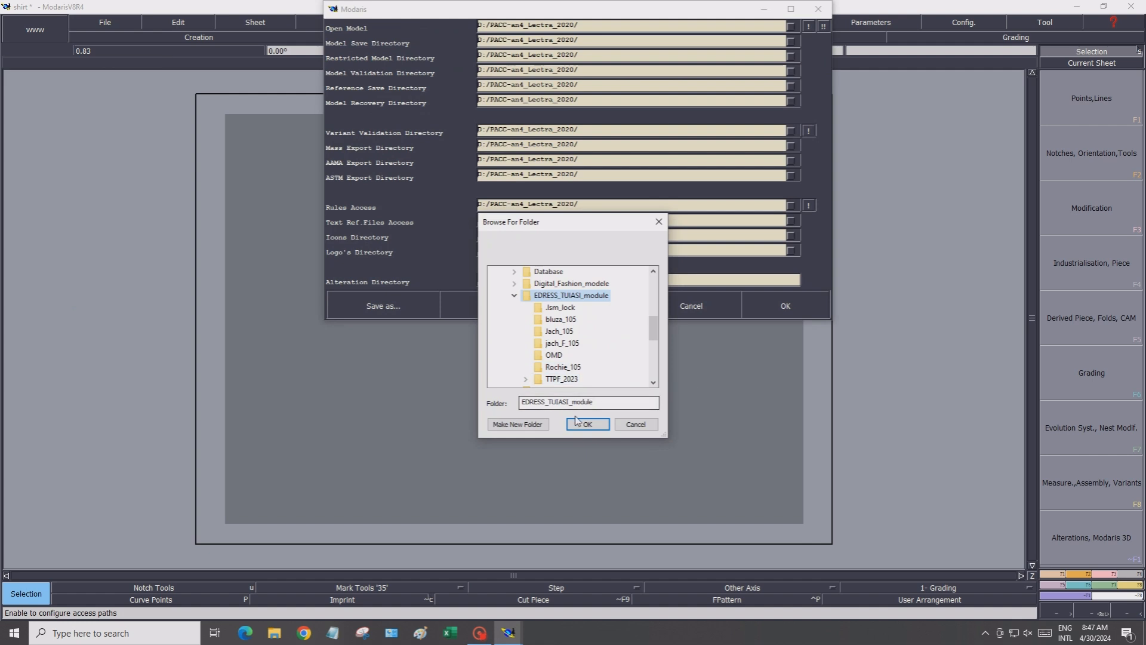
Set all Modaris access paths to the EDRESS_TUIASI_module folder and confirm the settings
left_click(577, 425)
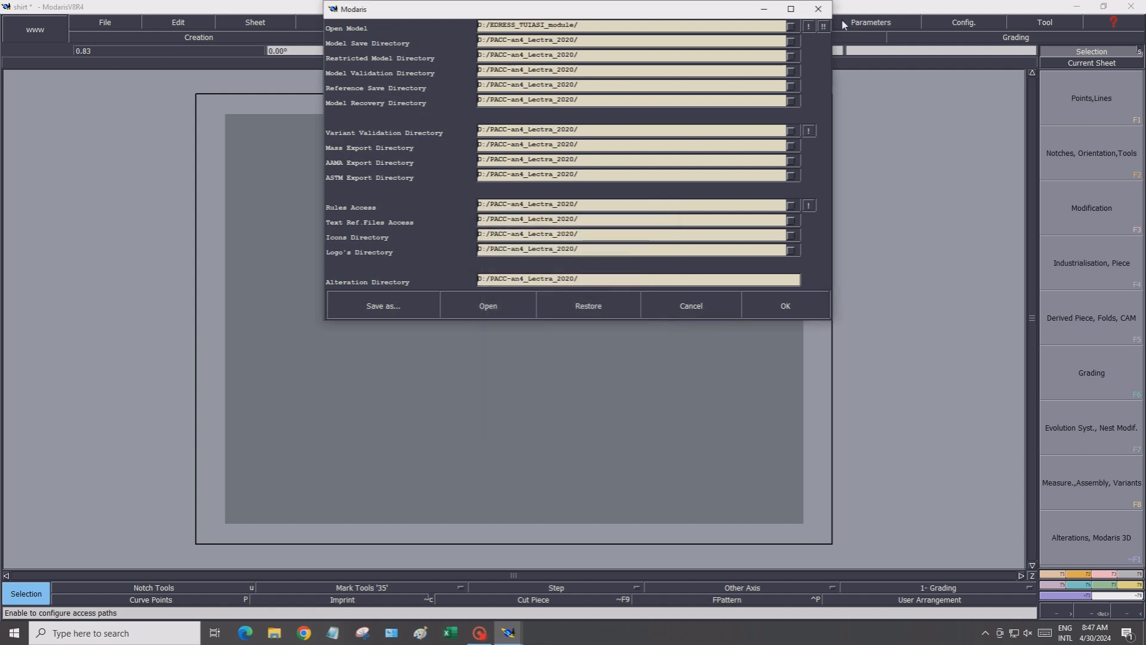
left_click(809, 26)
left_click(824, 27)
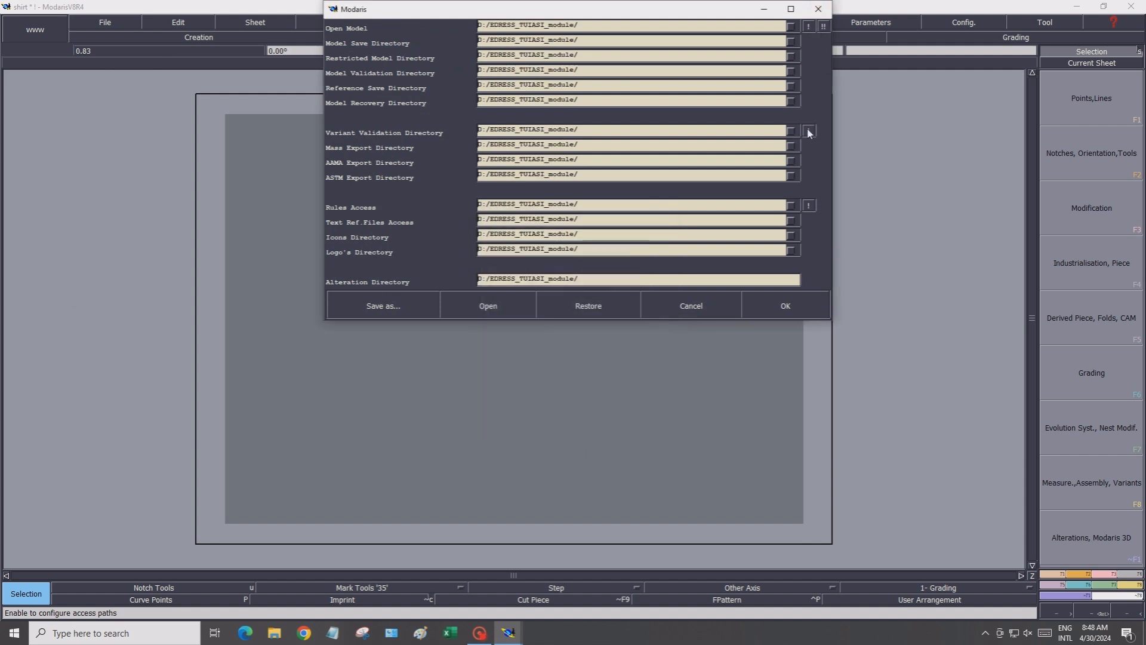
left_click(780, 317)
Save the model as shirt in the EDRESS_TUIASI_module folder, continuing past the anomaly warning
left_click(106, 24)
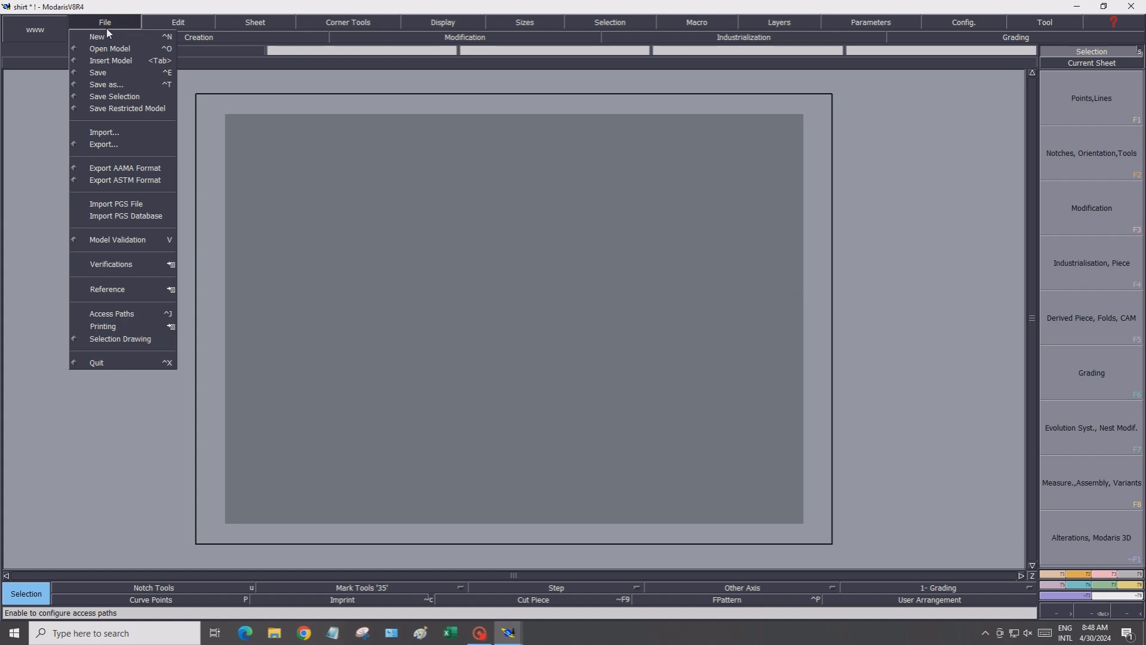
left_click(117, 84)
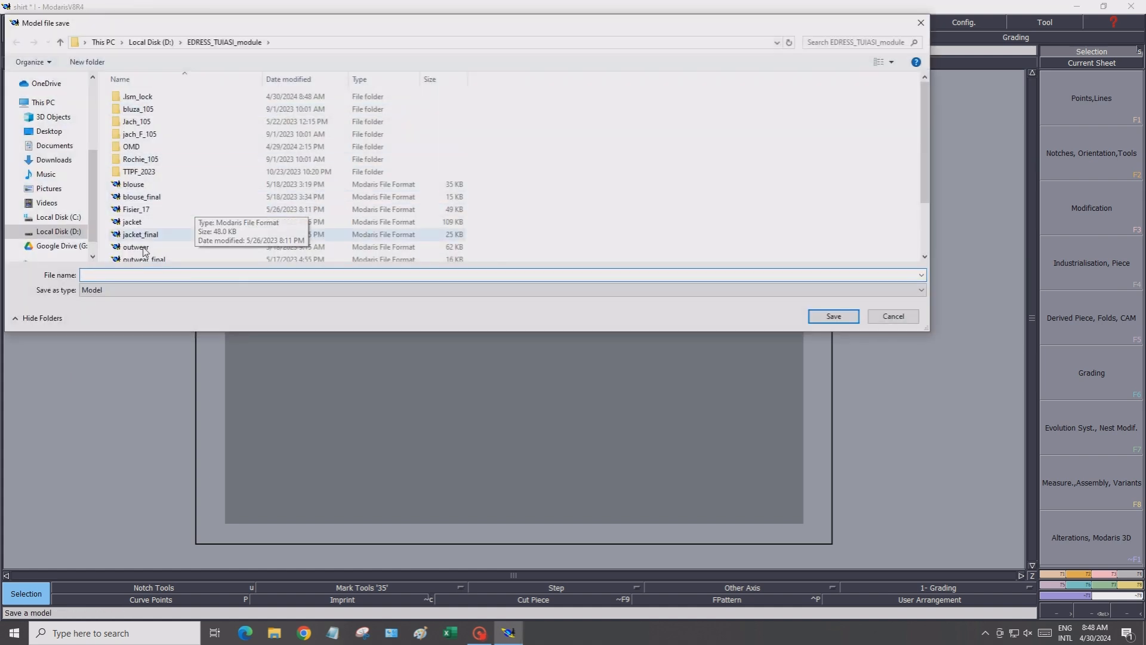
scroll(153, 254, "down", 2)
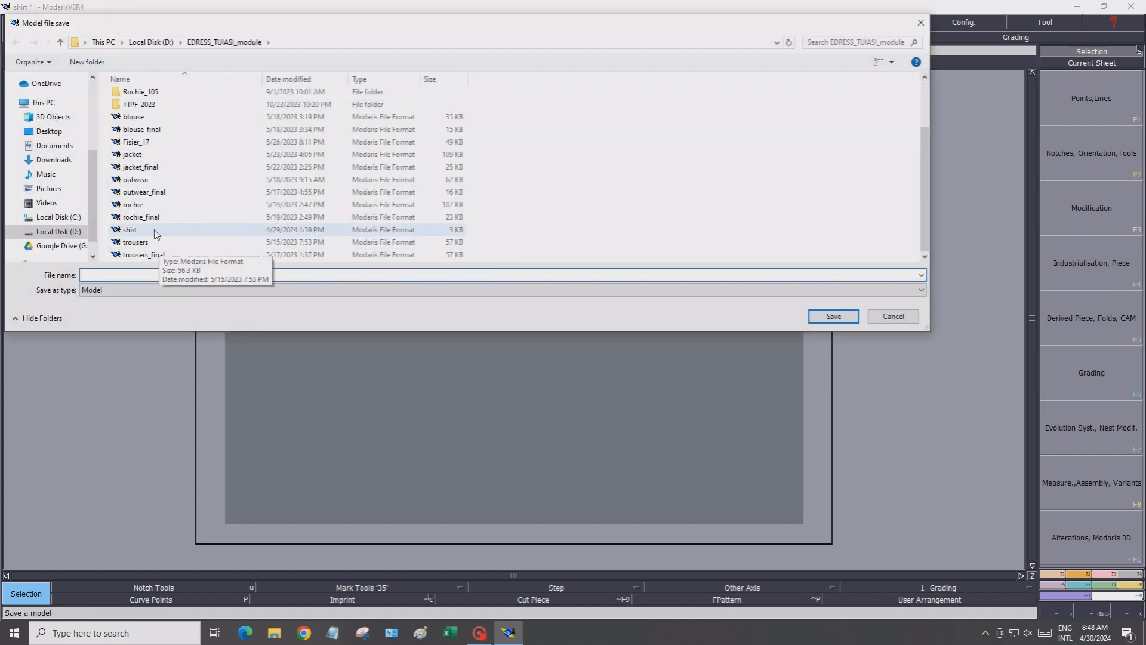
left_click(156, 232)
left_click(815, 313)
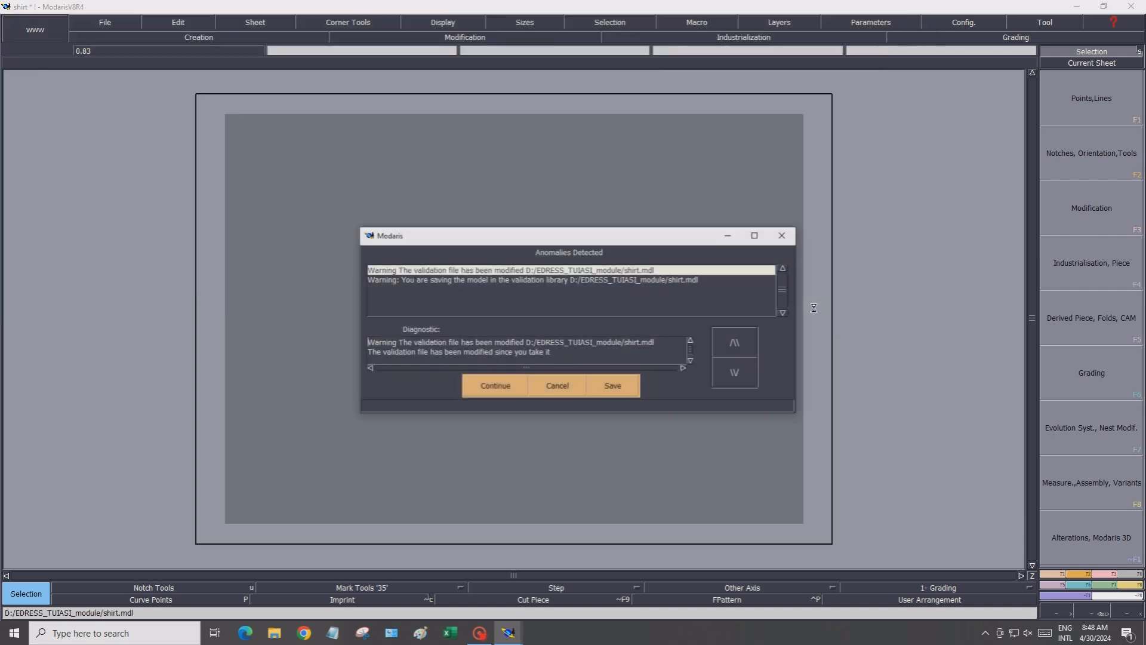
left_click(484, 388)
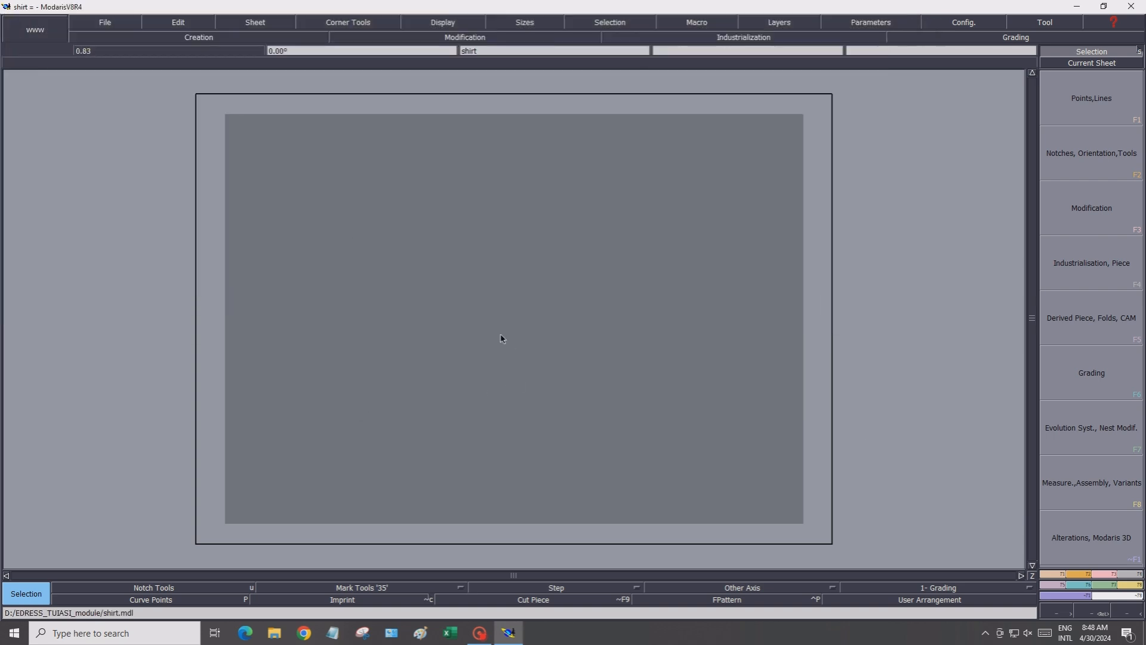
Draw a horizontal straight line 30 cm long to the right on the sheet
left_click(1085, 113)
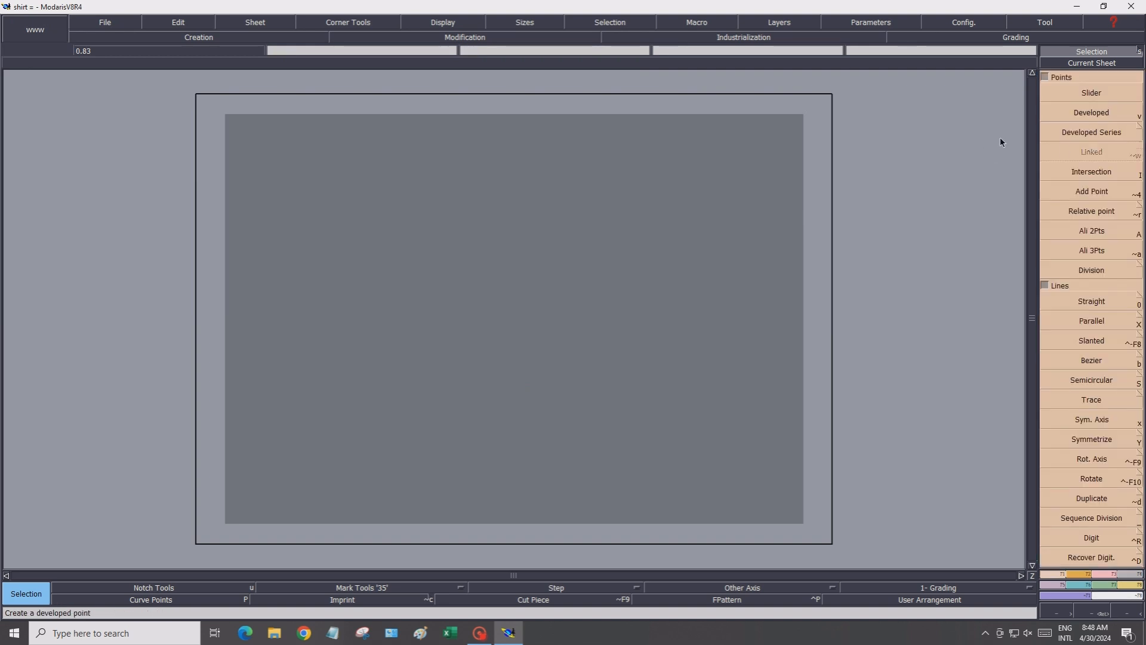
left_click(1101, 303)
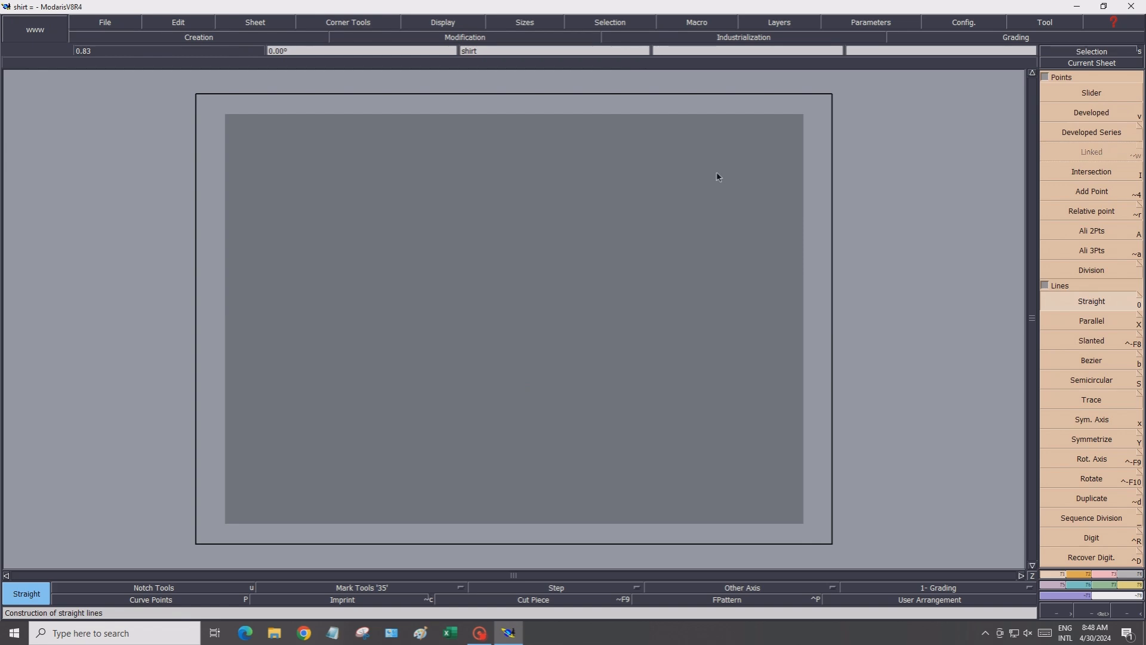
left_click(423, 148)
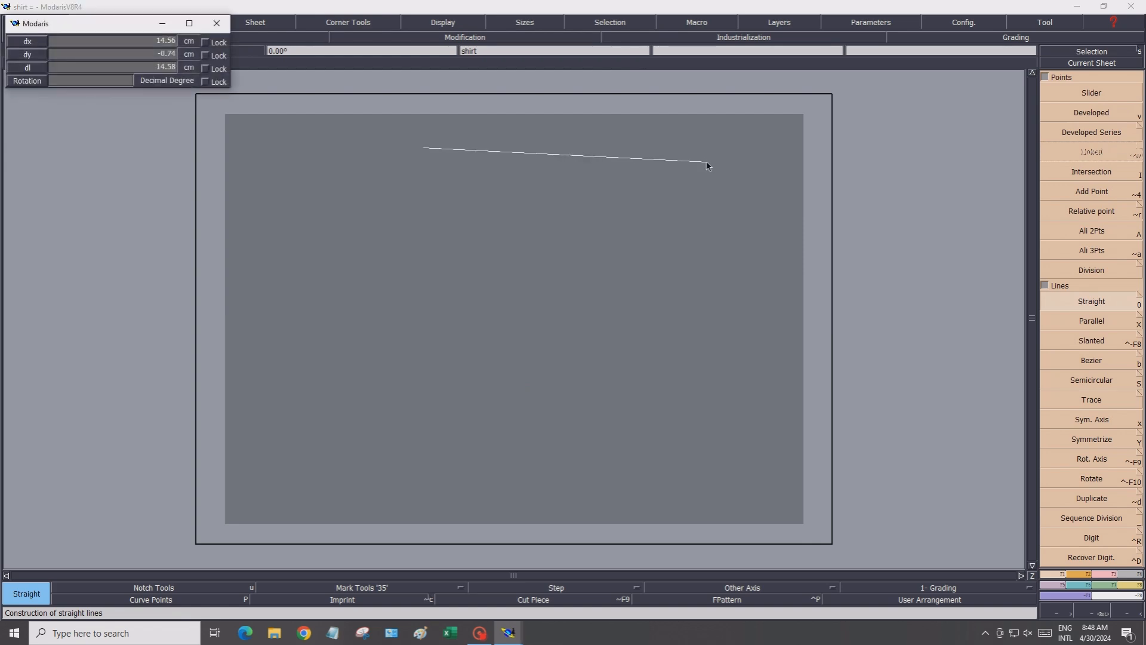
left_click(130, 39)
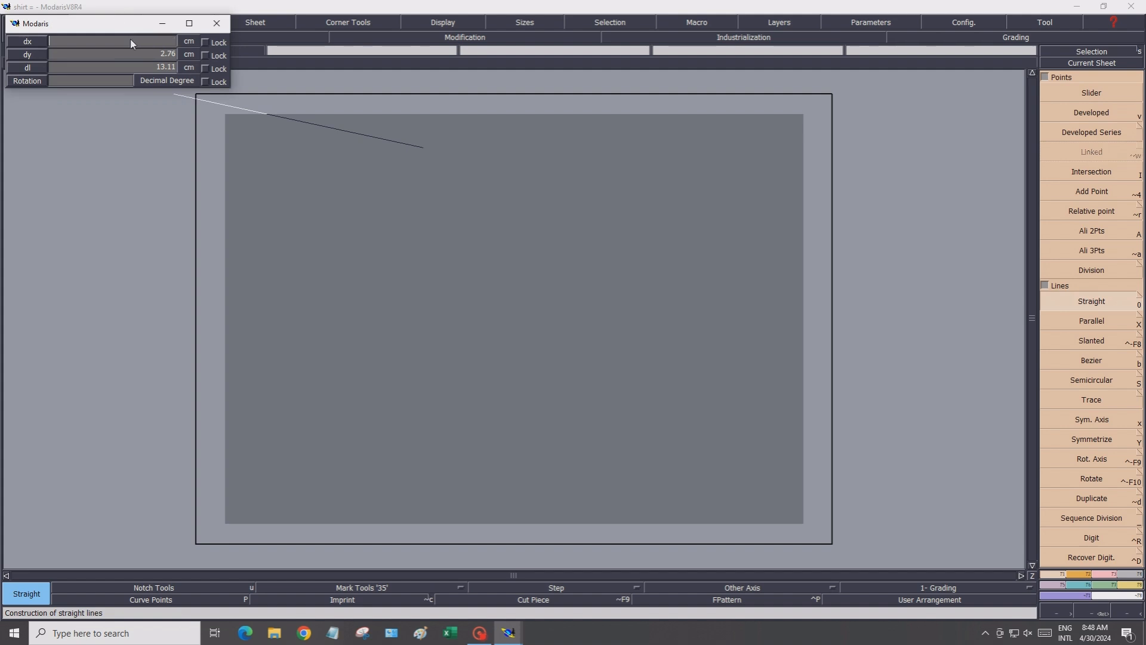
type("30")
key("Return")
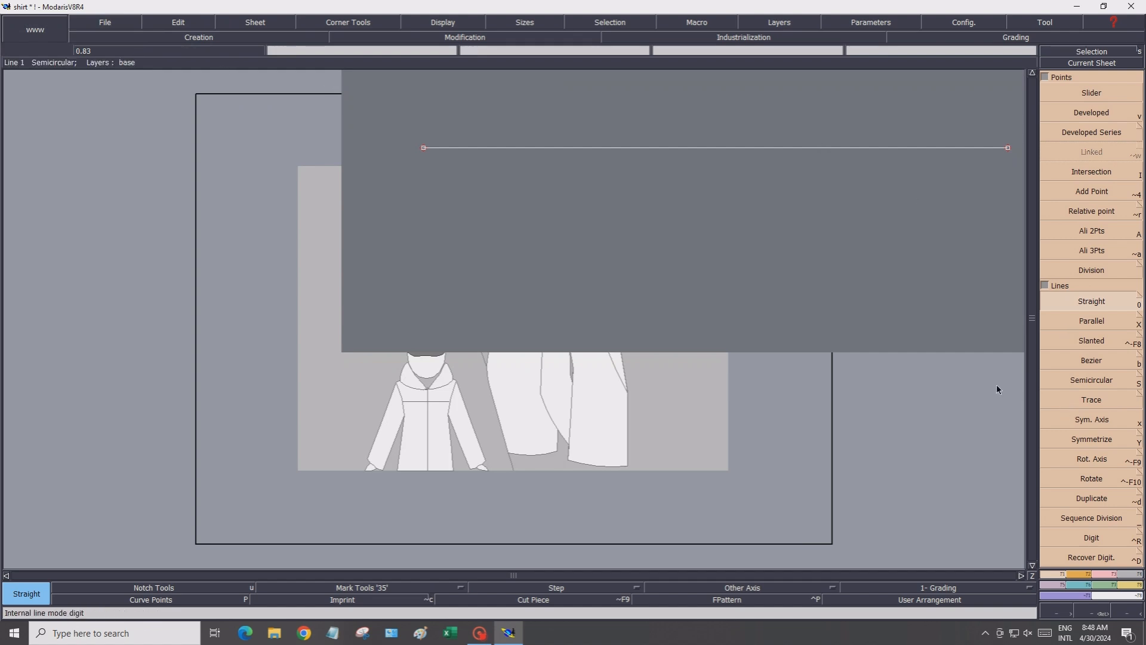
Draw a straight line 80 cm downward from the right end of the 30 cm line and rearrange the sheets
left_click(1009, 147)
left_click(142, 40)
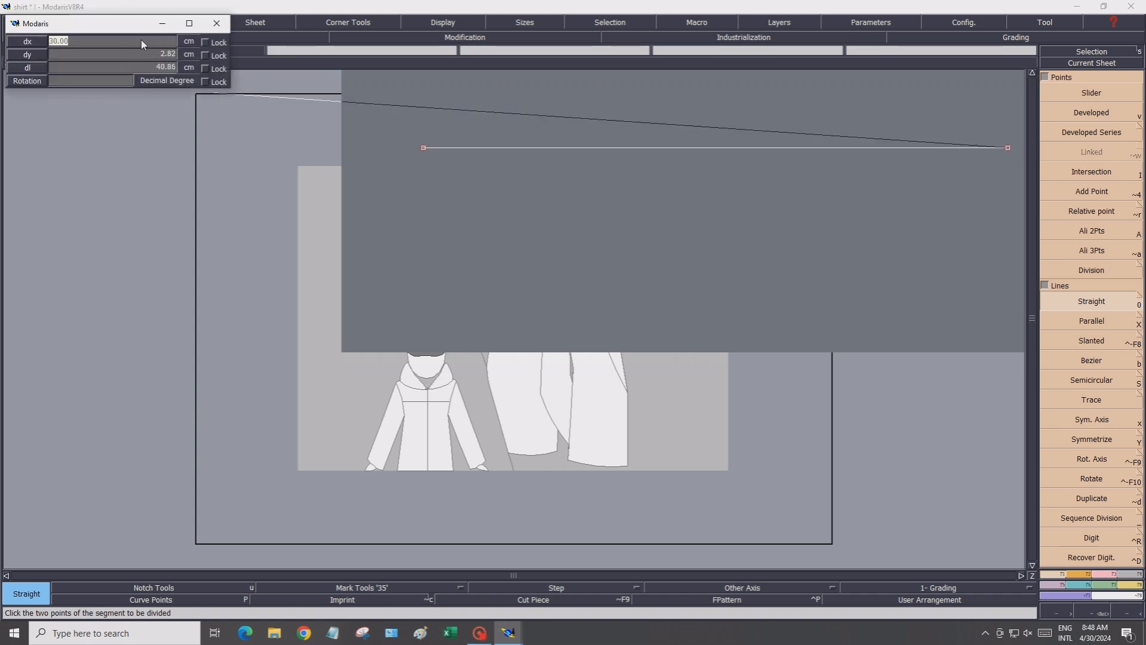
type("0")
left_click(135, 53)
type("-80")
key("Return")
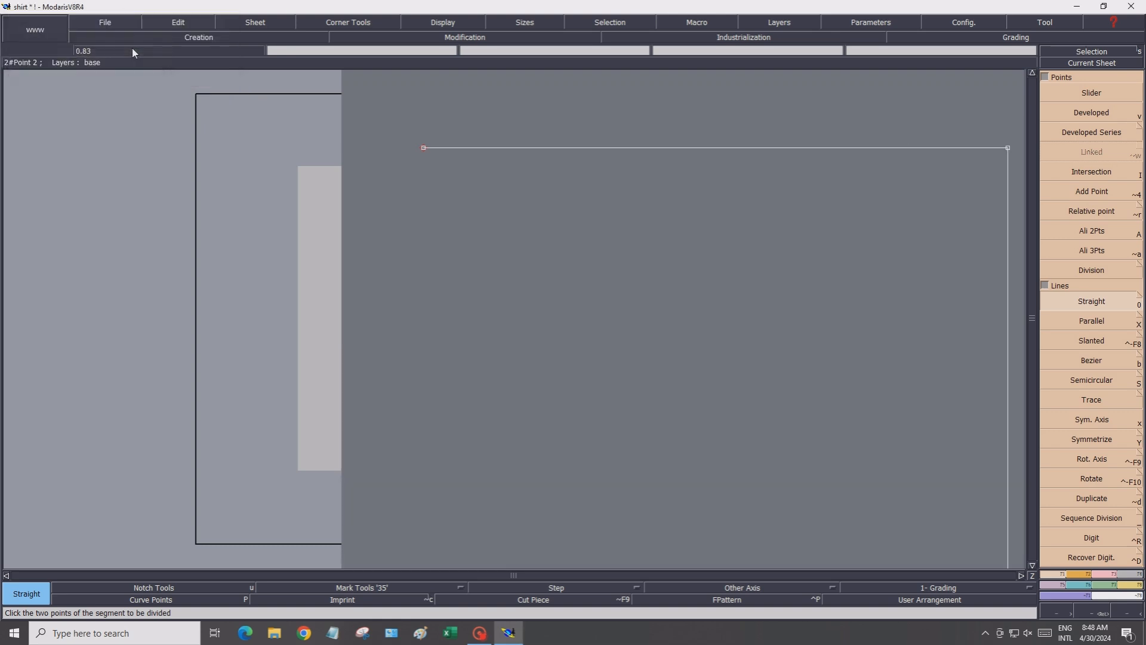
key("j")
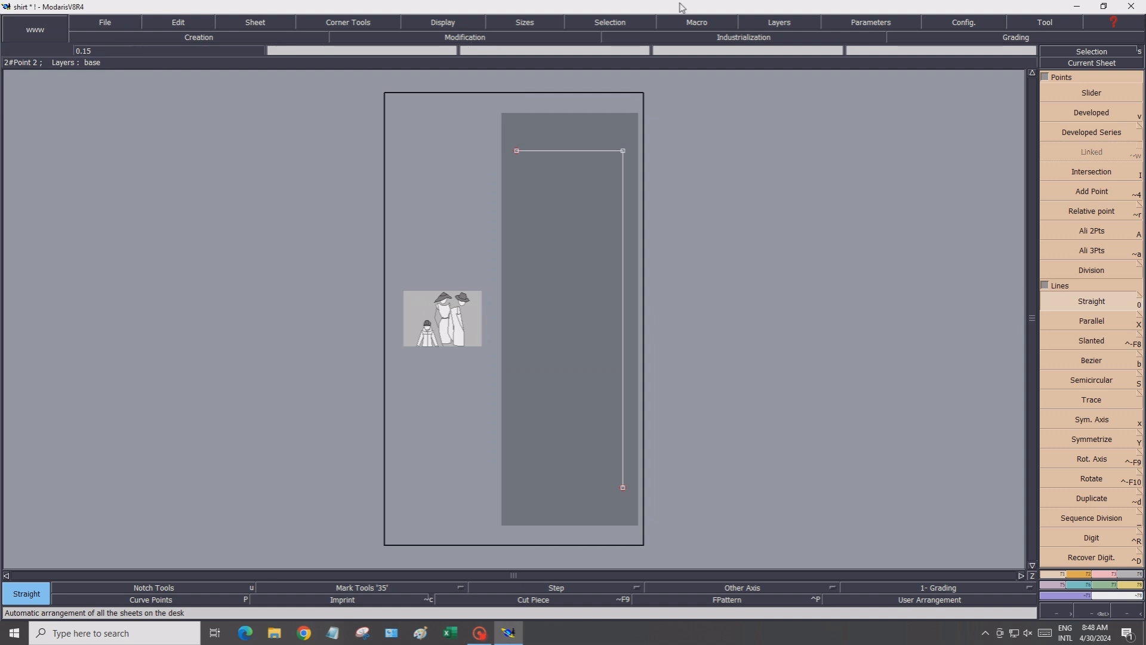
Create a developed point 25 cm down the vertical line from its top
left_click(1126, 113)
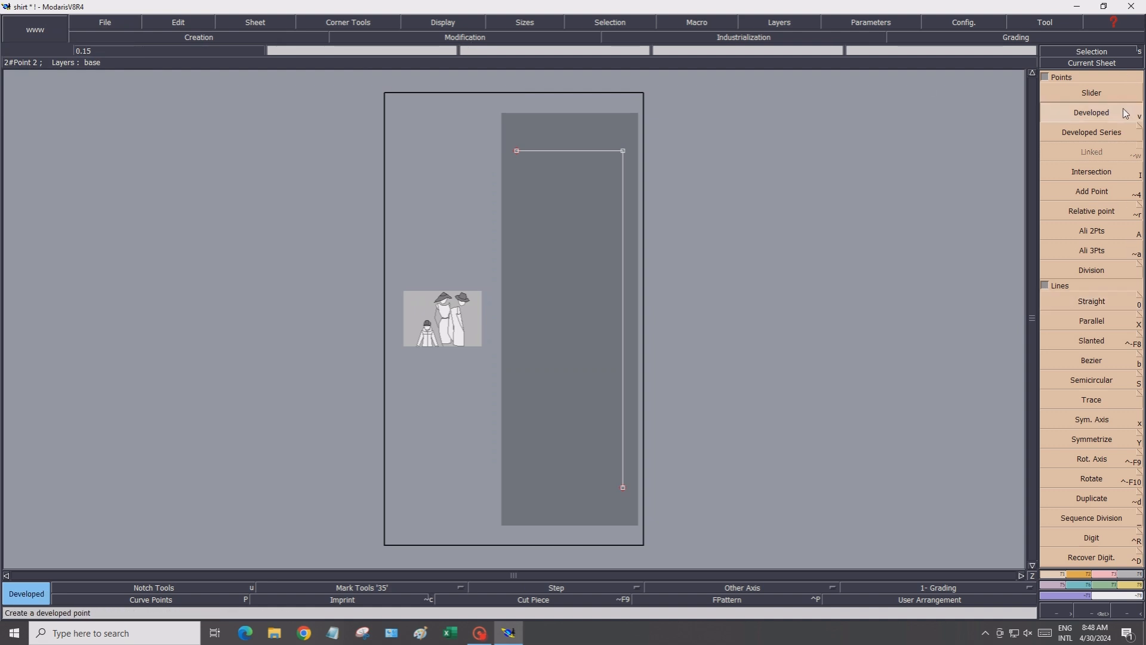
left_click(624, 156)
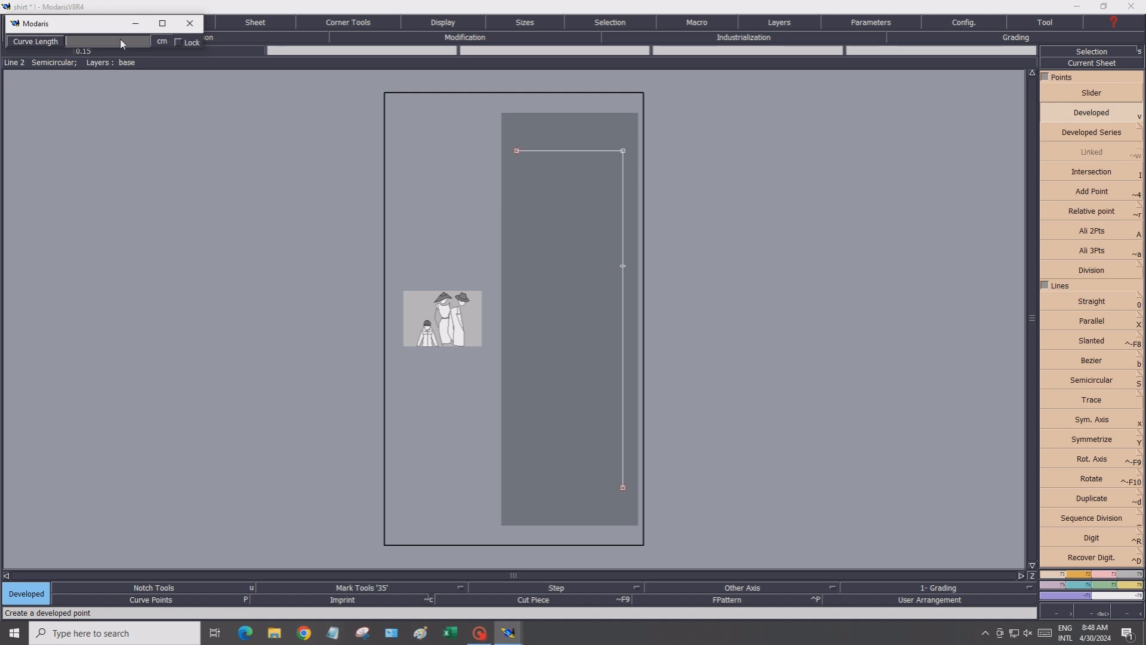
type("25.00")
left_click(625, 240)
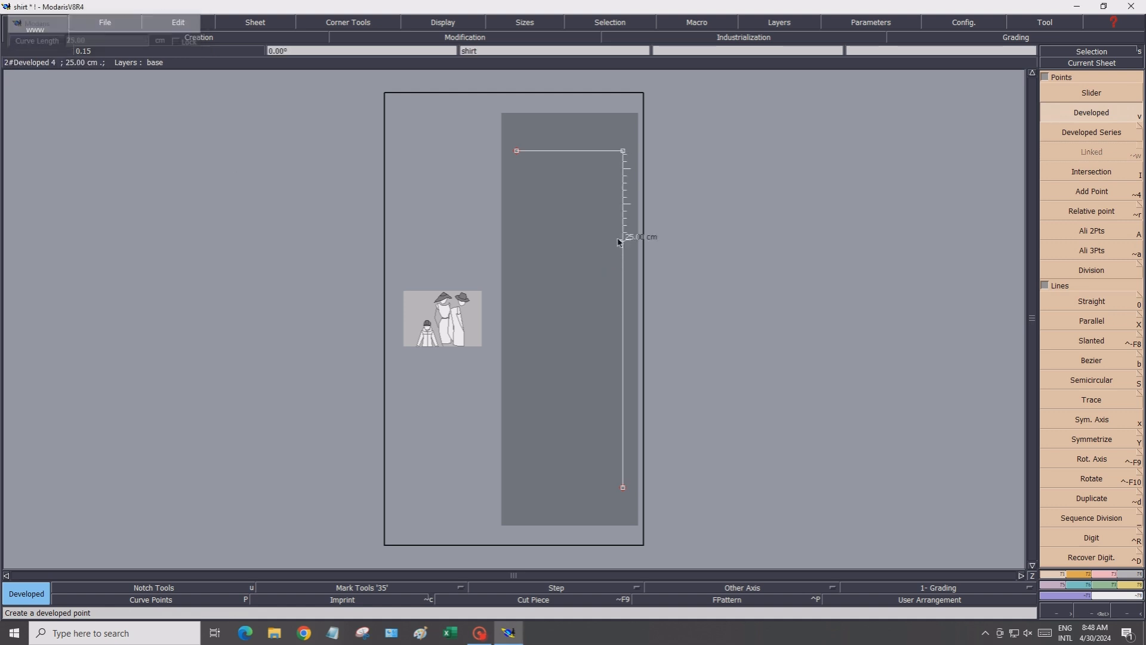
Draw a horizontal line 75 cm leftward from the 25 cm point
left_click(1111, 304)
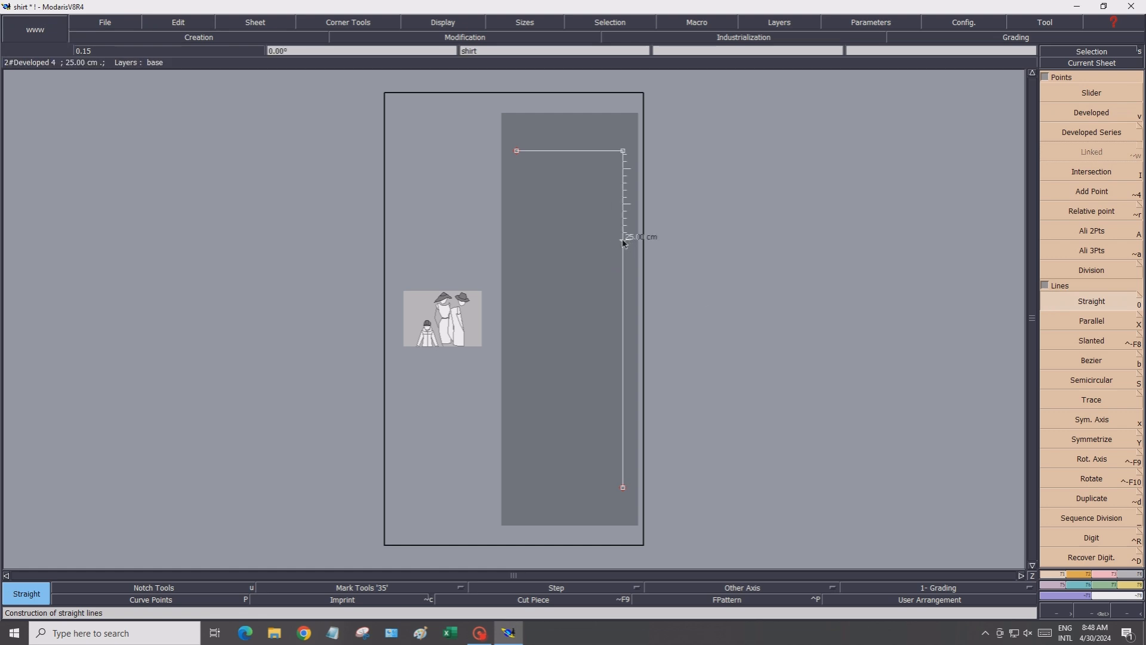
left_click(623, 241)
left_click(99, 41)
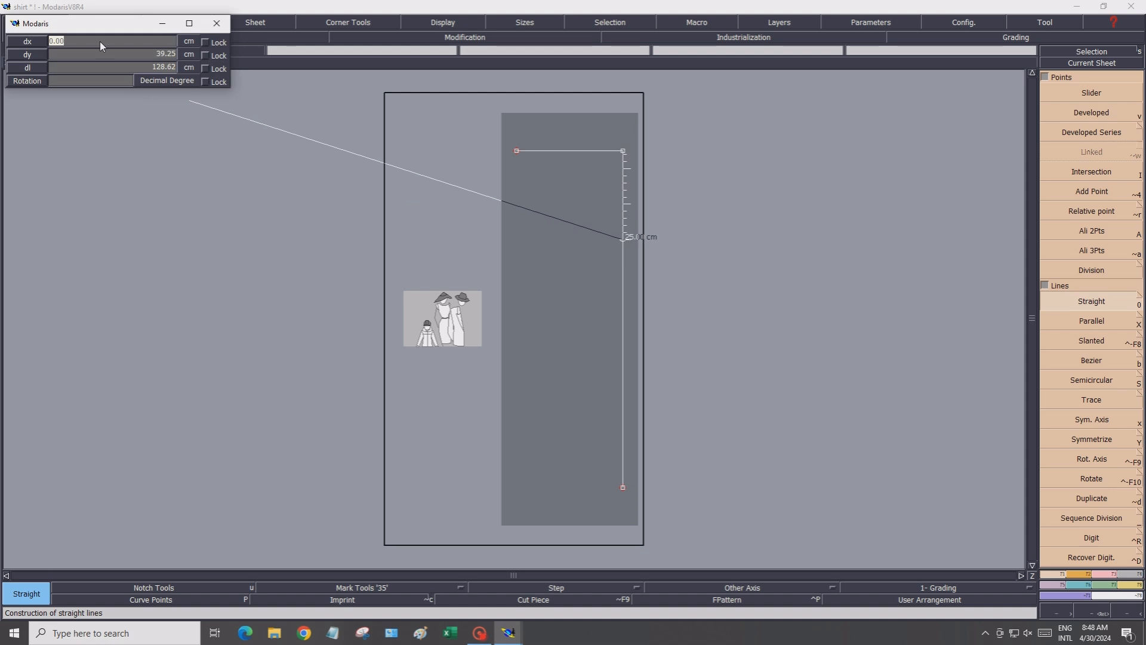
key("BackSpace")
type("-75")
left_click(120, 55)
key("BackSpace")
type("0")
key("Return")
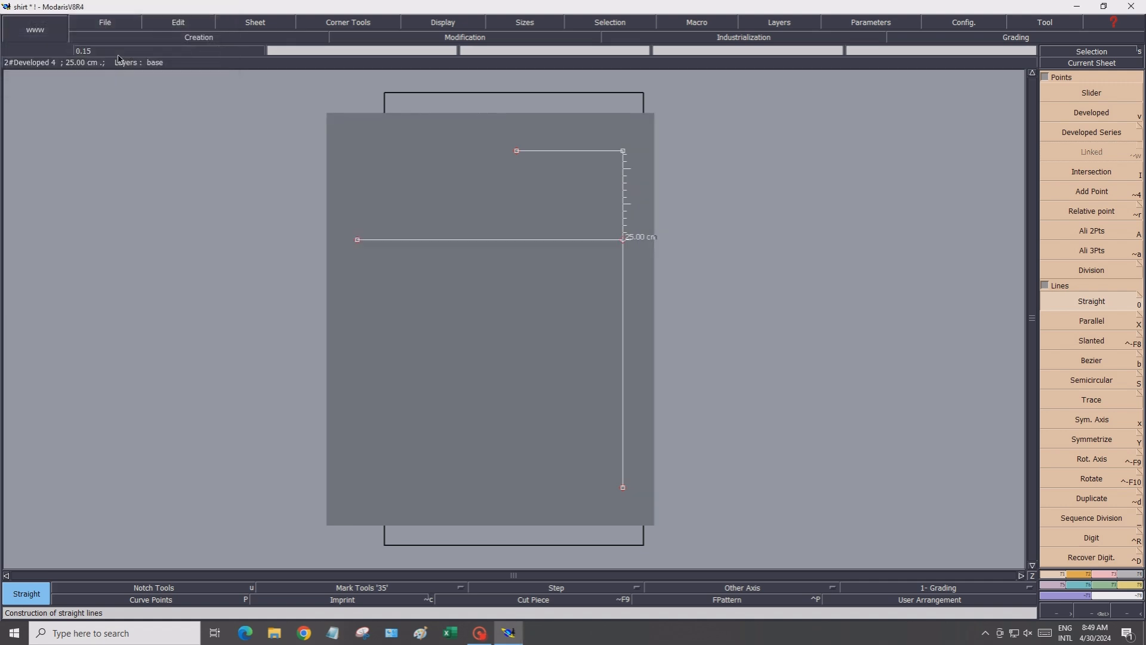
Create a developed point 46 cm down the vertical line from its top
left_click(1122, 113)
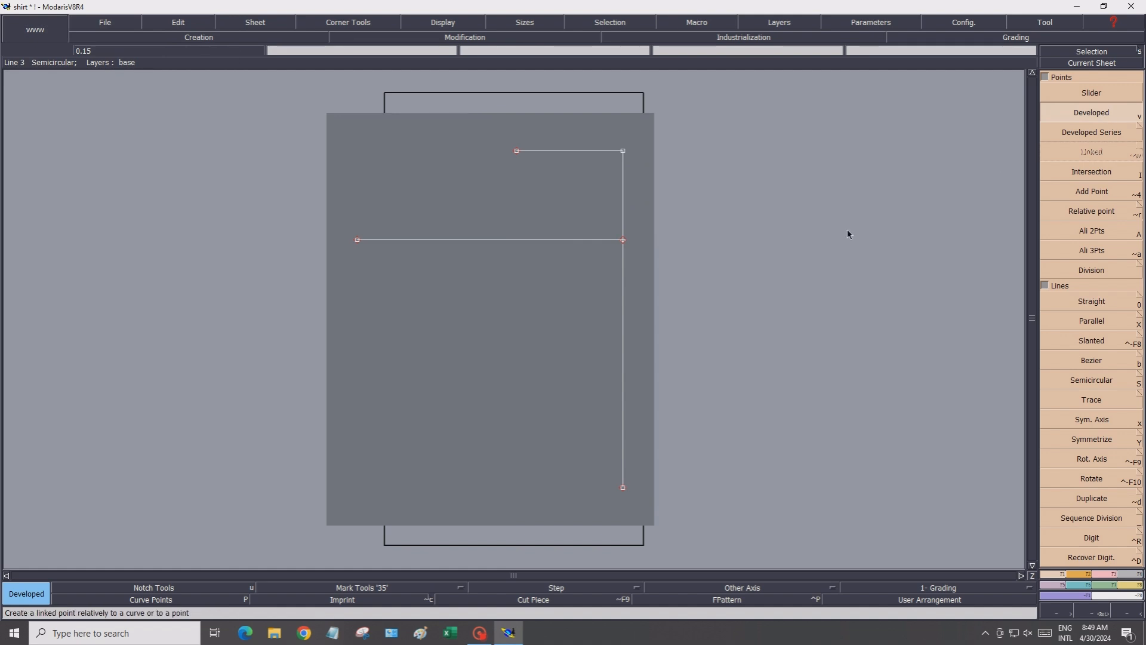
left_click(624, 153)
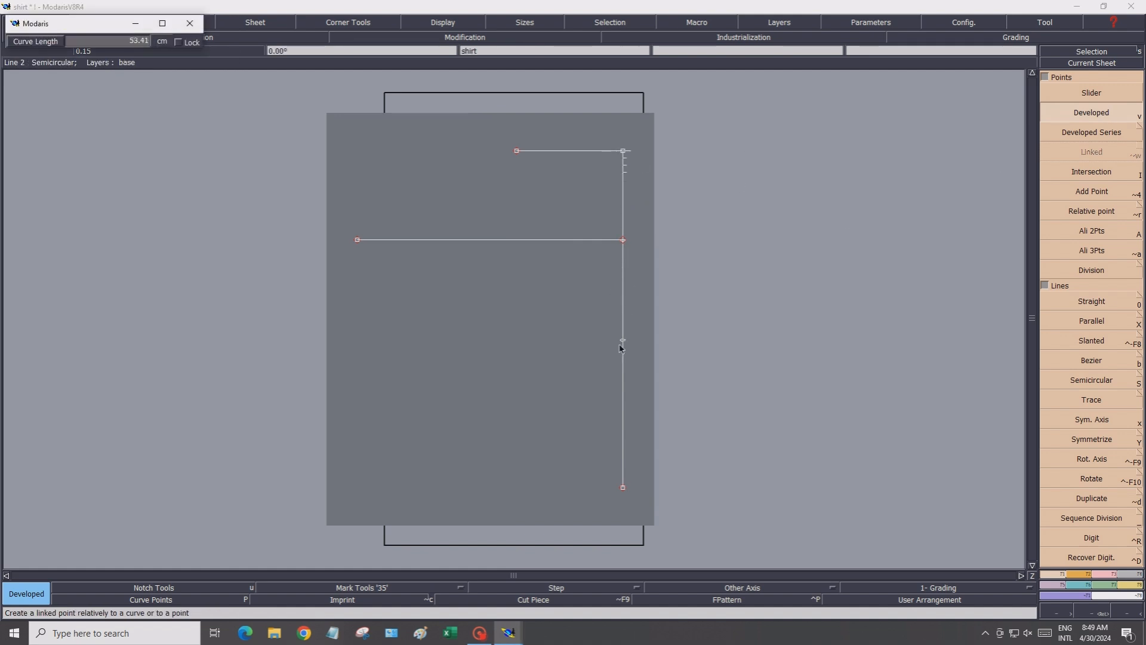
left_click(105, 40)
type("46")
key("Return")
left_click(620, 343)
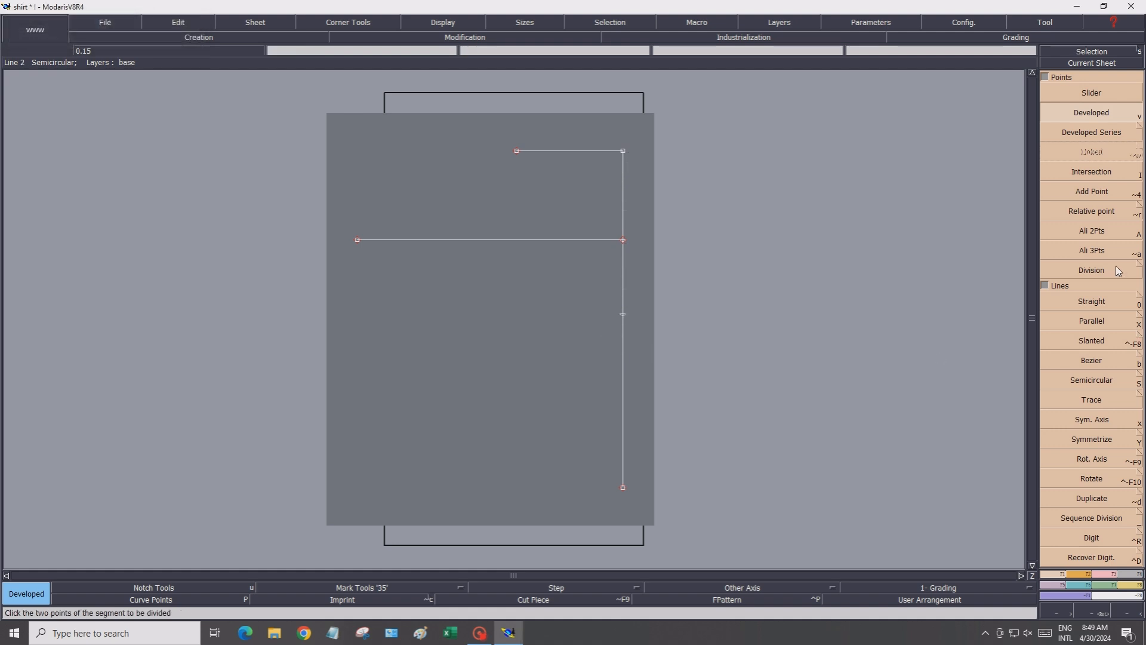
Draw a horizontal line 75 cm leftward from the 46 cm point
left_click(1085, 301)
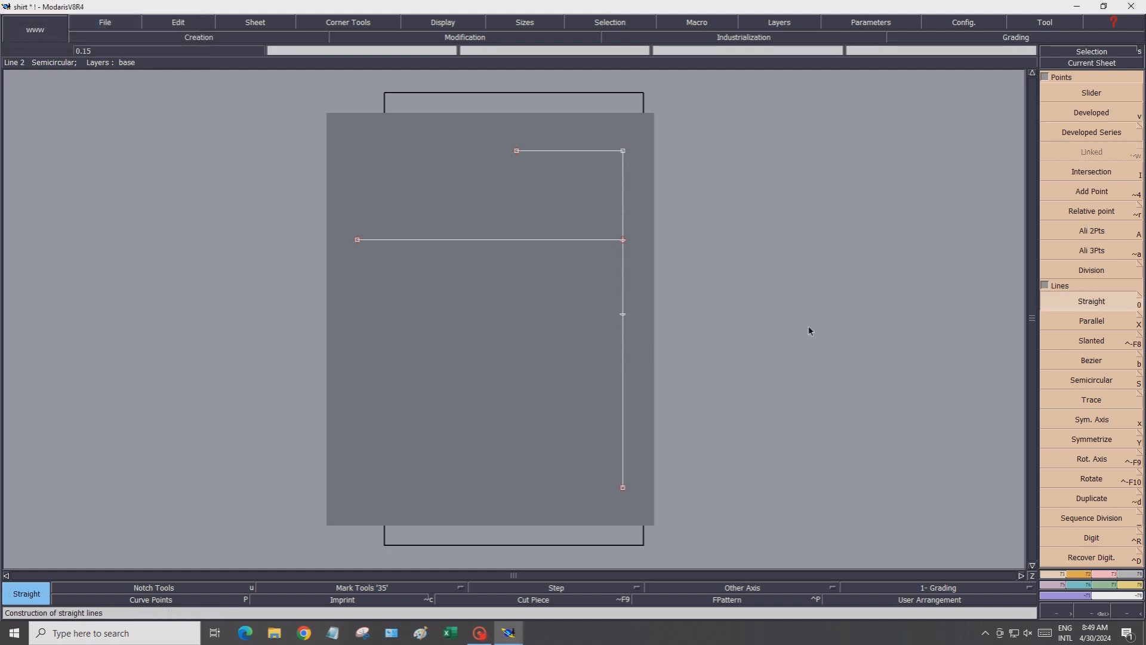
left_click(623, 315)
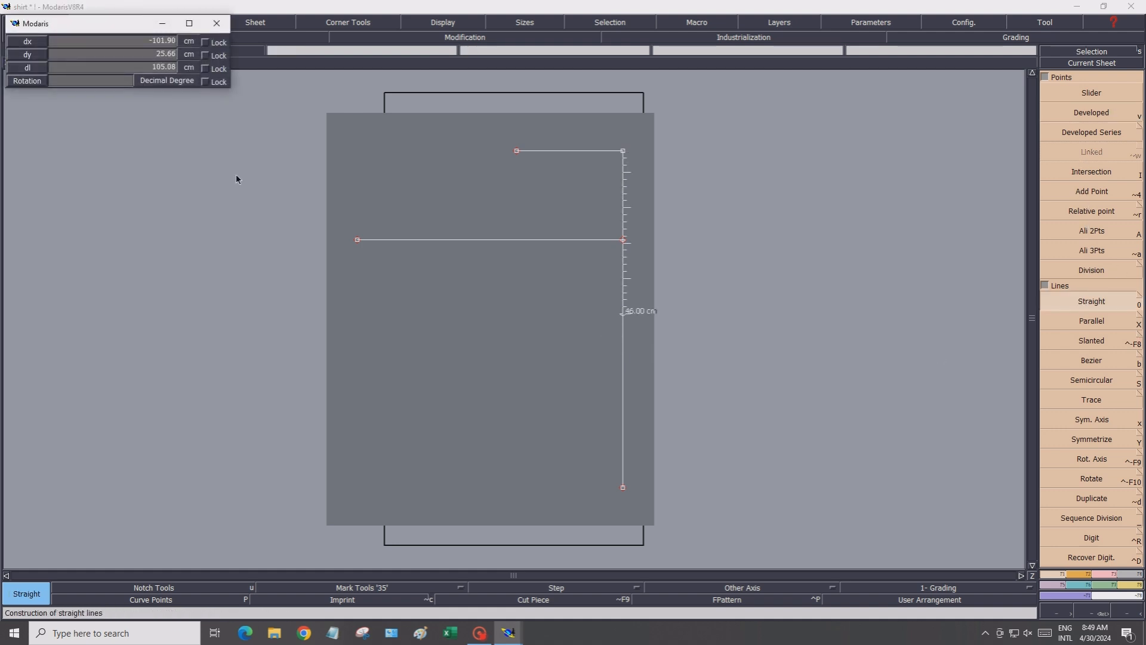
left_click(123, 38)
left_click(119, 53)
key("Return")
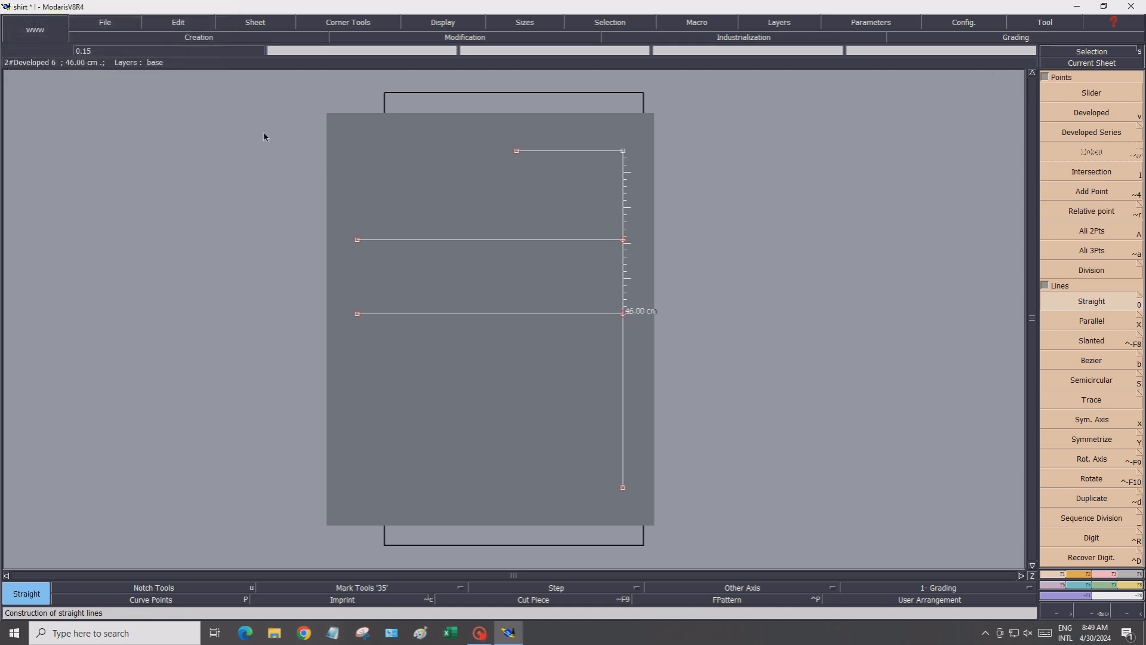
Create a developed point 80 cm down the vertical line from its top
left_click(1087, 113)
left_click(623, 151)
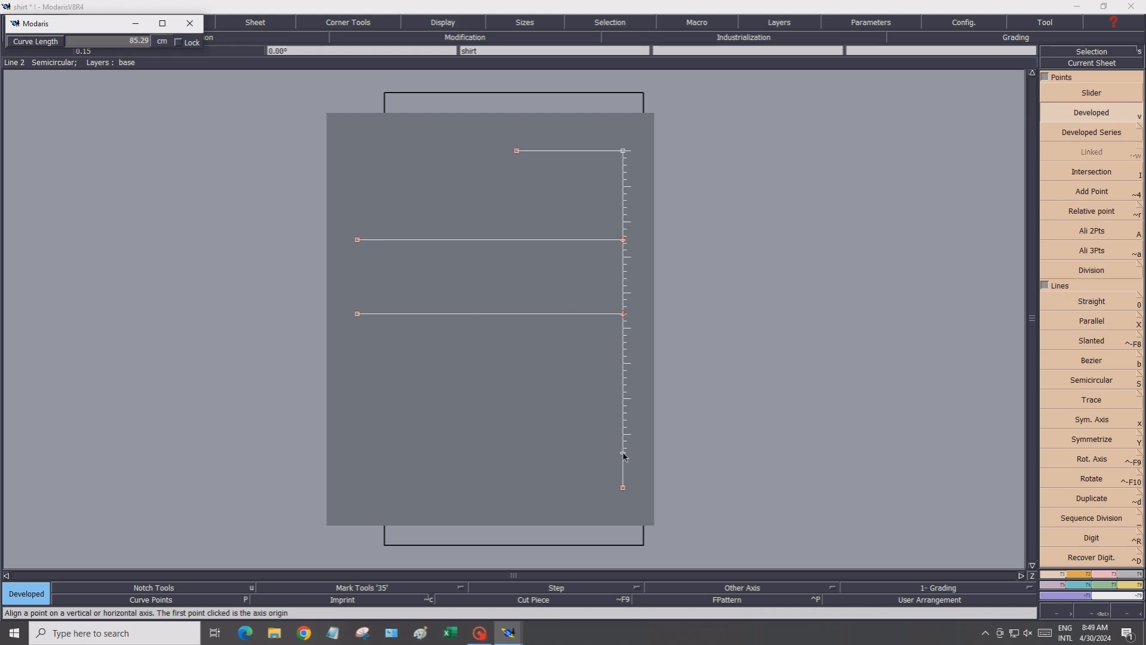
left_click(93, 43)
left_click(627, 443)
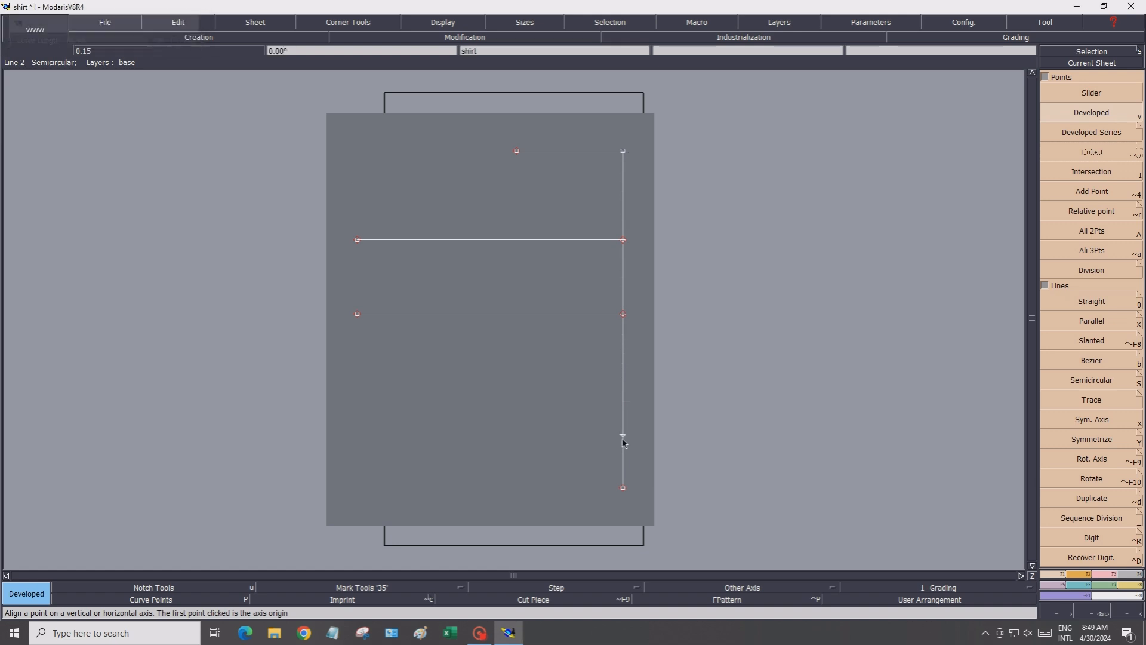
Draw a horizontal line 75 cm leftward from the 80 cm point
left_click(1096, 303)
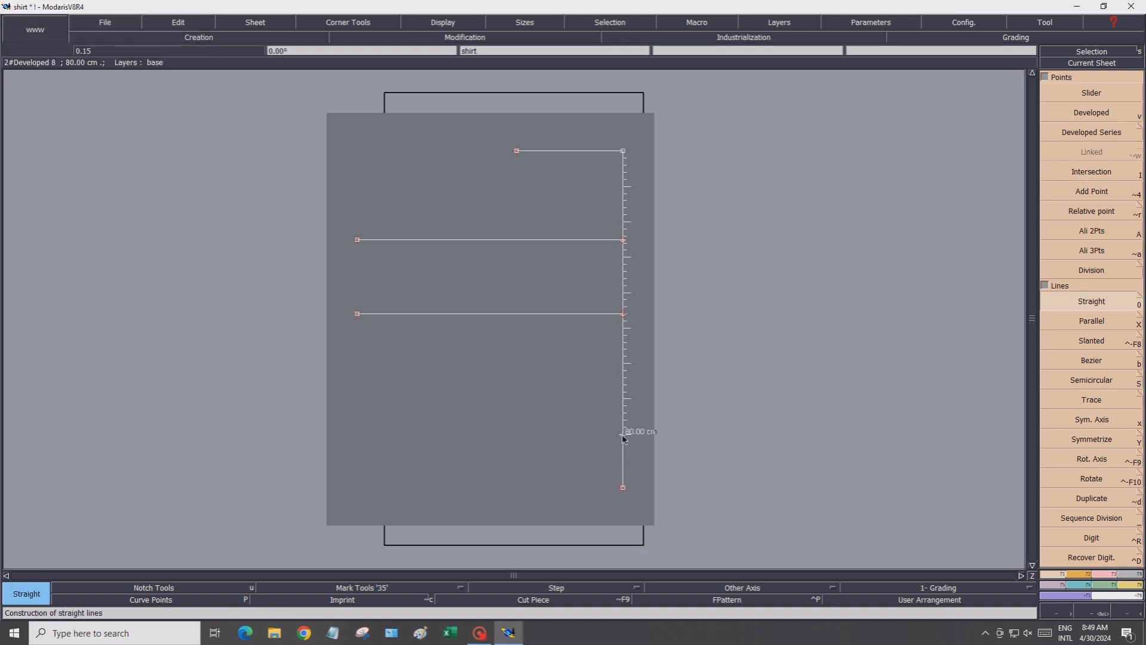
left_click(623, 434)
left_click(68, 41)
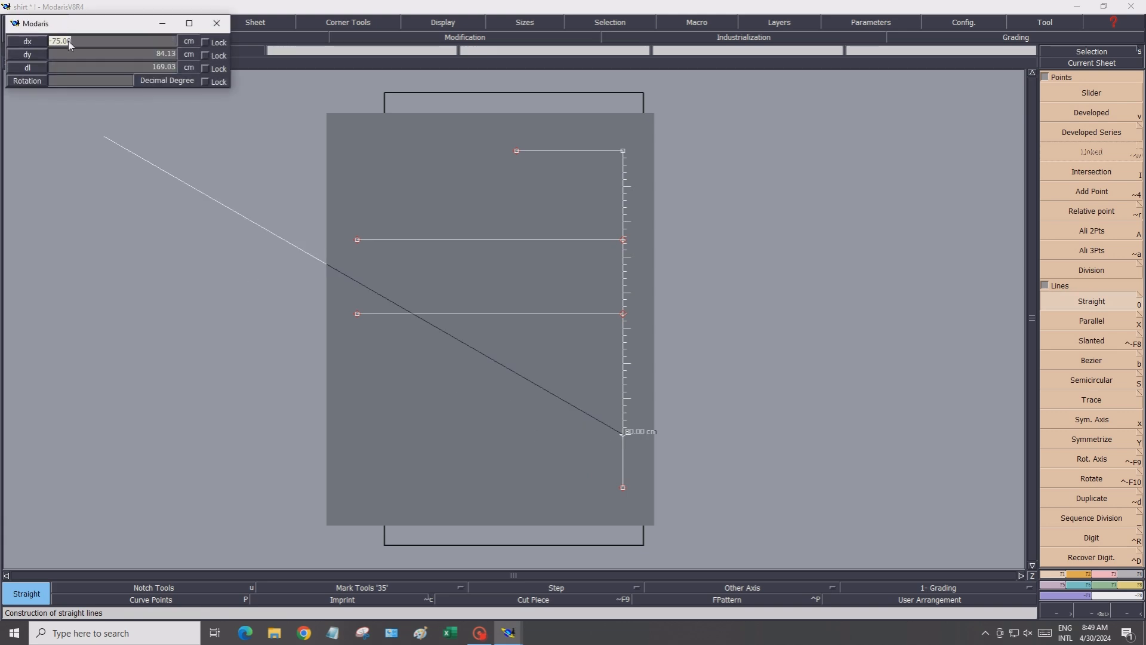
left_click(70, 54)
key("Return")
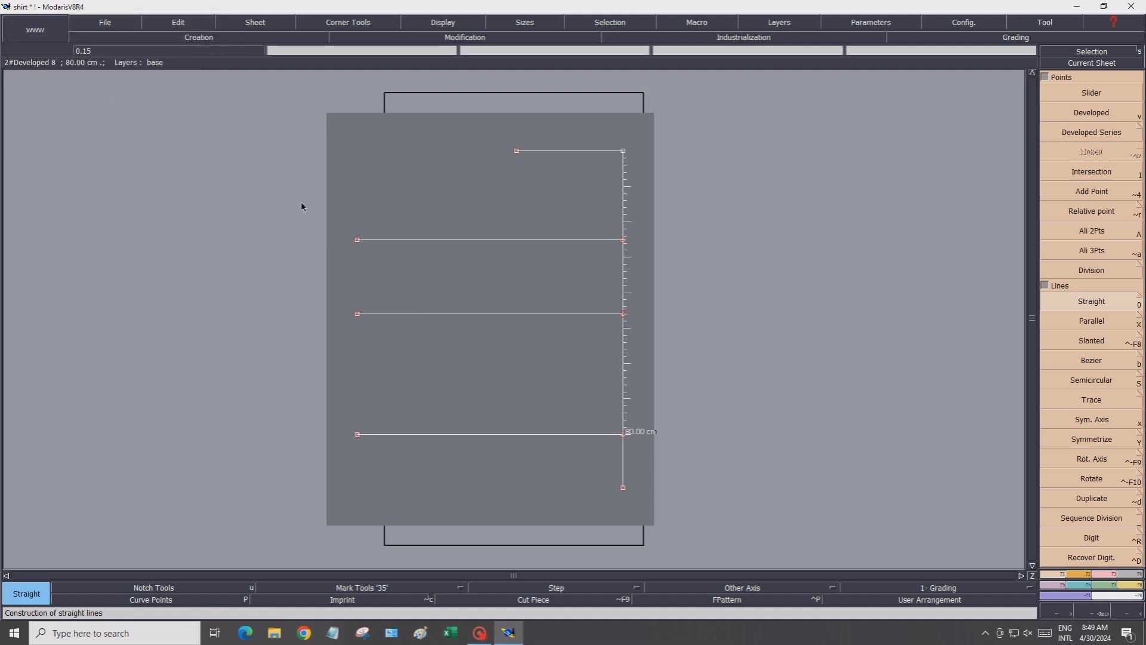
Create a developed point 21.5 cm along the 46 cm horizontal line, measured from the centre line
left_click(1059, 111)
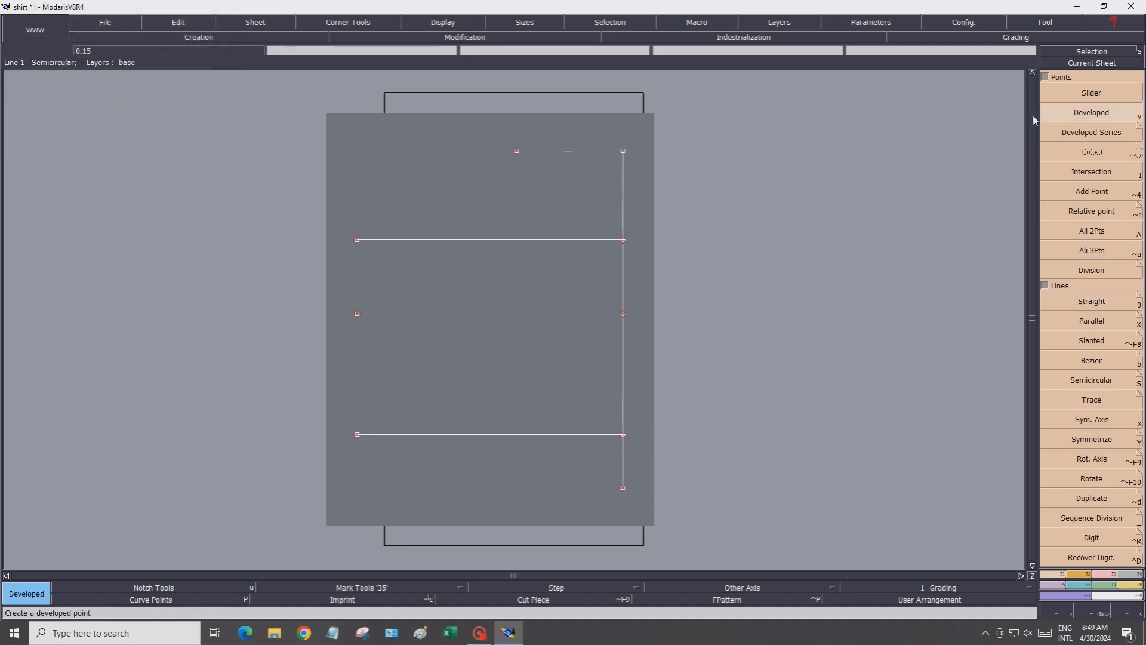
left_click(625, 240)
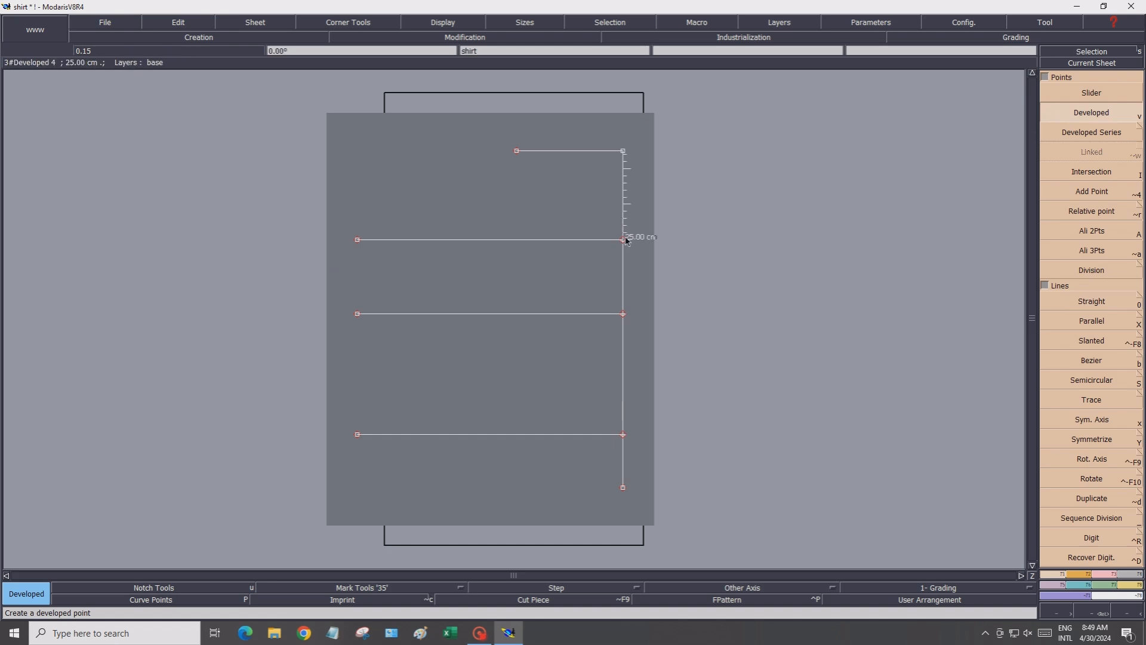
left_click(625, 243)
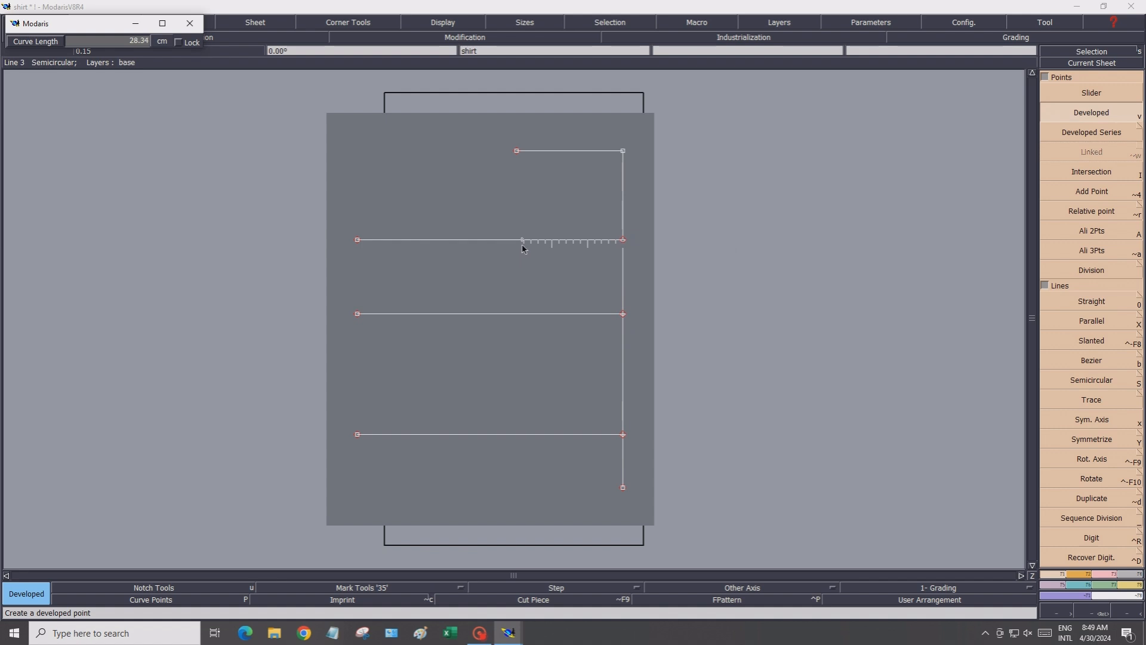
left_click(112, 38)
type("21.5")
key("Return")
Draw a vertical line 25 cm up from the 21.5 cm point on the 46 cm line
left_click(1094, 304)
left_click(1054, 323)
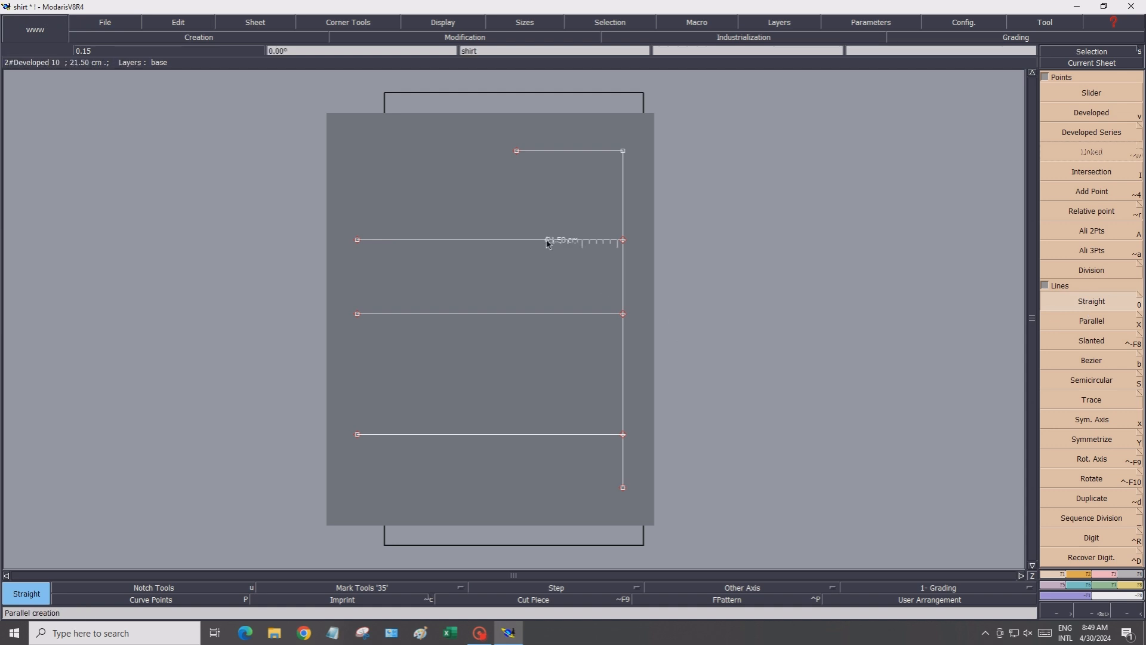
left_click(547, 240)
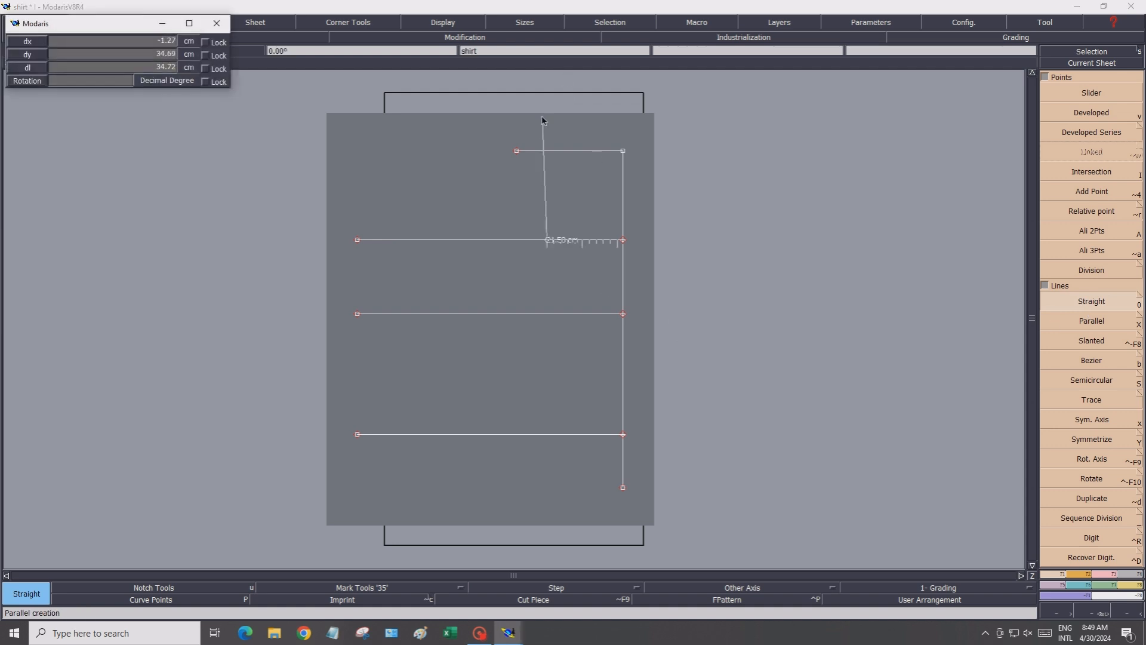
left_click(113, 40)
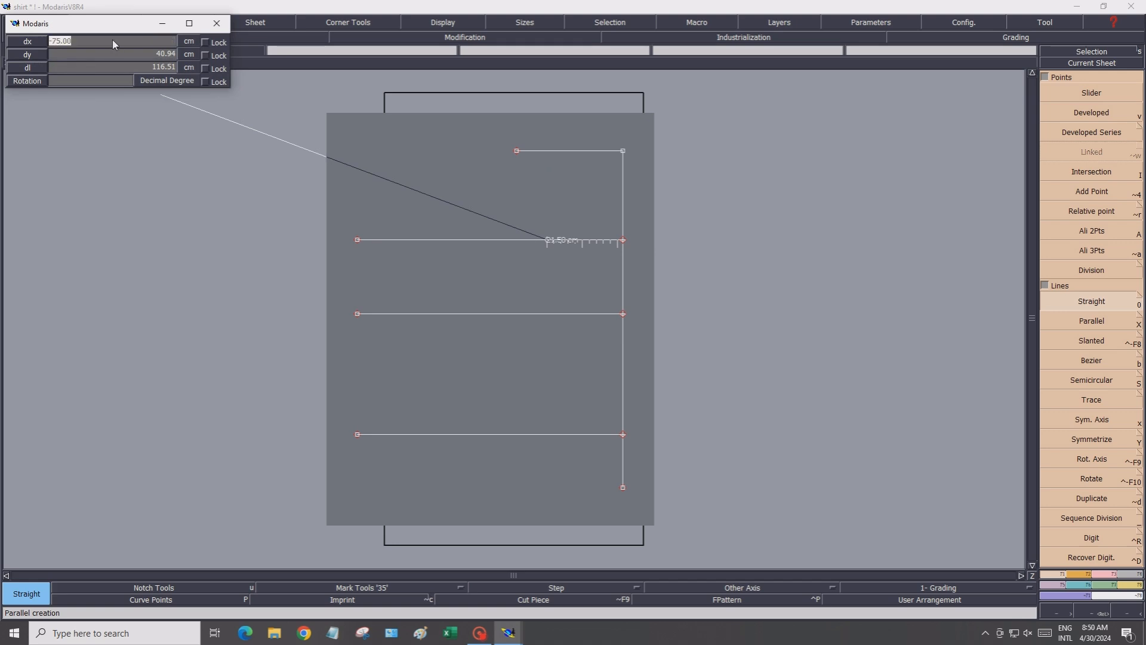
type("0")
left_click(117, 52)
type("25")
key("Return")
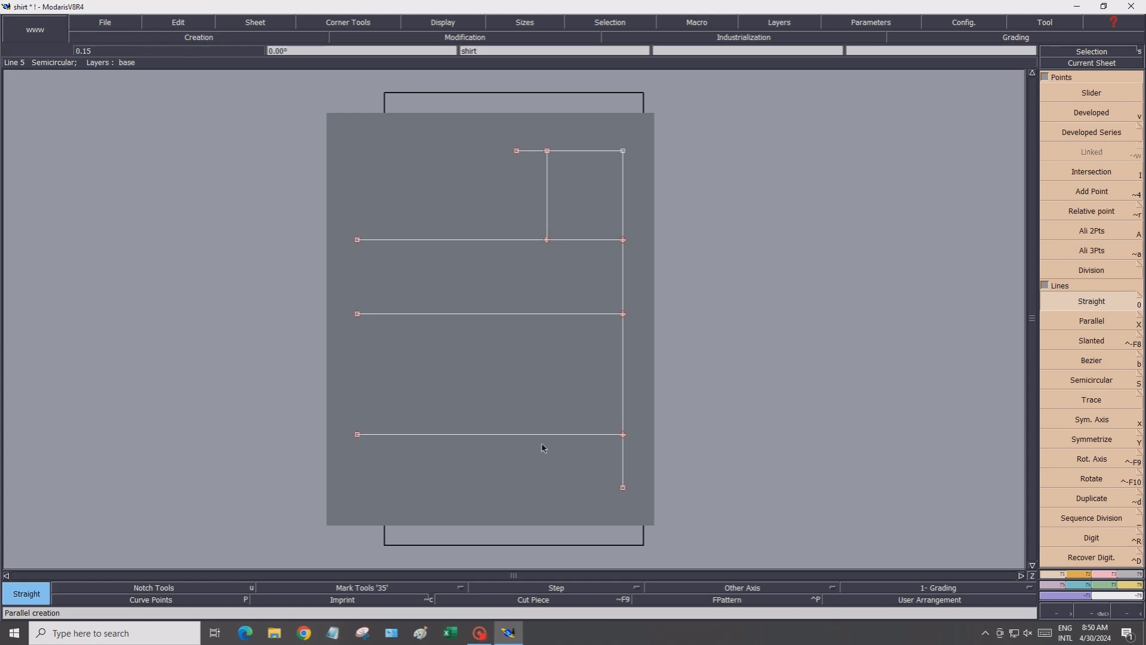
Create a developed point about 17 cm further left along the 46 cm line from the 21.5 cm point
key("v")
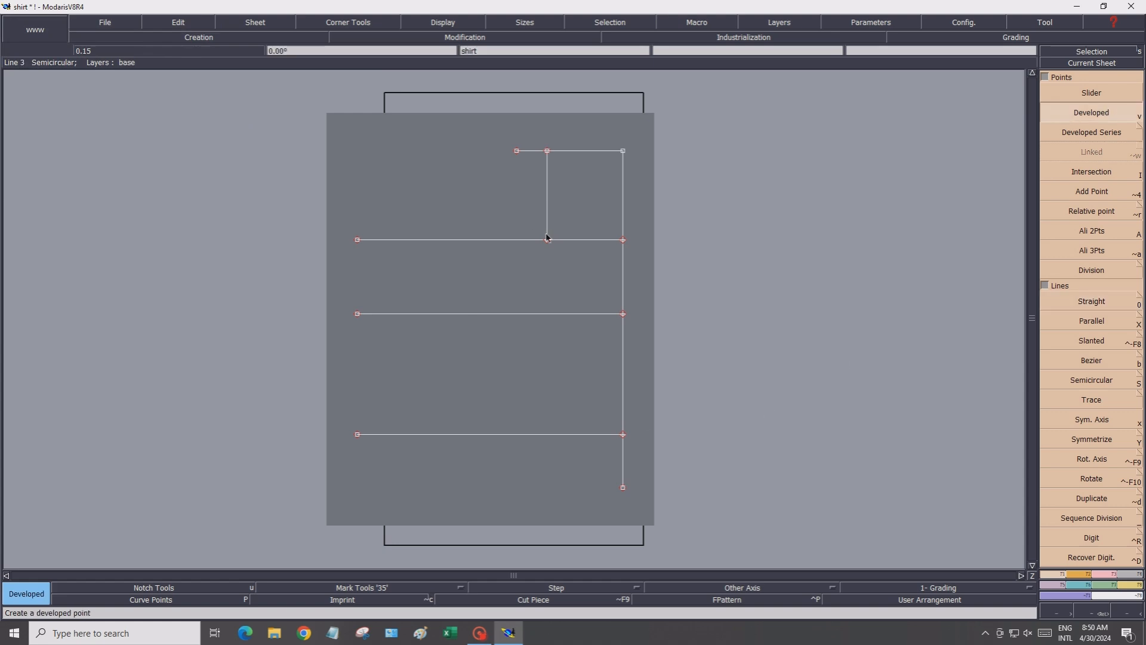
left_click(547, 239)
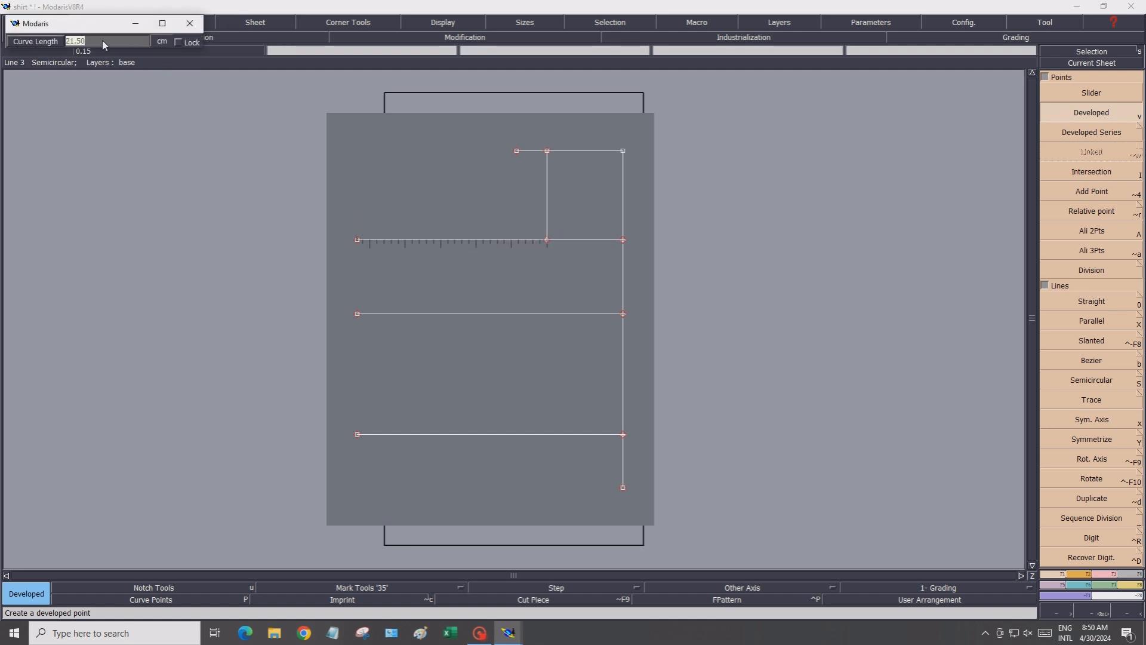
key("Return")
left_click(515, 252)
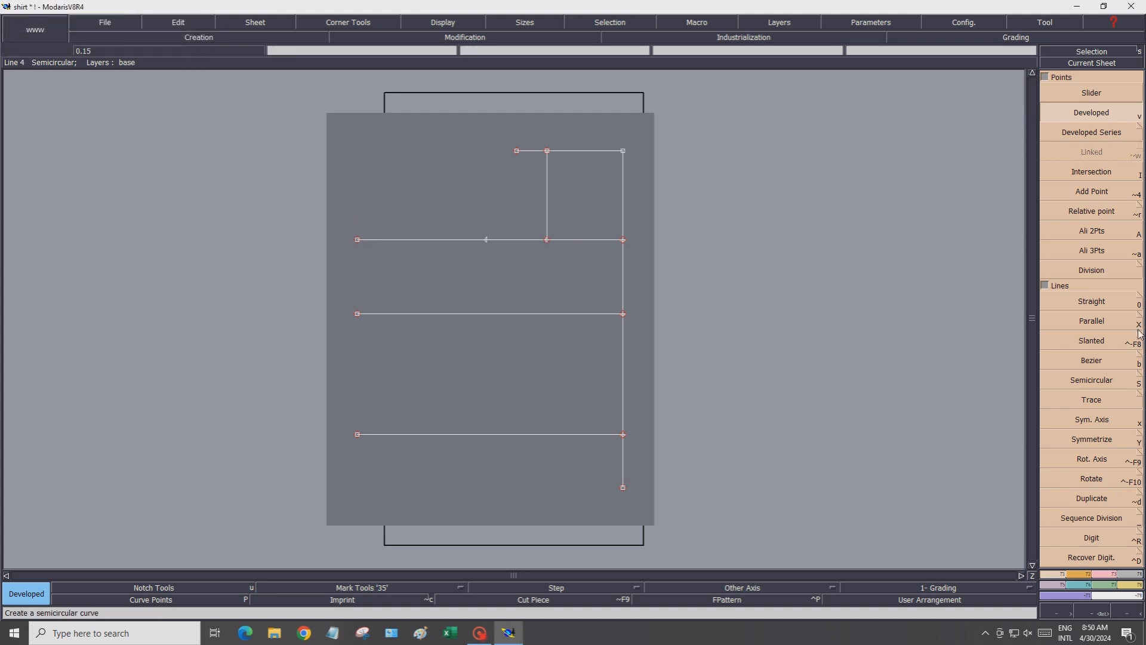
Divide the segment between the 21.5 cm point and the new 17 cm point to mark its midpoint
left_click(1100, 271)
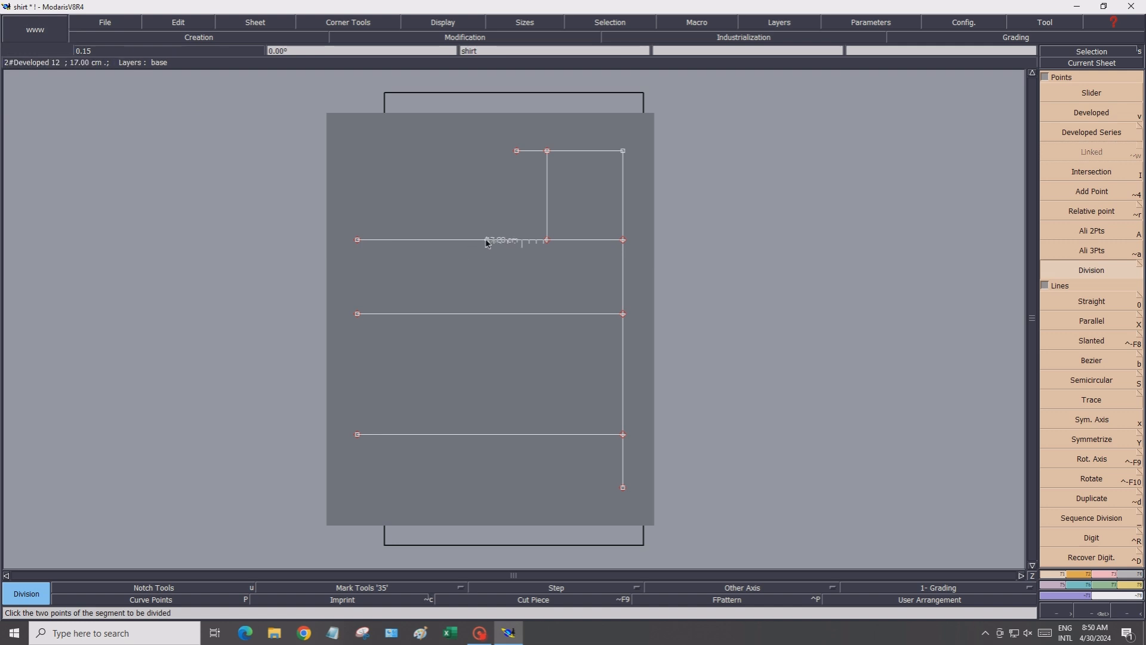
left_click(486, 241)
left_click(547, 240)
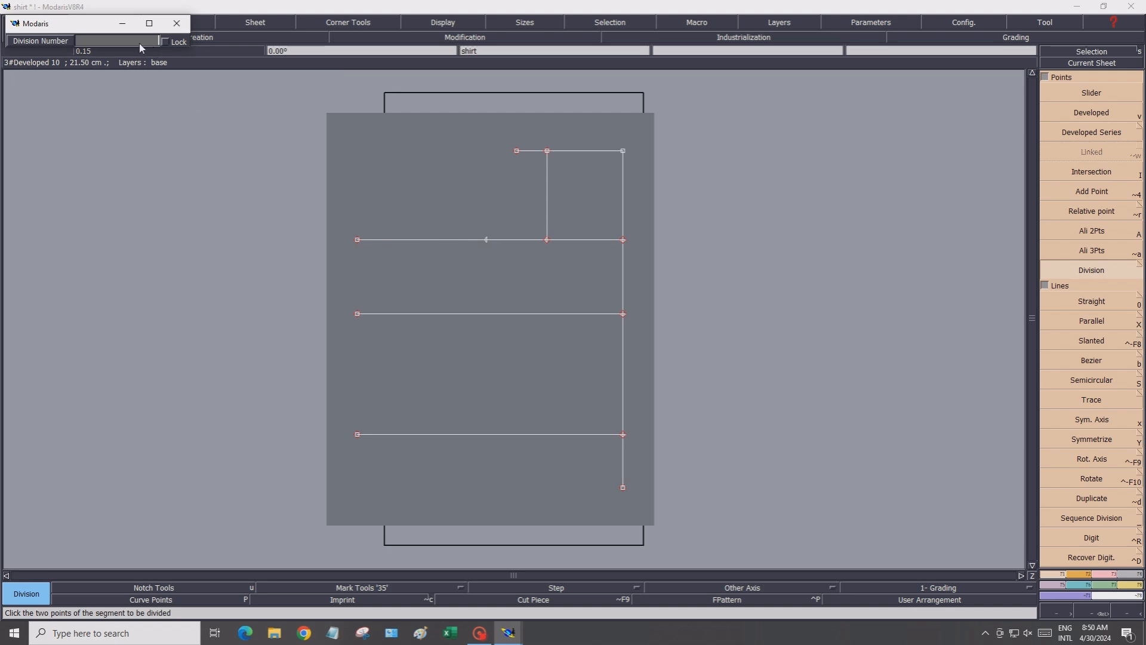
key("Return")
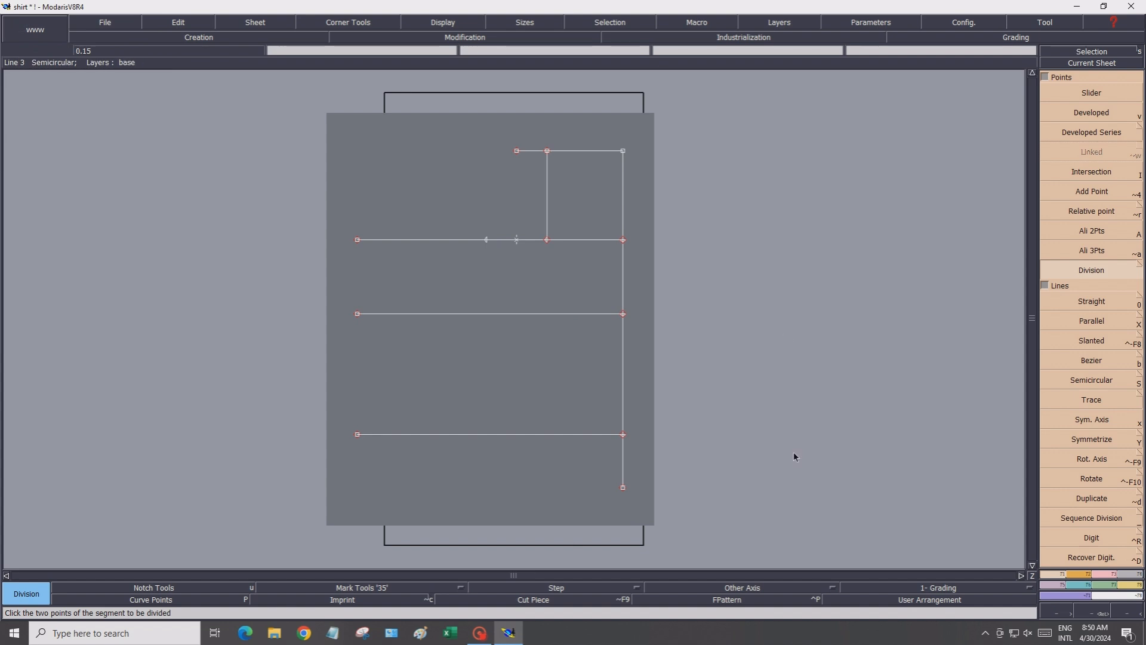
Create a developed point 21.5 cm further left along the 46 cm line from the 17 cm point
key("v")
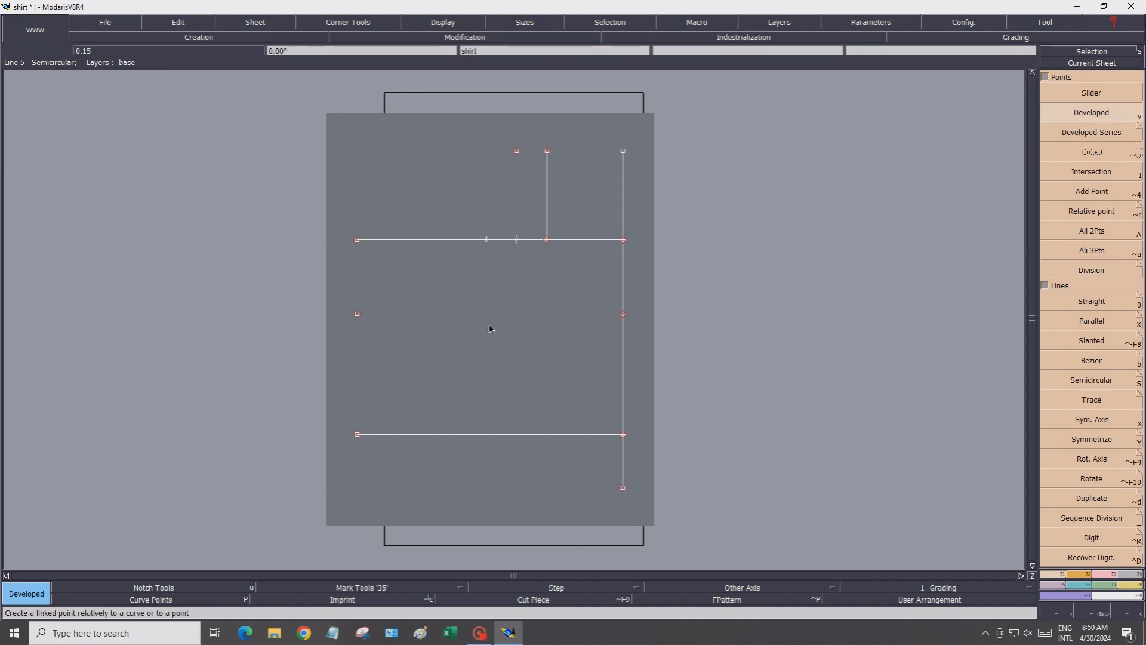
left_click(487, 240)
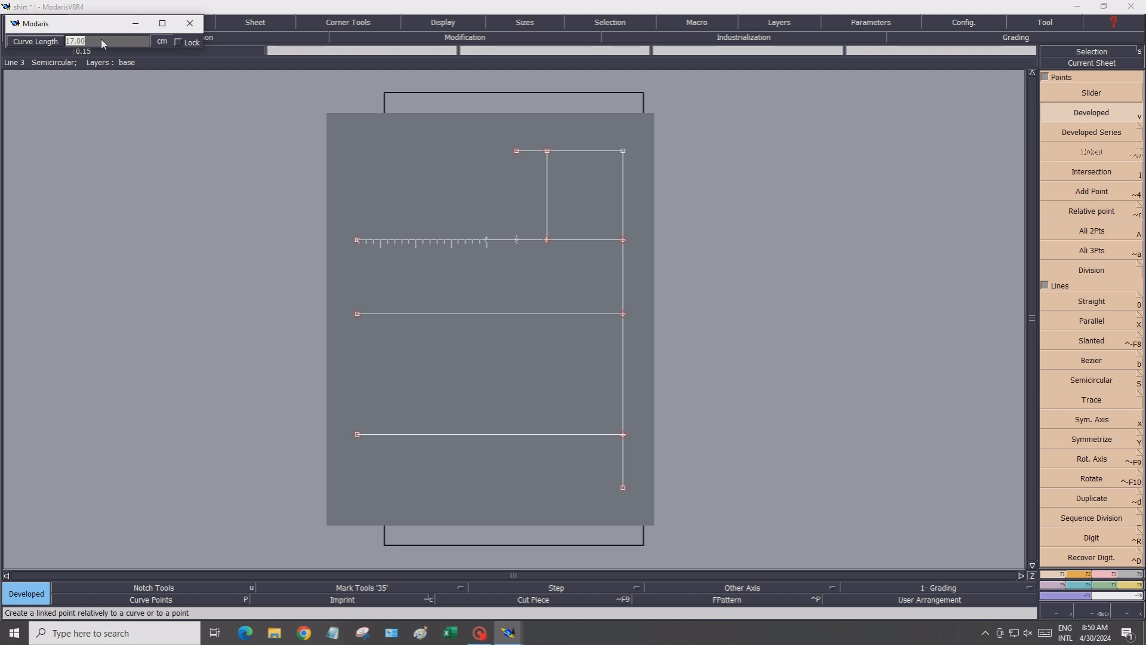
type("21.5")
key("Return")
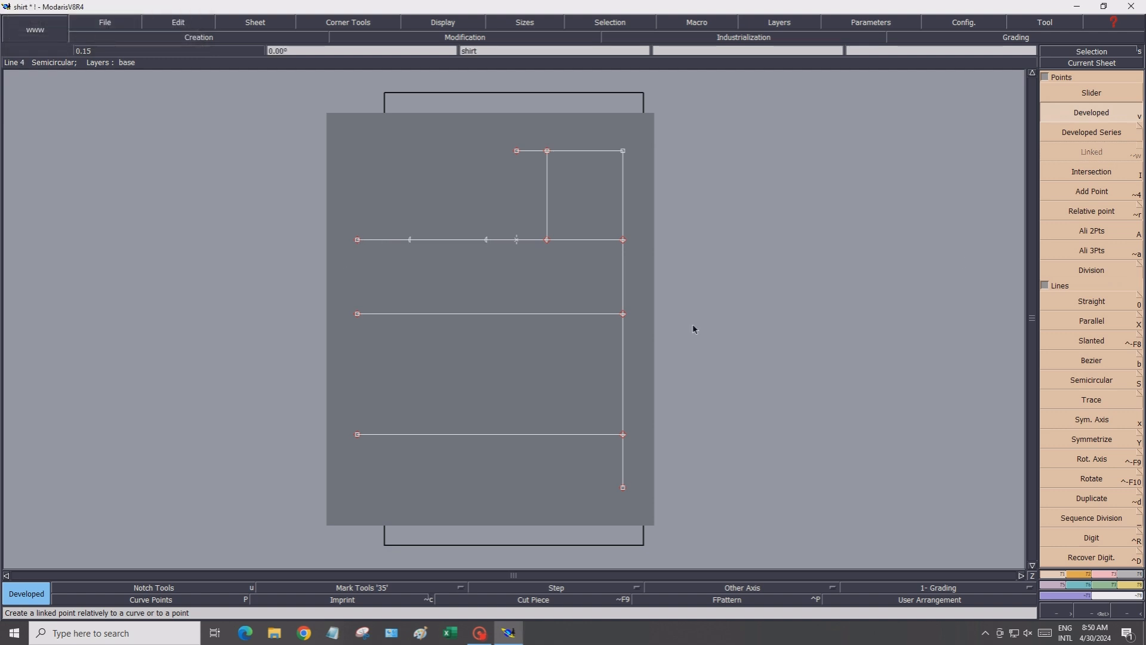
Draw a vertical line about 66 cm down from the outermost new point on the 46 cm line
left_click(1088, 307)
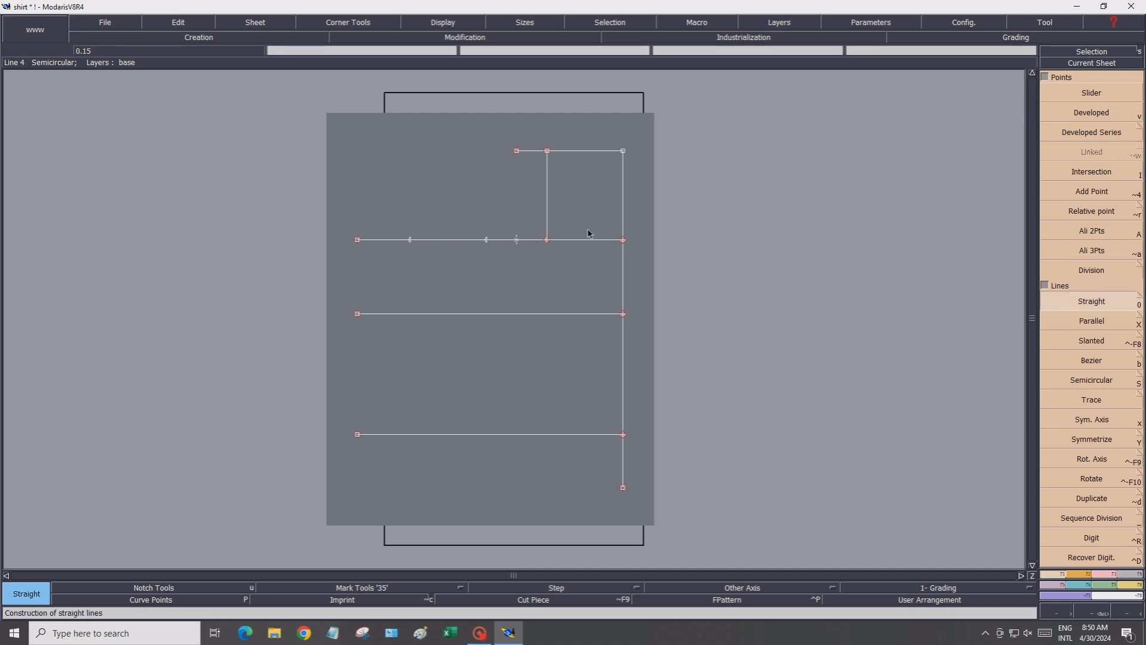
left_click(409, 241)
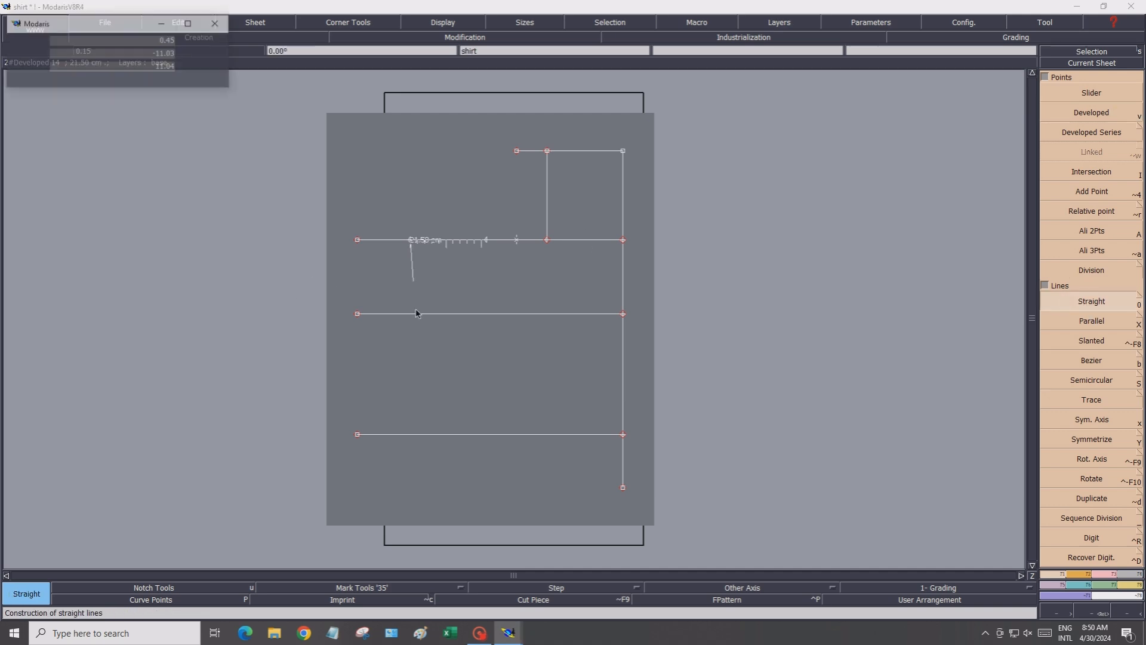
left_click(411, 473)
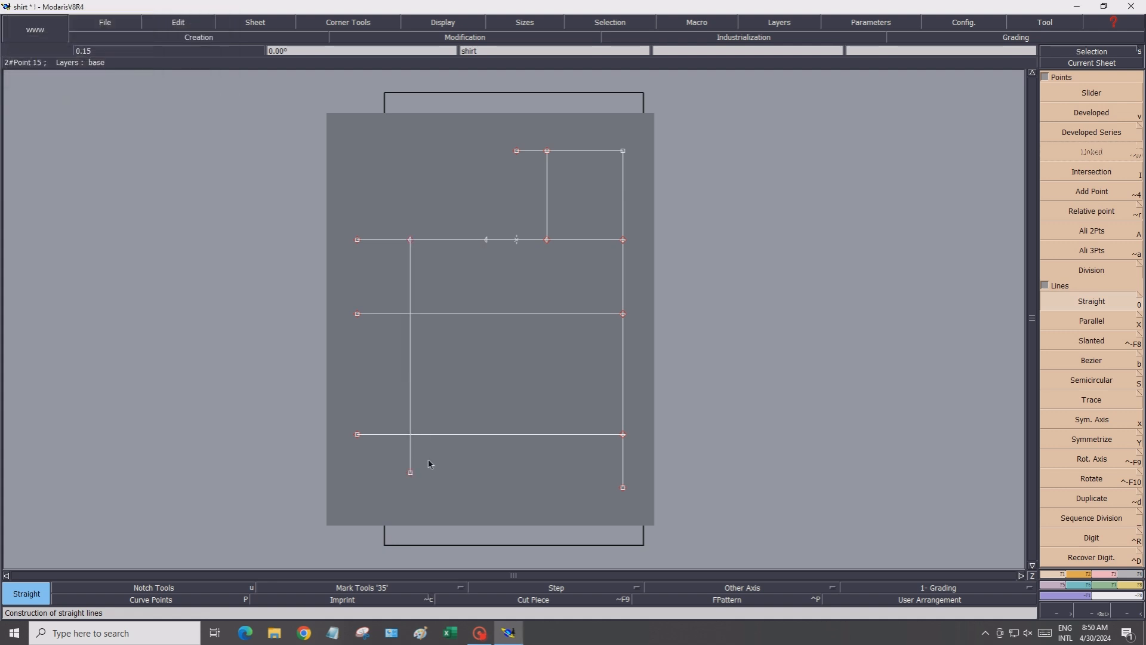
Draw a vertical line about 32 cm up from the 17 cm point on the 46 cm line
left_click(487, 242)
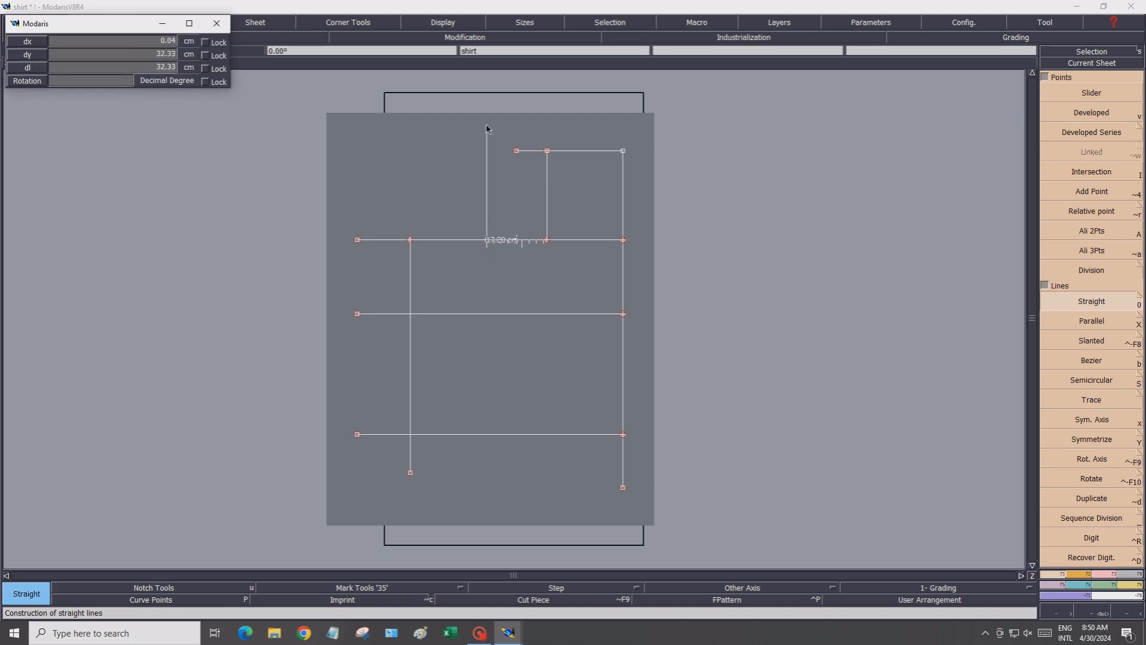
left_click(487, 126)
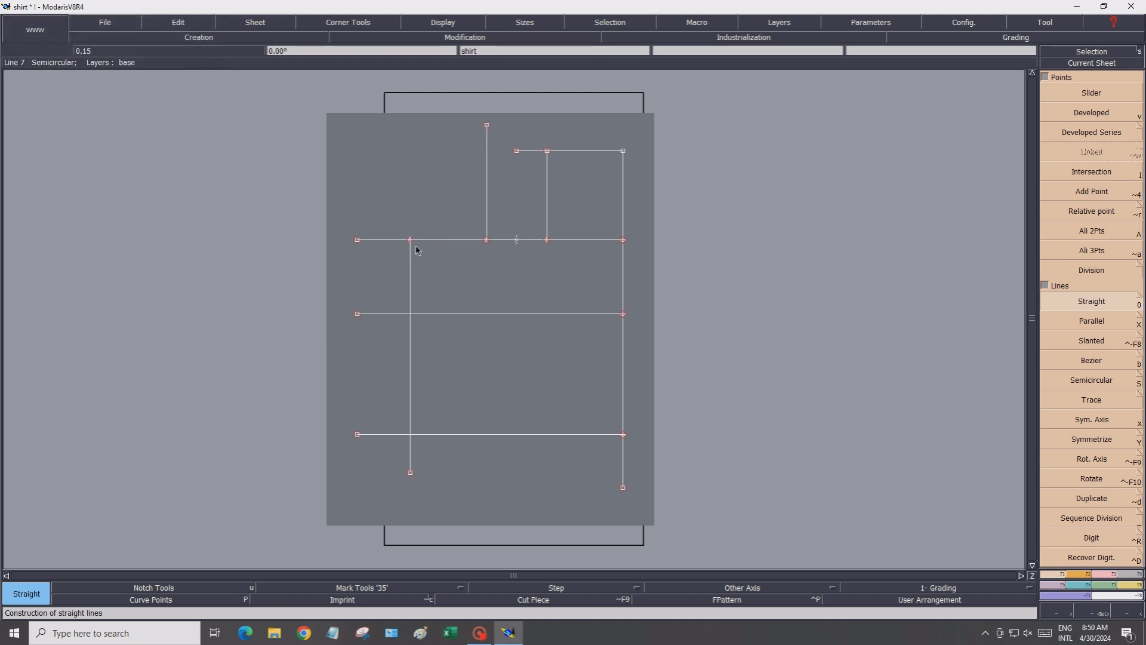
With Len.Str.Line, extend the 46 cm line slightly leftward and the outer vertical line up to the top level
left_click(1099, 574)
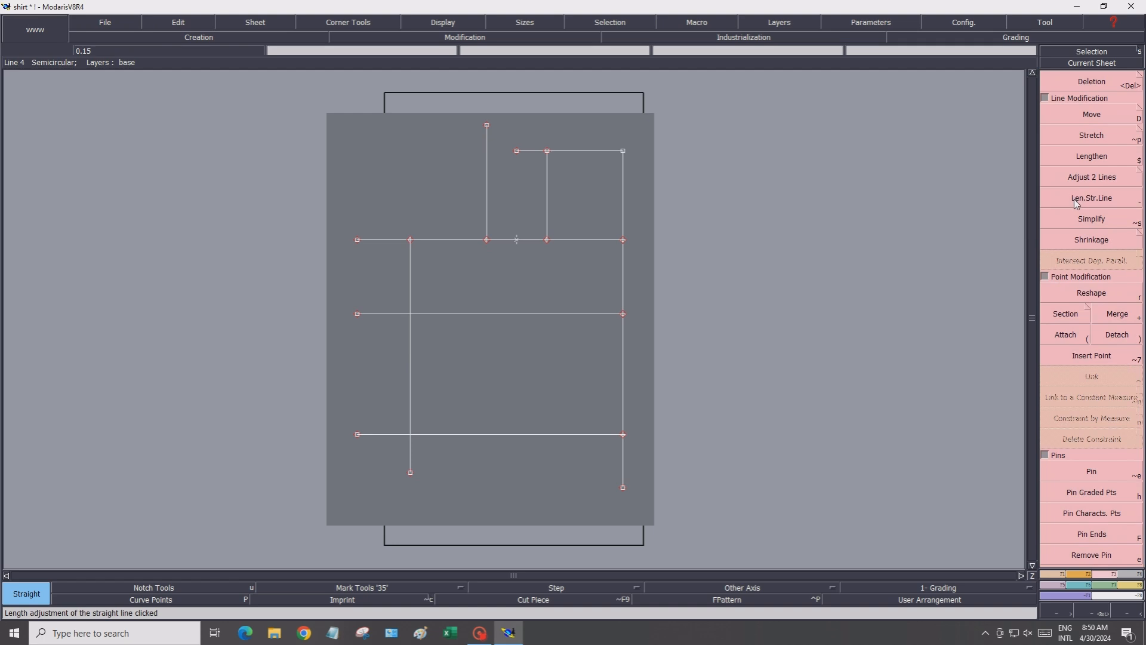
left_click(1077, 203)
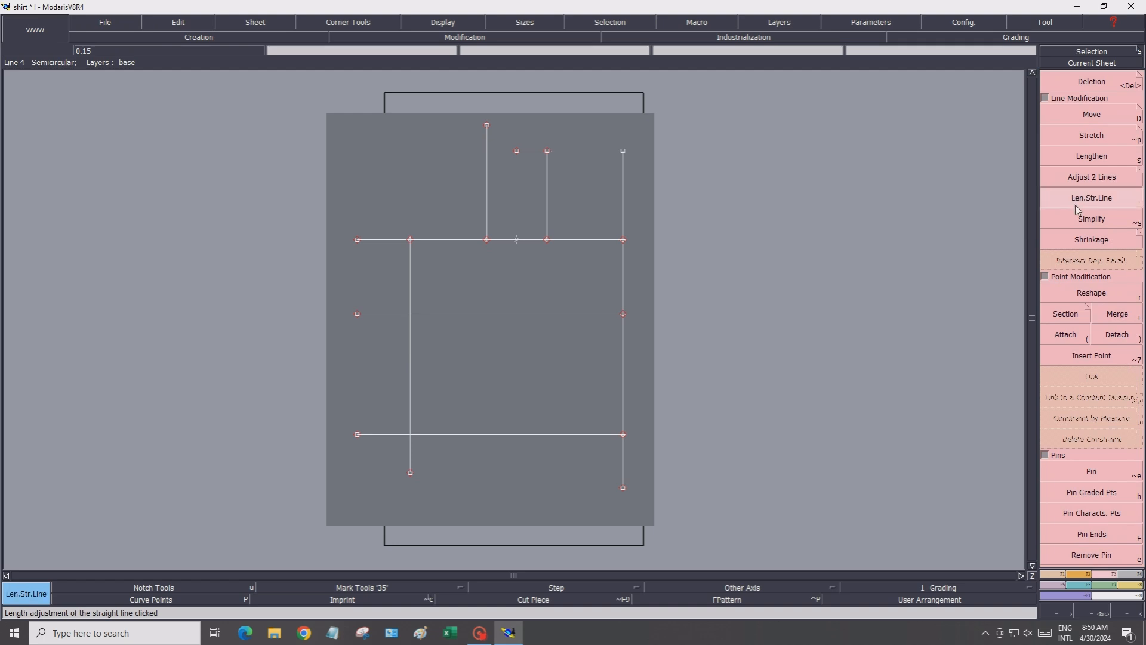
left_click(411, 240)
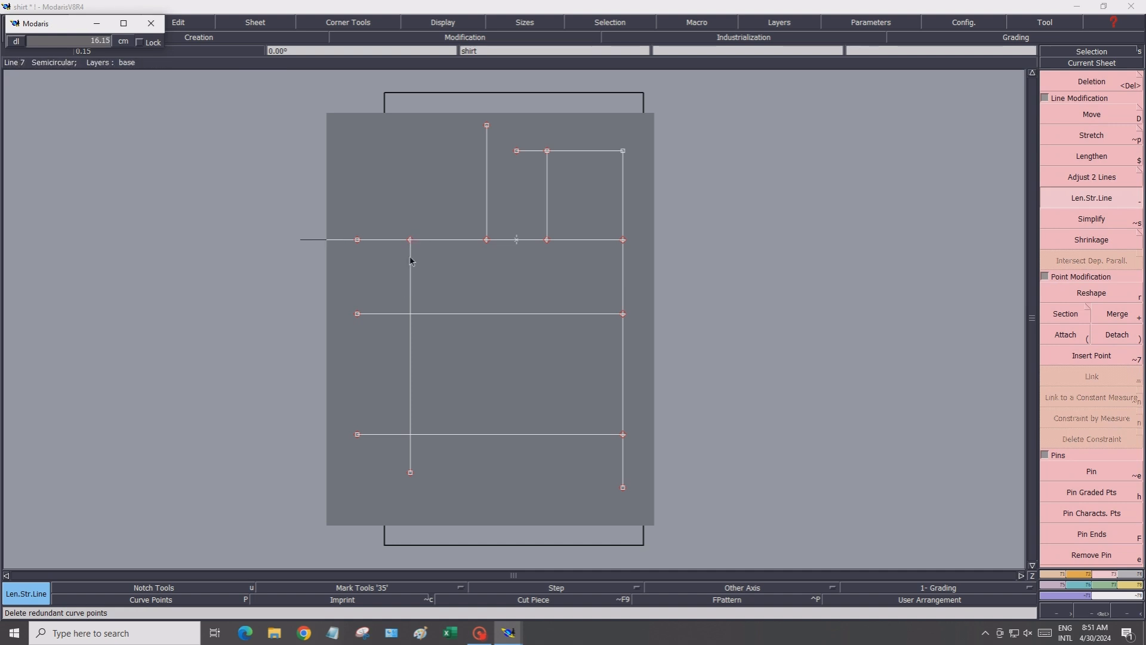
left_click(378, 246)
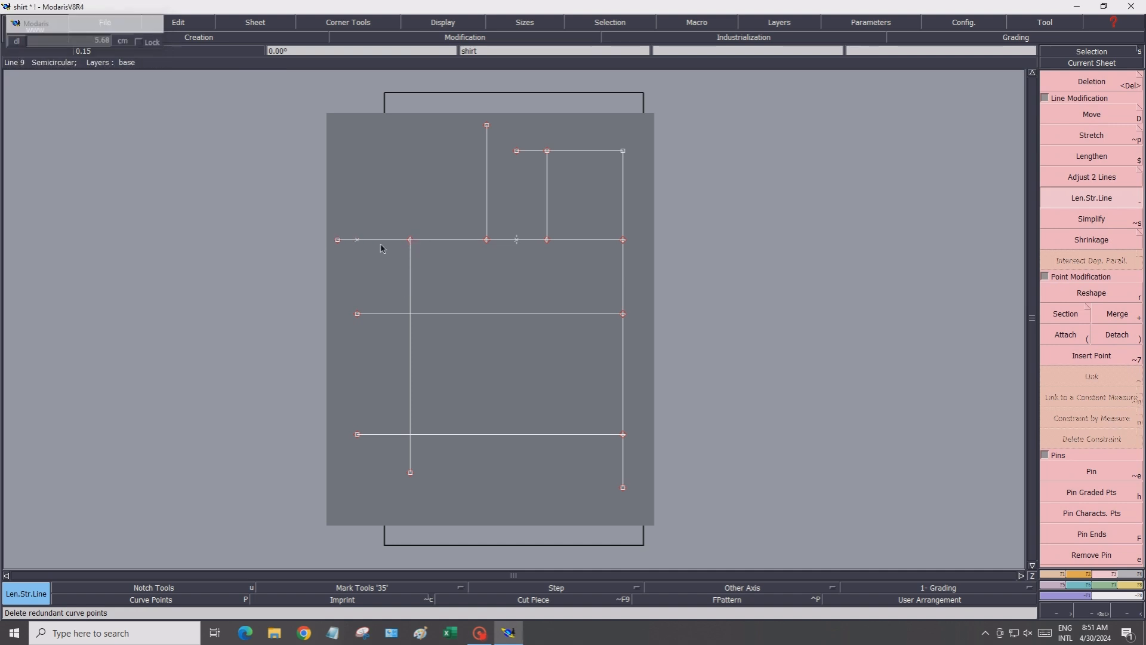
left_click(411, 269)
left_click(412, 128)
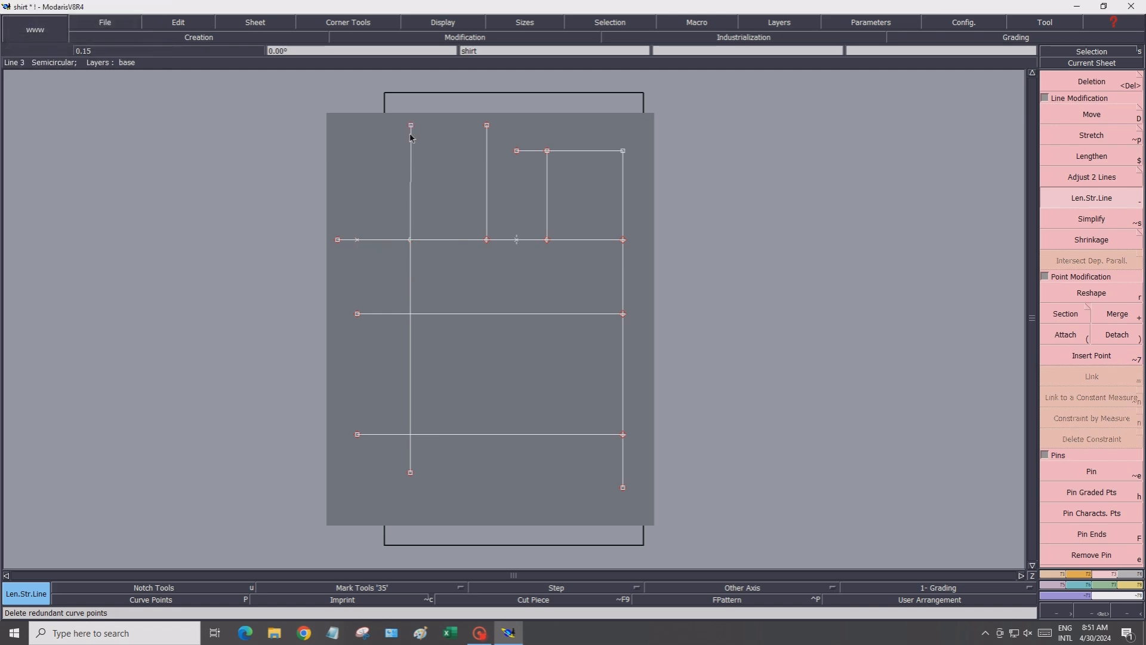
Align the outer vertical line's top point vertically with its bottom point using Ali 2Pts
left_click(1051, 573)
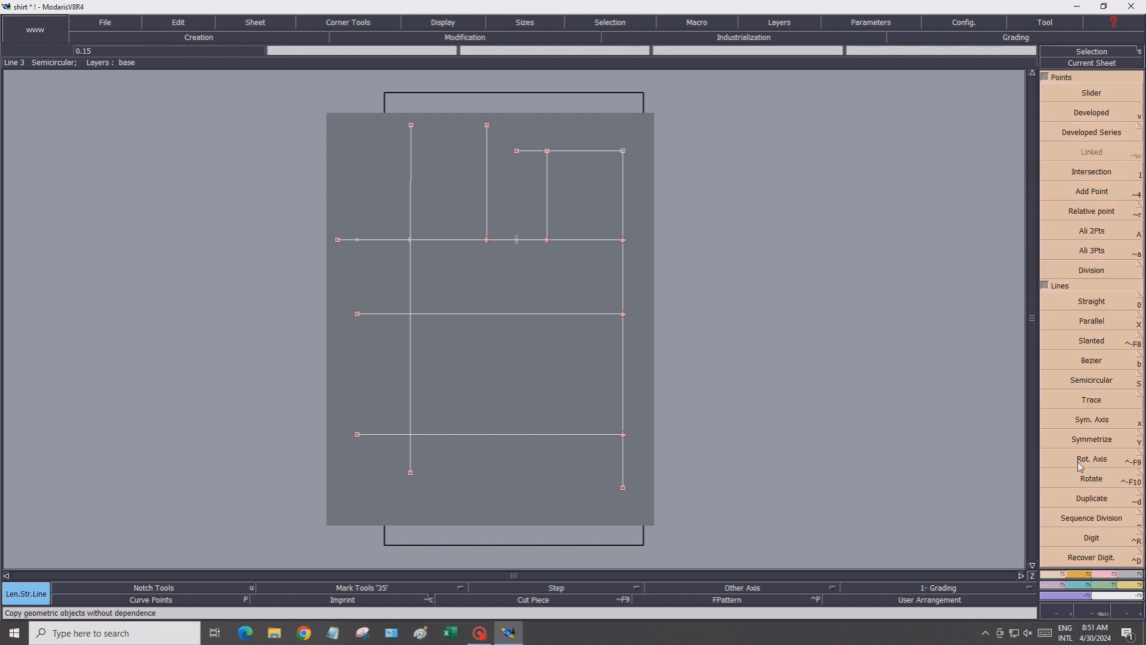
left_click(1060, 234)
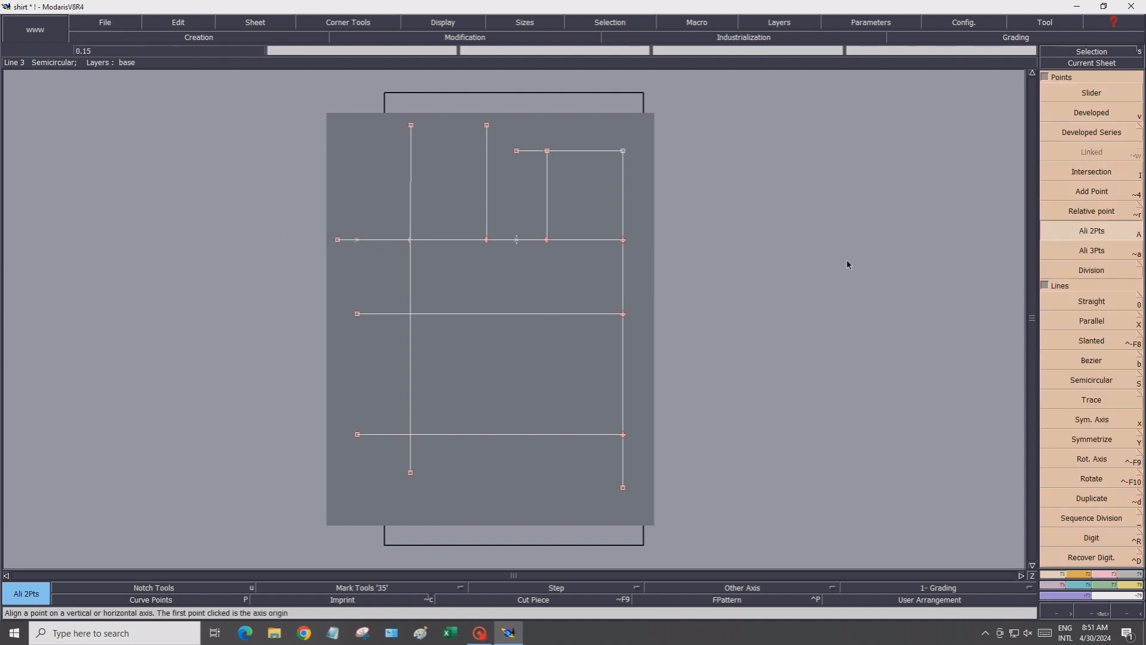
left_click(410, 473)
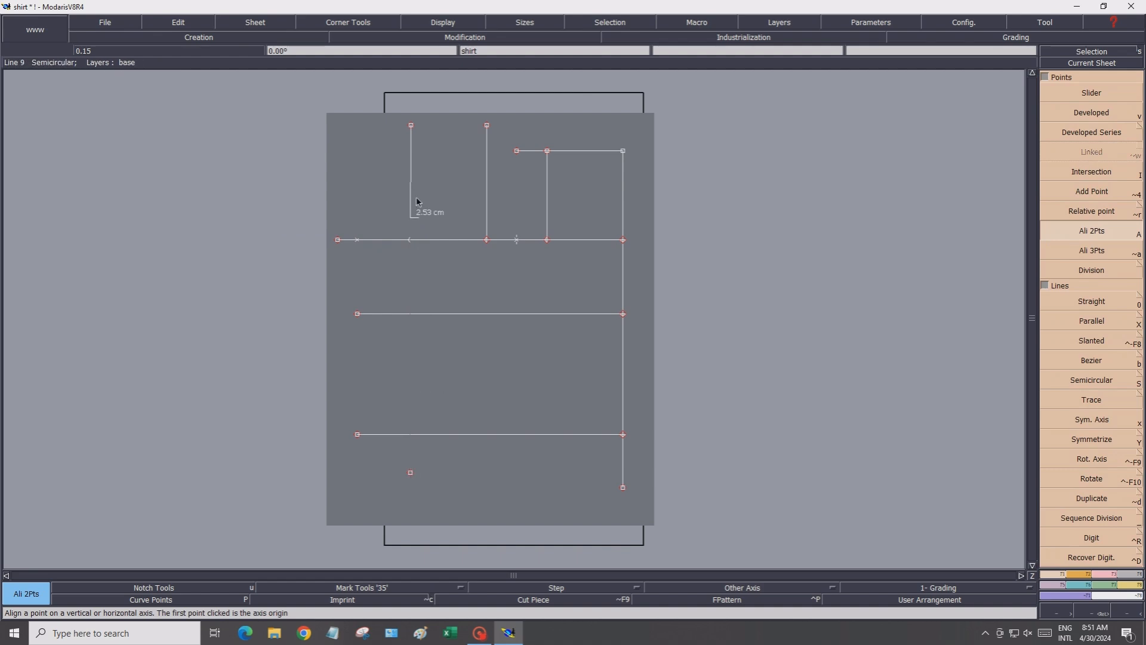
left_click(411, 126)
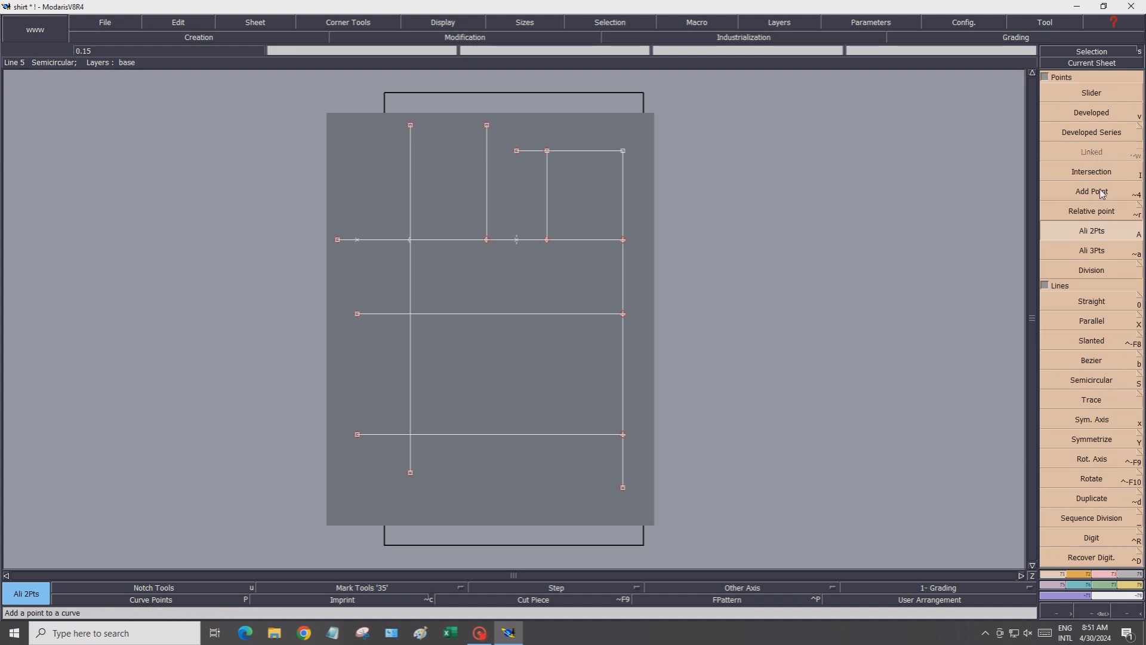
Create intersection points where the outer vertical line crosses the three horizontal lines
left_click(1092, 173)
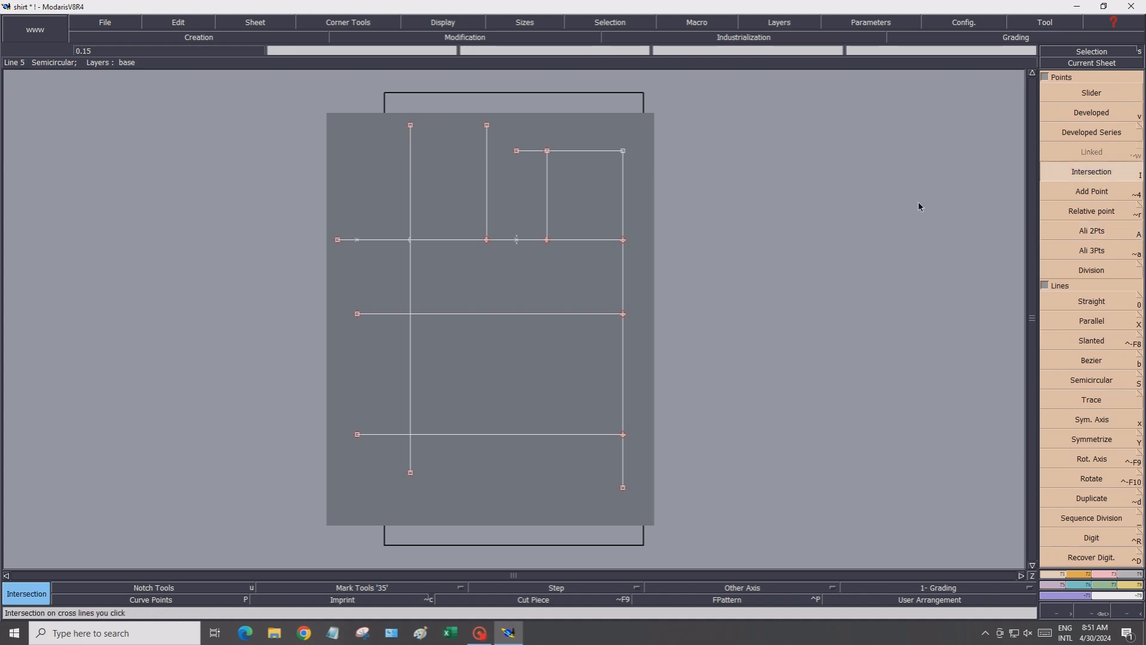
left_click(410, 315)
left_click(411, 436)
left_click(411, 241)
Draw a vertical line about 35 cm down from the midpoint on the 46 cm line
left_click(1075, 298)
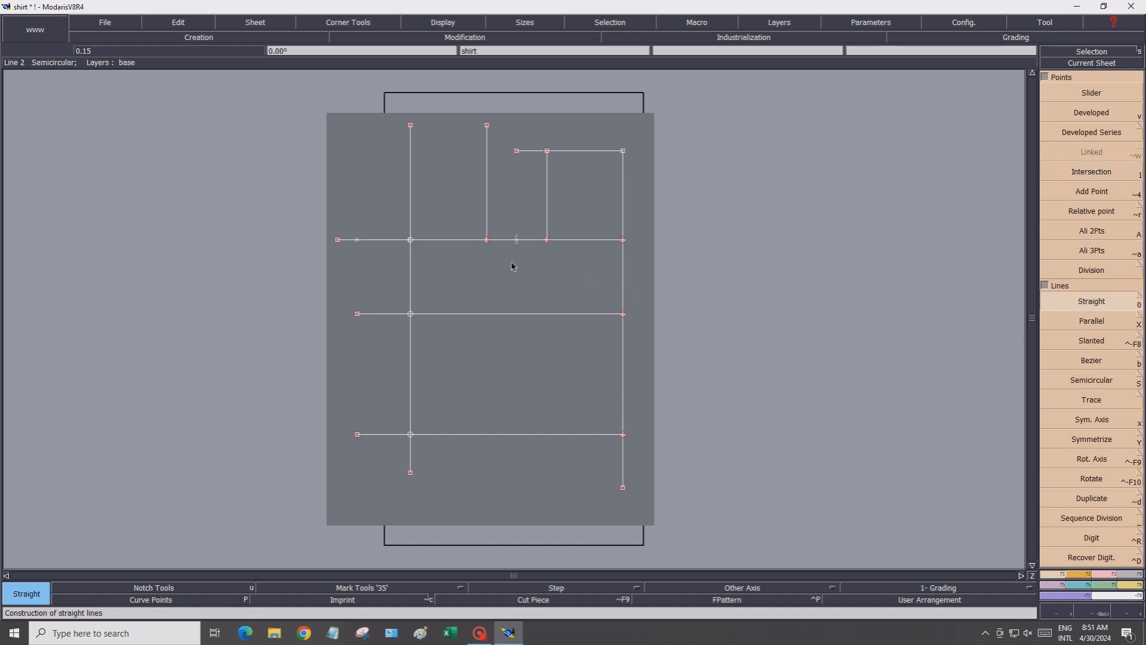
left_click(517, 240)
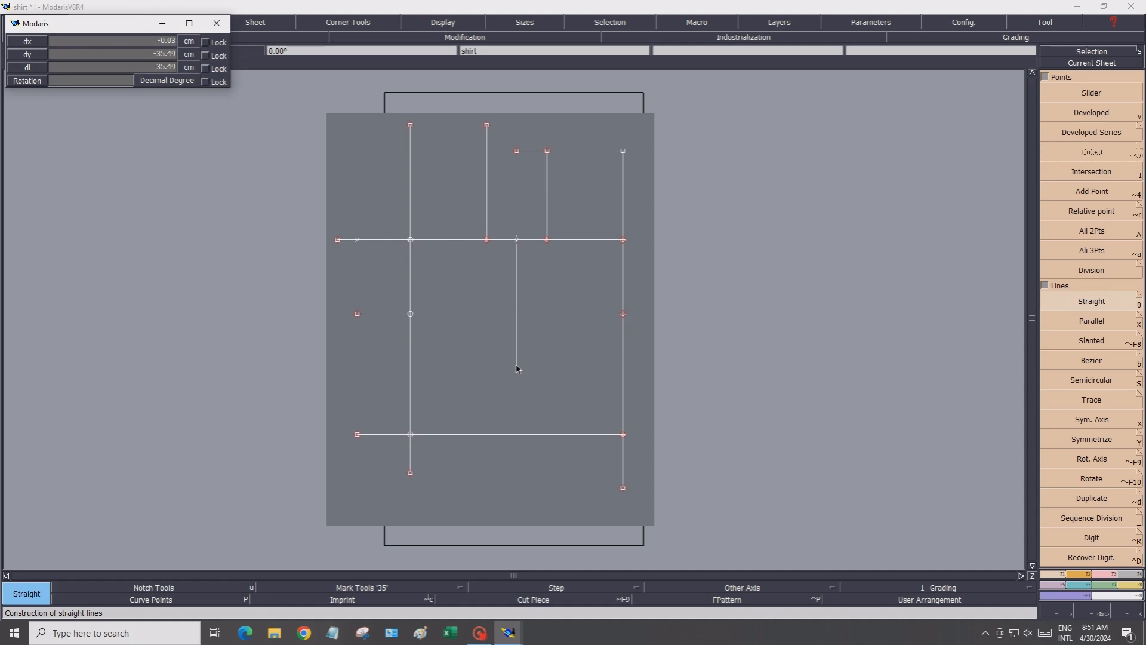
left_click(517, 367)
key("F2")
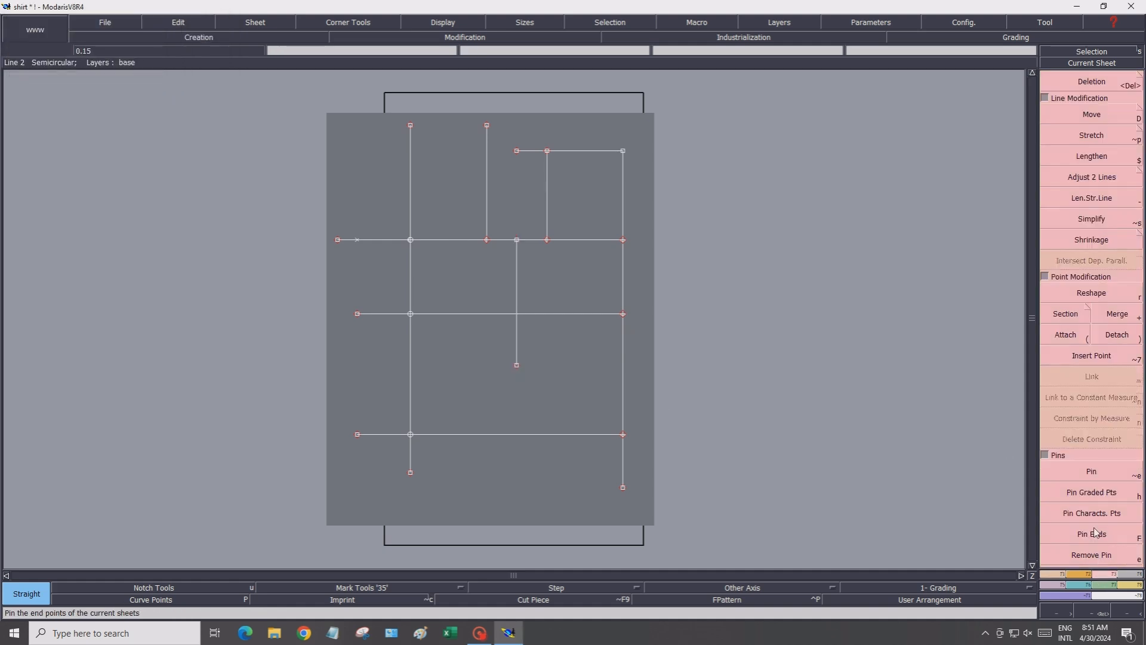
With Len.Str.Line, extend the 35 cm vertical line down past the lowest horizontal line
left_click(1089, 198)
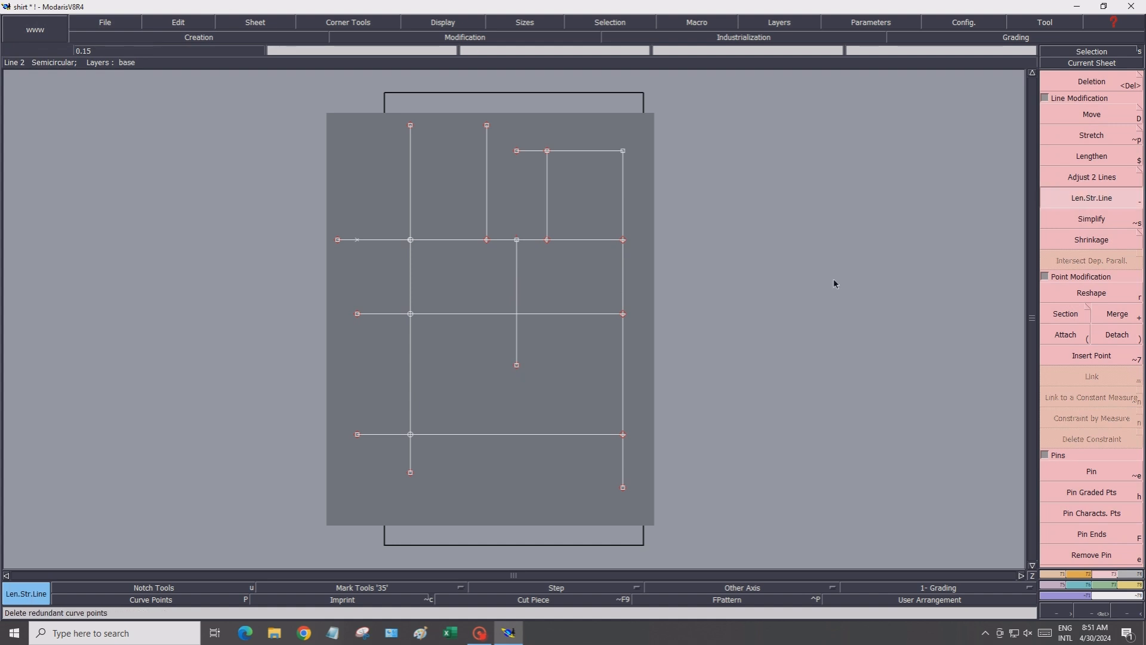
left_click(517, 330)
left_click(518, 501)
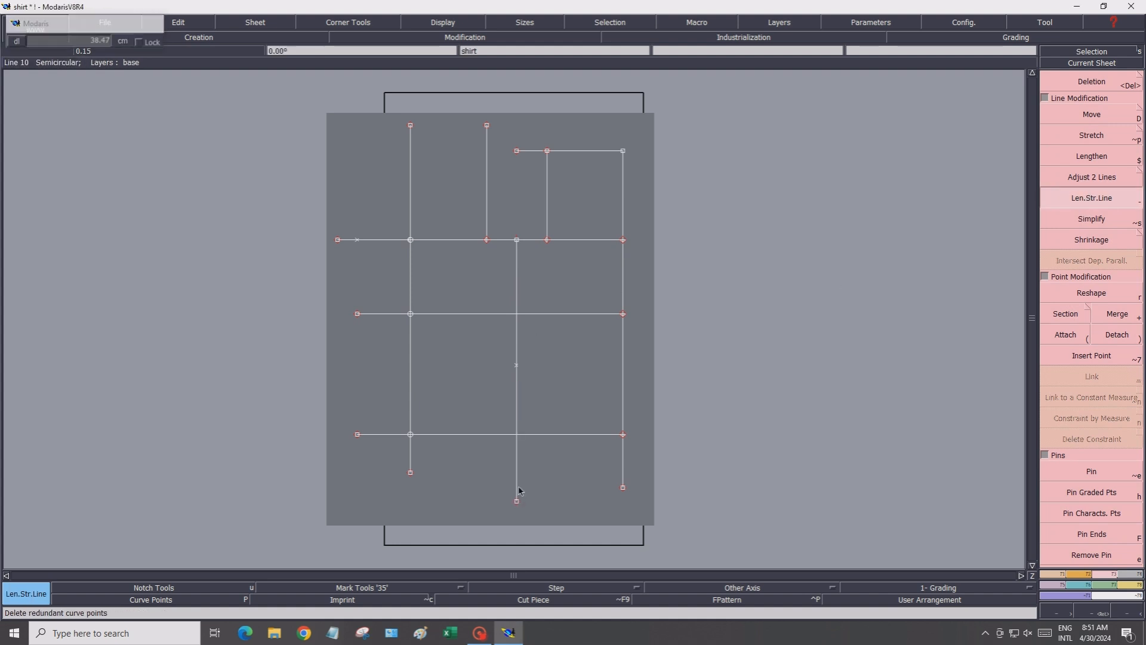
left_click(1083, 84)
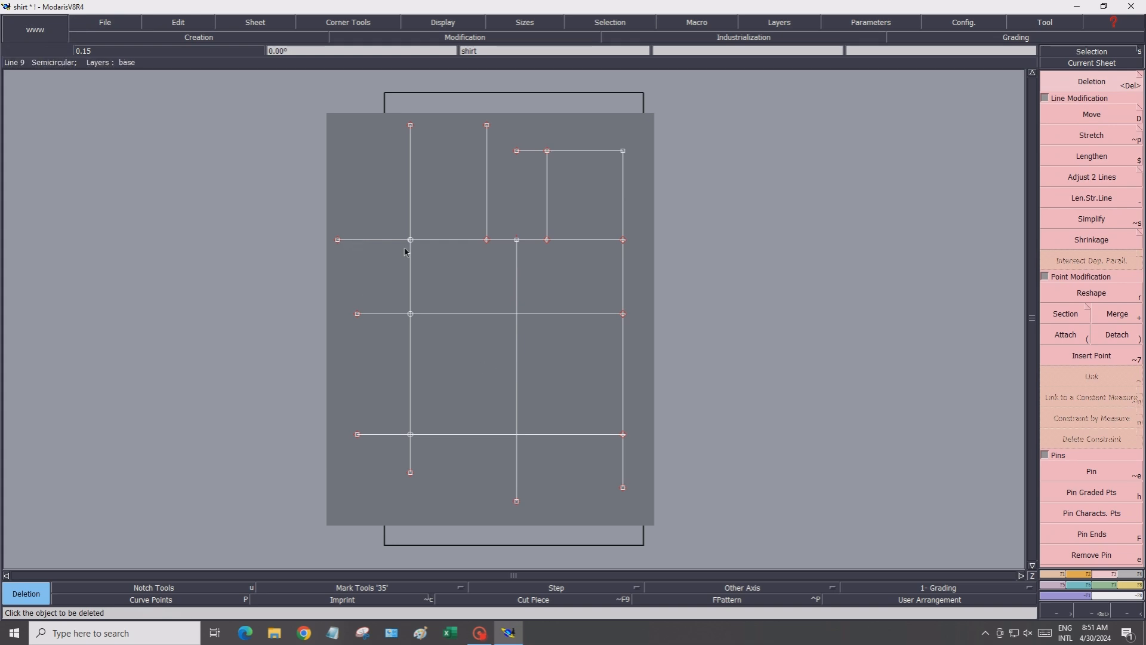
Save the model, continuing past the anomalies dialog
left_click(128, 26)
left_click(115, 71)
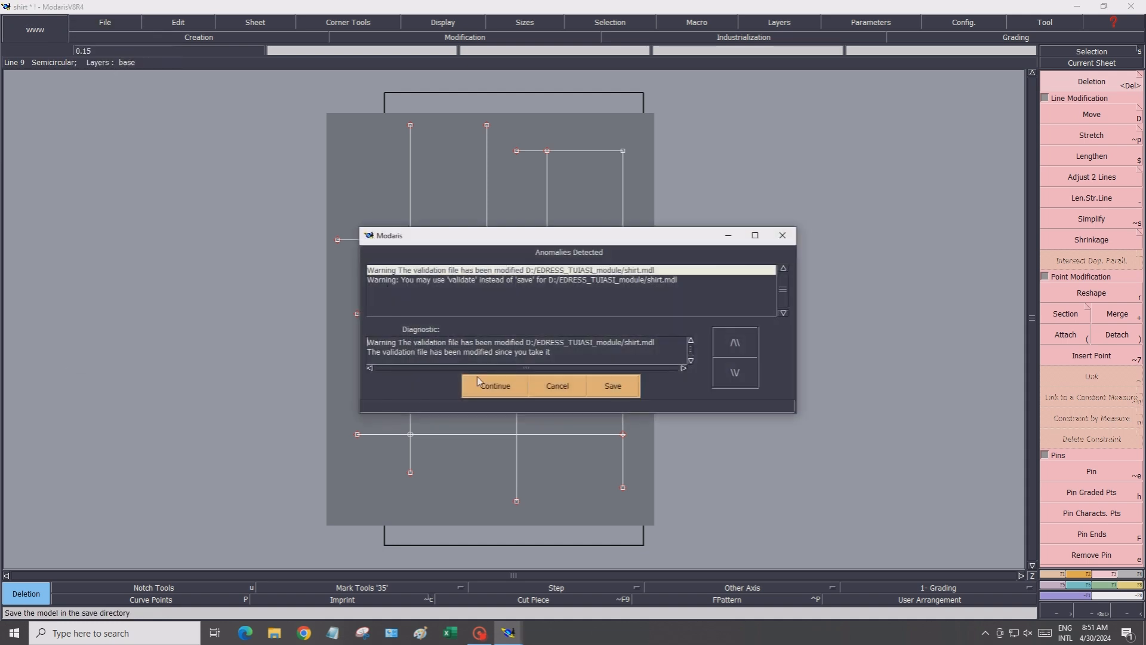
left_click(495, 387)
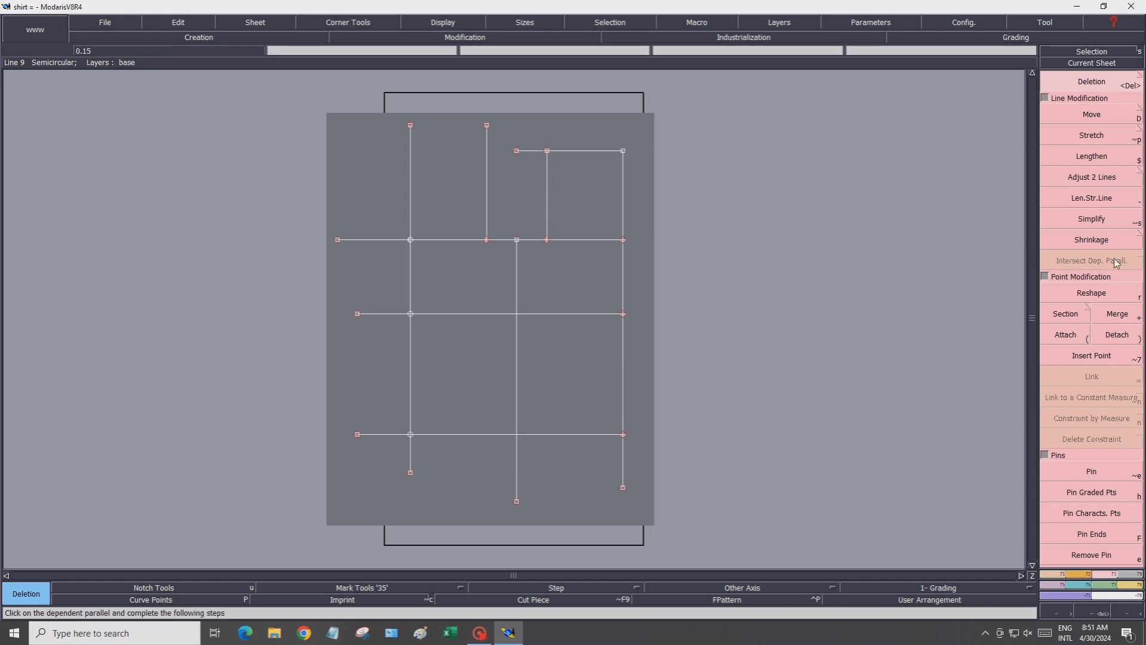
Create a developed point 24 cm up the centre vertical line from the 46 cm line
left_click(1055, 575)
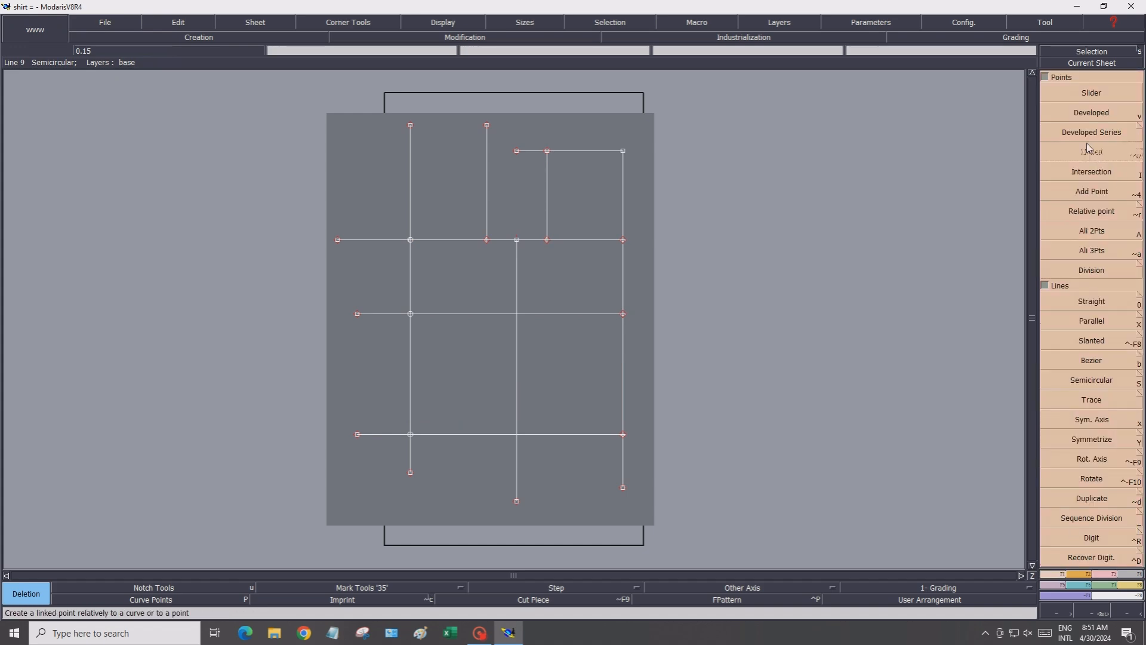
left_click(1082, 117)
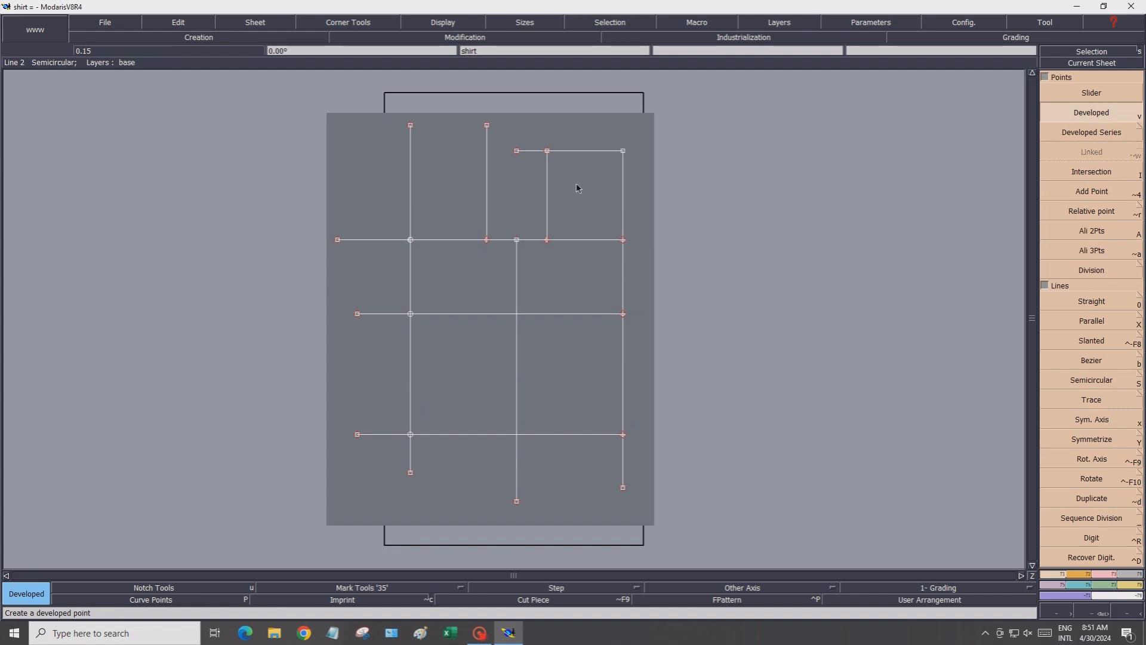
left_click(411, 240)
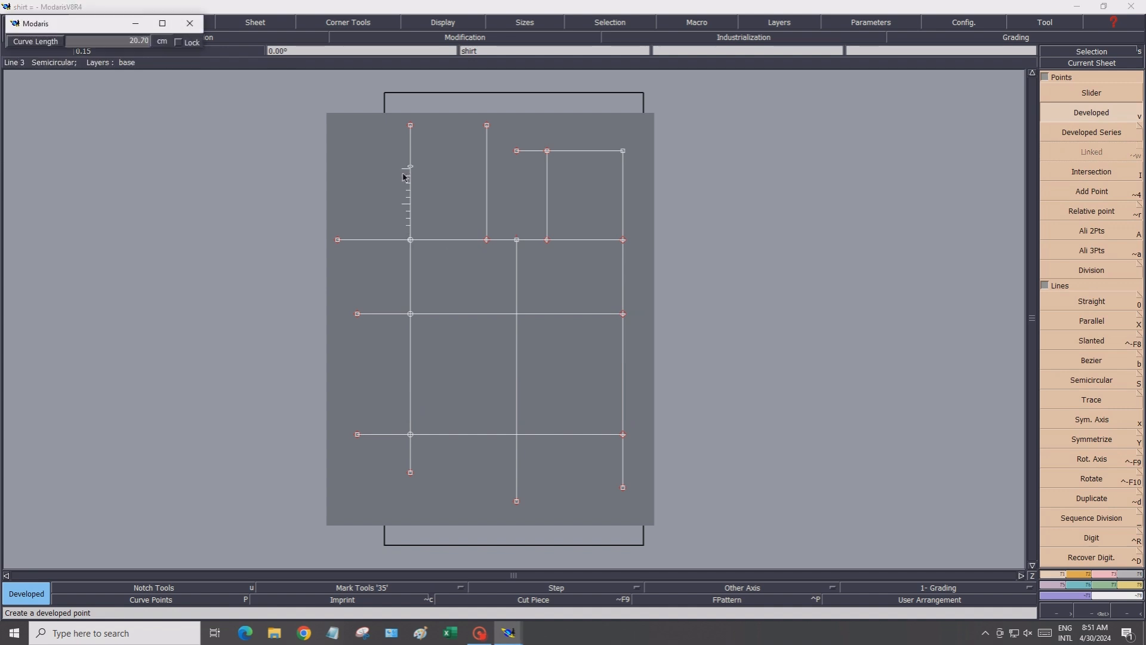
left_click(75, 41)
type("24.")
left_click(422, 174)
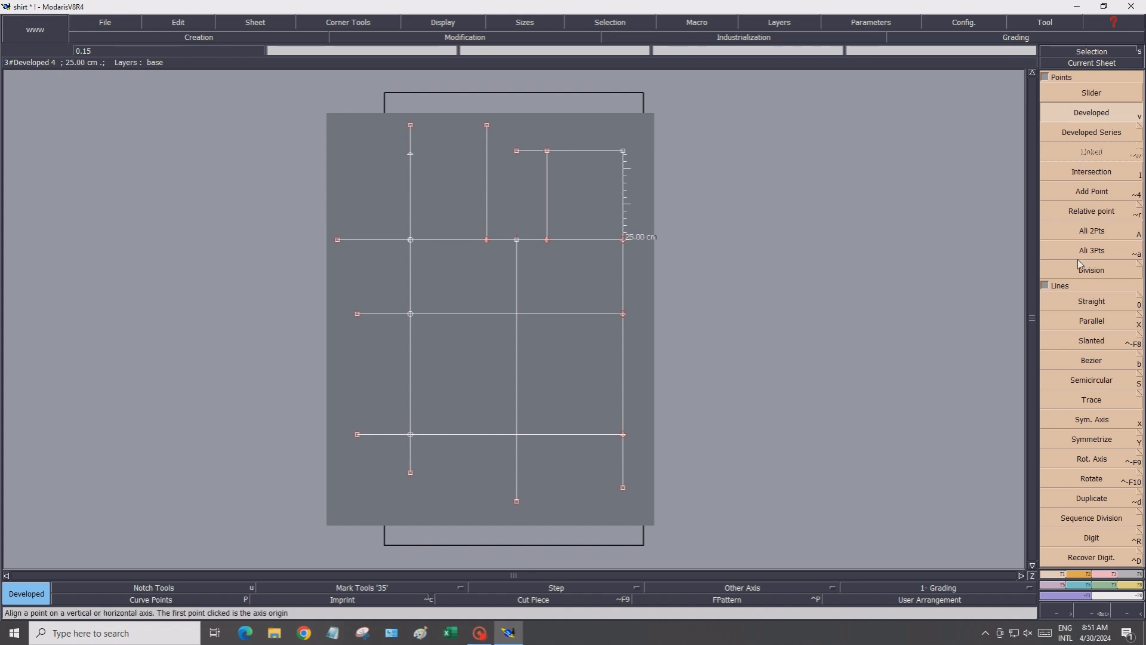
Draw a horizontal line from the new point across the nearest vertical line and mark their intersection point
key("0")
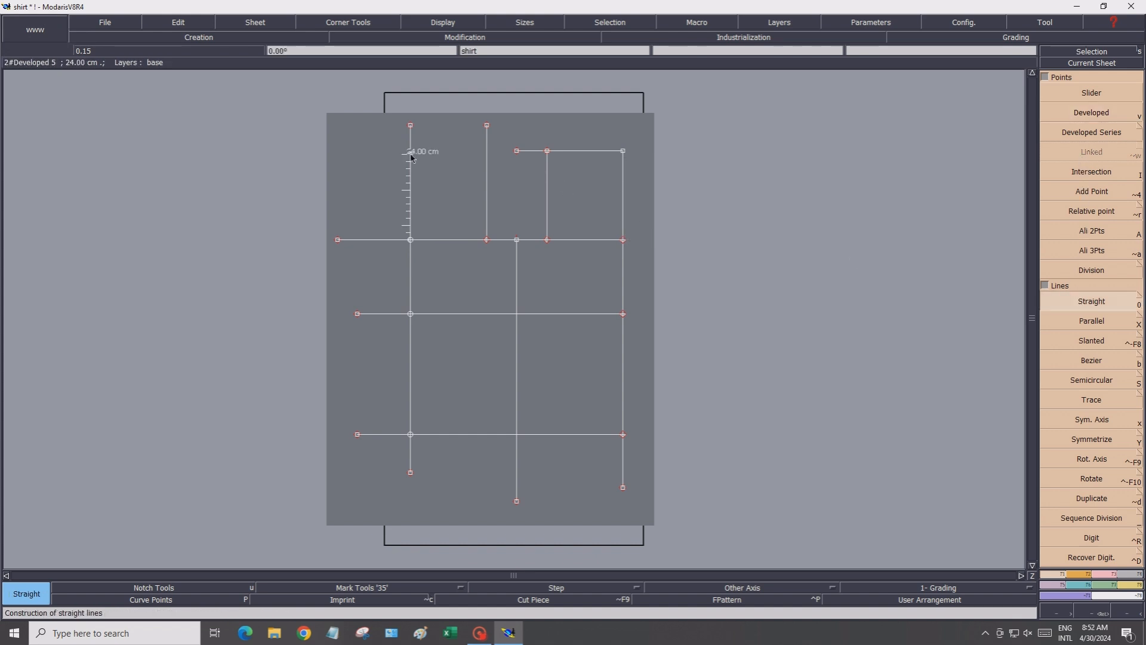
left_click(440, 160)
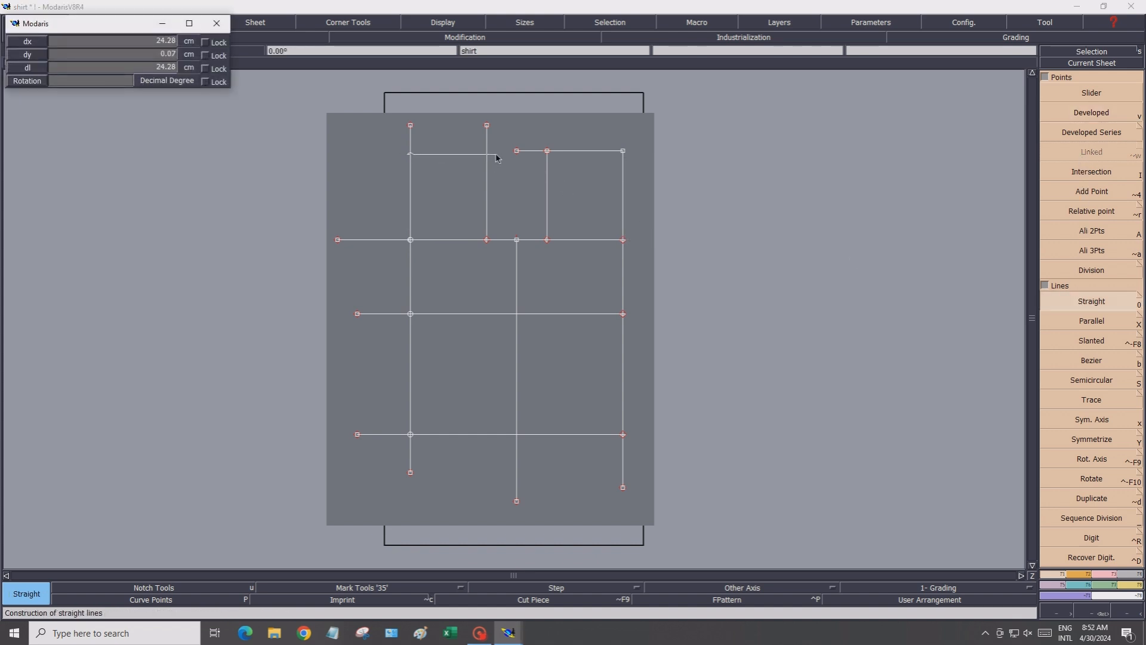
left_click(496, 156)
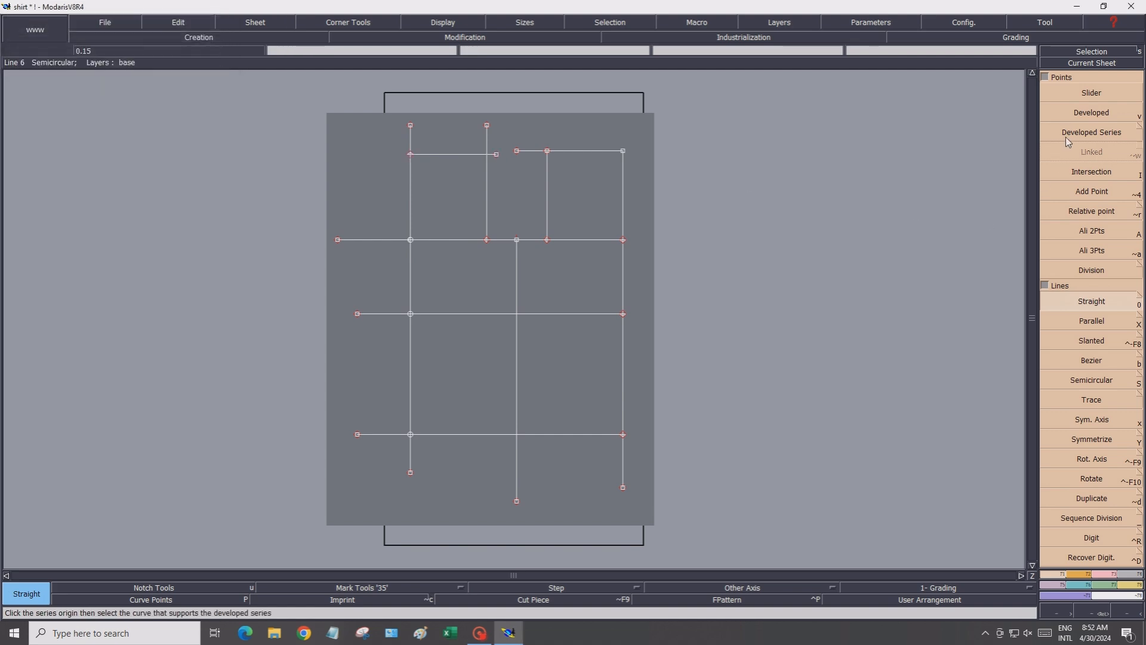
left_click(1060, 173)
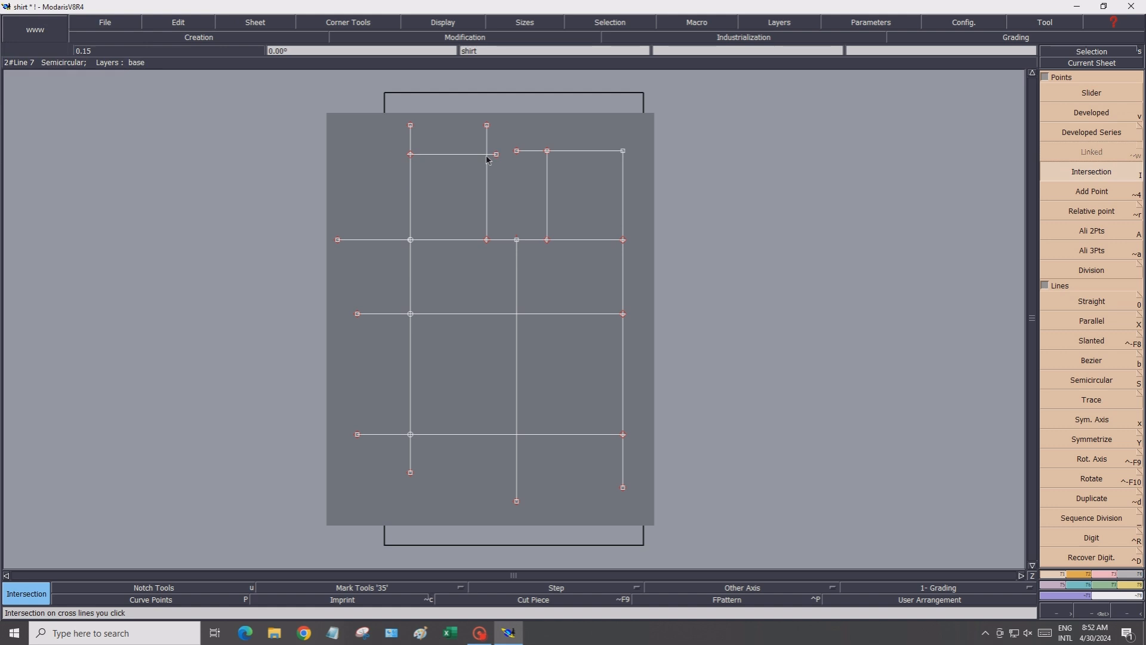
Turn on the display of point names
left_click(452, 24)
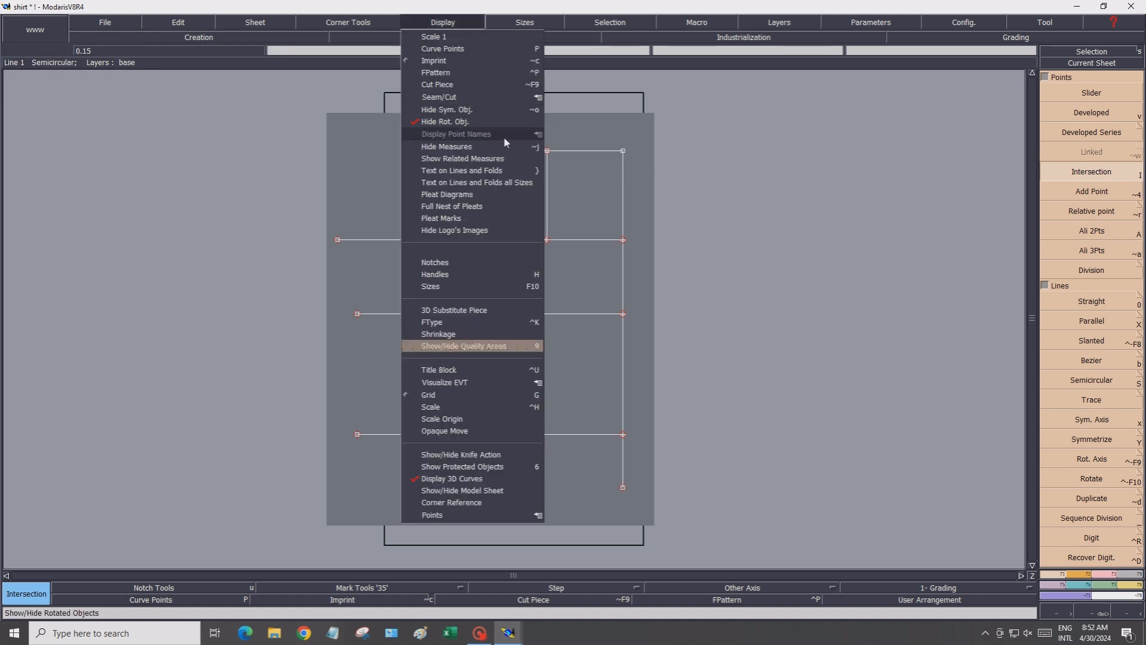
mouse_move(505, 142)
left_click(566, 135)
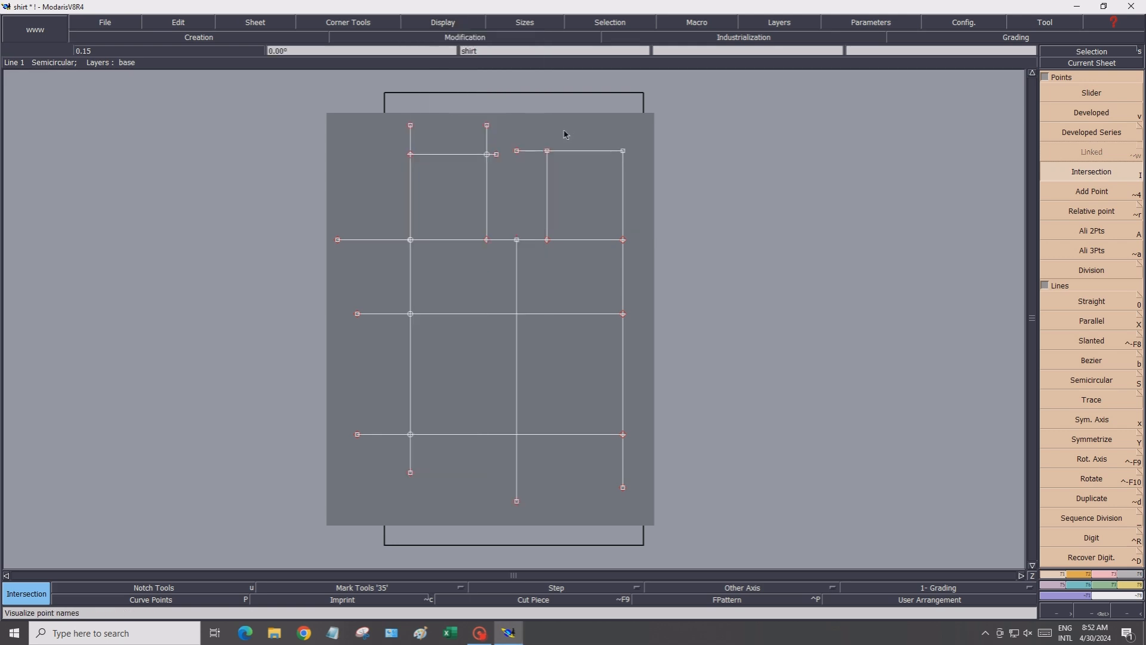
With Edit, name the outer vertical line's top point 11 and its point on the 46 cm line 31
left_click(156, 23)
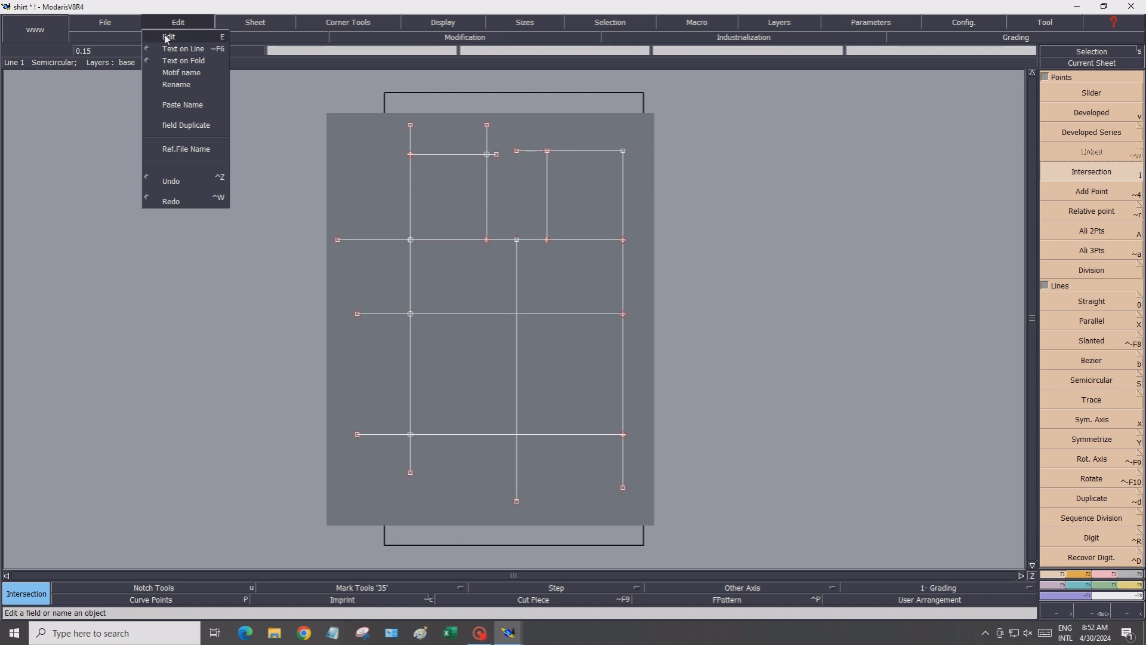
left_click(166, 37)
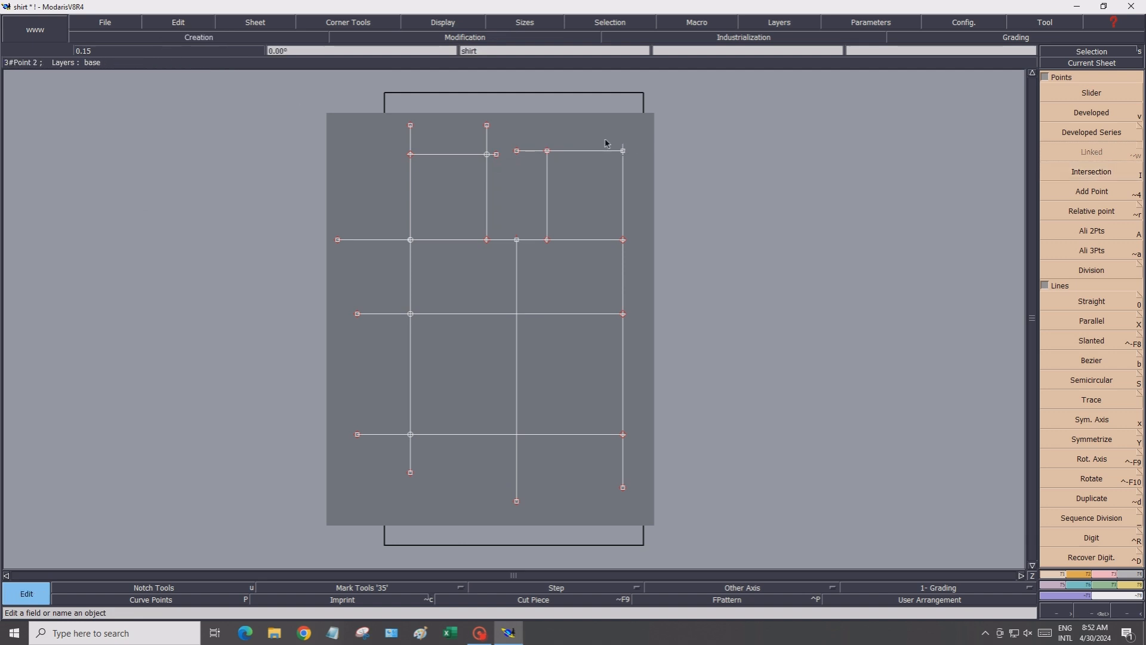
type("11")
key("Return")
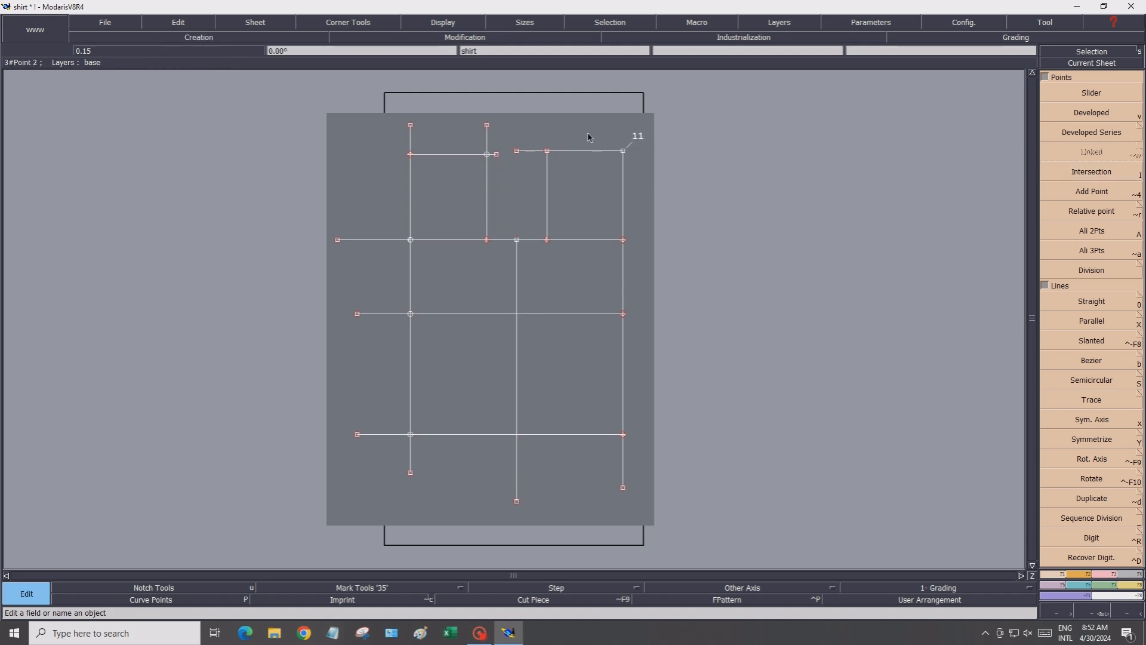
left_click(590, 211)
type("31")
key("Return")
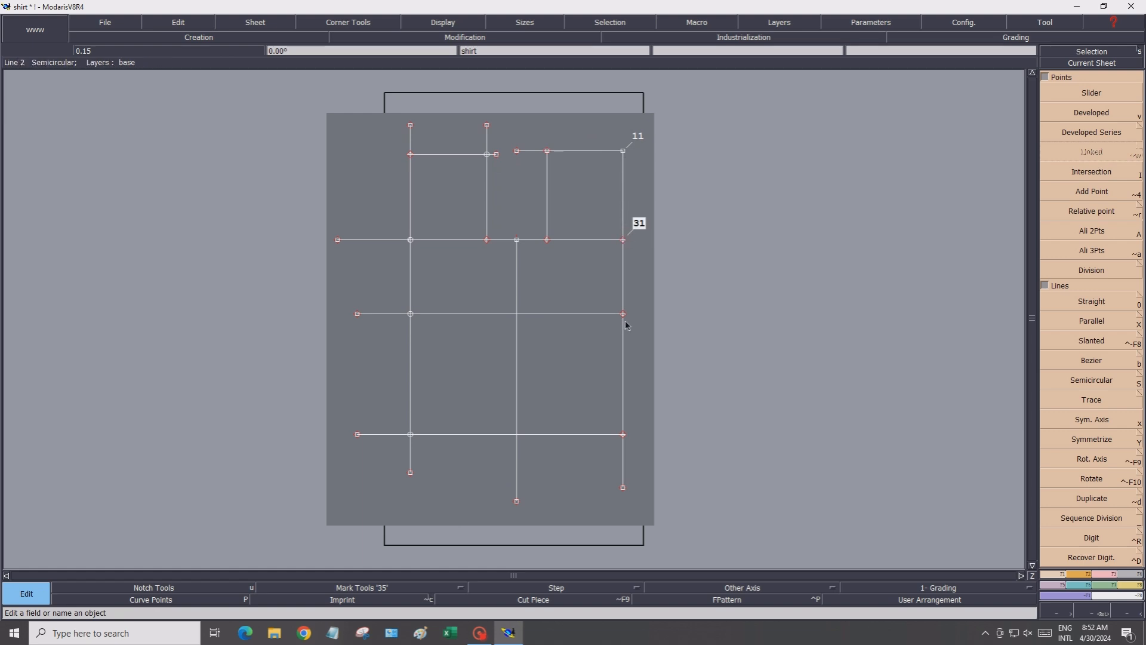
Name the outer line's points on the middle and lower horizontal lines 41 and 91
left_click(610, 292)
type("41")
key("Return")
type("91")
key("Return")
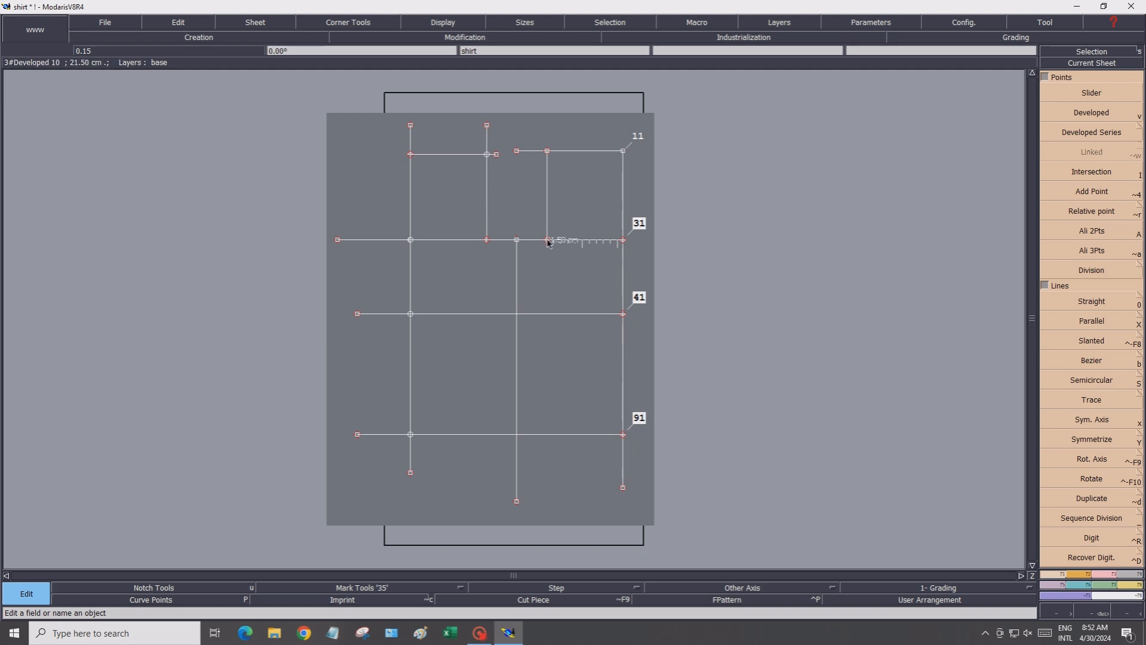
Name the second vertical line's bottom and top points 33 and 13, and the 35 cm line's top point 34
type("33")
key("Return")
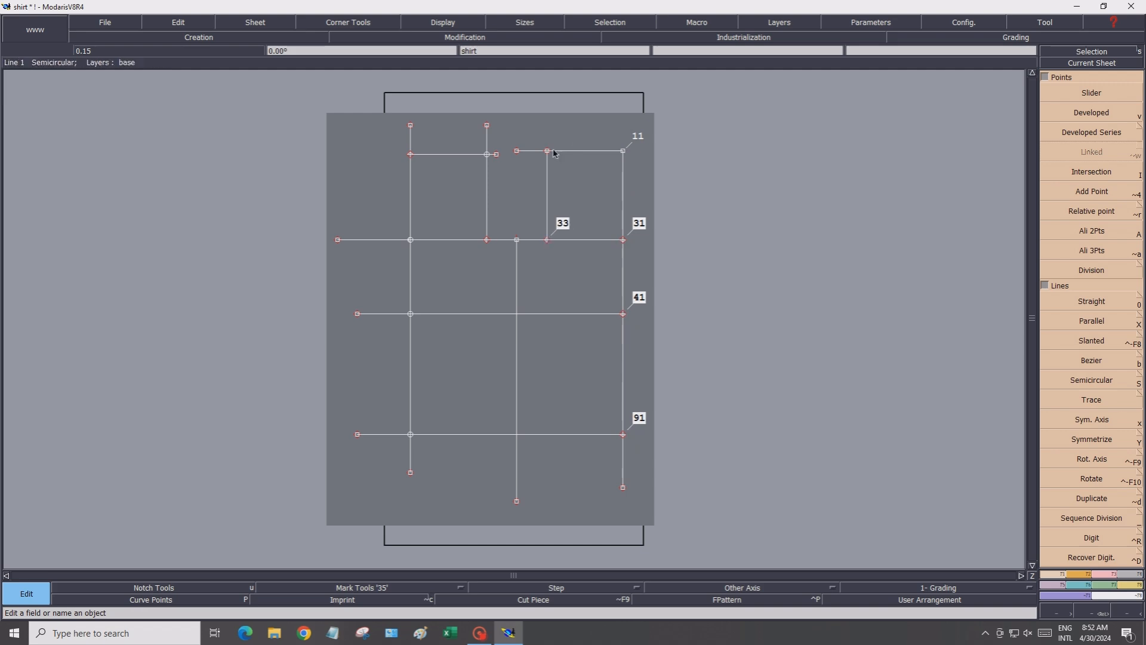
type("13")
key("Return")
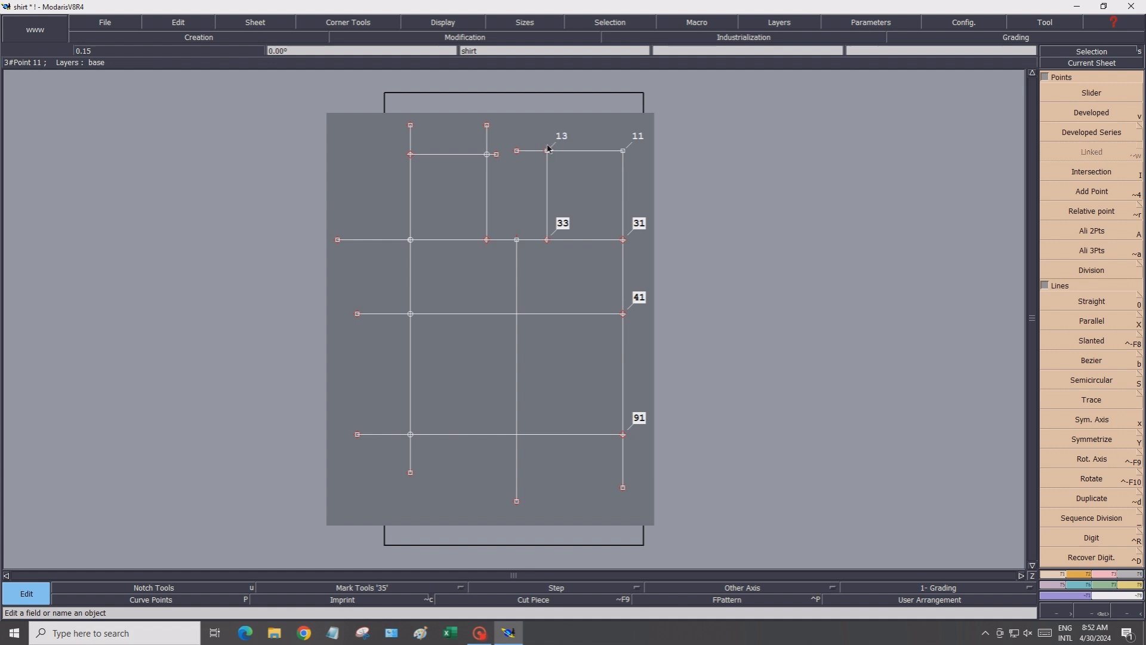
left_click(518, 240)
type("34")
key("Return")
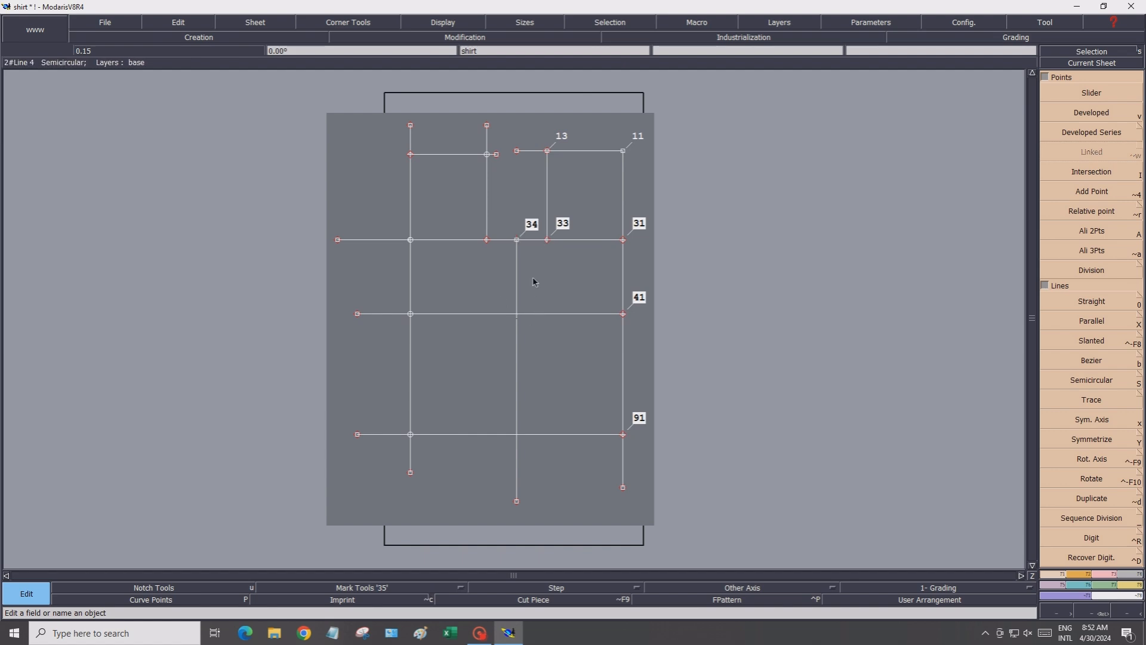
Create intersection points where the 35 cm vertical line crosses the middle and lower horizontal lines
left_click(1074, 176)
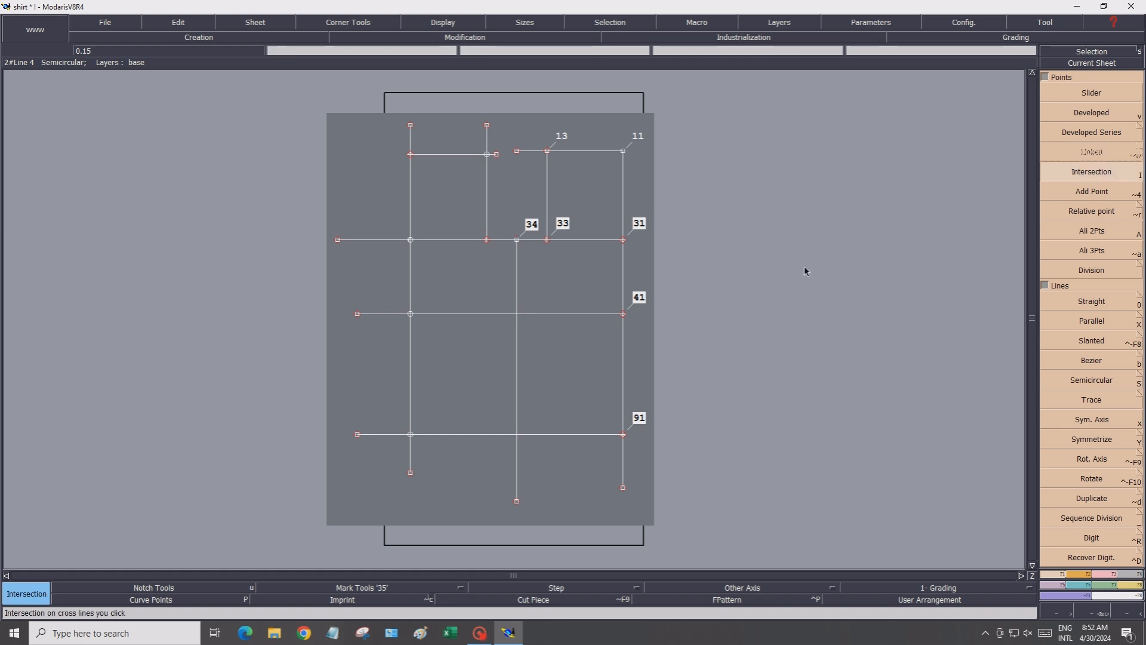
left_click(517, 314)
left_click(517, 434)
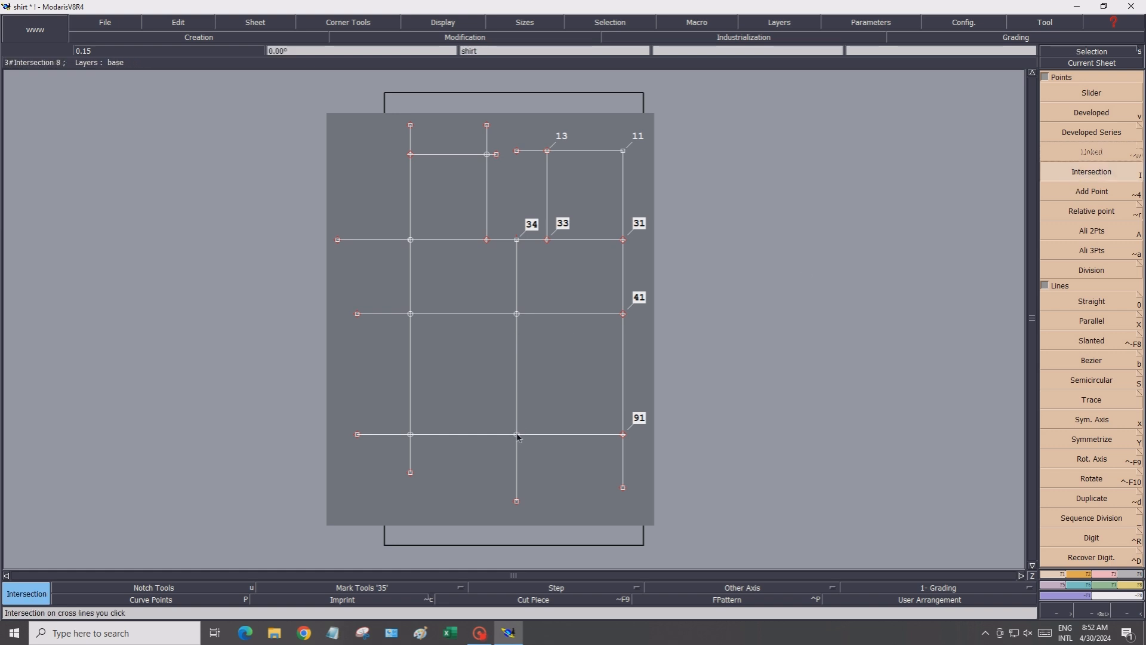
Name the two new intersection points 44 and 94
left_click(178, 23)
left_click(179, 46)
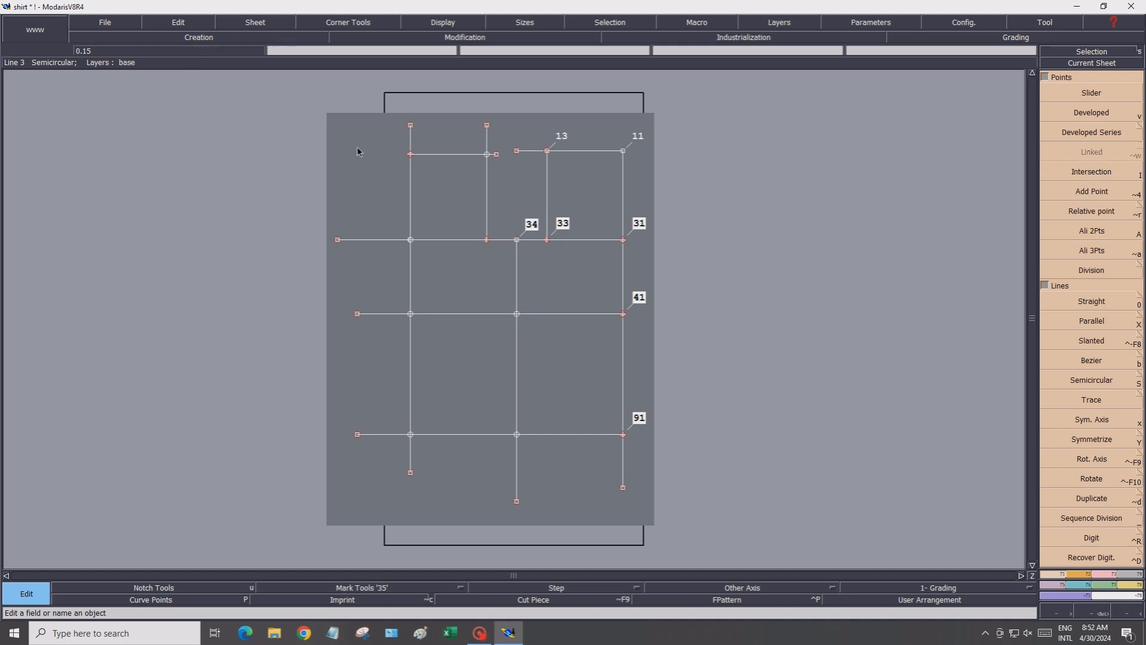
left_click(517, 315)
type("44")
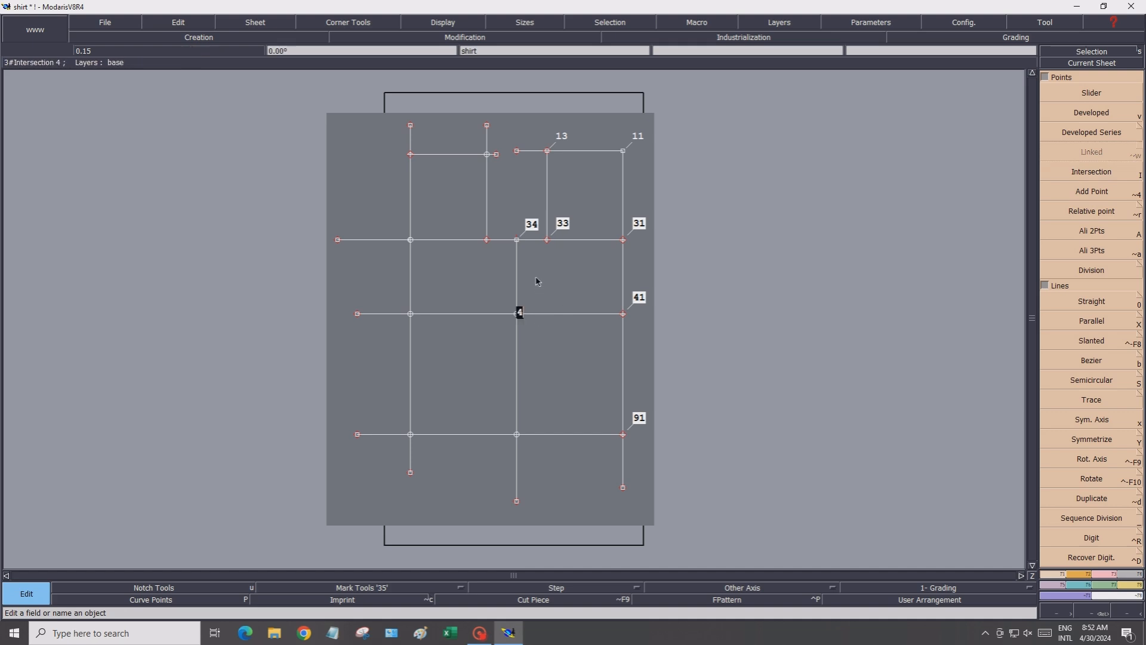
key("Return")
left_click(517, 435)
type("94")
key("Return")
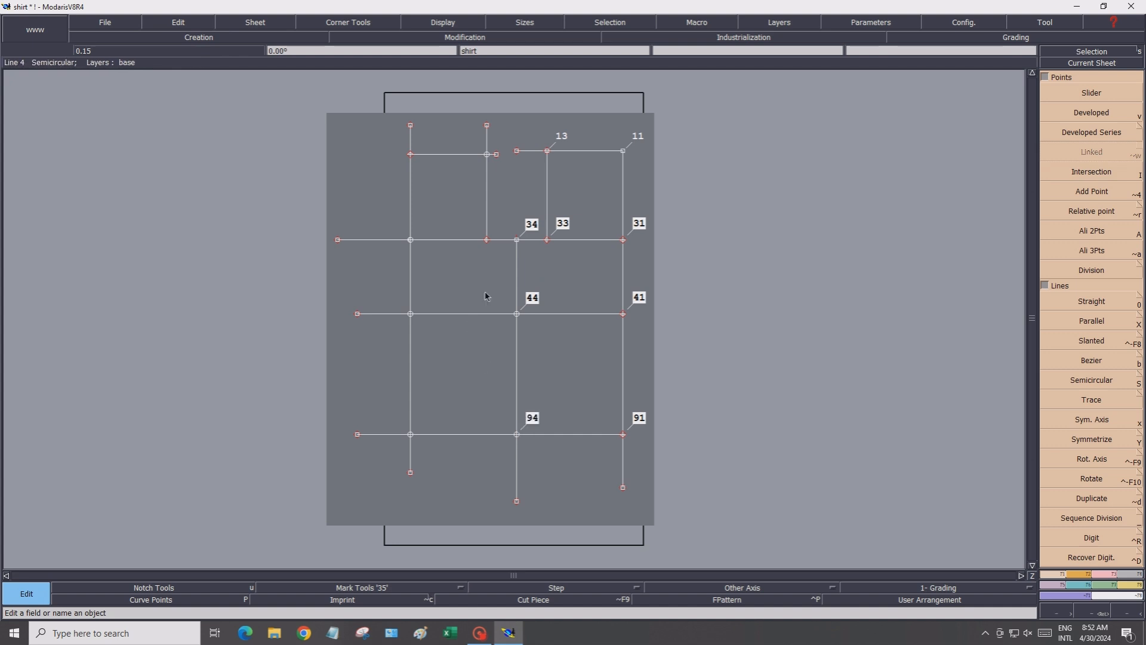
Name the inner vertical line's point on the 46 cm line 35 and the centre line's point there 37
left_click(489, 241)
type("35")
key("Return")
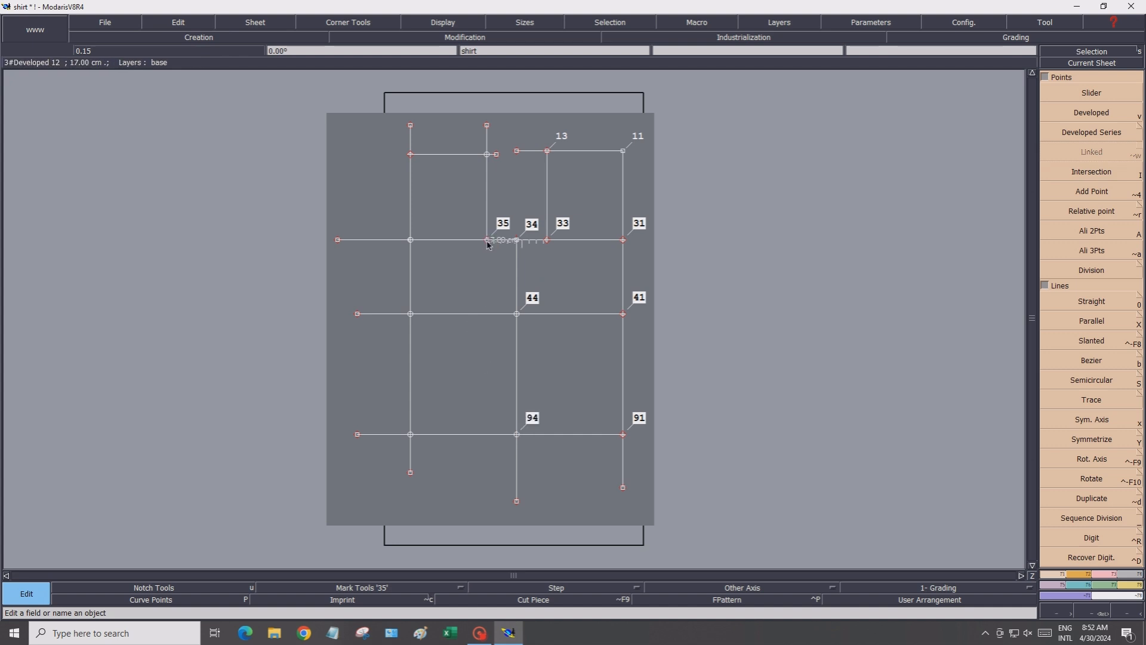
left_click(411, 240)
type("37")
key("Return")
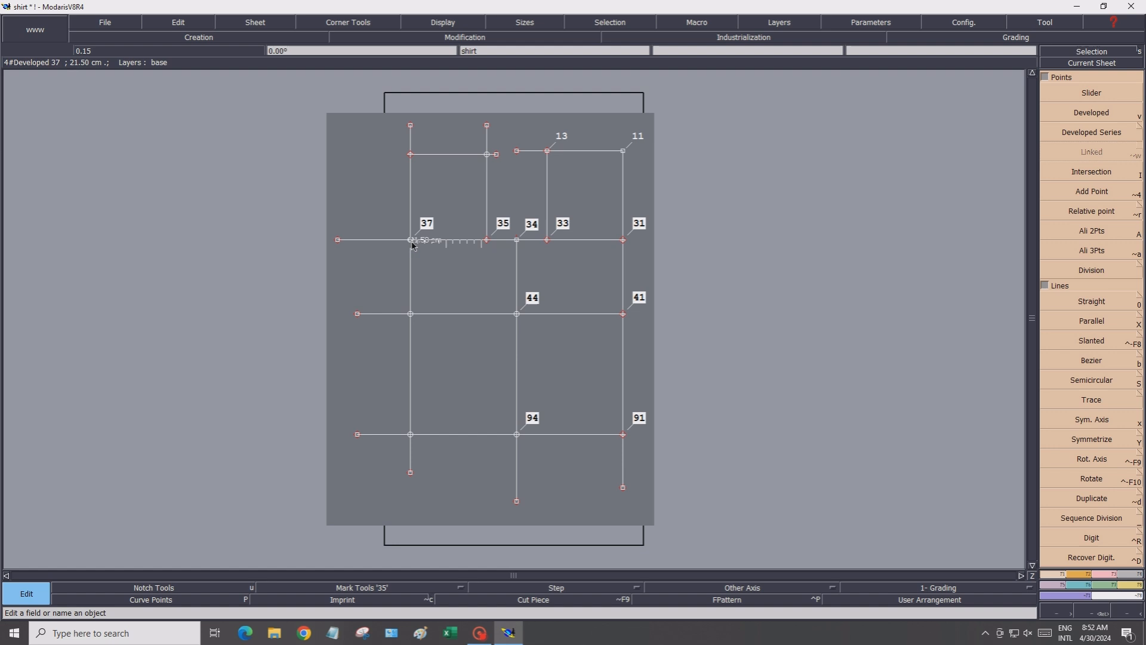
Name the ends of the new upper horizontal line's crossings 17 on the centre line and 15 on the inner line
left_click(411, 154)
type("17")
key("Return")
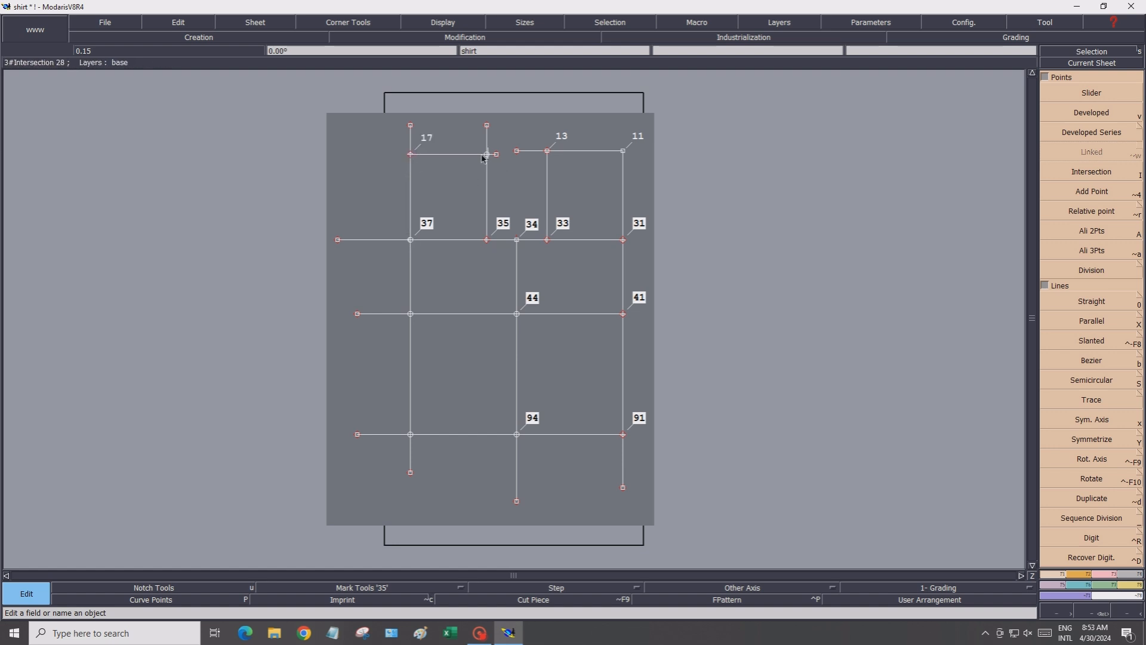
key("Return")
Name the centre line's points on the middle and lower horizontal lines 47 and 97
left_click(410, 313)
type("47")
key("Return")
key("Return")
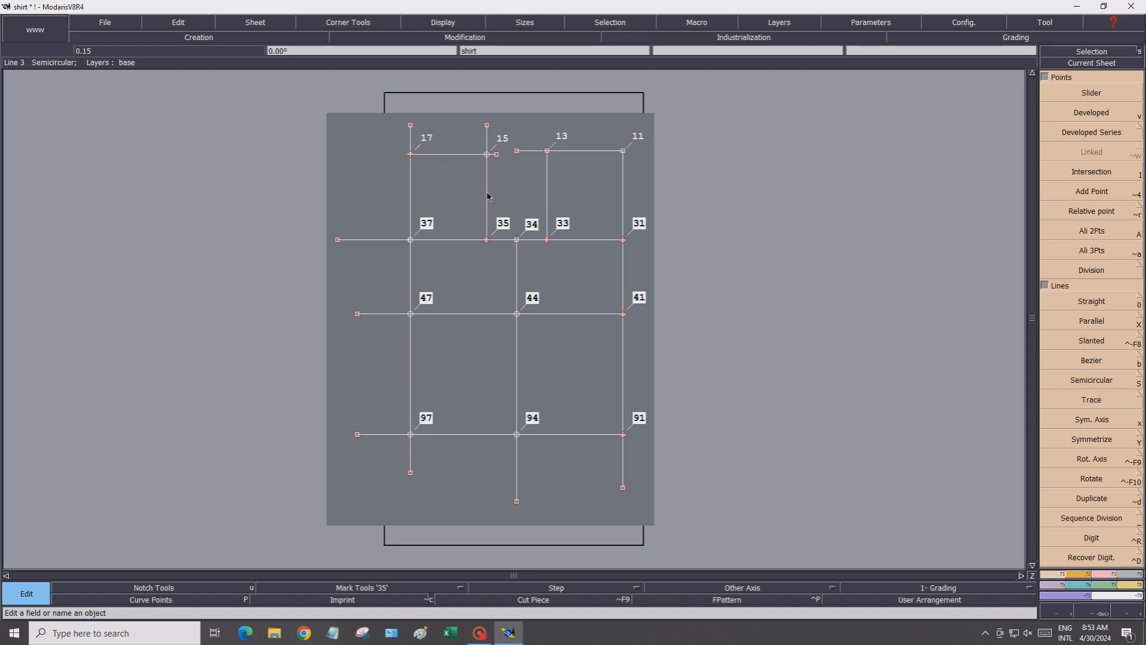
Turn off the display of point names
left_click(443, 24)
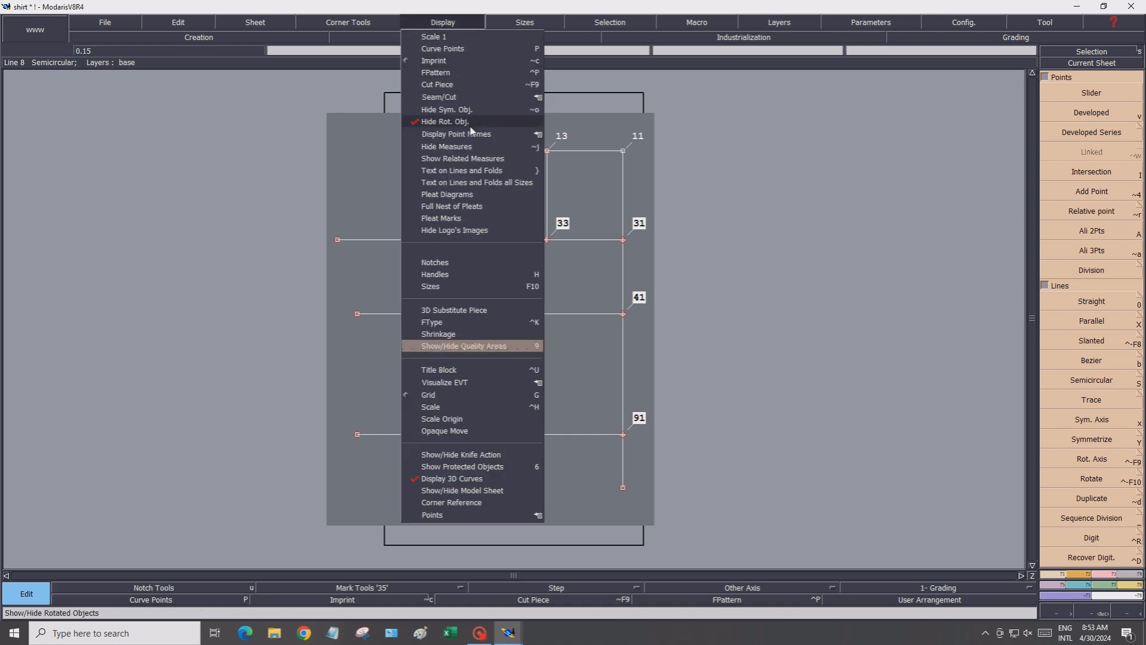
mouse_move(480, 135)
left_click(587, 158)
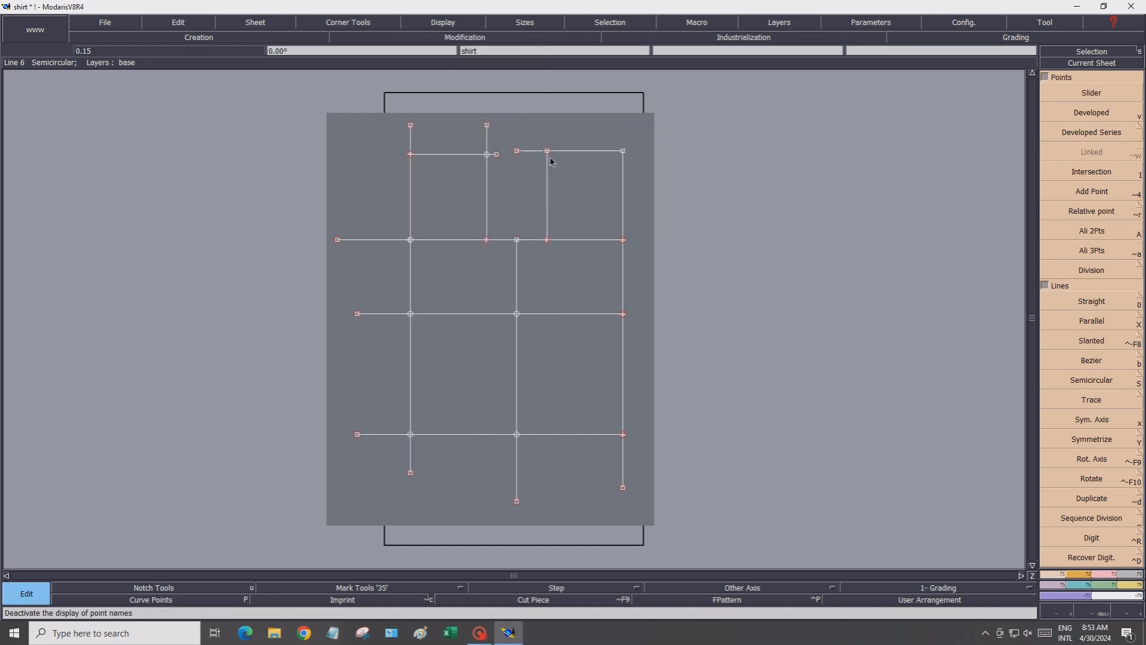
scroll(675, 135, "up", 2)
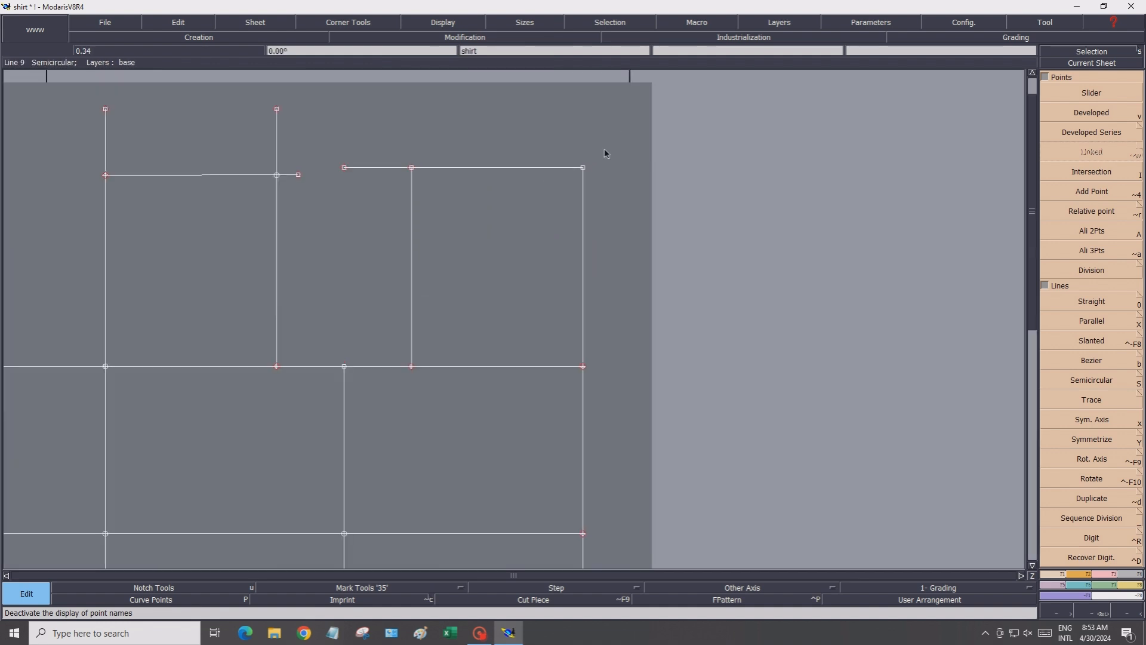
Place a developed point 7.8 cm from the back piece's upper right corner along its top line
scroll(535, 175, "up", 1)
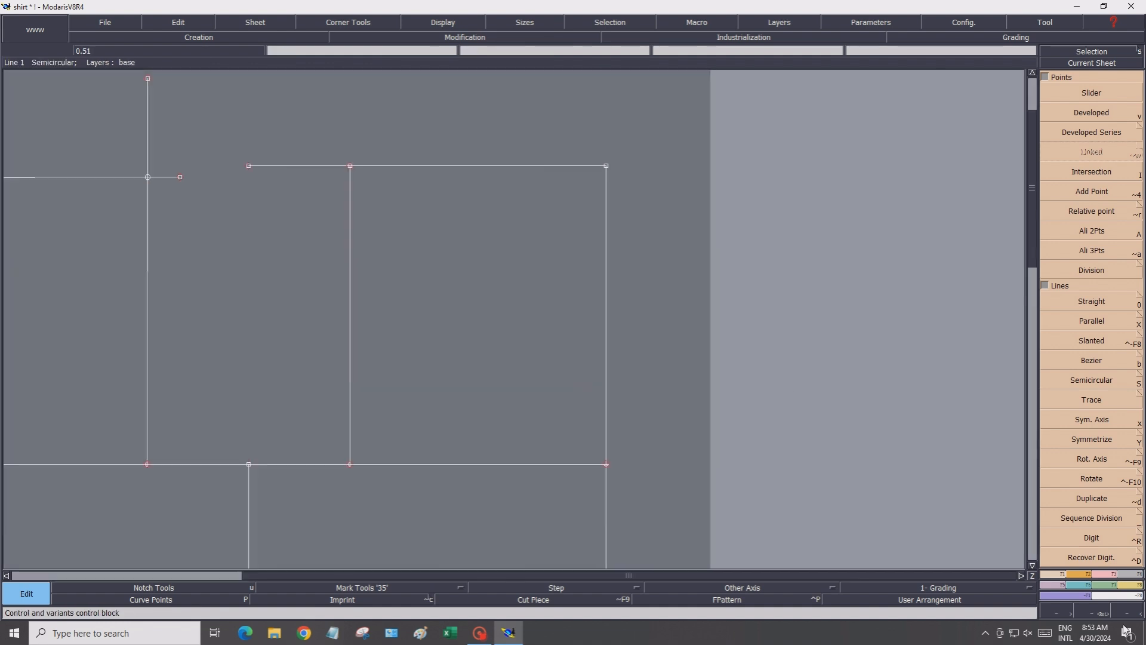
left_click(1093, 113)
left_click(607, 166)
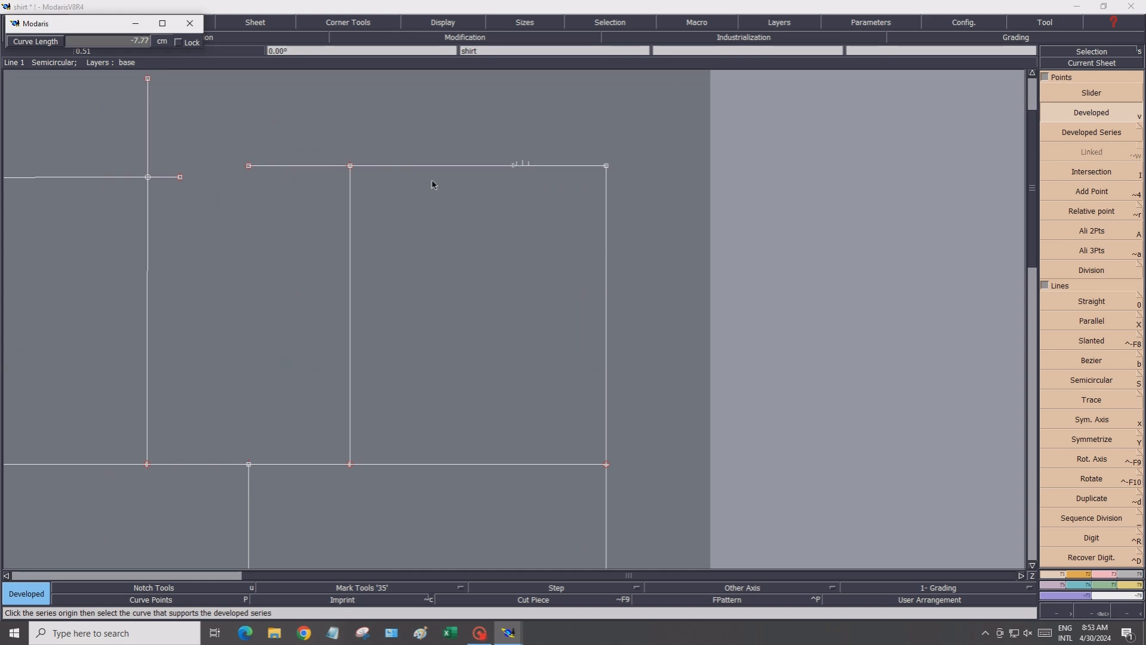
type("-7.80")
key("Return")
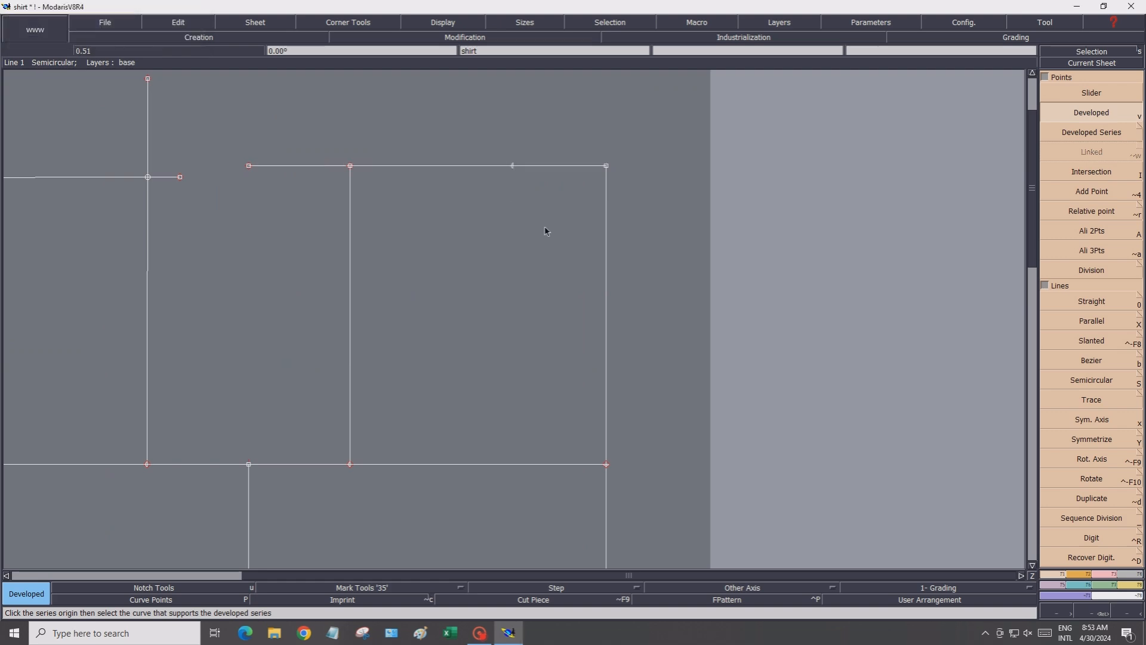
Draw a straight line rising 1.5 cm vertically from the new developed point
left_click(1096, 301)
left_click(512, 166)
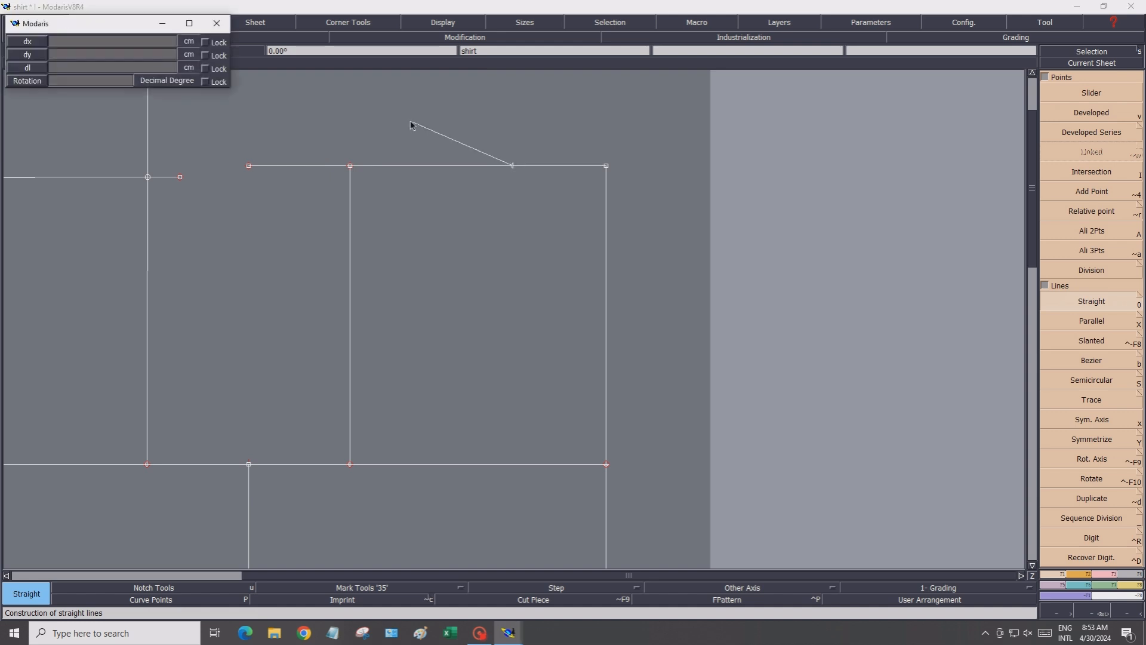
left_click(138, 41)
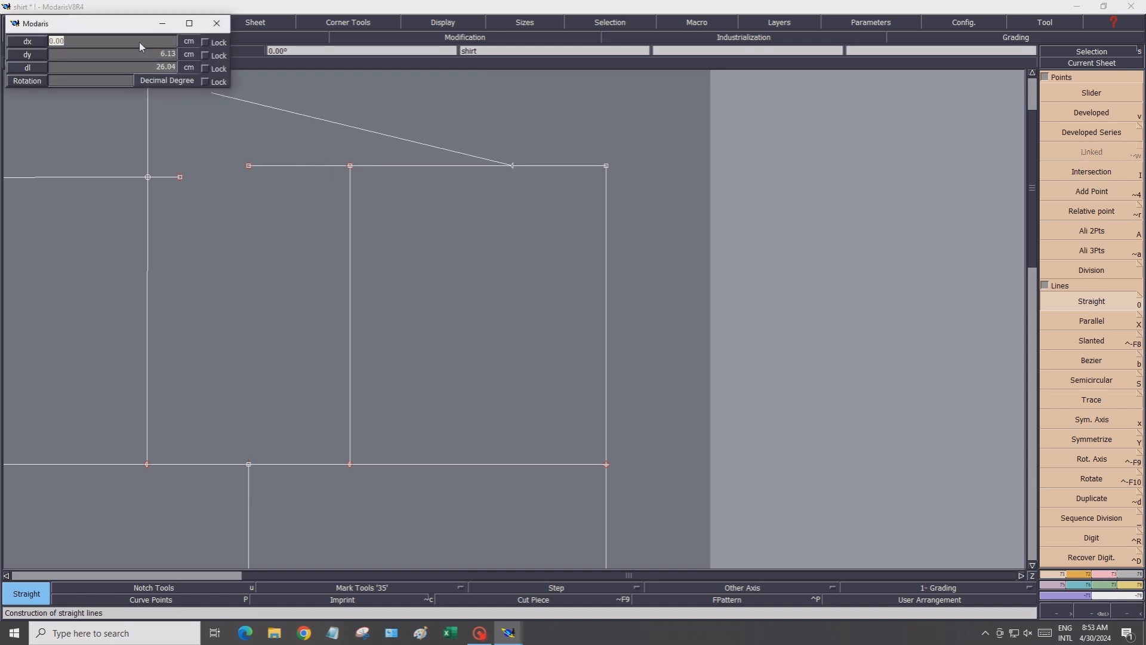
type("0")
left_click(133, 53)
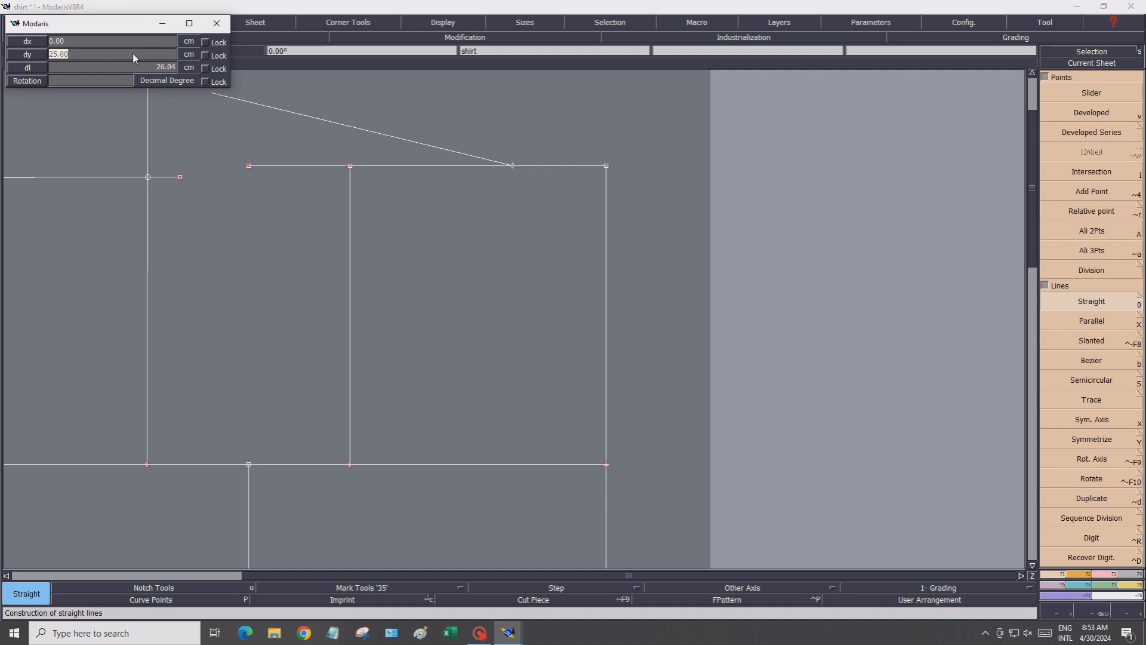
type("1.5")
key("Return")
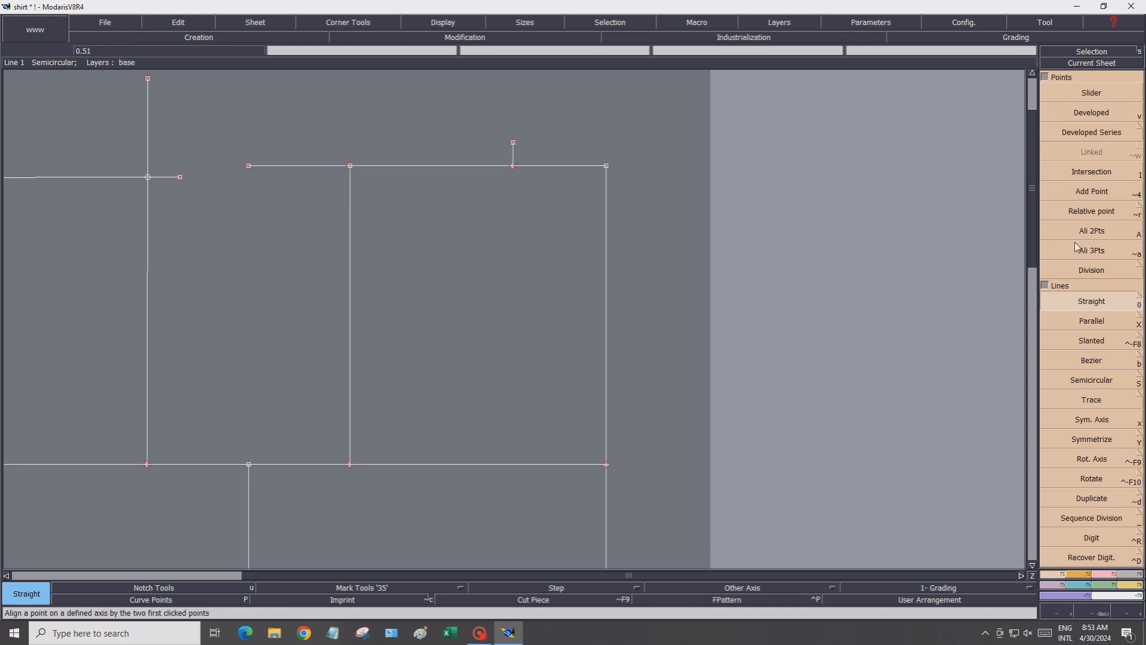
Divide the top-line segment between the developed point and the corner into halves
left_click(1076, 272)
left_click(513, 165)
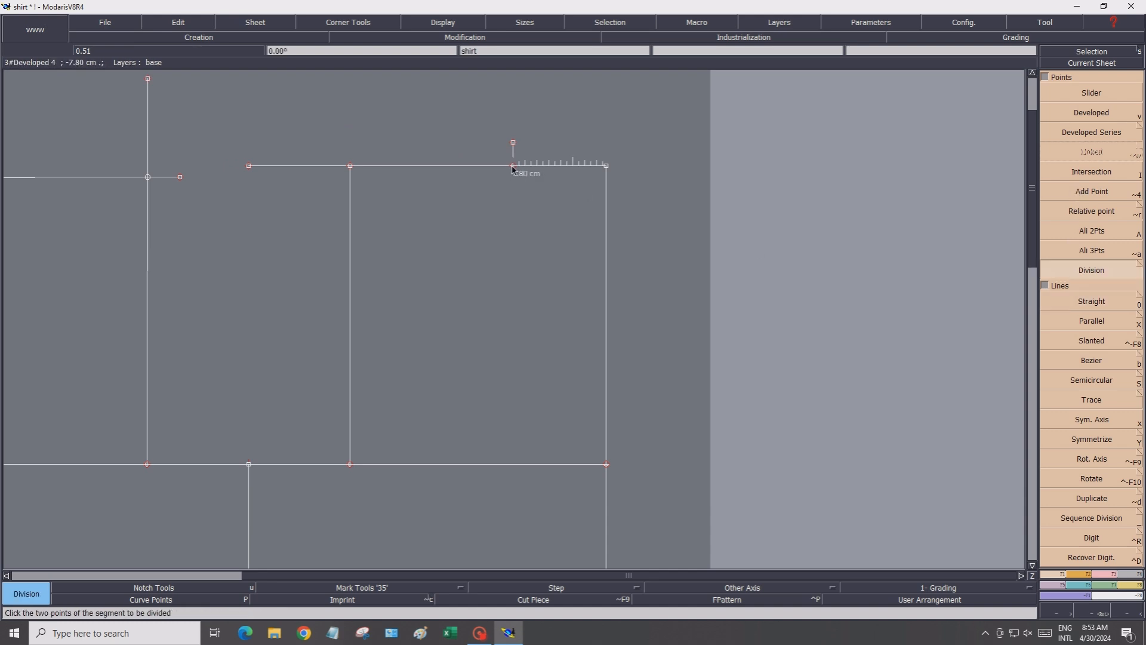
left_click(606, 166)
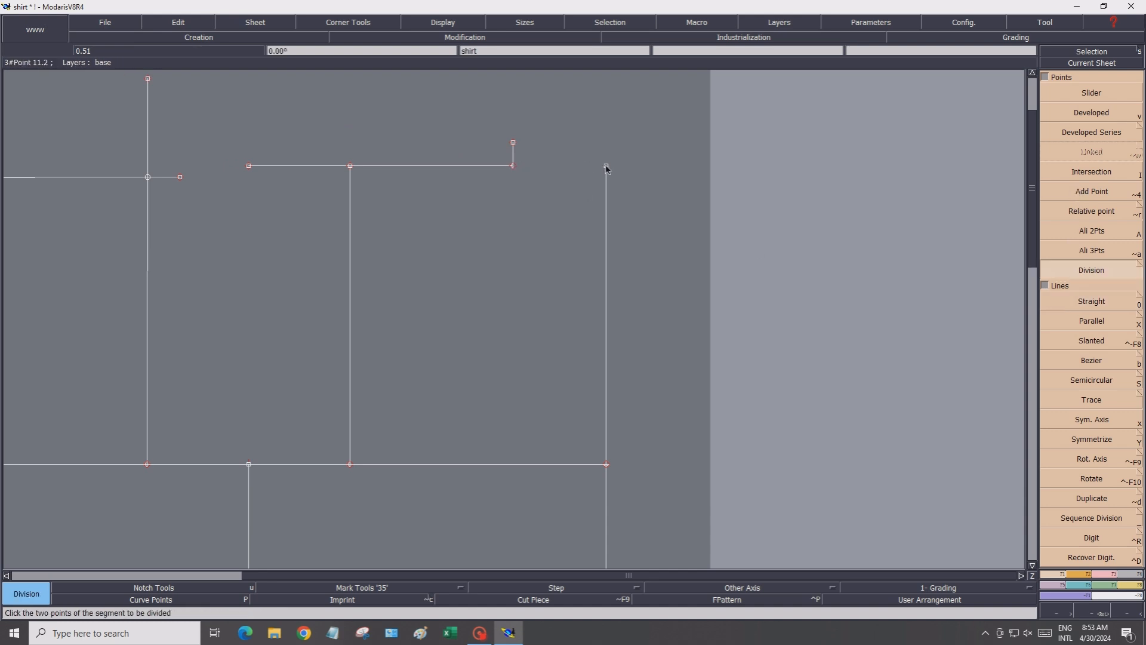
key("Return")
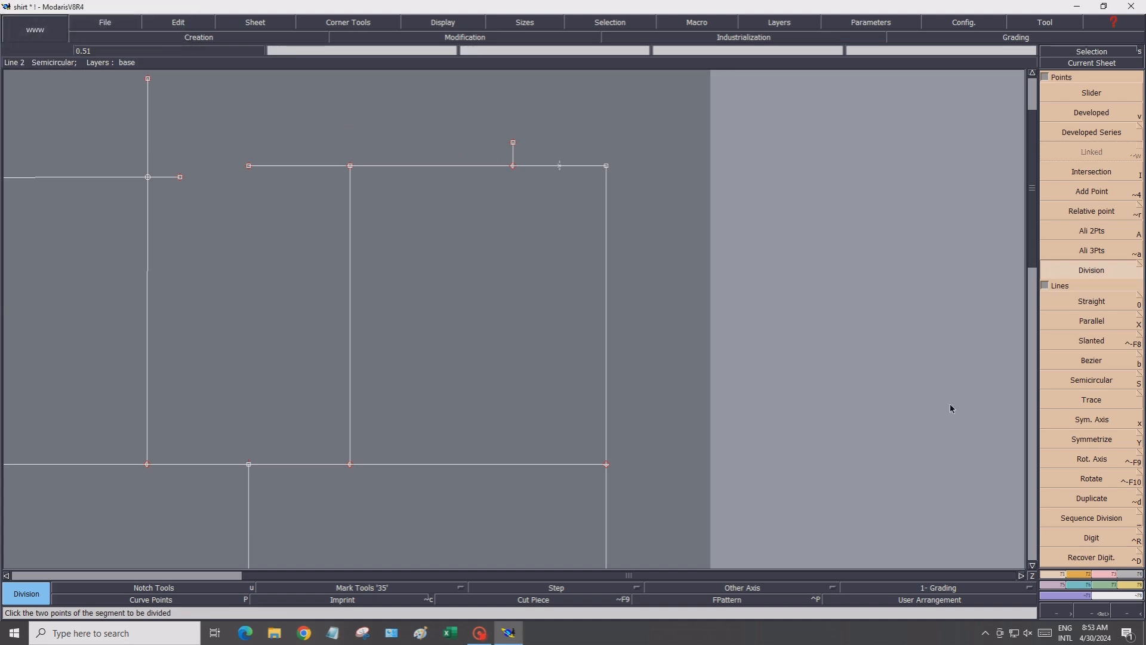
Draw a Bezier back neckline from the top of the 1.5 cm line curving down onto the top line
left_click(1098, 364)
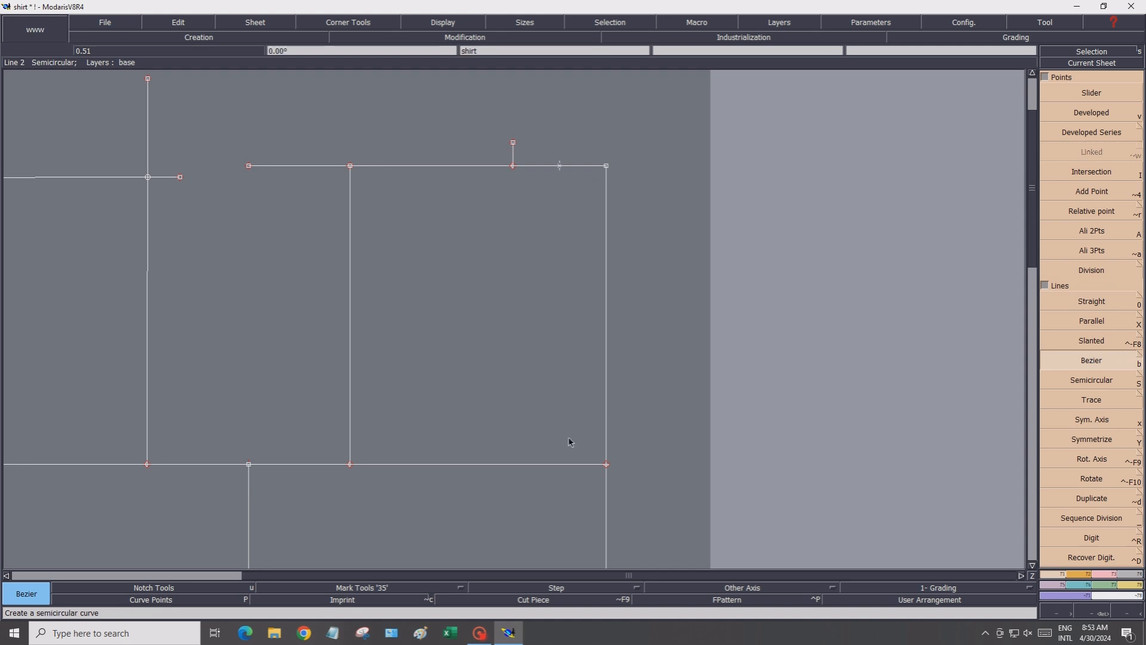
scroll(574, 161, "up", 2)
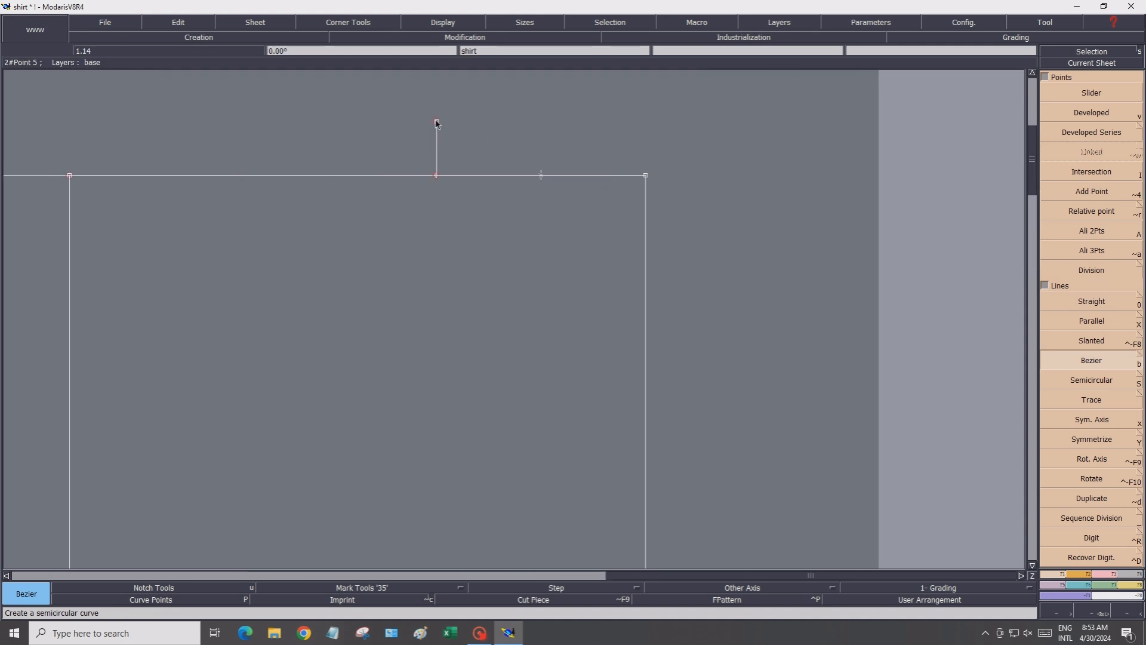
left_click(437, 122)
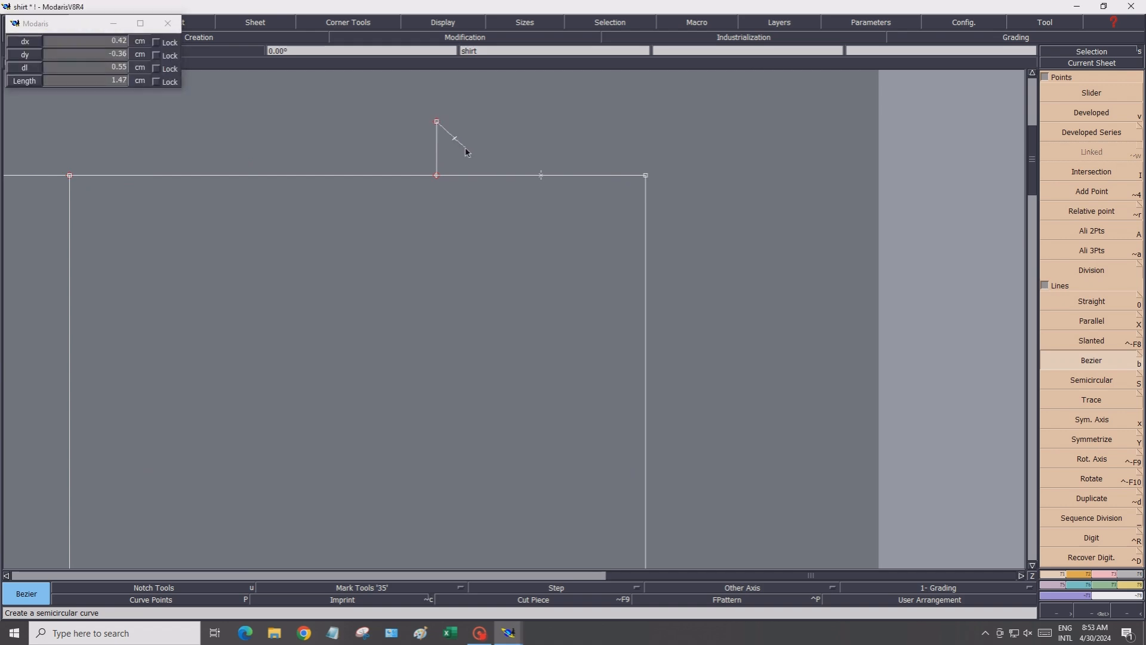
left_click(466, 149)
left_click(483, 158)
left_click(501, 166)
left_click(527, 173)
left_click(586, 176)
right_click(585, 175)
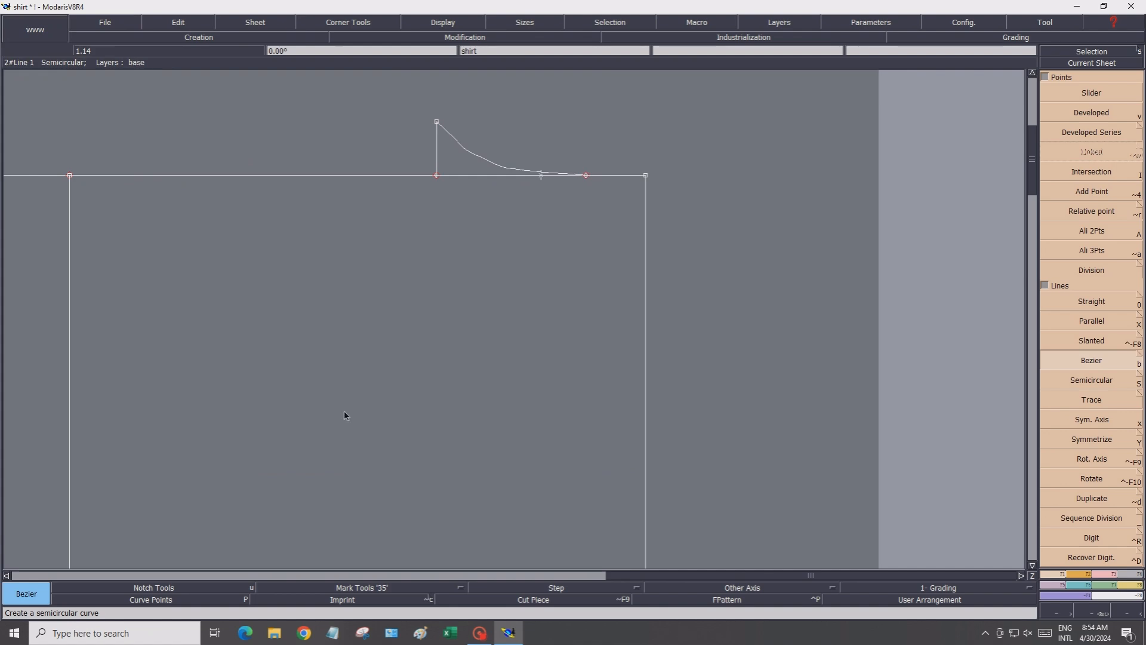
Show curve points and reshape the back neckline by moving a point down toward the top line
left_click(148, 600)
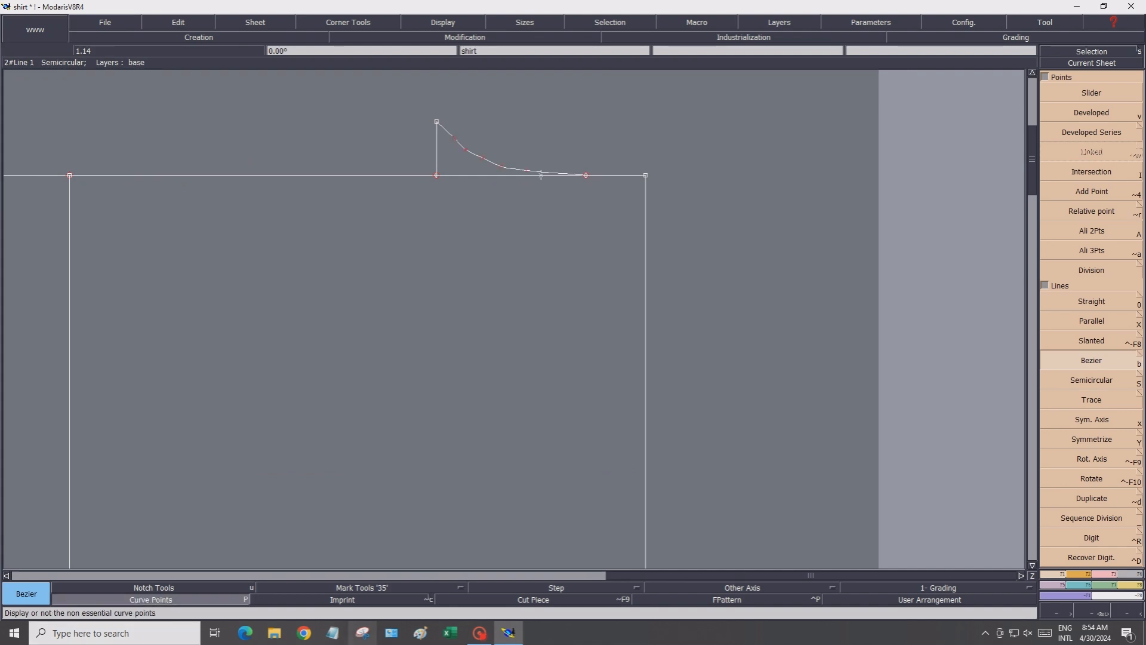
left_click(1102, 572)
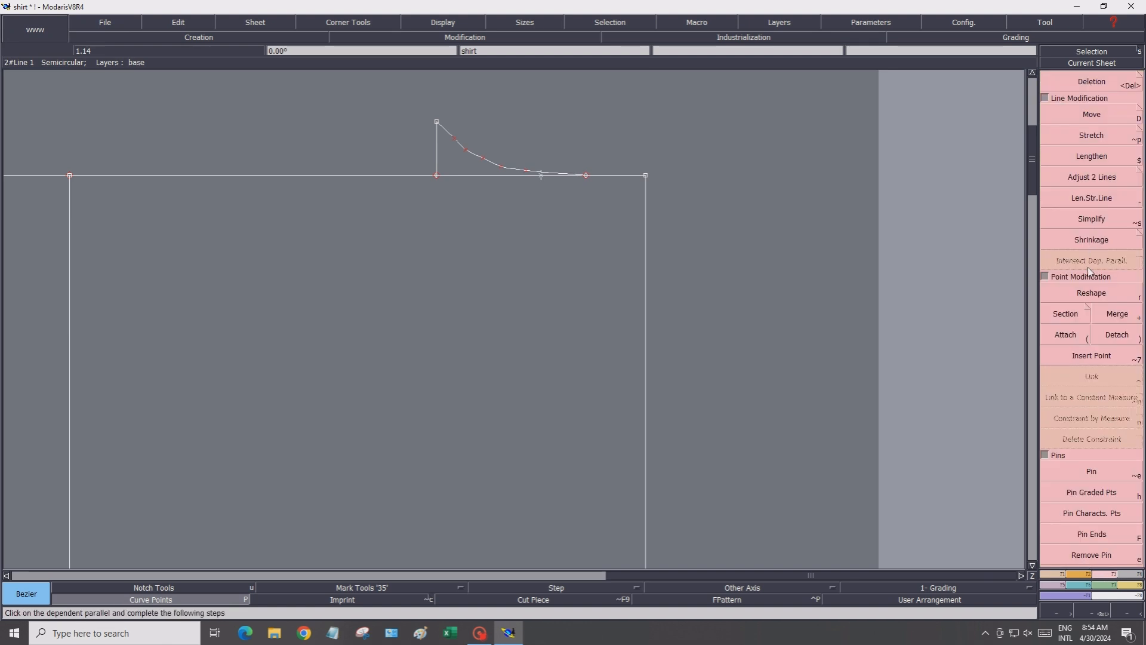
left_click(1082, 296)
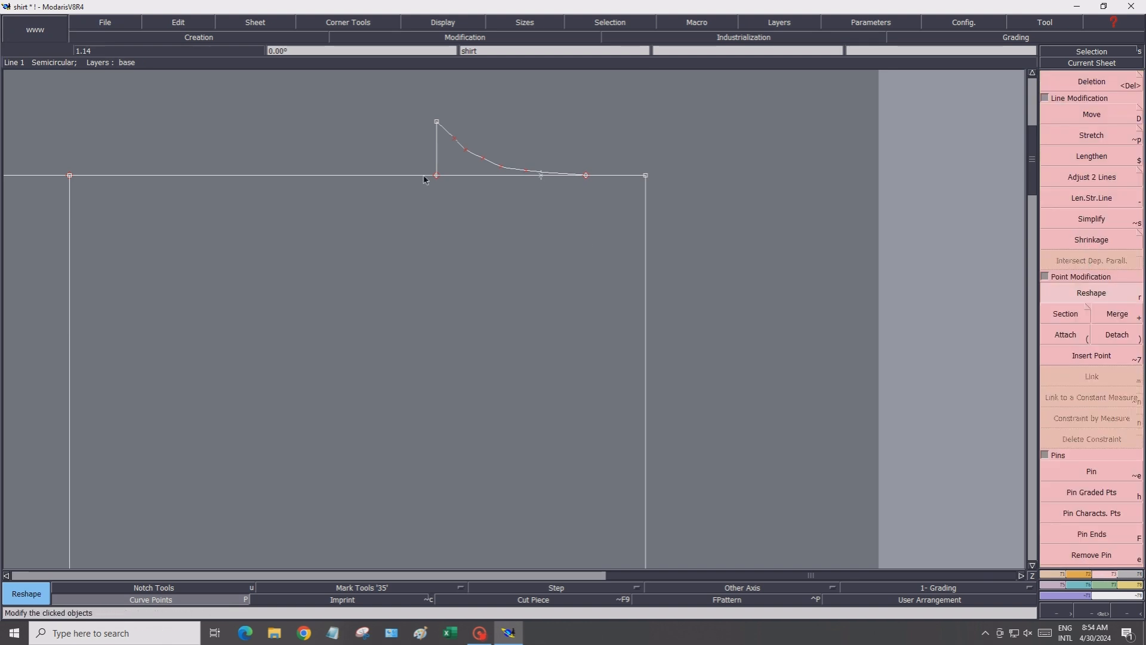
left_click_drag(453, 141, 499, 174)
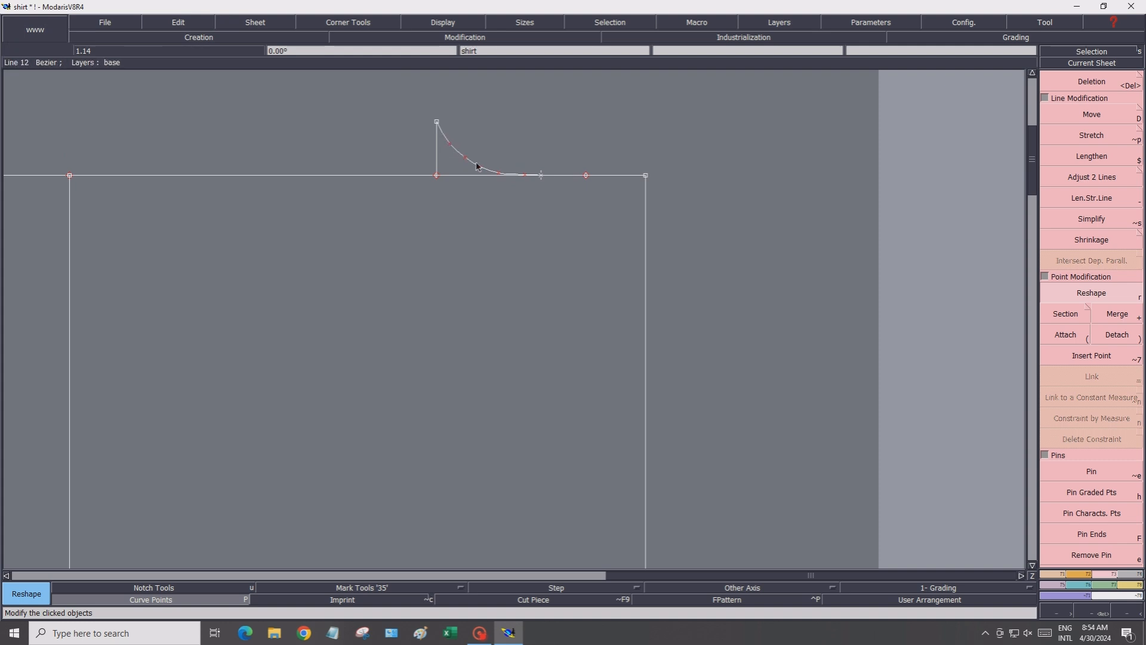
Place a developed point 6.8 cm along the front's upper horizontal line from its left vertical line
left_click(443, 22)
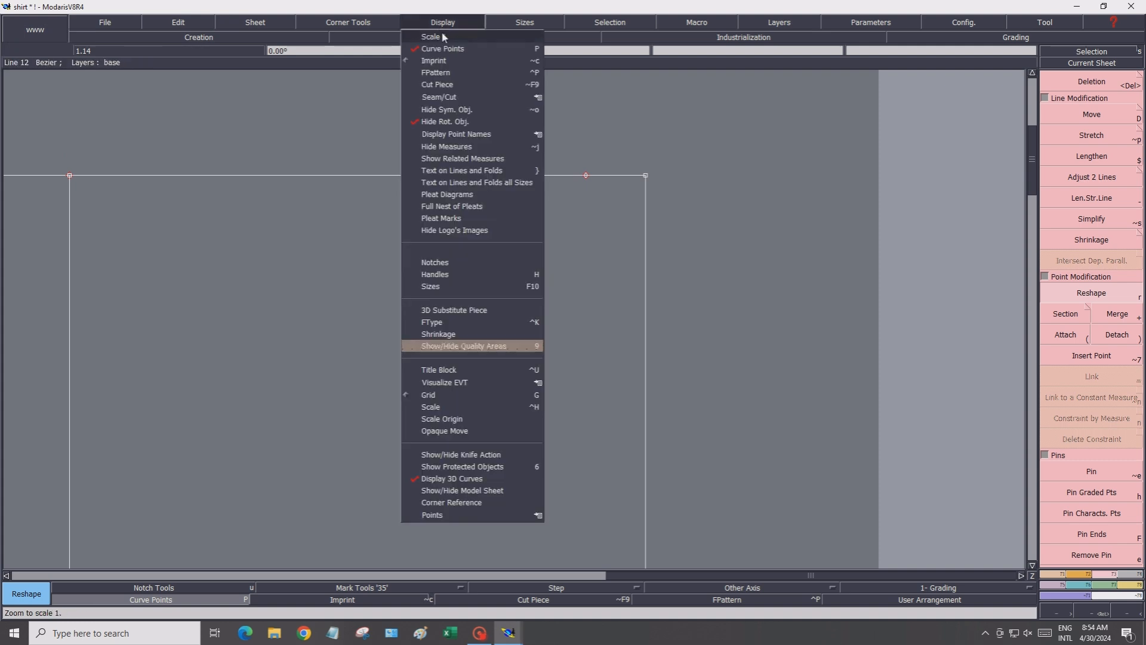
left_click(444, 37)
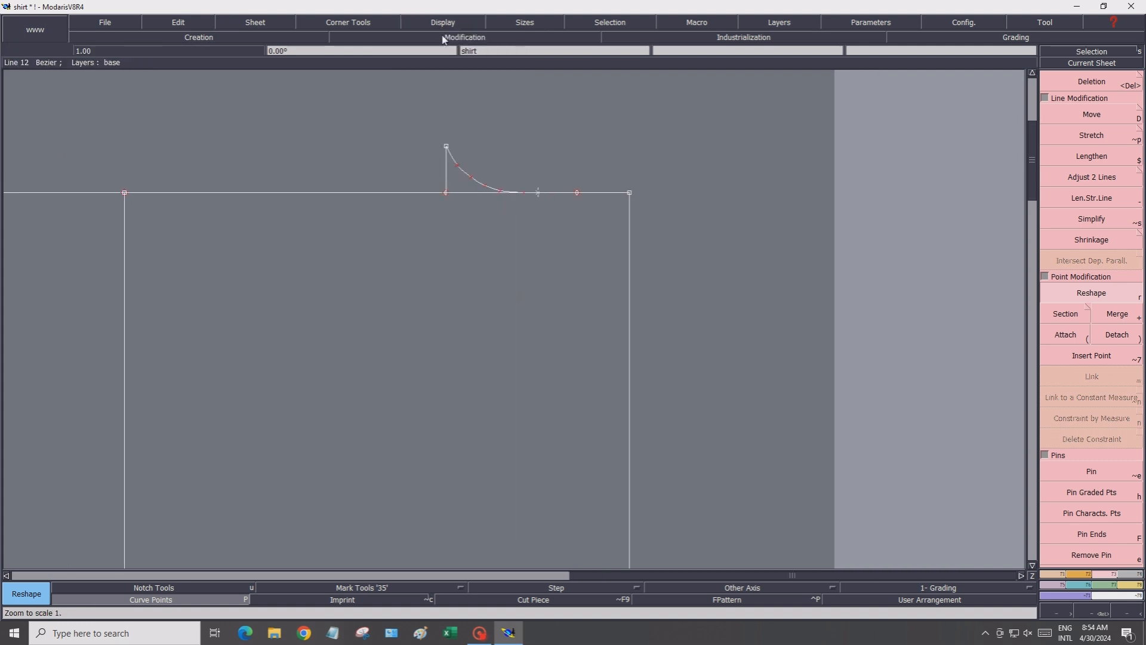
left_click(472, 180)
left_click(472, 179)
scroll(362, 489, "down", 1)
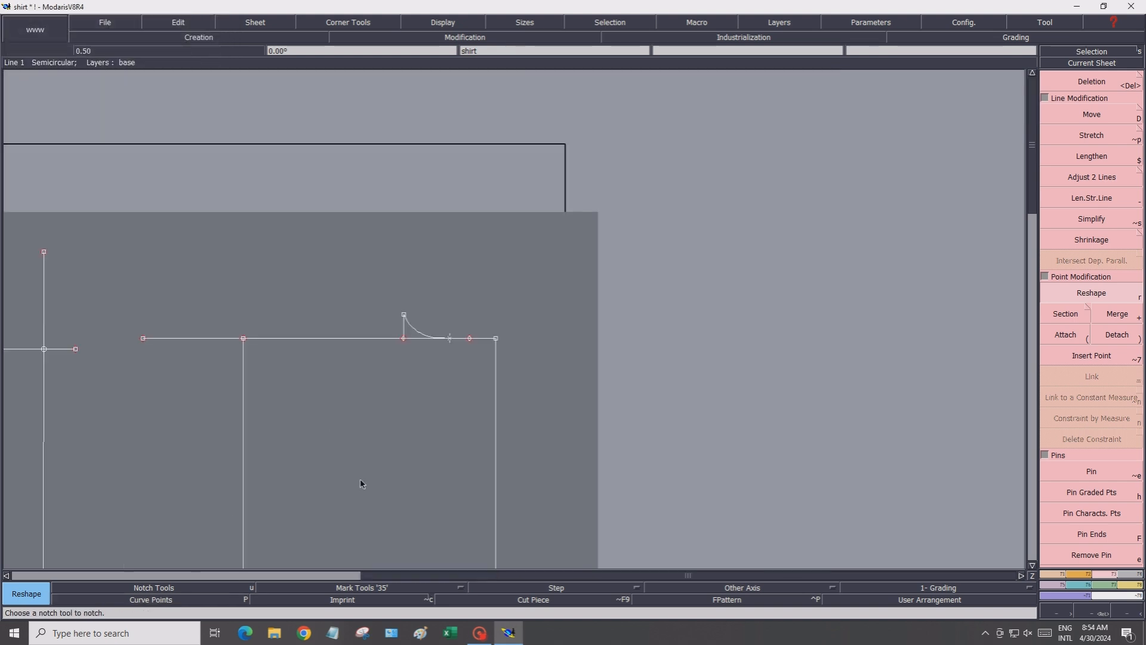
left_click(6, 575)
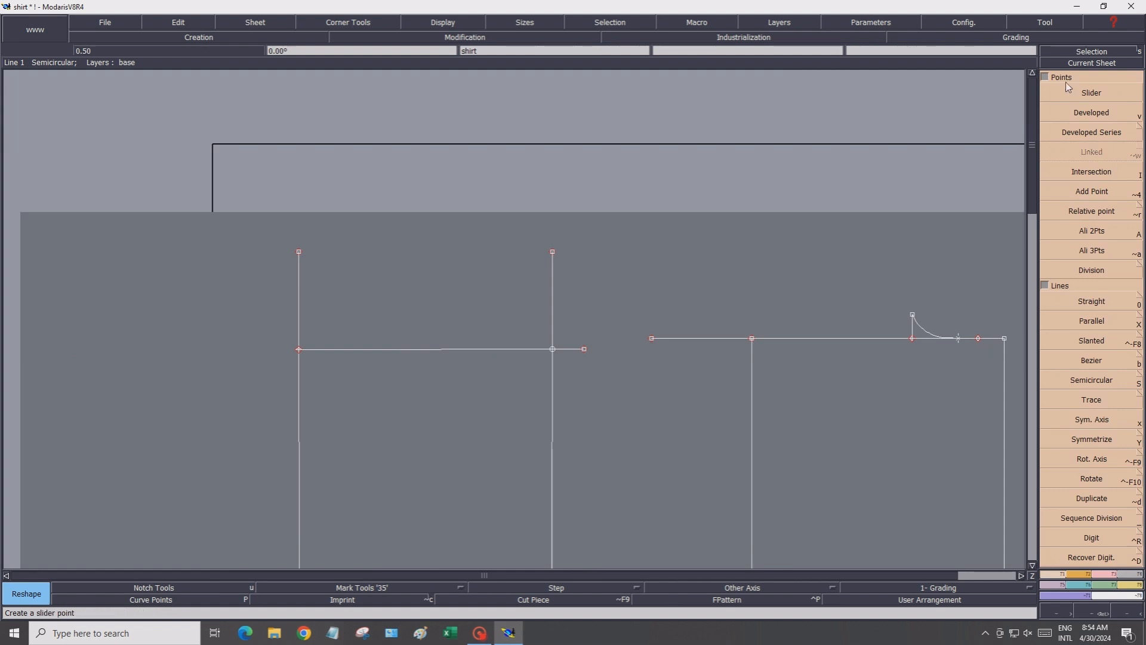
left_click(1077, 118)
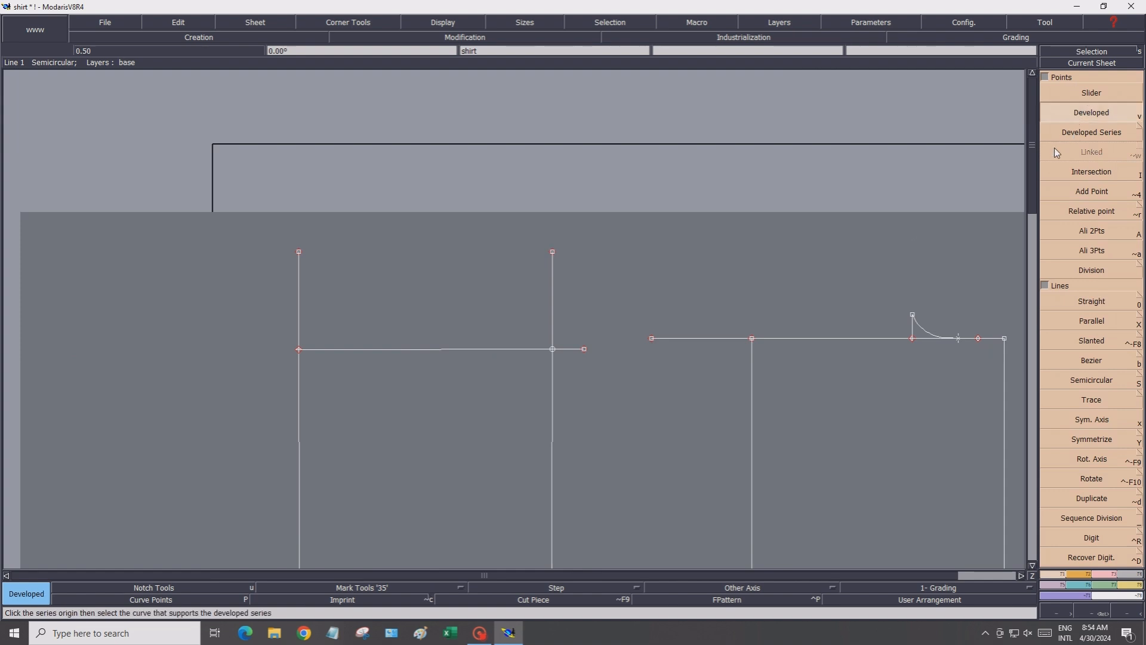
left_click(304, 351)
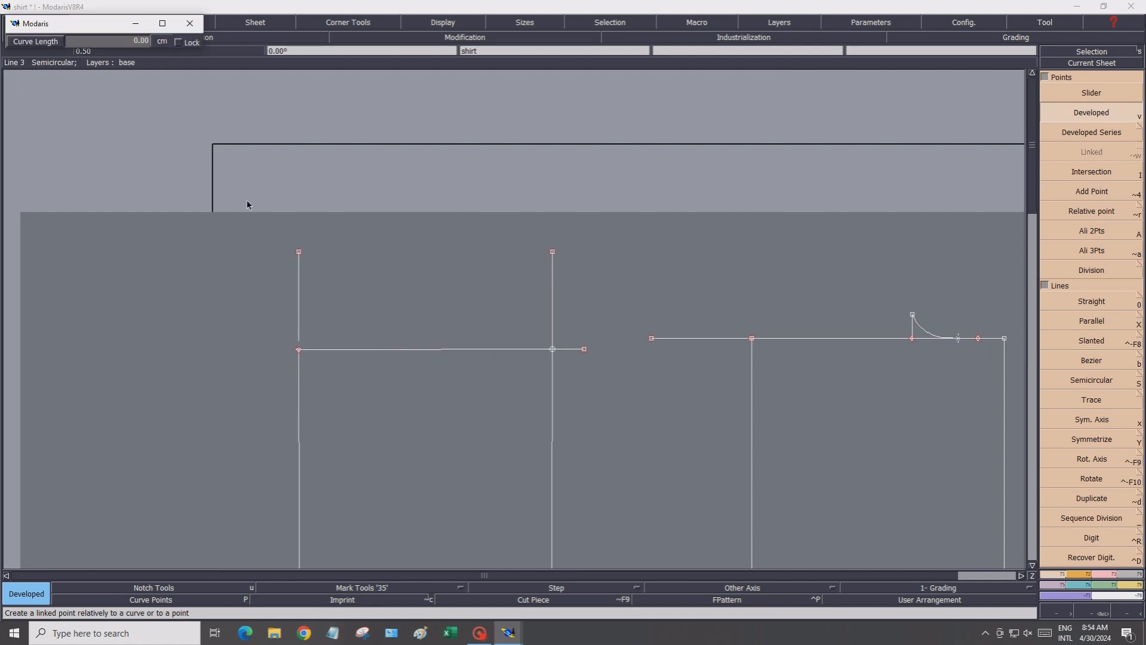
type("6.80")
key("Return")
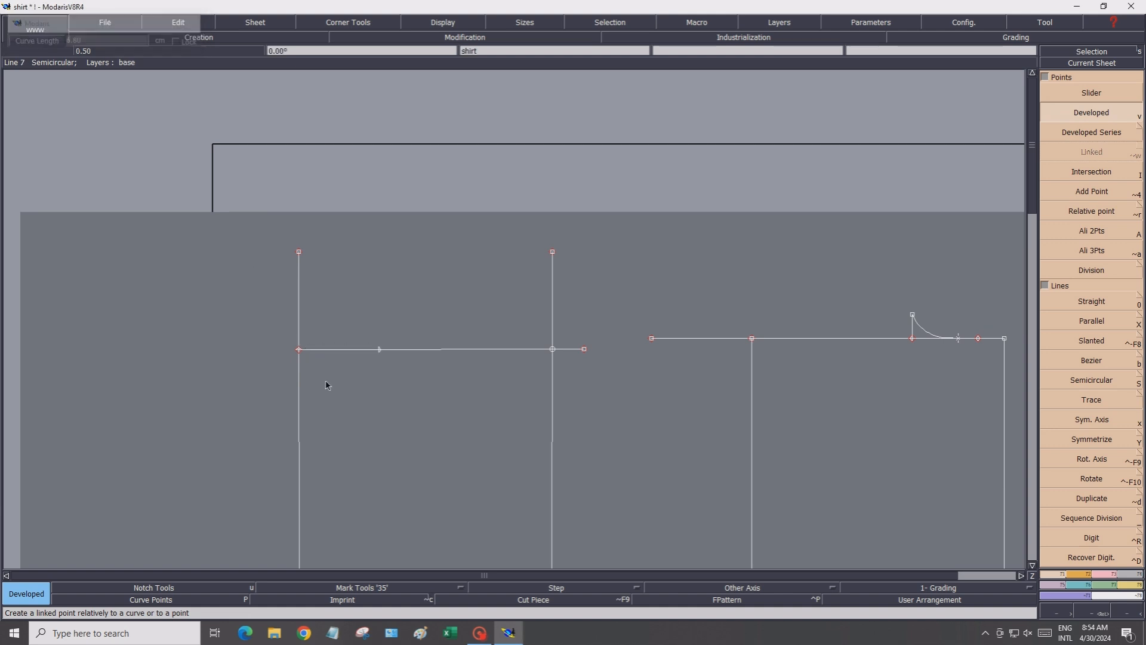
Place a developed point 7.8 cm down the front's left vertical line from the same corner
left_click(300, 354)
left_click(300, 355)
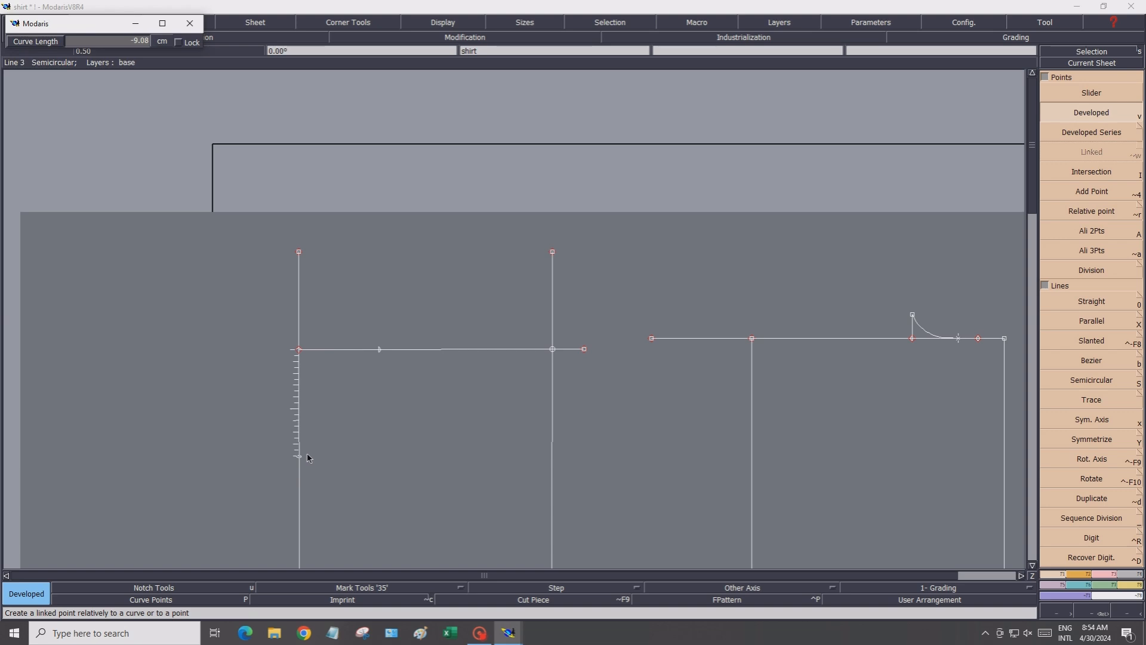
left_click(124, 37)
type("-7.8")
key("Return")
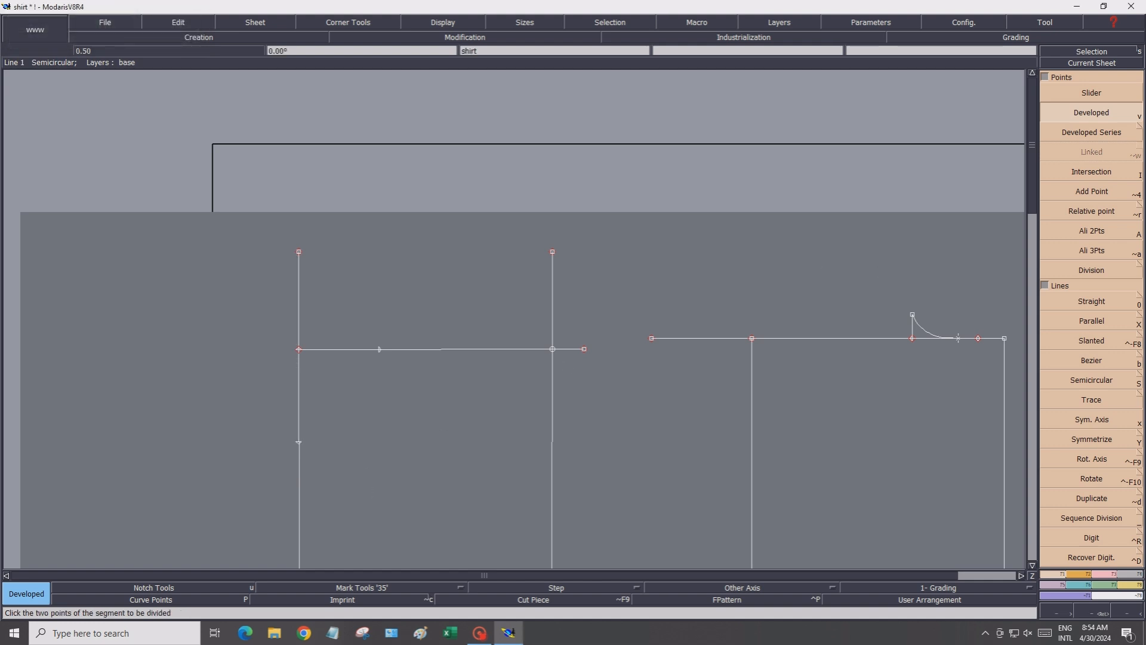
Draw a Bezier front neckline from the 6.8 cm point curving down to the 7.8 cm point
key("b")
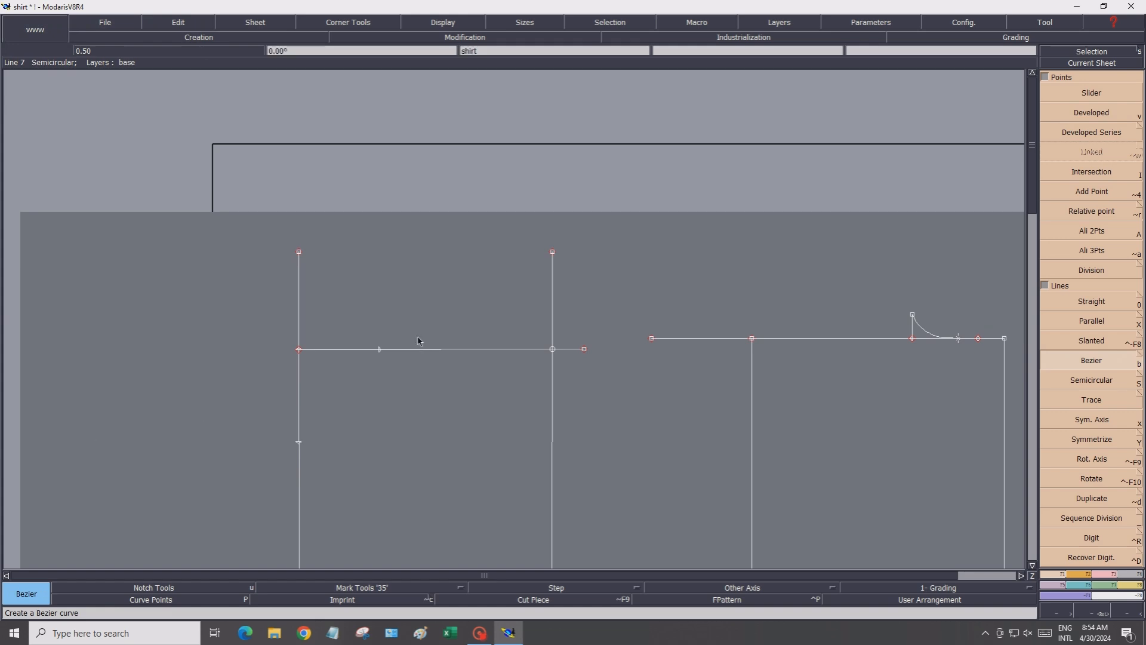
left_click(380, 349)
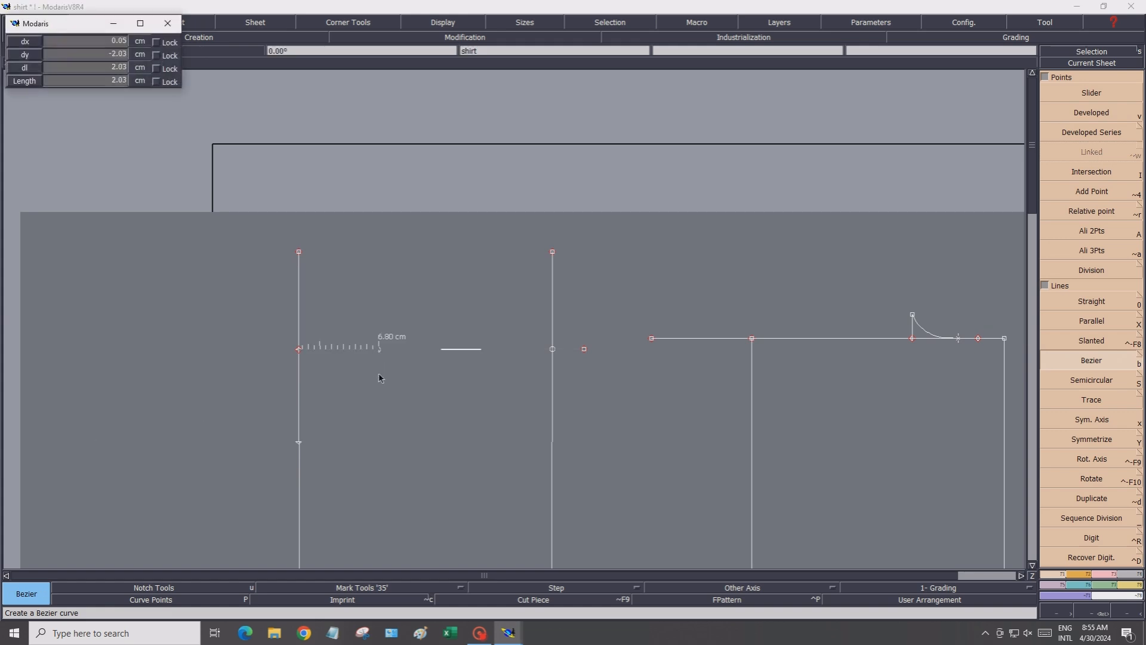
left_click(379, 374, "shift")
left_click(375, 398, "shift")
left_click(367, 423, "shift")
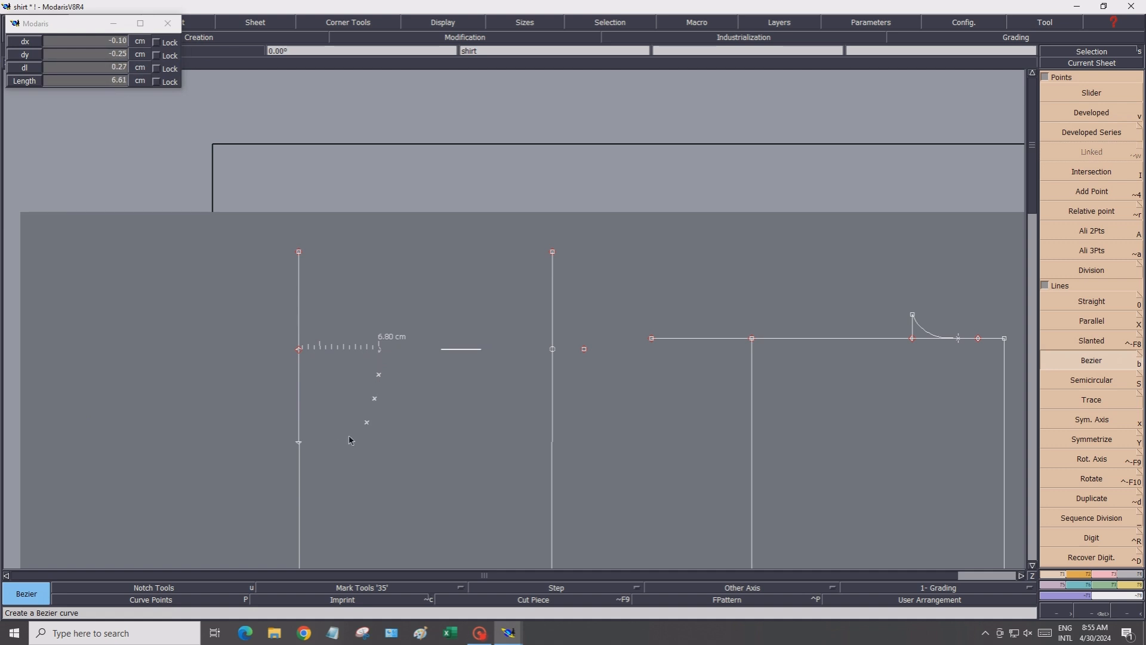
left_click(347, 436, "shift")
left_click(300, 443)
left_click(301, 444)
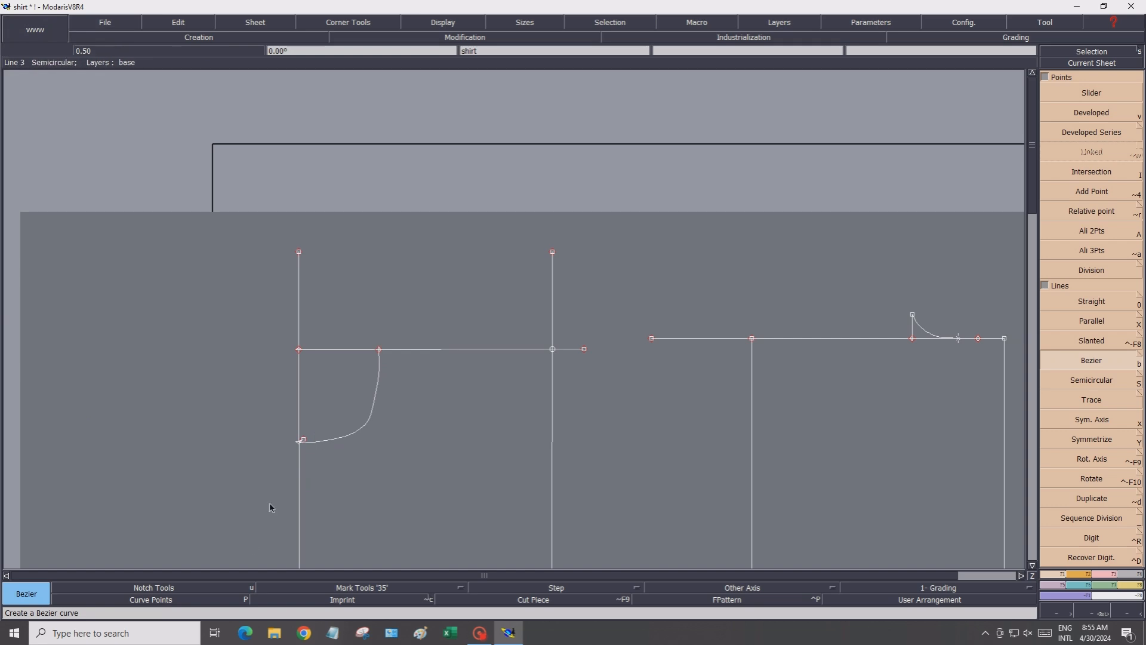
Reshape the front neckline by moving its end handle horizontally across the left vertical line
left_click(141, 605)
scroll(335, 515, "up", 6)
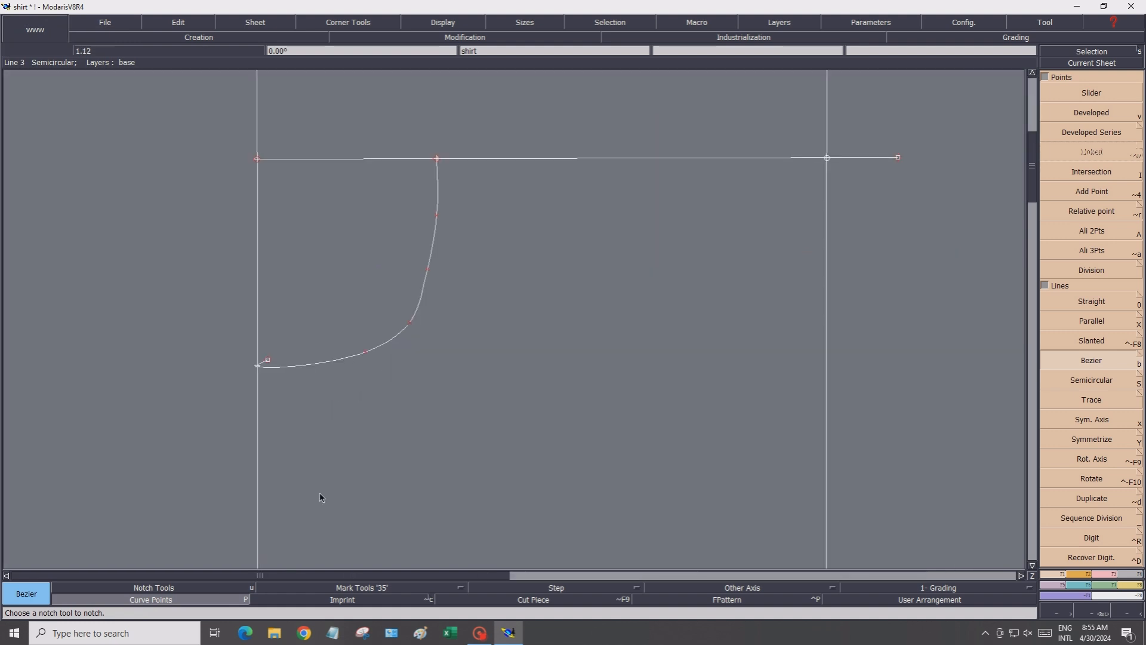
left_click(1100, 572)
left_click(1091, 294)
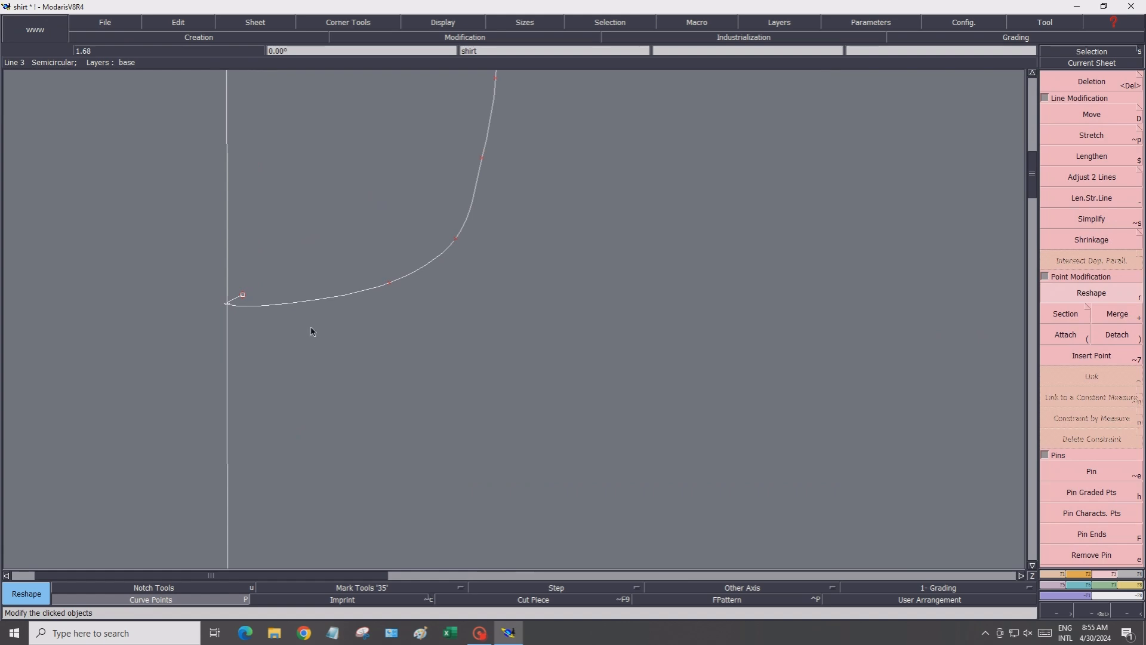
left_click(241, 299)
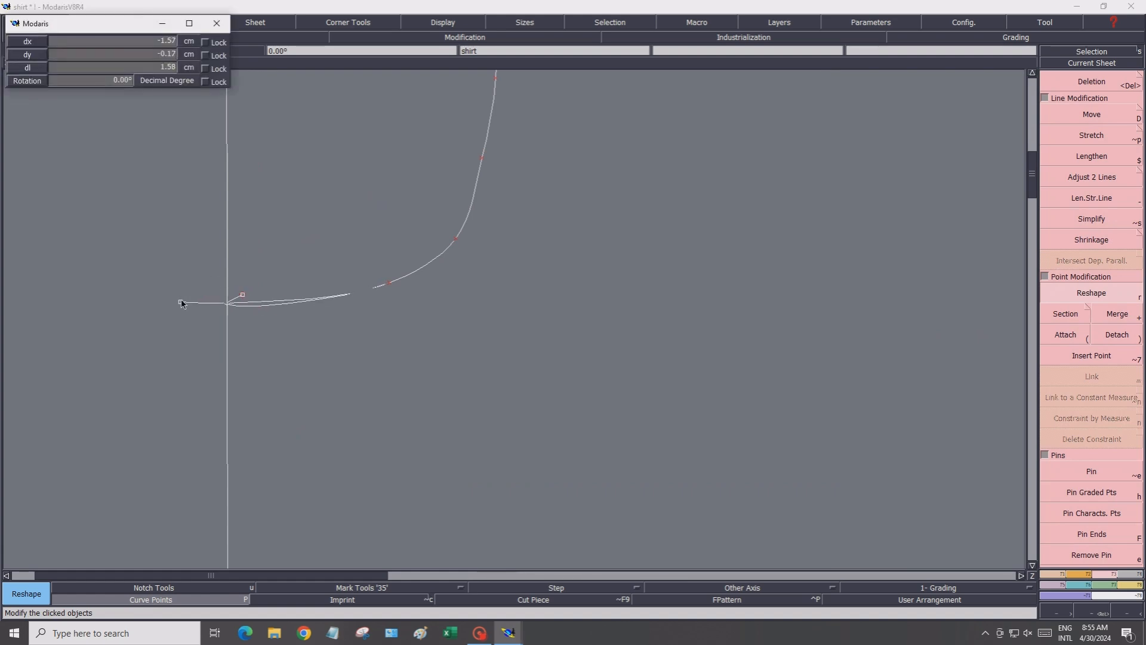
left_click(181, 303)
scroll(406, 302, "down", 2)
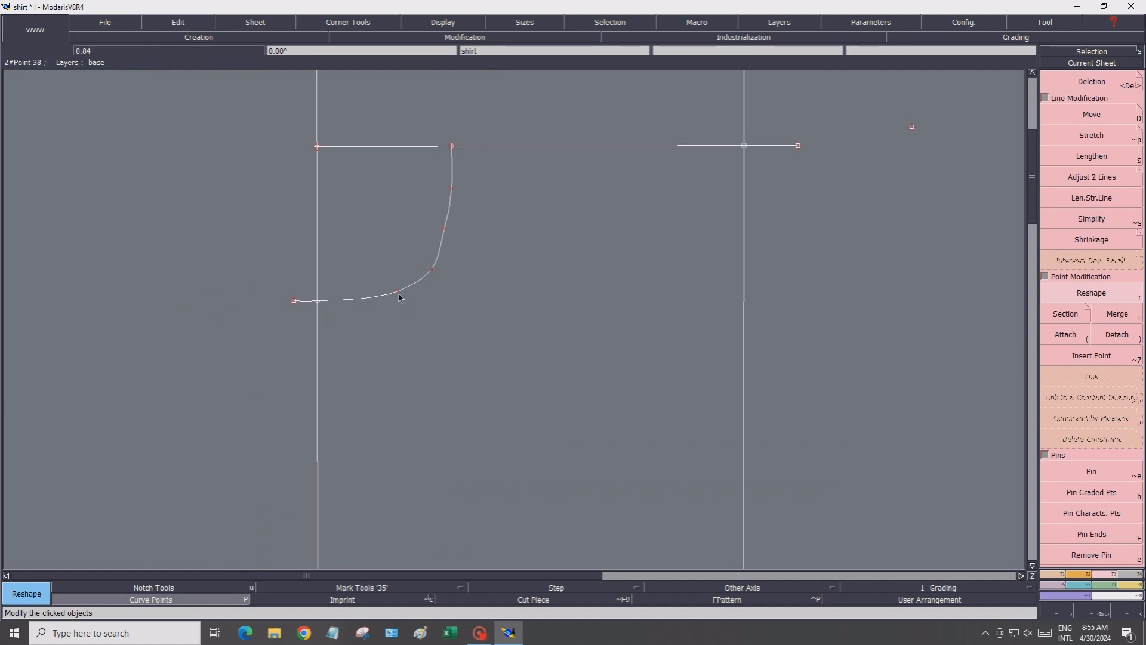
Smooth the front neckline curve by repositioning its intermediate curve points one at a time
left_click(387, 298)
left_click(394, 292)
left_click(430, 272)
left_click(451, 187)
left_click(449, 190)
left_click(449, 186)
left_click(445, 228)
left_click(442, 229)
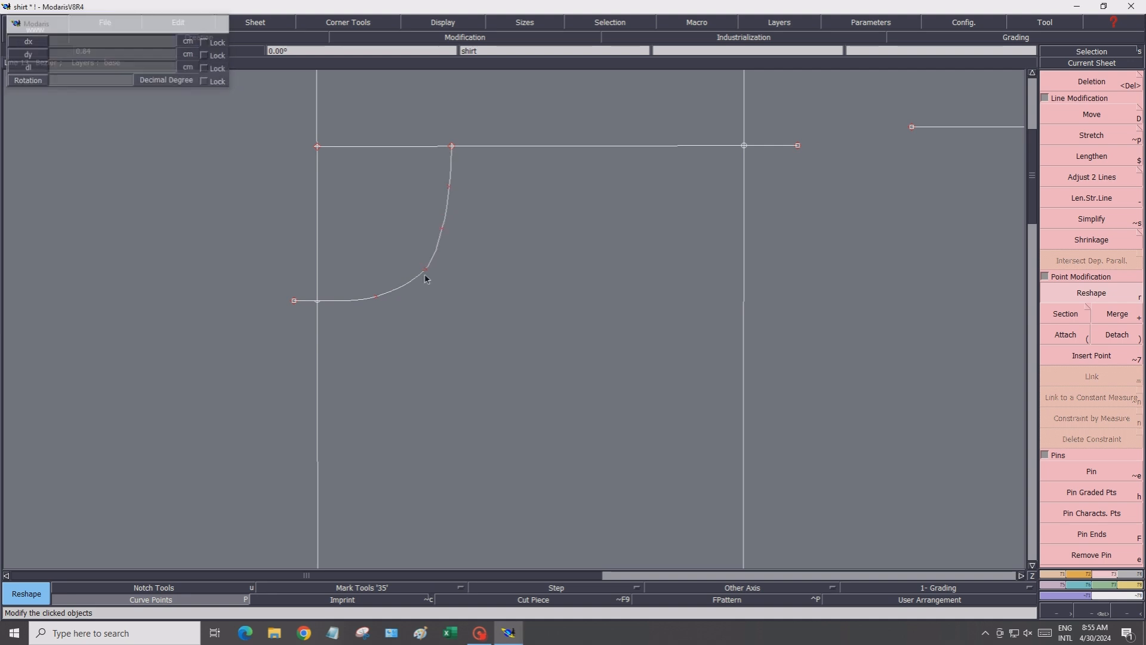
left_click(443, 227)
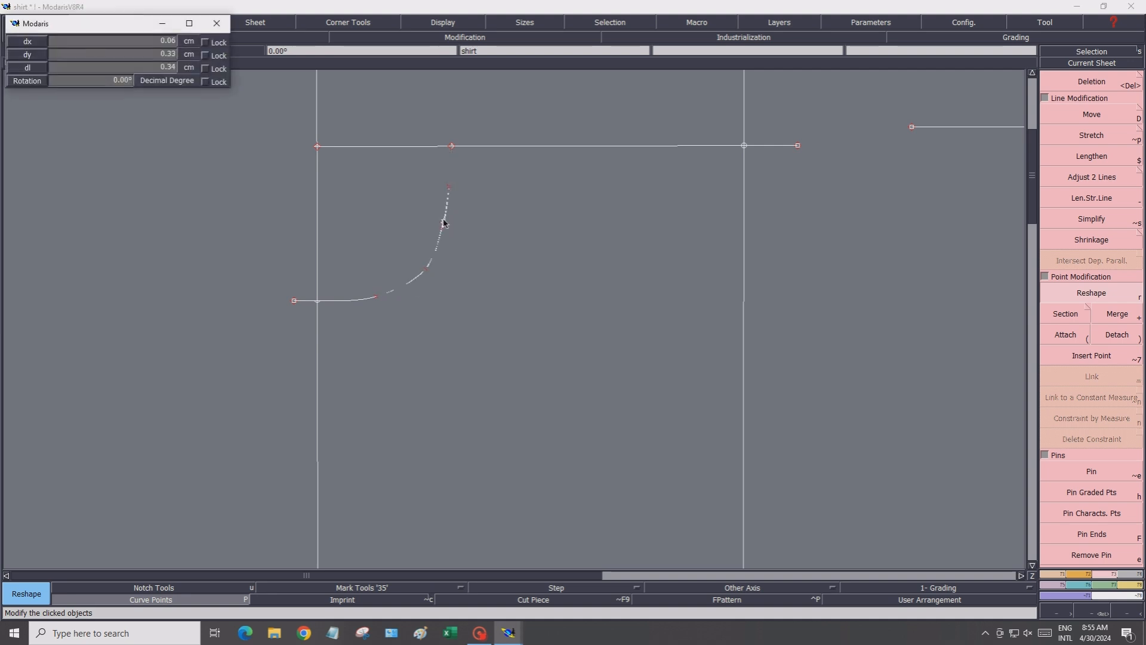
left_click(446, 223)
left_click(377, 298)
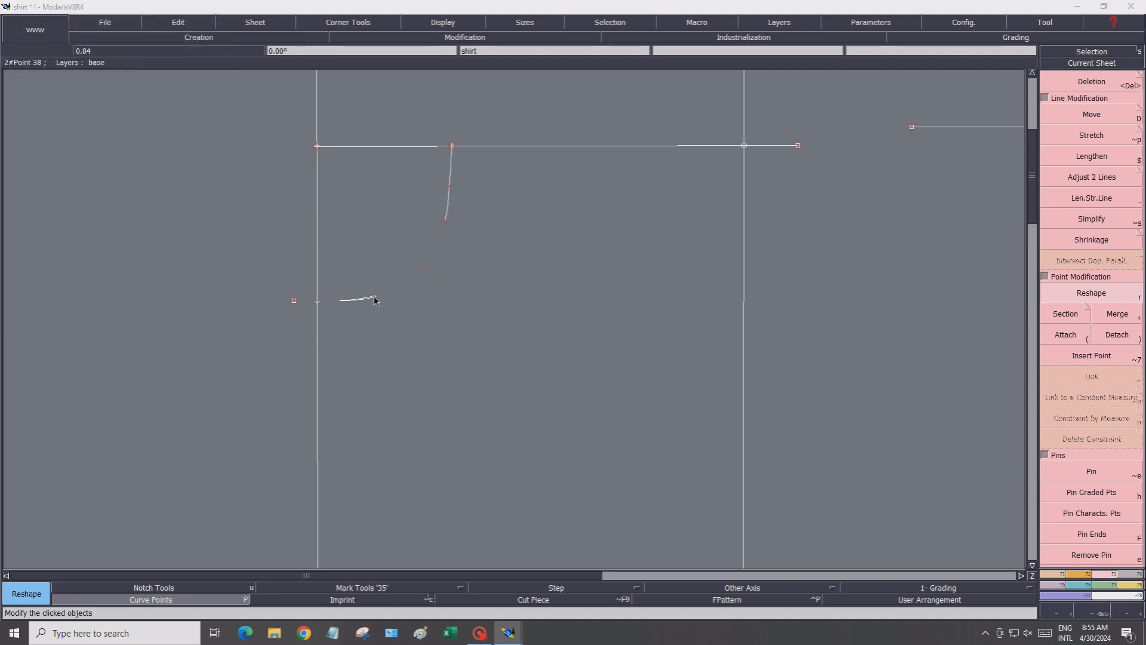
left_click(371, 301)
left_click(424, 272)
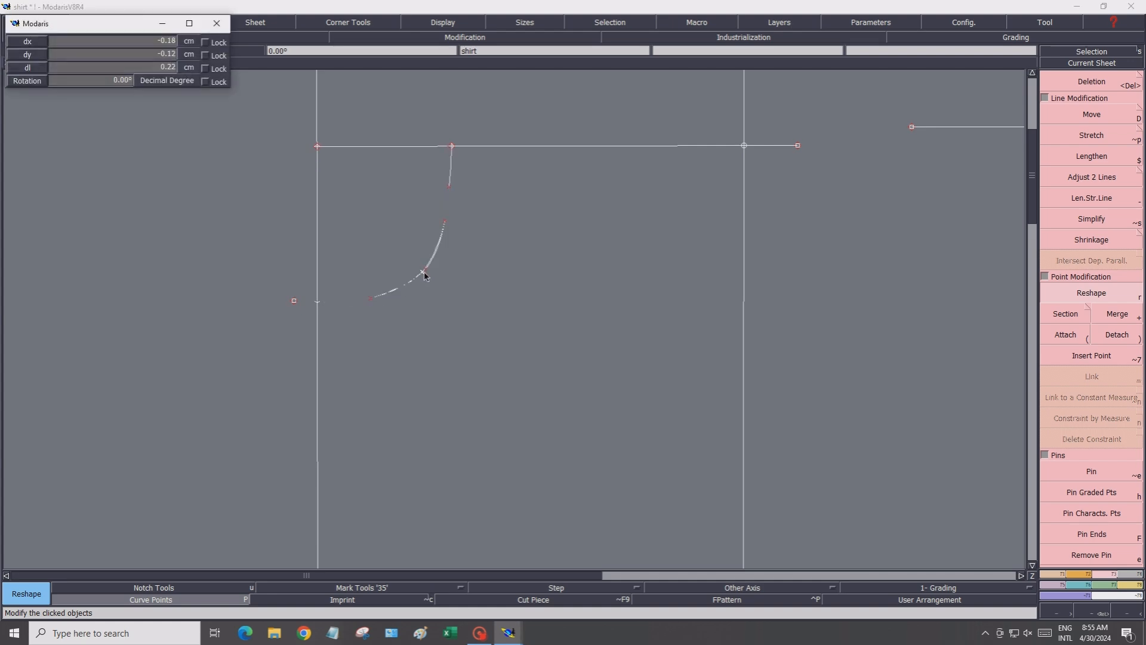
left_click(425, 275)
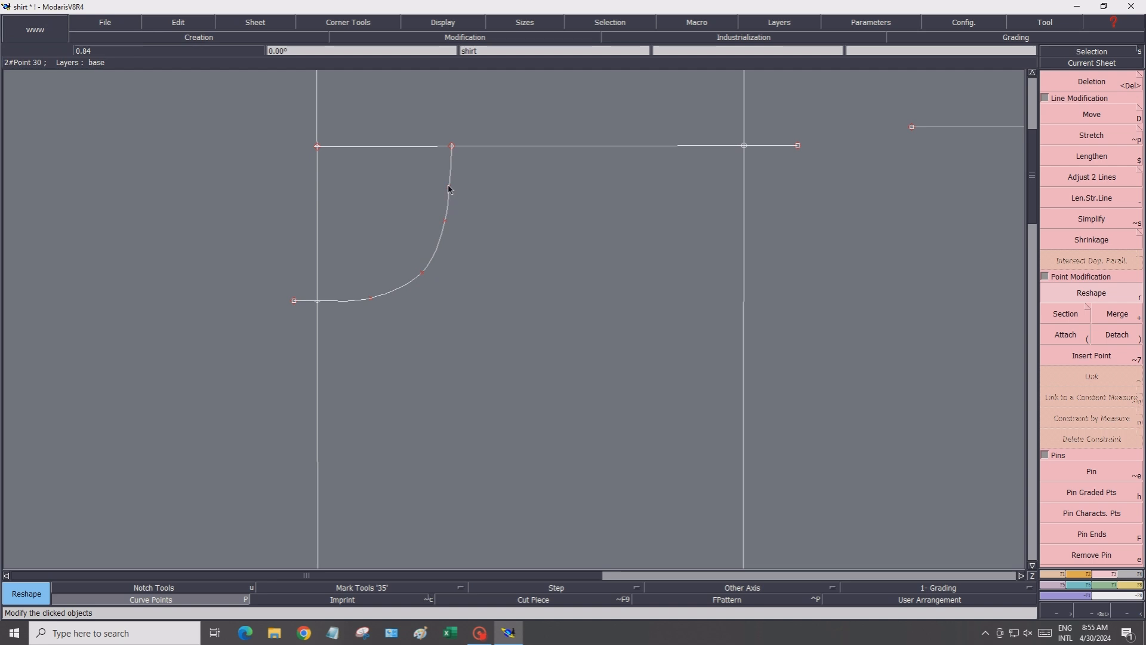
left_click(451, 188)
left_click(450, 200)
left_click(446, 225)
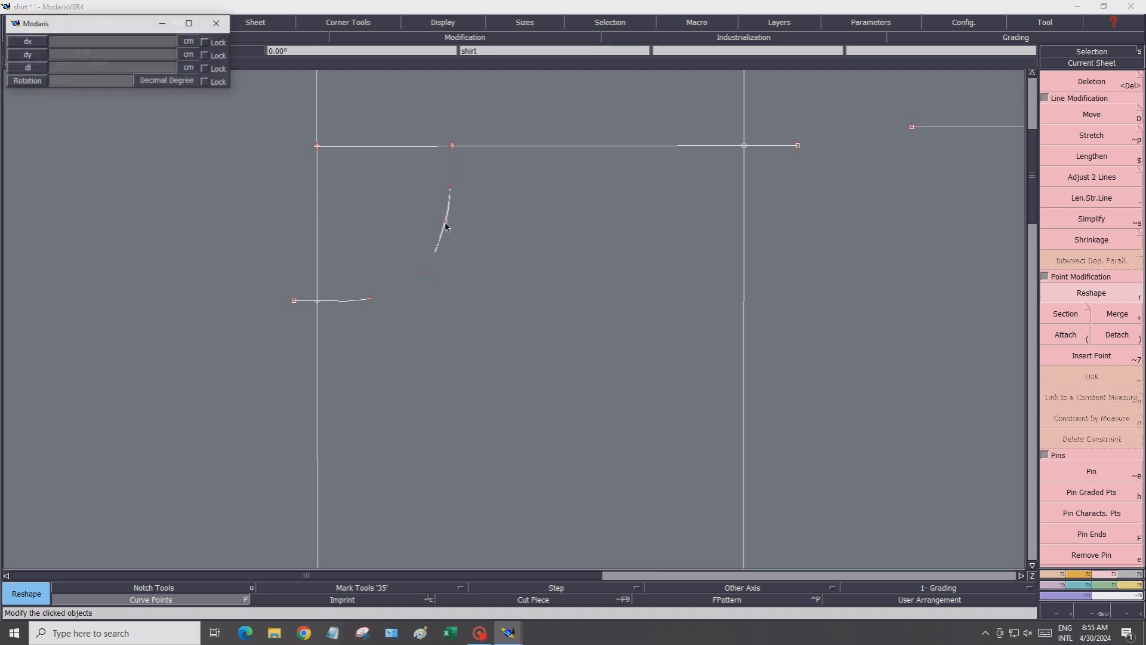
left_click(446, 225)
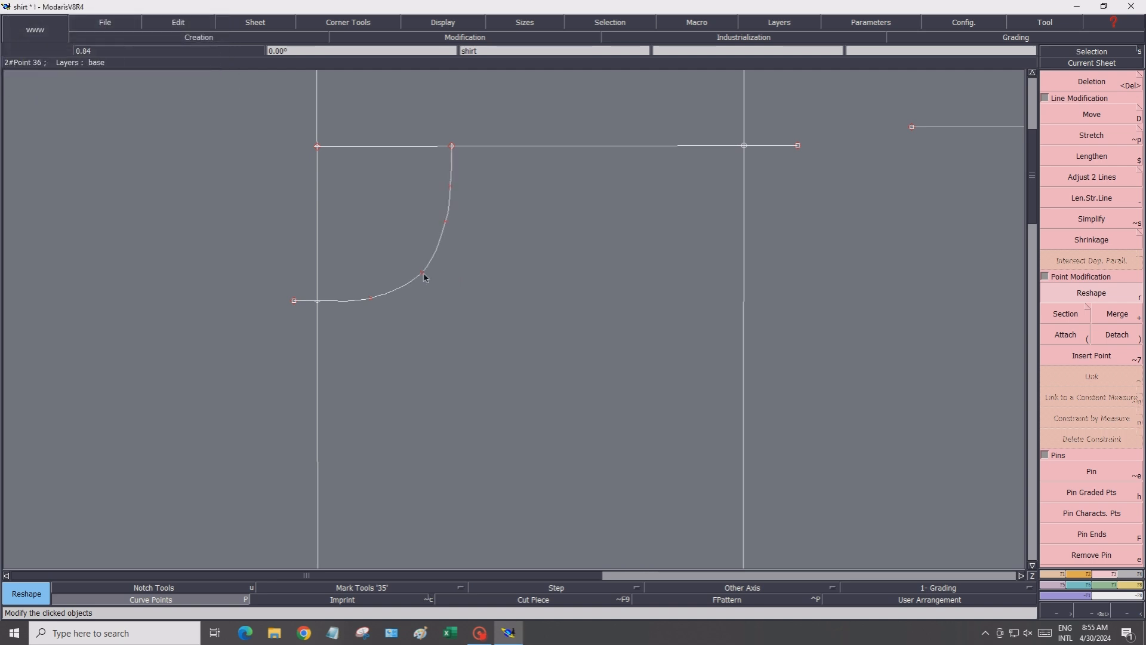
left_click(424, 274)
left_click(425, 267)
left_click(446, 225)
left_click(447, 228)
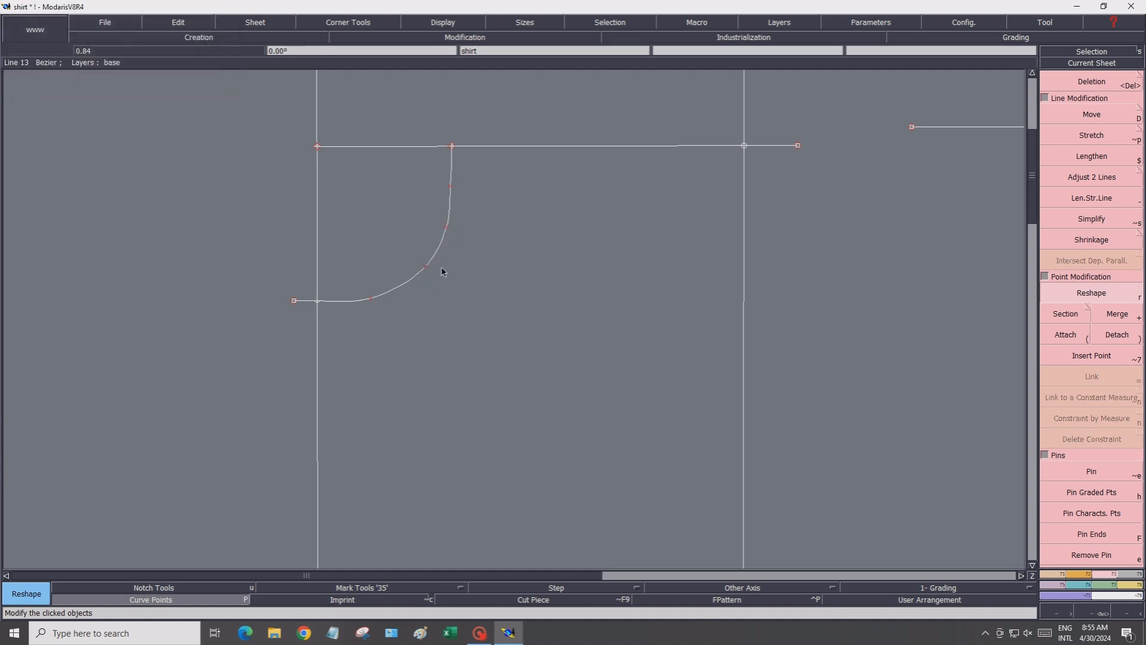
Add two extra points along the lower part of the front neckline curve
scroll(442, 272, "down", 2)
left_click(472, 22)
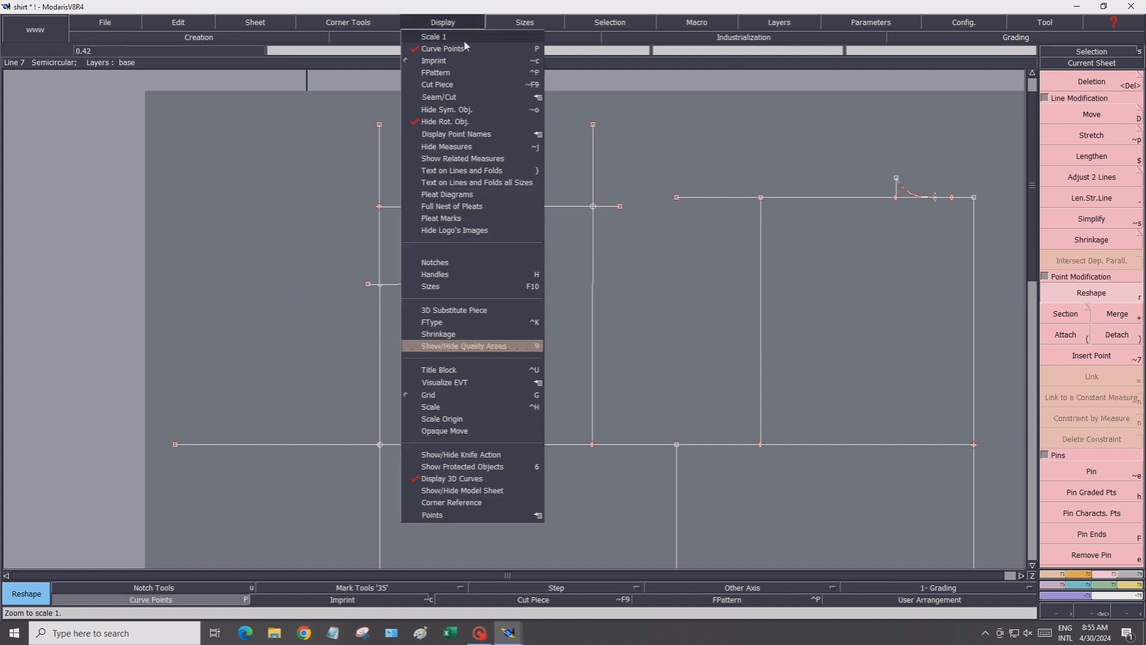
left_click(483, 36)
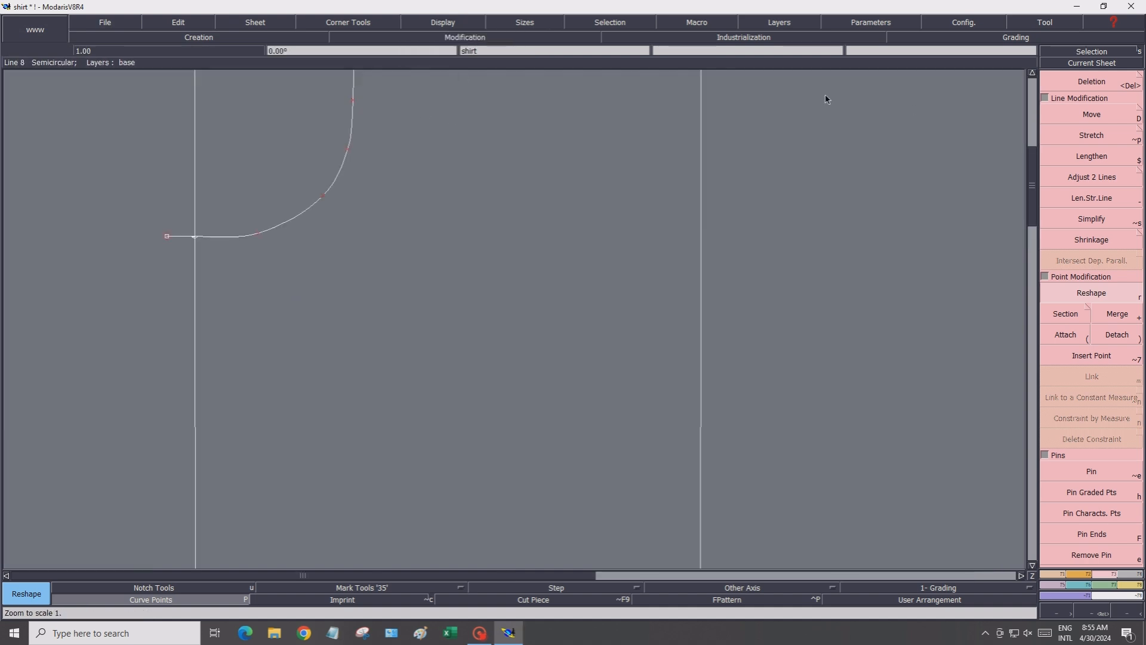
left_click(1046, 90)
left_click(1033, 73)
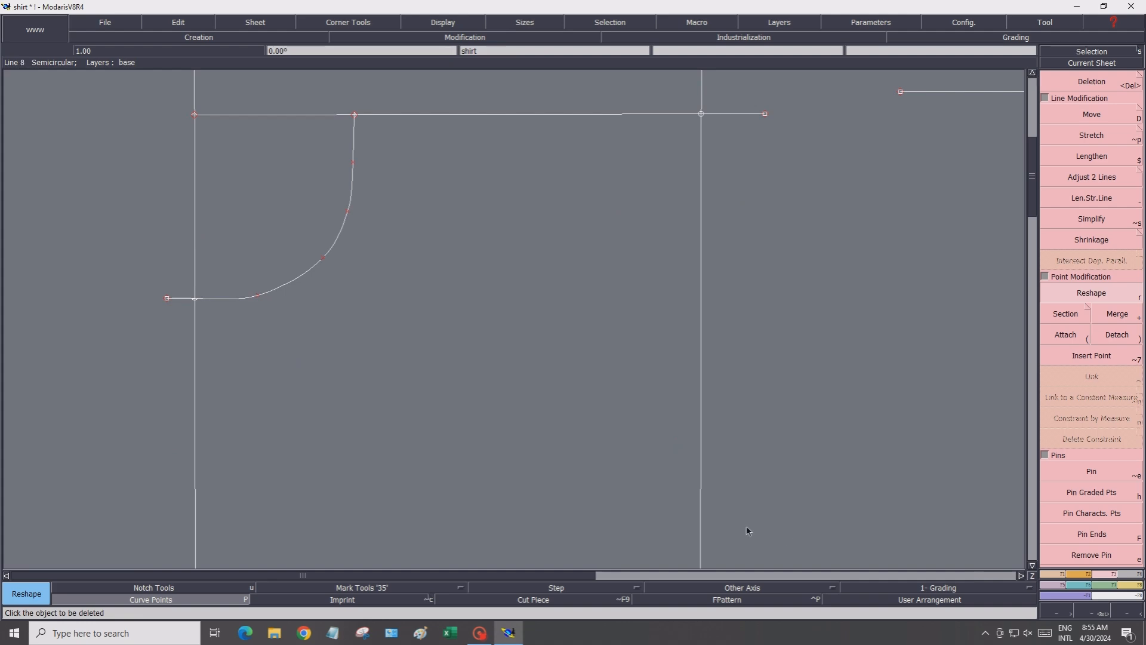
left_click(1056, 574)
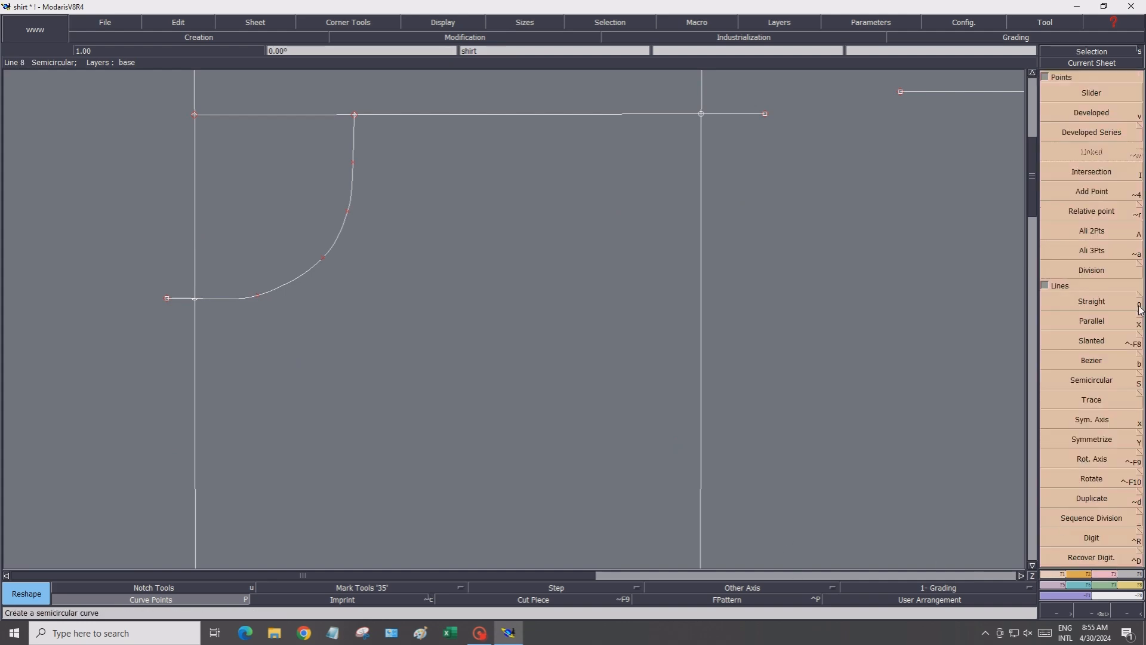
left_click(1070, 196)
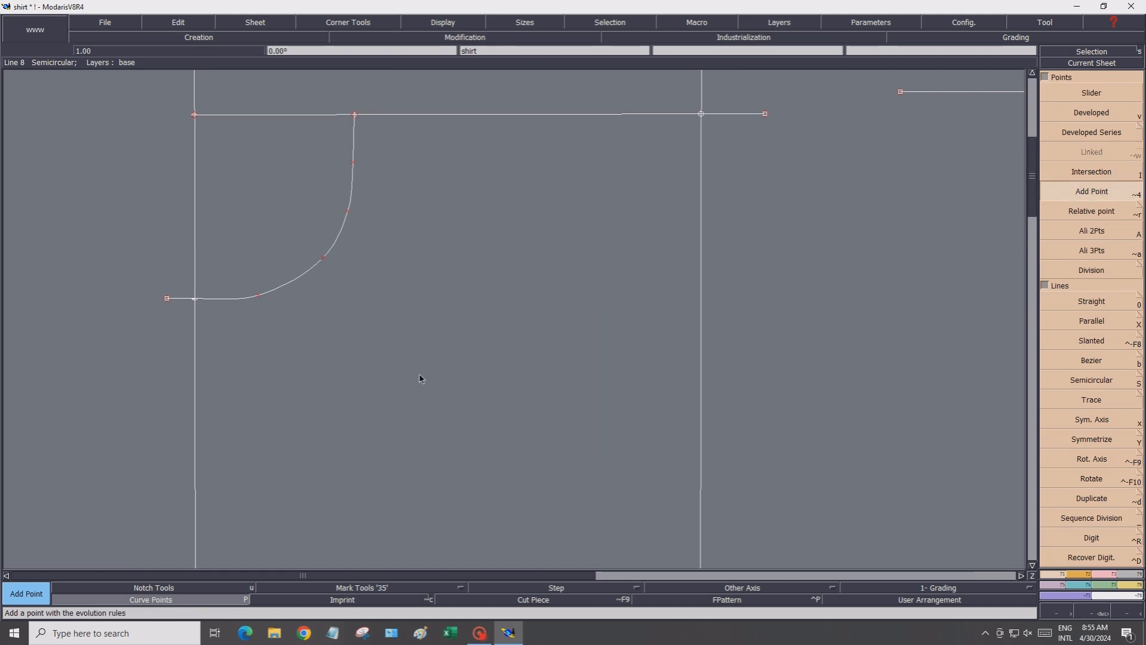
left_click(194, 299)
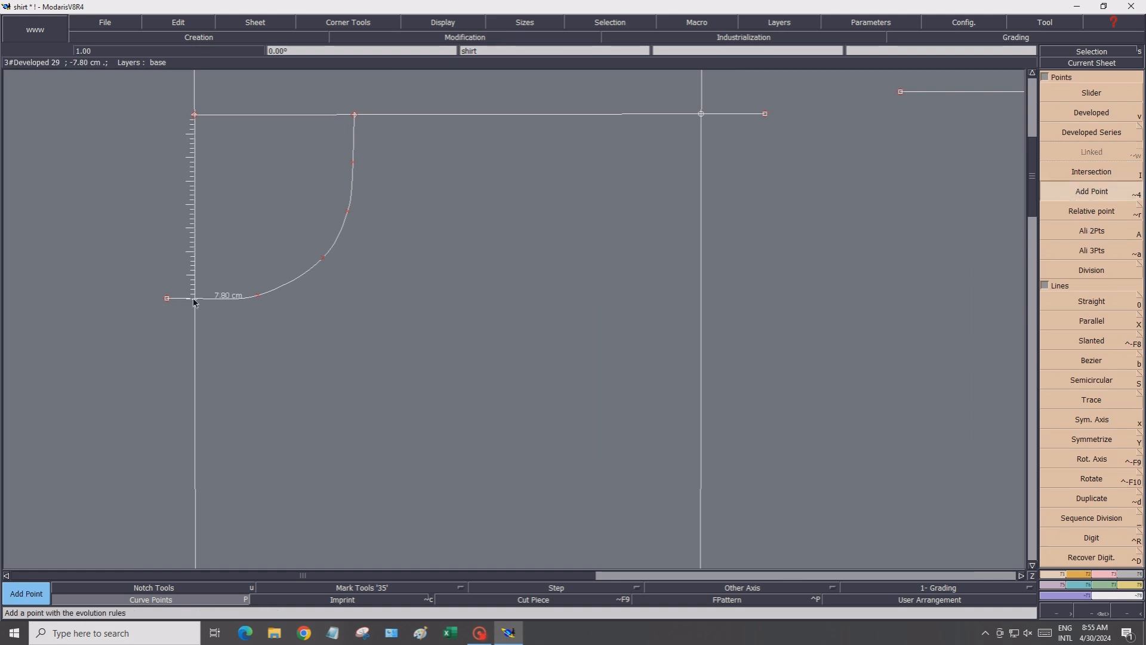
left_click(291, 282)
left_click(292, 280)
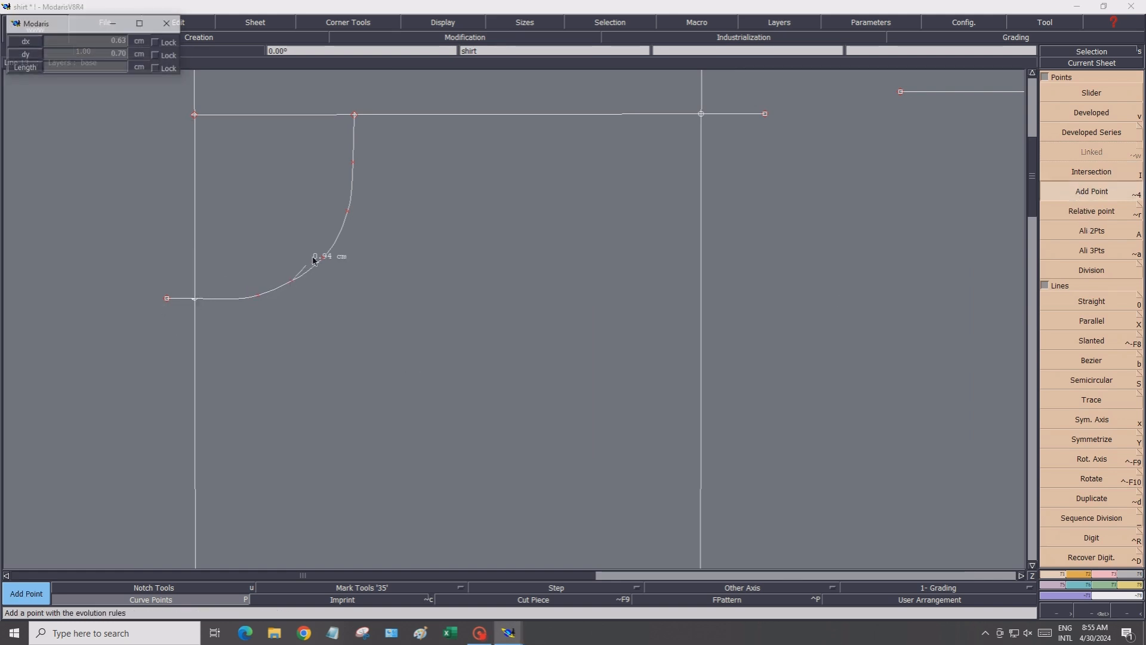
left_click(338, 233)
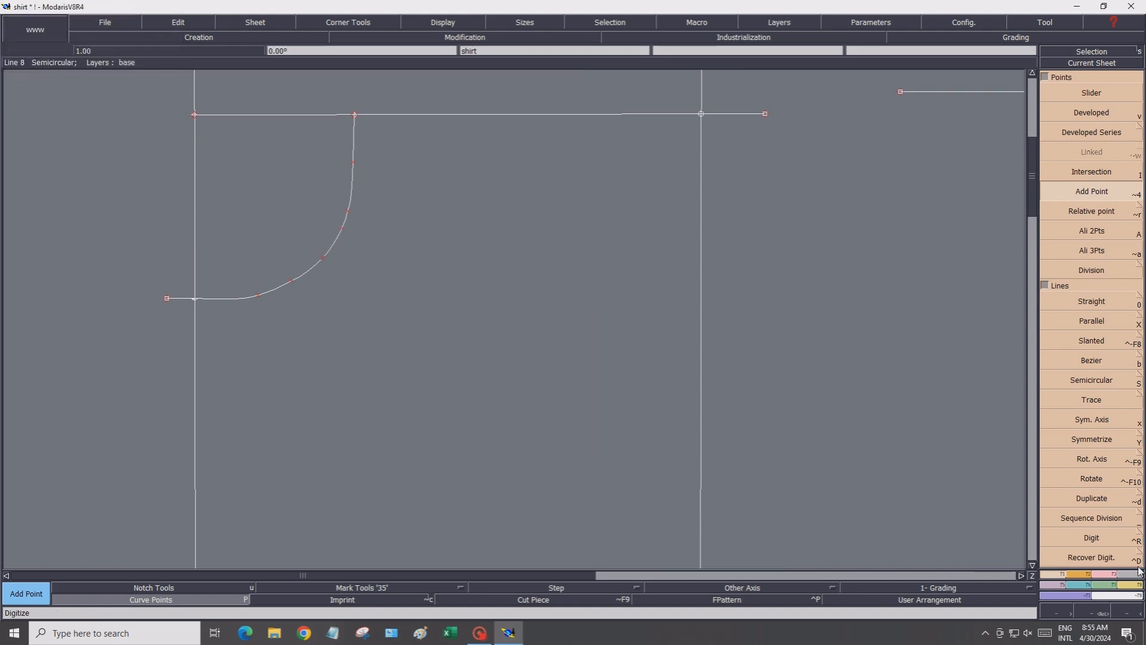
Reshape the front neckline by moving its added and existing curve points into a smoother arc
left_click(1113, 573)
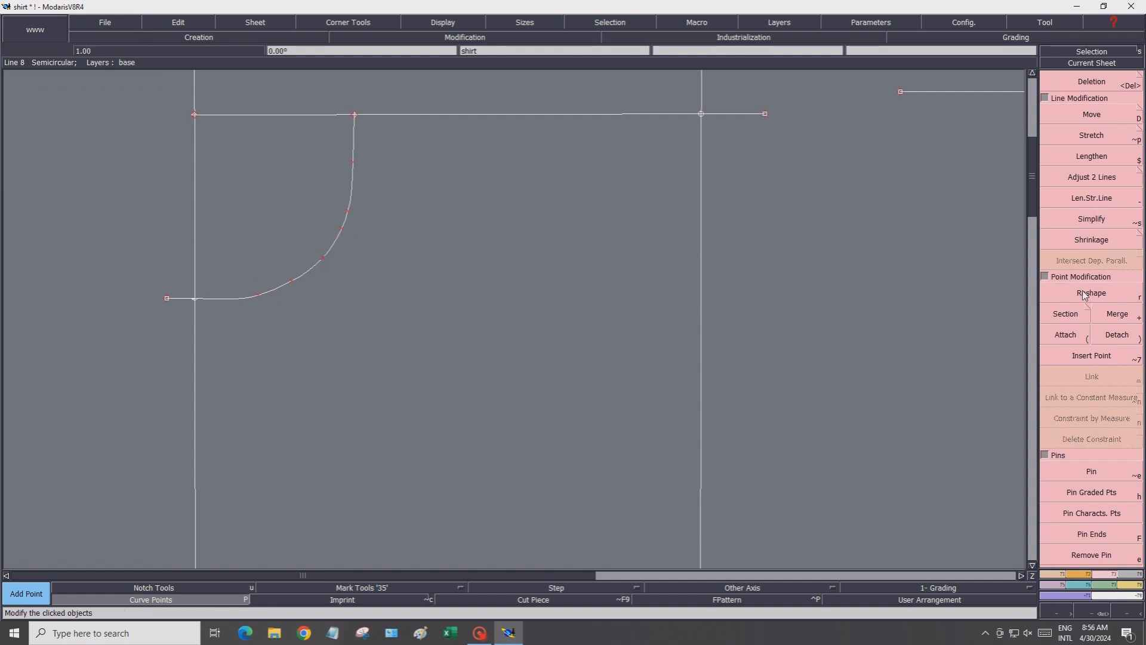
left_click(1091, 292)
left_click(258, 296)
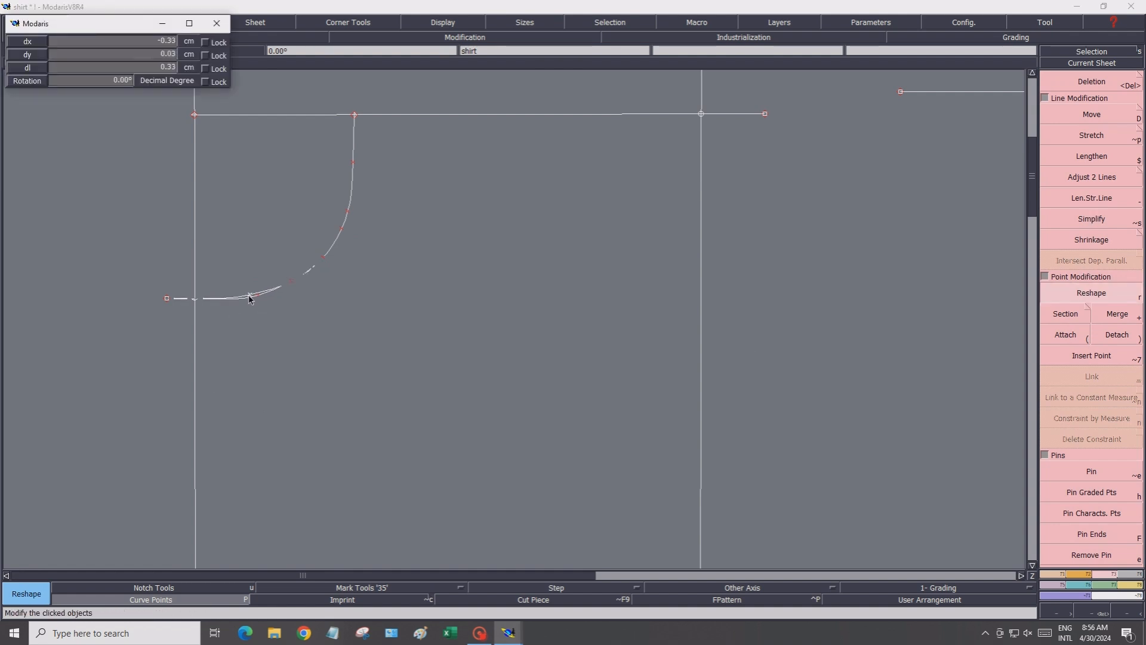
left_click(249, 297)
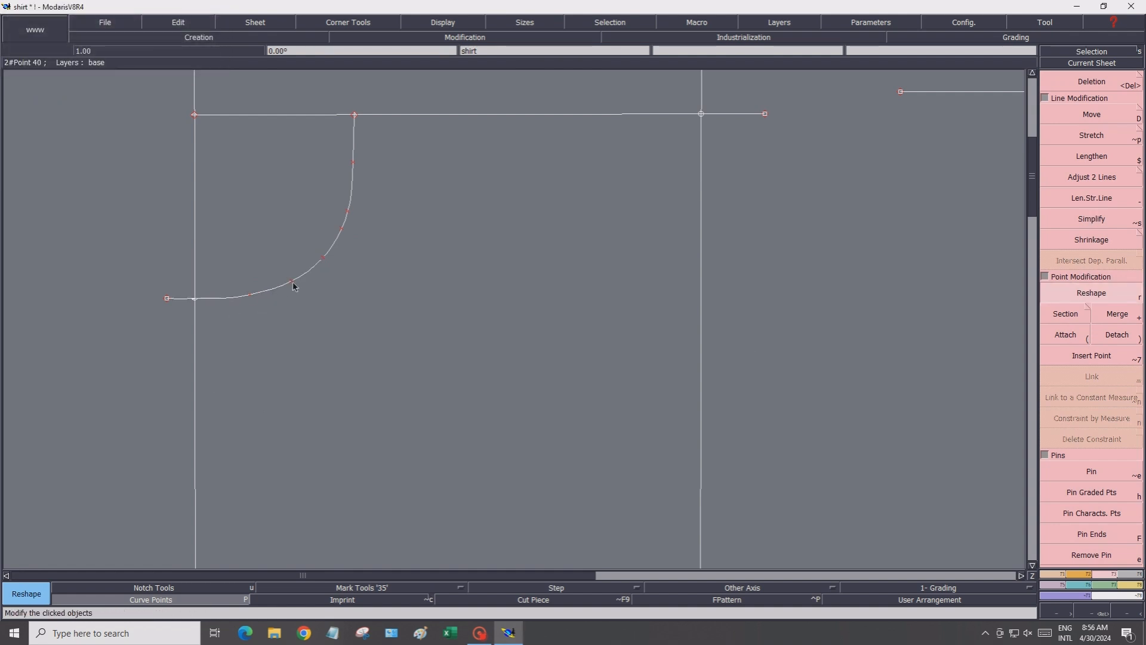
left_click(353, 163)
left_click(356, 156)
left_click(348, 212)
left_click(351, 196)
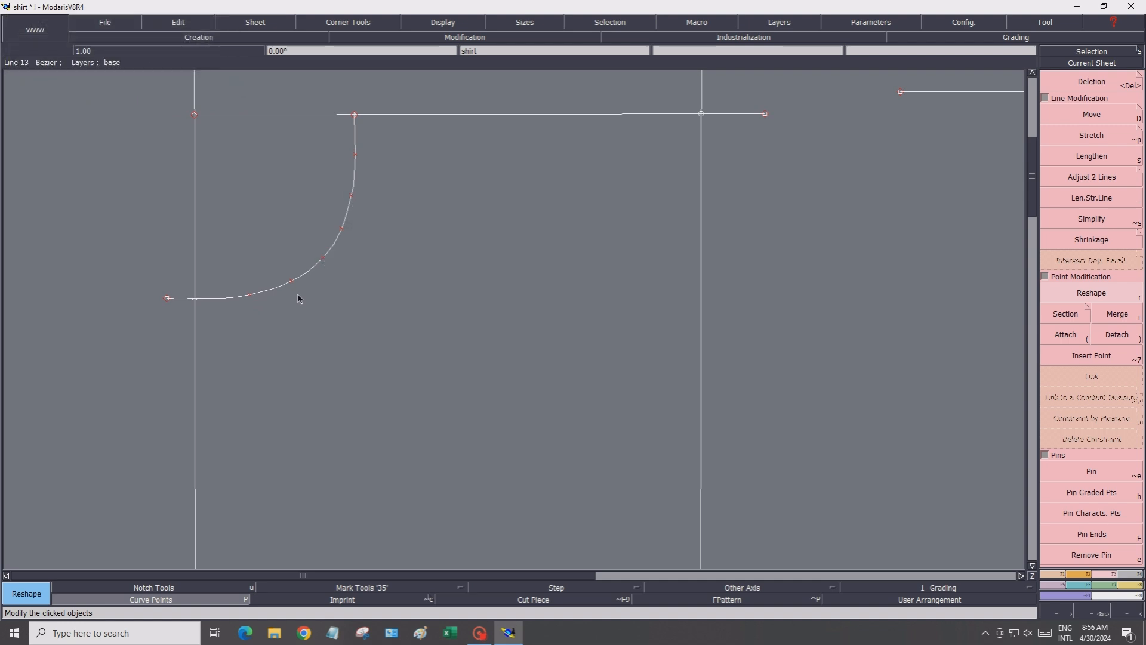
left_click(352, 197)
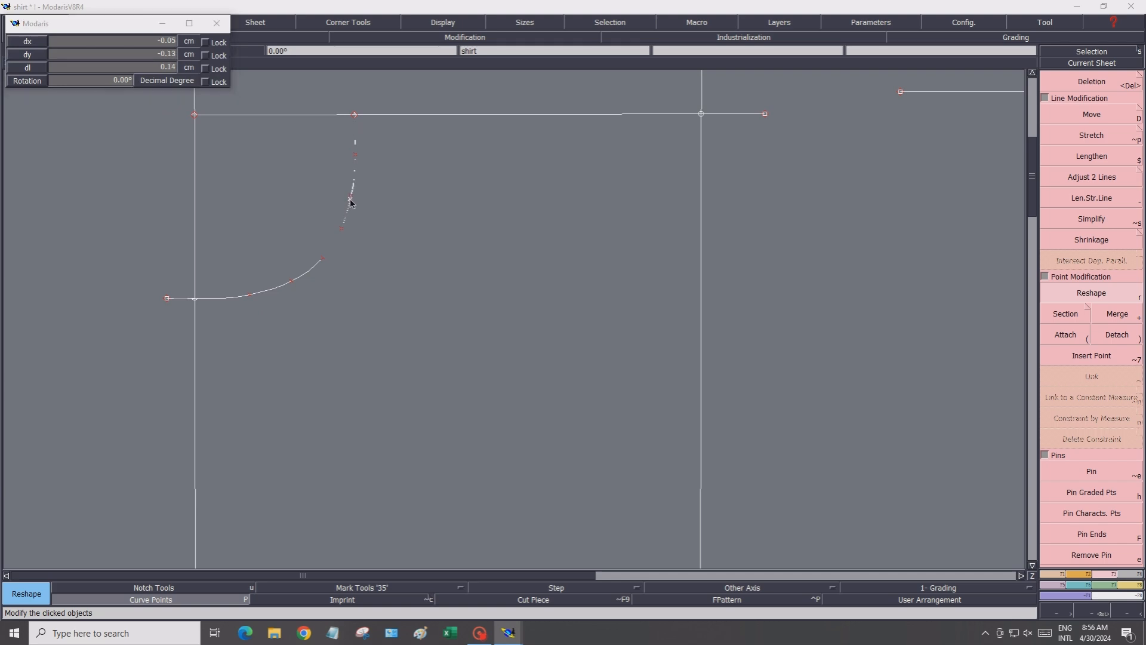
left_click(352, 198)
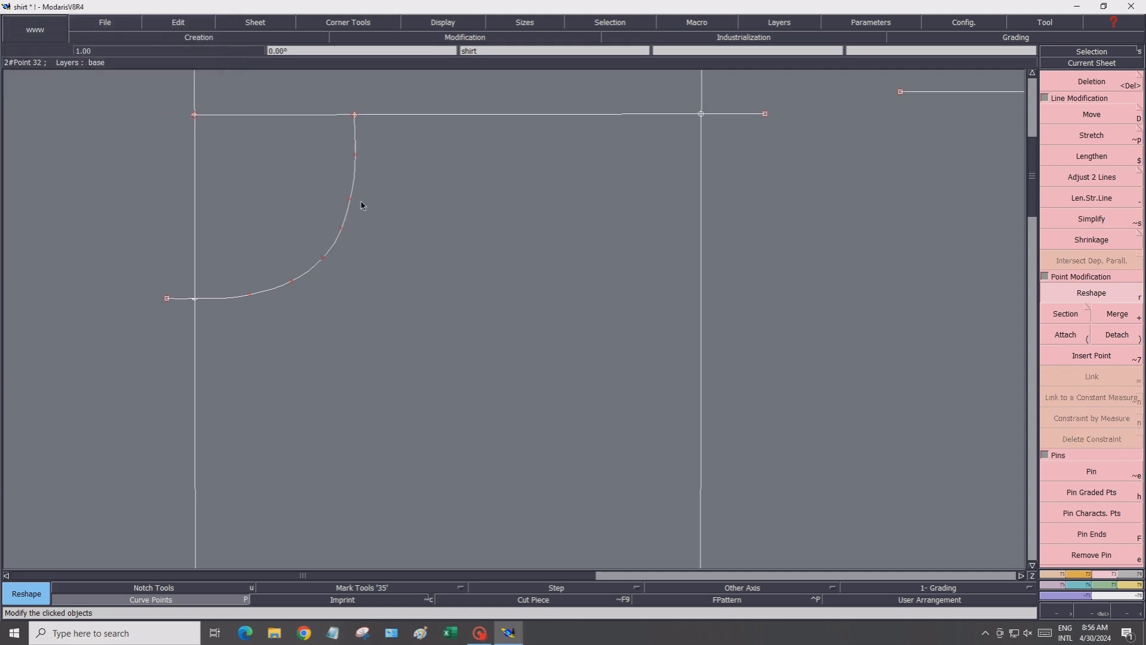
left_click(356, 157)
left_click(355, 159)
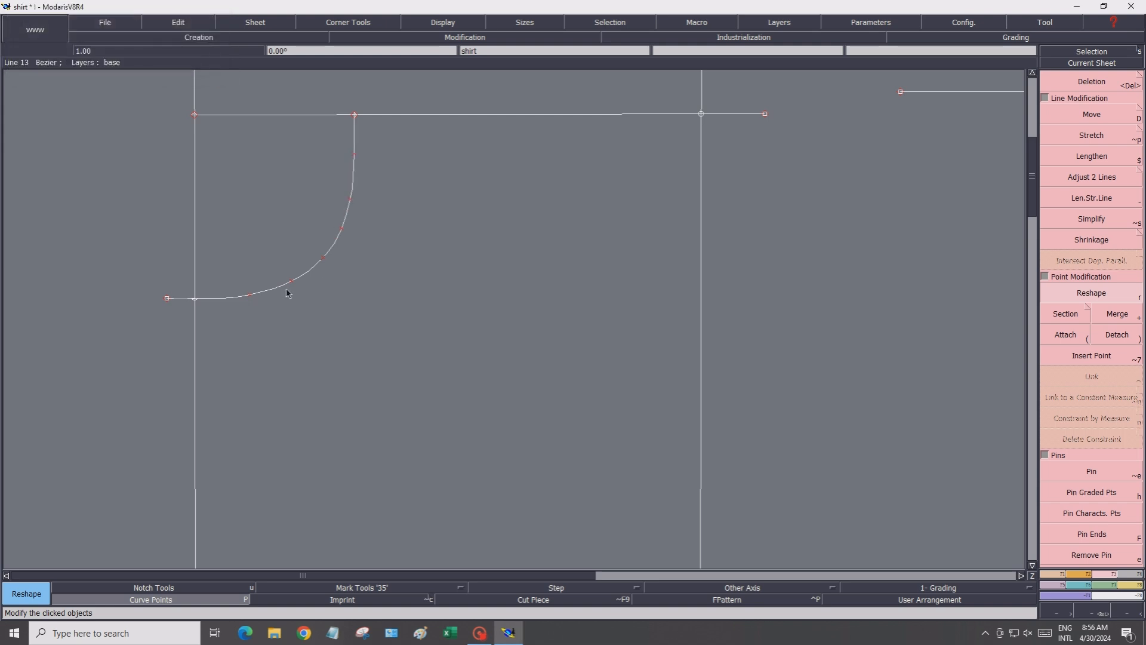
Switch off the display of curve points on the pattern lines
left_click(447, 24)
left_click(444, 43)
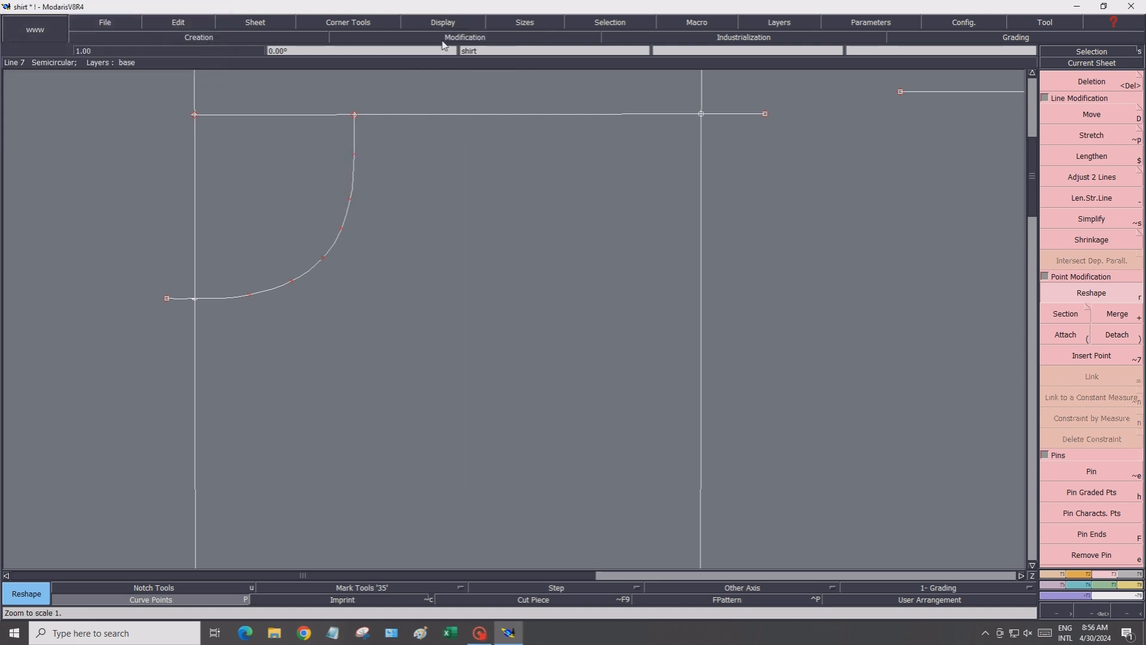
left_click(170, 599)
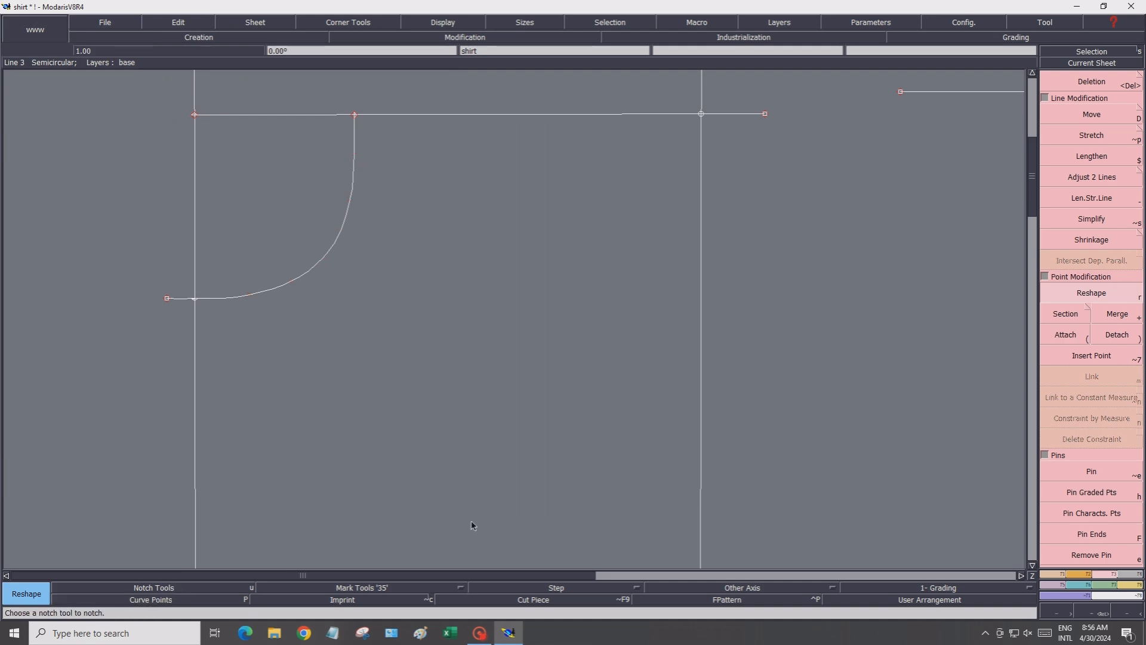
left_click(1129, 615)
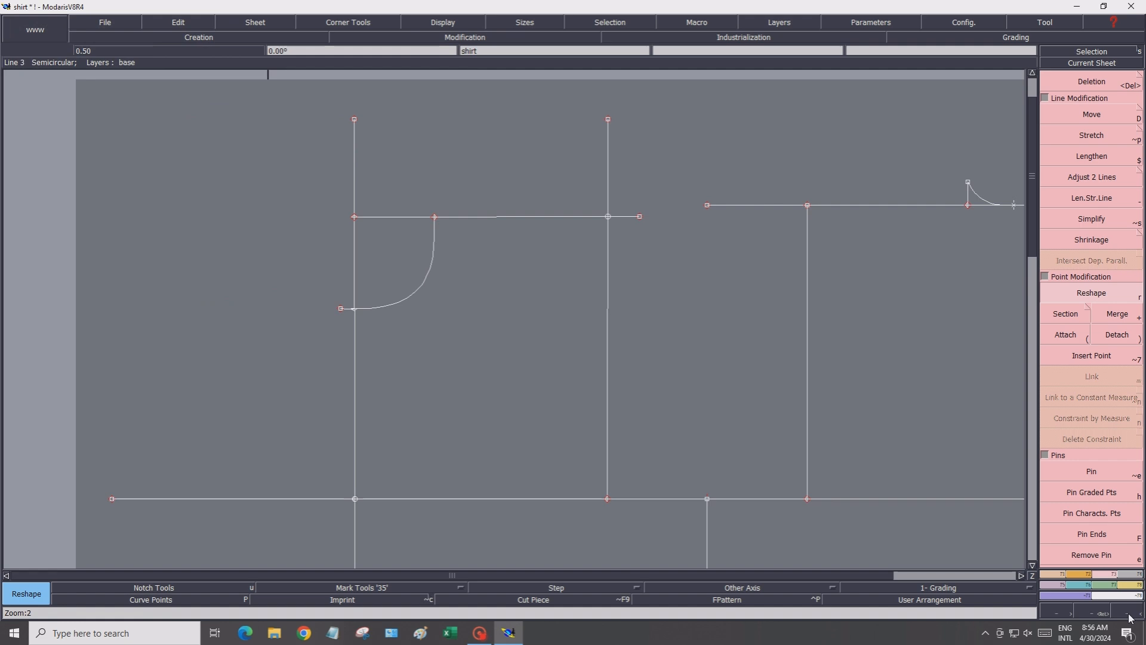
left_click(1022, 575)
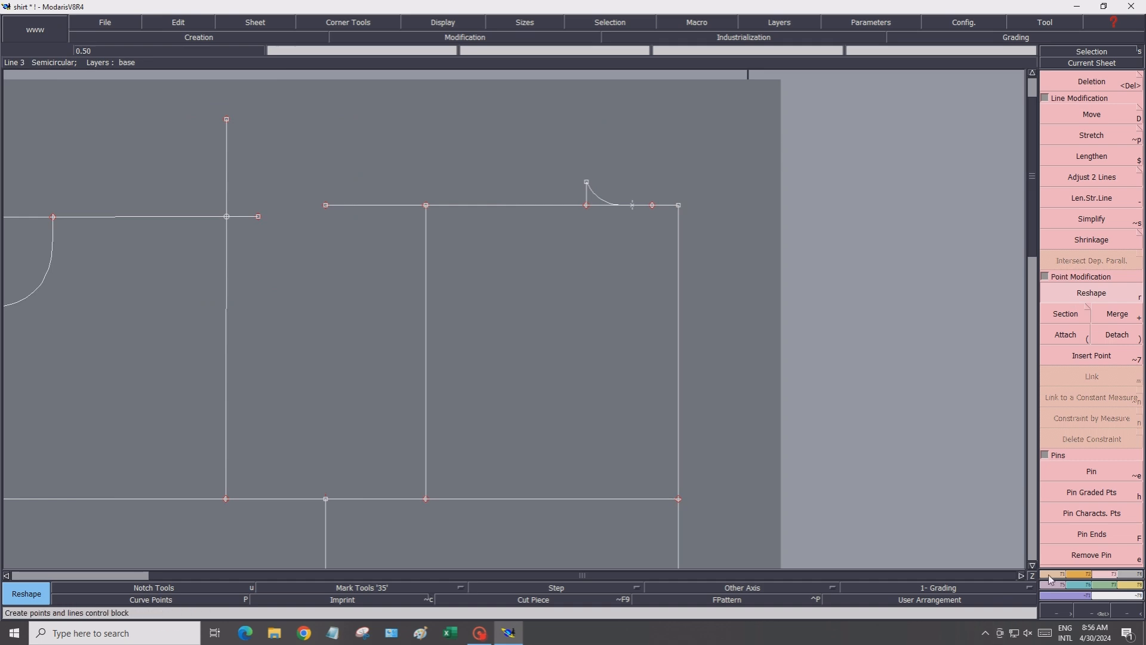
Place a developed point 2 cm down the back's inner vertical line from the upper horizontal line
left_click(1049, 575)
left_click(1079, 115)
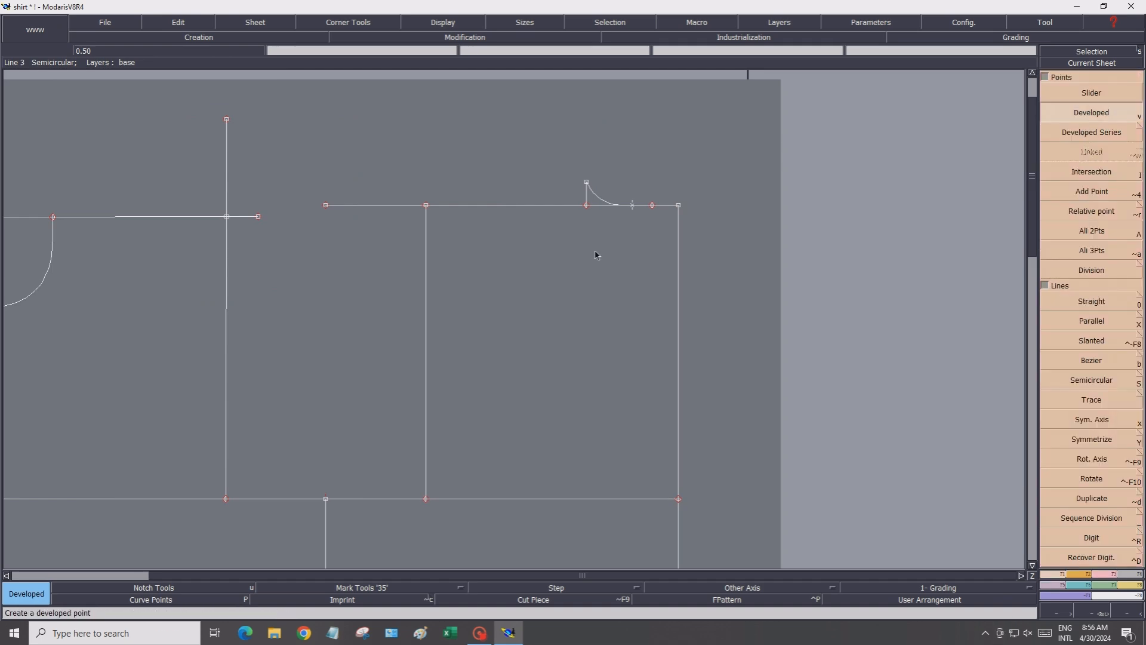
left_click(426, 206)
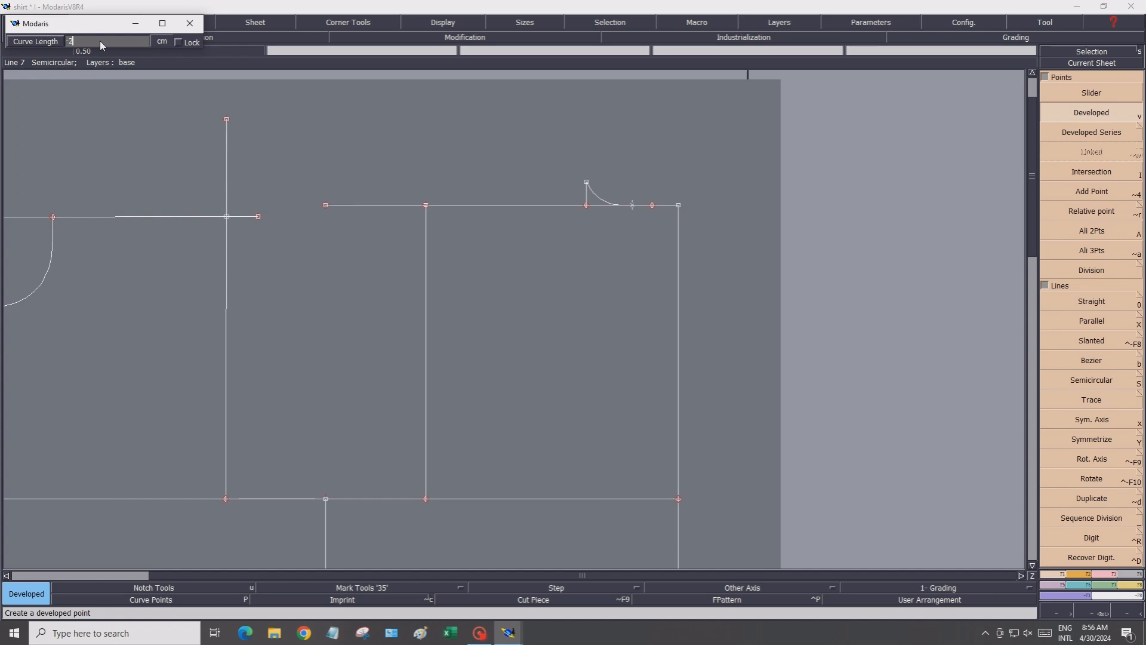
type("-2")
key("Return")
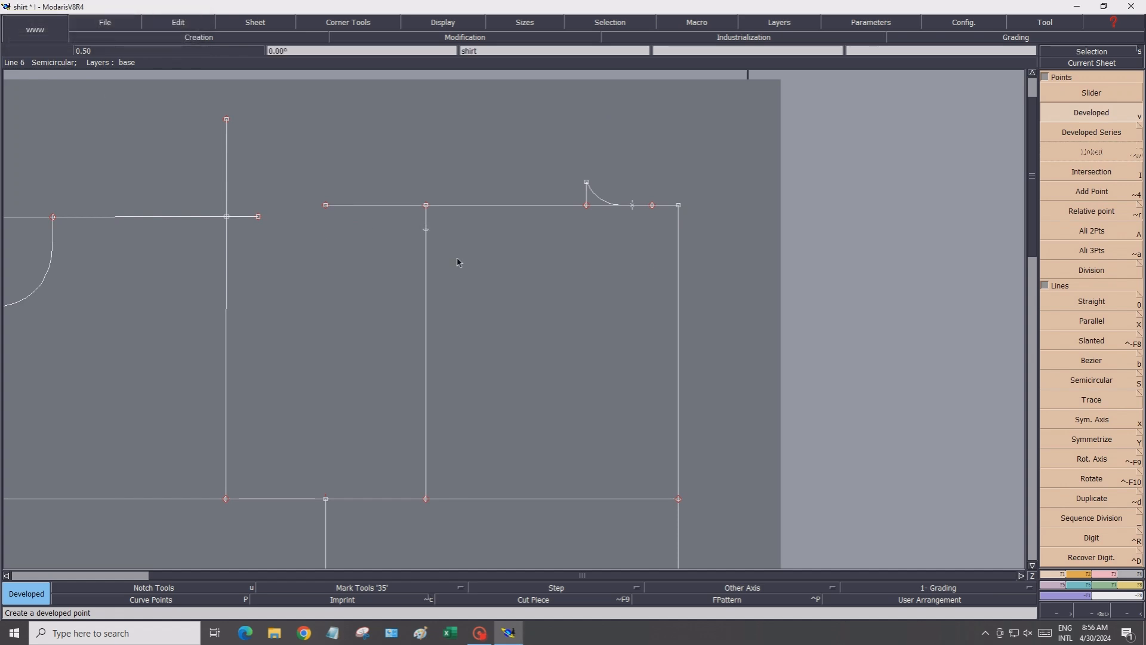
Draw a straight back shoulder line from the back neck point through the 2 cm point, extending beyond it
left_click(1095, 301)
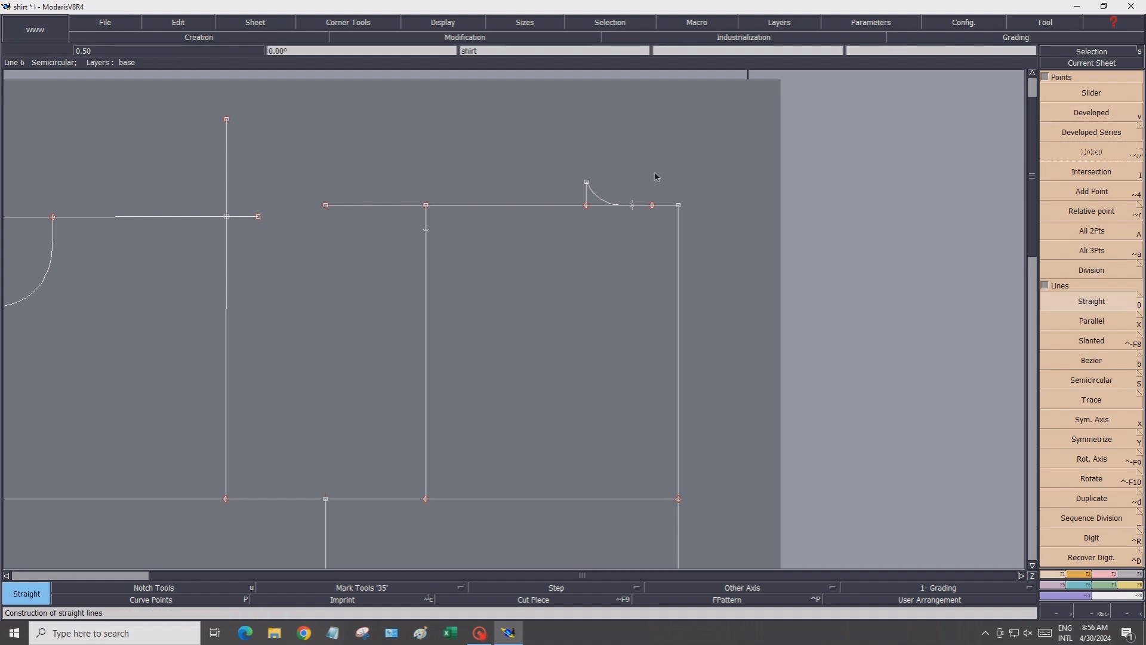
left_click(586, 183)
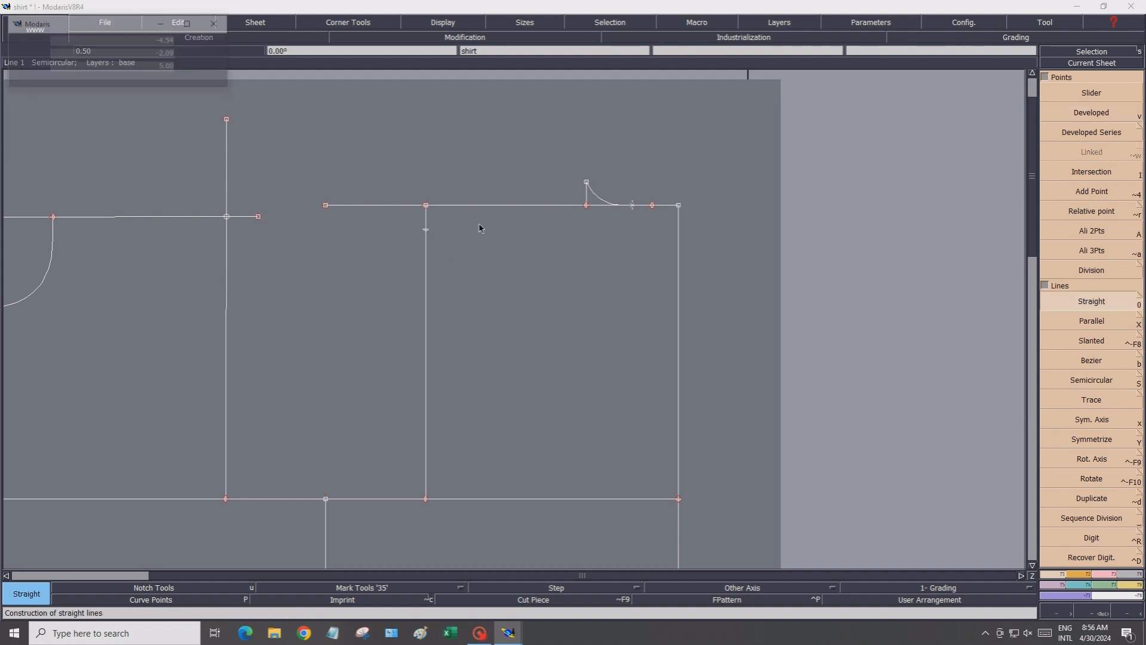
left_click(425, 229)
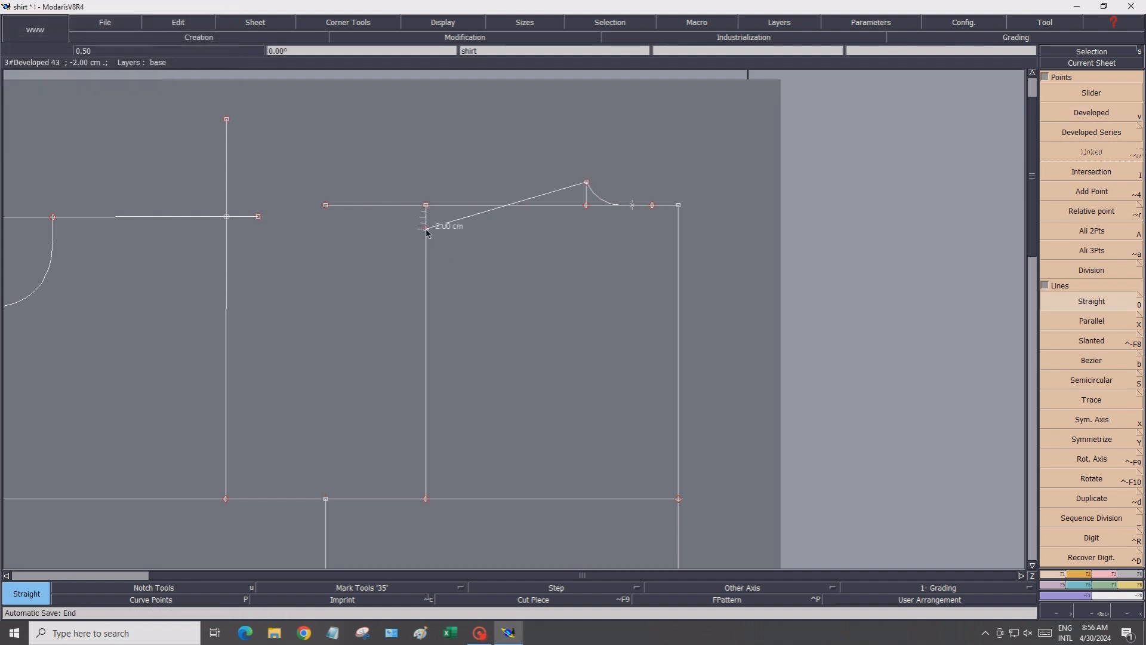
left_click(348, 276)
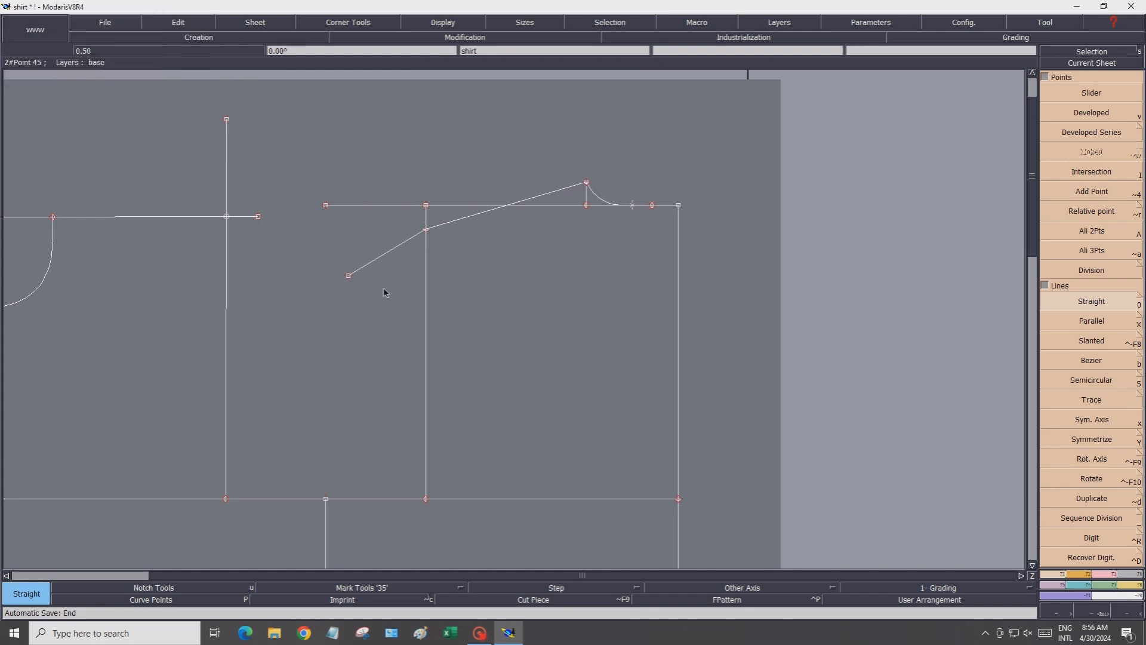
Align the shoulder line's outer end point with the back neck point and the 2 cm point using Ali 3Pts
left_click(1115, 257)
left_click(587, 183)
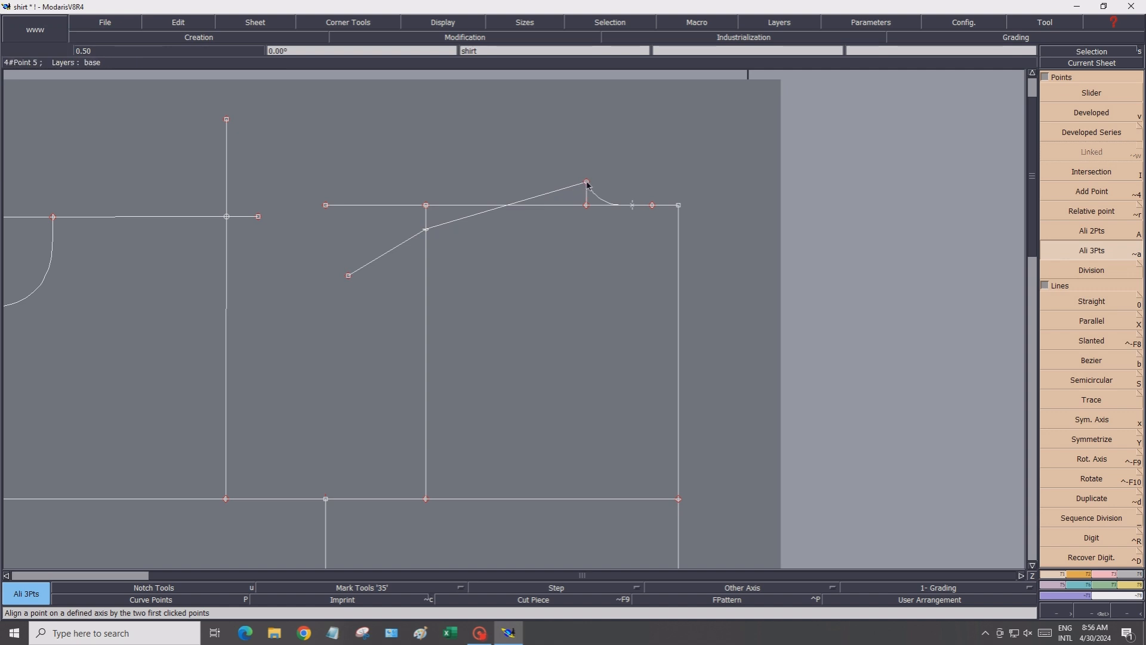
left_click(426, 229)
left_click(350, 274)
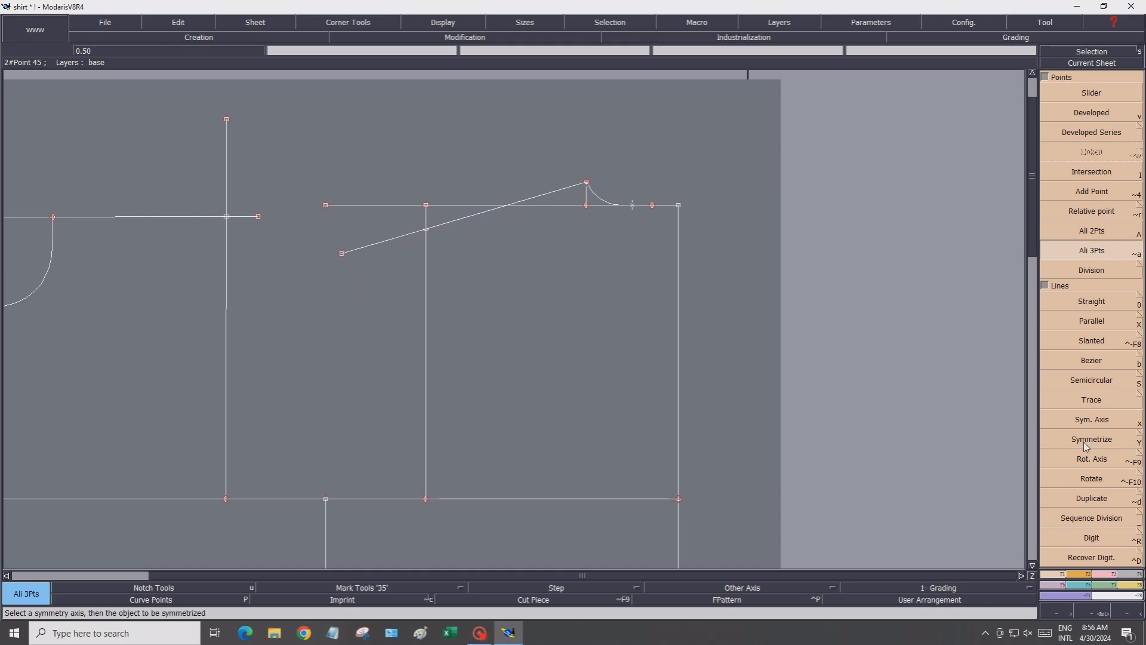
Place a developed point 1 cm beyond the 2 cm point along the back shoulder line
left_click(1109, 115)
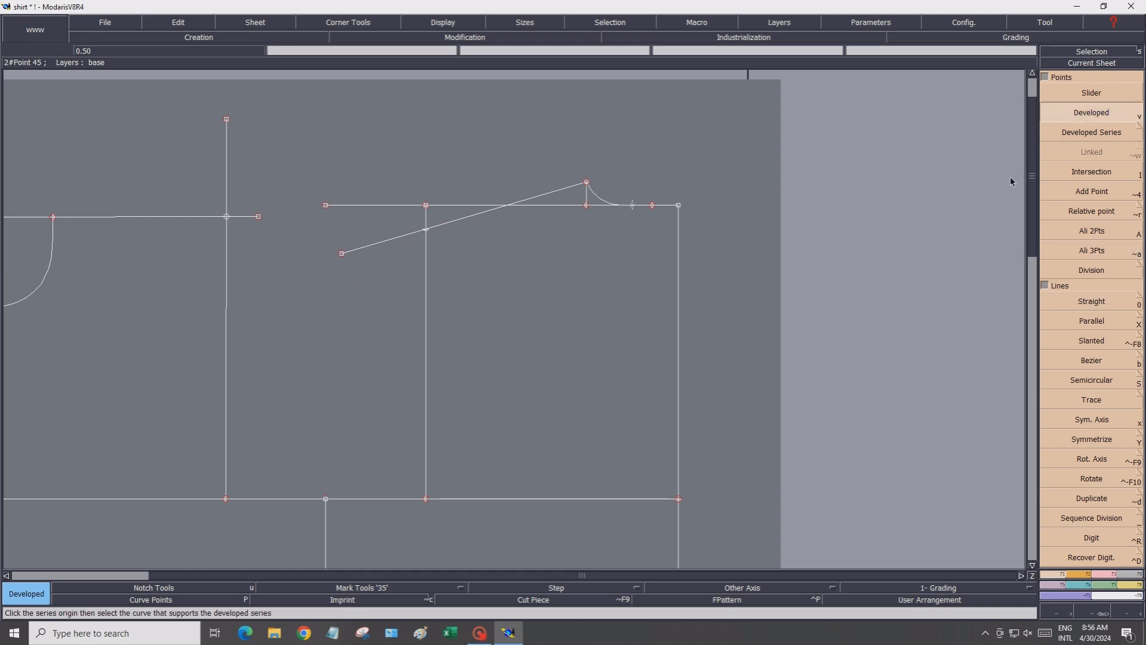
left_click(427, 232)
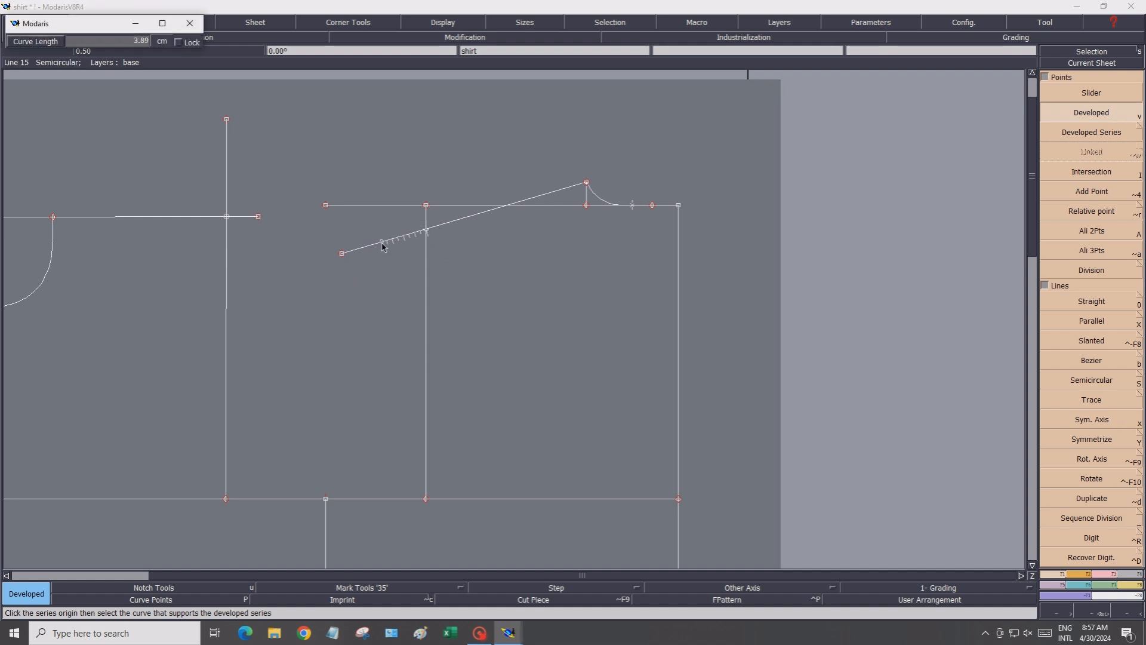
left_click(76, 41)
type("1.50")
left_click(399, 235)
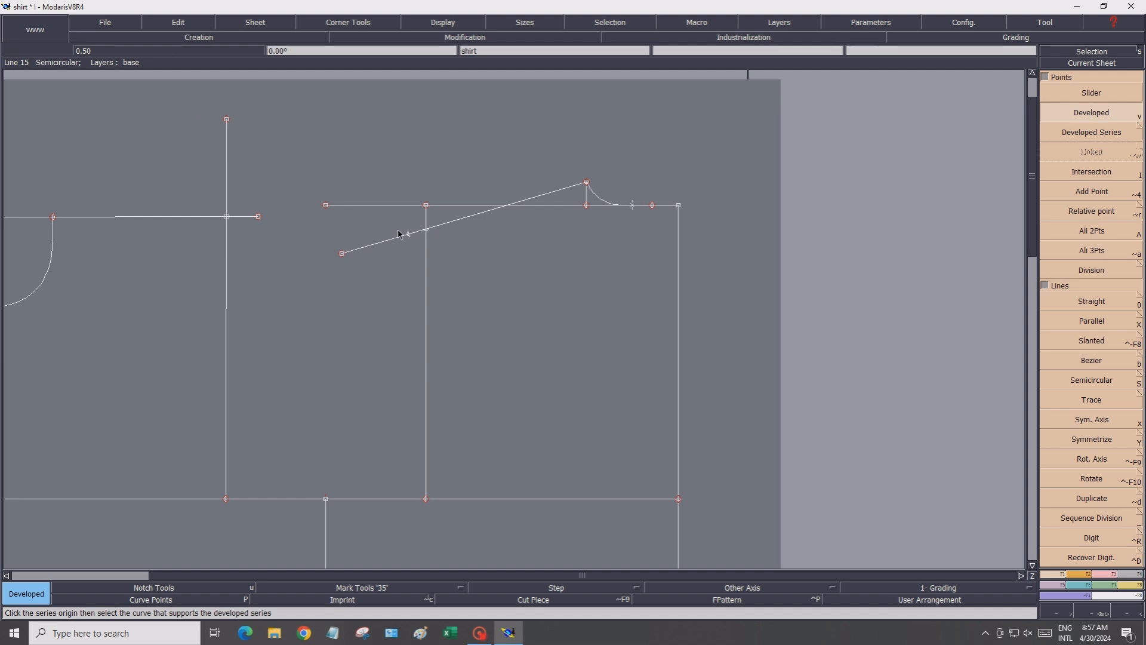
Mark the midpoint of the outer vertical line between the upper and lower horizontal lines using Division
left_click(1100, 274)
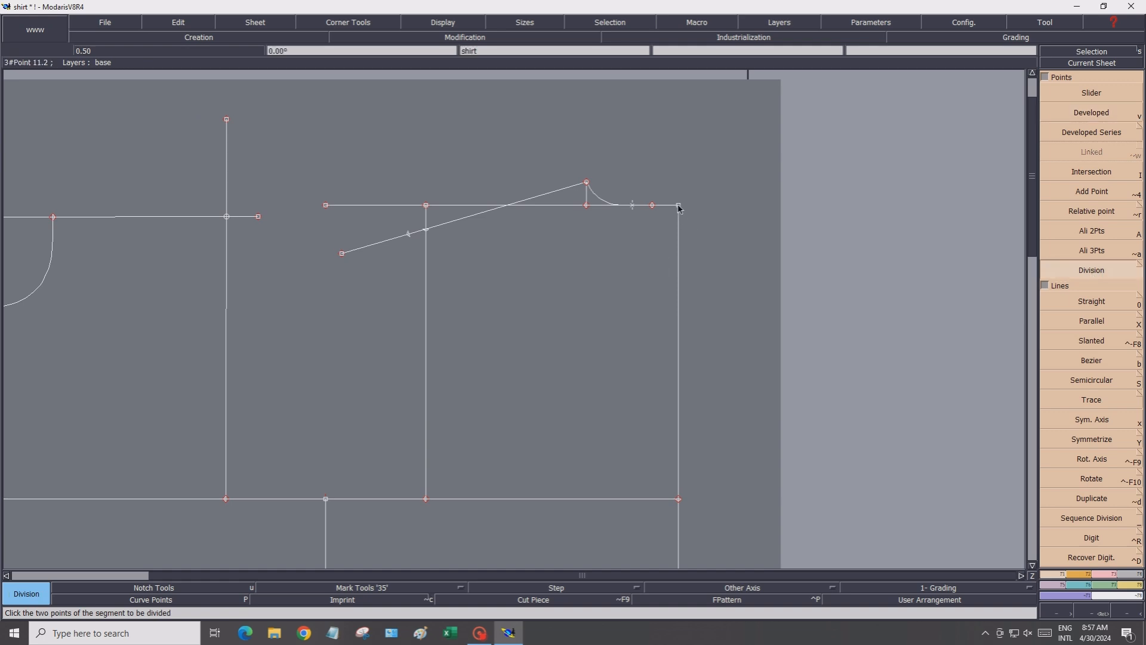
left_click(679, 497)
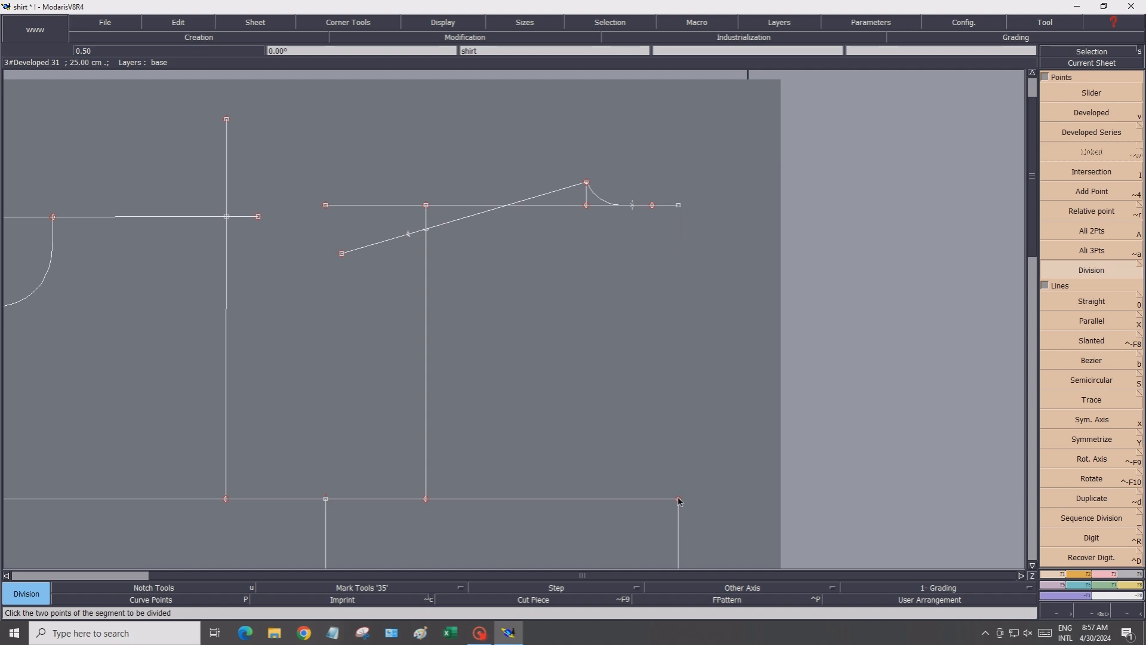
key("Return")
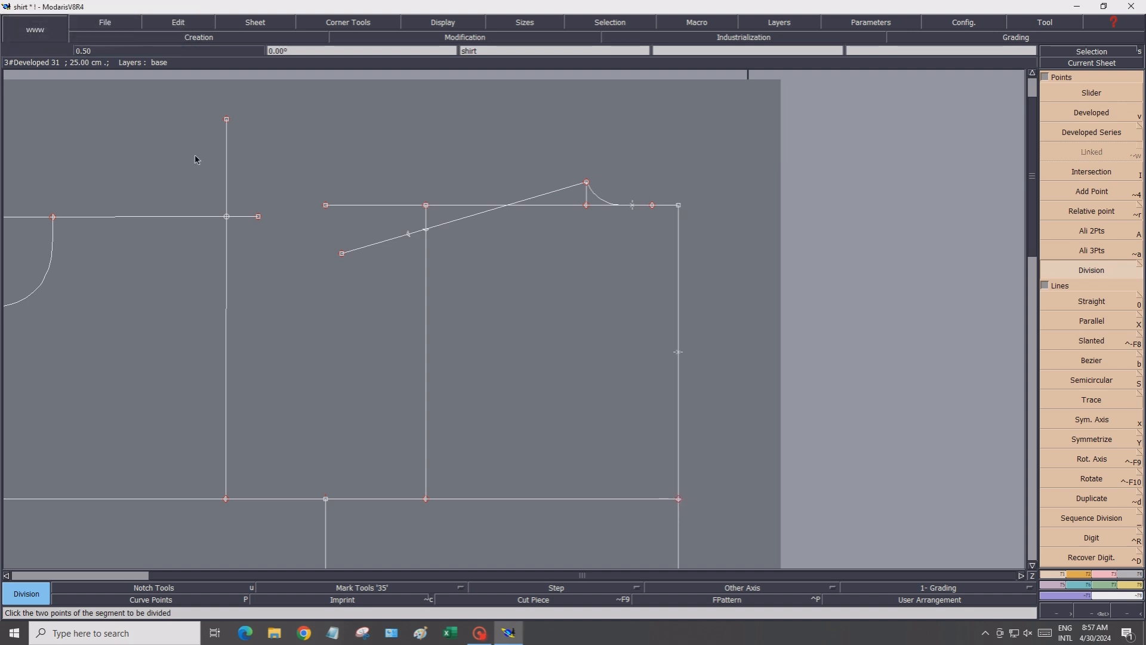
Draw a horizontal straight line about 27 cm long from that midpoint inward across the inner vertical line
left_click(1066, 303)
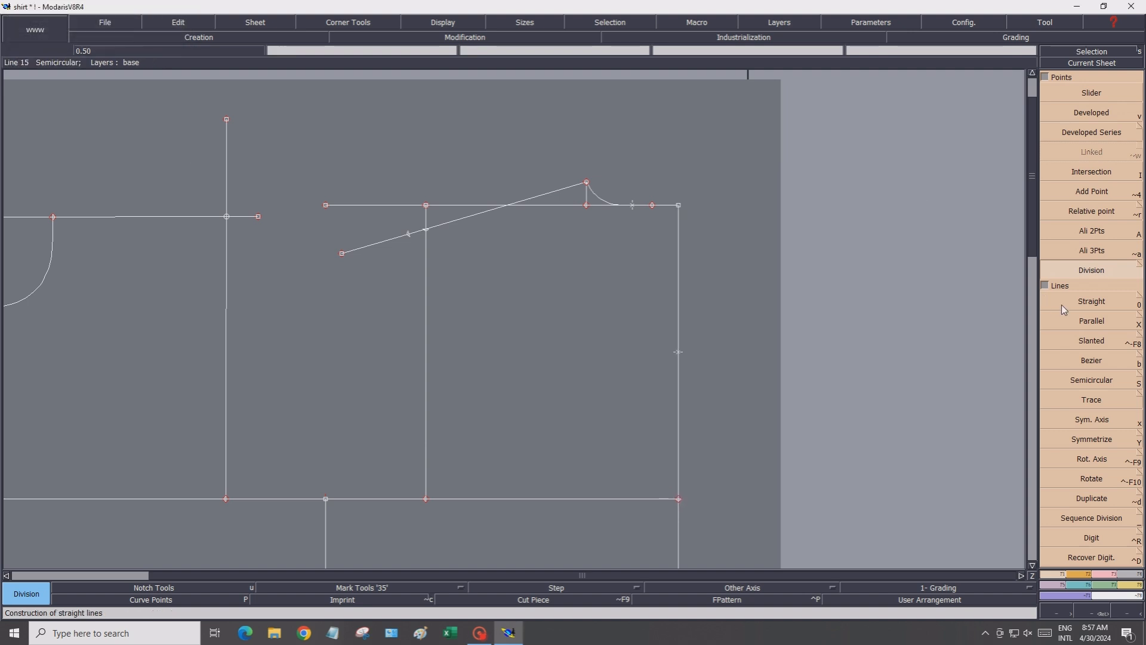
left_click(679, 353)
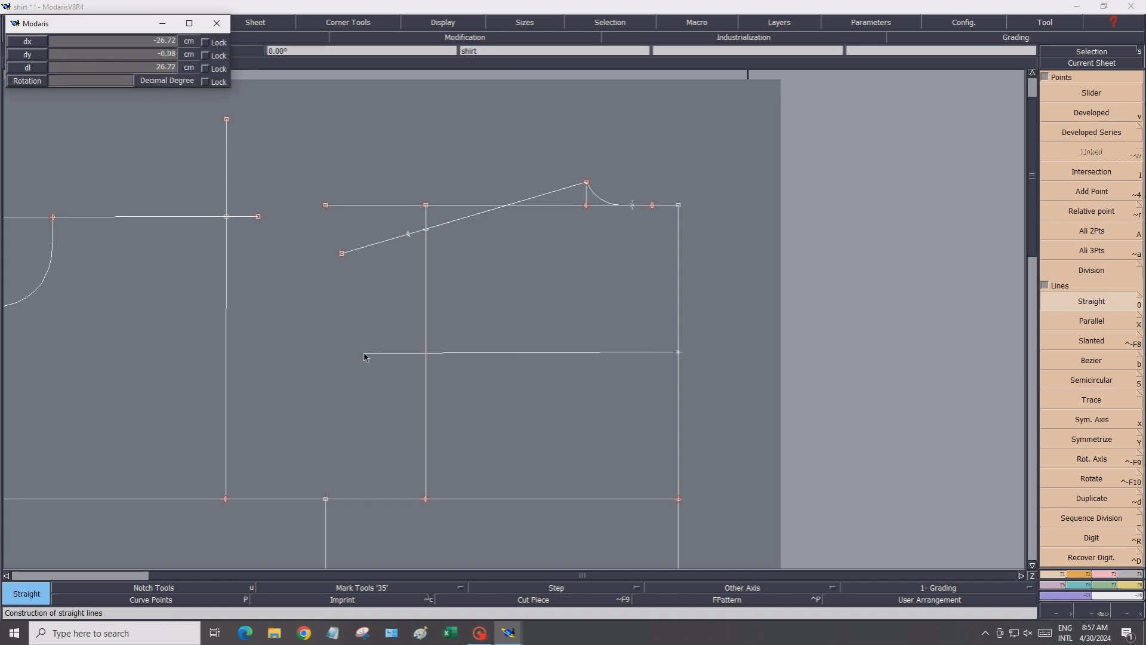
left_click(362, 352)
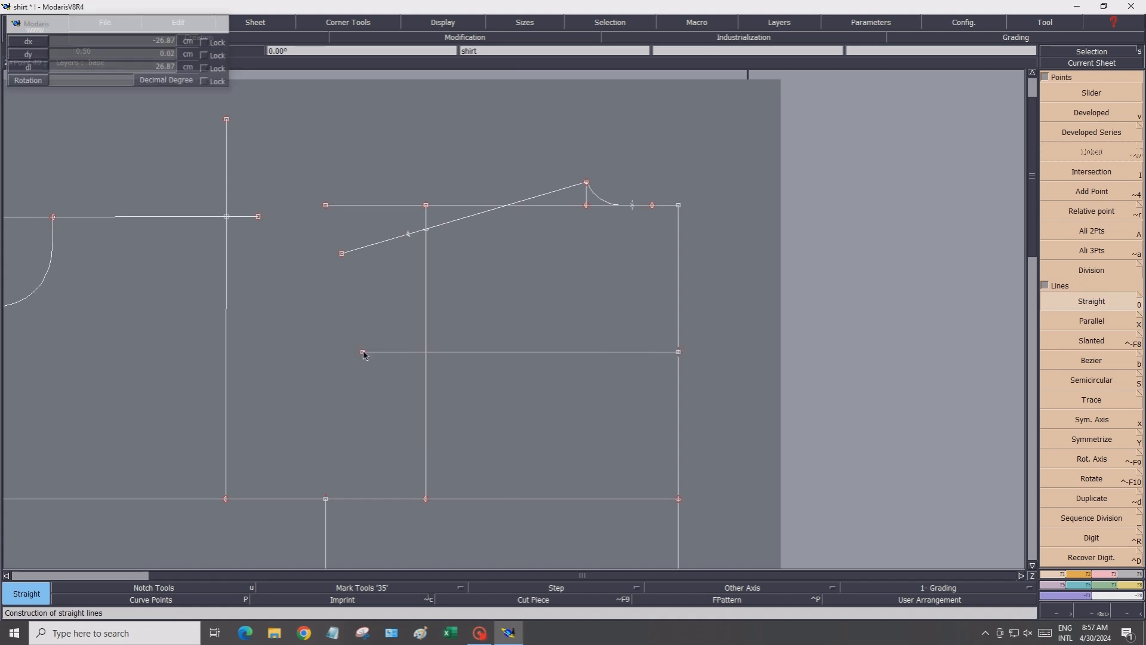
Create an intersection point where the new line crosses the inner vertical line, and place a developed point 1 cm inward from it
left_click(1092, 172)
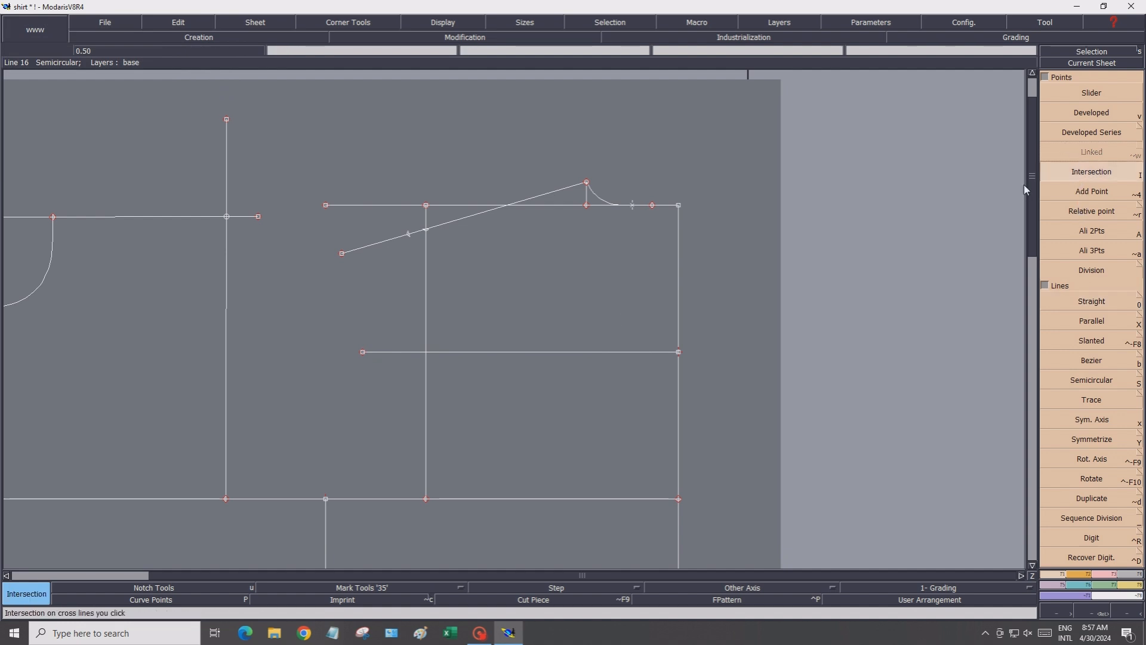
left_click(428, 351)
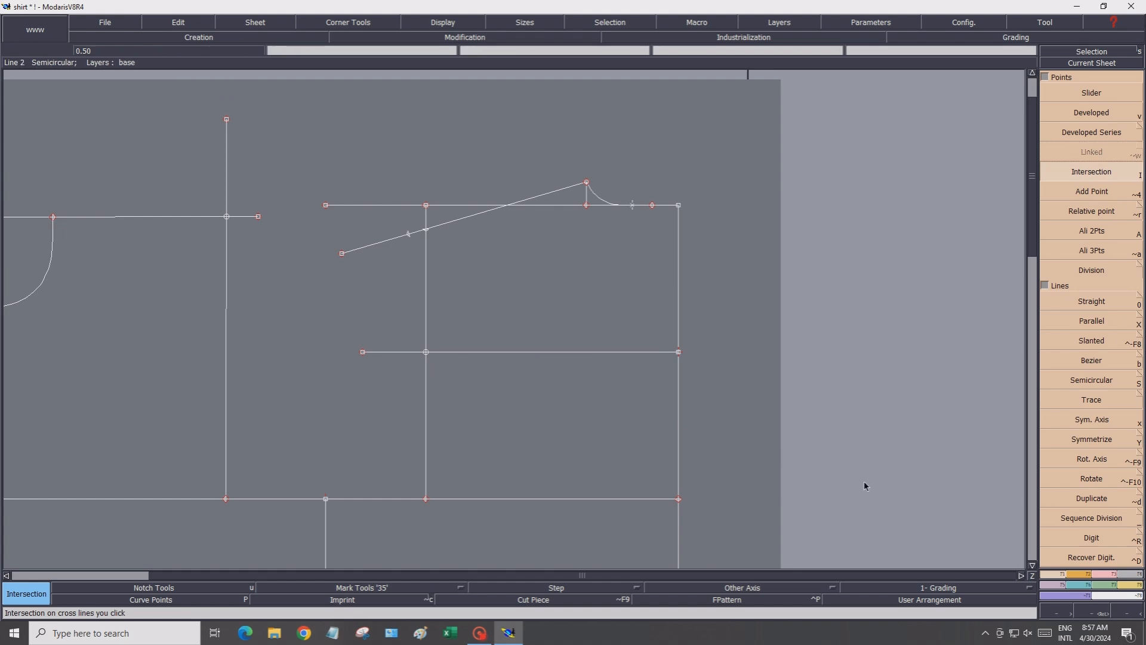
left_click(1092, 114)
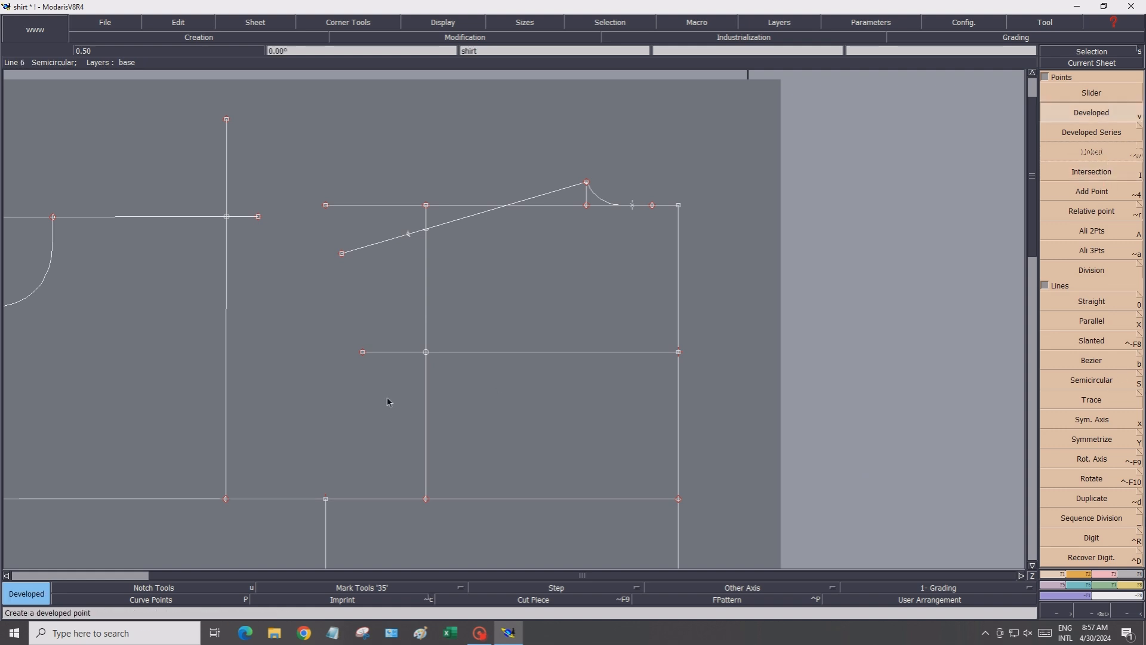
left_click(422, 355)
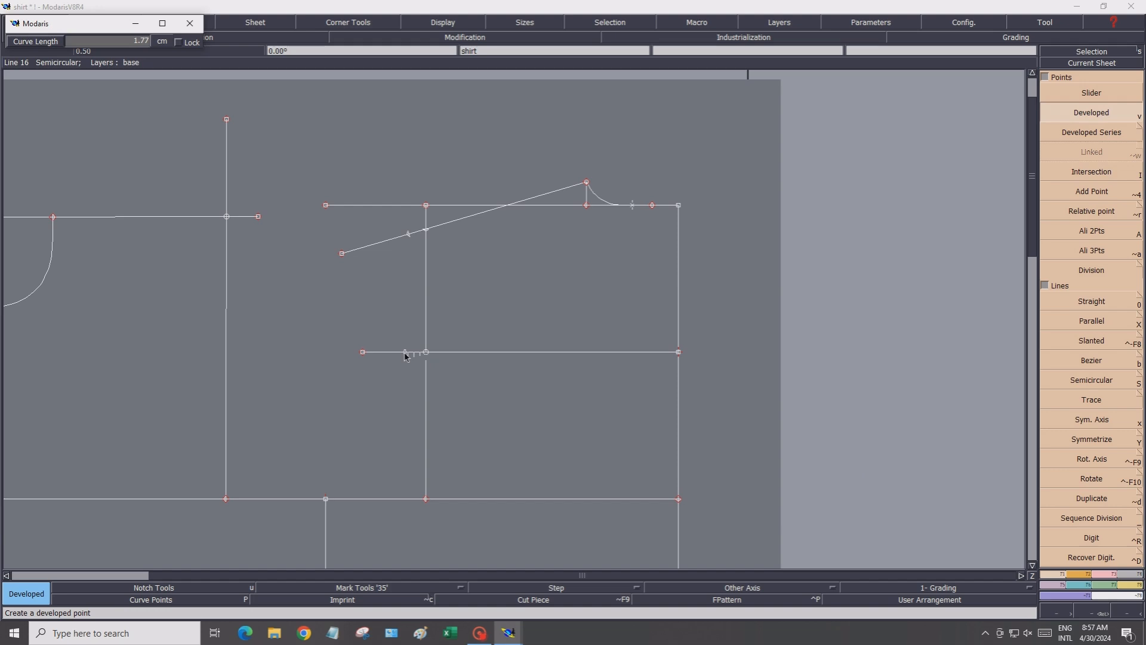
left_click(124, 40)
type("1.00")
key("Return")
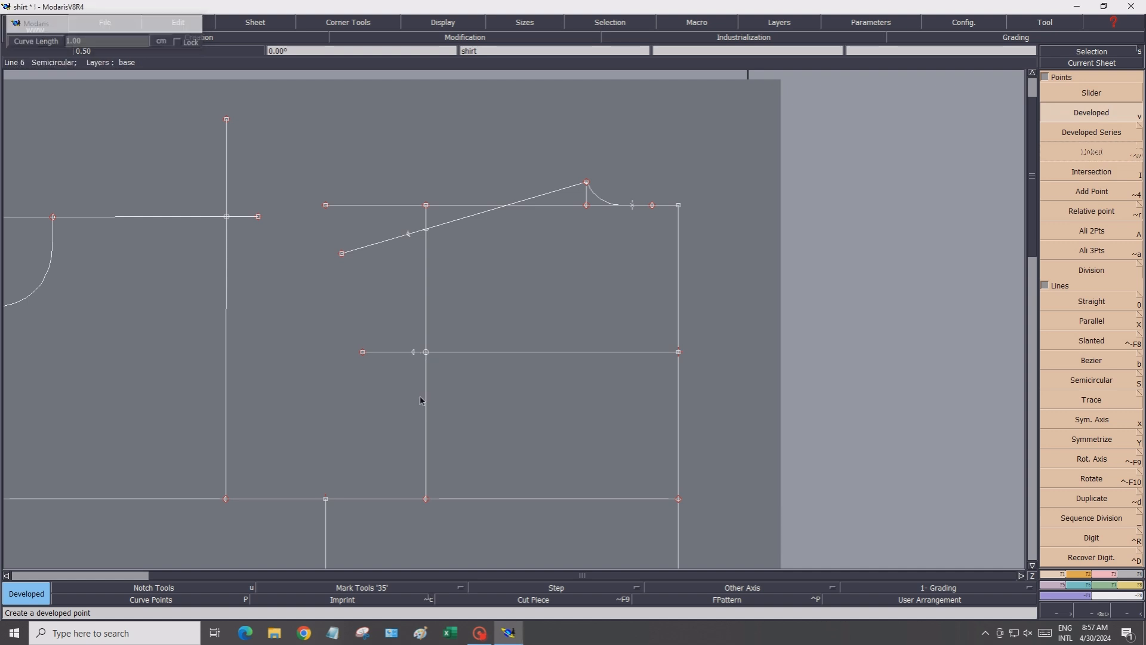
Mark the midpoint between that intersection and the bottom end of the inner vertical line using Division
left_click(1119, 271)
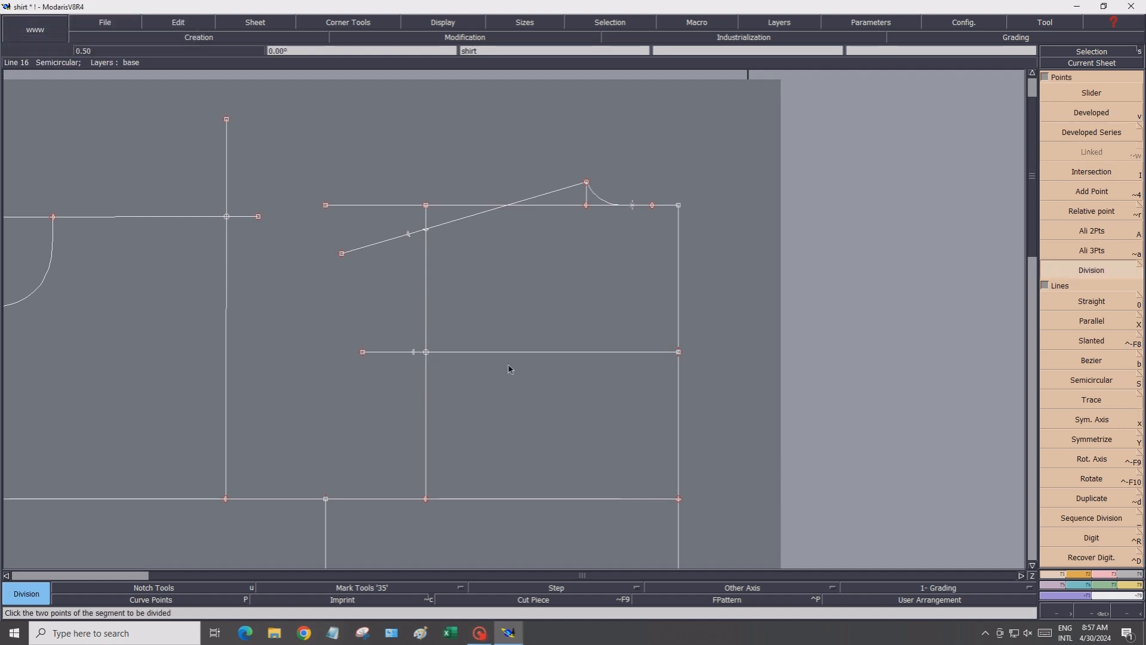
left_click(426, 353)
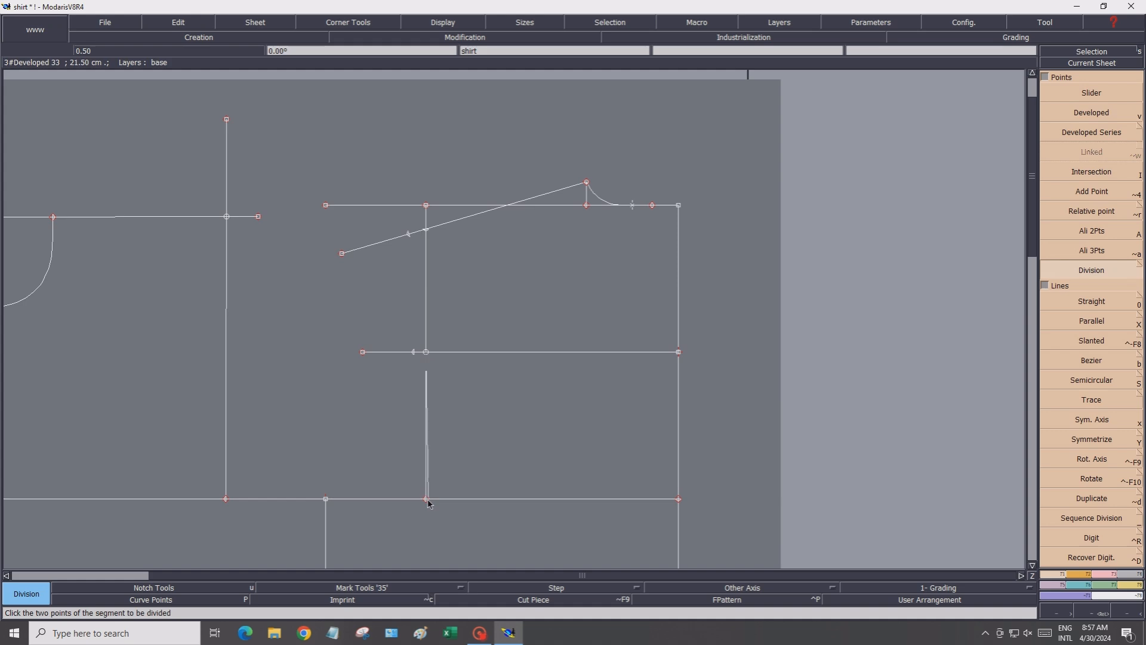
left_click(426, 499)
key("Return")
Draw a short horizontal straight line about 3.6 cm inward from that midpoint
left_click(1066, 302)
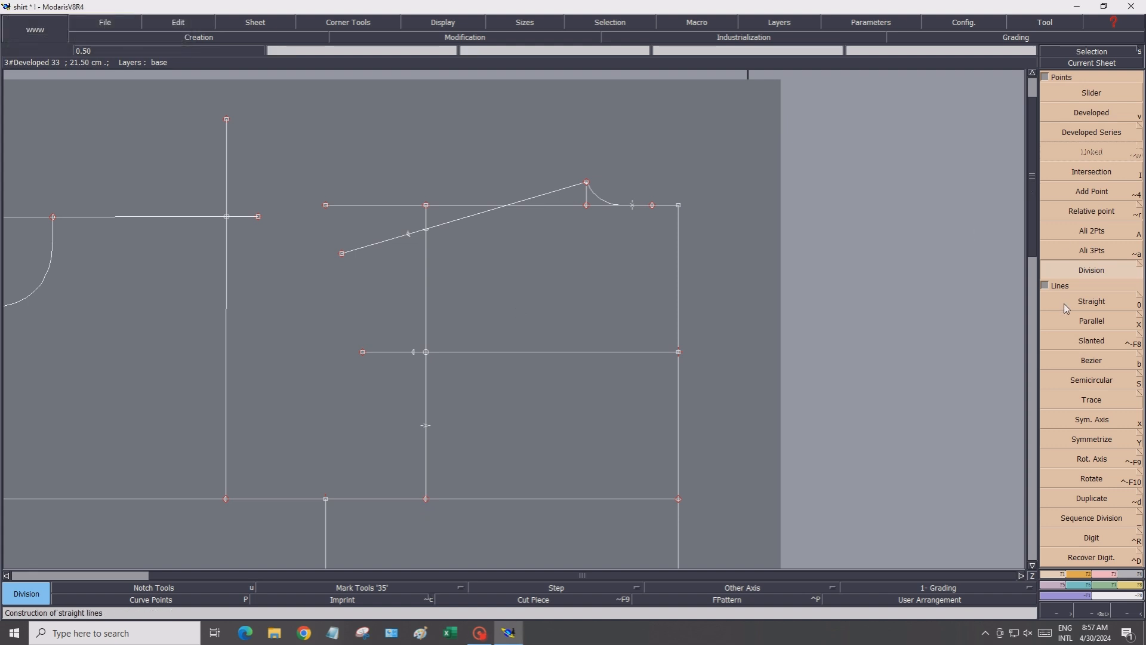
left_click(426, 425)
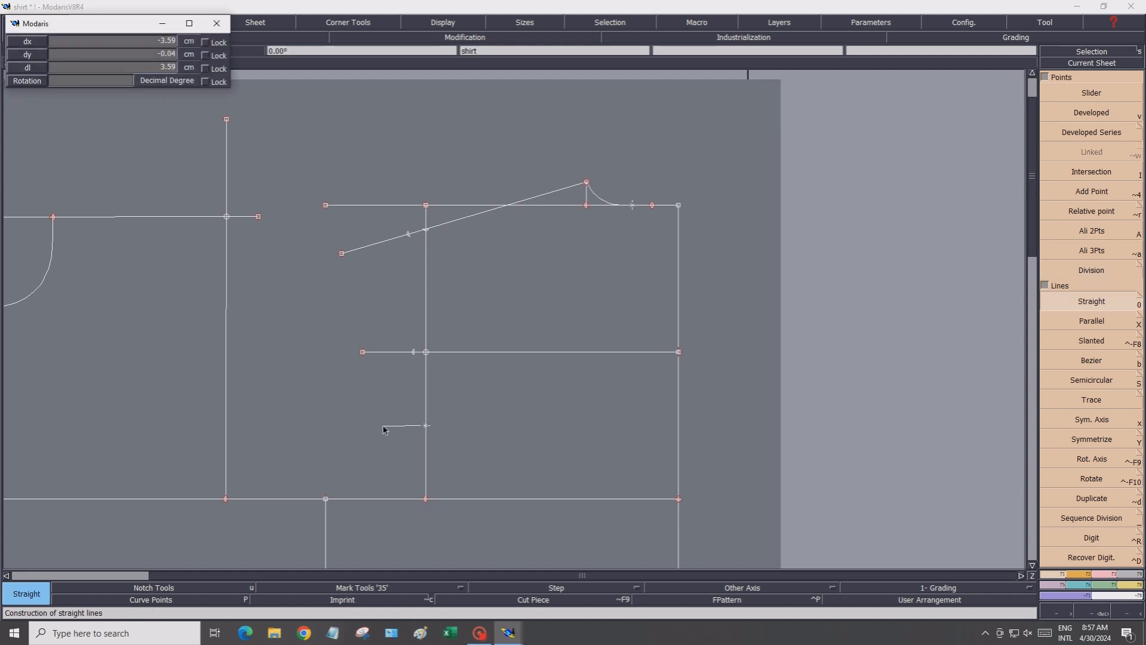
left_click(382, 426)
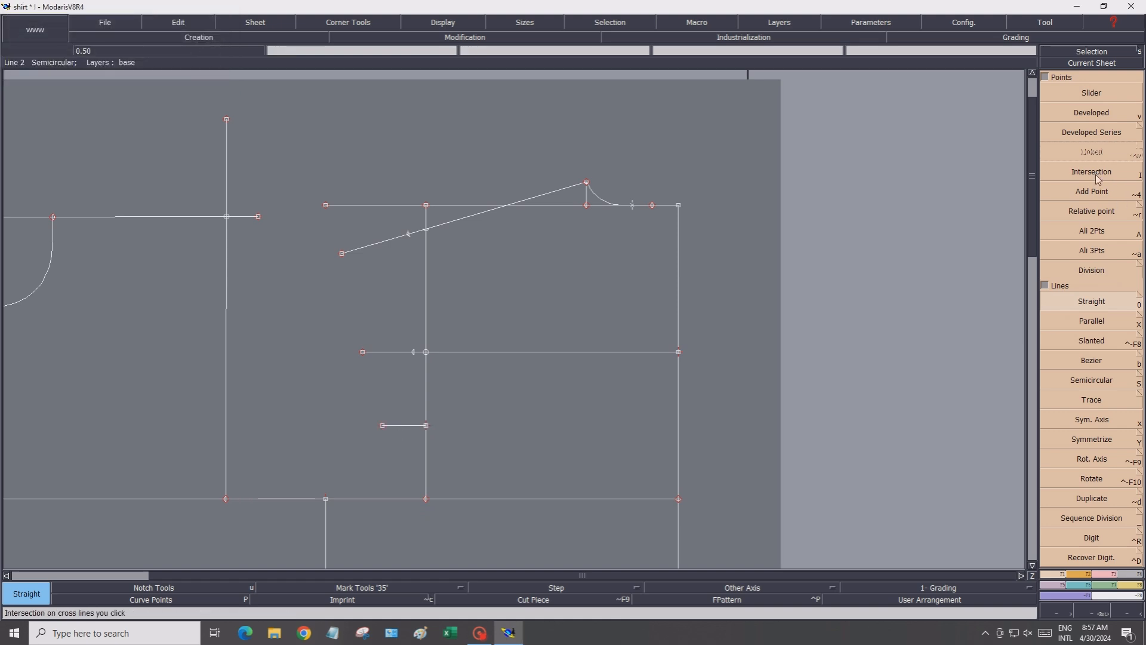
Place a developed point 1.5 cm from the midpoint along the short horizontal line
left_click(1092, 112)
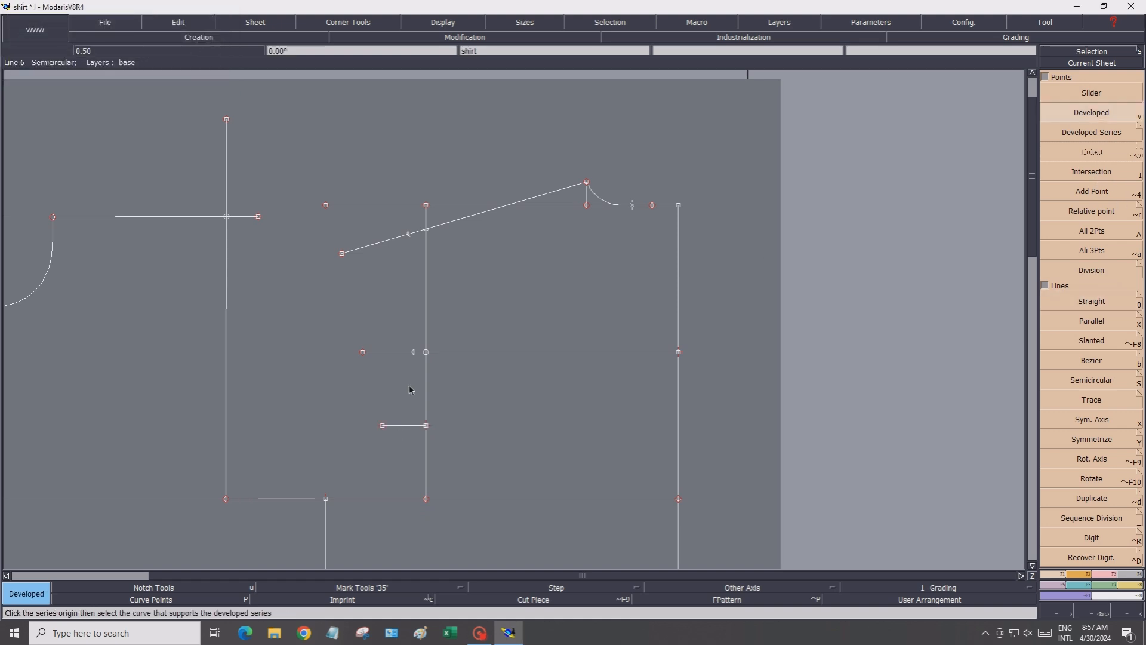
left_click(427, 427)
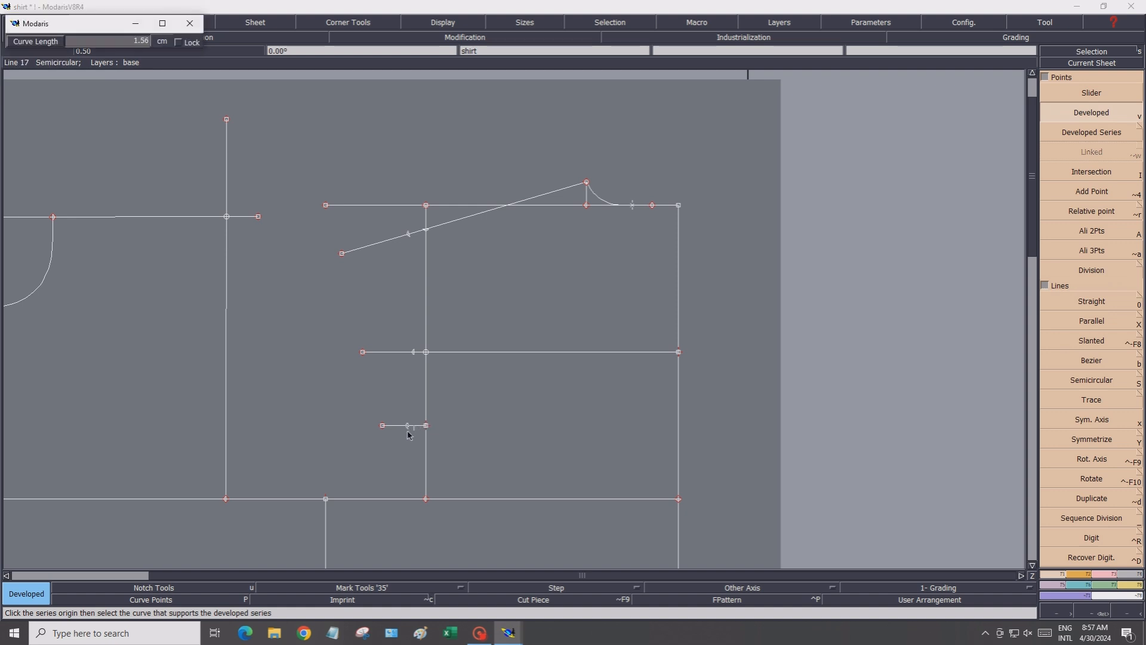
left_click(398, 429)
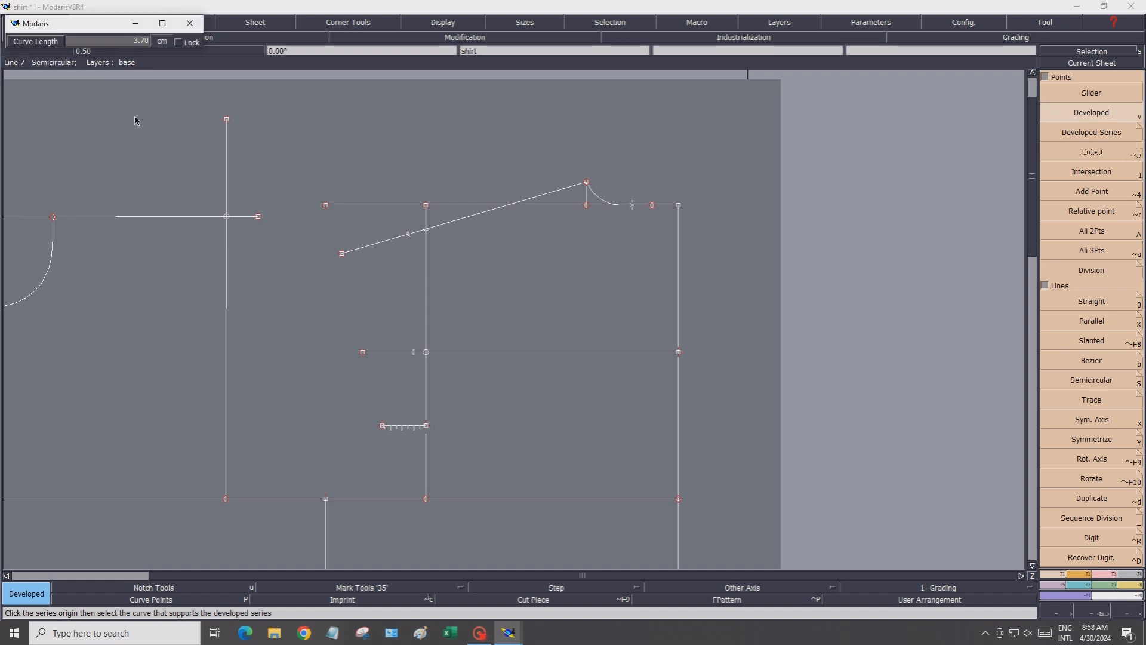
left_click(135, 40)
type("1.50")
key("Return")
left_click(403, 439)
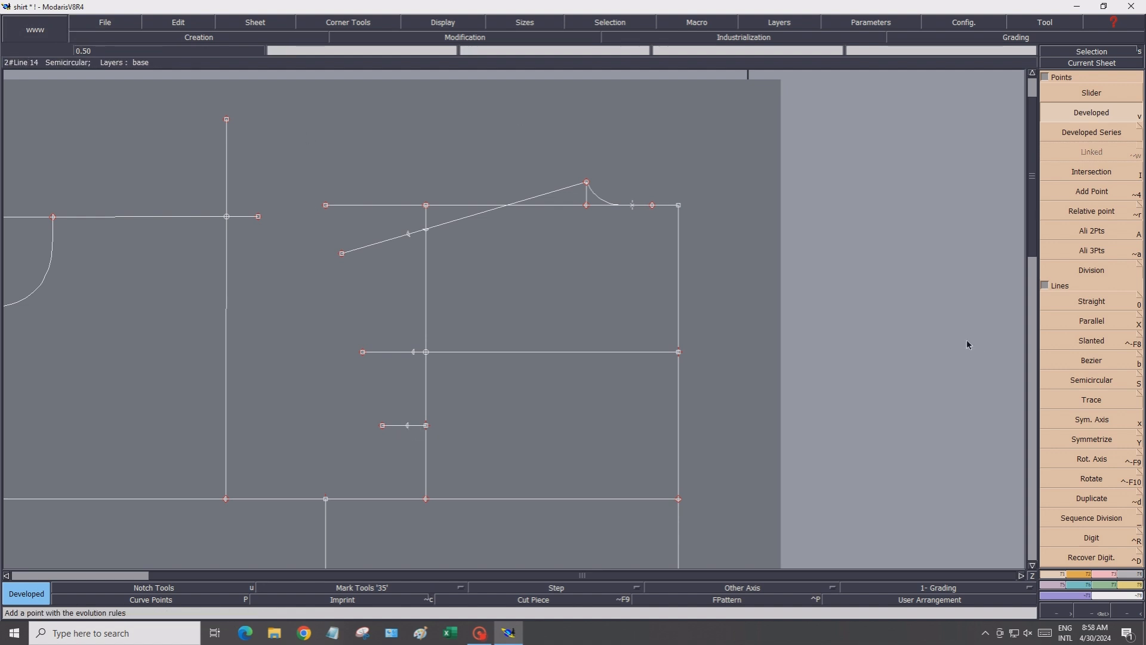
Draw a 45° diagonal straight line up and inward from the bottom end of the inner vertical line
left_click(1083, 302)
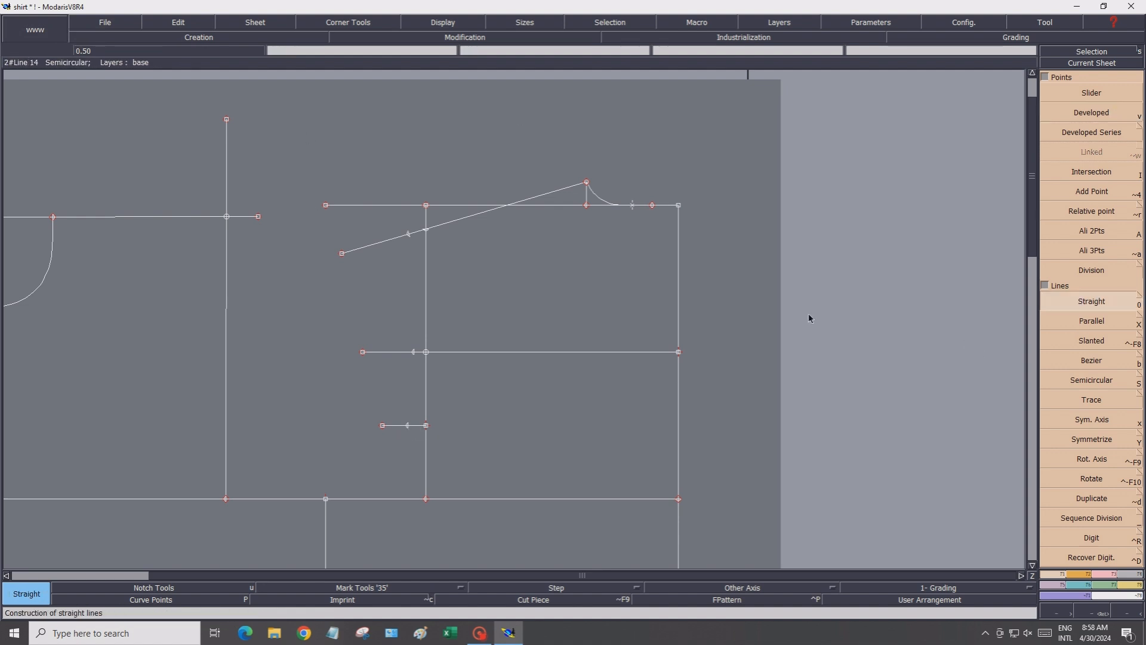
left_click(426, 498)
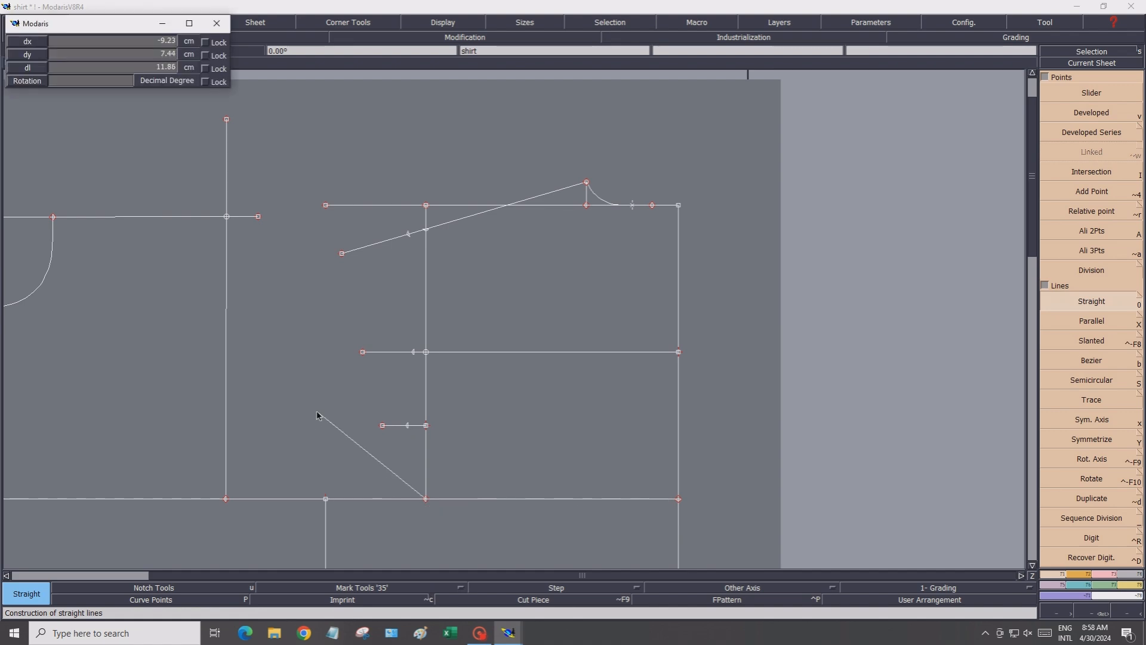
left_click(90, 80)
type("135.00")
left_click(352, 445)
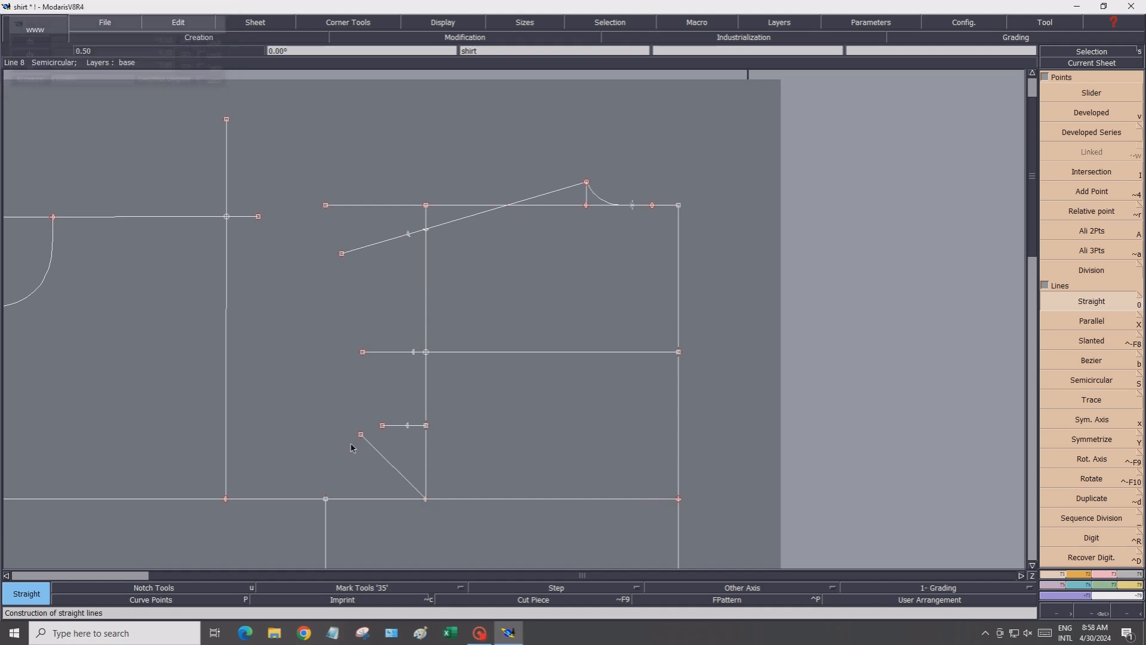
Place a developed point along the diagonal line measured from its bottom end
left_click(1091, 113)
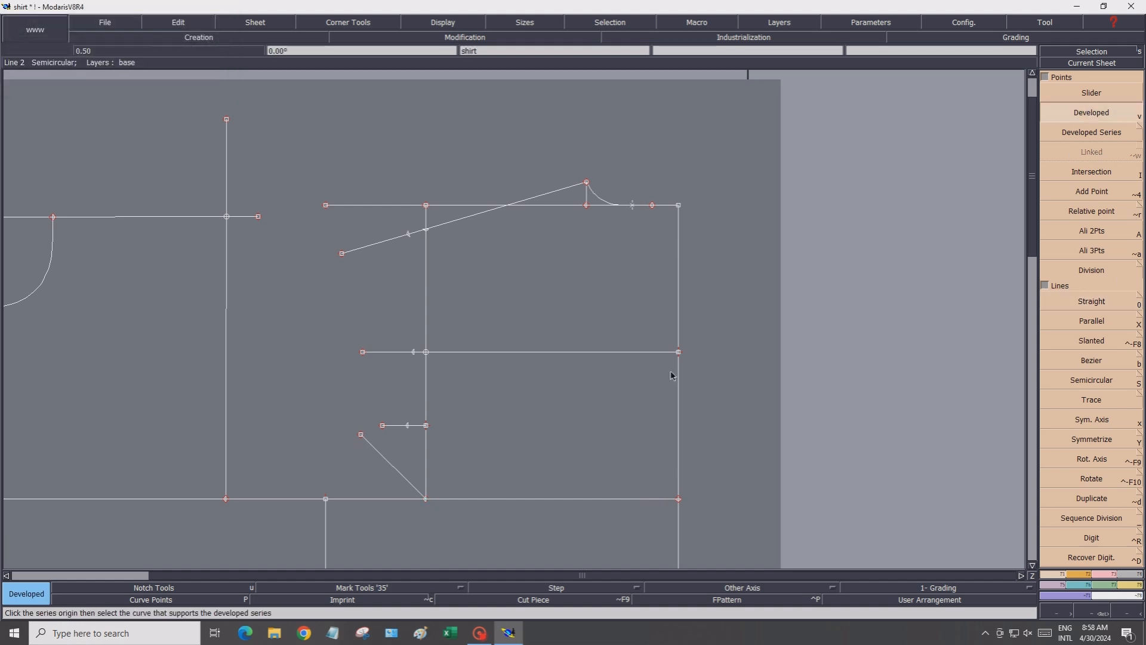
left_click(425, 500)
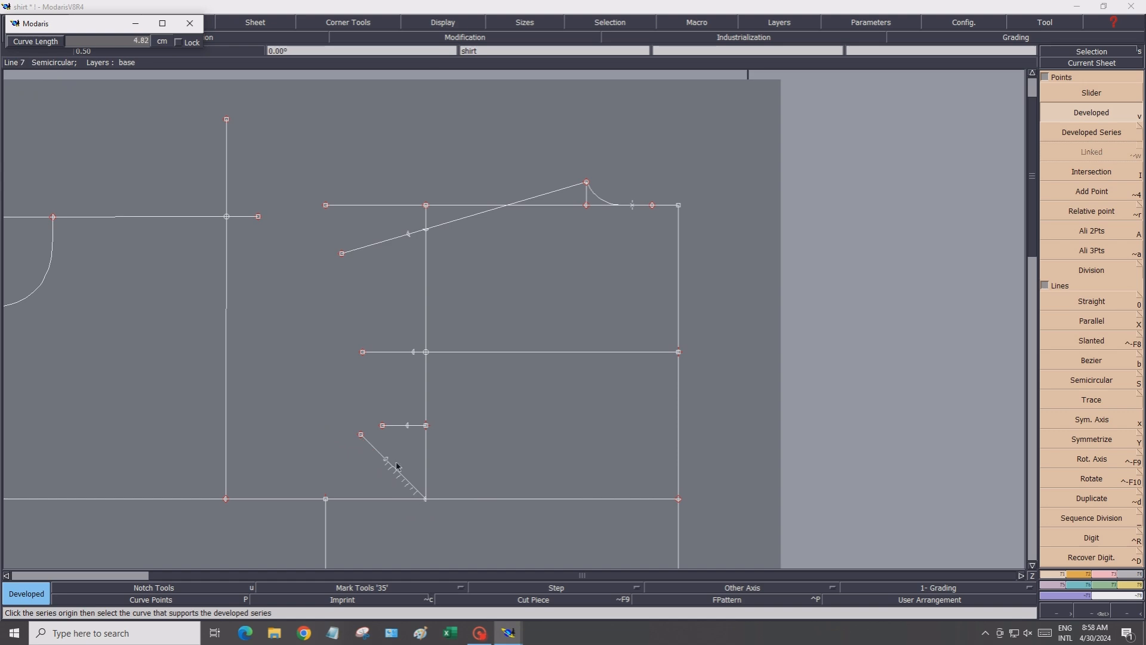
left_click(358, 437)
left_click(102, 40)
key("Return")
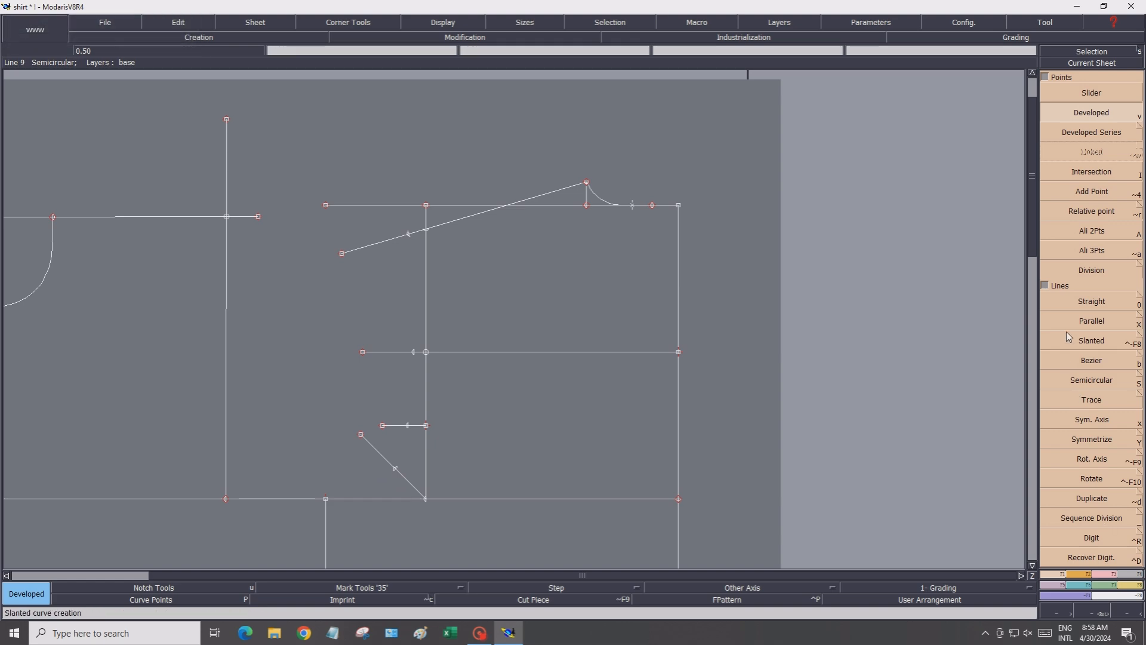
Draw a Bezier curve from the shoulder-line developed point down through the 1.5 cm point and the diagonal's point to the bottom line
left_click(1083, 361)
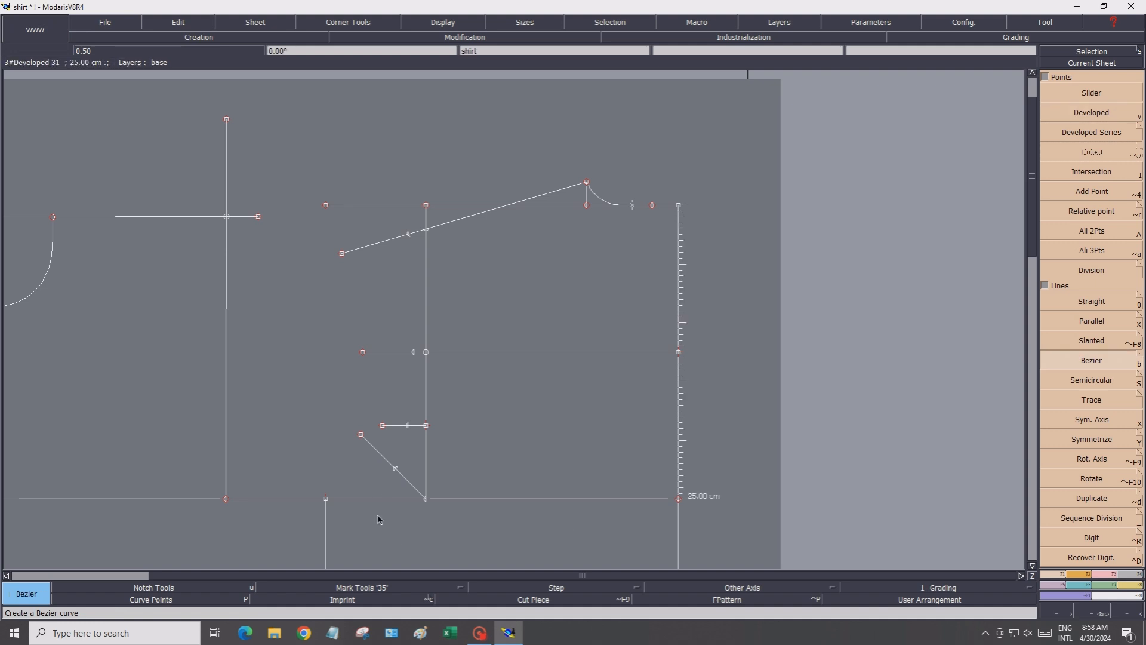
left_click(410, 237)
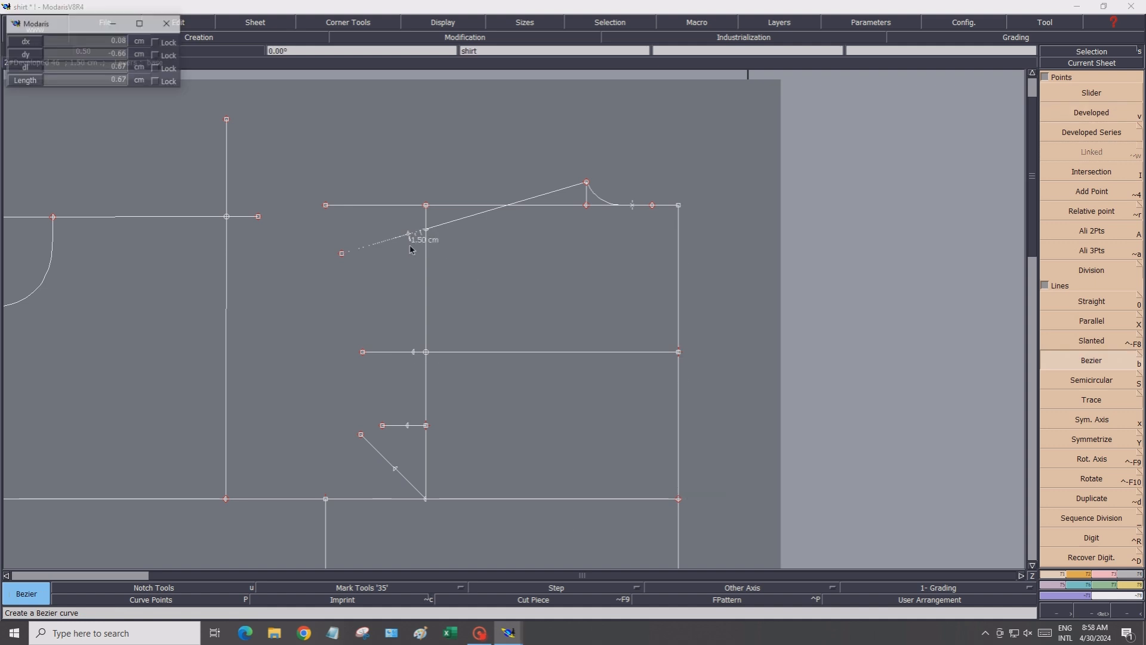
left_click(414, 283)
left_click(414, 313)
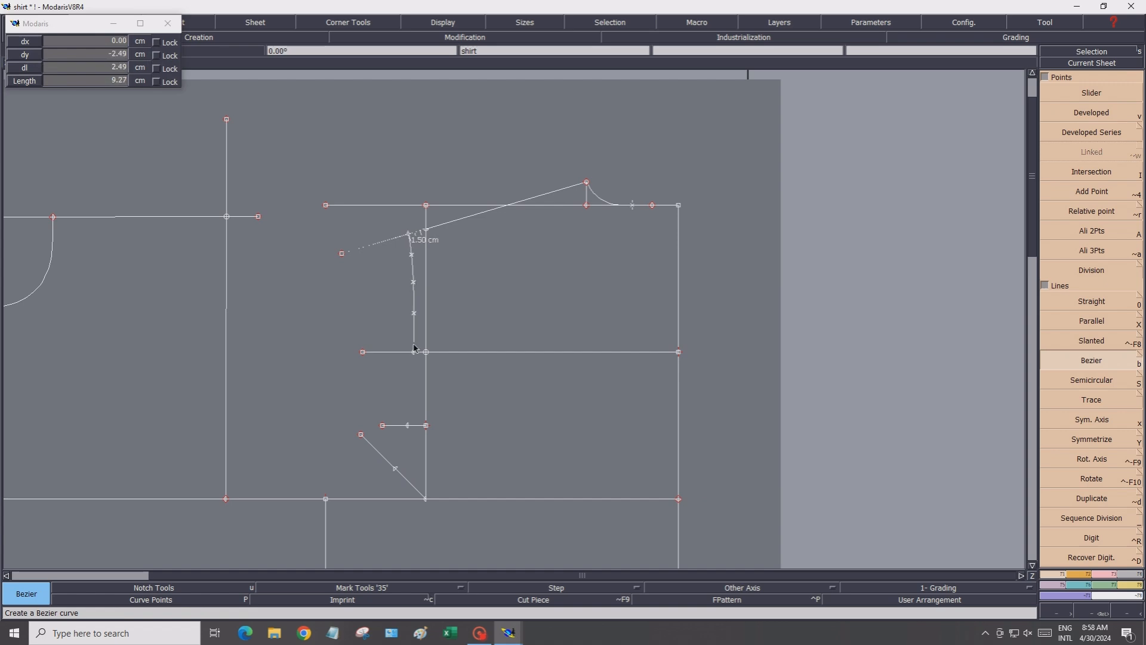
left_click(413, 353)
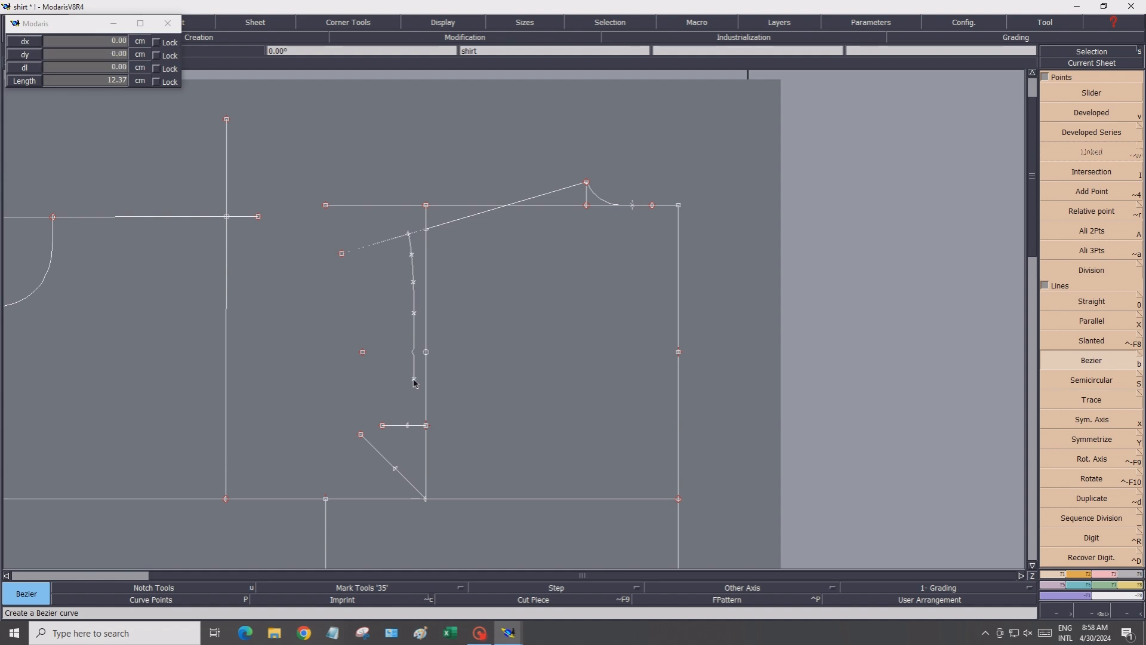
left_click(413, 398)
left_click(406, 445)
left_click(404, 457)
left_click(396, 470)
left_click(385, 487)
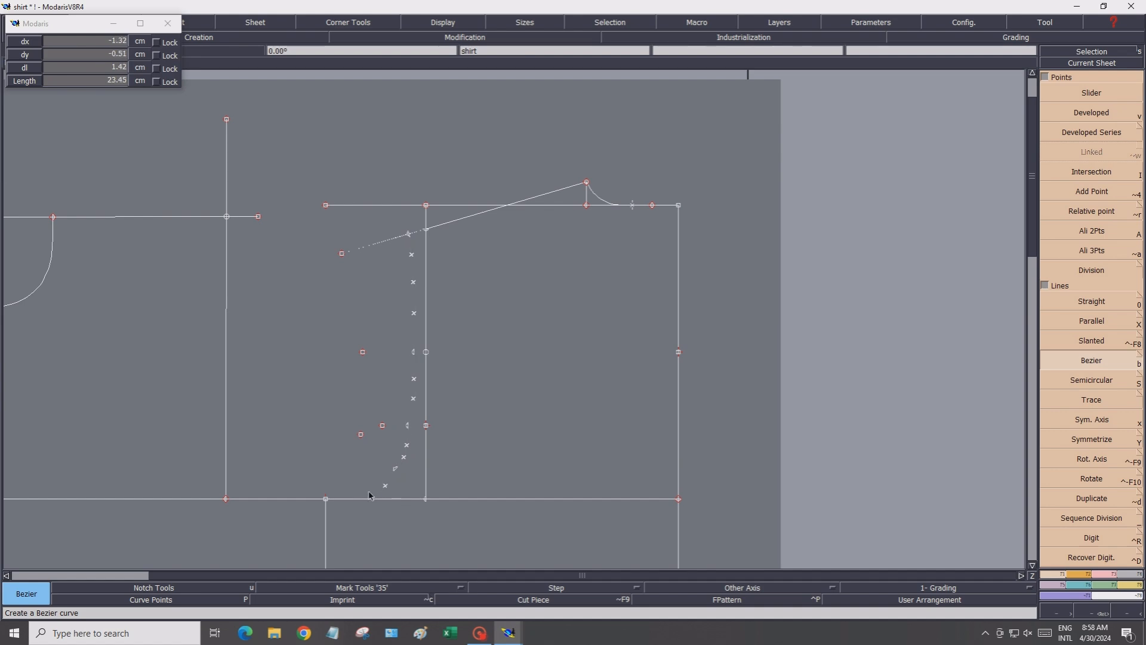
left_click(369, 492)
left_click(353, 494)
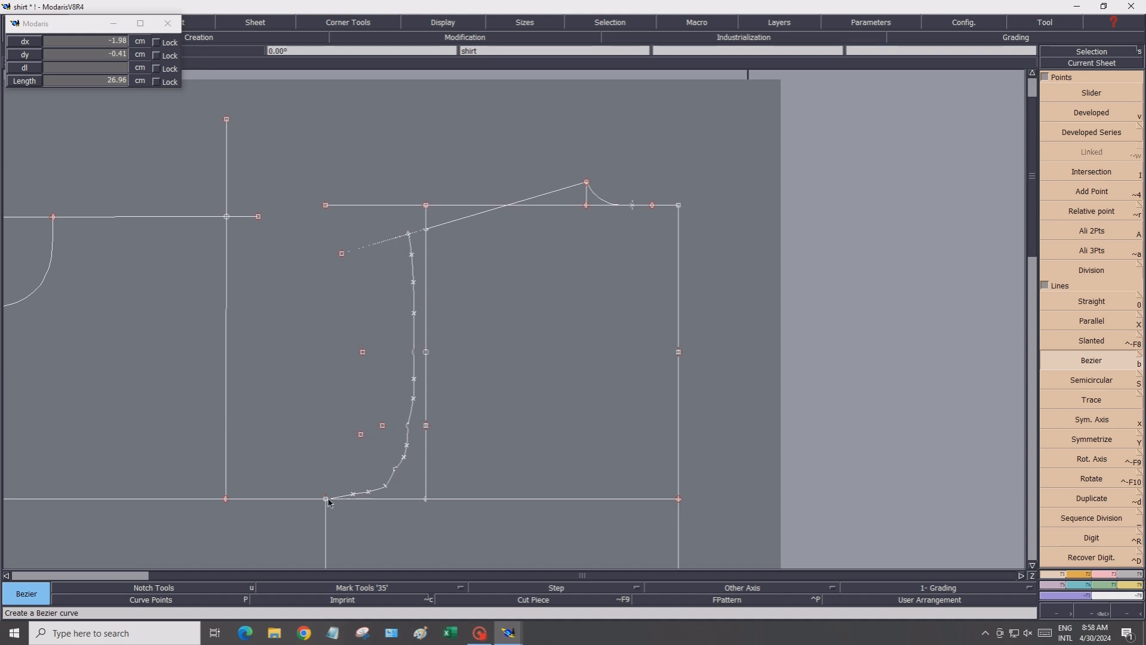
left_click(327, 500)
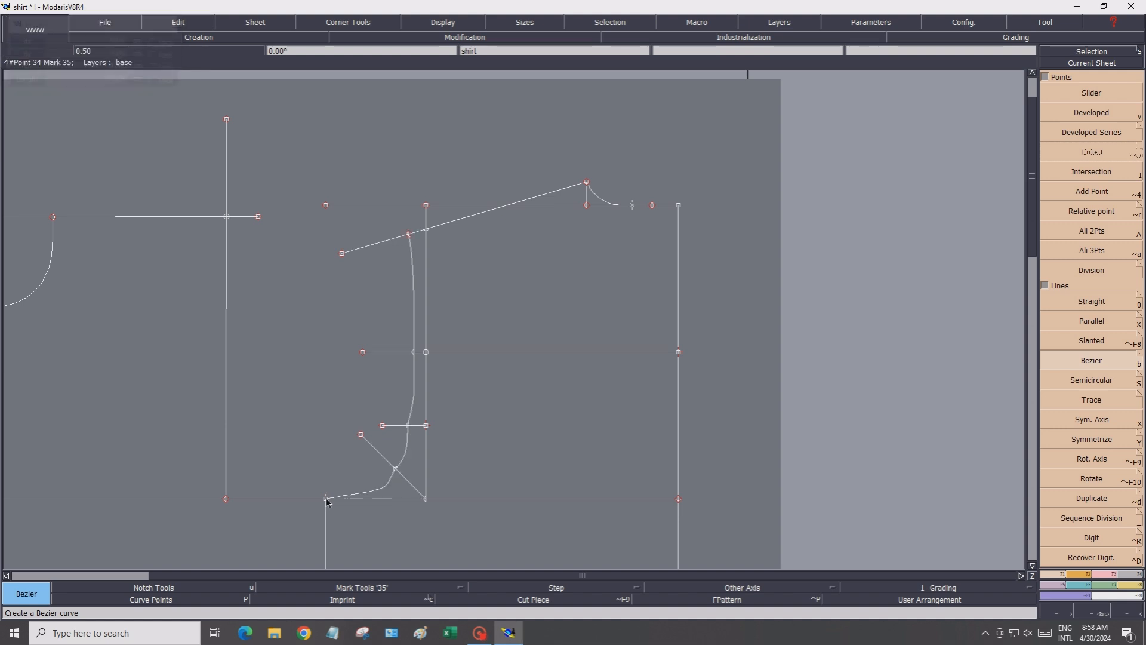
Show the curve points and reshape the curve's points near the chest line and the diagonal to smooth it
left_click(151, 600)
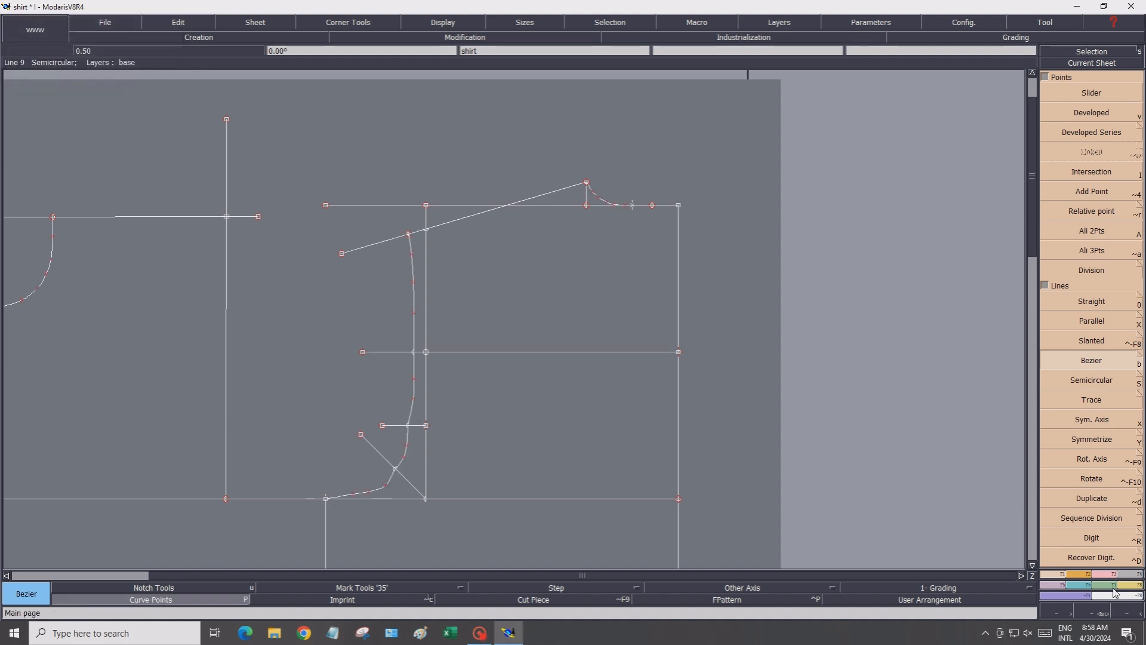
left_click(1071, 295)
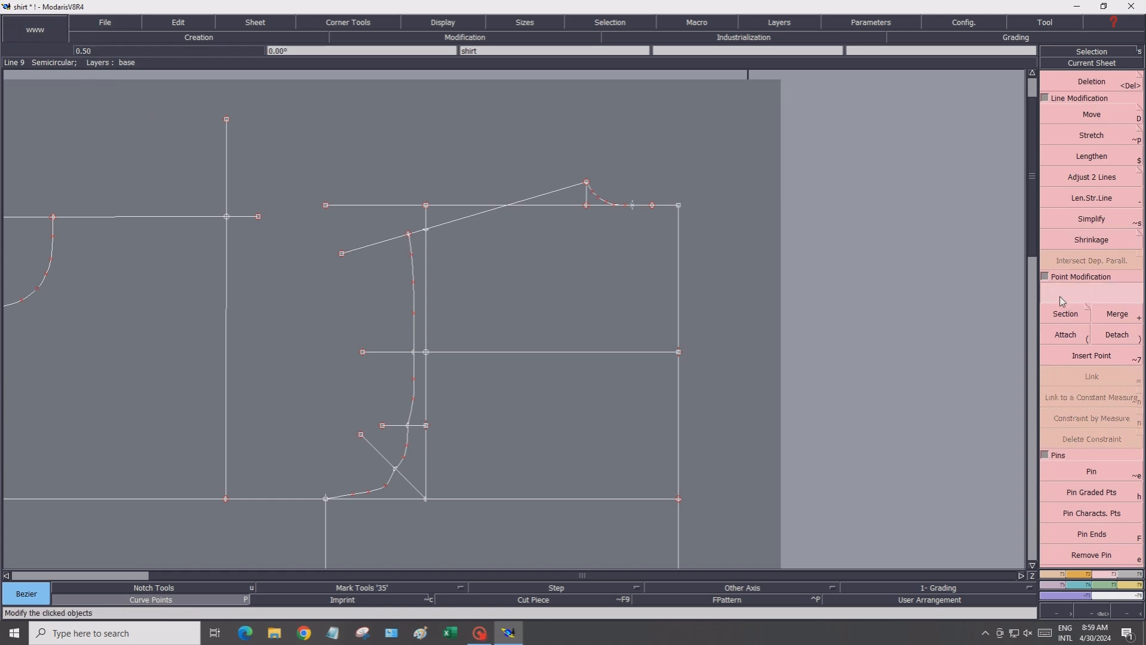
left_click(409, 428)
left_click(411, 428)
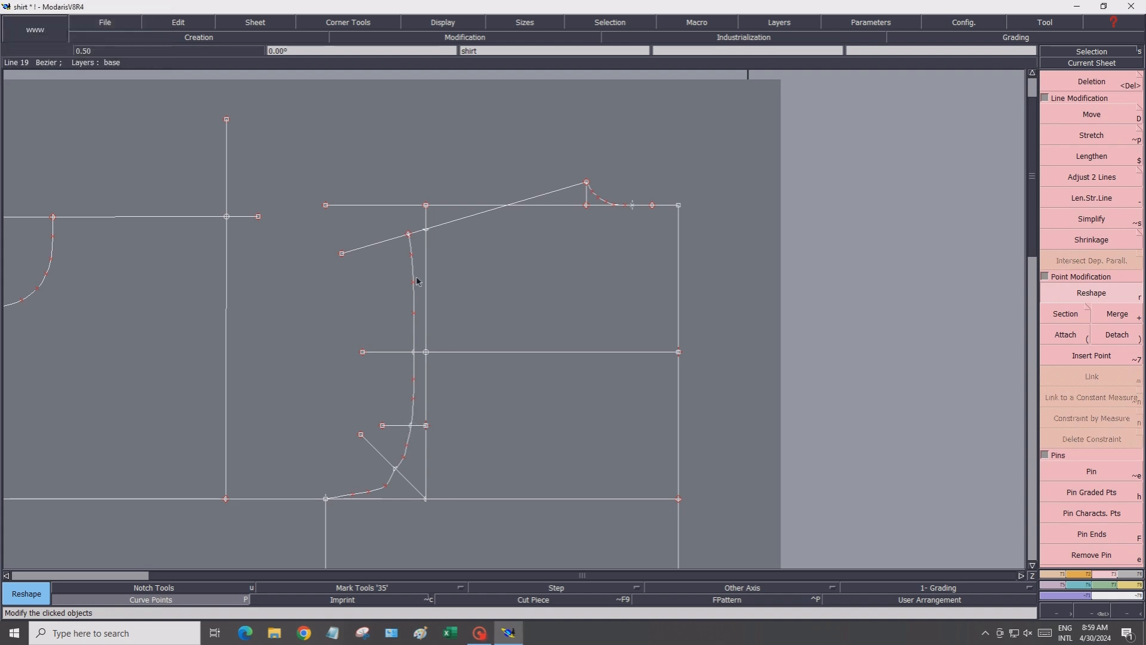
left_click(415, 314)
left_click(414, 327)
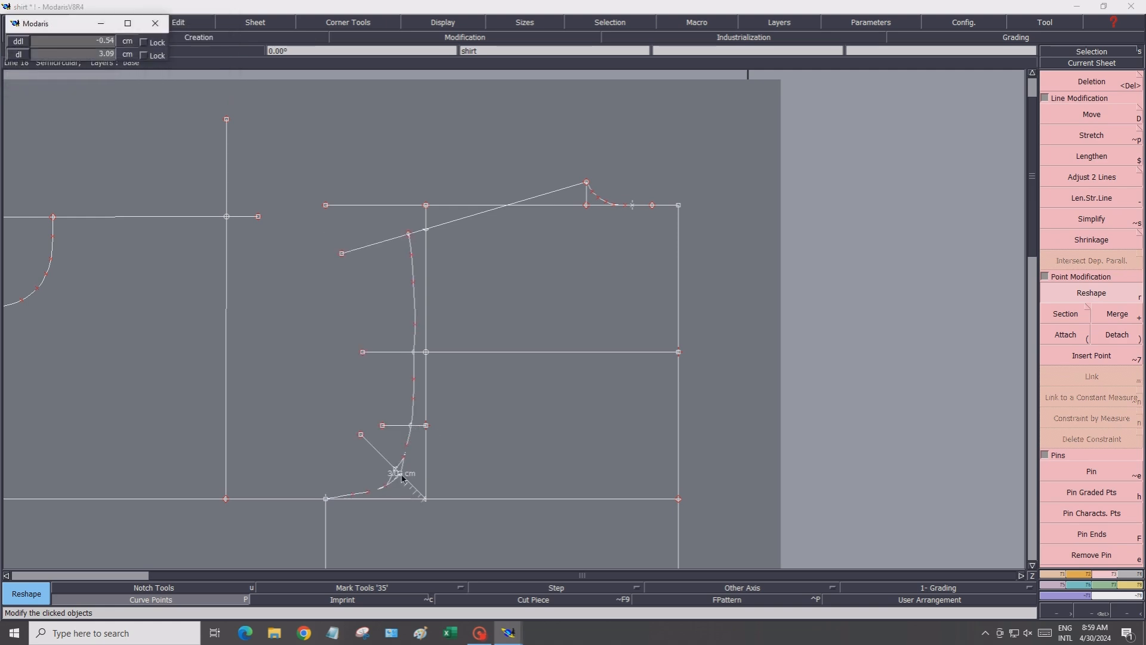
left_click(407, 445)
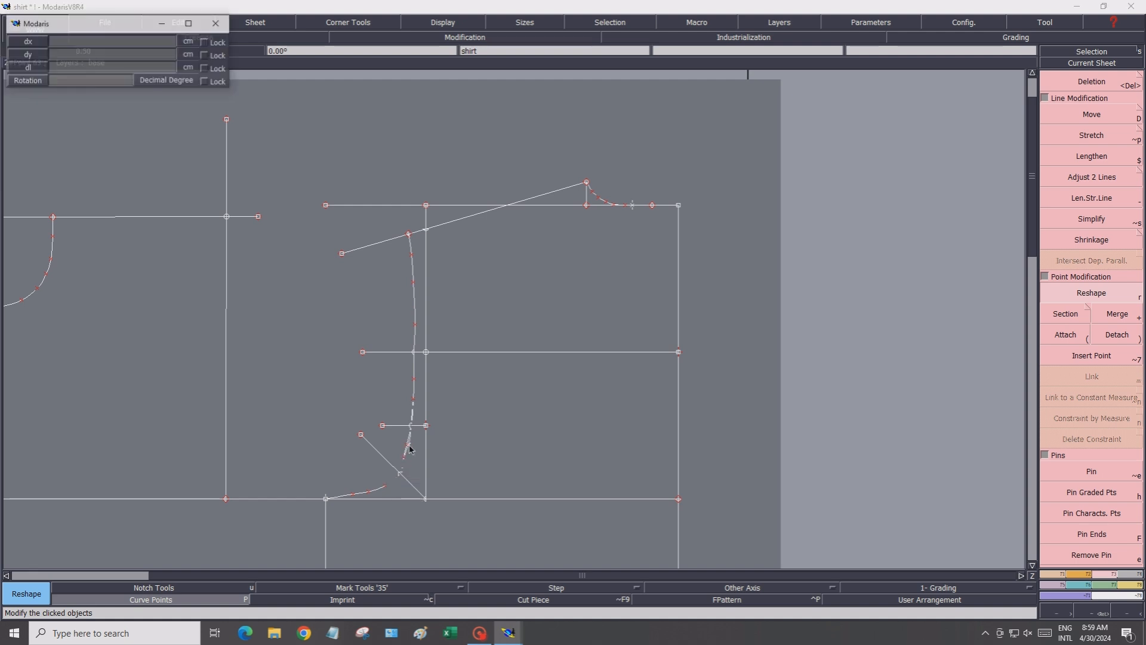
left_click(409, 446)
left_click(407, 457)
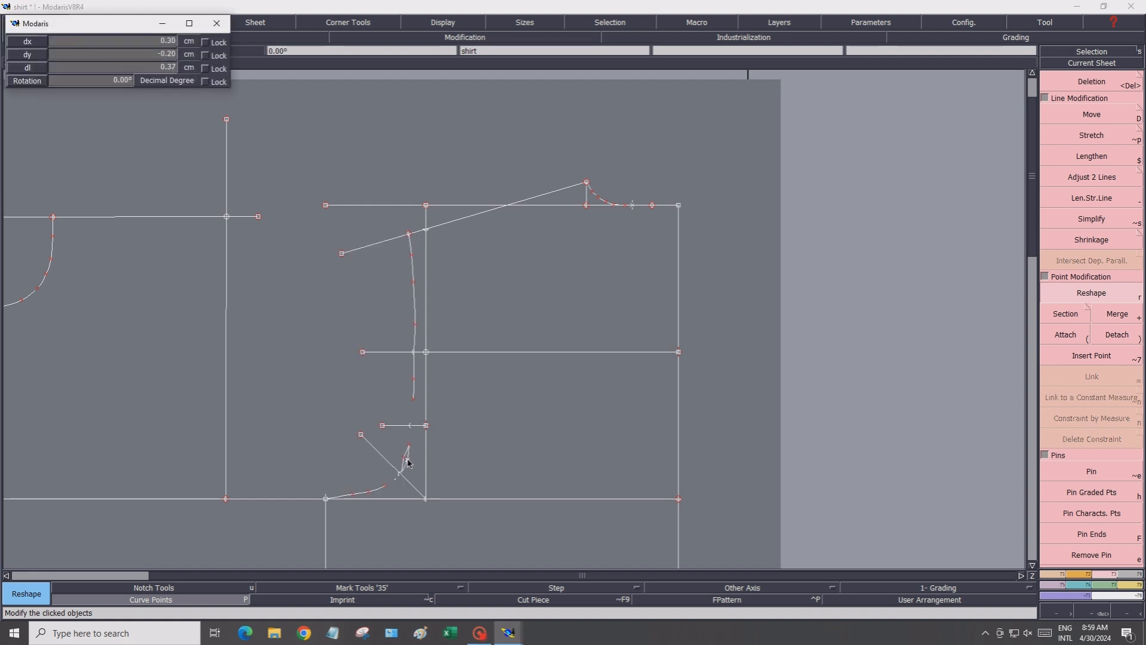
left_click(400, 475)
Reshape the curve's points near its bottom end and along its midsection to smooth the armhole shape
left_click(353, 496)
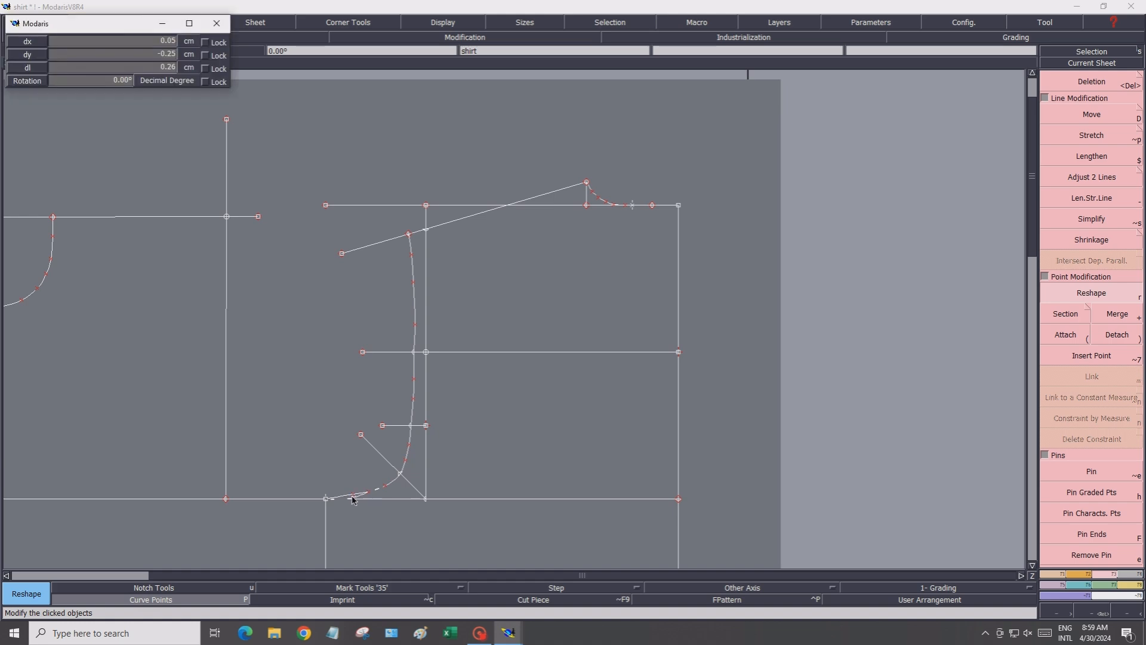
left_click(366, 498)
left_click(368, 496)
left_click(371, 498)
left_click(387, 487)
left_click(387, 484)
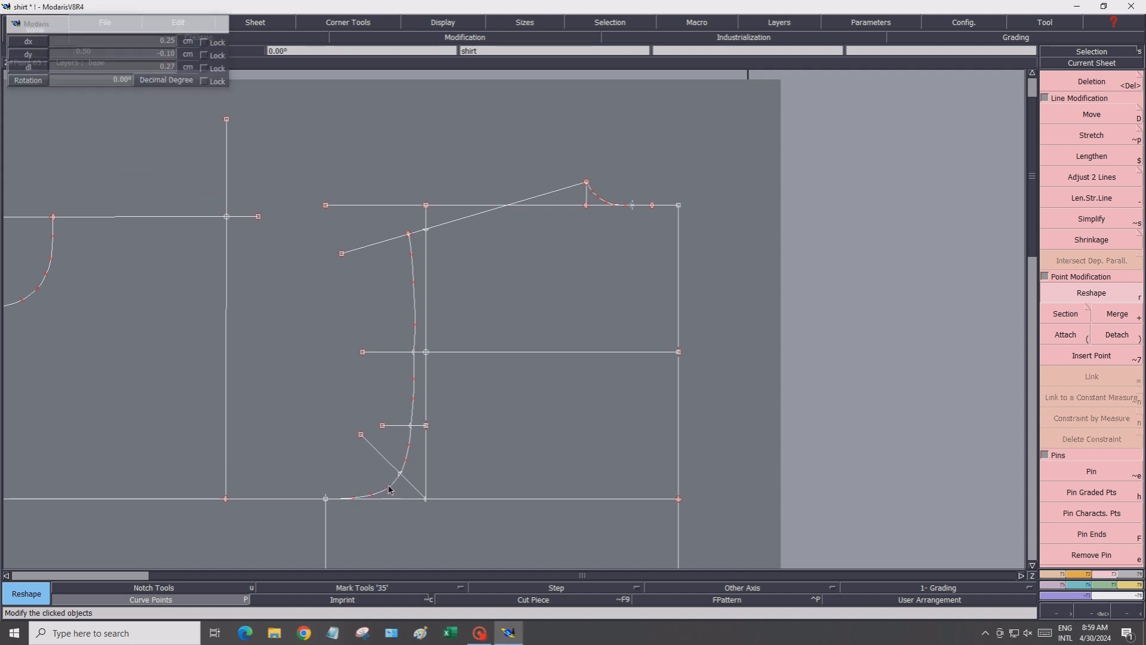
left_click(421, 356)
left_click(418, 356)
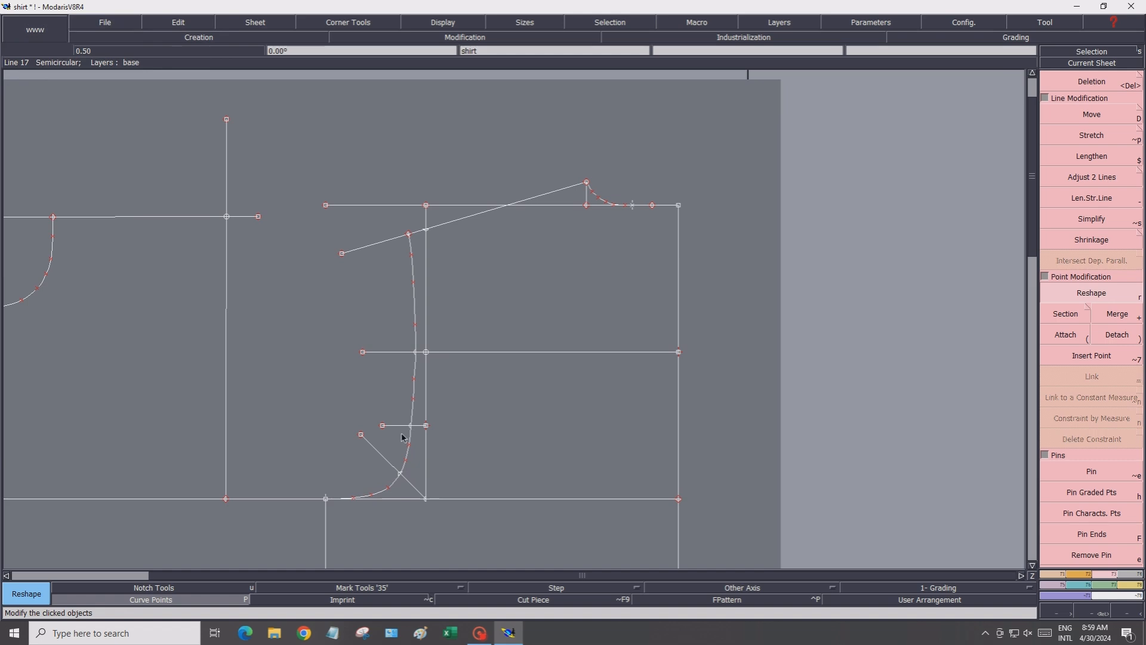
left_click(415, 378)
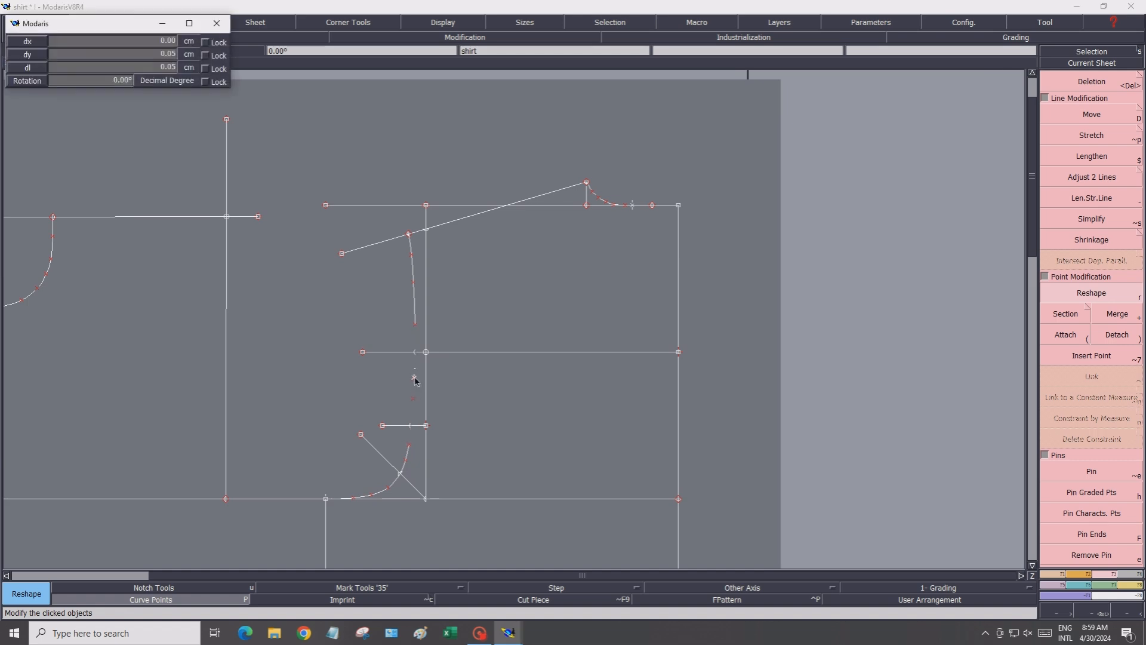
left_click(417, 382)
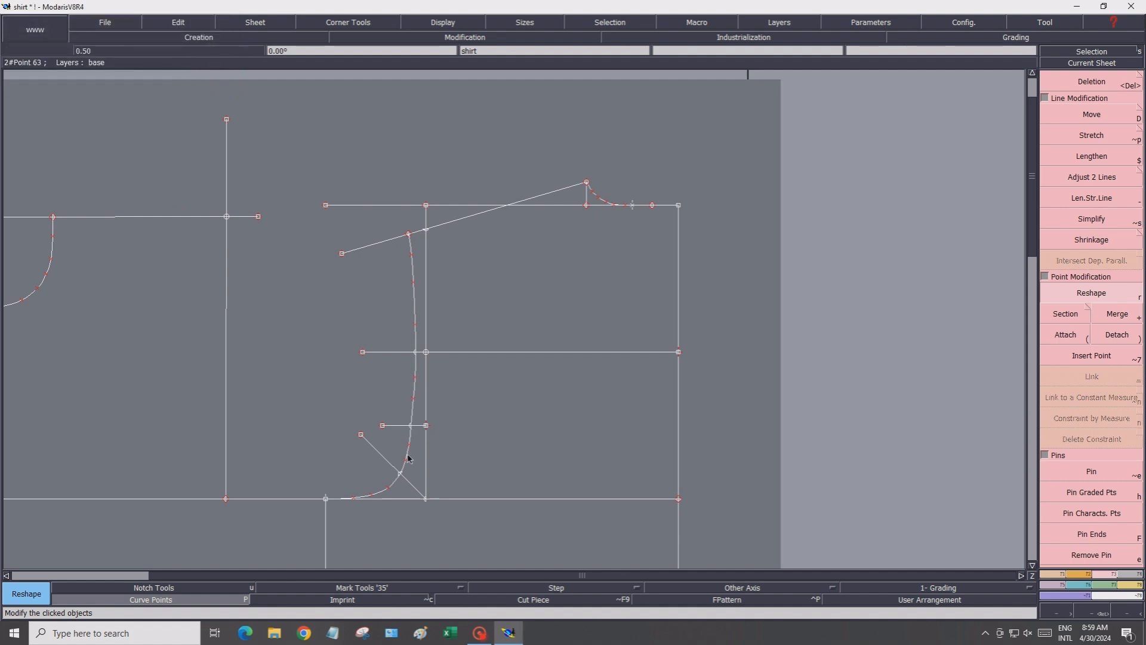
left_click(442, 22)
left_click(461, 478)
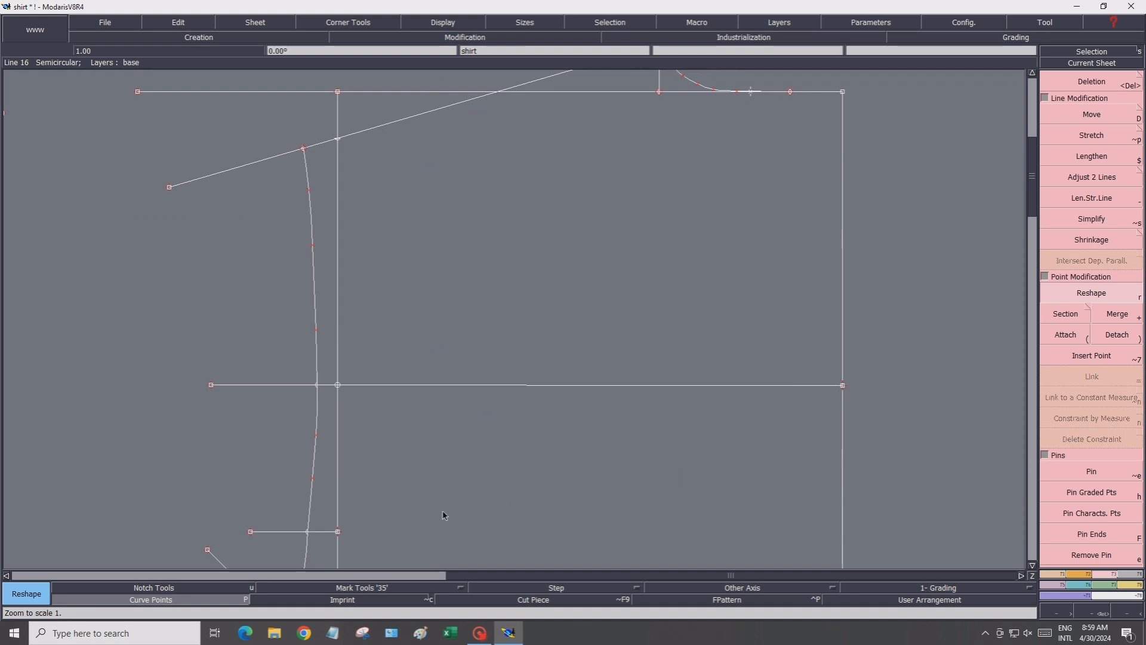
Reshape the armhole curve's points between the chest line and the lower short guide line
left_click(312, 478)
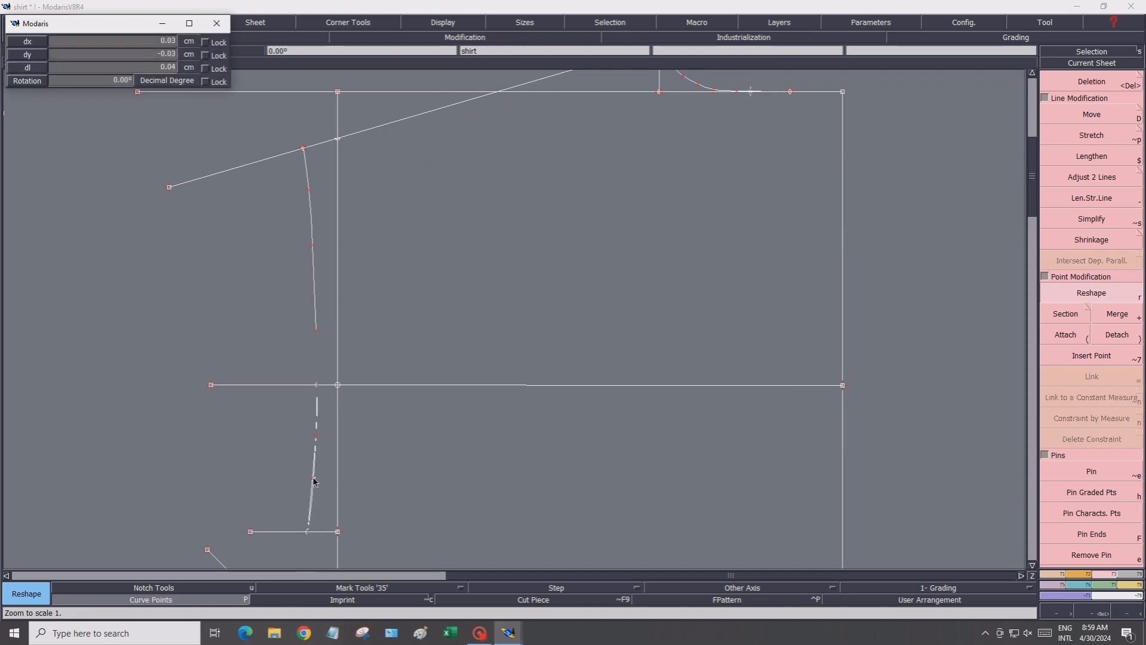
left_click(314, 479)
left_click(308, 532)
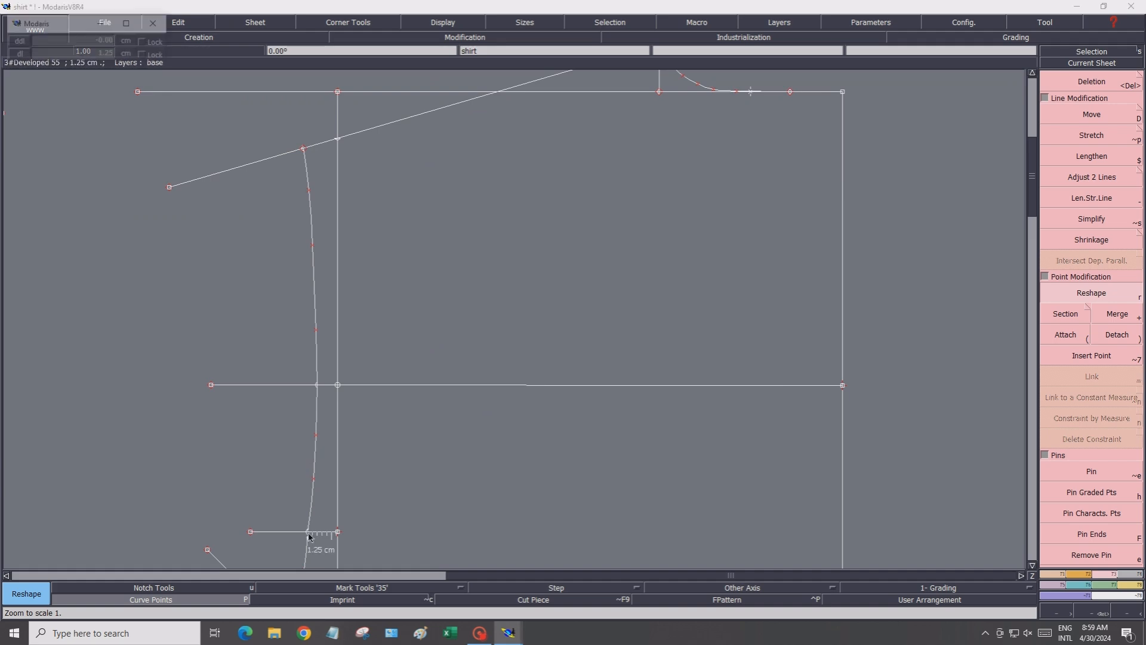
left_click(311, 534)
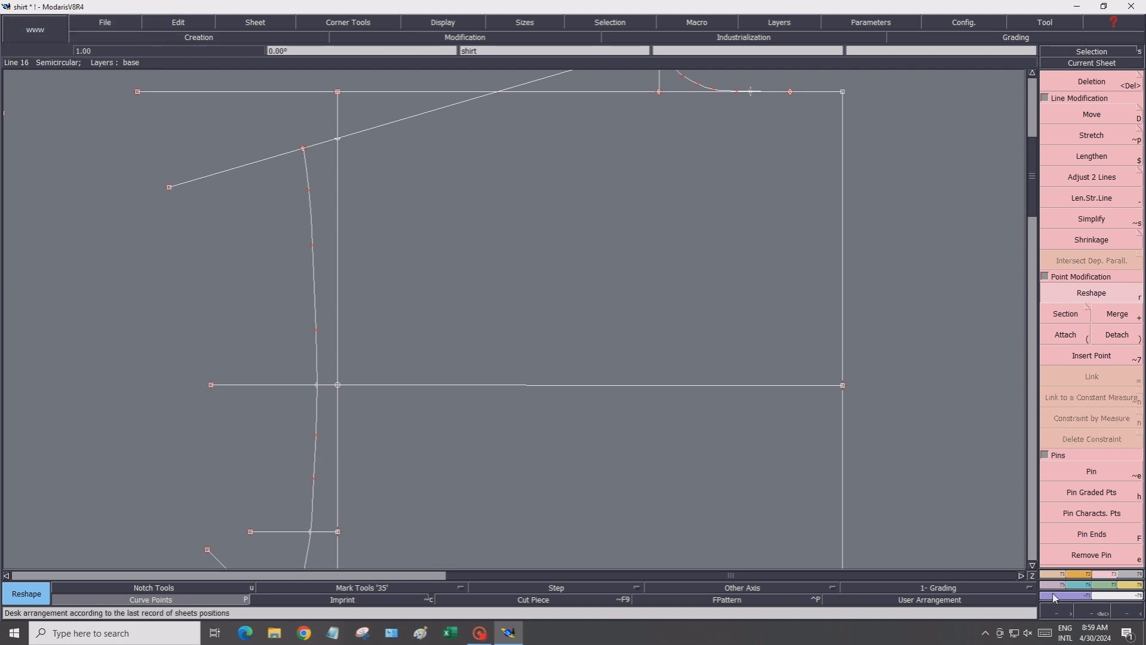
Reshape the armhole curve's points around the lower short guide line and the diagonal at the corner
left_click(1032, 565)
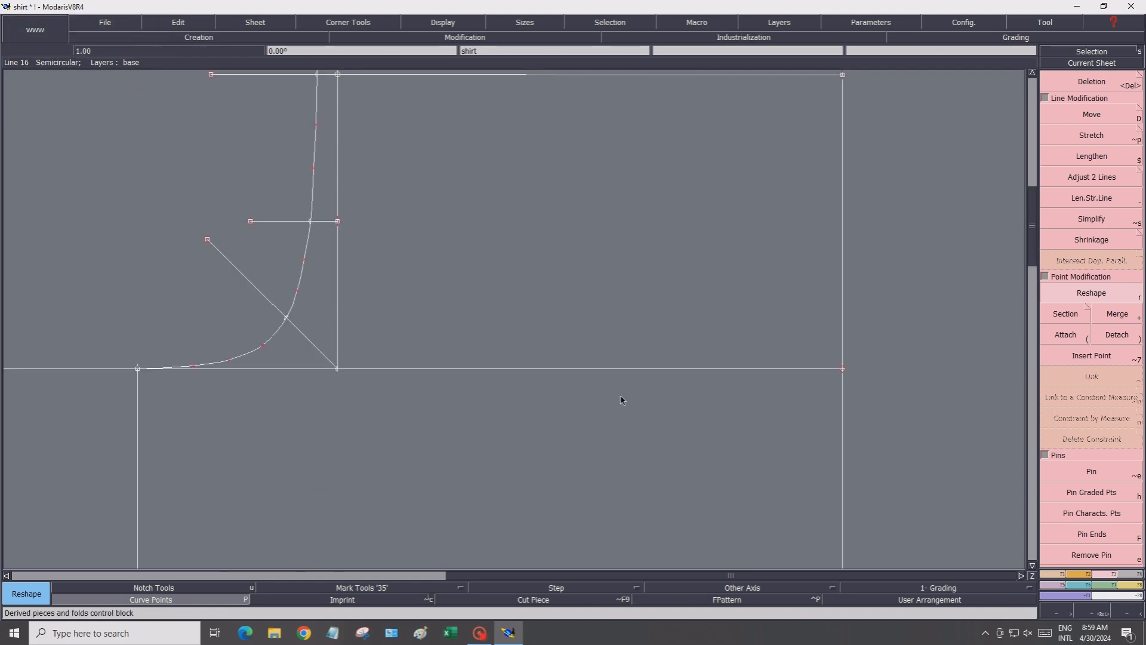
left_click(313, 170)
left_click(314, 171)
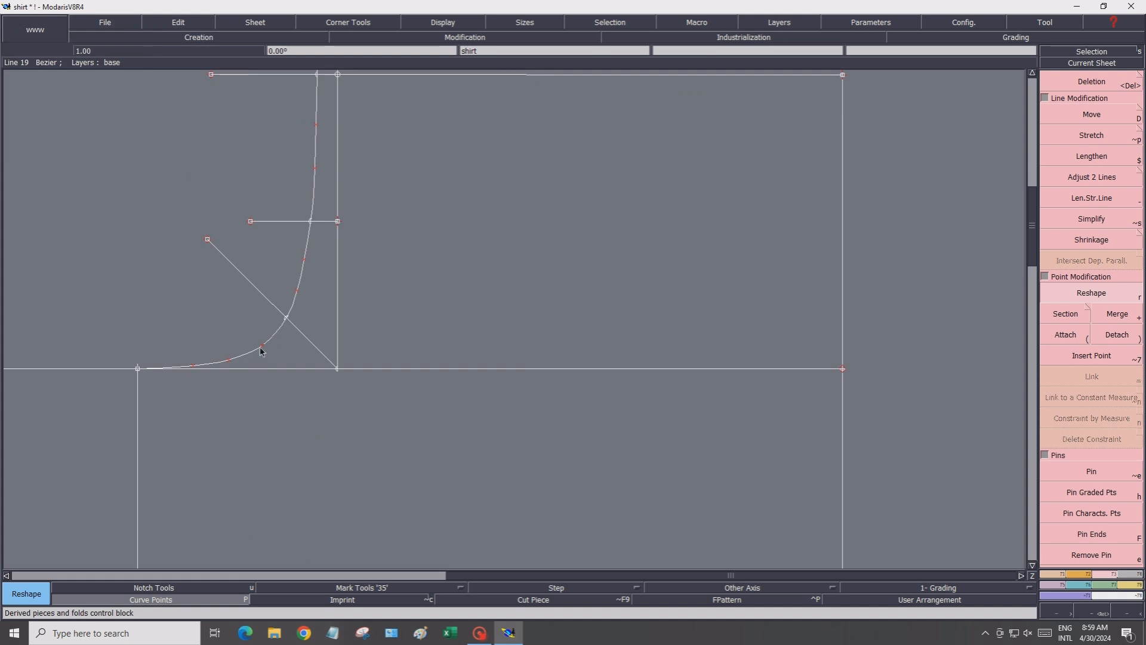
left_click(306, 261)
left_click(307, 258)
left_click(300, 295)
left_click(300, 294)
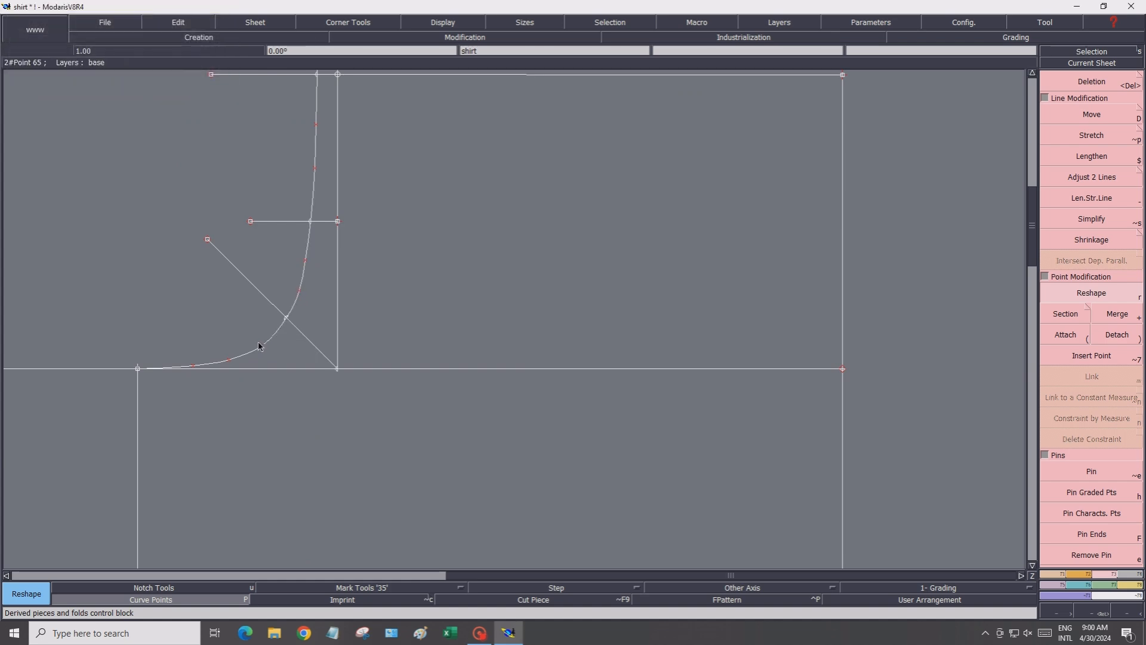
left_click(306, 263)
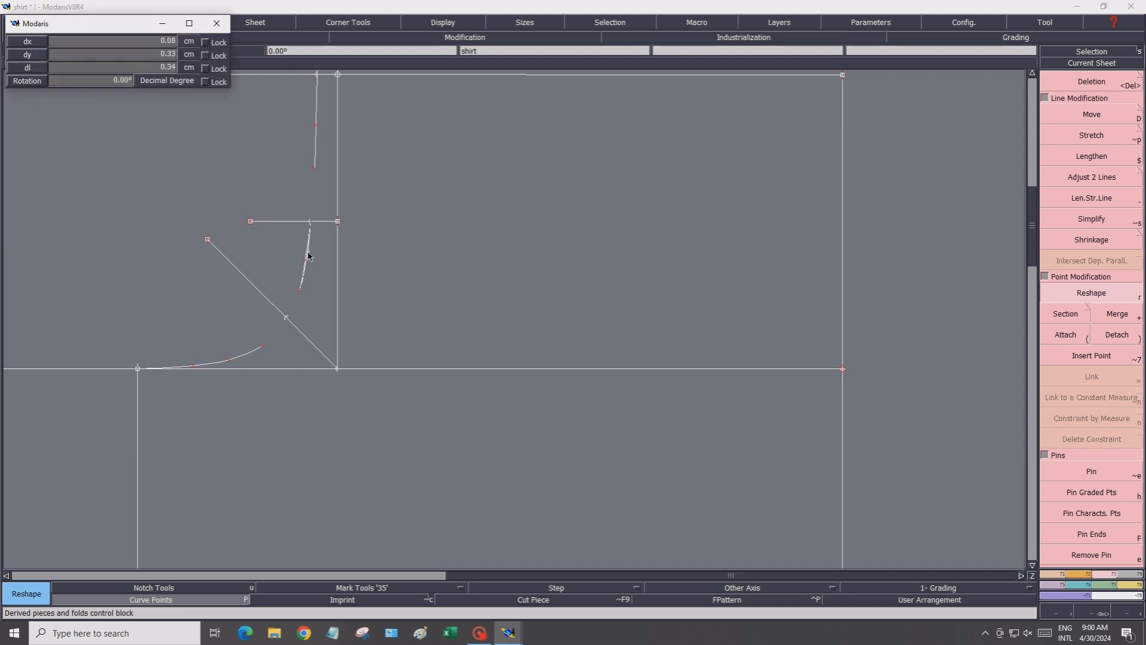
left_click(308, 253)
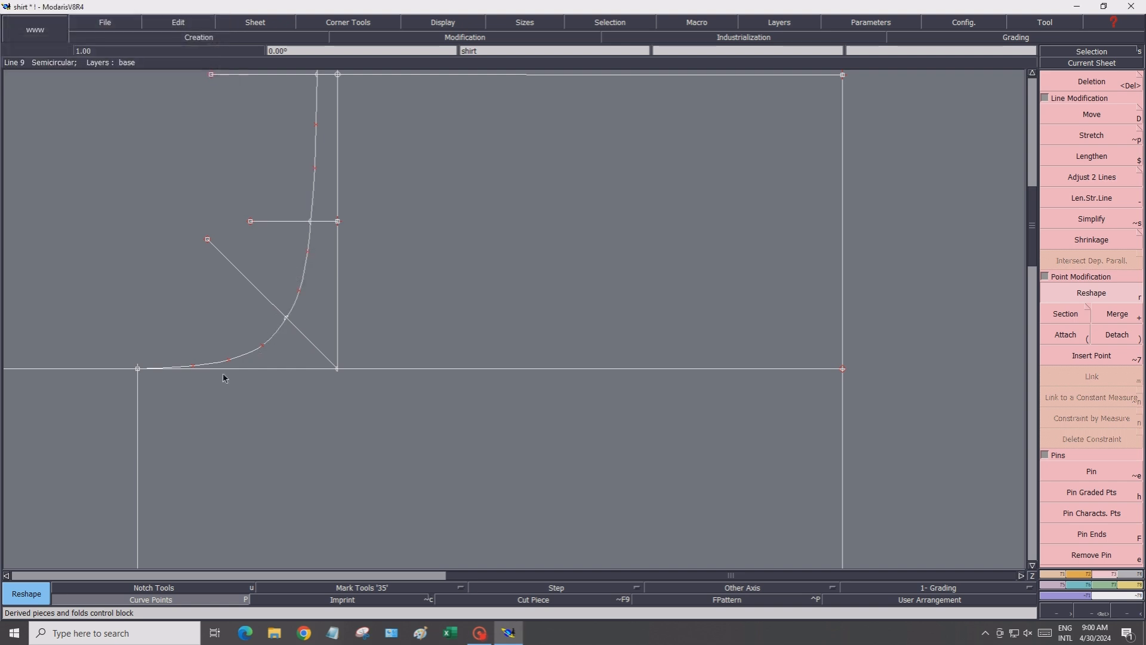
Hide the curve points and save the model, dismissing the warning
left_click(120, 599)
scroll(651, 350, "down", 1)
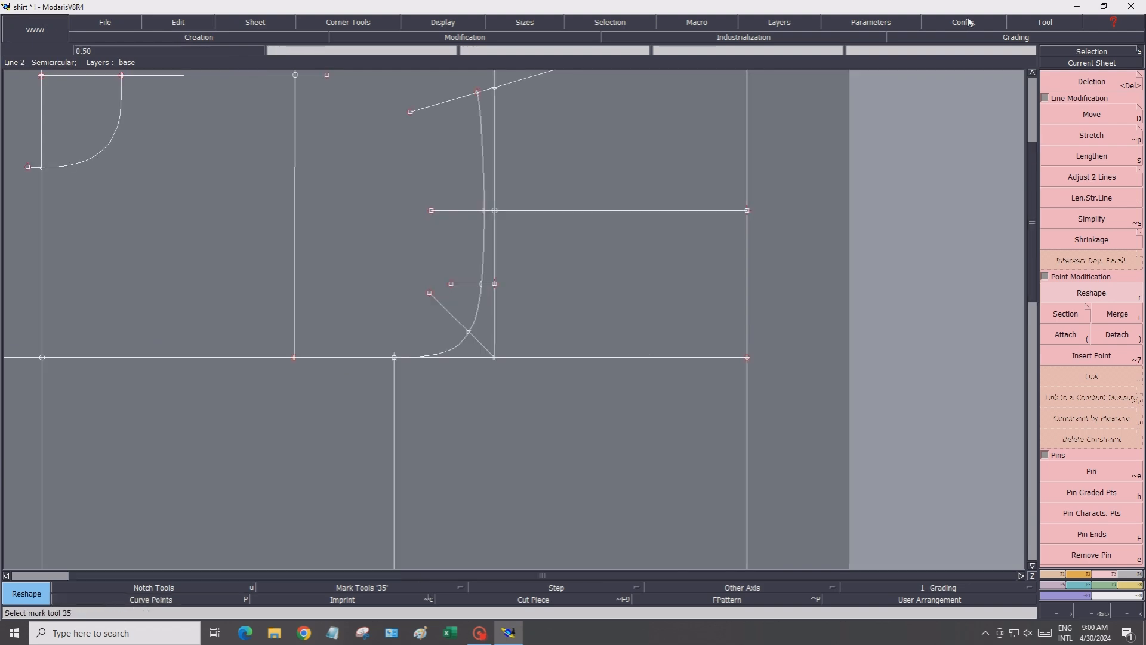
left_click(1034, 78)
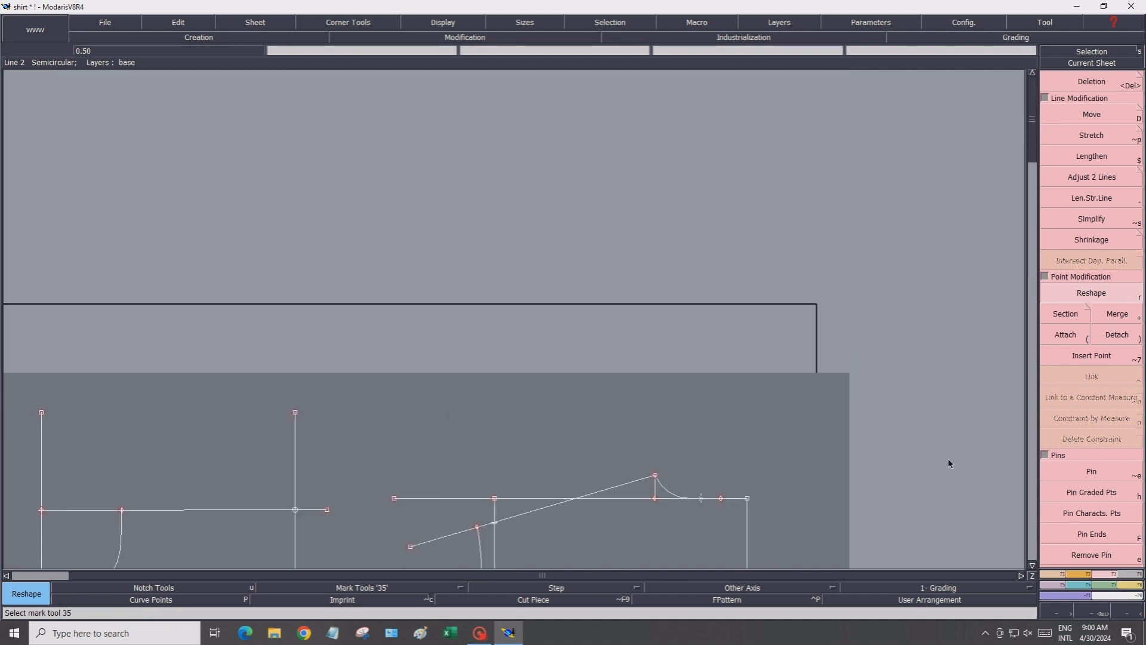
left_click(1031, 565)
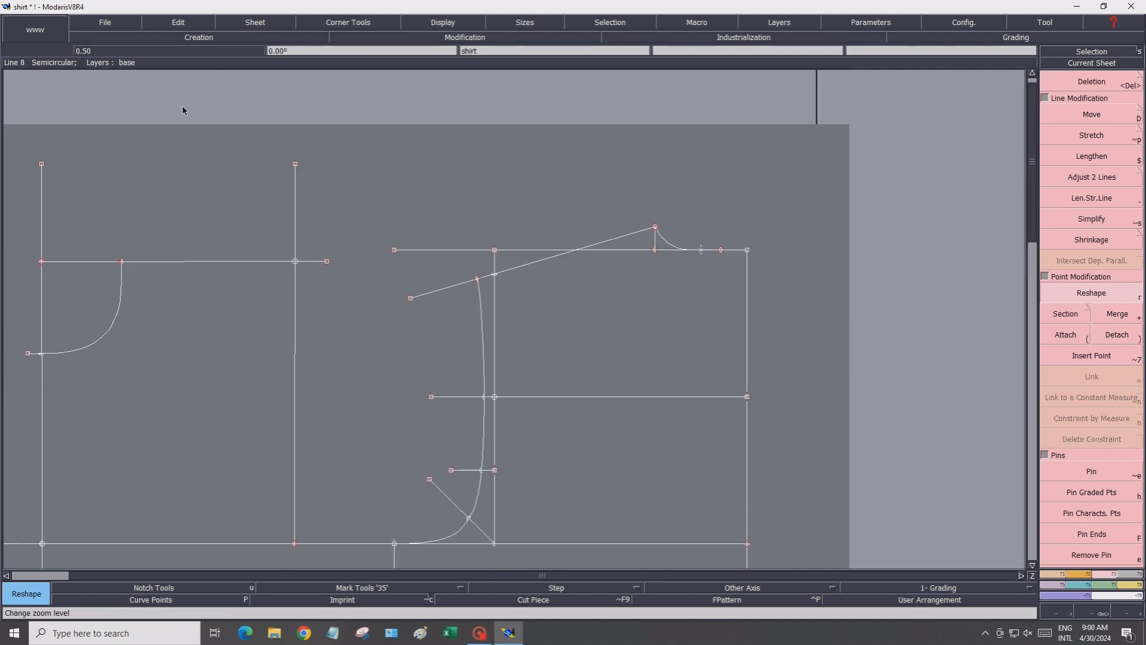
left_click(111, 25)
left_click(111, 73)
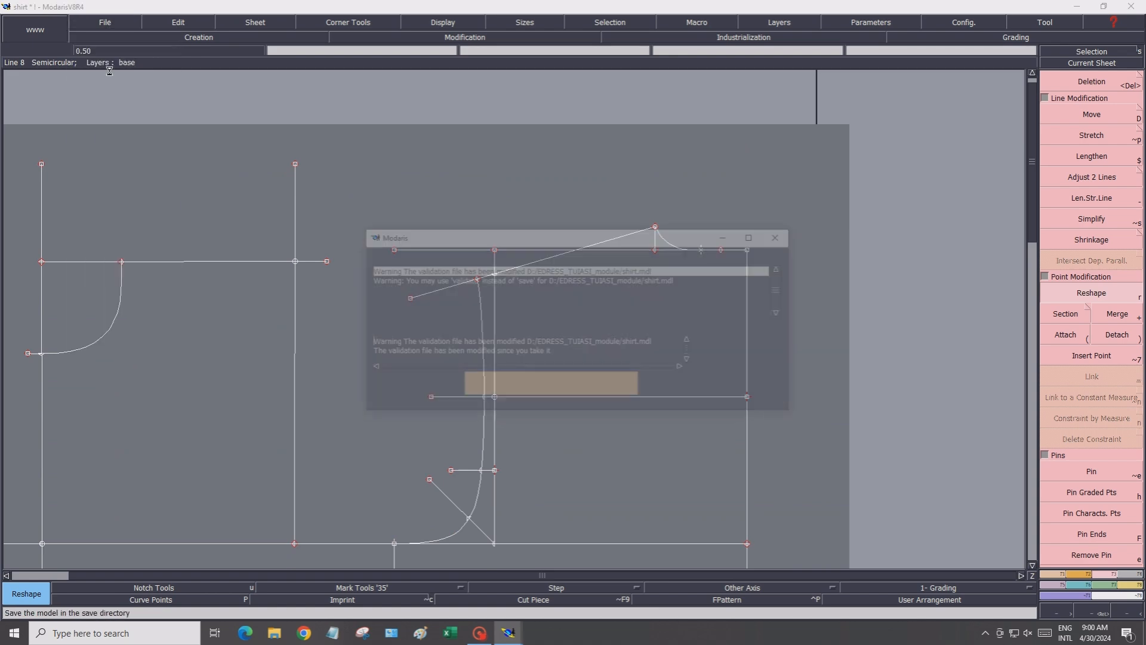
left_click(485, 389)
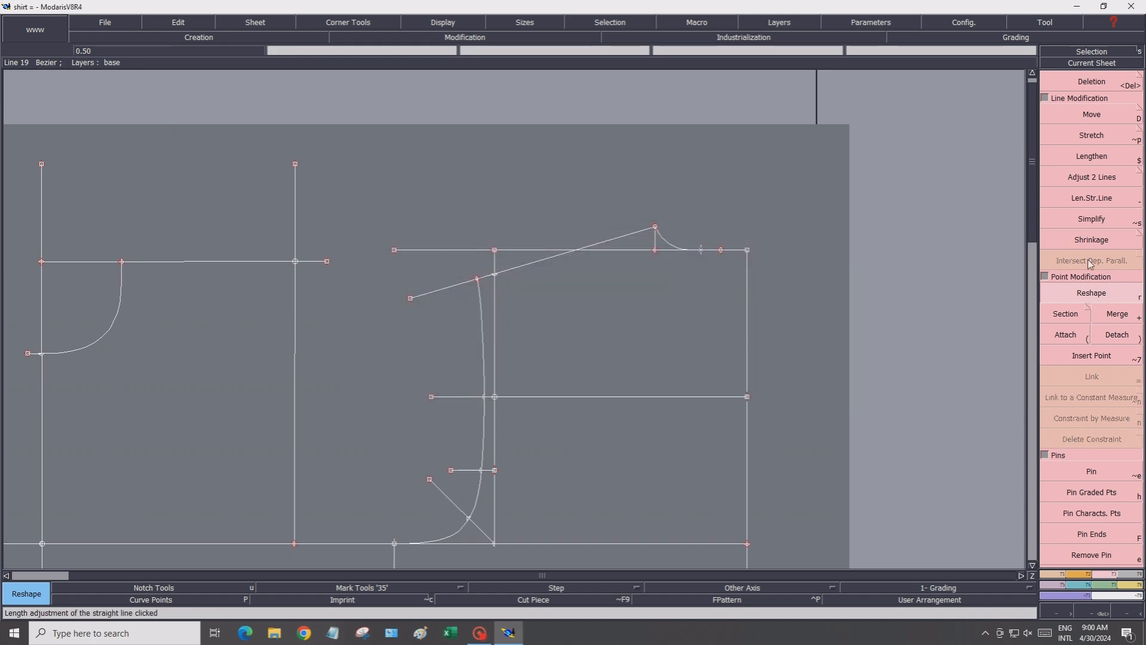
Place a developed point -4.00 cm along the back centre vertical line from the top guide line
left_click(1054, 574)
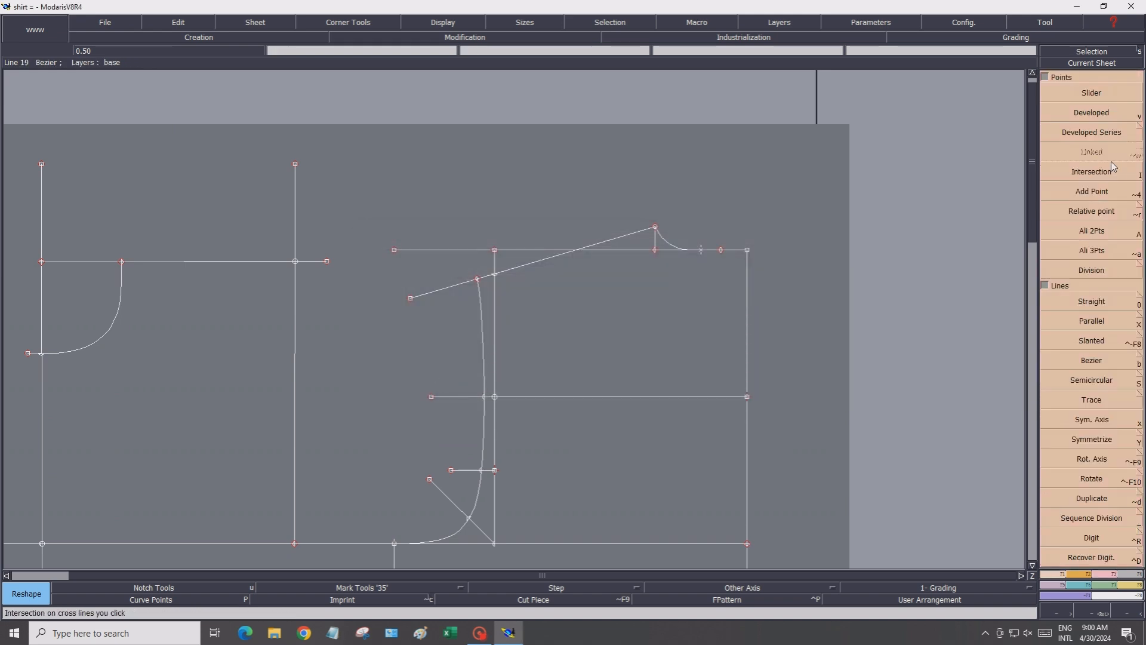
left_click(1081, 114)
left_click(295, 262)
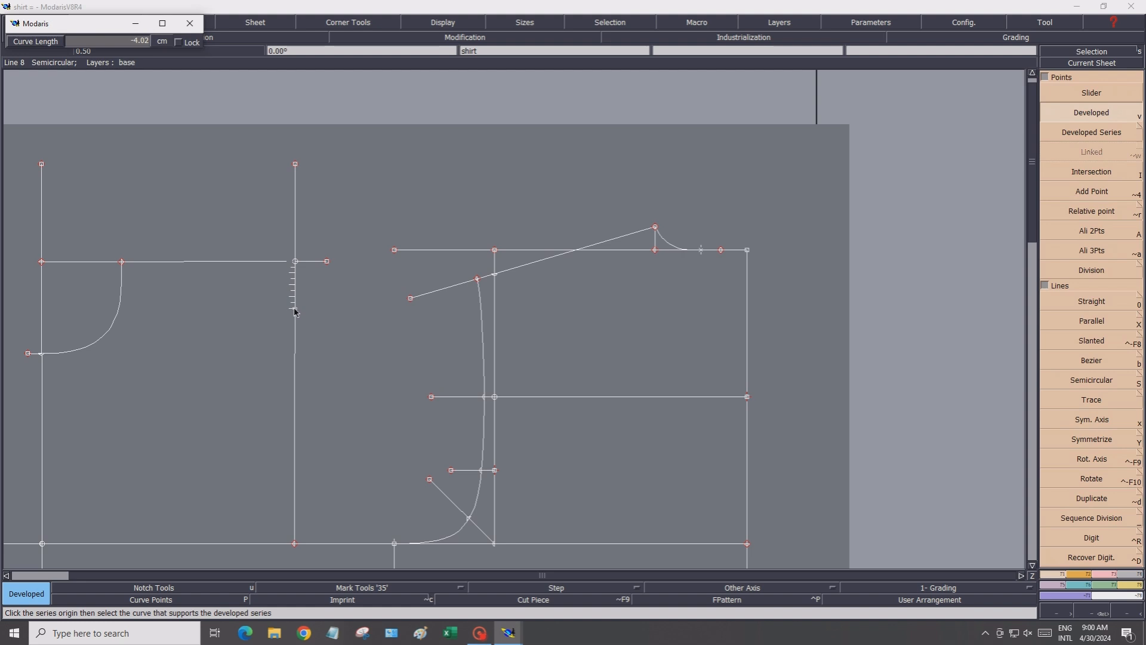
left_click(73, 42)
key("BackSpace")
type("-4.00")
key("Return")
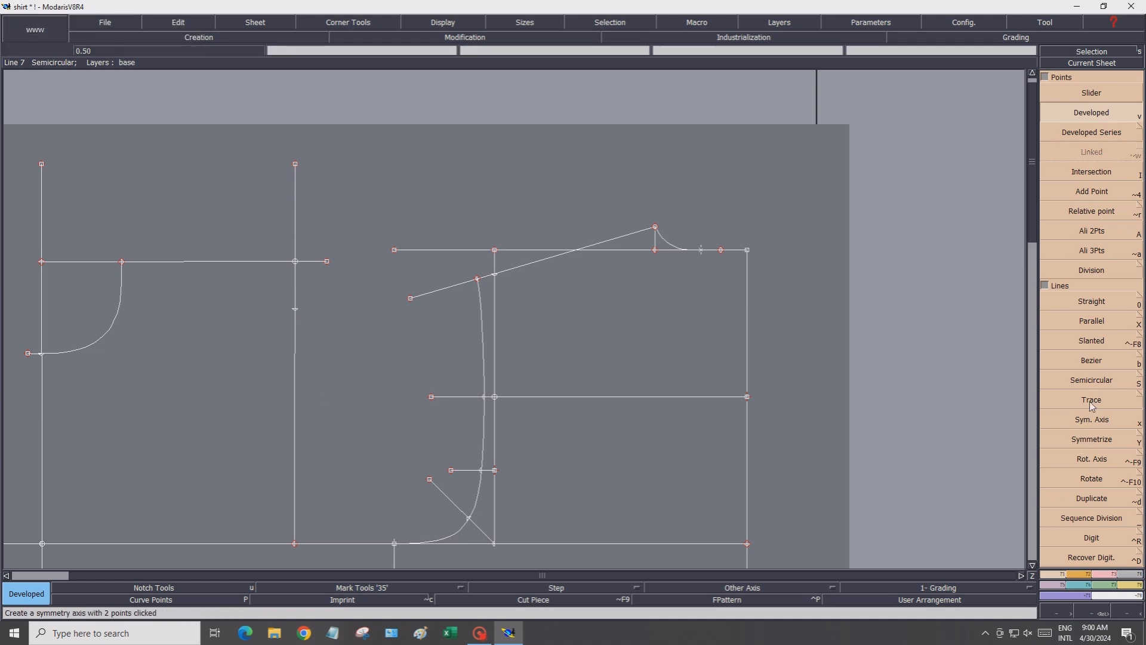
Draw the back shoulder line from the neck point through the developed point, aligning its end point with them
left_click(1105, 302)
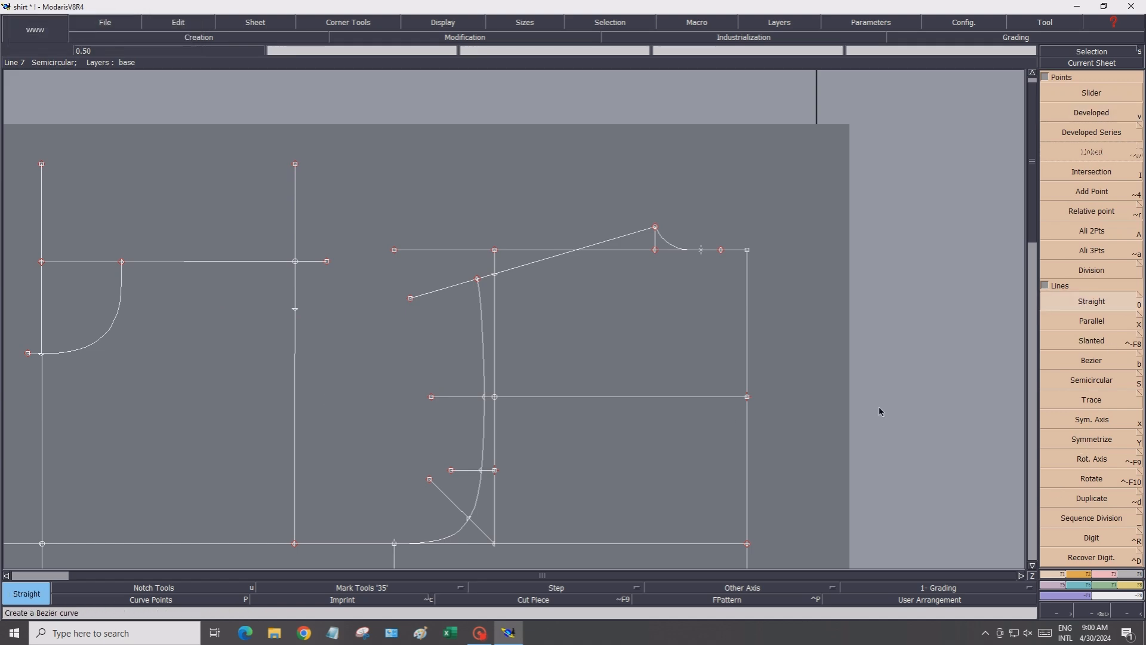
left_click(122, 262)
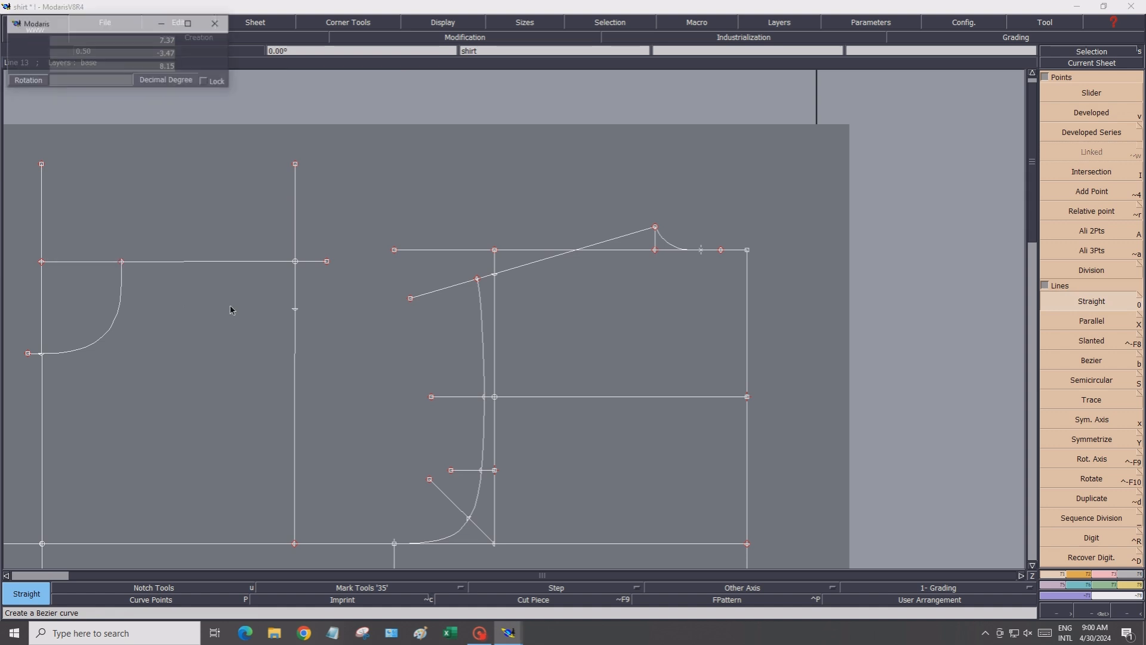
left_click(295, 310)
left_click(361, 338)
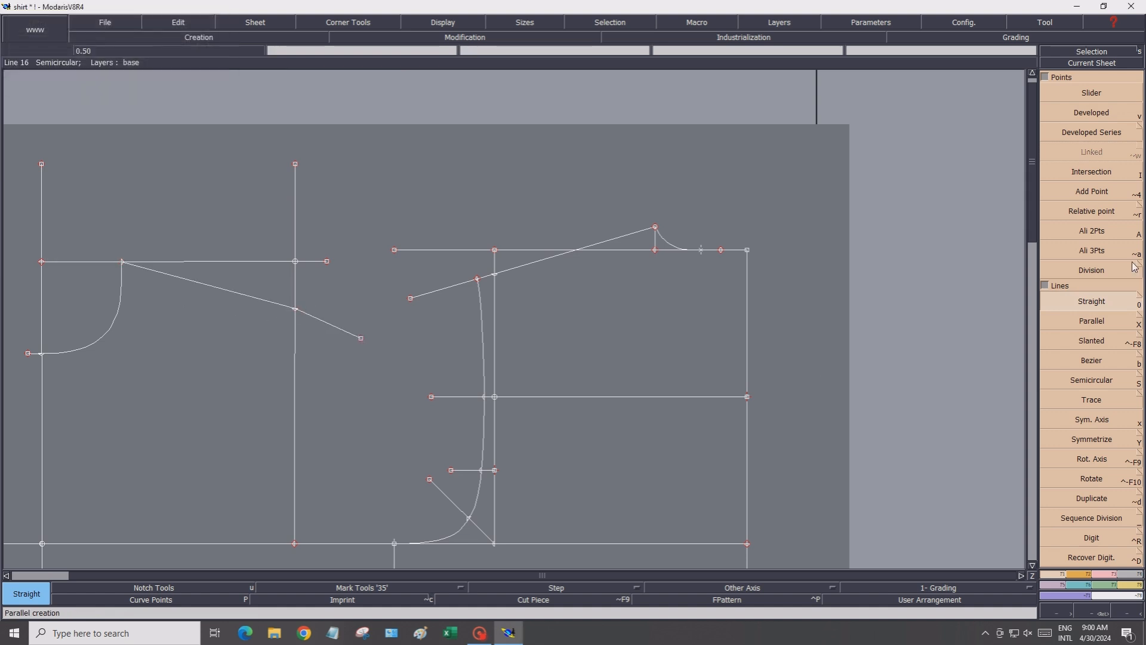
left_click(1073, 256)
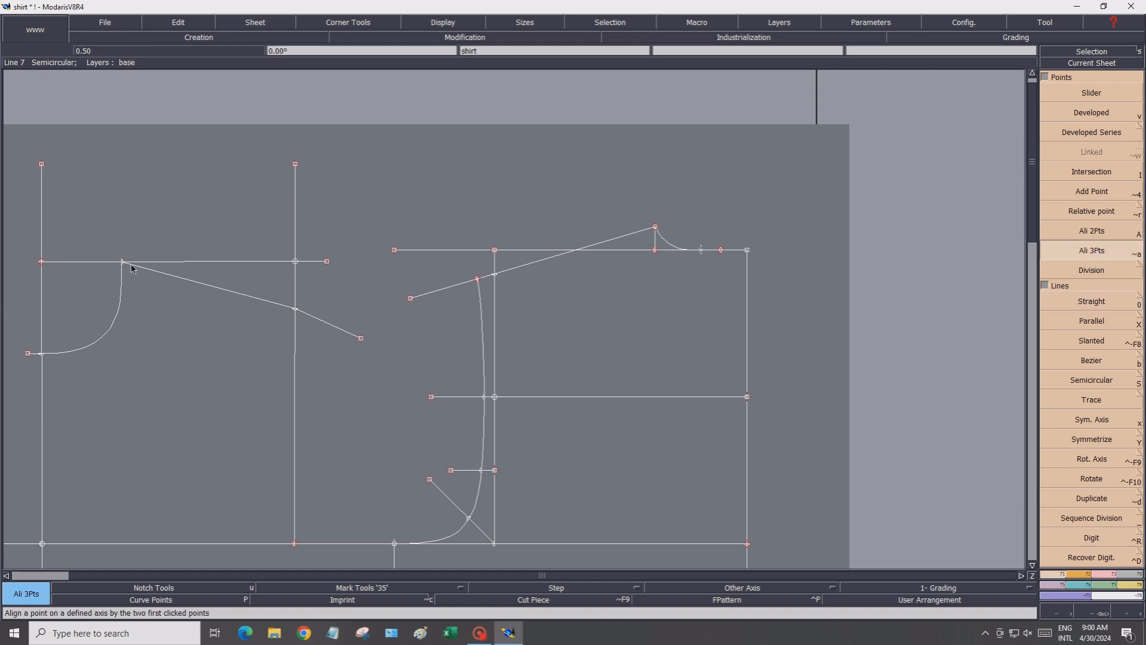
left_click(295, 310)
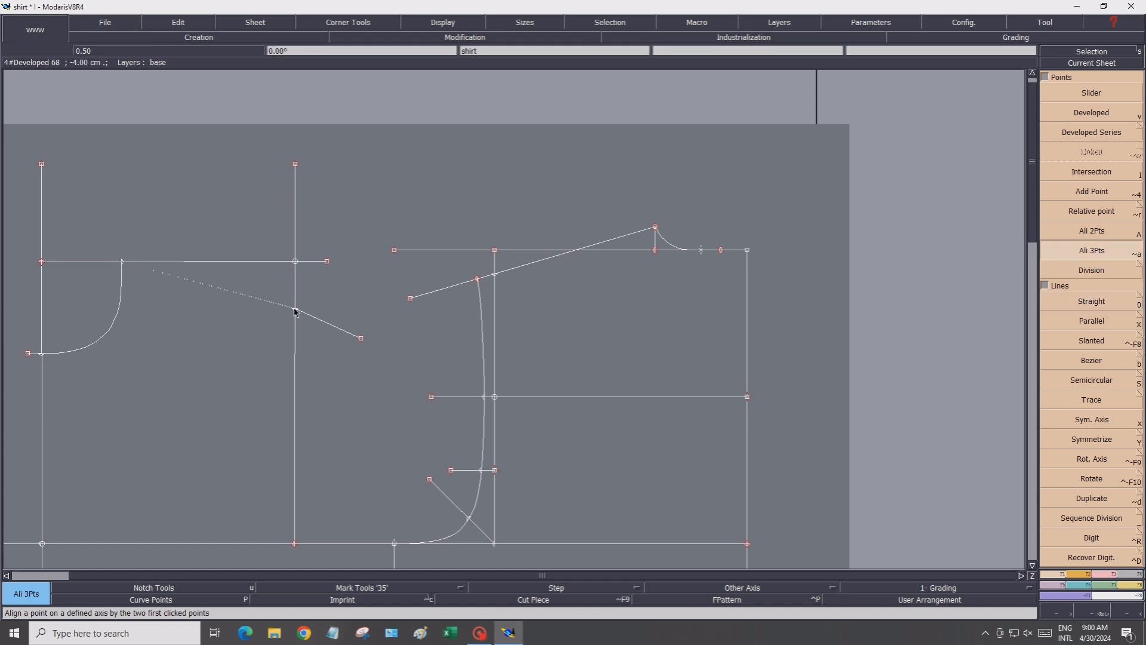
left_click(361, 338)
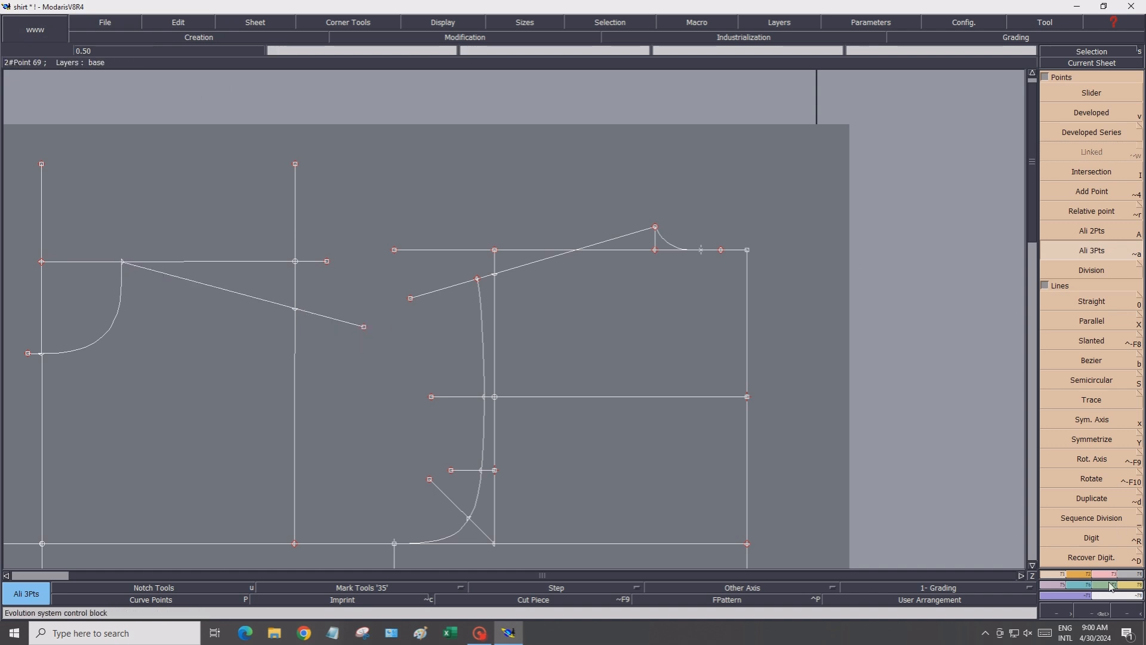
Measure the lengths of the front shoulder line and the back shoulder line
left_click(1128, 588)
left_click(1068, 108)
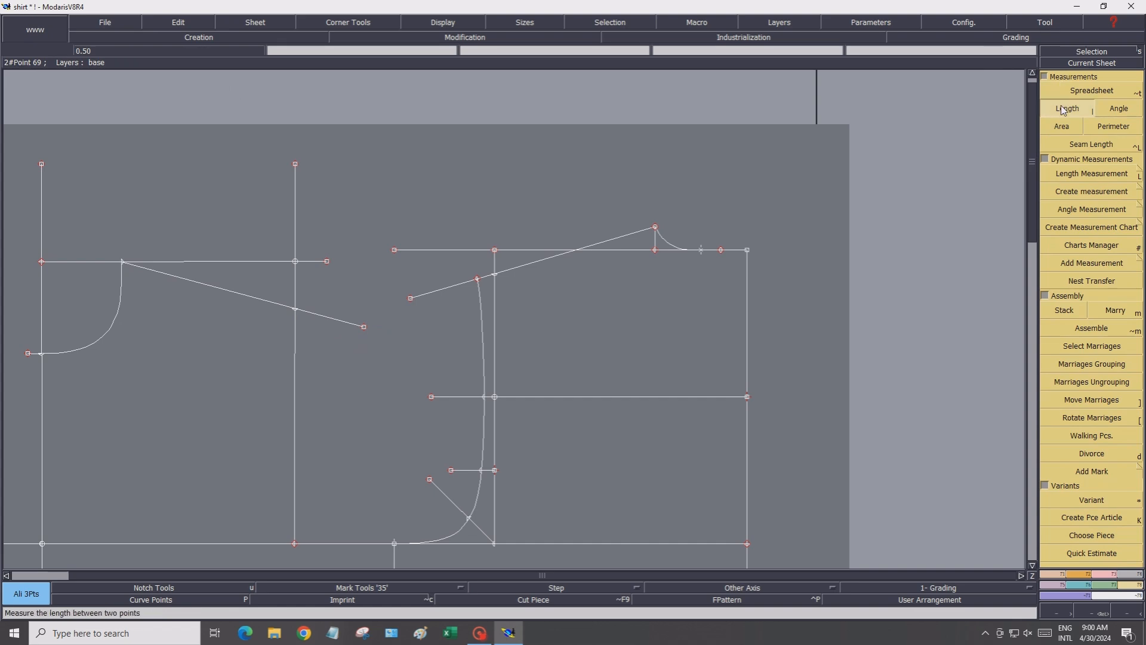
left_click(656, 228)
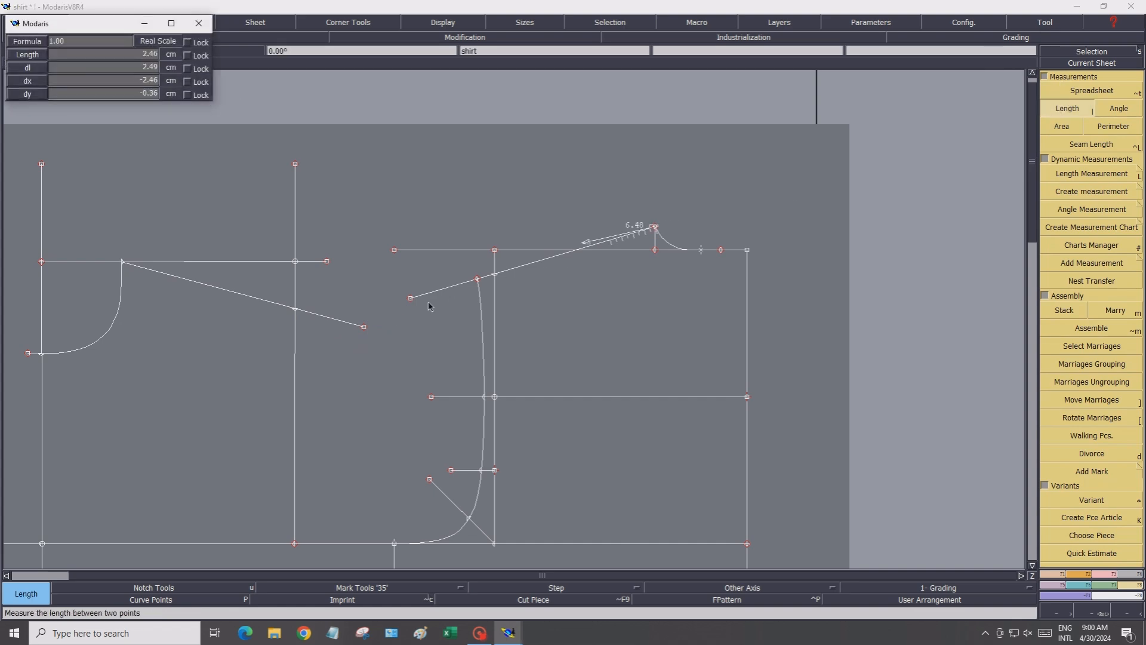
left_click(478, 281)
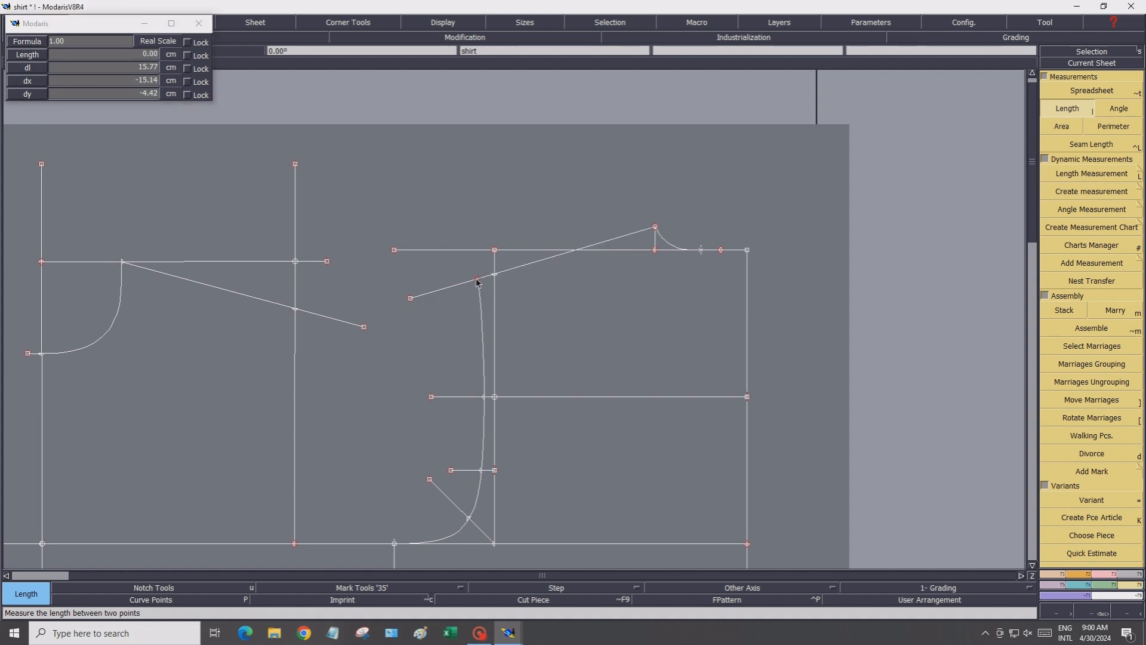
right_click(477, 283)
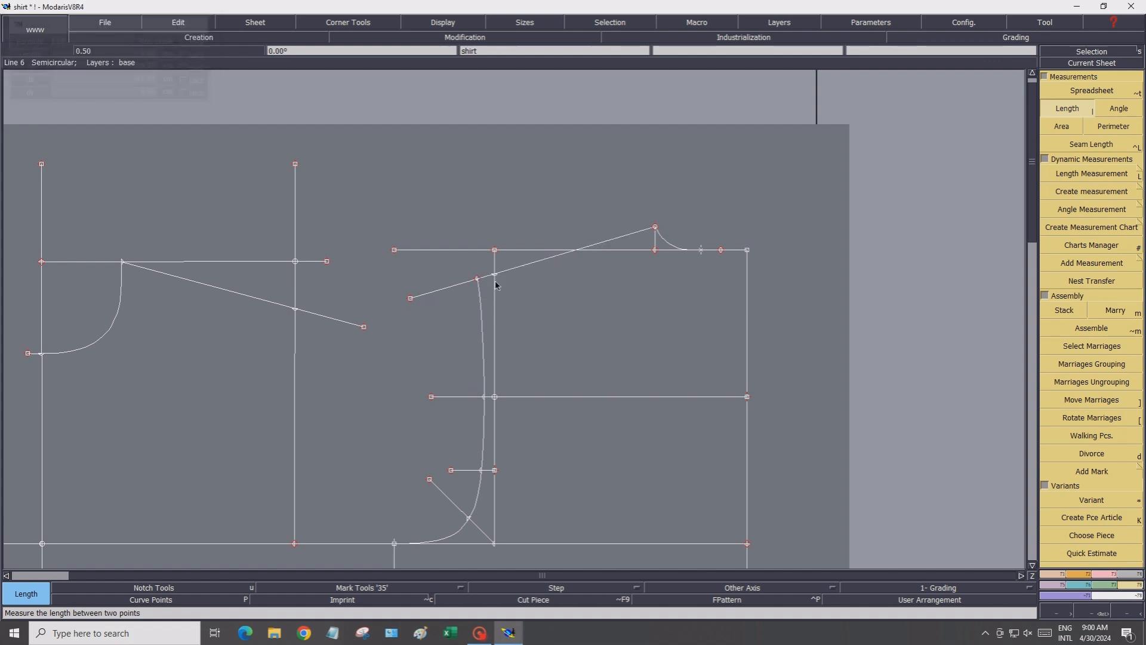
left_click(654, 230)
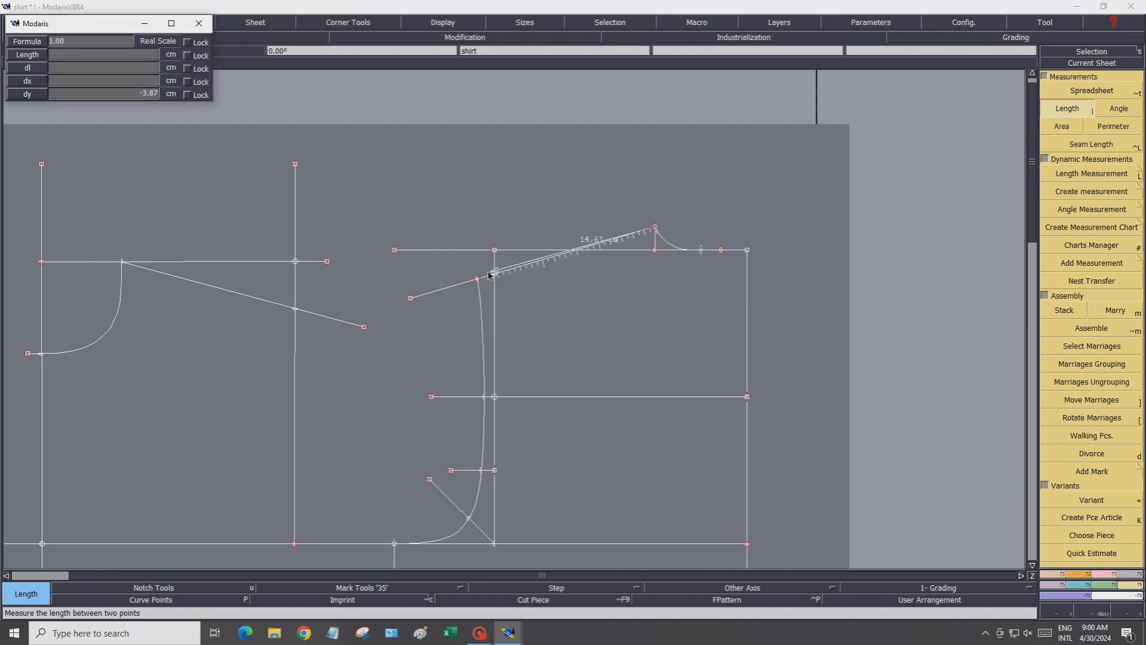
left_click(478, 282)
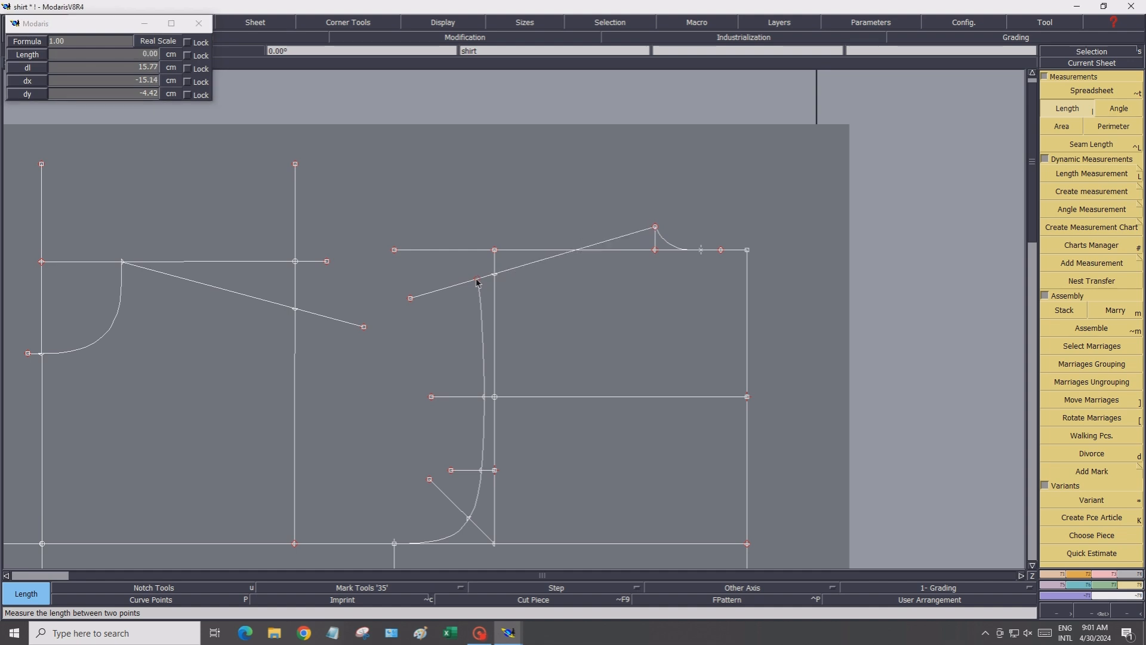
left_click(656, 230)
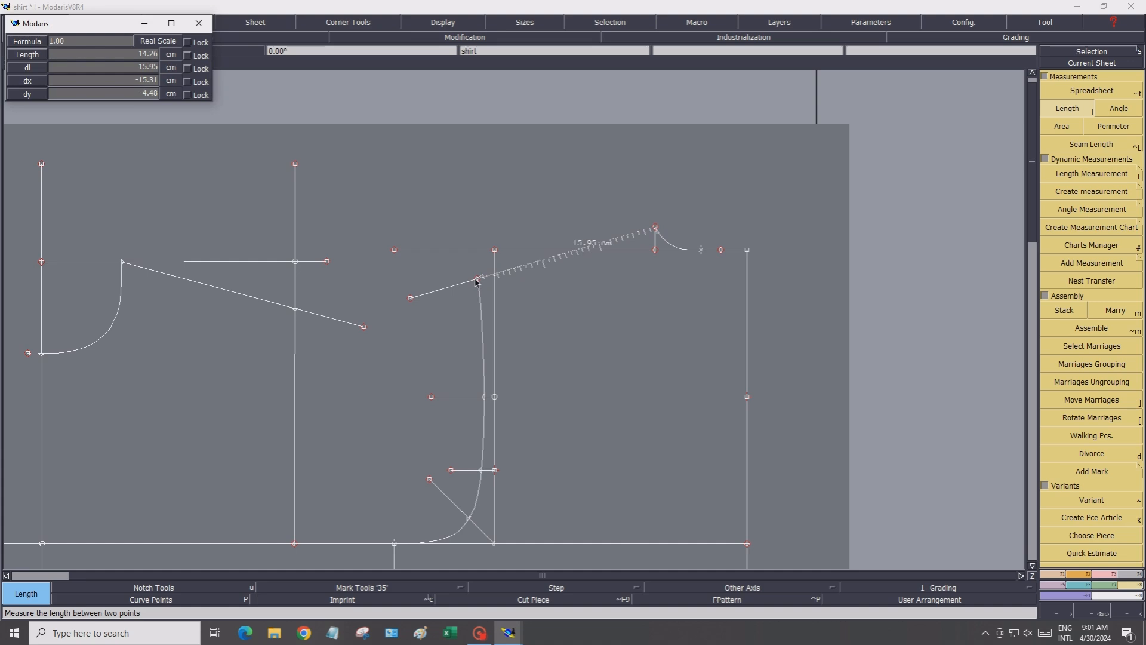
left_click(478, 282)
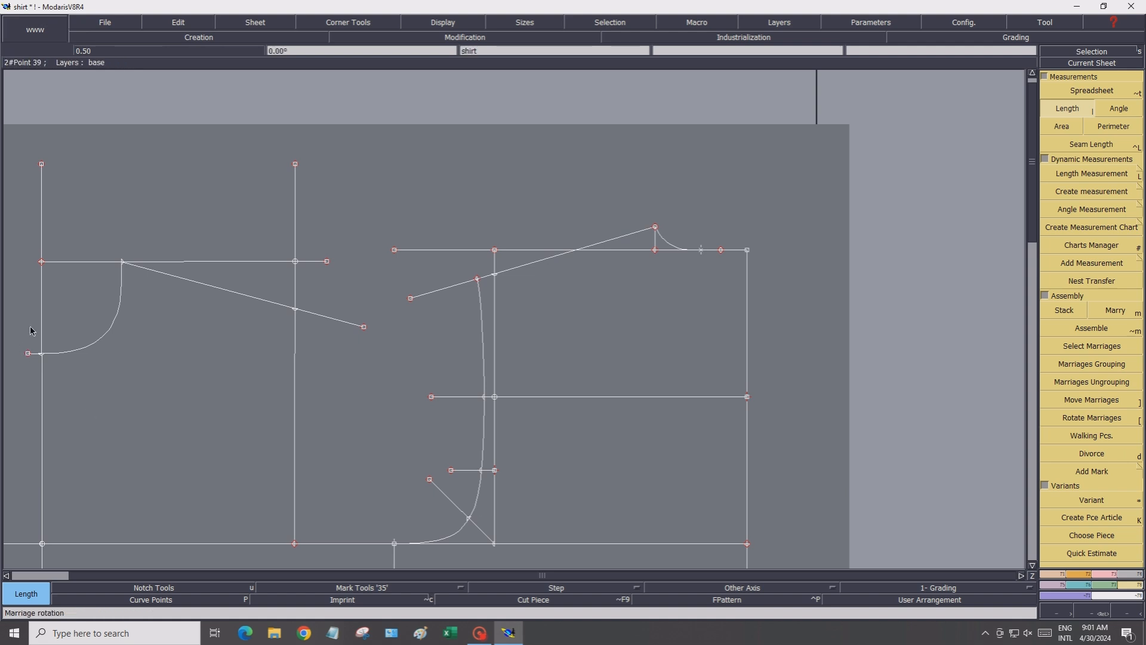
left_click(41, 261)
left_click(123, 264)
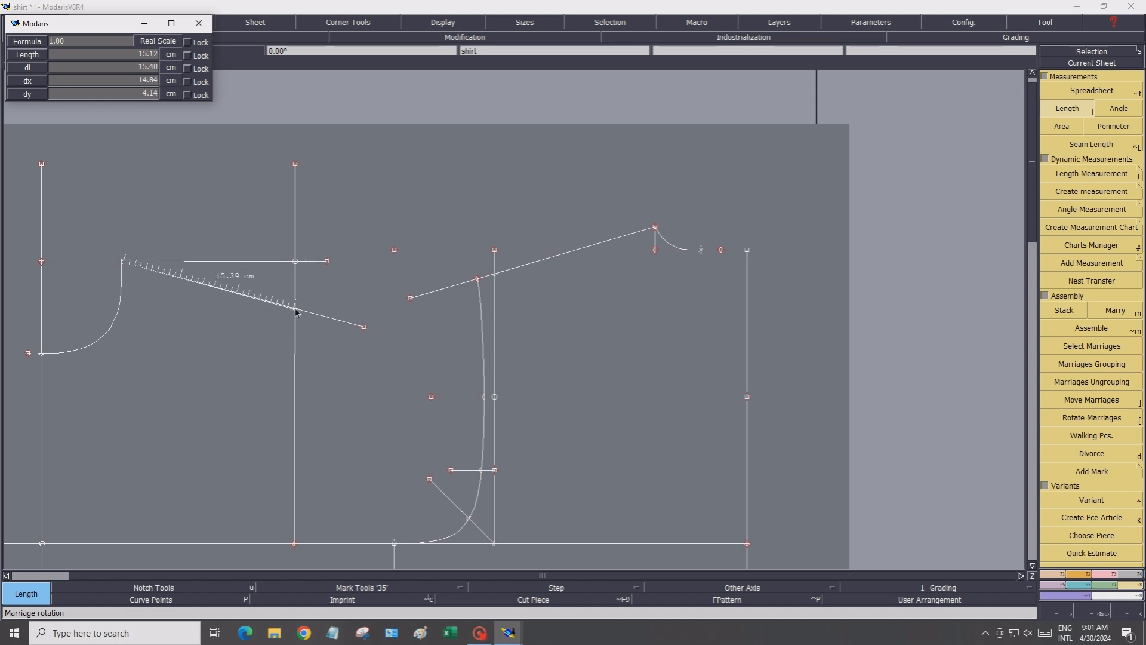
left_click(294, 312)
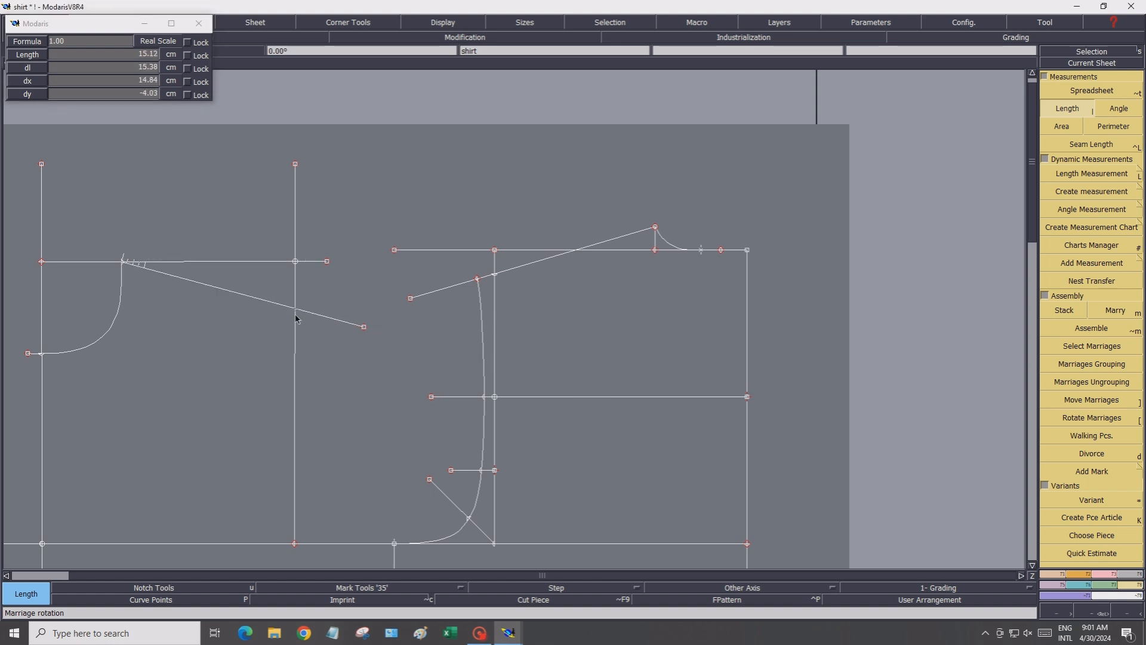
Place a developed point 0.60 cm along the front shoulder line from where it crosses the front vertical line
left_click(1058, 575)
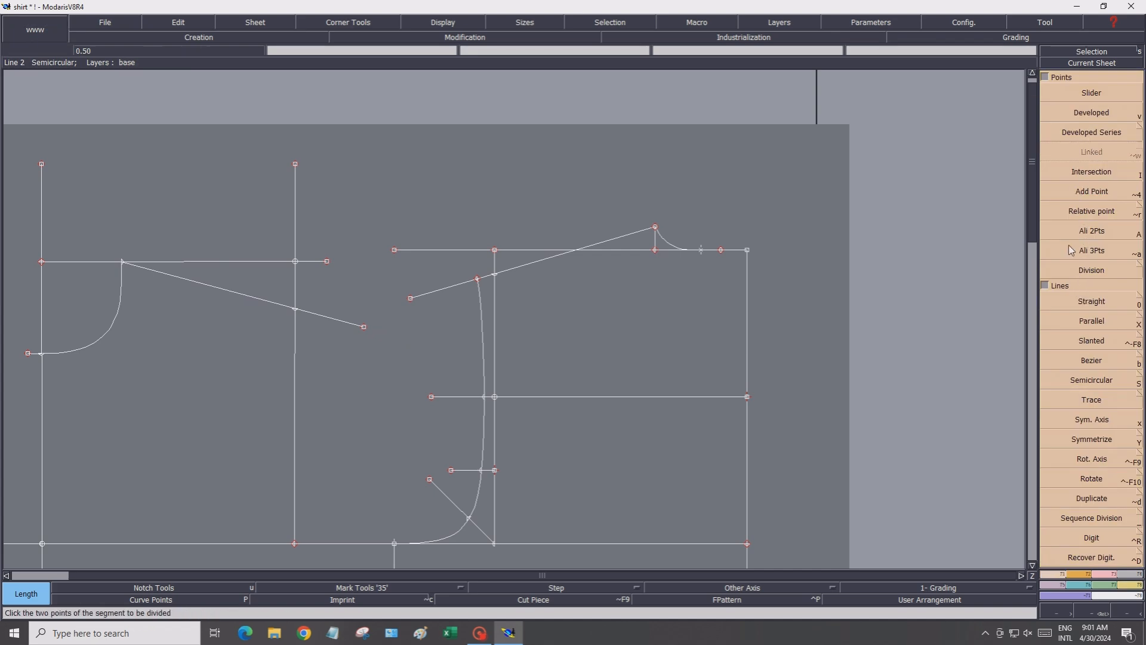
left_click(1058, 116)
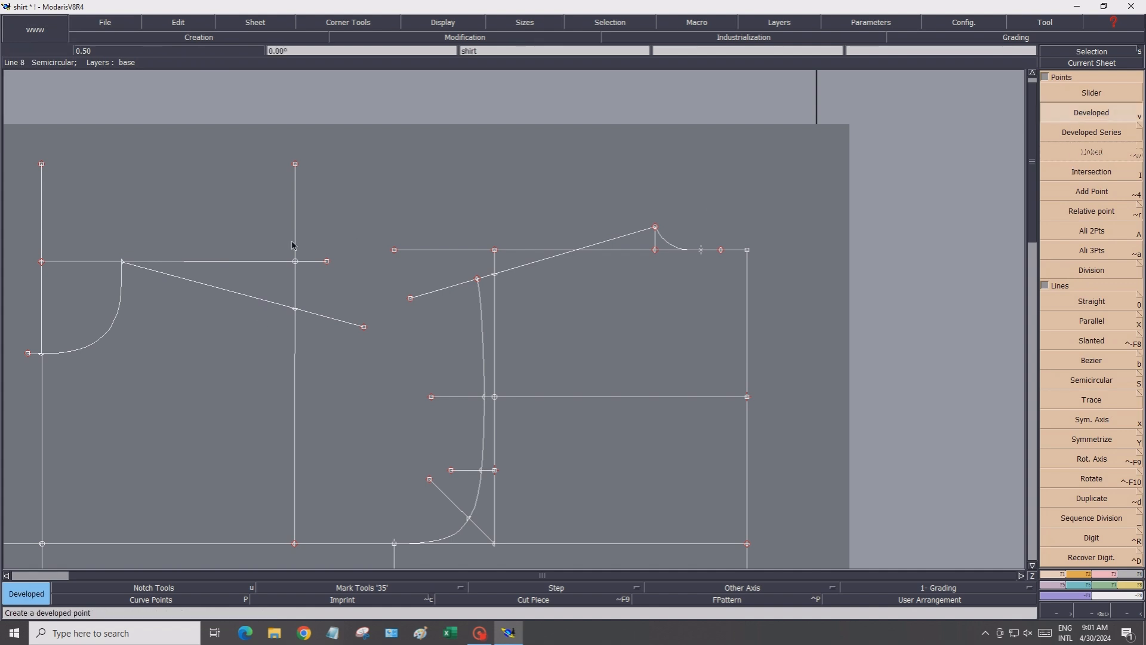
left_click(312, 314)
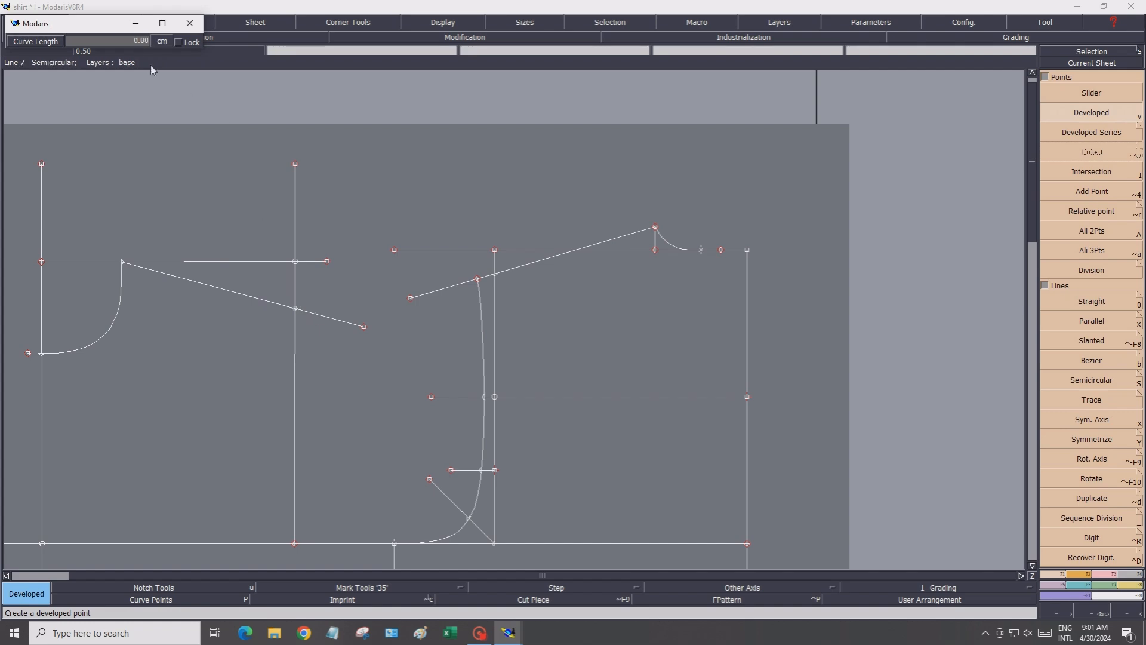
left_click(129, 44)
type("0.6")
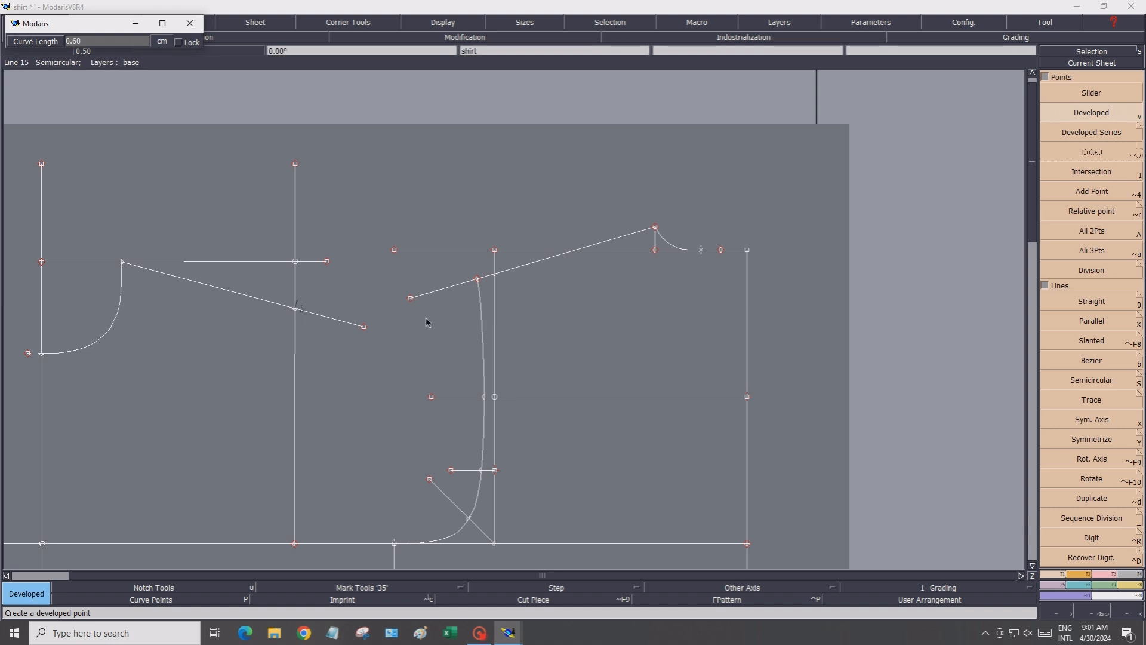
left_click(325, 329)
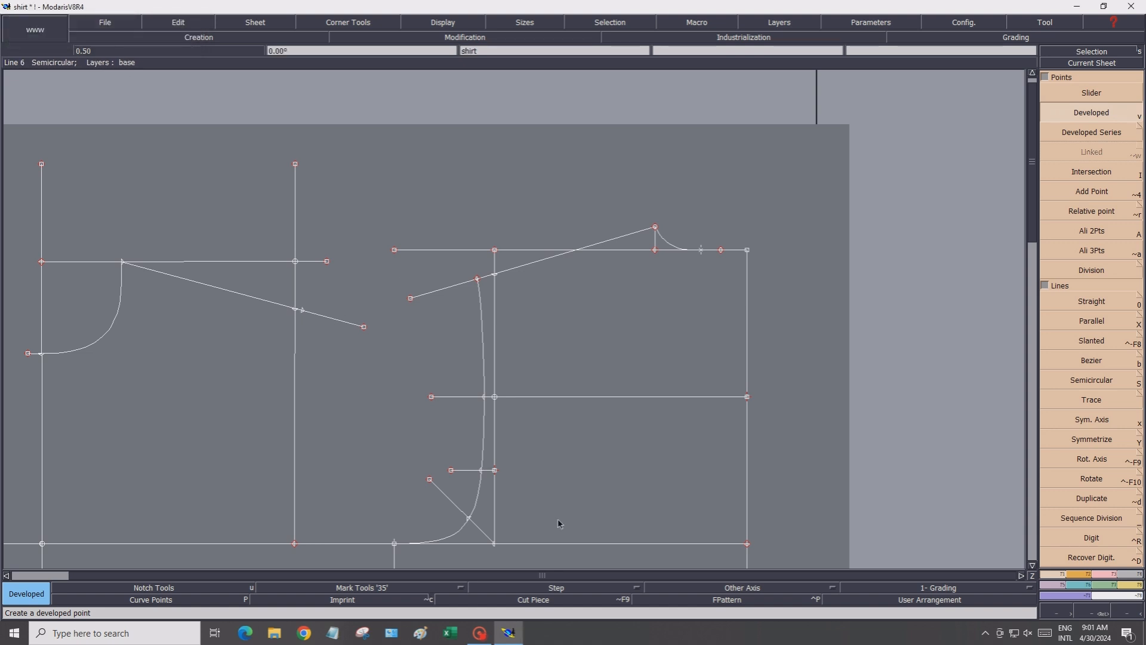
Measure the length of the lower segment of the back side line
left_click(1086, 583)
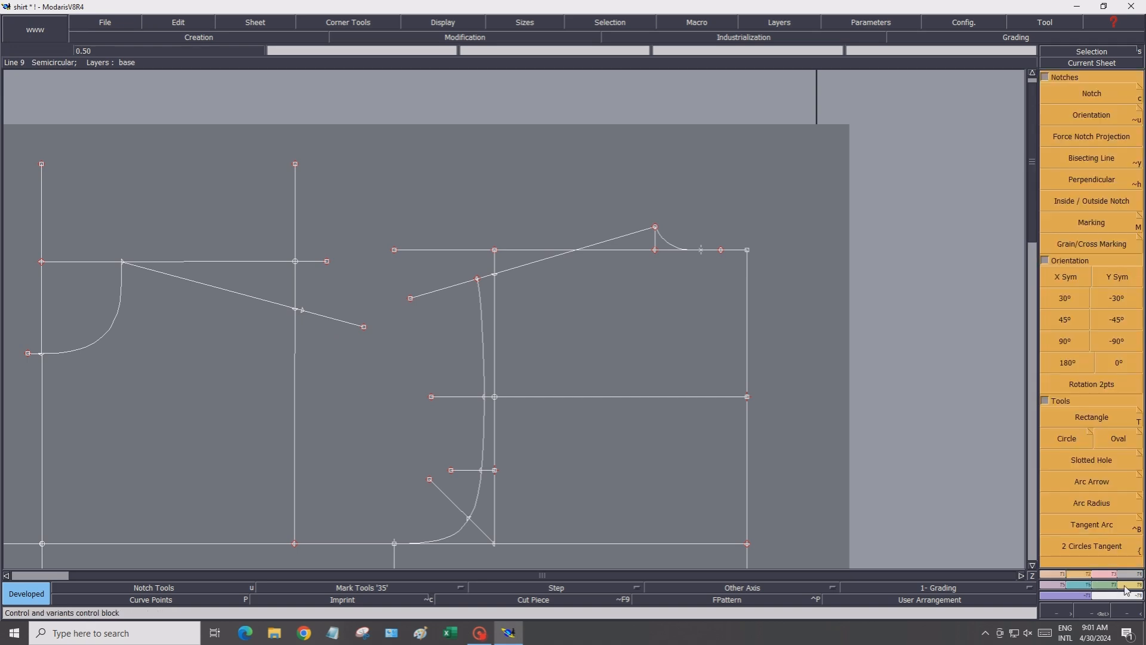
left_click(1127, 585)
left_click(1075, 110)
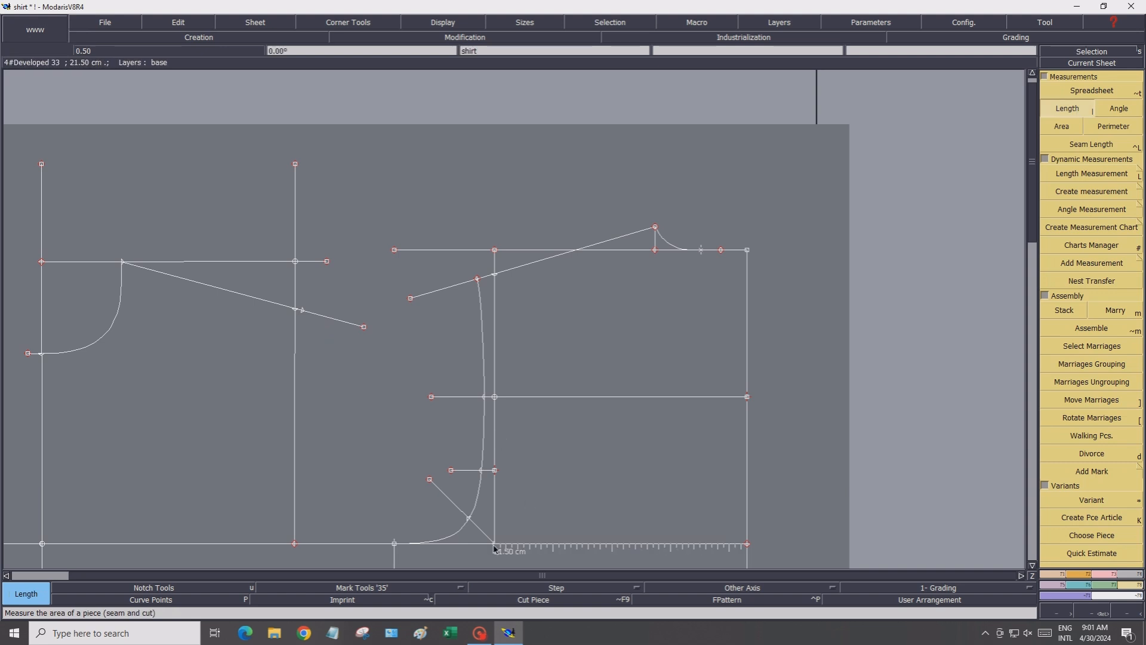
left_click_drag(489, 510, 495, 471)
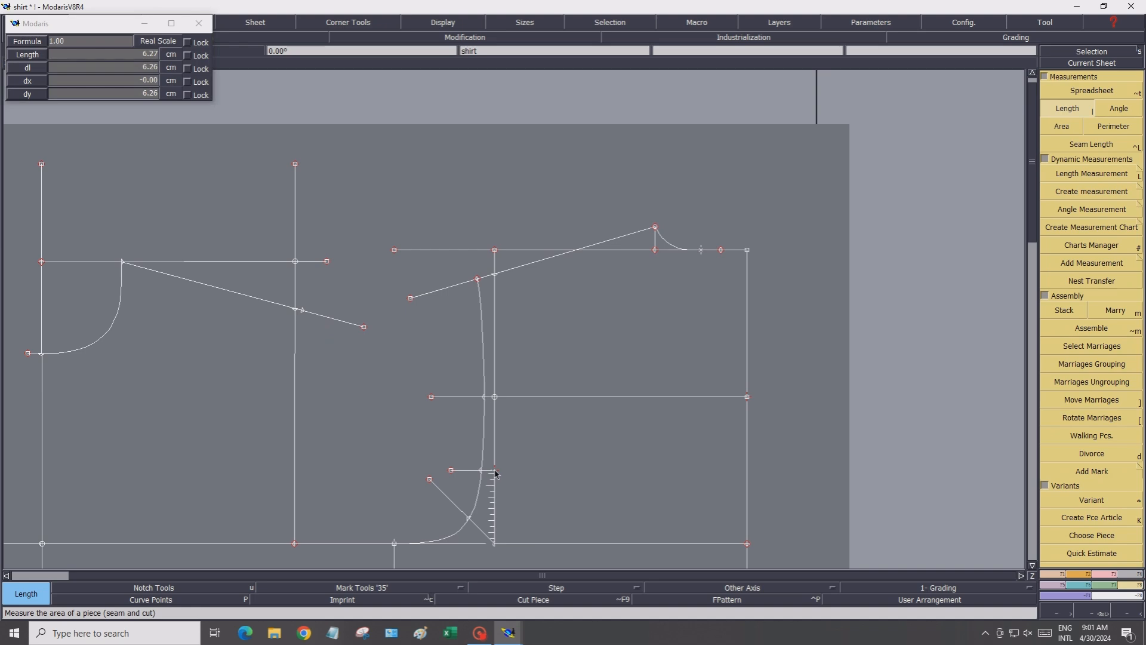
Place a developed point 6.26 cm up the front vertical line from the bottom guide line
left_click(1046, 577)
left_click(1067, 113)
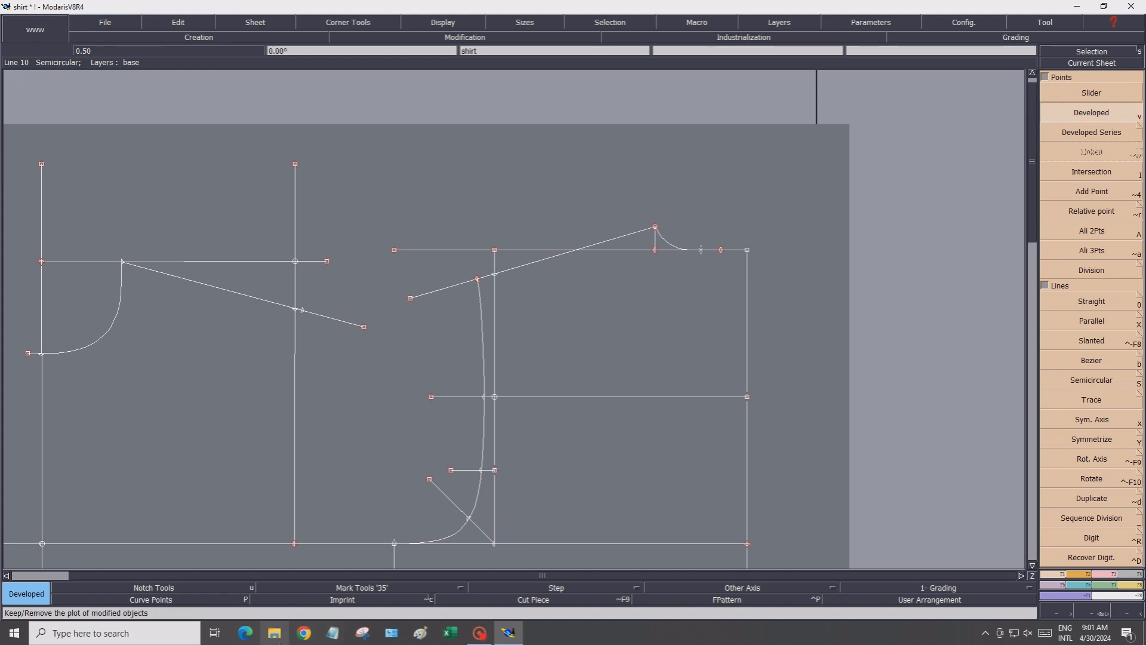
left_click(295, 544)
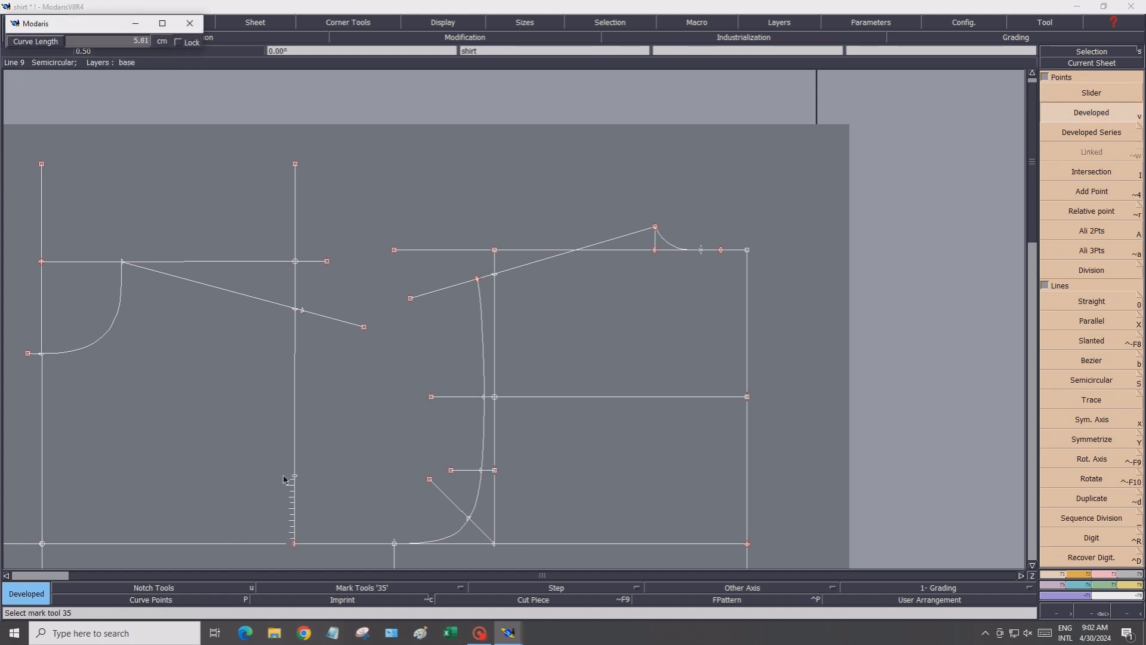
left_click(129, 42)
type("6.26")
key("Return")
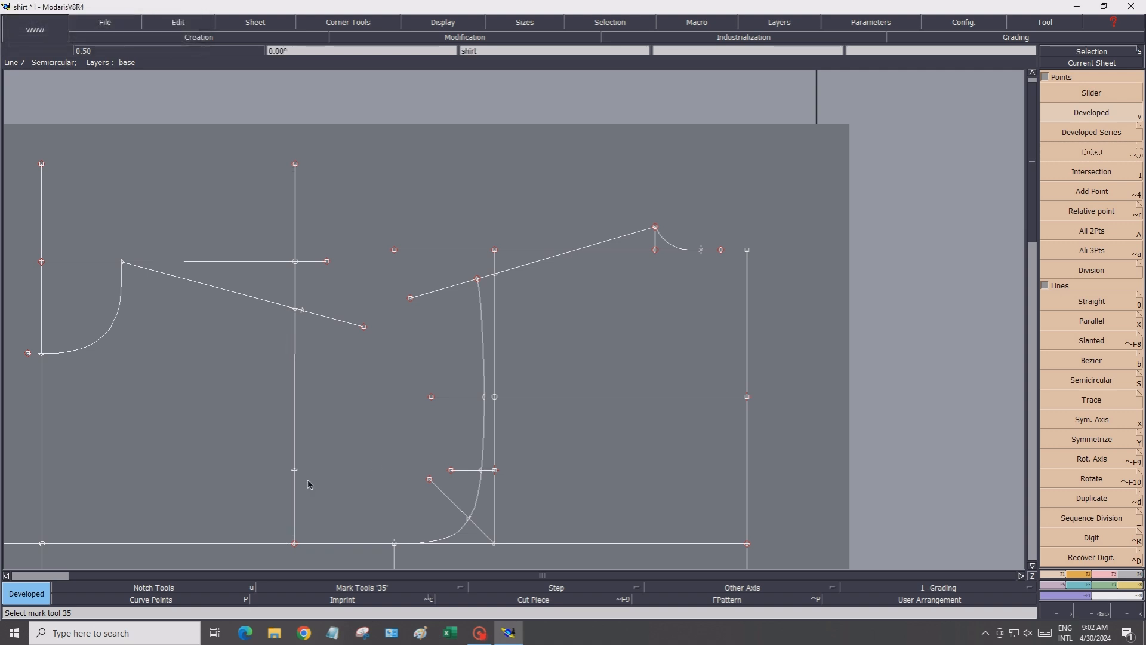
Draw a straight line at 45° from the bottom corner of the front vertical line, about 7 cm long
key("0")
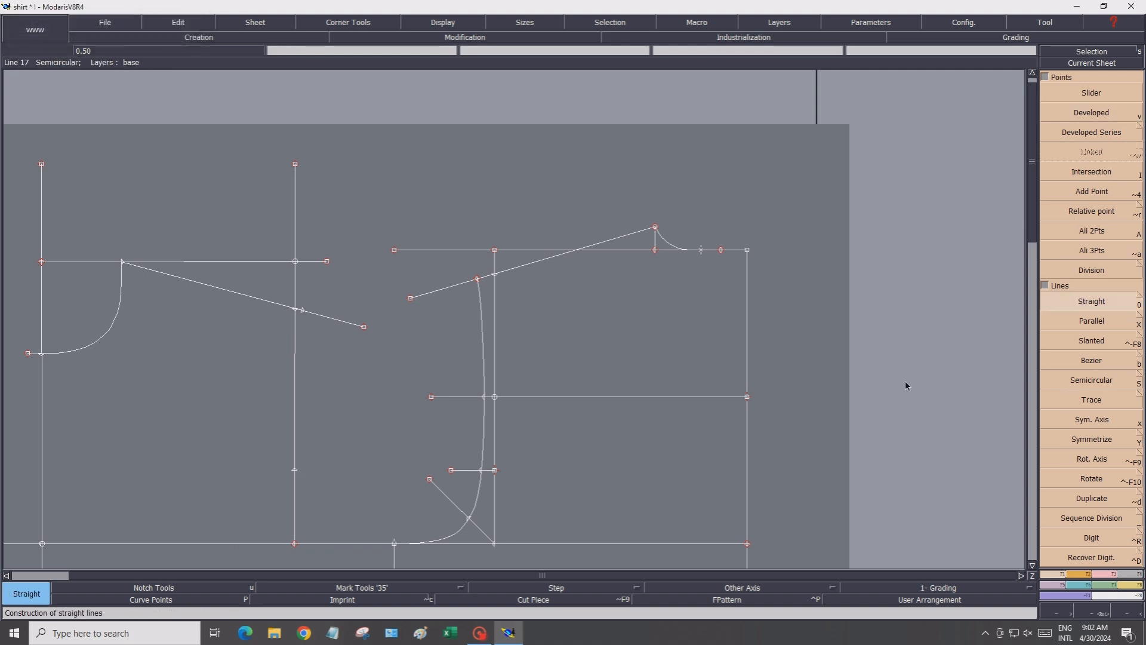
left_click(295, 544)
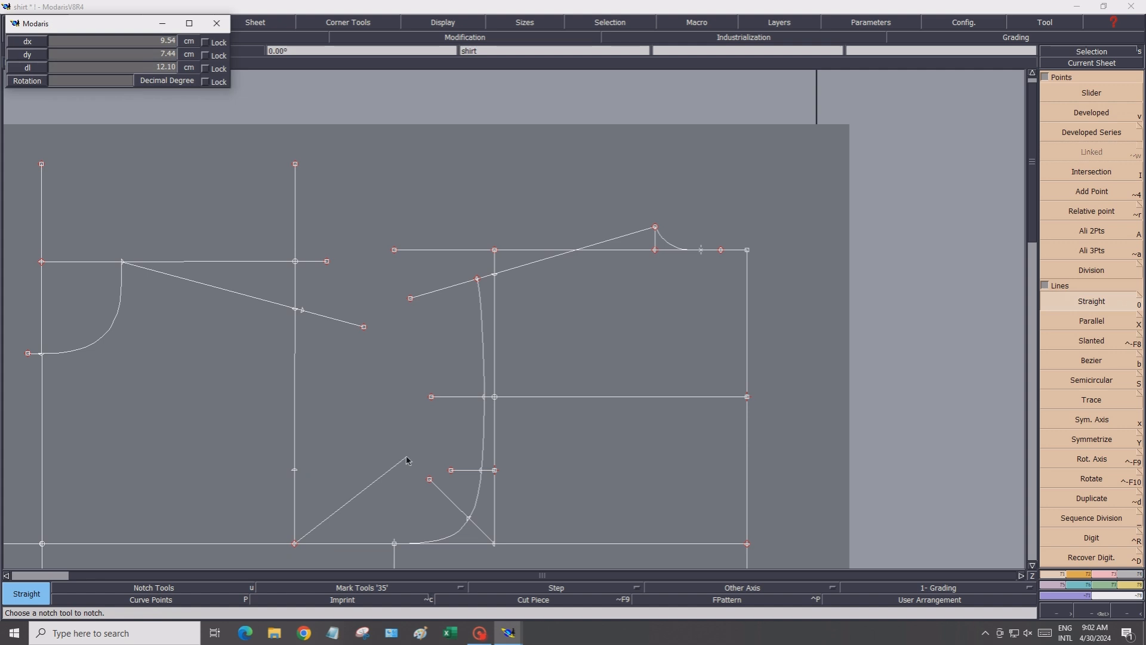
left_click(91, 78)
type("45.00")
left_click(354, 491)
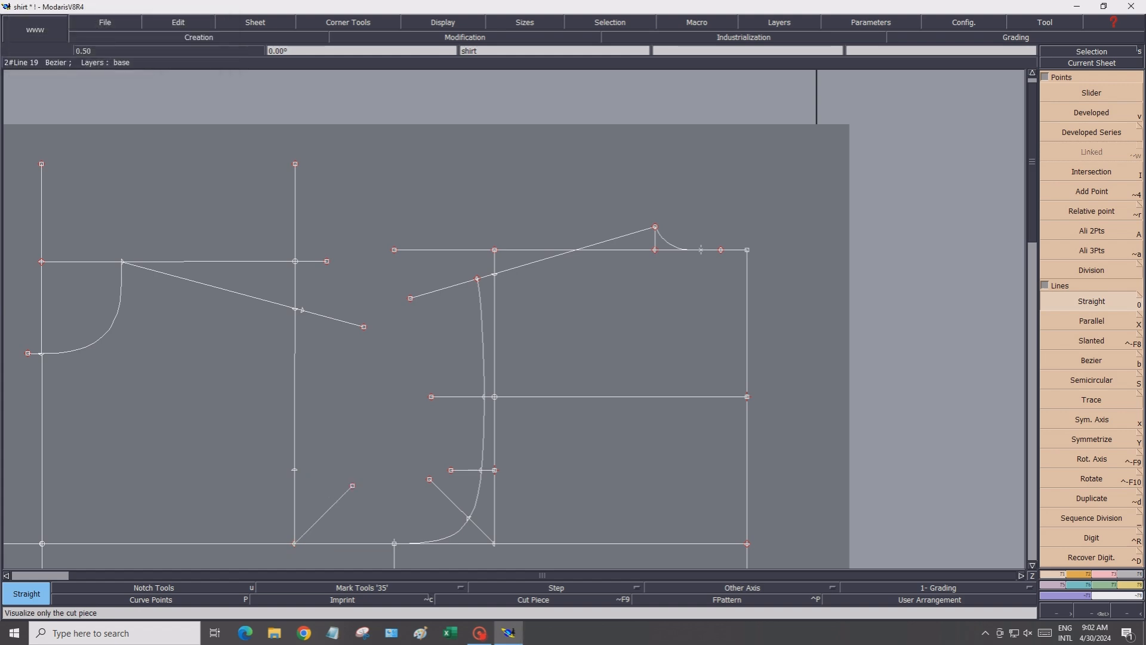
Place a developed point 2 cm along the 45° diagonal line from its corner
left_click(1061, 117)
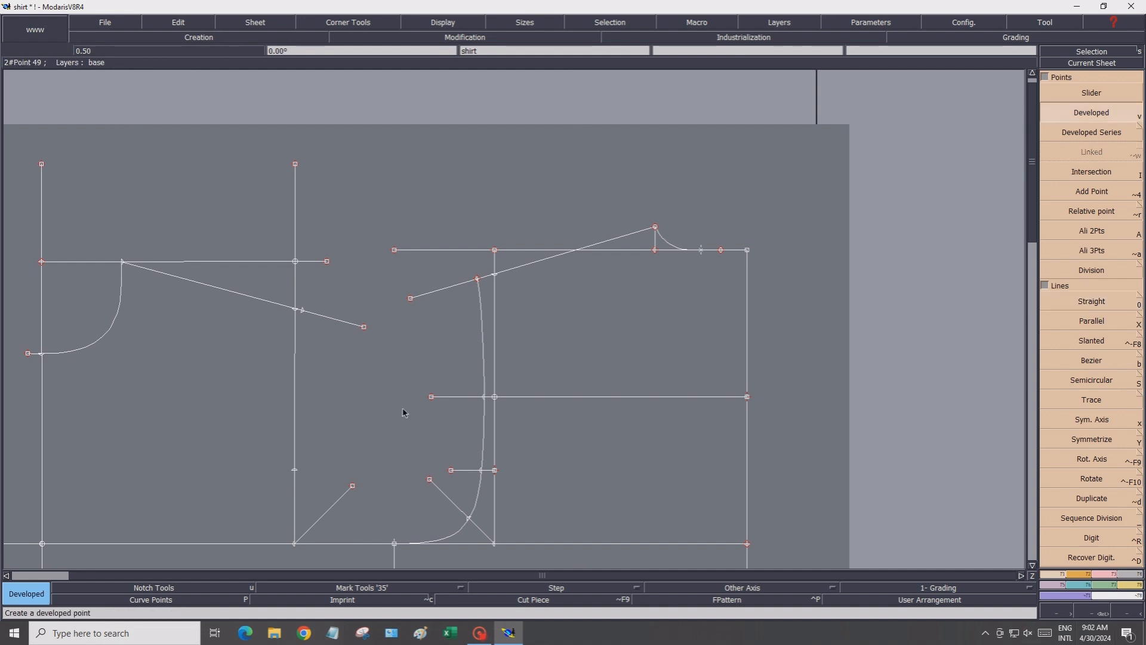
left_click(294, 544)
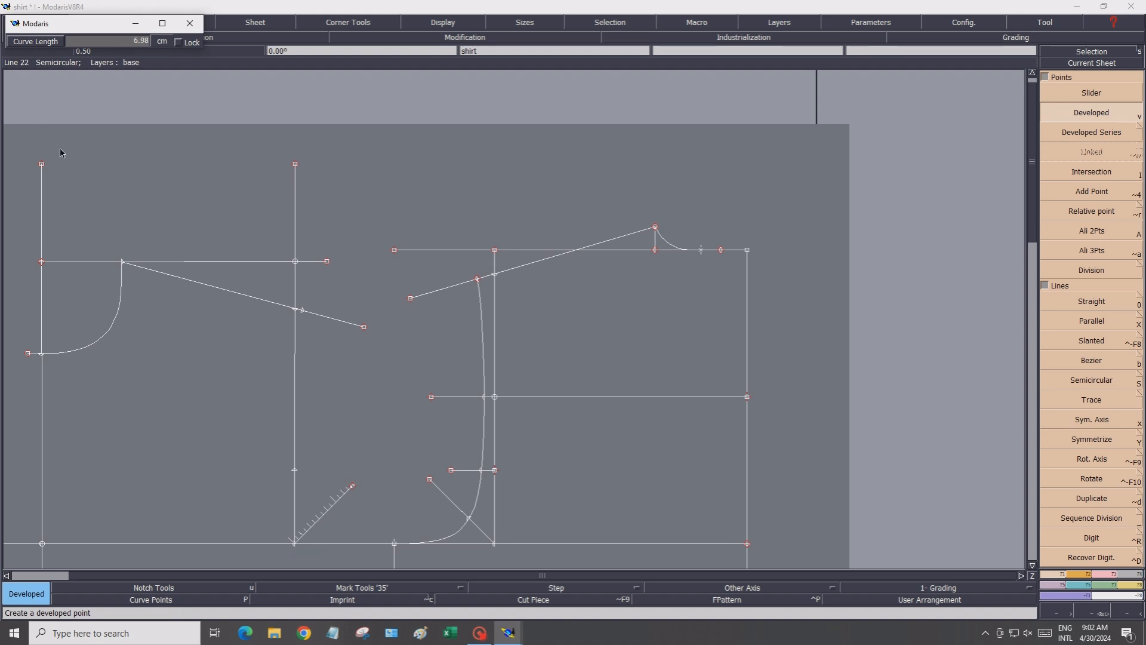
left_click(90, 45)
type("2.70")
key("Return")
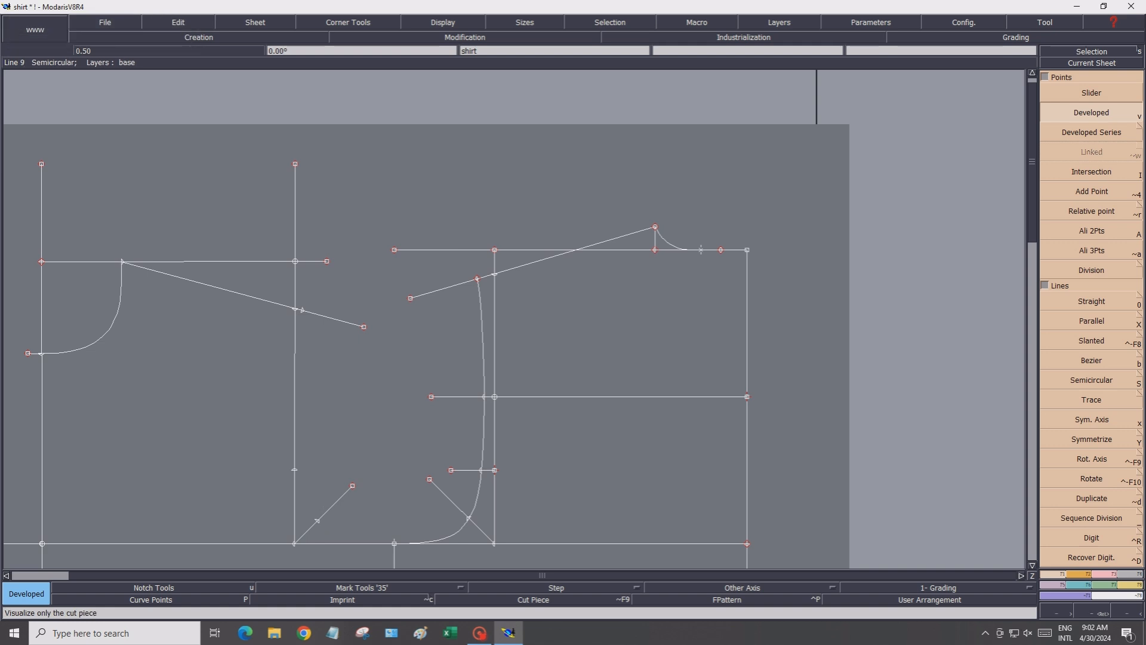
Draw the front armhole as a Bezier curve from the shoulder point, down the front line, through the diagonal point to the bottom guide line
left_click(1032, 565)
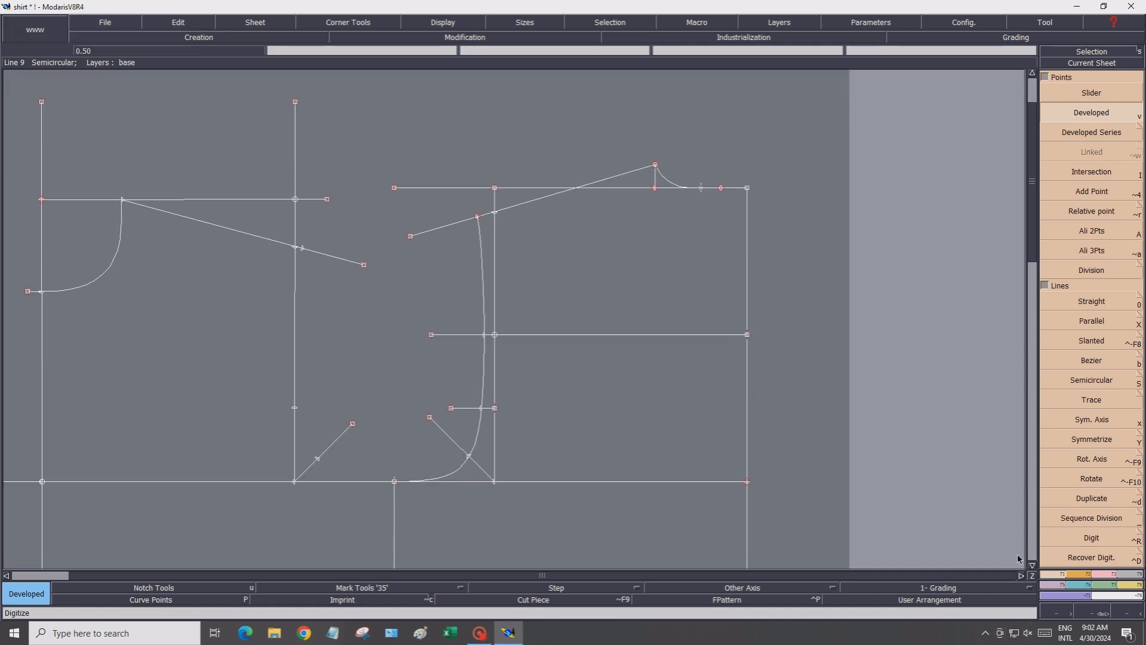
left_click(1091, 360)
left_click(302, 248)
left_click(301, 286)
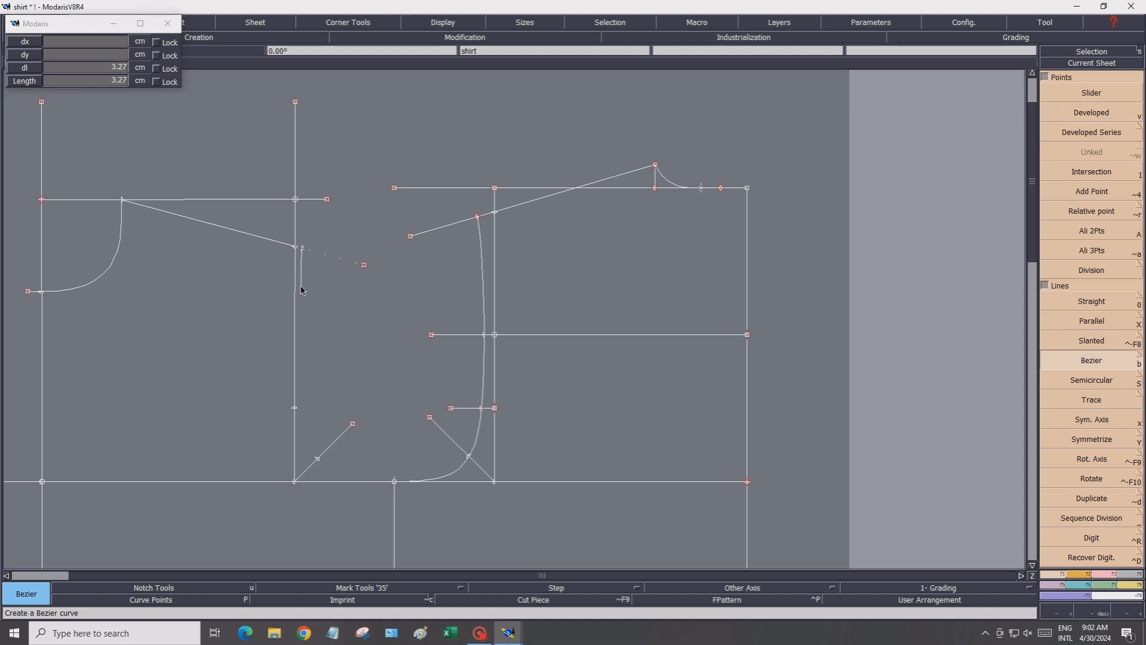
left_click(301, 333)
left_click(301, 378)
left_click(296, 409)
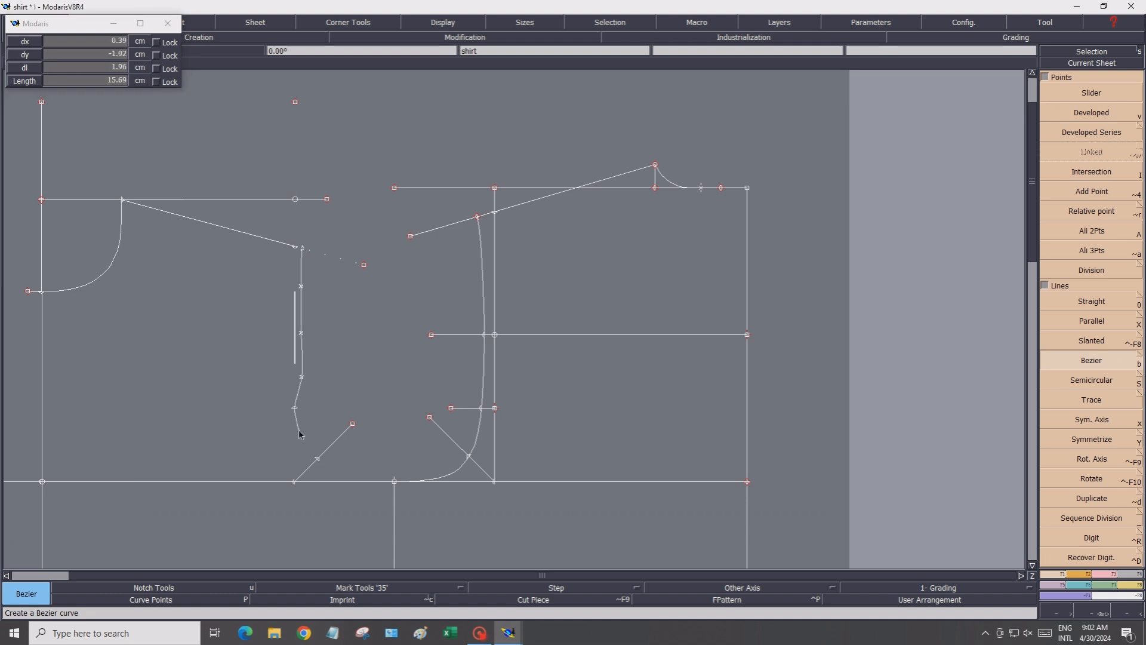
left_click(299, 430)
left_click(307, 442)
left_click(318, 461)
left_click(328, 470)
left_click(342, 473)
left_click(361, 478)
left_click(394, 481)
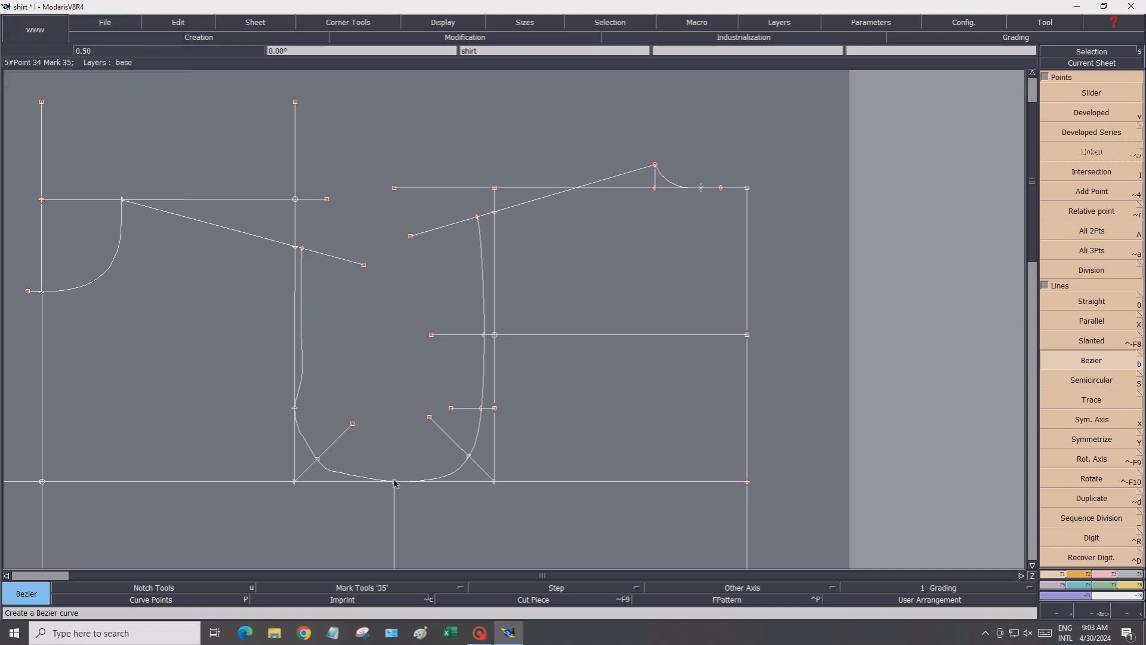
Show the curve points and reshape the upper part of the front armhole curve to straighten it along the vertical line
left_click(121, 602)
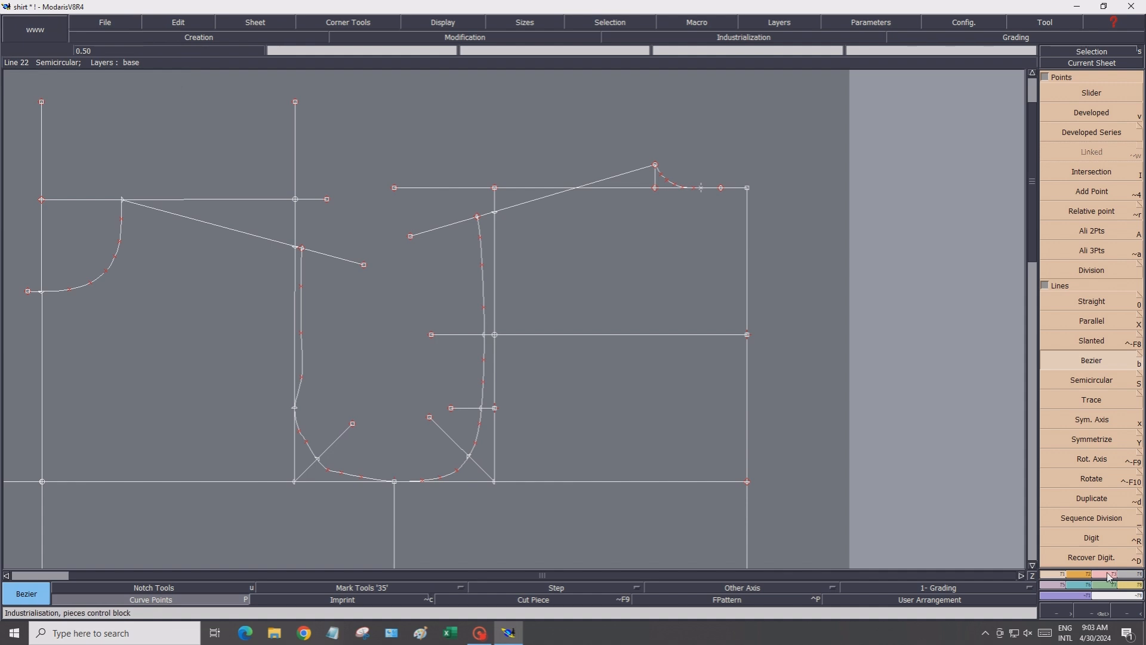
left_click(1097, 292)
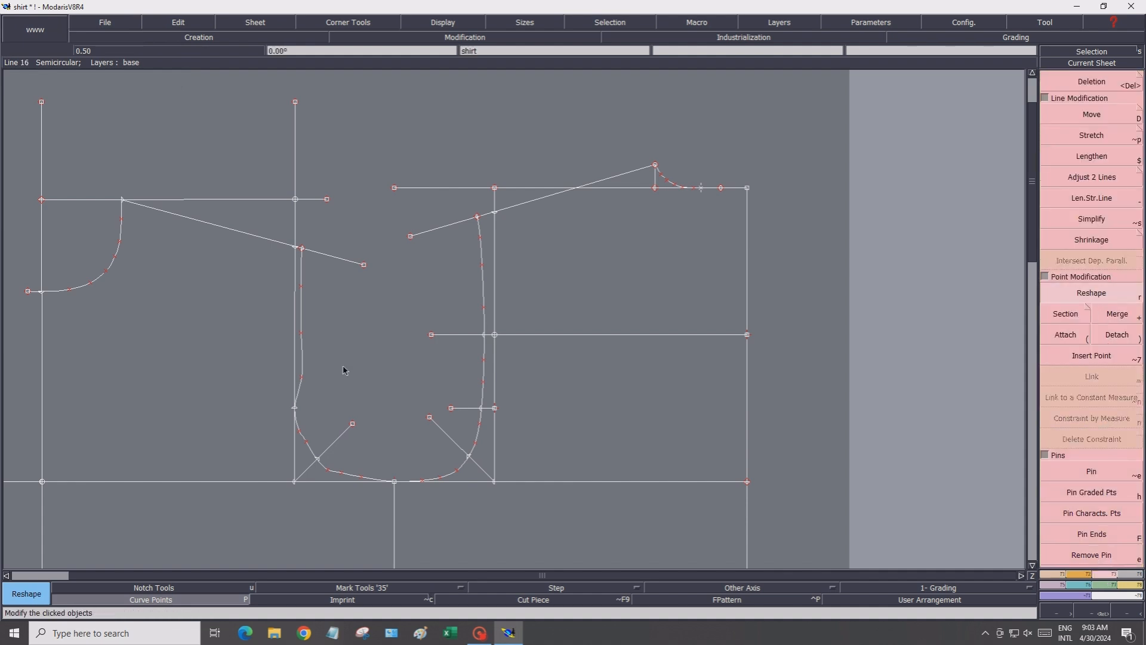
left_click(303, 379)
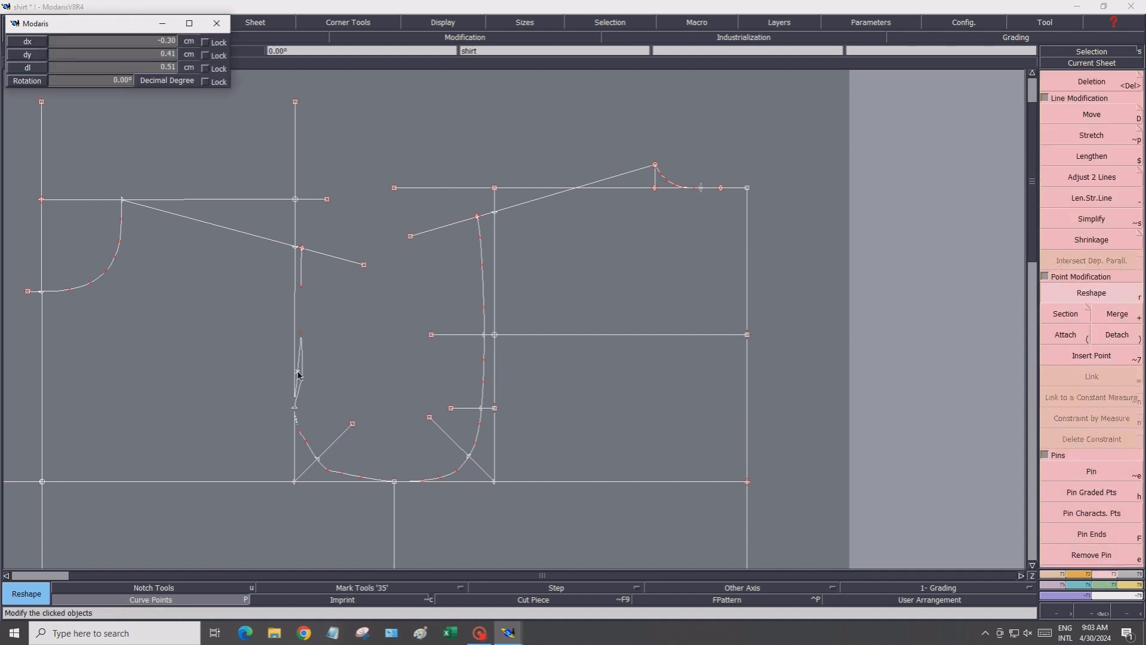
left_click(304, 336)
left_click(301, 333)
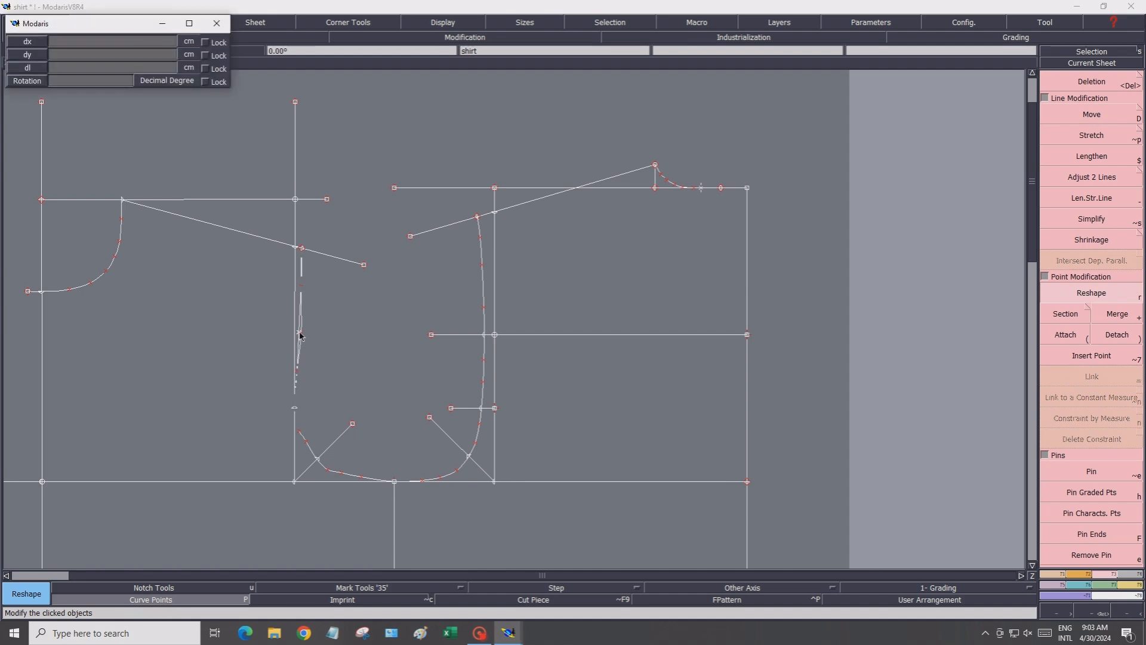
left_click(298, 331)
left_click(302, 292)
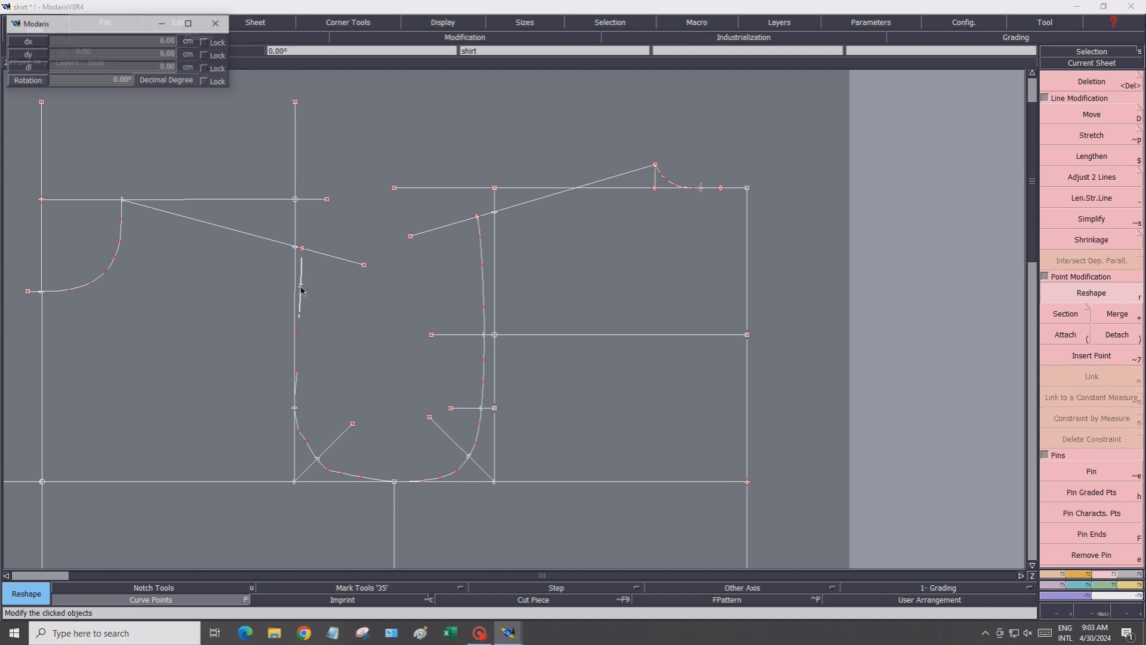
left_click(300, 286)
left_click(299, 335)
left_click(297, 340)
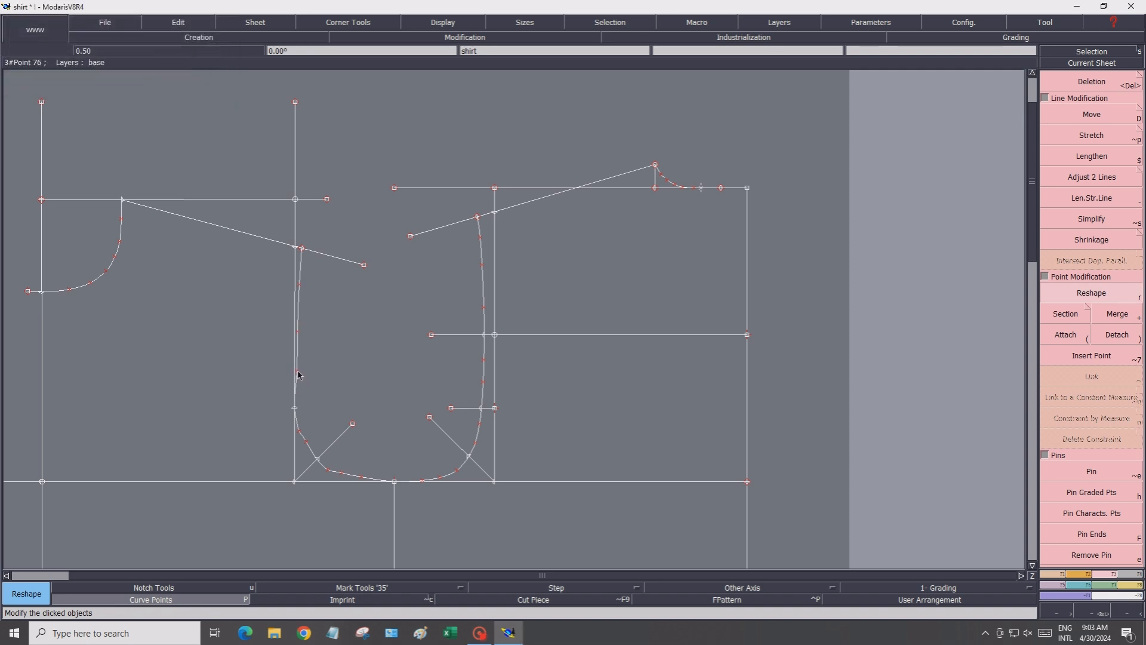
left_click(298, 371)
left_click(294, 371)
left_click(294, 370)
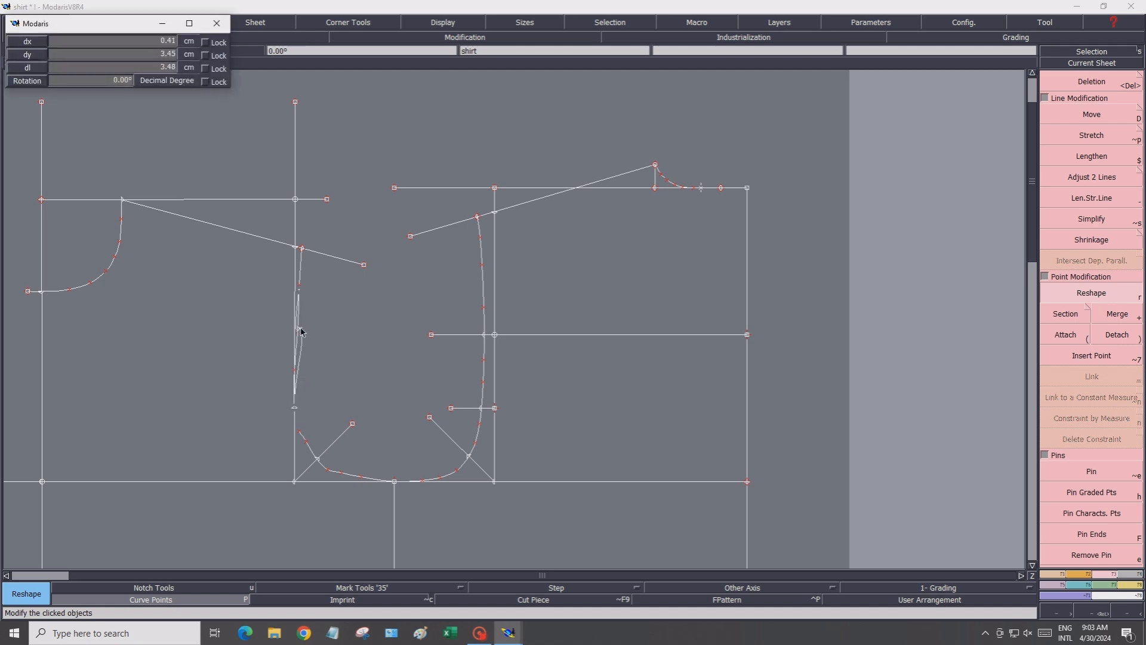
left_click(298, 334)
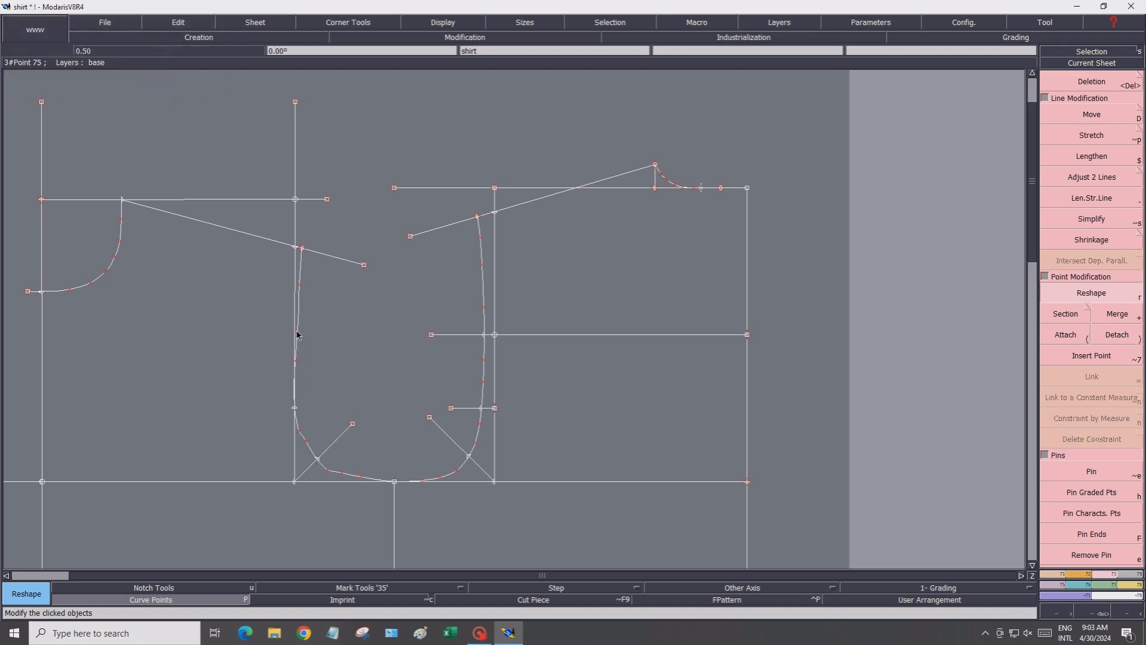
Reshape the lower and upper parts of the back armhole curve by repositioning its curve points for a smooth rounded shape
scroll(320, 493, "up", 3)
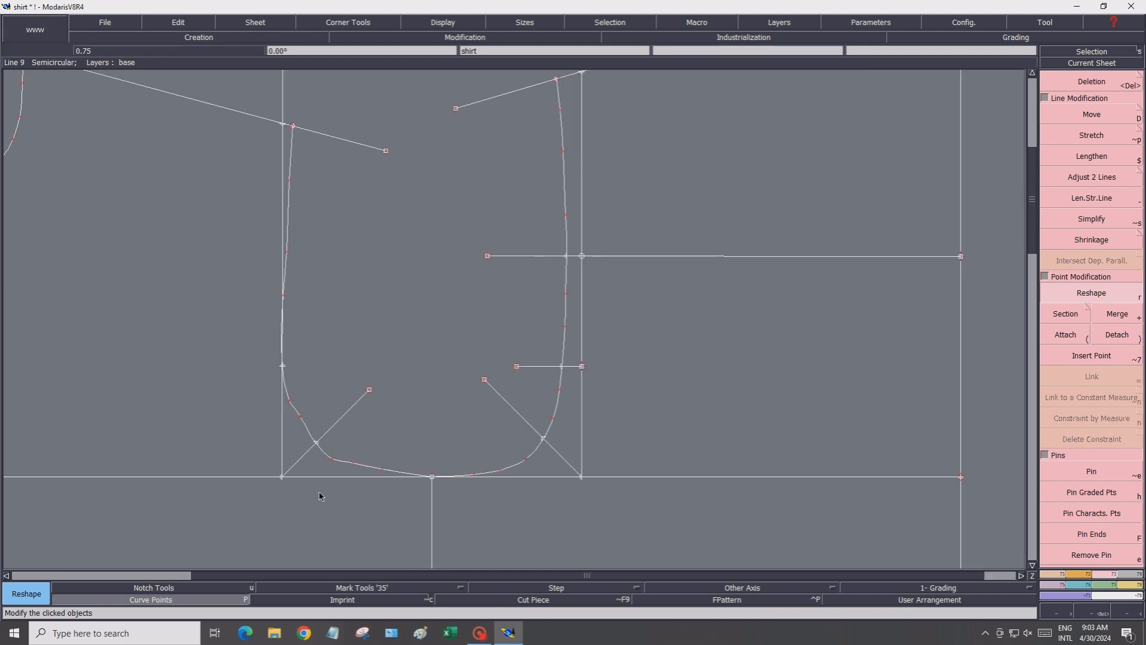
left_click(290, 380)
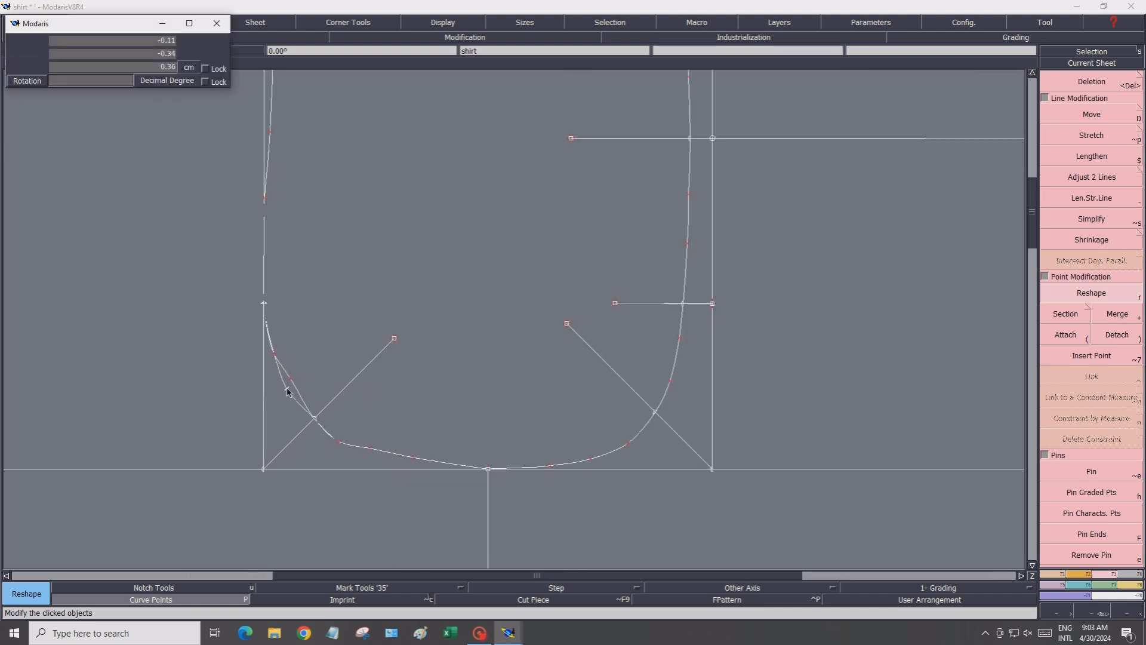
left_click(272, 359)
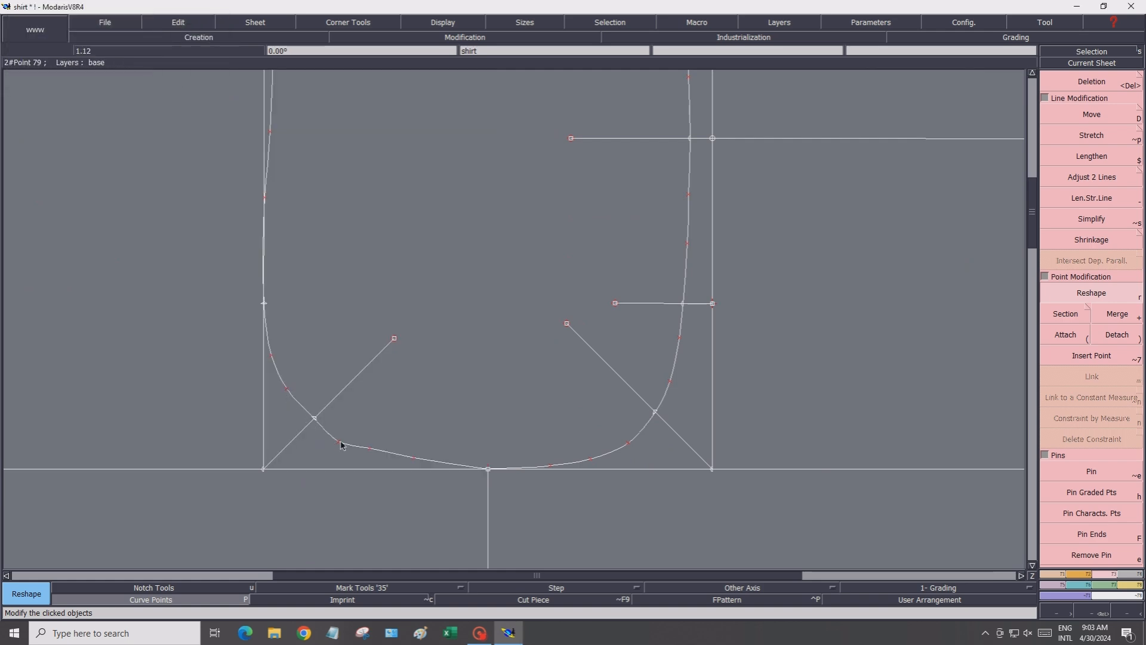
left_click(370, 449)
left_click(370, 455)
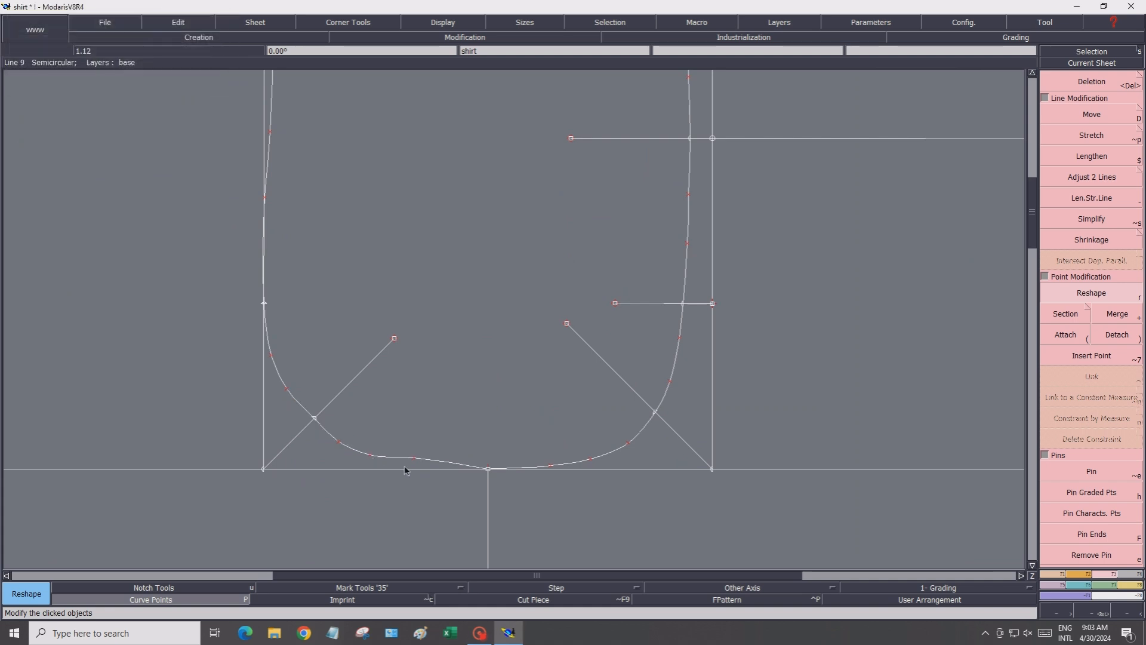
left_click(414, 459)
left_click(433, 470)
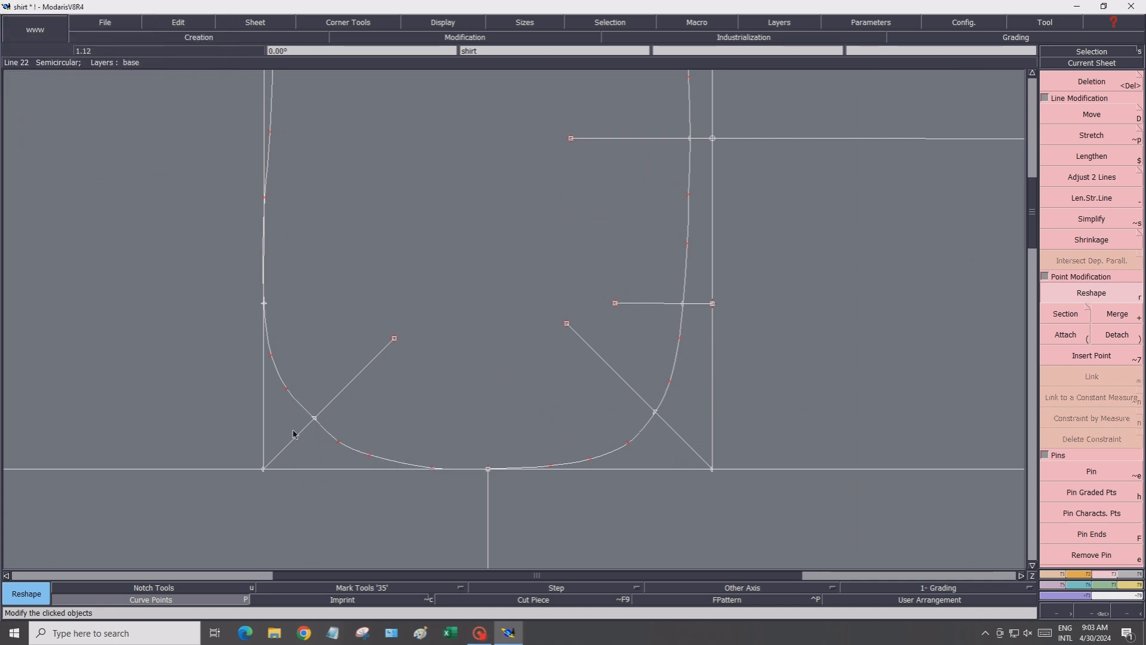
left_click(314, 418)
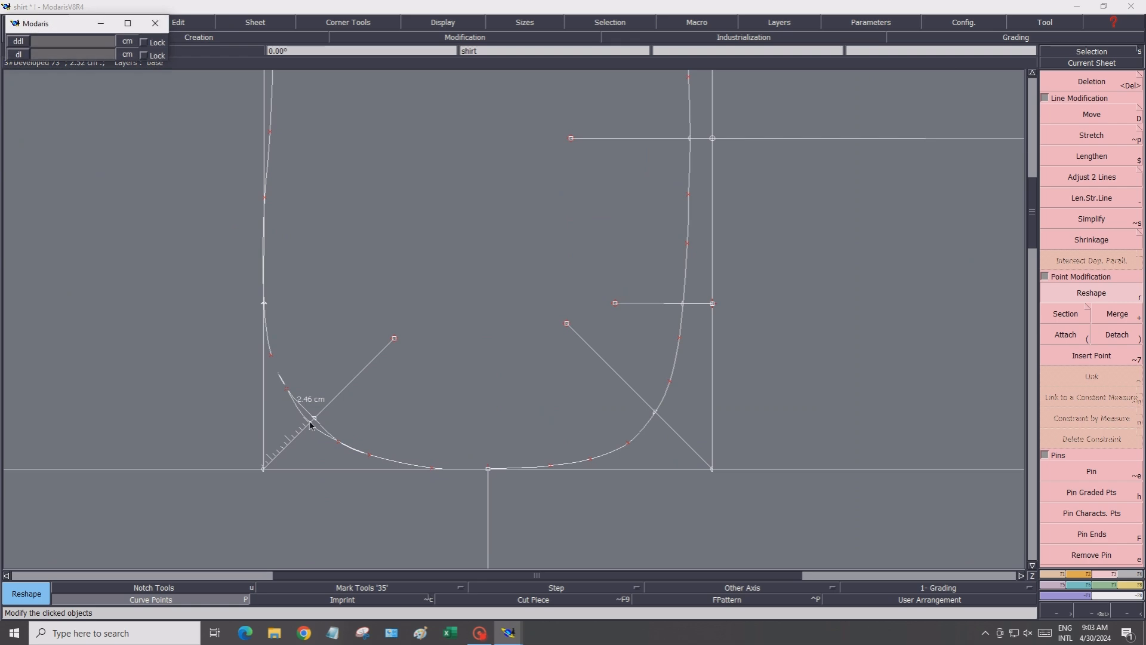
left_click(311, 423)
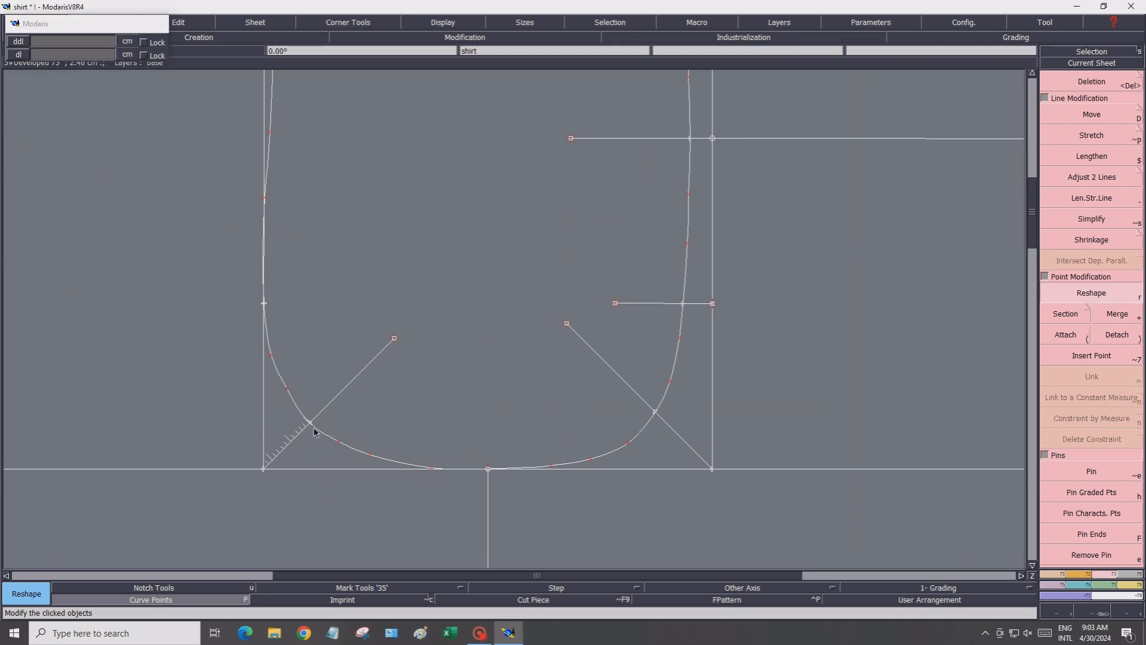
left_click(287, 391)
left_click(285, 392)
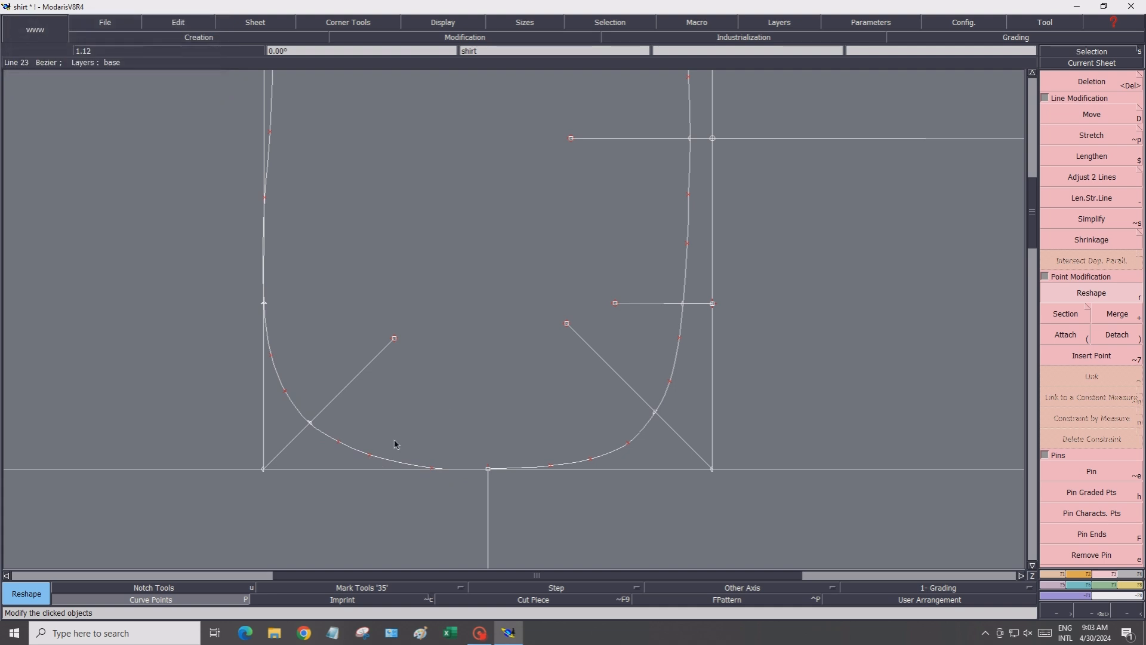
scroll(438, 407, "down", 2)
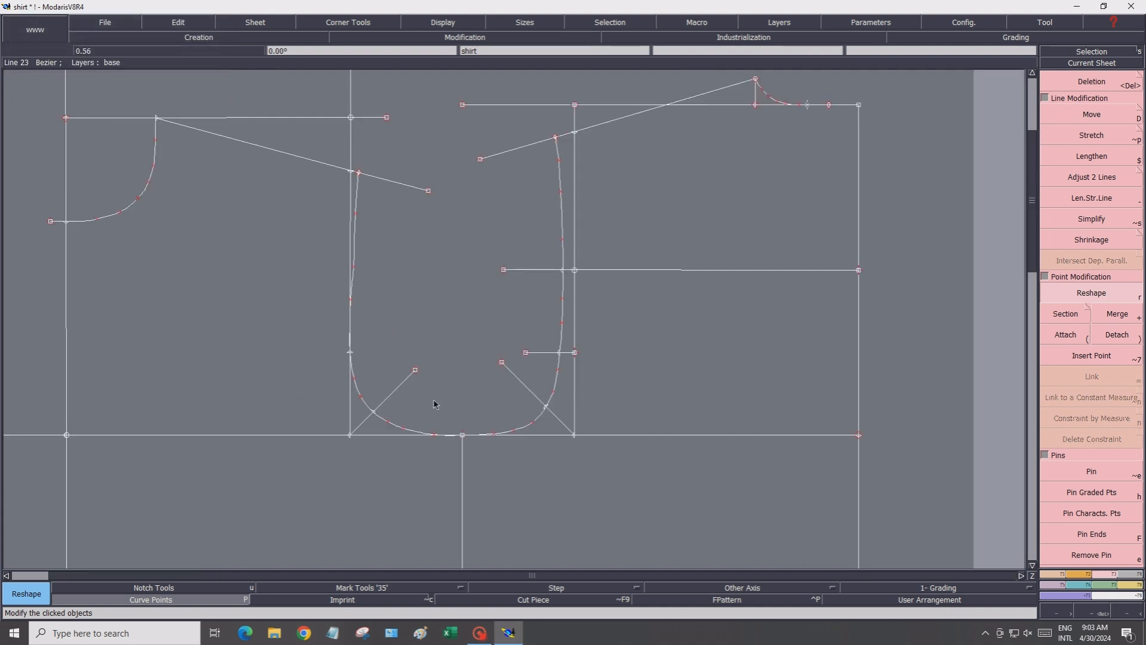
left_click(353, 267)
left_click(354, 268)
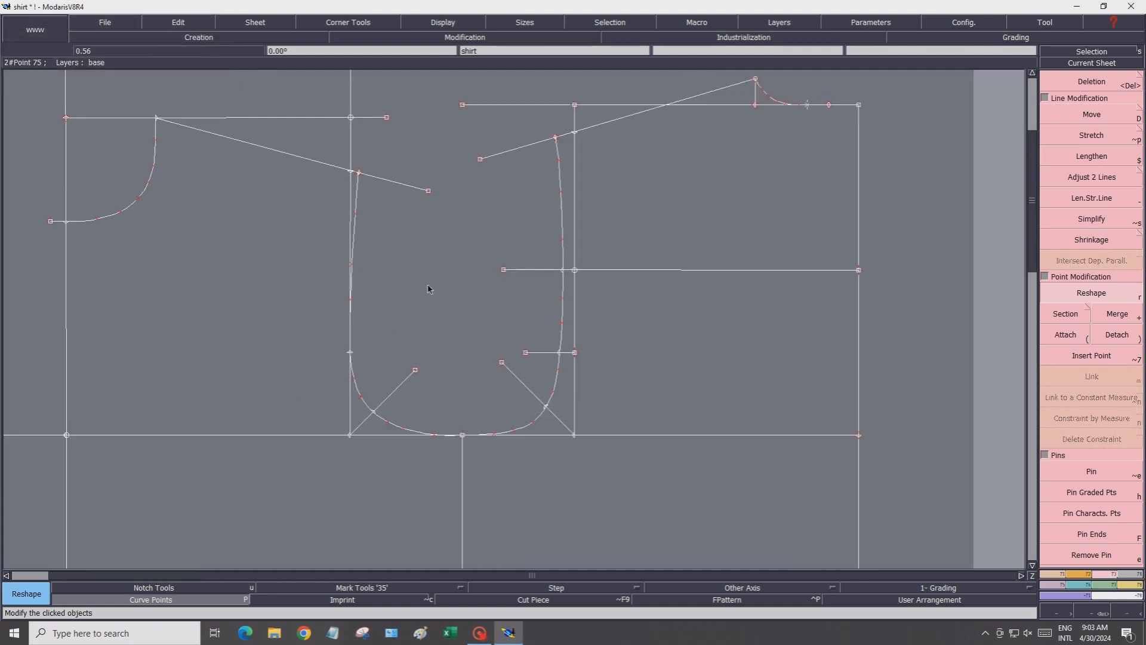
Reset the view to scale 1 and turn on the display of point names
left_click(430, 23)
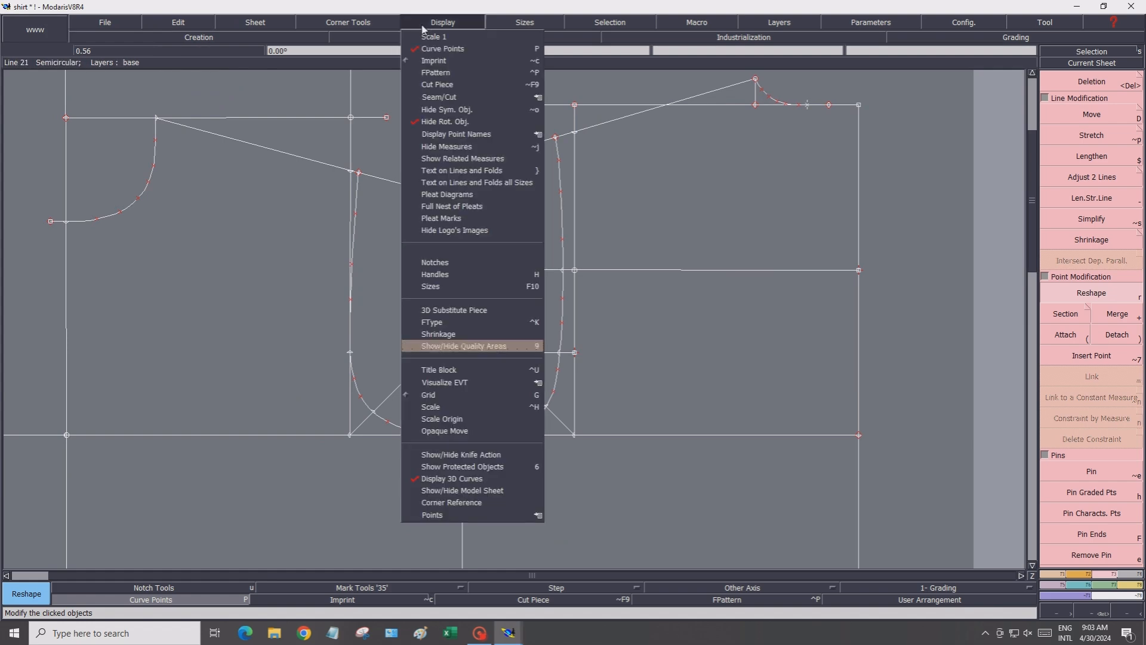
left_click(427, 38)
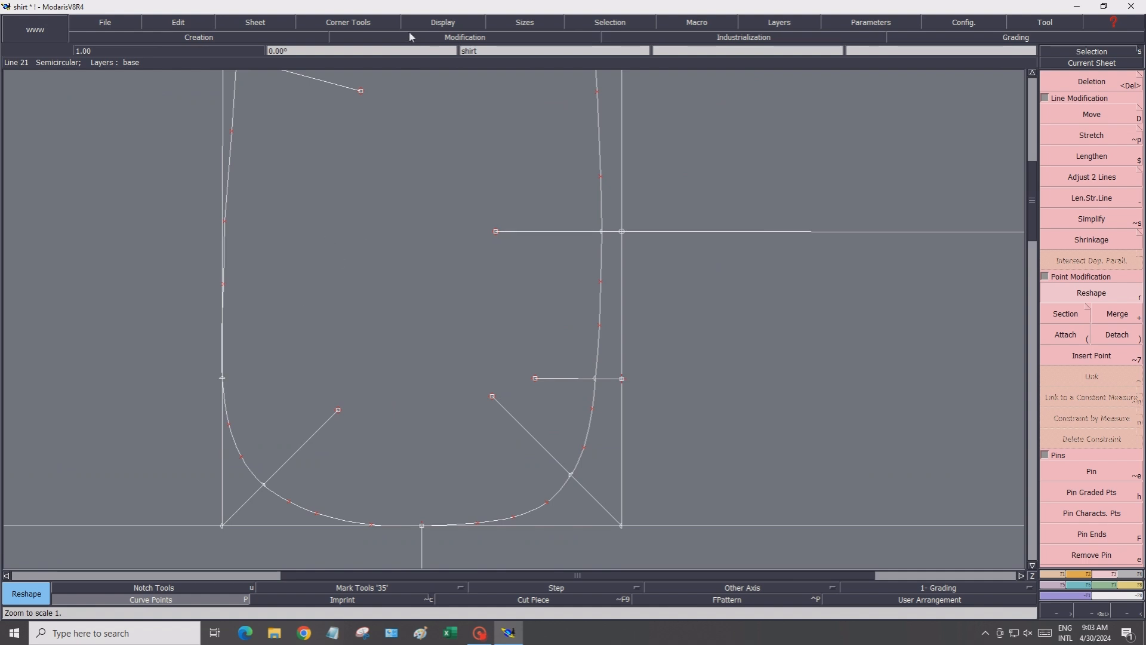
scroll(347, 415, "down", 1)
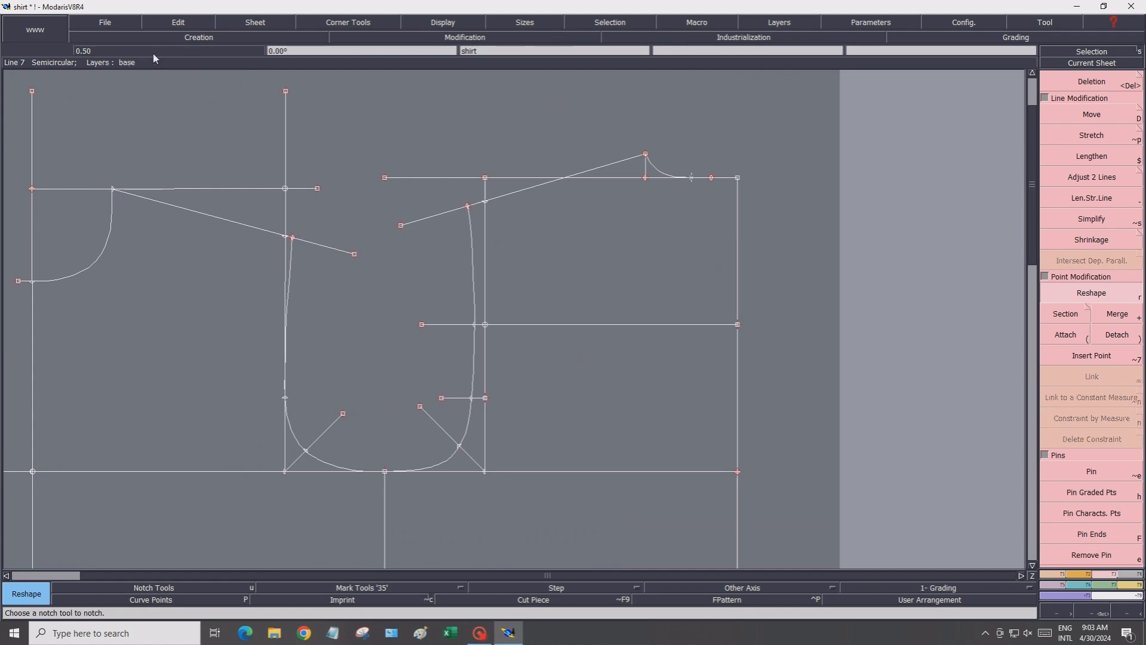
left_click(443, 22)
mouse_move(492, 141)
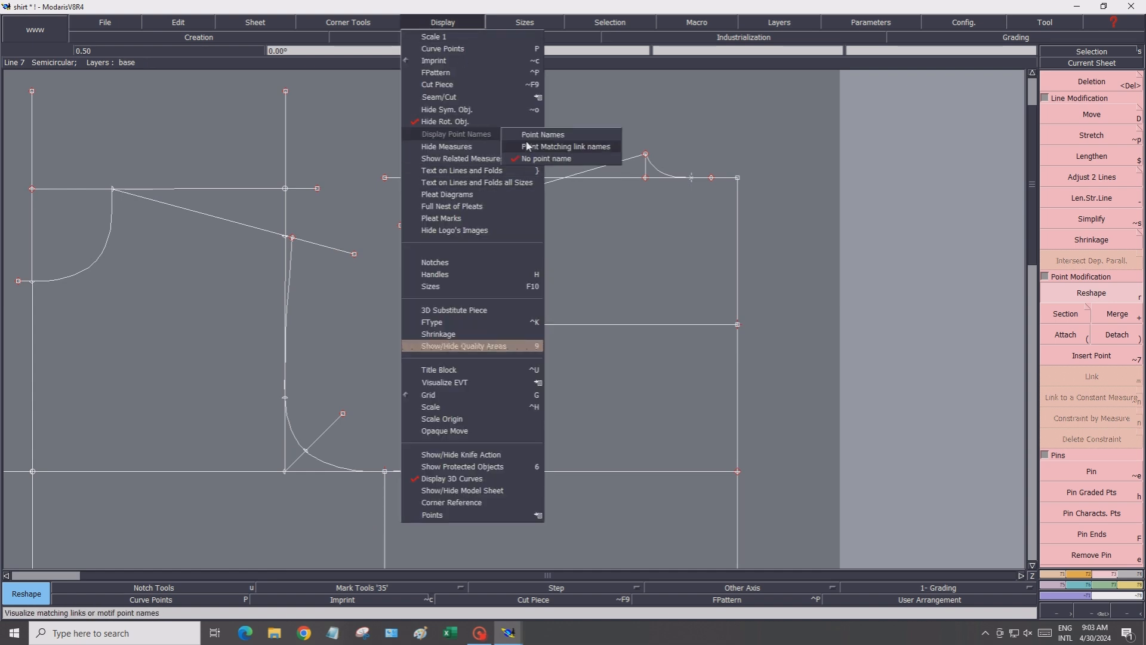
left_click(577, 139)
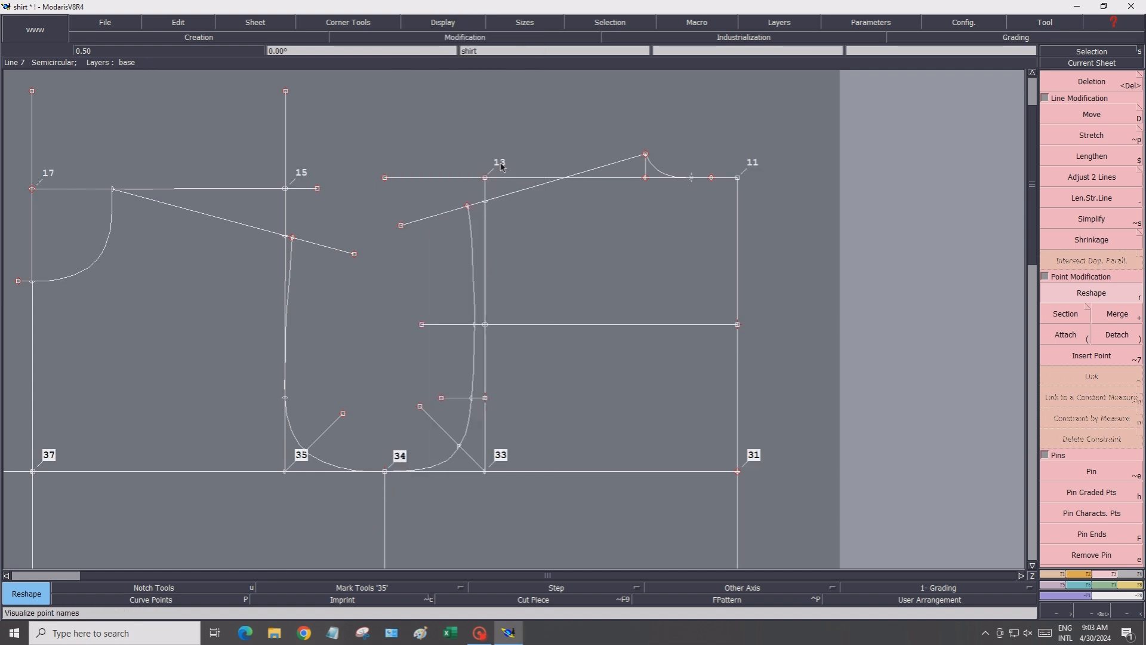
Use the Edit tool to name the key points on the armholes, necklines, shoulder and guide lines
left_click(179, 22)
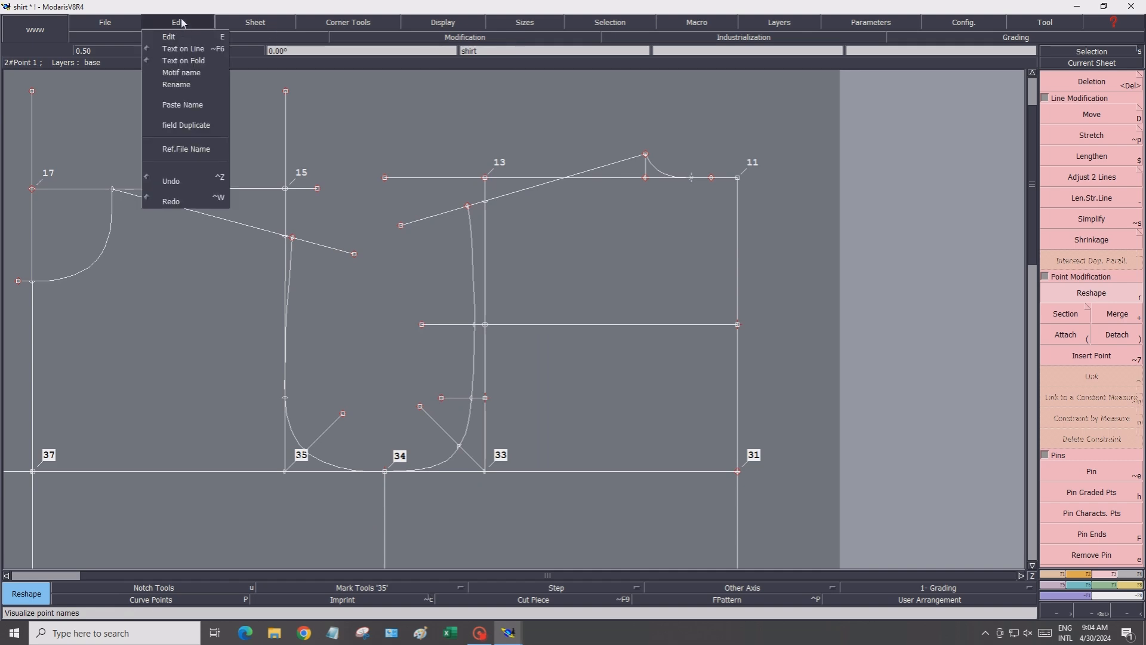
left_click(177, 38)
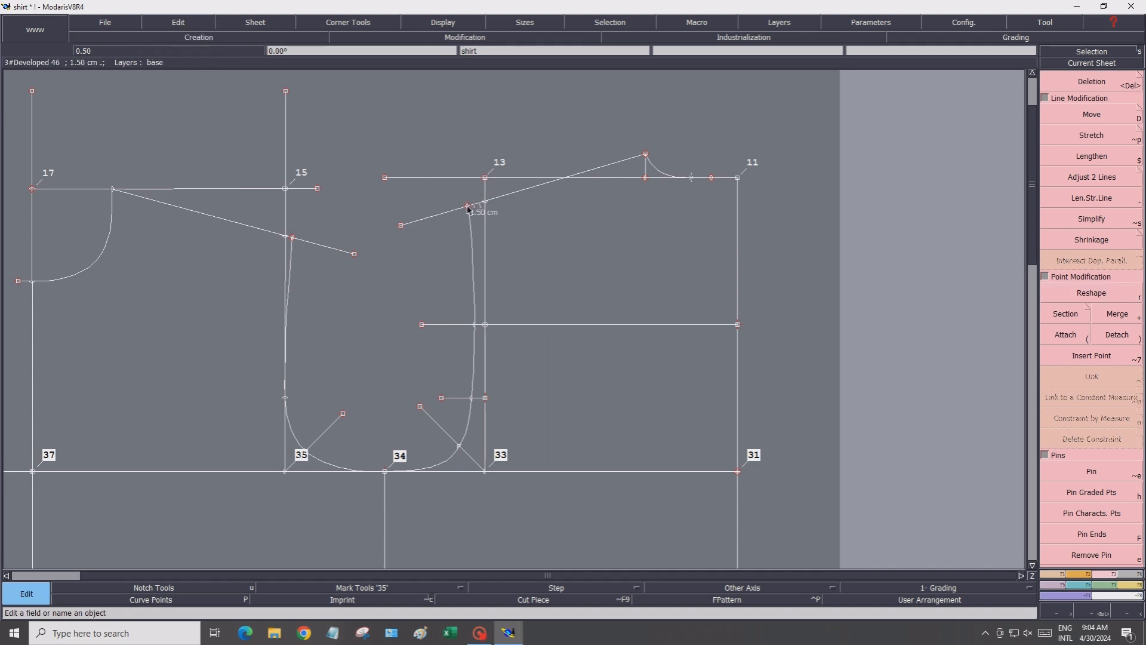
left_click(463, 197)
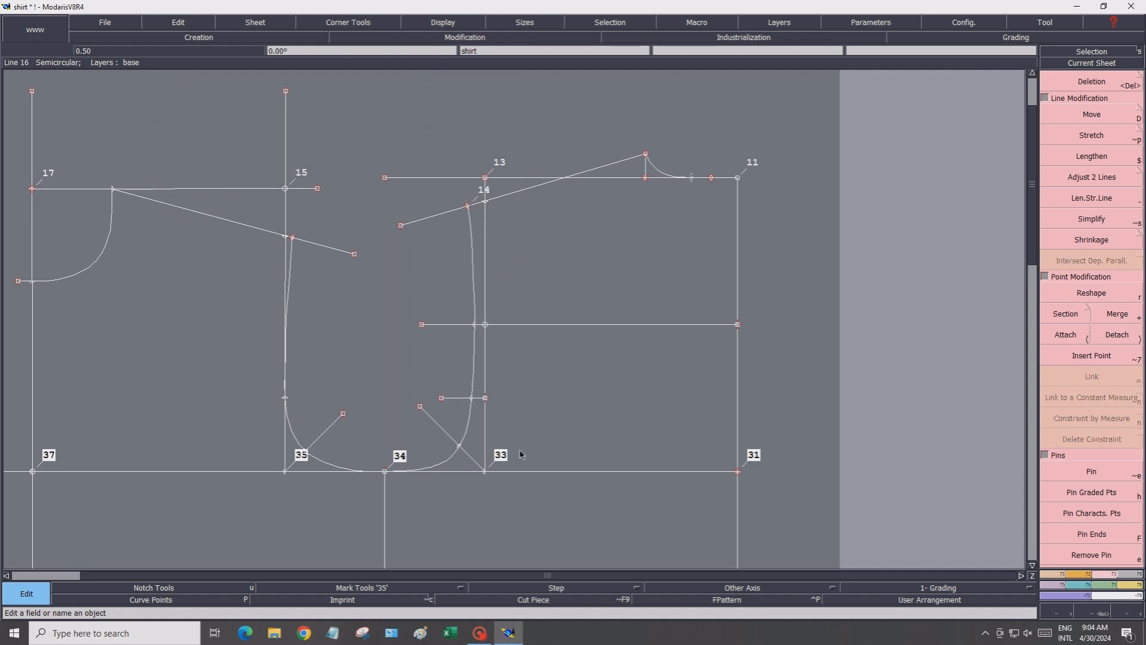
left_click(486, 325)
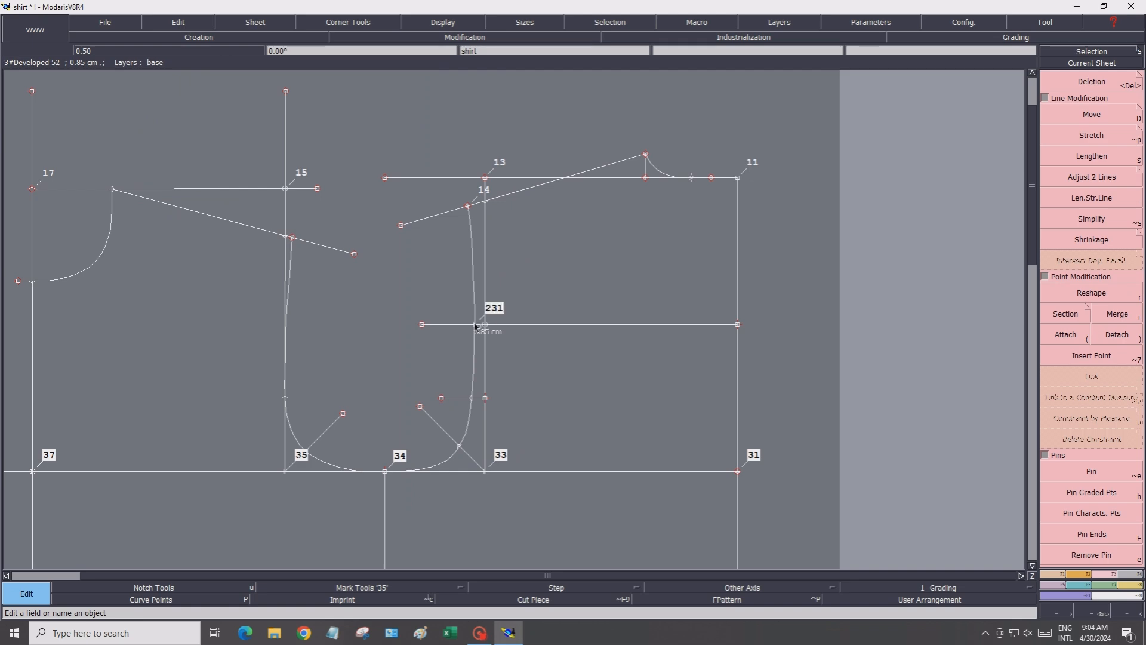
left_click(458, 399)
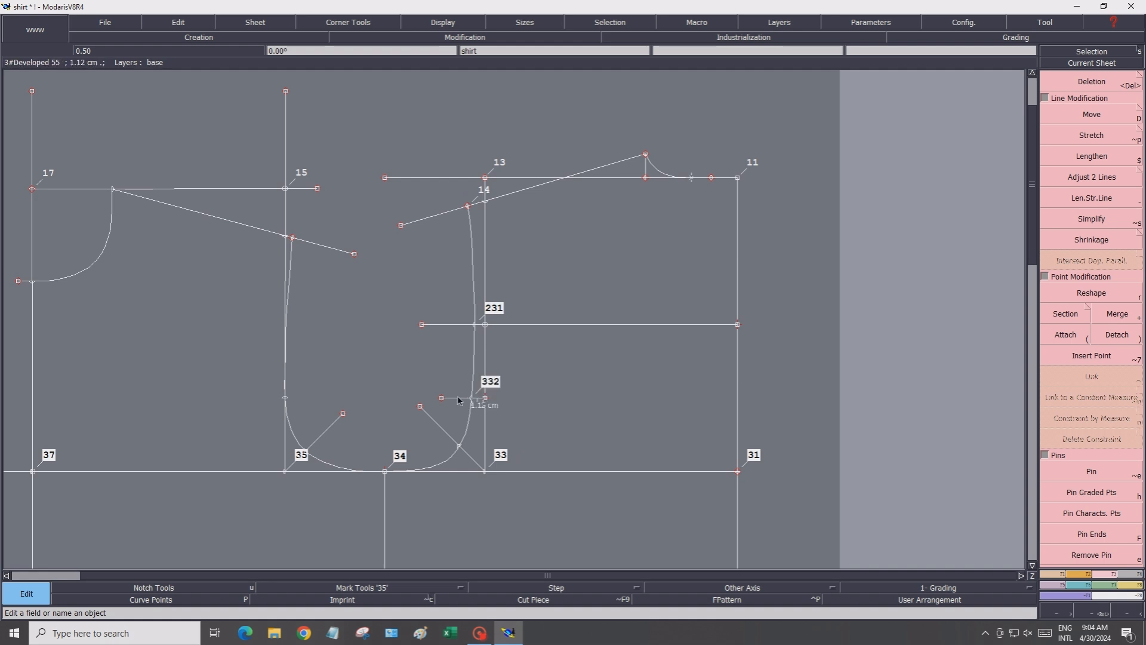
left_click(455, 446)
left_click(486, 398)
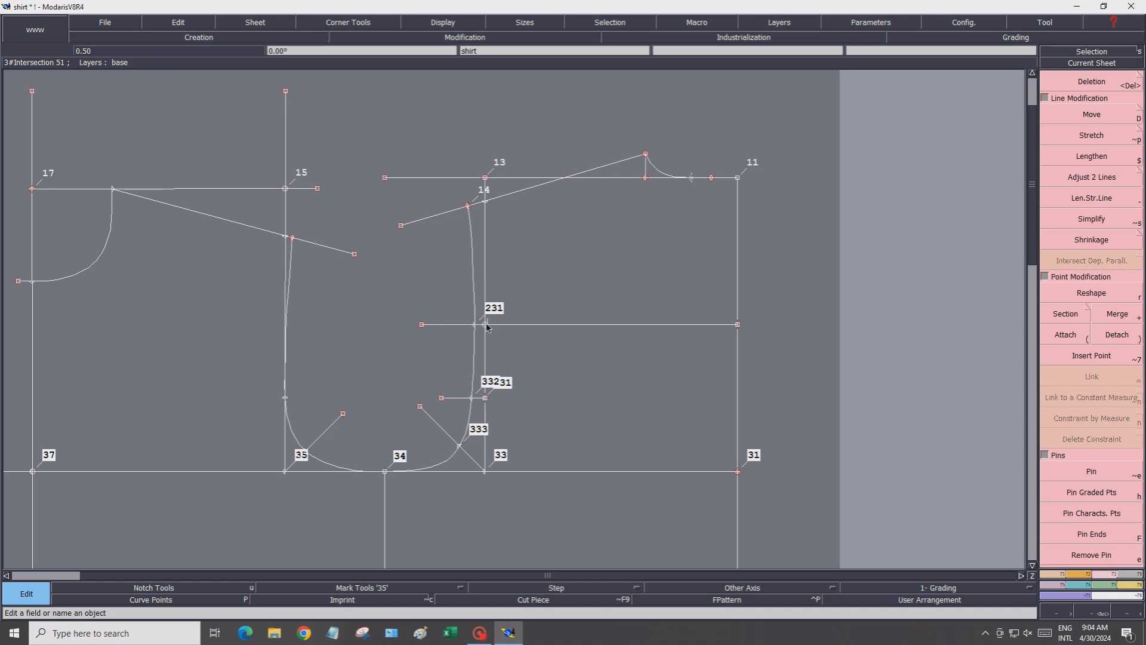
left_click(738, 325)
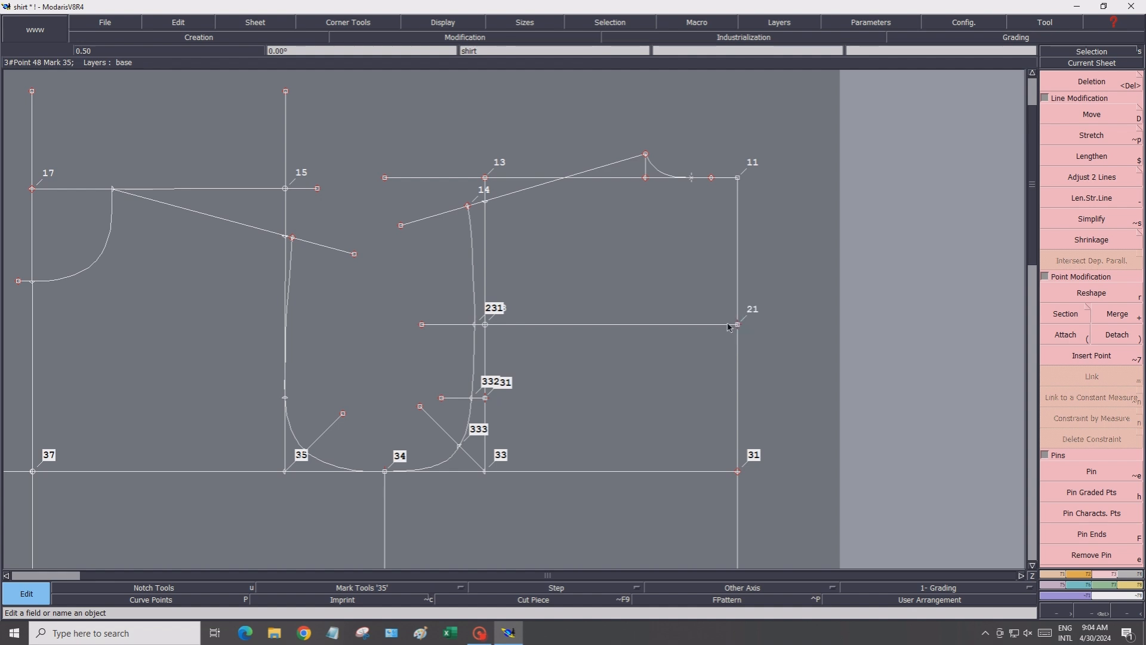
left_click(108, 189)
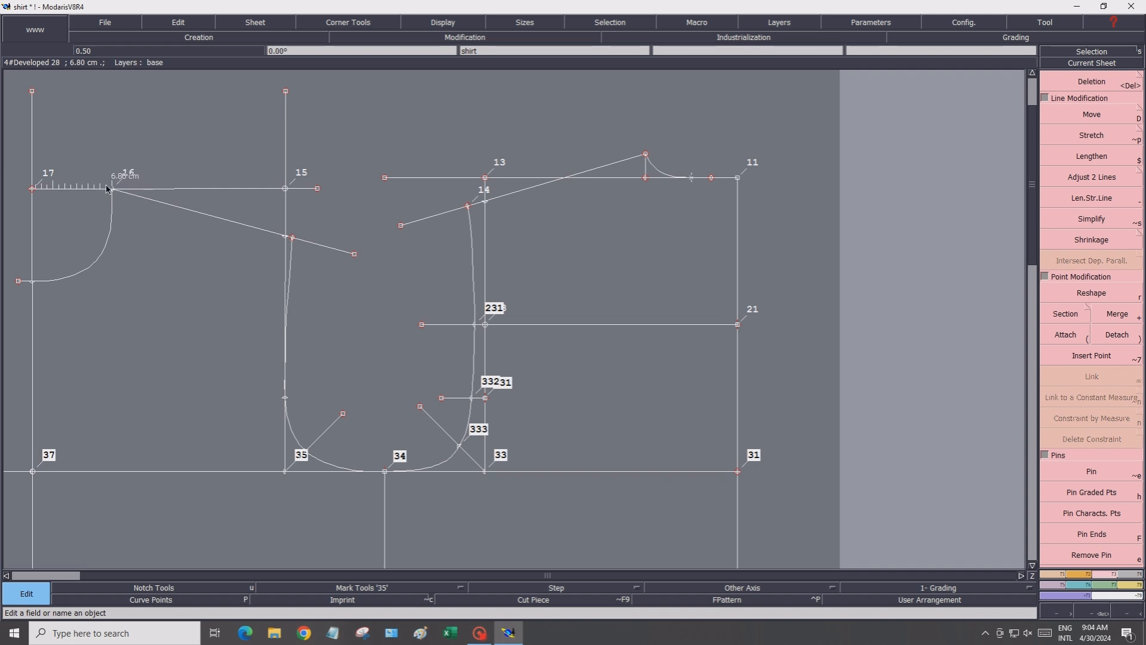
left_click(31, 282)
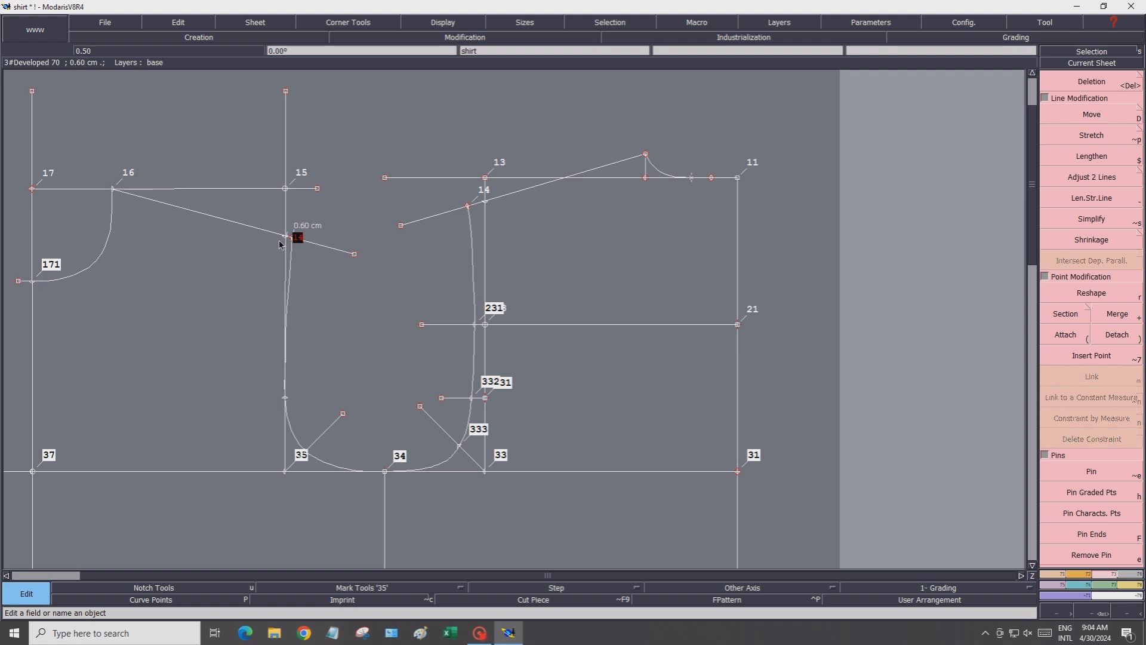
left_click(279, 244)
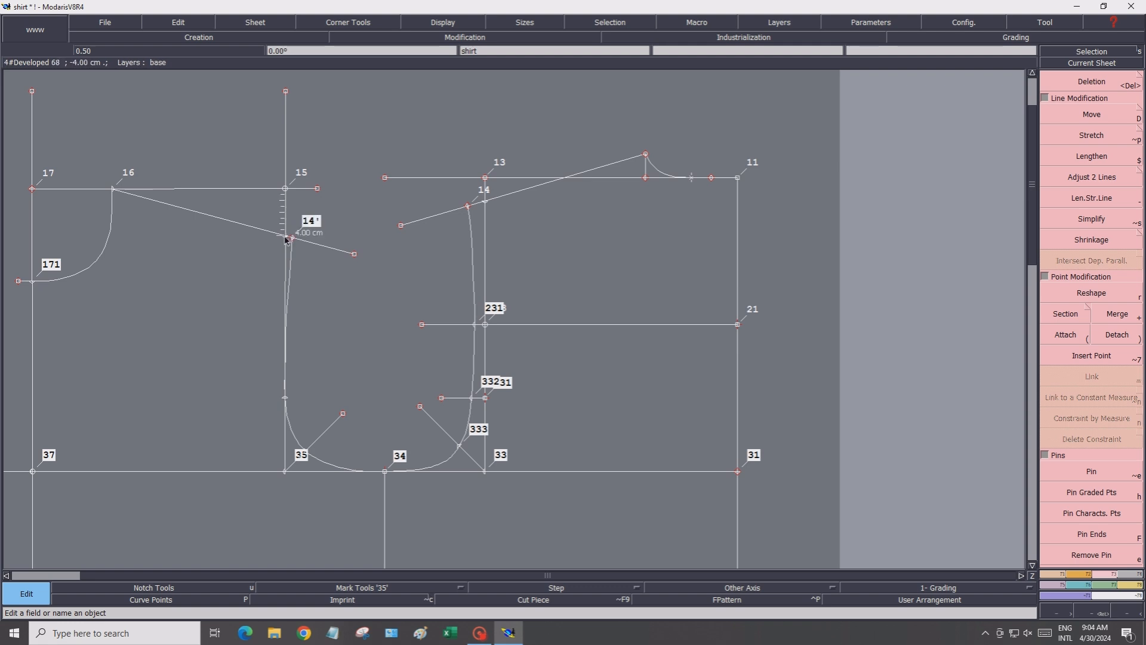
left_click(287, 237)
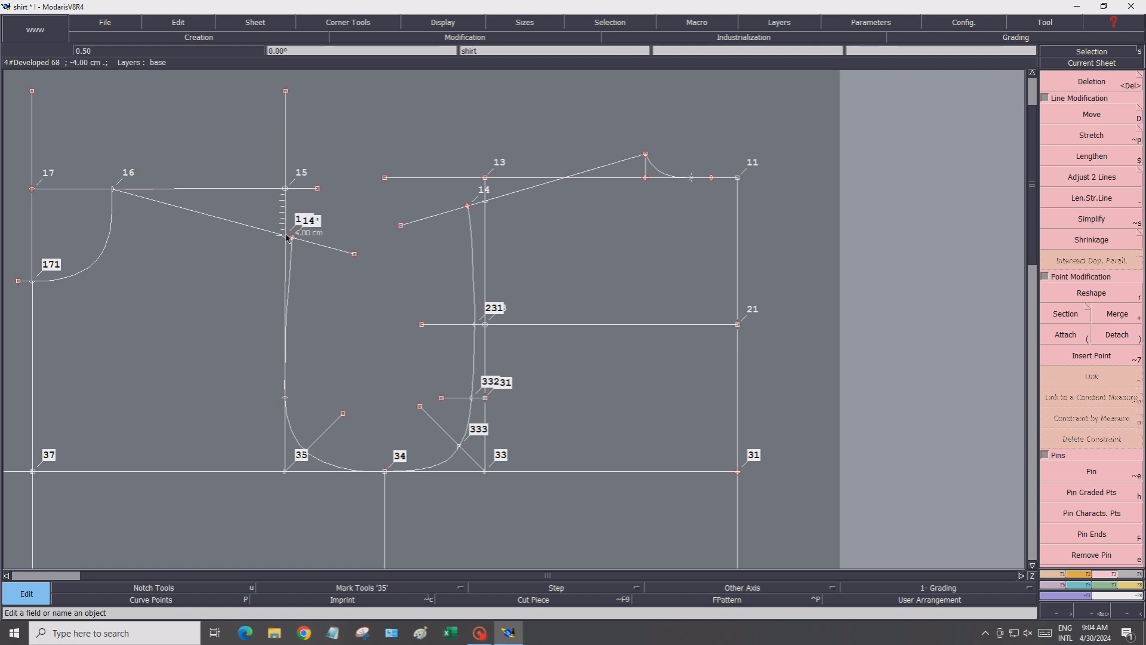
left_click(279, 393)
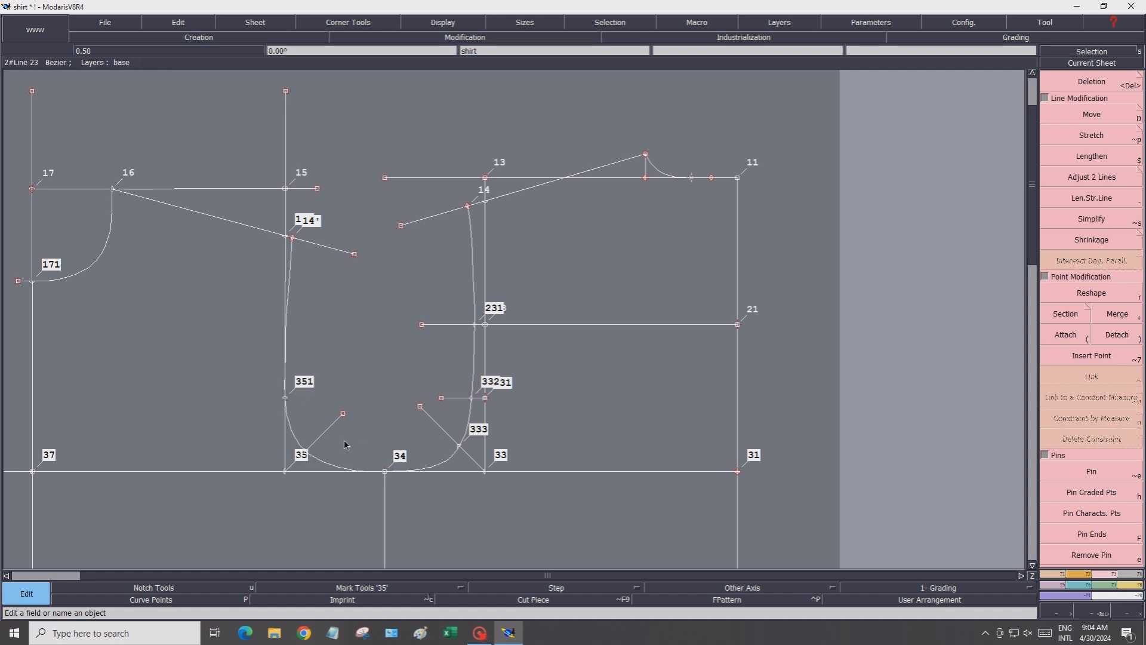
left_click(301, 443)
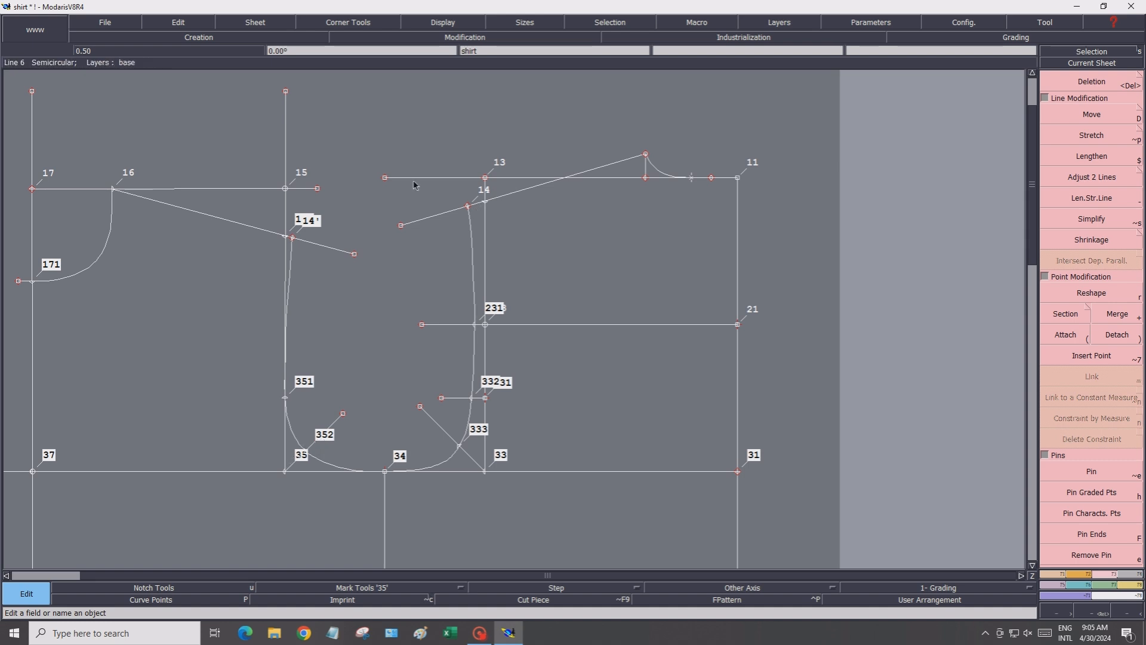
Turn off the display of point names
left_click(420, 25)
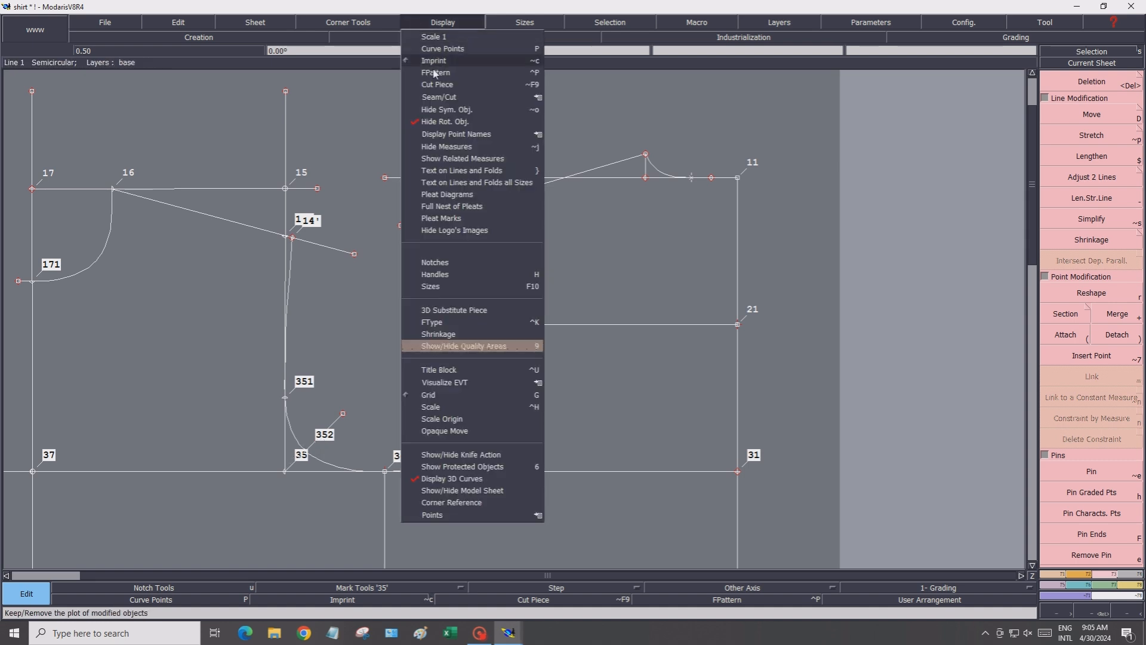
mouse_move(495, 136)
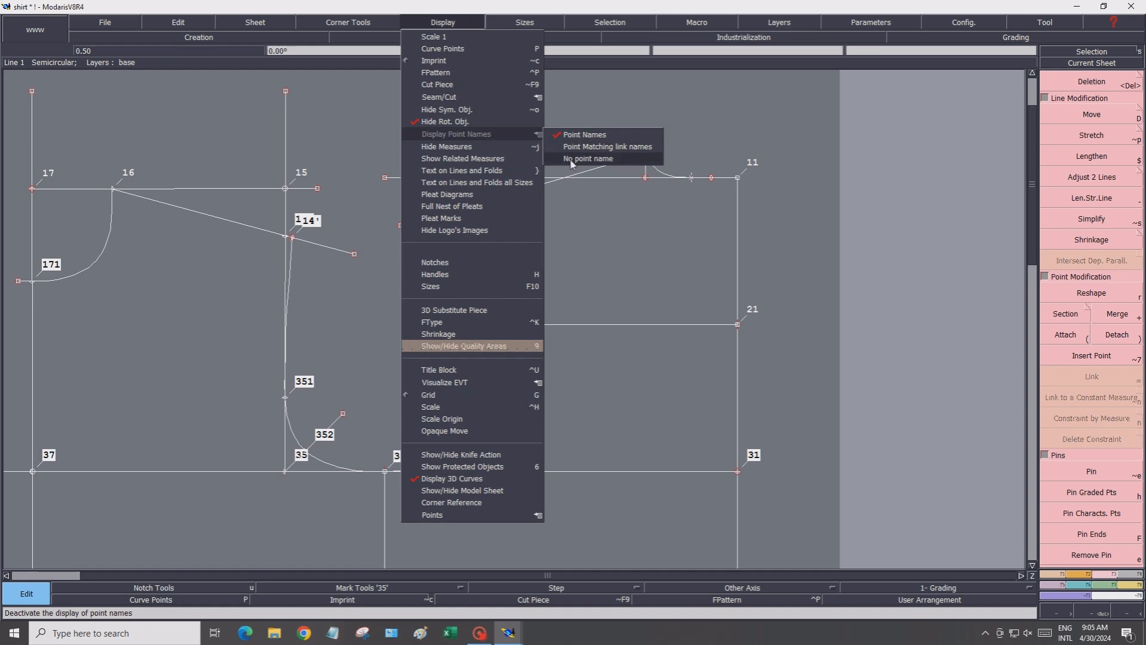
left_click(573, 166)
Save the shirt model
scroll(400, 176, "down", 1)
scroll(400, 180, "down", 1)
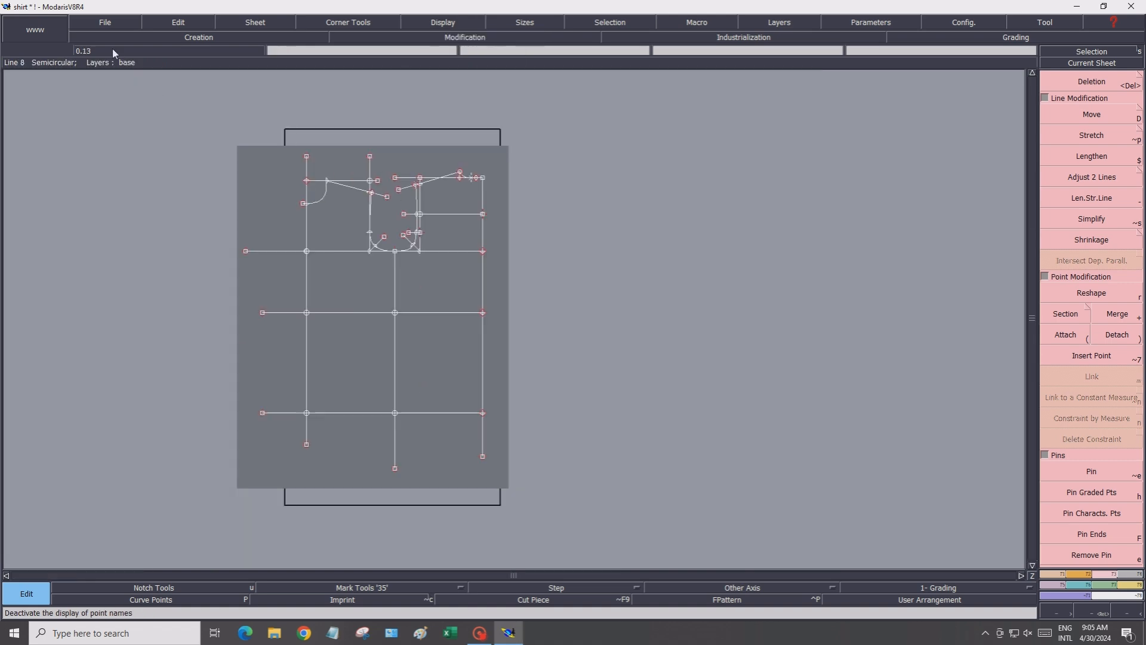
left_click(104, 24)
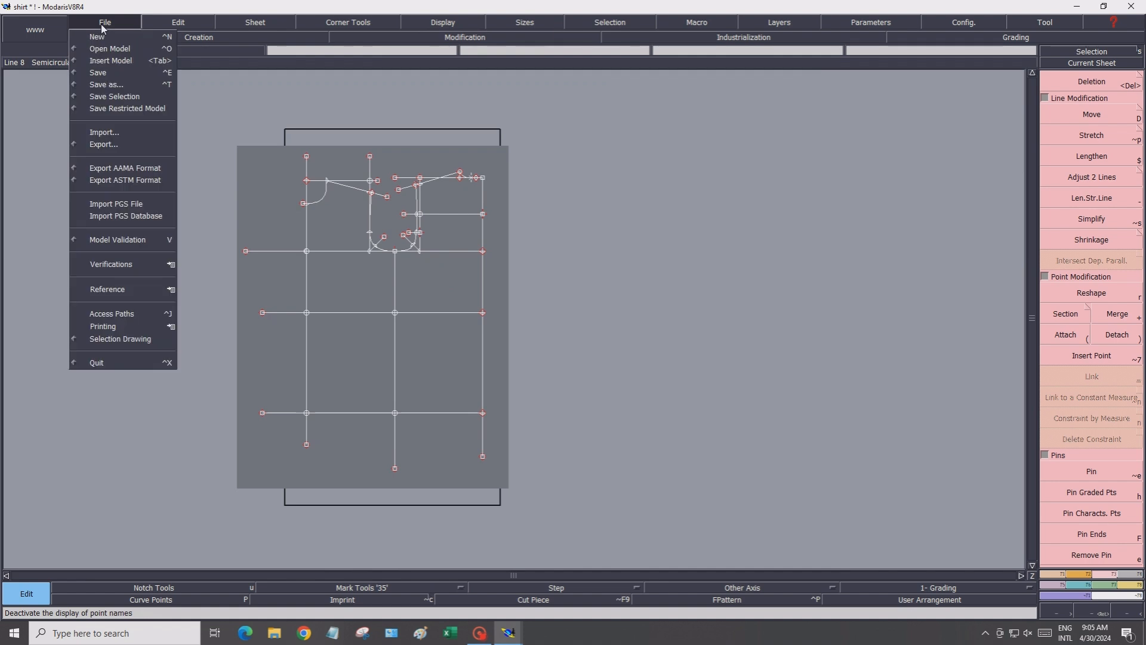
left_click(120, 75)
left_click(503, 384)
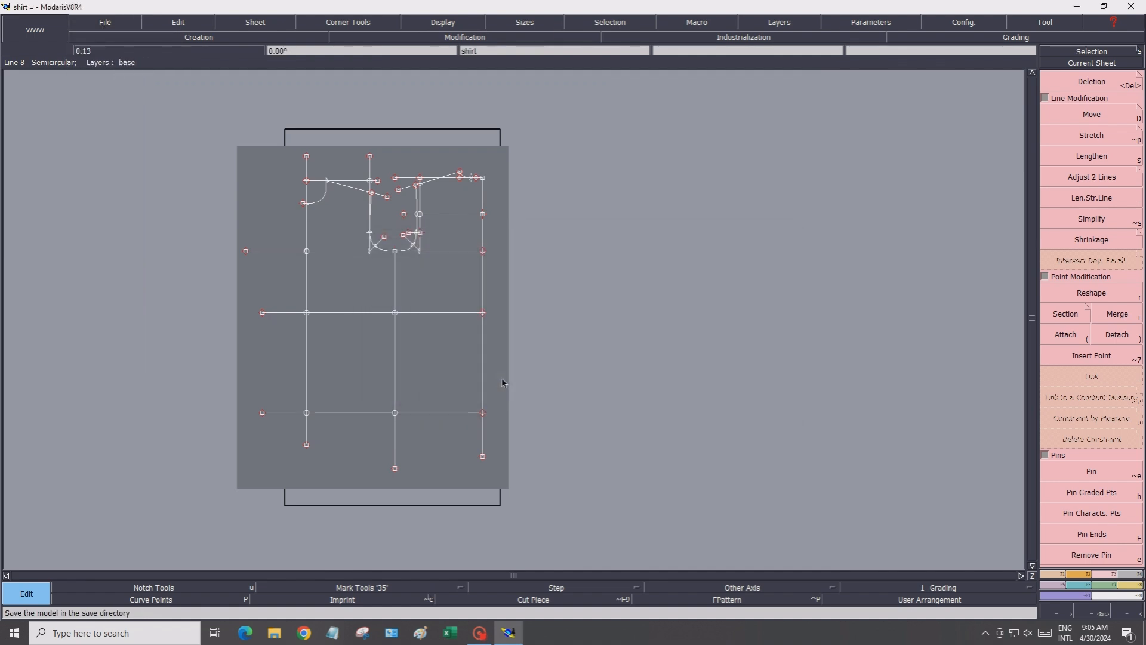
Place a developed point at -1 cm from the side line intersection along the waist line
scroll(405, 347, "up", 1)
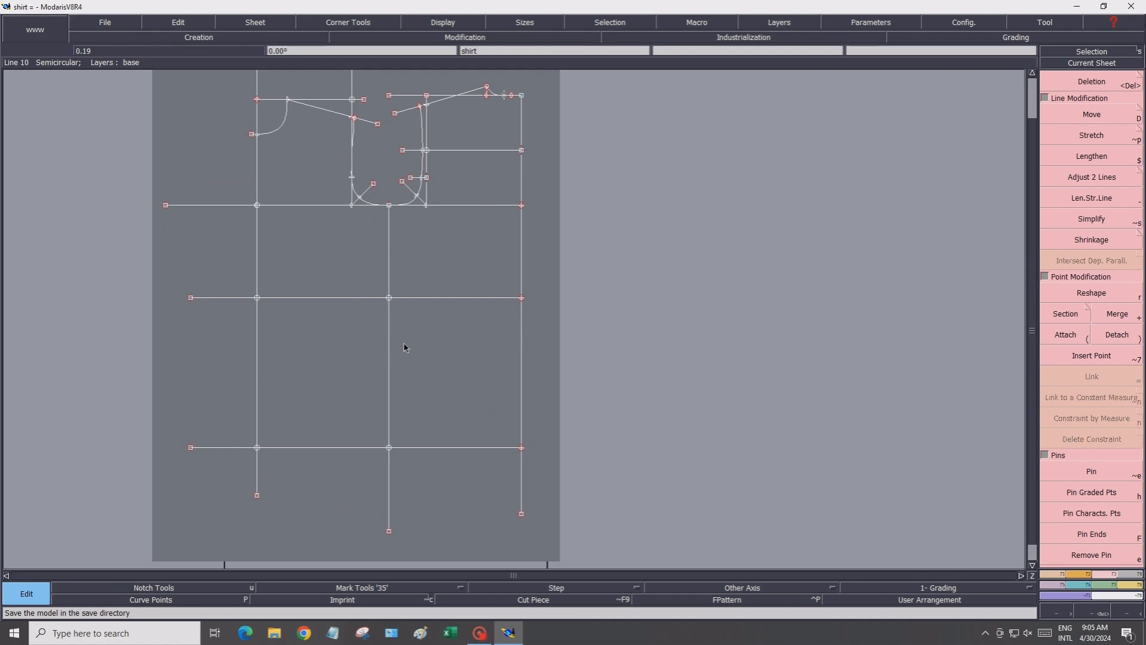
scroll(406, 347, "up", 1)
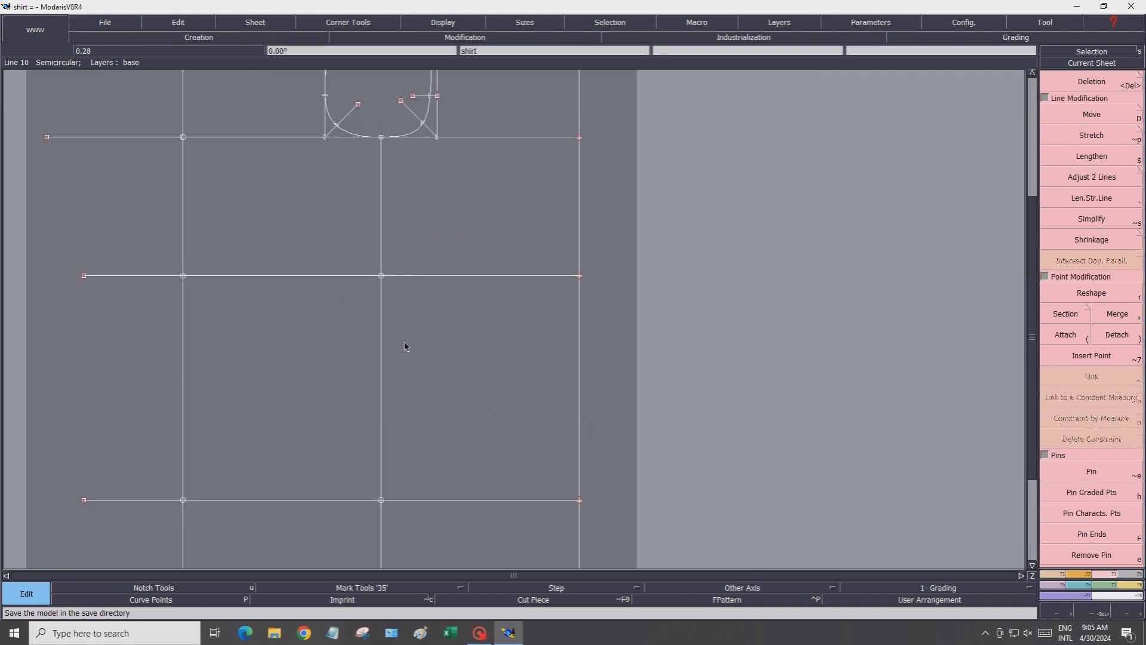
left_click(1050, 575)
left_click(1091, 113)
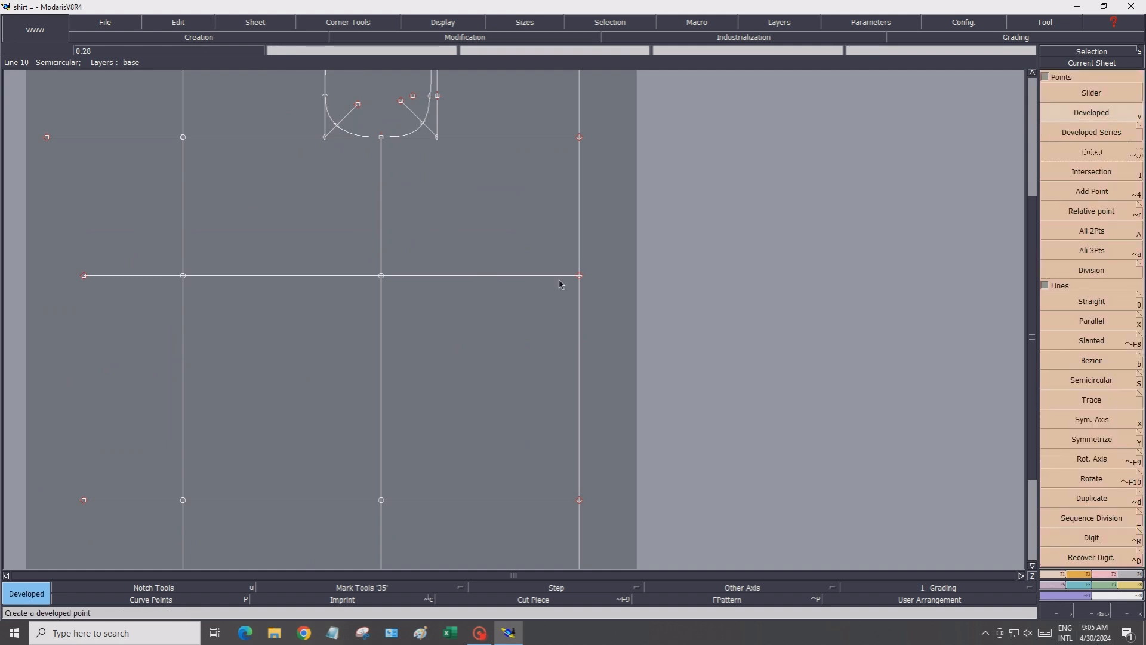
left_click(383, 277)
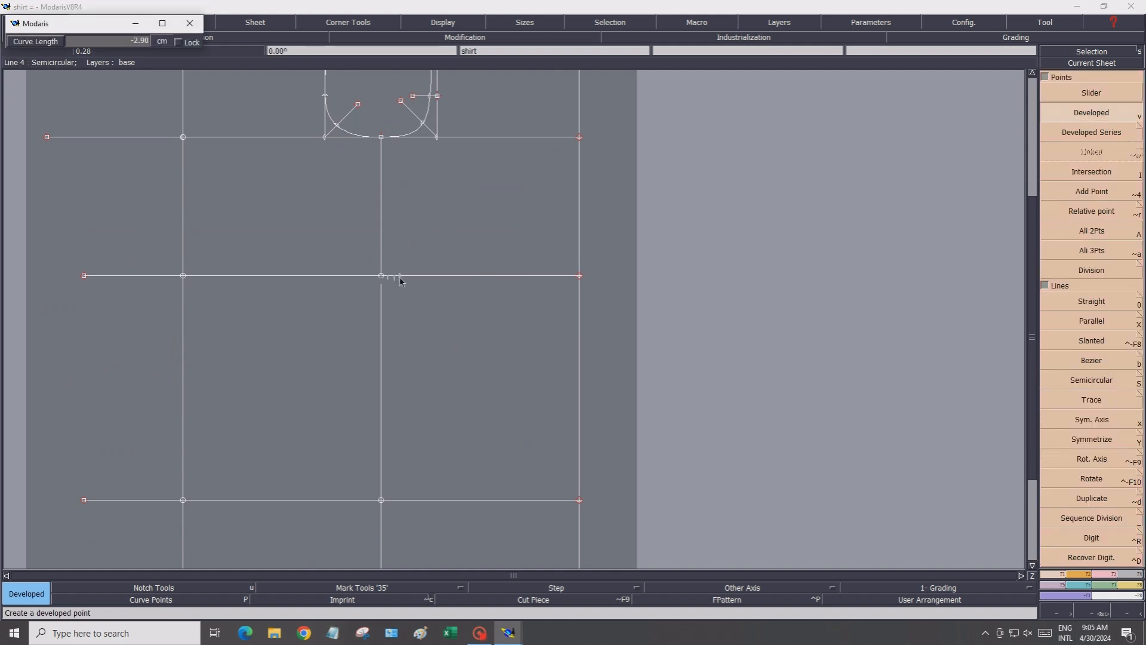
type("2.70")
type("-1")
key("Return")
left_click(383, 279)
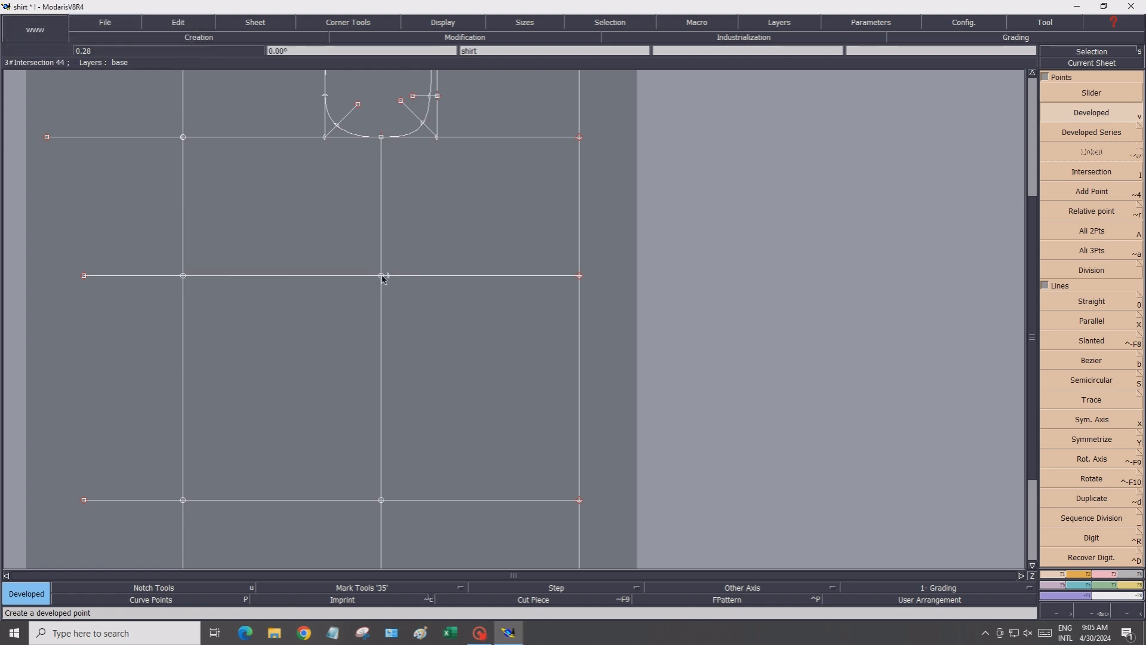
Place a developed point 1 cm from the side line intersection along the waist line, opposite the earlier point
left_click(382, 276)
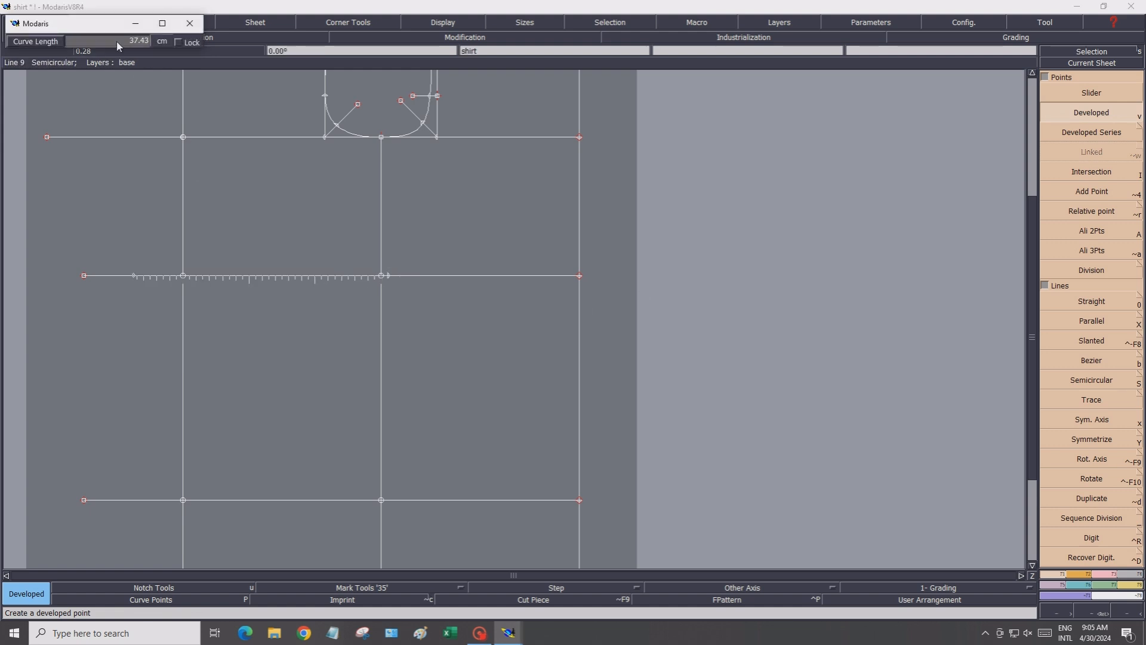
type("1.00")
key("Return")
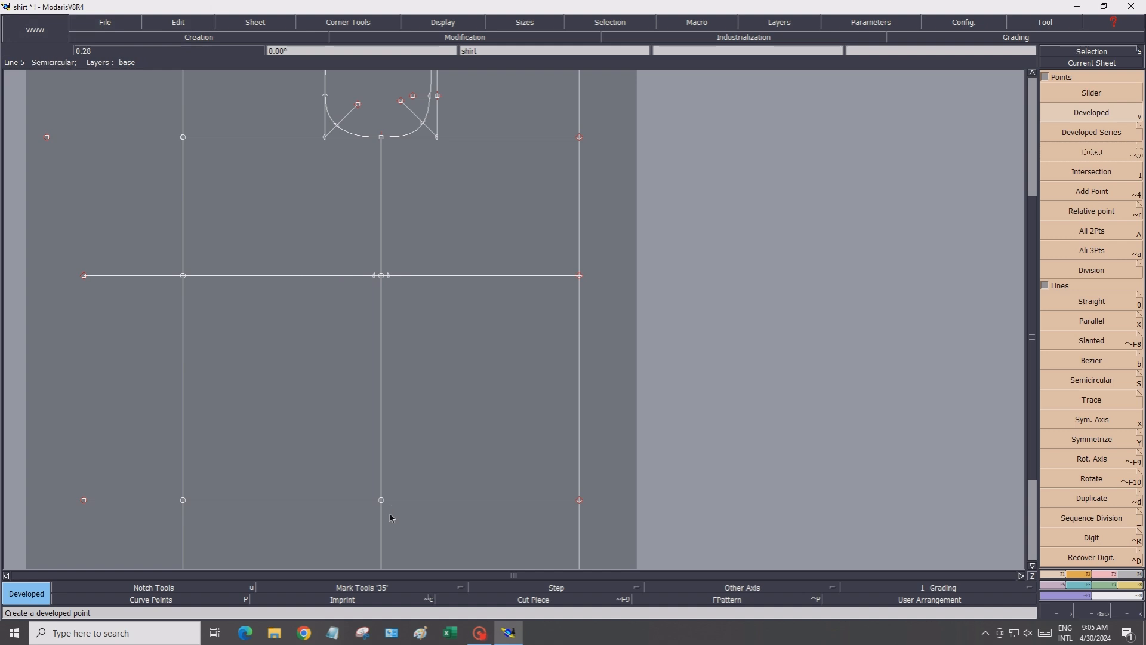
Place a developed point -5 cm from the hem and side line intersection, up along the side line
left_click(382, 503)
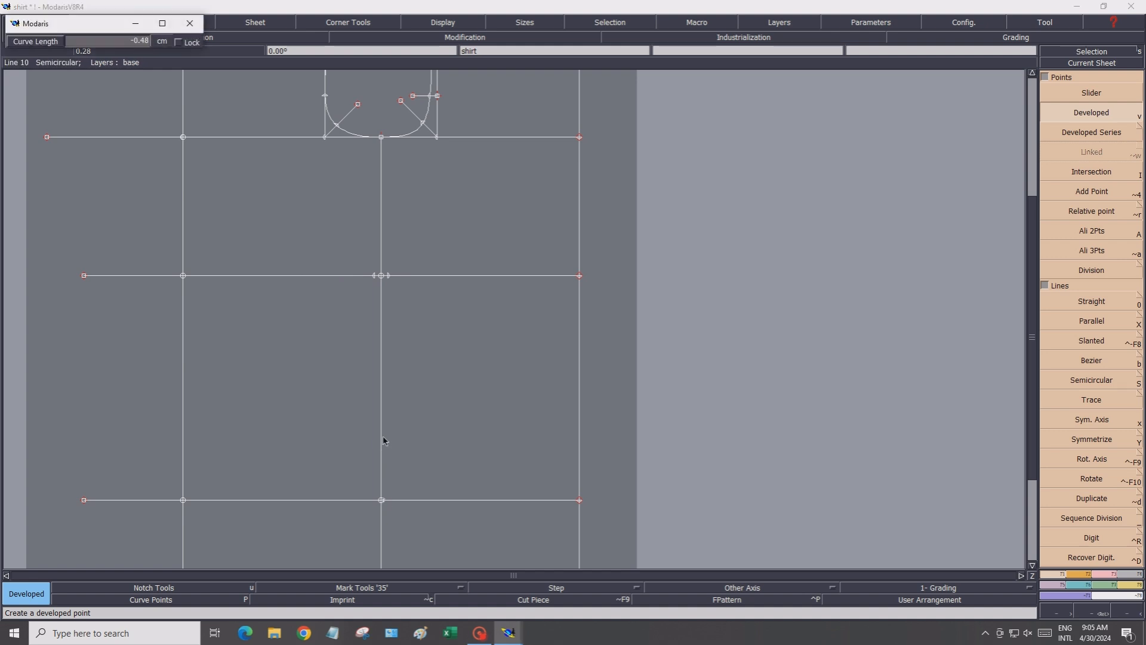
left_click(109, 42)
type("-5")
key("Return")
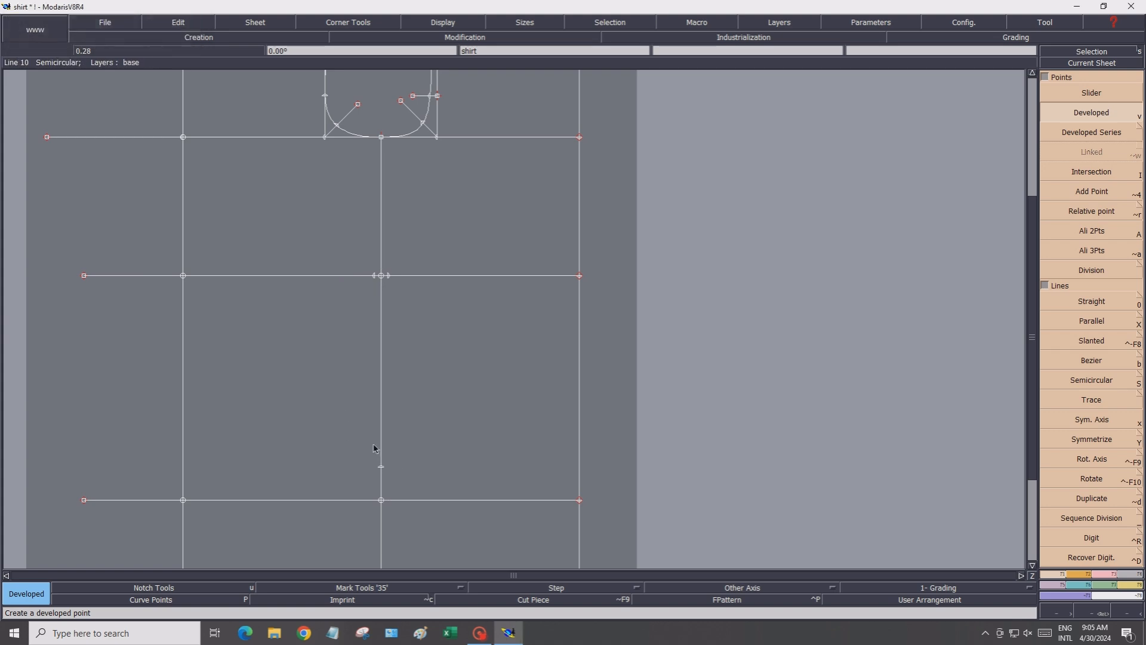
Divide the hem line segments on both sides of the side line into two equal parts
left_click(1081, 277)
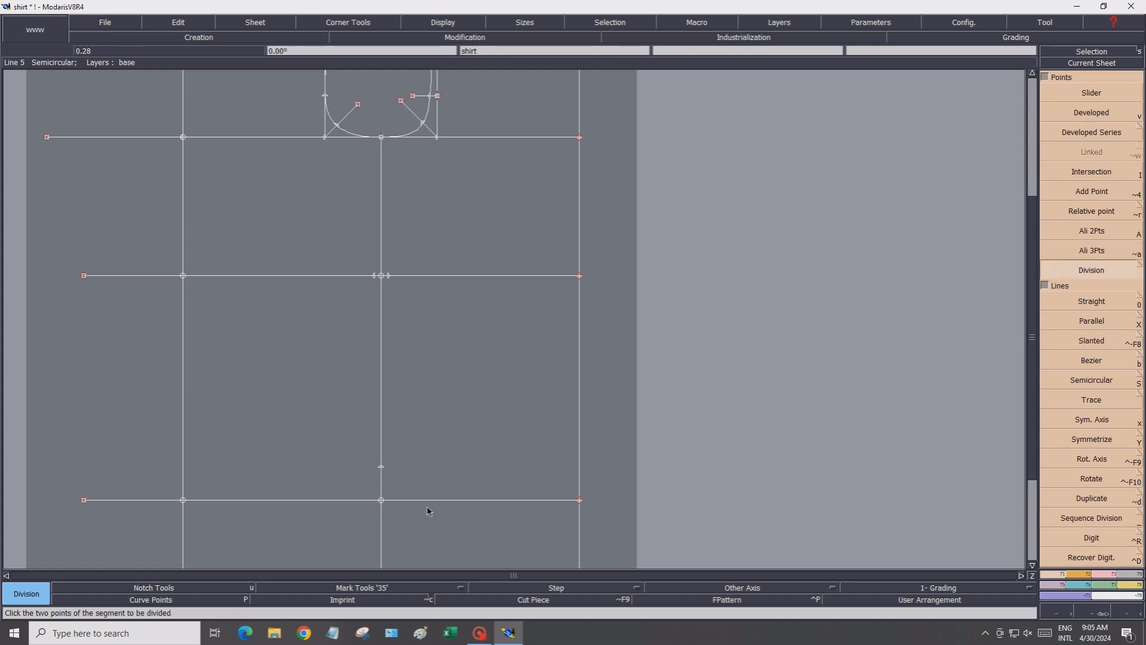
left_click(381, 500)
left_click(580, 500)
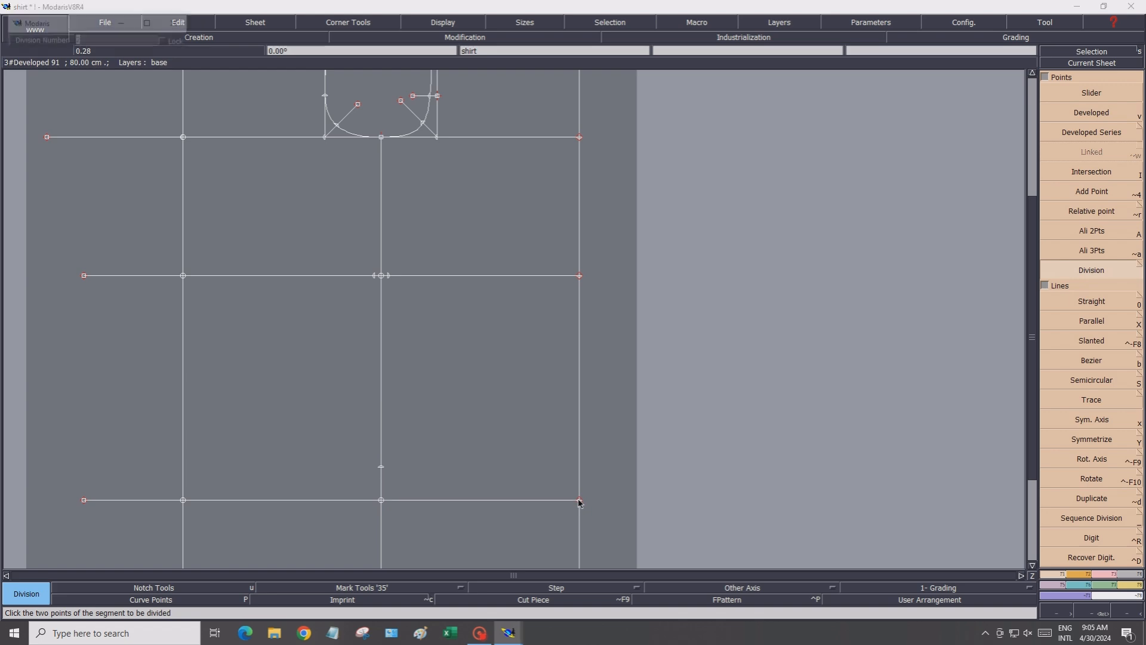
key("Return")
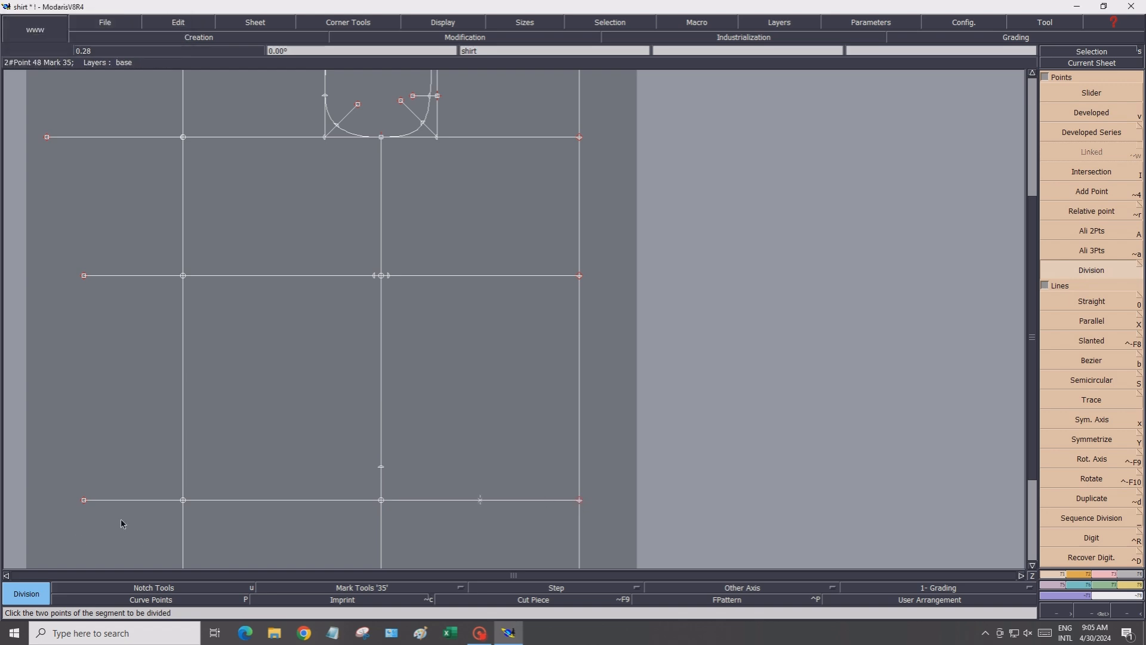
left_click(381, 501)
key("Return")
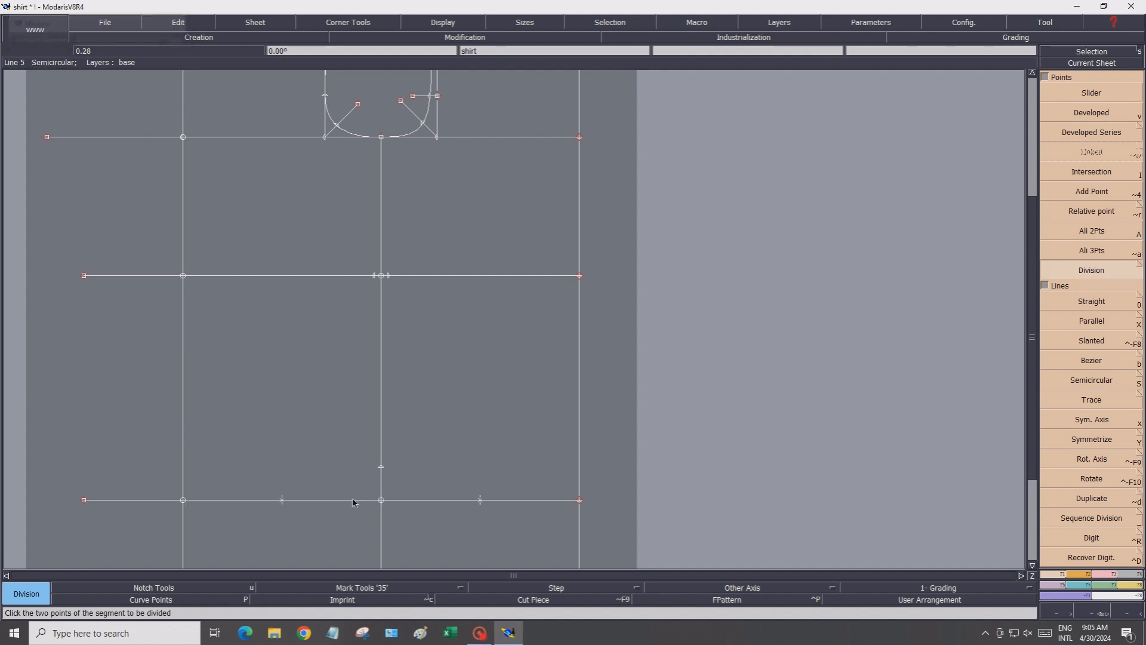
Draw straight lines from both hem midpoints up to the raised point on the side line
left_click(1085, 303)
left_click(282, 501)
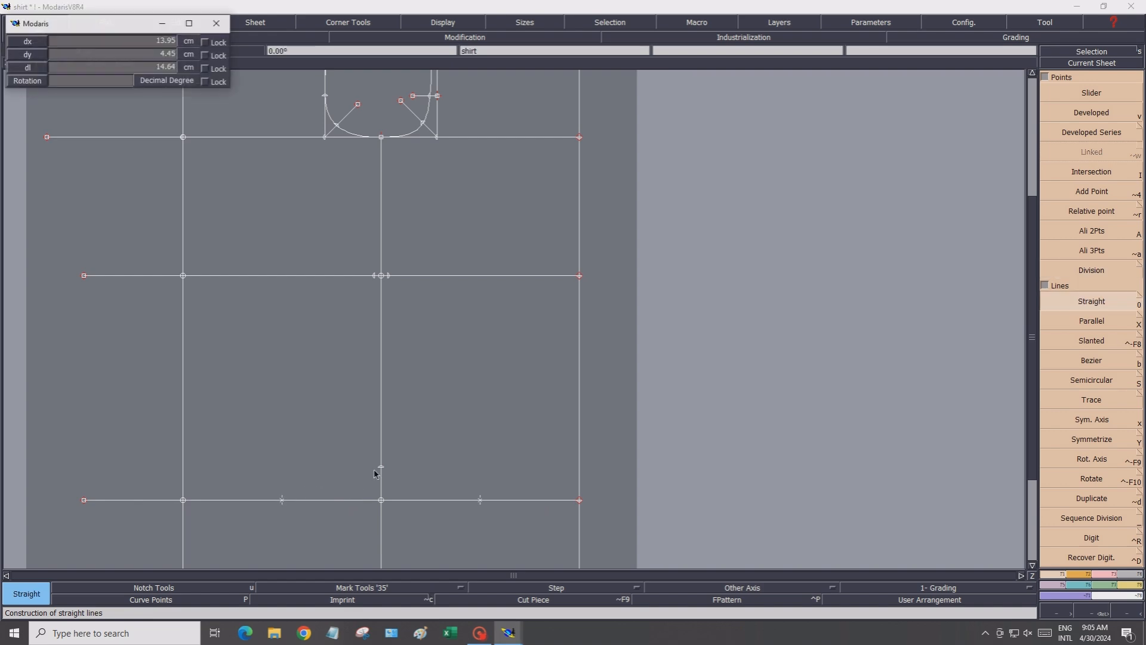
left_click(381, 467)
left_click(381, 468)
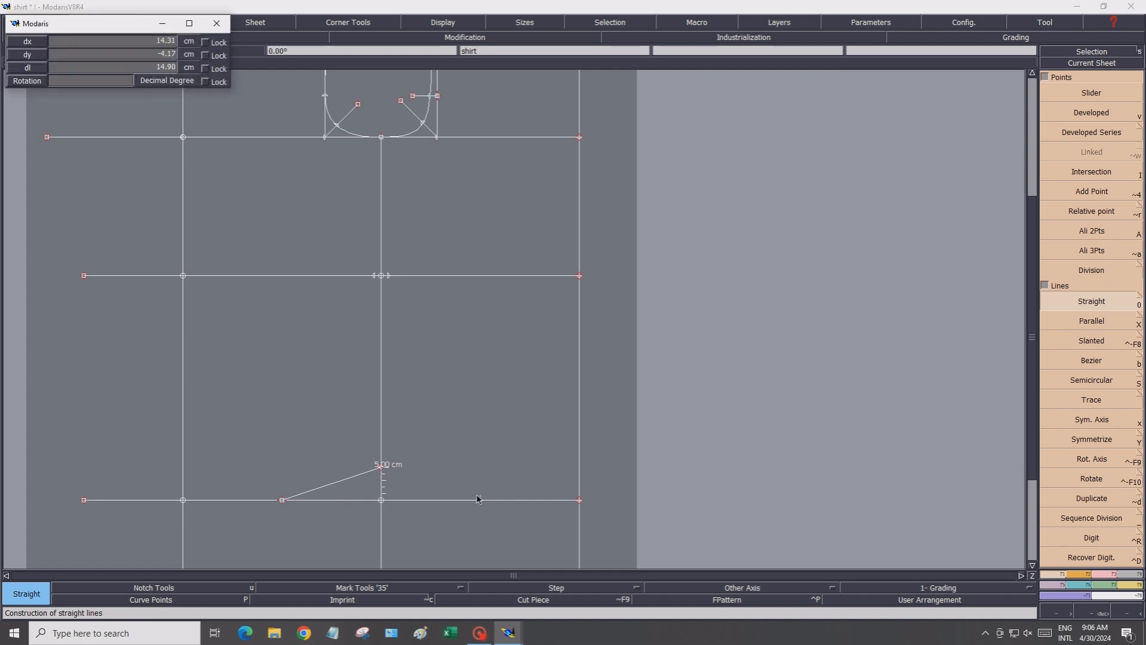
left_click(481, 501)
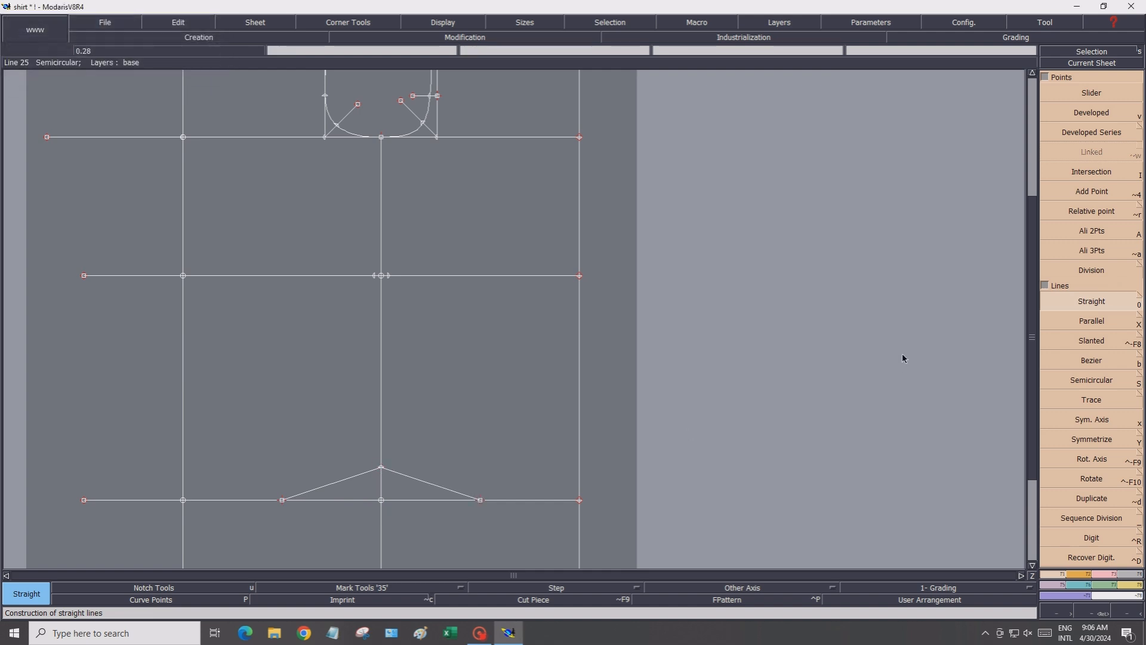
Divide both slanted hem lines in half with the Division tool
left_click(1092, 270)
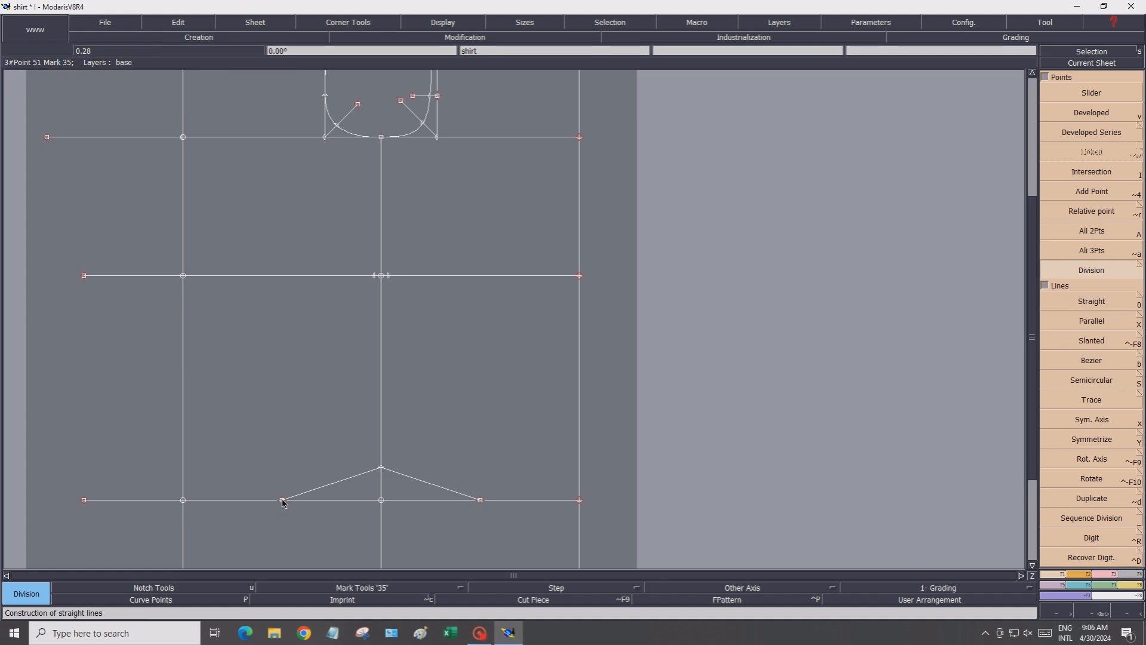
left_click(382, 469)
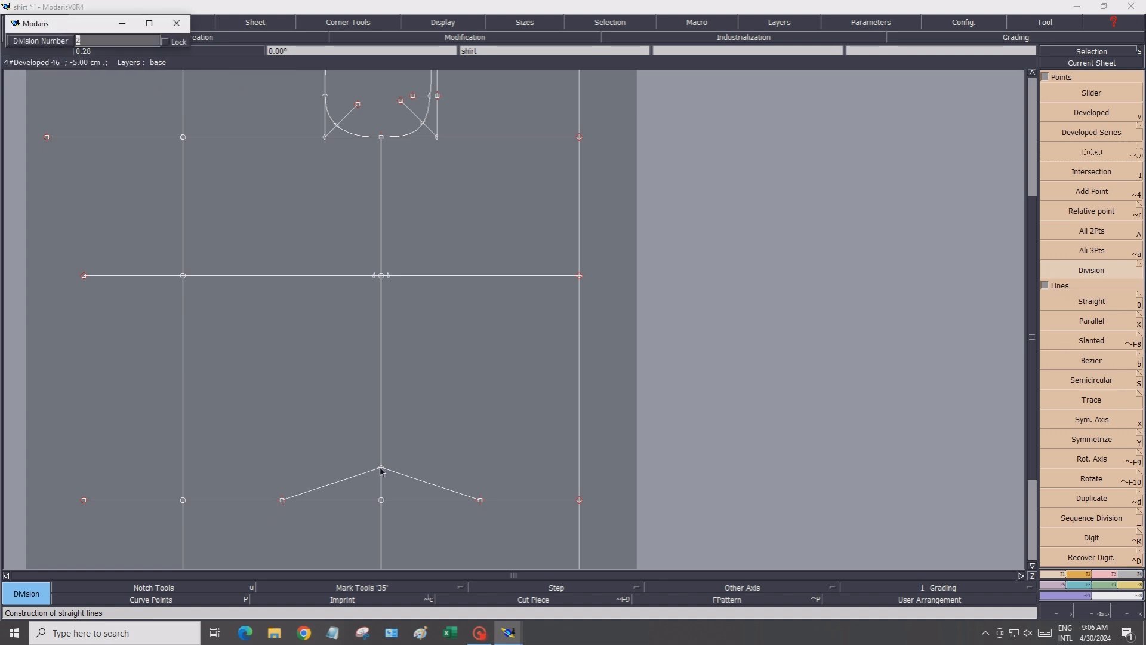
key("Return")
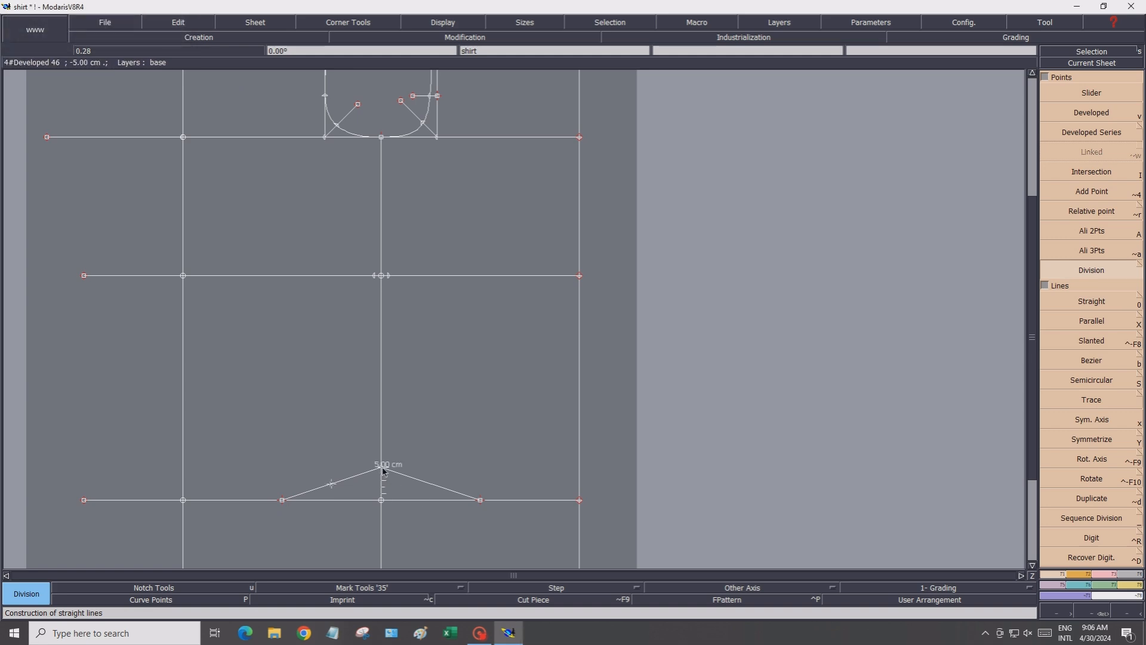
left_click(480, 501)
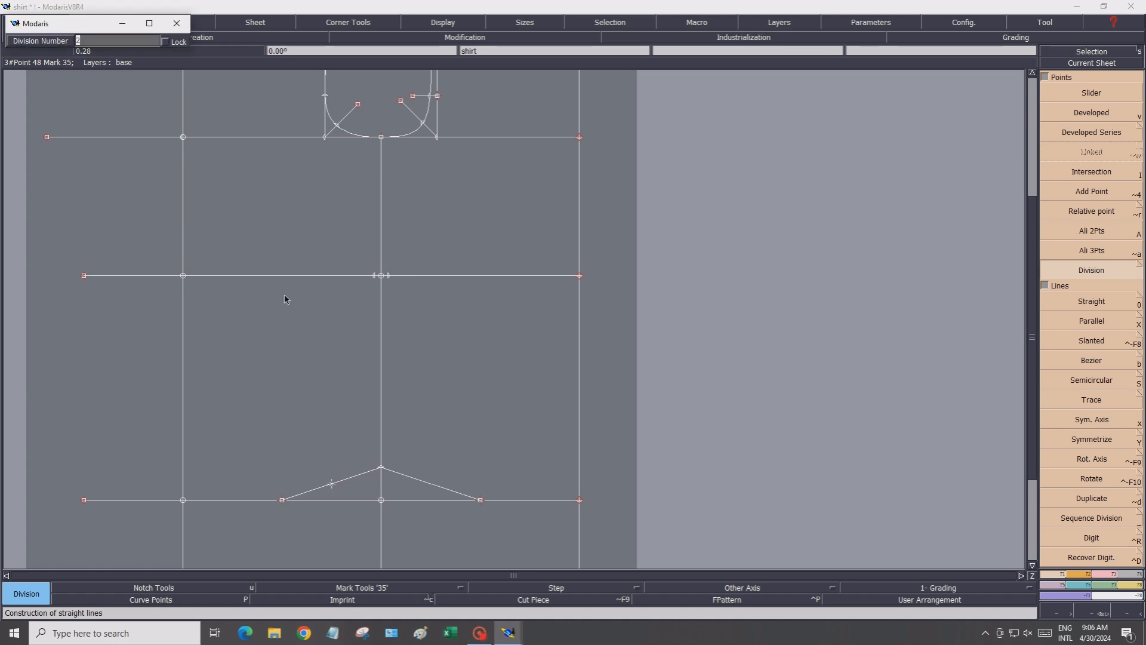
key("Return")
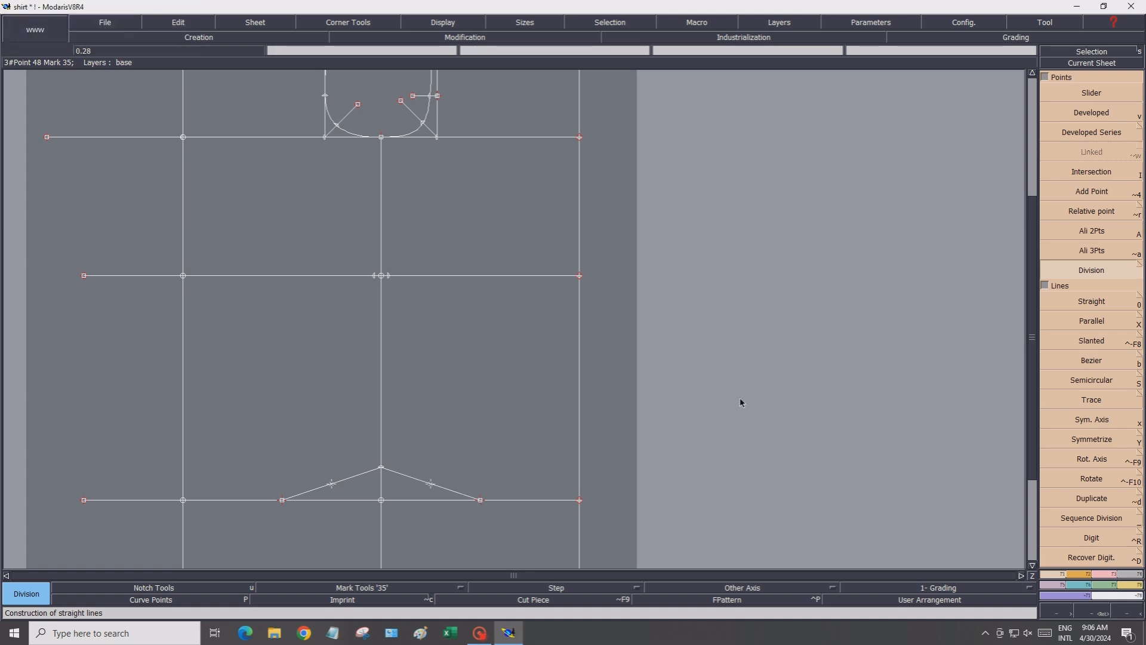
Draw the side dart lines joining the chest line point, both waist points and the raised point above the hem
left_click(1088, 308)
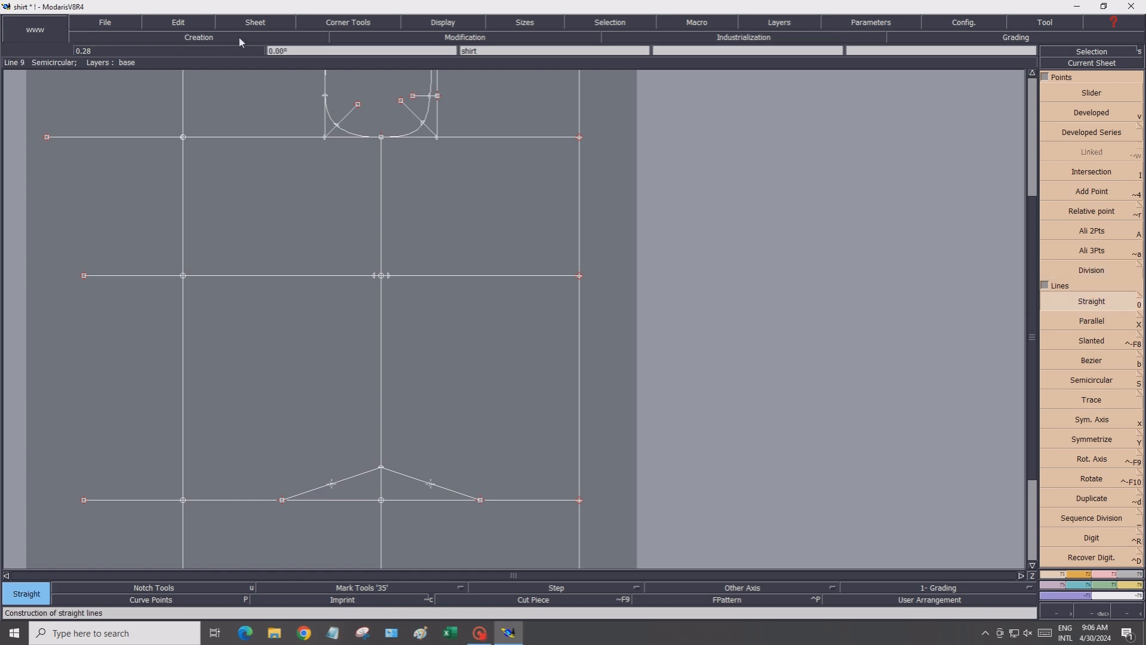
left_click(382, 138)
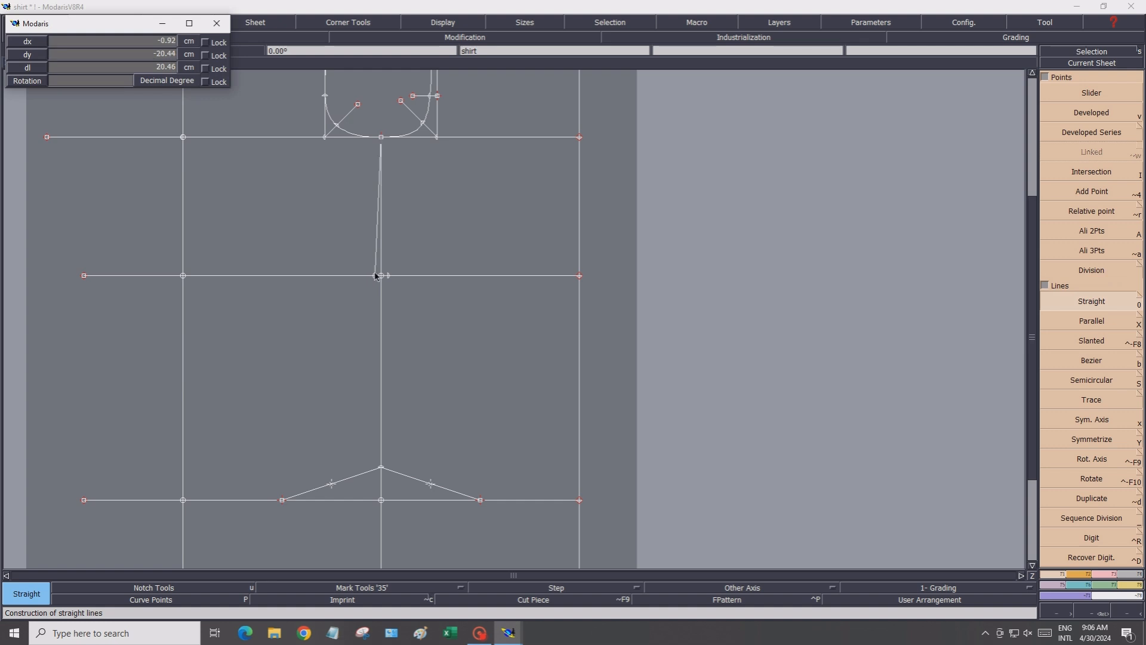
left_click(375, 275)
left_click(382, 138)
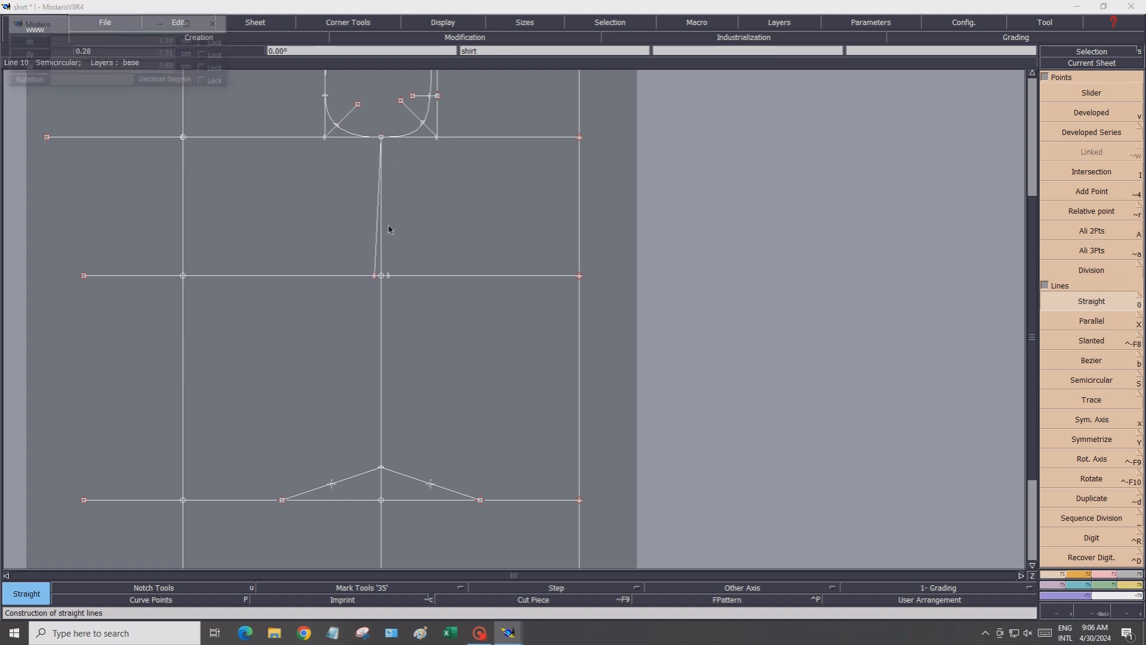
left_click(388, 275)
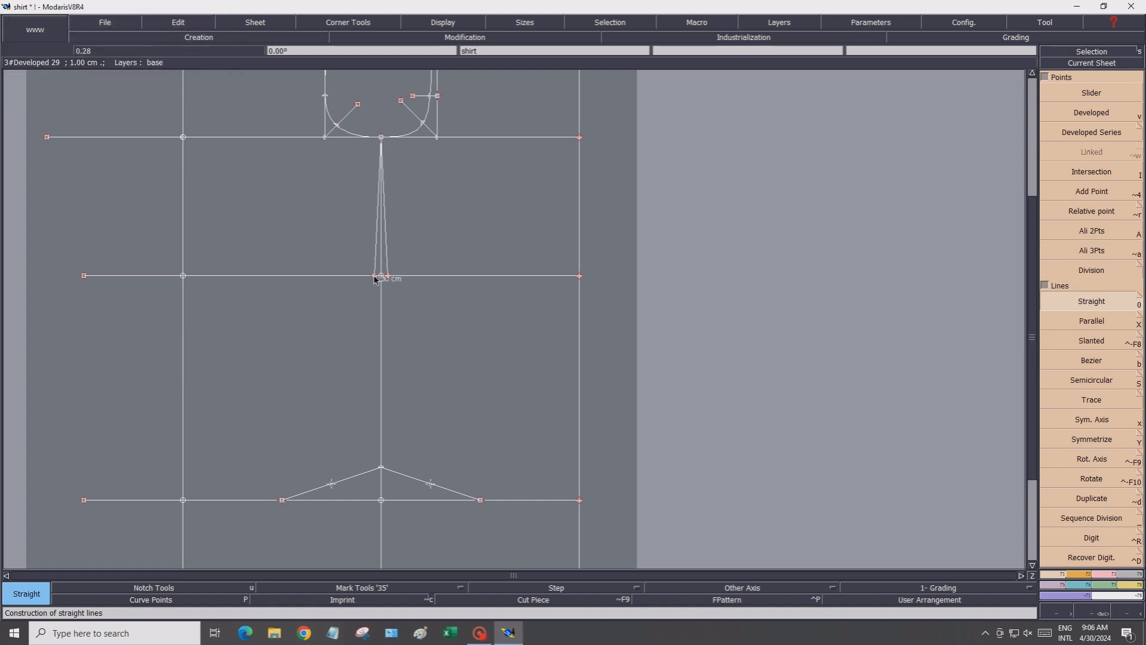
left_click(375, 275)
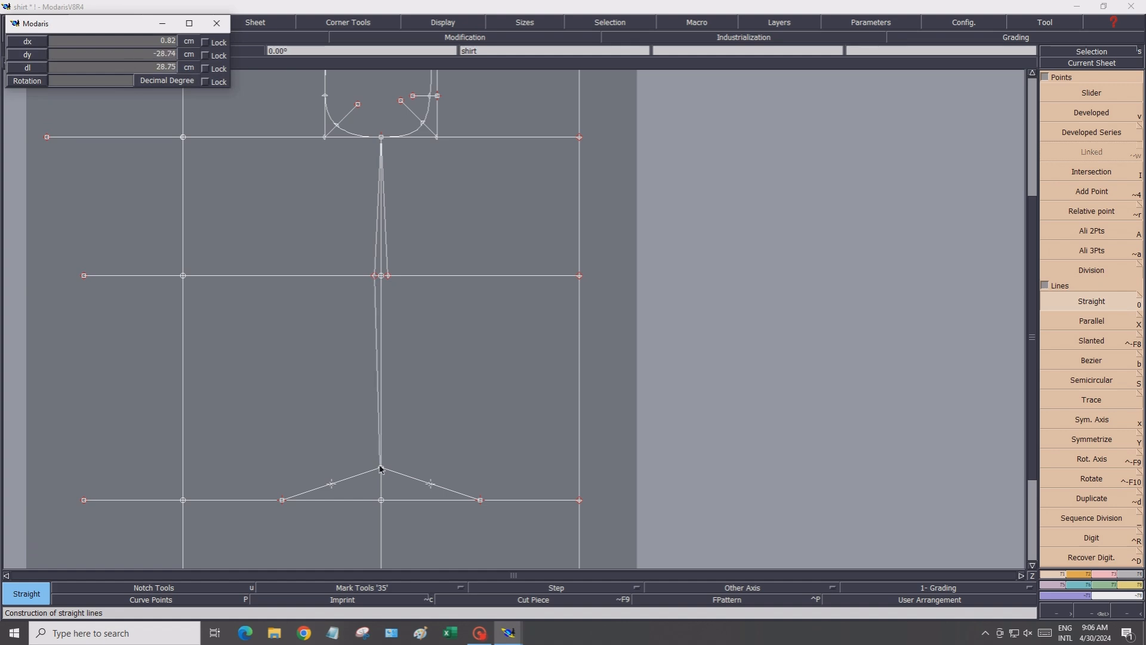
left_click(381, 468)
left_click(389, 277)
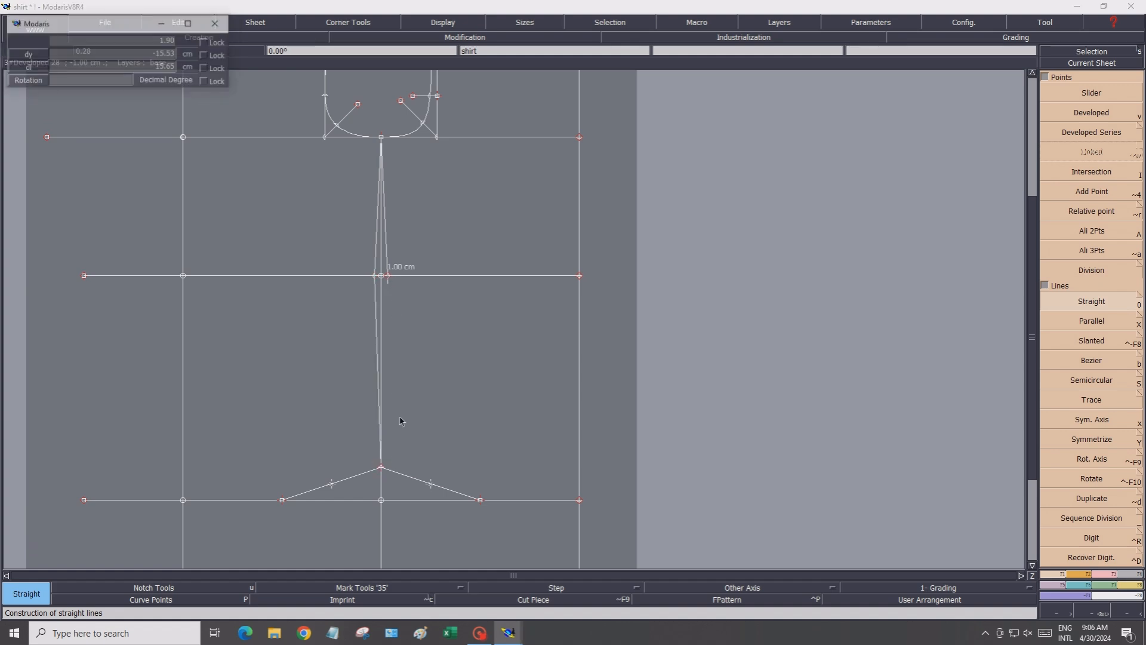
left_click(381, 466)
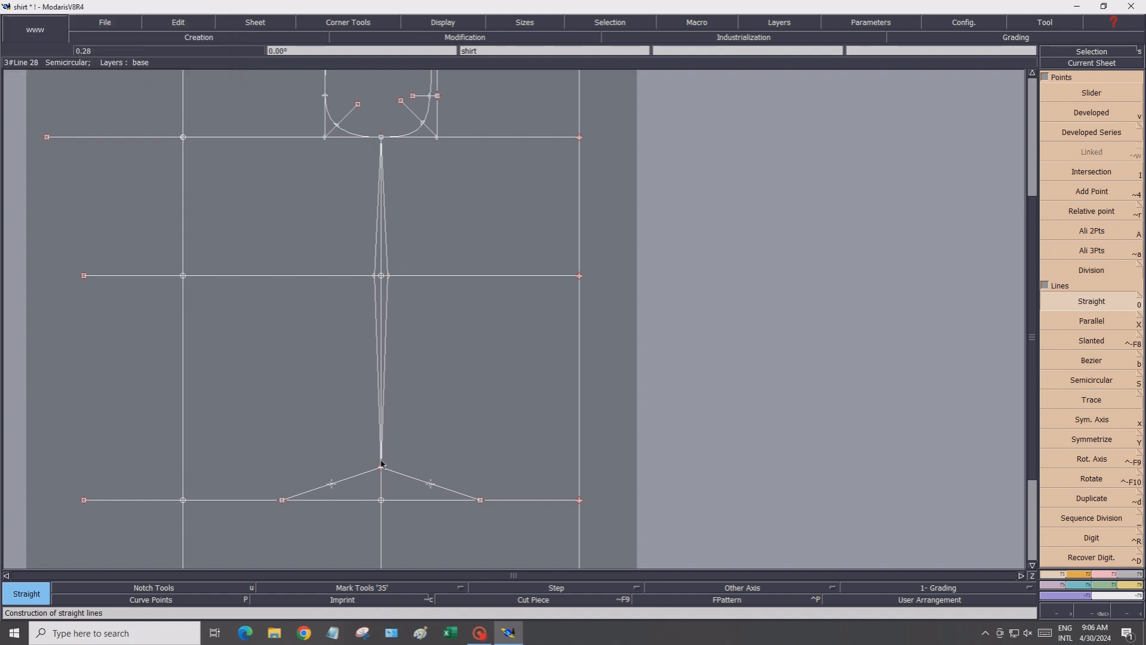
Divide each half of both slanted hem lines in two again, marking quarter points along them
left_click(1033, 567)
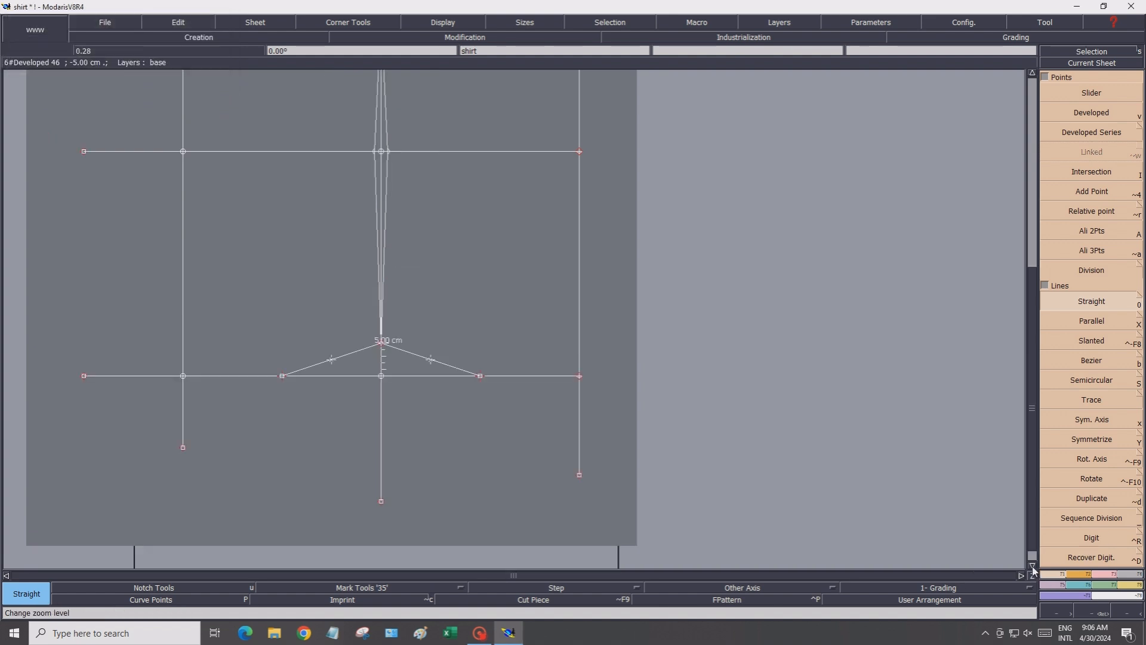
scroll(317, 375, "up", 3)
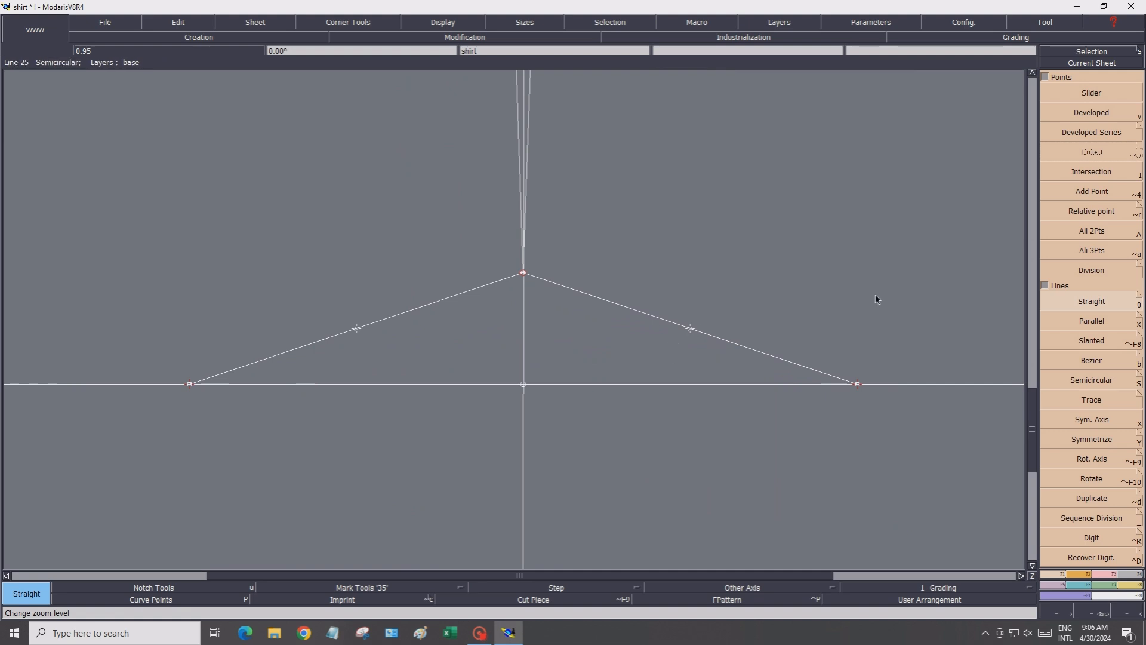
left_click(1092, 270)
left_click(1099, 272)
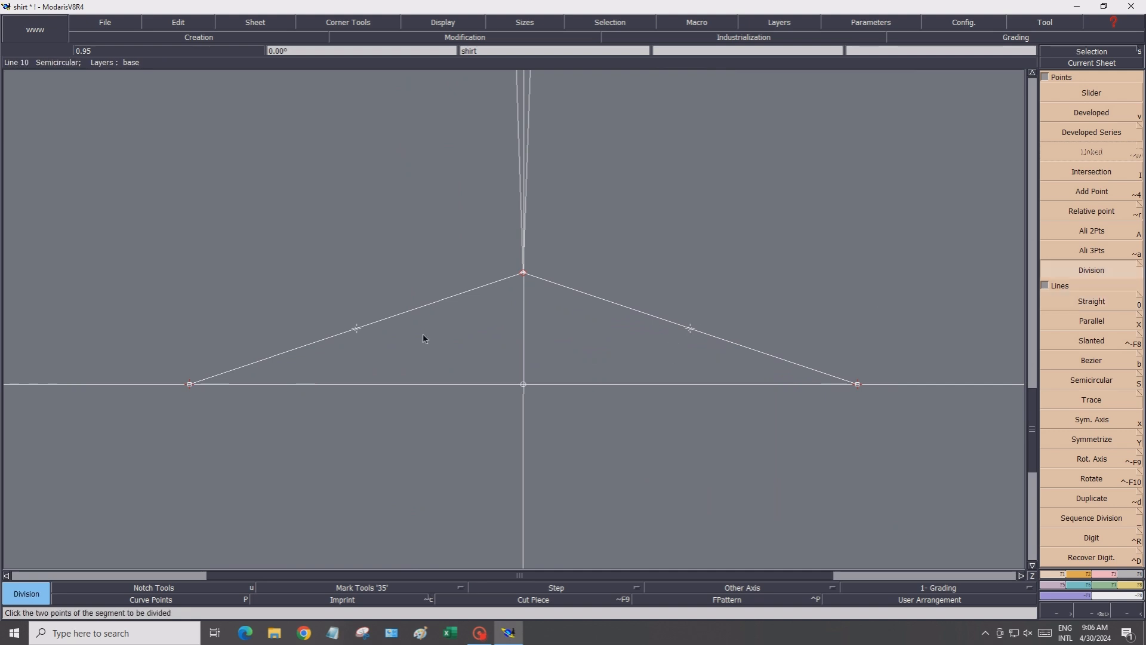
left_click(357, 329)
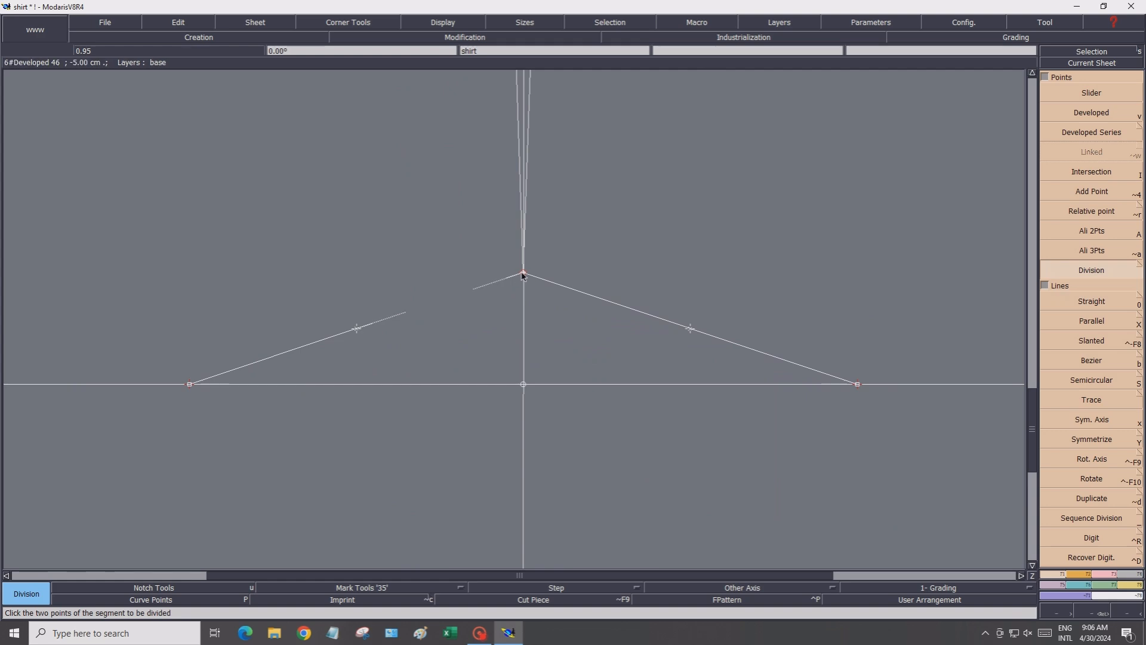
left_click(523, 274)
key("Return")
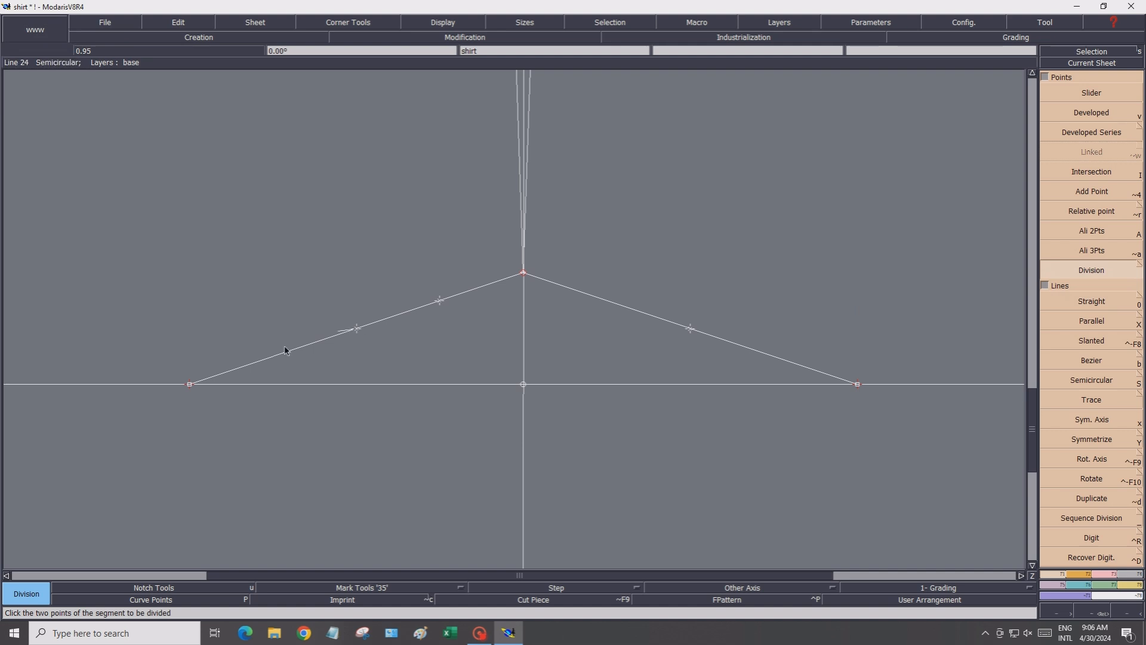
left_click(190, 385)
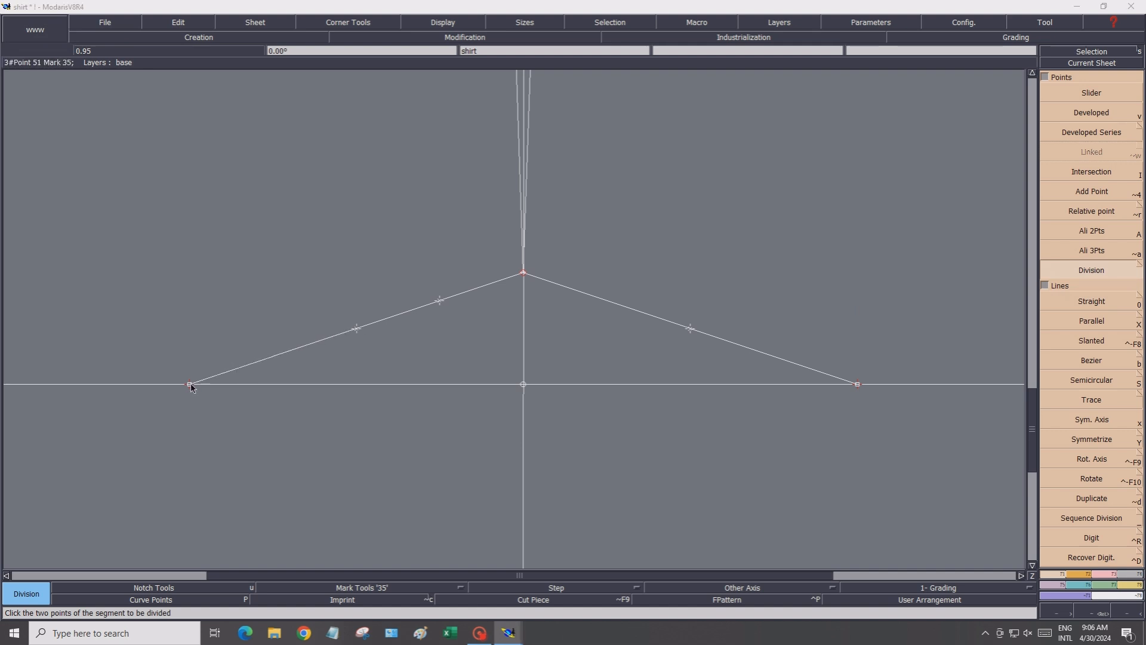
left_click(191, 387)
key("Return")
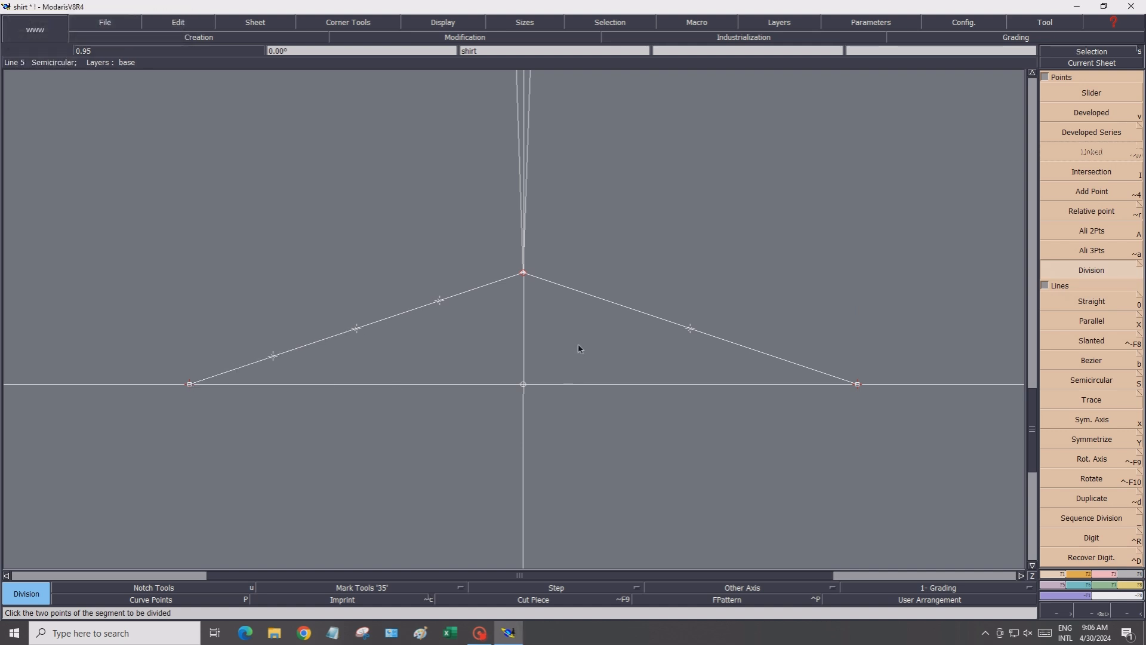
left_click(530, 280)
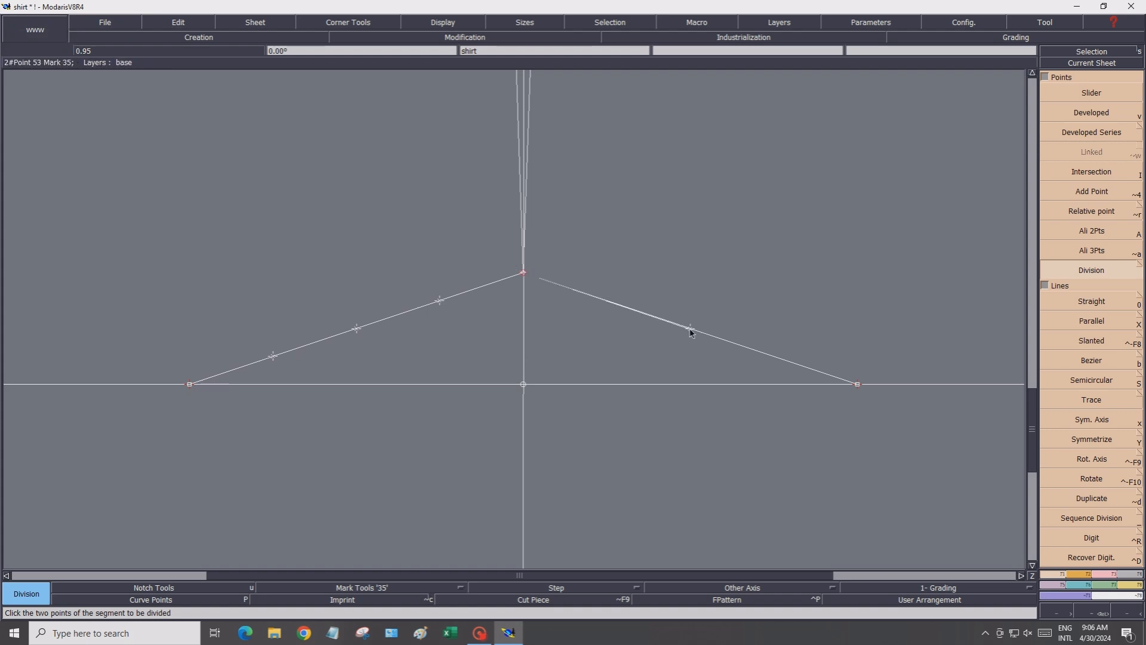
left_click(690, 329)
key("Return")
left_click(689, 330)
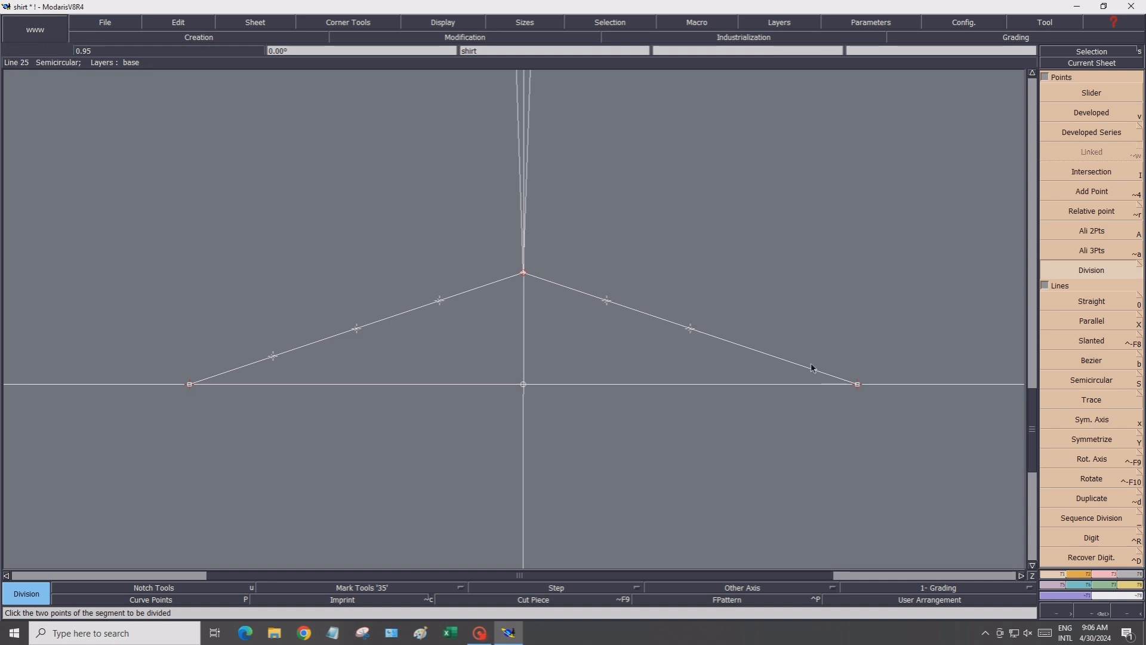
left_click(857, 385)
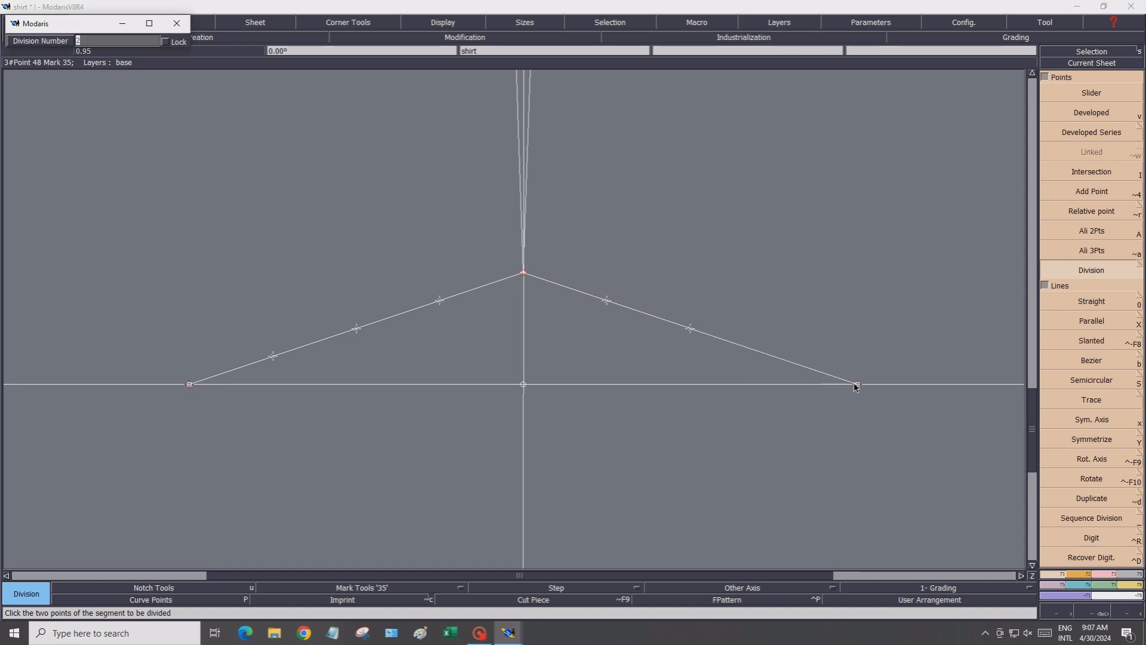
key("Return")
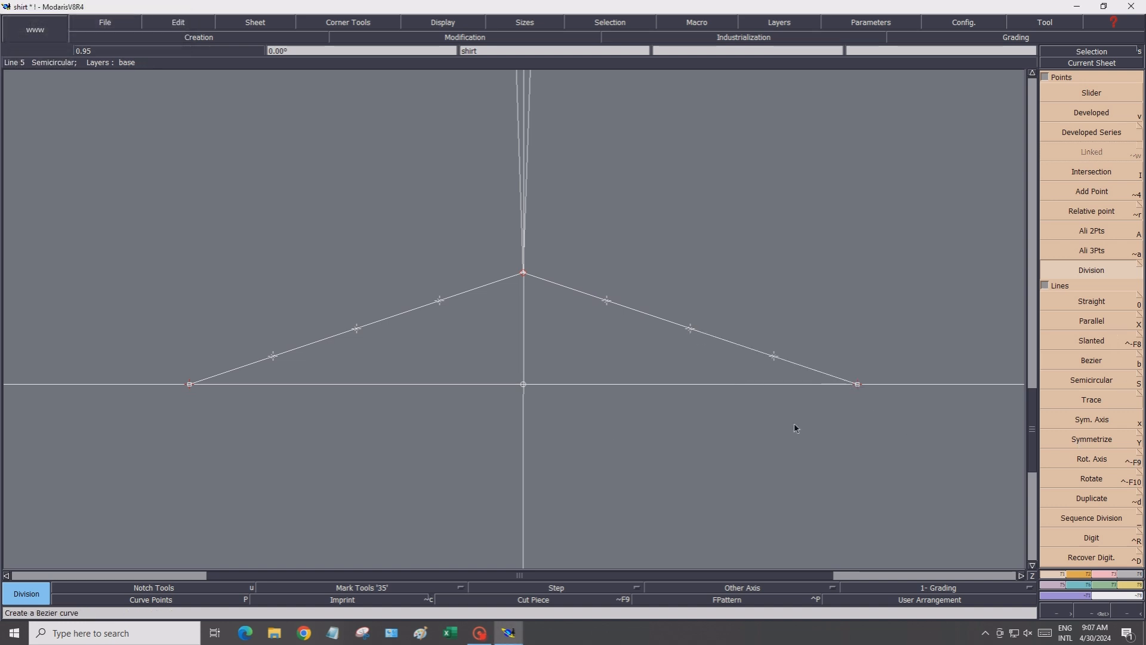
Draw short straight guide lines from the four quarter points, upward at the upper ones and downward at the lower ones
left_click(1097, 303)
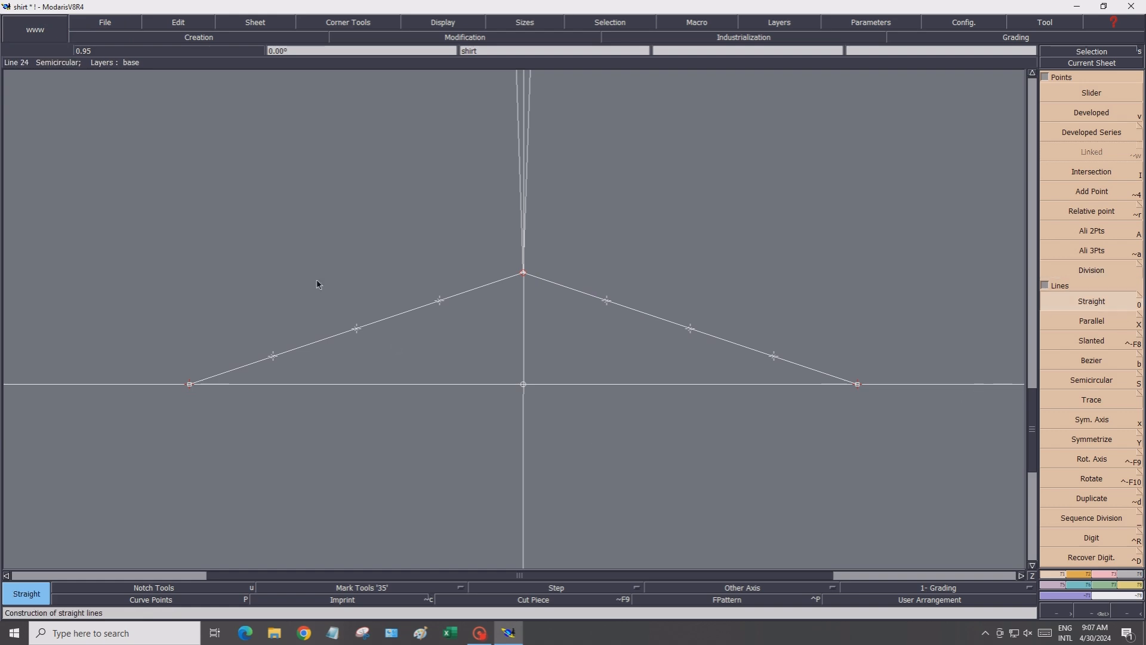
left_click(440, 300)
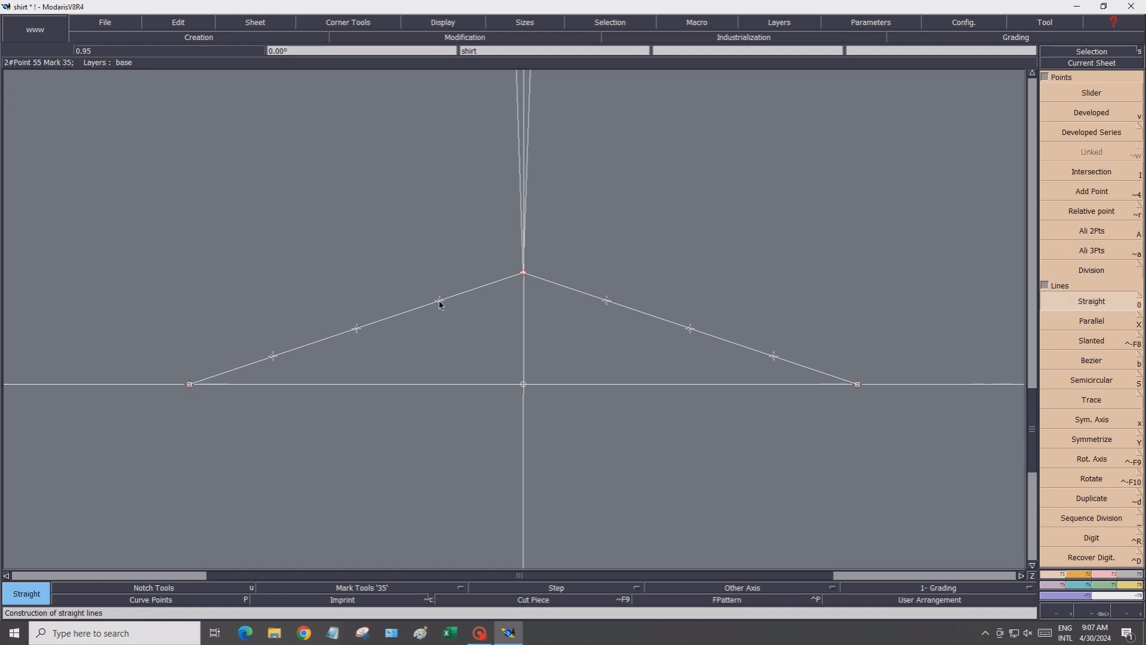
left_click(417, 233)
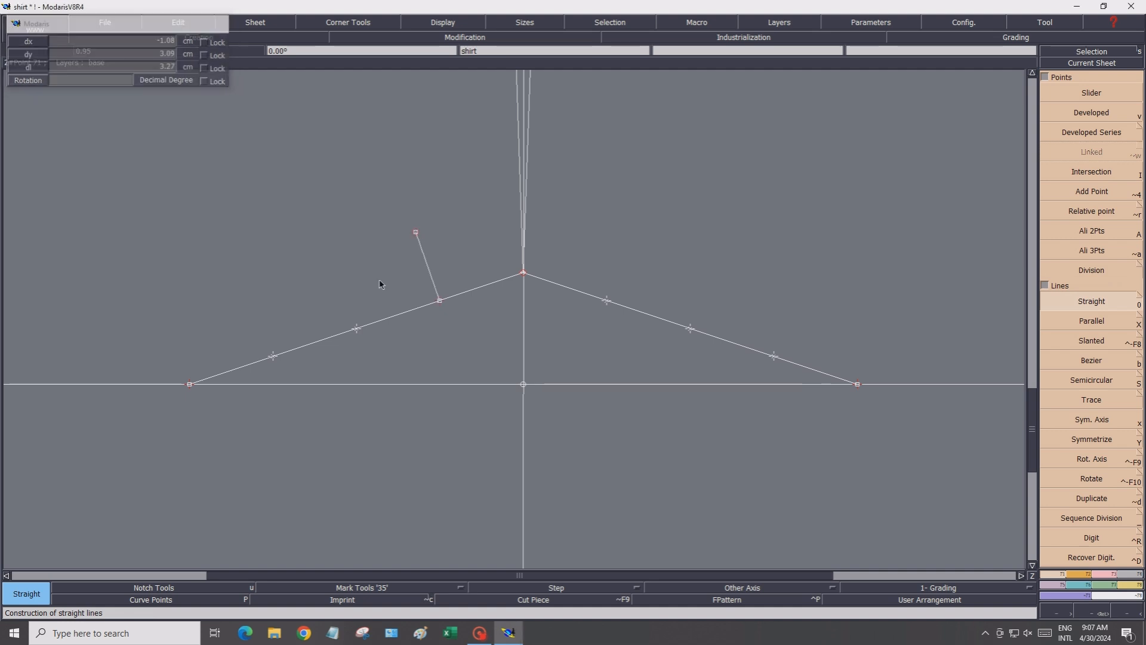
left_click(273, 356)
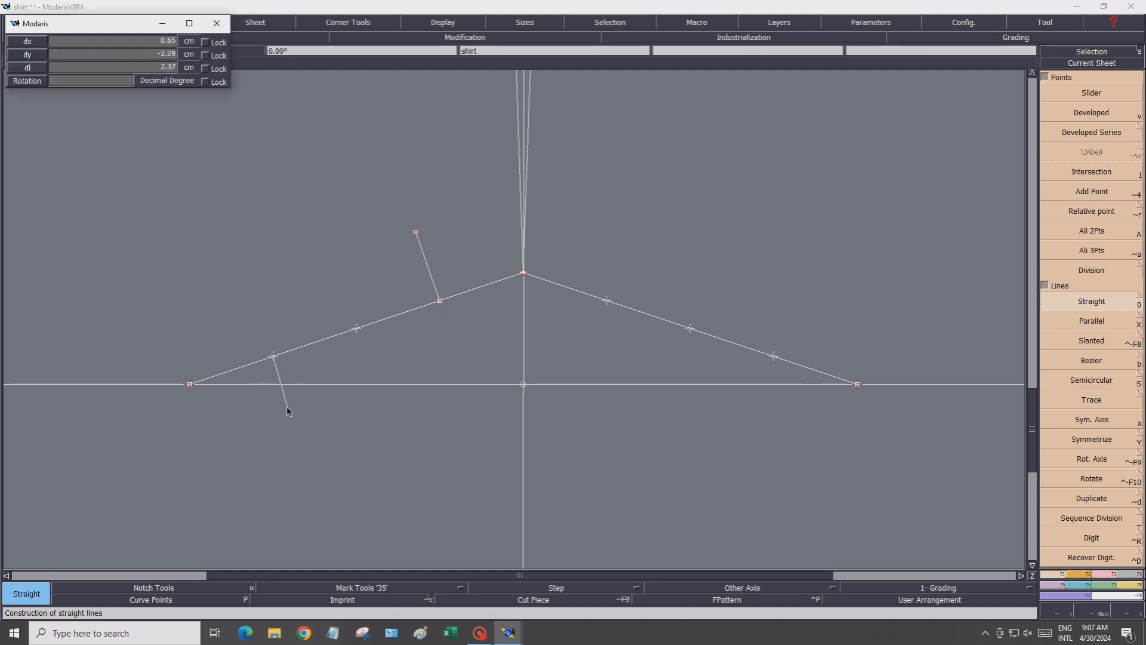
left_click(288, 408)
left_click(607, 301)
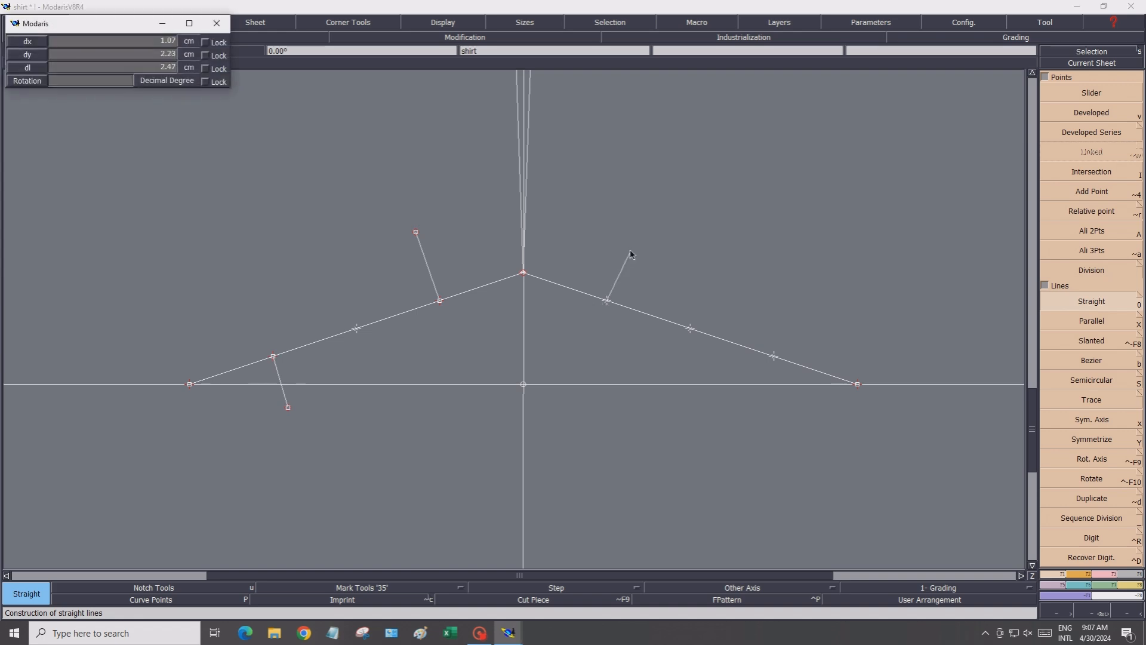
left_click(627, 245)
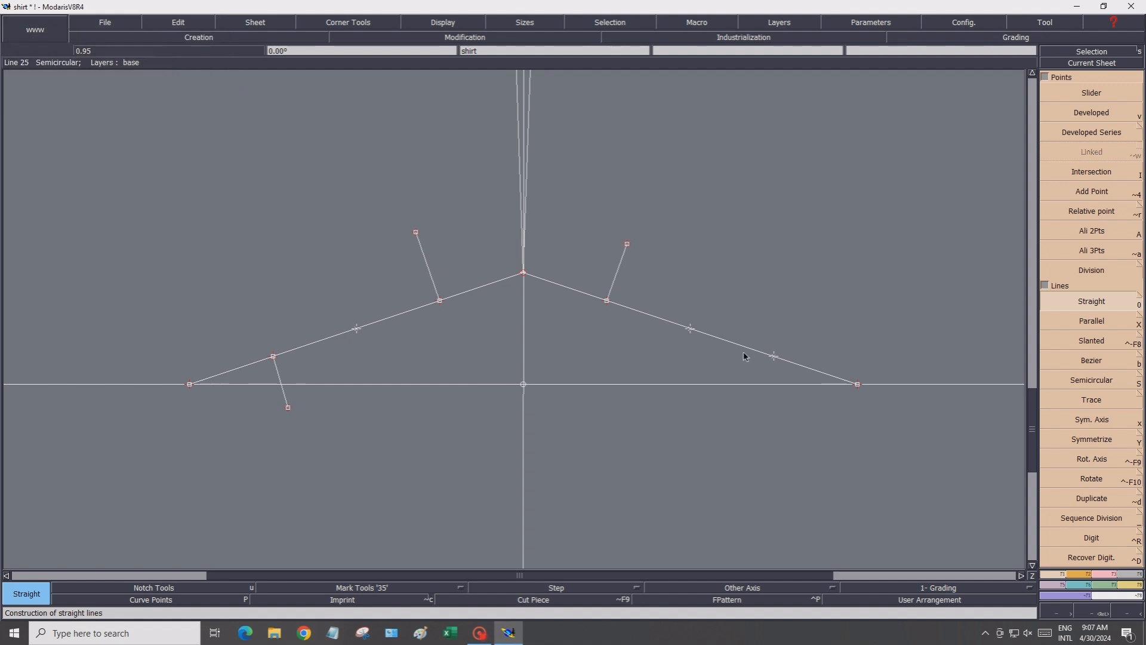
left_click(774, 356)
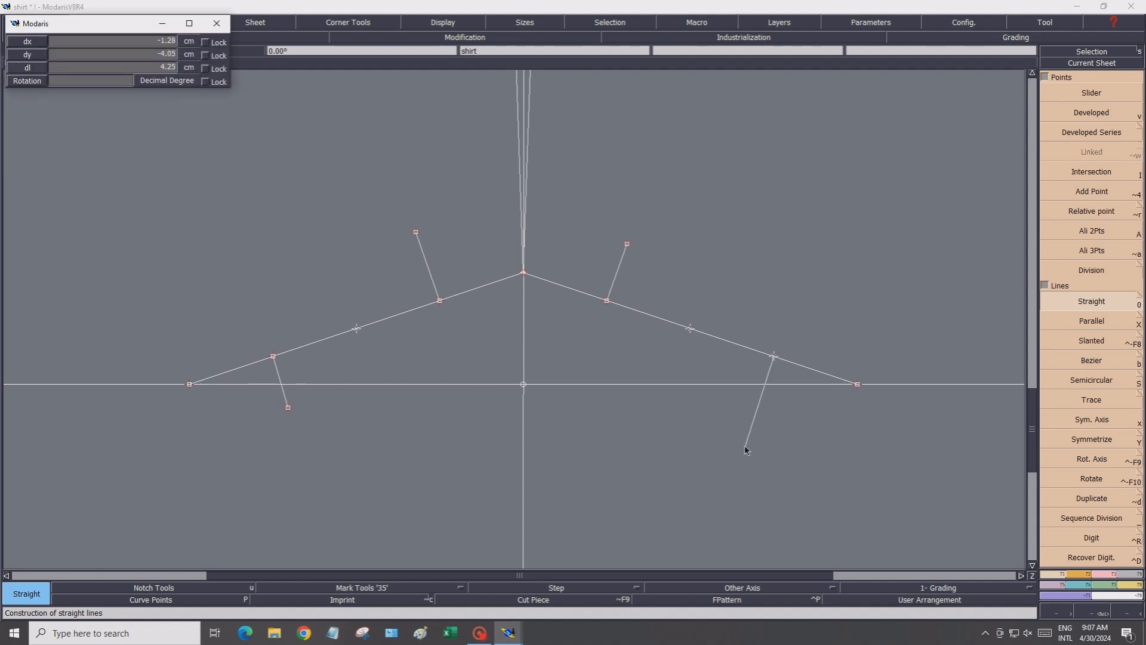
left_click(746, 445)
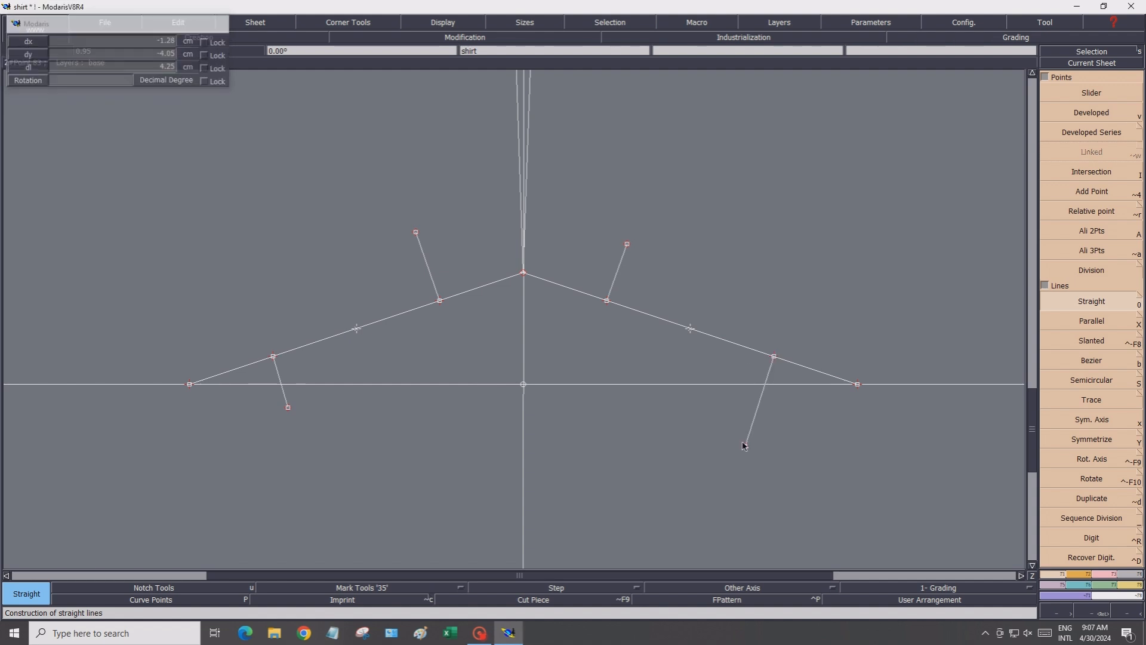
Draw a Bezier curve along the left slanted hem line from the hem corner up to the raised side point
left_click(1074, 358)
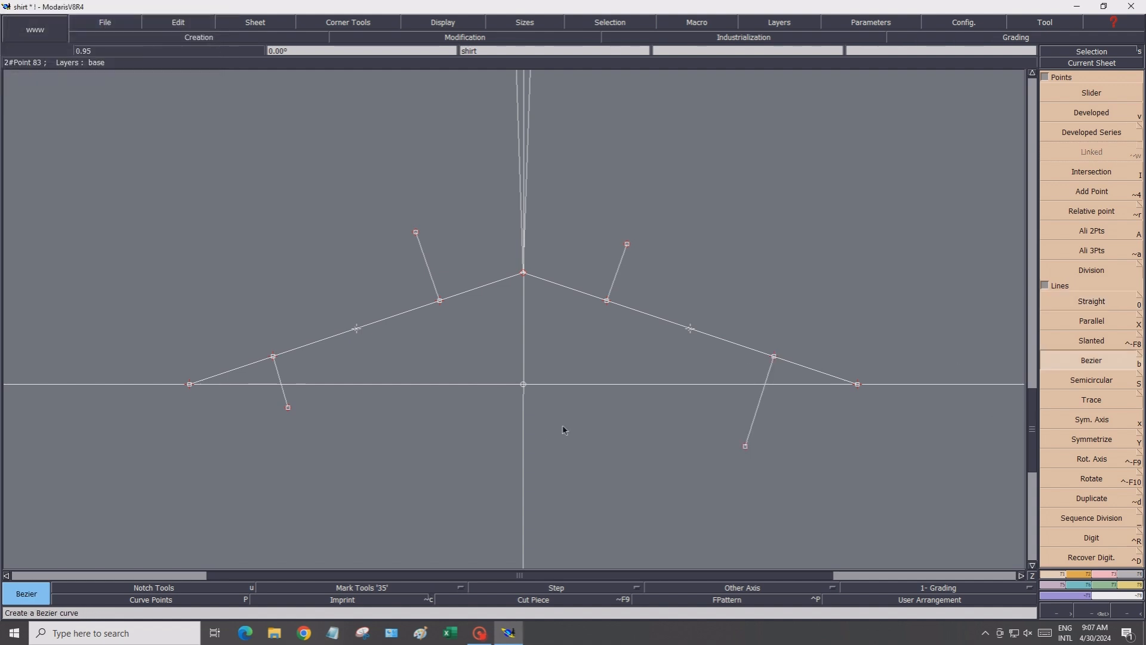
left_click(189, 383)
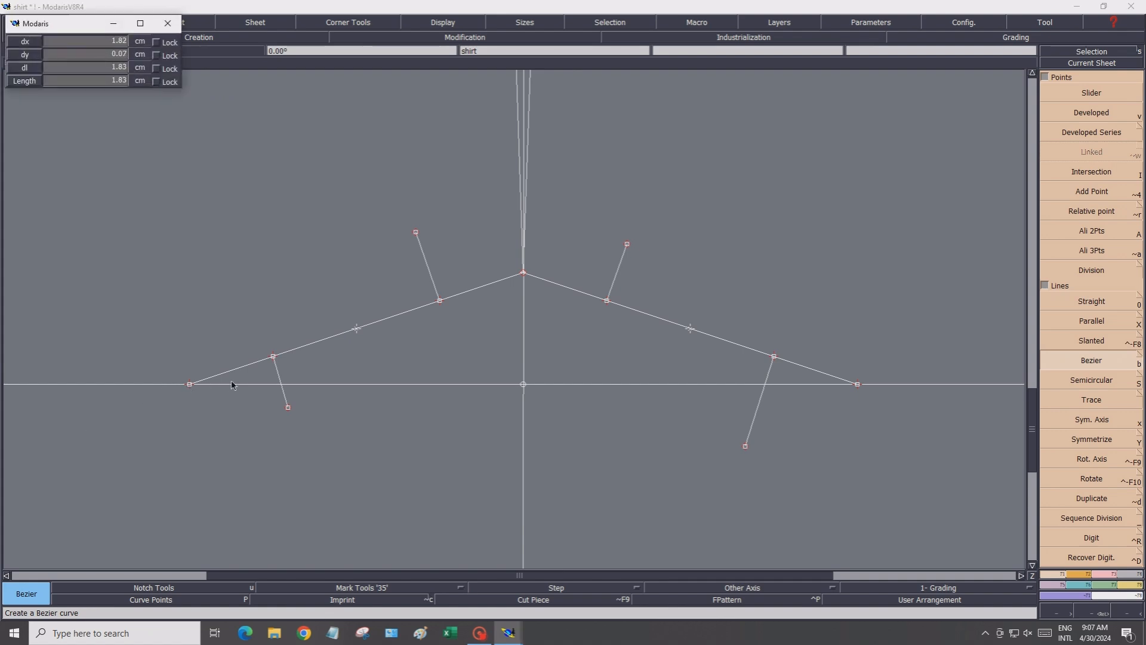
scroll(234, 386, "up", 2)
left_click(206, 377)
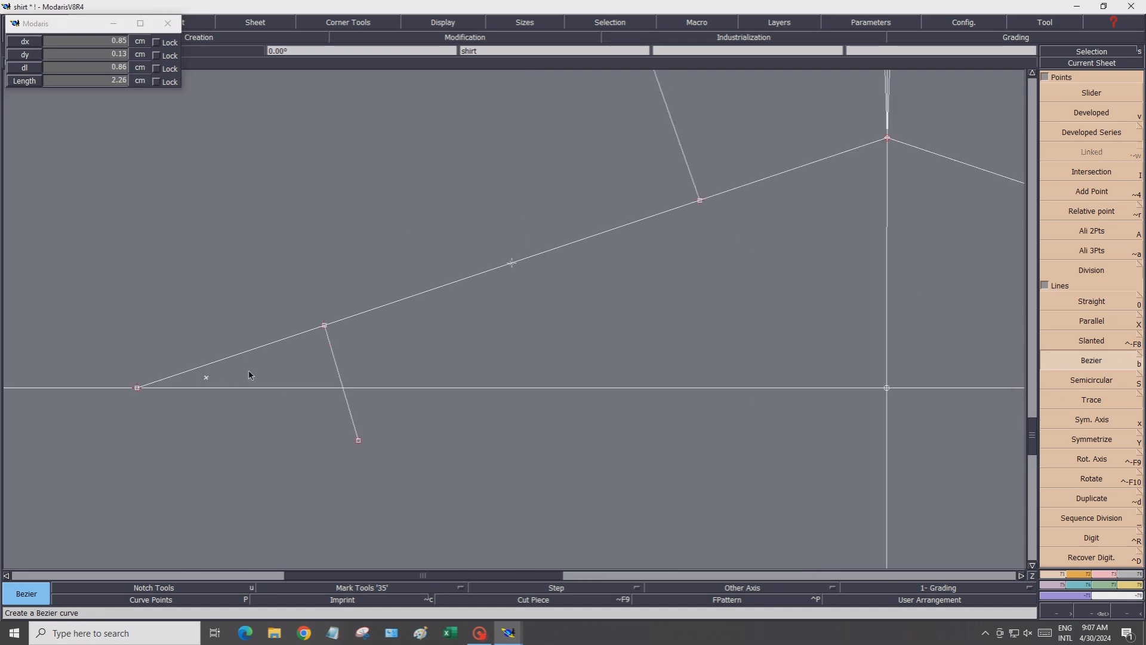
left_click(254, 363)
left_click(297, 352)
left_click(361, 332)
left_click(424, 309)
left_click(475, 286)
left_click(512, 264)
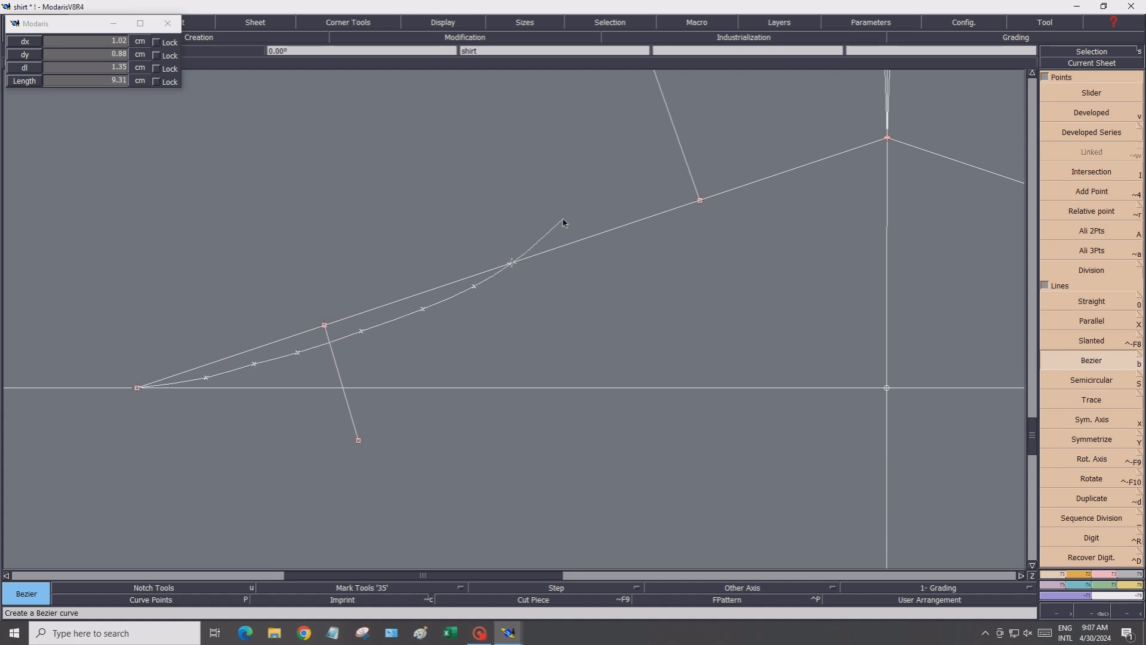
scroll(563, 223, "down", 1)
scroll(585, 216, "up", 1)
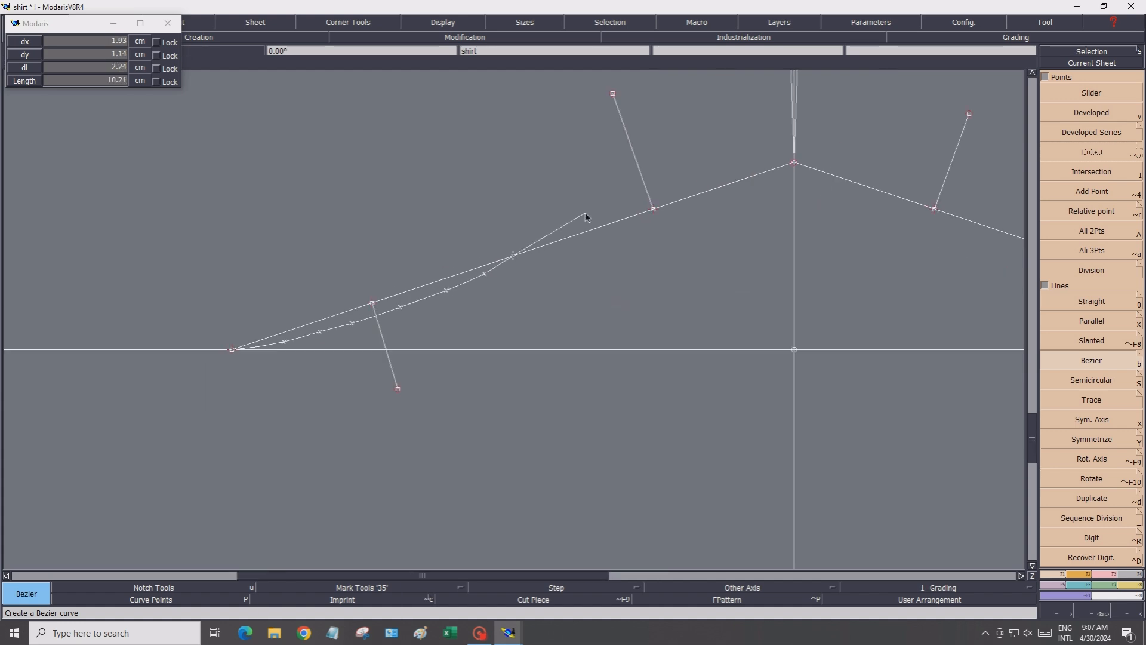
left_click(550, 233)
left_click(591, 214)
left_click(631, 198)
left_click(673, 185)
left_click(725, 171)
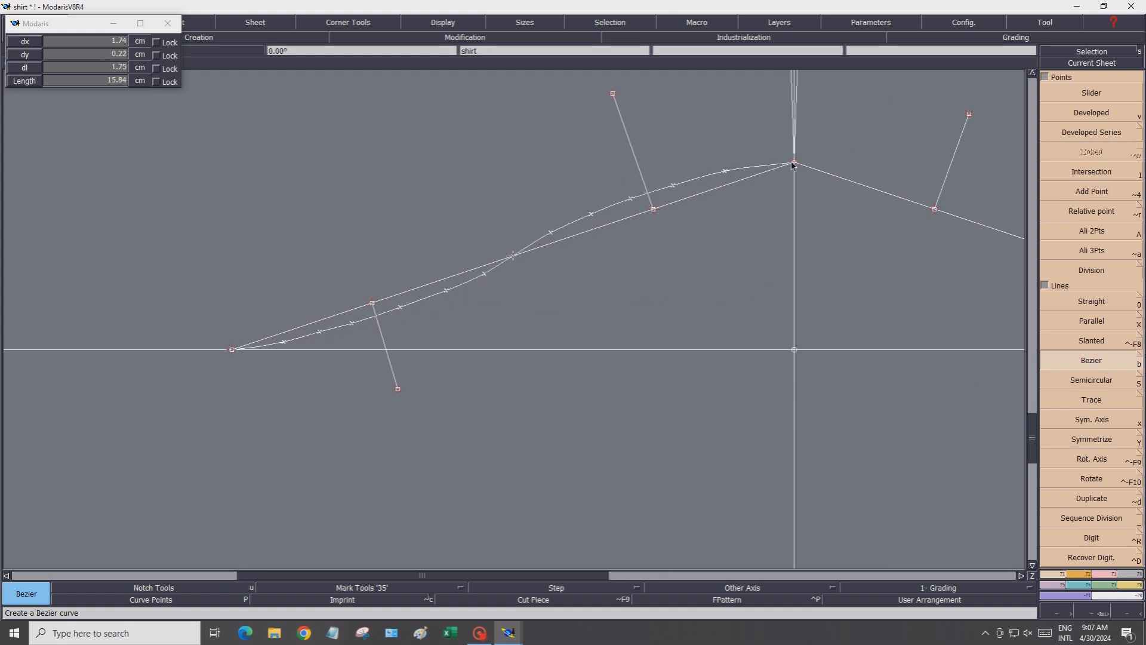
left_click(794, 162)
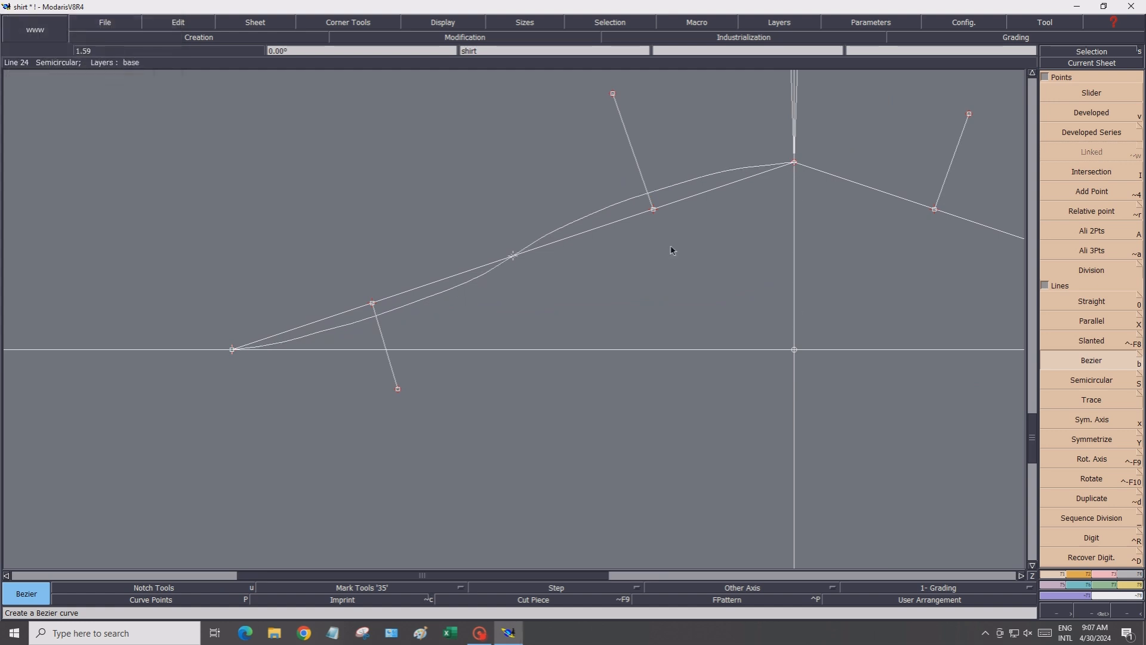
Show the curve points and reshape the lower half of the hem curve by repositioning its points
left_click(168, 600)
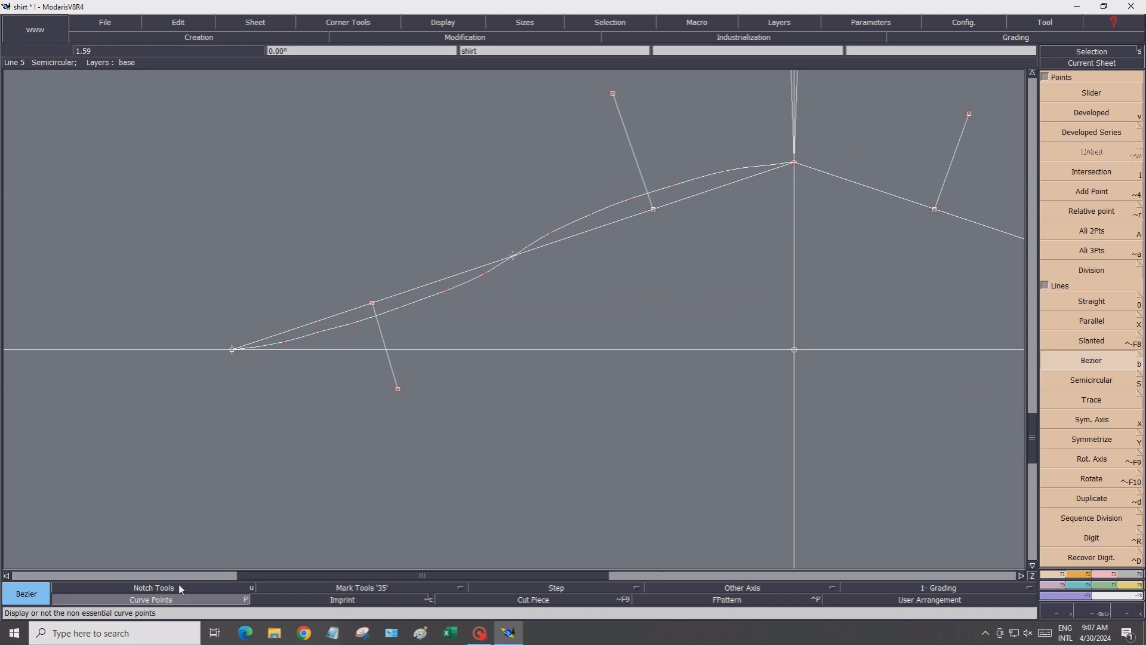
left_click(1110, 577)
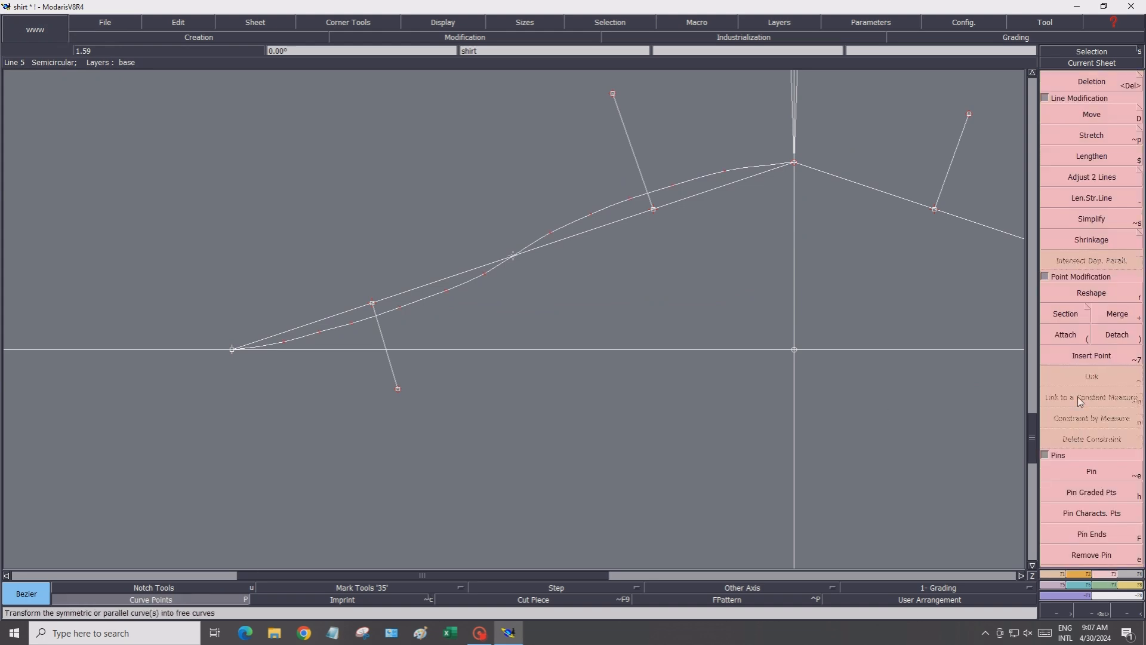
left_click(1086, 238)
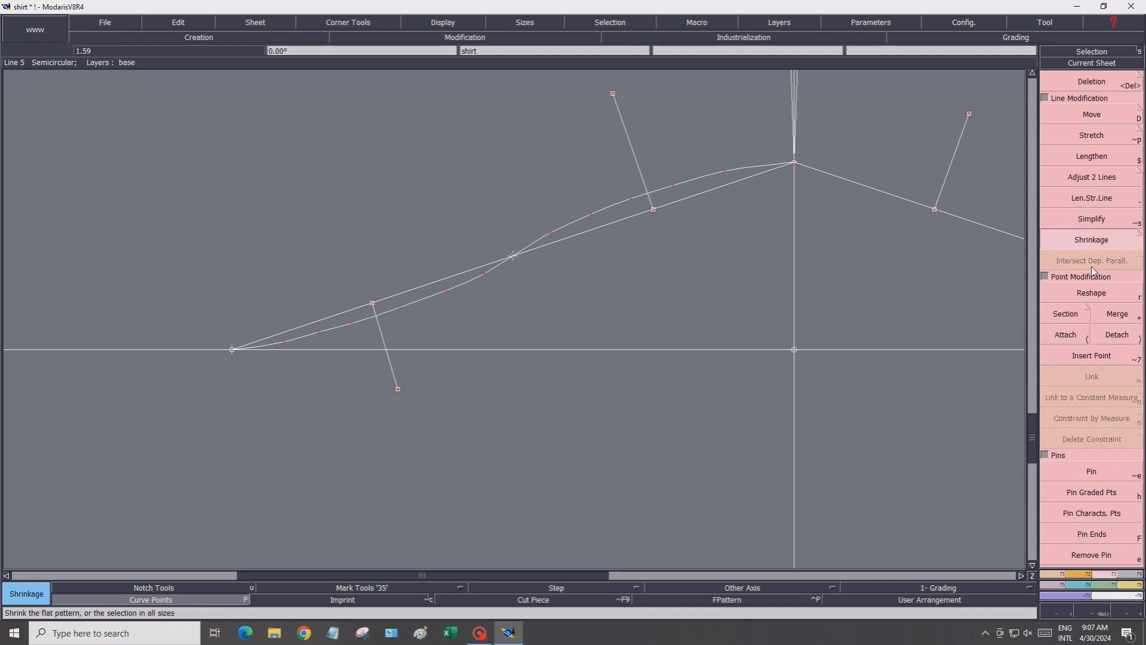
left_click(1092, 293)
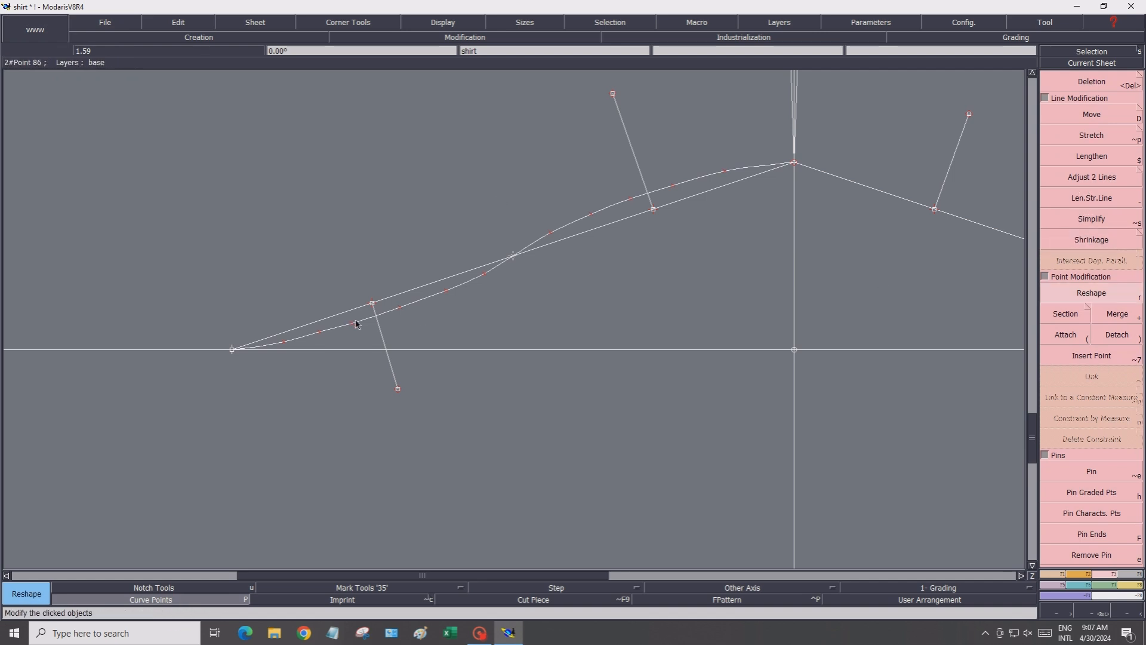
left_click(286, 345)
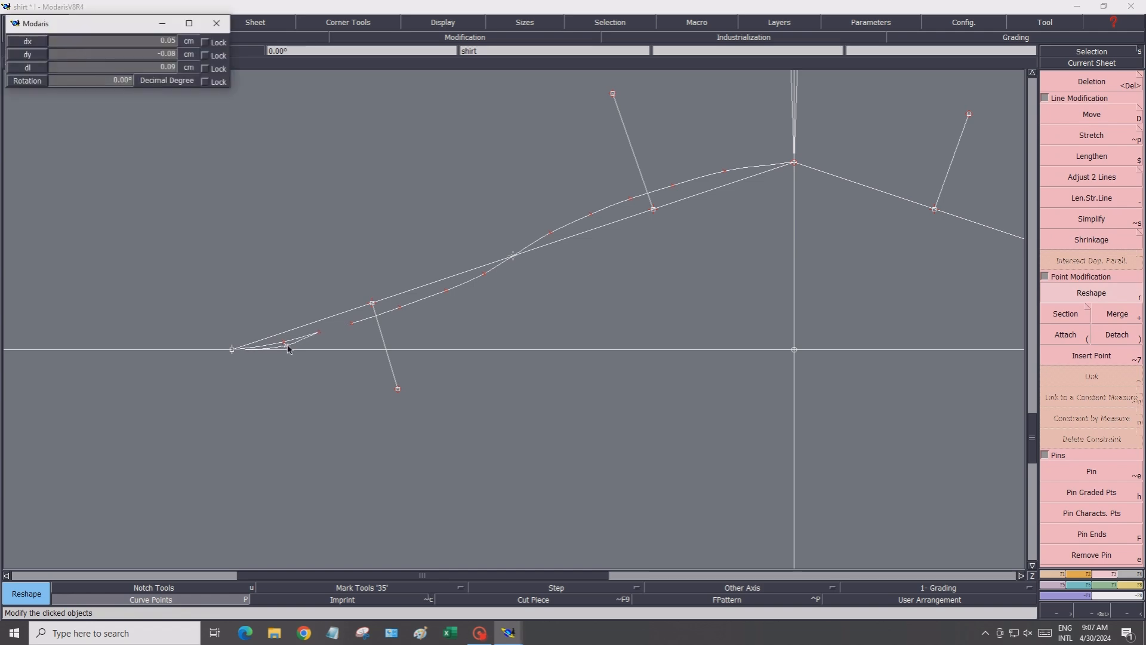
left_click(288, 341)
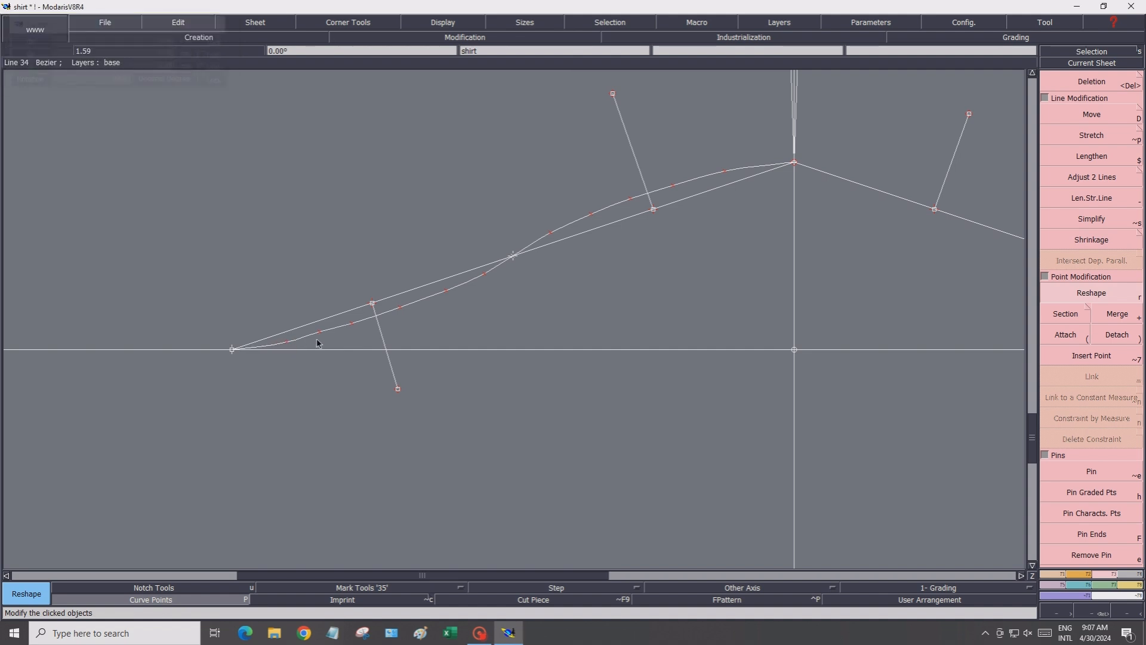
left_click(319, 333)
left_click(321, 335)
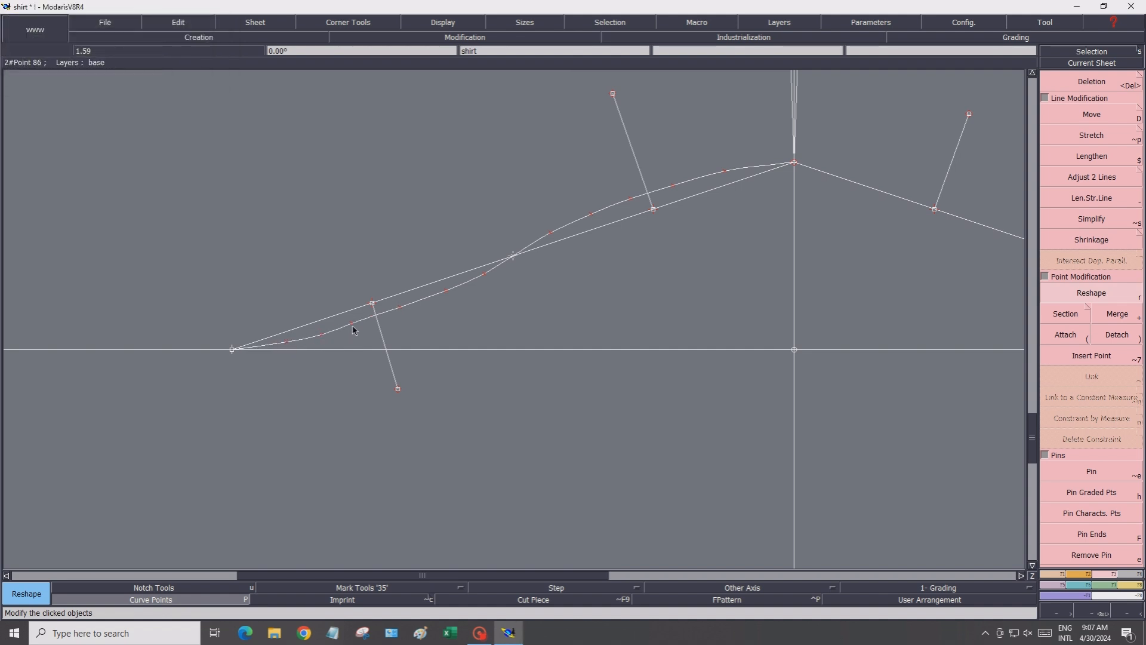
left_click(352, 323)
left_click(356, 328)
left_click(401, 310)
left_click(402, 315)
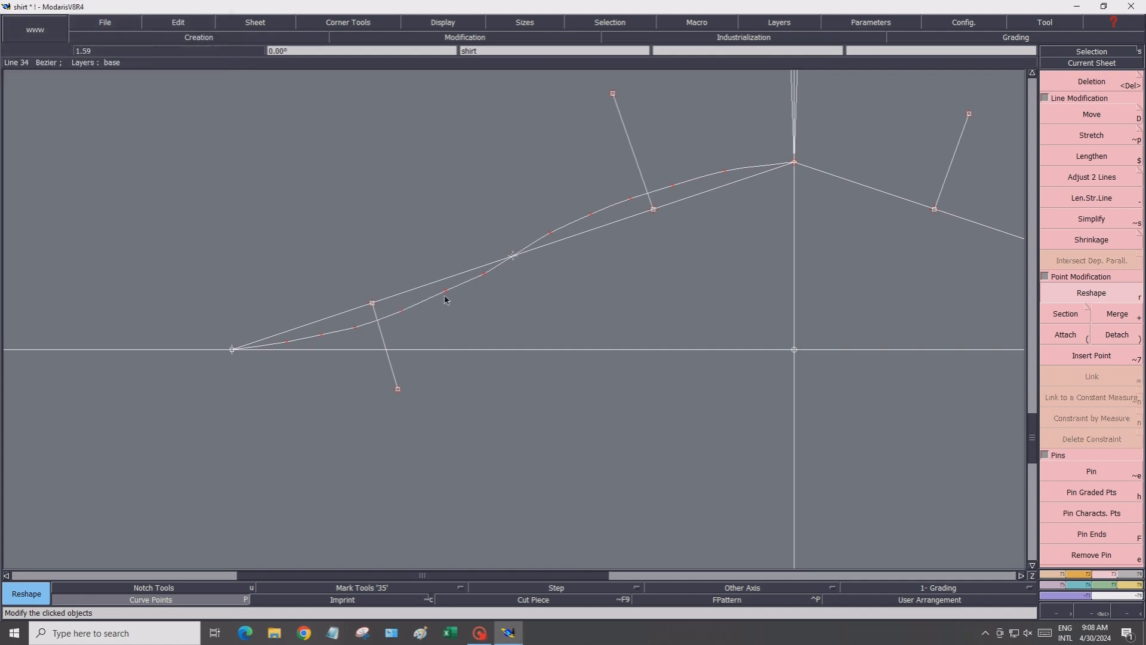
left_click(447, 294)
left_click(442, 298)
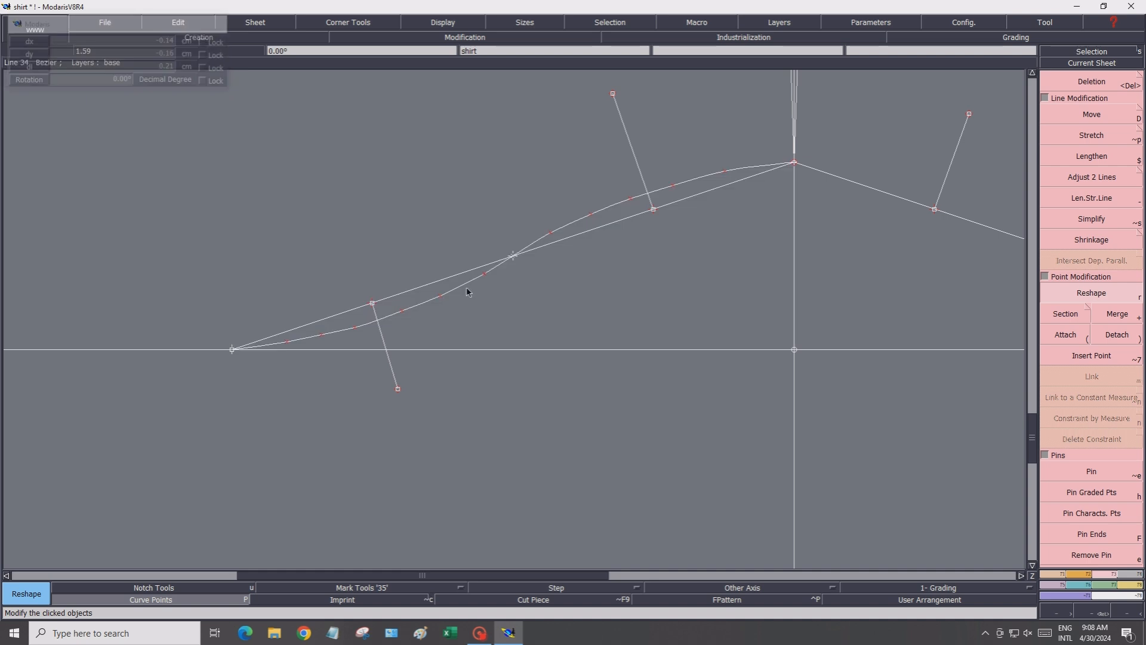
left_click(356, 329)
left_click(360, 329)
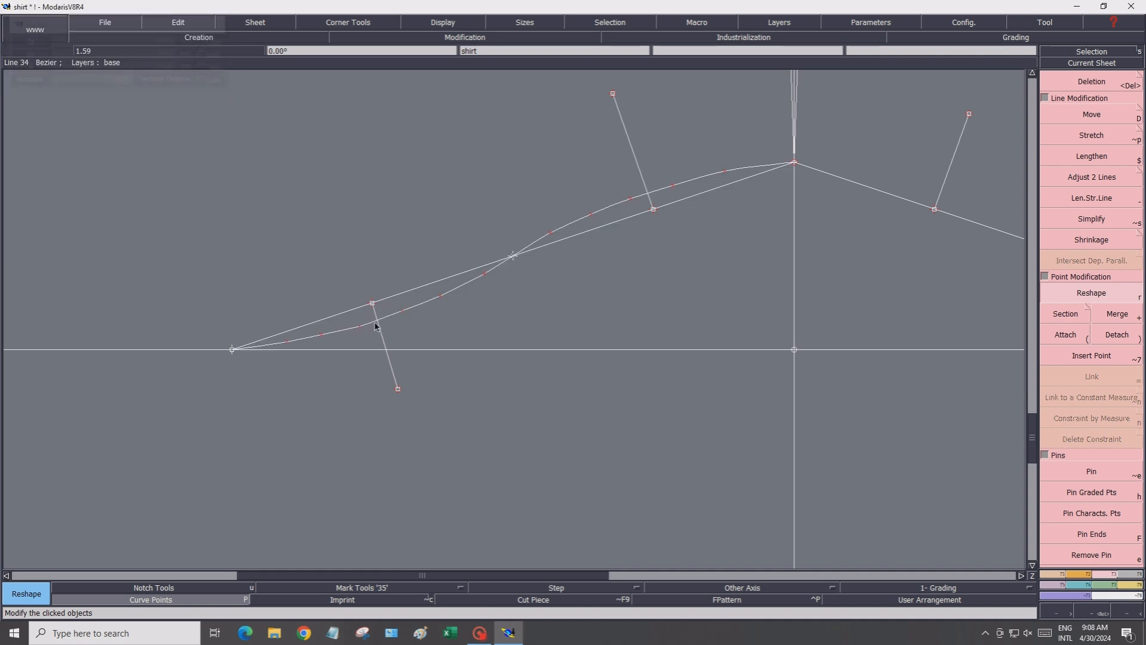
left_click(402, 315)
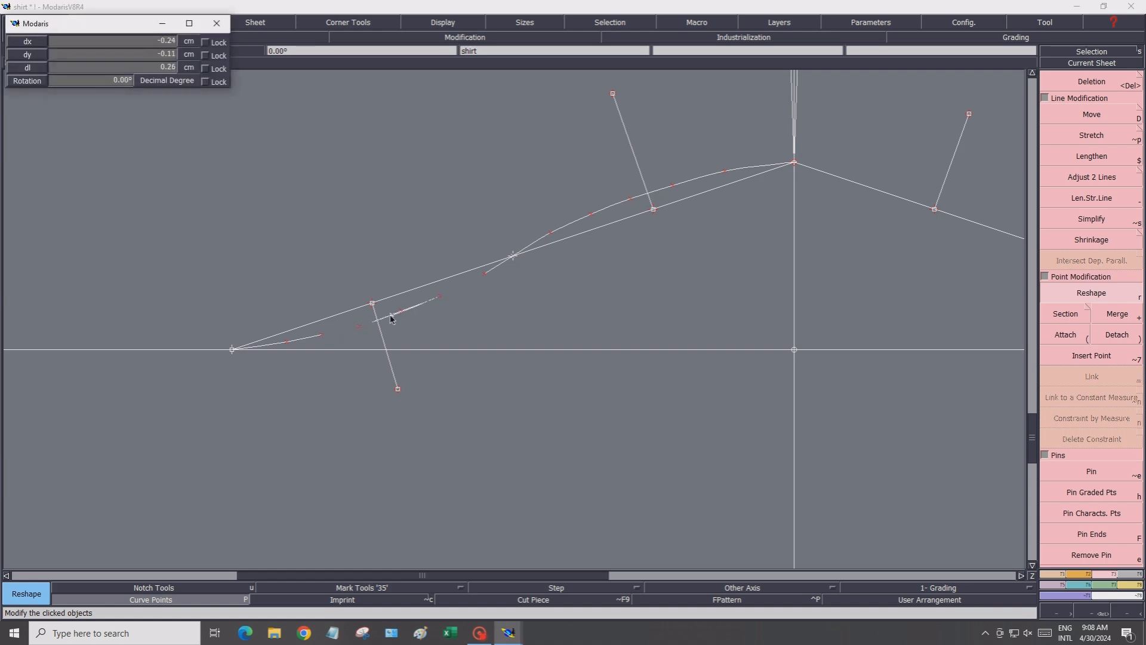
left_click(389, 319)
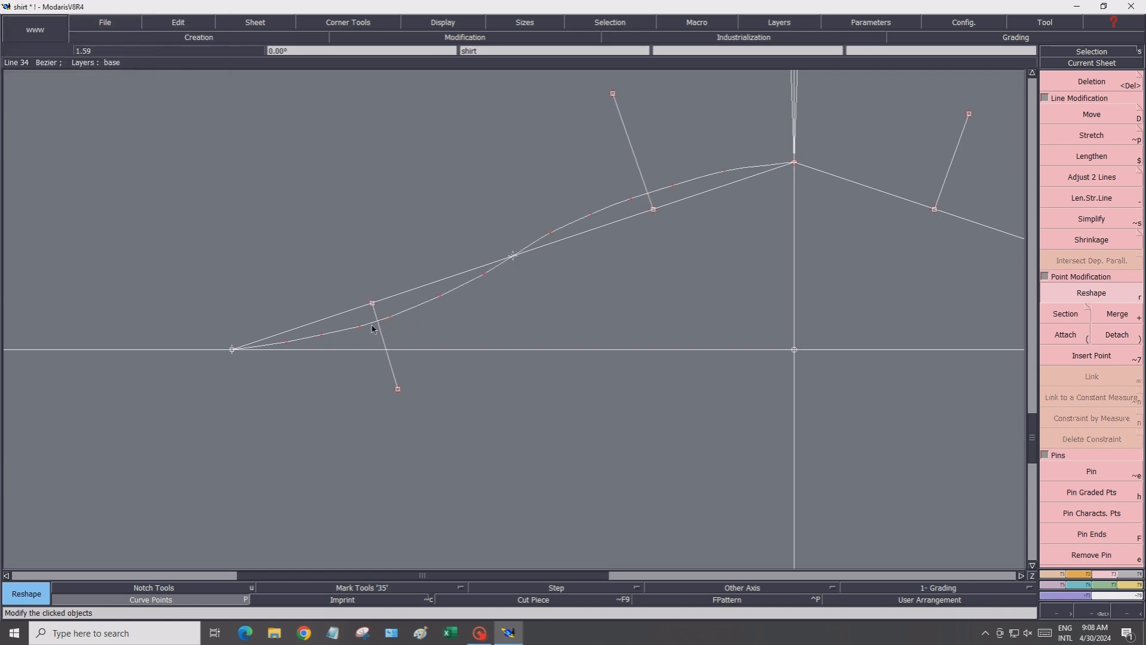
left_click(441, 298)
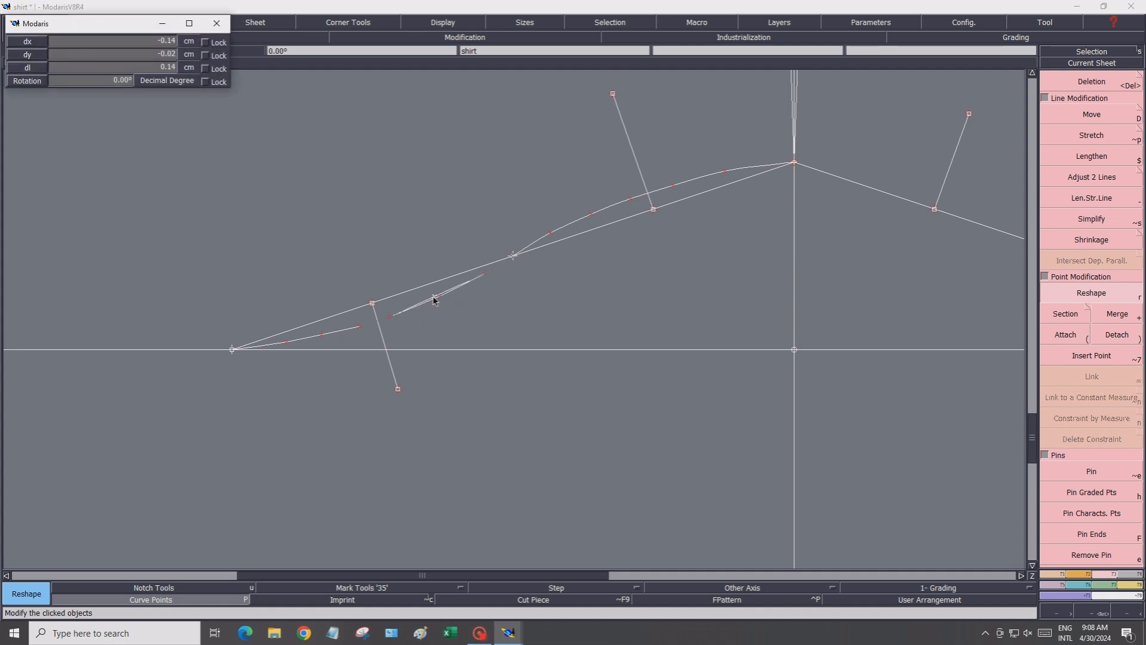
left_click(435, 299)
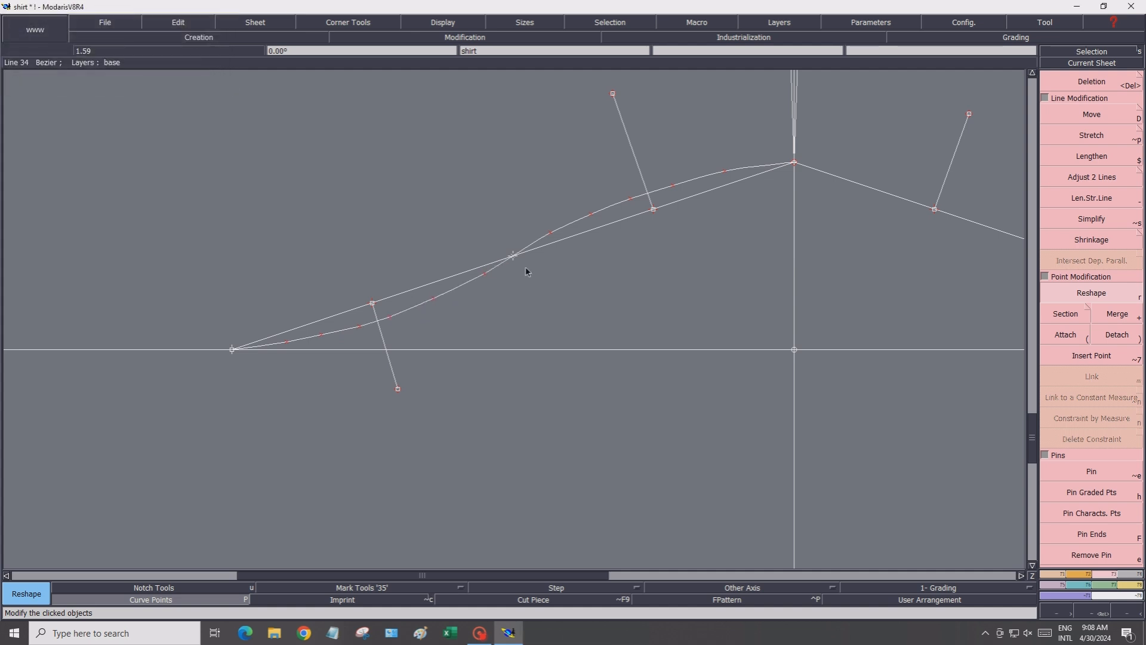
Reshape the upper half of the hem curve near the raised side point by repositioning its points
left_click(550, 234)
left_click(552, 236)
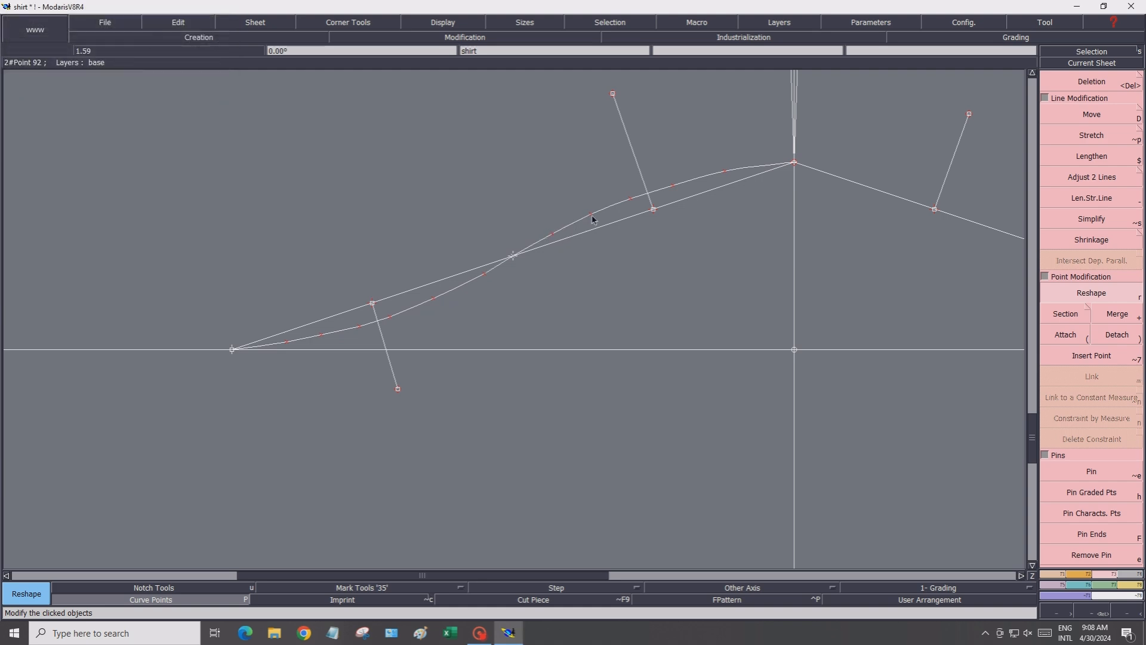
left_click(592, 216)
left_click(594, 217)
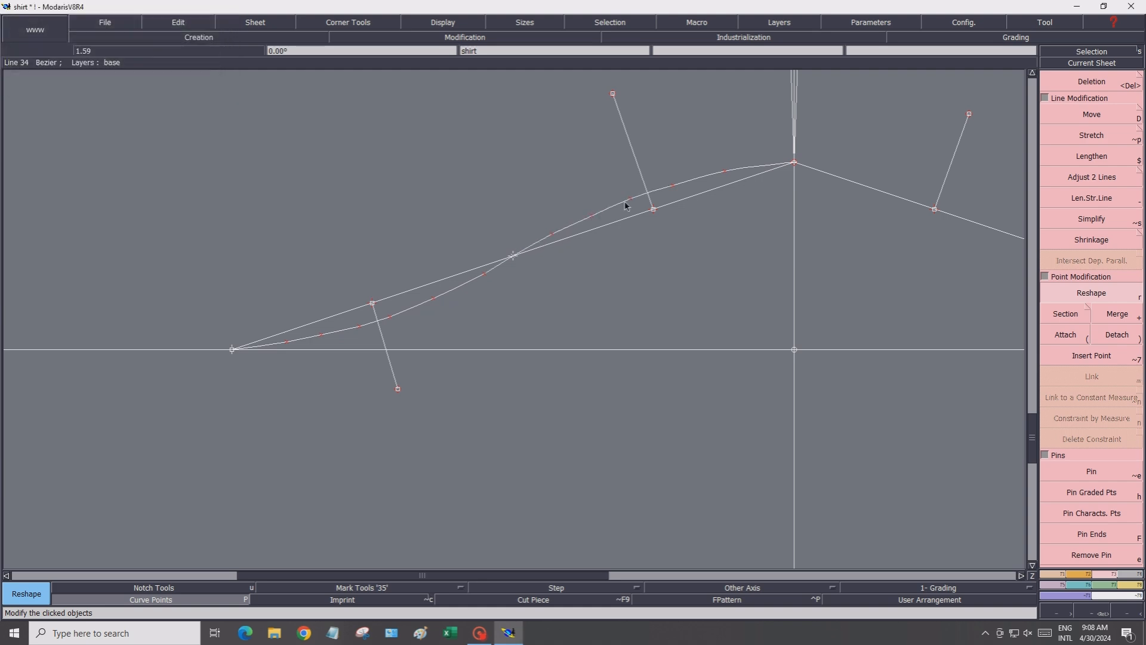
left_click(631, 202)
left_click(633, 199)
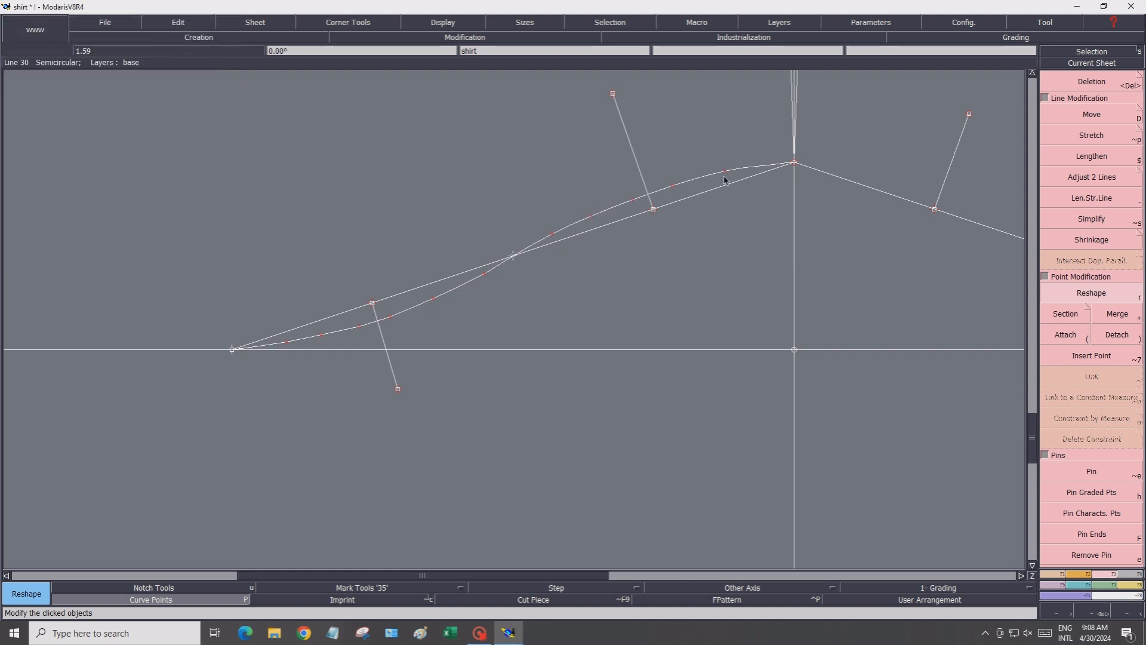
left_click(726, 173)
left_click(726, 174)
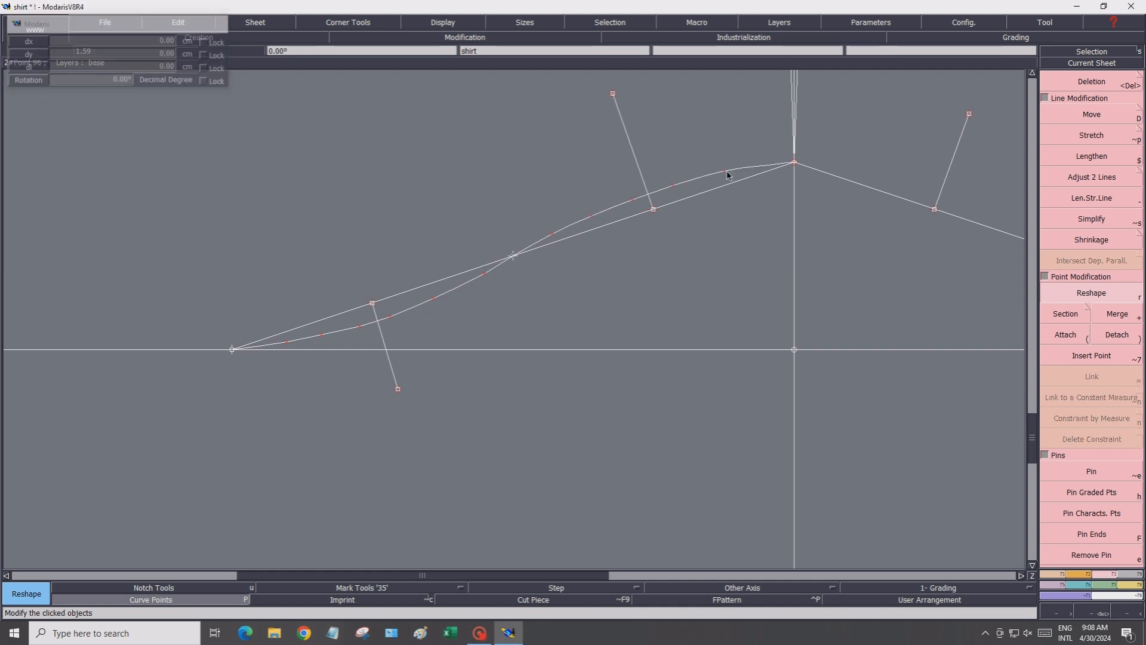
left_click(676, 187)
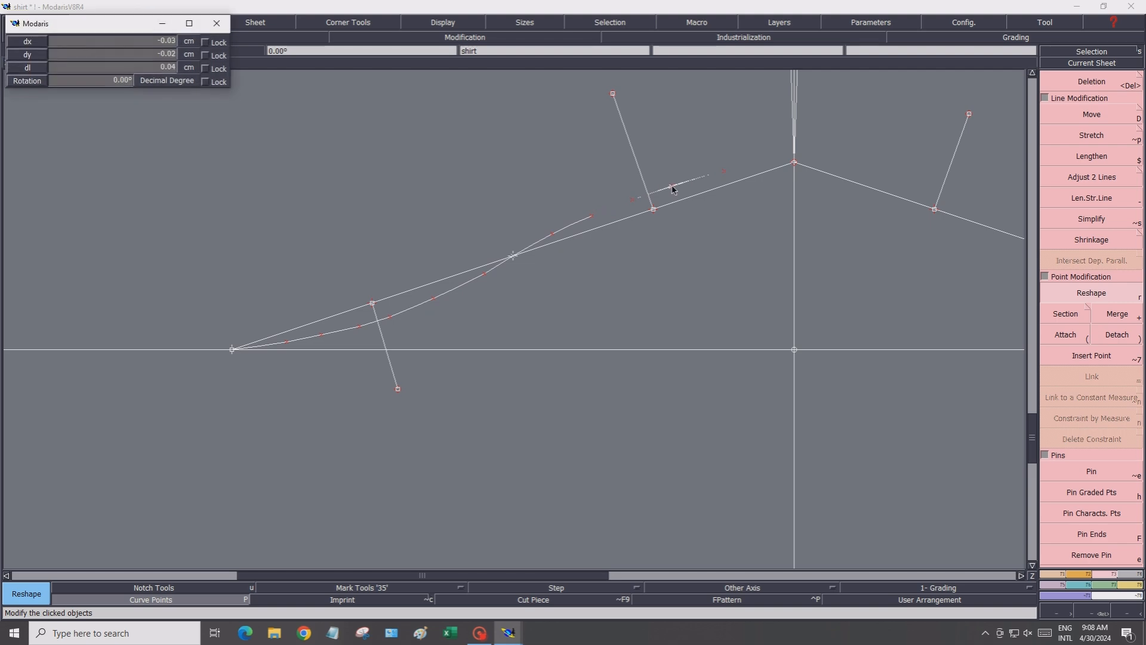
left_click(709, 179)
left_click(726, 174)
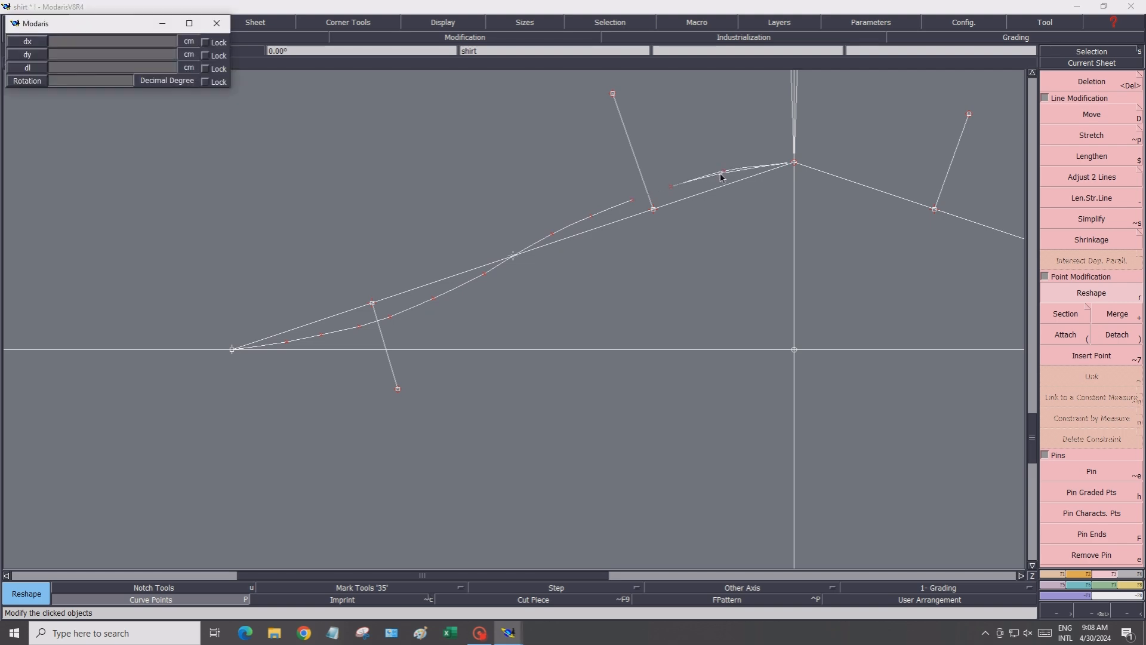
left_click(725, 178)
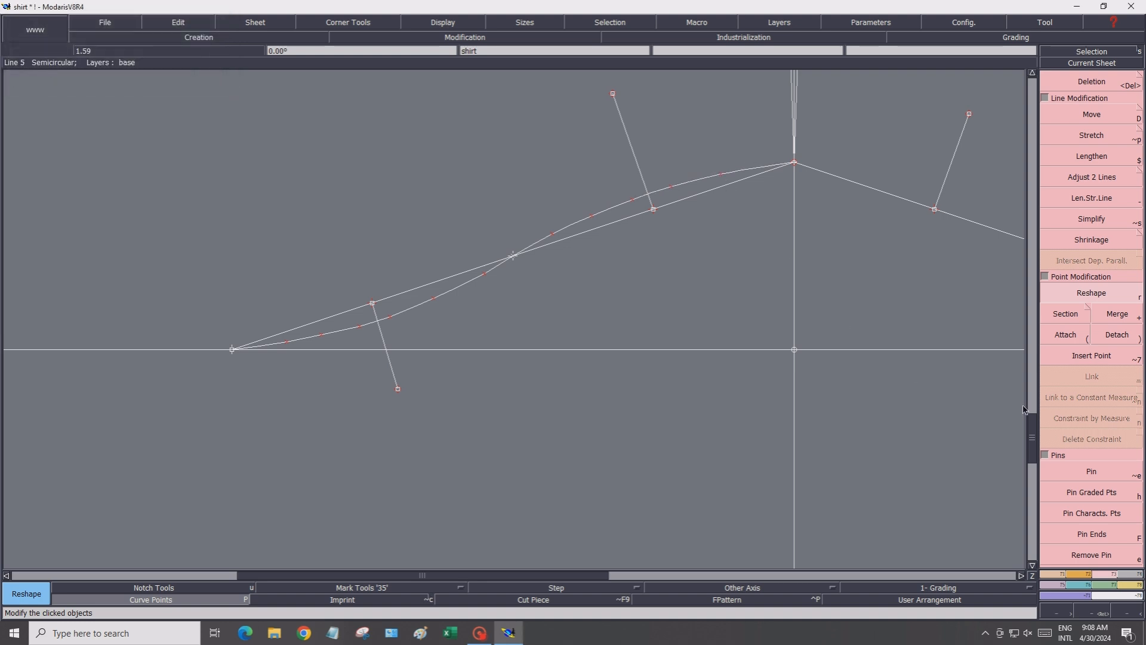
left_click(1023, 576)
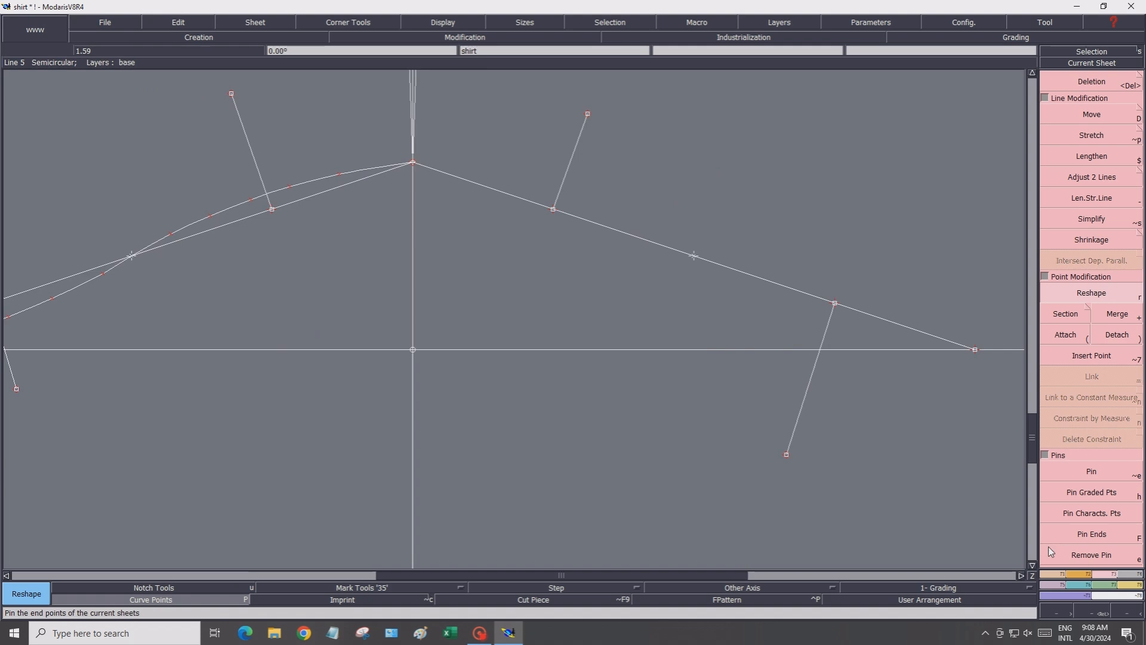
Draw a Bezier curve along the right slanted hem line from the raised side point down to the hem corner
left_click(1051, 572)
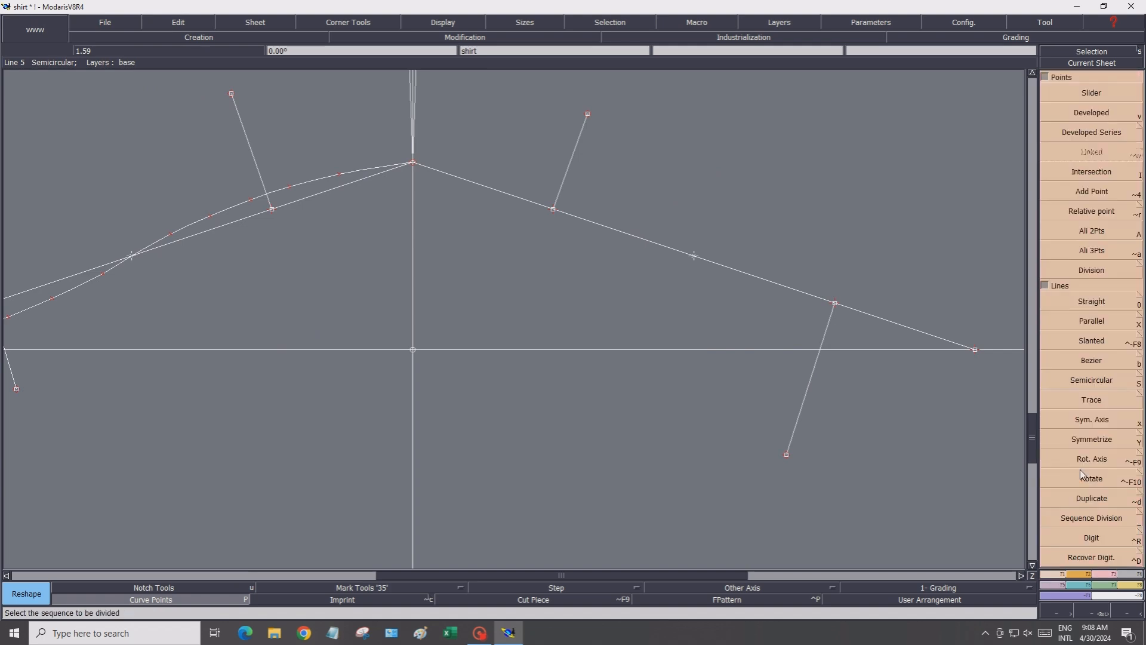
left_click(1092, 361)
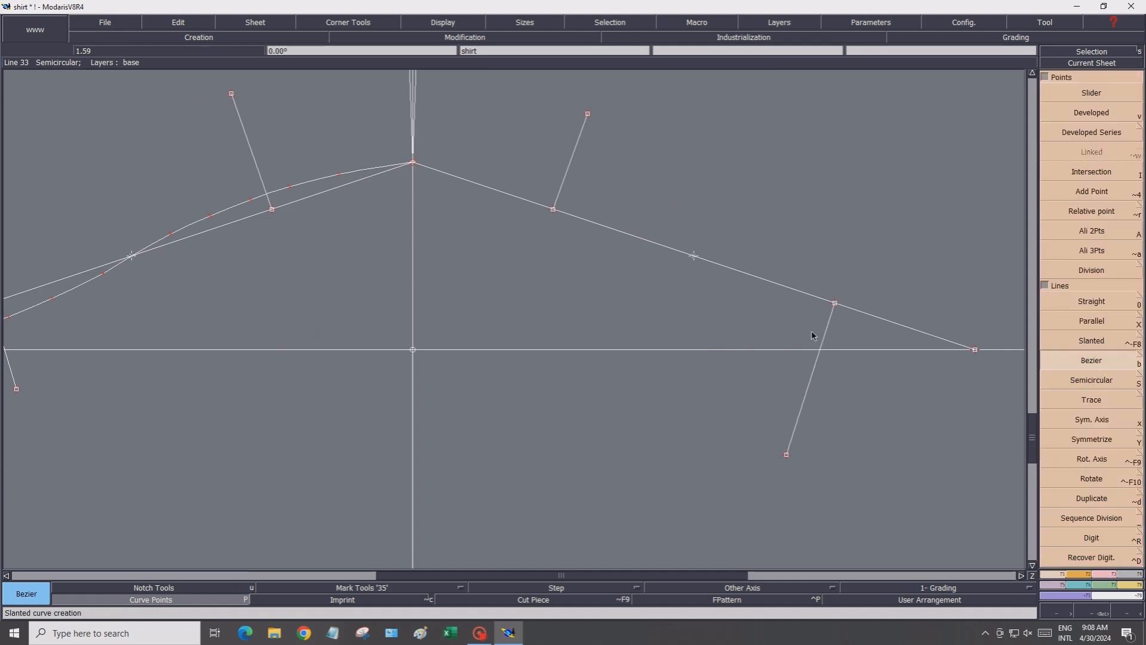
left_click(413, 163)
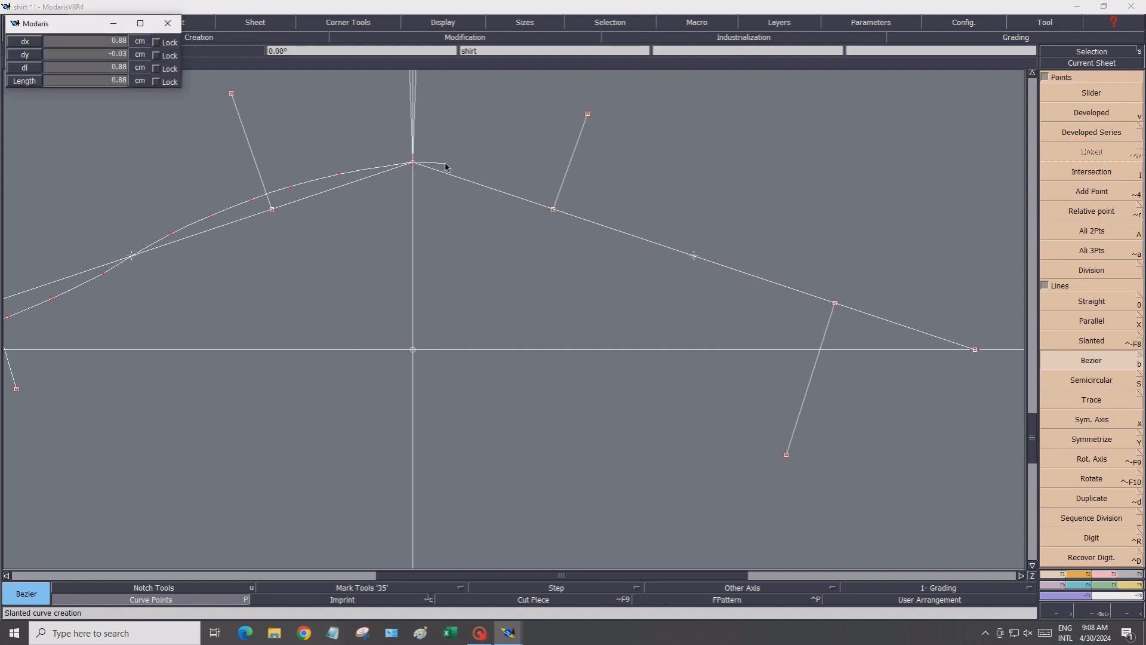
left_click(446, 164)
left_click(487, 169)
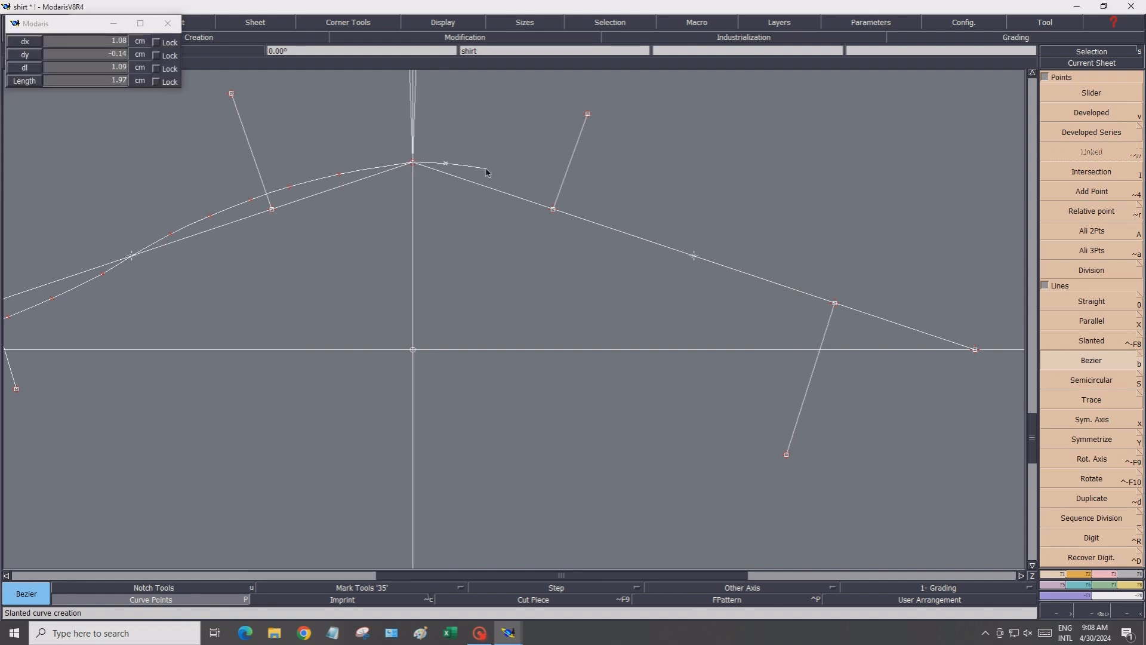
left_click(527, 178)
left_click(569, 190)
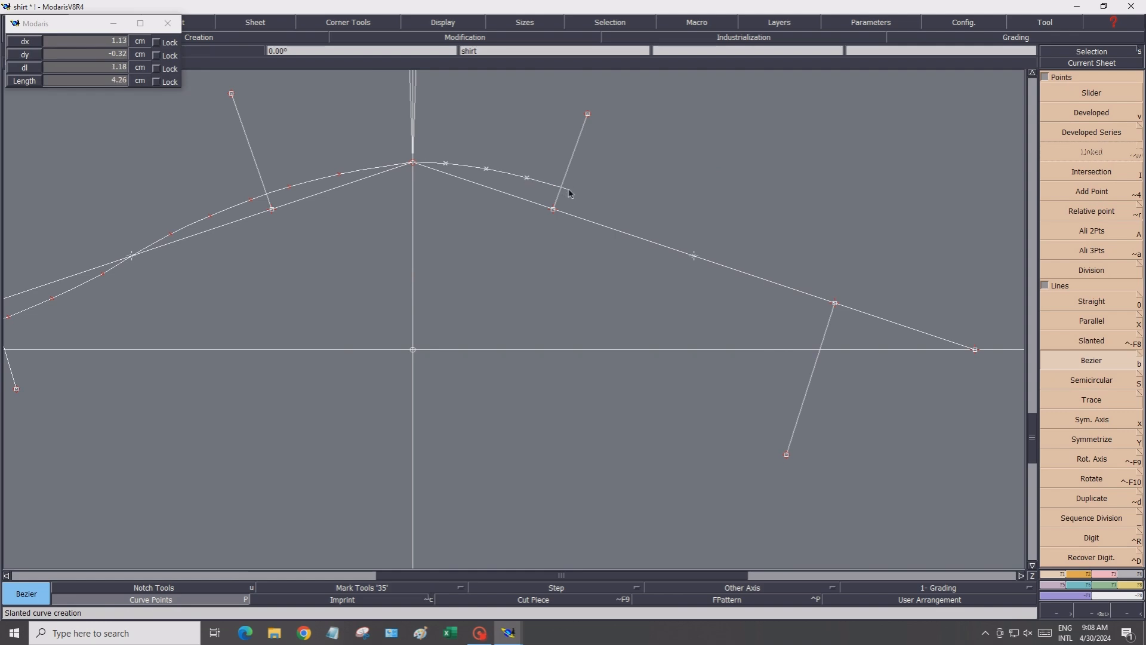
left_click(634, 216)
left_click(651, 225)
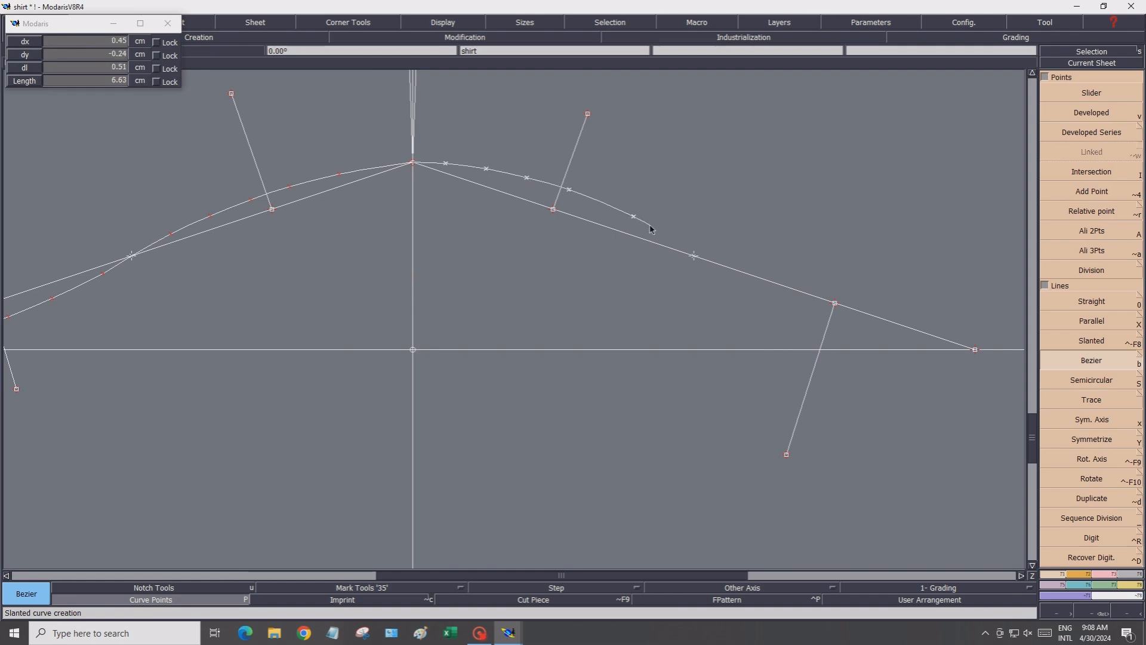
left_click(694, 256)
left_click(741, 281)
left_click(781, 300)
left_click(815, 316)
left_click(870, 331)
left_click(912, 342)
left_click(976, 350)
left_click(975, 351)
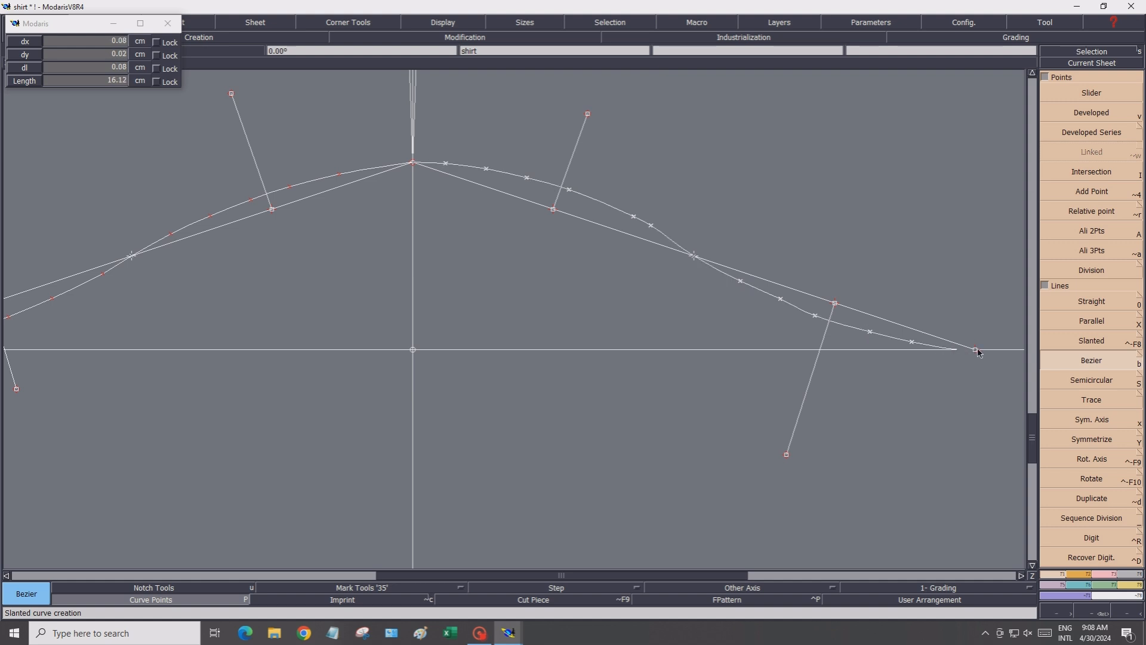
left_click(977, 352)
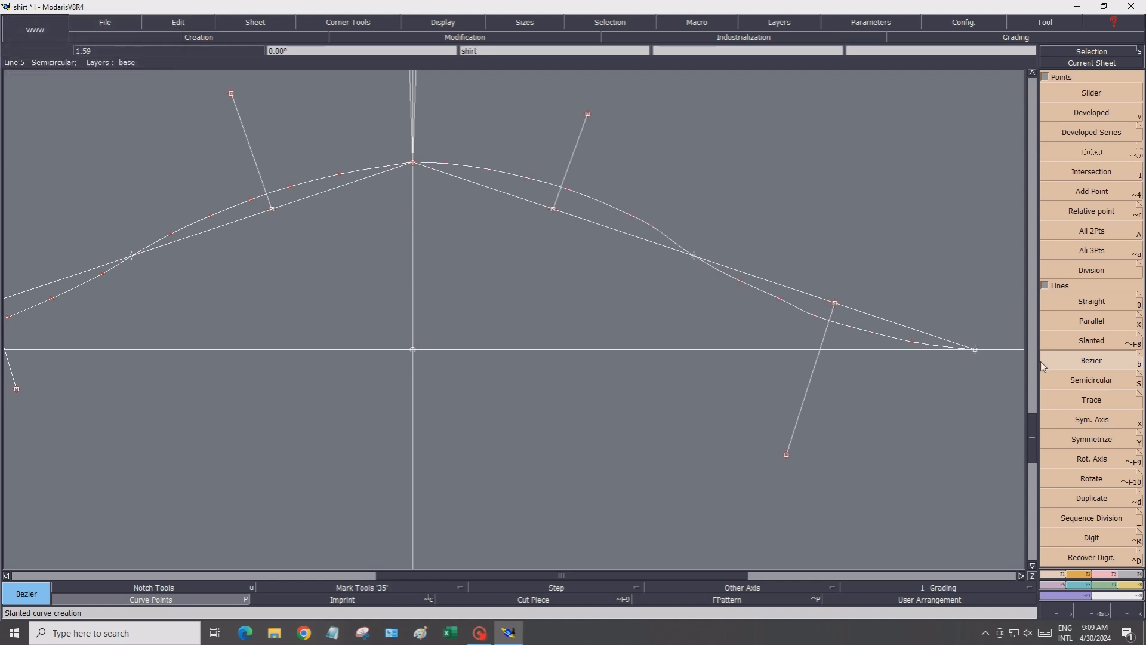
Reshape the upper half of the right hem curve near the raised side point by repositioning its points
left_click(1114, 575)
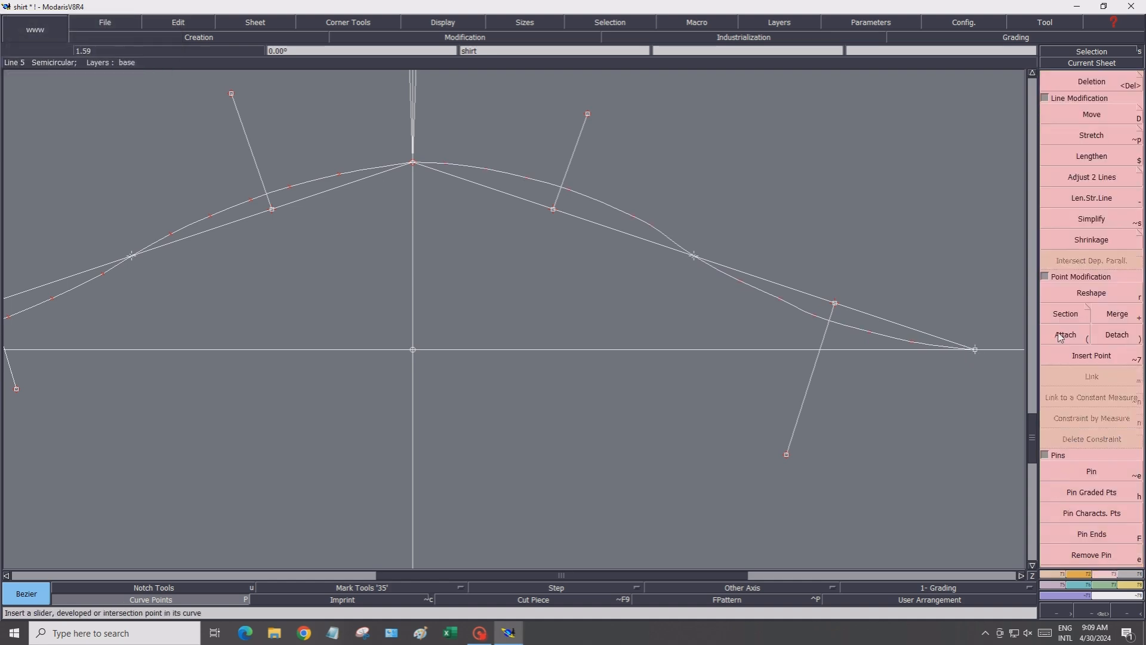
left_click(1057, 295)
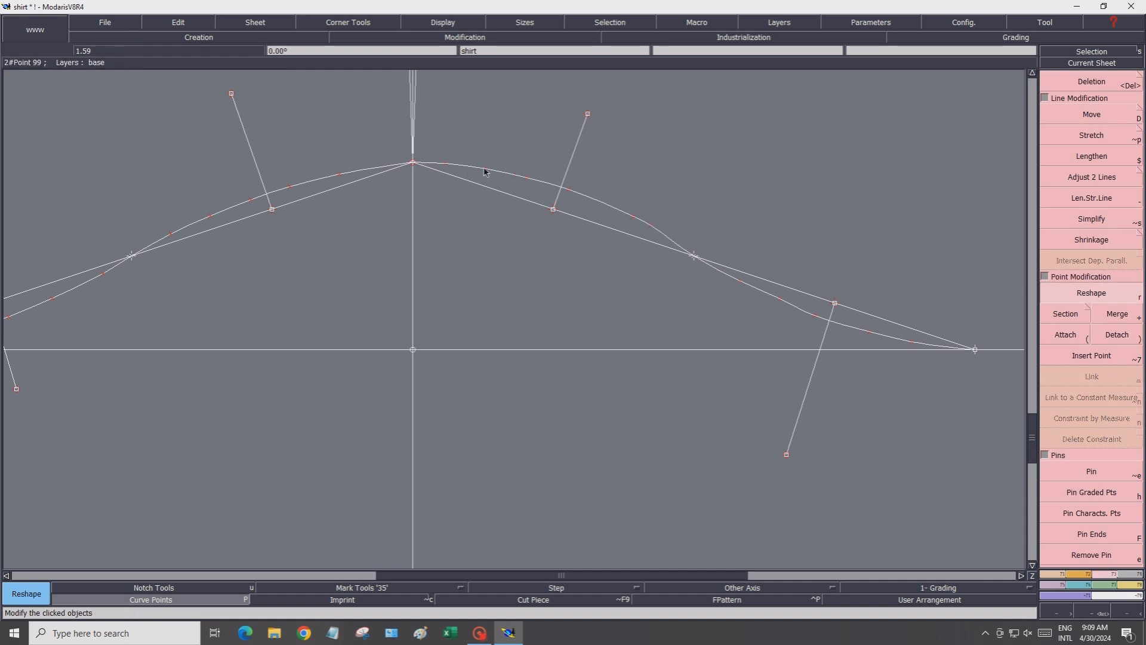
left_click(485, 173)
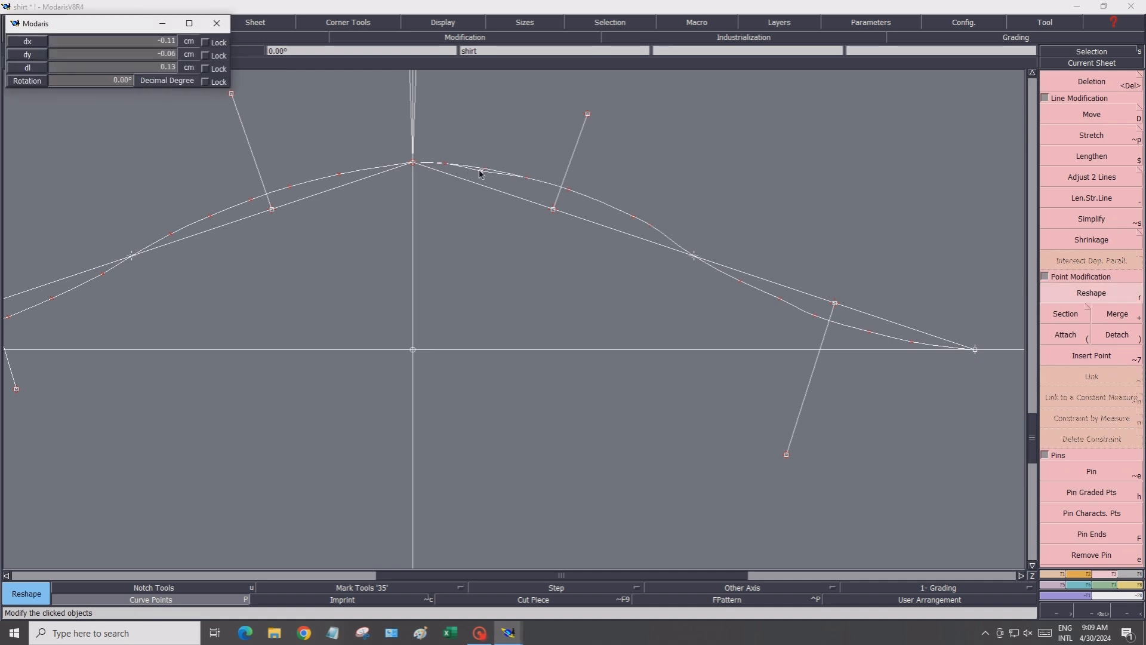
left_click(446, 170)
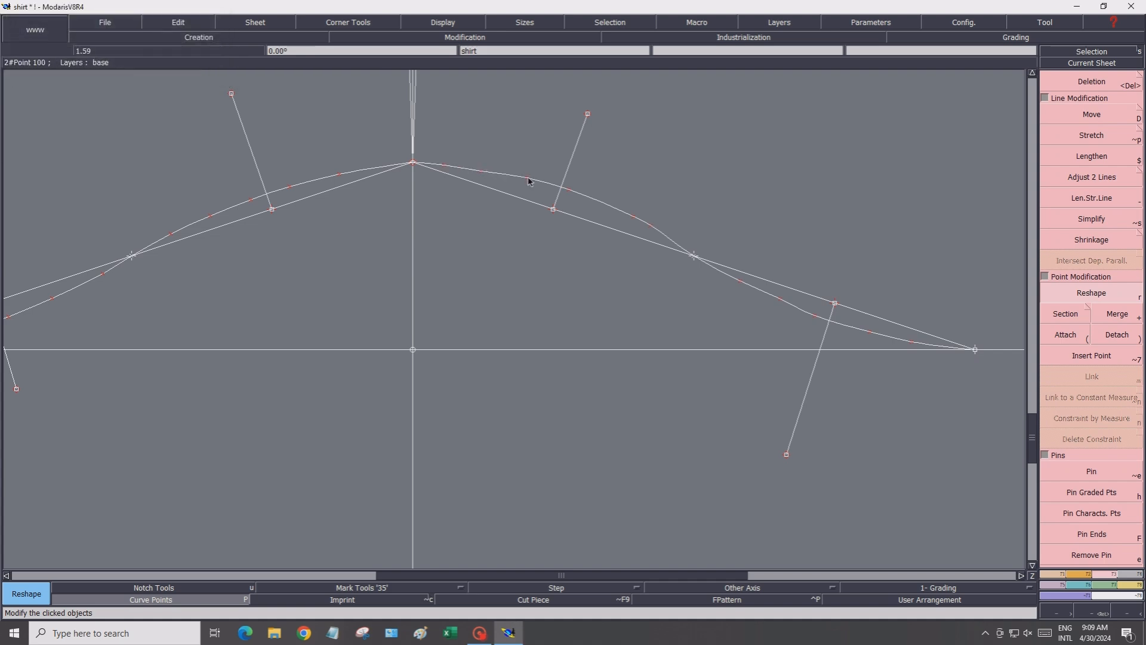
left_click(525, 182)
left_click(571, 194)
left_click(569, 190)
left_click(570, 194)
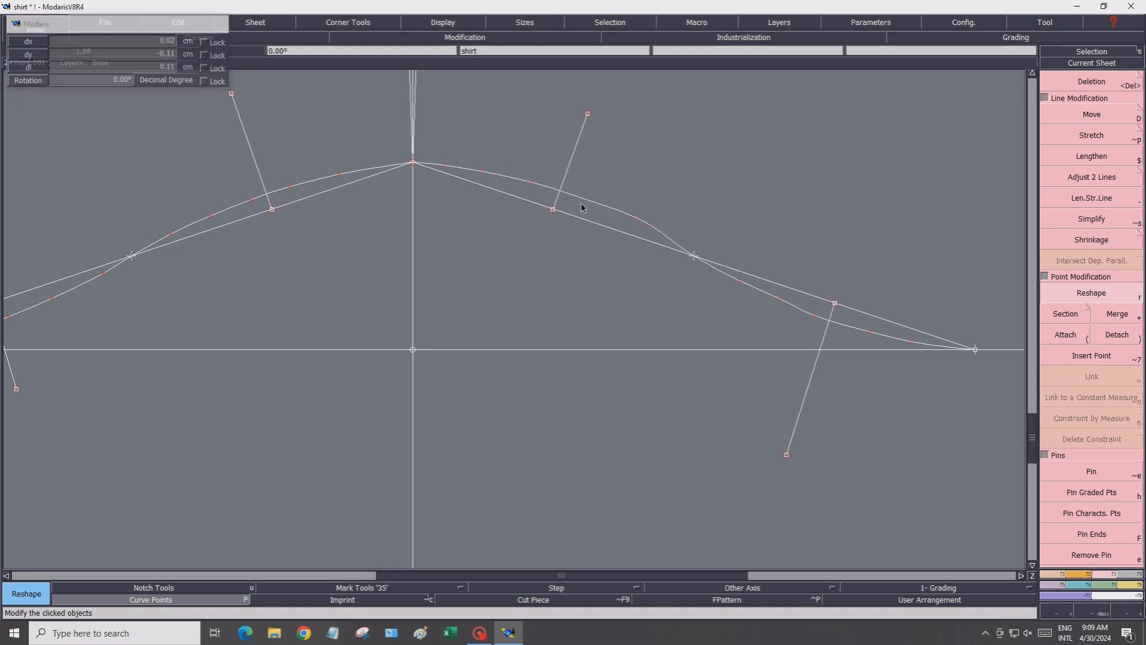
left_click(633, 216)
left_click(604, 207)
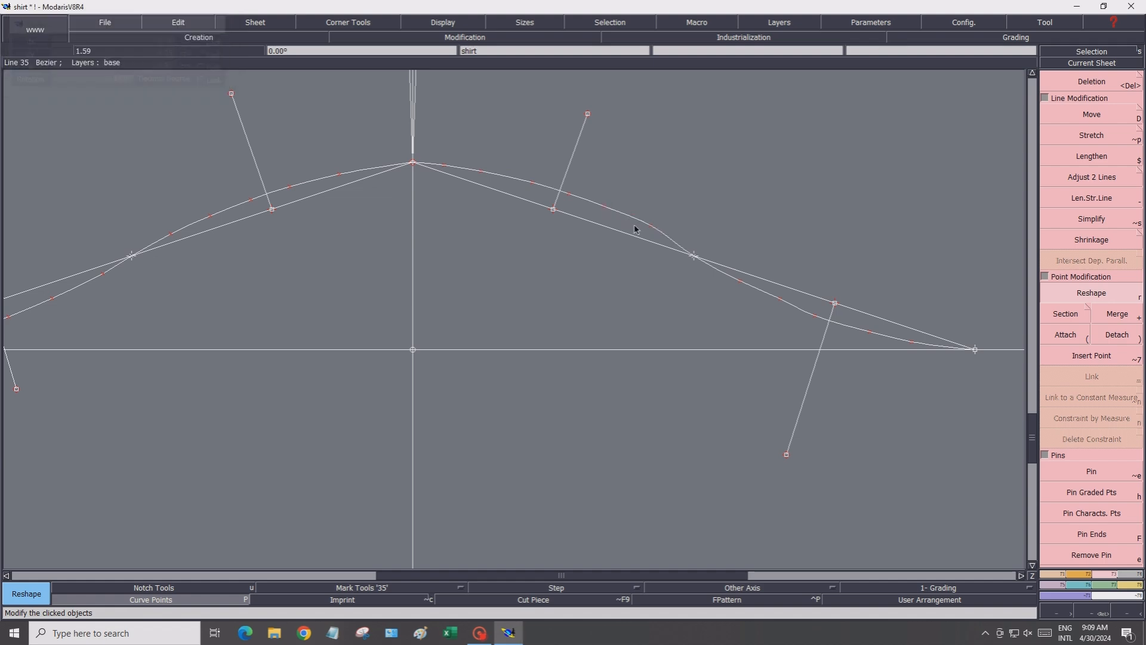
left_click(649, 228)
left_click(641, 228)
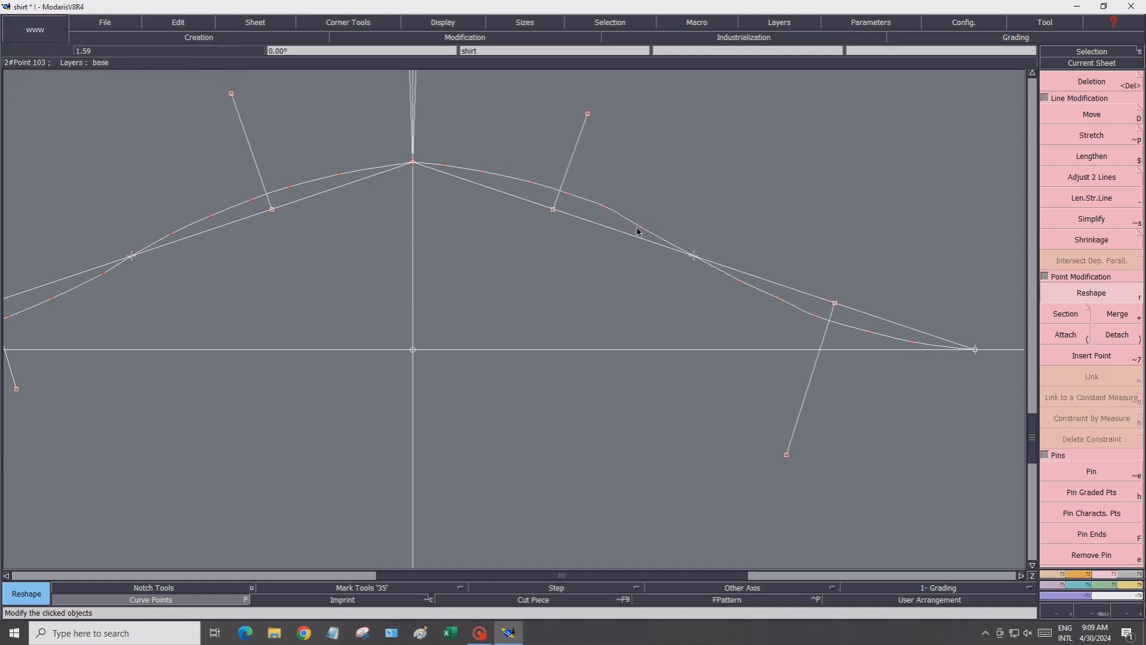
left_click(605, 205)
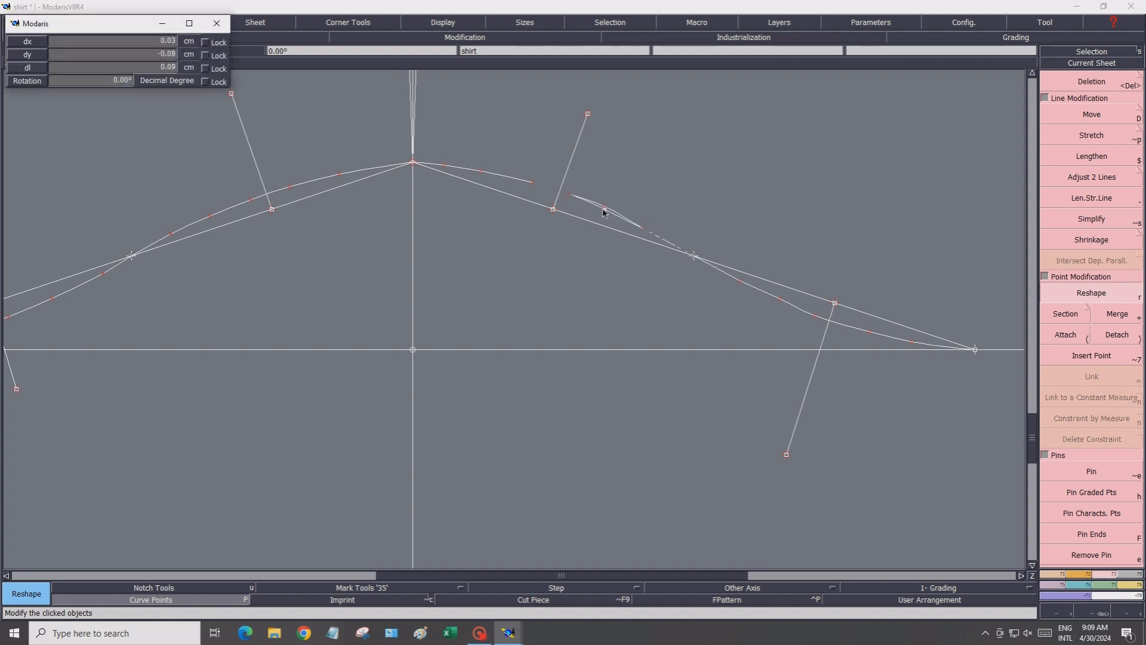
Reshape the lower half of the right hem curve near the hem corner by repositioning its points
left_click(781, 299)
left_click(778, 300)
left_click(816, 317)
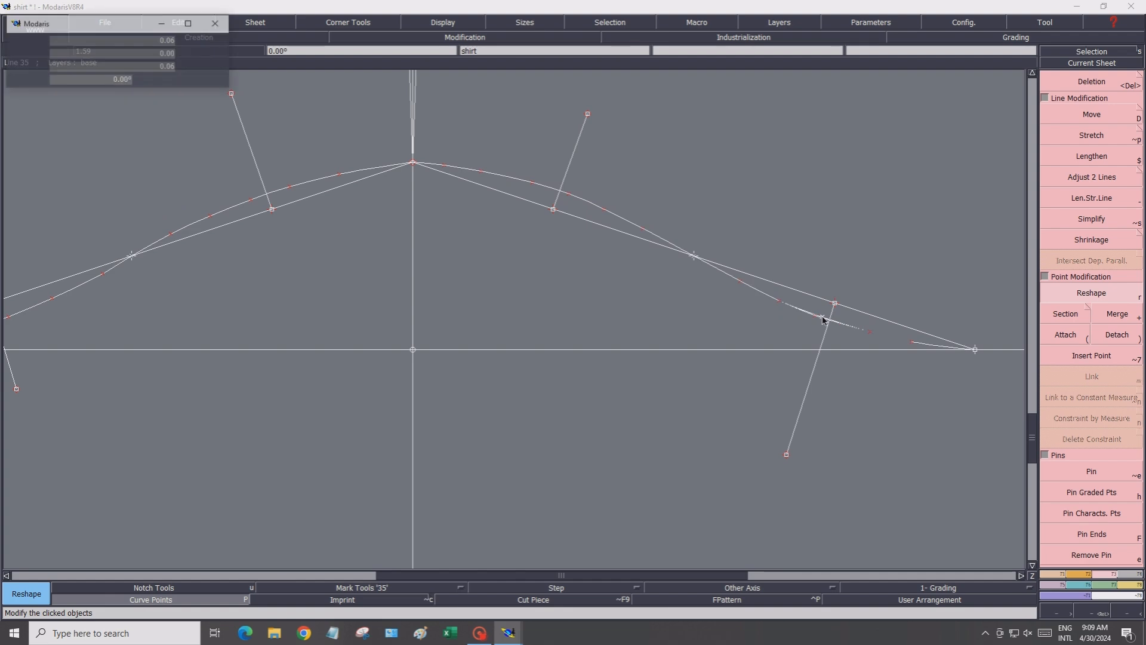
left_click(832, 320)
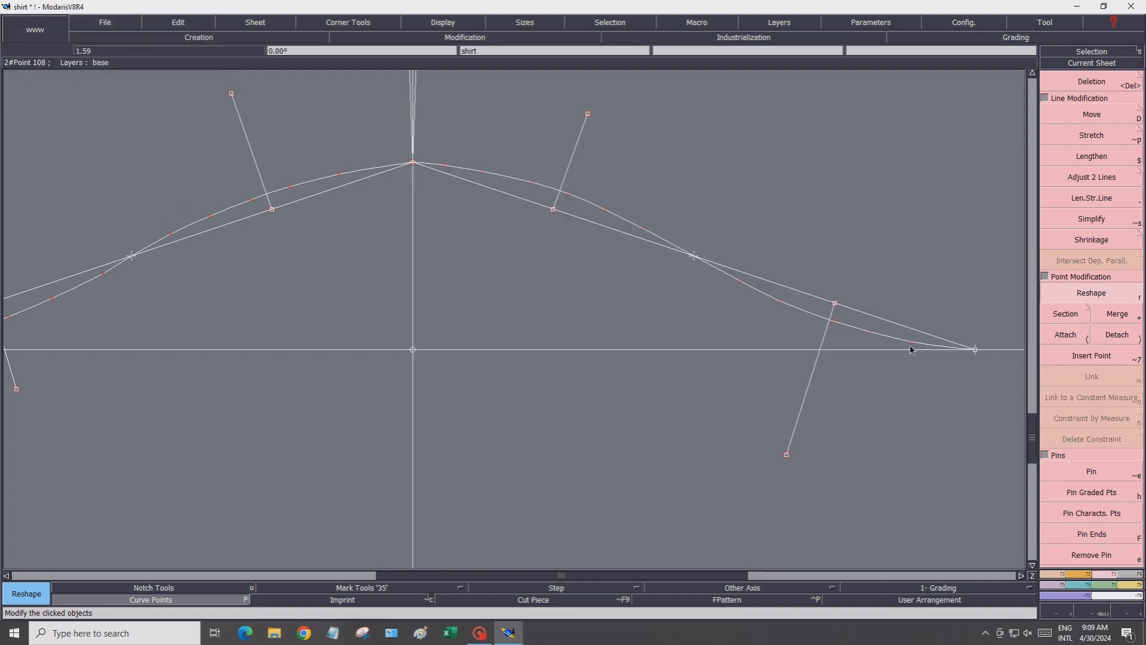
Reset the display scale to 1 and turn on point names for the whole pattern framework
scroll(519, 348, "down", 3)
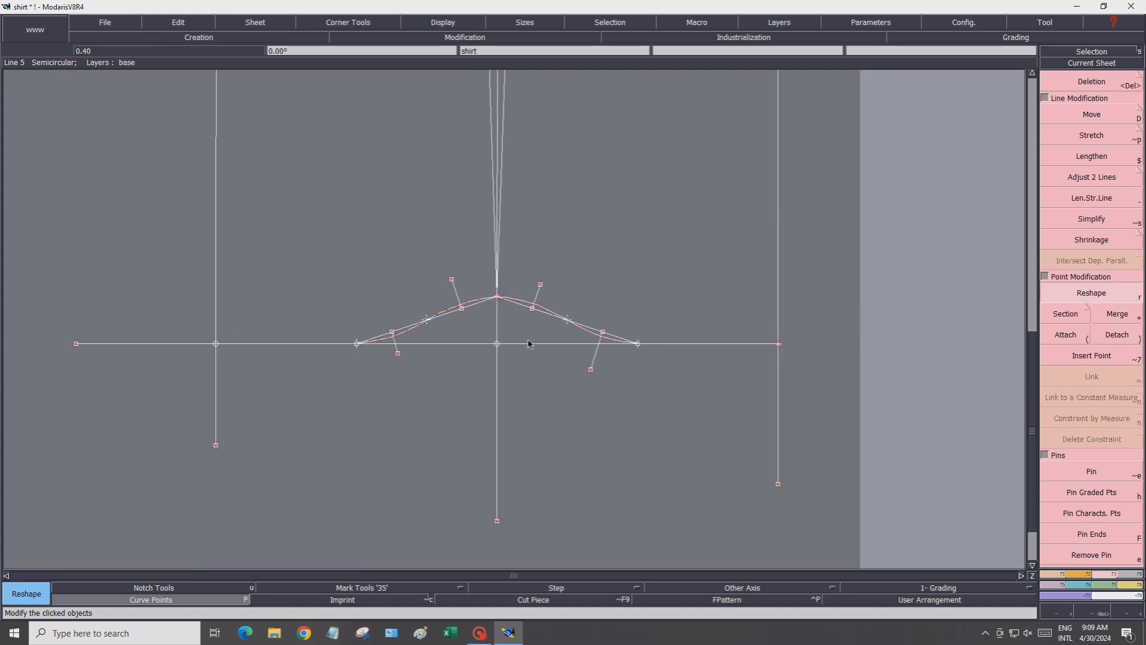
left_click(416, 24)
left_click(423, 37)
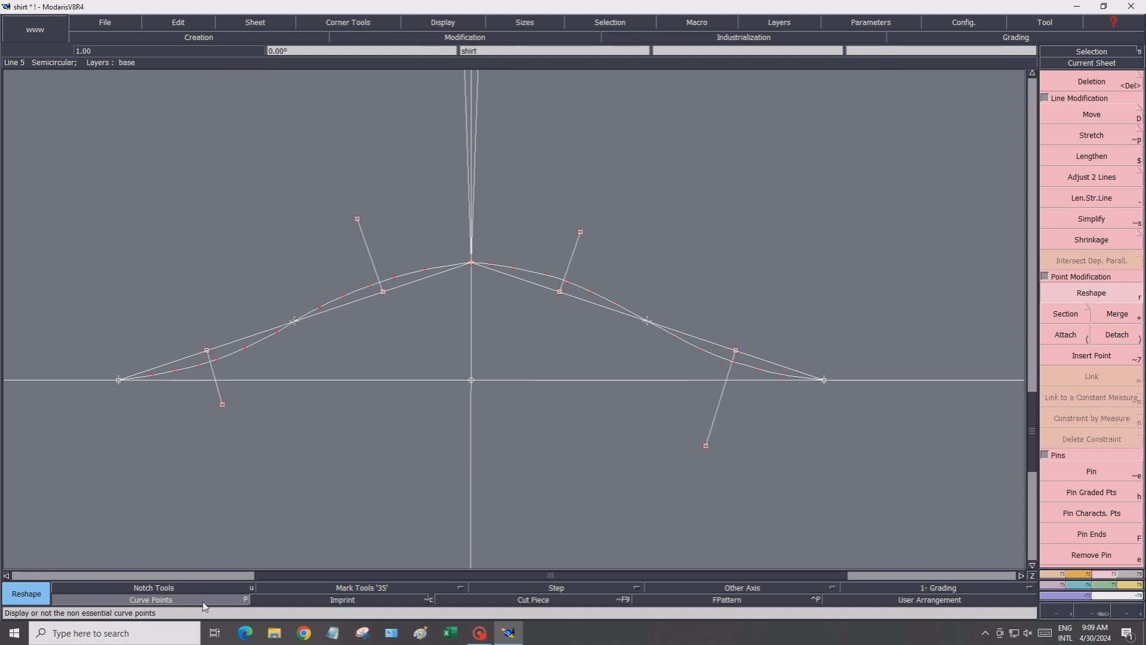
scroll(455, 125, "down", 1)
scroll(455, 125, "down", 1)
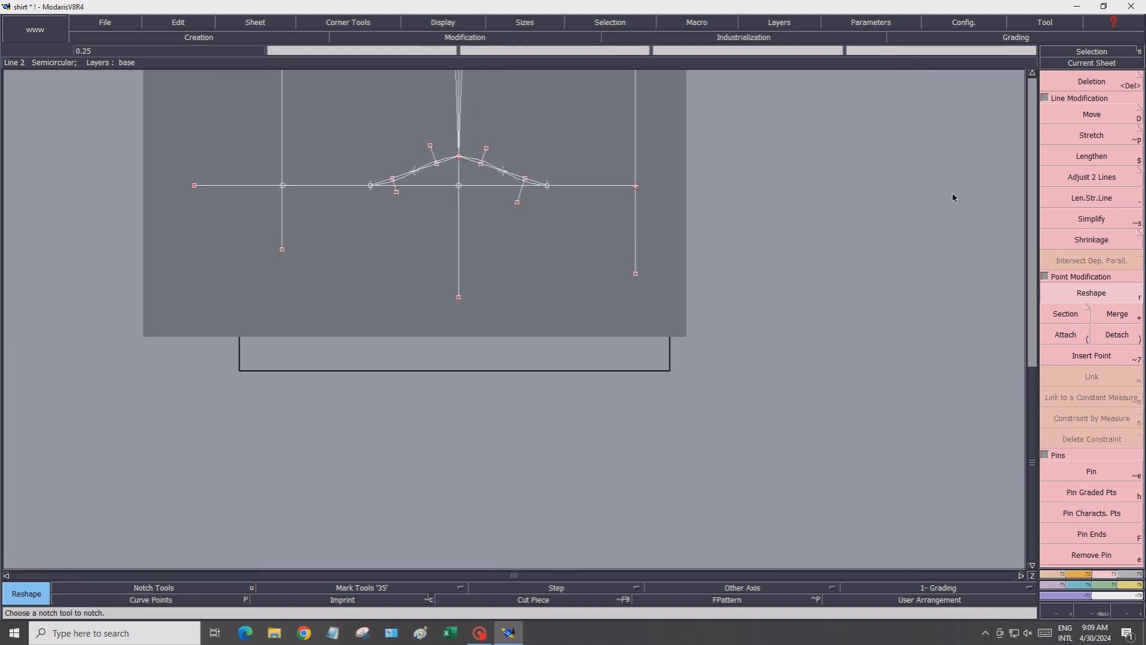
left_click(1033, 81)
left_click(1032, 79)
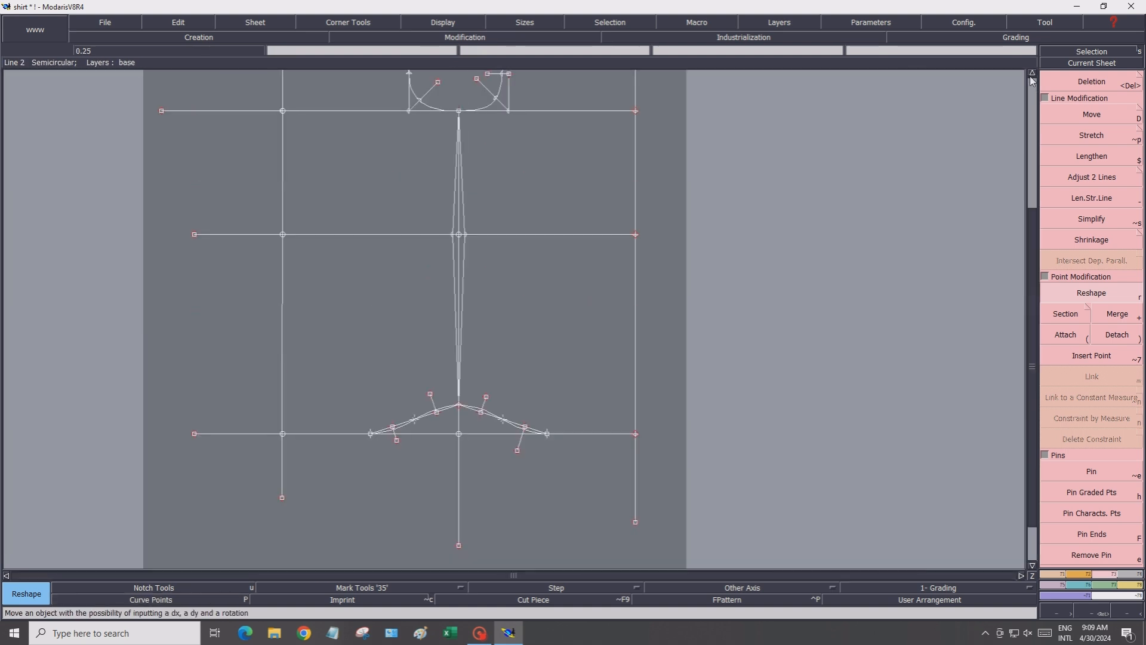
left_click(429, 24)
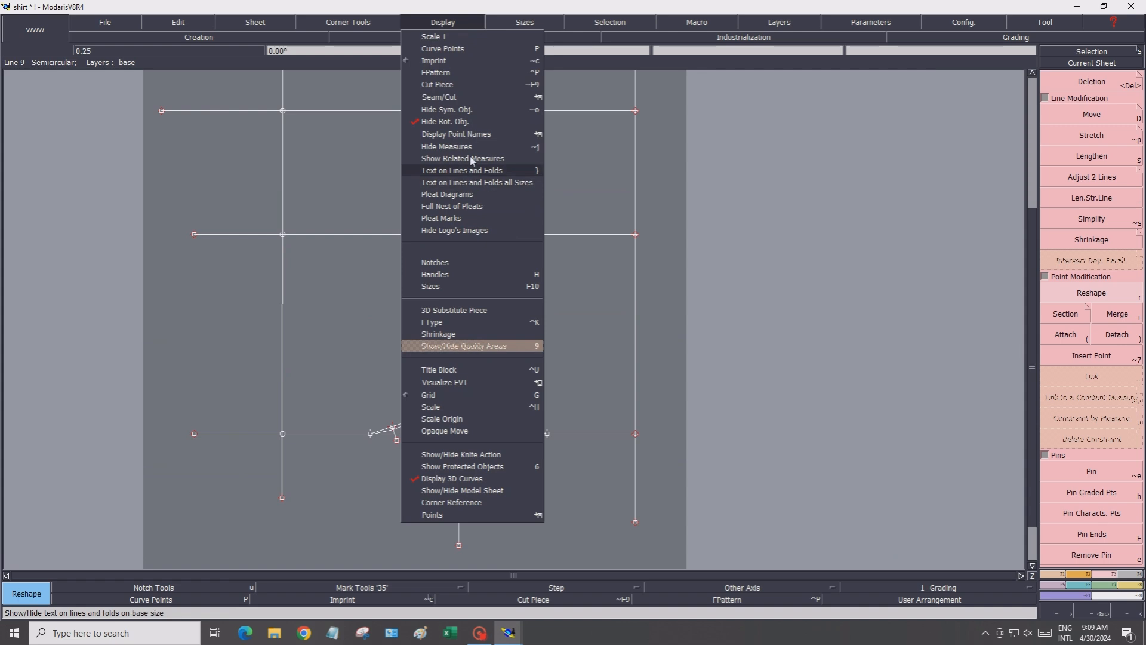
mouse_move(541, 135)
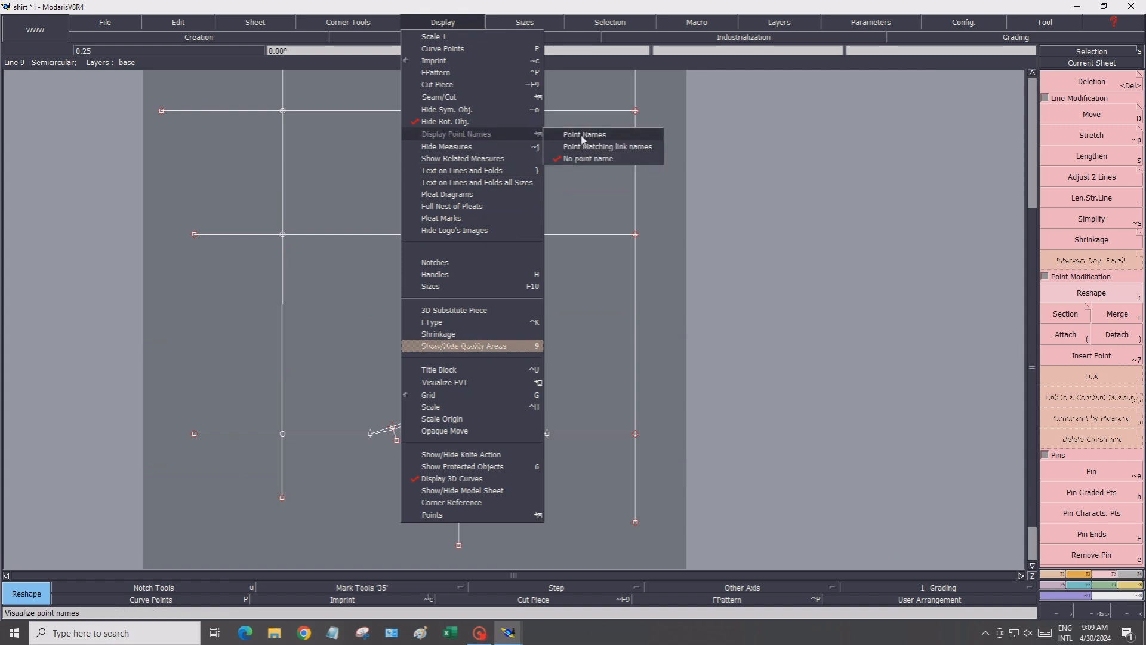
left_click(585, 136)
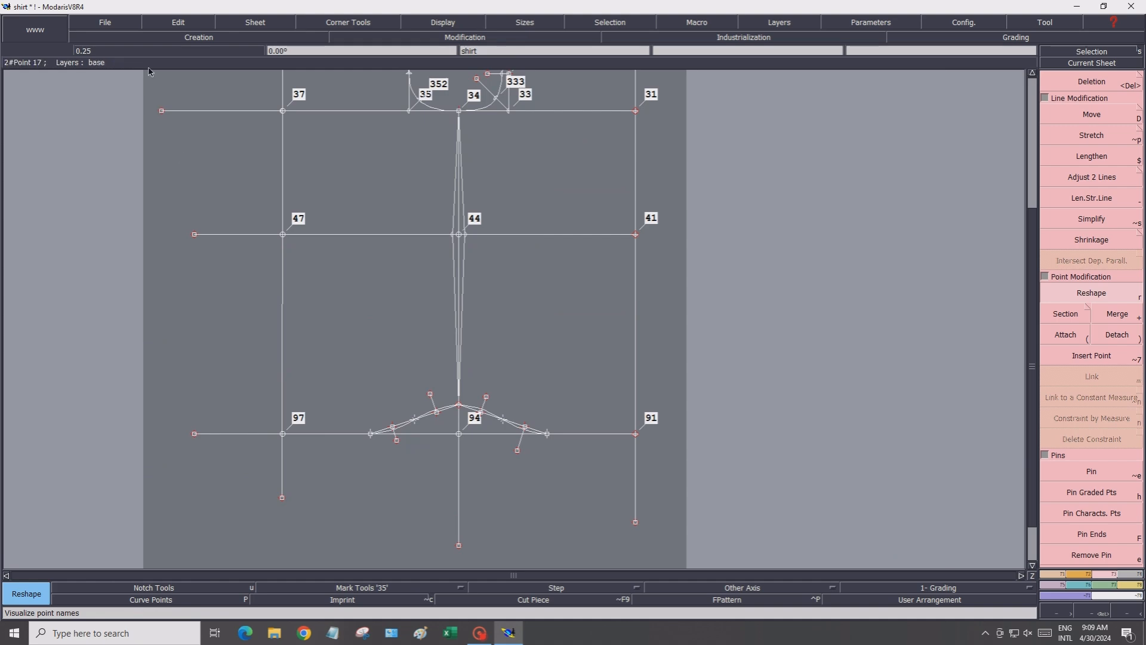
Start the Edit command to edit a point's name
left_click(184, 25)
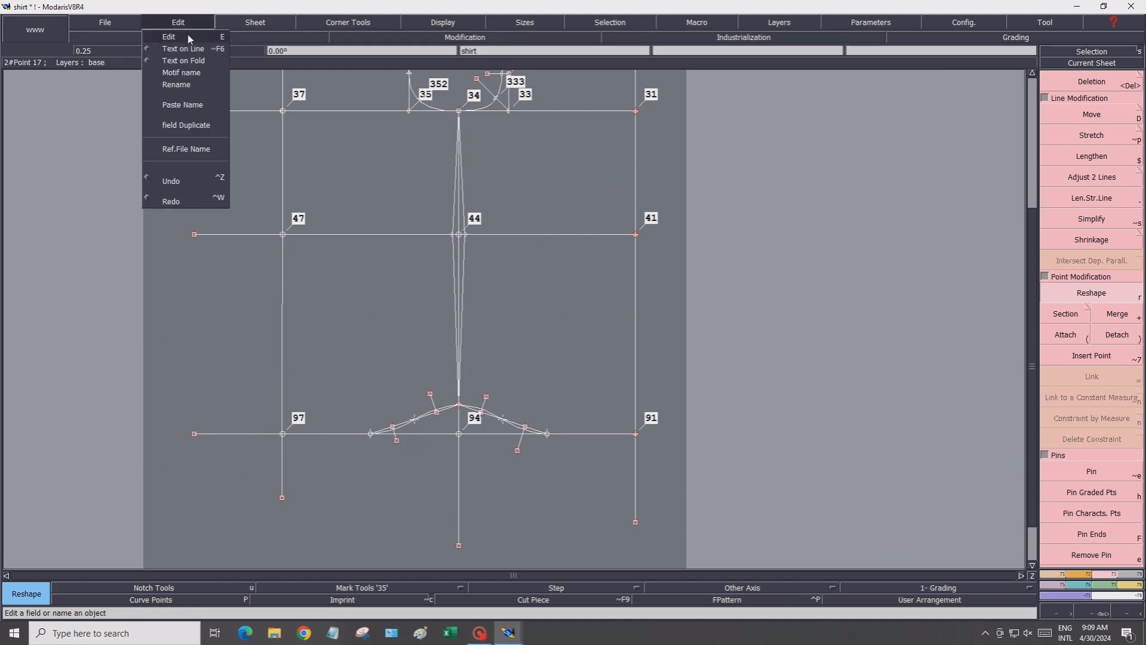
left_click(167, 33)
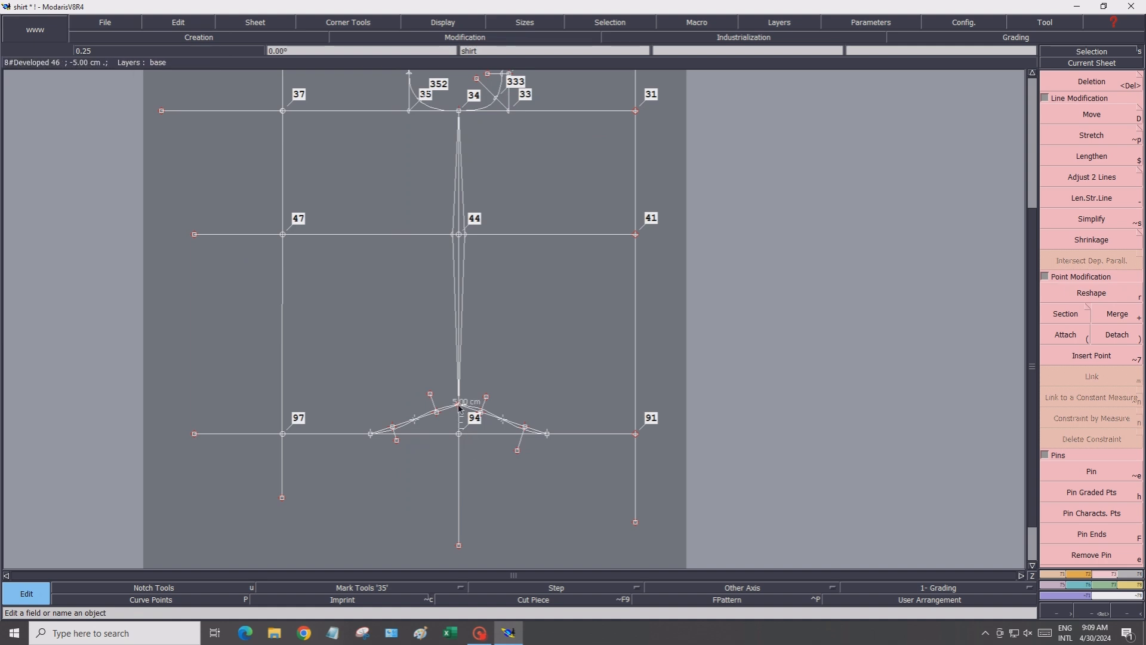
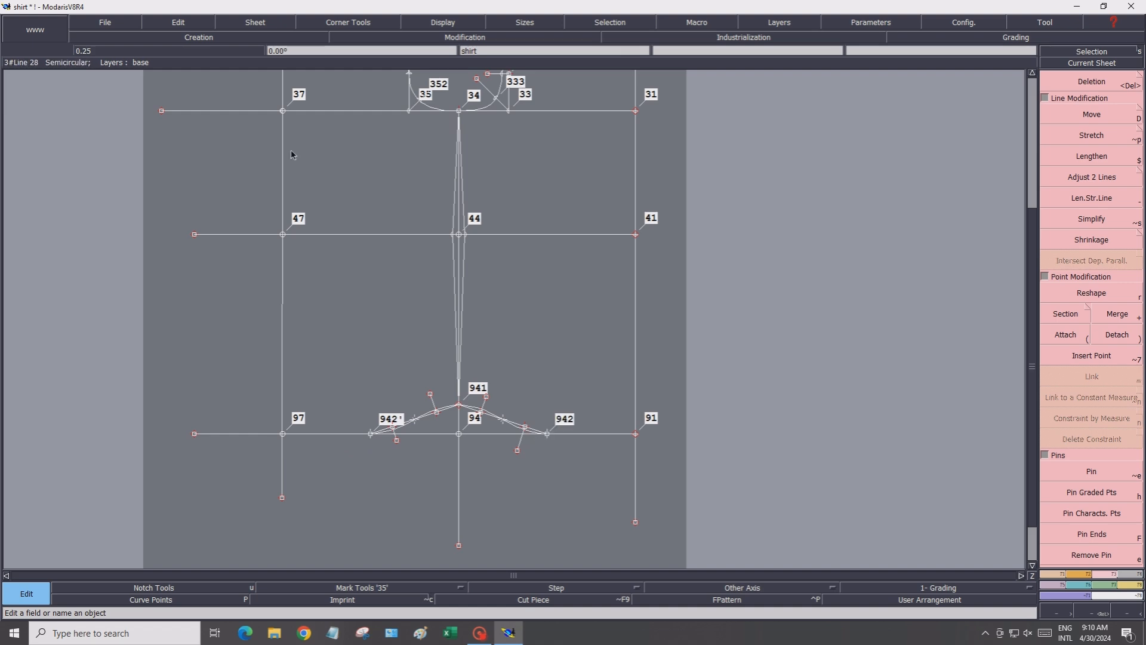
Save the shirt model
left_click(130, 20)
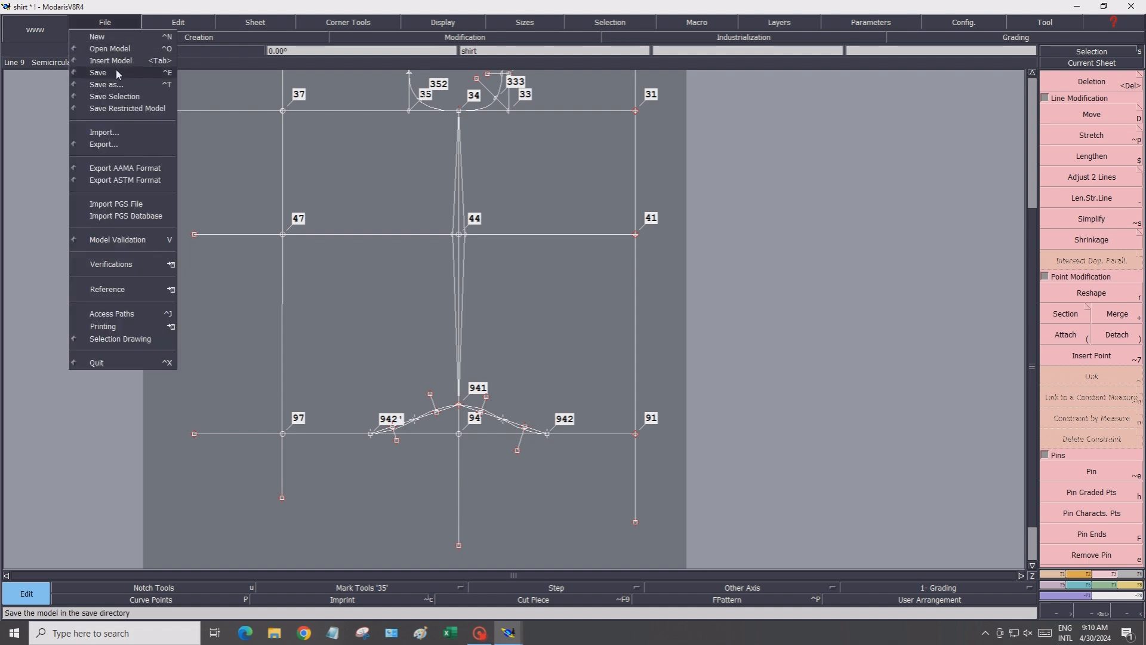
left_click(116, 71)
left_click(484, 386)
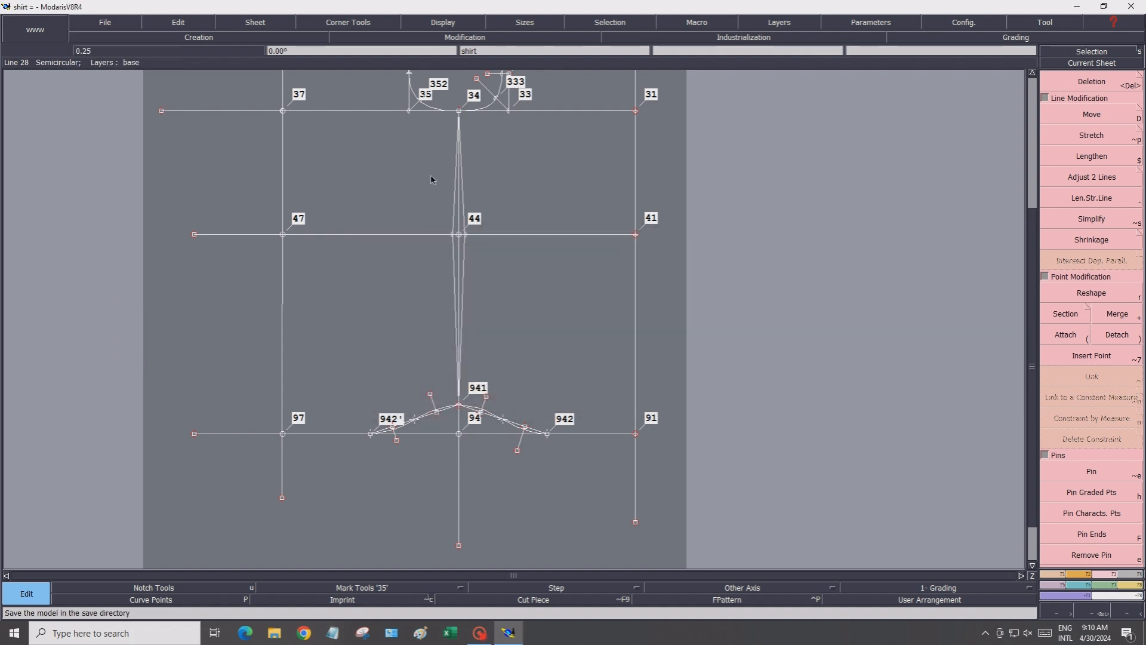
Turn off point names for the pattern framework
left_click(438, 22)
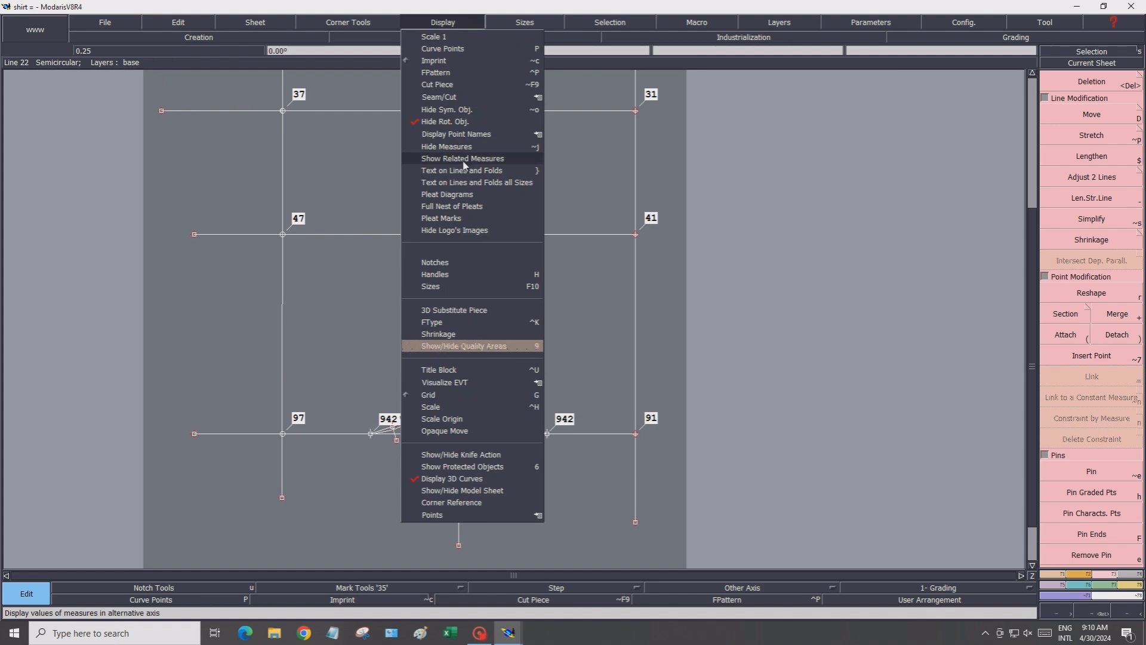
mouse_move(488, 135)
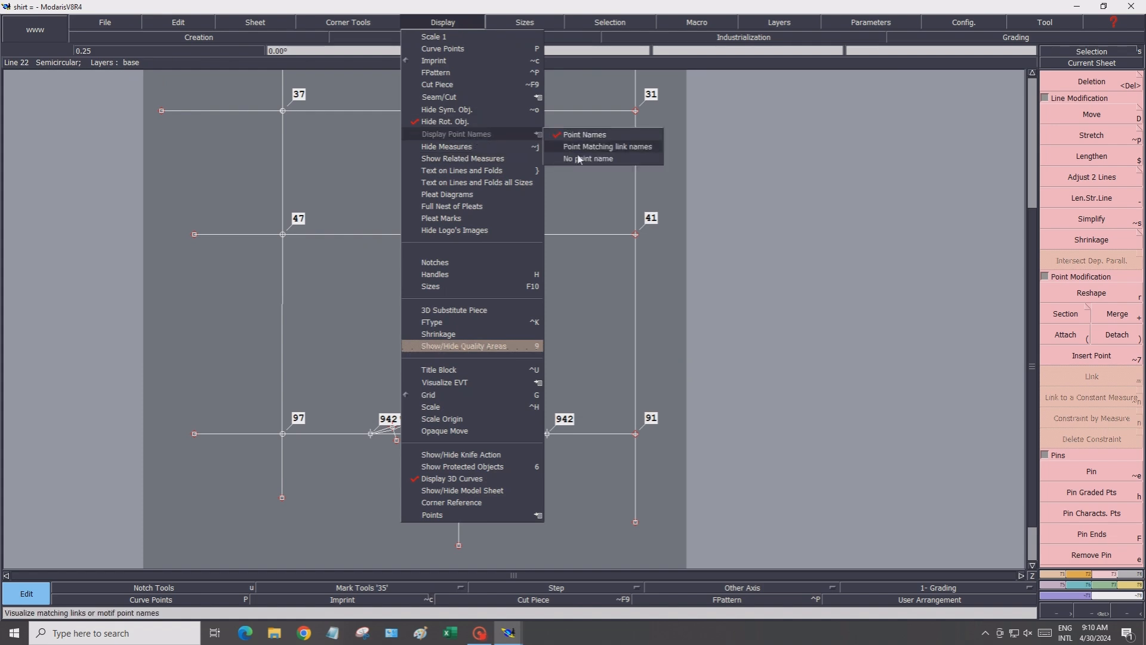
left_click(578, 155)
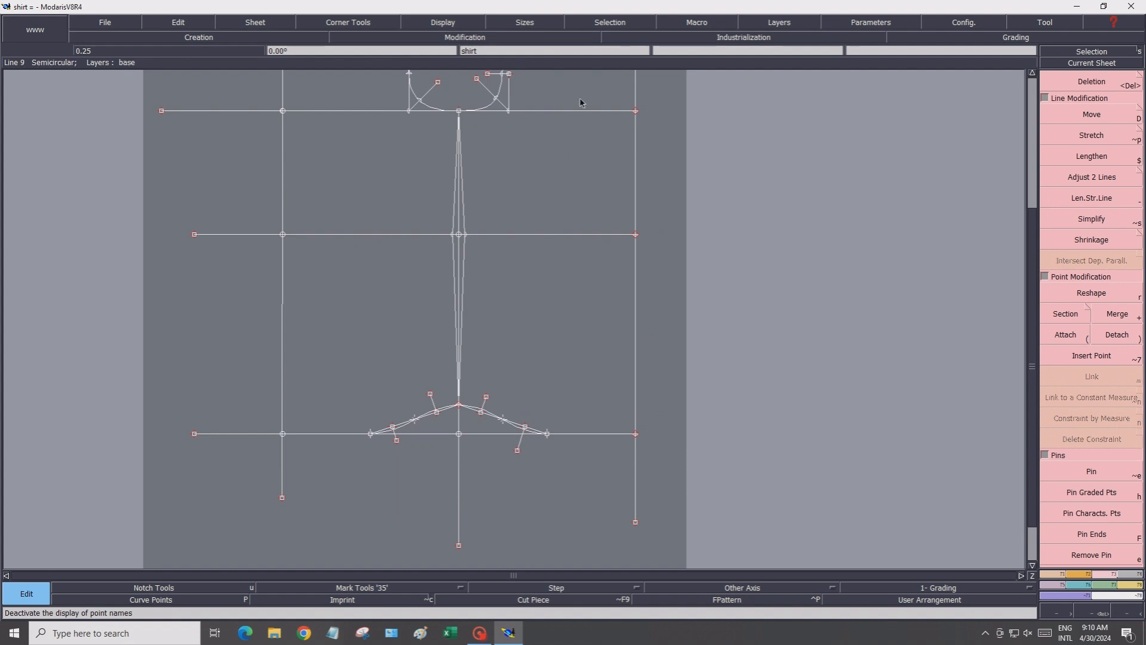
Create a developed point 7.5 cm down the right edge line from its top corner point
left_click(1033, 74)
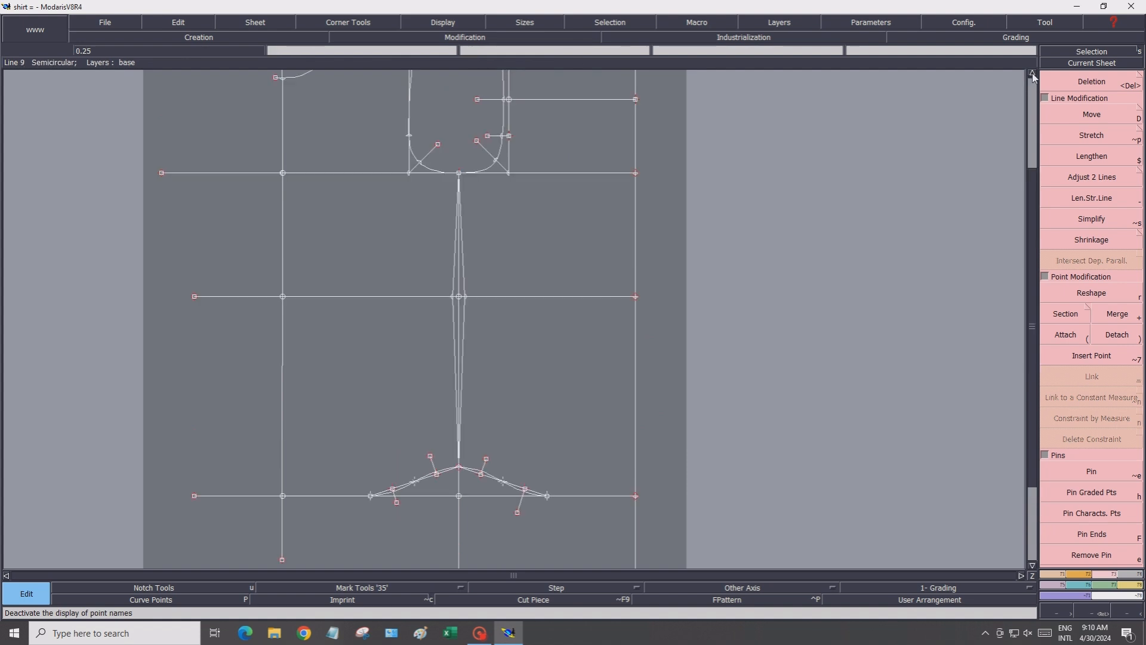
left_click(1033, 74)
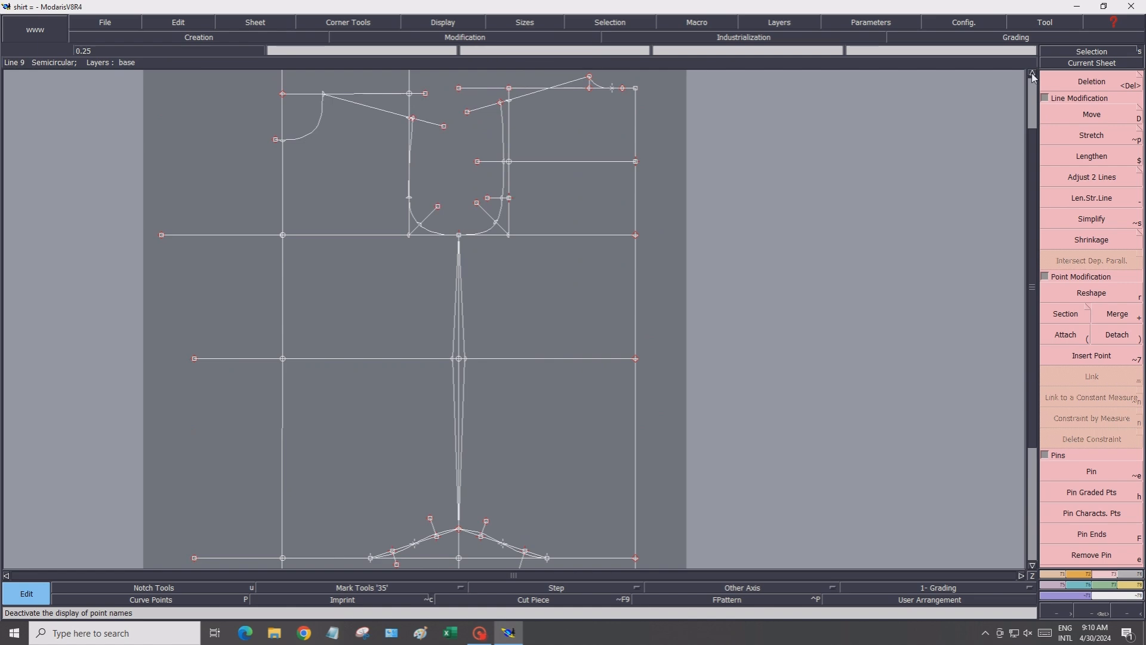
left_click(1062, 574)
left_click(1058, 110)
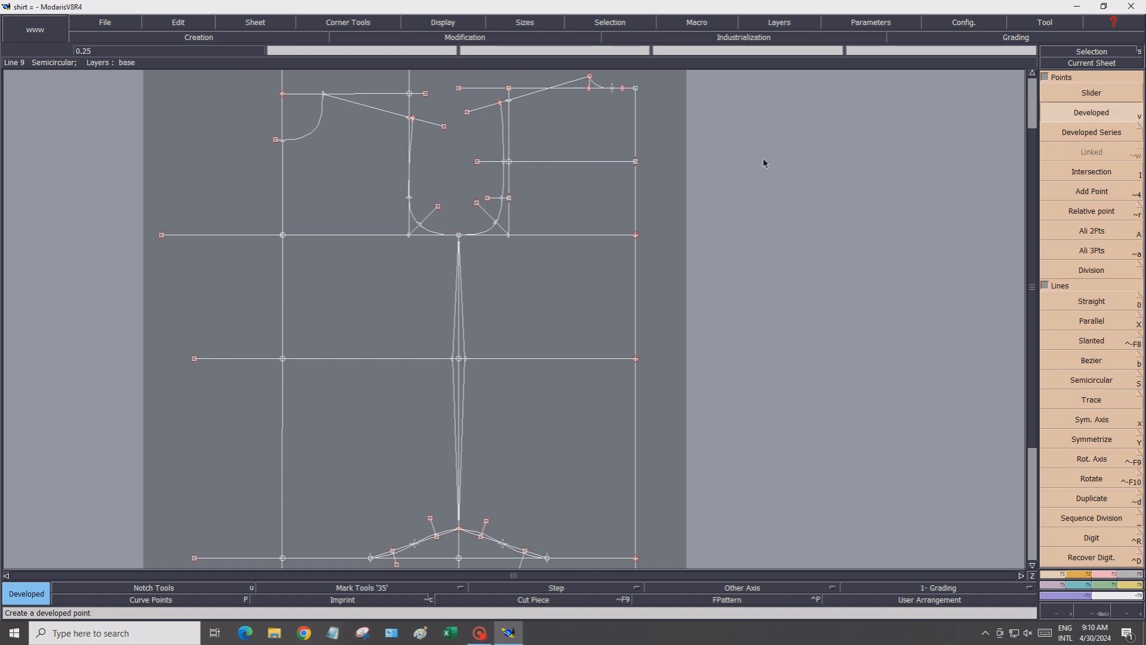
scroll(623, 95, "up", 2)
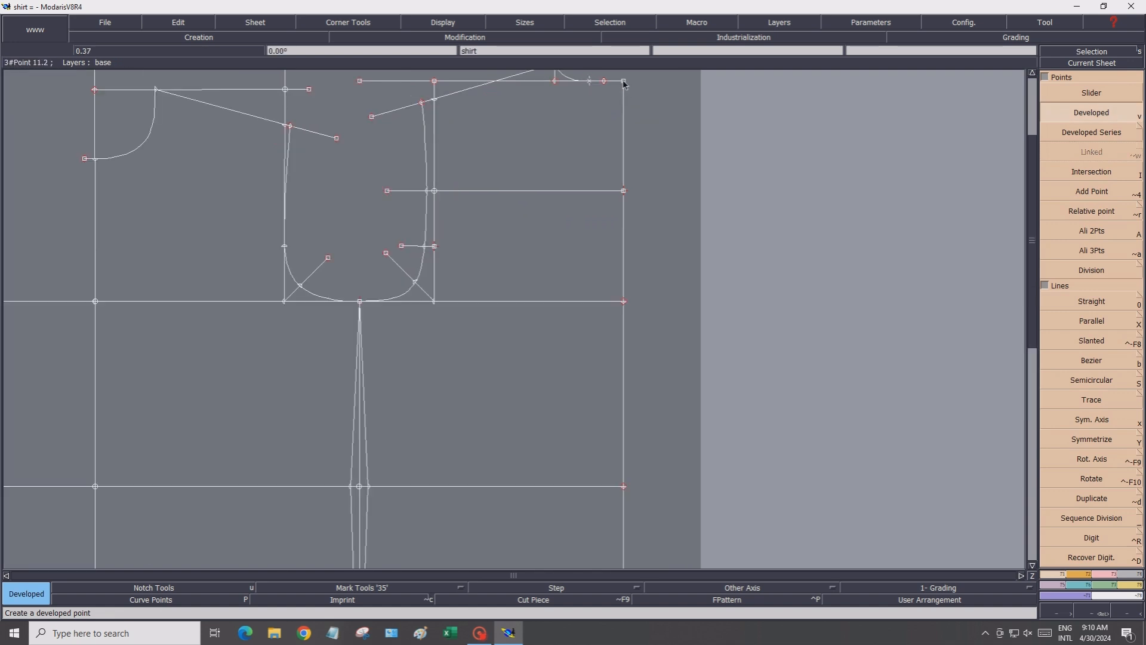
left_click(624, 83)
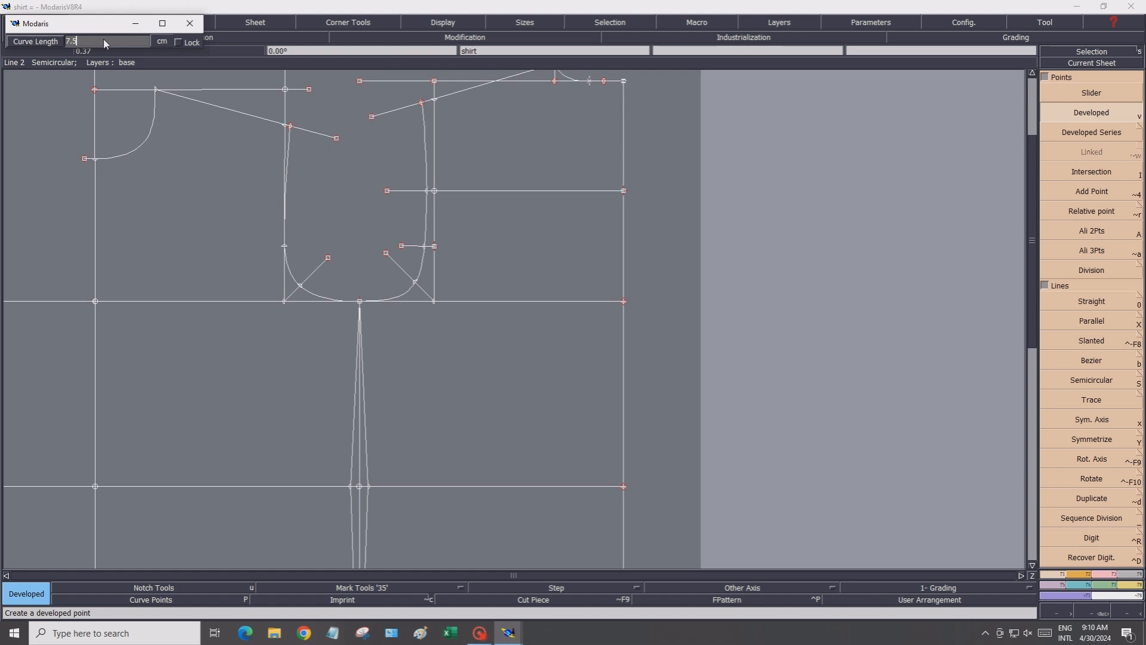
key("Return")
left_click(630, 143)
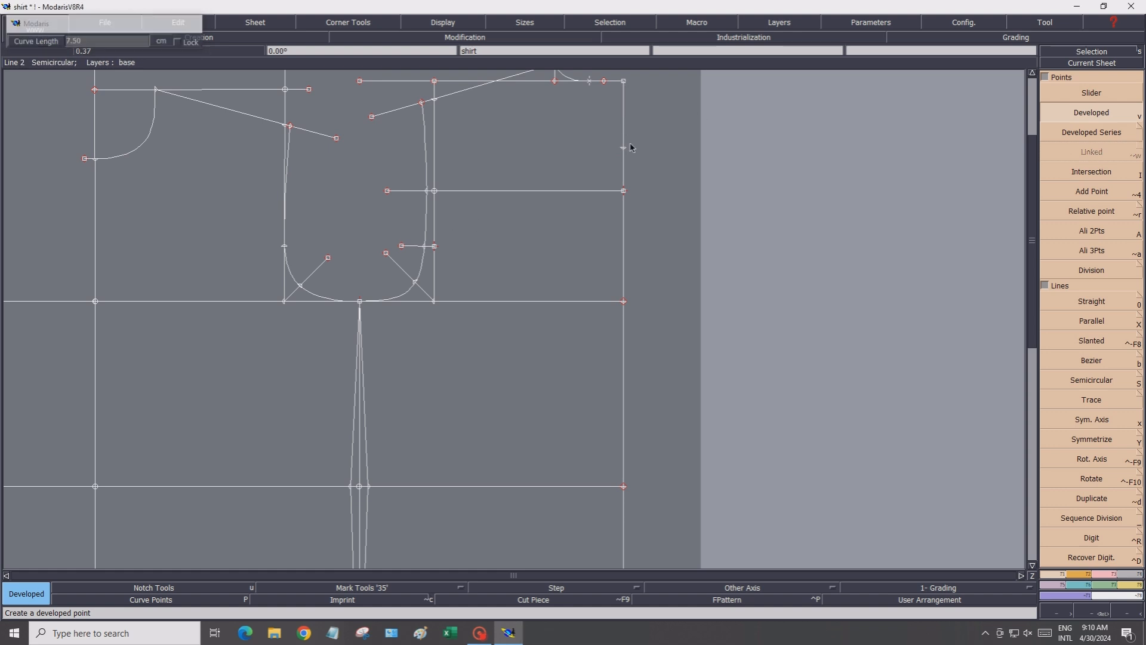
Draw a horizontal straight line 26 cm leftwards from the new developed point
left_click(1096, 318)
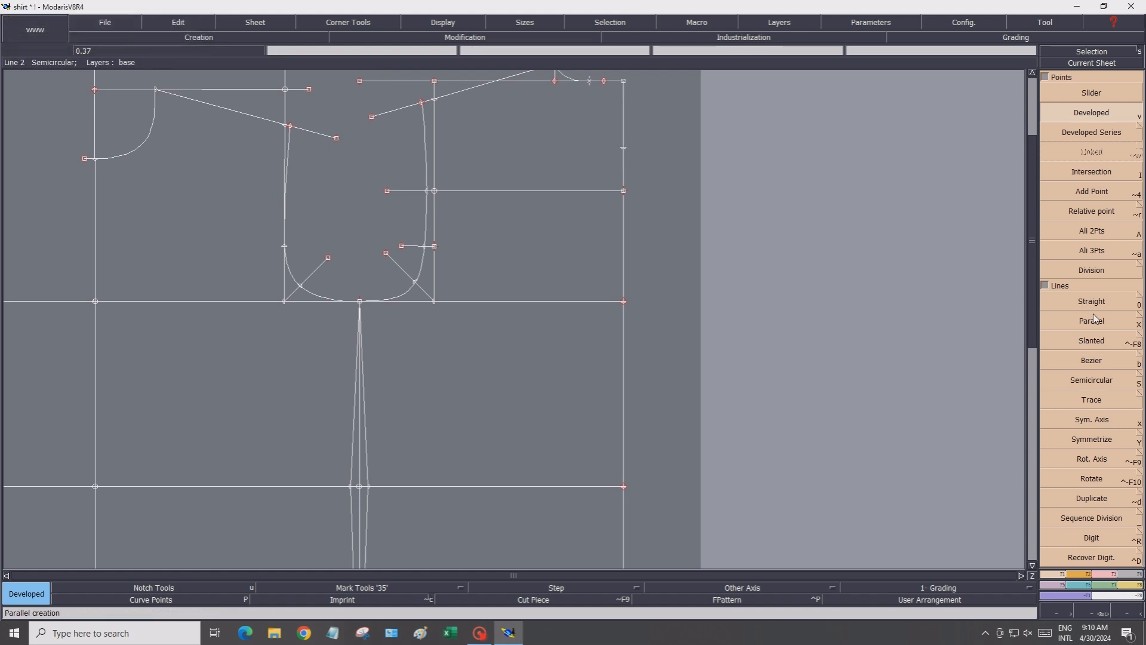
left_click(1092, 301)
left_click(624, 147)
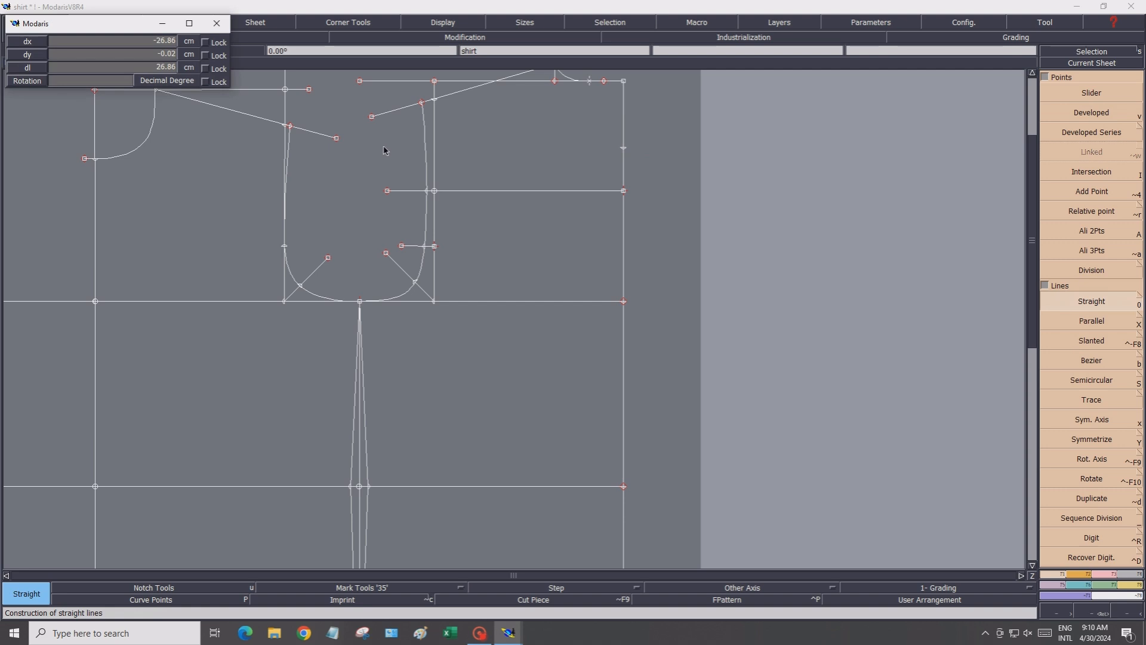
left_click(119, 41)
type("-26")
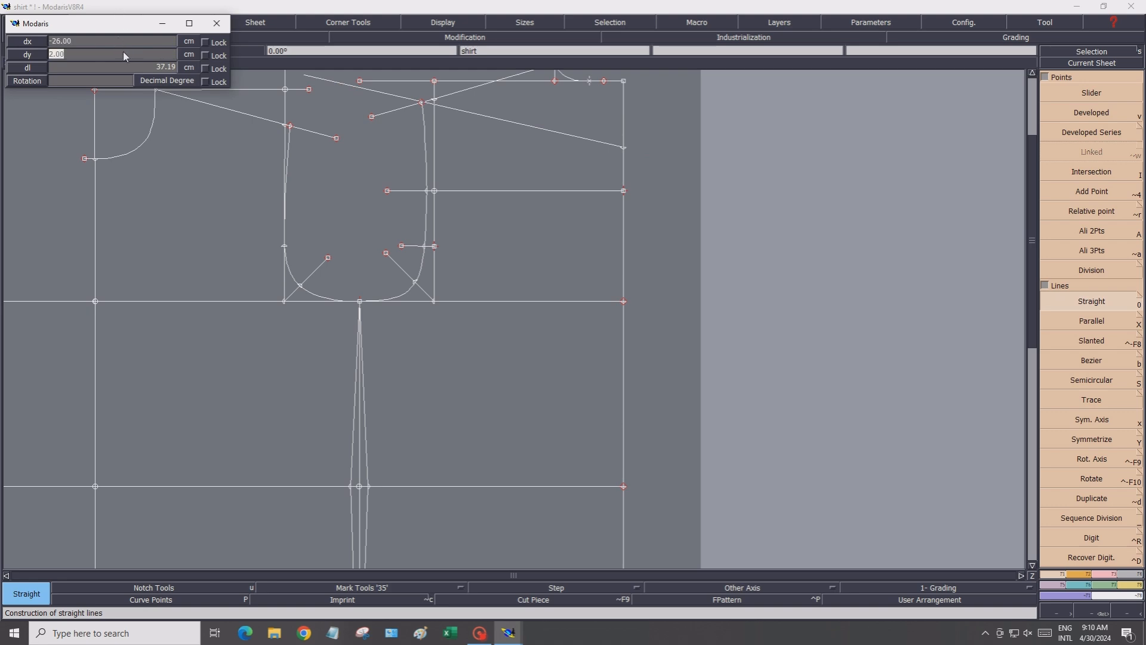
key("Return")
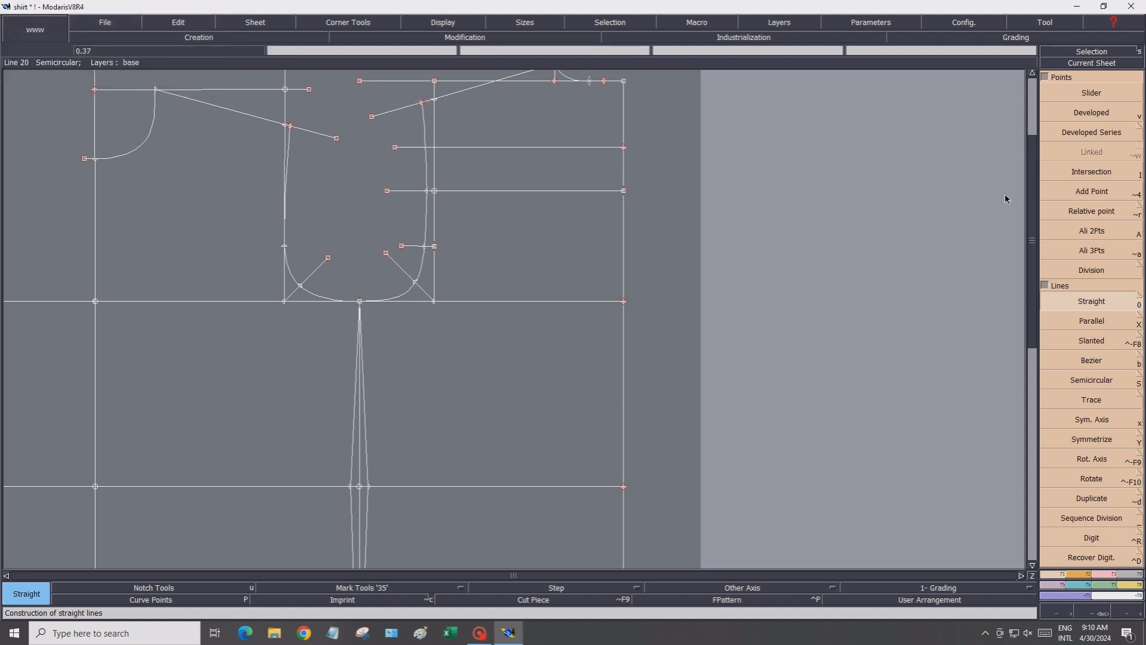
Create an intersection point where the new horizontal line crosses the armhole curve
left_click(1084, 174)
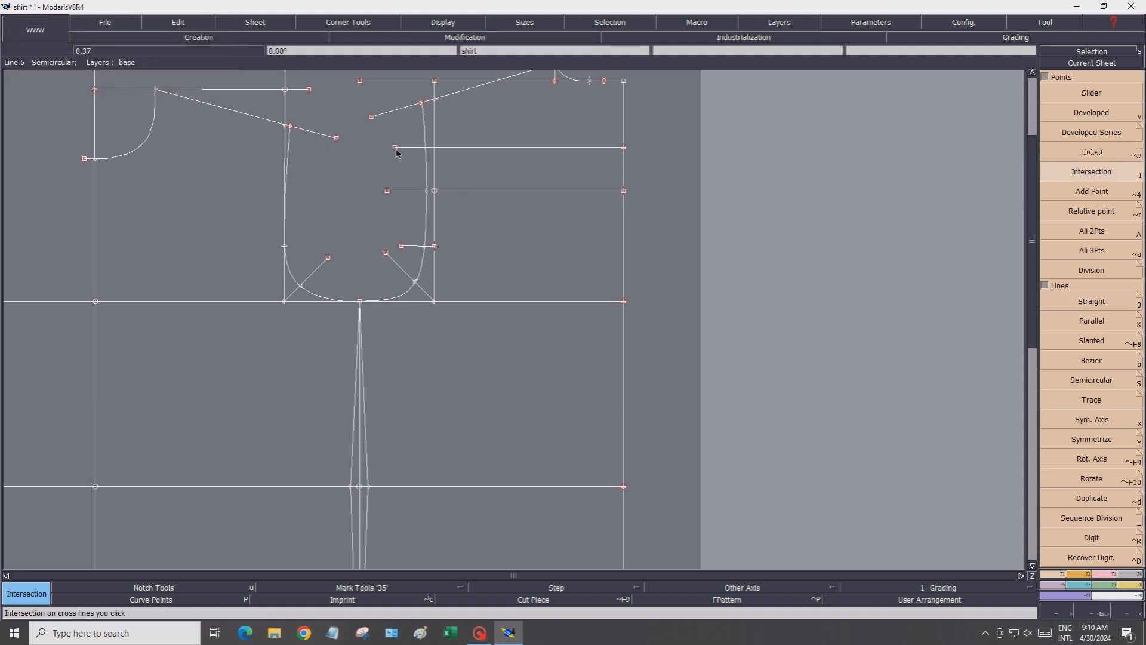
left_click(427, 150)
Create developed points 0.75 cm above and below the armhole intersection along the armhole curve
left_click(1079, 115)
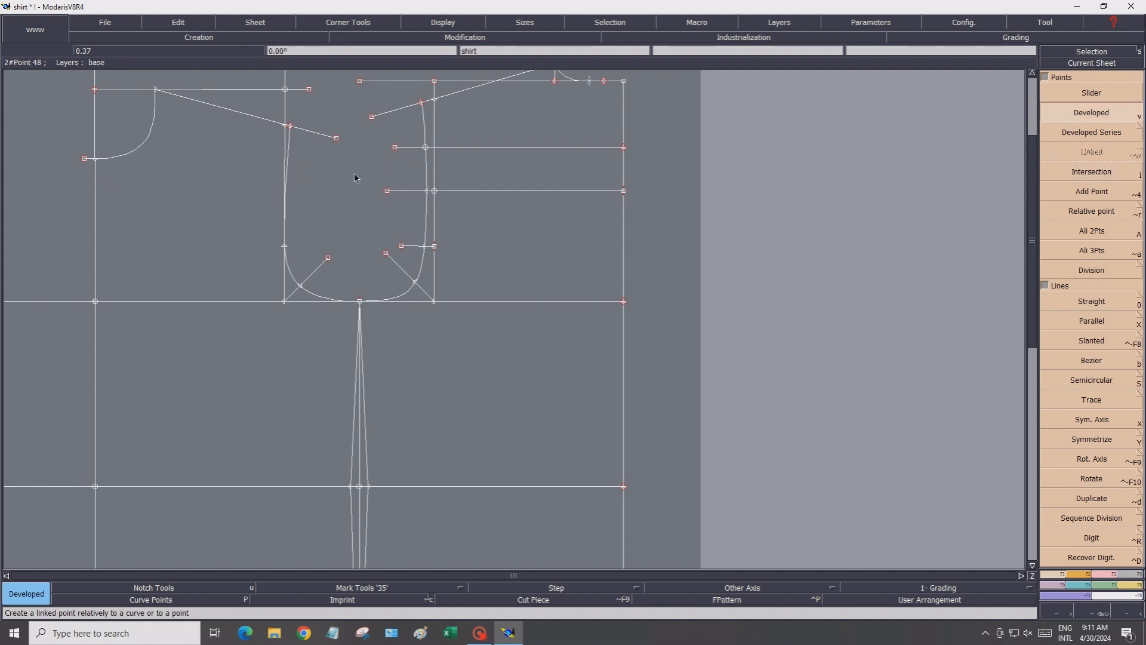
left_click(426, 148)
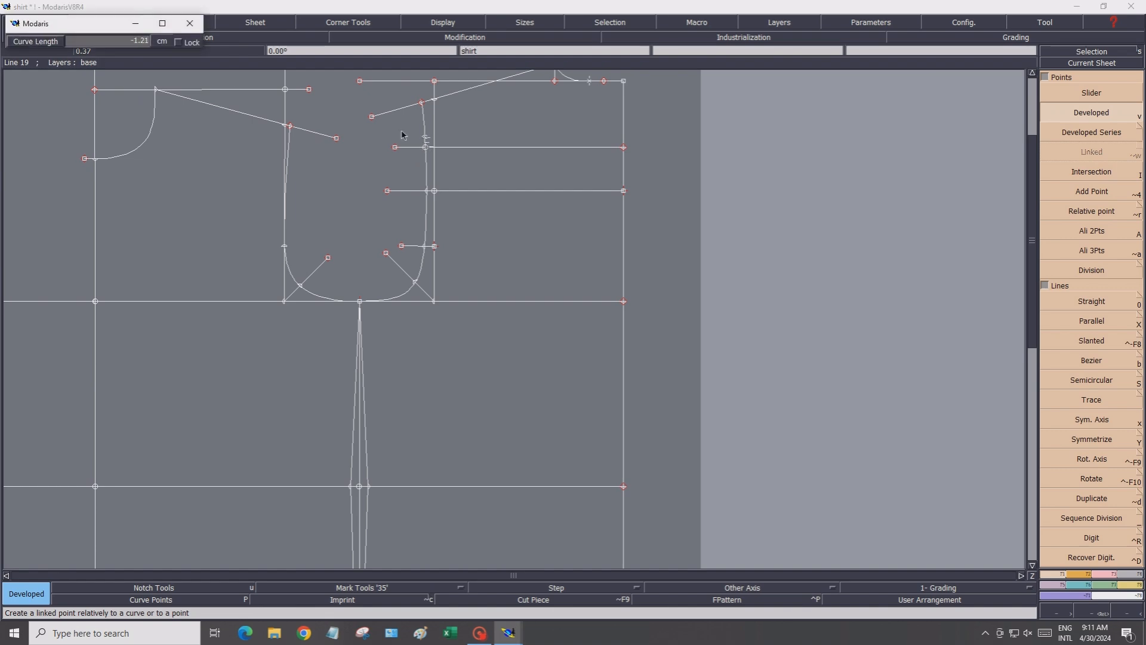
left_click(100, 39)
key("BackSpace")
key("Return")
left_click(427, 151)
left_click(120, 40)
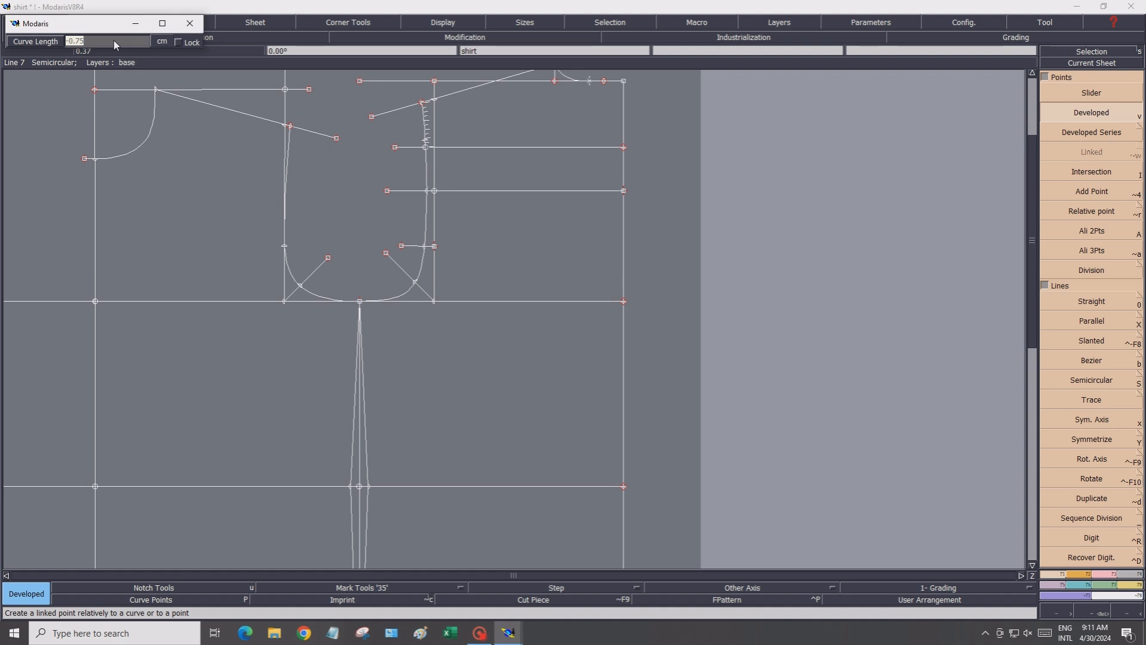
type("0.7")
left_click(423, 157)
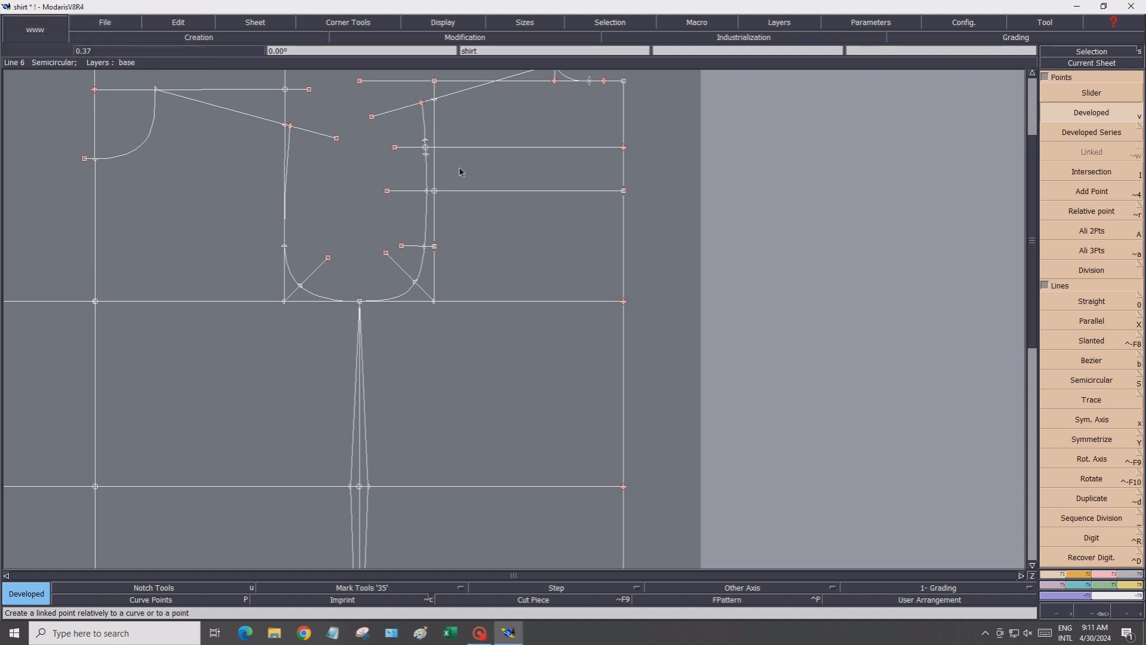
Create an intersection point where the horizontal line crosses the vertical construction line beside the armhole
left_click(1088, 174)
left_click(435, 148)
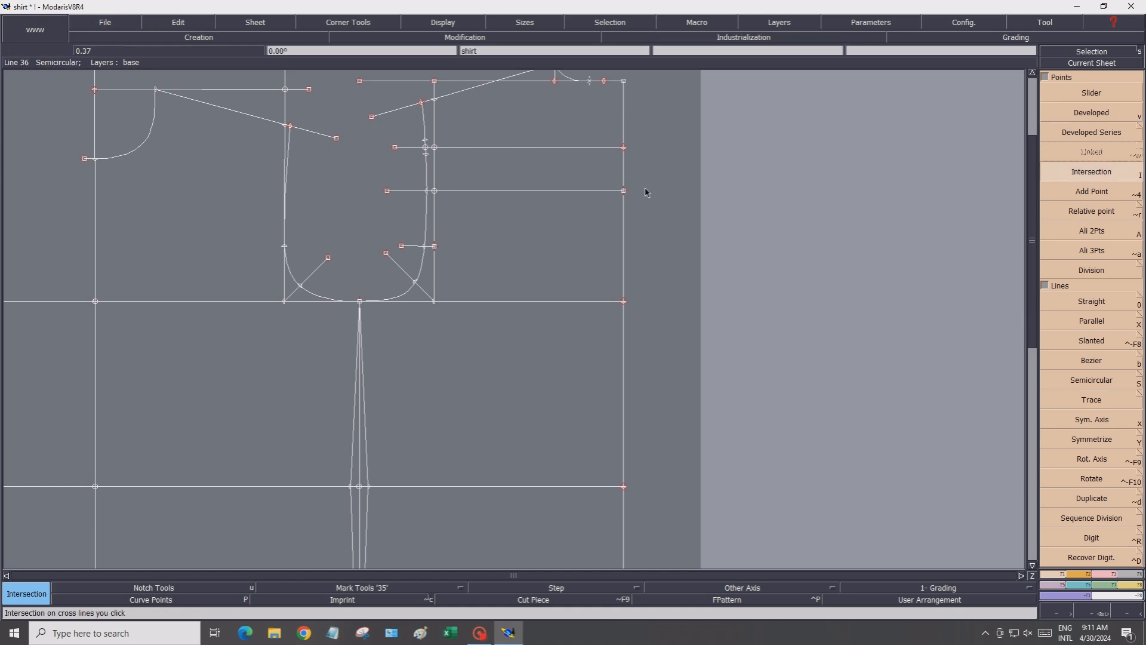
Divide the horizontal segment between that intersection and the right edge point to mark its midpoint
left_click(1091, 270)
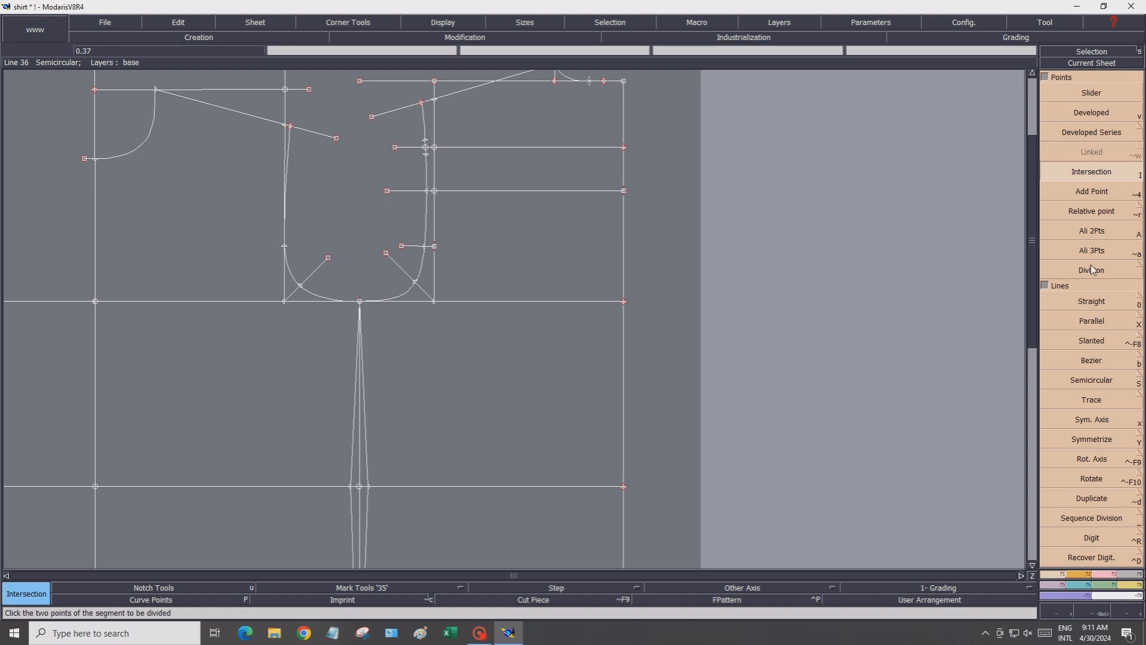
left_click(435, 147)
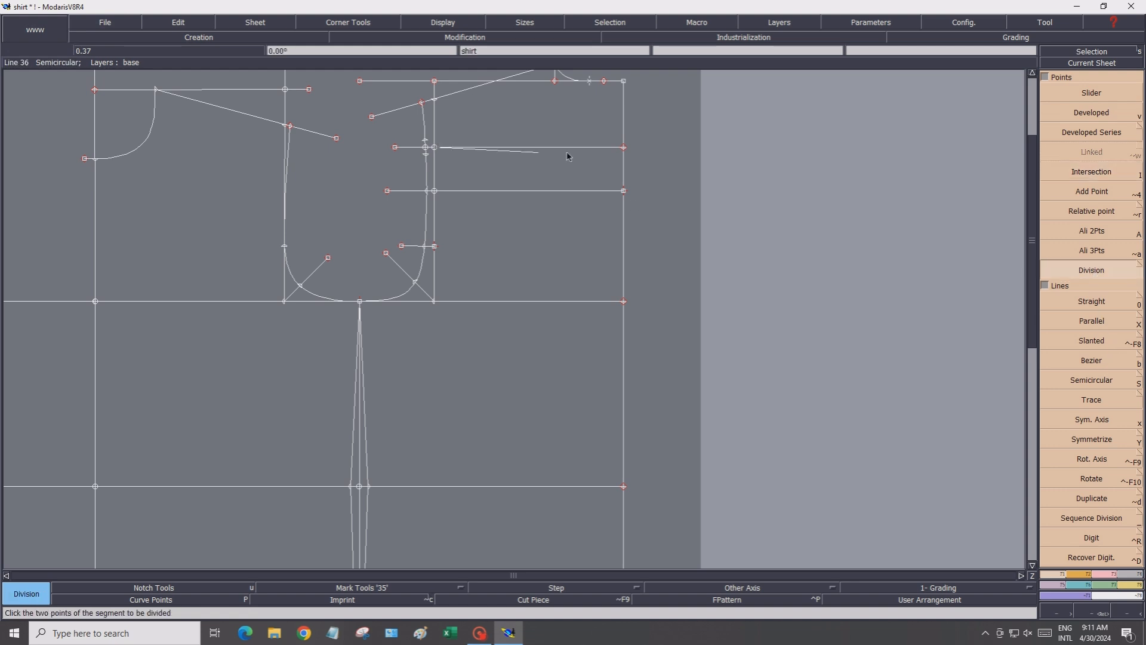
left_click(624, 147)
key("Return")
Draw a Bezier curve from the upper armhole point to the midpoint of the horizontal segment
scroll(480, 146, "up", 3)
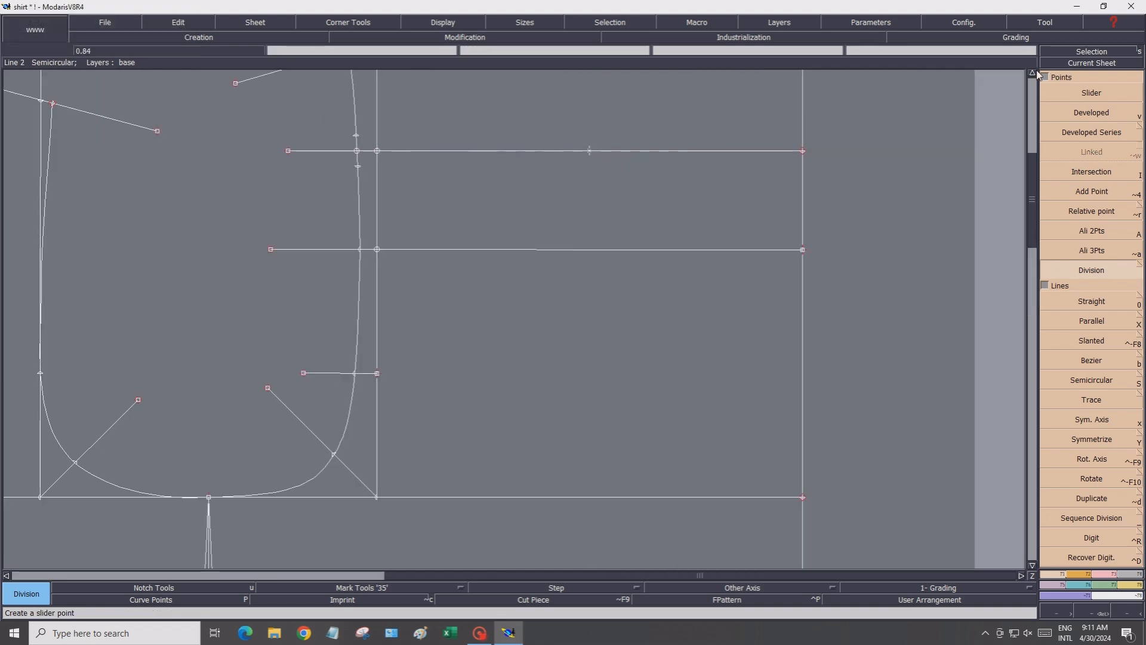
left_click(1034, 73)
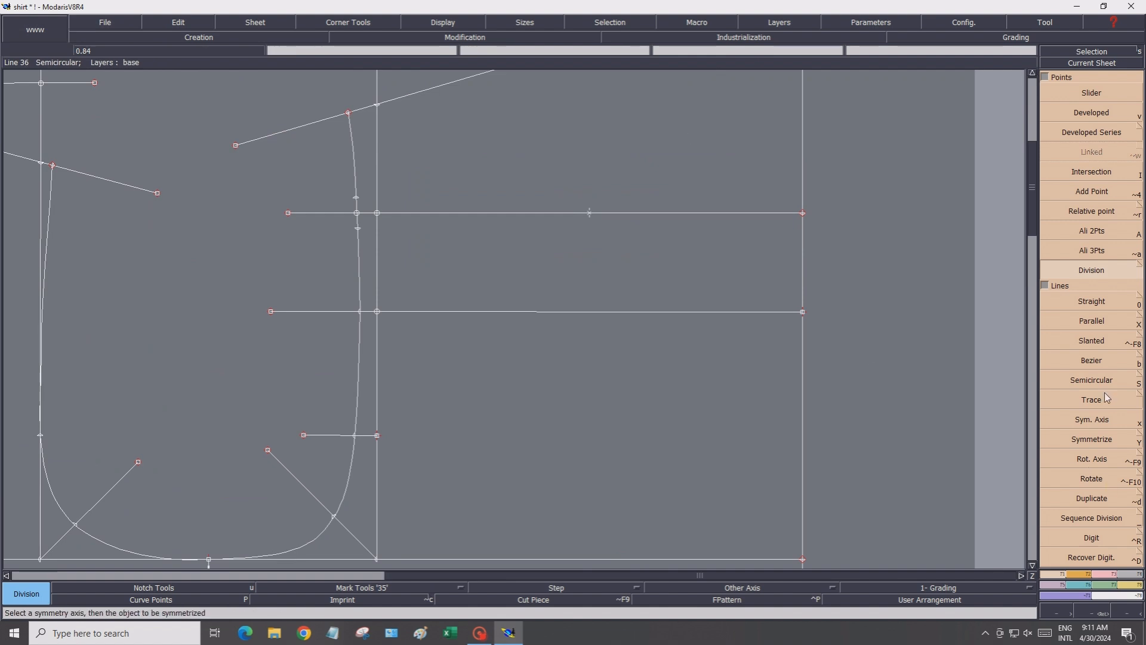
left_click(1086, 361)
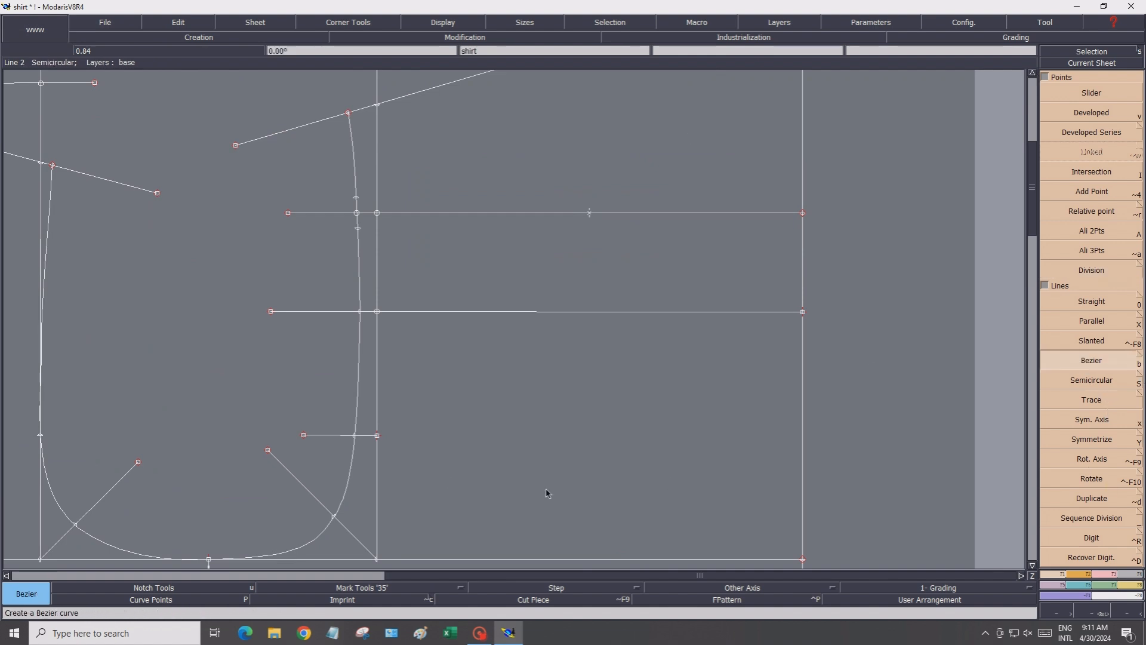
left_click(356, 199)
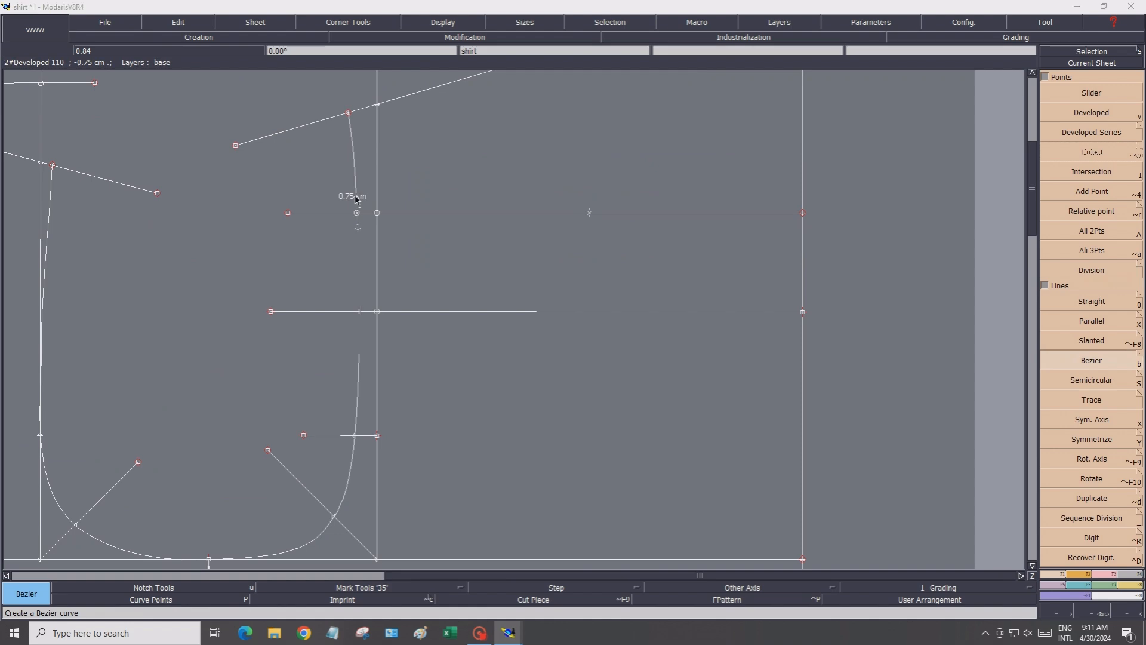
left_click(401, 199)
left_click(448, 205)
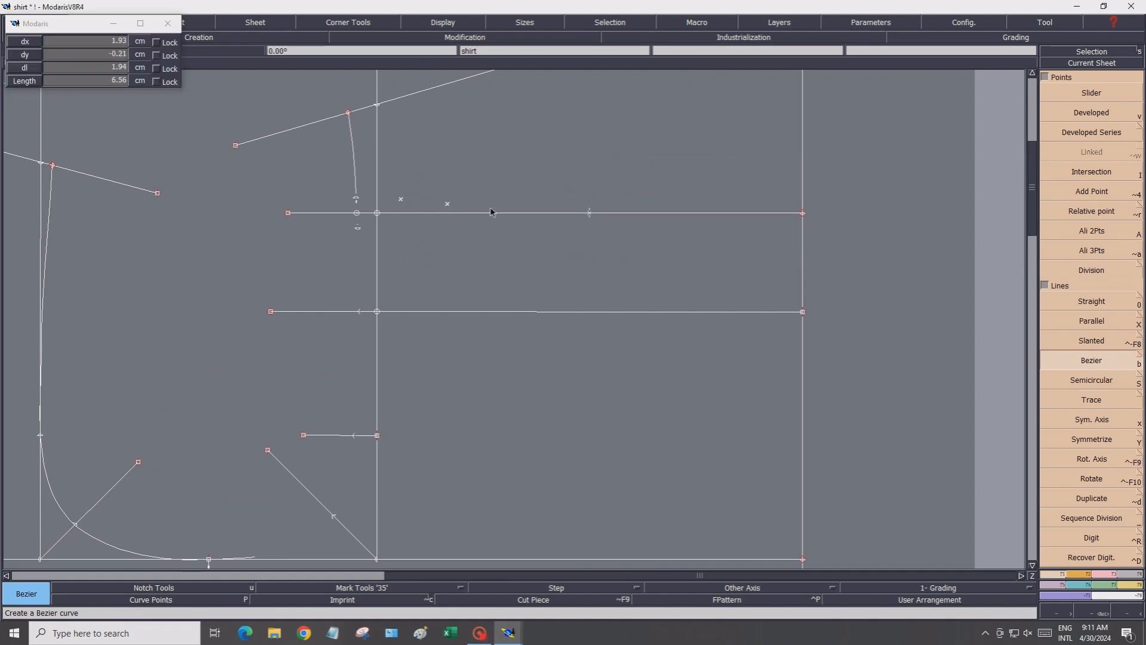
left_click(496, 207)
left_click(544, 211)
left_click(590, 213)
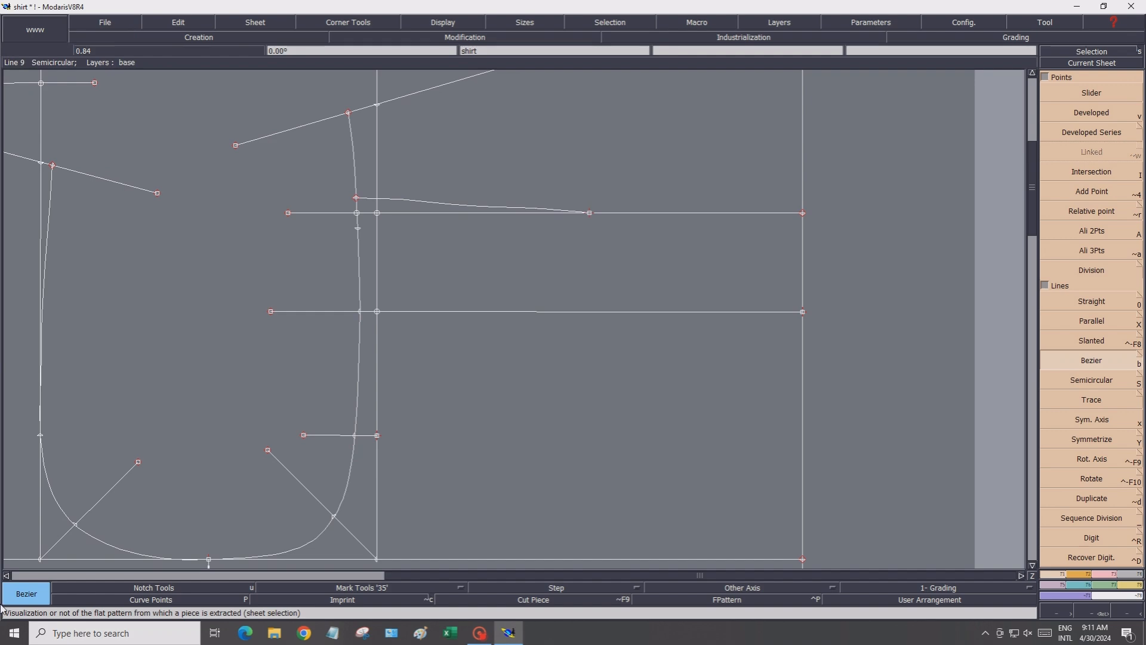
Show the curve points and reshape the upper dart curve so it blends smoothly into the horizontal line
left_click(154, 601)
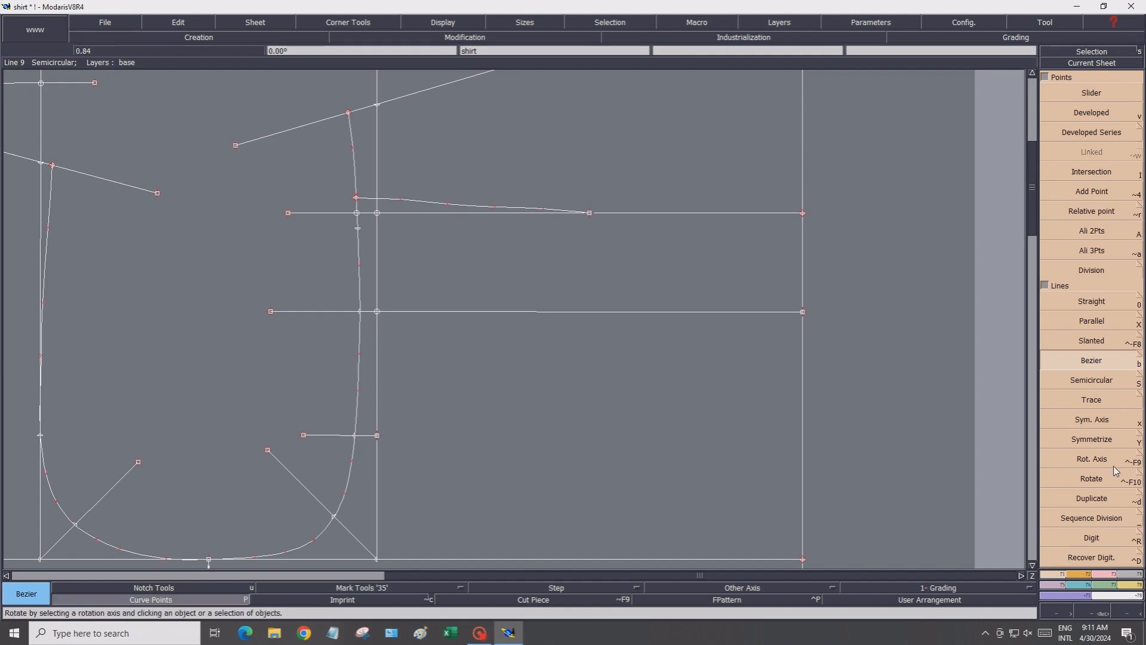
left_click(1108, 574)
left_click(1087, 299)
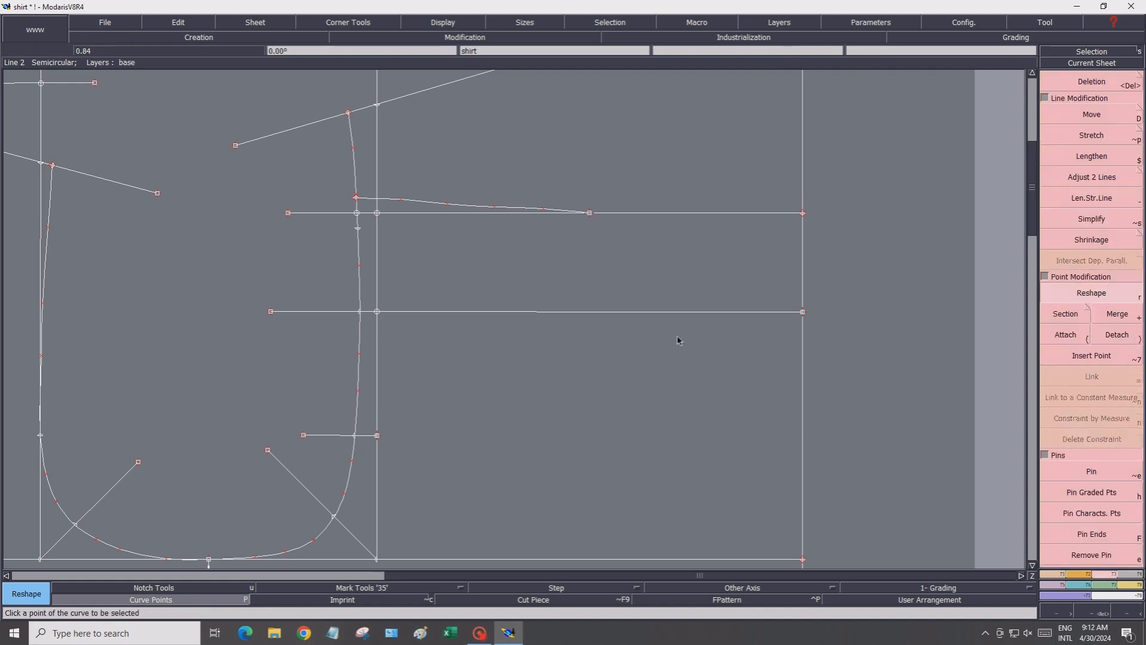
left_click(402, 203)
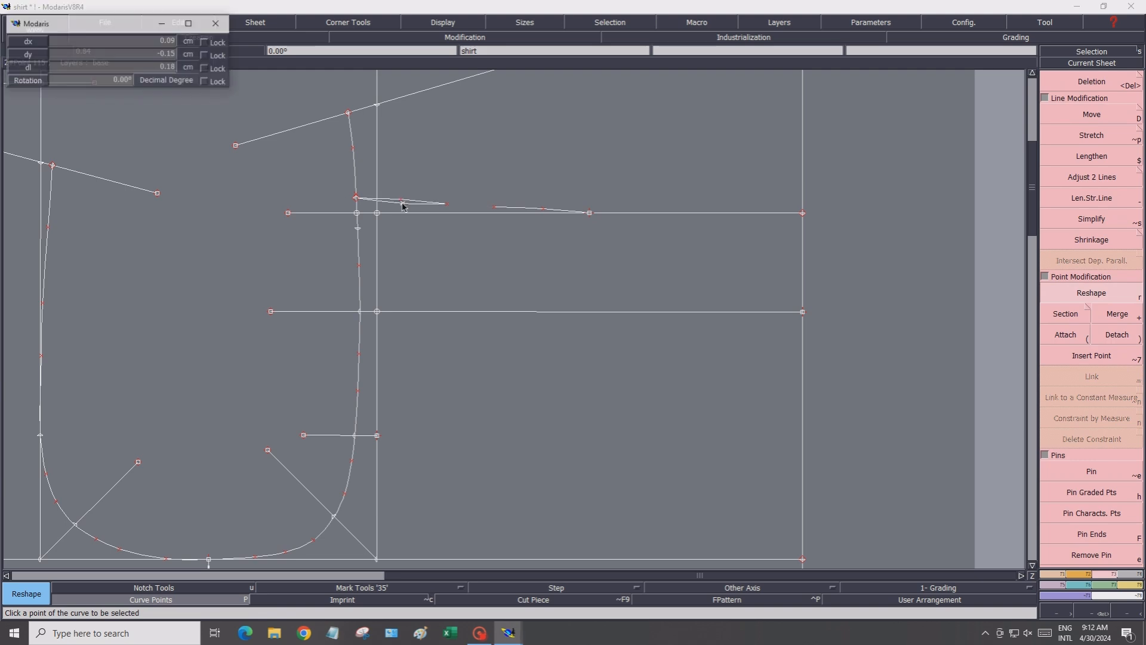
left_click(447, 207)
left_click(494, 208)
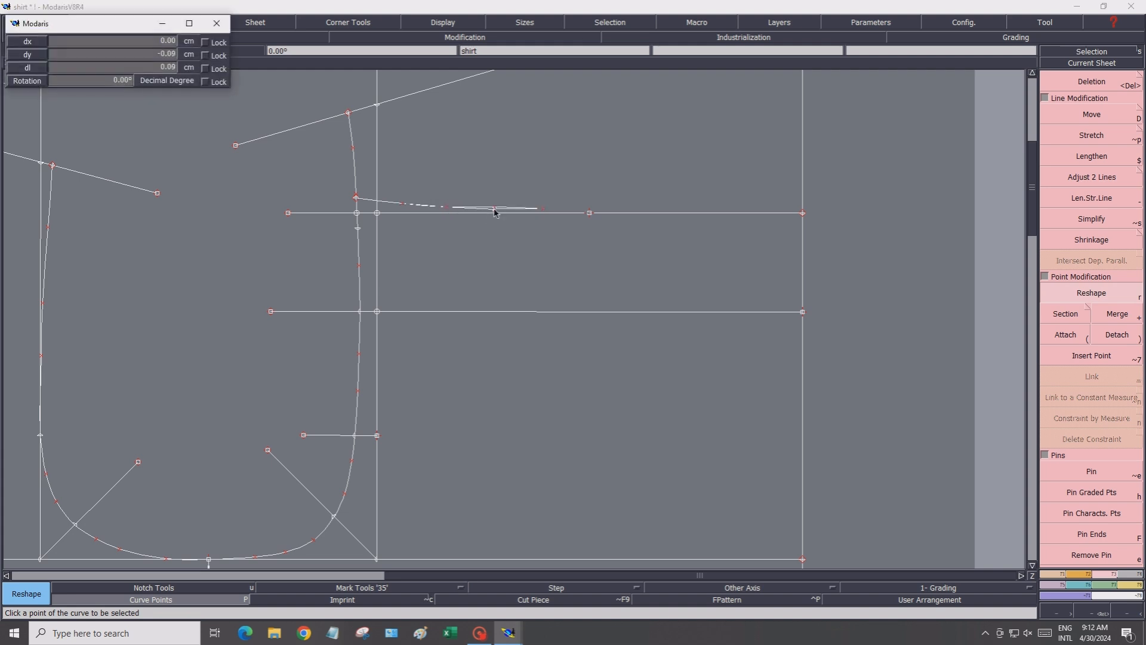
left_click(494, 211)
left_click(545, 211)
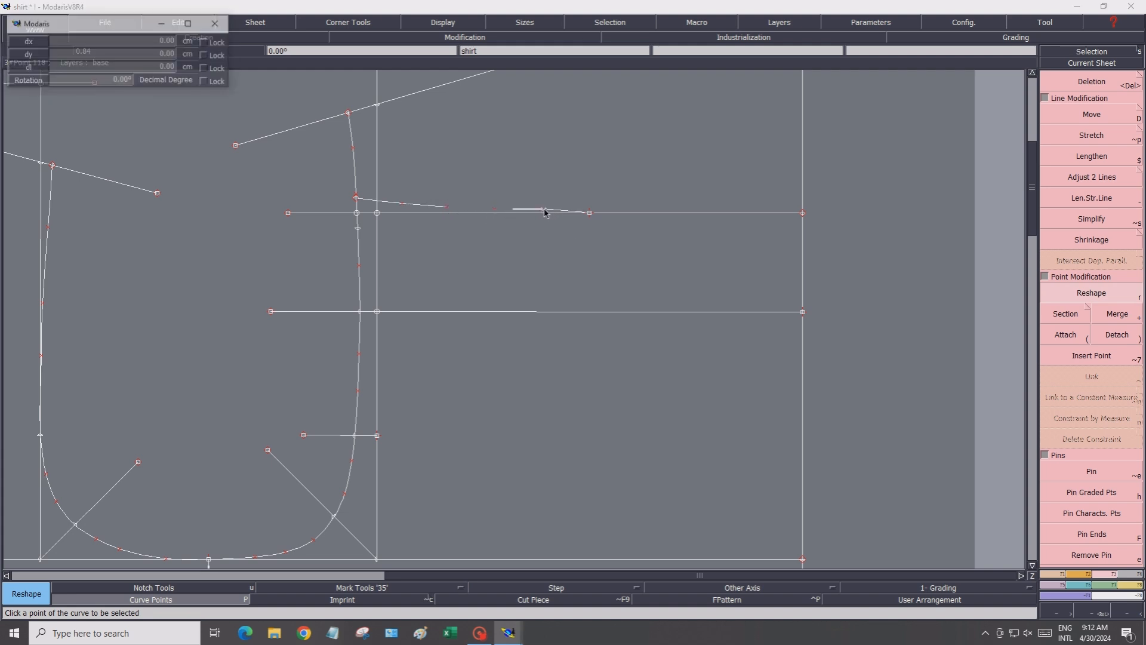
left_click(545, 212)
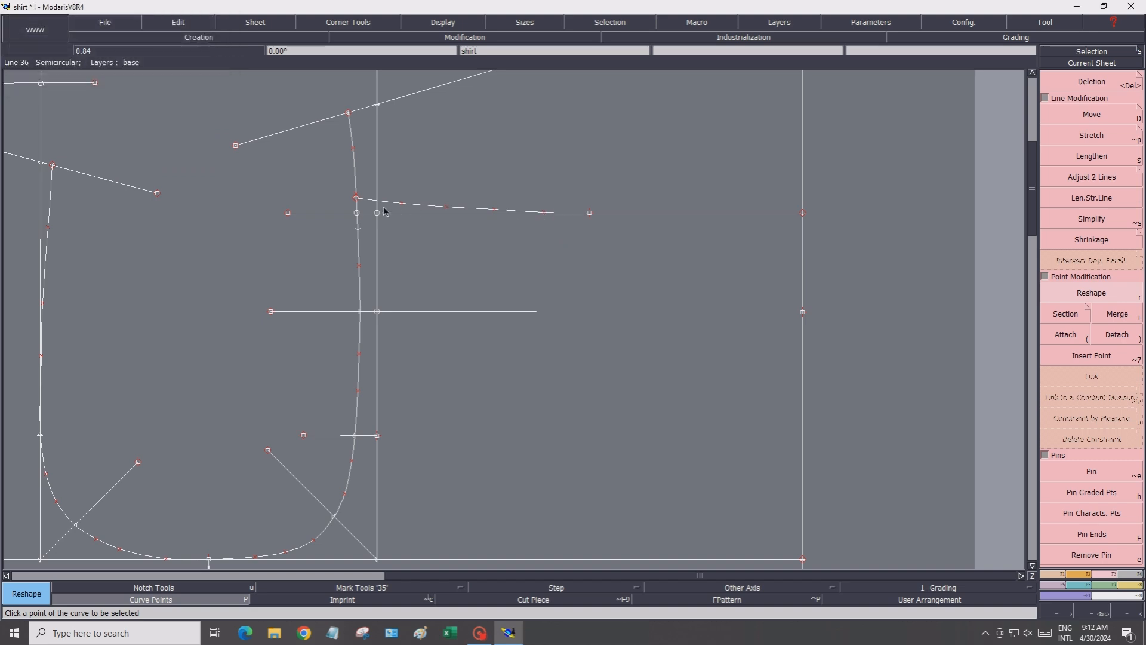
Draw a Bezier curve from the lower armhole point to the midpoint of the horizontal segment
left_click(1058, 575)
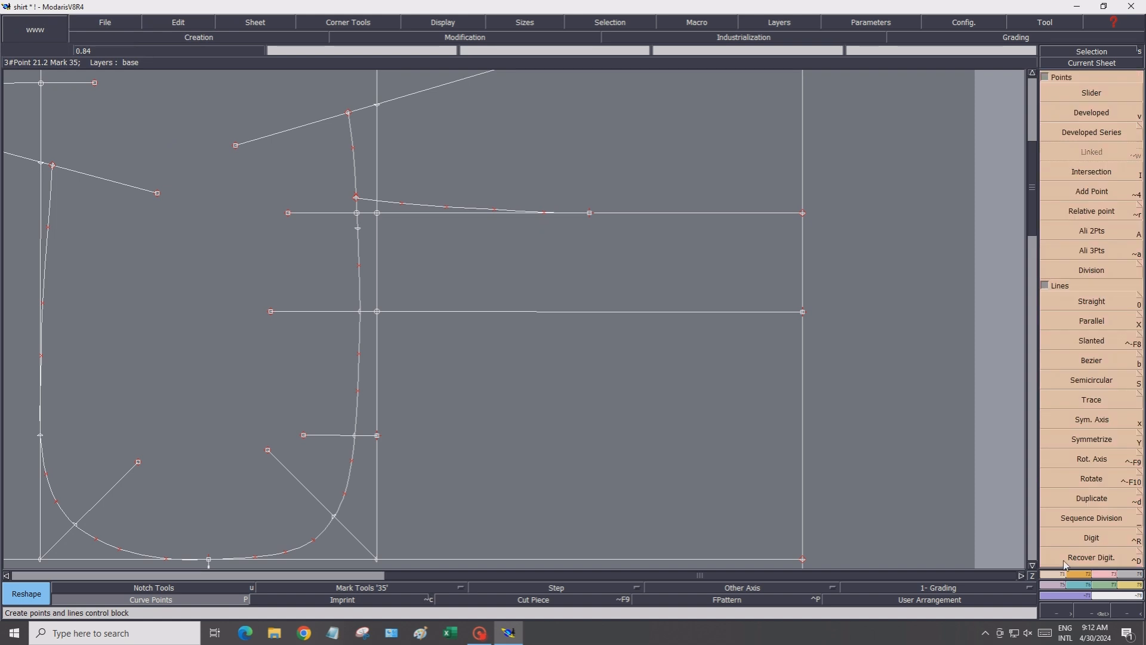
left_click(1090, 359)
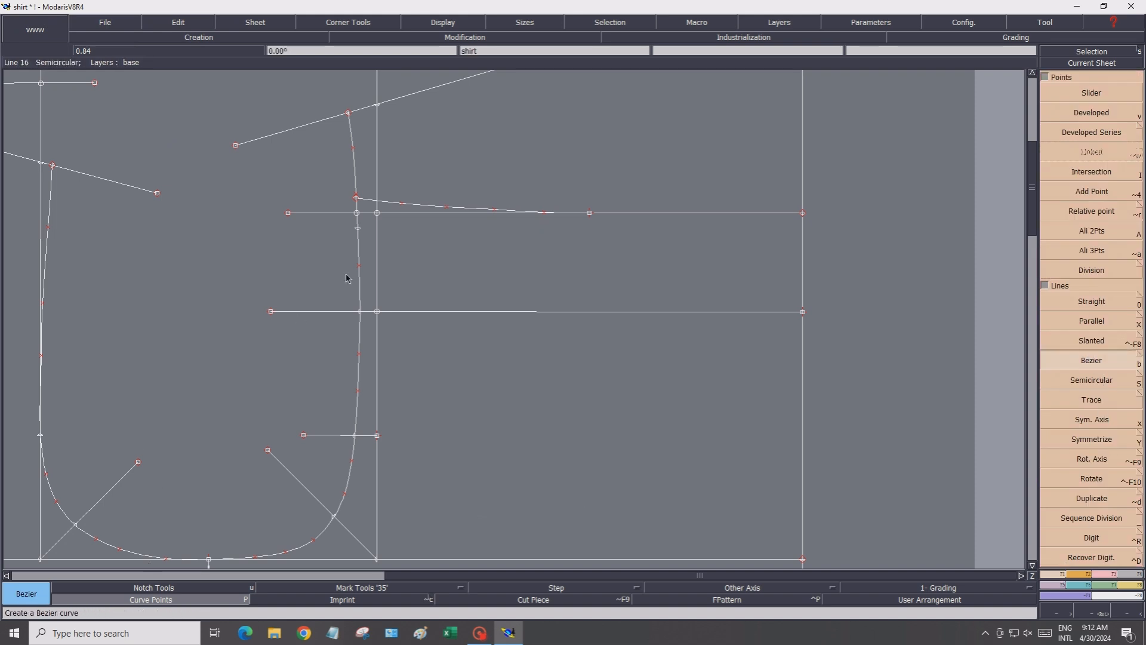
left_click(360, 234)
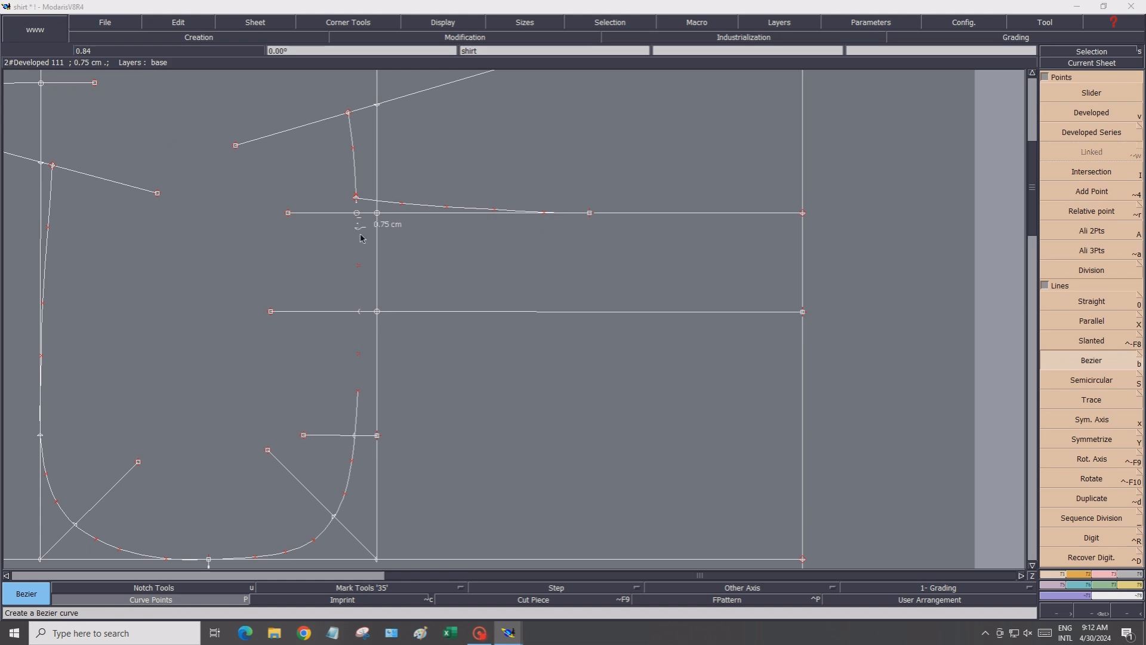
left_click(394, 226)
left_click(427, 222)
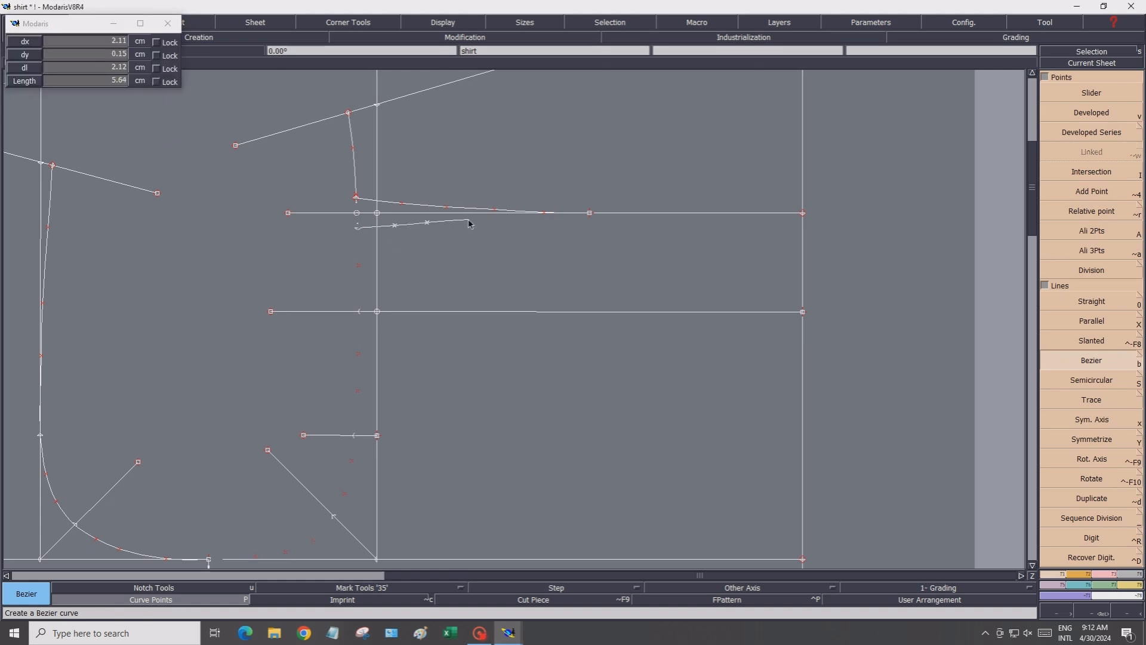
left_click(529, 219)
left_click(590, 213)
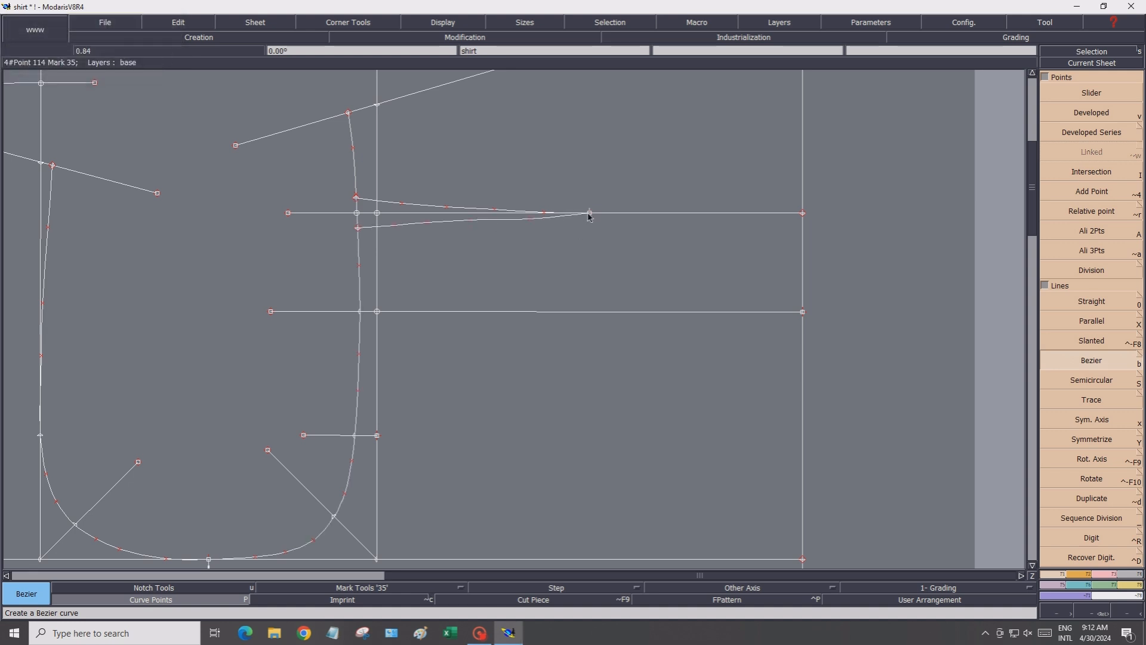
Reshape the points of the new lower dart curve to smooth its shape toward the dart tip
left_click(1104, 577)
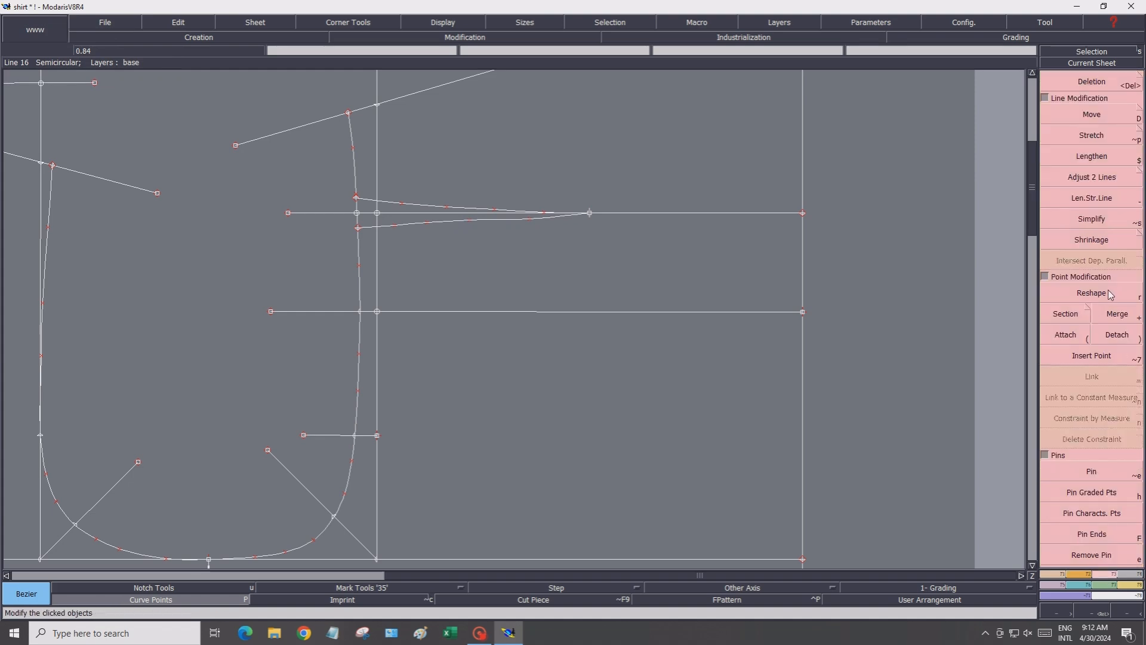
left_click(1093, 293)
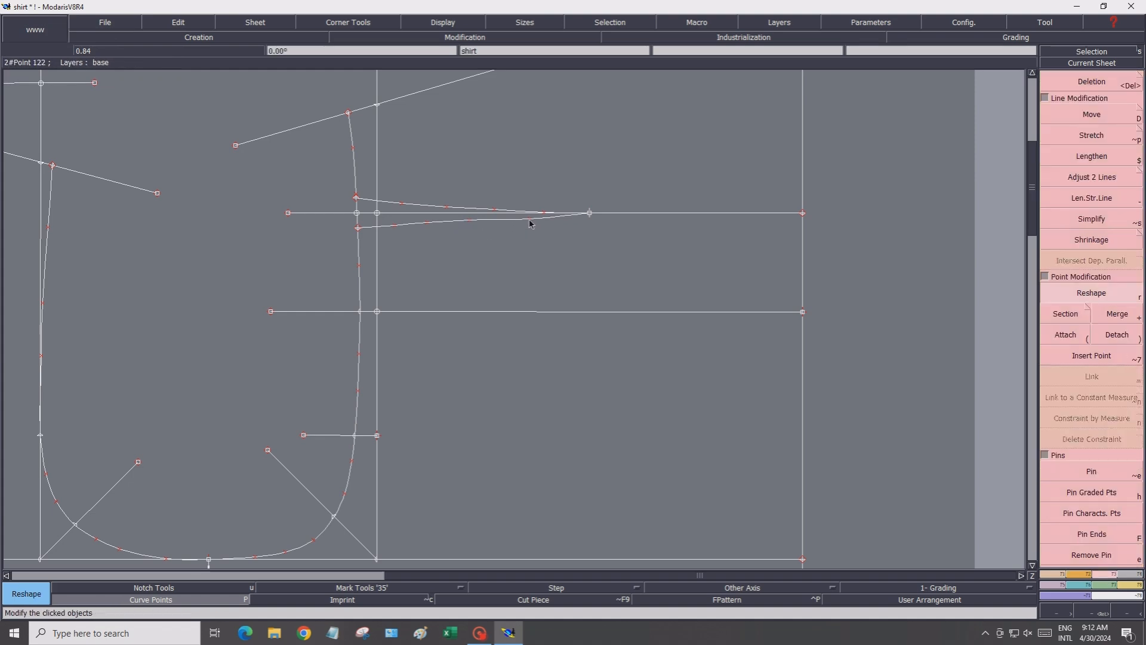
left_click(529, 220)
left_click(527, 218)
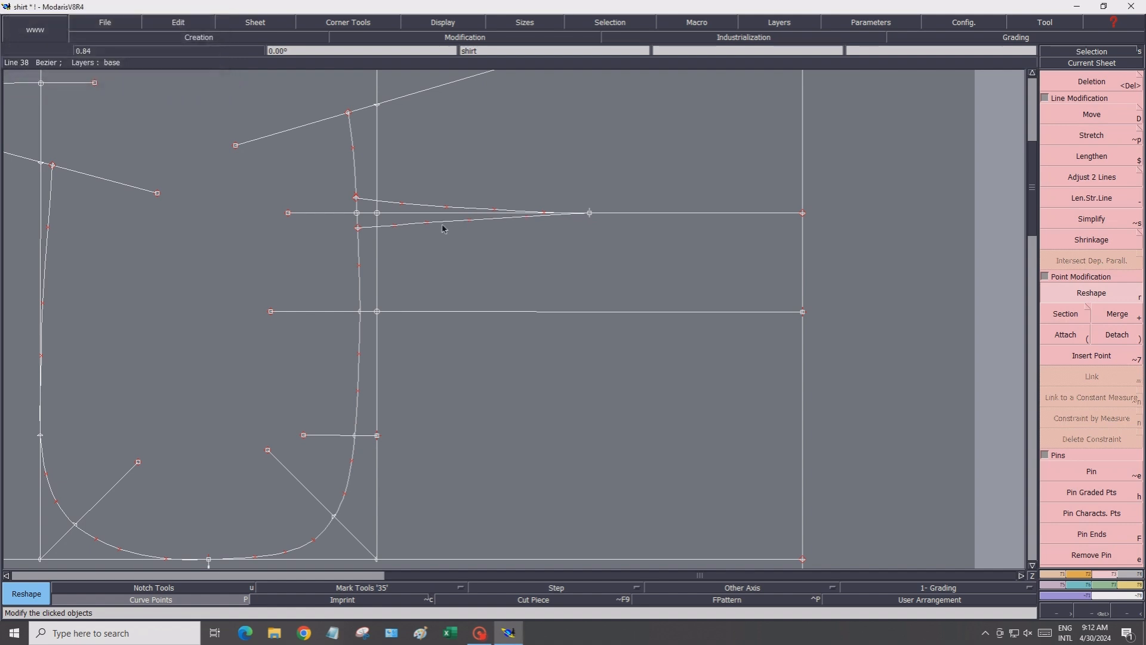
left_click(394, 227)
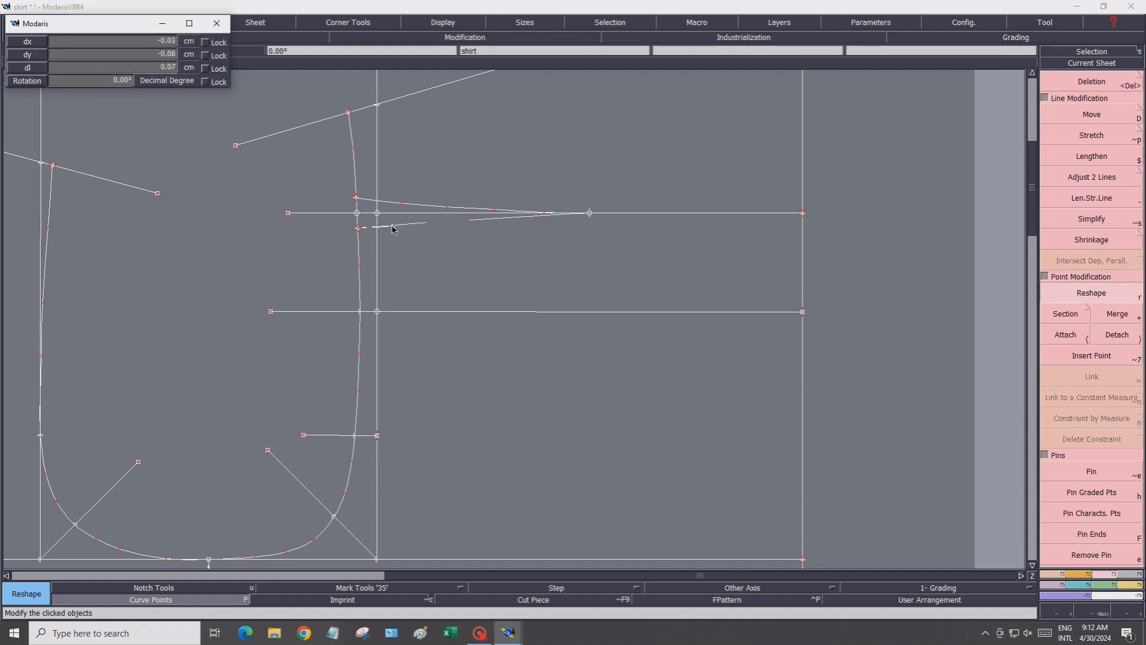
left_click(393, 227)
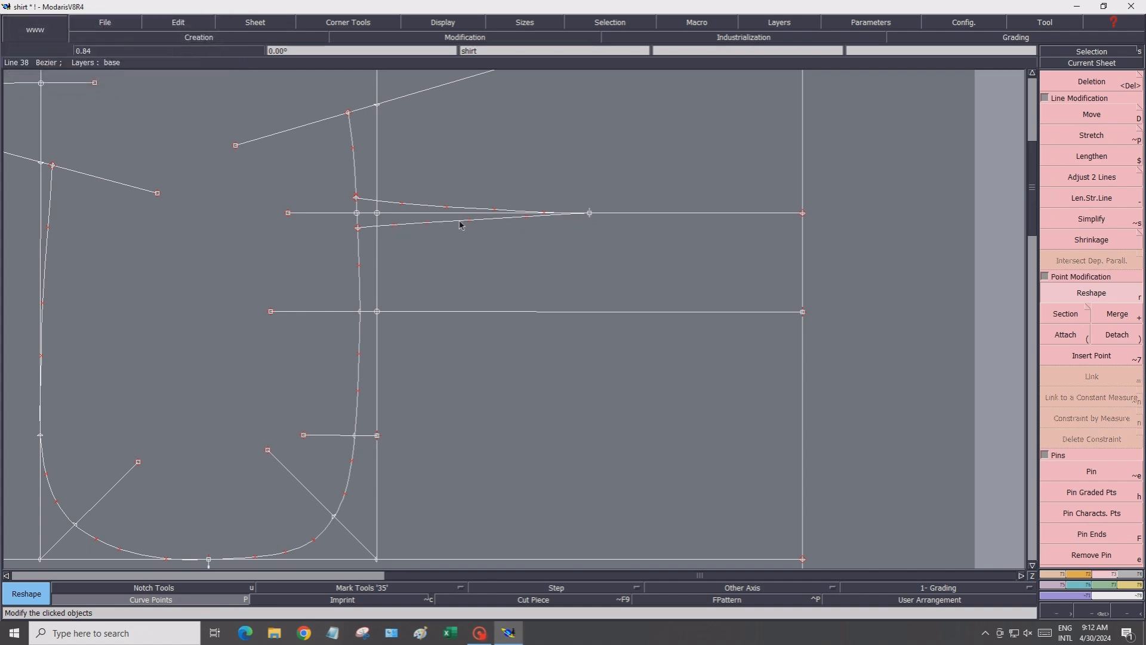
left_click(528, 219)
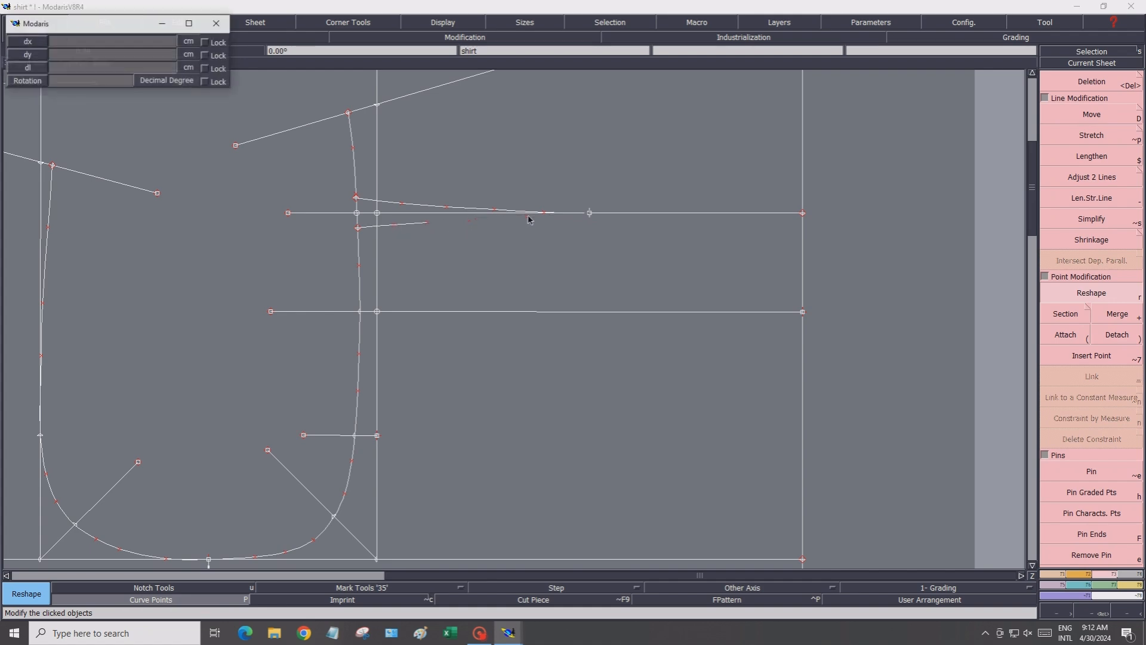
left_click(528, 219)
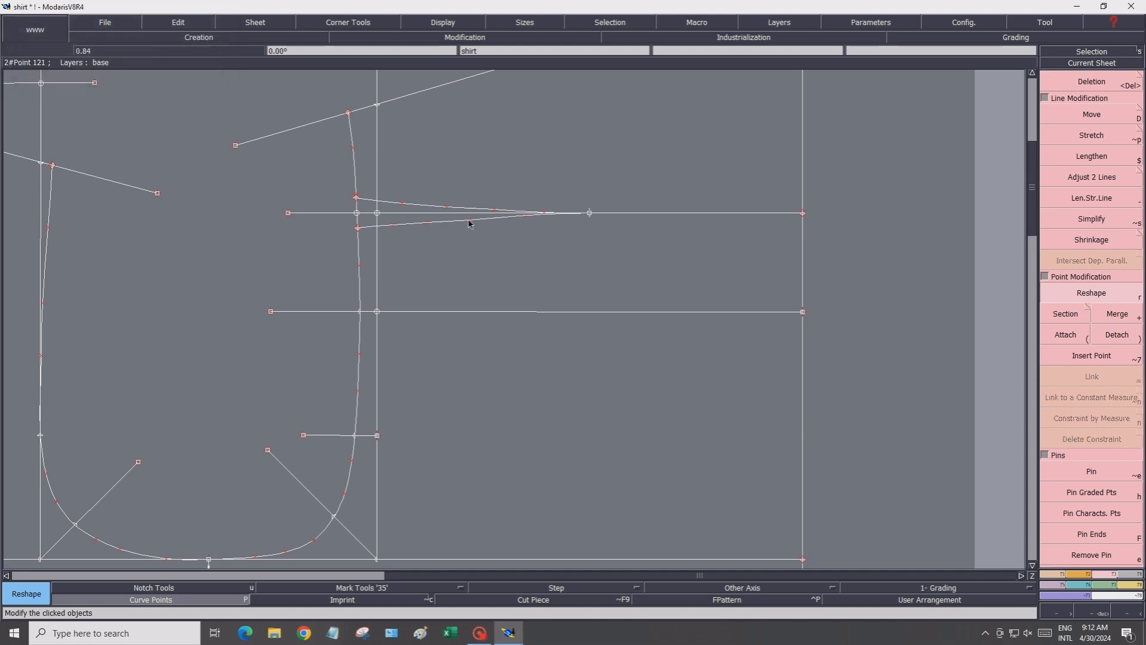
left_click(470, 223)
left_click(431, 230)
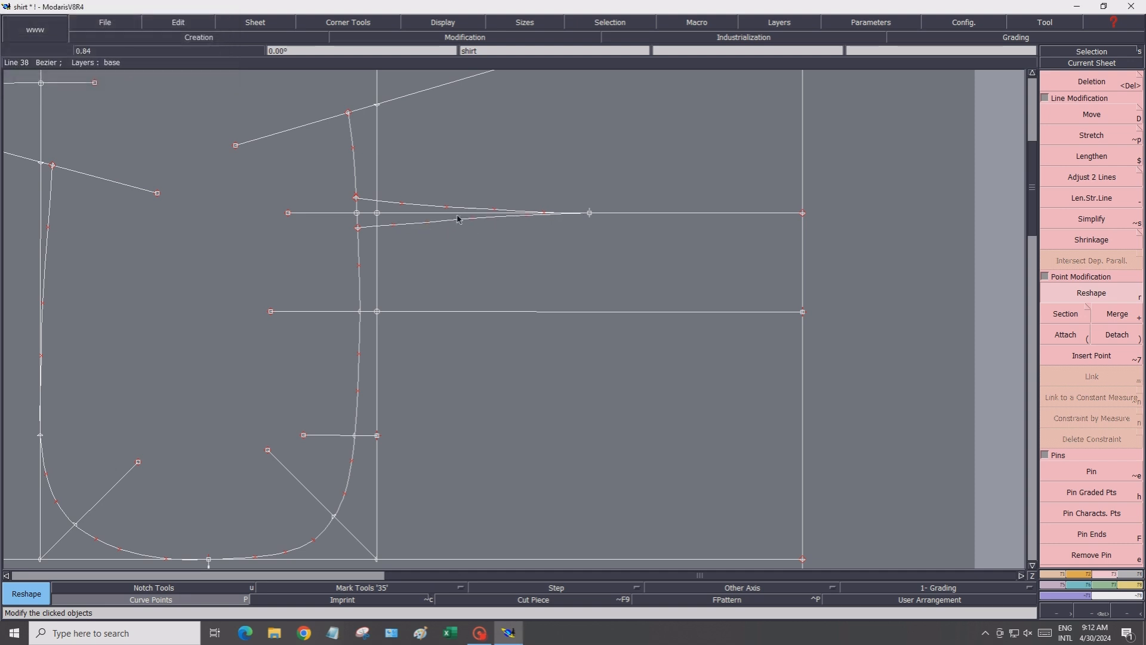
left_click(494, 213)
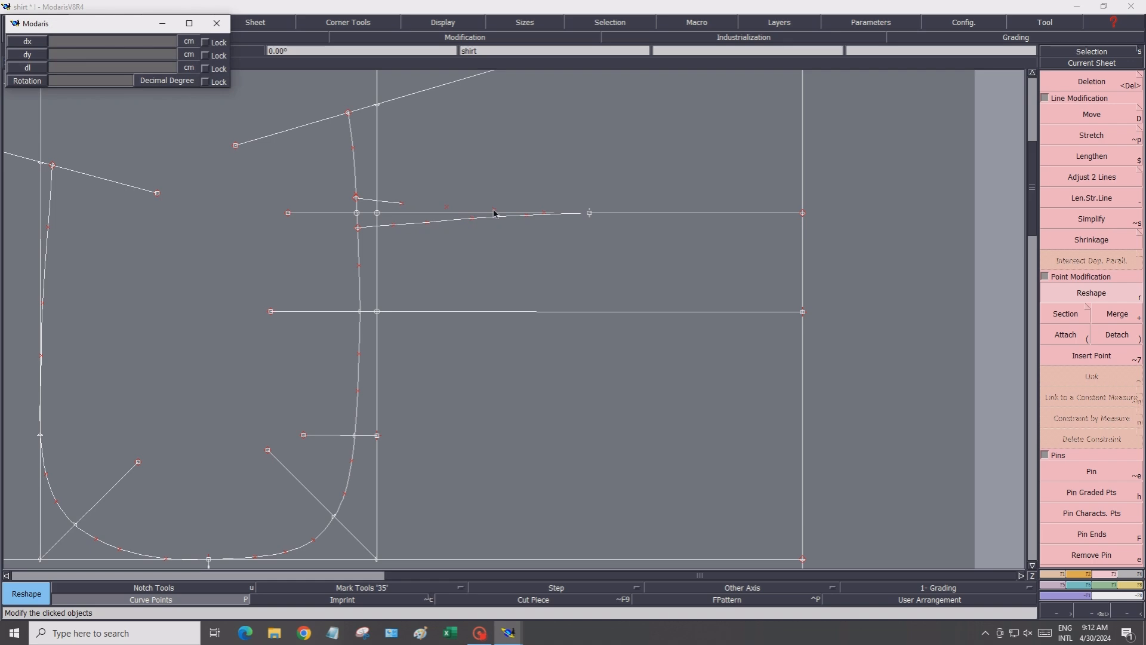
left_click(495, 215)
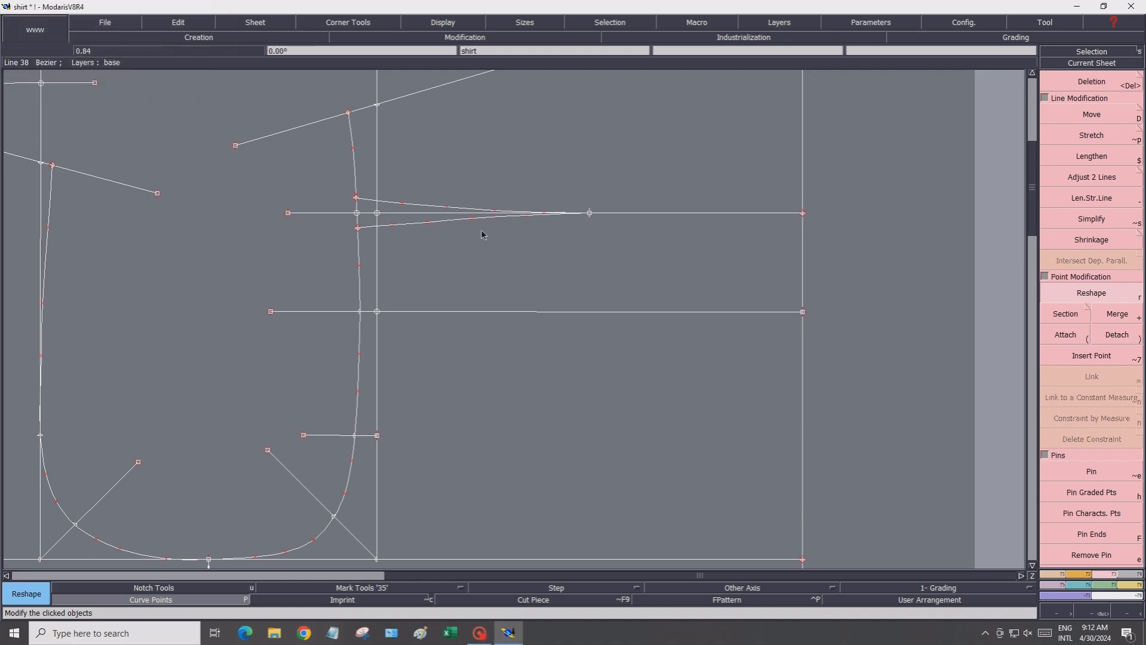
Add points onto the upper and lower side dart curves near their middle
scroll(484, 233, "down", 1)
left_click(418, 22)
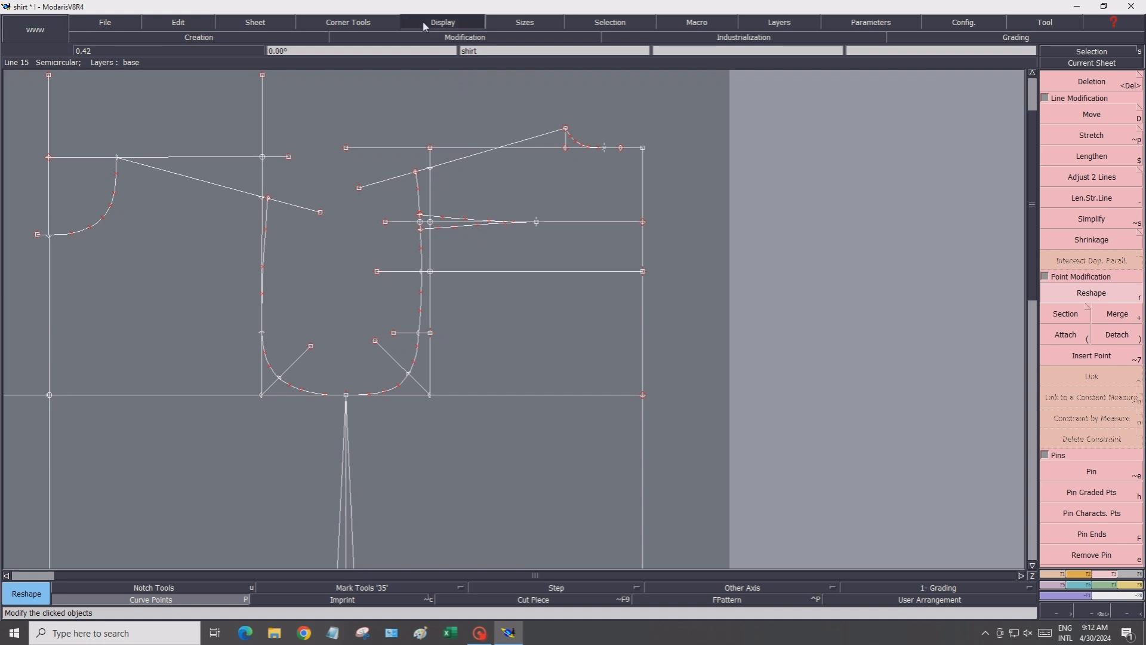
left_click(436, 46)
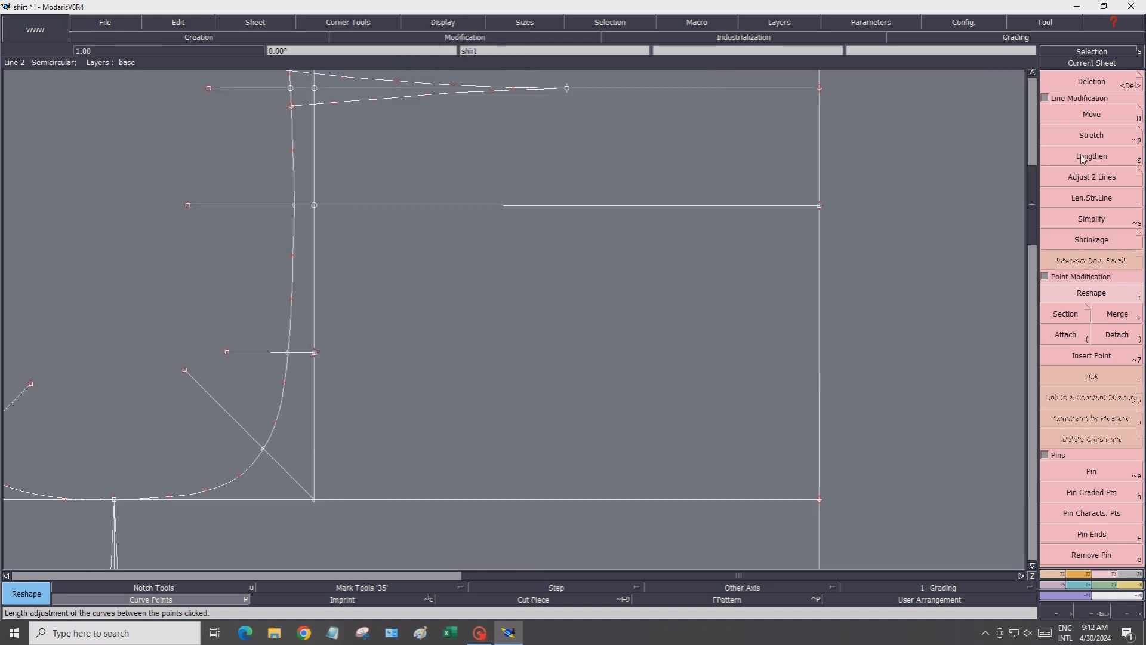
left_click(1032, 73)
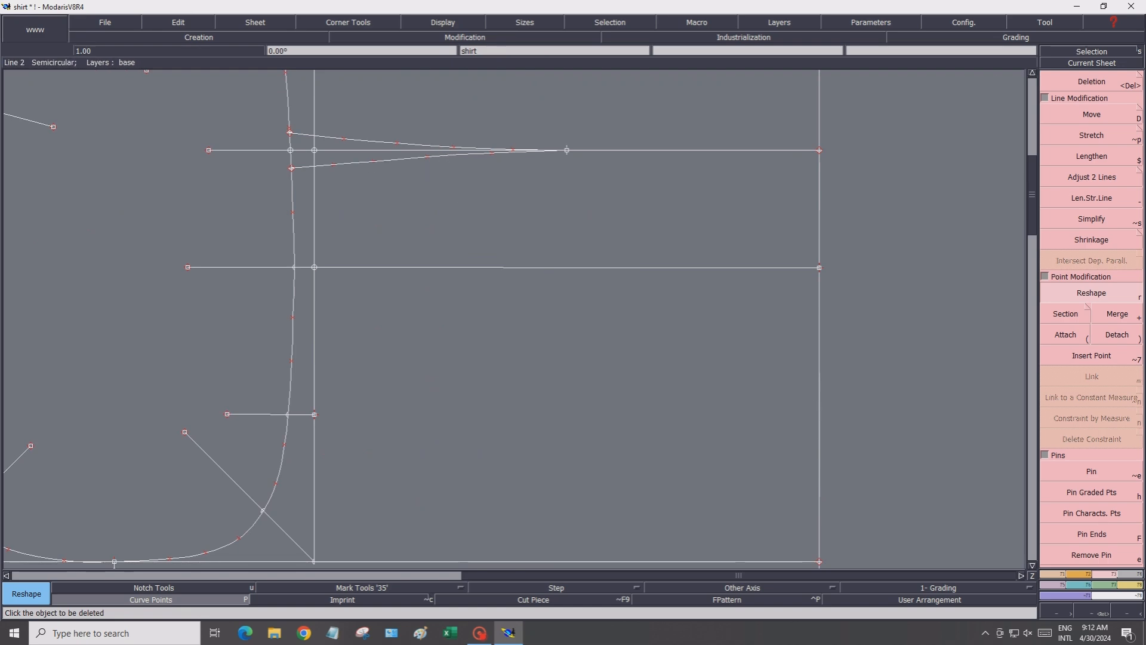
left_click(1045, 576)
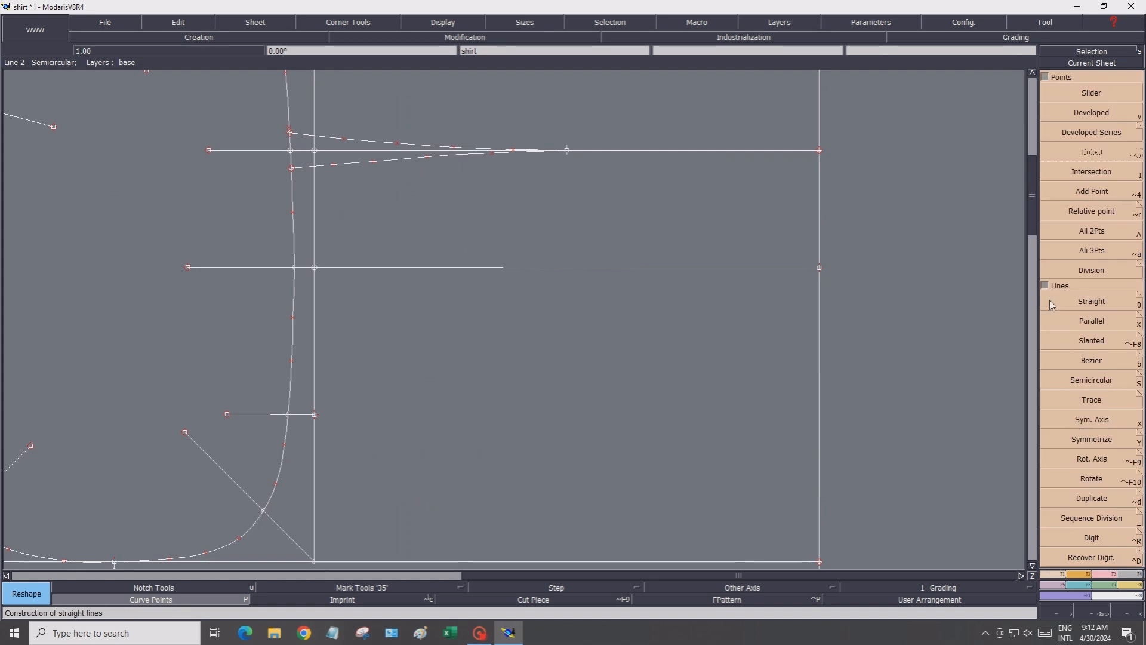
left_click(1066, 193)
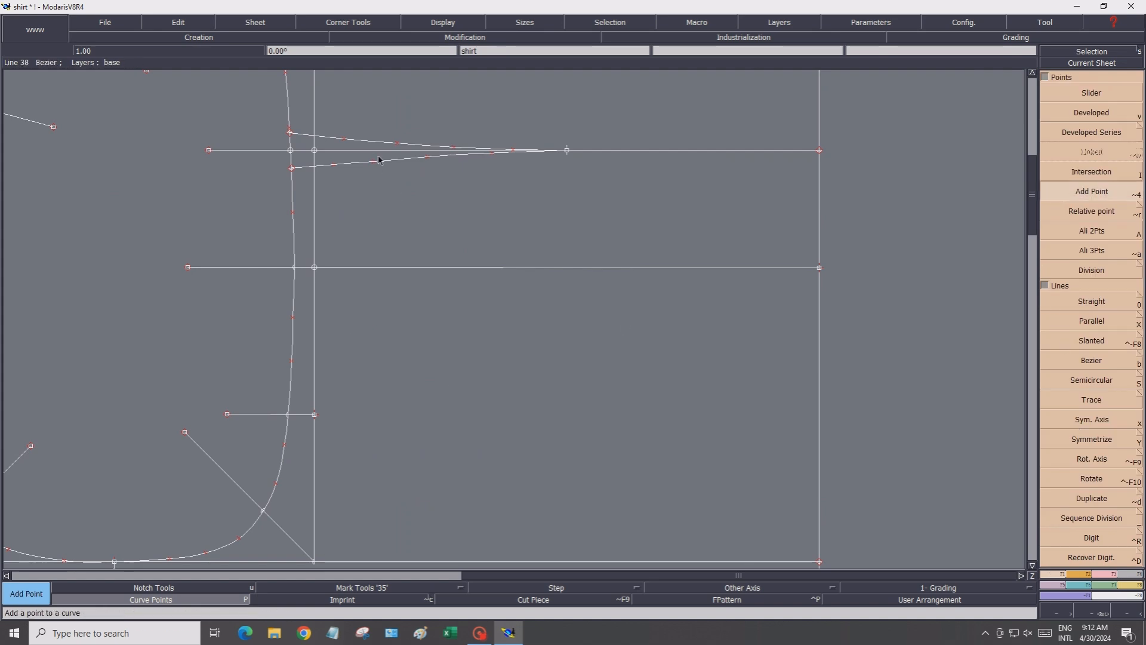
left_click(465, 154)
left_click(463, 156)
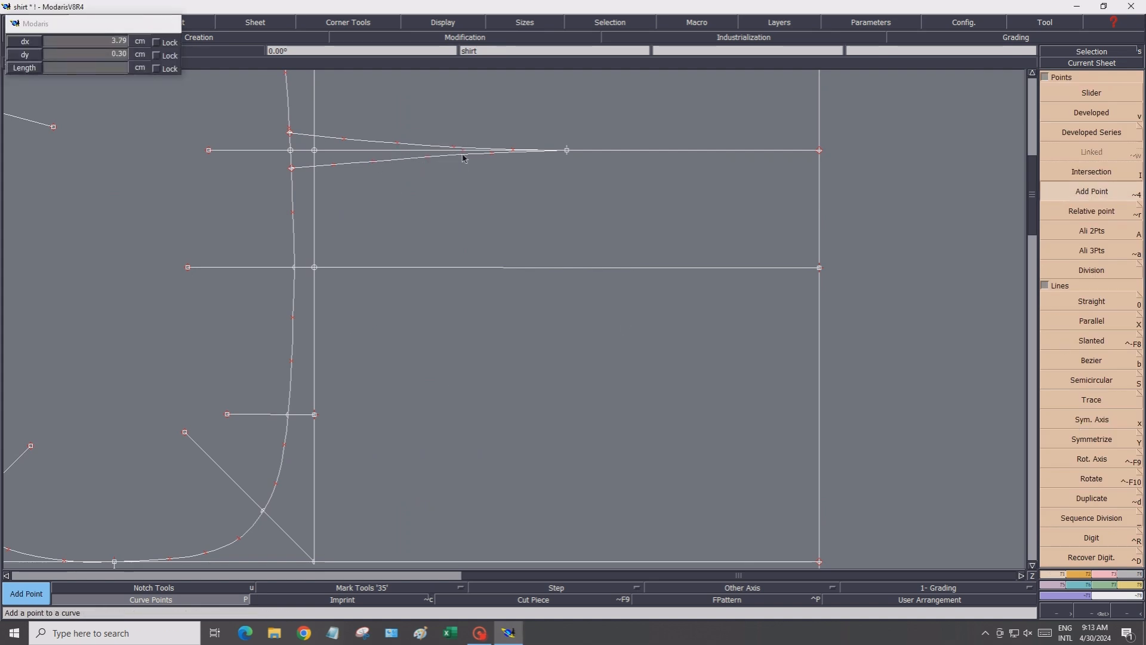
left_click(427, 159)
left_click(458, 157)
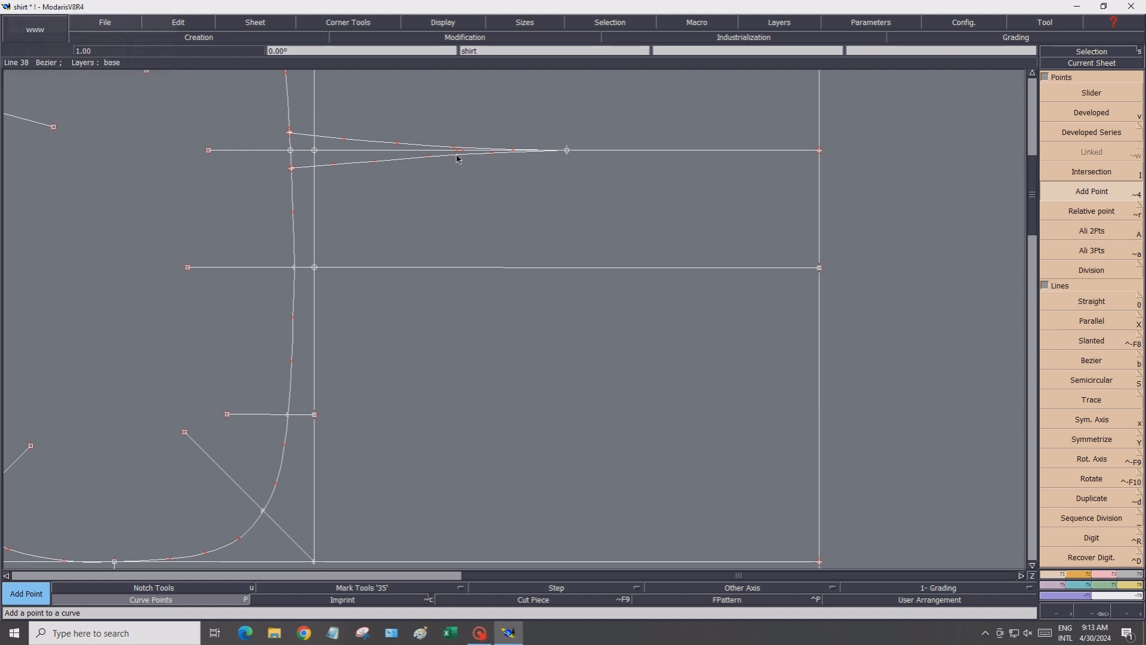
Delete the extra point added on the upper dart curve
scroll(468, 158, "up", 2)
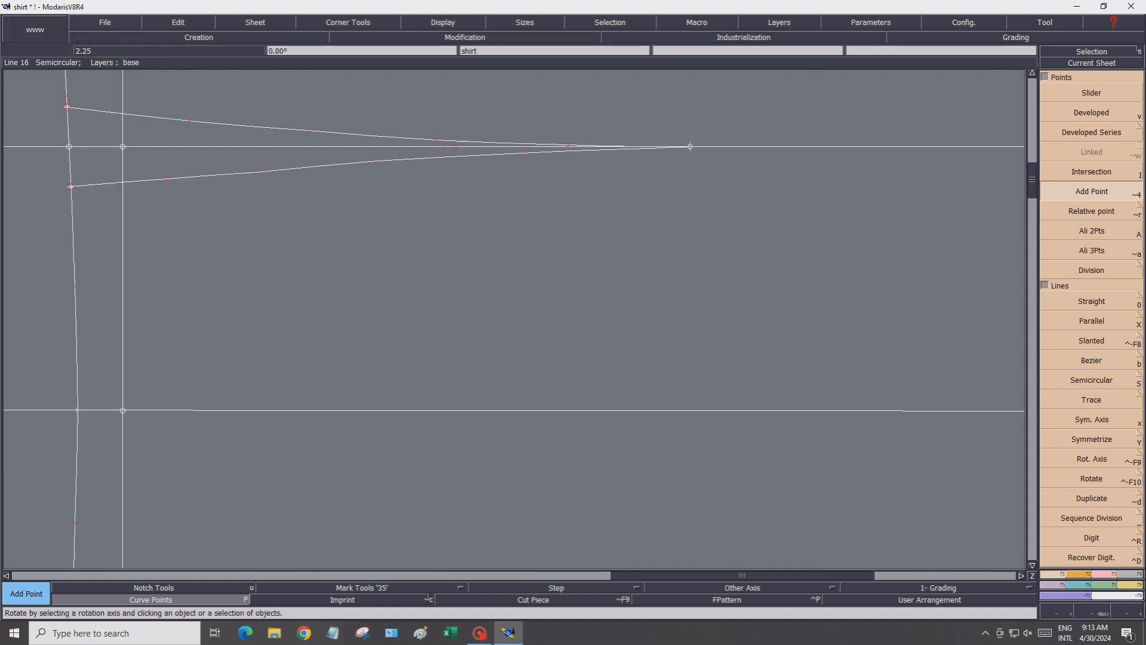
left_click(1110, 573)
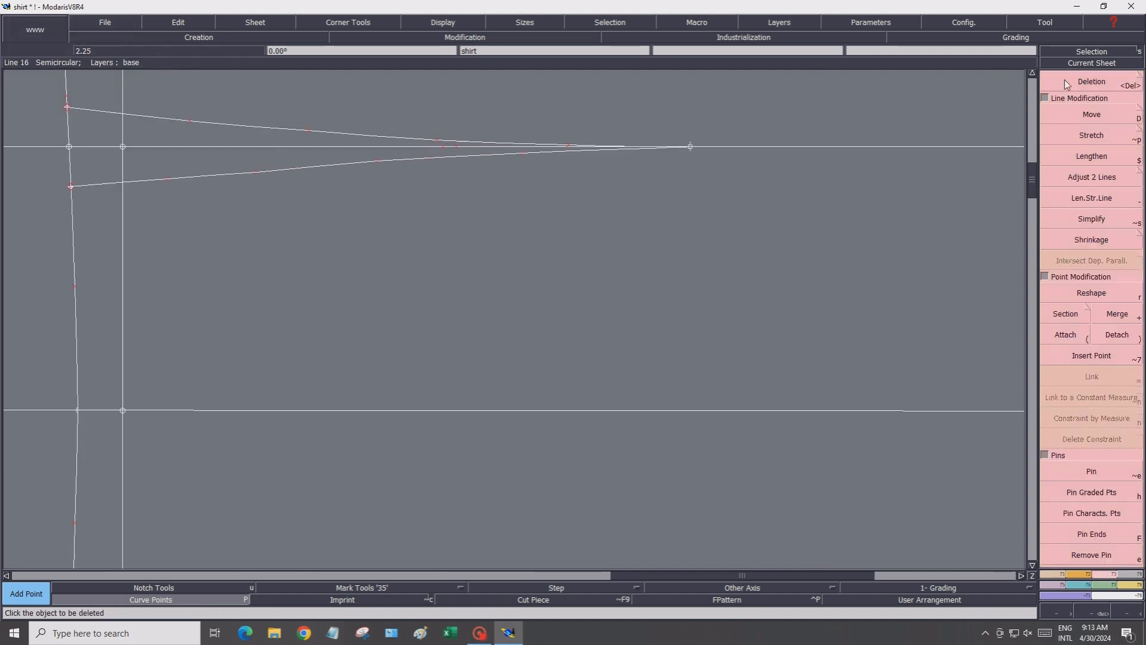
key("Delete")
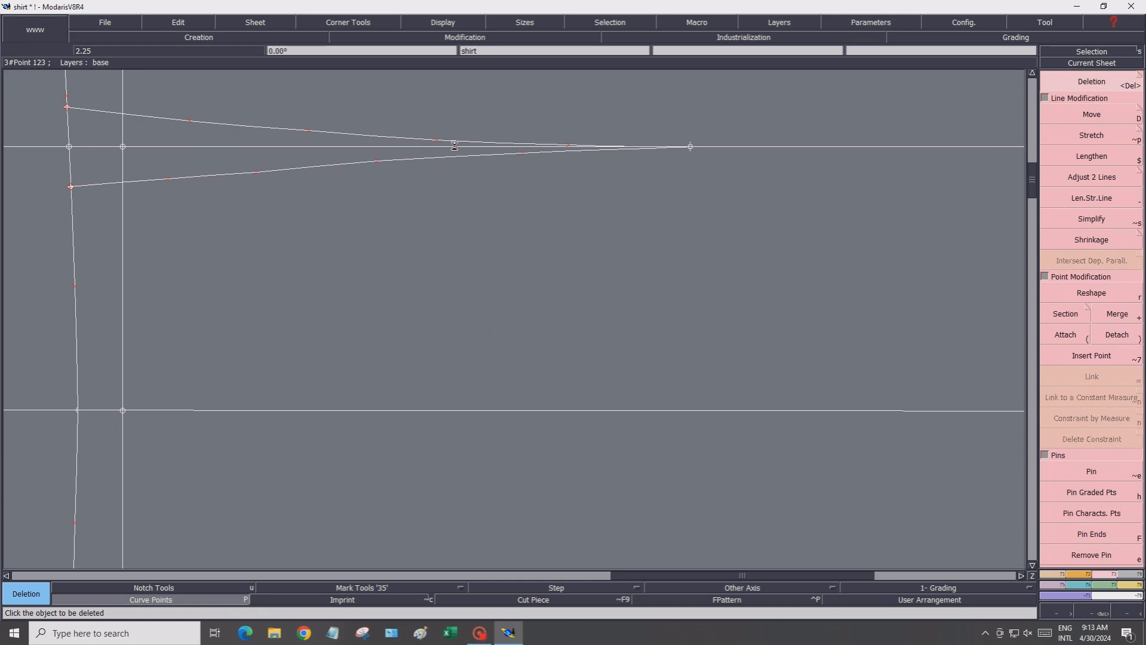
Add a point on the lower dart curve, placing it further toward the dart tip
left_click(1054, 577)
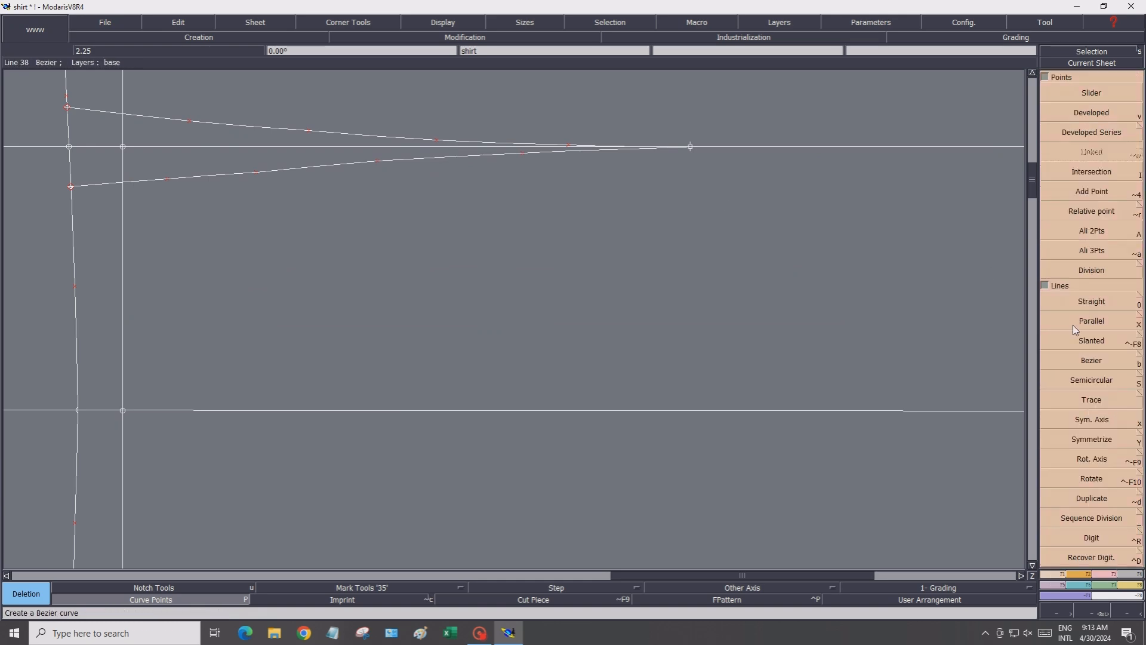
left_click(1058, 192)
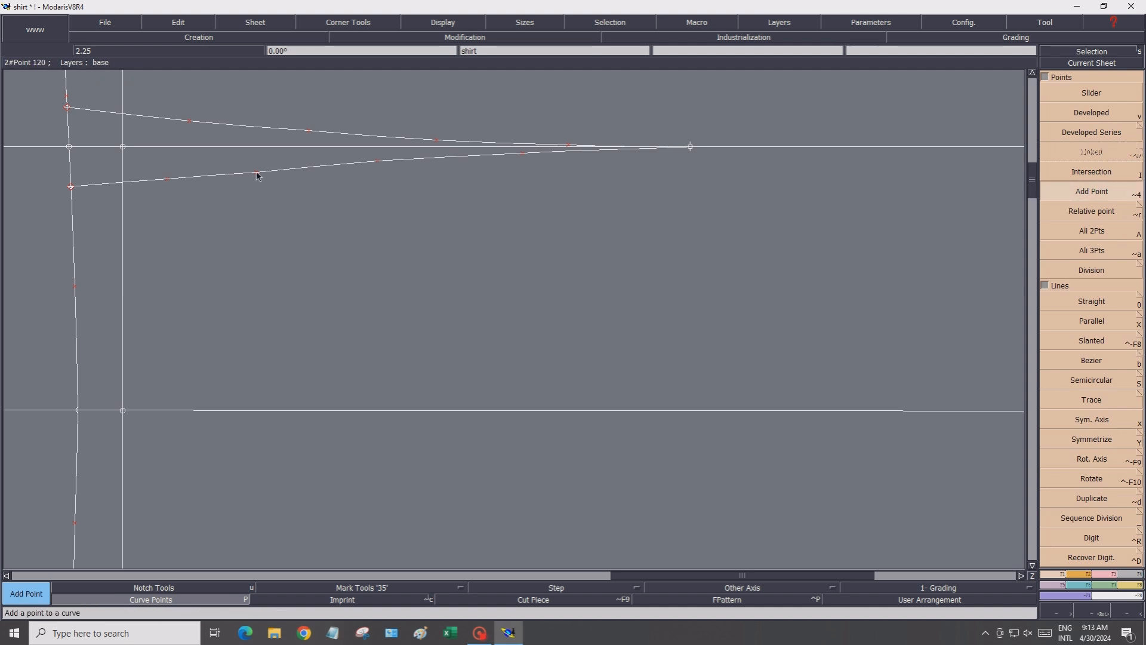
left_click_drag(257, 175, 403, 164)
Reshape the lower side dart curve's points into a smooth line toward the dart tip and hide the non-essential curve points
left_click(1105, 574)
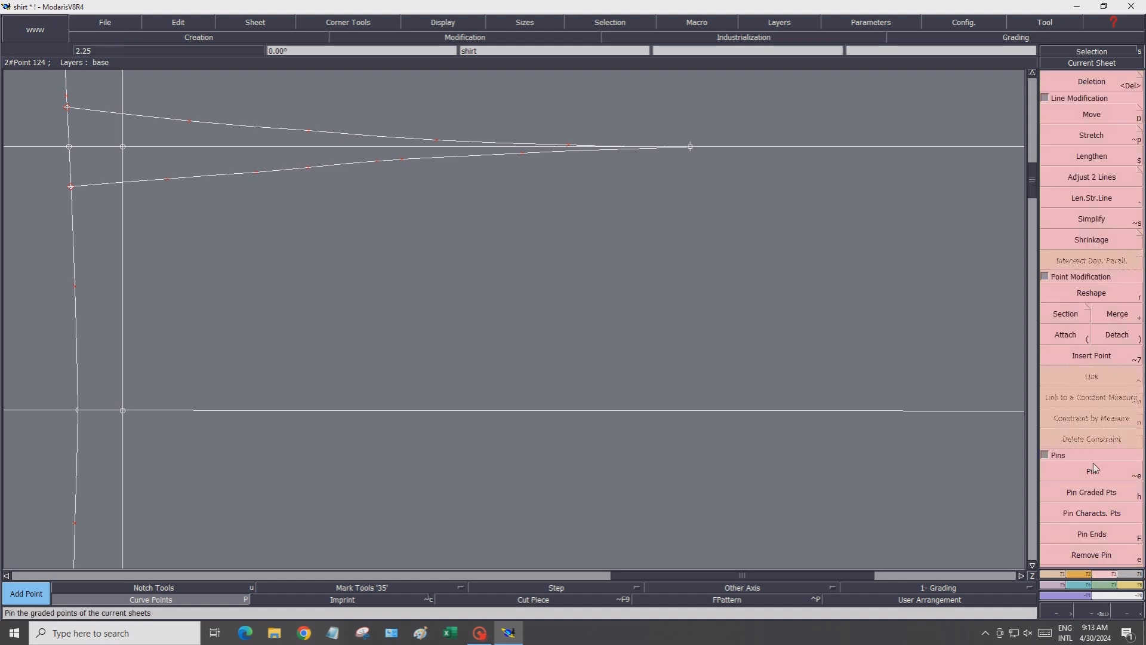
left_click(1062, 299)
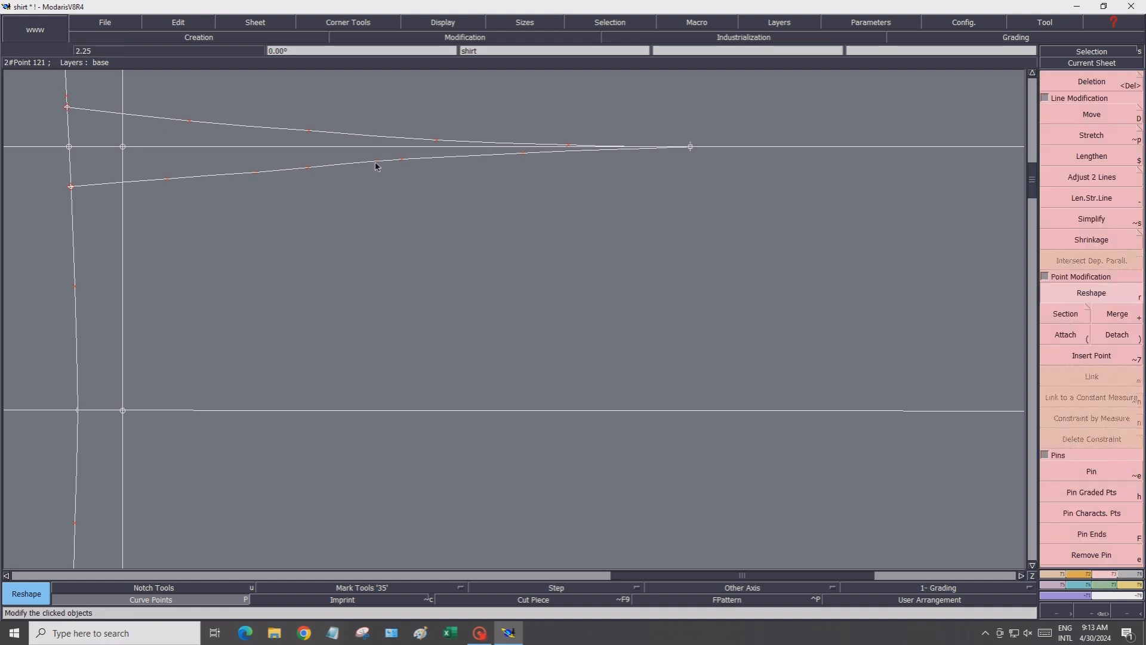
left_click_drag(376, 163, 370, 165)
left_click(370, 164)
left_click(369, 162)
left_click(400, 160)
left_click(408, 160)
left_click(523, 156)
left_click(530, 154)
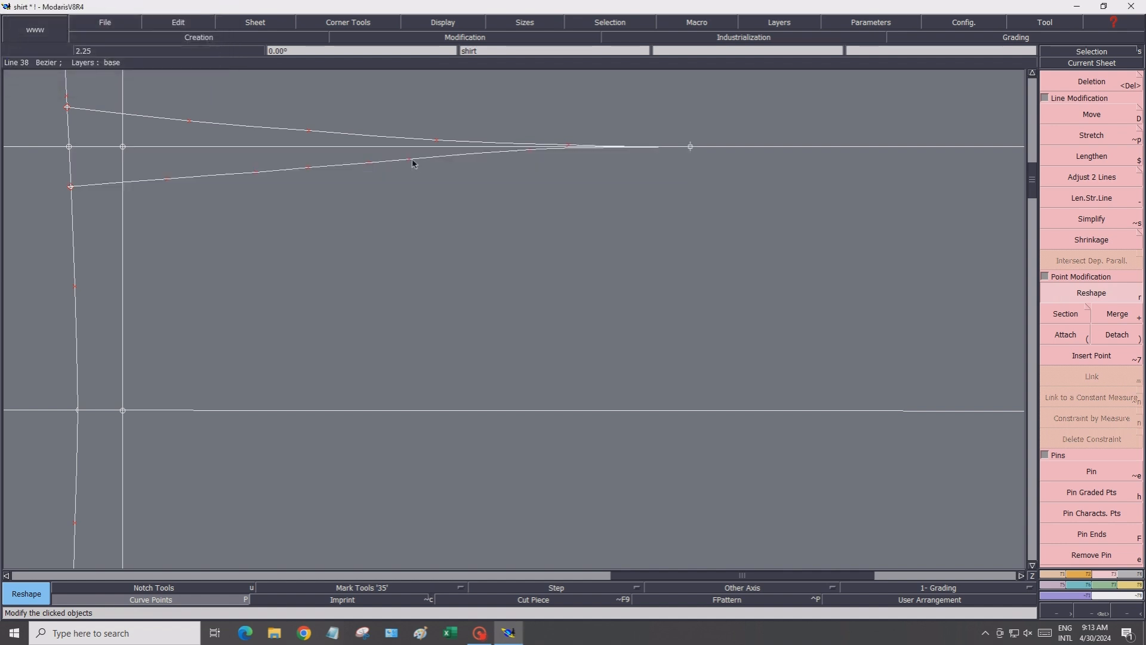
left_click(411, 160)
left_click(419, 157)
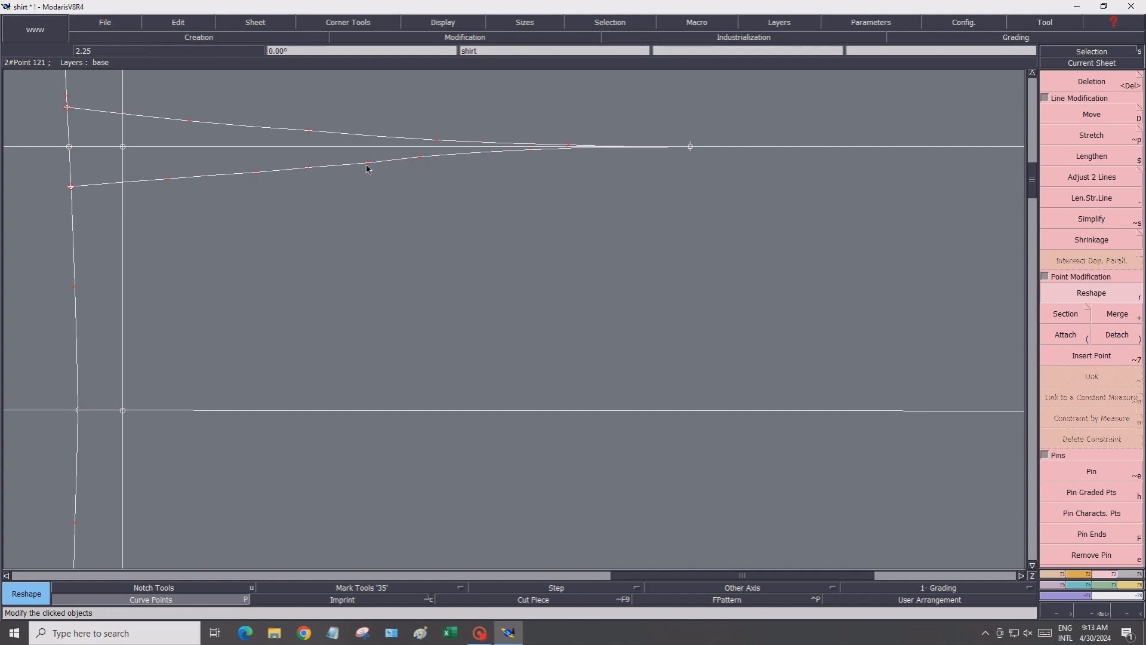
left_click(368, 165)
left_click(367, 165)
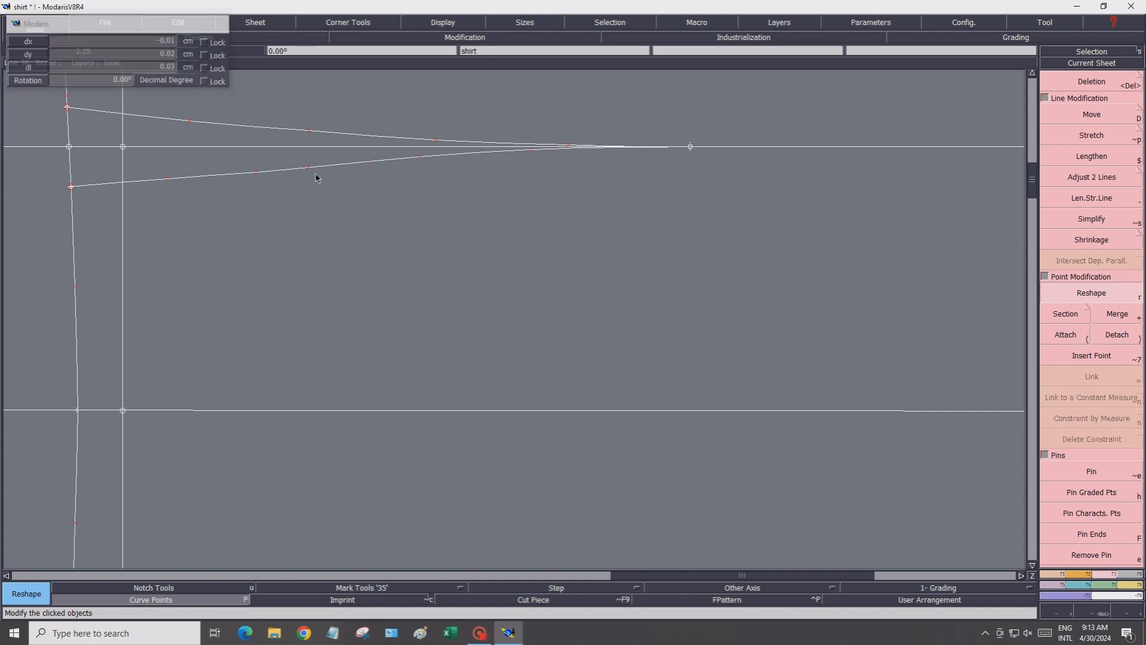
left_click(258, 176)
left_click(258, 174)
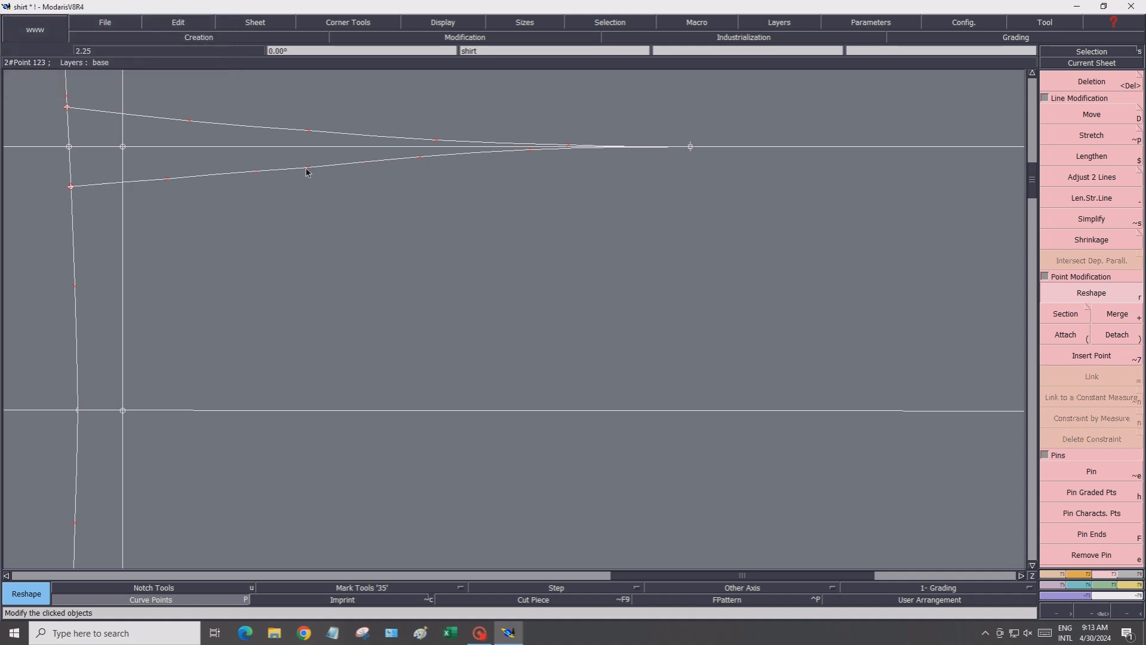
left_click(308, 172)
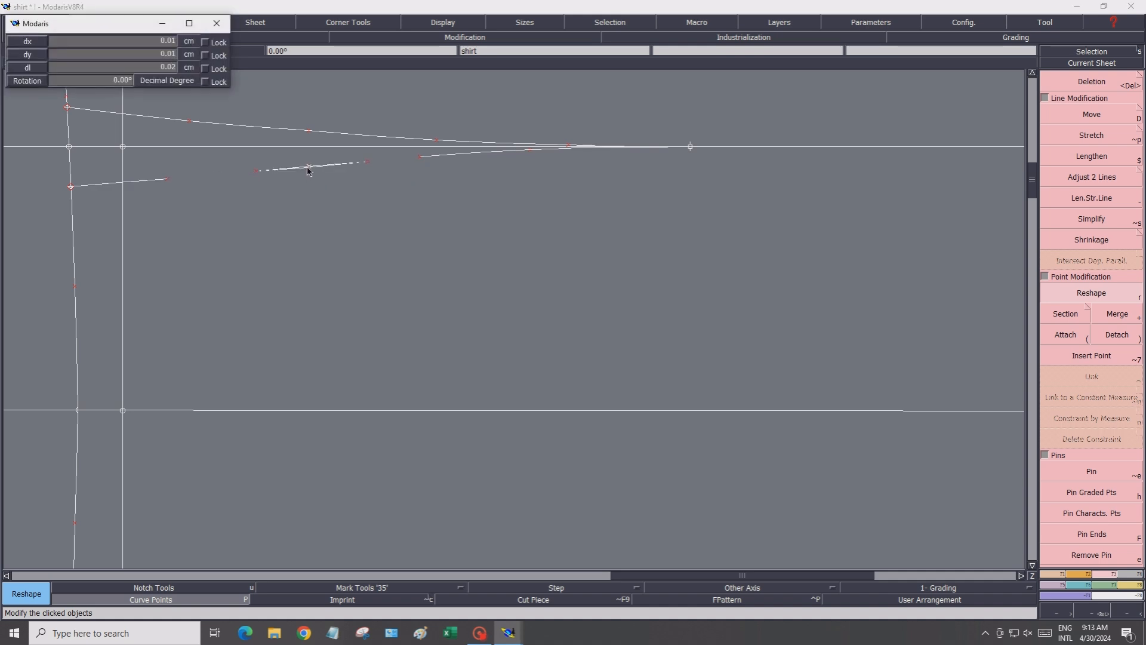
left_click(308, 172)
scroll(410, 232, "down", 4)
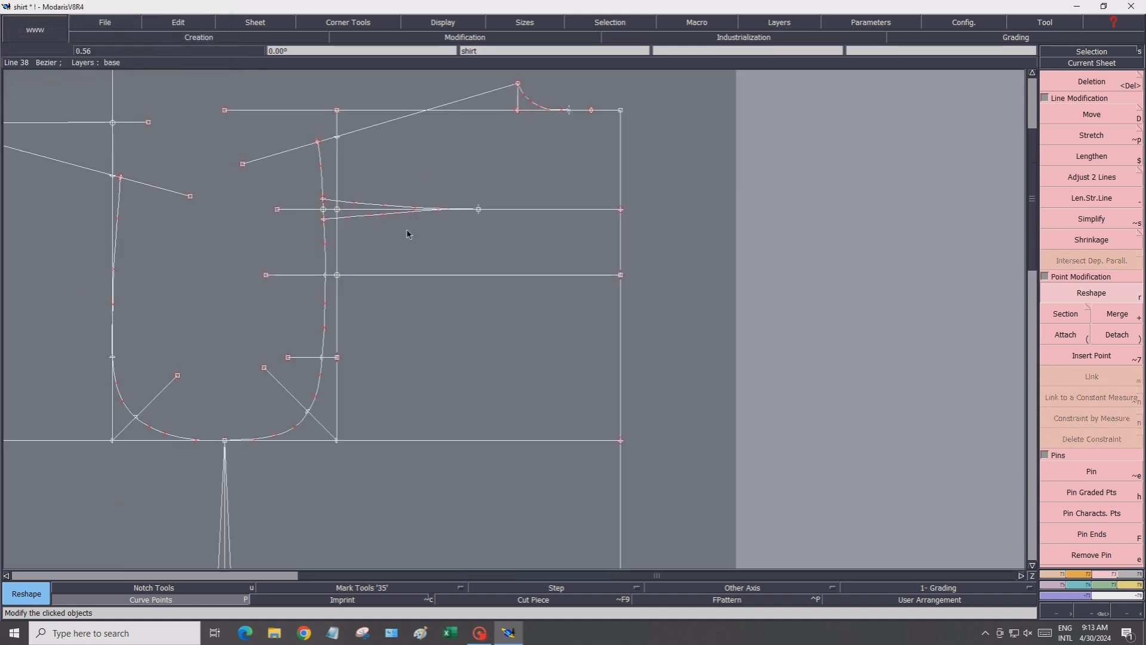
left_click(217, 603)
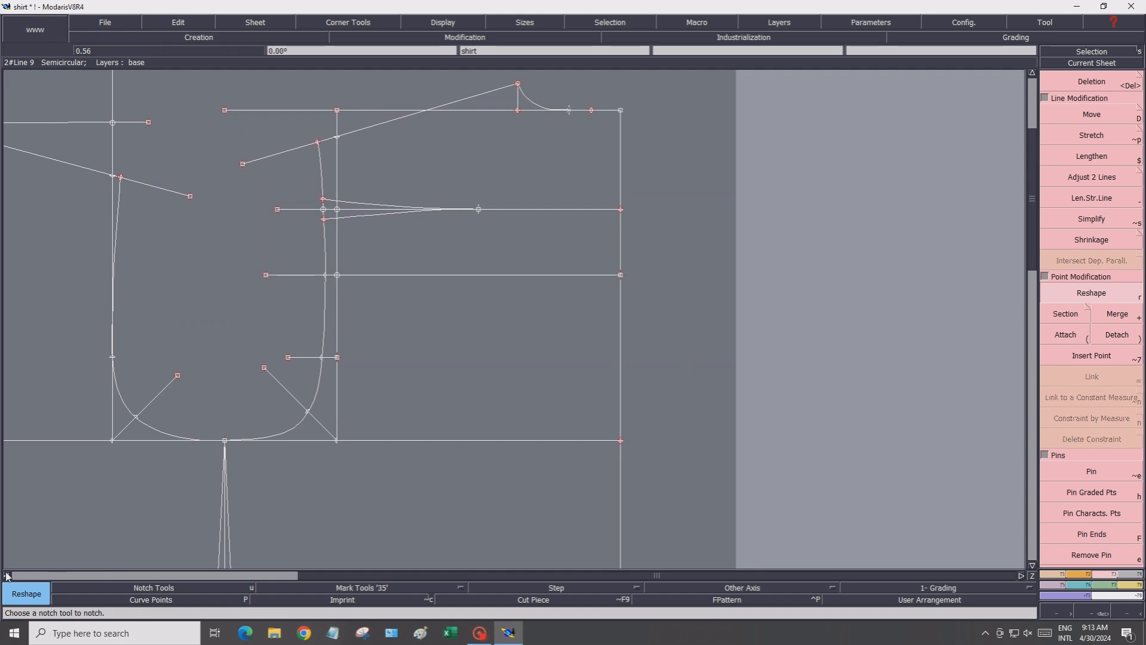
Draw a parallel line -2 cm from the back shoulder line
left_click(7, 576)
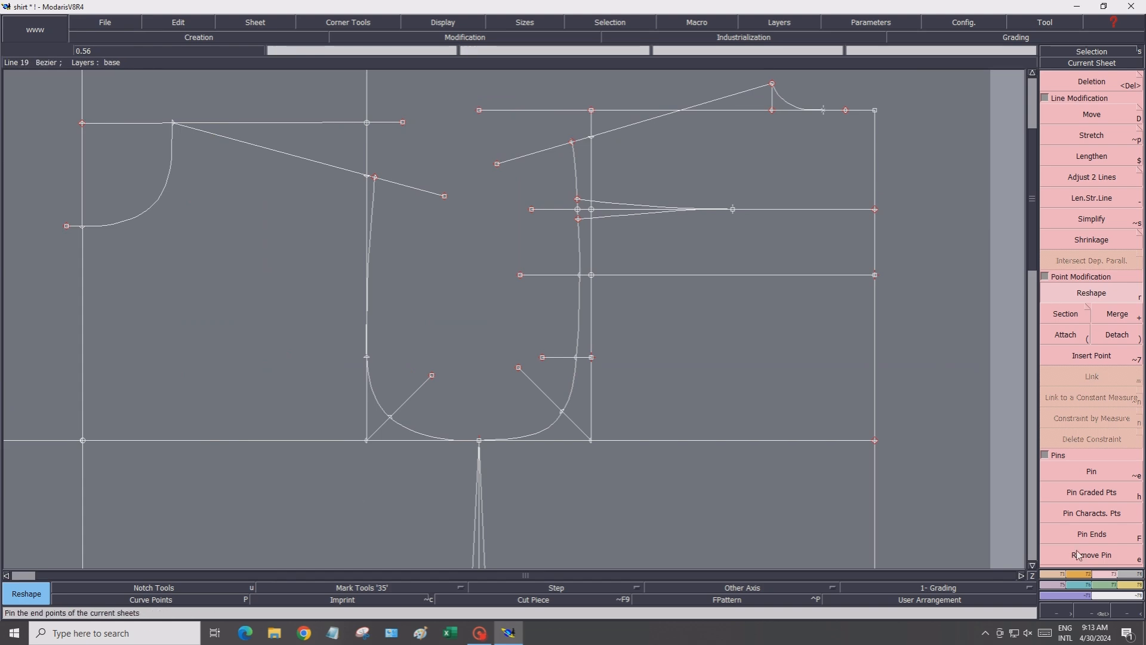
left_click(1050, 576)
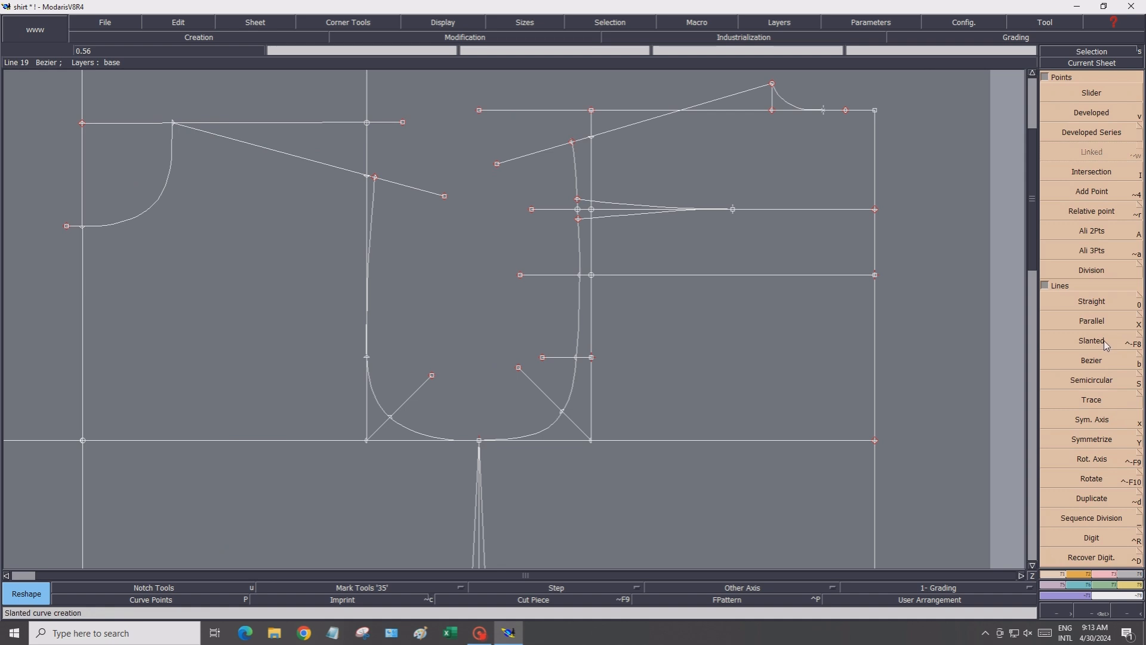
left_click(1101, 324)
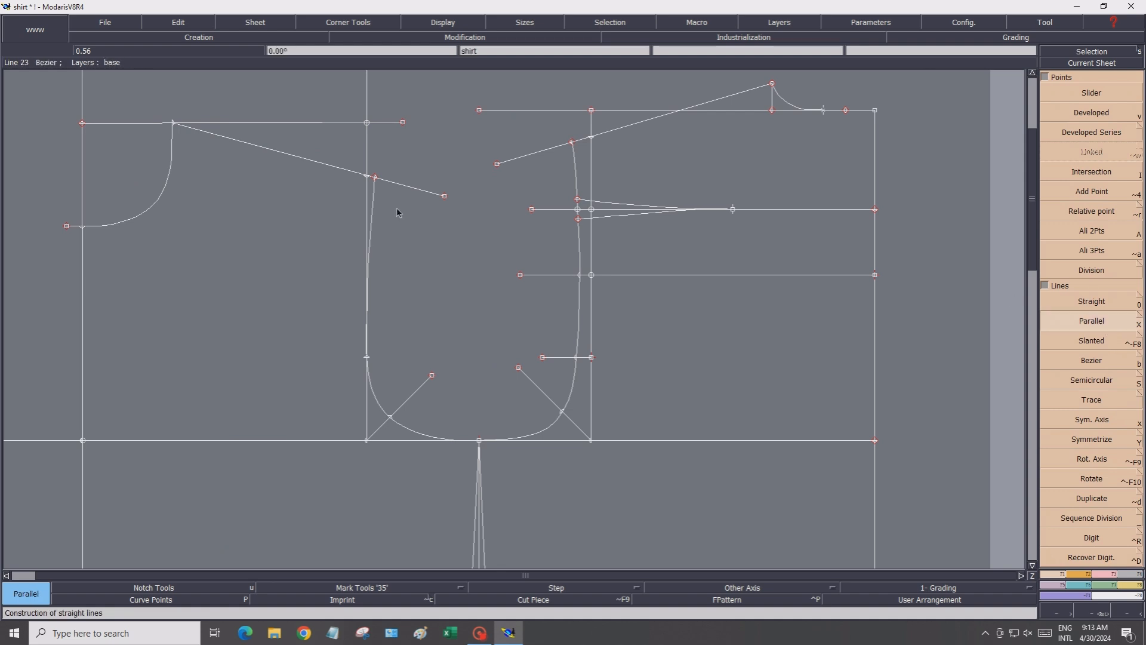
left_click(310, 161)
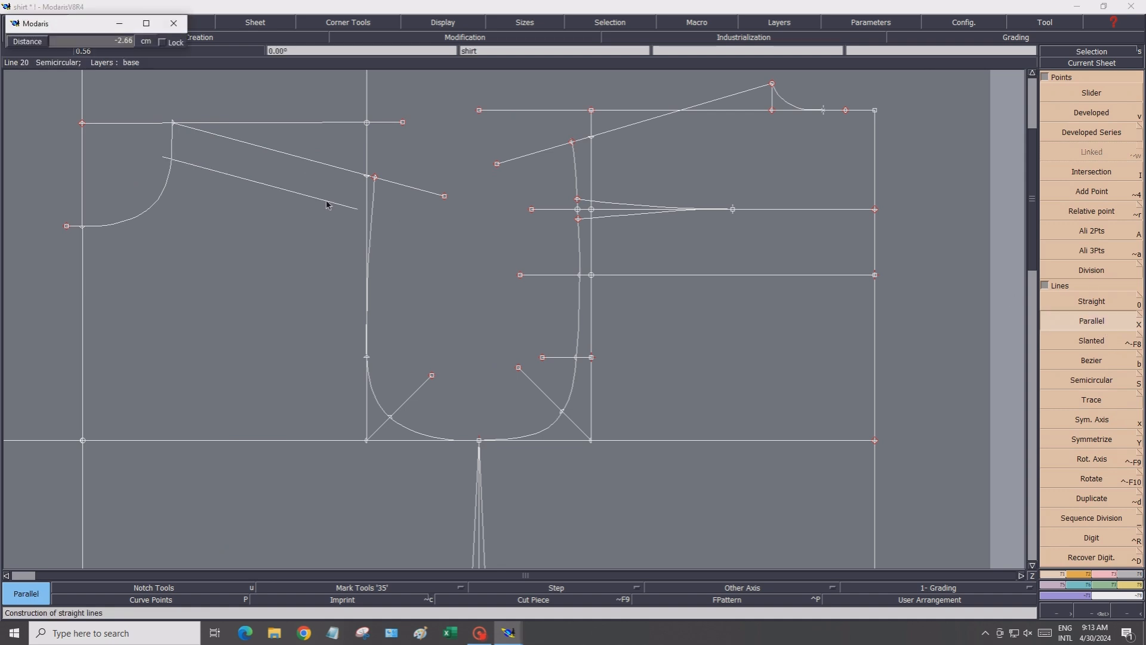
left_click(100, 42)
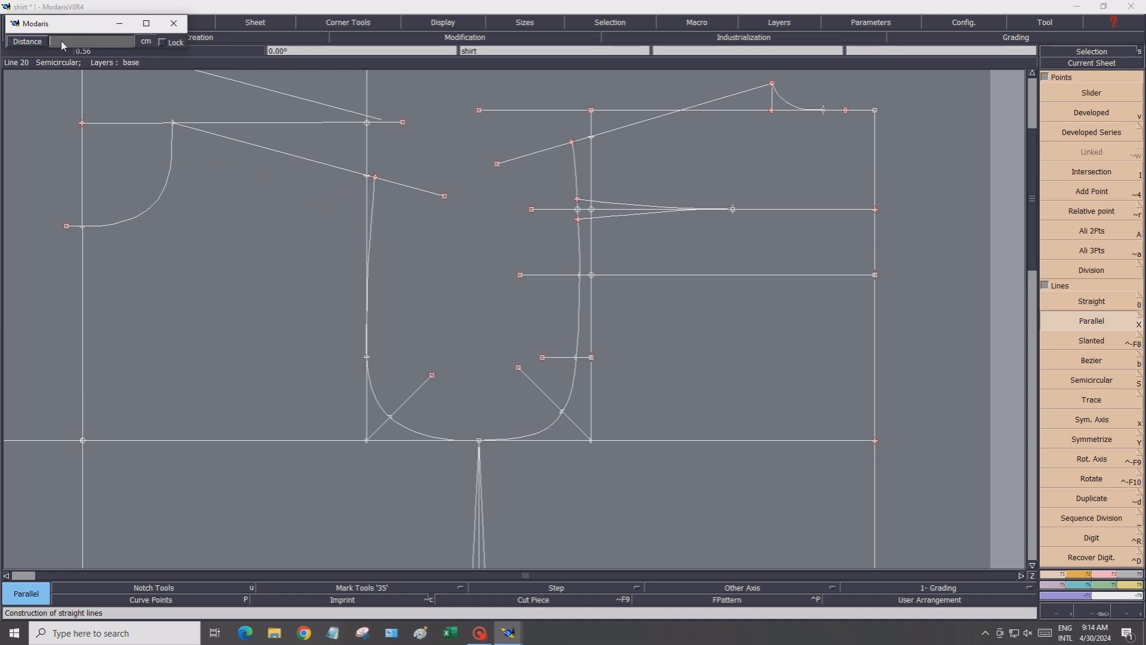
type("-2")
key("Return")
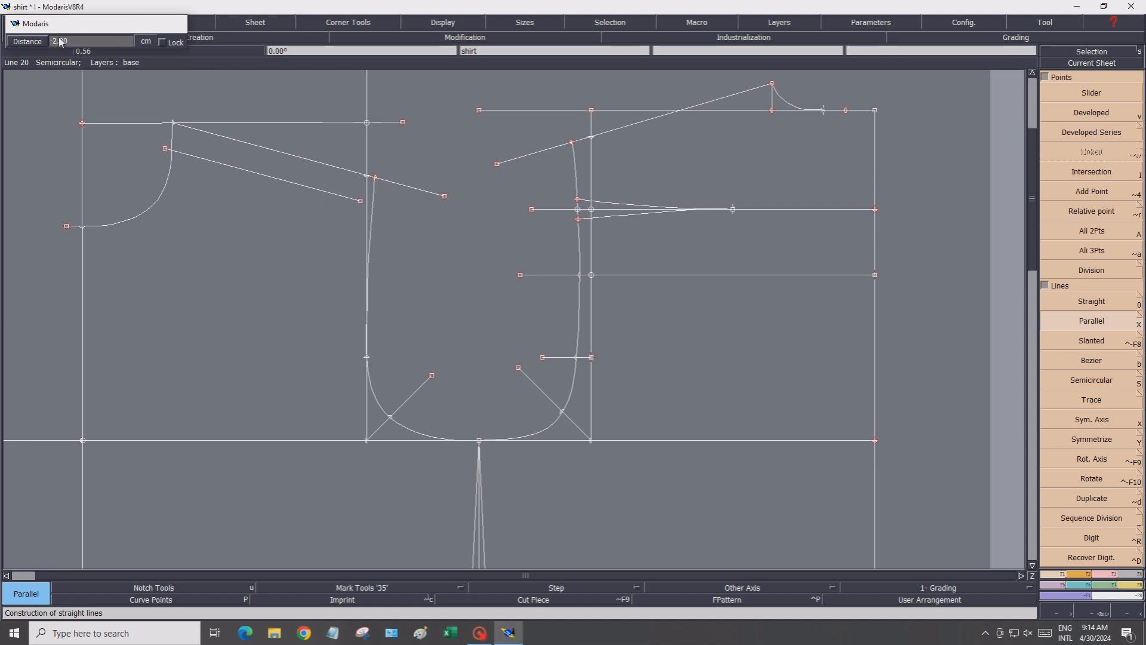
Adjust the length of the new parallel line using Len.Str.Line
left_click(1109, 574)
left_click(1092, 197)
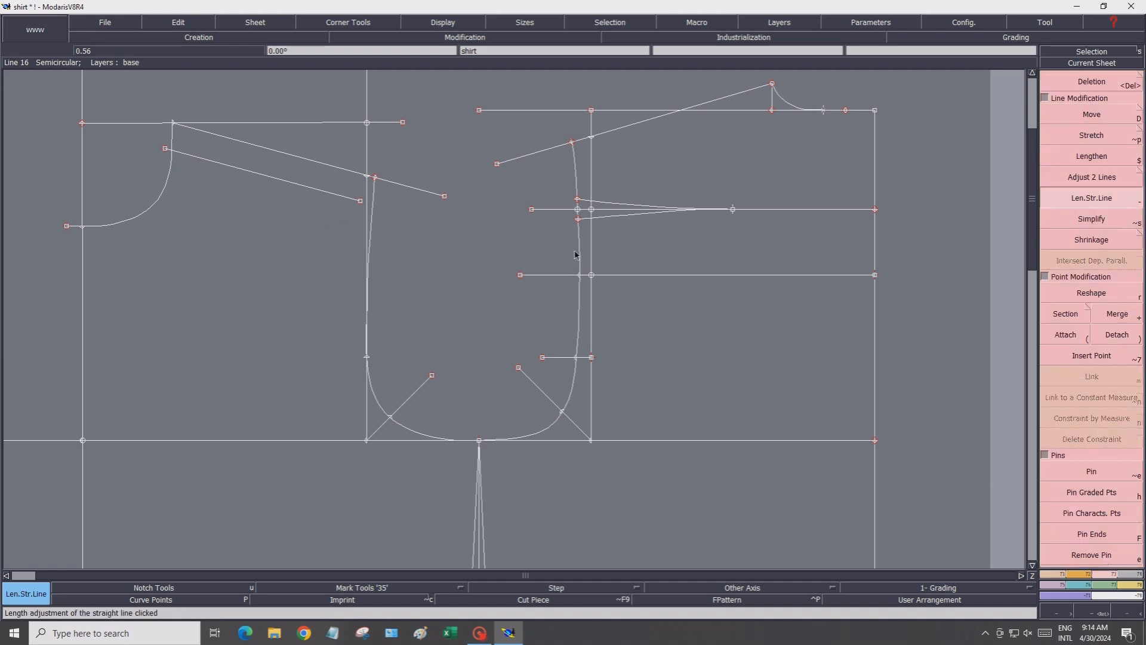
left_click(300, 189)
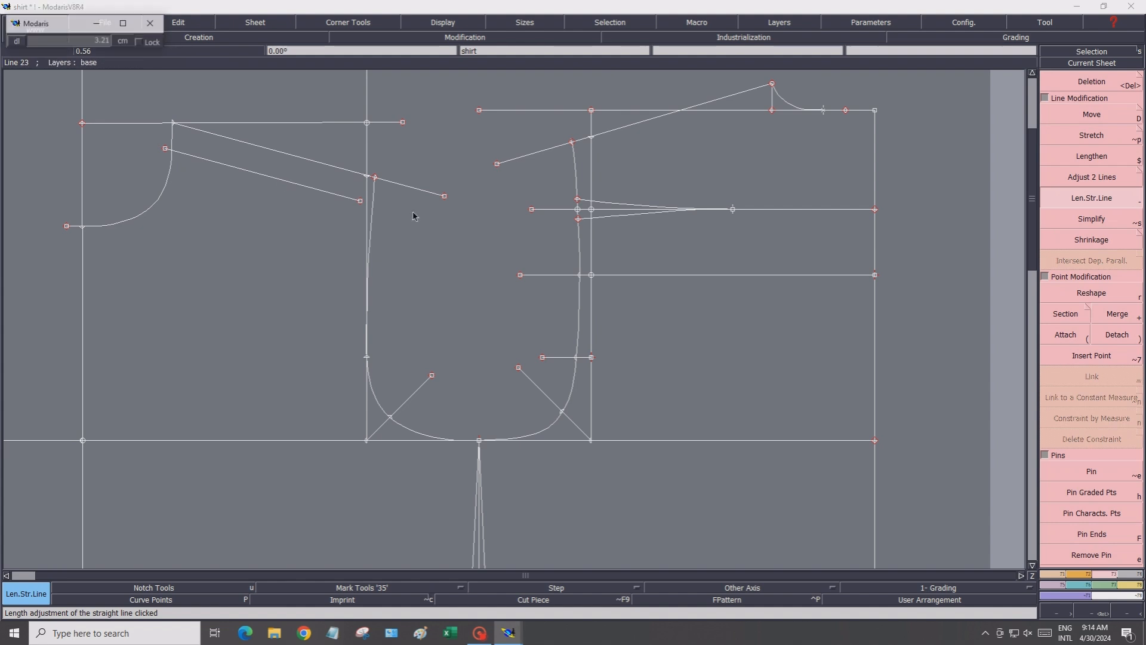
left_click(414, 215)
Copy the pattern sheet onto a new sheet placed beside the original
left_click(1124, 614)
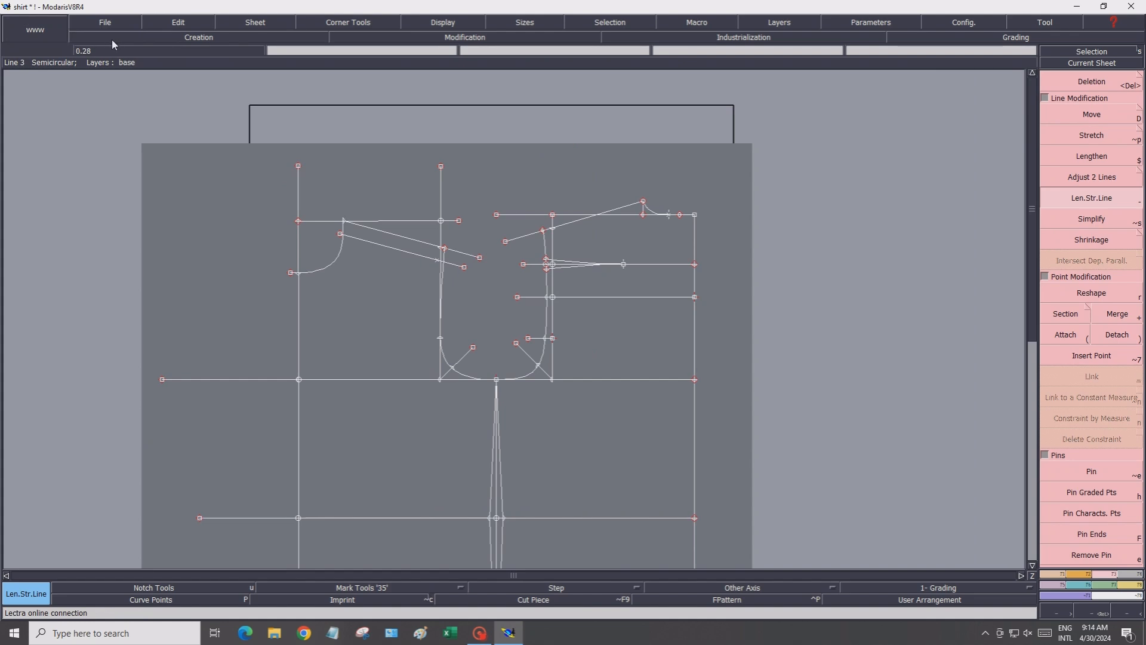
left_click(245, 24)
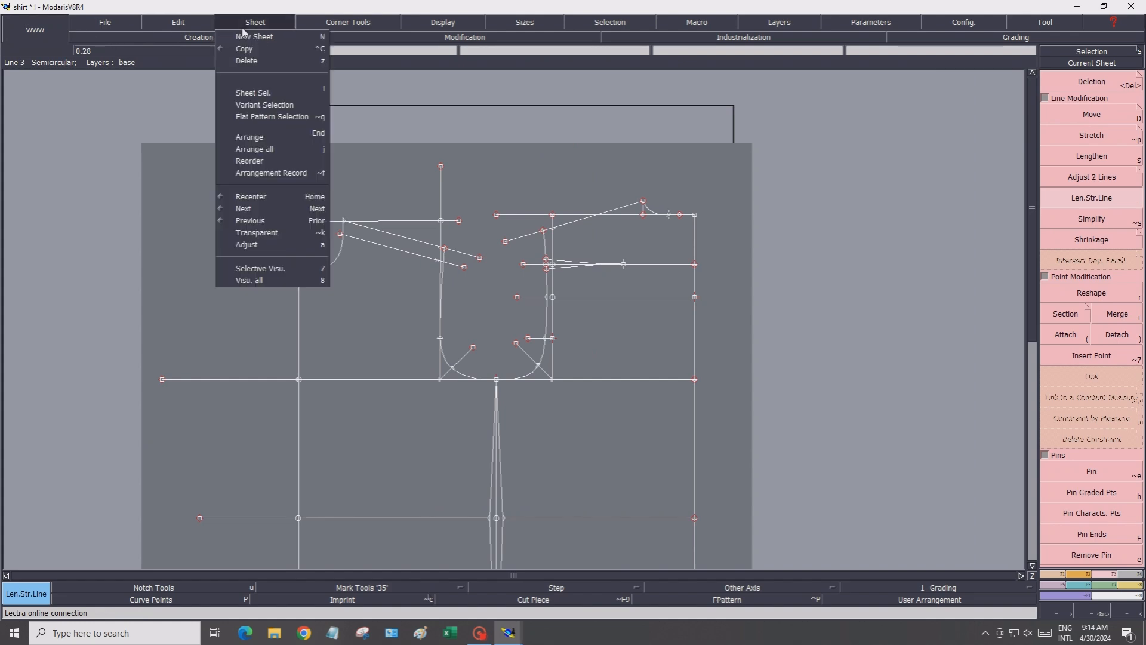
left_click(248, 51)
left_click(351, 325)
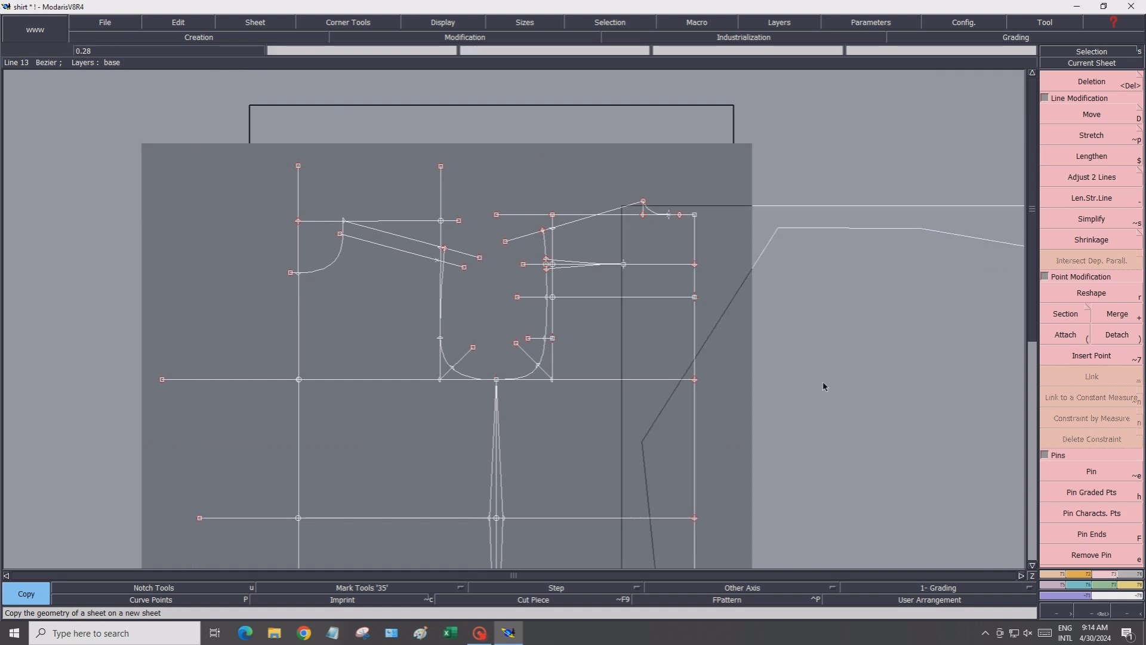
left_click(821, 386)
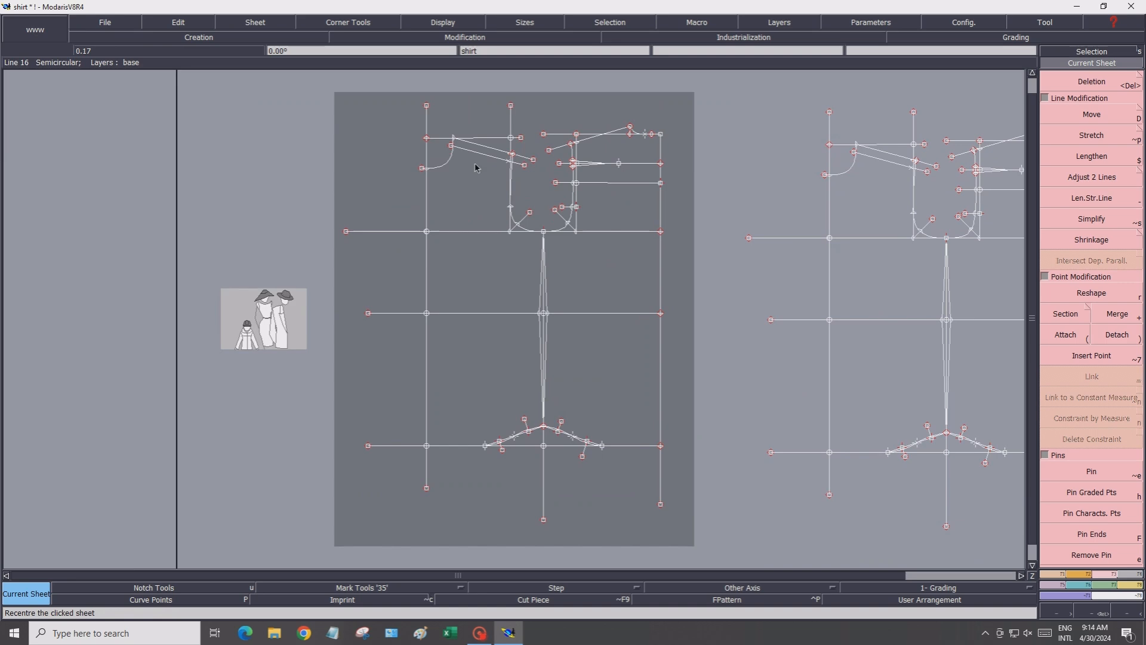
Save the model
scroll(607, 169, "up", 2)
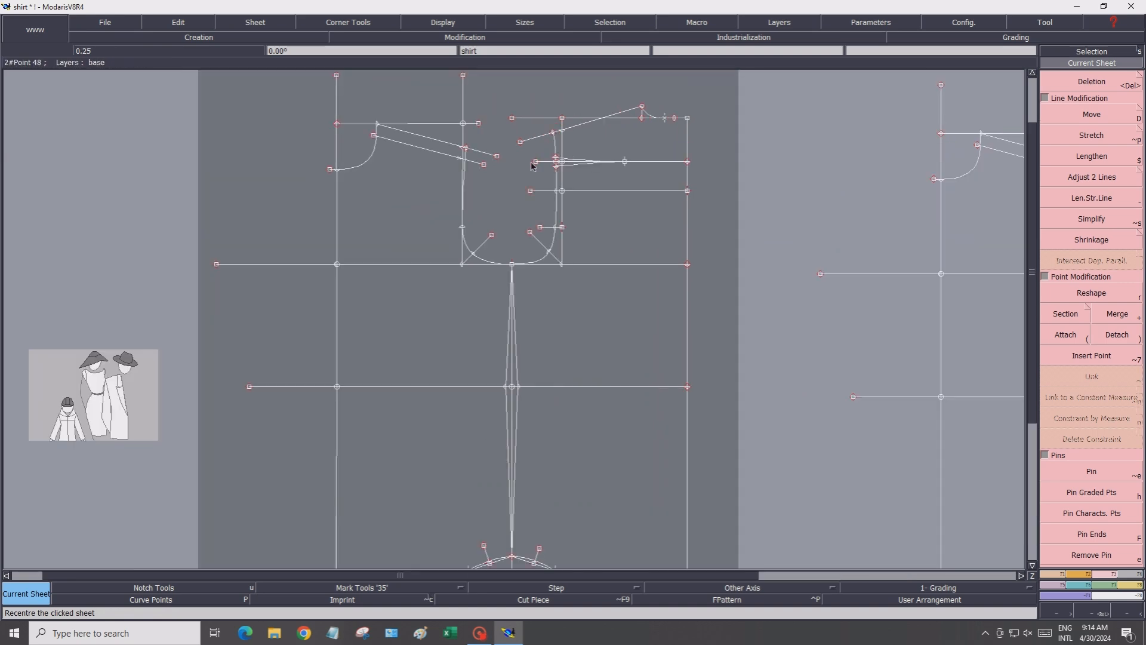
scroll(530, 169, "down", 2)
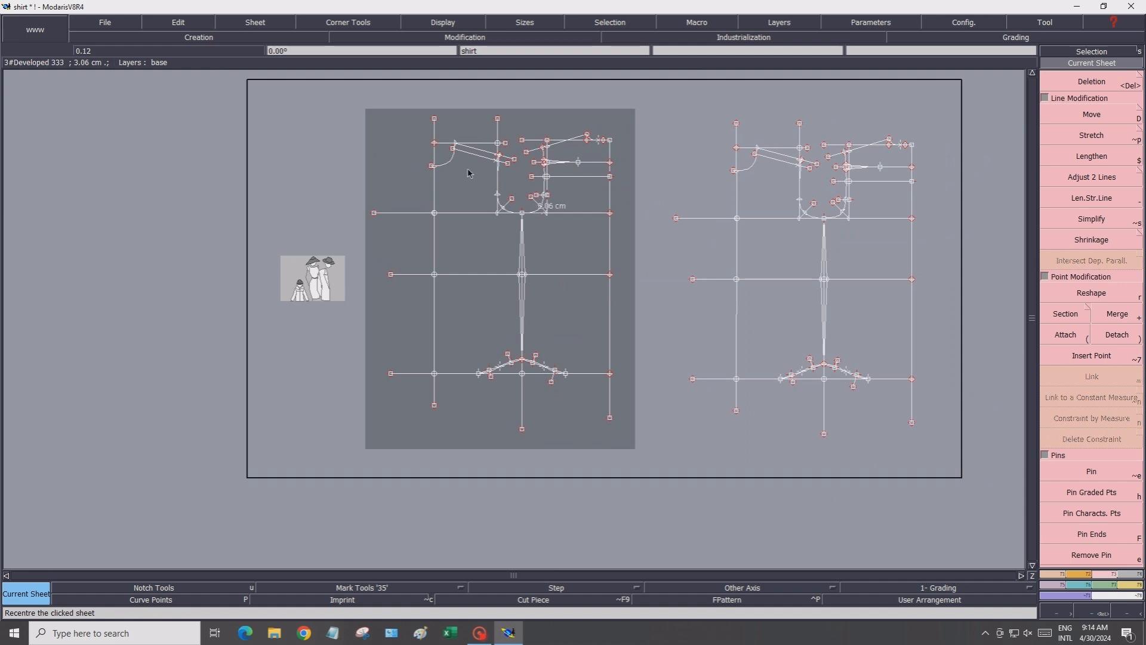
left_click(81, 24)
left_click(95, 67)
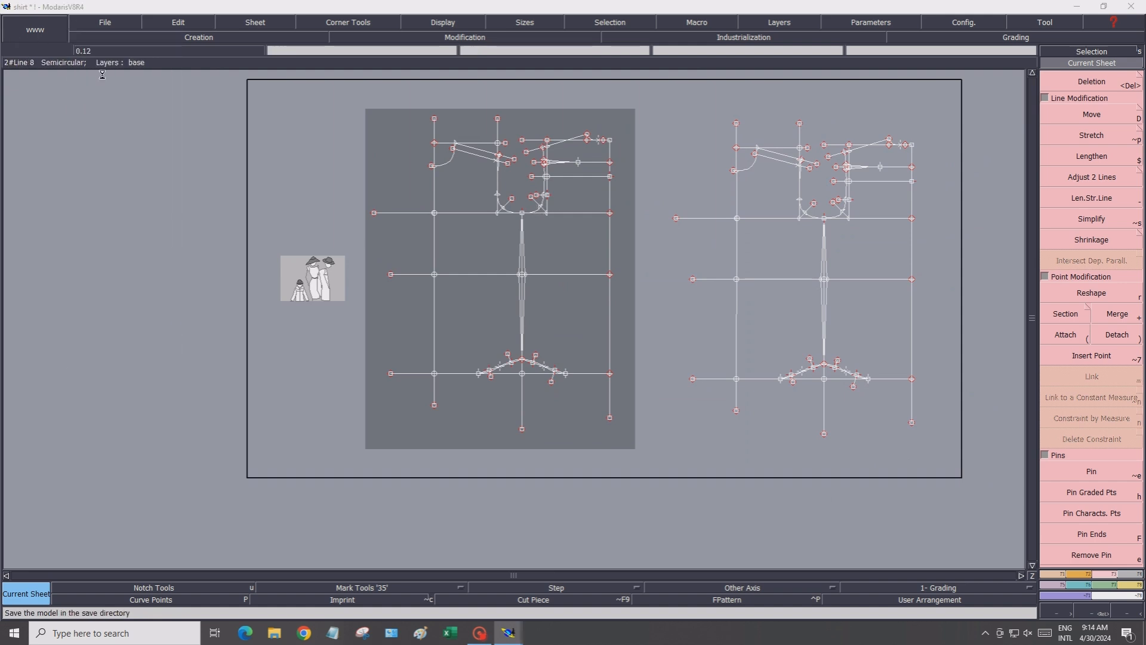
On the copied sheet, delete the vertical armhole construction line and the horizontal line from the dart tip
left_click(496, 386)
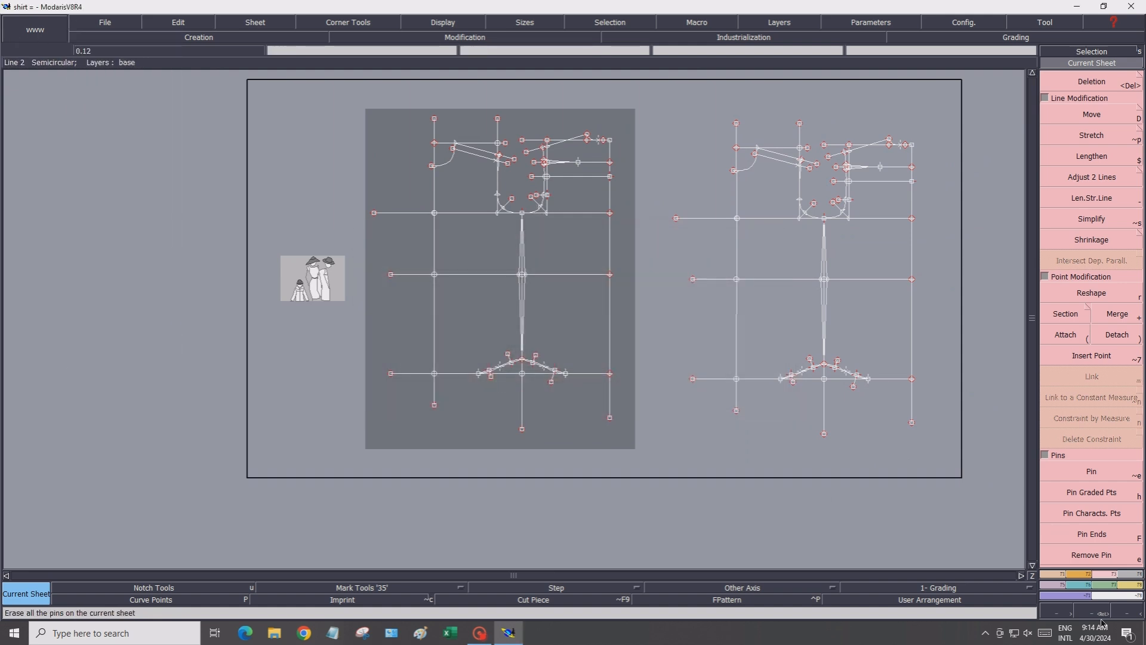
left_click(1022, 576)
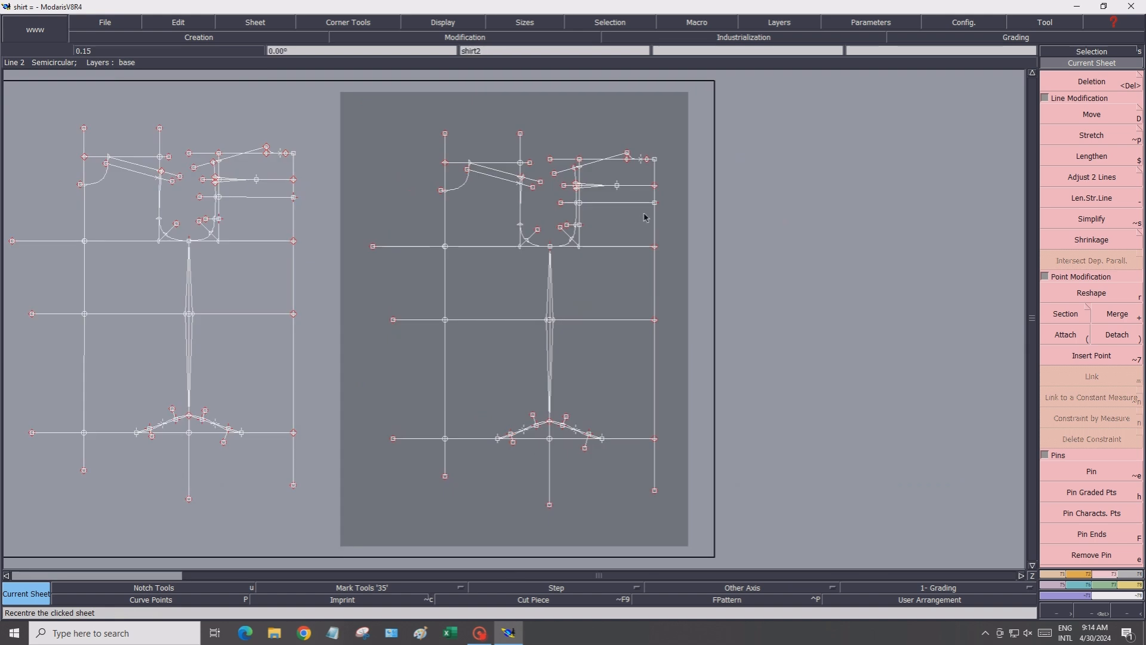
scroll(645, 226, "up", 3)
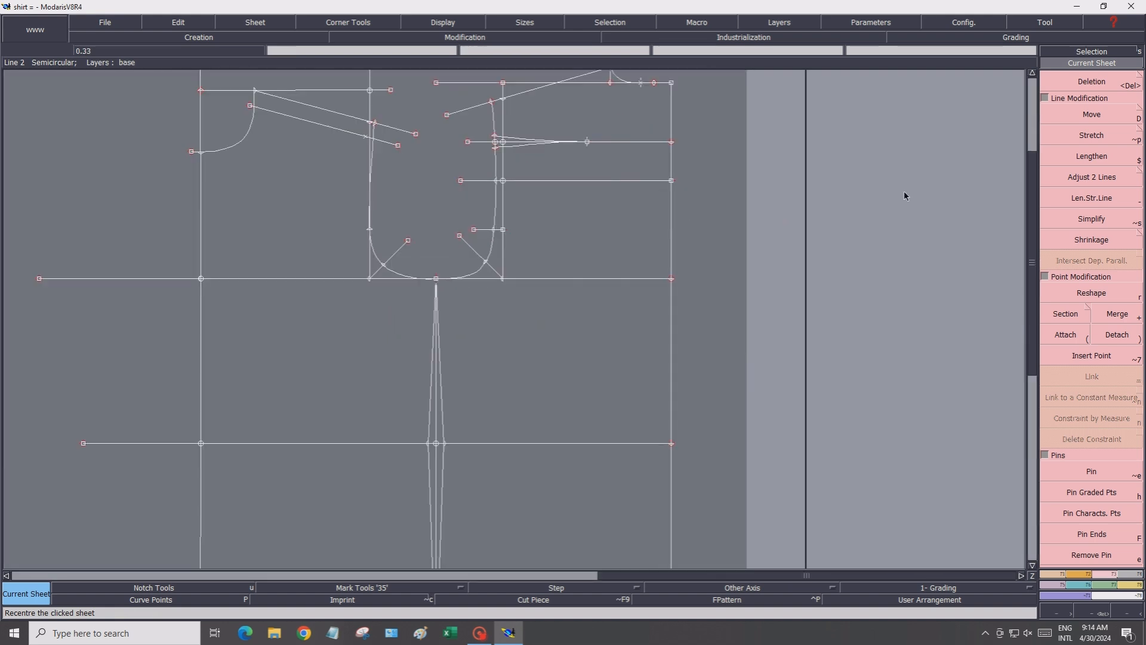
left_click(1076, 84)
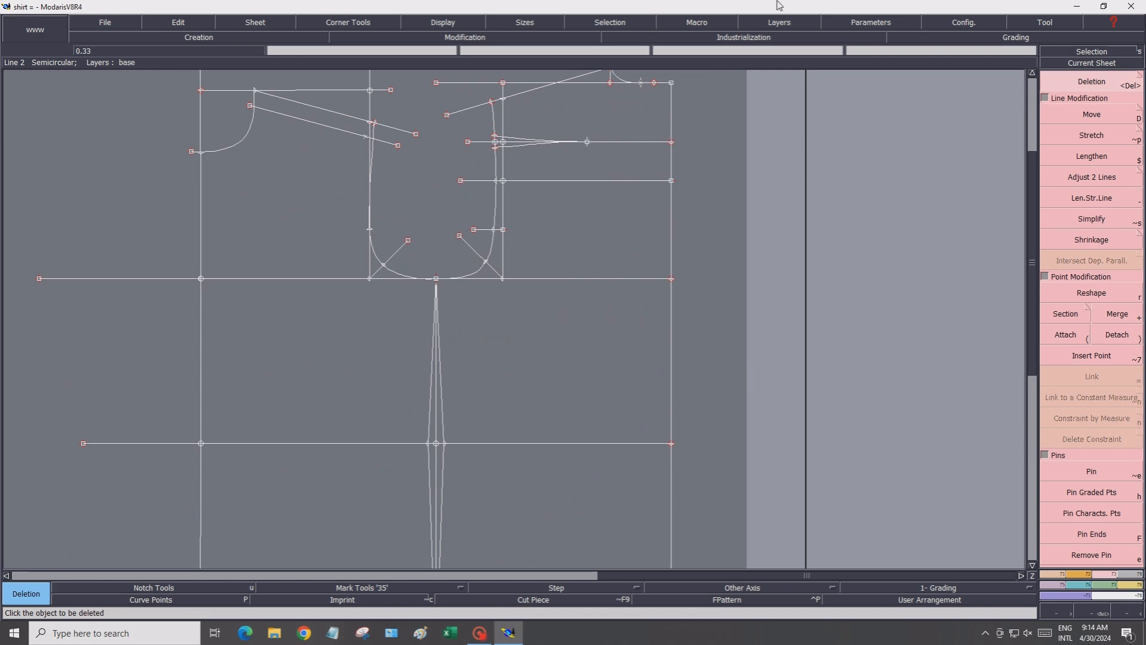
left_click(503, 125)
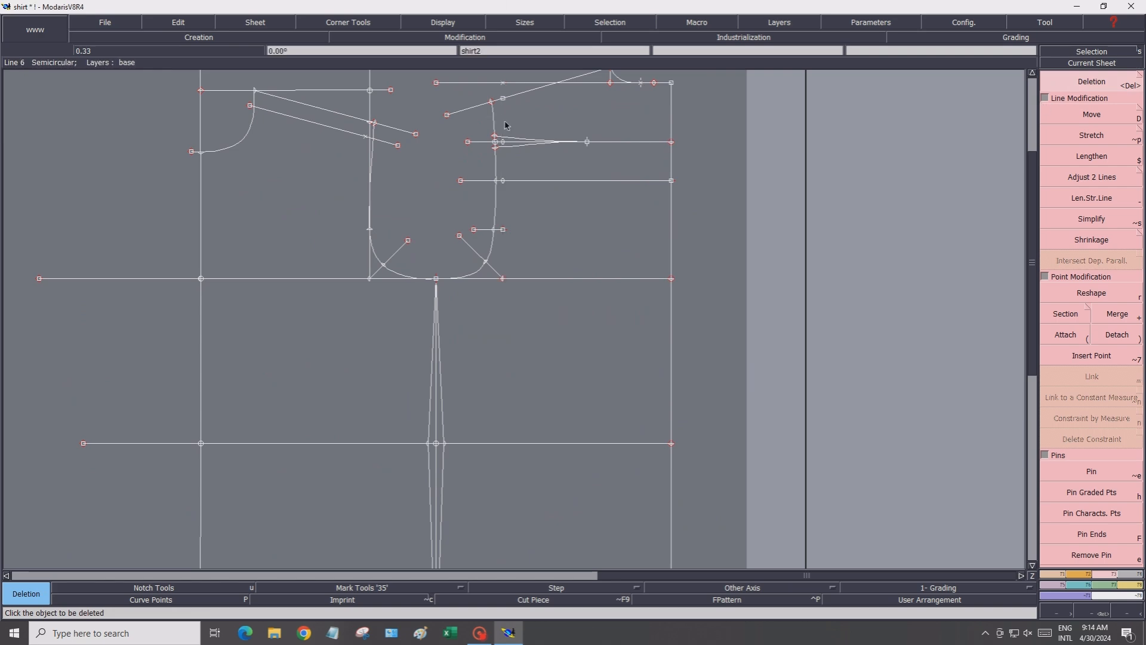
scroll(597, 144, "up", 1)
left_click(611, 142)
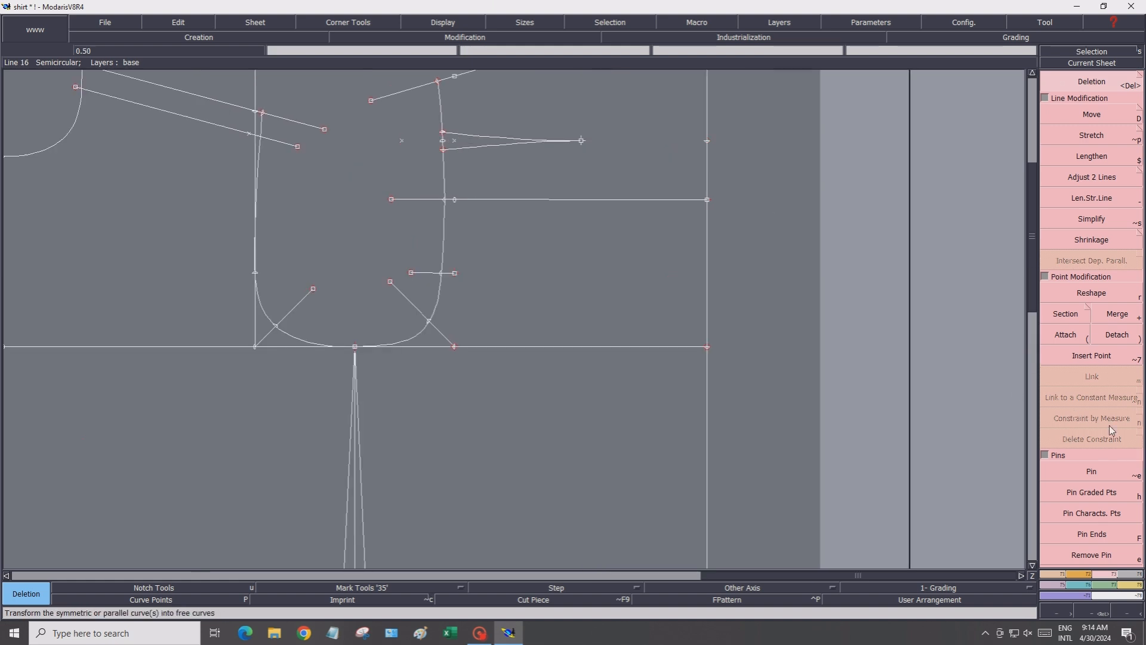
Draw a straight line from the dart tip to the side line on the copied sheet
left_click(1052, 574)
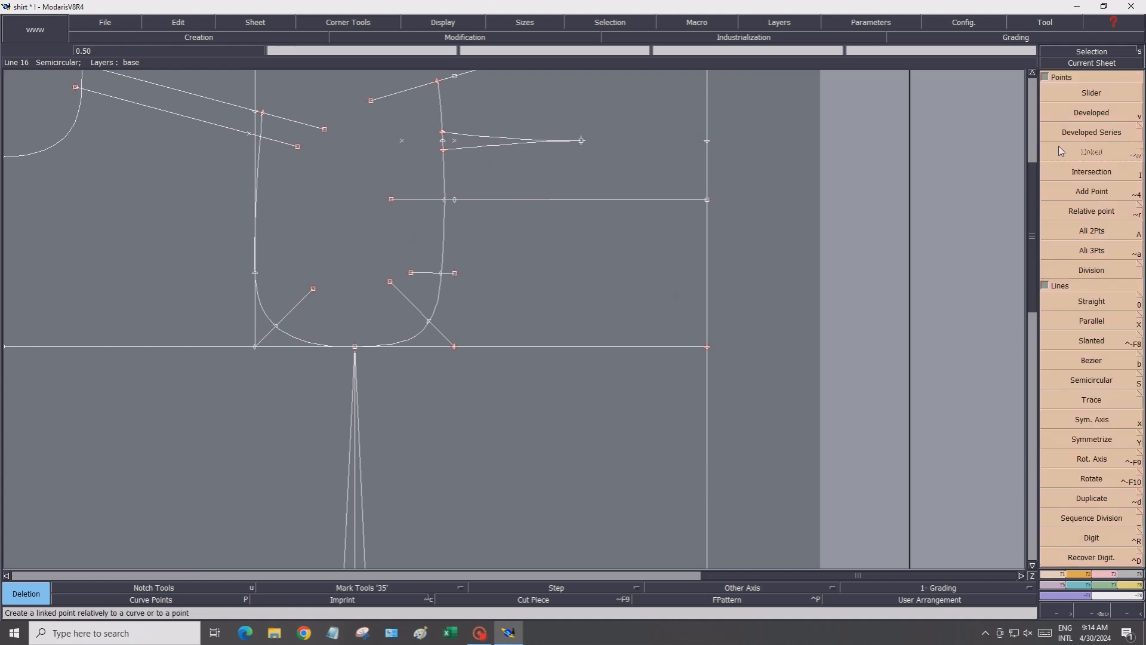
left_click(1074, 302)
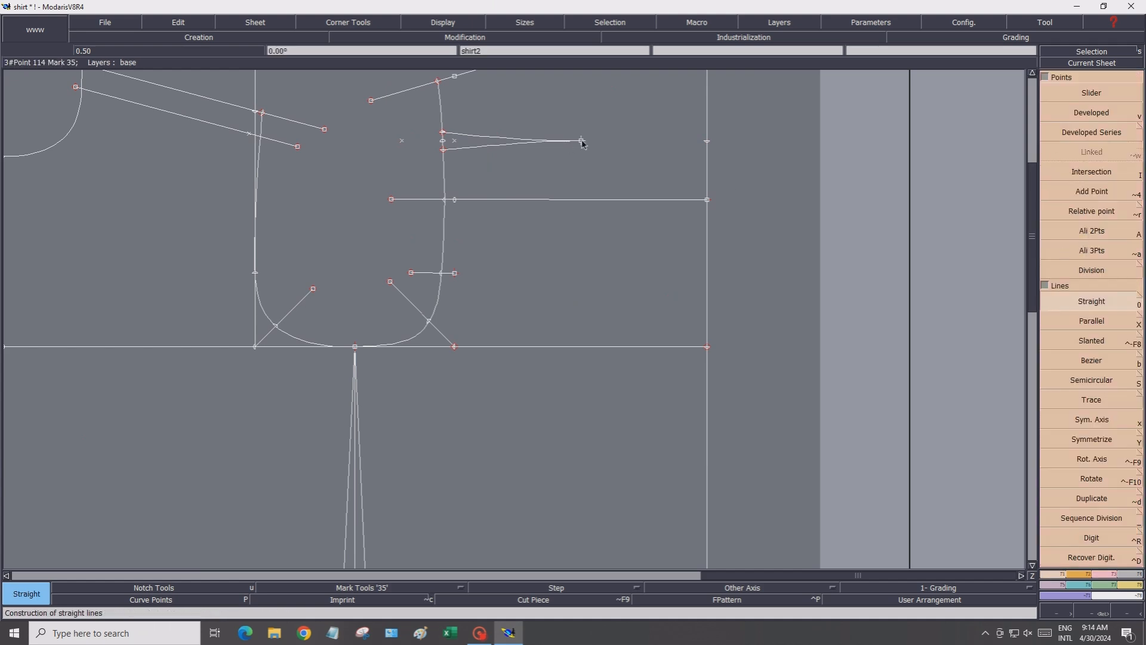
left_click(581, 142)
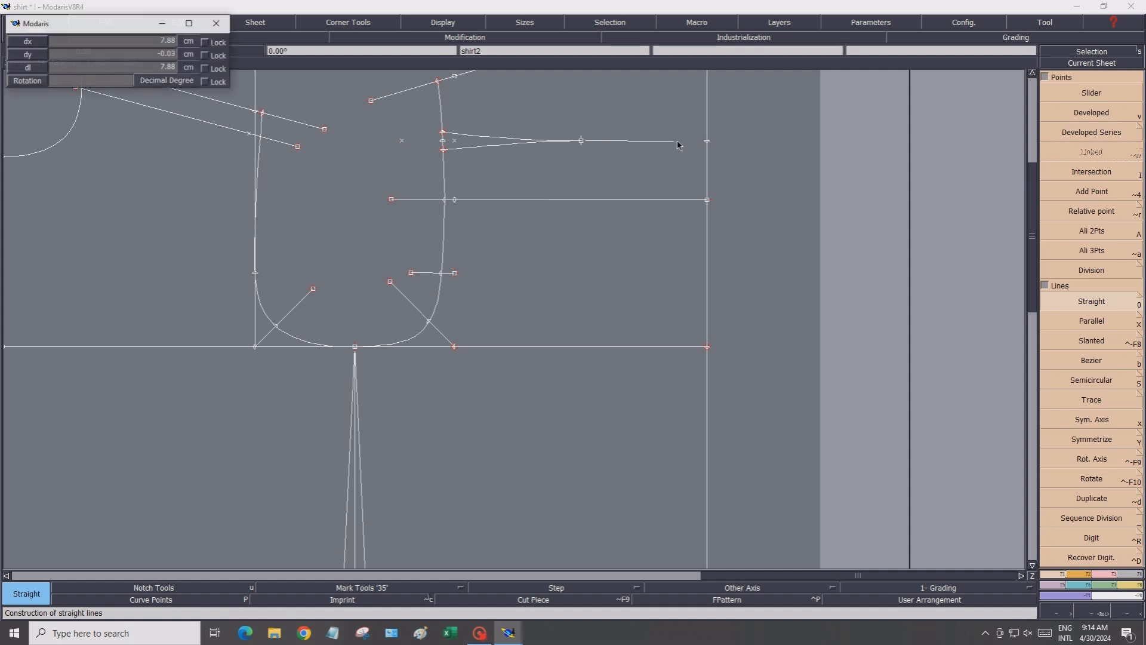
left_click(707, 141)
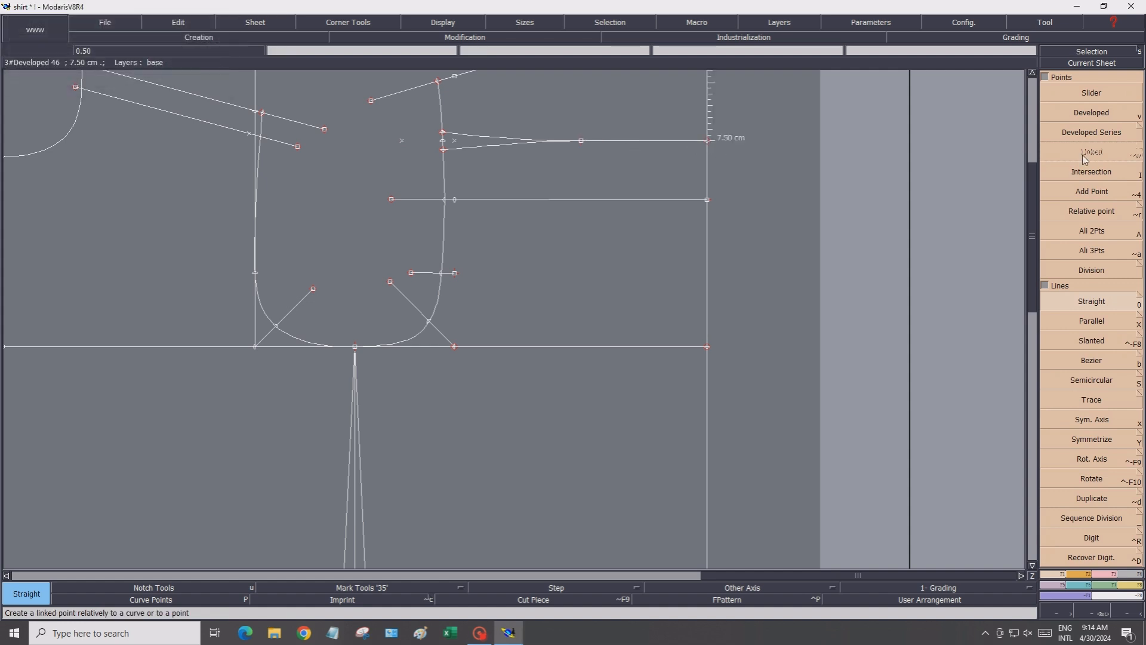
Delete the horizontal construction line below the dart on the copied sheet
left_click(1114, 574)
left_click(1092, 81)
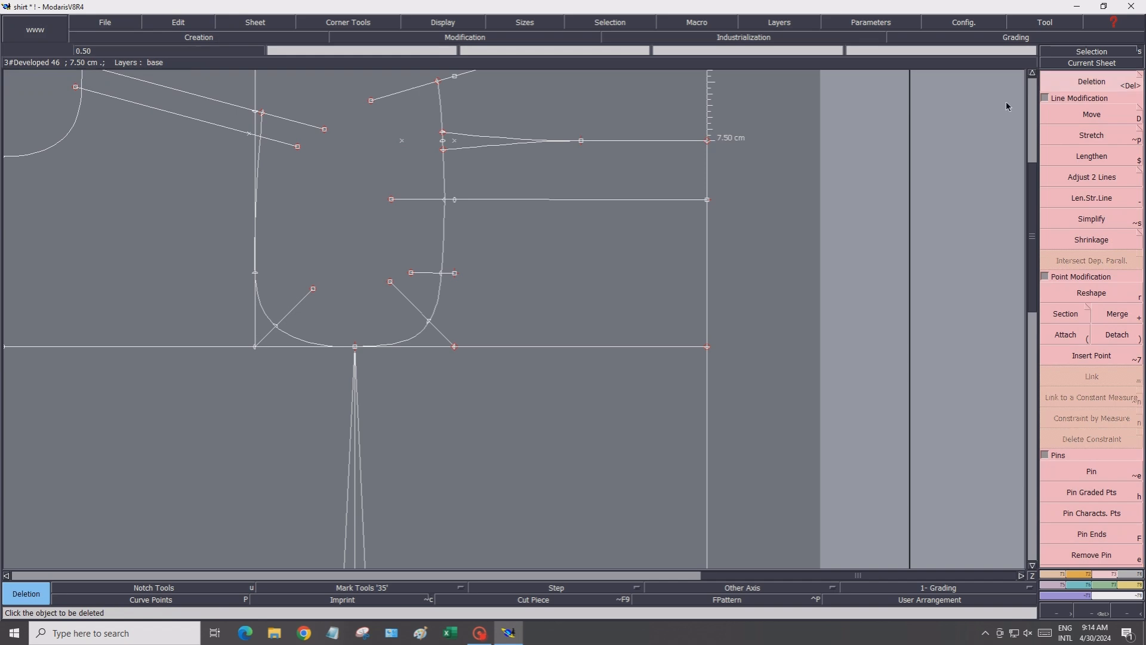
left_click(508, 200)
left_click(455, 199)
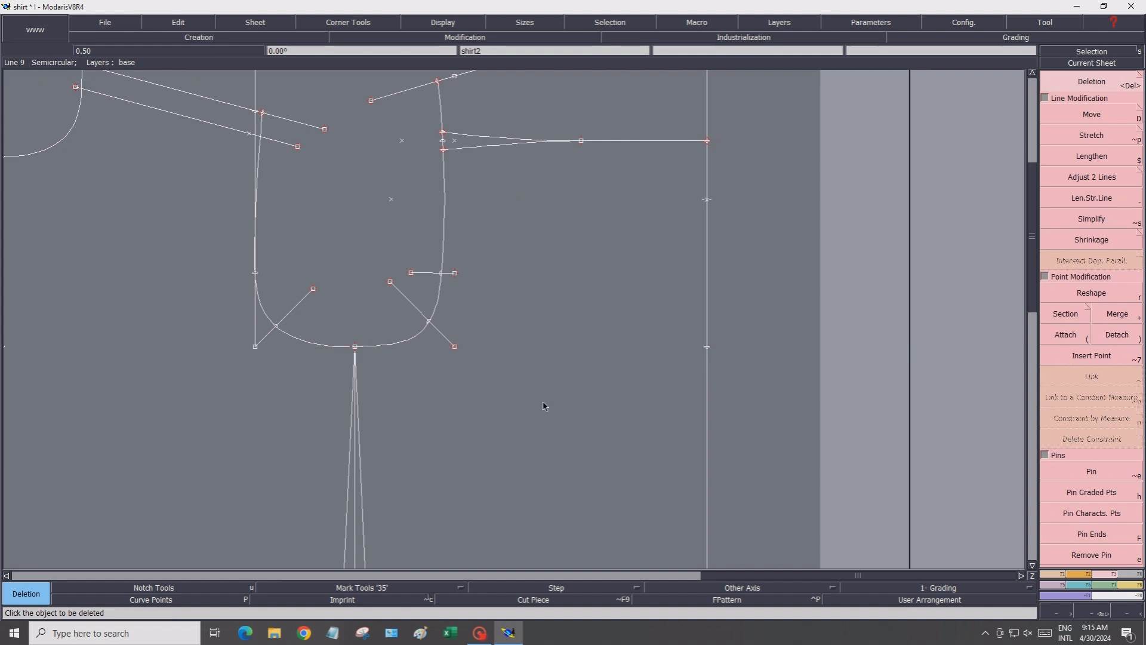
scroll(533, 412, "down", 1)
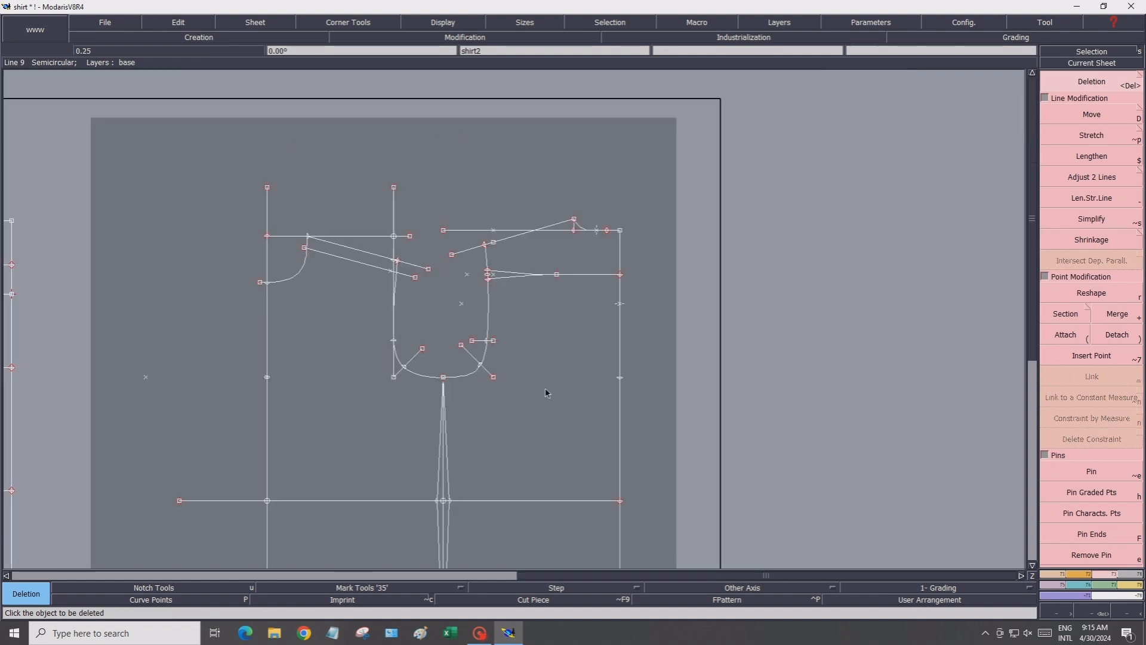
Delete the horizontal waist construction line crossing the dart on the copied sheet
left_click(1033, 565)
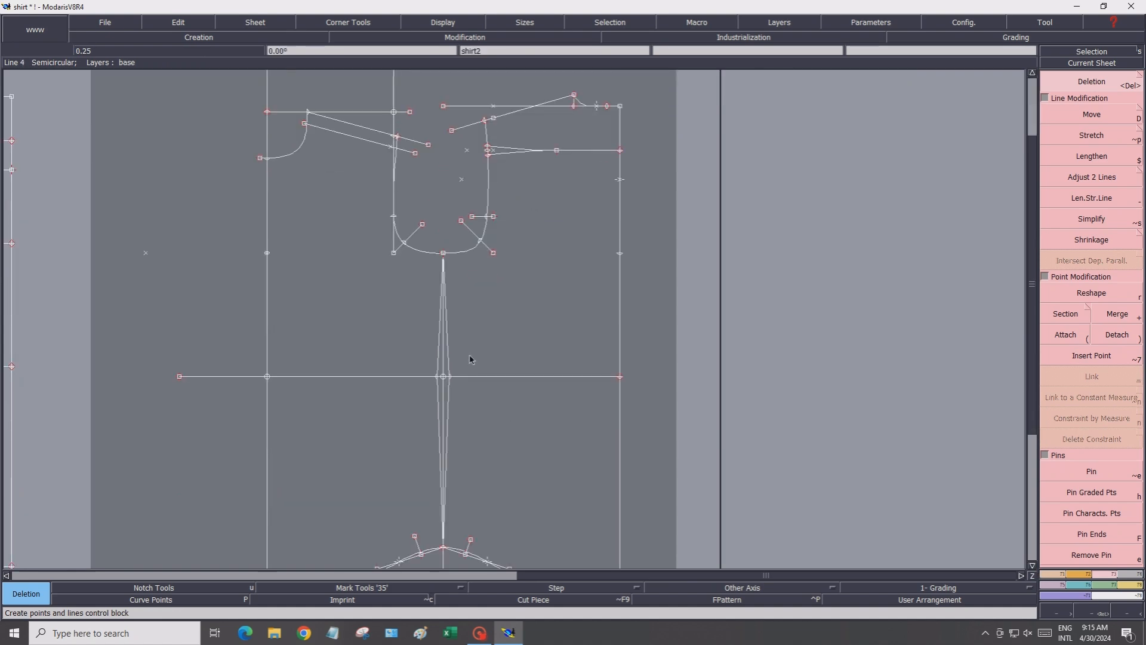
scroll(472, 358, "up", 1)
scroll(444, 375, "up", 1)
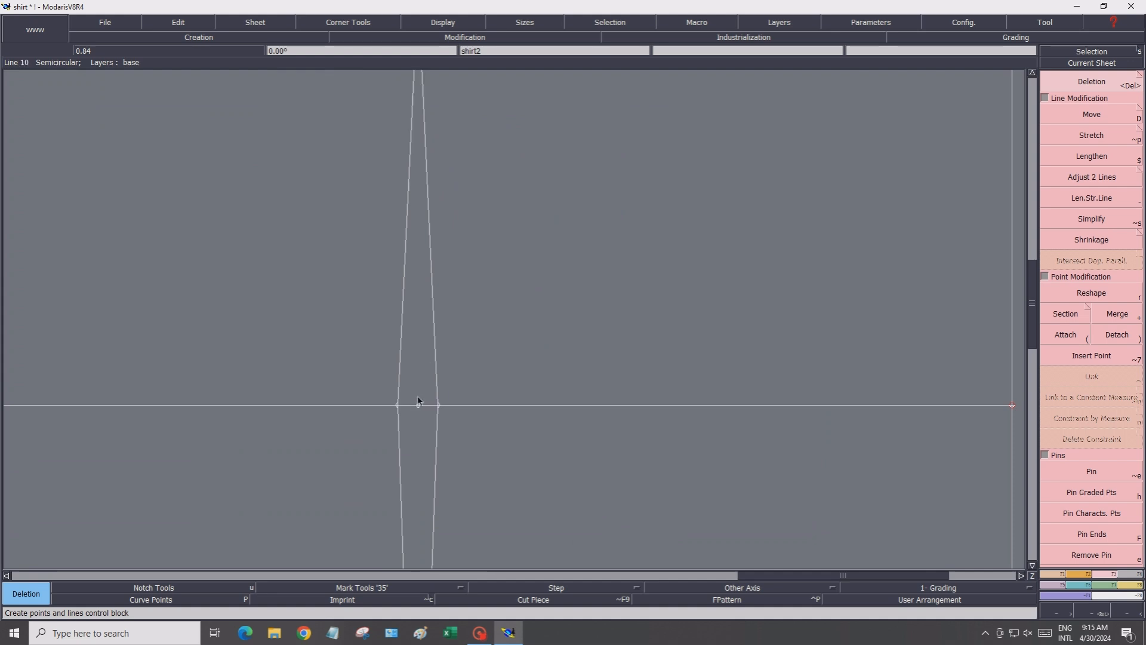
left_click(478, 411)
Delete the straight construction line and curve handles on the right half of the hem curve
scroll(556, 458, "down", 1)
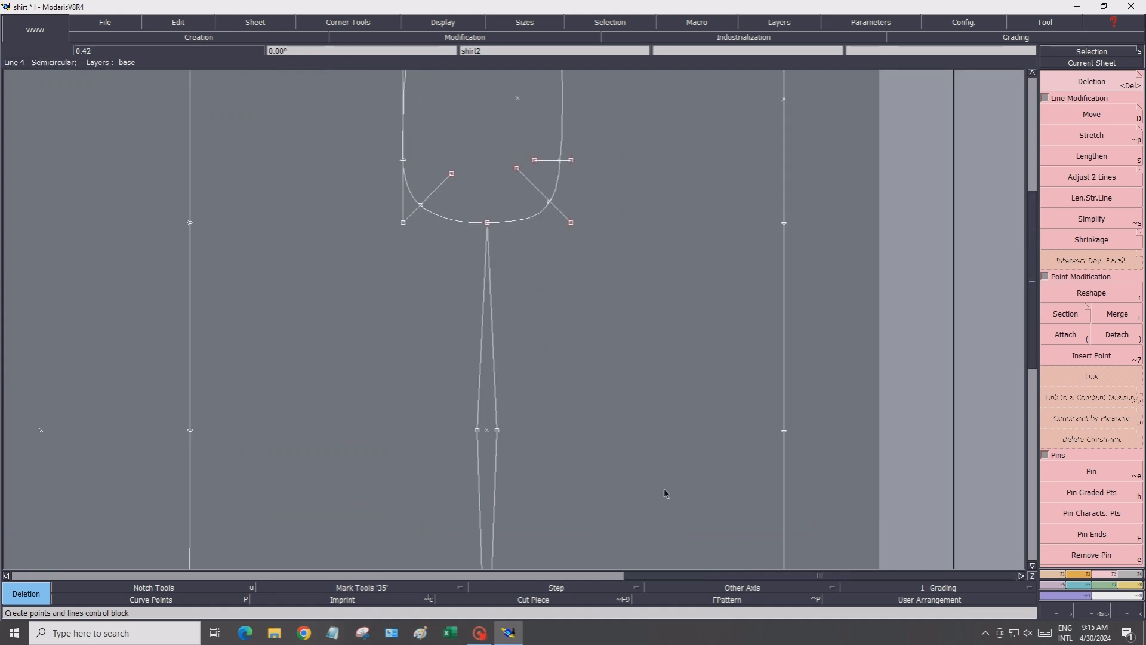
left_click(1032, 565)
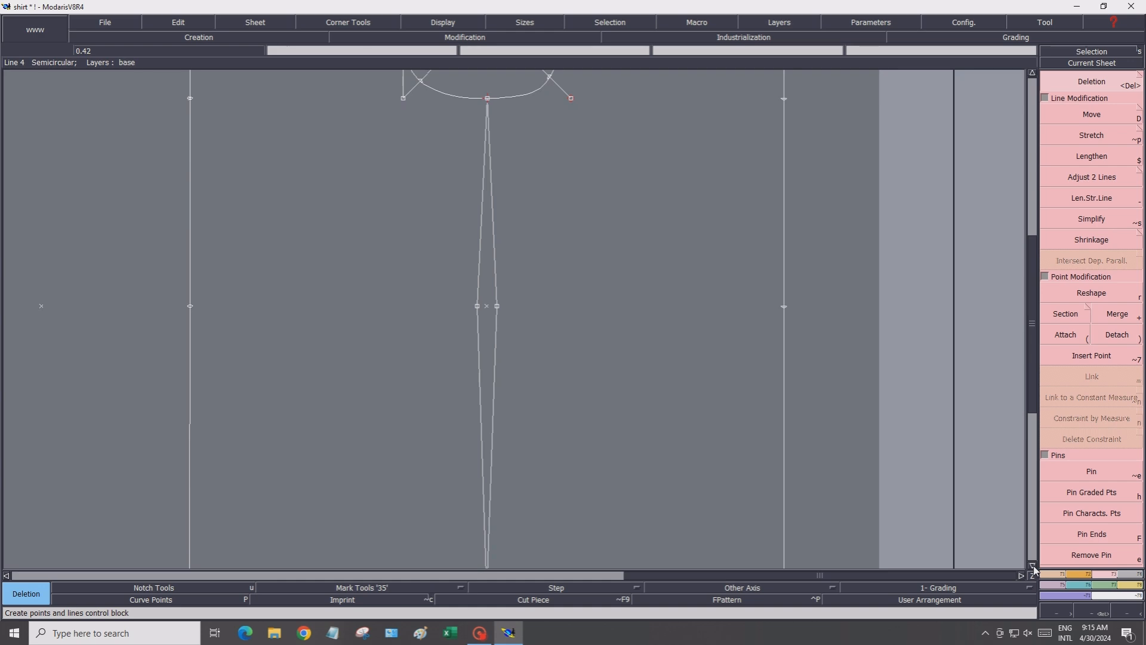
scroll(486, 314, "up", 2)
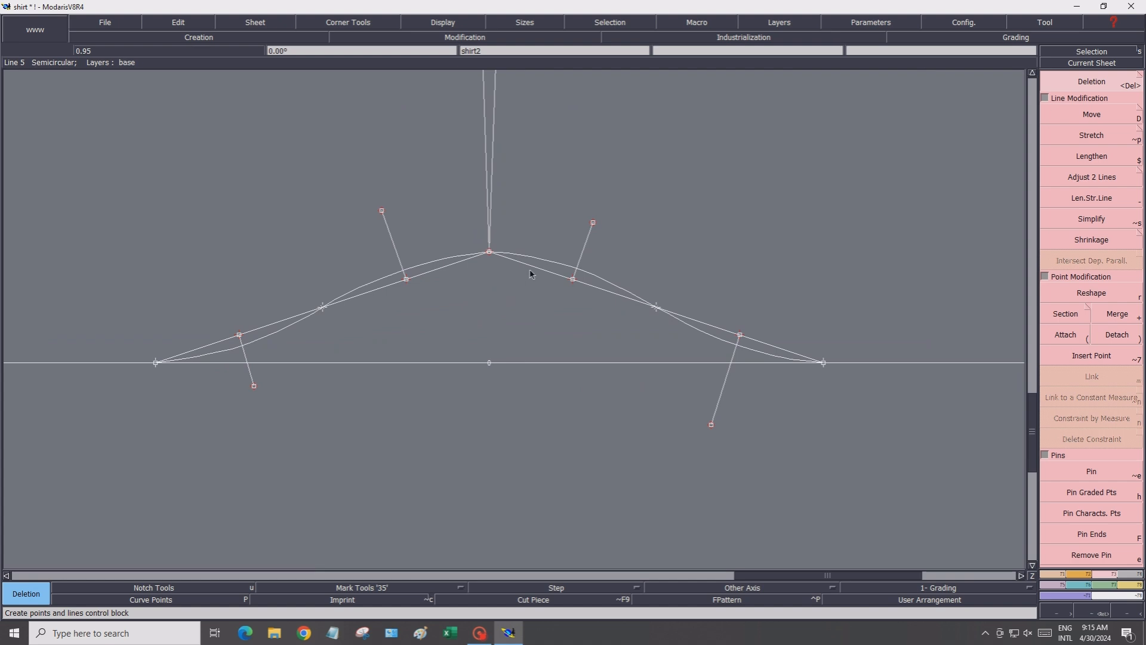
left_click(550, 273)
left_click(586, 243)
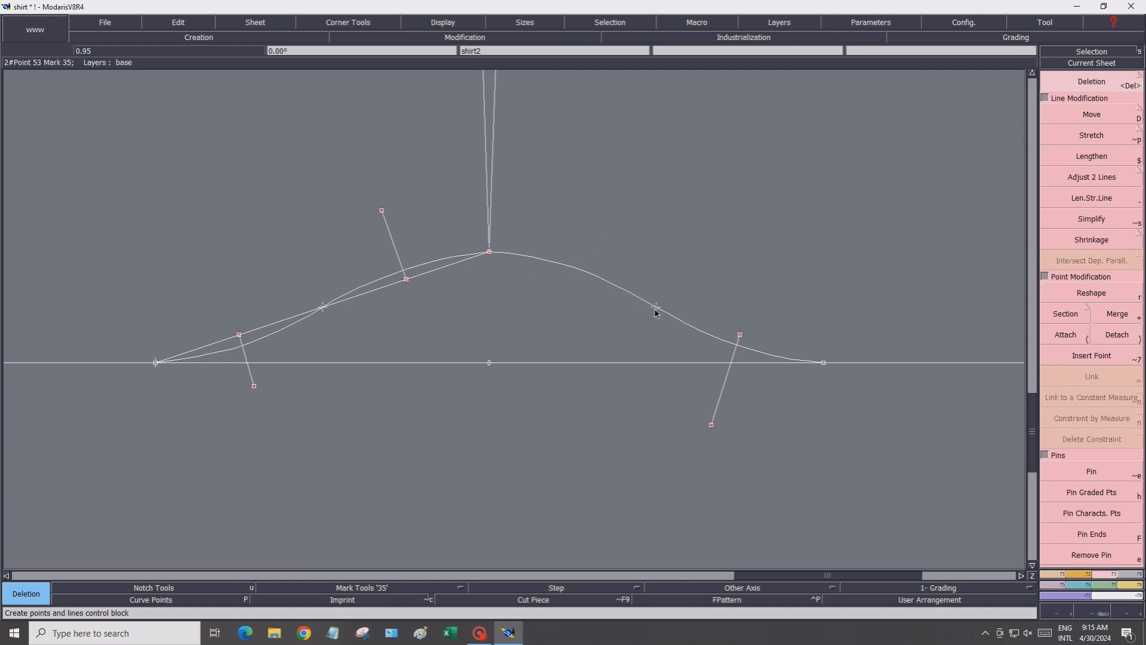
left_click(734, 357)
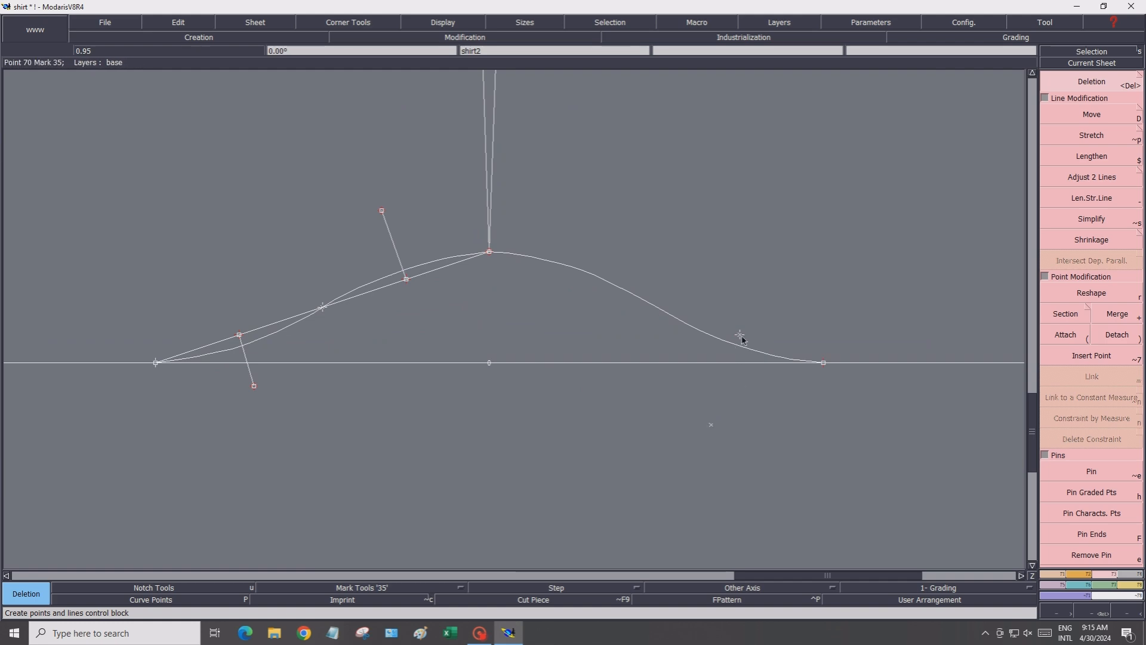
left_click(710, 426)
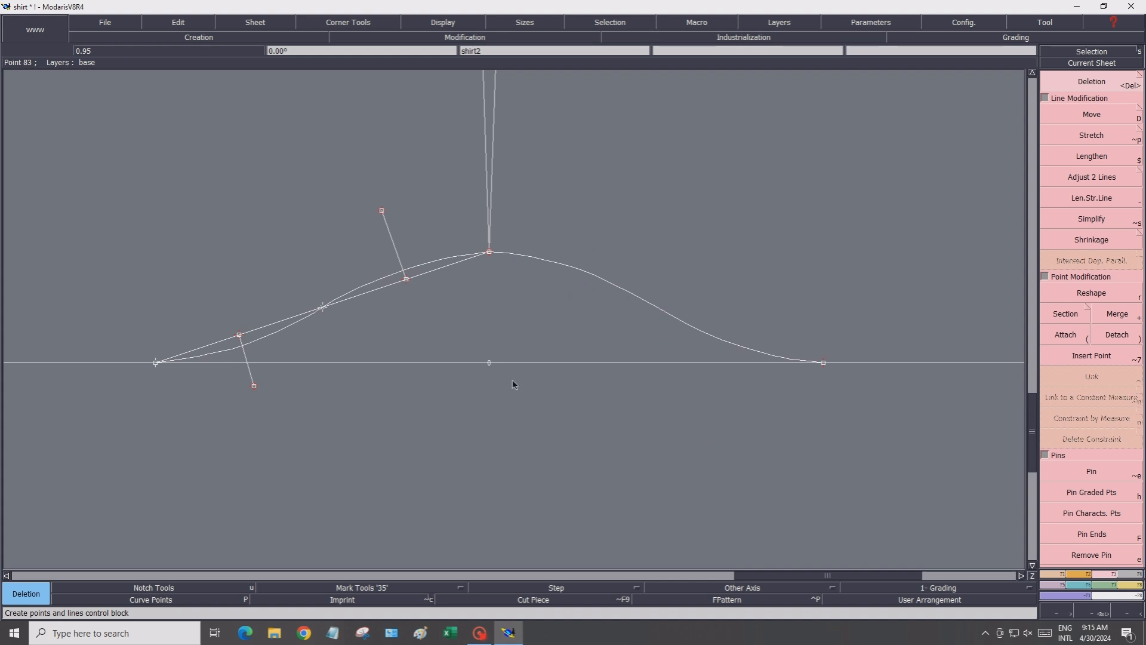
Delete the straight construction line and curve handles on the left half of the hem curve
left_click(391, 240)
left_click(396, 284)
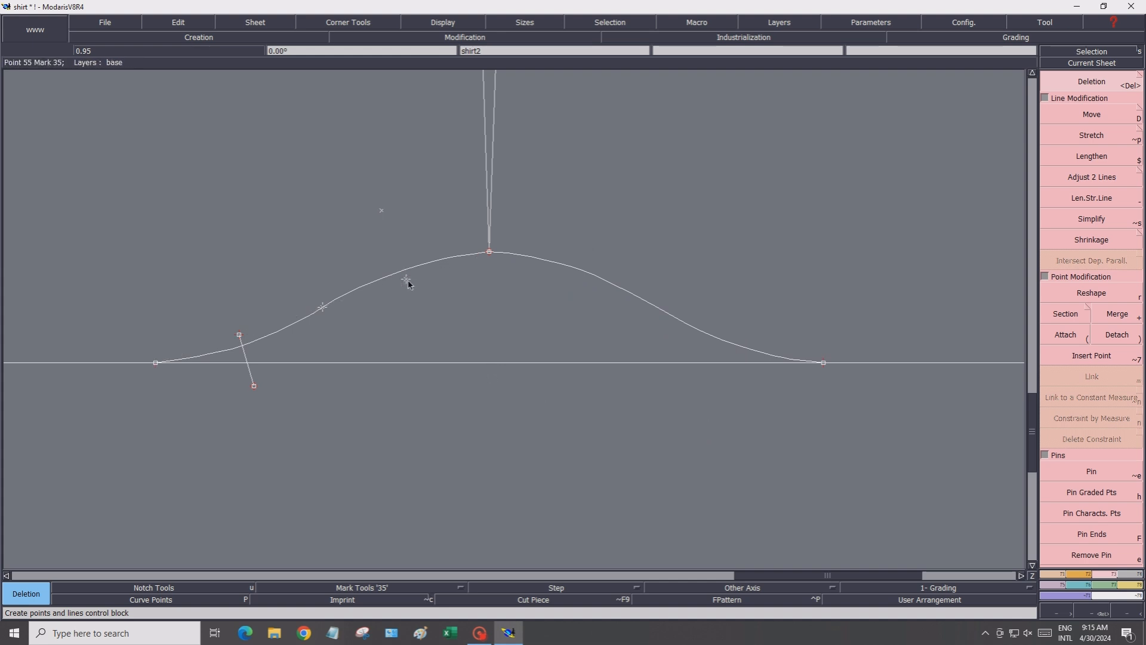
left_click(381, 212)
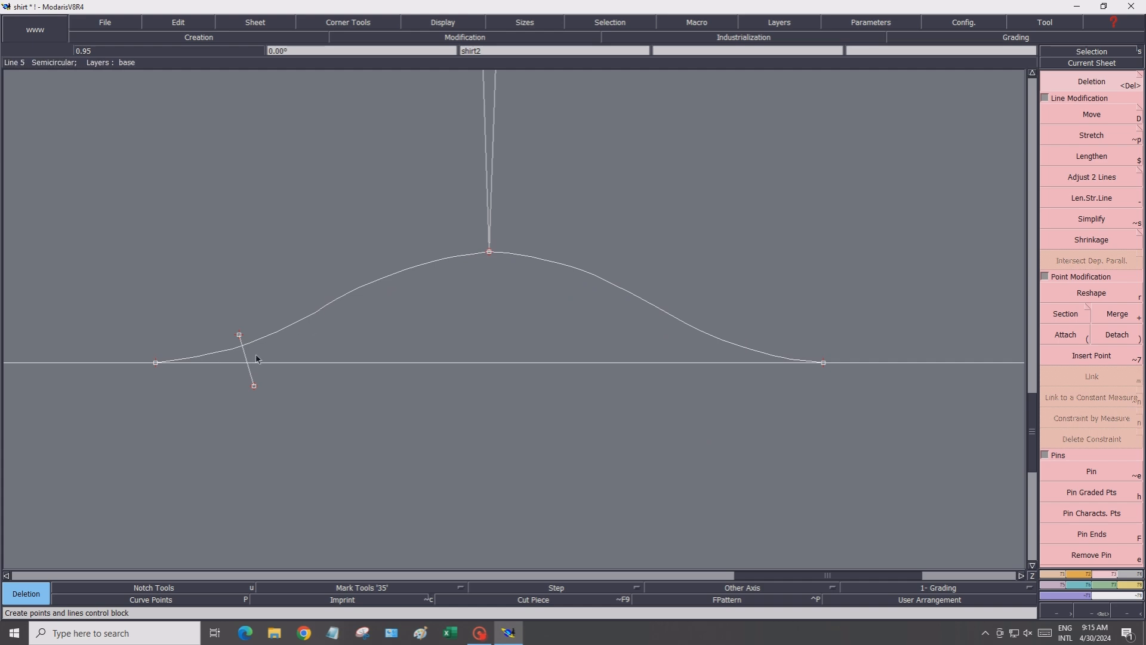
left_click(239, 338)
left_click(254, 386)
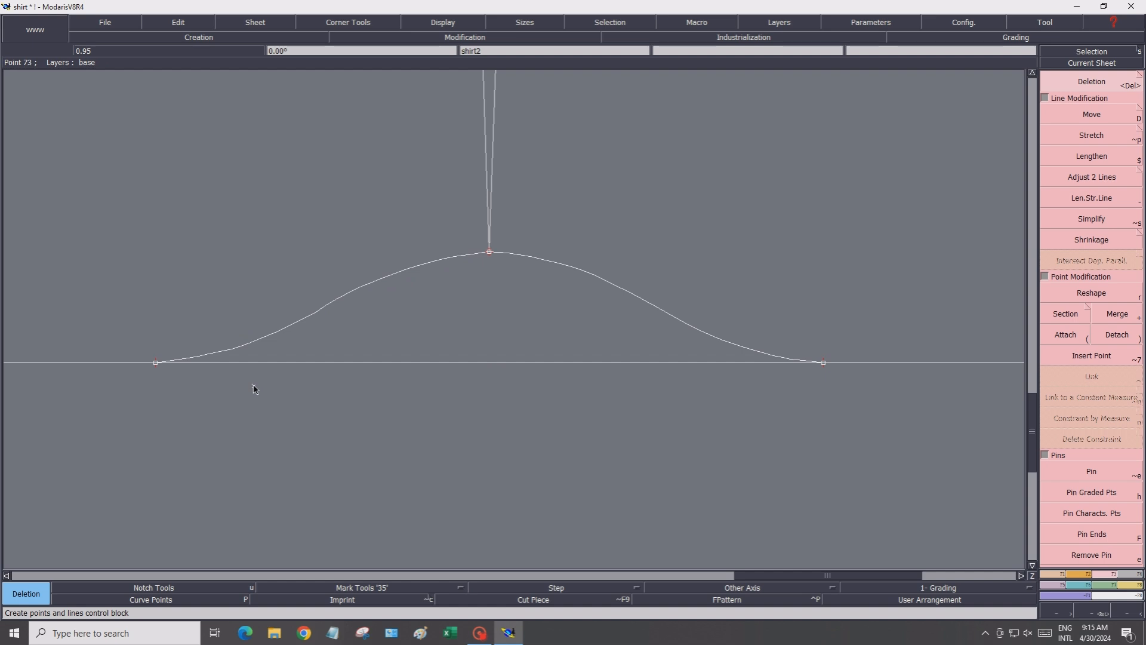
scroll(344, 430, "down", 2)
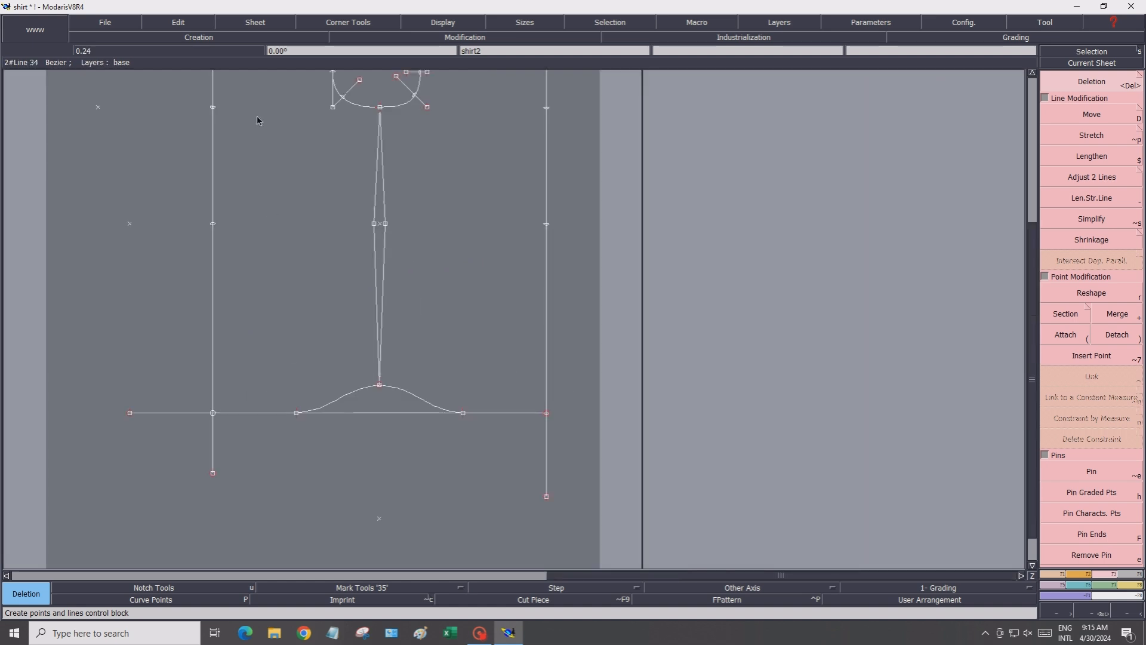
Delete the vertical armhole construction line and the horizontal shoulder-level line on the copied sheet
scroll(205, 90, "up", 1)
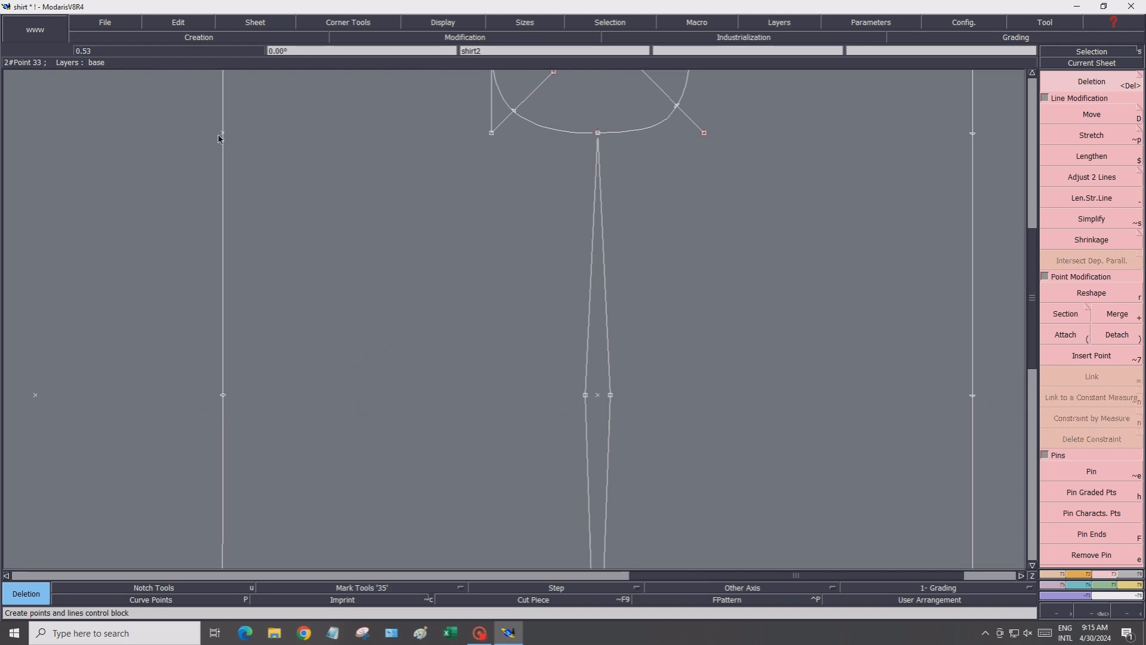
scroll(224, 136, "down", 2)
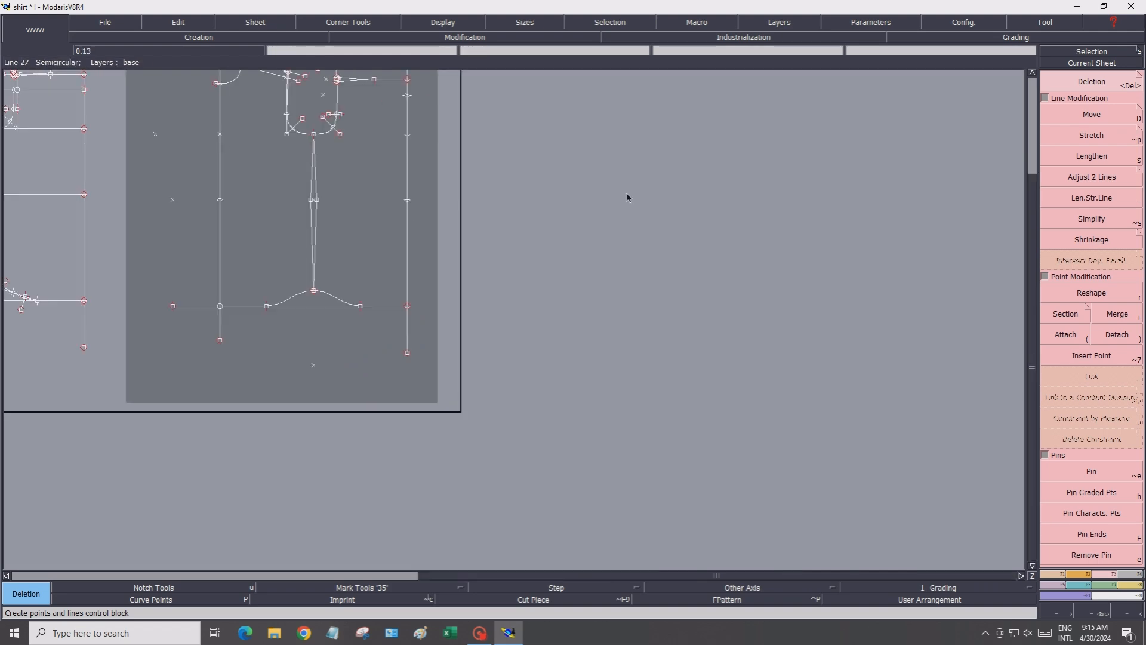
left_click(1033, 73)
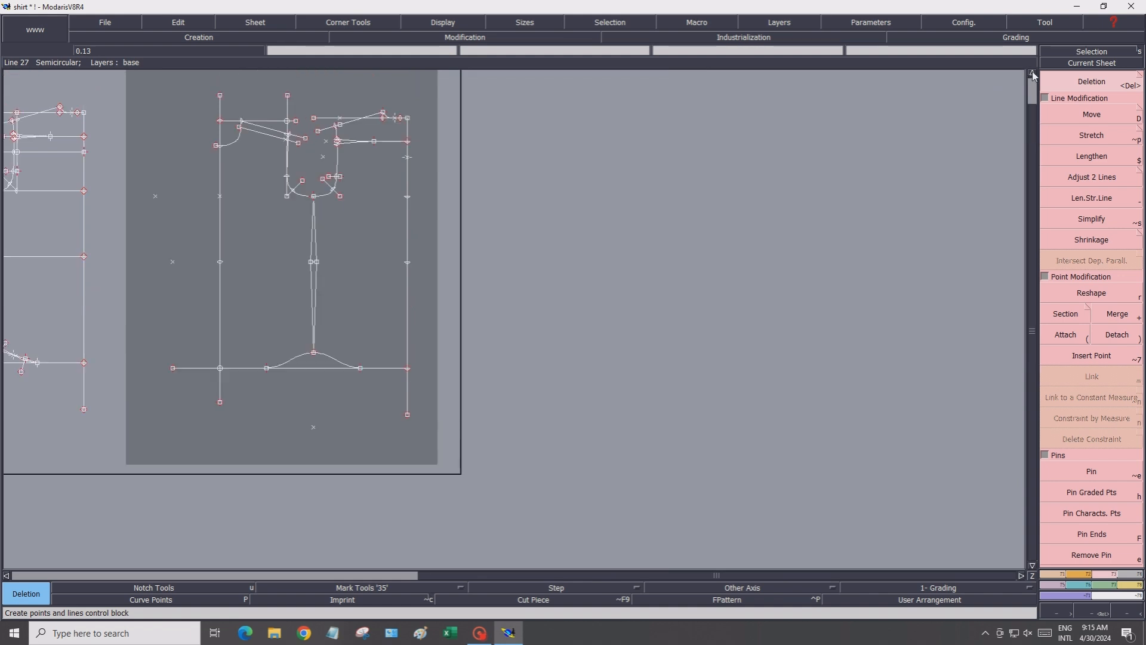
left_click(1033, 73)
left_click(1033, 74)
scroll(257, 255, "up", 2)
scroll(258, 258, "up", 1)
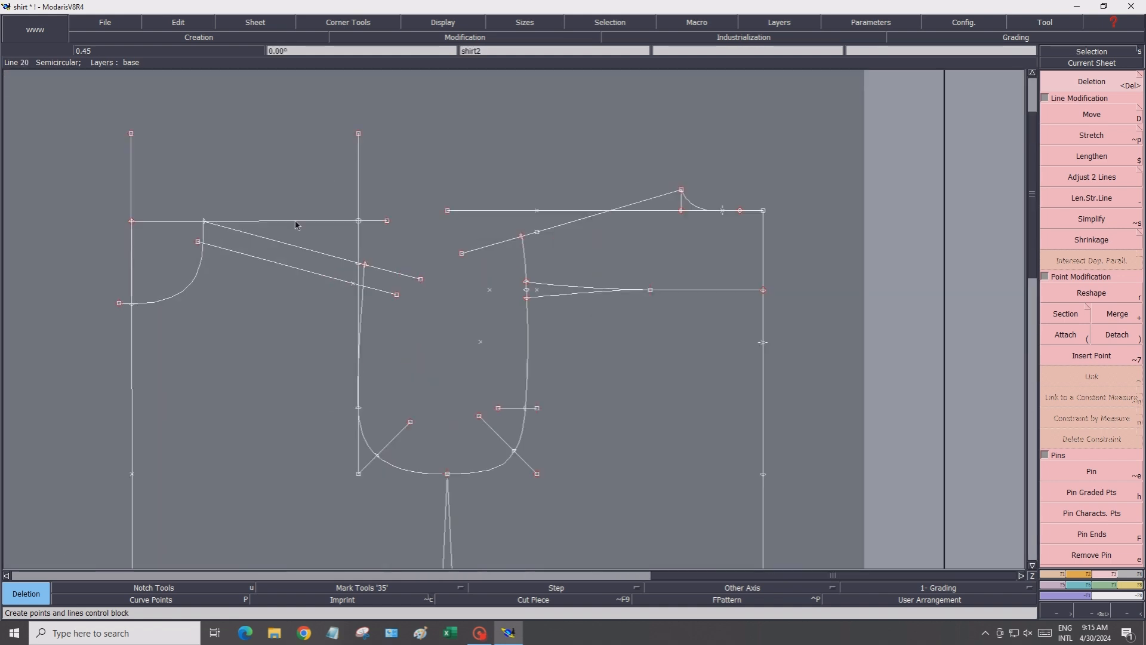
left_click(358, 198)
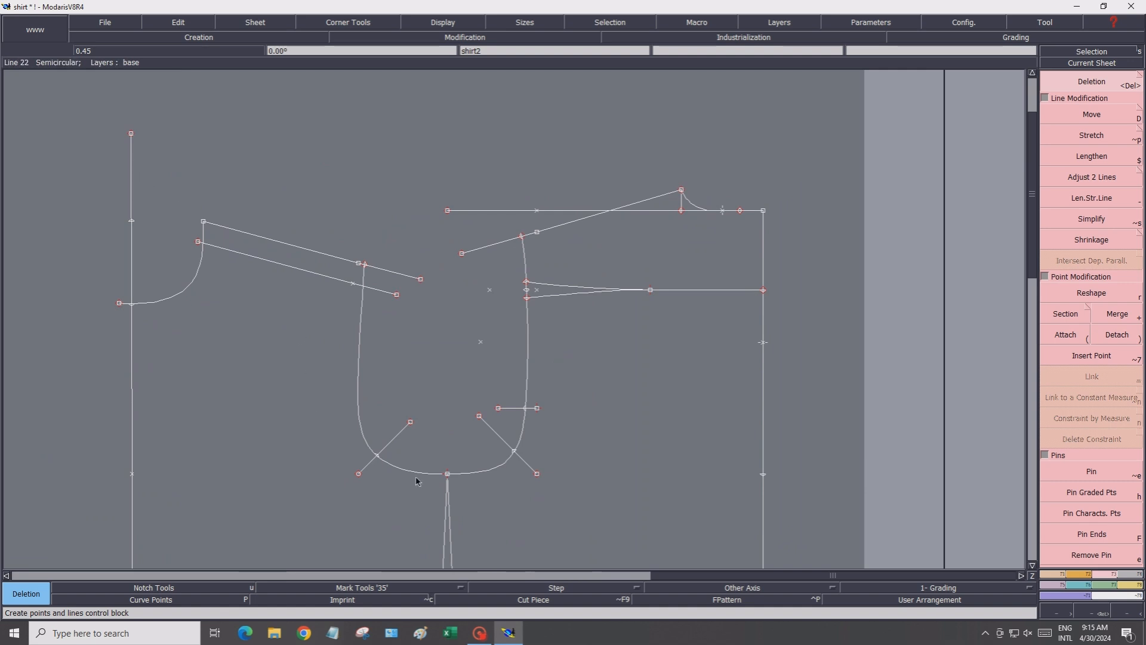
Delete the curve handles at the bottom of the armhole curve
left_click(393, 442)
left_click(524, 461)
left_click(479, 416)
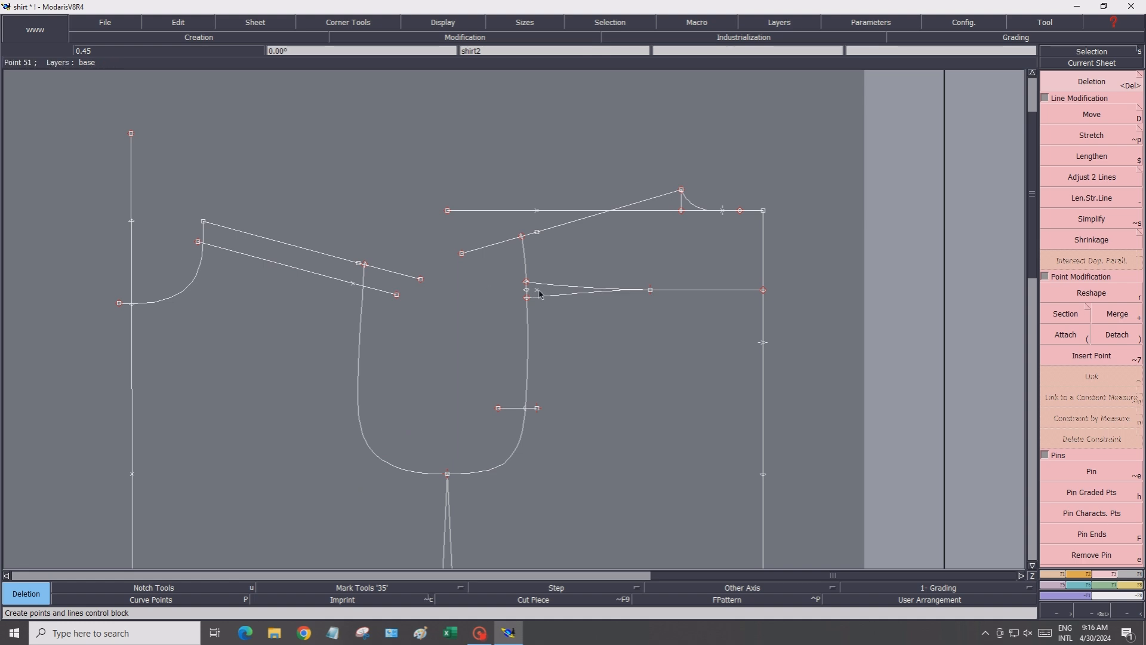
Adjust the copied sheet to its best dimension and make it the current sheet
scroll(601, 394, "down", 2)
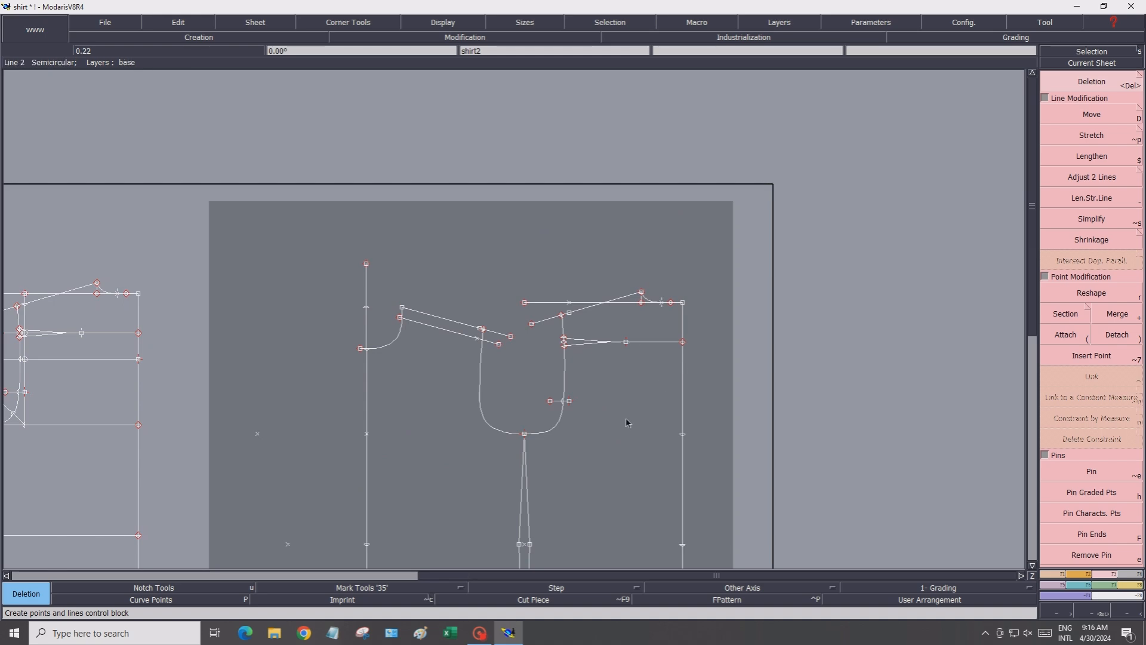
scroll(627, 422, "down", 1)
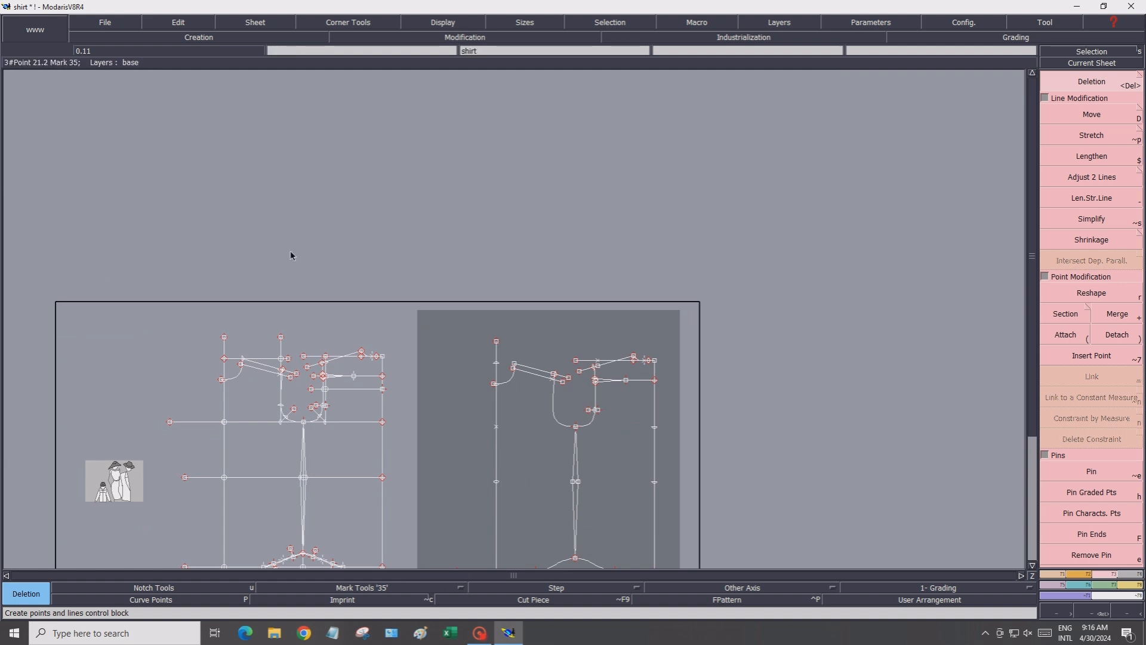
left_click(238, 28)
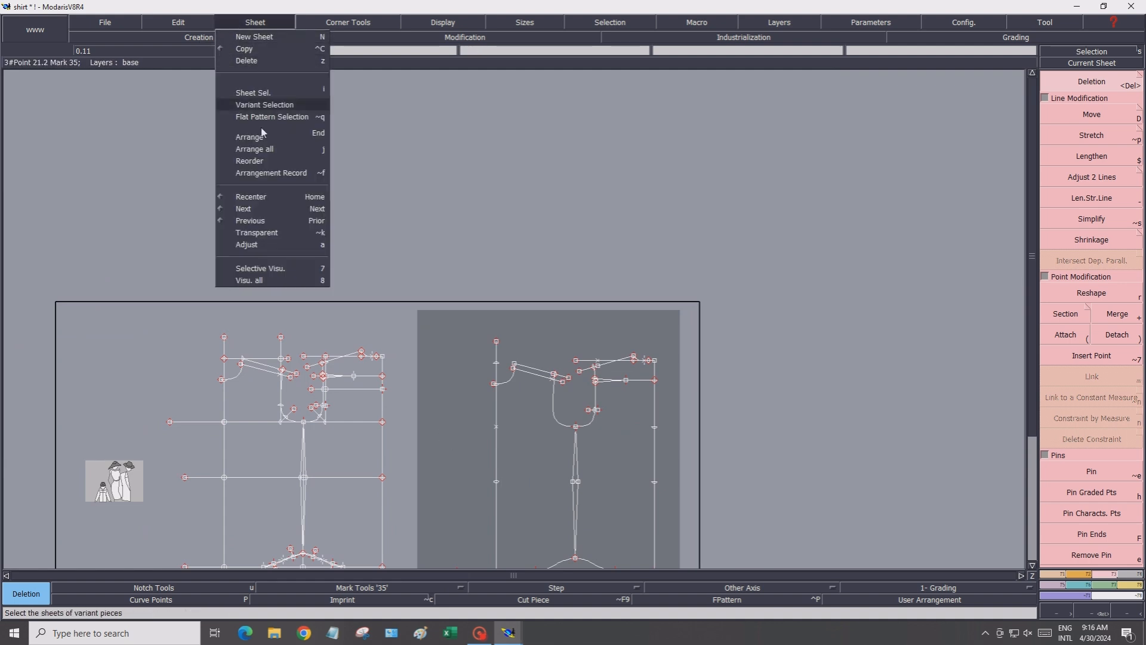
left_click(268, 246)
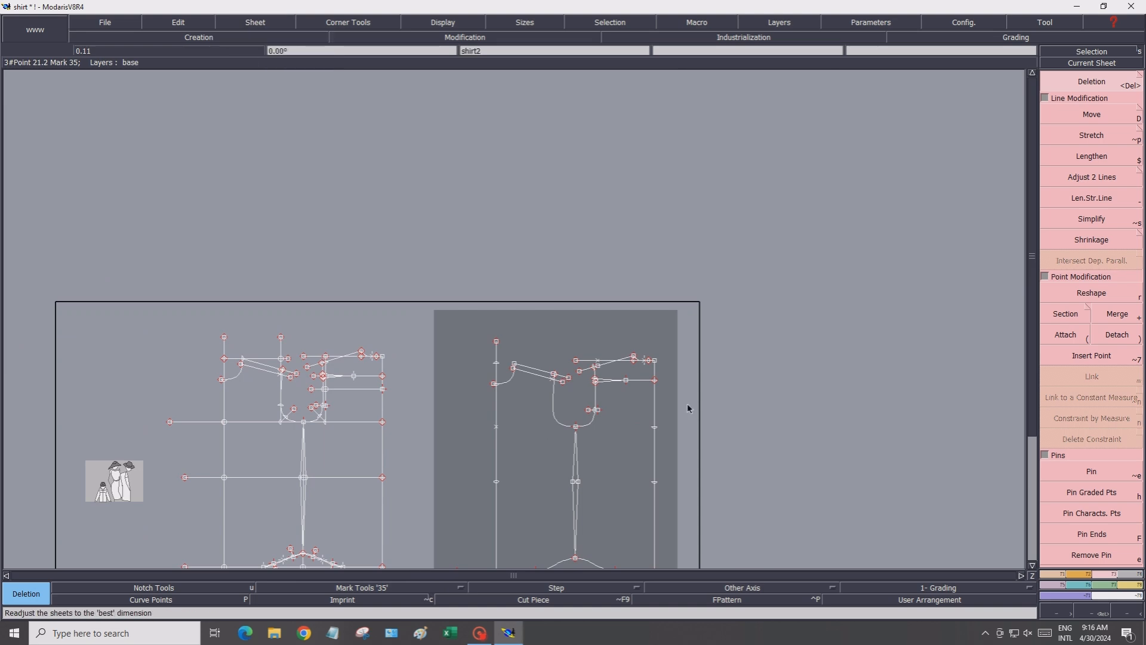
left_click(1074, 63)
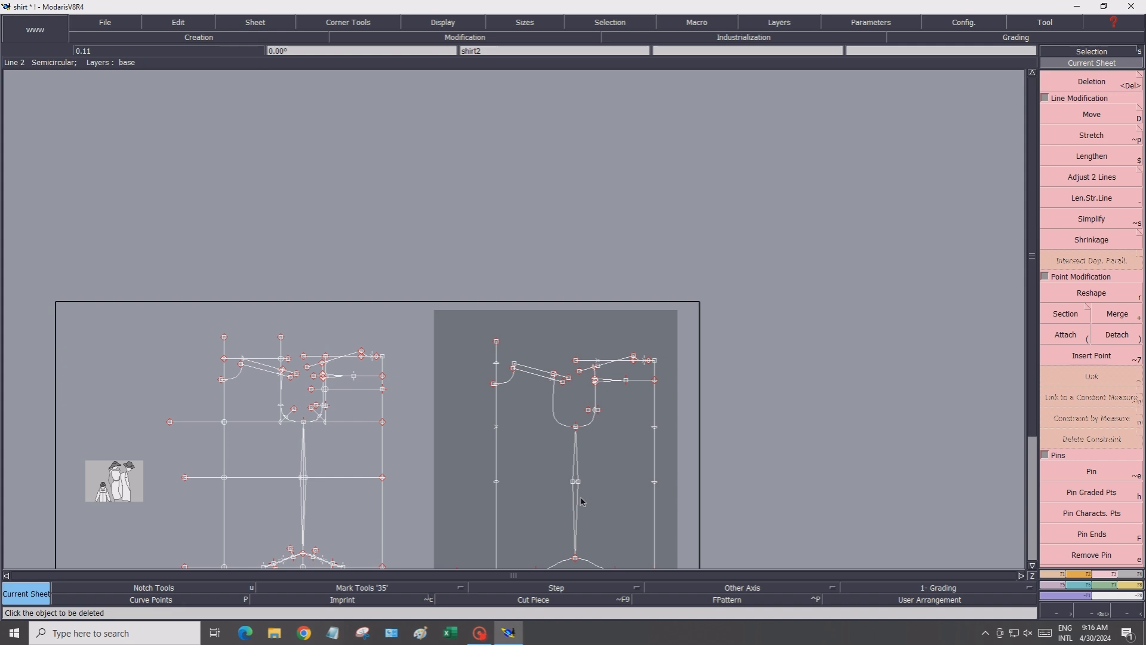
left_click(622, 499)
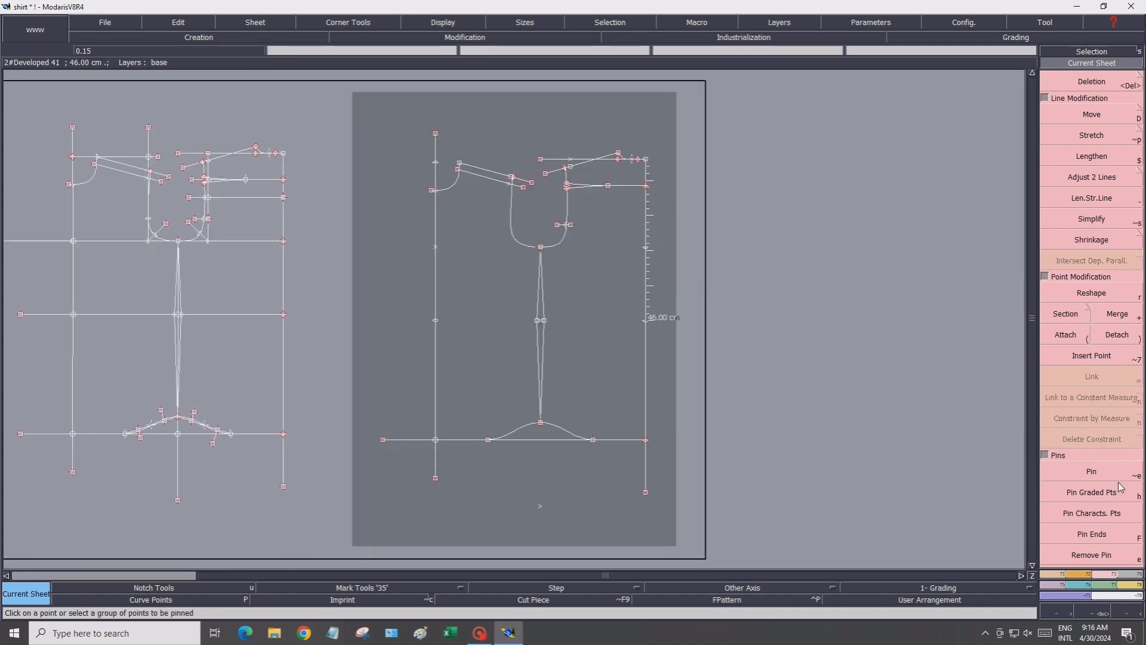
Extract the cut pieces of the left bodice section and the right bodice section with the side dart
left_click(1129, 574)
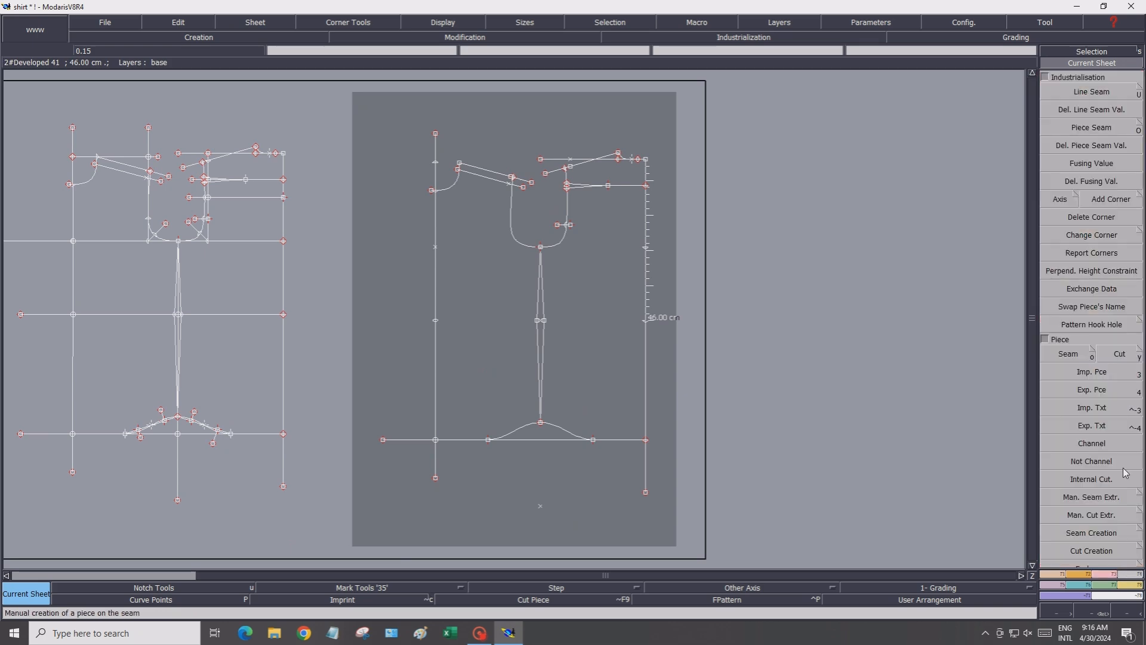
left_click(1109, 358)
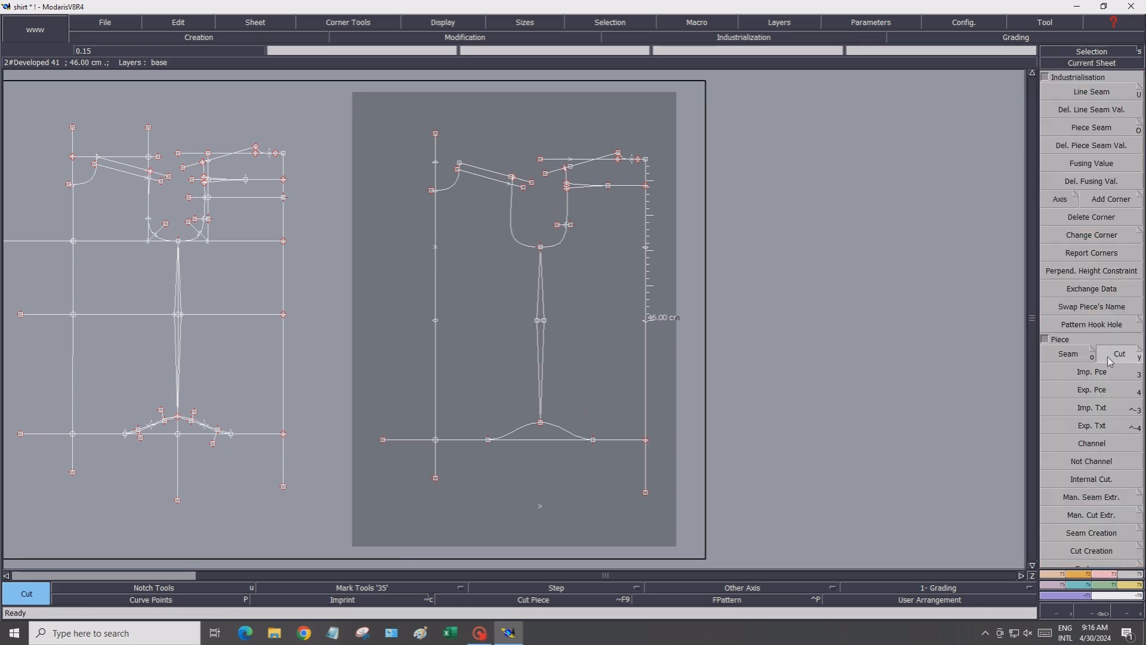
left_click(466, 218)
right_click(466, 217)
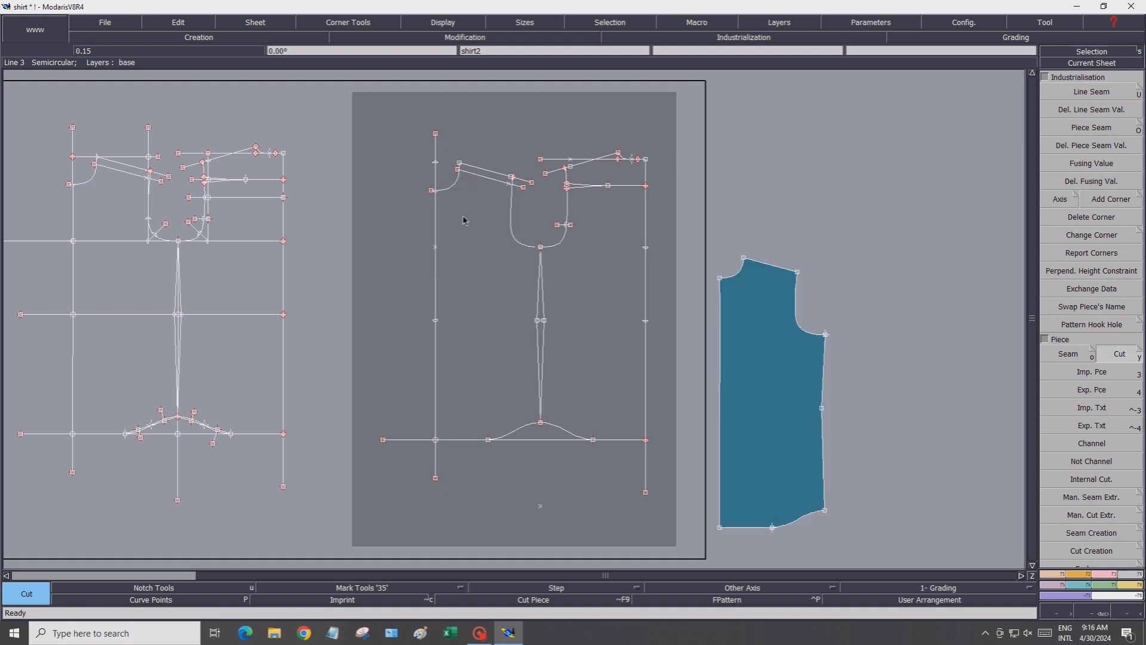
left_click(597, 227)
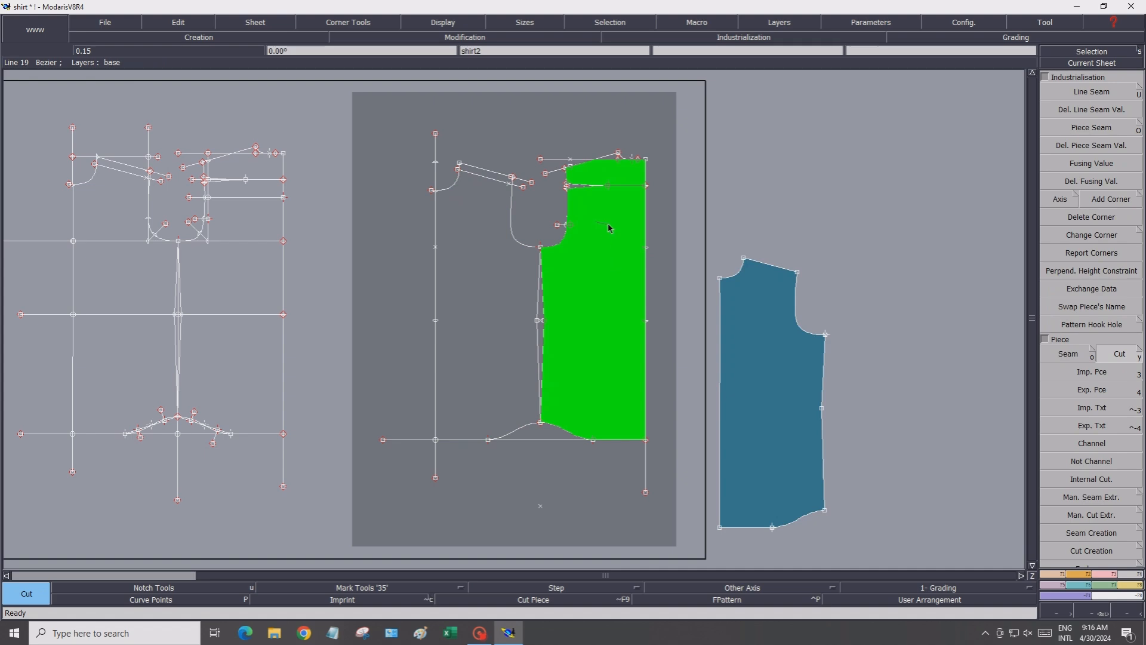
right_click(607, 262)
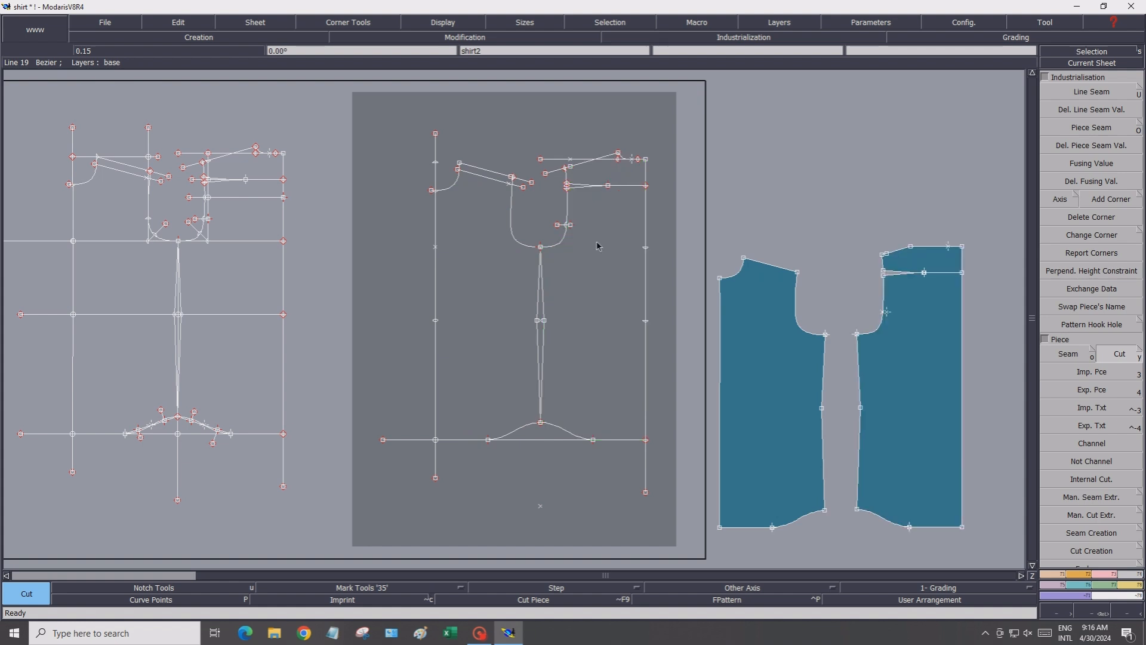
Lengthen the straight line and both side dart legs so they extend past the side line, using Len.Str.Line
scroll(626, 201, "up", 2)
scroll(622, 188, "up", 6)
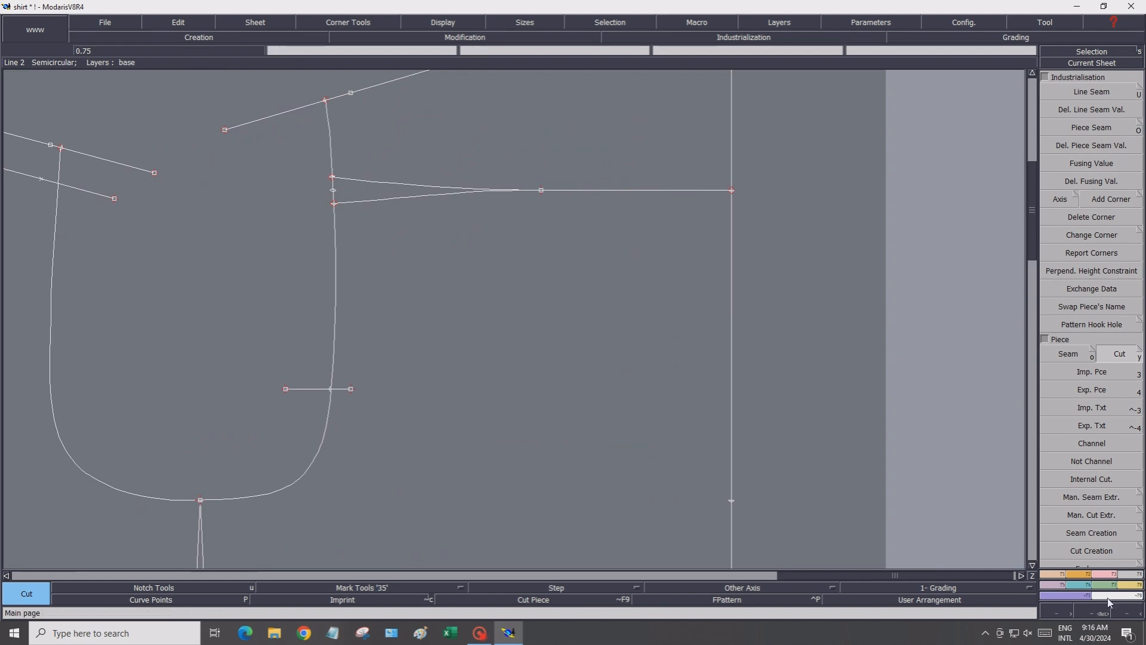
left_click(1102, 573)
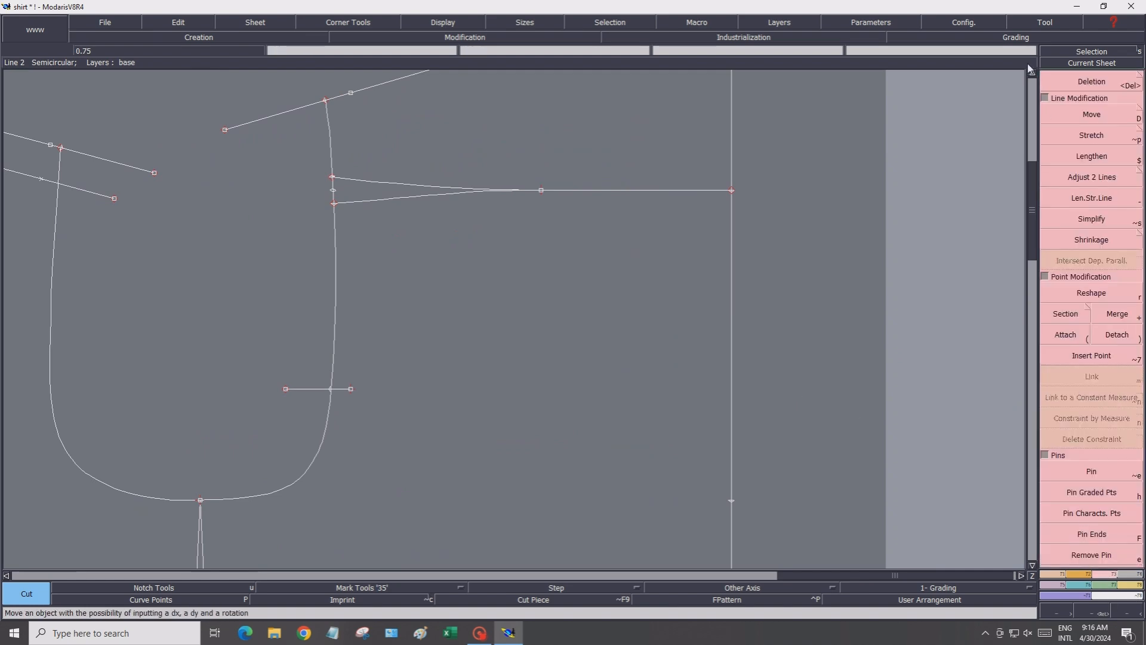
left_click(1052, 193)
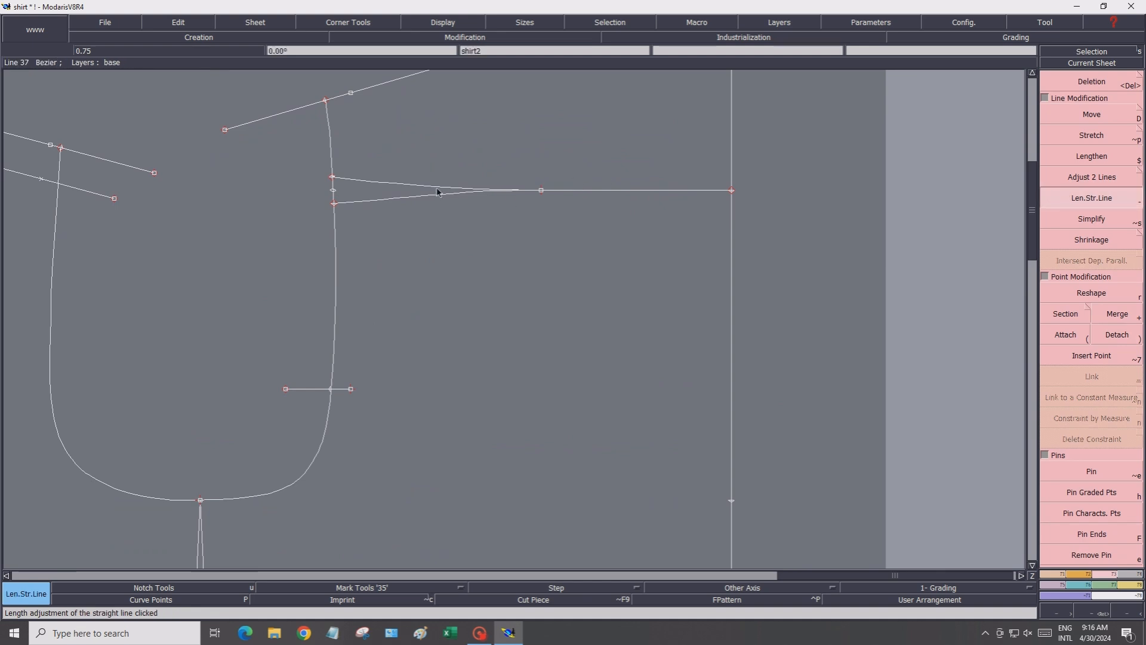
left_click(578, 203)
left_click(578, 204)
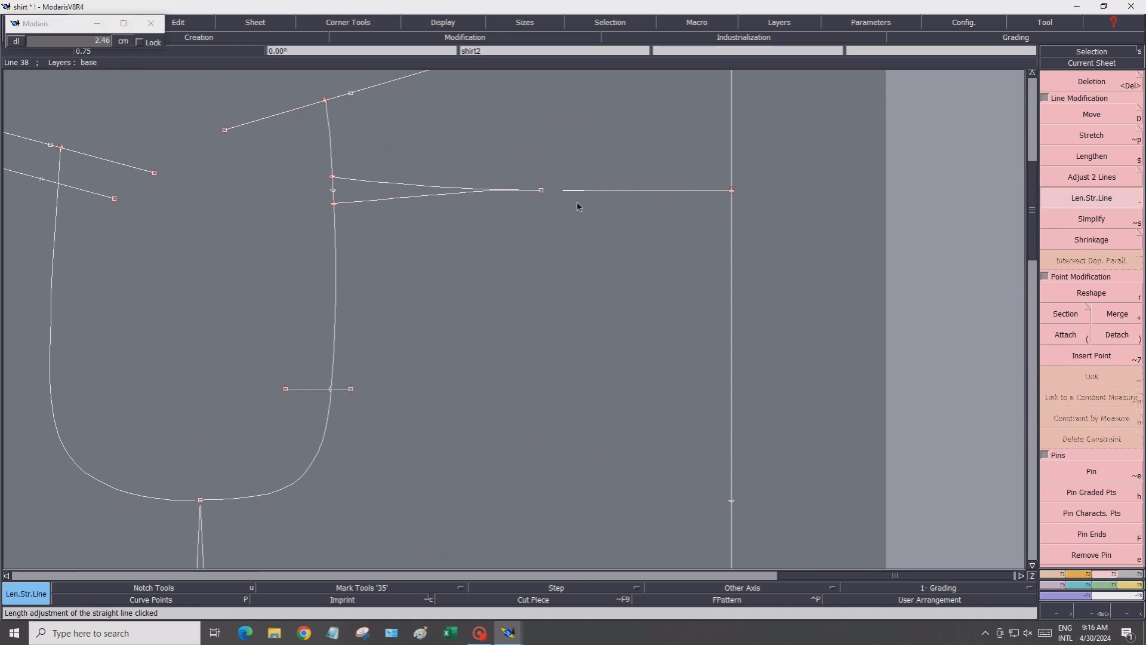
left_click(601, 190)
left_click(603, 190)
left_click(354, 203)
left_click(316, 207)
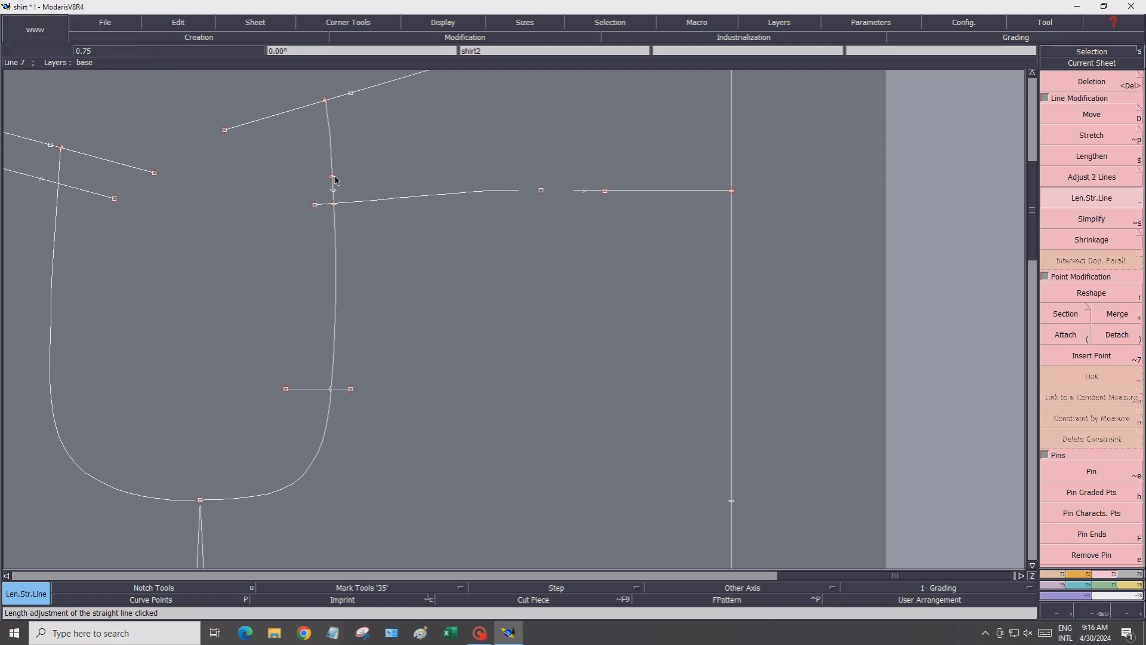
left_click(335, 178)
left_click(314, 175)
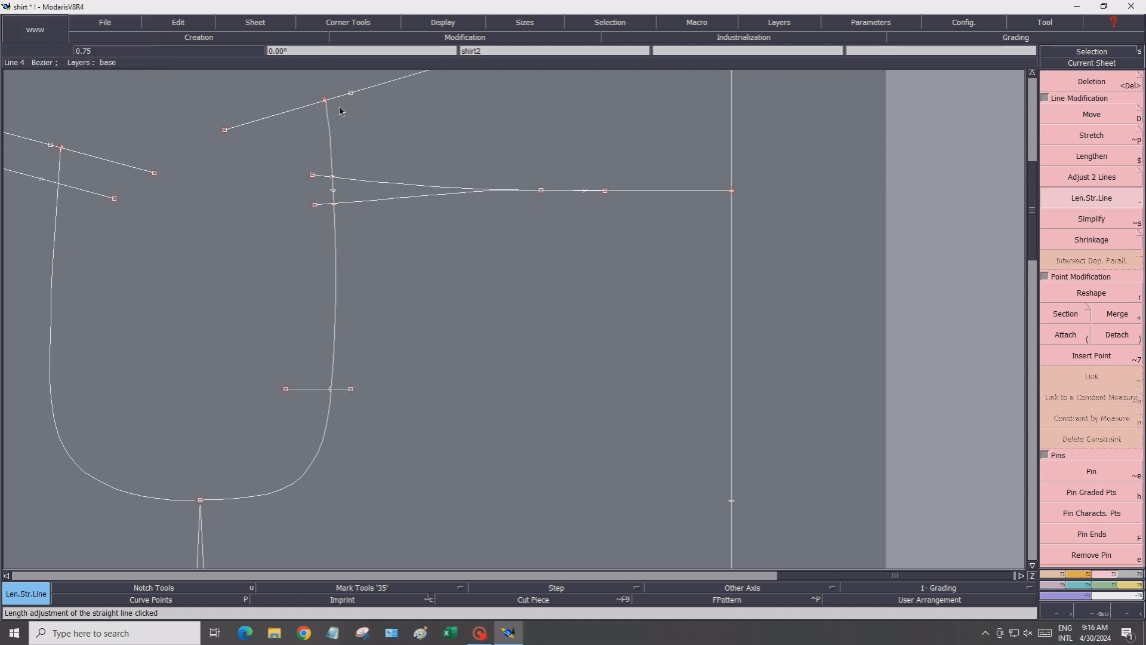
scroll(524, 278, "down", 2)
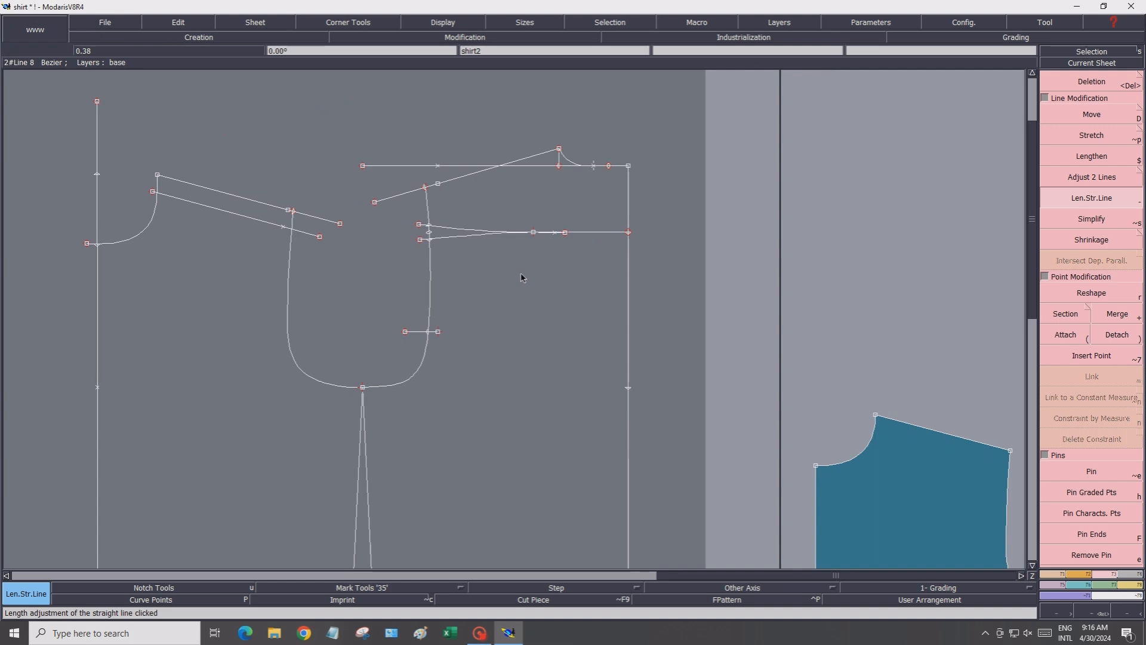
Delete the sheet holding the extracted right bodice cut piece
scroll(523, 279, "down", 1)
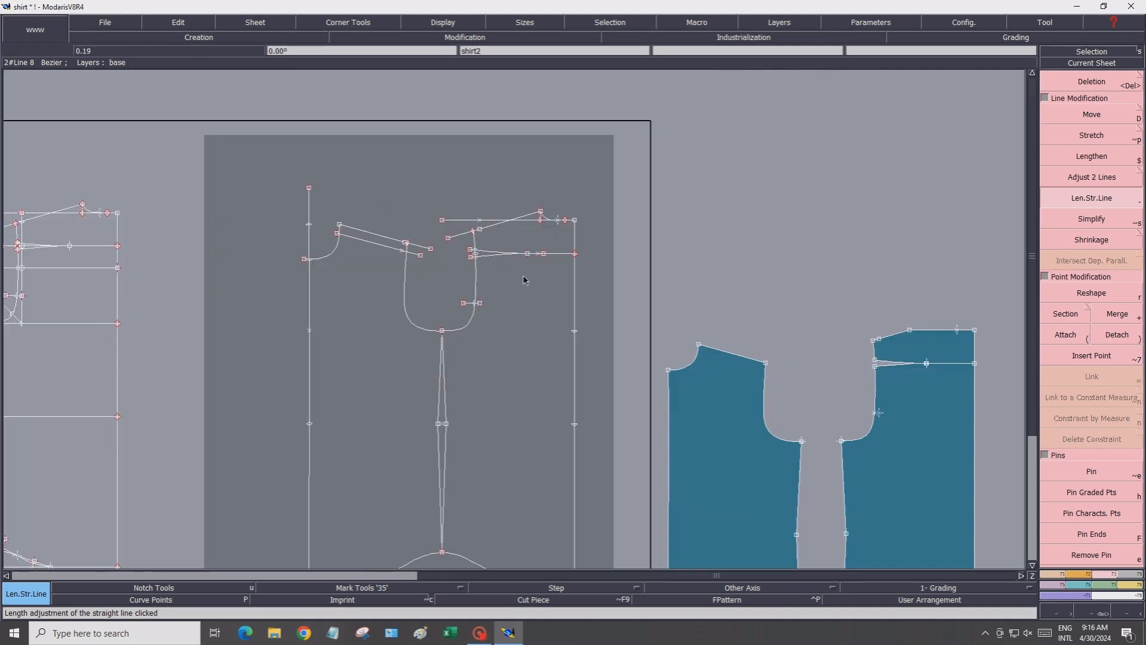
left_click(1033, 566)
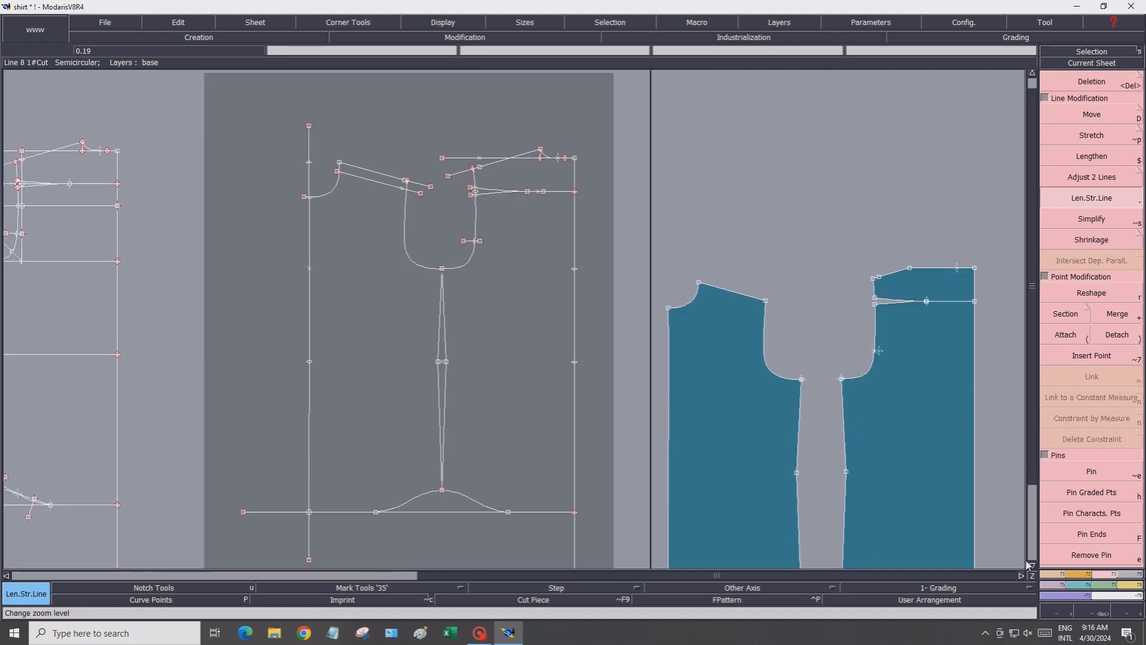
left_click(265, 27)
left_click(267, 56)
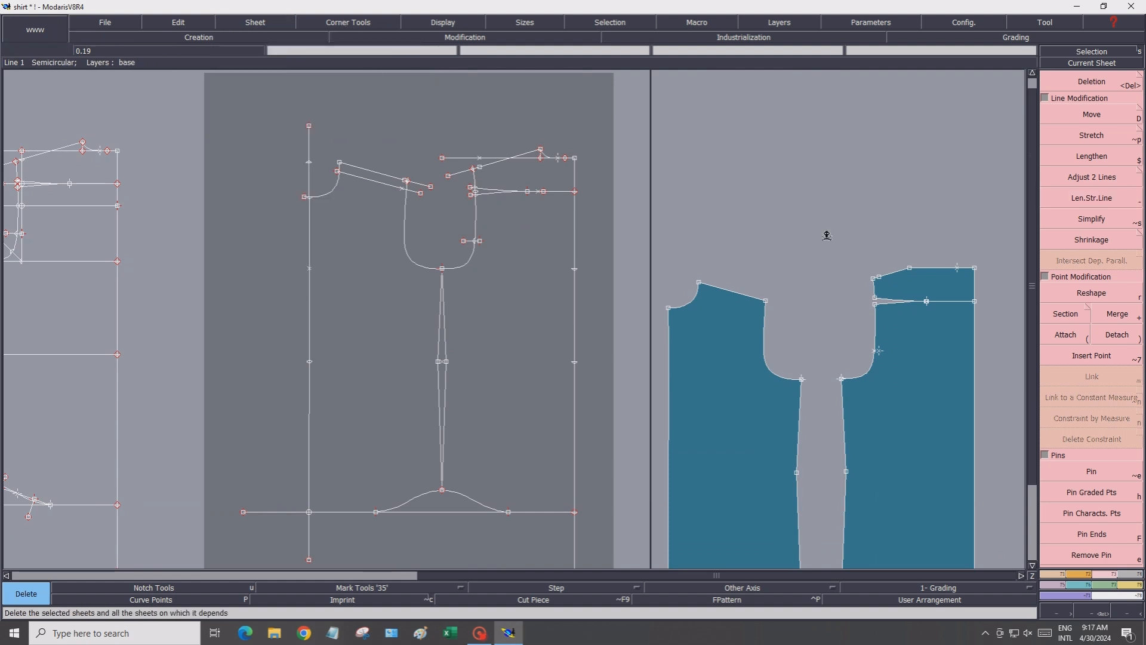
left_click(910, 346)
left_click(914, 339)
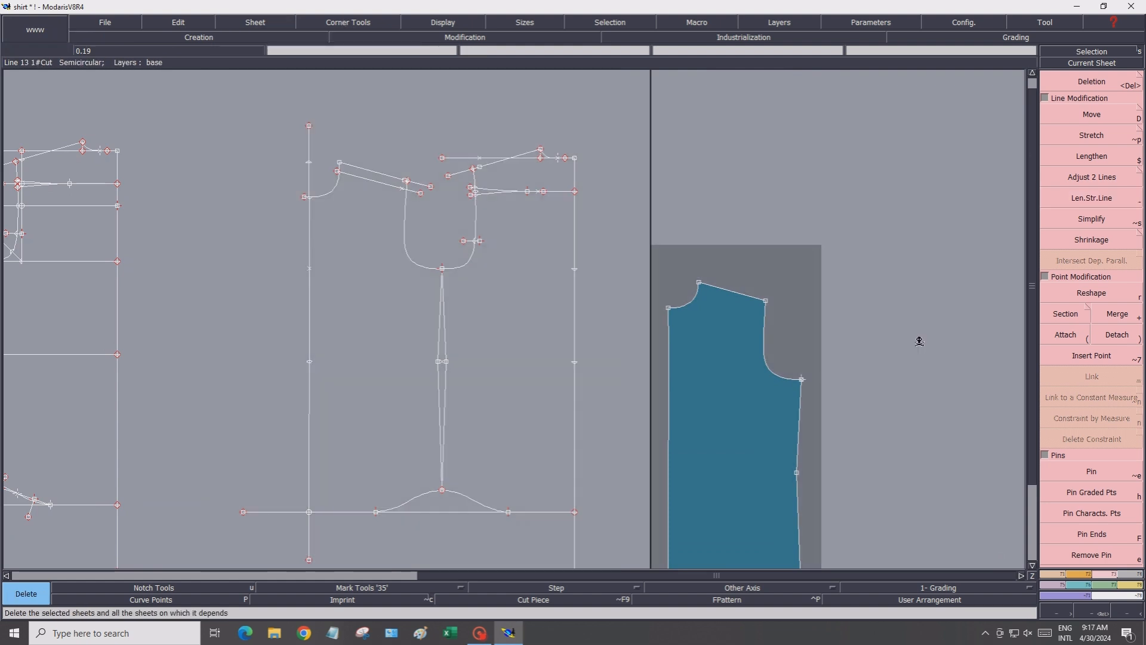
Extract the cut piece of the yoke section at the top of the front, then auto-arrange the sheets
left_click(1127, 575)
left_click(1114, 356)
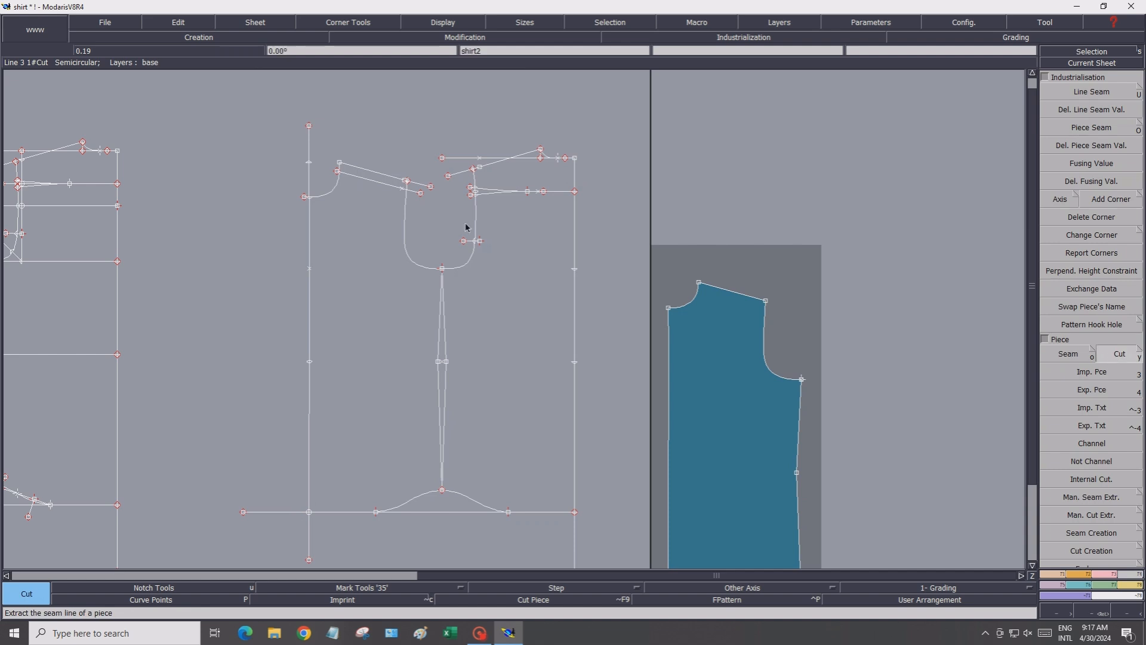
left_click(526, 178)
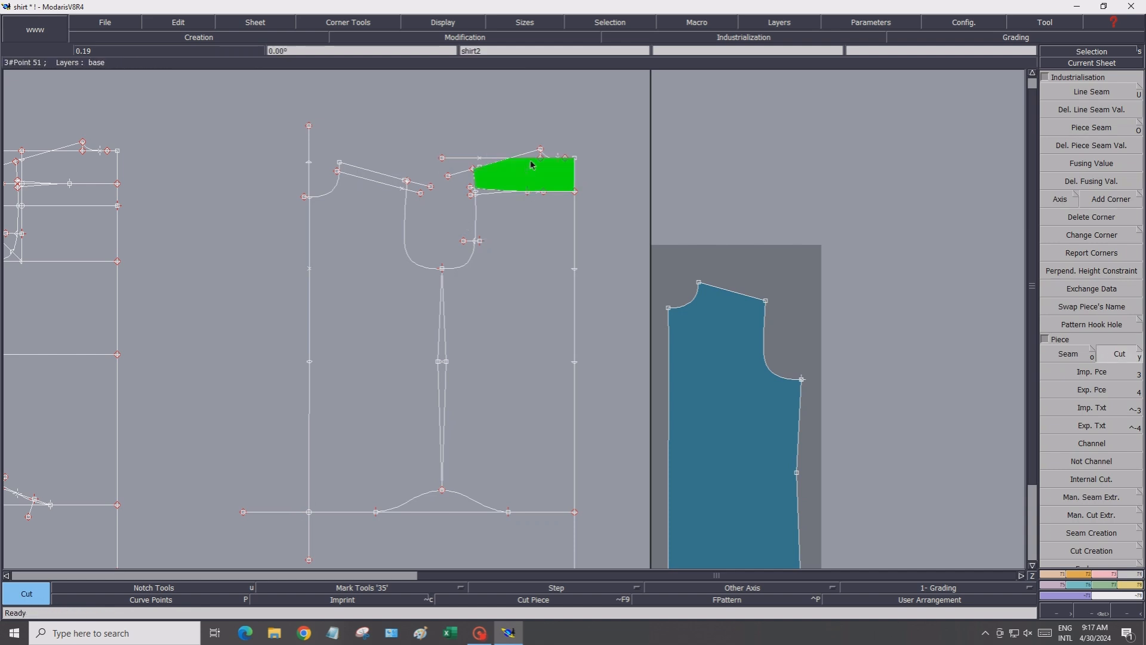
scroll(534, 159, "up", 3)
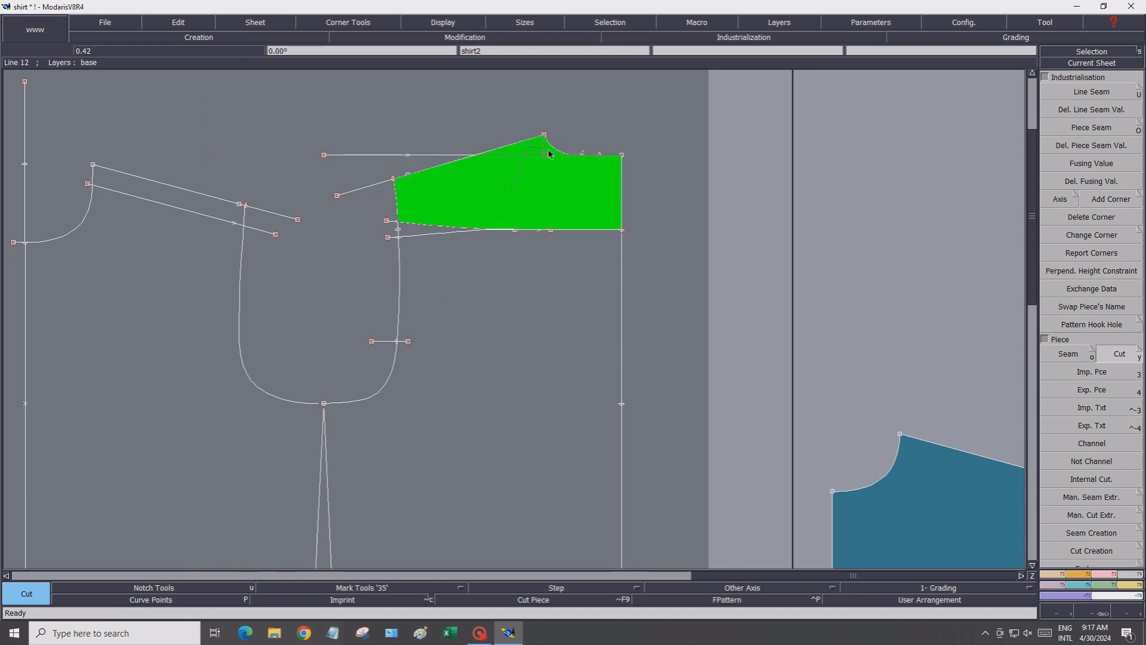
left_click(547, 179)
scroll(503, 384, "down", 3)
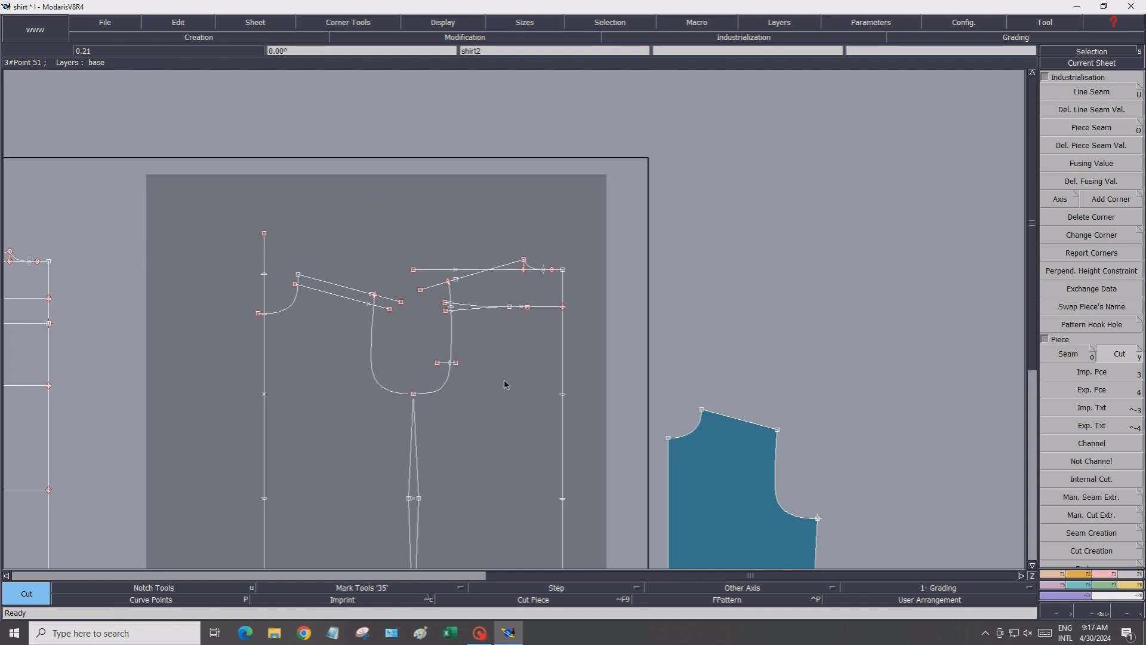
left_click(504, 384)
left_click(505, 383)
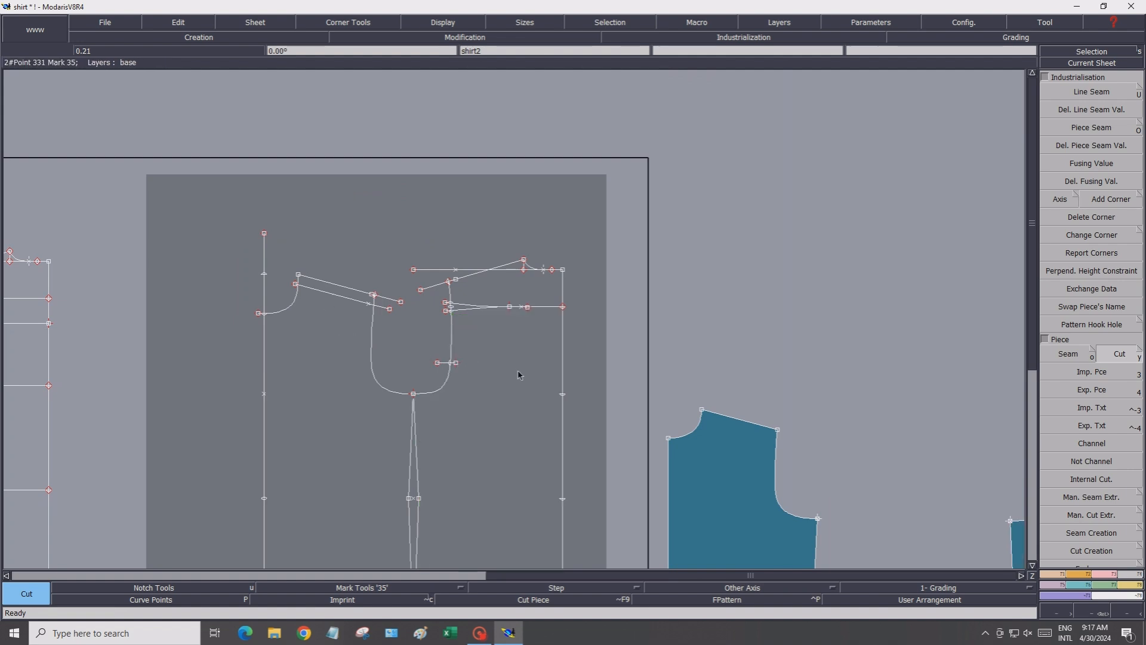
key("j")
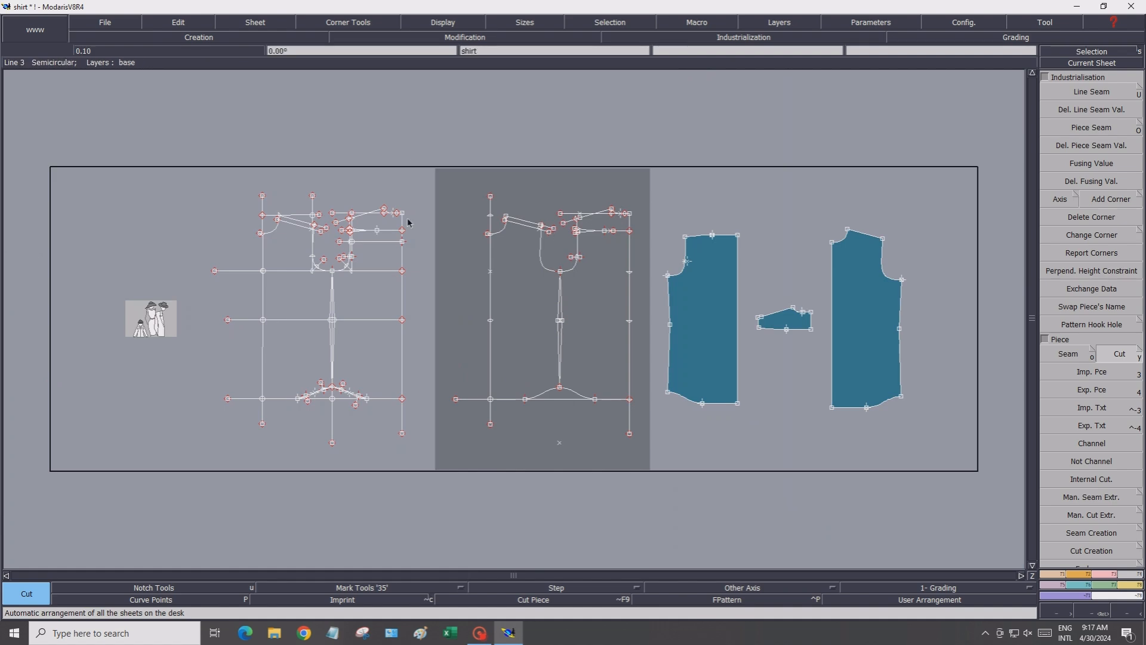
Extract the cut piece of the narrow shoulder strip between the parallel shoulder lines
scroll(408, 222, "up", 1)
scroll(555, 218, "up", 2)
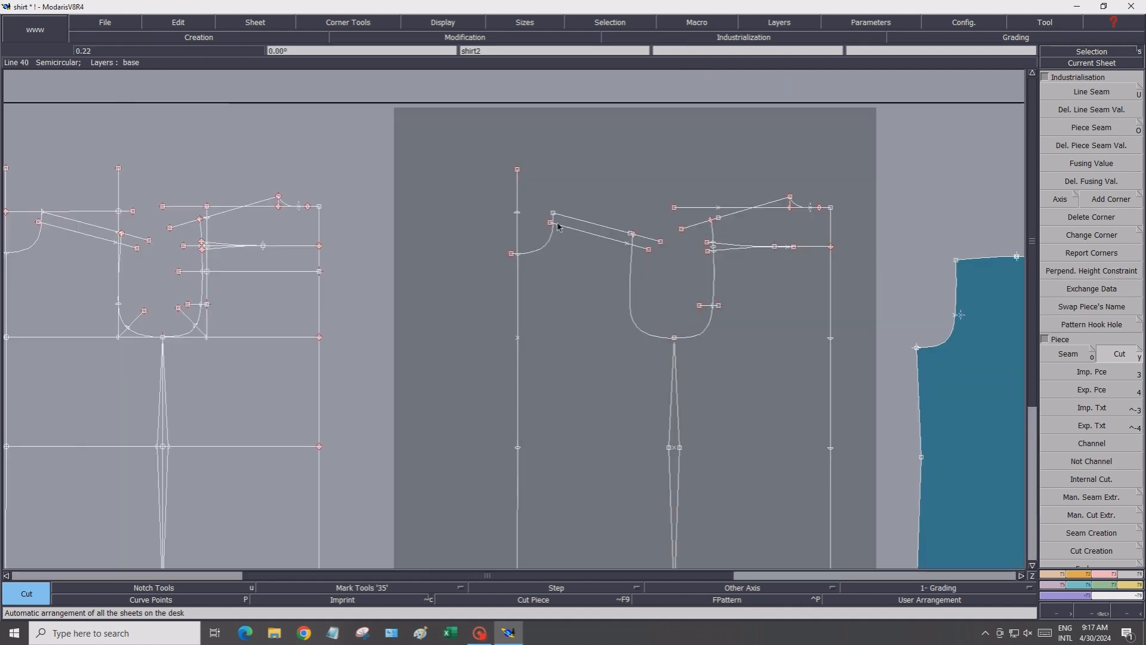
left_click(600, 234)
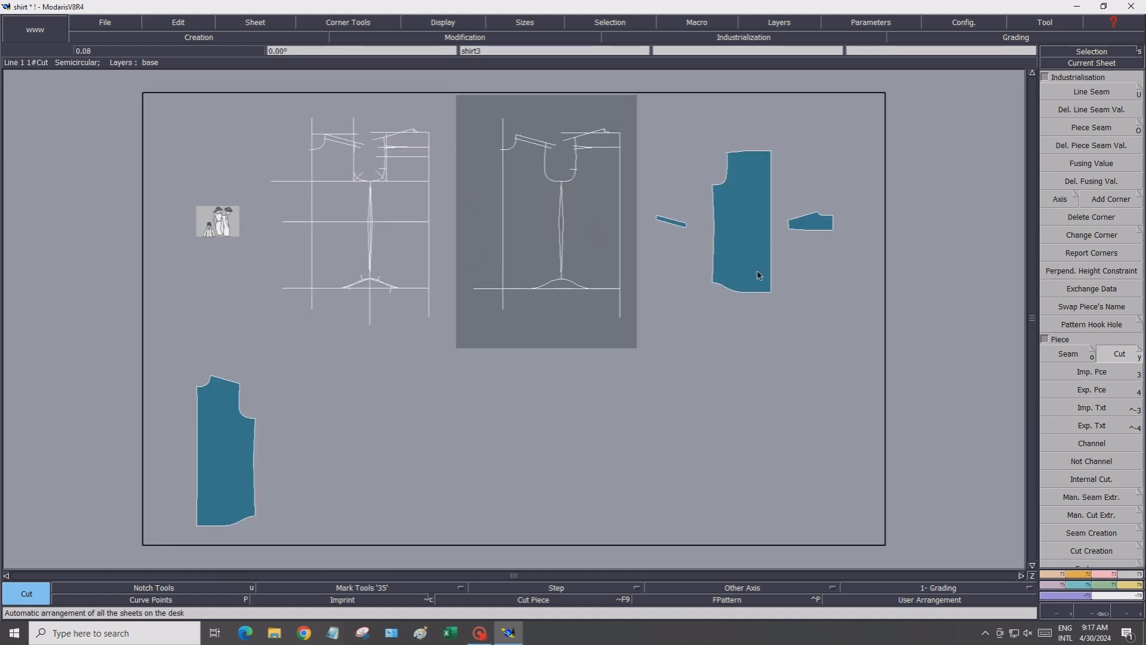
Move the extracted right bodice piece down beside the left bodice piece
left_click(1102, 572)
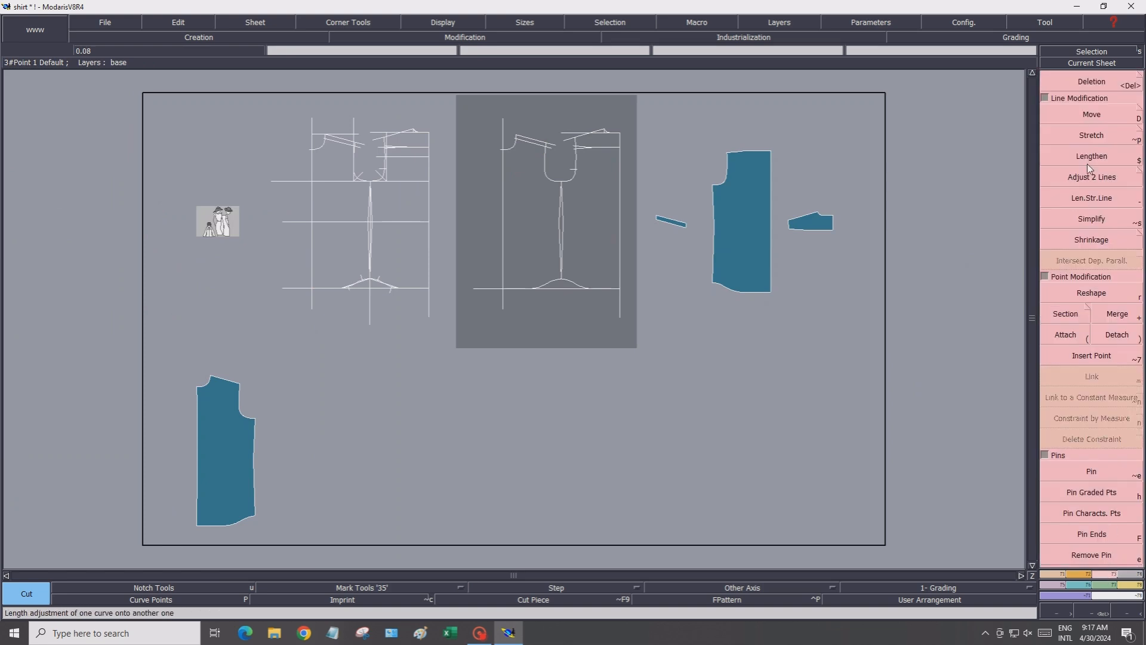
left_click(1074, 114)
left_click(760, 213)
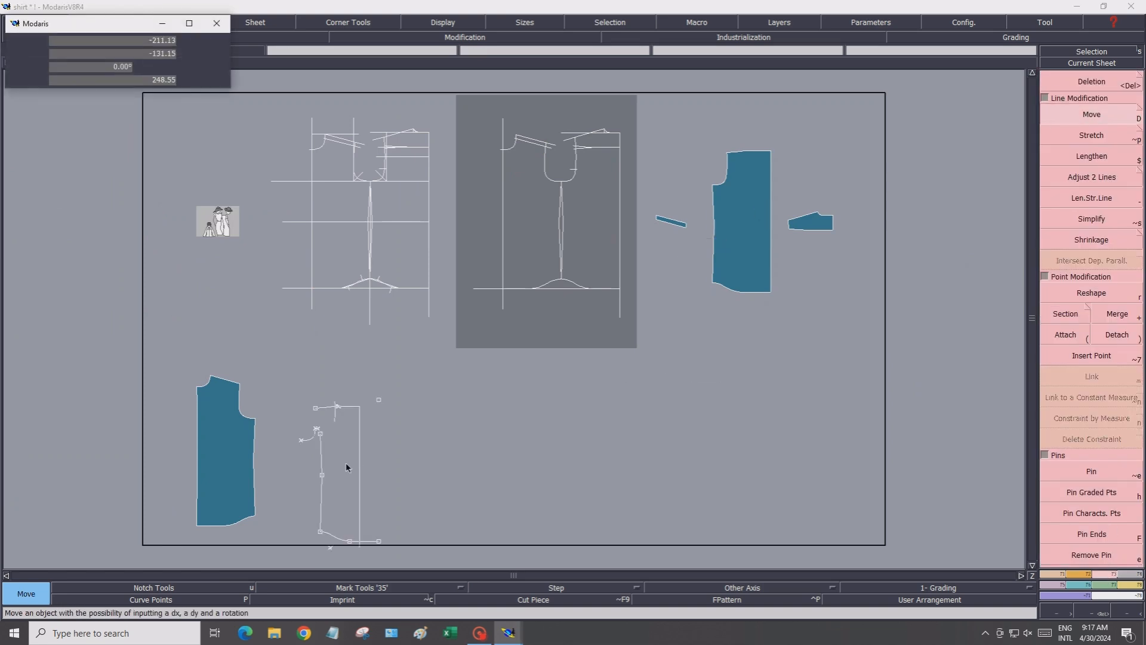
left_click(360, 445)
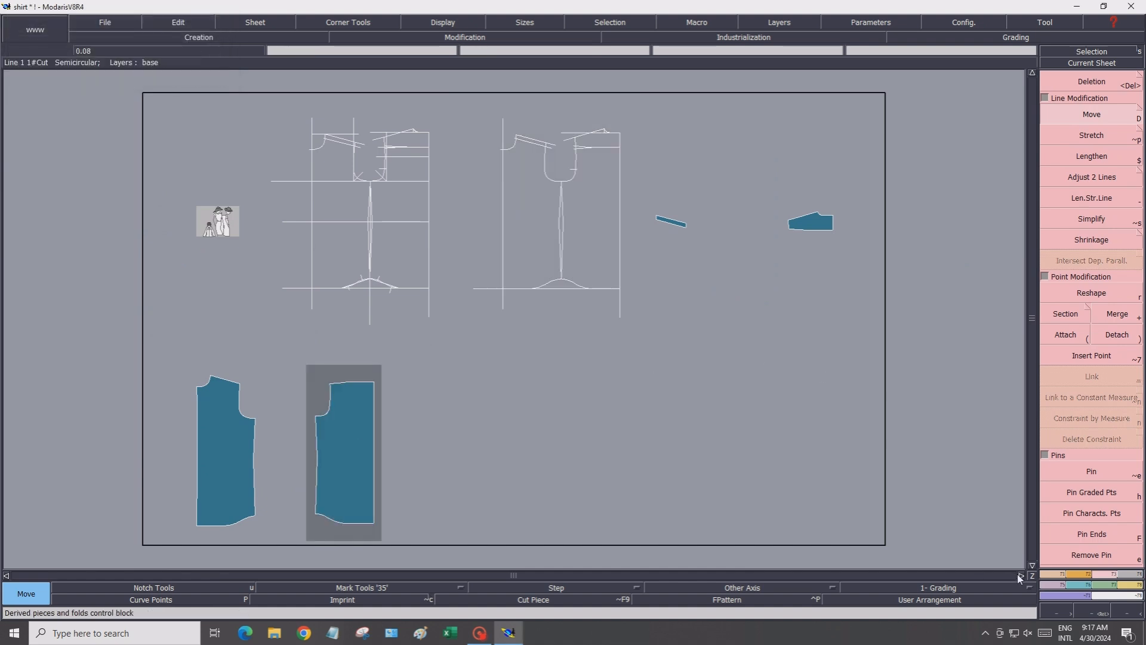
Try to merge the yoke piece with the shoulder strip, and delete the extra point on the yoke's upper edge
left_click(1092, 613)
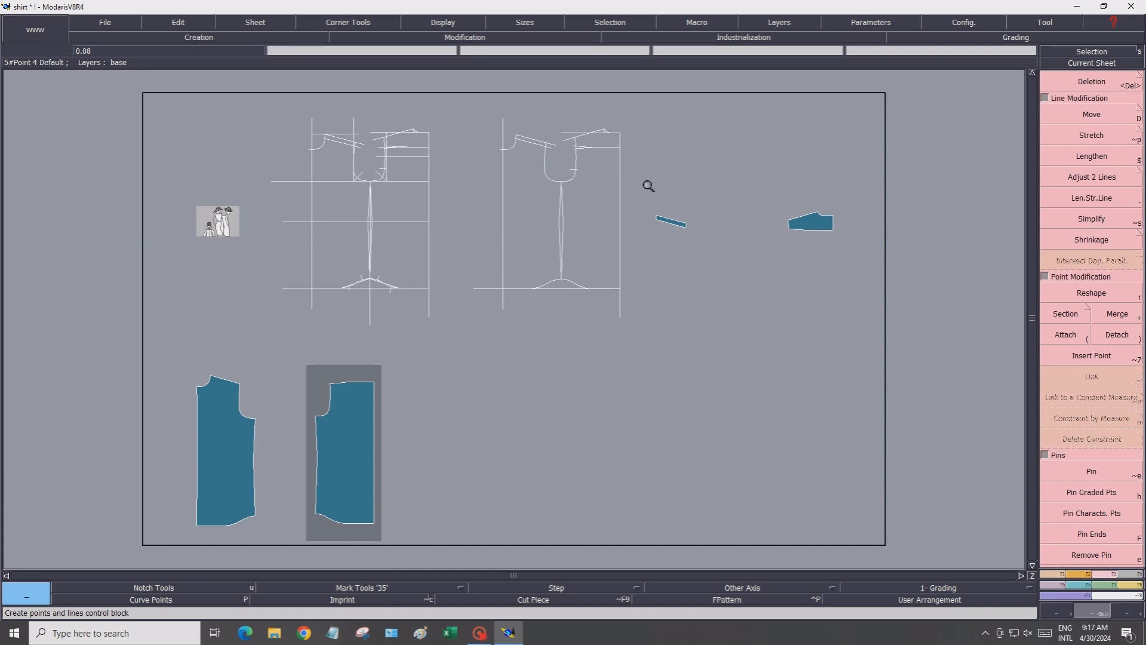
left_click_drag(649, 185, 844, 271)
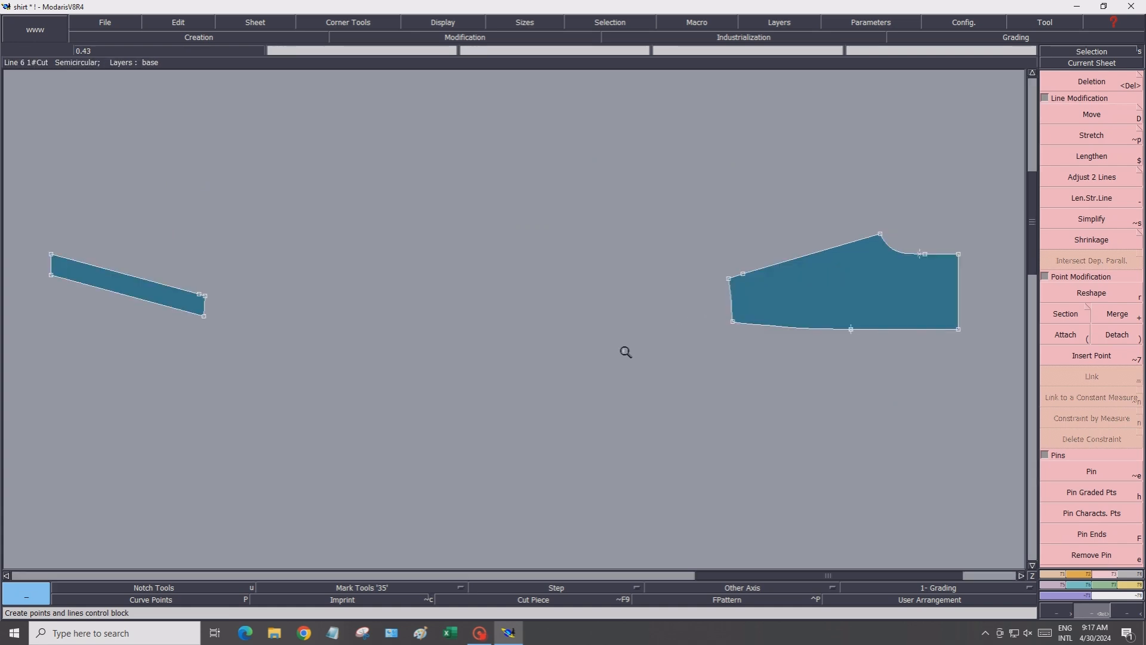
left_click(1117, 313)
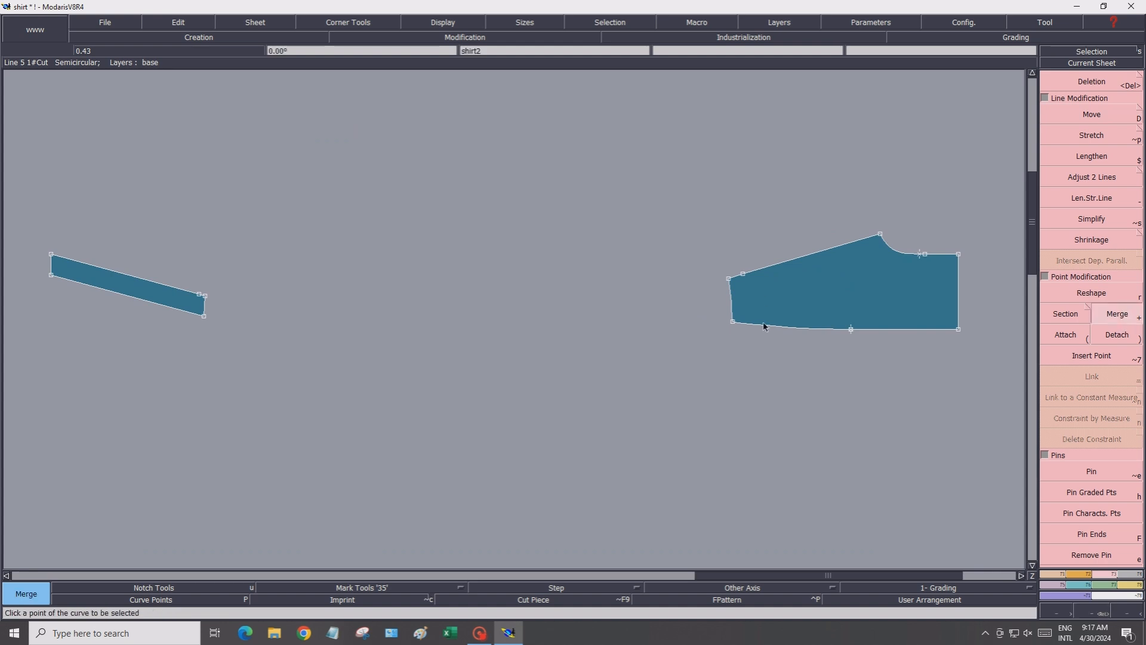
left_click(744, 275)
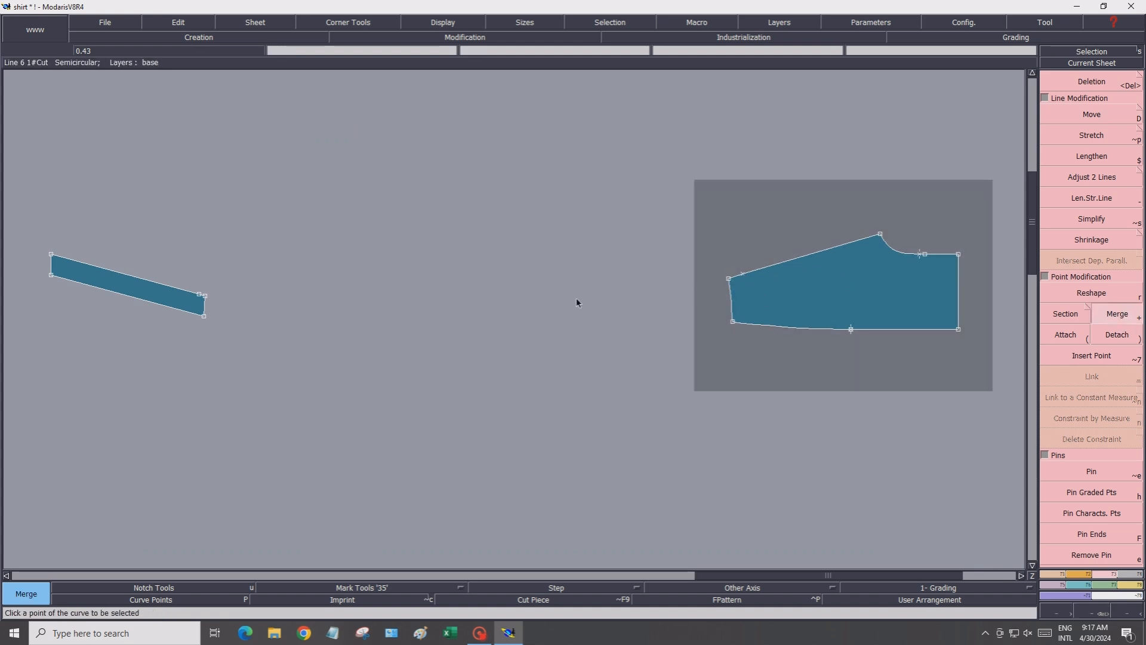
left_click(200, 294)
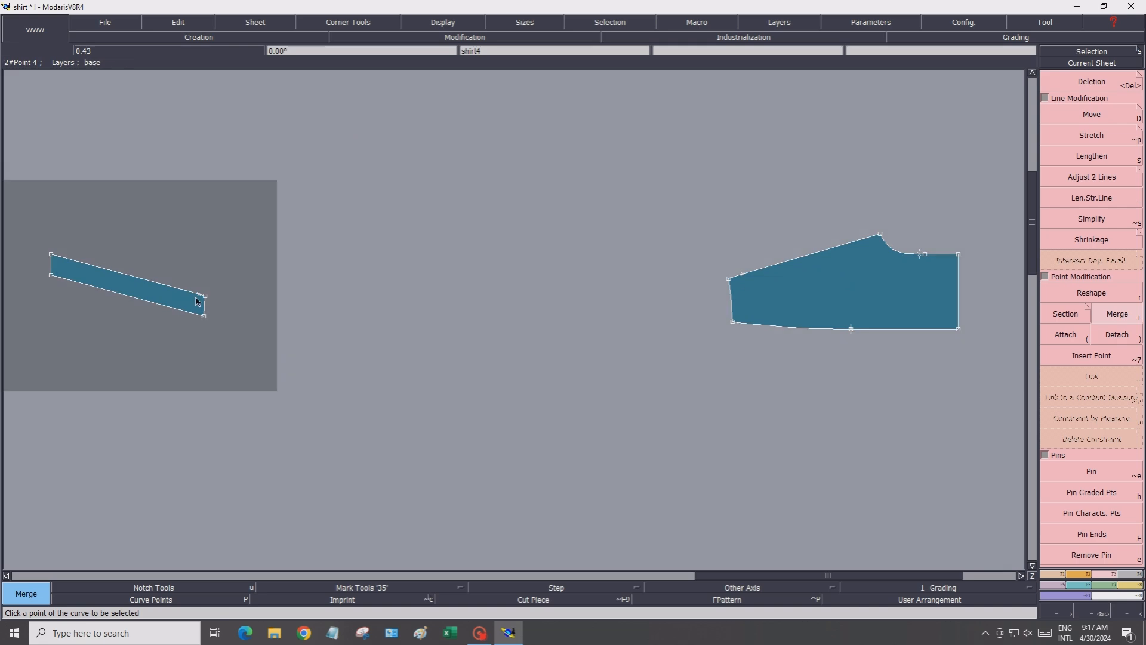
left_click(925, 255)
key("Delete")
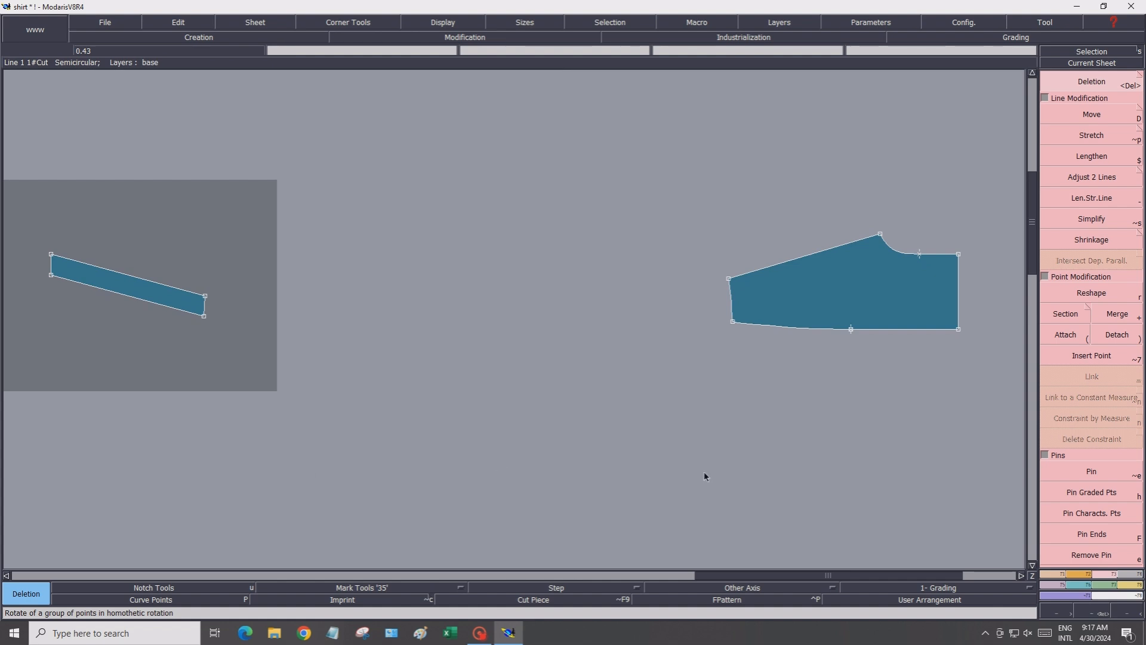
left_click(1080, 574)
left_click(1104, 278)
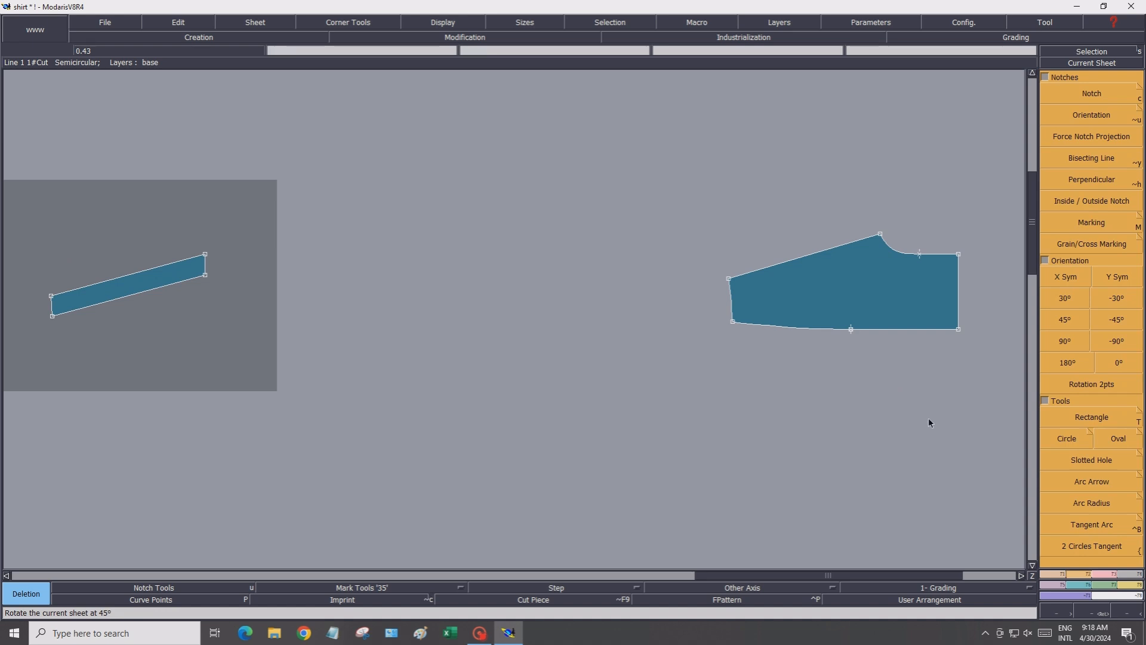
left_click(1073, 278)
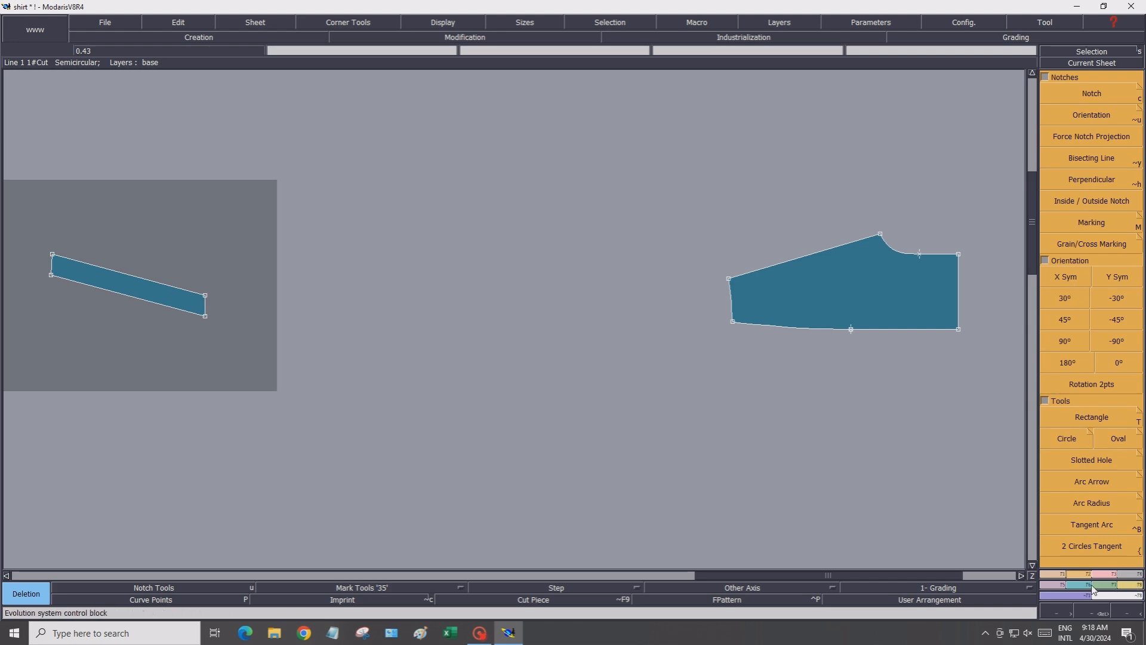
Assemble the shoulder strip onto the yoke's slanted upper edge by matching two points on each piece
left_click(1126, 589)
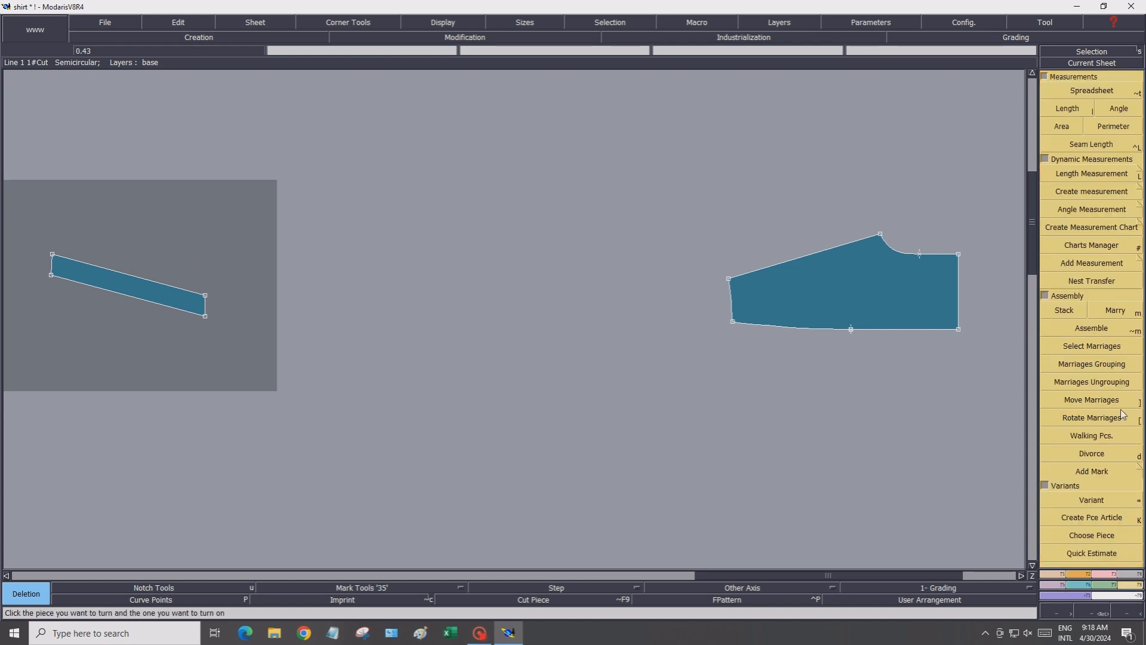
left_click(1105, 329)
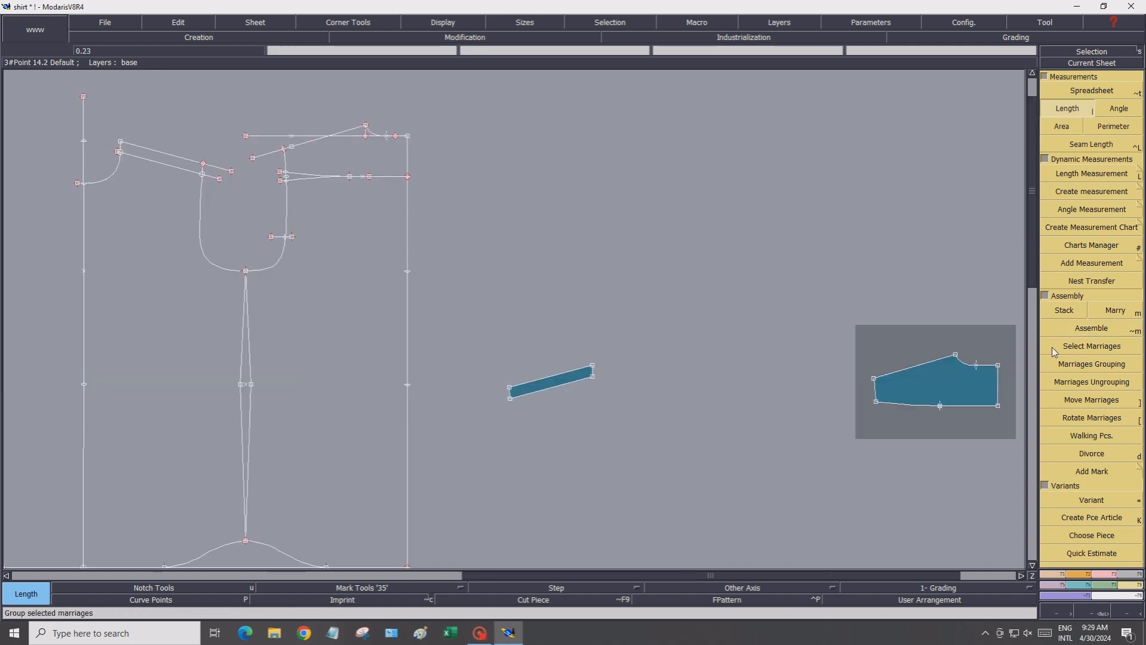
left_click(1075, 329)
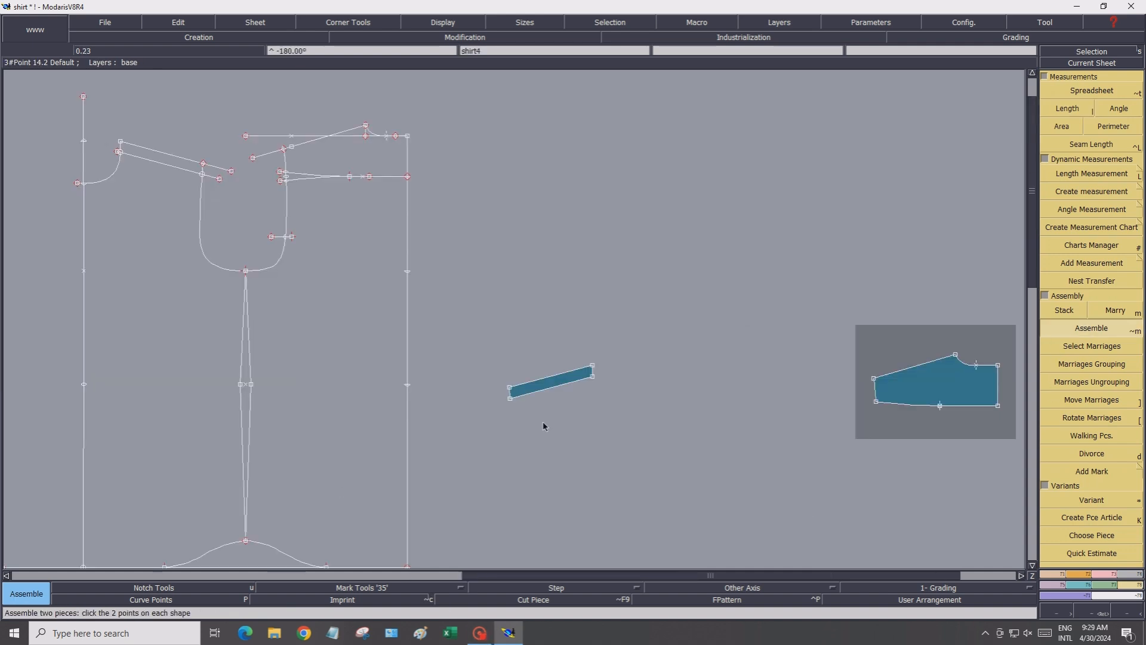
left_click(511, 397)
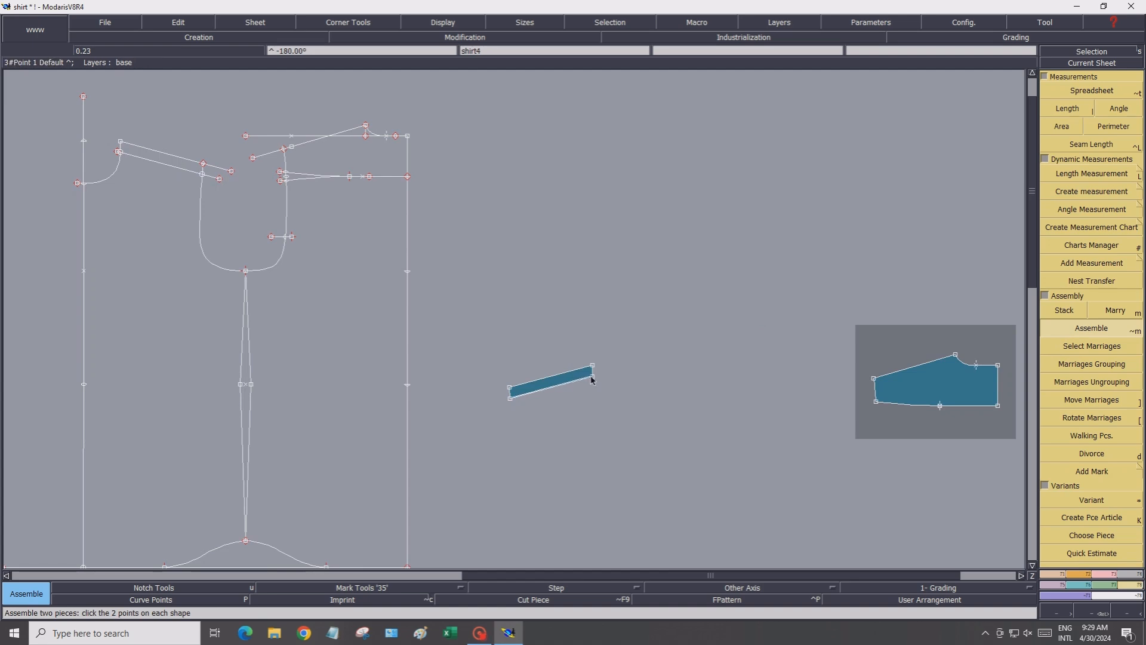
left_click(593, 377)
left_click(875, 378)
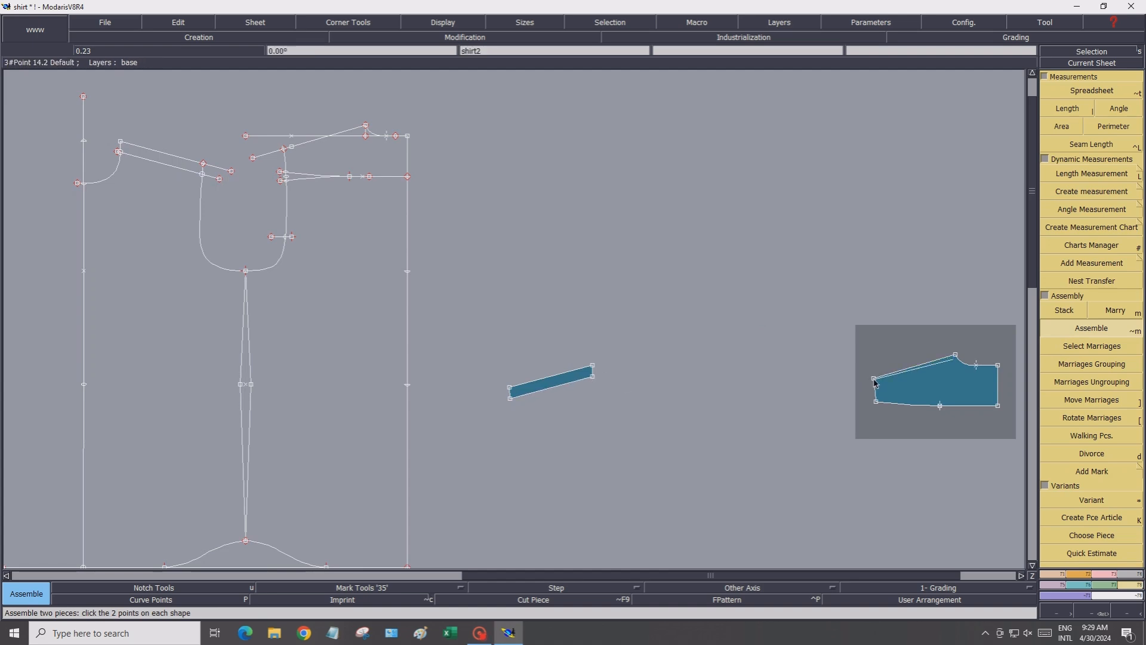
left_click(955, 356)
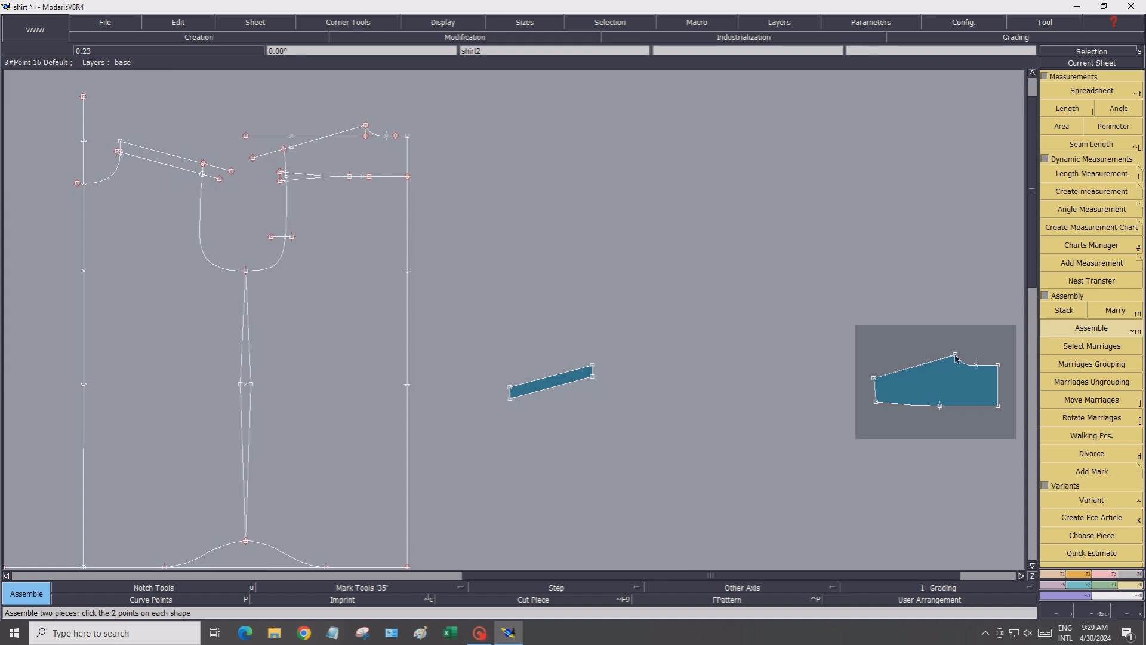
Extract the cut piece of the assembled yoke and shoulder strip, then auto-arrange the sheets
left_click(1133, 581)
left_click(1120, 354)
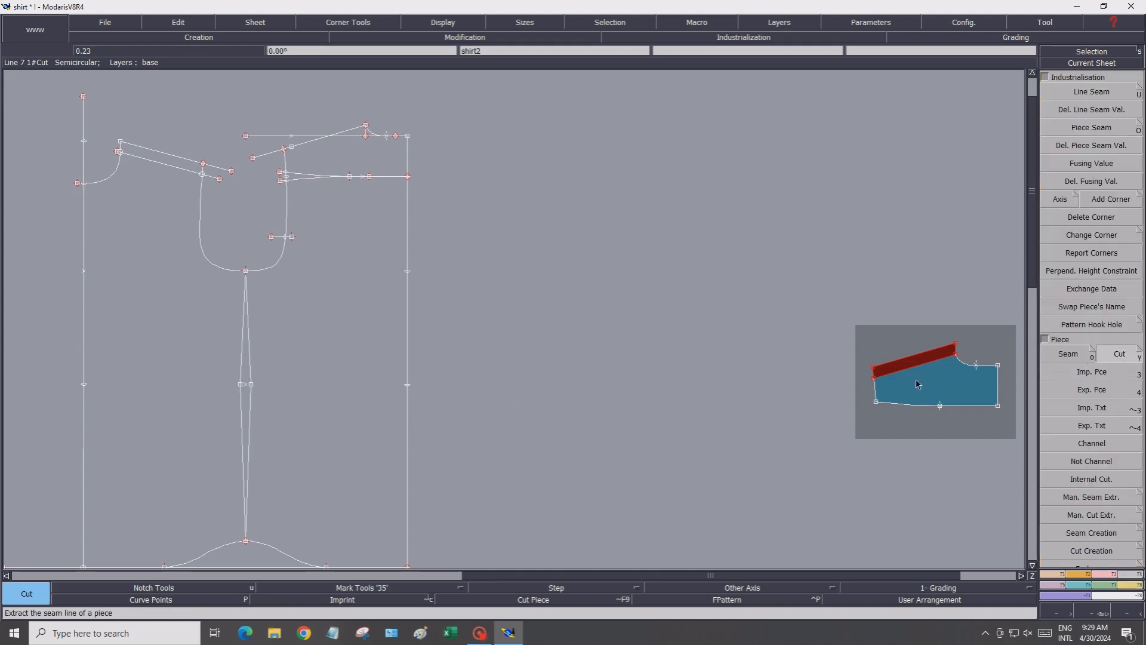
left_click(917, 386)
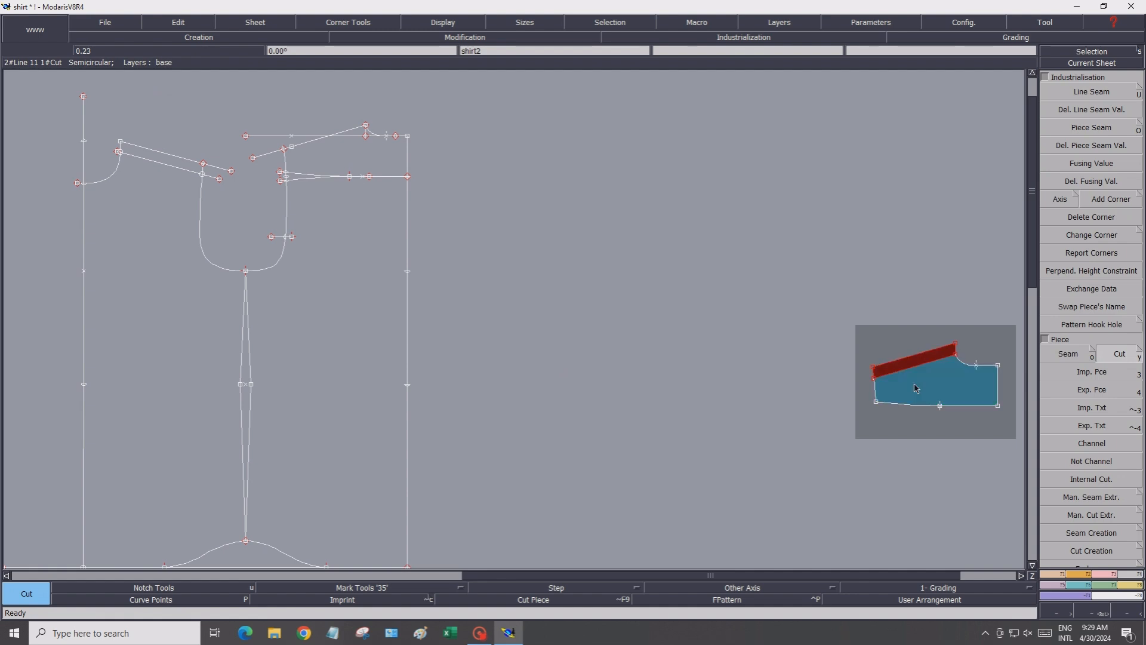
key("j")
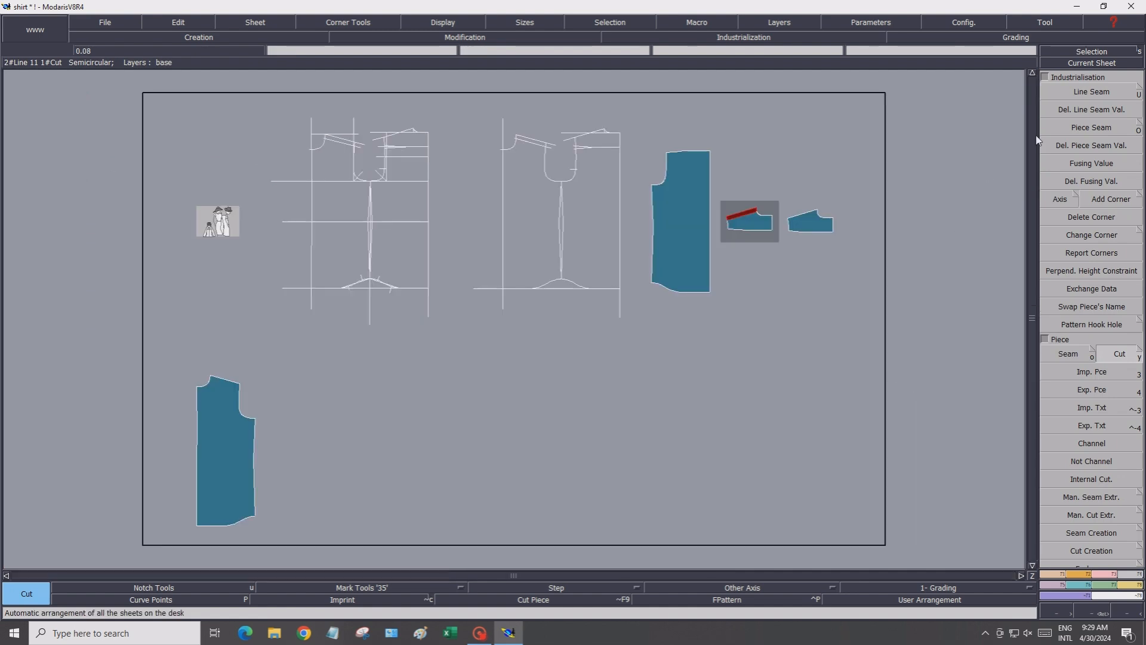
Open the sheet of the assembled yoke cut piece and display its curve points
left_click(1076, 61)
left_click(810, 222)
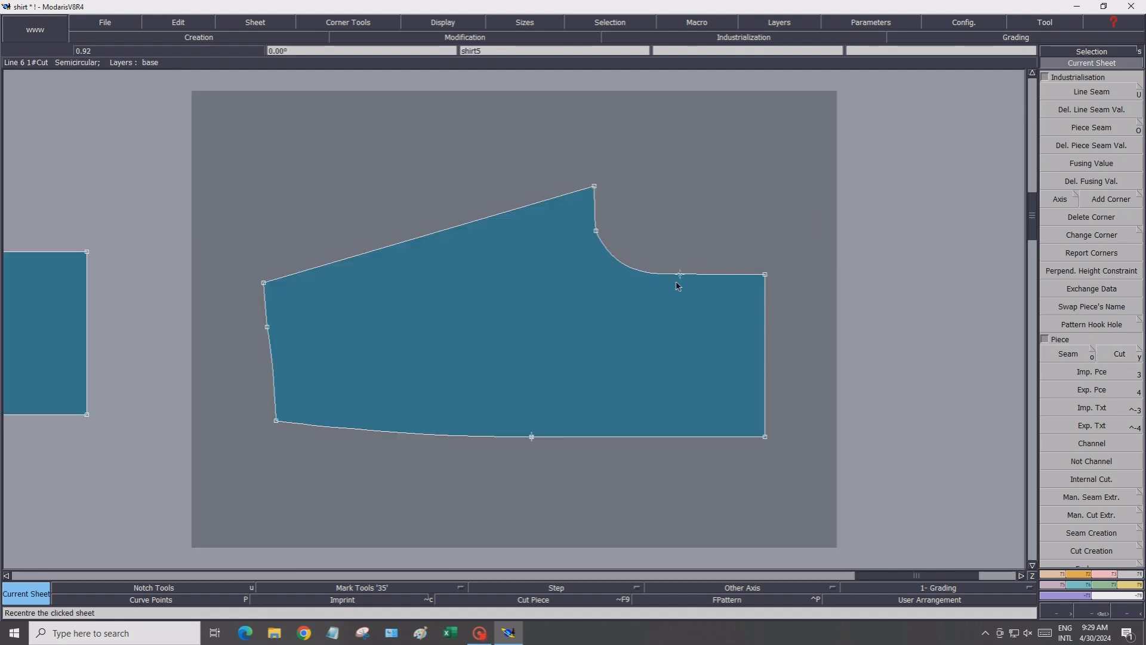
left_click(1110, 575)
left_click(1101, 315)
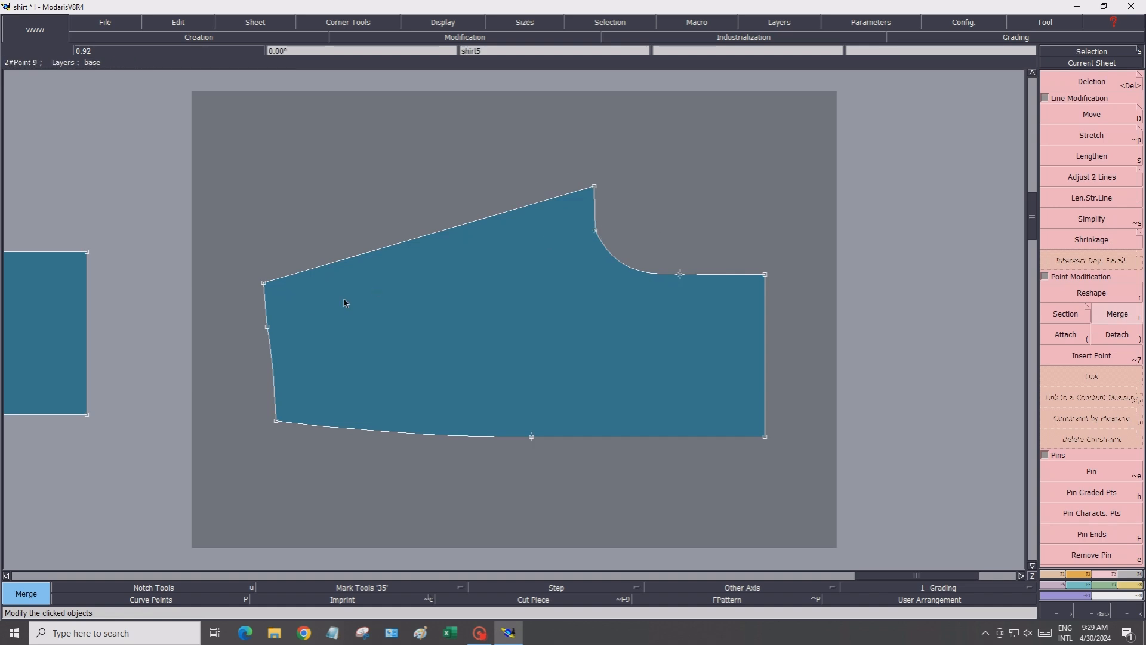
left_click(196, 599)
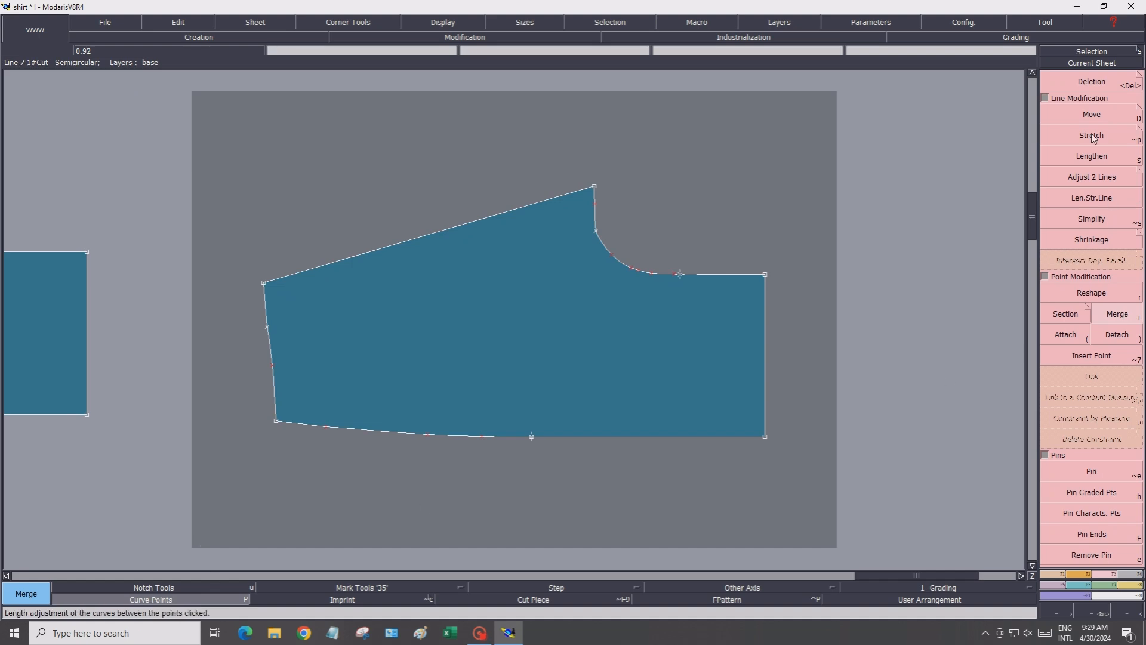
Delete the extra point on the yoke's curved neckline edge near the shoulder corner
left_click(1067, 294)
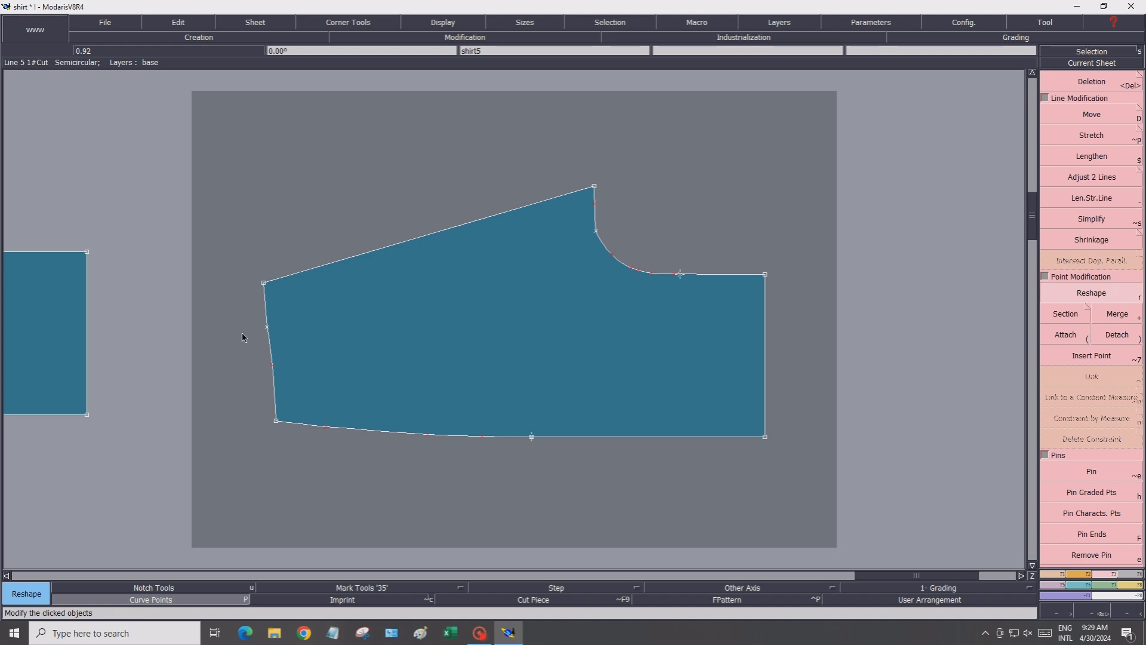
left_click(266, 326)
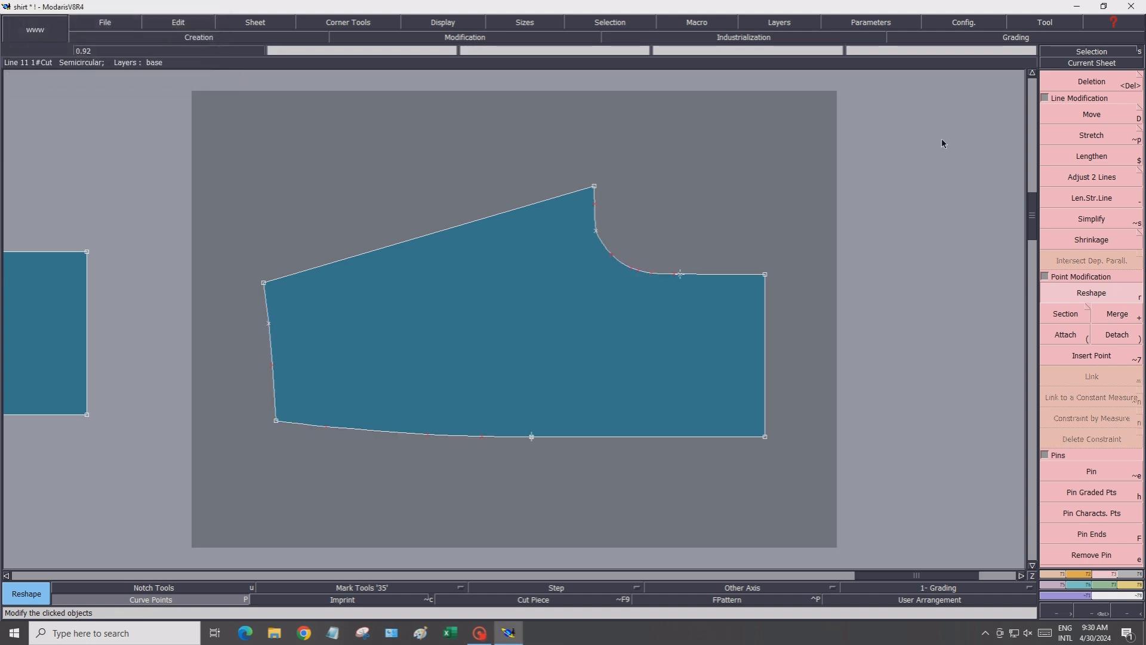
left_click(1087, 81)
left_click(597, 231)
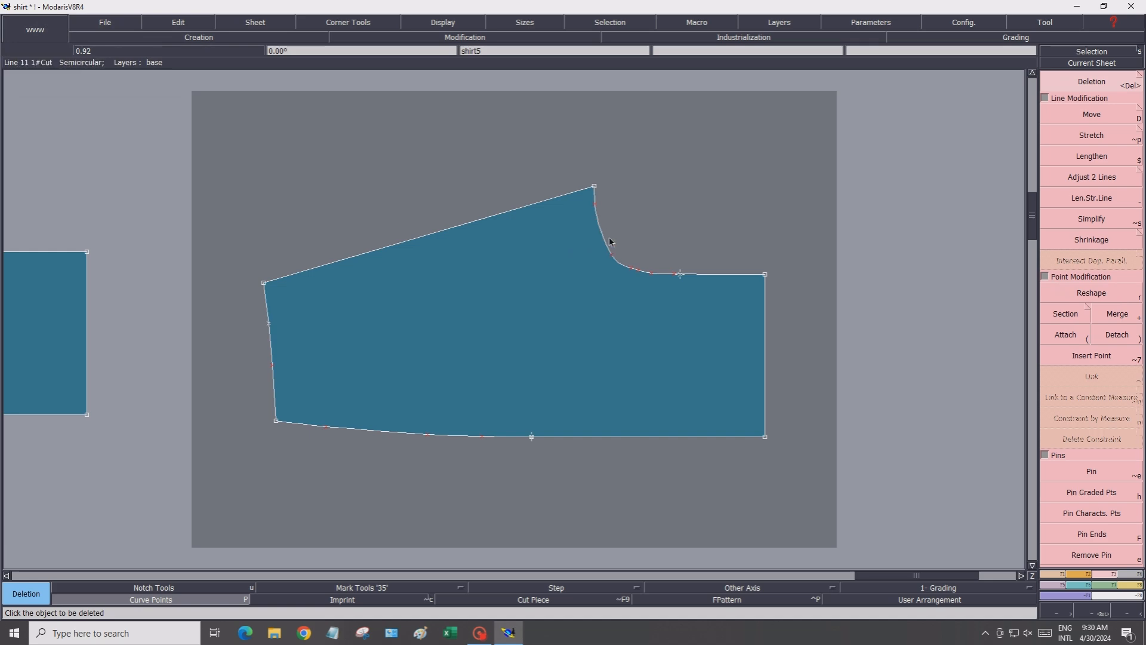
Reshape the curve points along the yoke's neckline to smooth the curve
left_click(1072, 296)
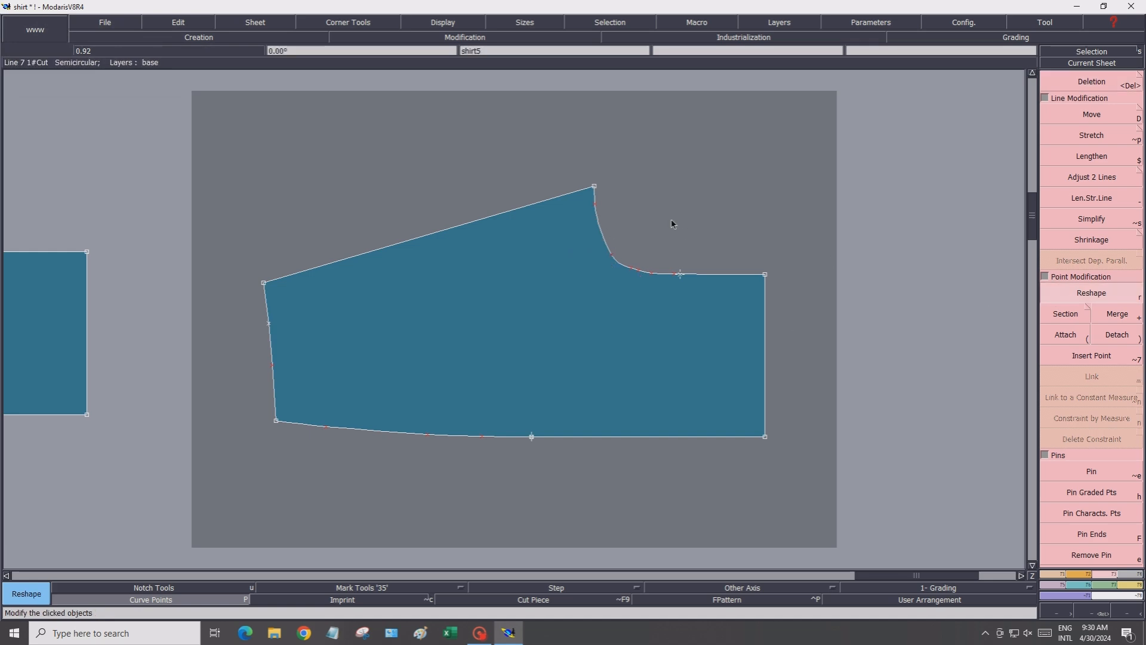
left_click(614, 259)
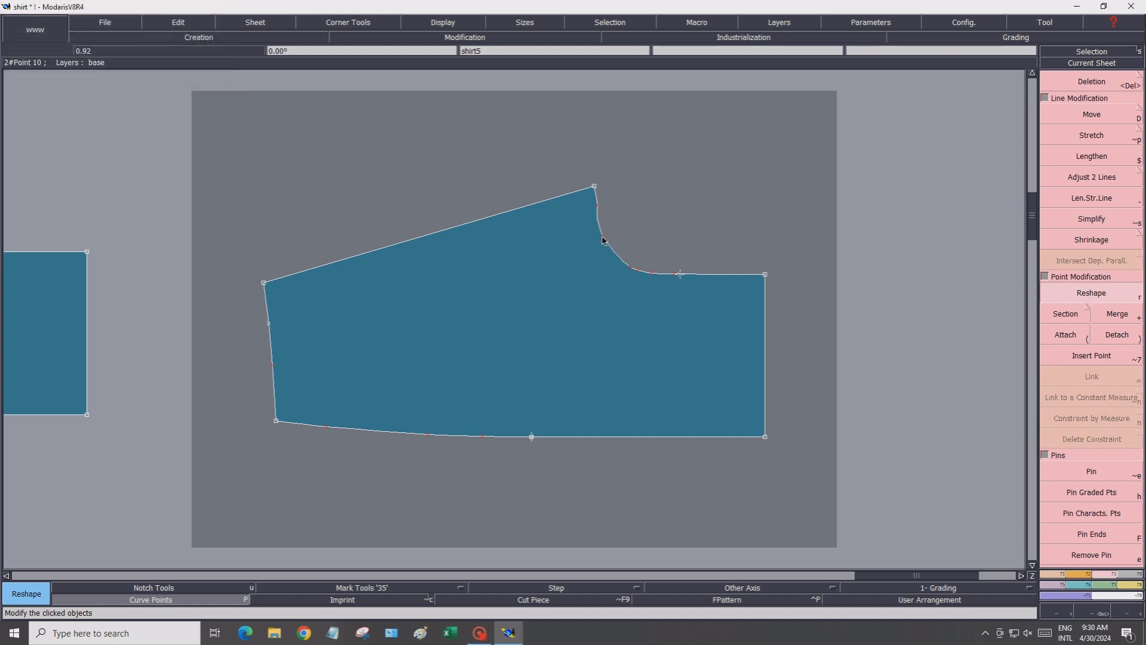
left_click(609, 239)
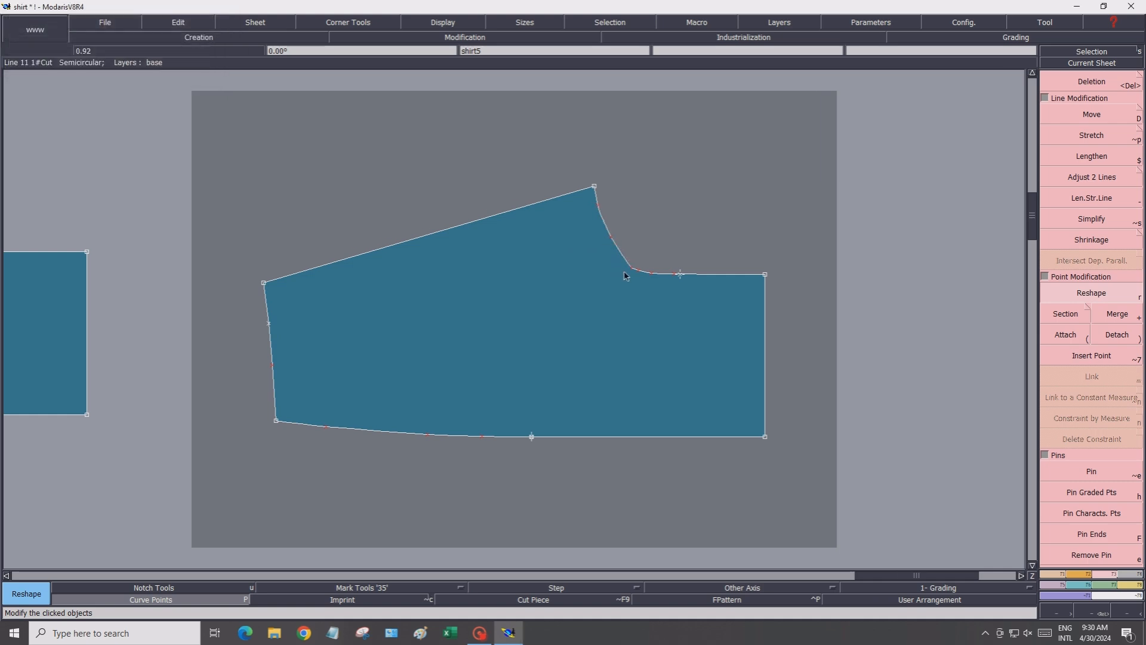
left_click(635, 273)
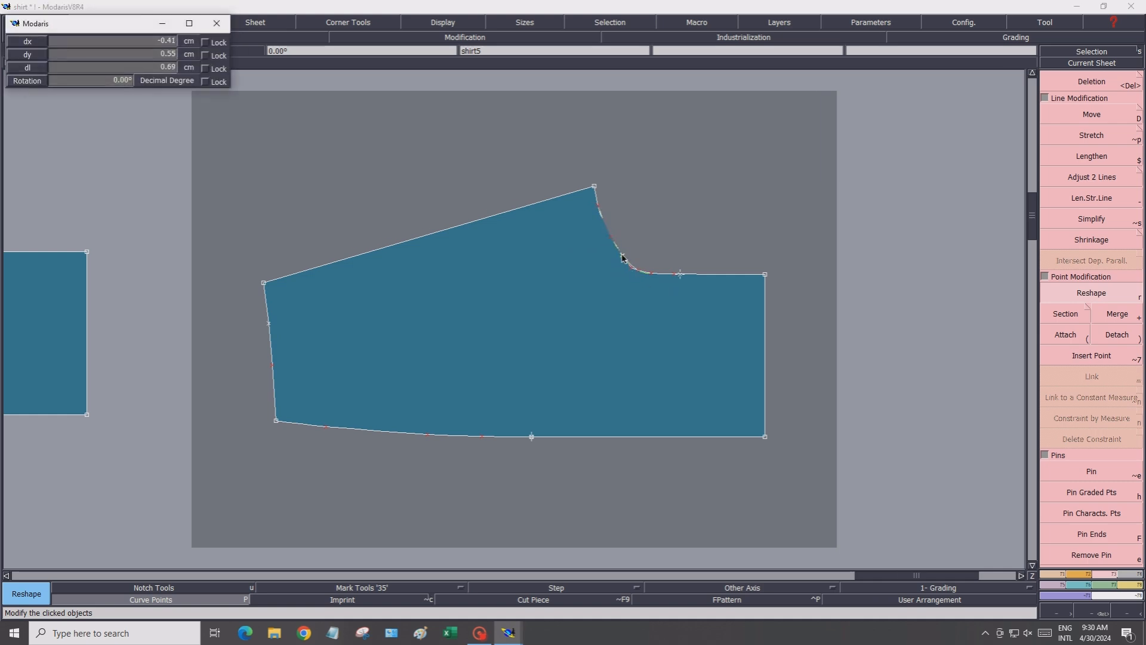
left_click(621, 255)
left_click(612, 242)
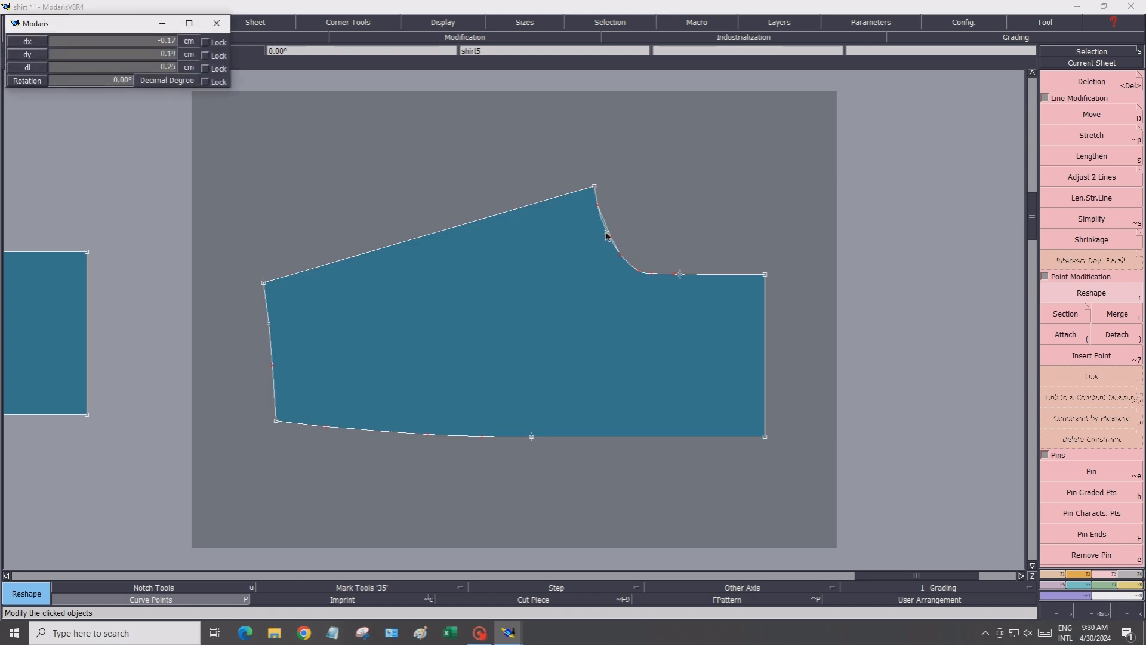
left_click(608, 236)
left_click(635, 271)
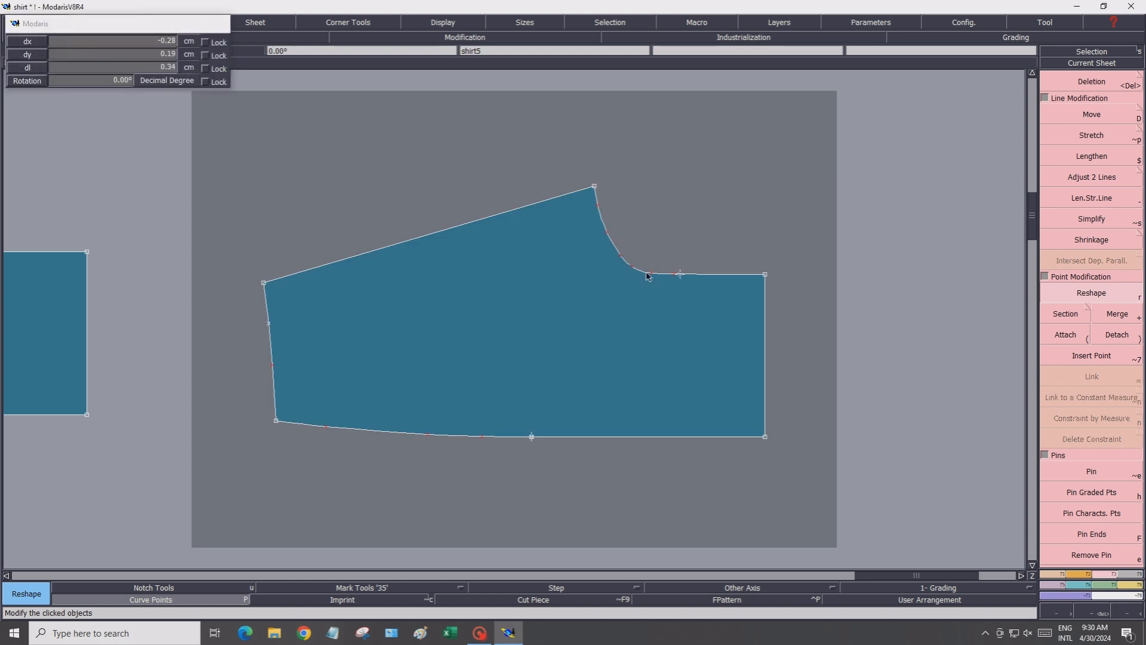
left_click(648, 276)
Delete the point where the neckline curve meets the straight edge, then undo the deletion
key("Delete")
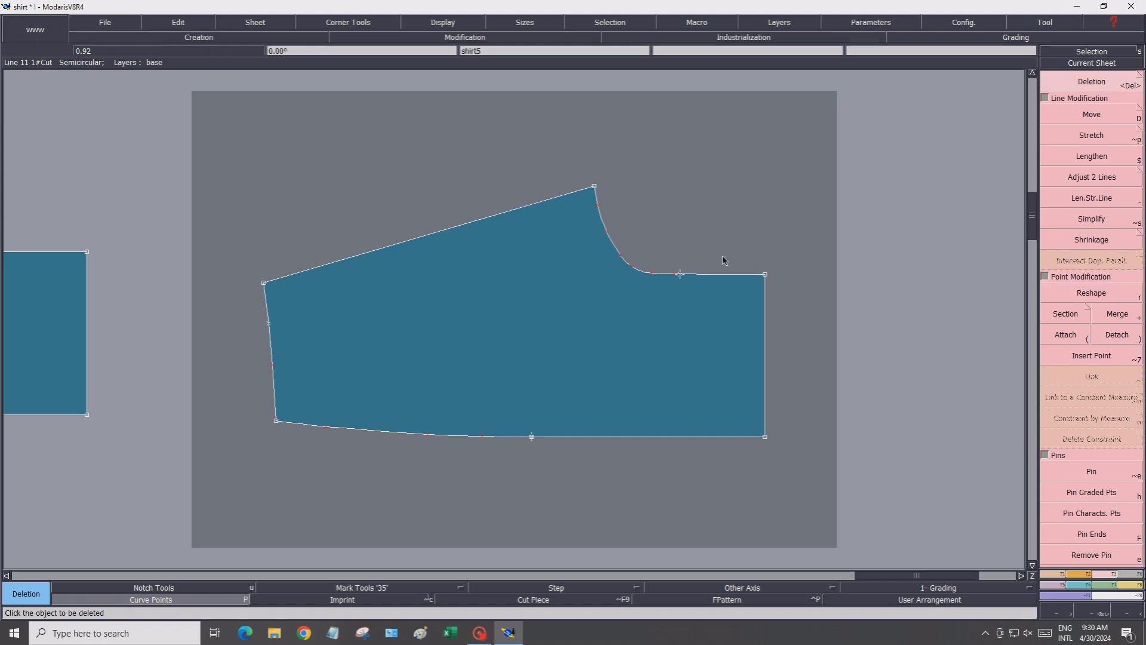
left_click(680, 275)
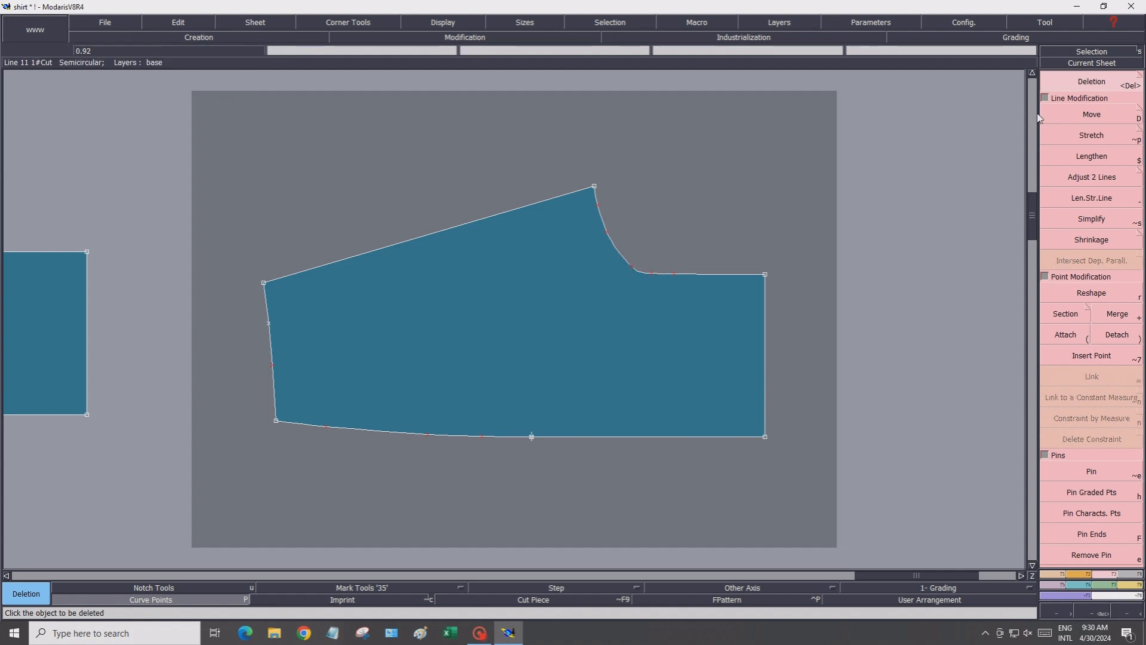
left_click(201, 26)
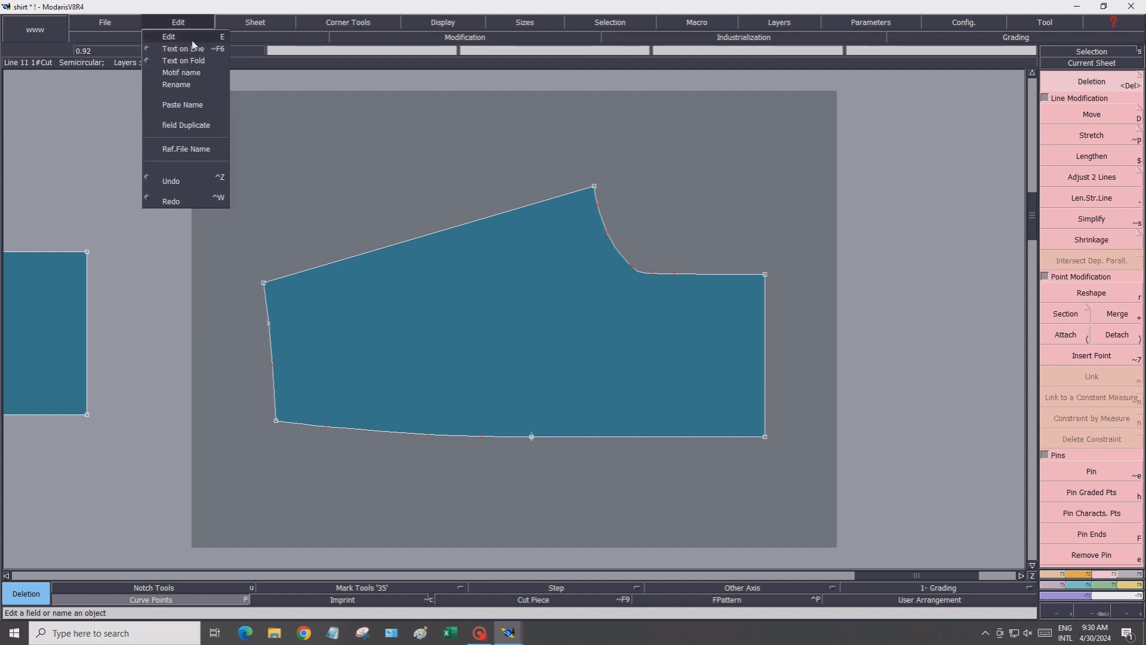
left_click(174, 186)
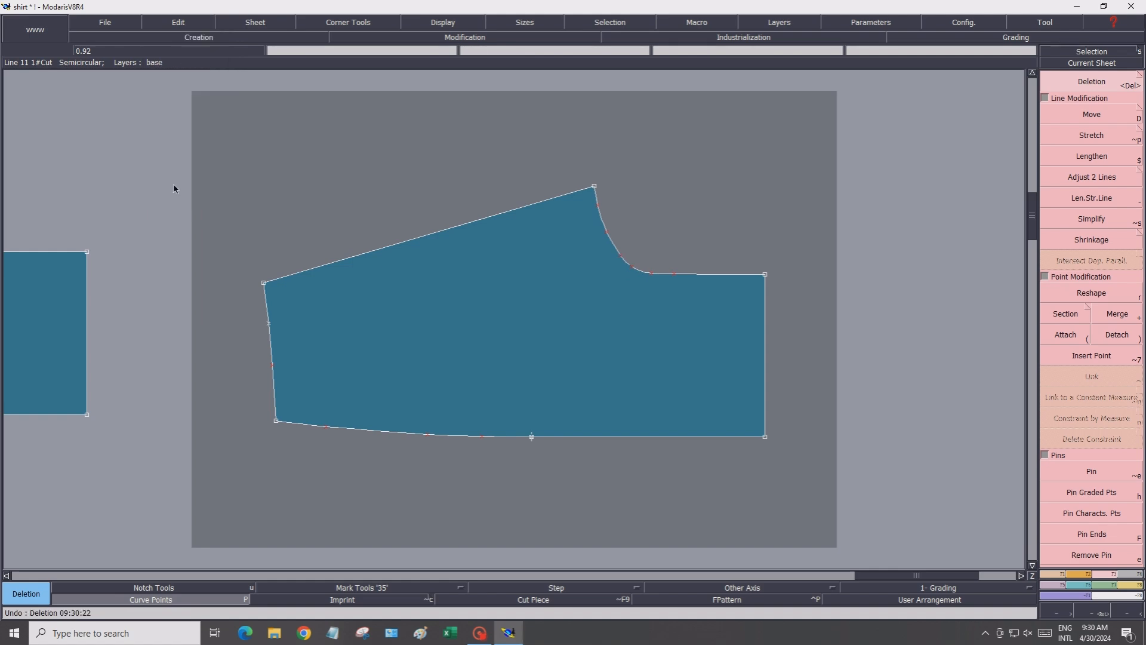
Reshape the neckline curve points again so the curve blends into the straight edge
left_click(1092, 292)
left_click(606, 231)
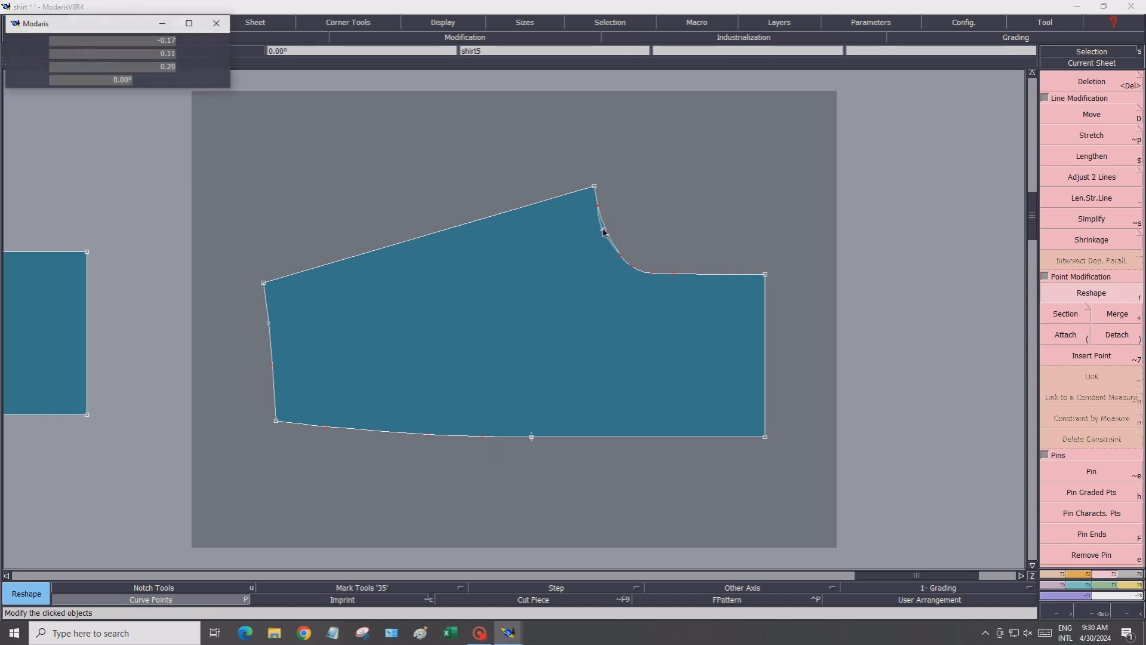
left_click(605, 227)
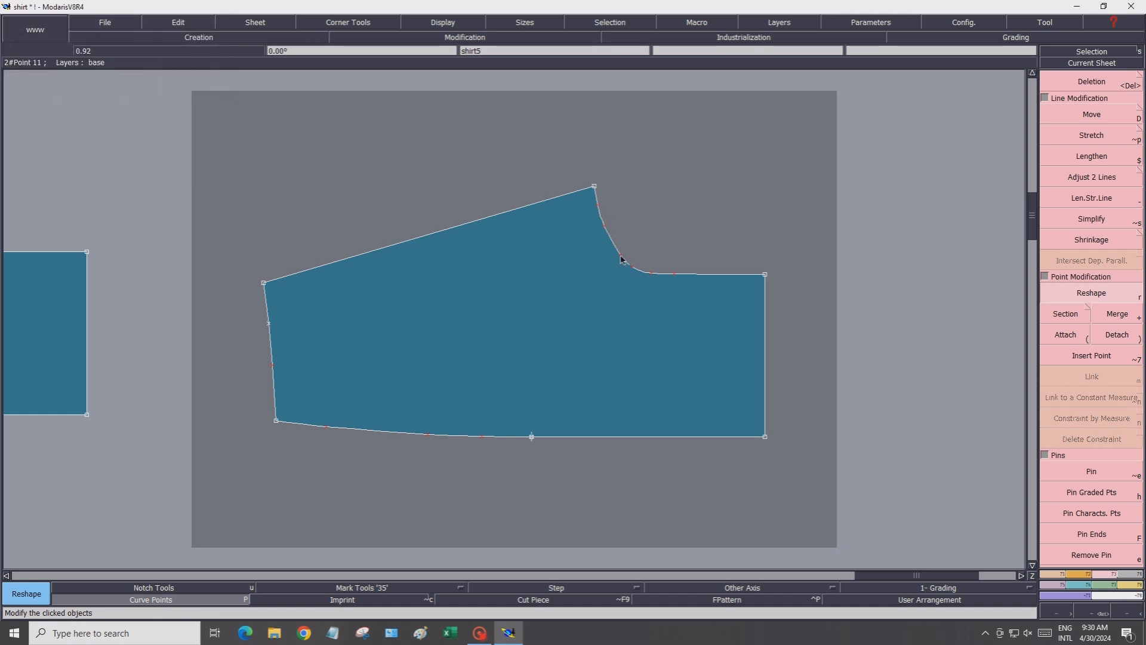
left_click(620, 256)
left_click(613, 246)
left_click(633, 267)
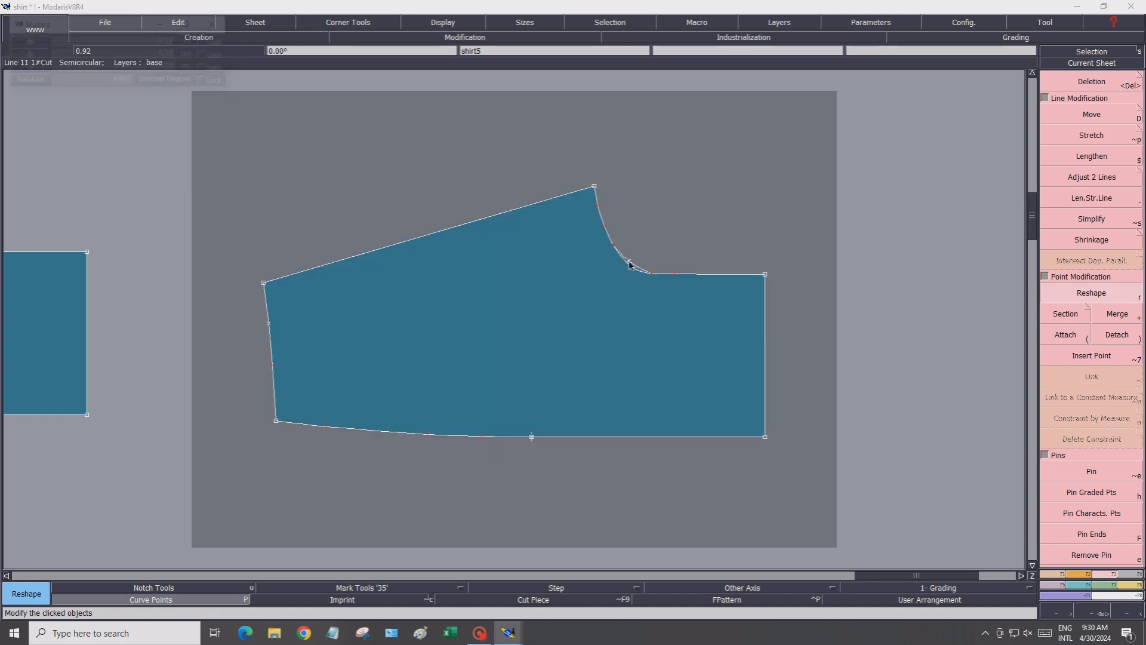
left_click(626, 260)
left_click(652, 273)
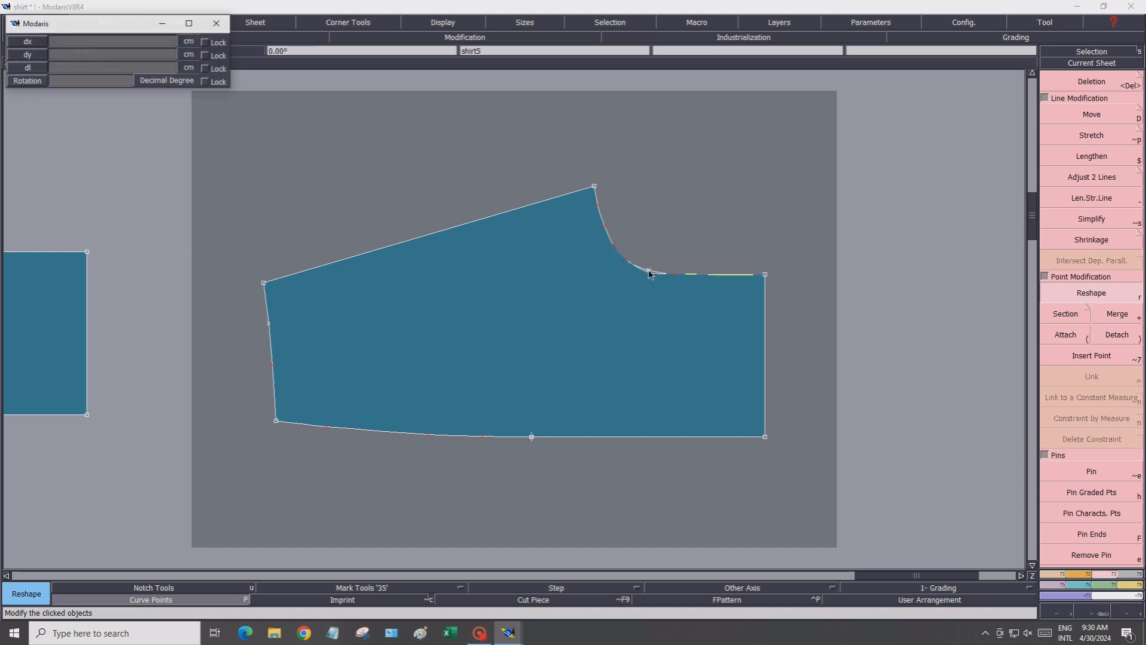
left_click(647, 270)
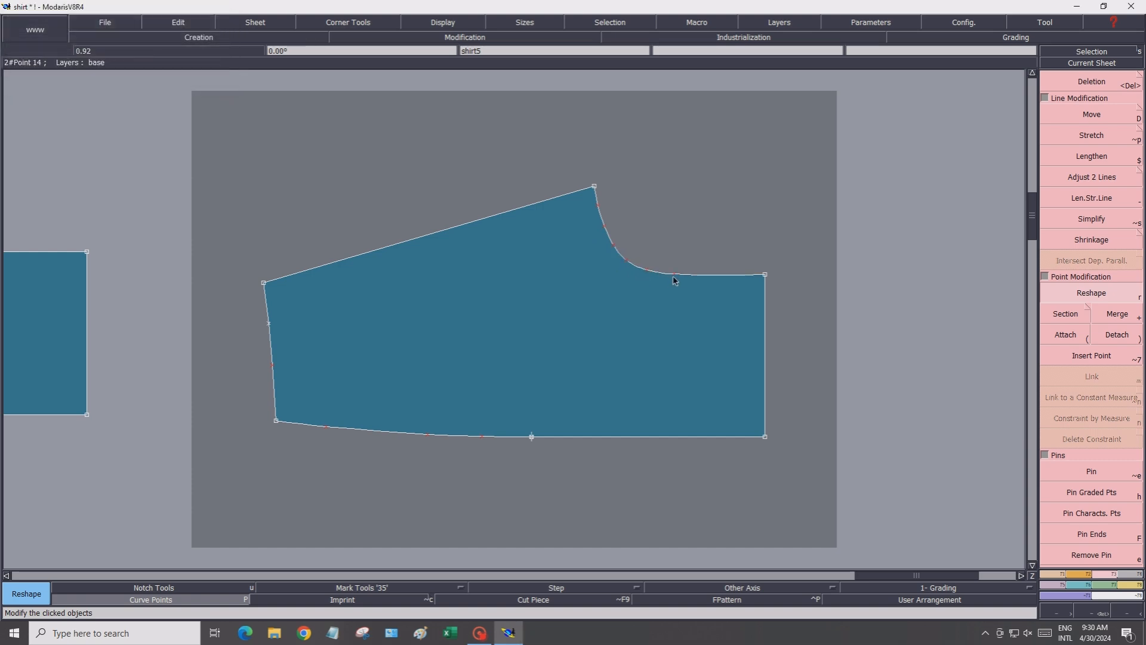
Adjust the upper neckline curve points just below the yoke's shoulder corner
left_click(605, 227)
left_click(604, 227)
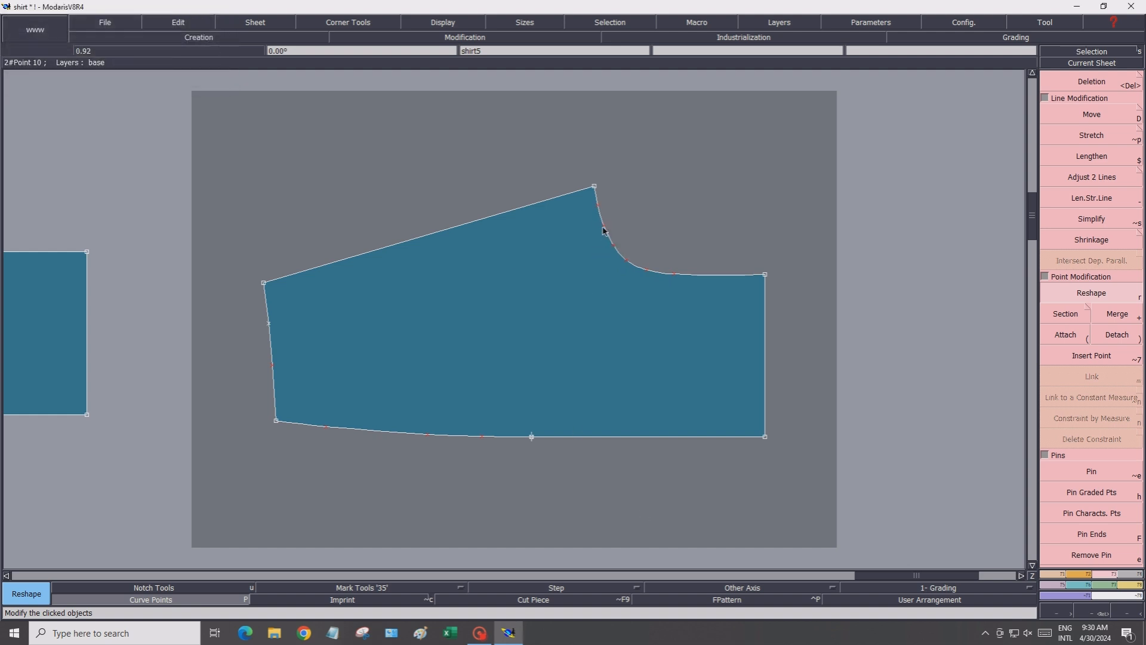
left_click(599, 206)
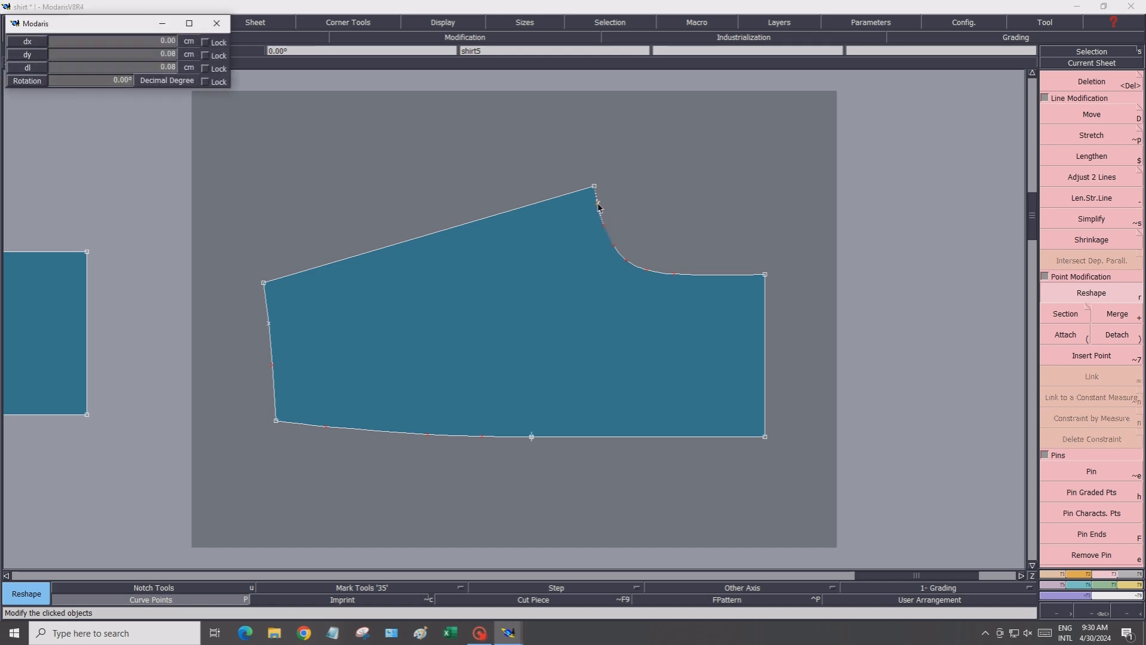
left_click(600, 207)
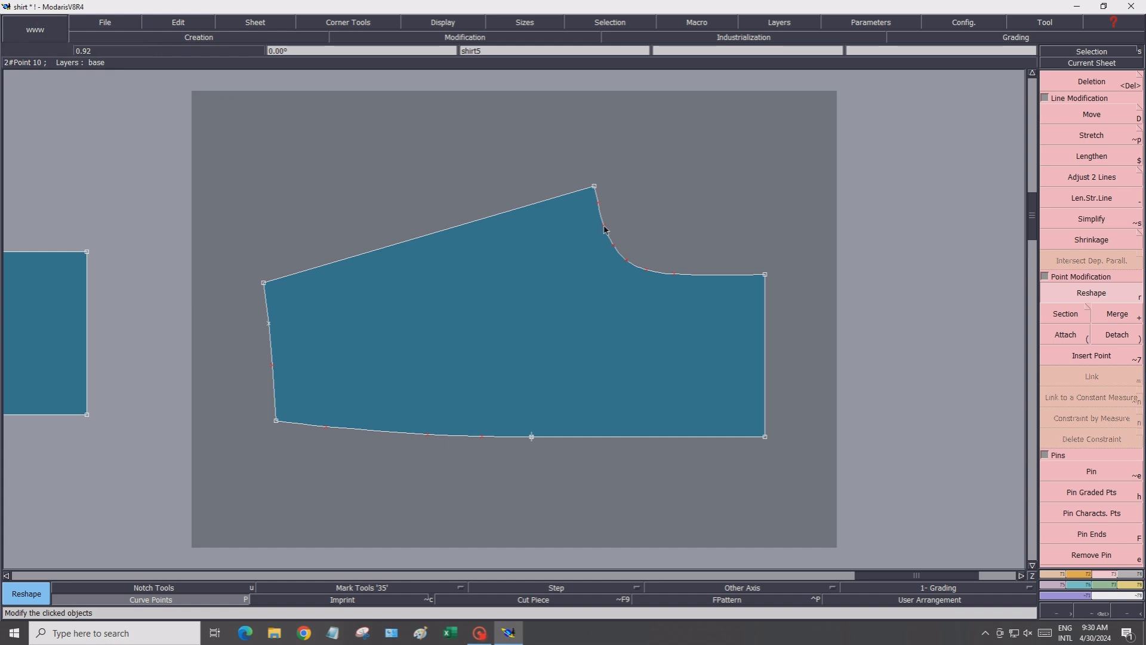
left_click(604, 226)
left_click(604, 226)
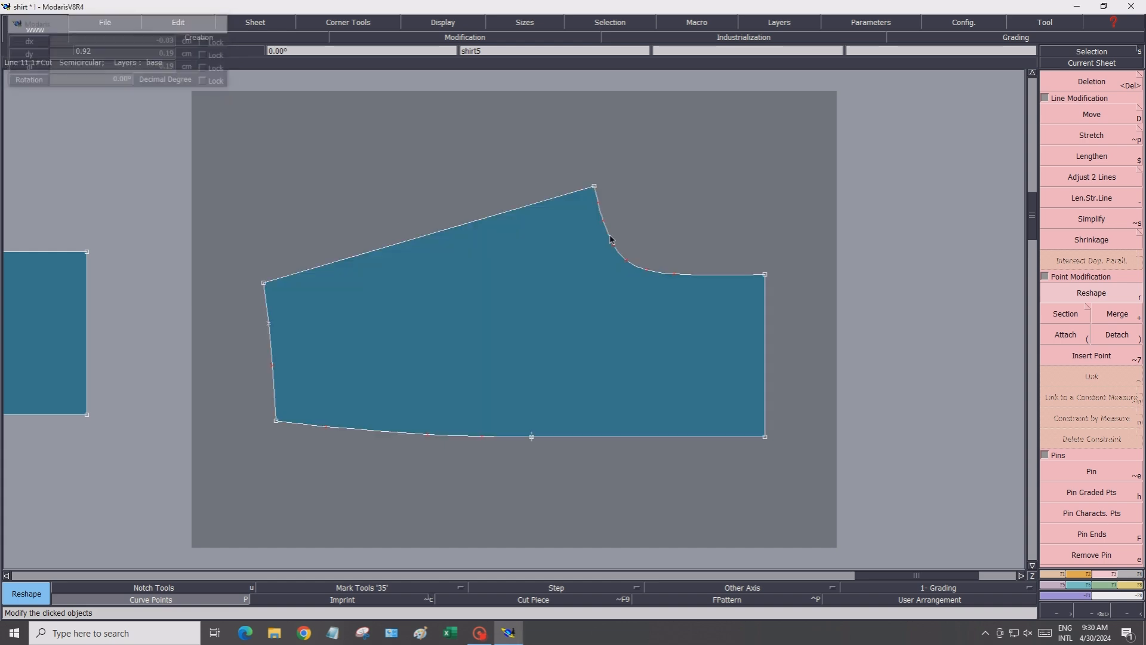
Fine-tune the middle points of the yoke's neckline curve at full scale
left_click(442, 23)
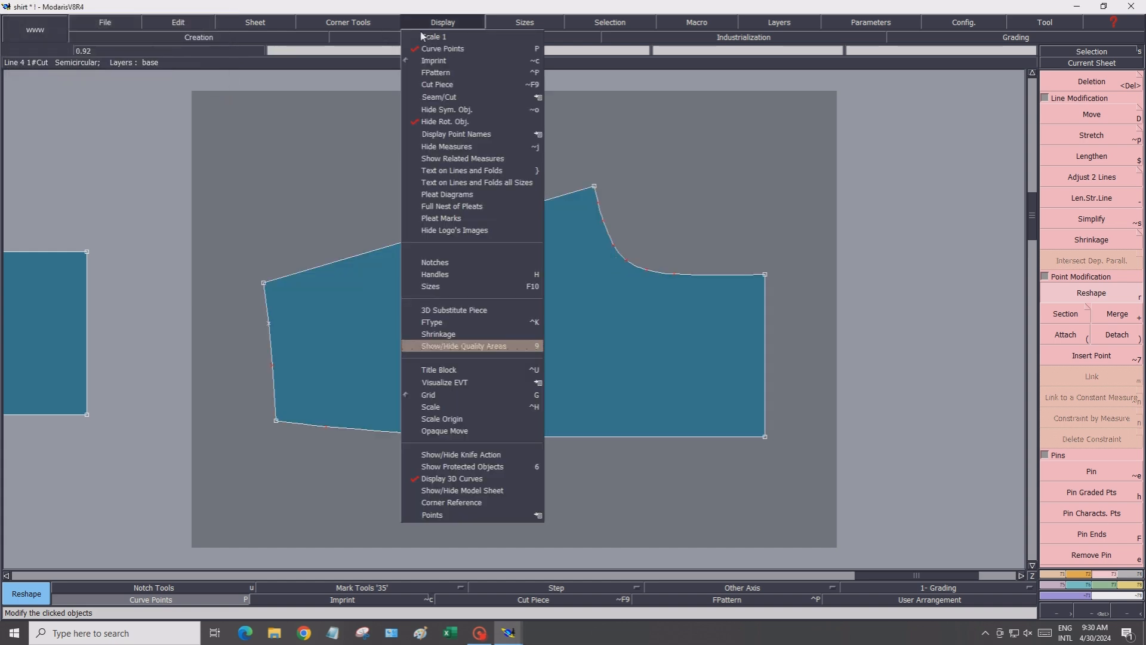
left_click(426, 45)
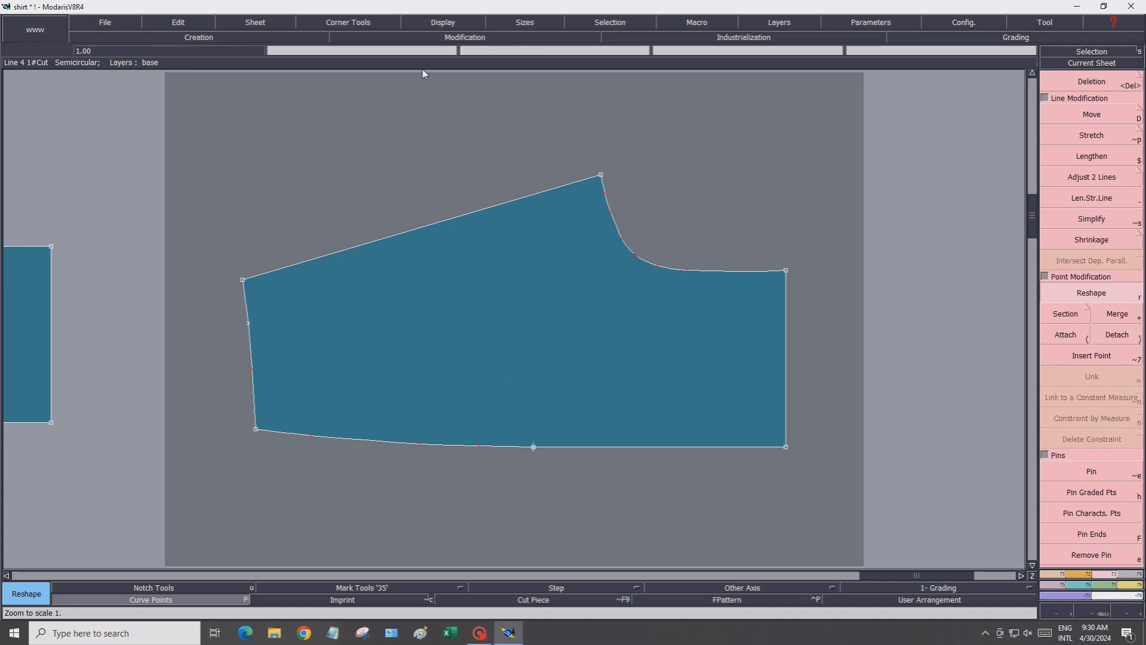
left_click(622, 240)
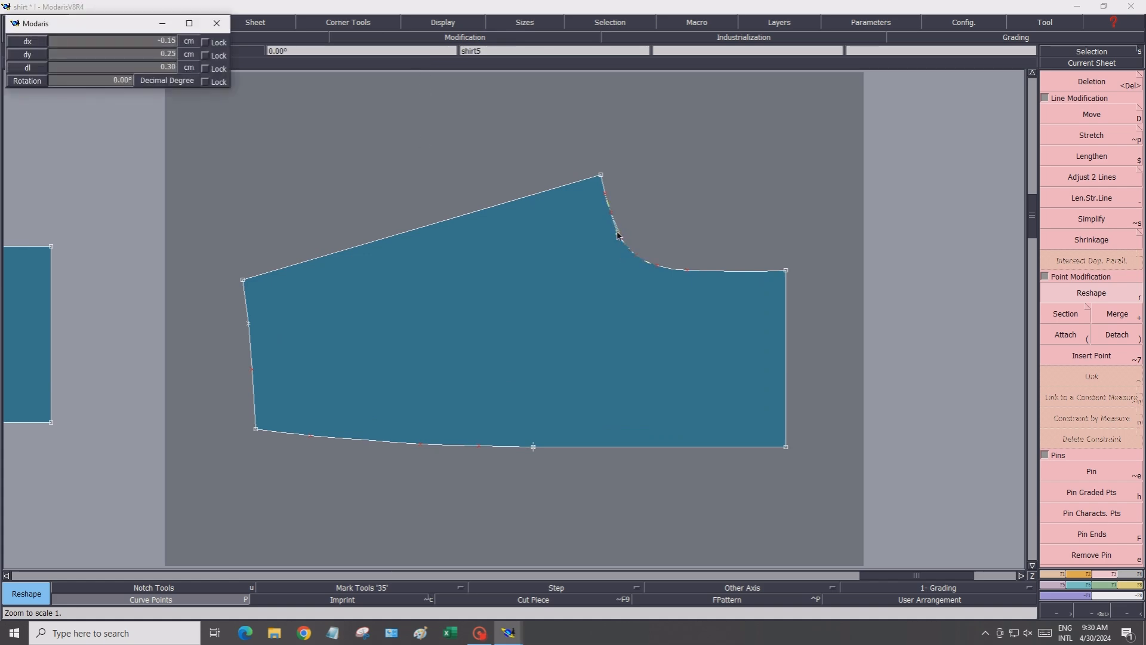
left_click(630, 259)
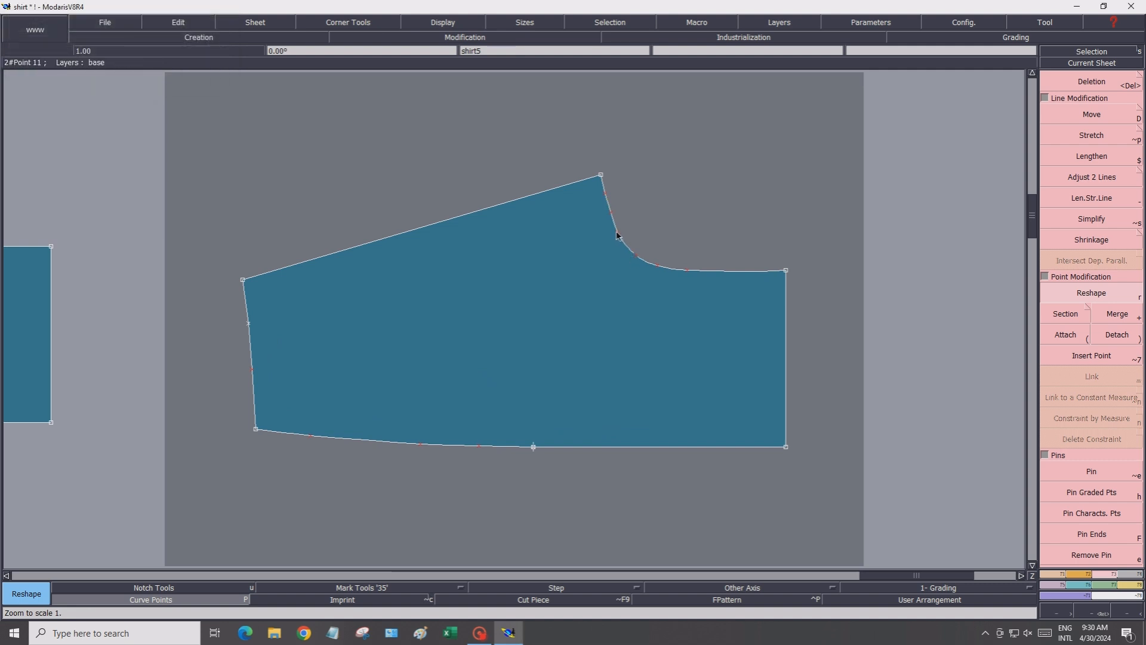
left_click(618, 233)
left_click(620, 233)
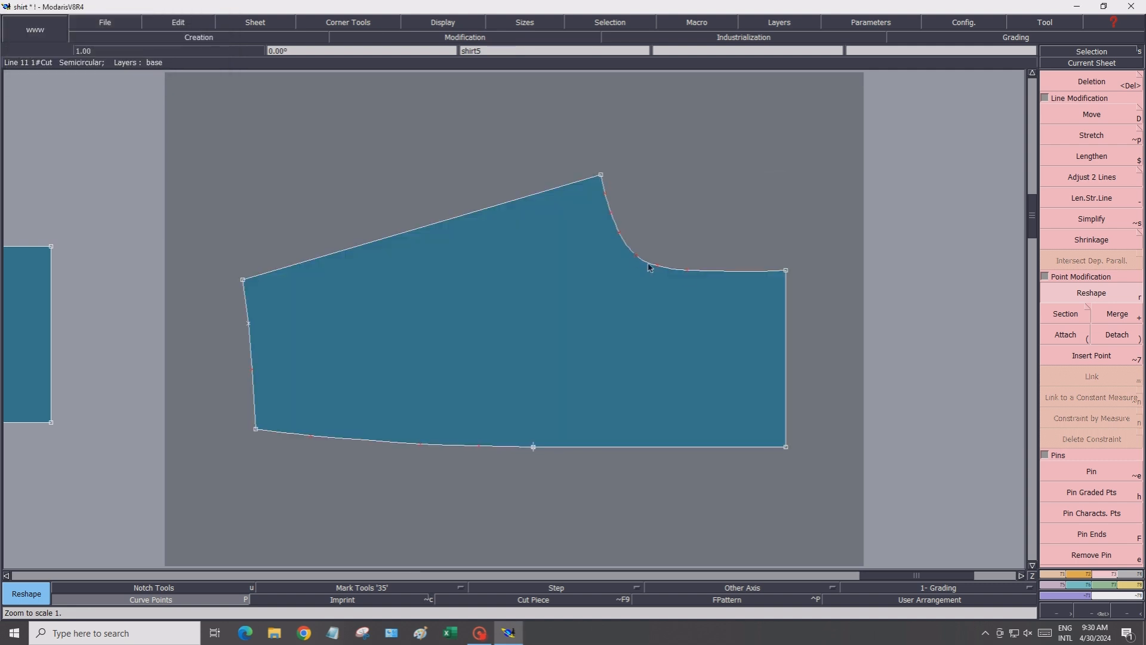
Save the shirt model and auto-arrange all sheets on the desk
scroll(543, 333, "down", 1)
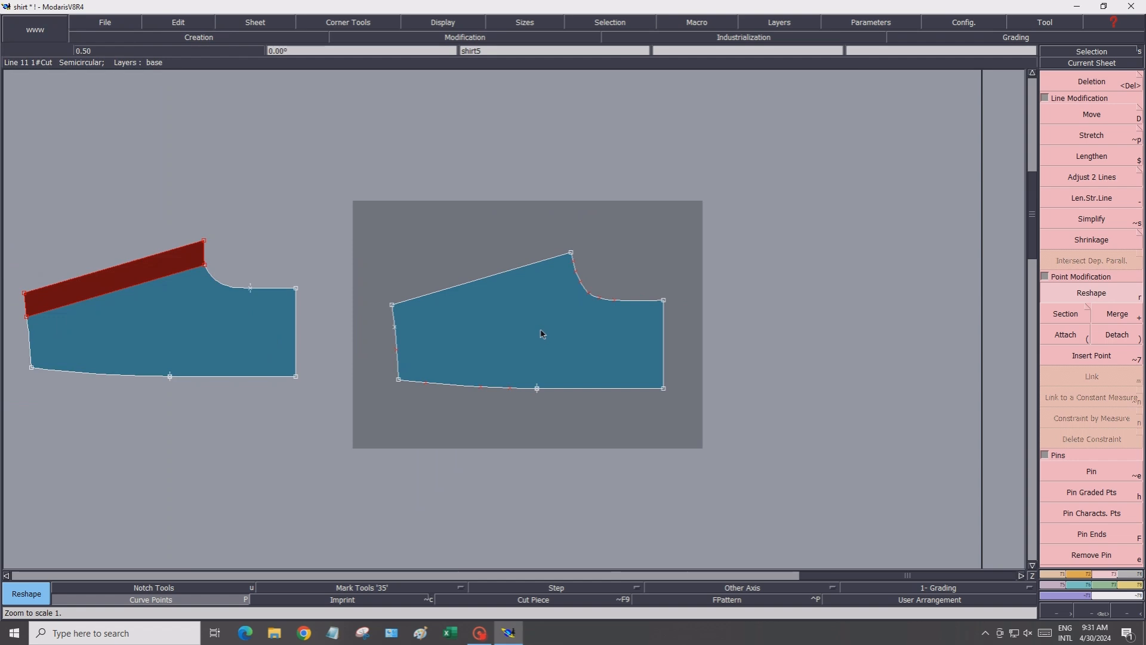
left_click(123, 23)
left_click(109, 77)
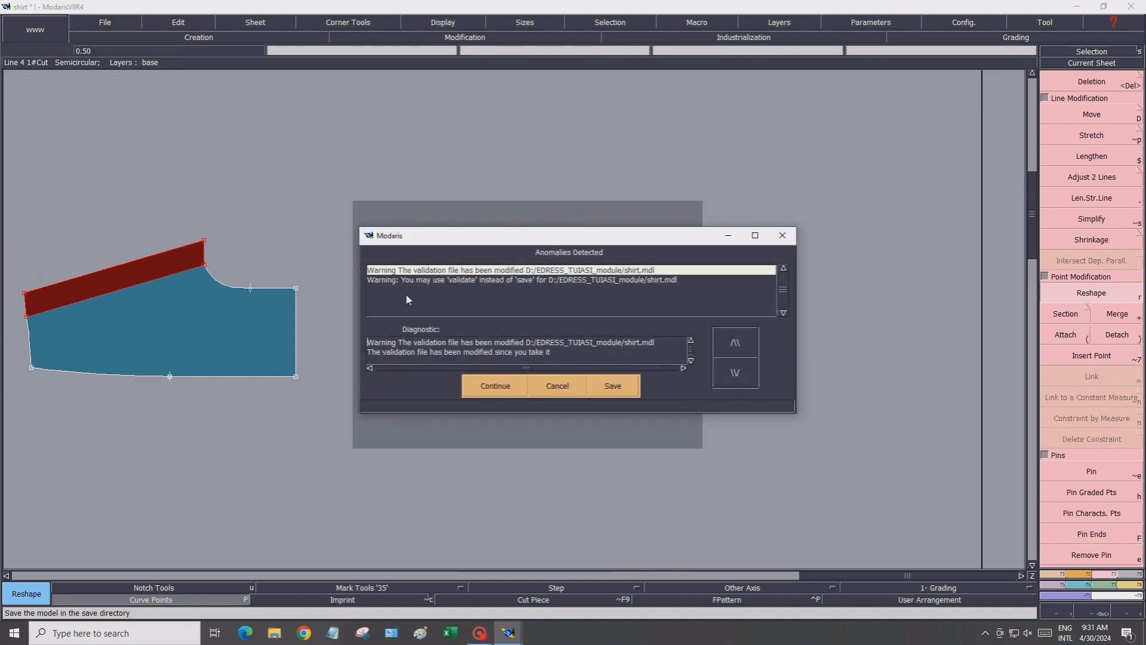
left_click(485, 390)
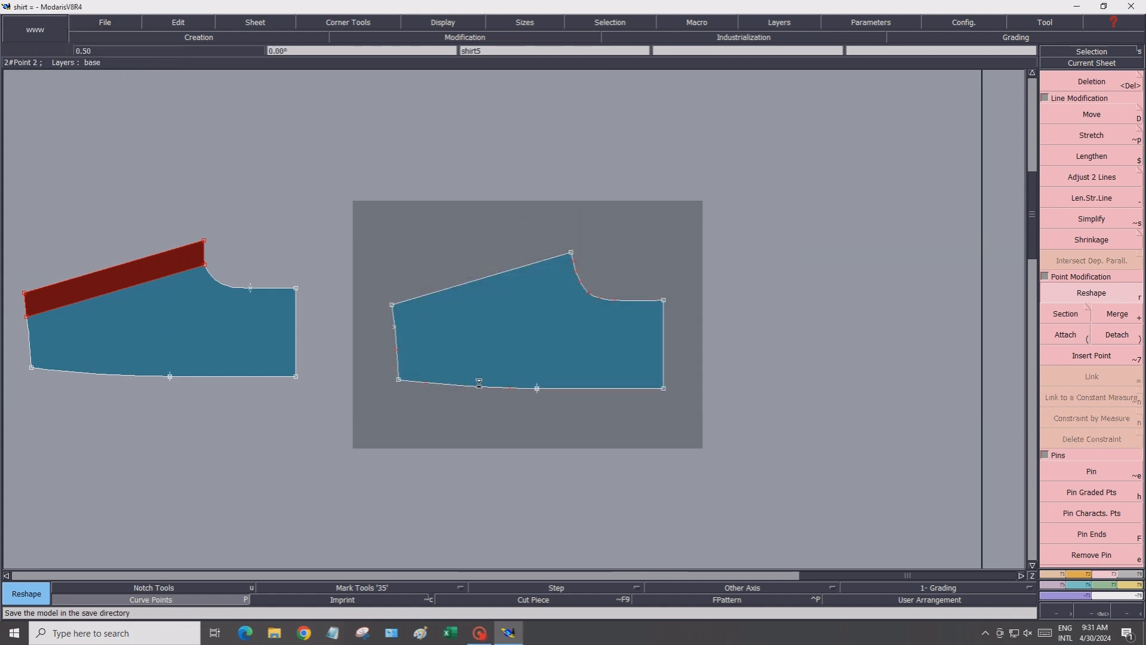
key("j")
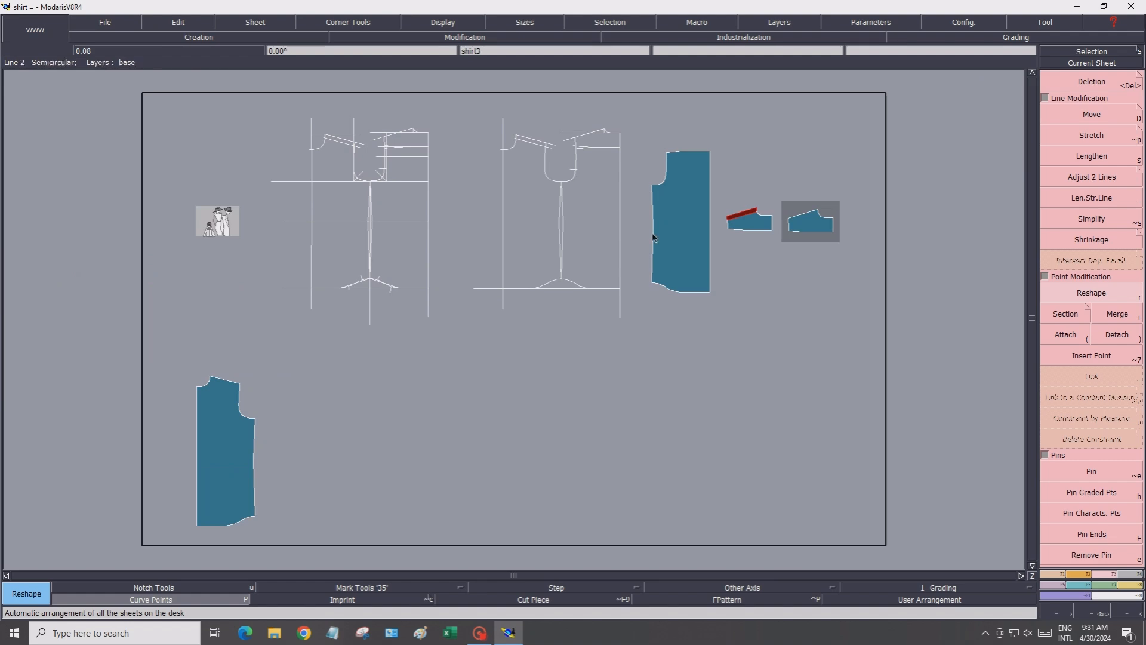
scroll(218, 407, "up", 3)
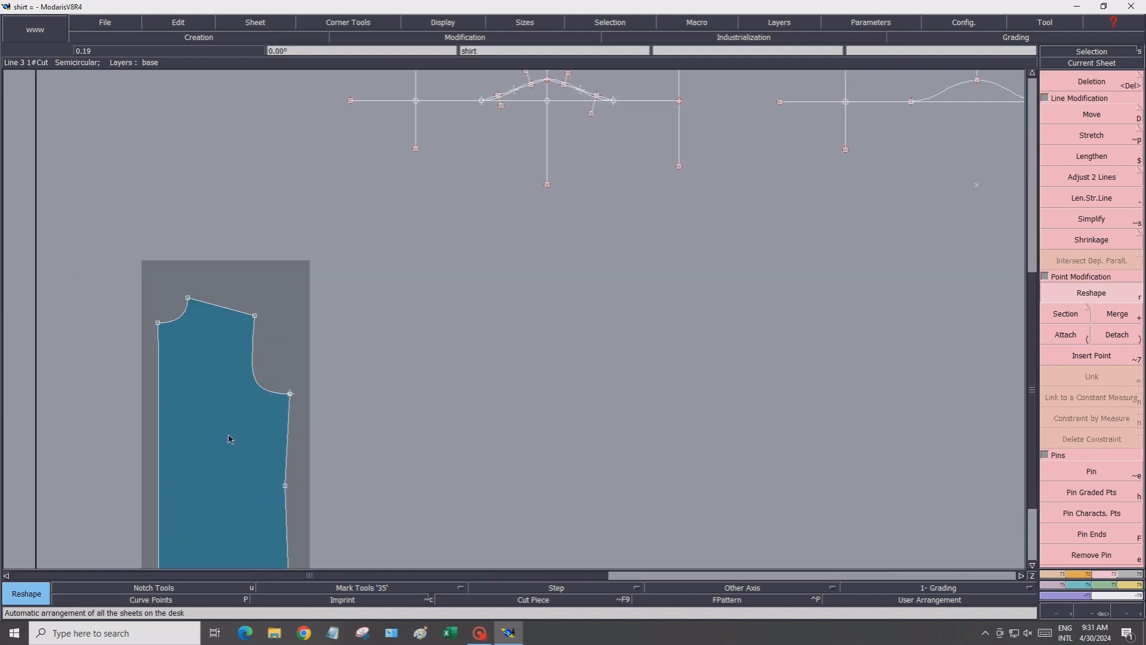
scroll(240, 435, "down", 5)
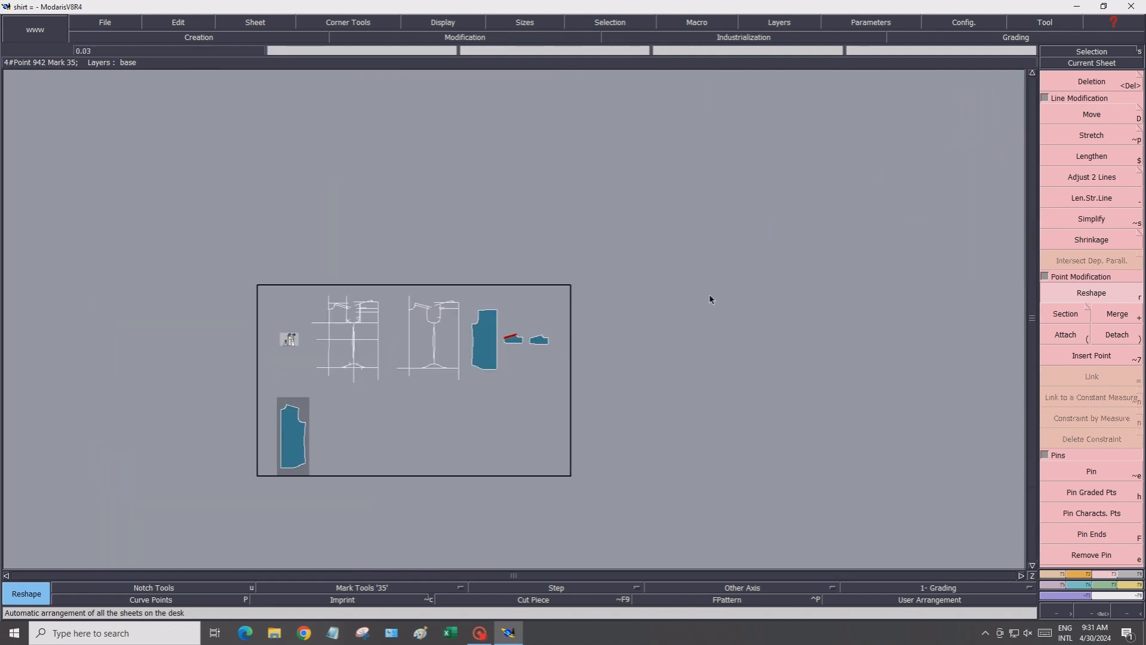
scroll(469, 354, "up", 3)
scroll(505, 332, "up", 4)
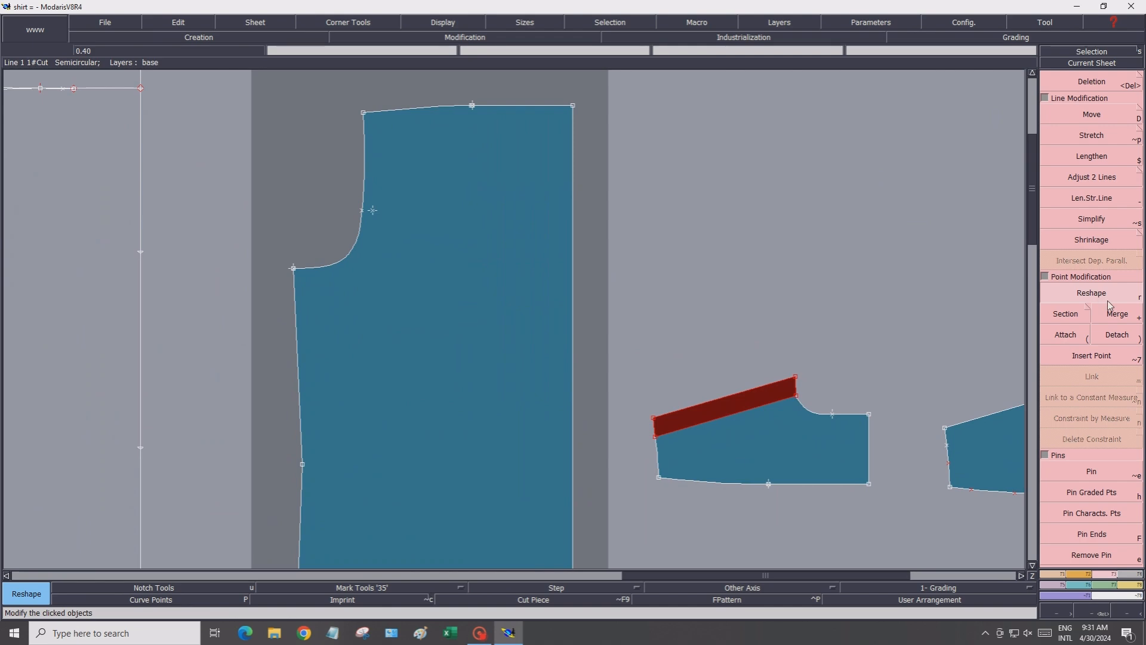
left_click(1076, 84)
left_click(375, 211)
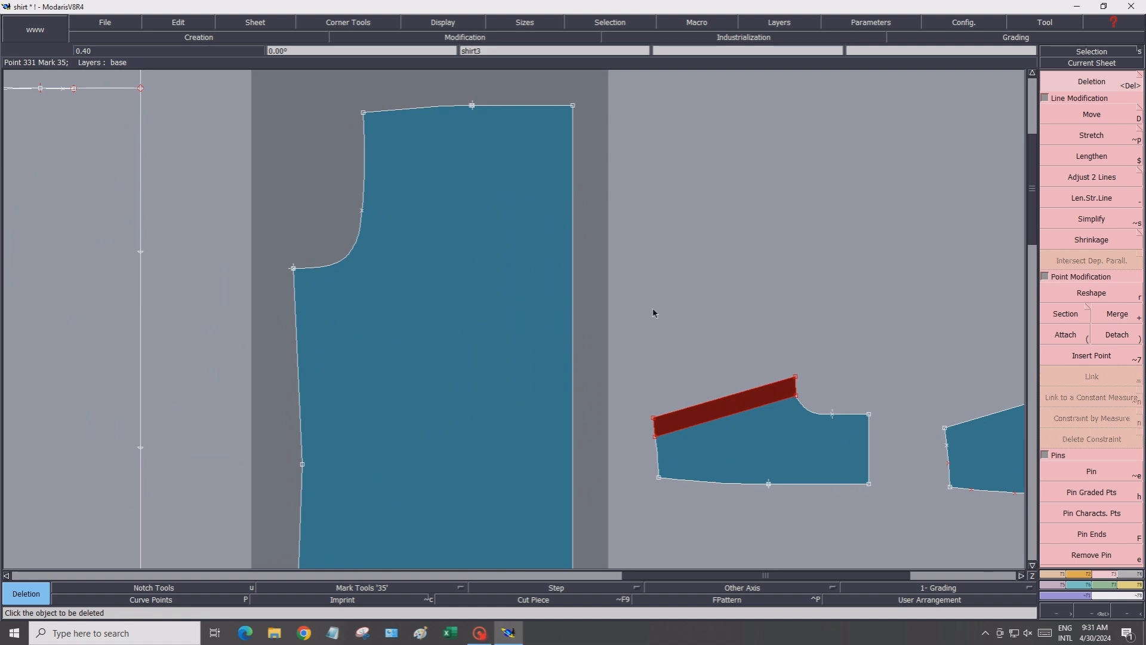
left_click(1065, 313)
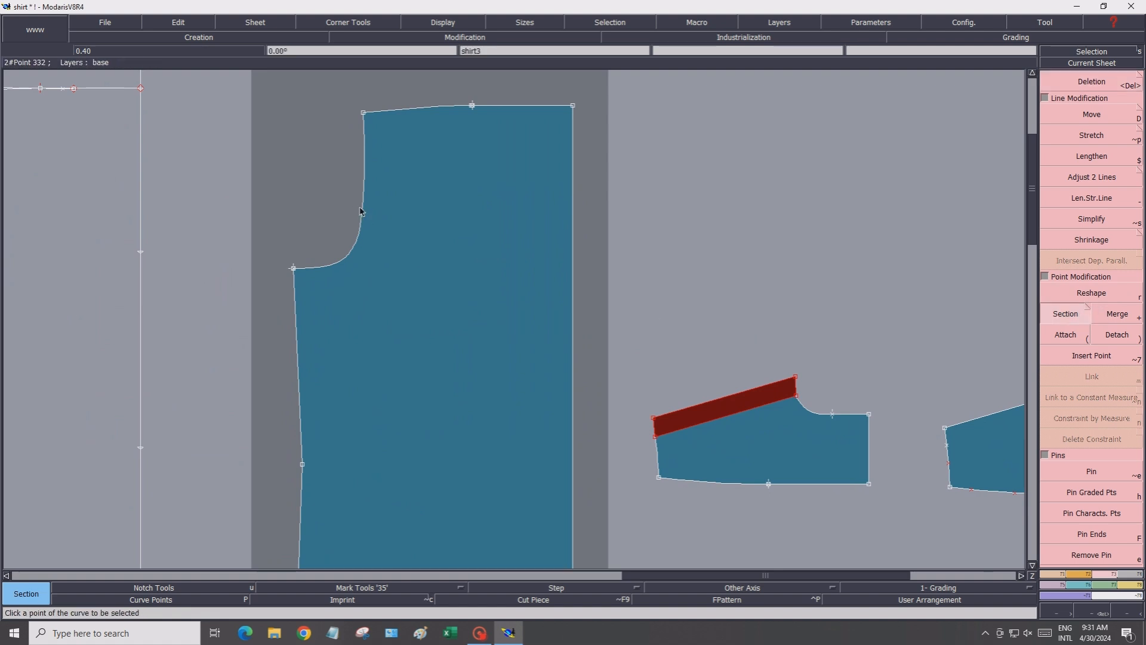
scroll(332, 289, "down", 2)
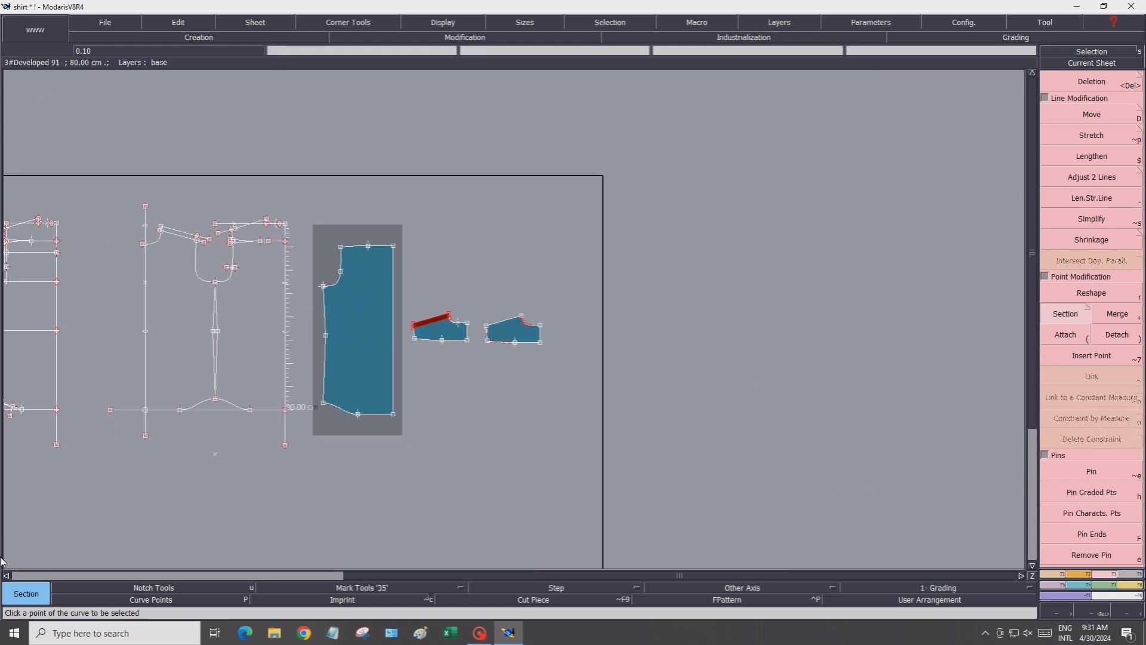
key("j")
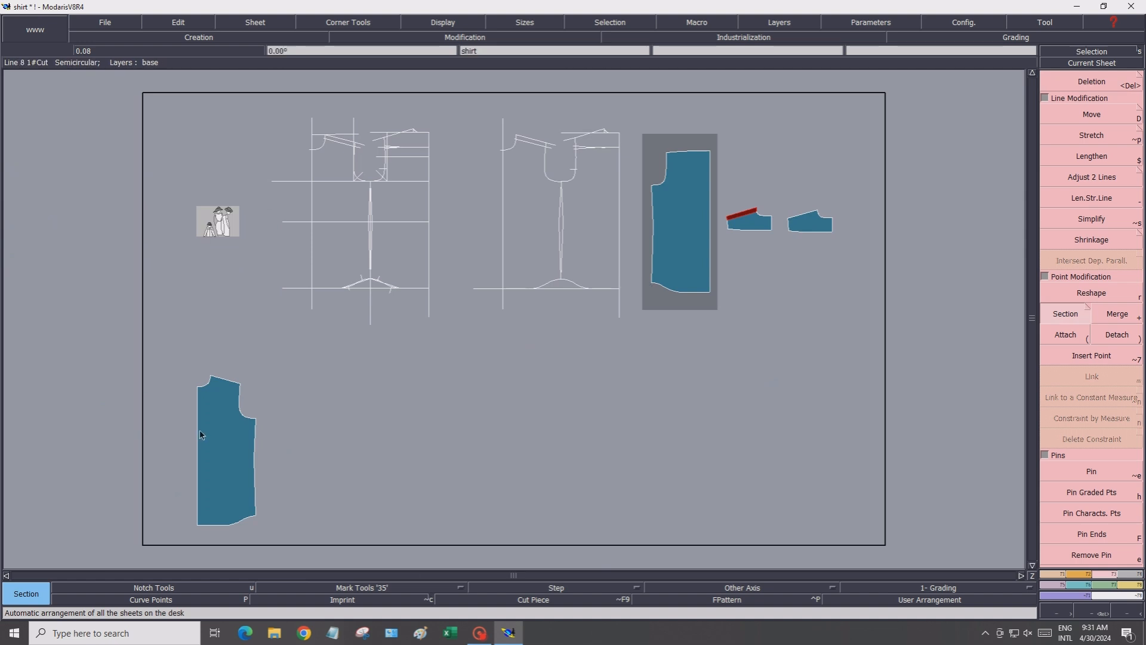
scroll(204, 420, "up", 1)
scroll(251, 409, "up", 1)
scroll(254, 410, "down", 3)
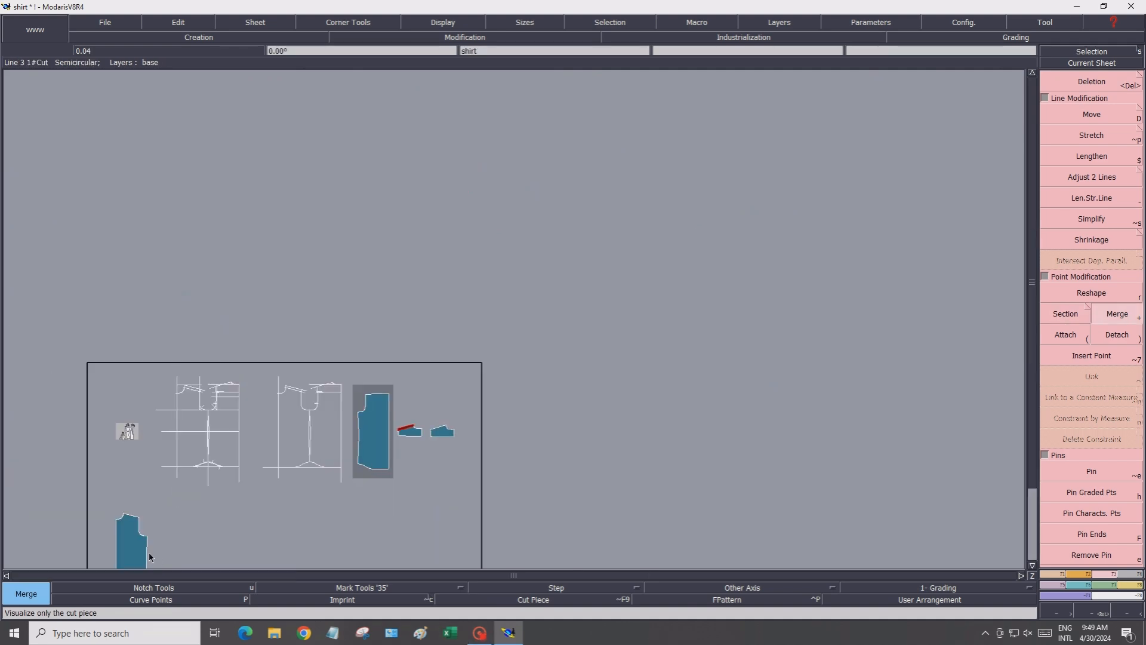
scroll(149, 553, "up", 1)
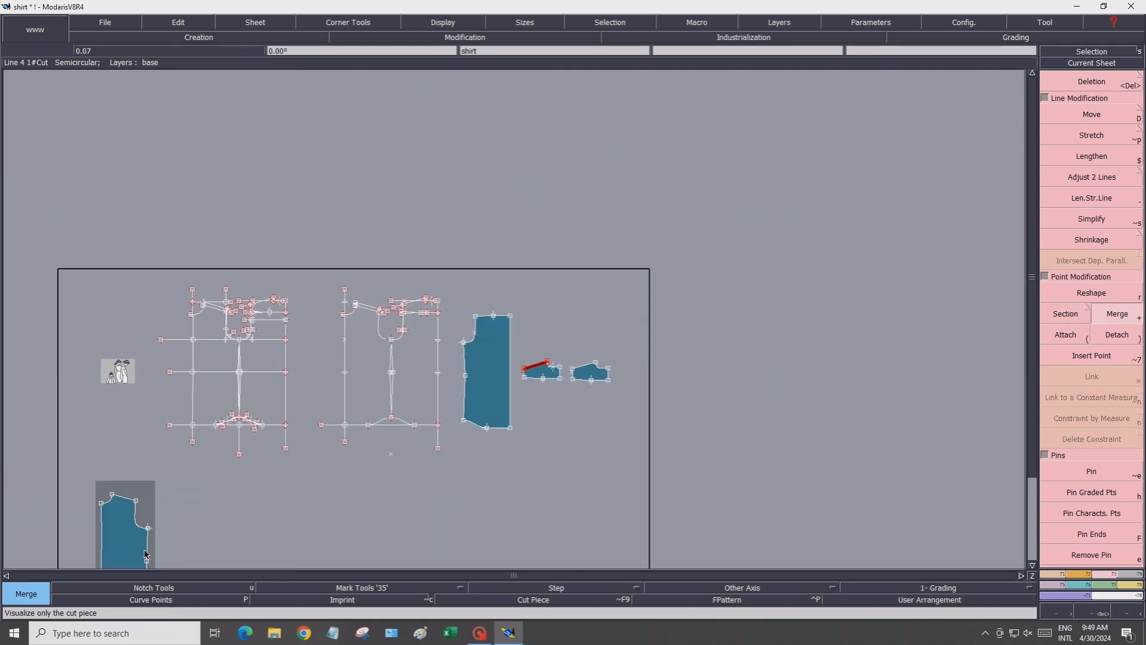
left_click(1030, 565)
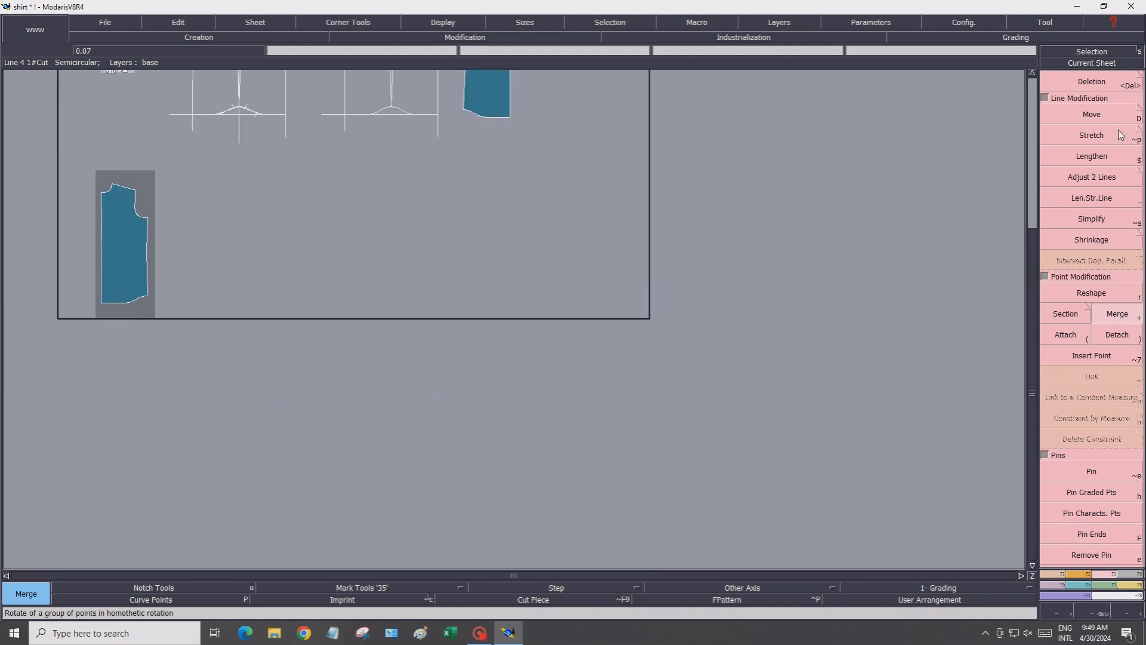
left_click(1032, 74)
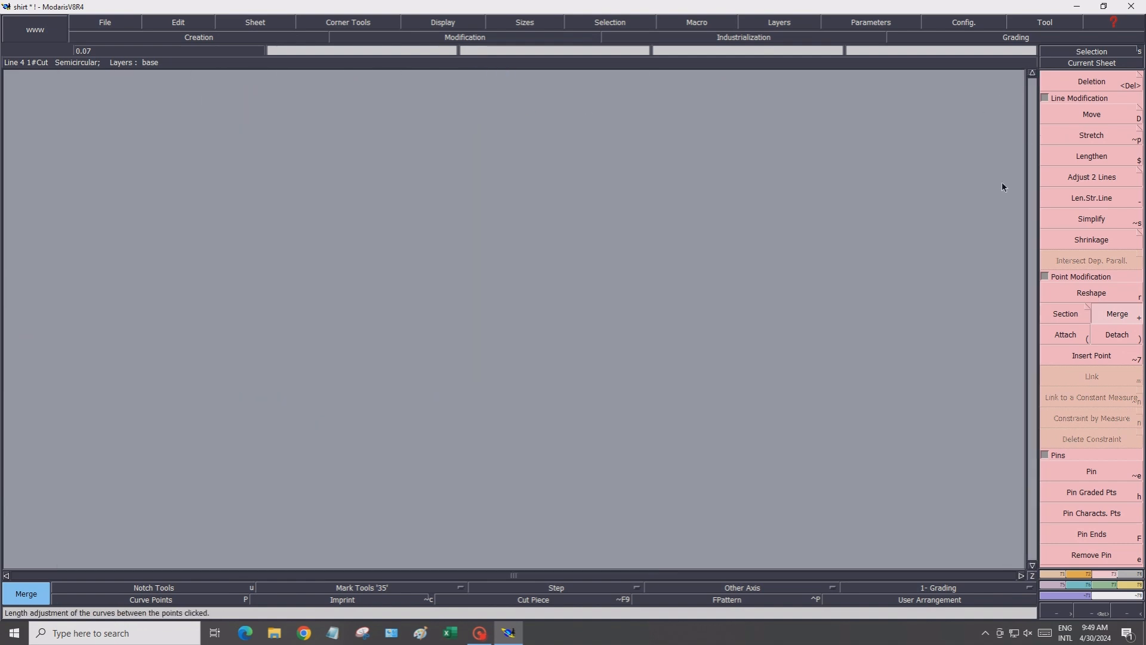
key("j")
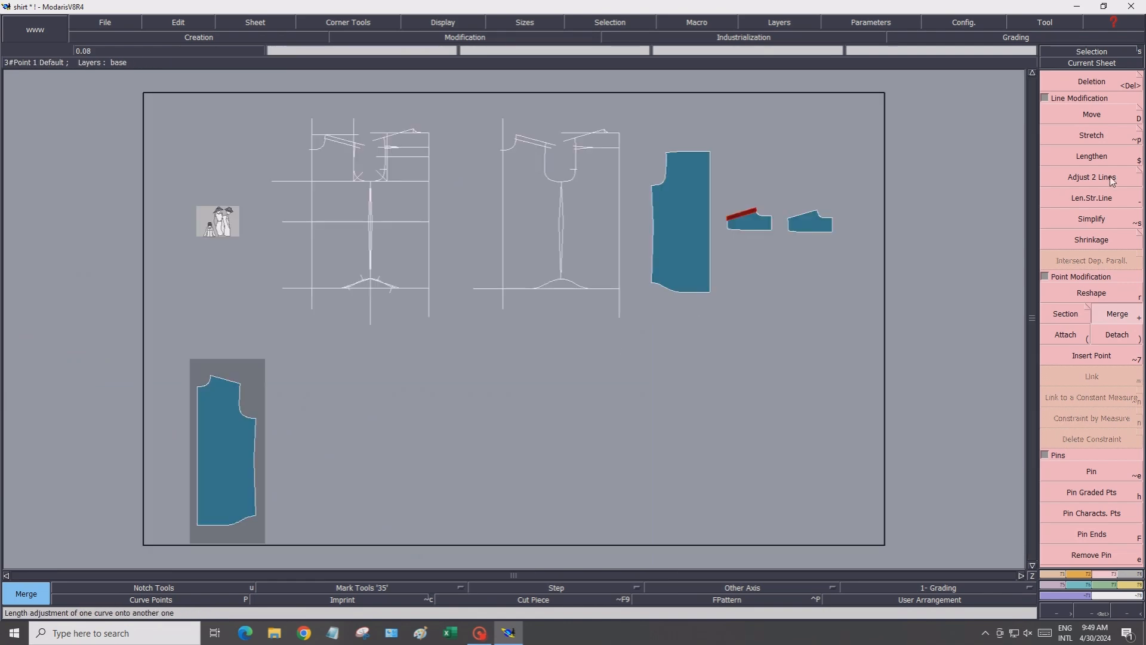
Move the front piece and the yoke piece down into the lower row beside the back piece on the desk
left_click(1078, 116)
left_click(683, 210)
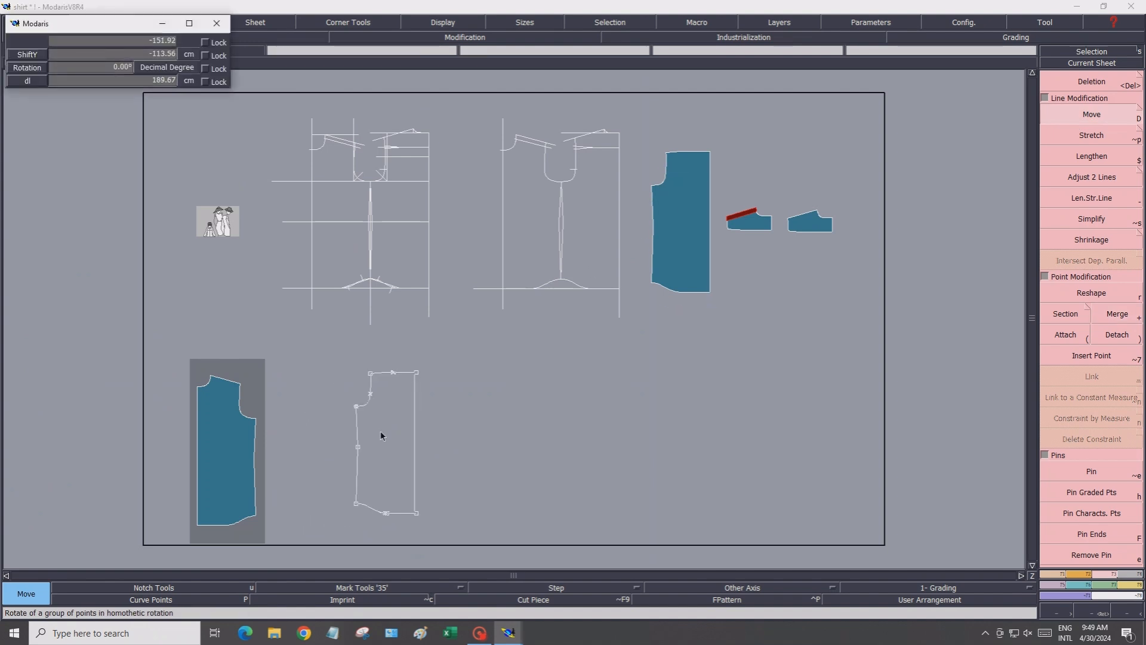
left_click(399, 436)
left_click(804, 229)
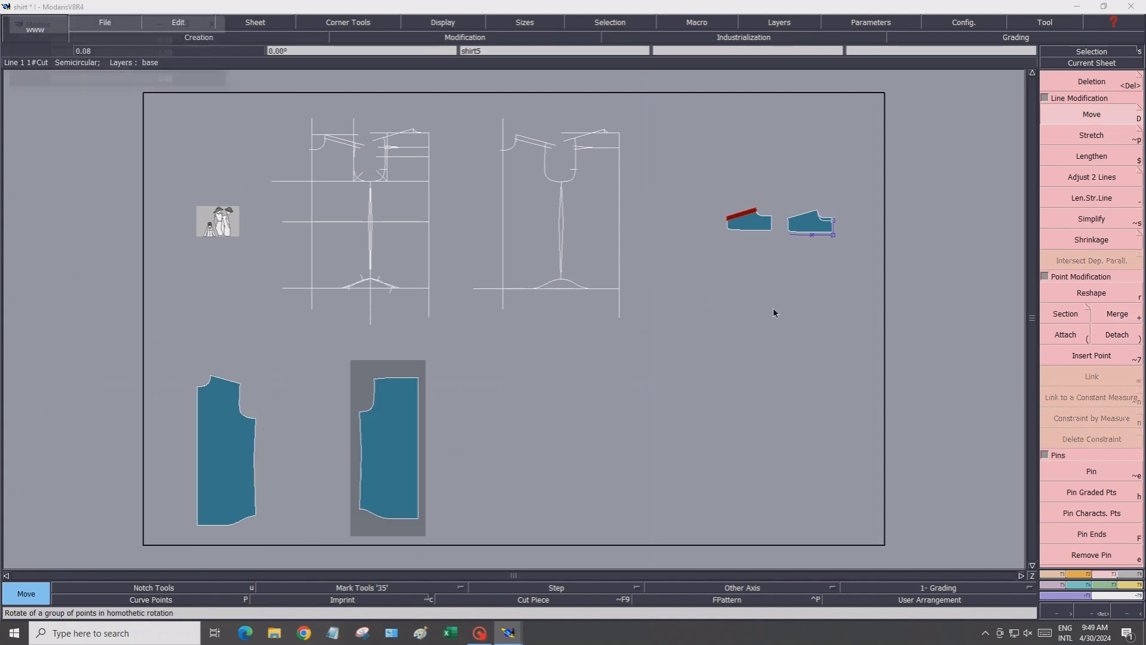
left_click(546, 423)
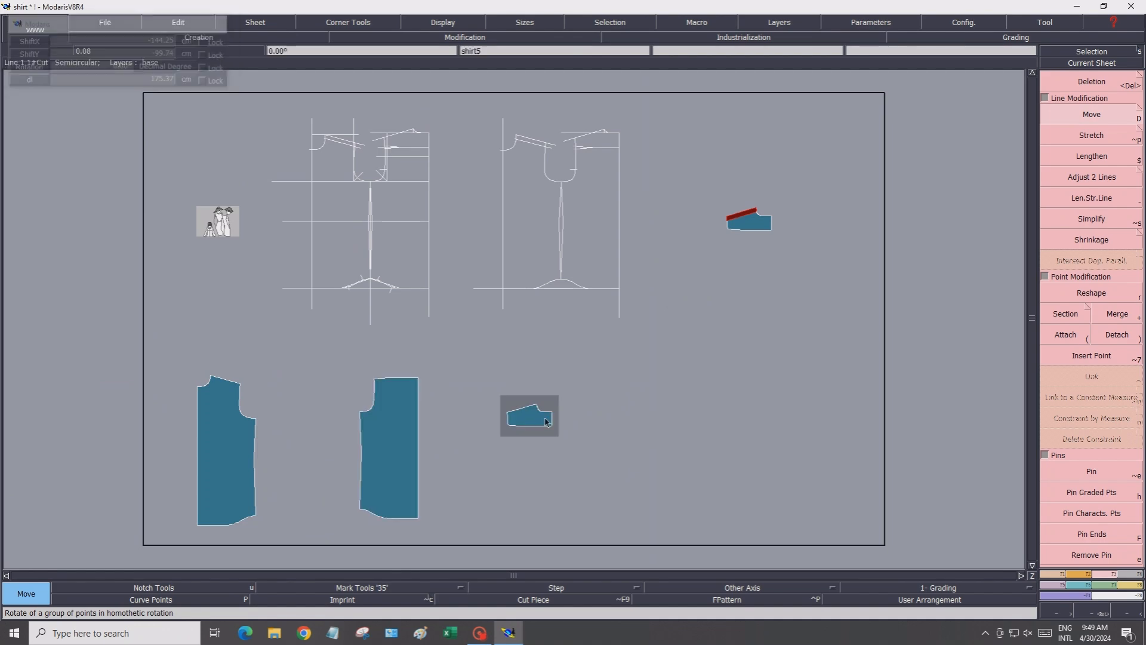
Zoom in on the three pieces, then open the measurement spreadsheet and close it again
left_click(1084, 612)
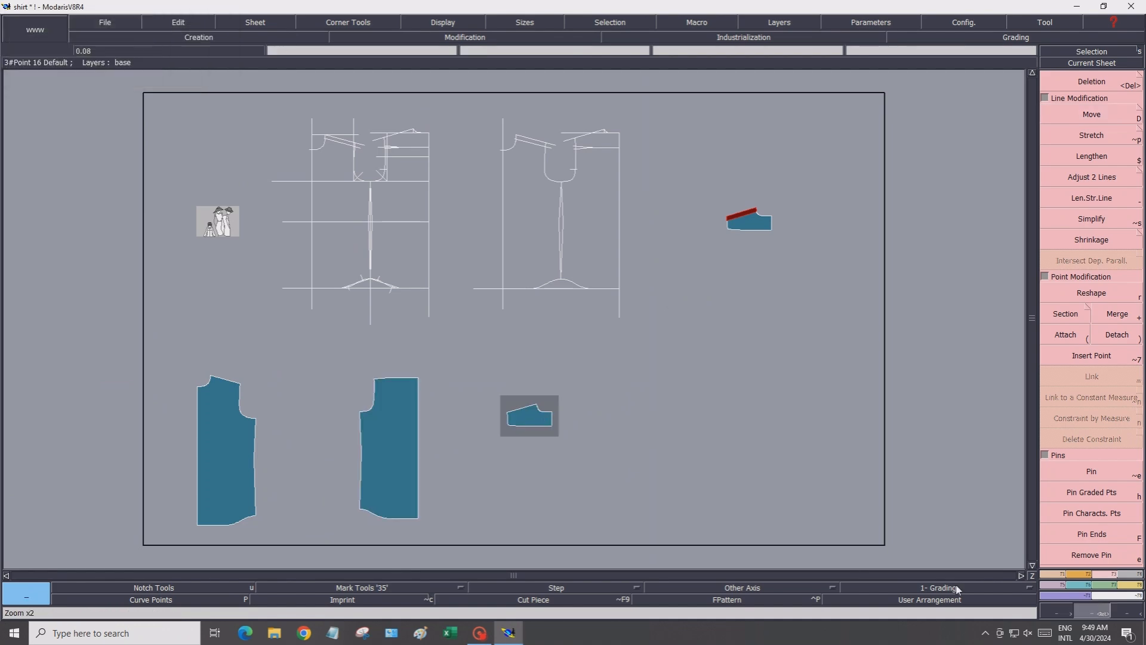
left_click_drag(187, 353, 586, 475)
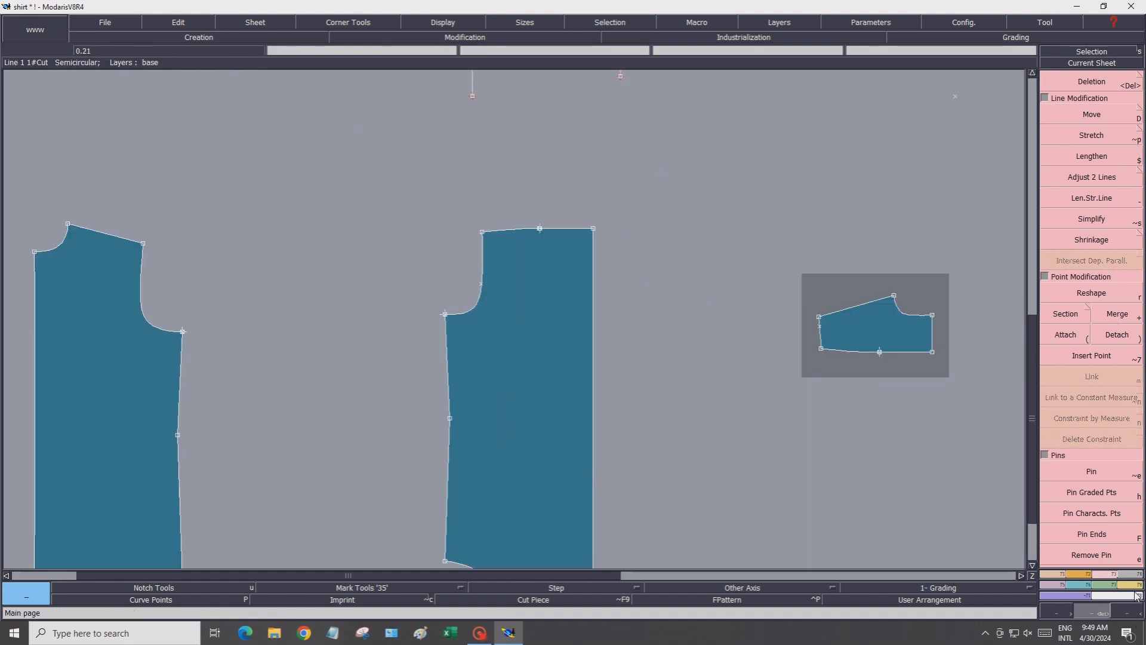
key("F7")
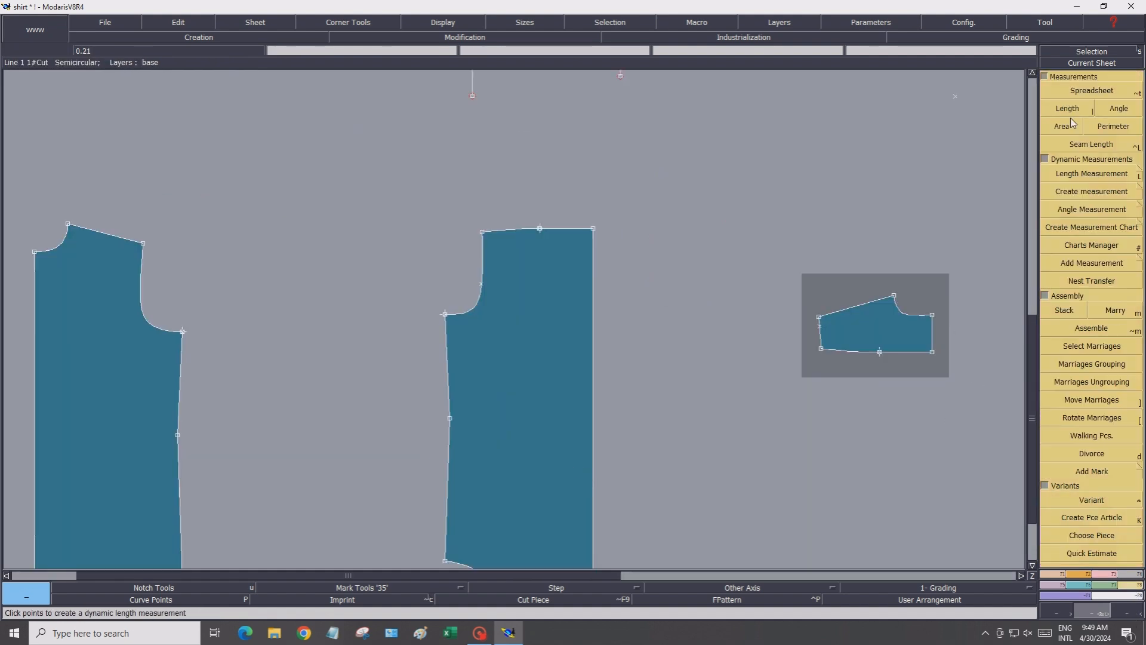
left_click(1103, 92)
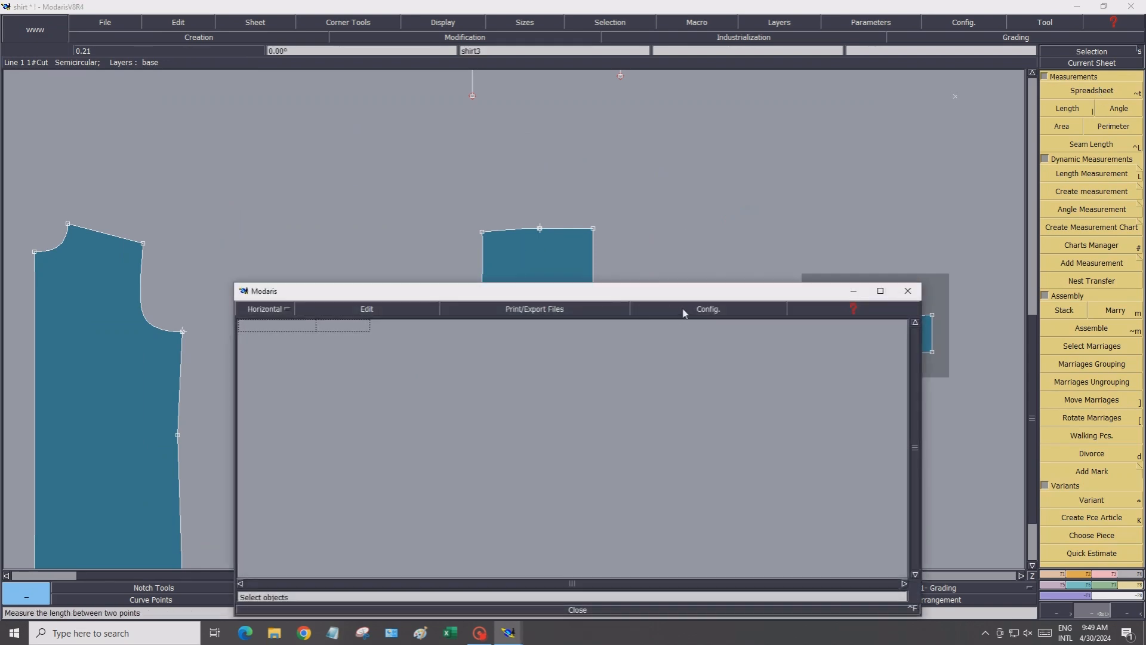
left_click(685, 311)
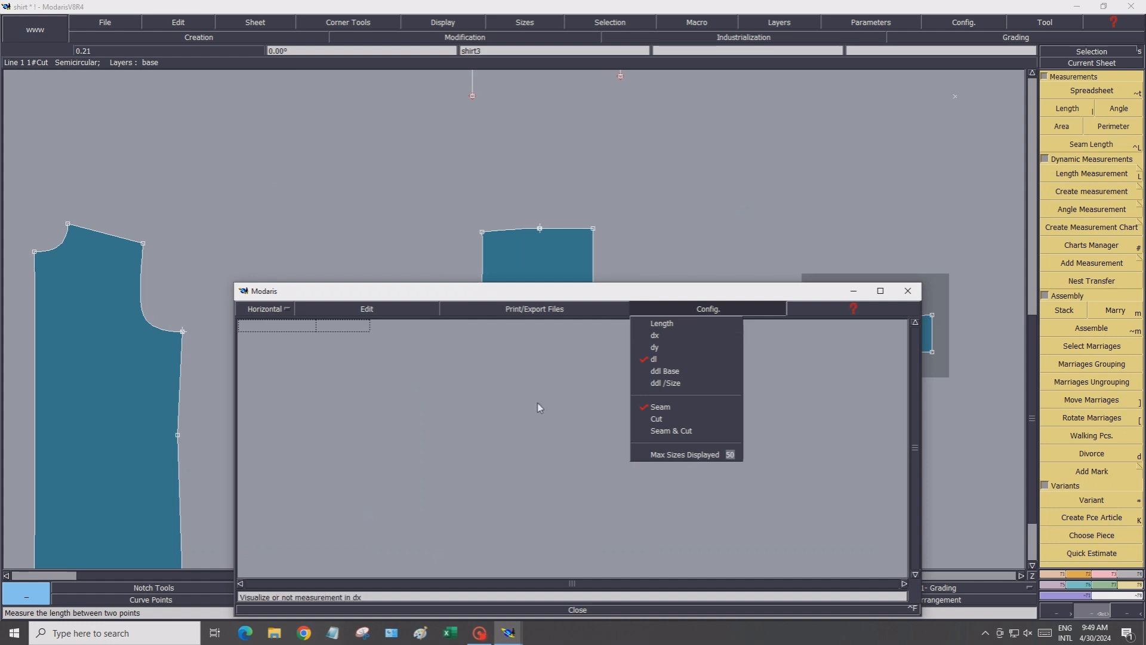
left_click(554, 608)
left_click(581, 610)
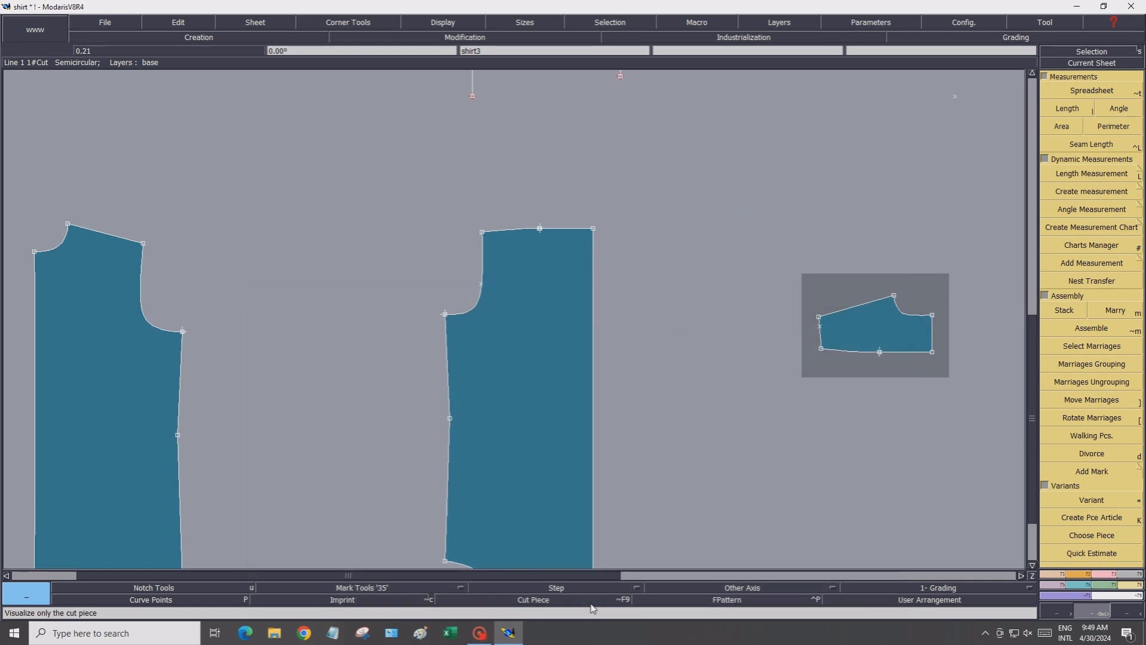
Measure the armhole curve lengths on the back piece, the front piece and the yoke piece
left_click(1068, 109)
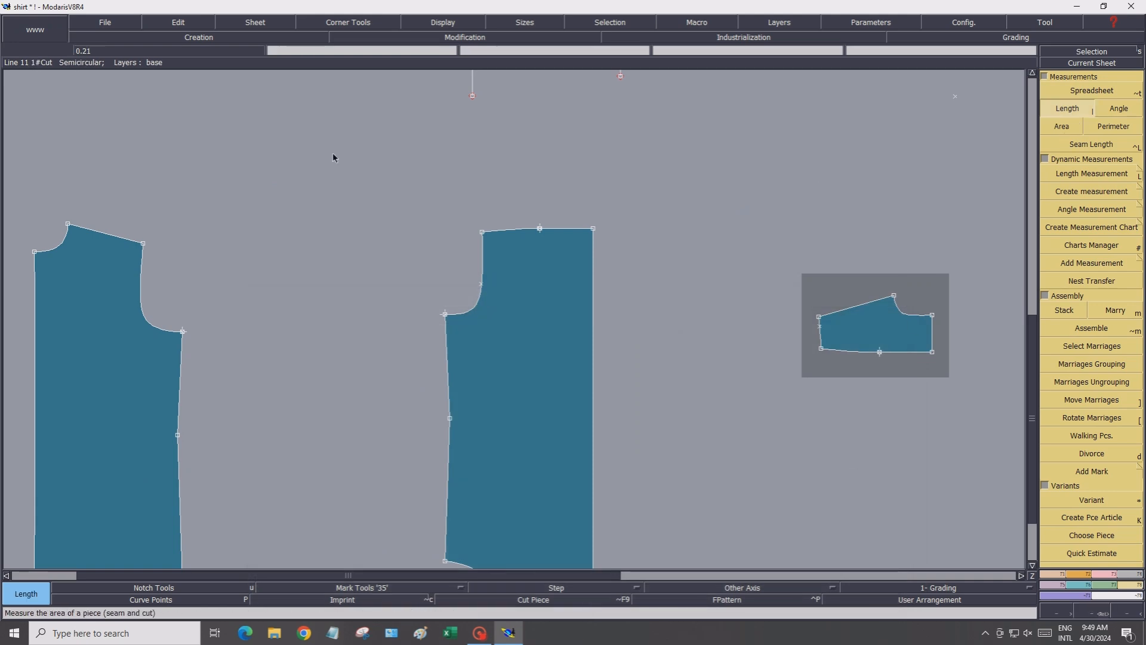
left_click(142, 243)
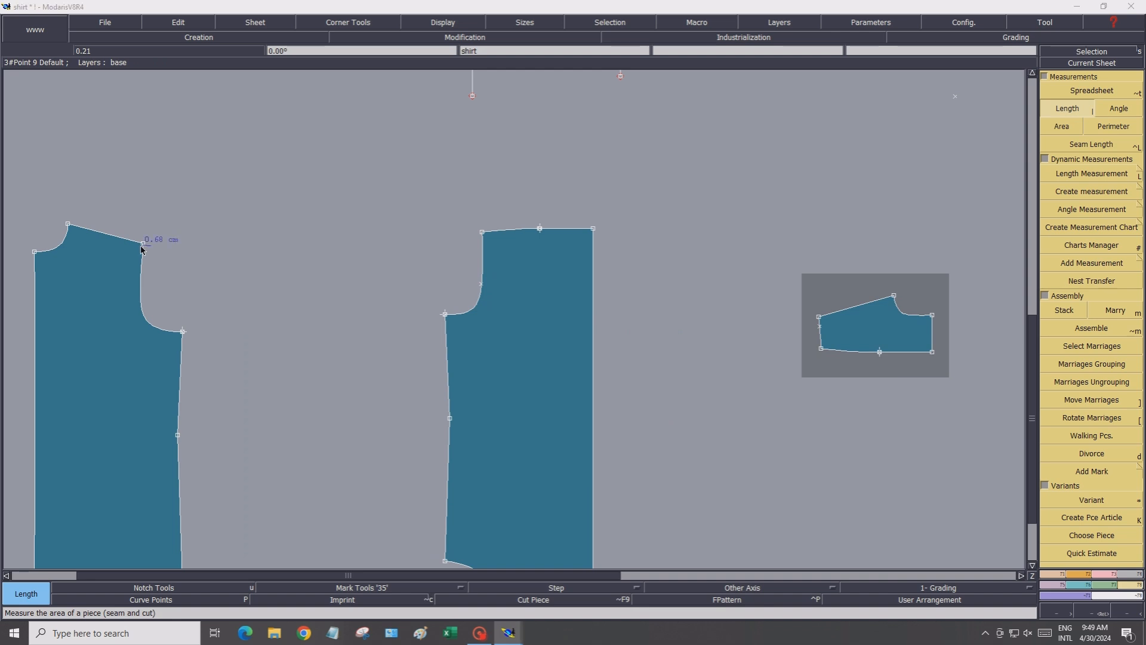
left_click(183, 331)
left_click(187, 352)
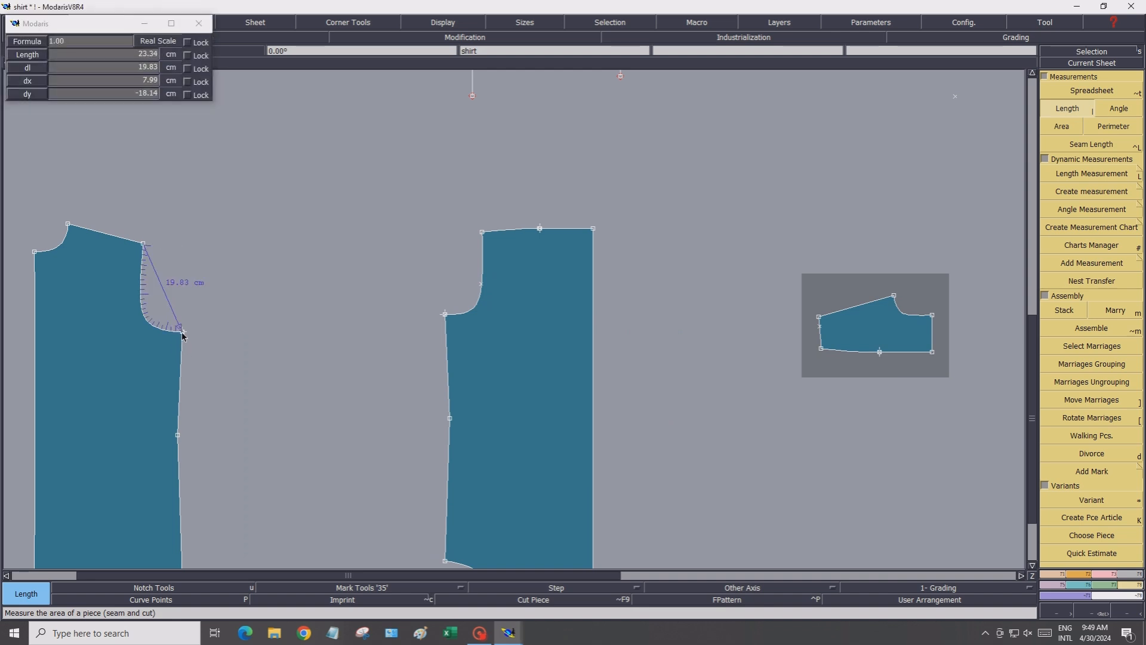
left_click(445, 314)
left_click(483, 234)
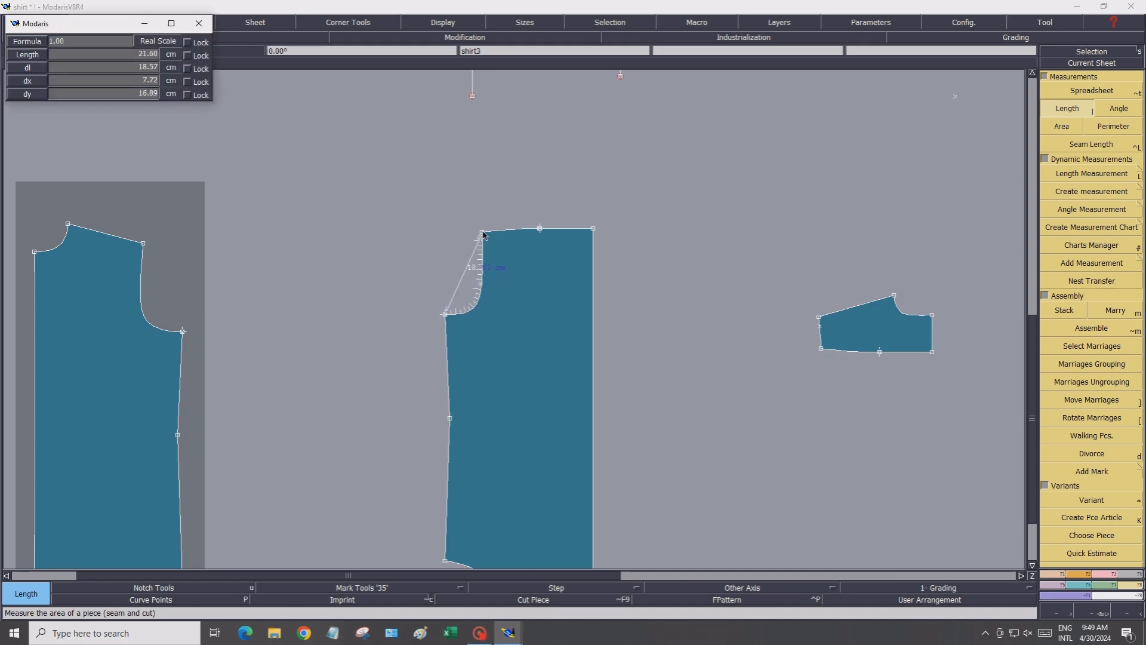
left_click(483, 232)
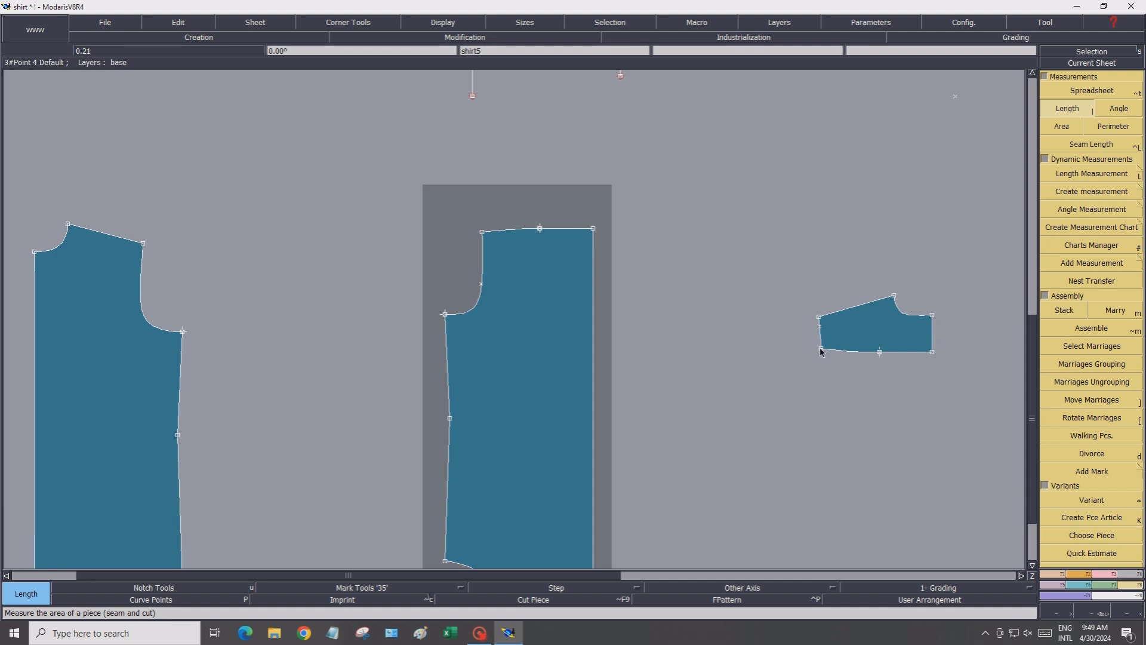
left_click(822, 351)
left_click(819, 317)
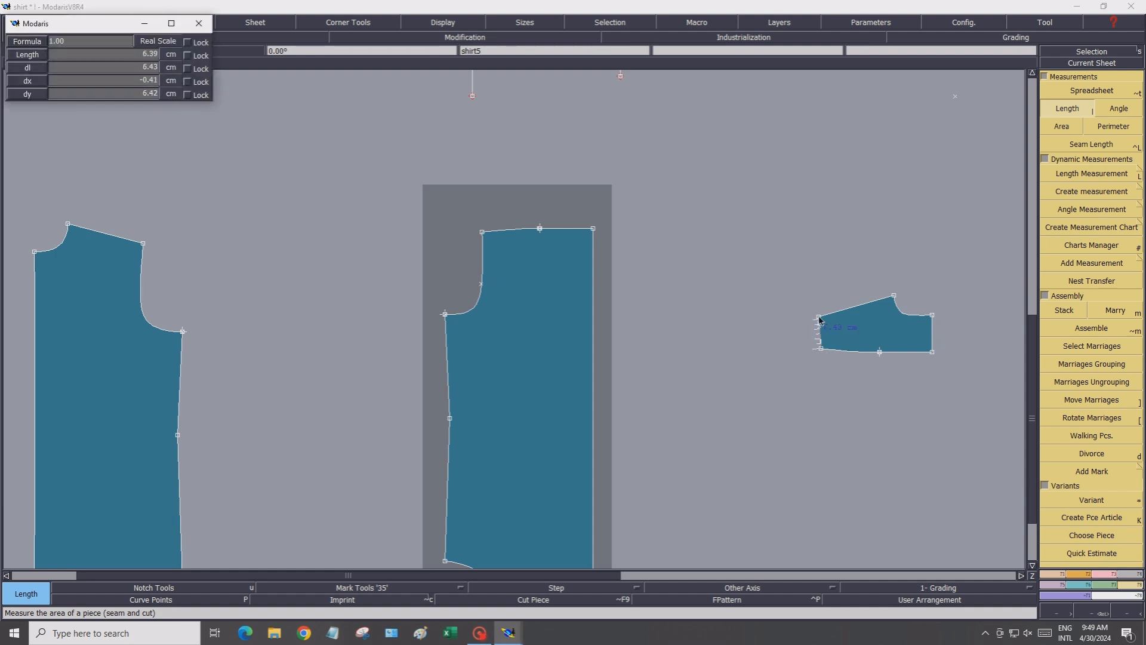
left_click(818, 318)
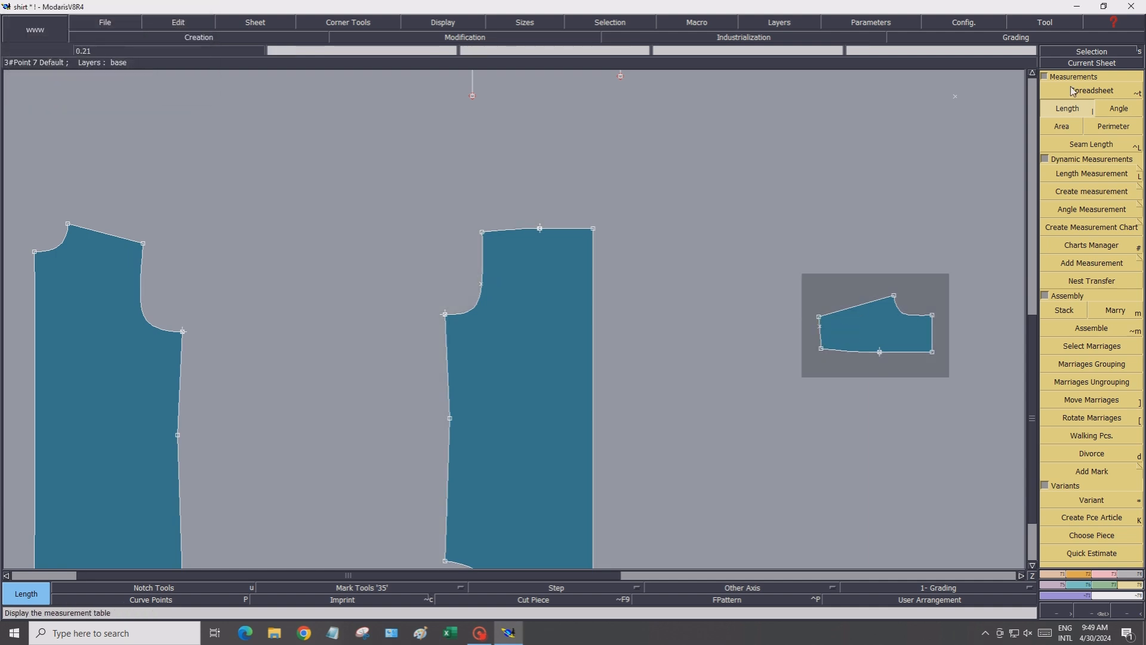
Open the measurement spreadsheet and add an accumulation totalling the three armhole measurements
left_click(1074, 90)
left_click(338, 313)
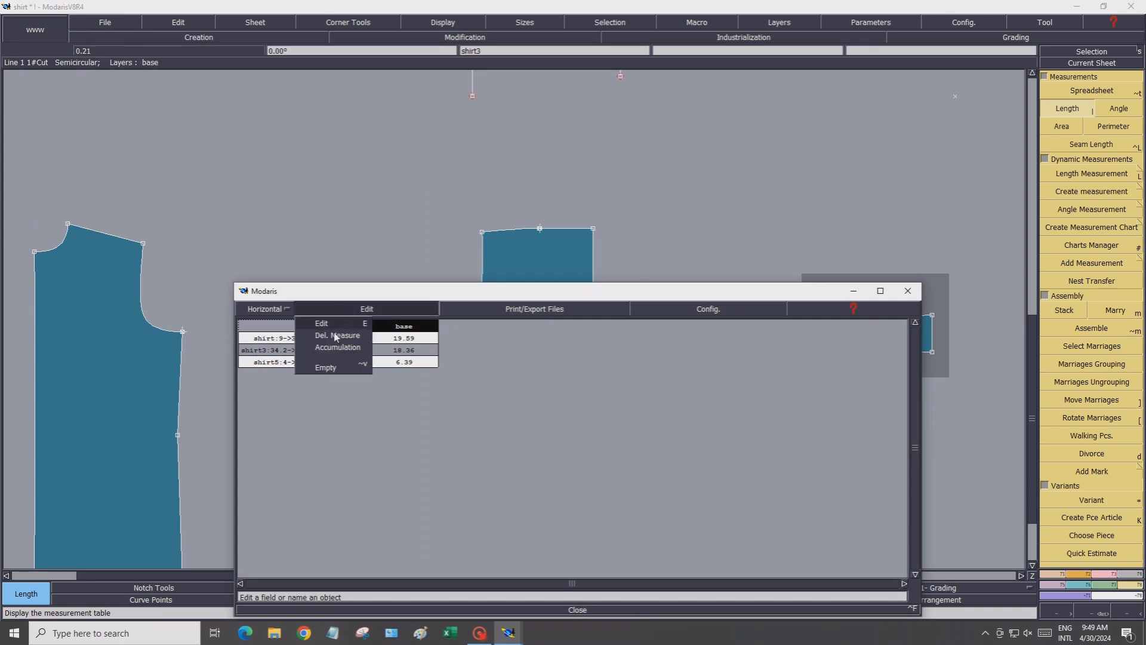
left_click(338, 354)
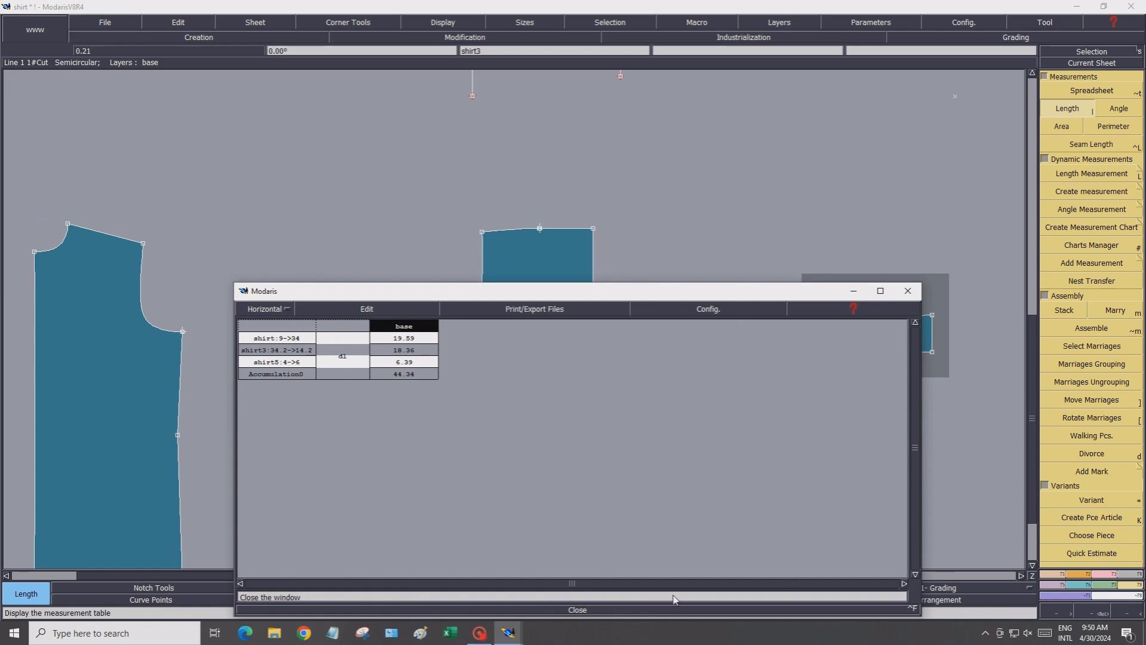
Close the measurement spreadsheet and add a new blank sheet to the desk
left_click(646, 610)
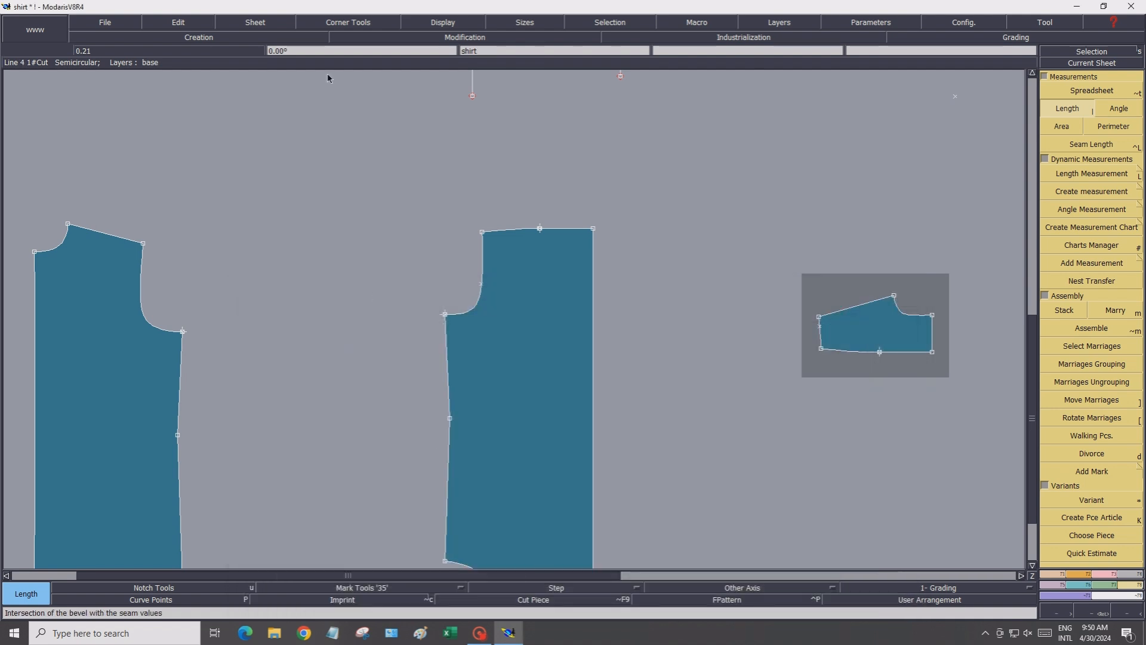
left_click(260, 25)
left_click(259, 42)
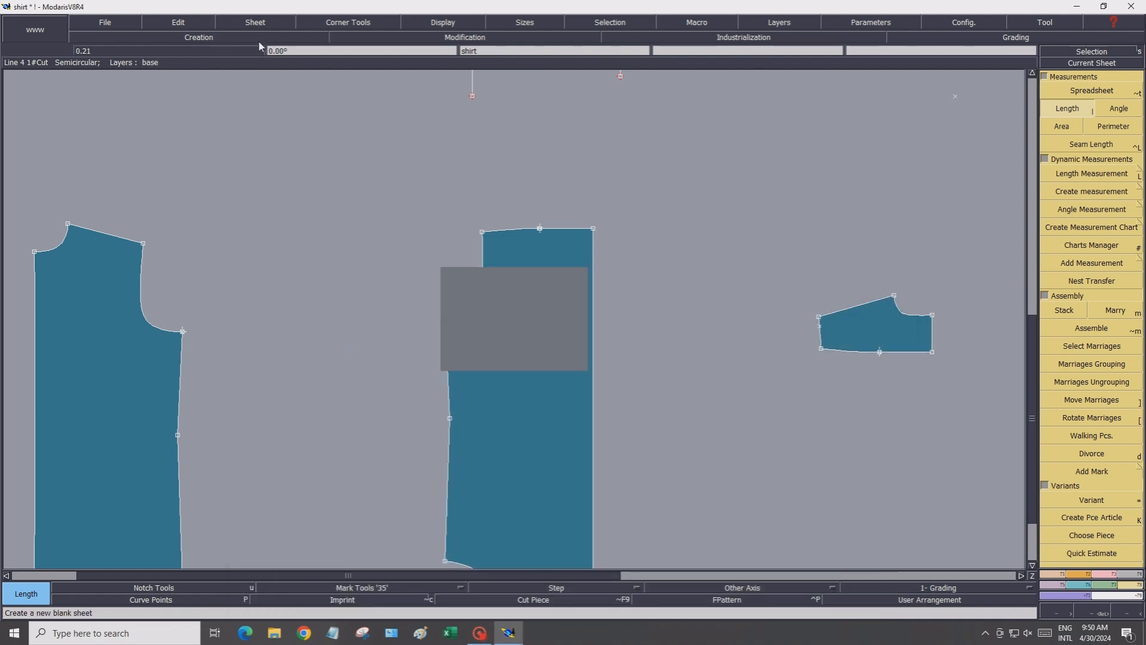
left_click(1108, 63)
left_click(517, 314)
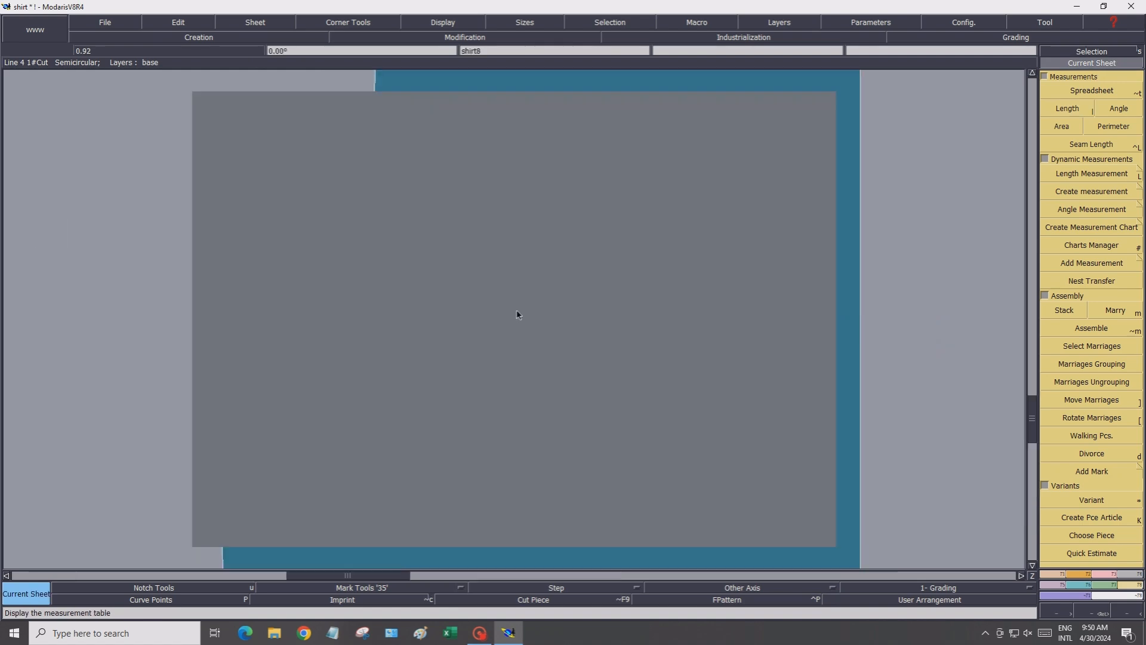
Draw a vertical straight line 95 cm long downward on the new sheet
left_click(1055, 573)
left_click(1093, 302)
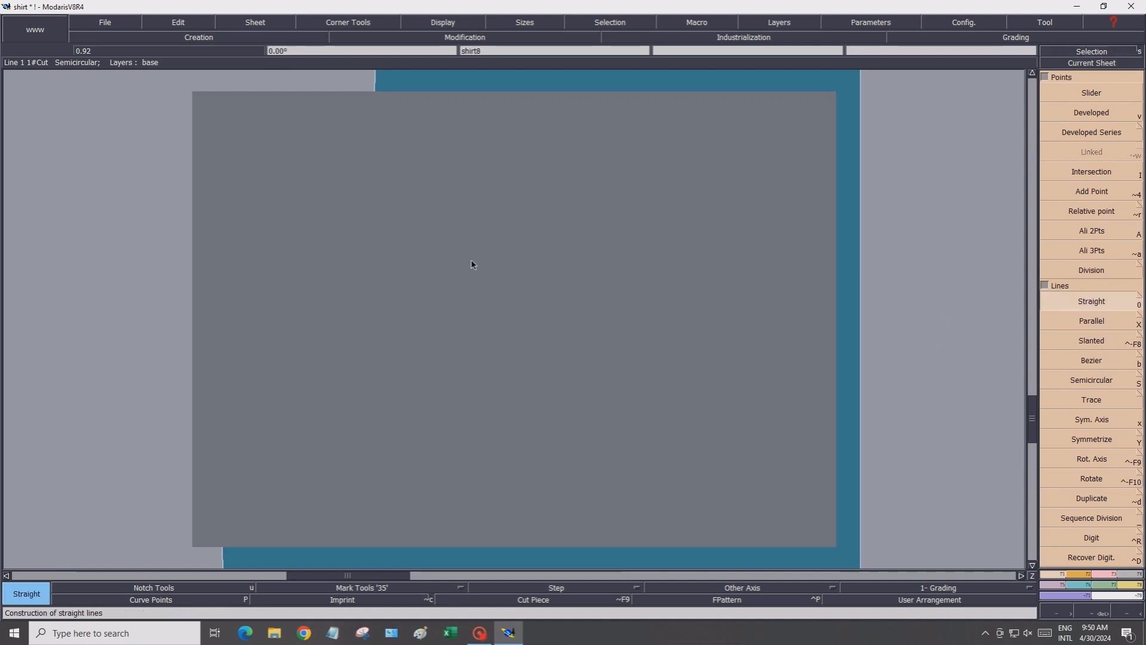
left_click(488, 110)
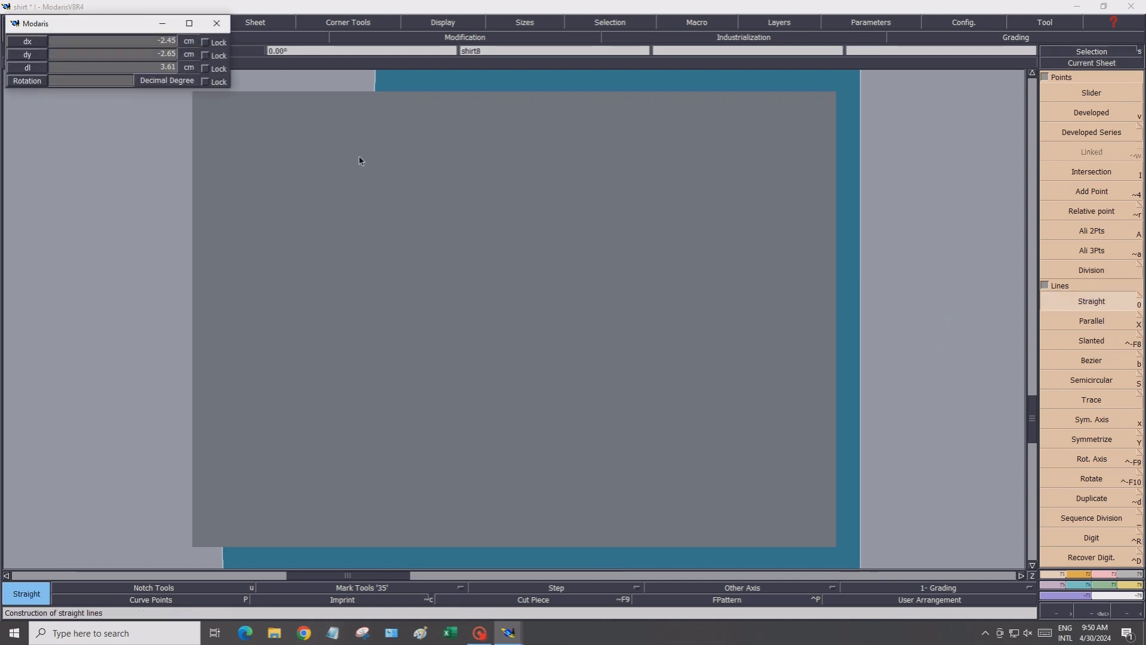
left_click(118, 43)
type("0")
left_click(119, 54)
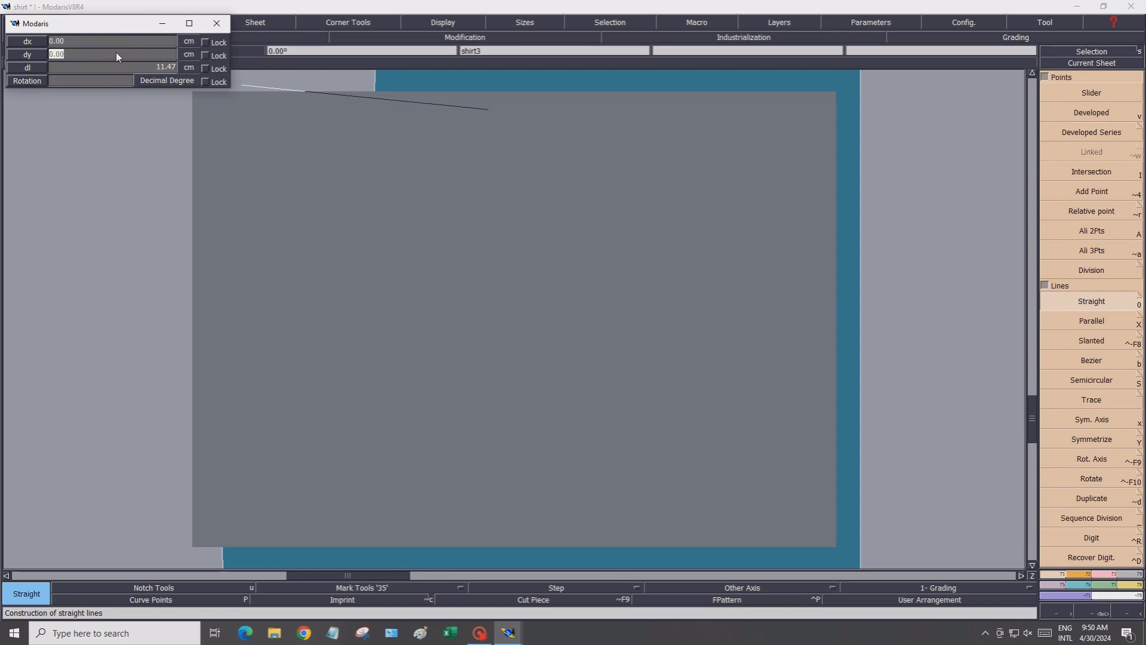
type("-95")
key("Return")
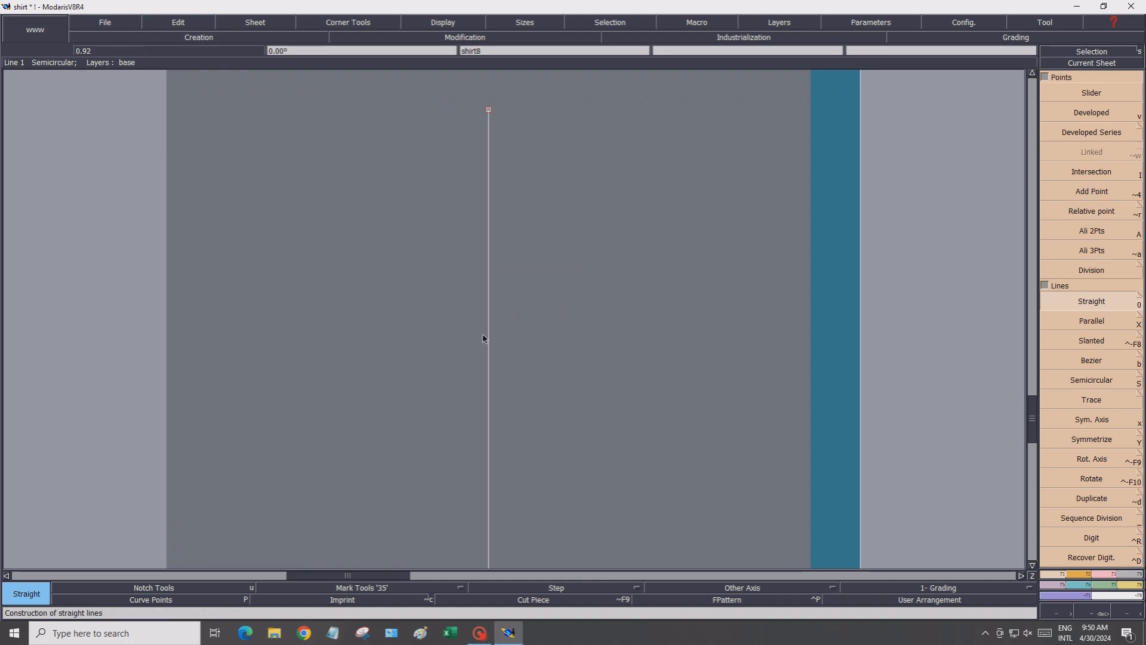
Draw a horizontal 30 cm straight line from a point on the vertical line
left_click(489, 396)
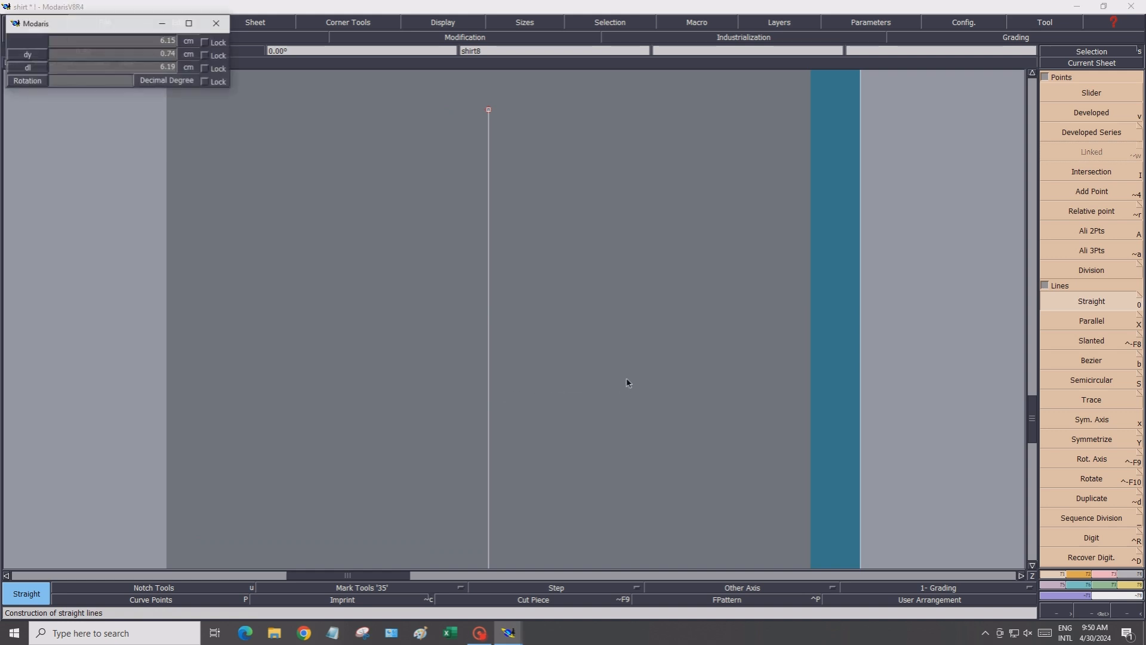
left_click(336, 177)
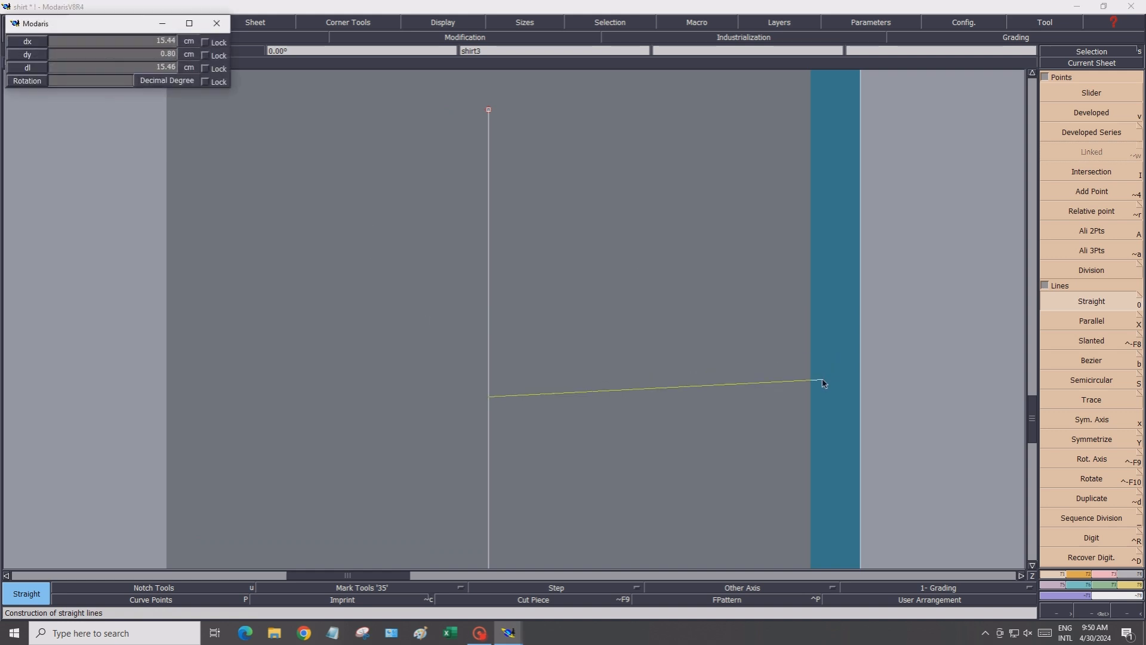
left_click(101, 41)
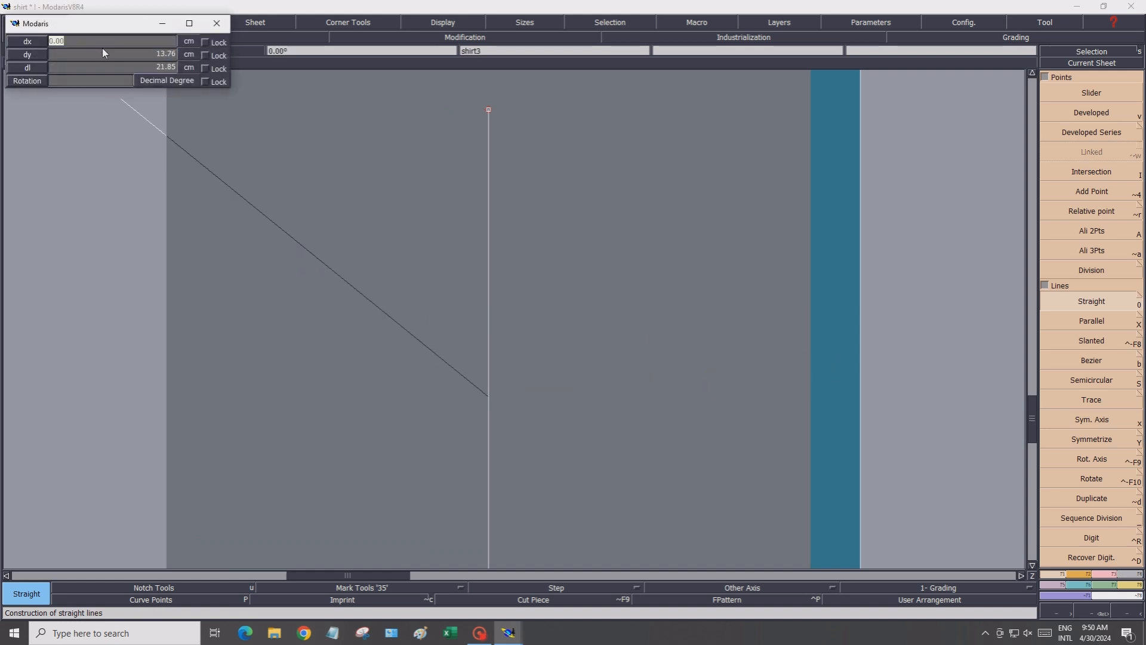
type("30")
left_click(106, 56)
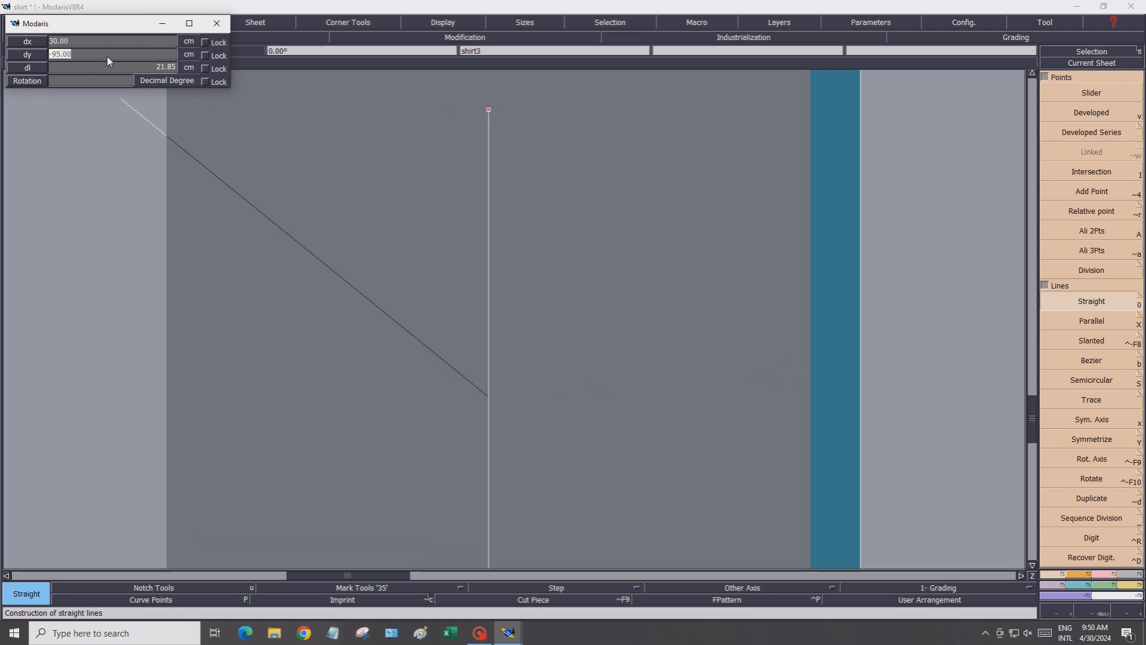
type("0")
key("Return")
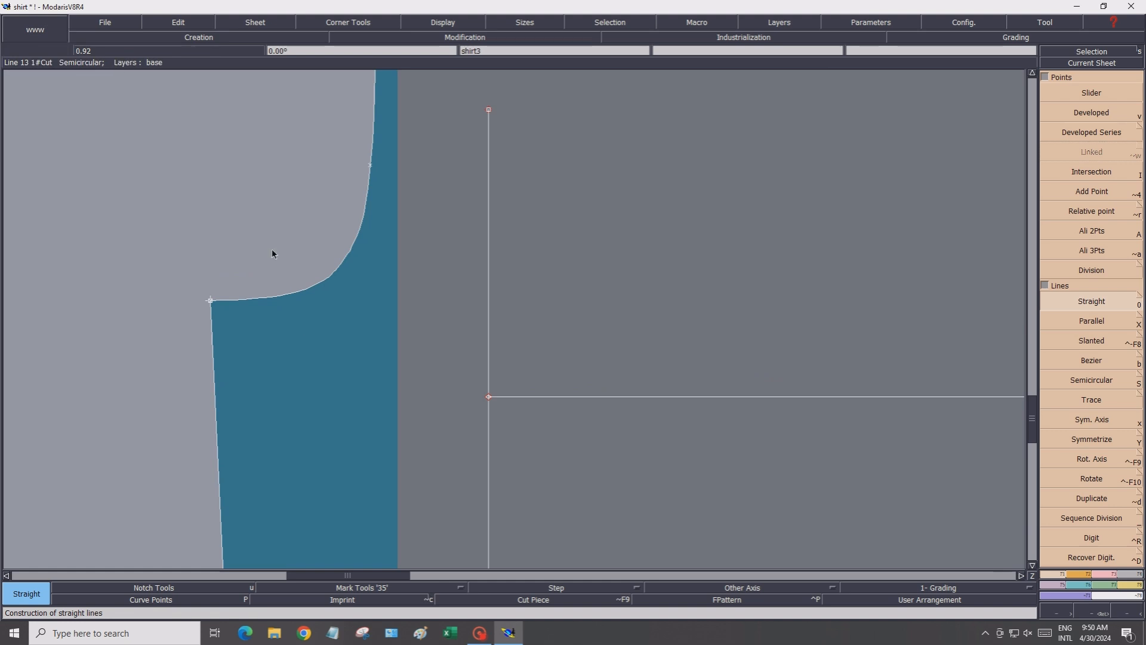
Extend the horizontal line to the left of the vertical line using Len.Str.Line
key("7")
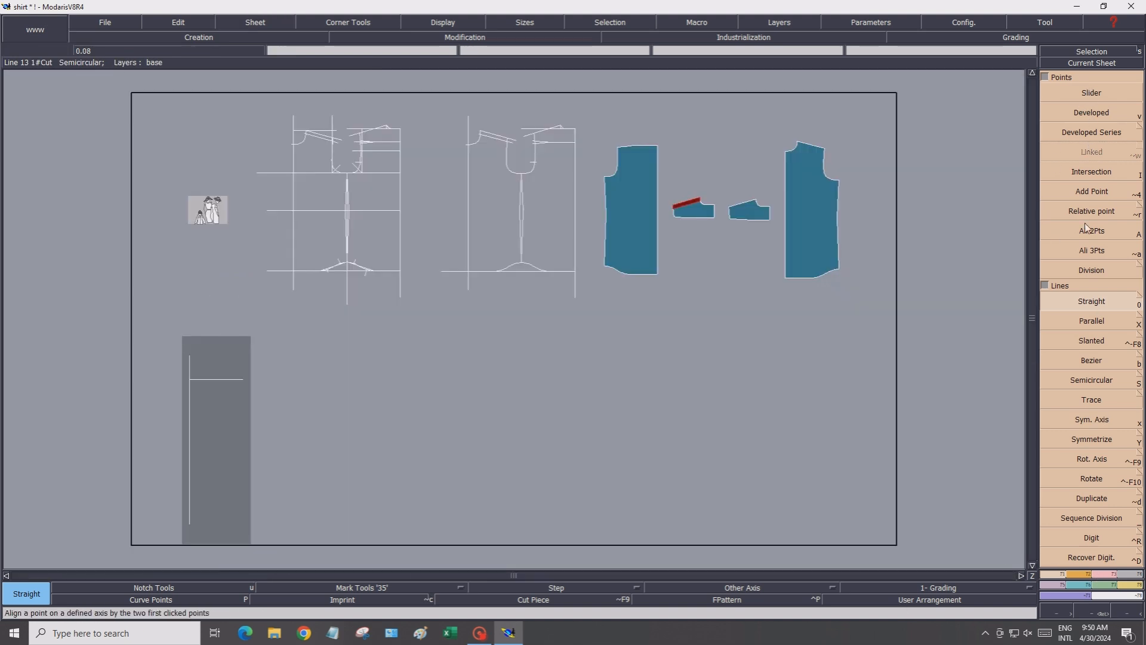
left_click(1082, 63)
left_click(234, 478)
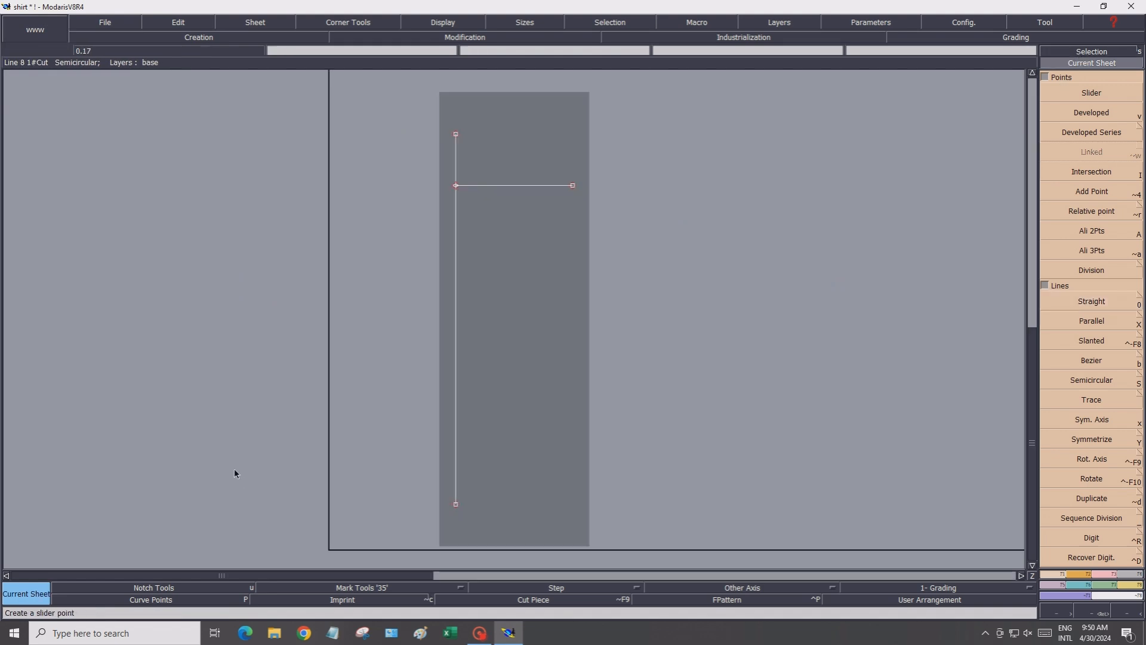
left_click(1101, 574)
left_click(1083, 199)
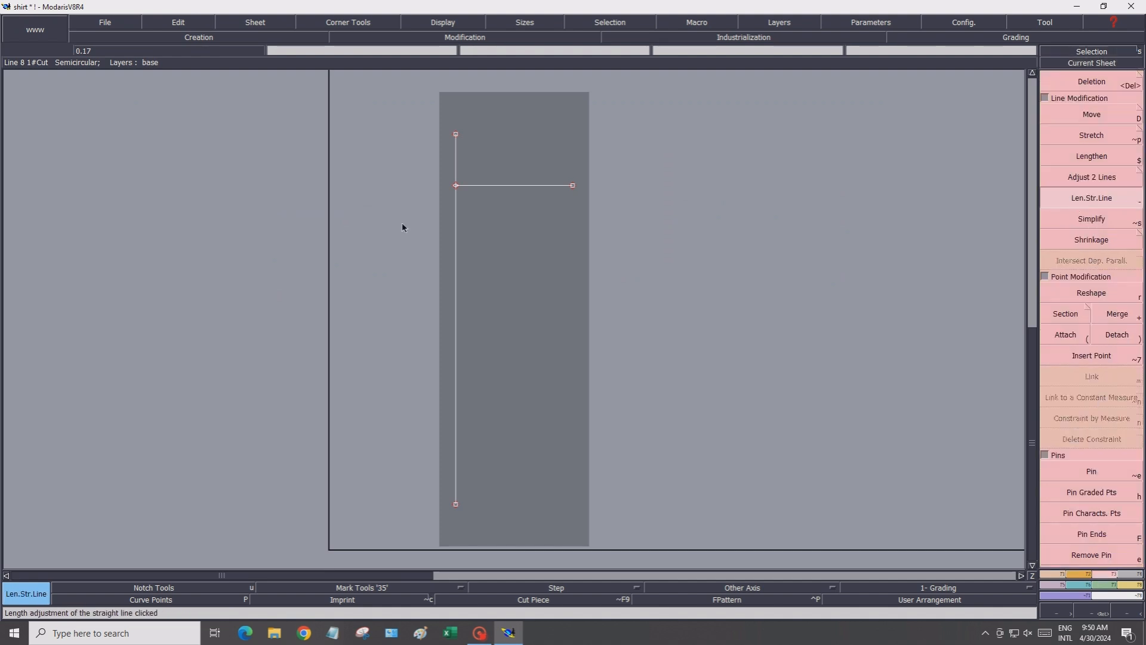
left_click(482, 190)
left_click(234, 206)
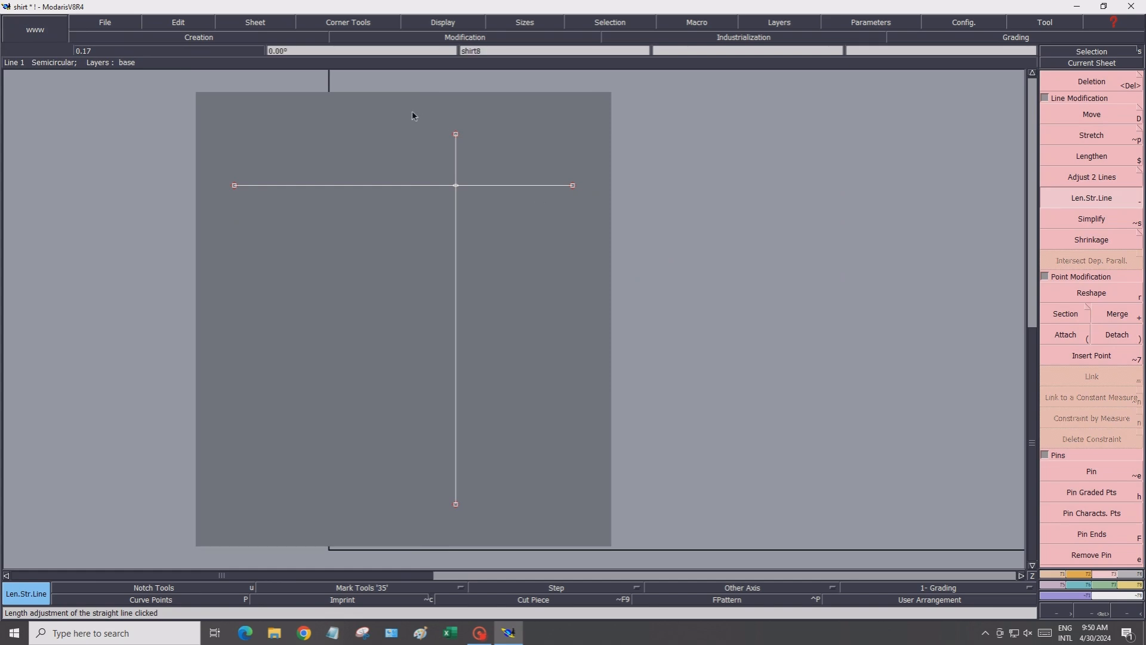
Extend the vertical line upward and the horizontal line further to the right
left_click(456, 150)
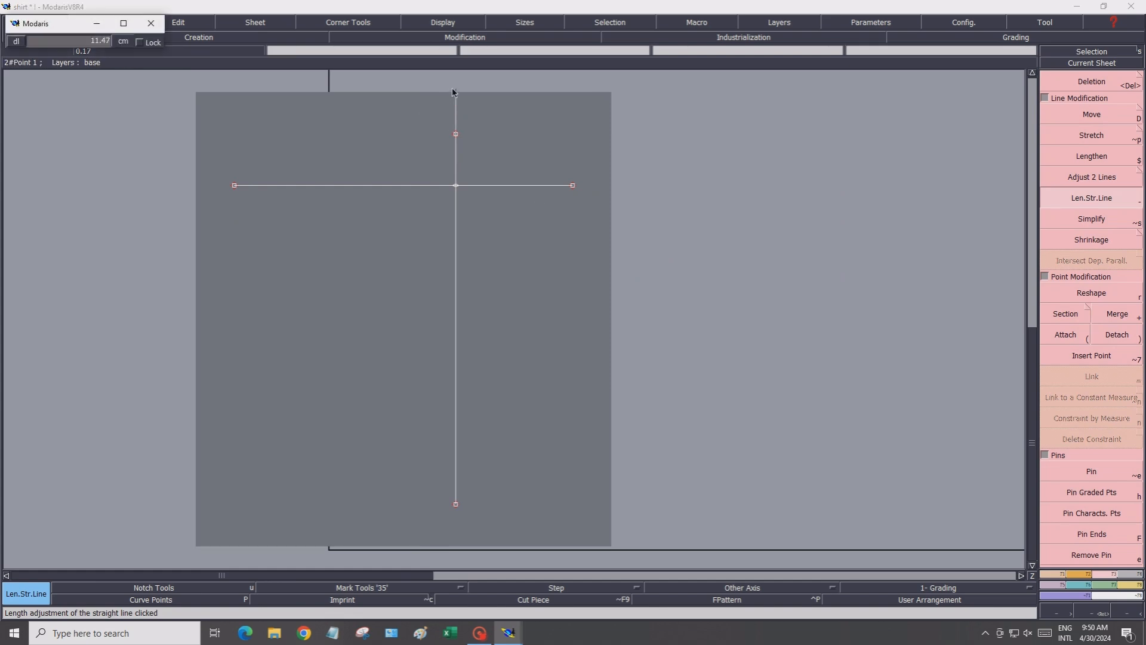
left_click(455, 86)
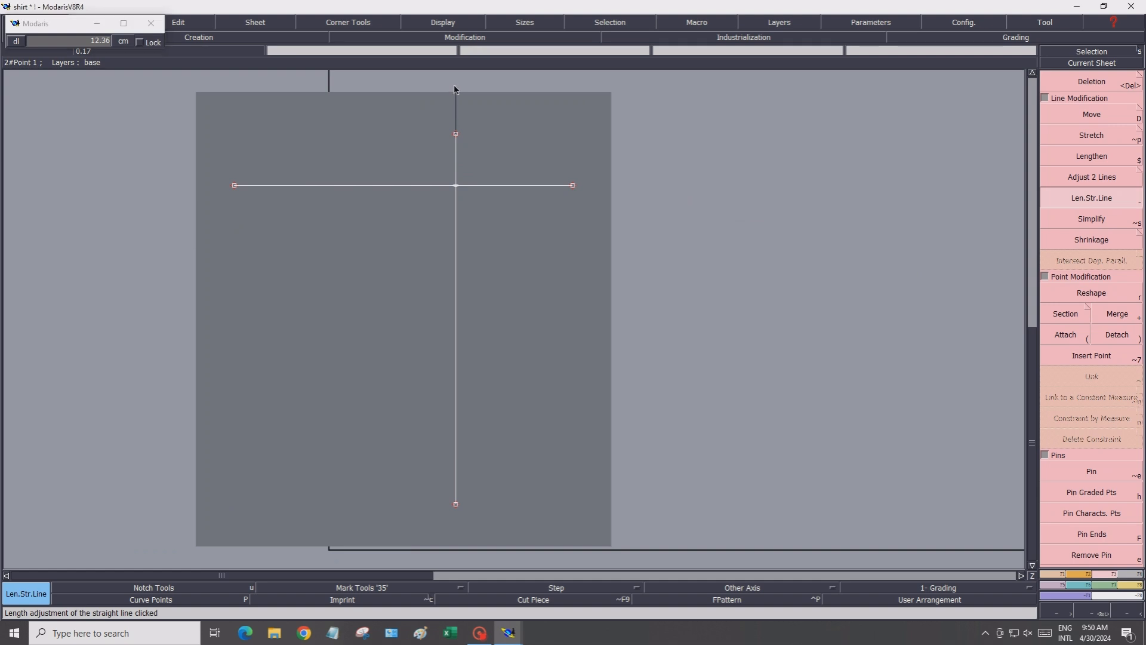
left_click(544, 189)
left_click(685, 185)
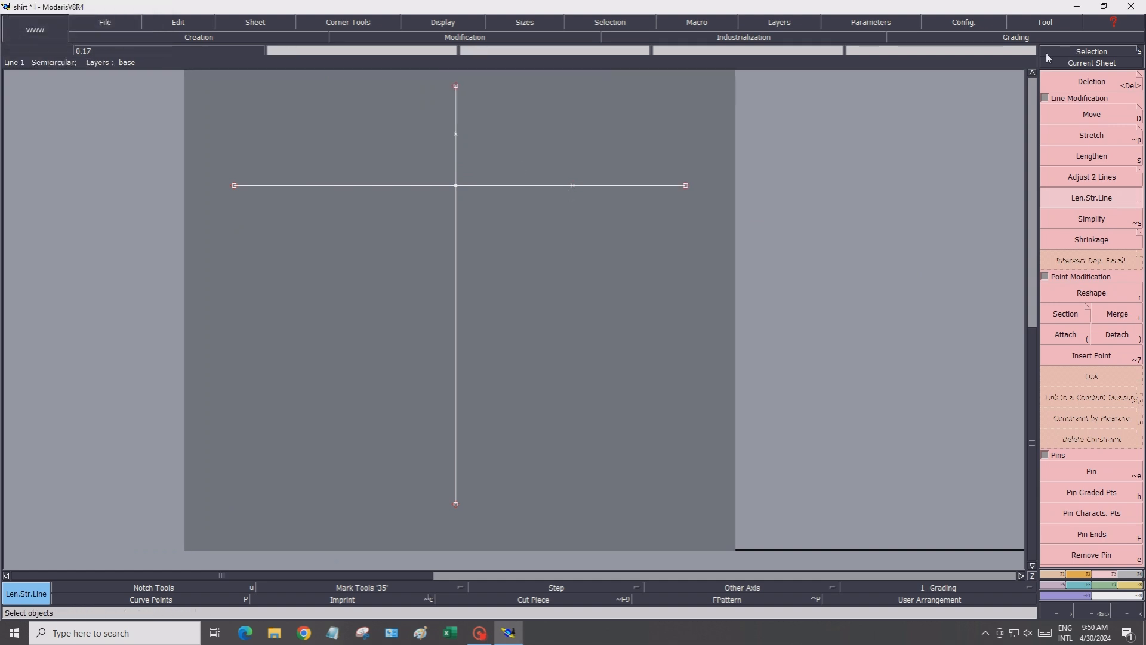
Place a developed point 10 cm along the vertical line above the horizontal line
left_click(1066, 84)
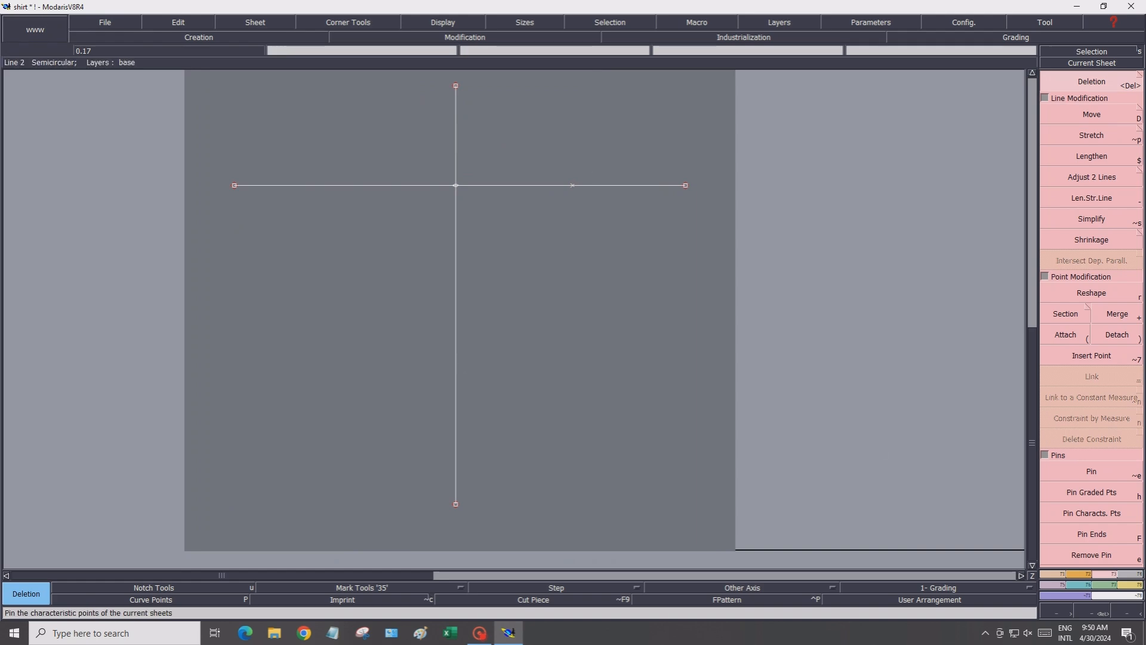
left_click(1059, 574)
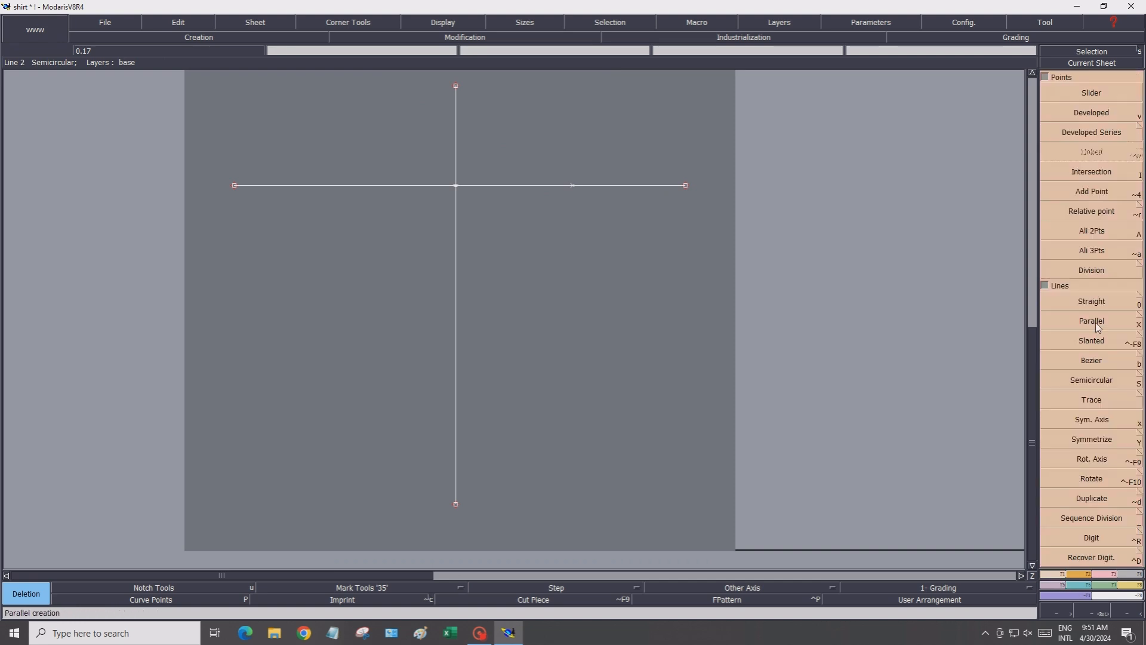
left_click(1082, 114)
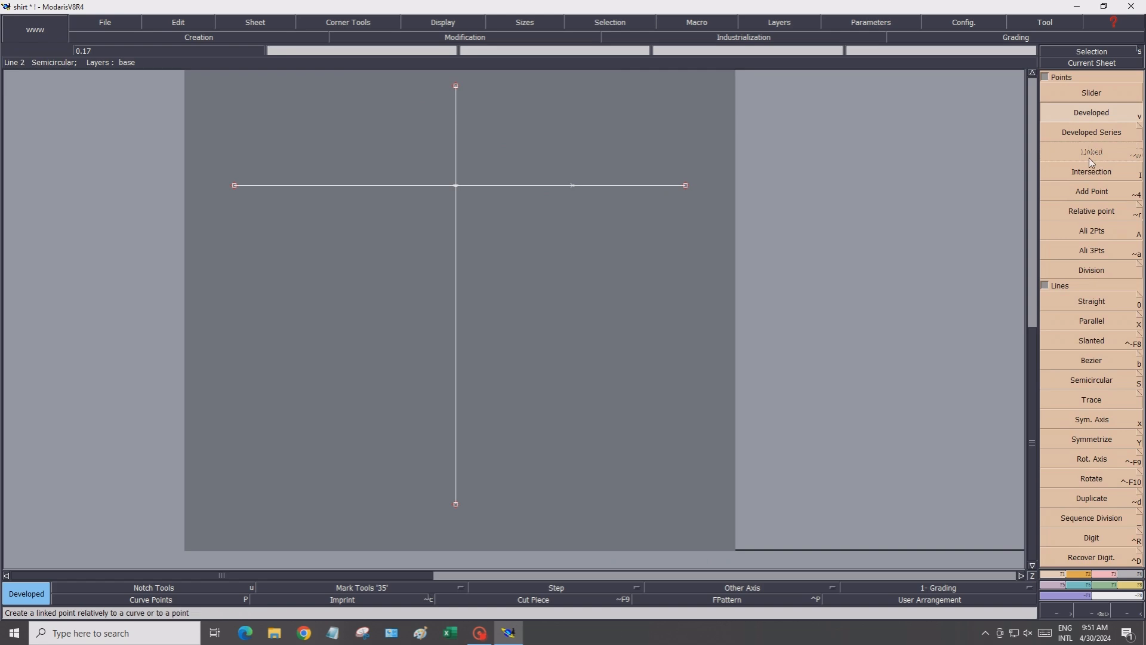
left_click(456, 189)
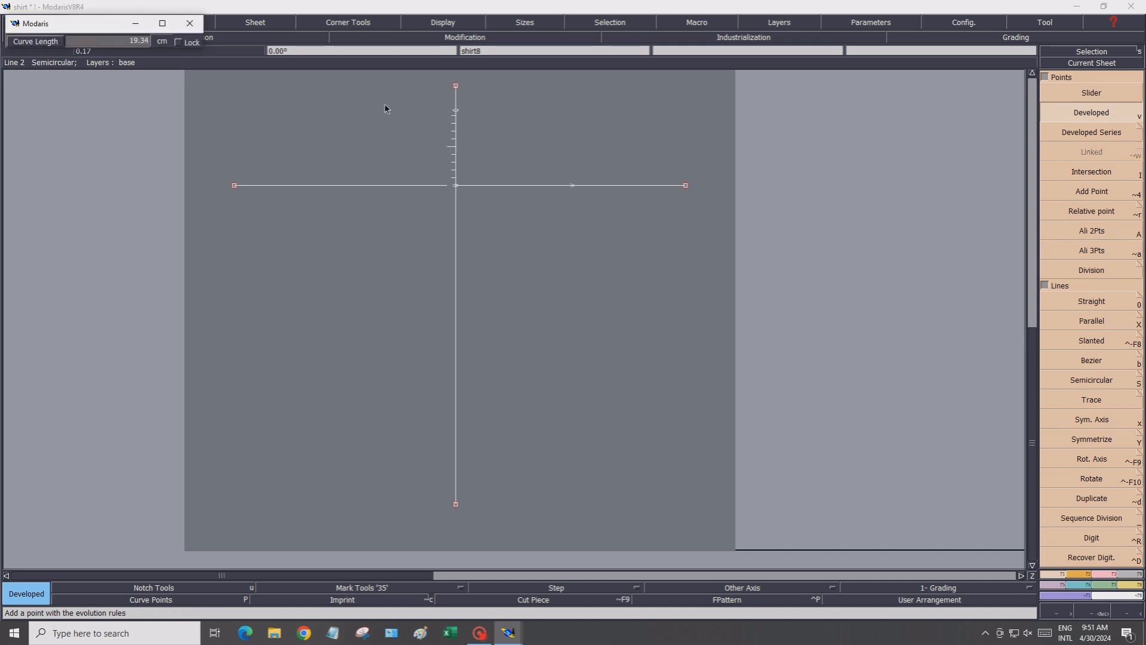
left_click(109, 39)
type("10.78")
key("Return")
left_click(458, 147)
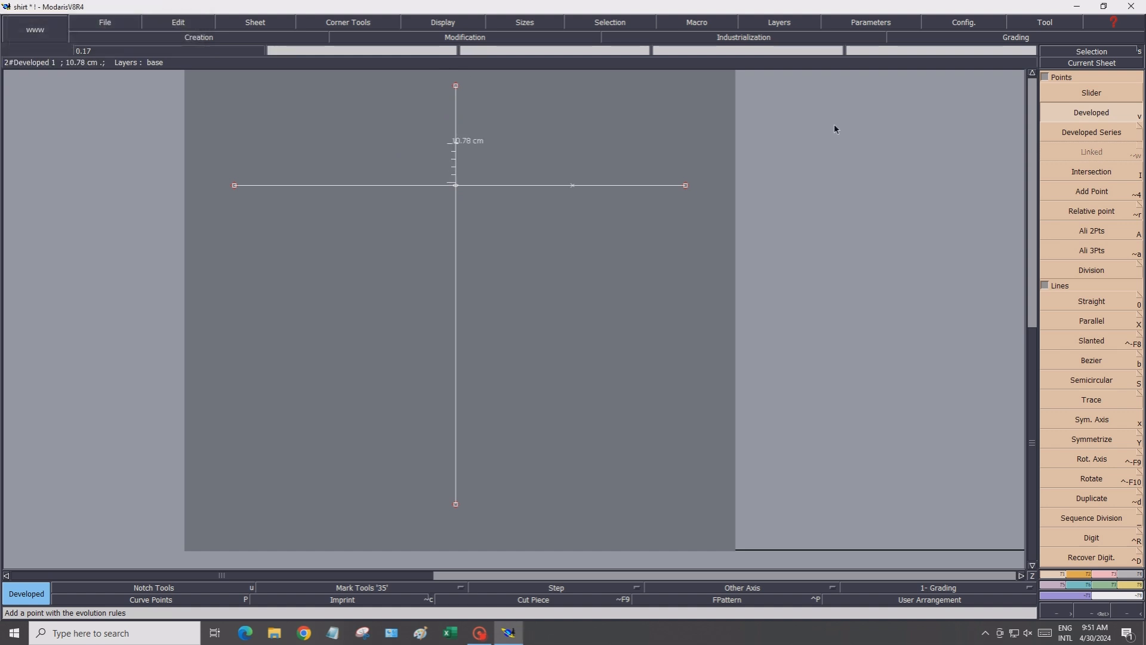
Place a second developed point on the vertical line, 58 cm down from the intersection
left_click(457, 146)
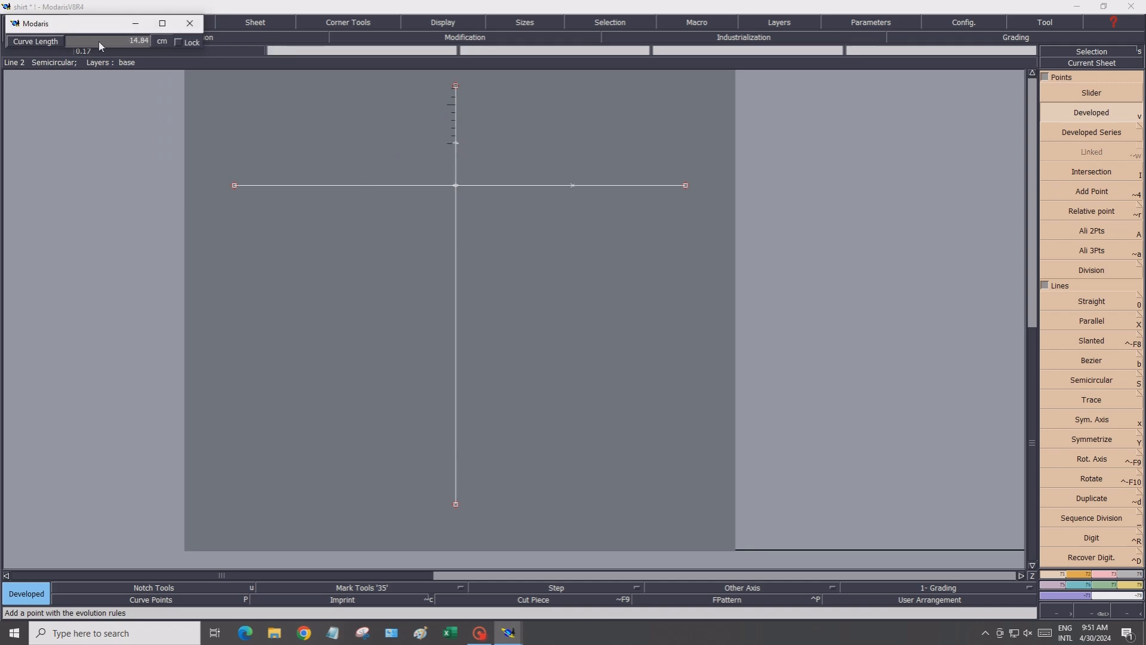
left_click(99, 41)
key("Return")
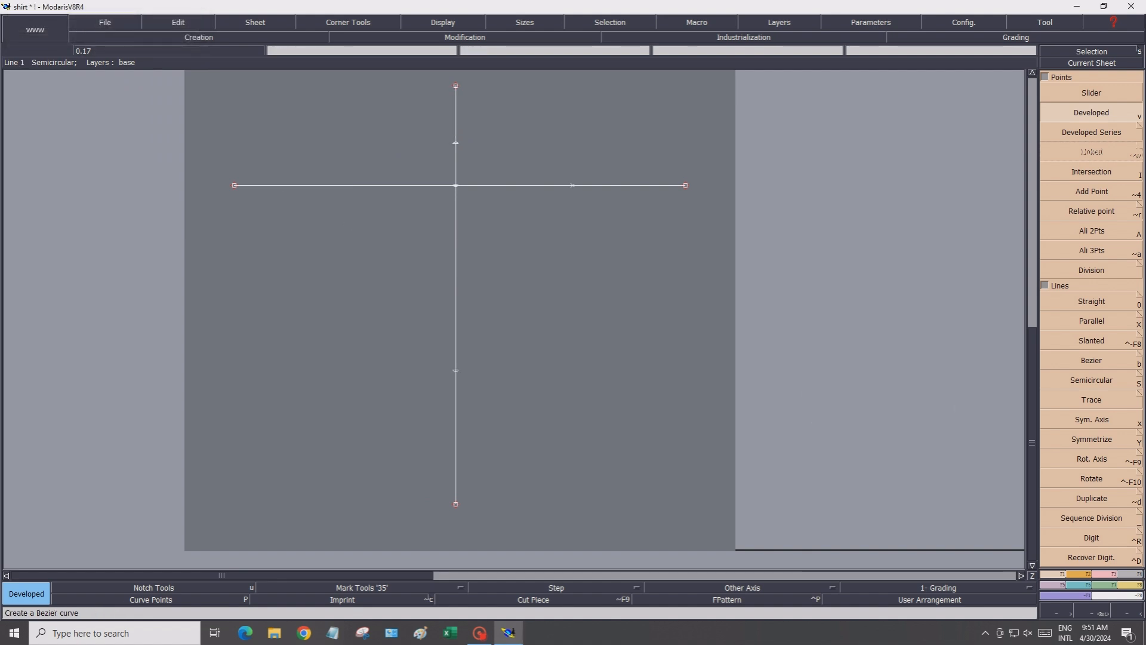
Draw a horizontal 25 cm straight line to the right from the lower developed point
key("0")
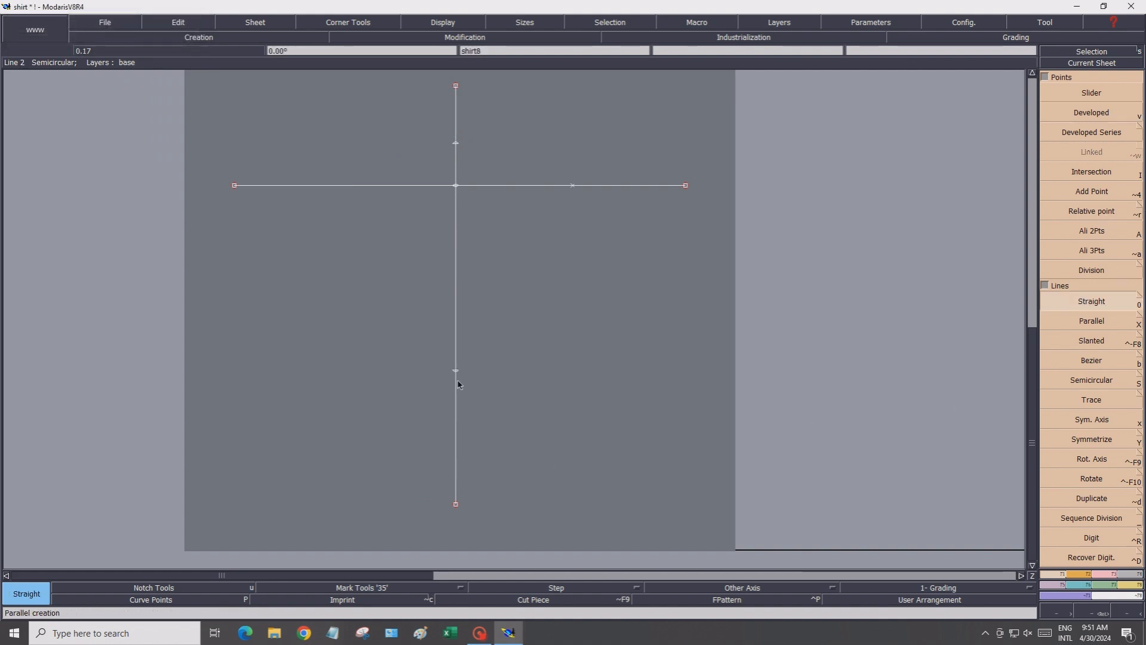
left_click(455, 372)
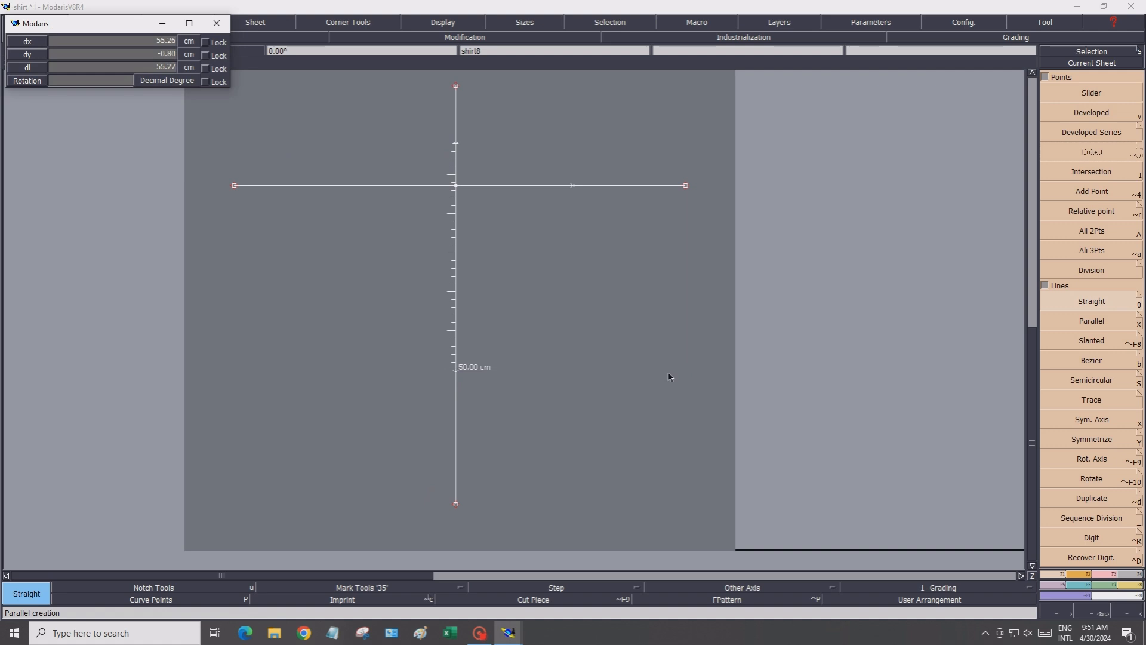
left_click(127, 44)
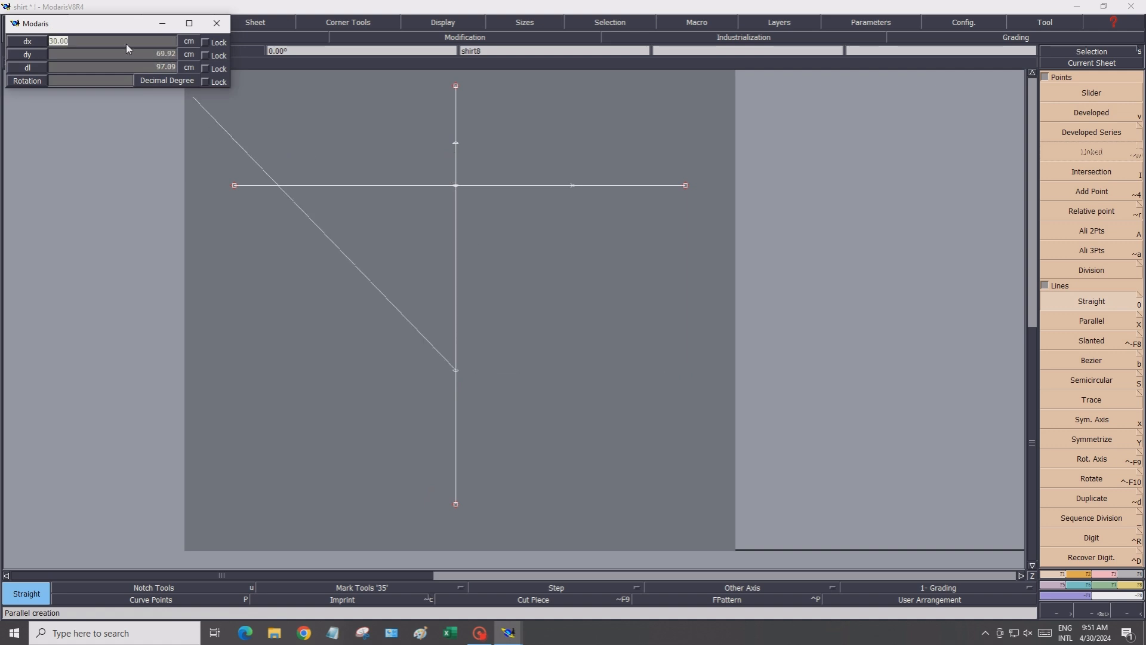
type("25")
left_click(137, 56)
type("0")
key("Return")
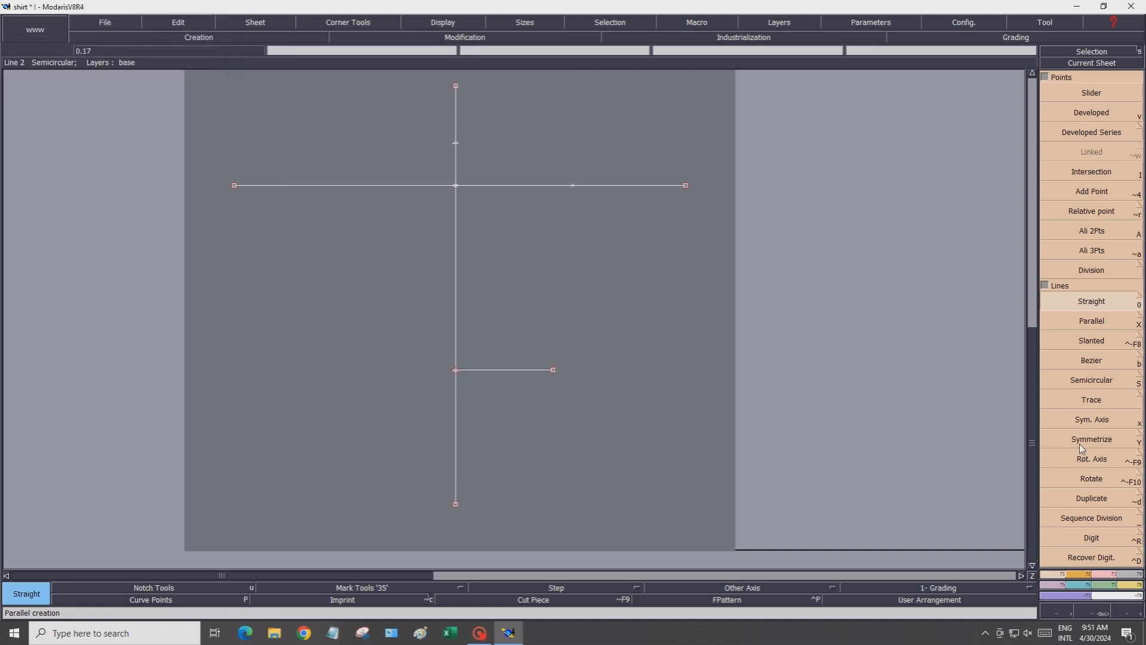
Extend the lower horizontal line to the left across the vertical line
left_click(1107, 574)
left_click(1067, 195)
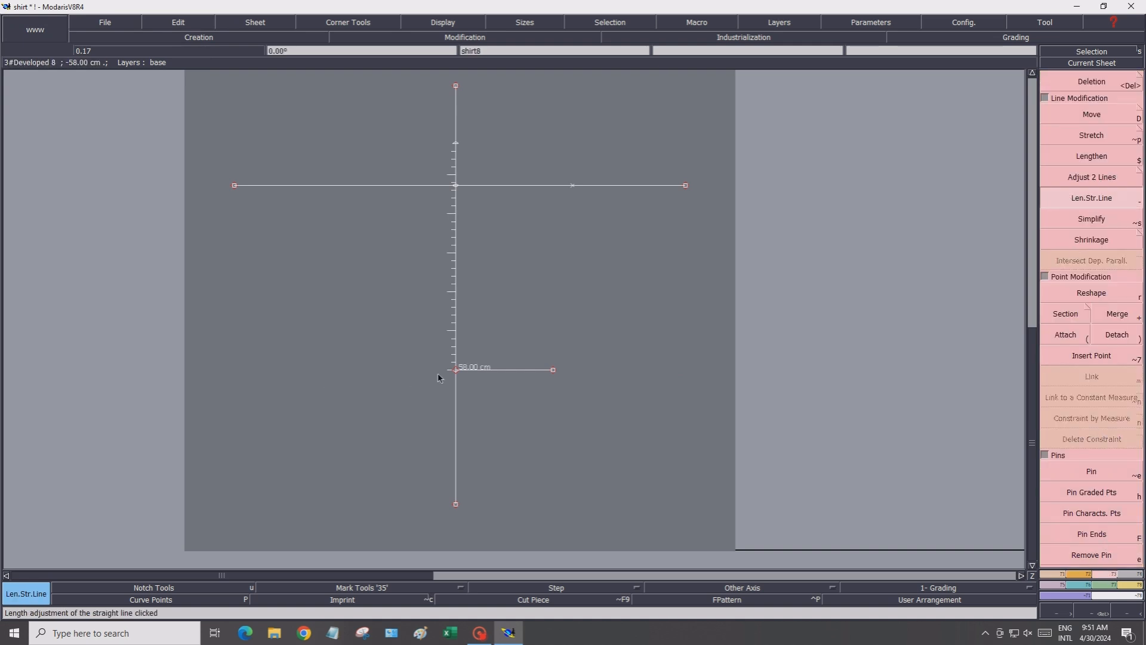
left_click(476, 371)
left_click(278, 375)
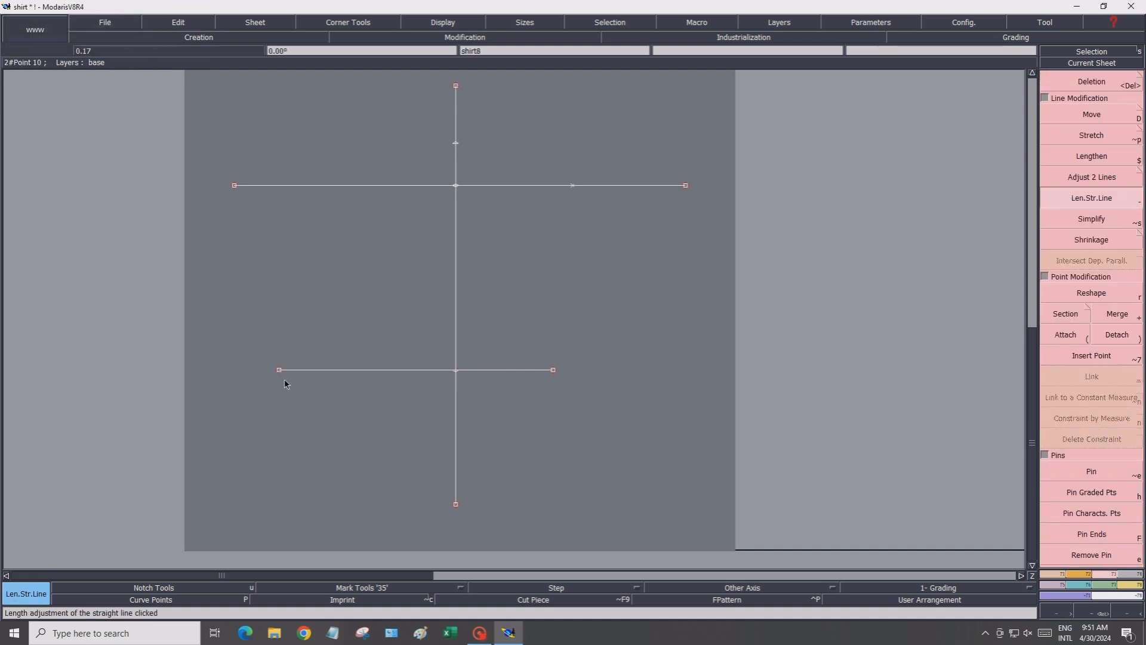
Draw a circle with a 21.97 cm radius centred on the upper developed point
scroll(457, 176, "up", 3)
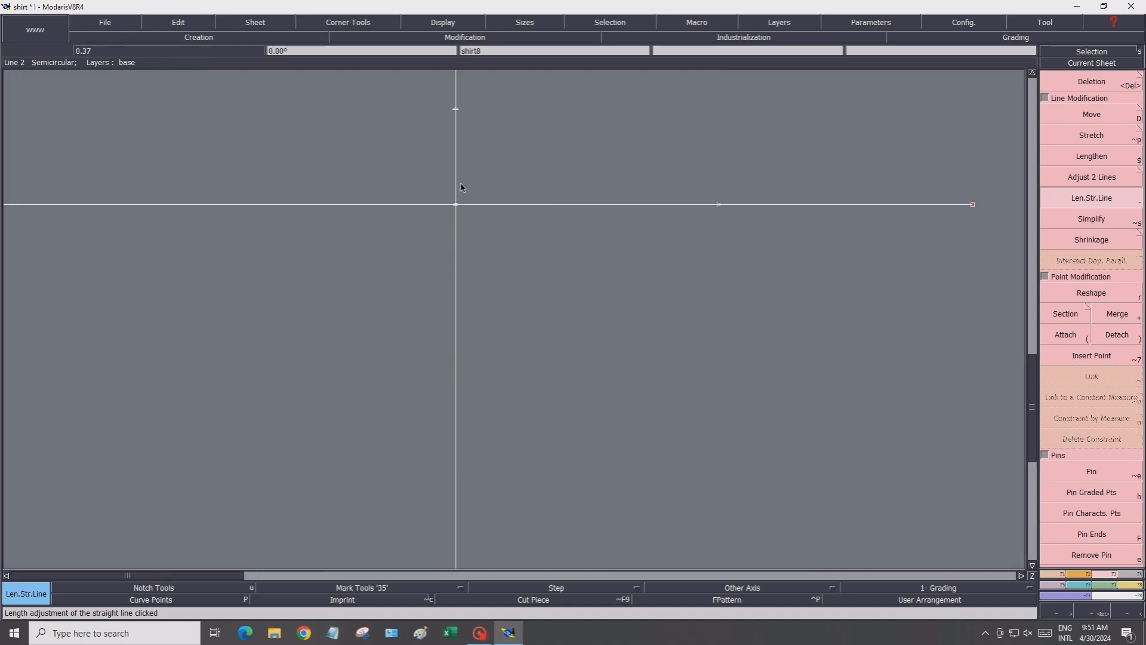
left_click(1134, 574)
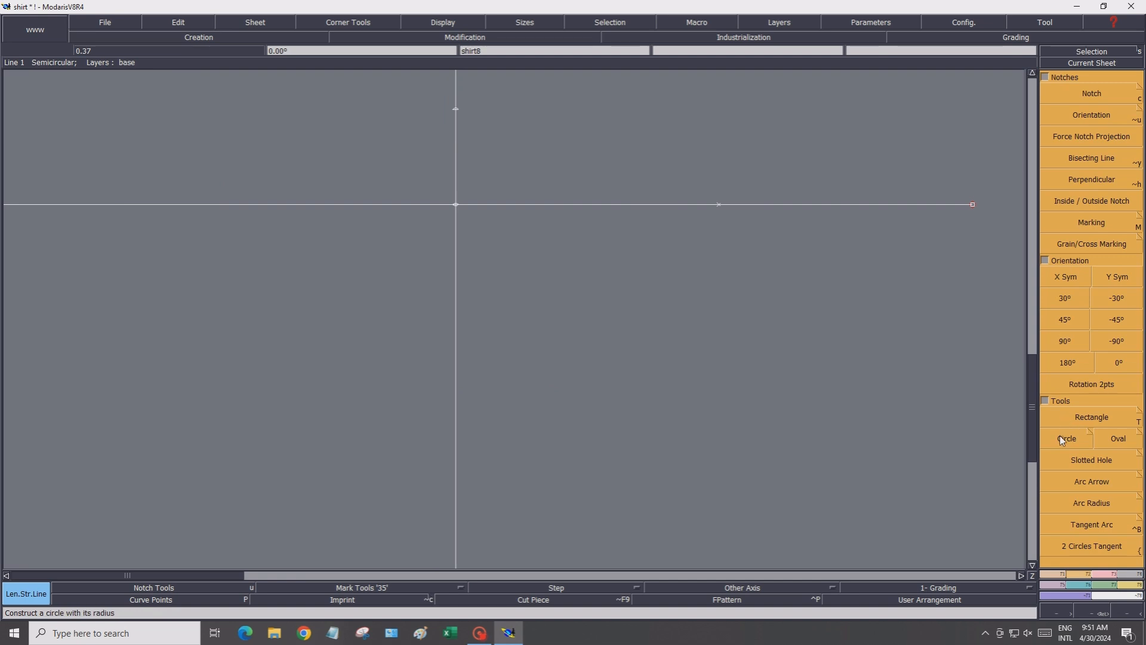
left_click(1062, 440)
left_click(457, 110)
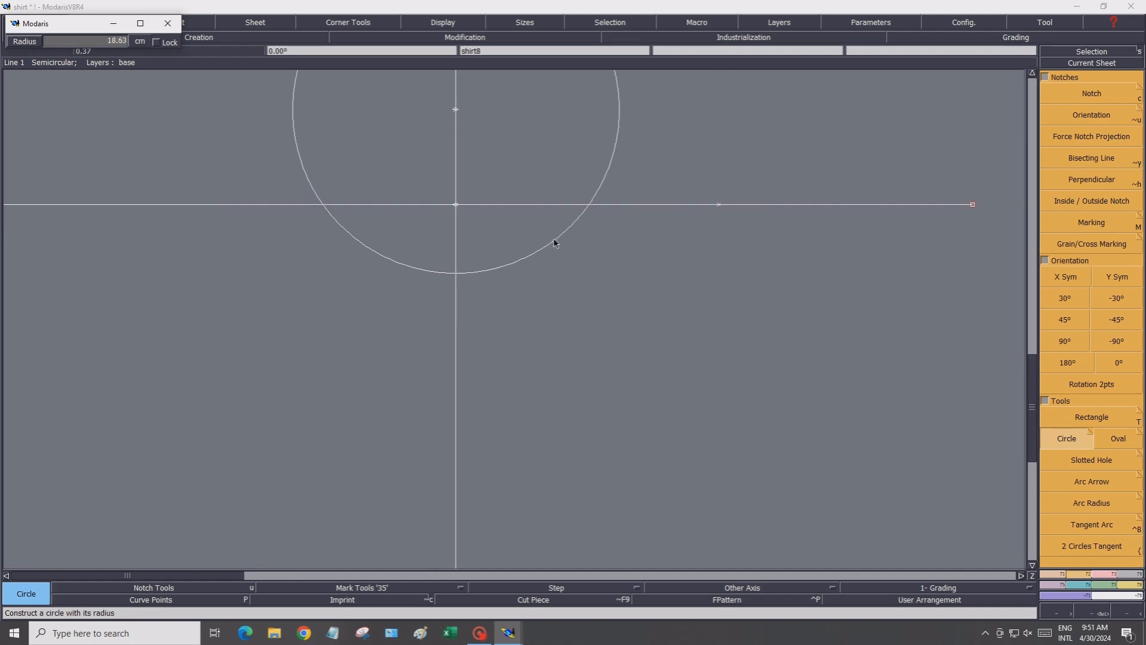
left_click(109, 44)
type("21.97")
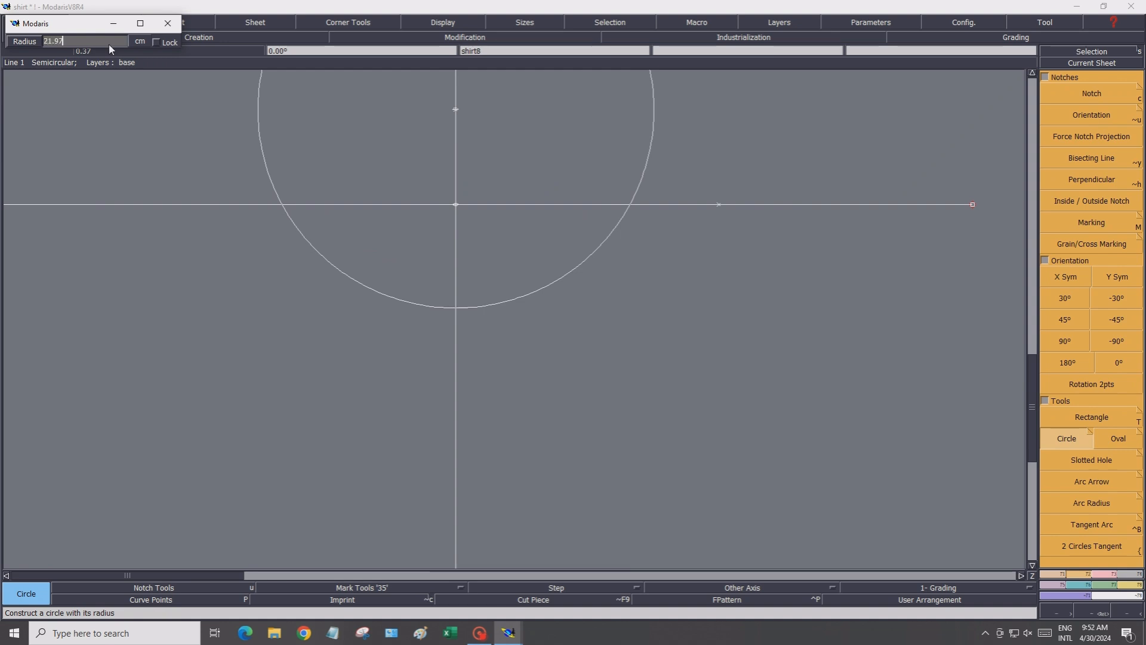
key("Return")
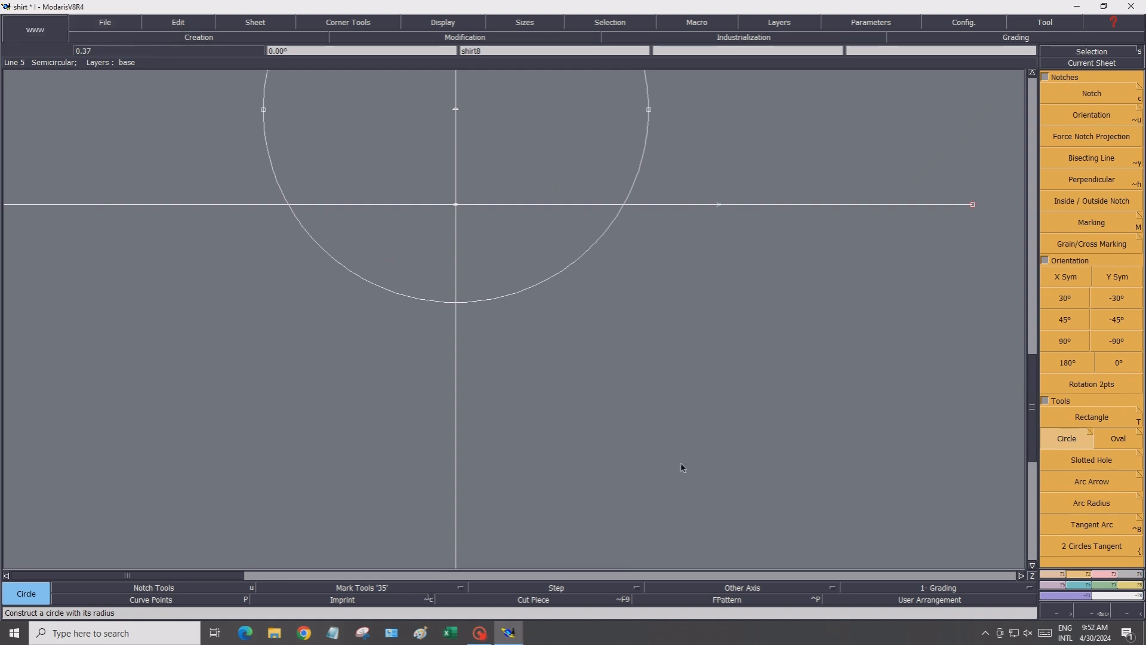
Create intersection points where the circle crosses the upper horizontal line on both sides
left_click(1075, 573)
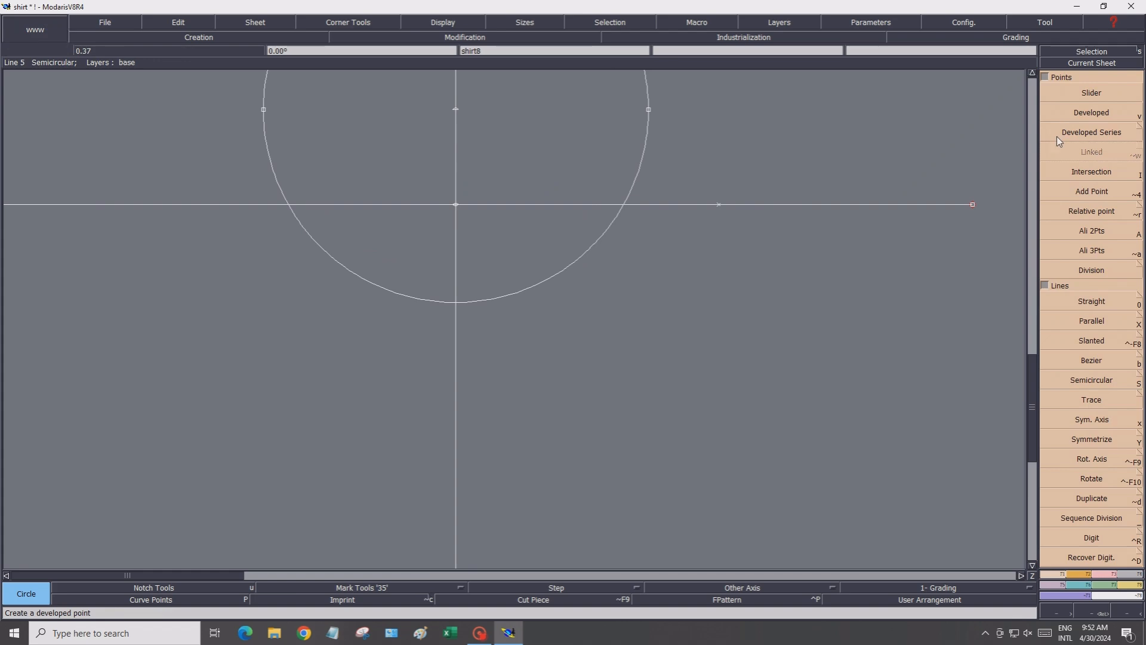
left_click(1058, 174)
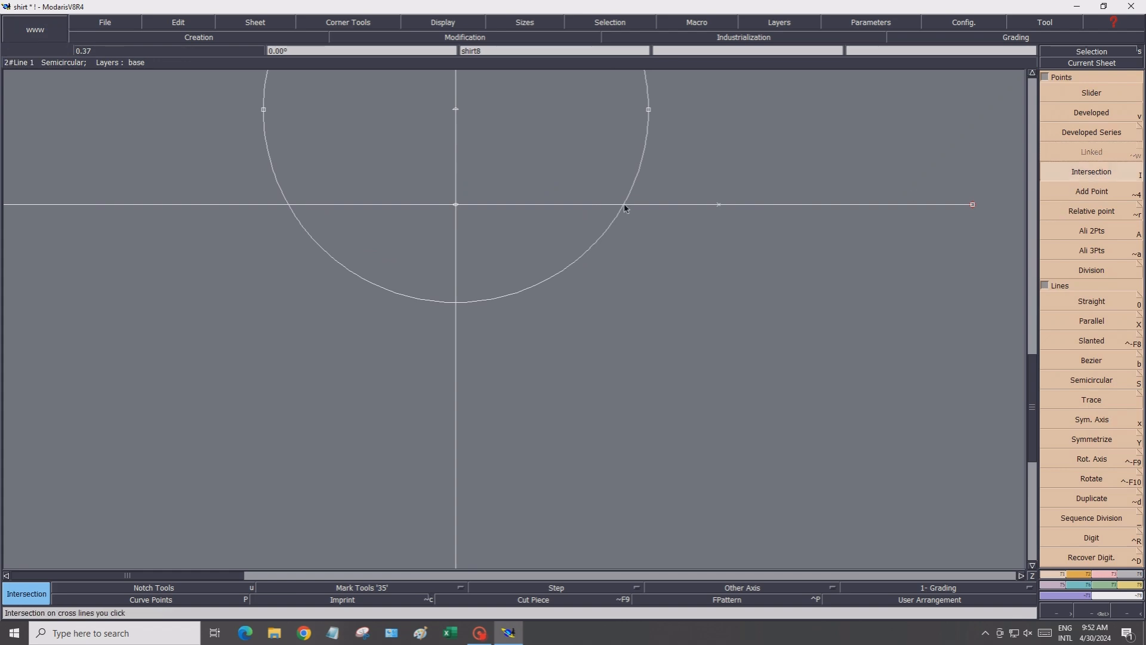
left_click(624, 205)
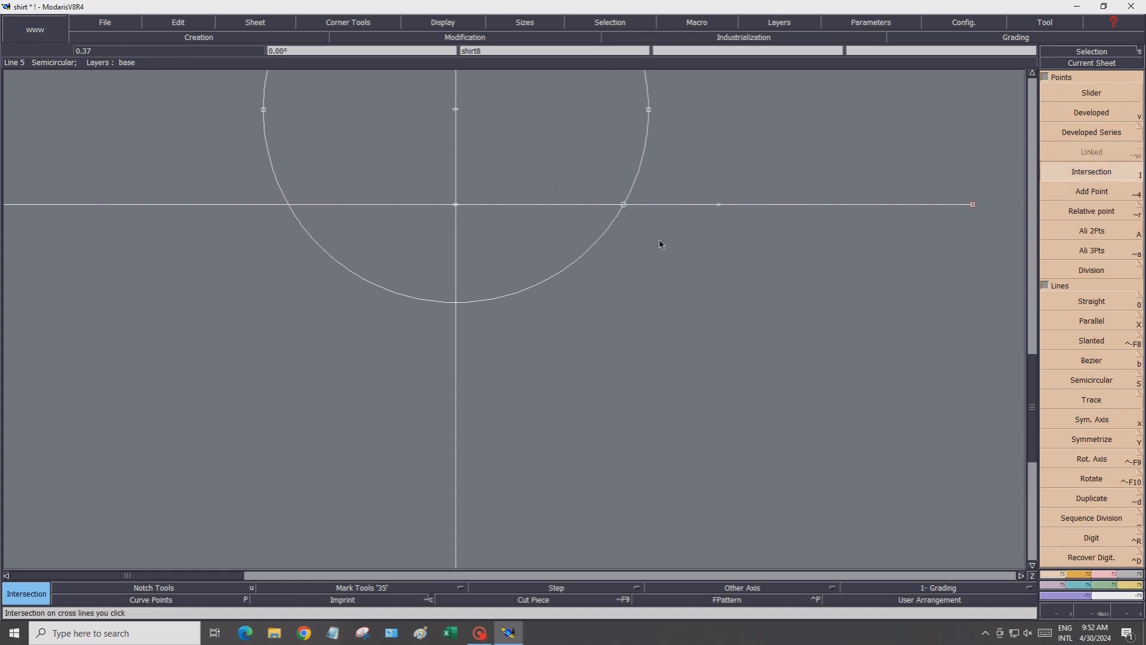
left_click(289, 207)
scroll(333, 371, "down", 1)
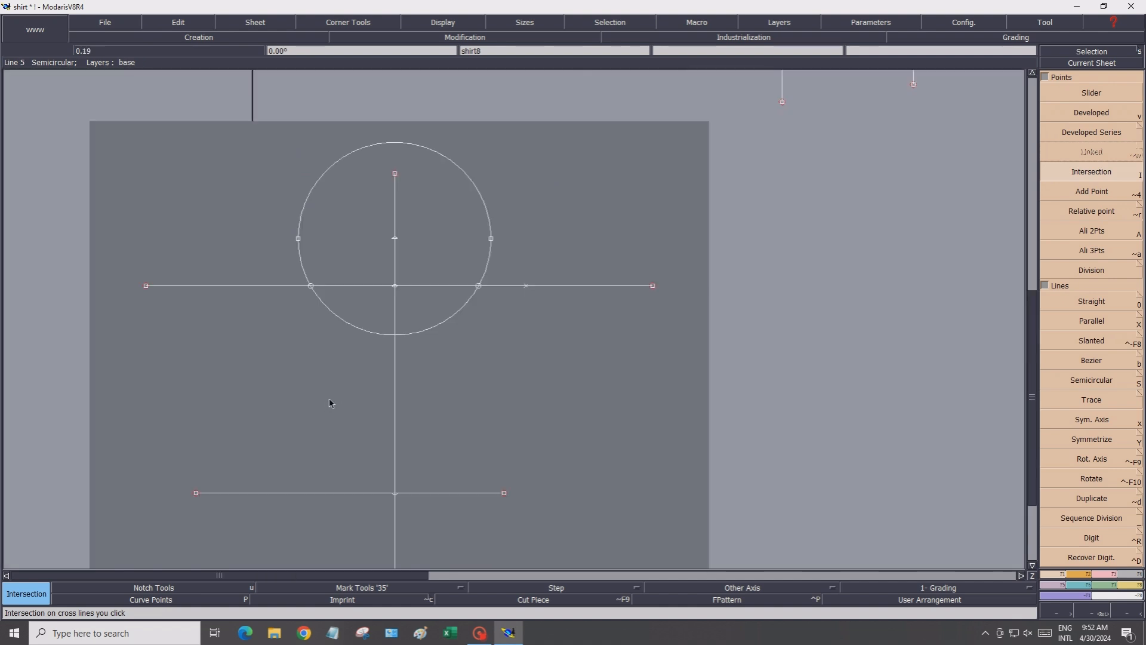
Place a developed point 16.75 cm left of the centre on the lower horizontal line
left_click(1081, 113)
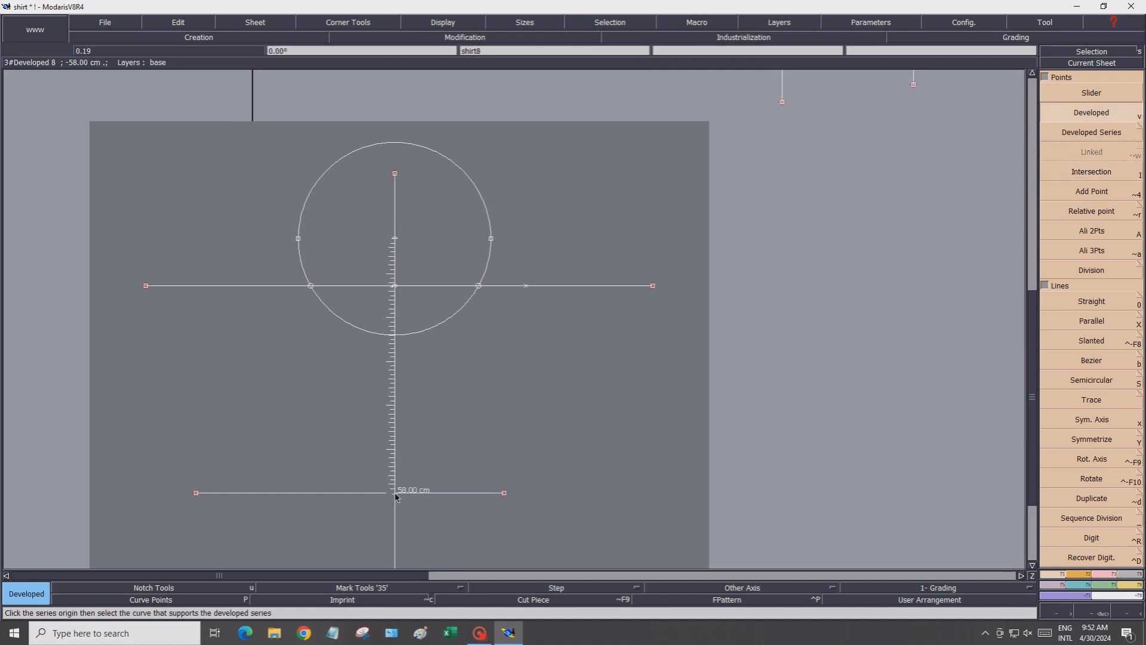
key("i")
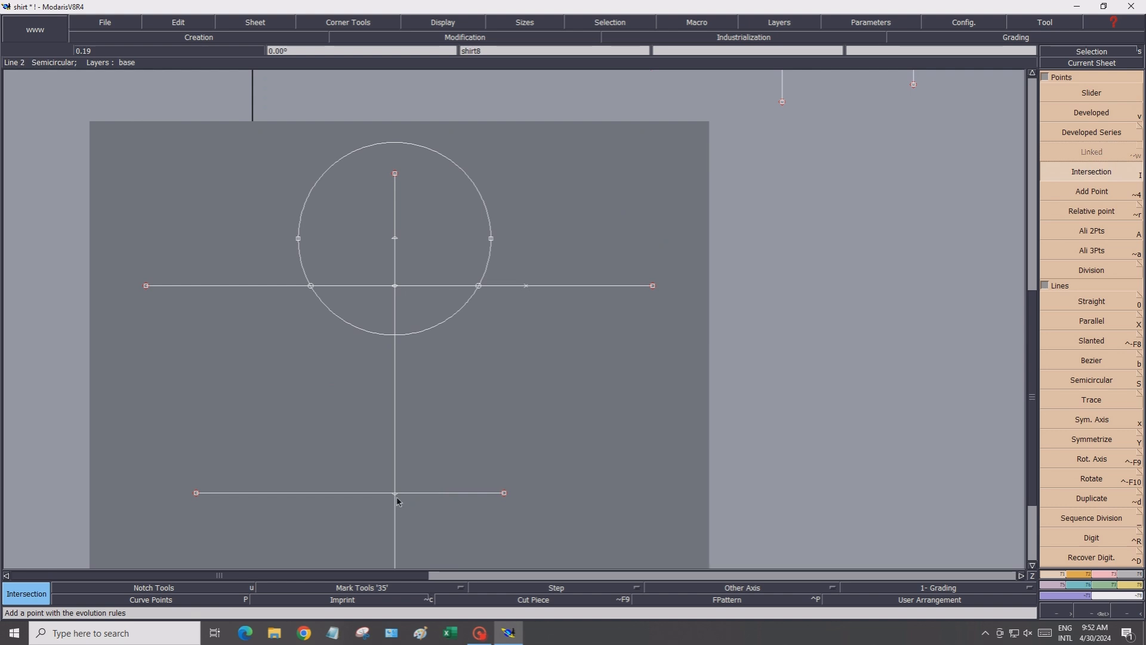
left_click(1091, 116)
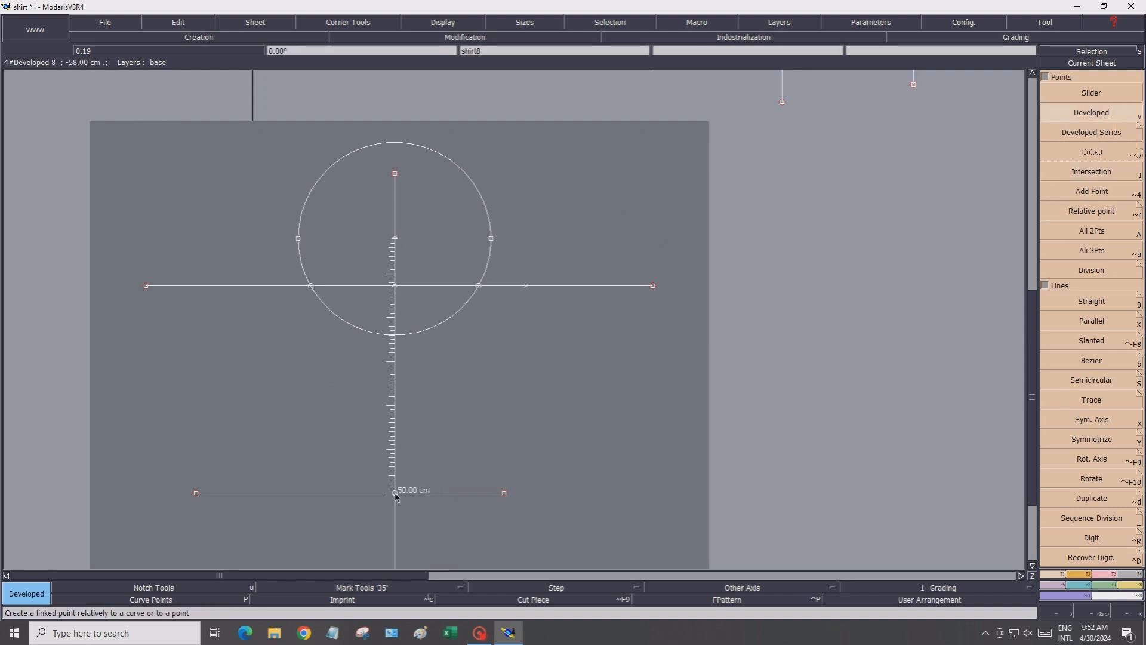
left_click(396, 493)
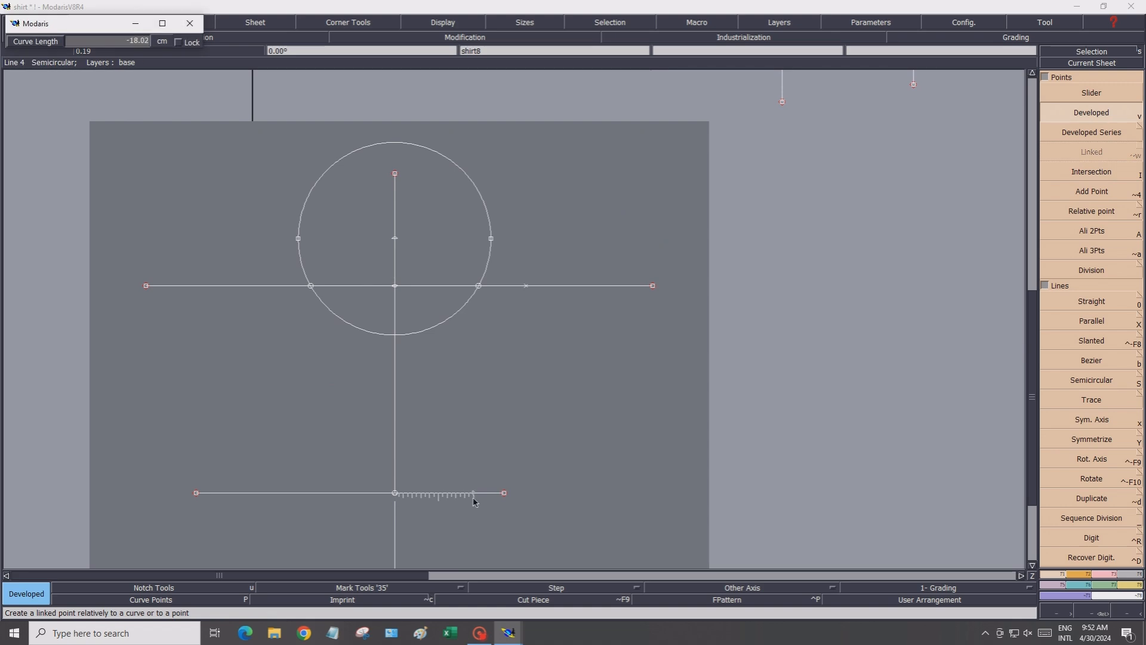
left_click(102, 40)
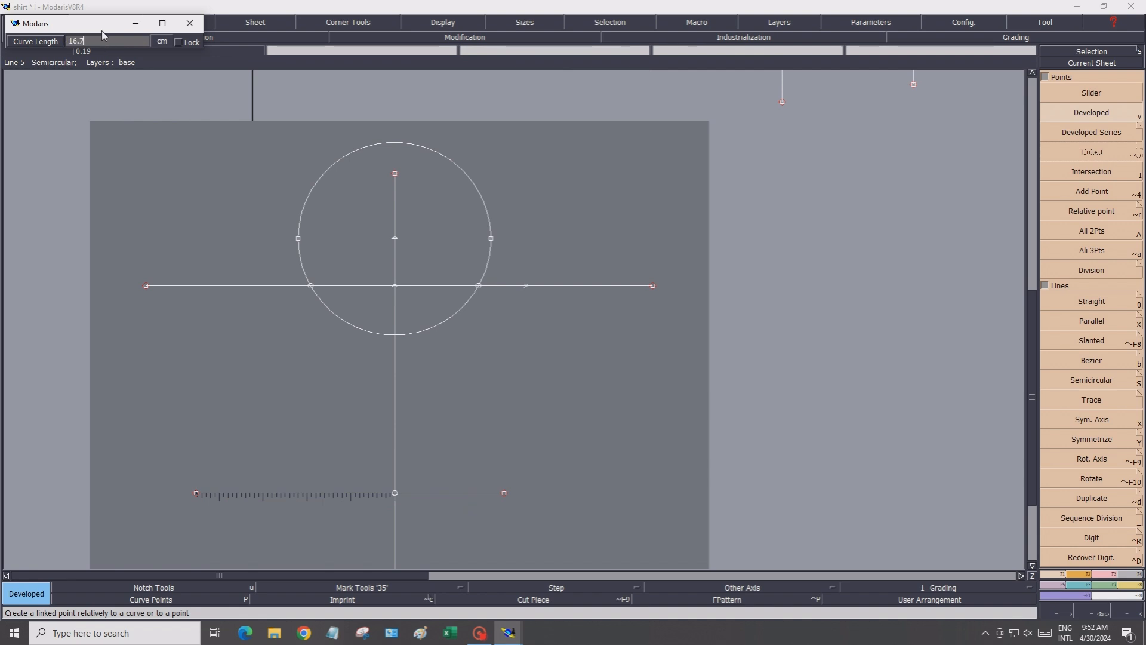
key("Return")
Place a developed point 16.75 cm right of the centre on the lower horizontal line
left_click(469, 507)
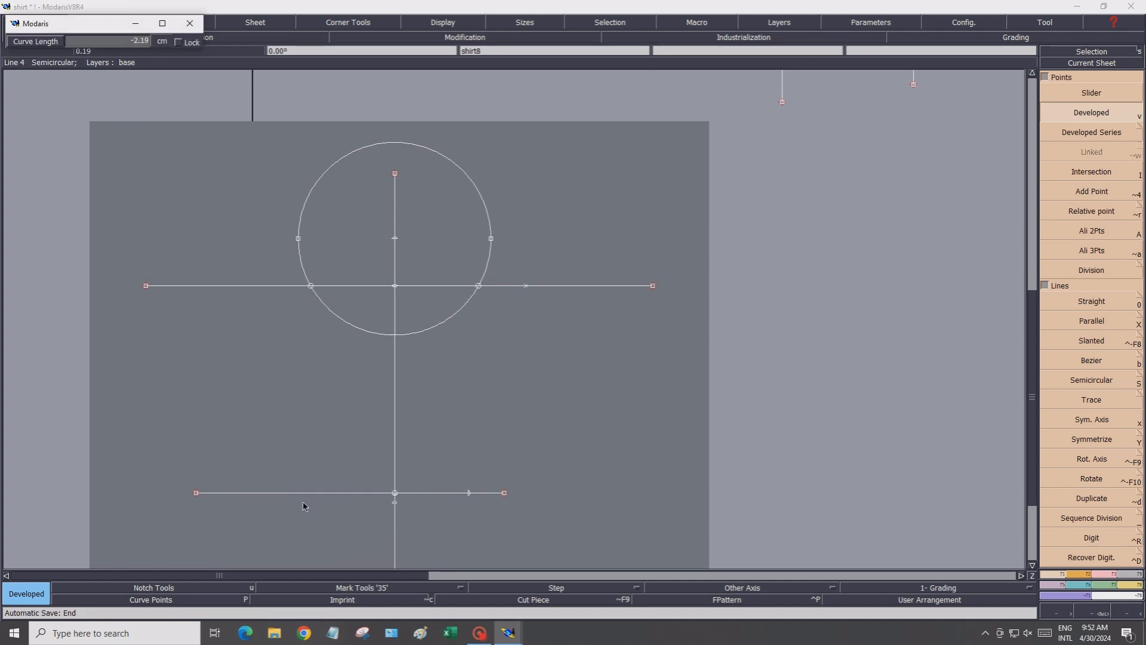
left_click(88, 42)
type("16.75")
key("Return")
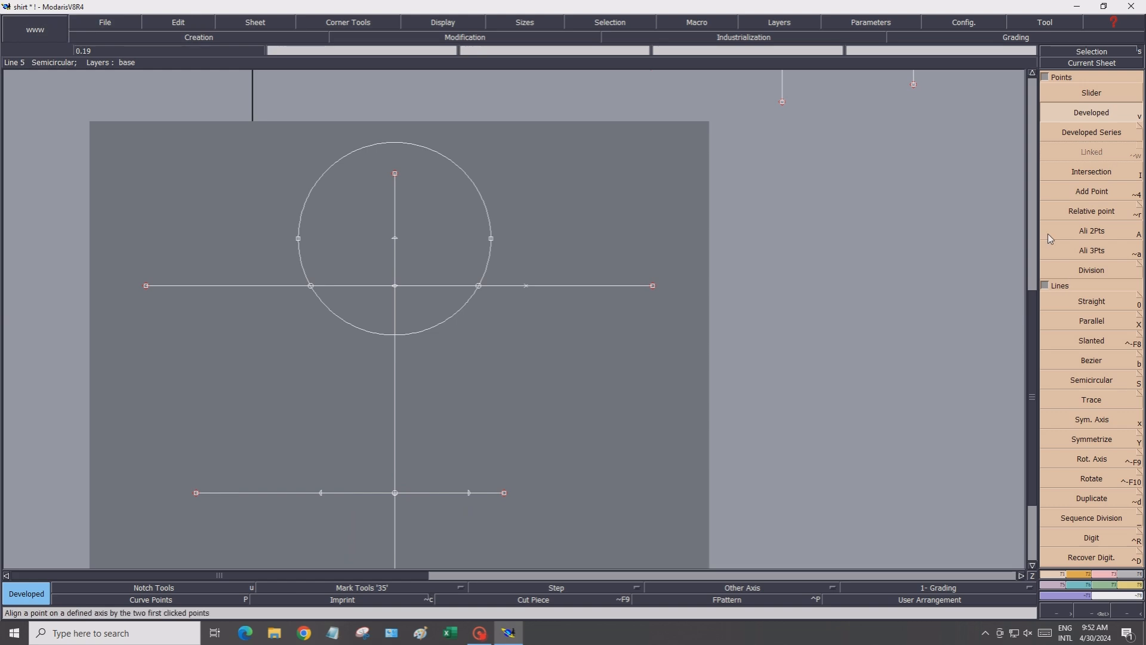
Draw straight side lines from each circle intersection down to the matching lower developed point
left_click(1088, 302)
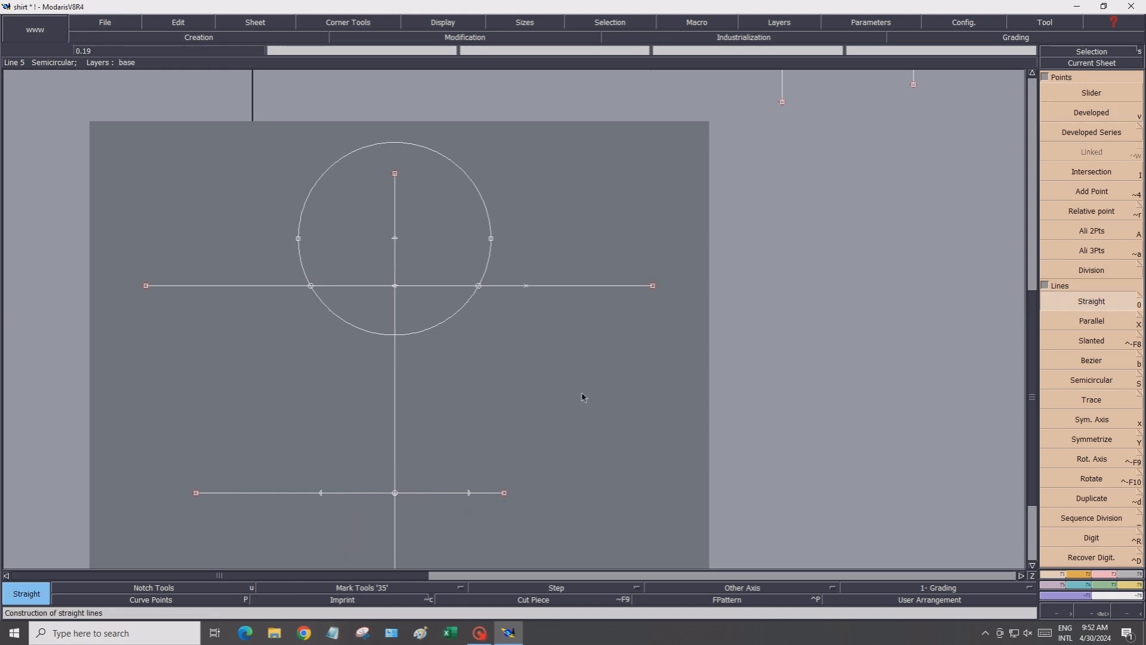
left_click(311, 285)
left_click(322, 493)
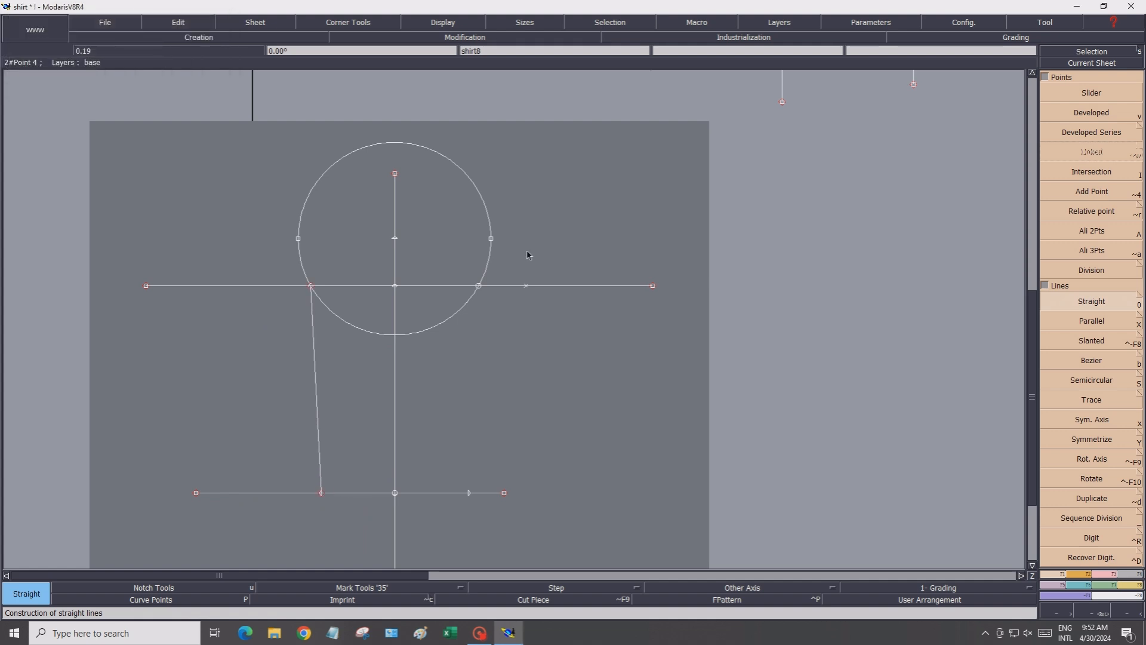
left_click(479, 286)
left_click(469, 492)
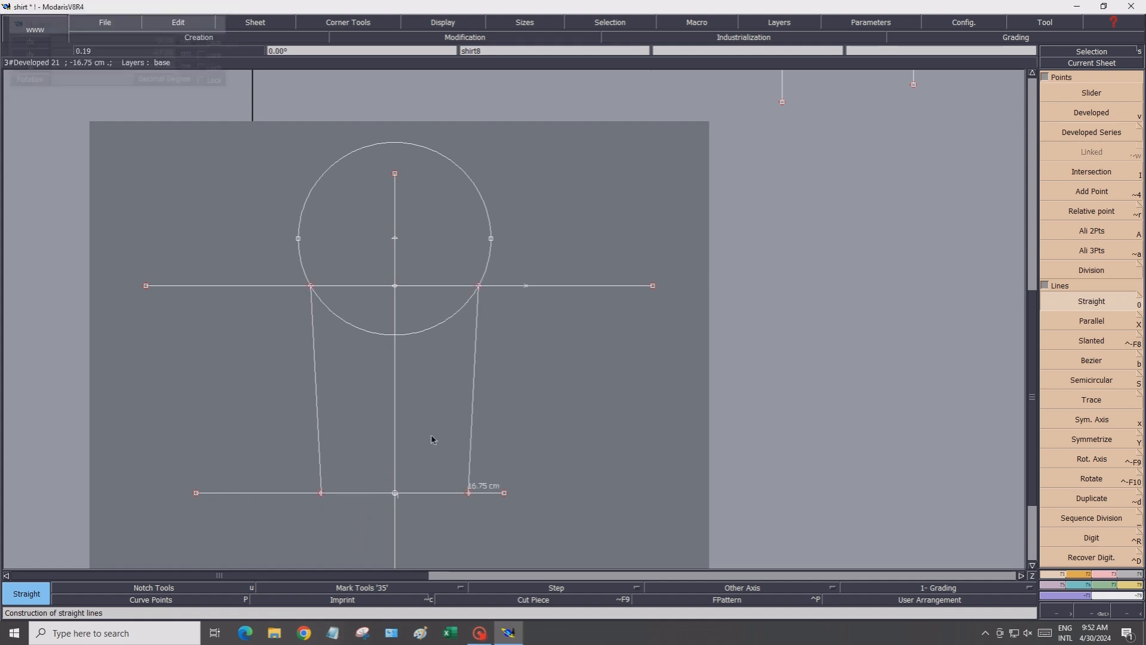
Draw straight lines from the left circle intersection up to the upper developed point and down to the right intersection
left_click(310, 285)
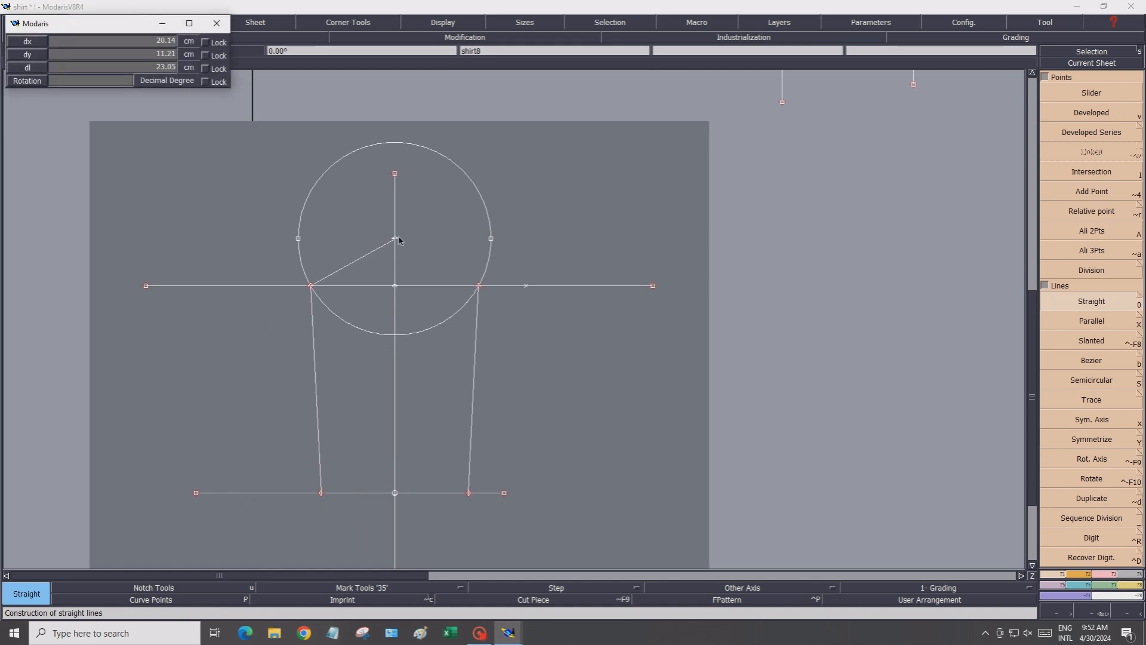
left_click(395, 239)
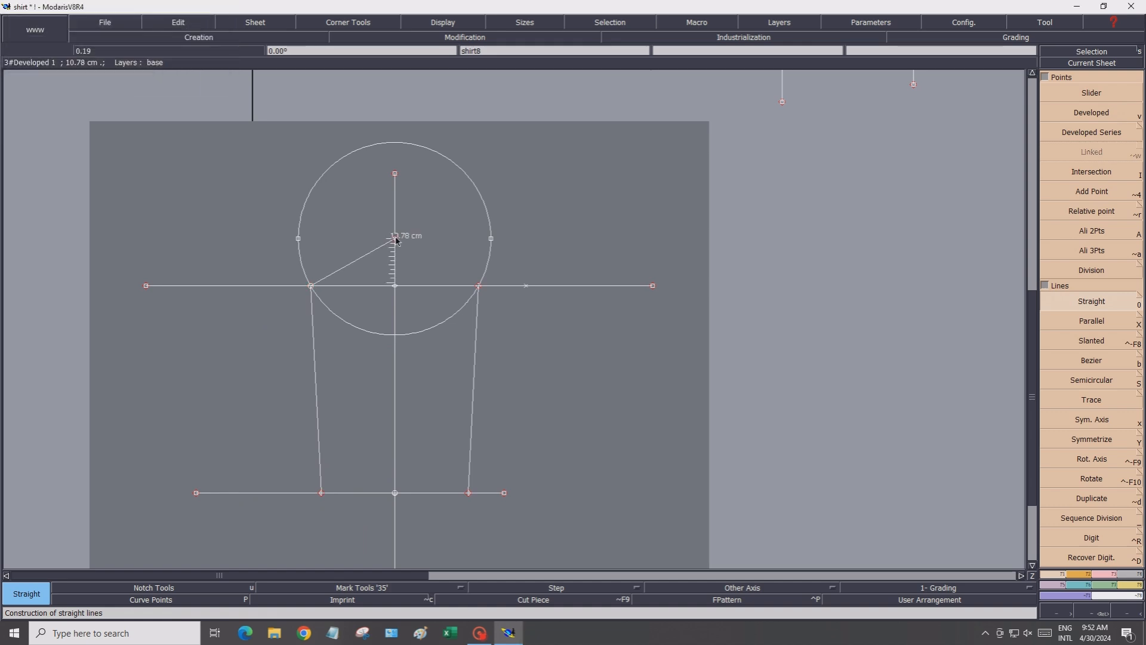
left_click(478, 286)
left_click(1096, 486)
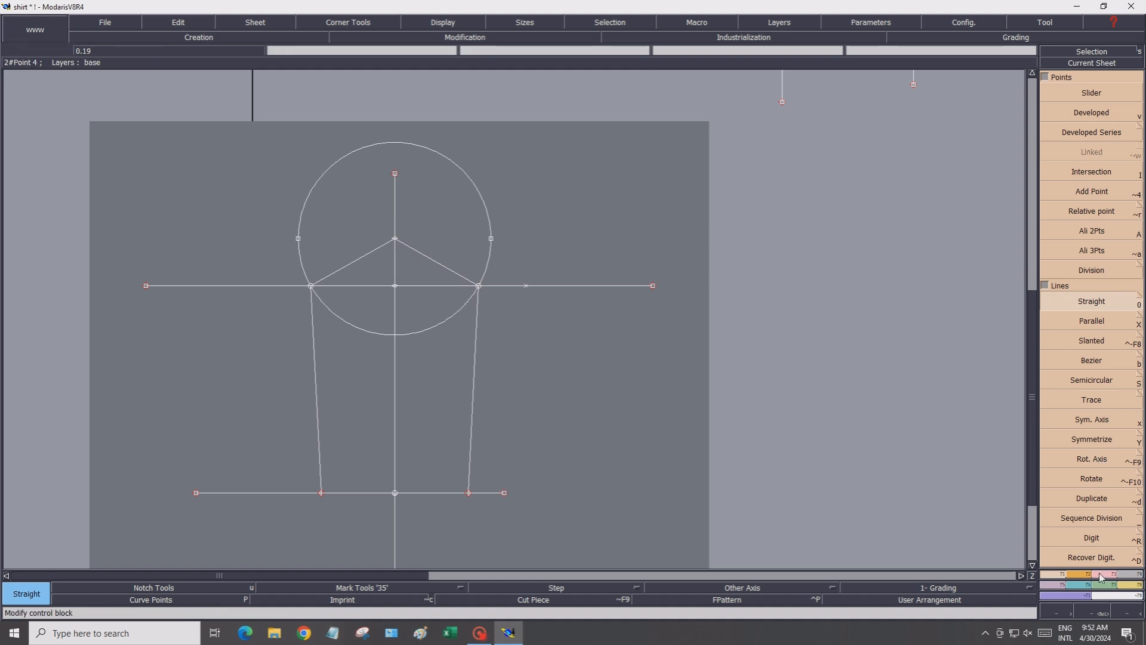
Delete the construction circle
key("Delete")
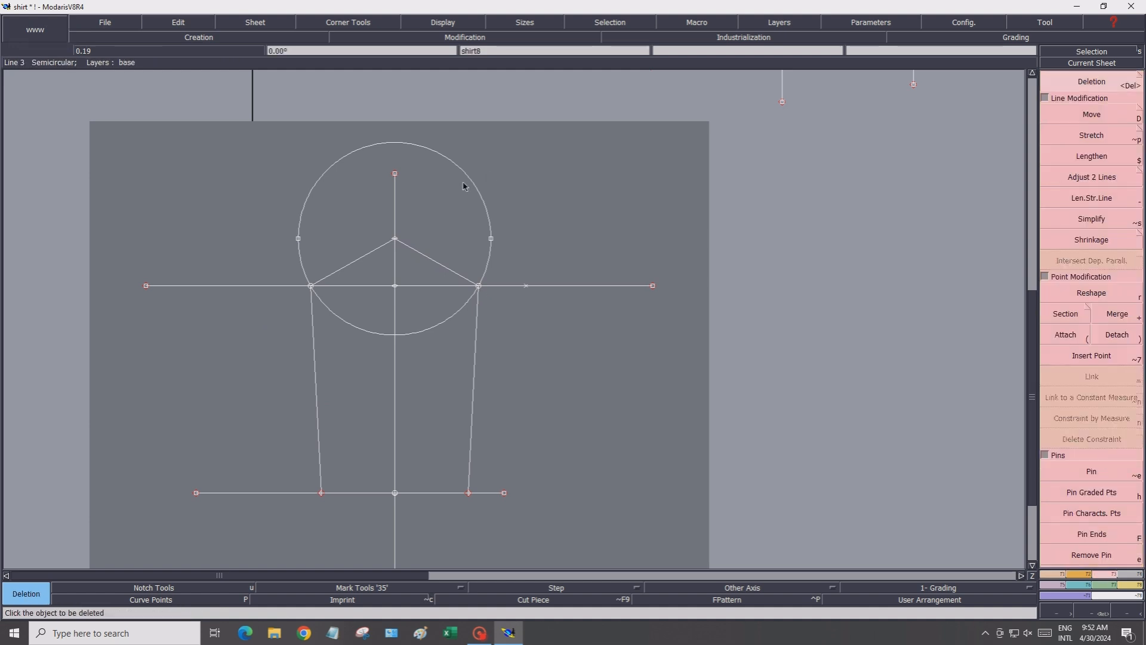
left_click(465, 176)
left_click(489, 258)
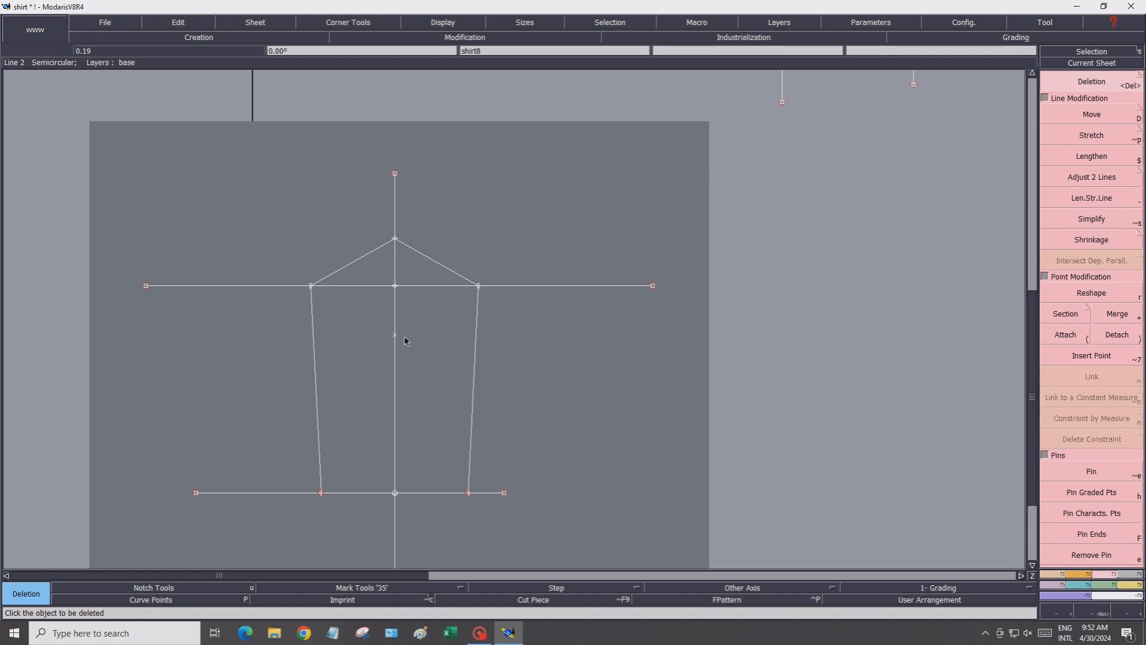
Turn on the display of point names
scroll(325, 367, "up", 1)
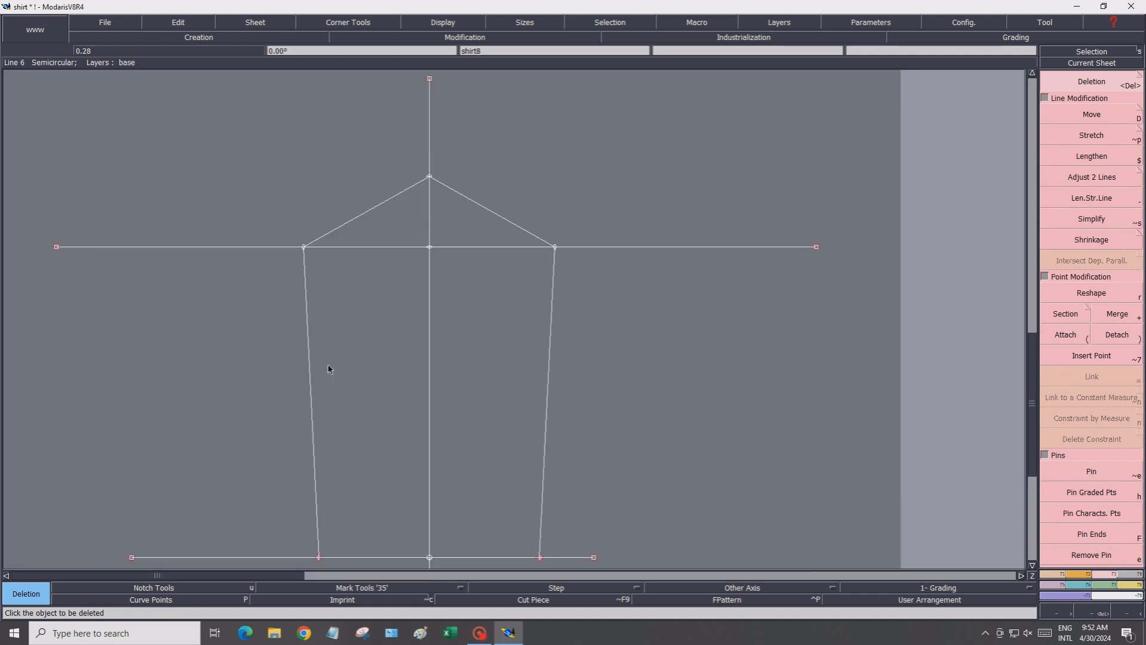
scroll(333, 262, "up", 1)
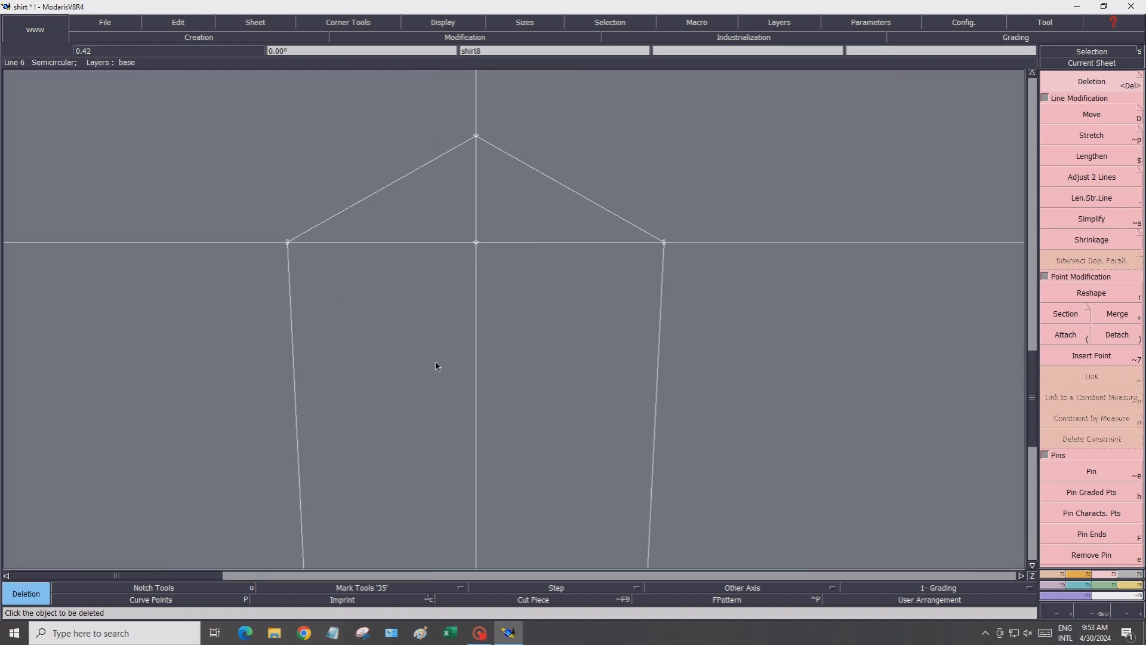
left_click(1049, 580)
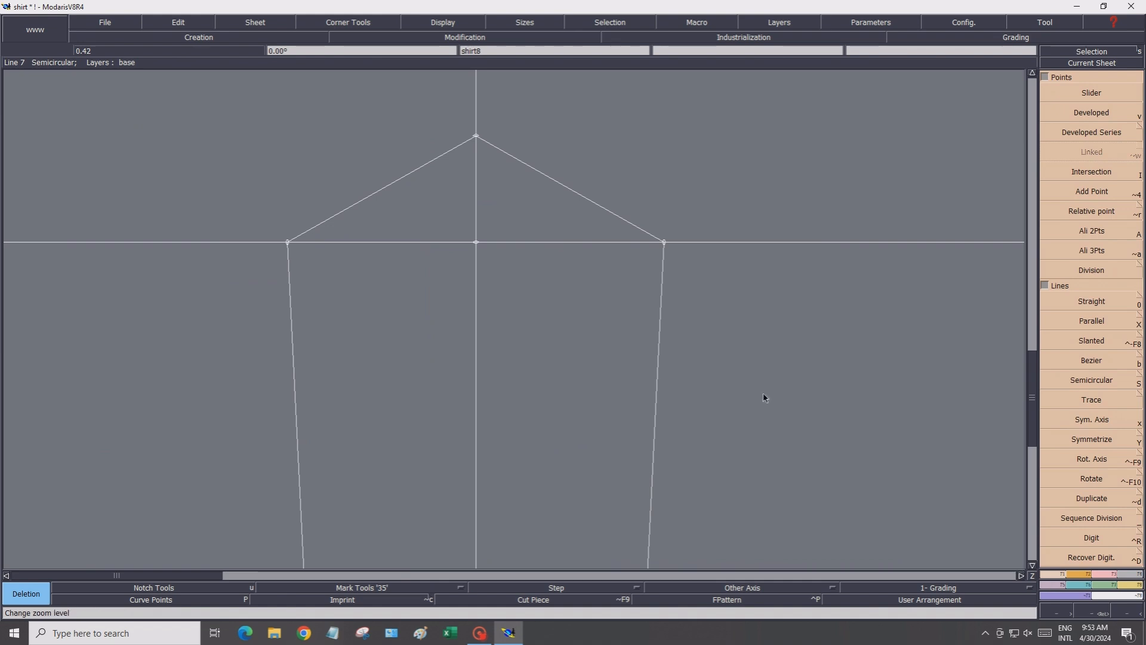
left_click(440, 24)
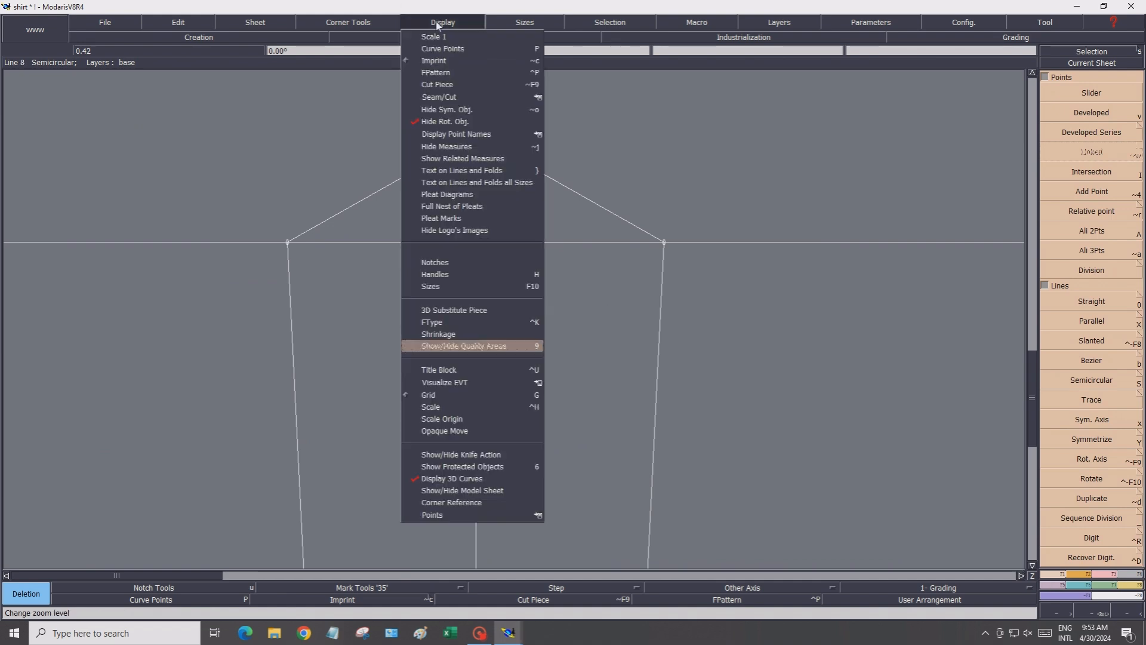
mouse_move(476, 134)
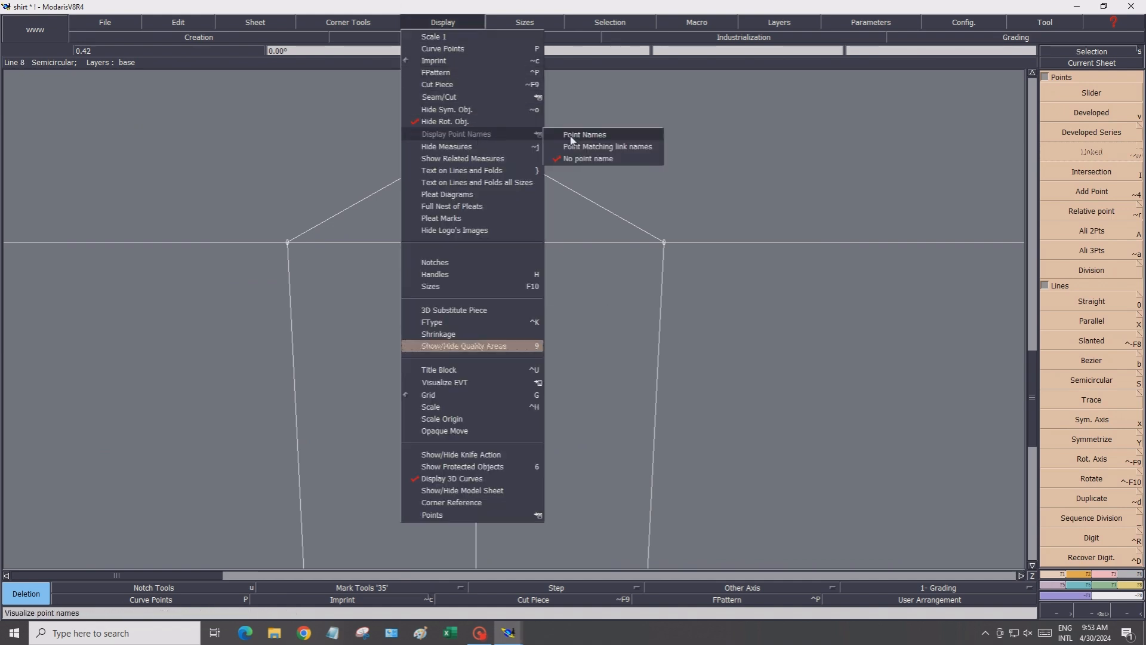
left_click(582, 136)
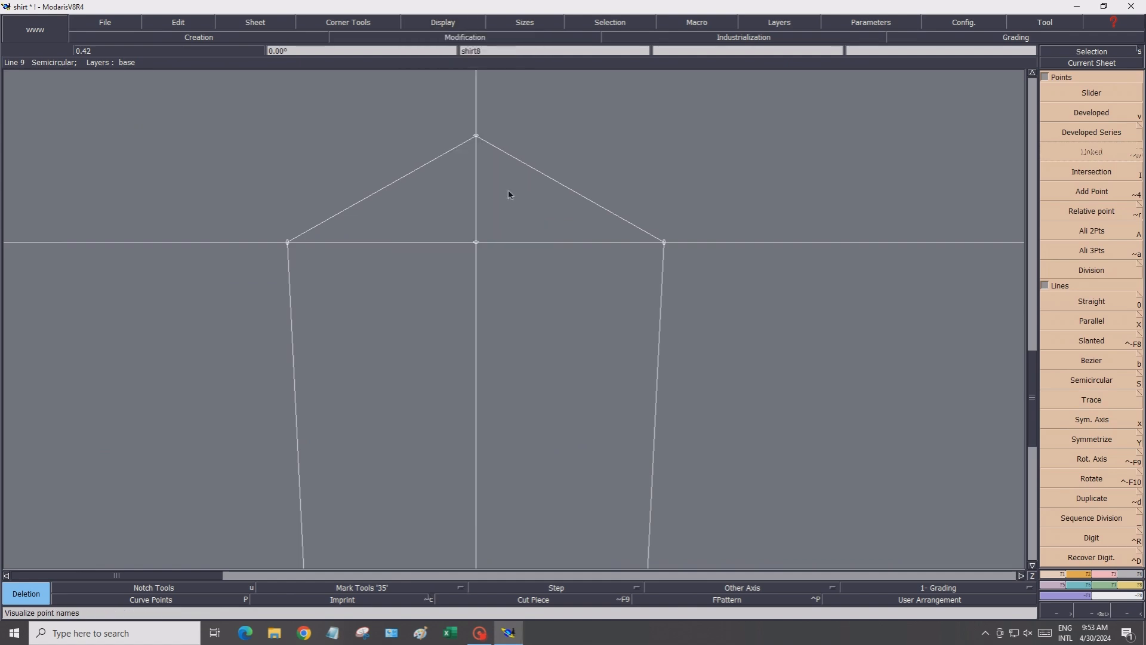
Name the top apex point 14
left_click(176, 25)
left_click(179, 46)
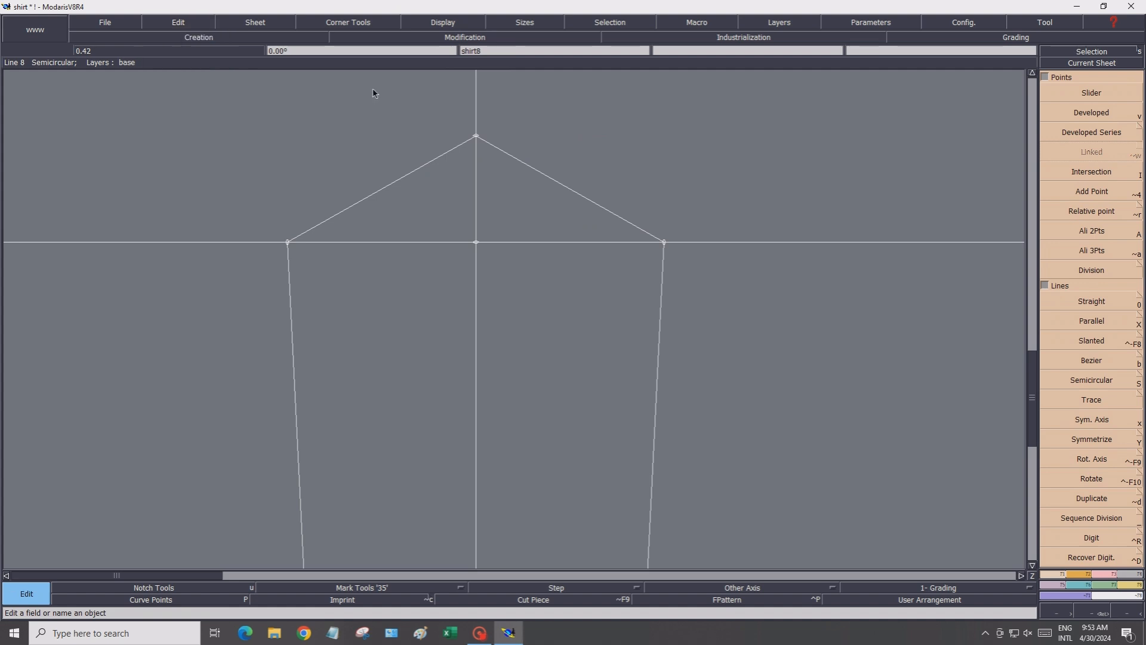
left_click(466, 123)
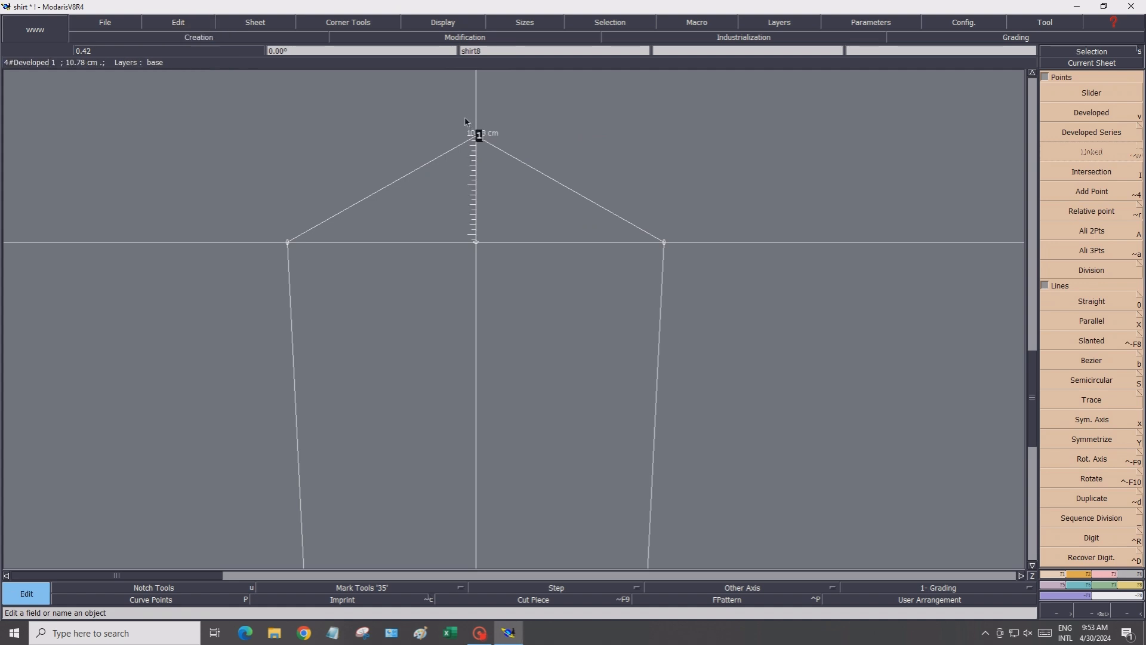
key("Return")
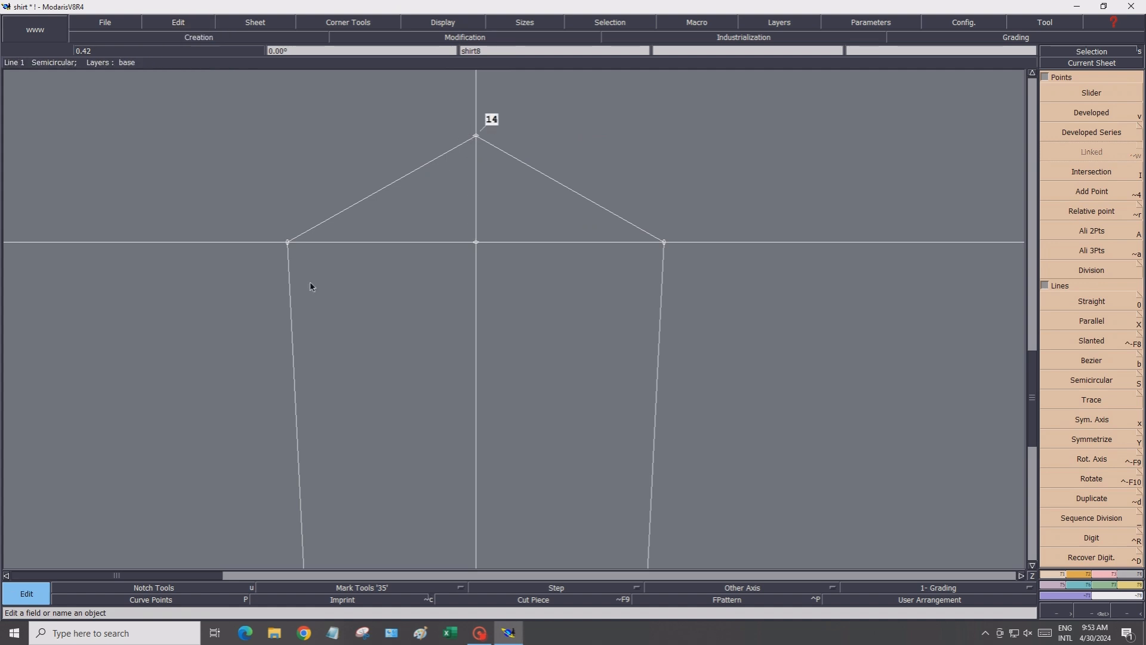
Name the upper intersection points 341 and 341', and the centre point 34
left_click(288, 240)
type("341")
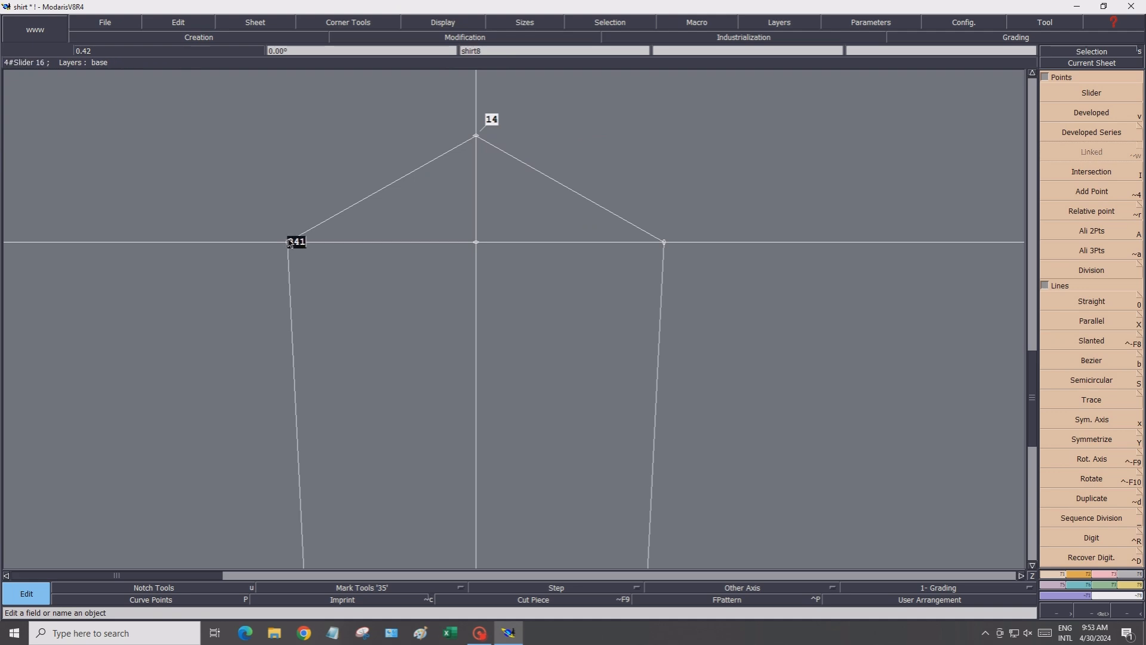
key("Return")
key("Return")
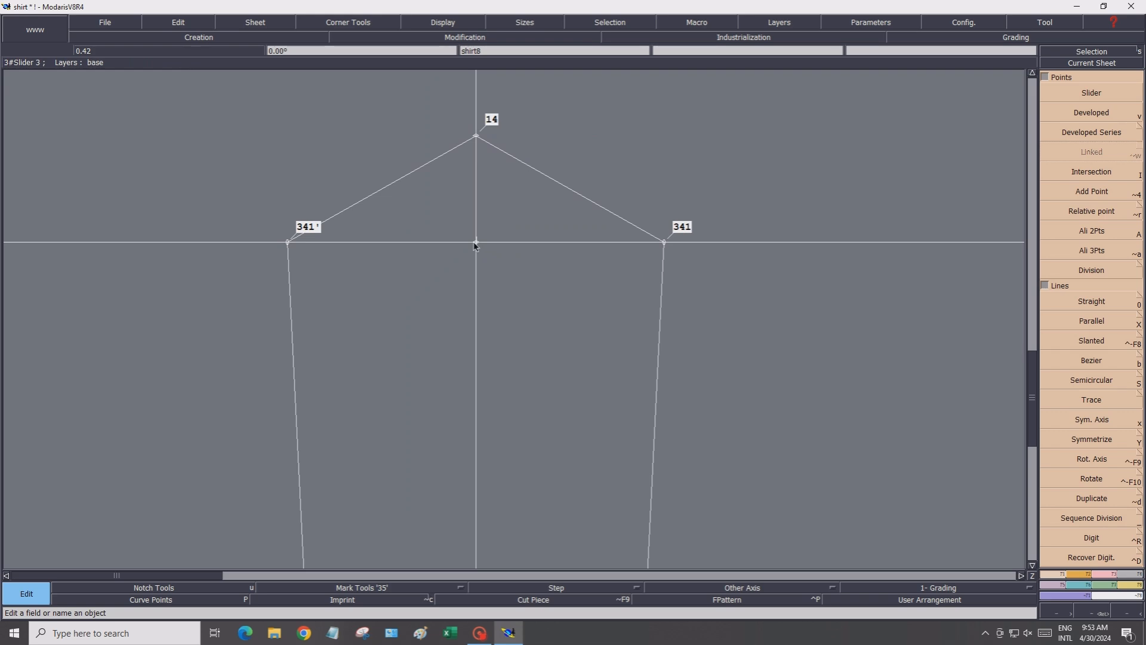
key("Return")
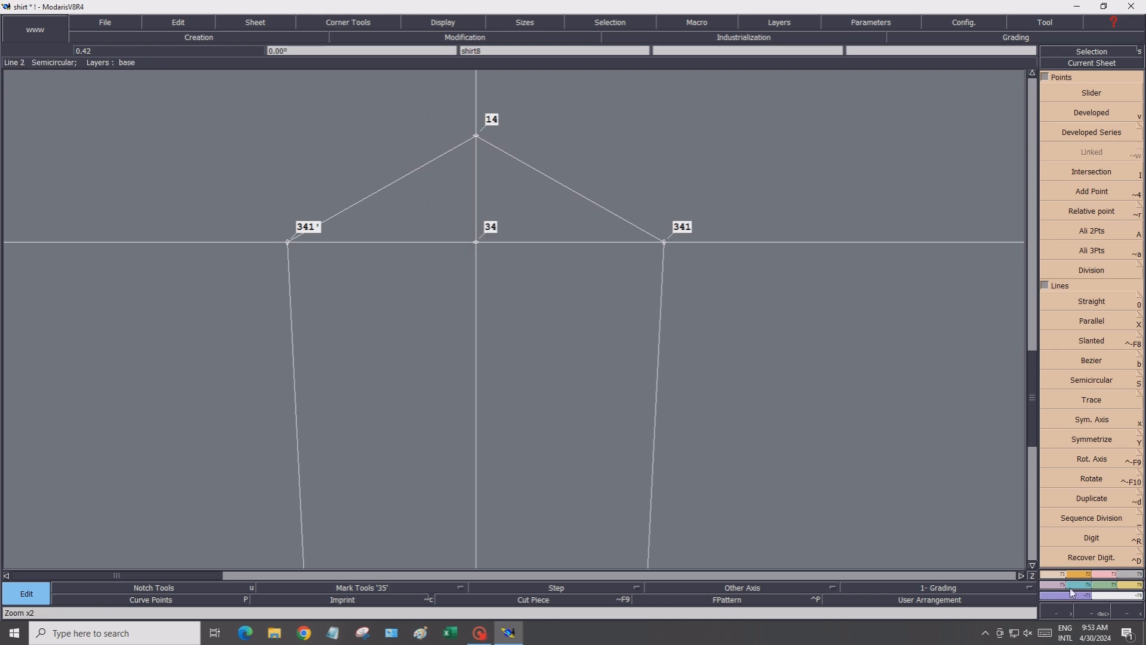
Name the lower side points 941 and 941'
left_click(1032, 565)
left_click(1032, 565)
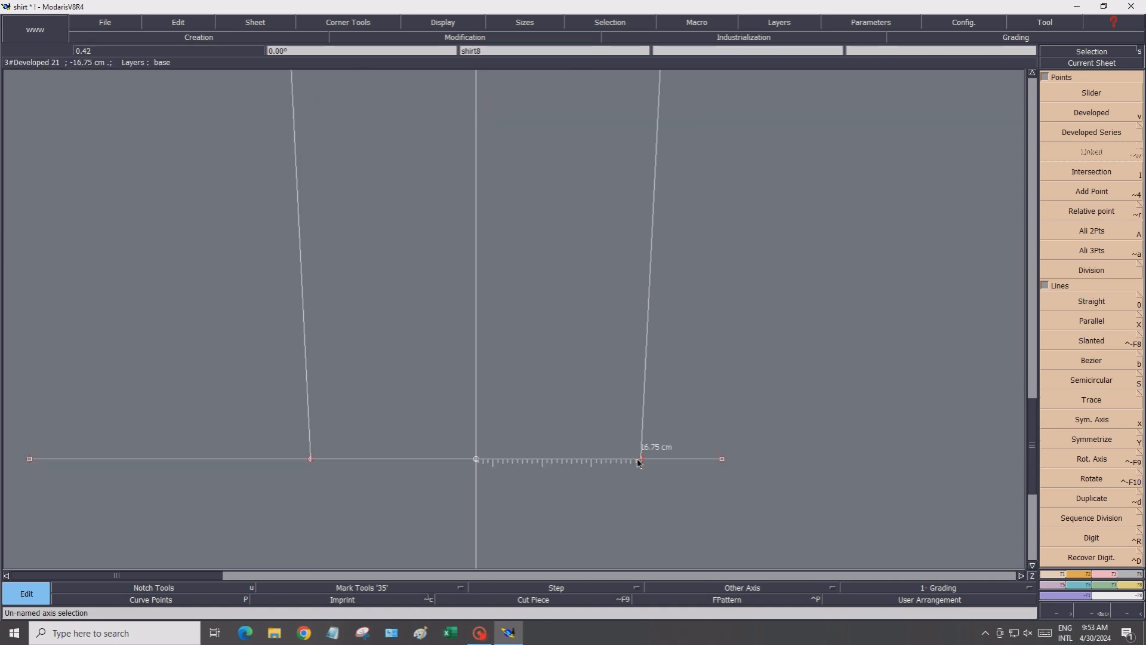
key("Return")
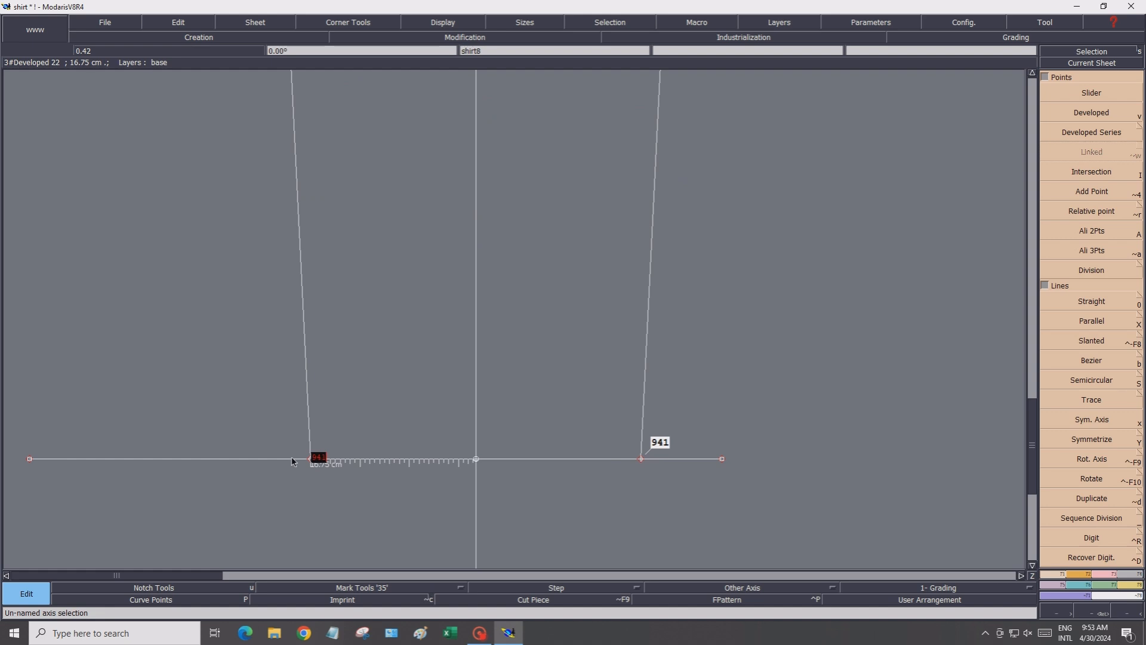
key("Return")
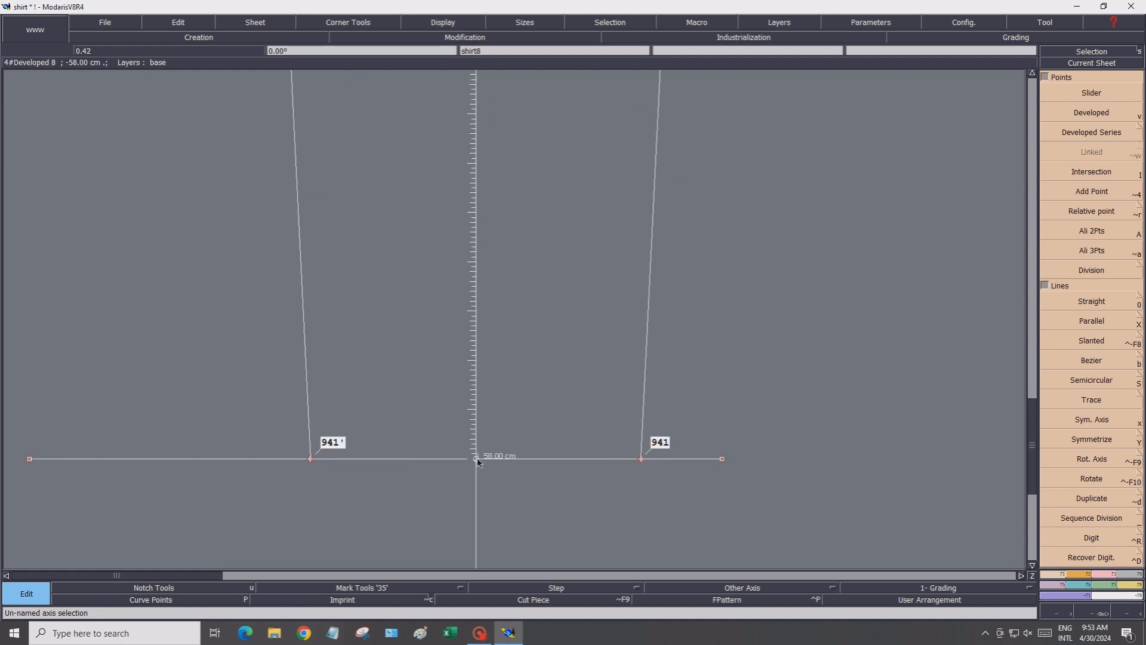
Turn off the display of point names
key("Return")
left_click(426, 23)
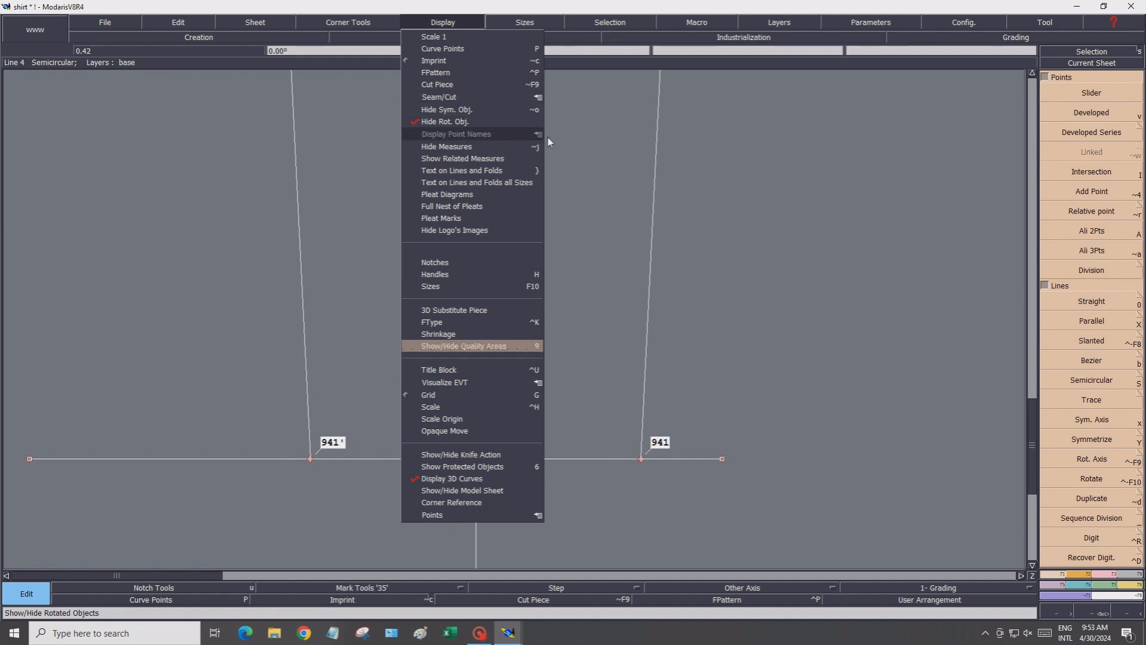
mouse_move(549, 141)
left_click(590, 160)
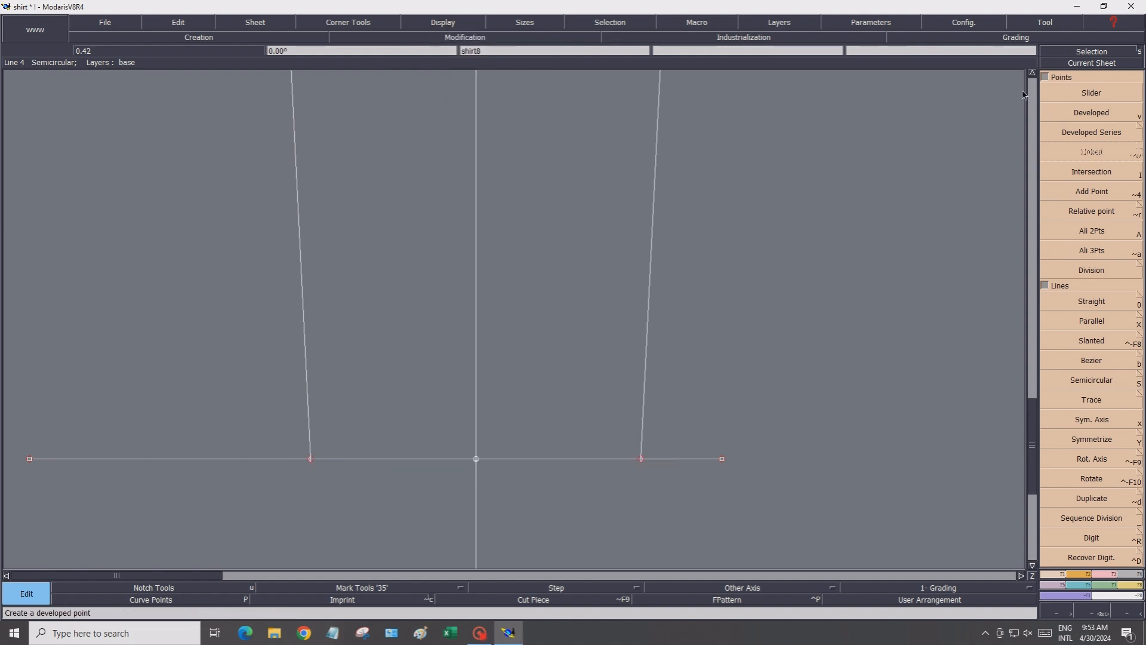
Divide the left sloping line between the top apex and the left corner into 2 equal parts
left_click(1032, 73)
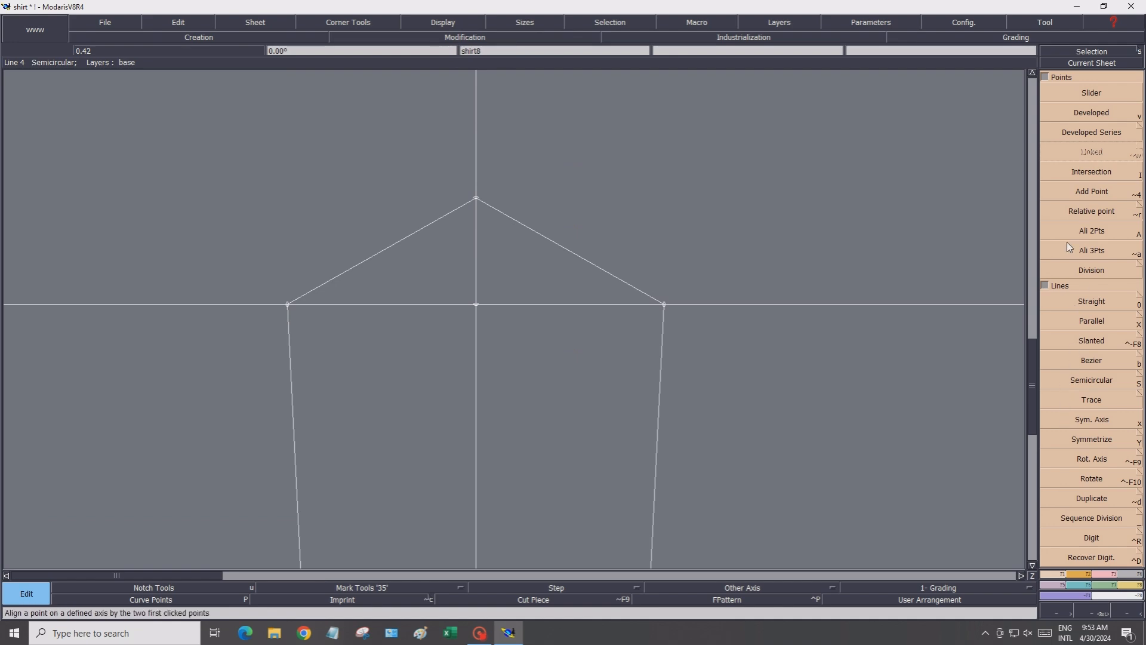
left_click(1065, 272)
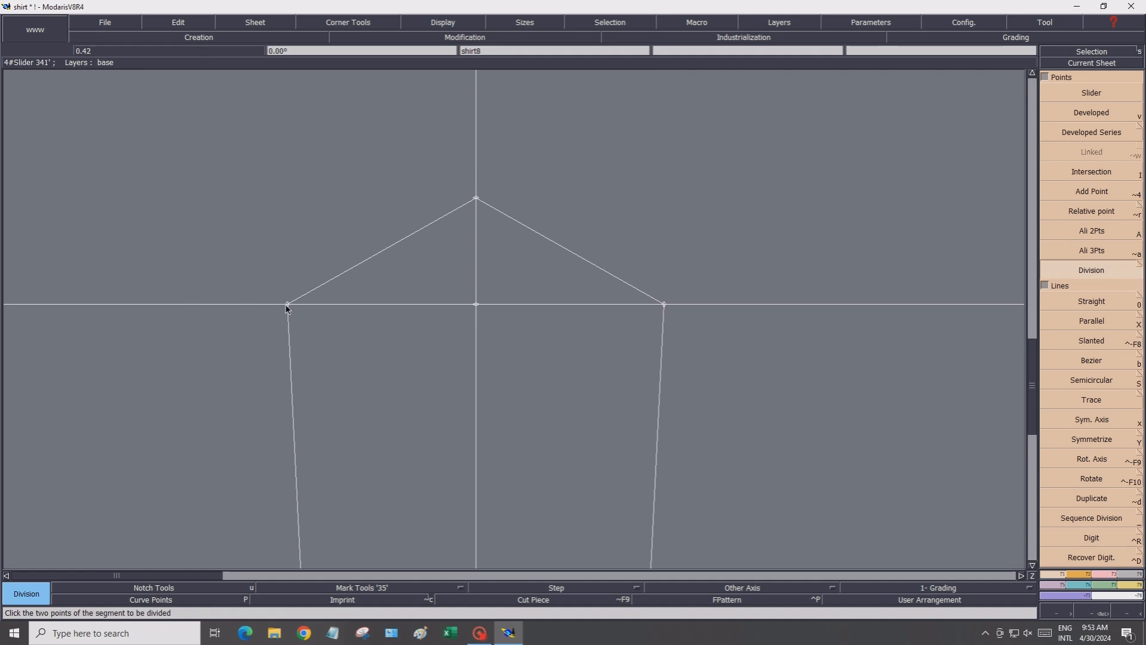
left_click(476, 200)
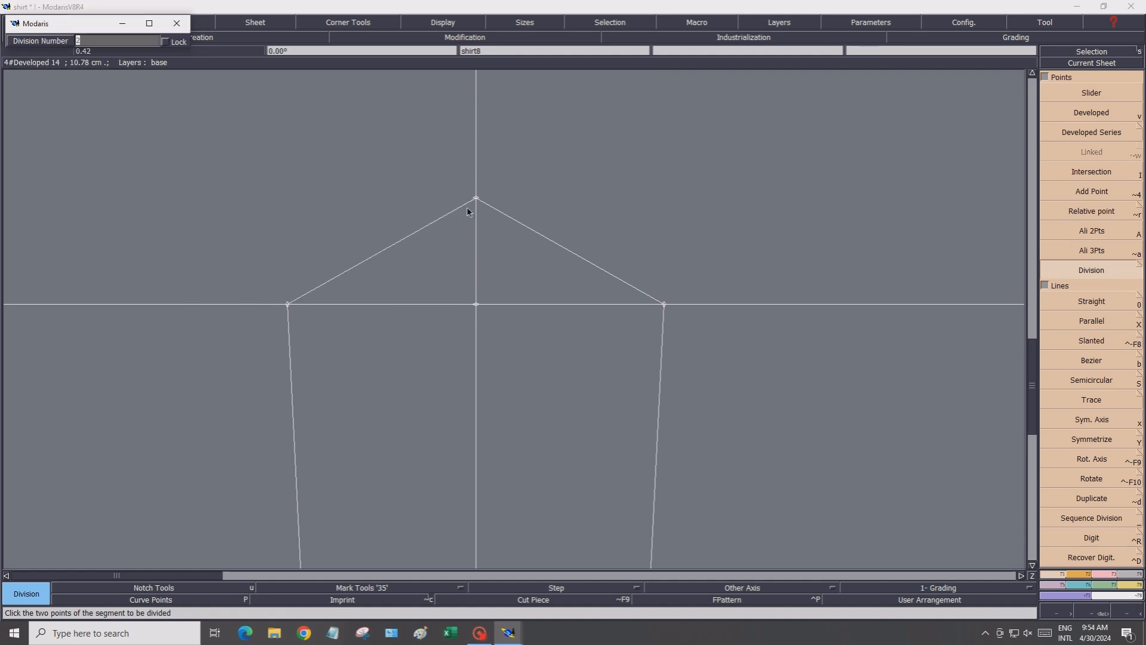
key("Return")
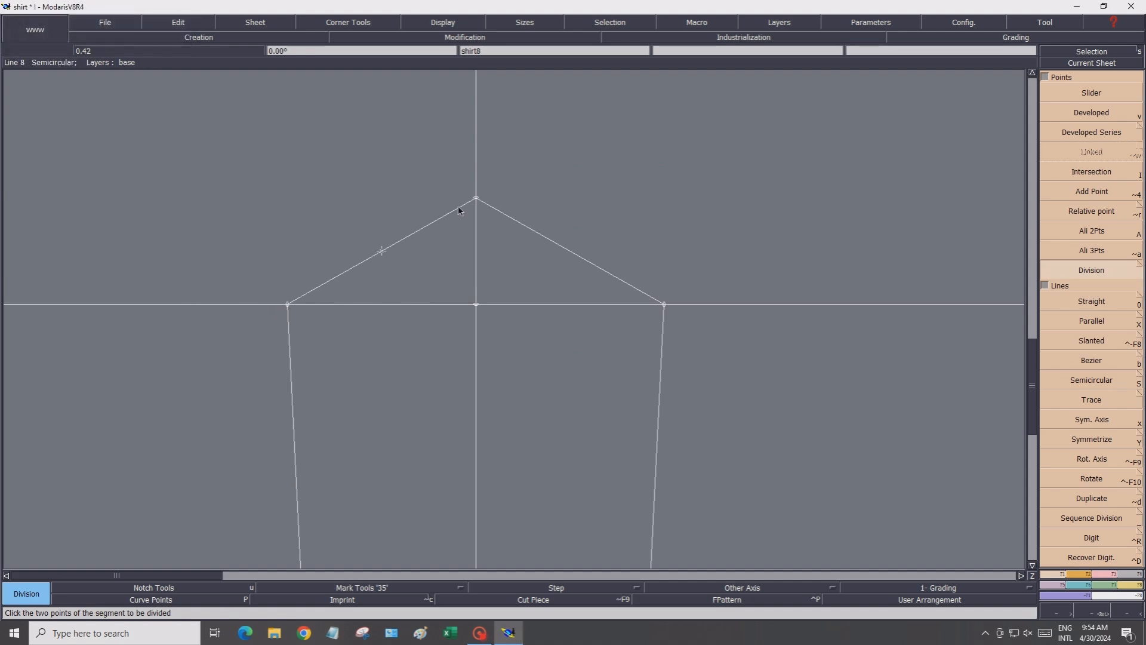
left_click(288, 306)
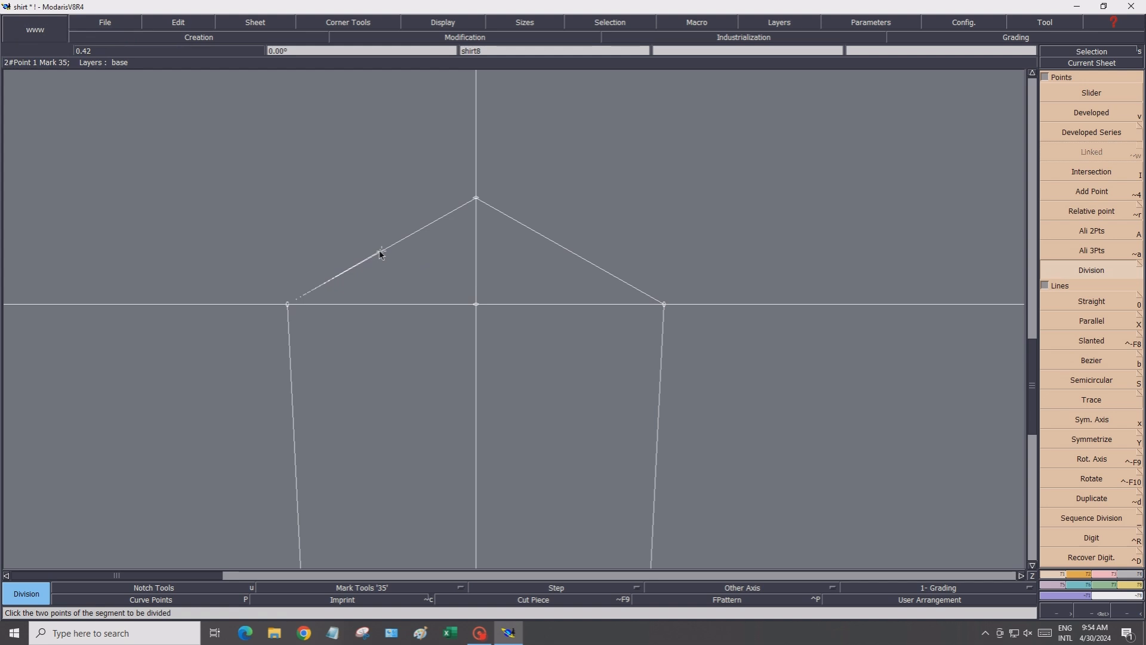
Divide the lower half of the left slope into 2 parts and the upper half into 3 parts
left_click(380, 255)
key("Return")
left_click(380, 251)
left_click(476, 199)
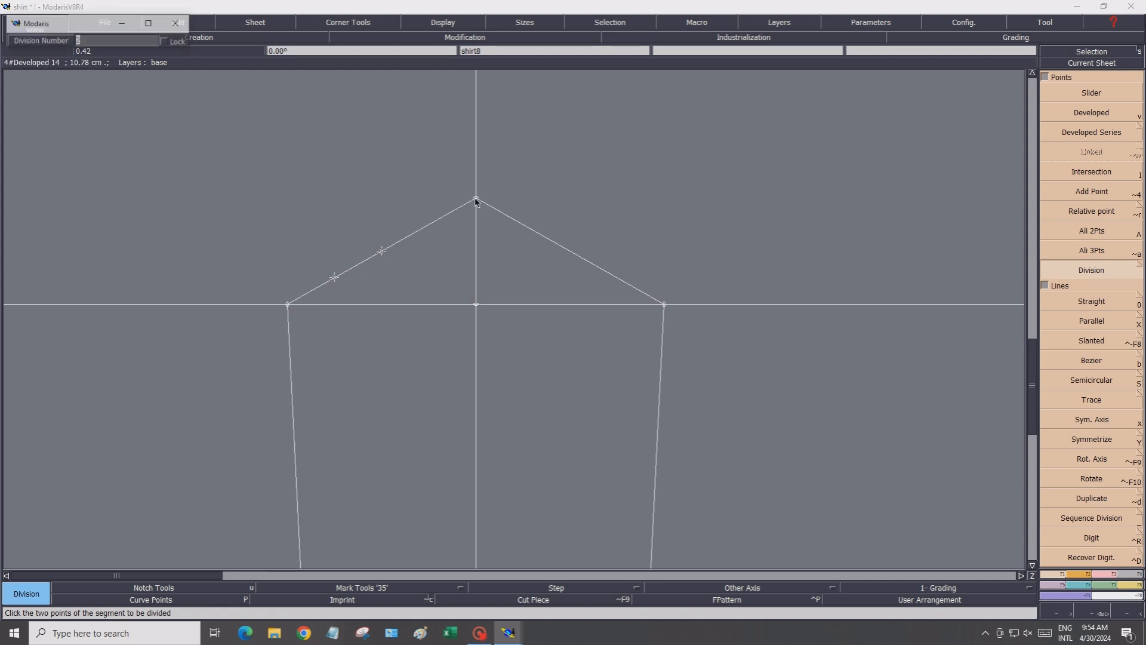
type("3")
key("Return")
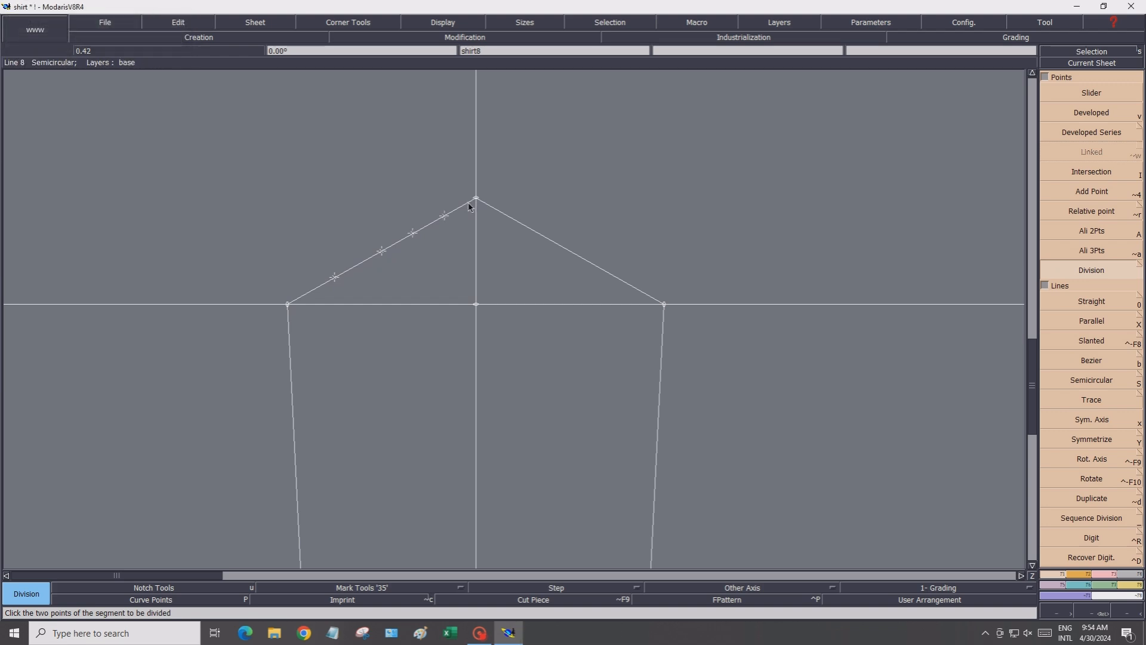
Draw two straight guide lines off the left slope: about 4.2 cm from the lower division point and about 6.1 cm from the upper division point
left_click(1108, 299)
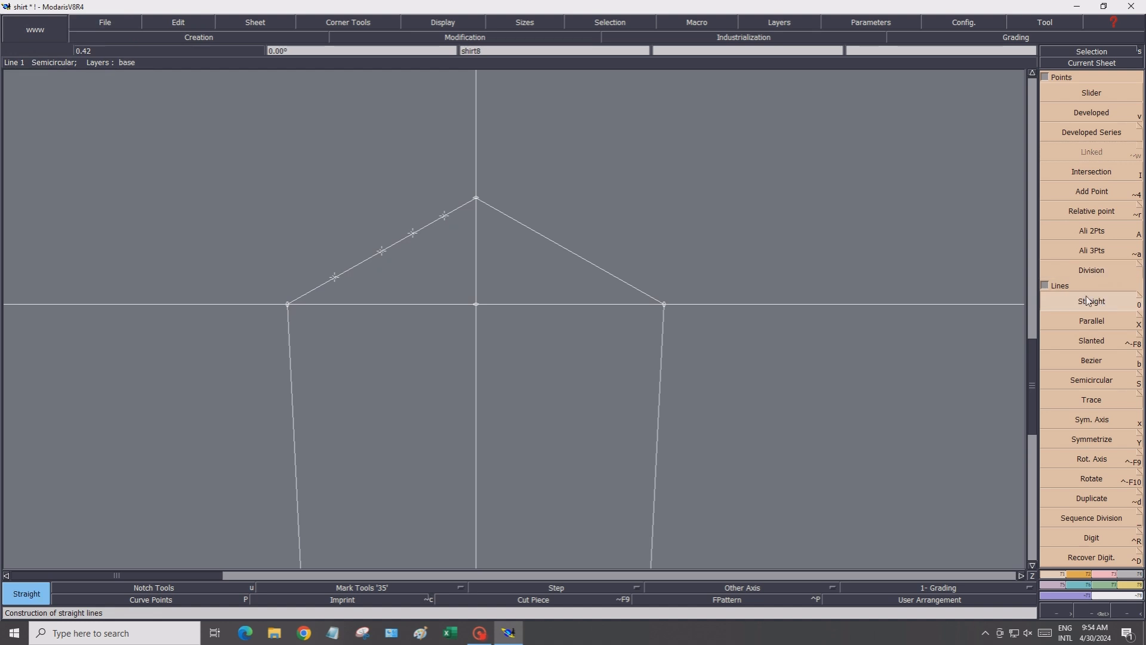
left_click(336, 279)
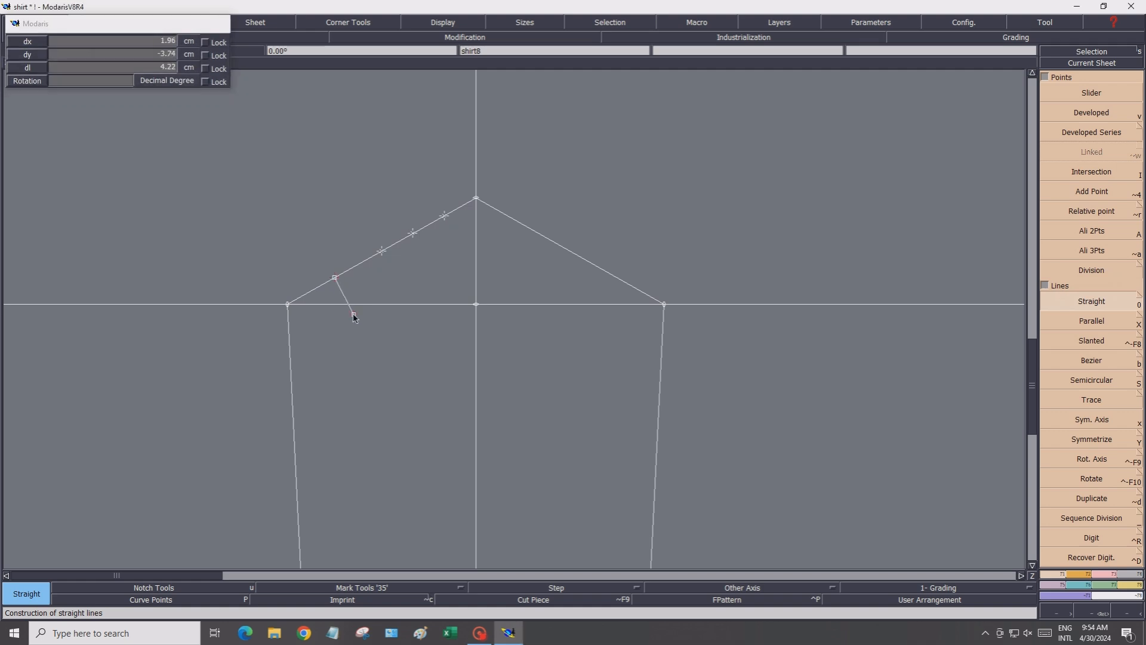
left_click(354, 314)
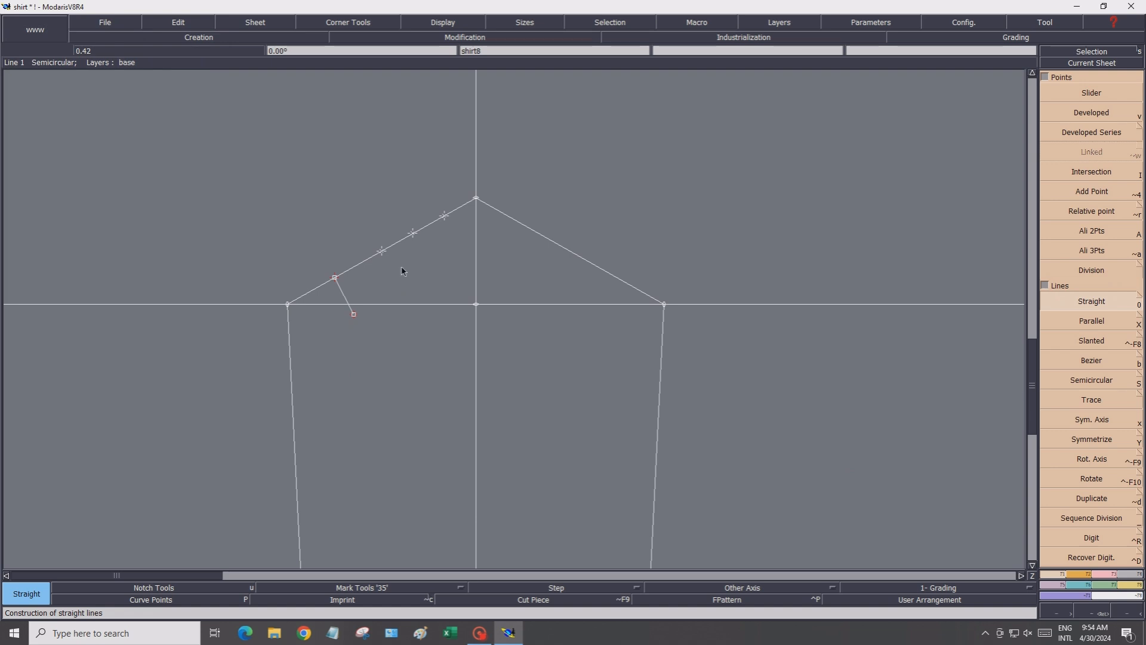
left_click(445, 217)
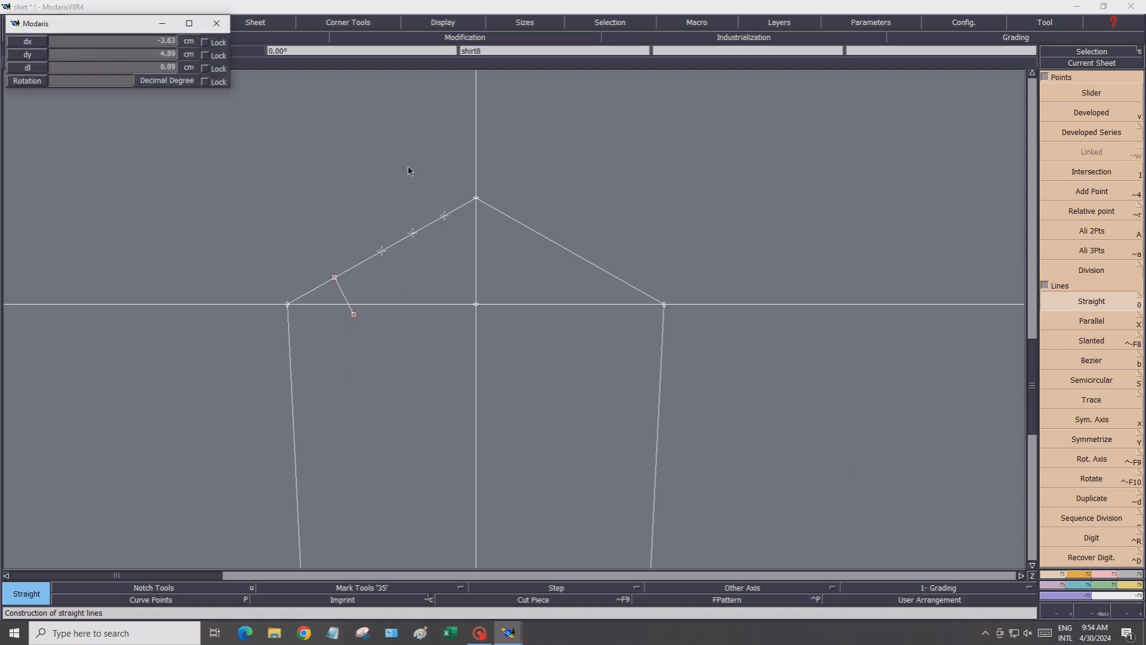
left_click(412, 163)
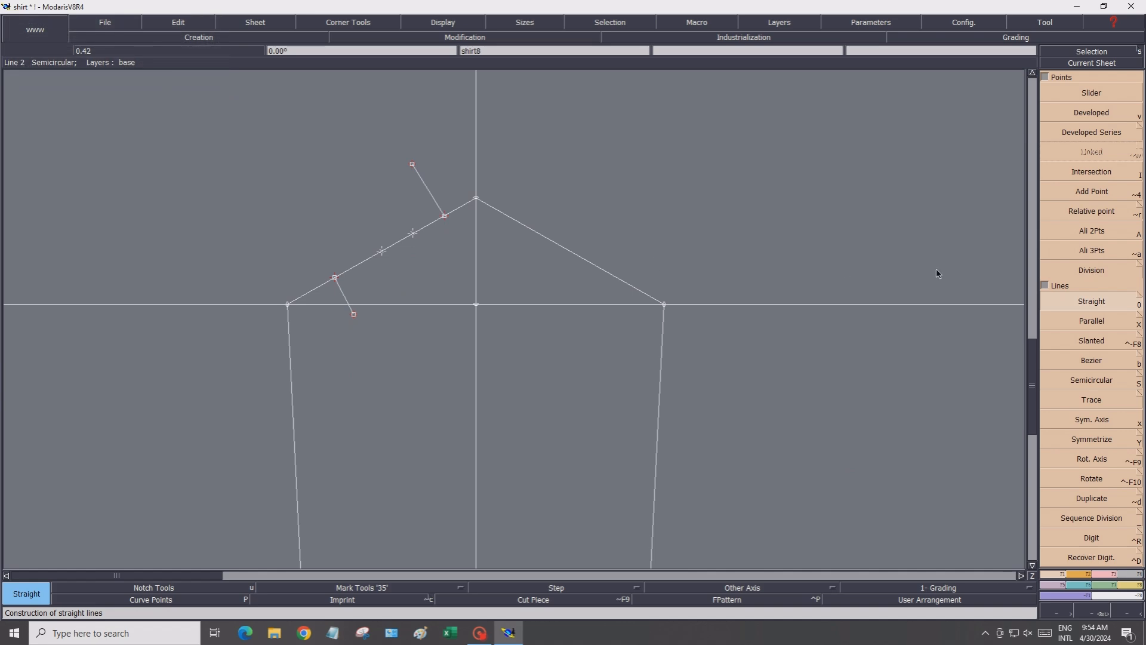
Divide the right sloping line between the apex and the right corner into 2 equal parts
left_click(1064, 270)
left_click(473, 199)
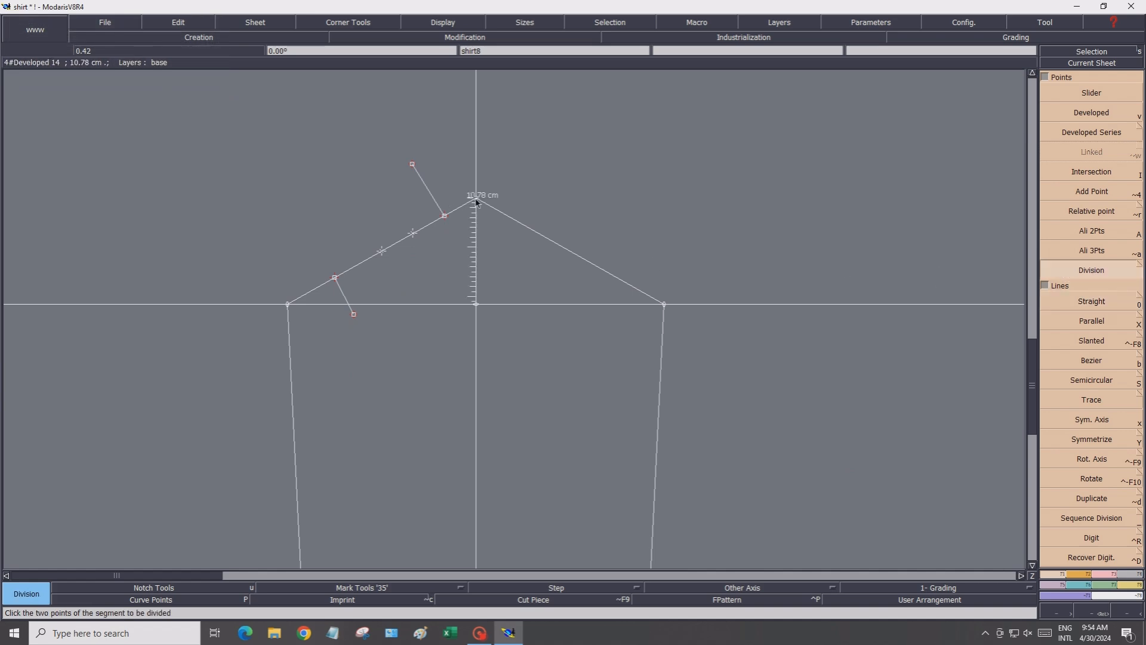
left_click(664, 305)
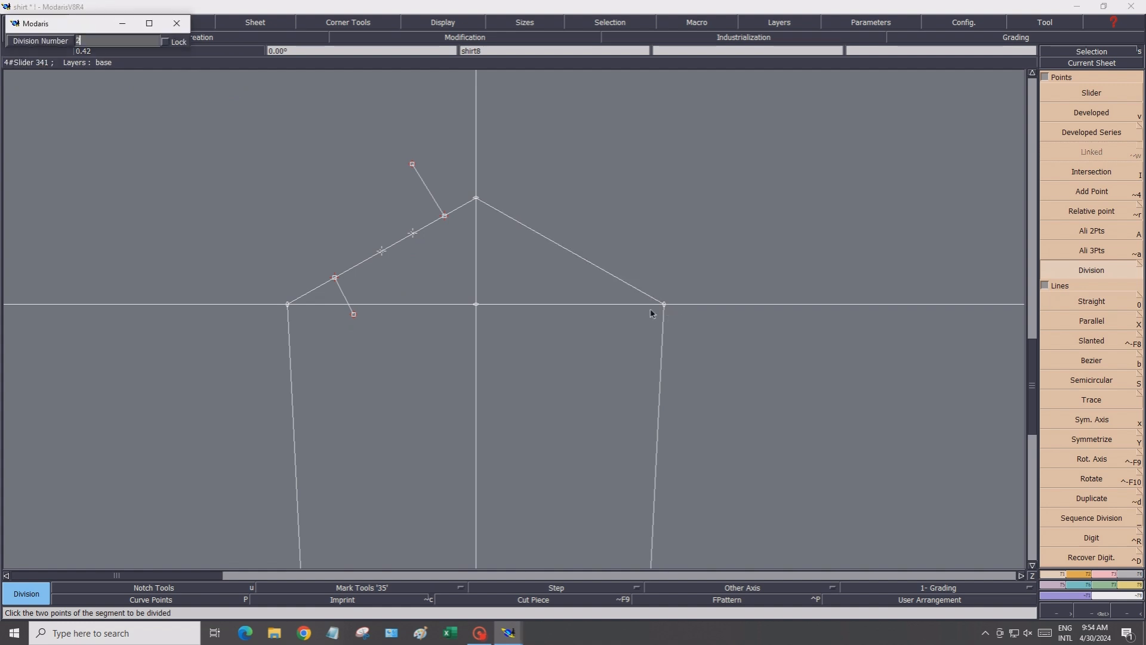
type("2")
key("Return")
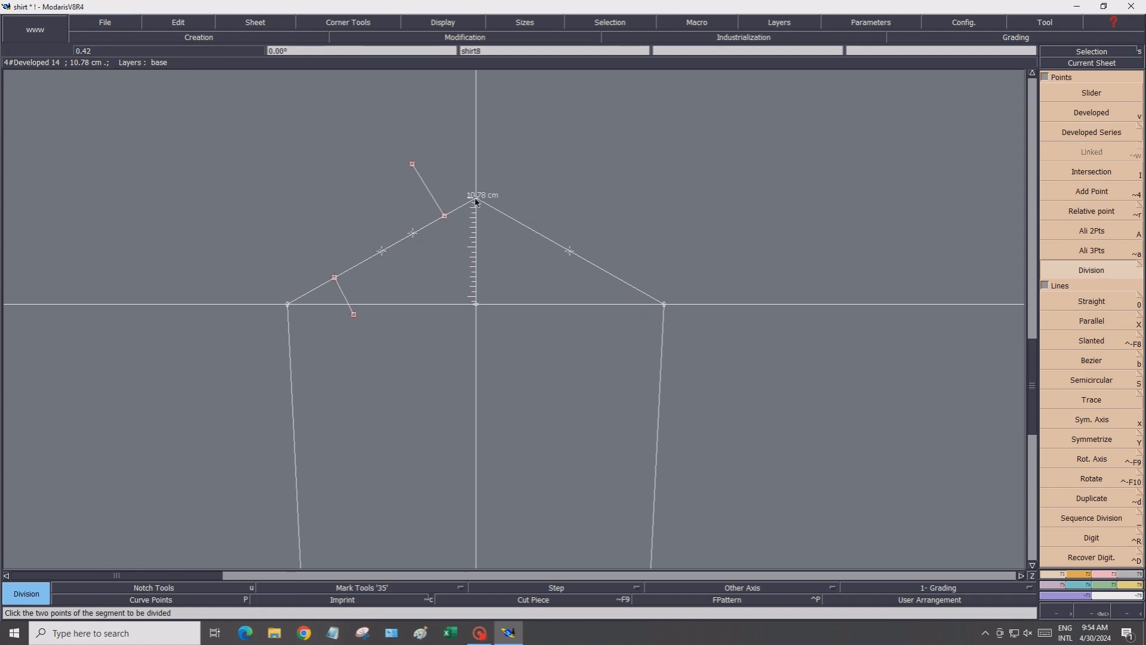
Divide the upper and lower halves of the right slope each into 2 parts
left_click(568, 251)
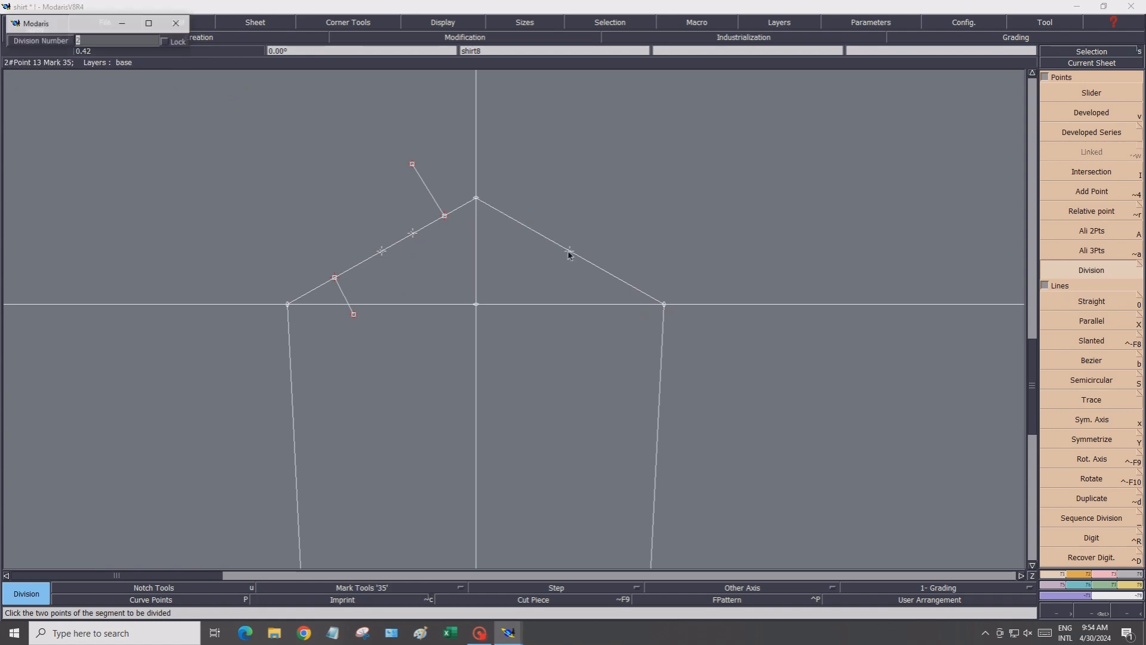
key("Return")
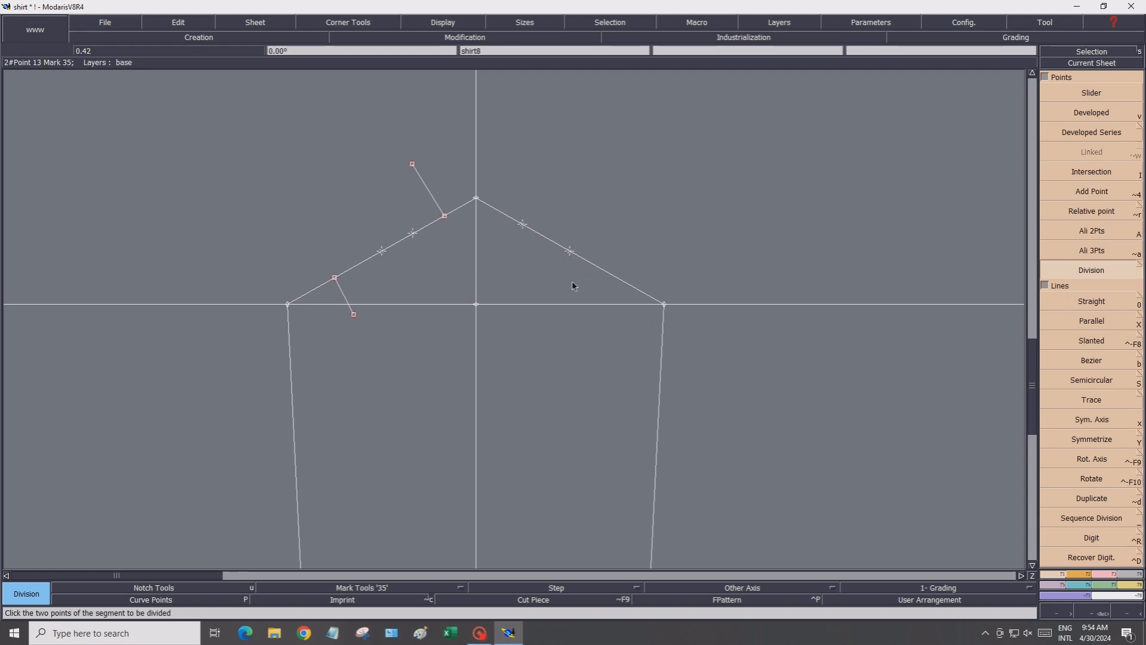
left_click(571, 252)
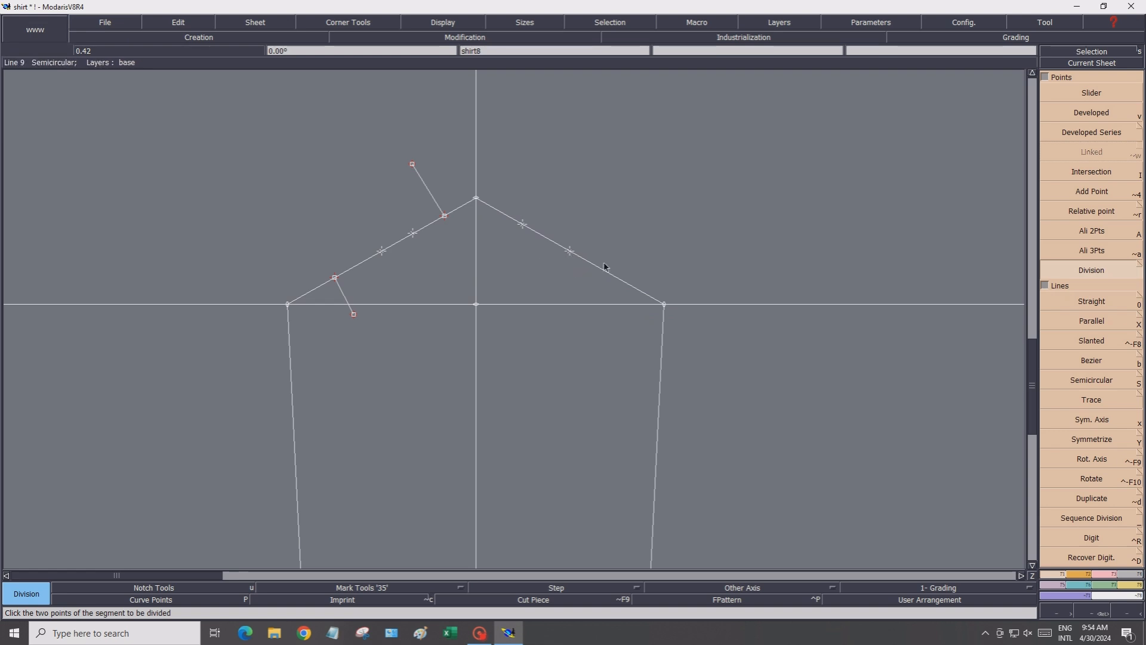
left_click(665, 307)
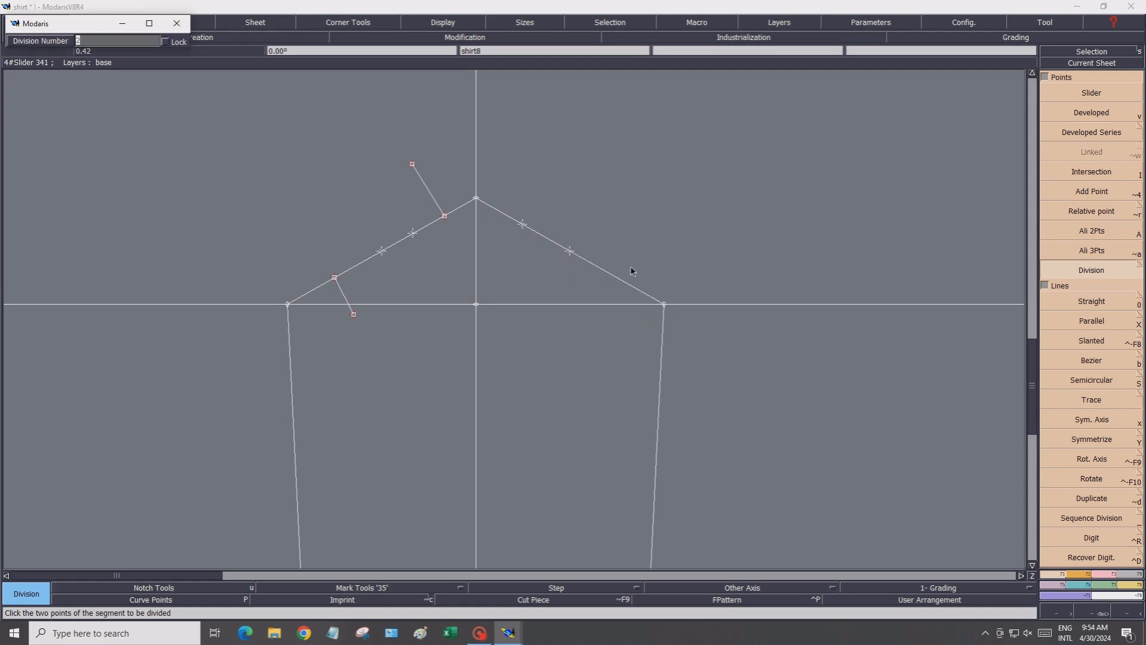
key("Return")
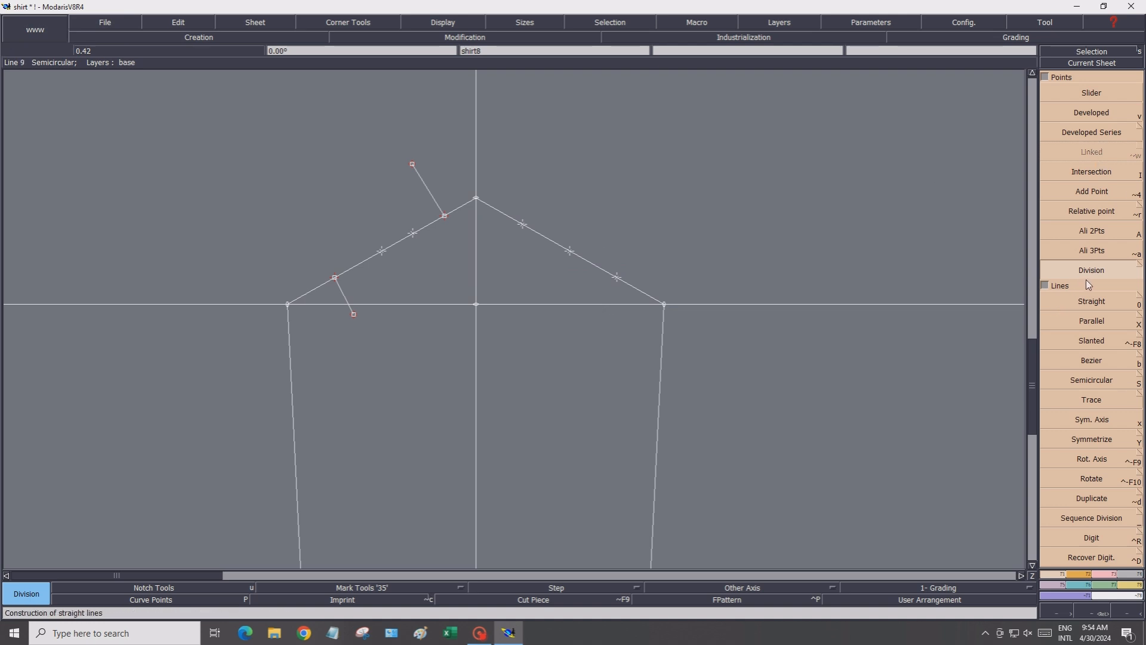
Draw two straight guide lines off the right slope: about 7.8 cm from its midpoint and a shorter one from the lower quarter point
left_click(1082, 302)
left_click(570, 251)
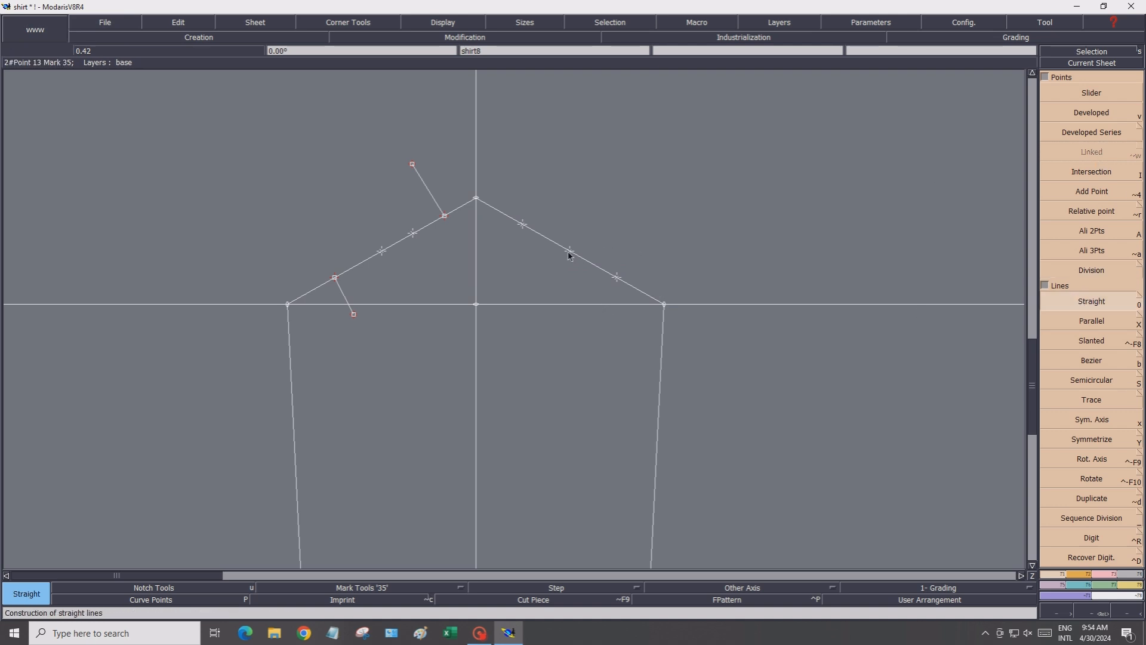
left_click(611, 187)
left_click(617, 277)
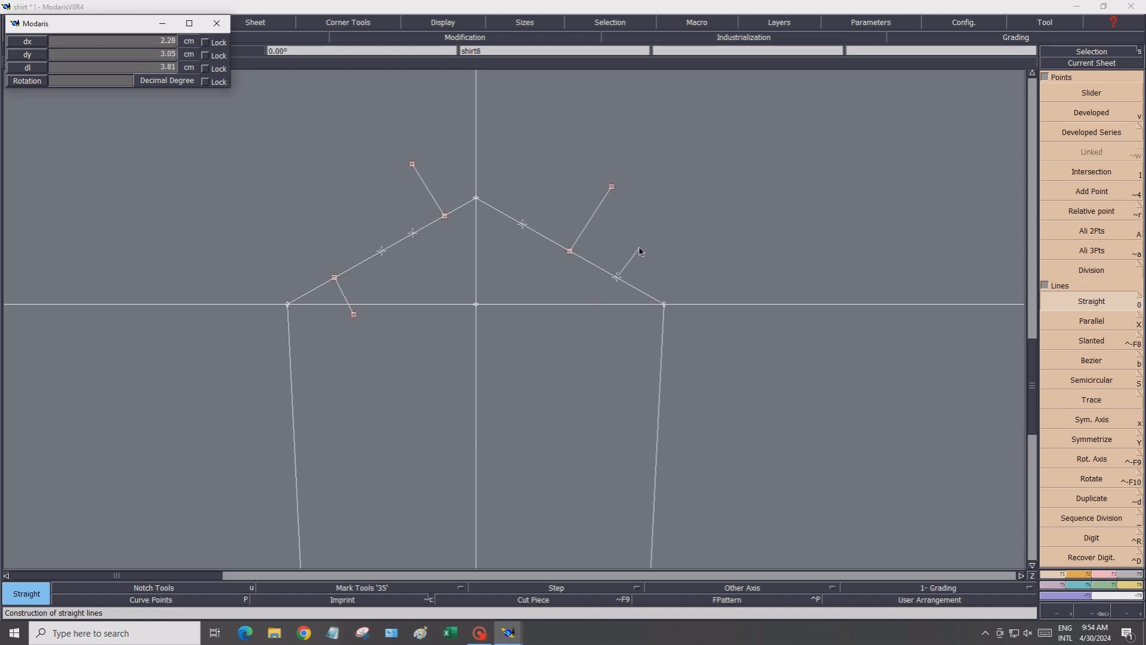
left_click(637, 250)
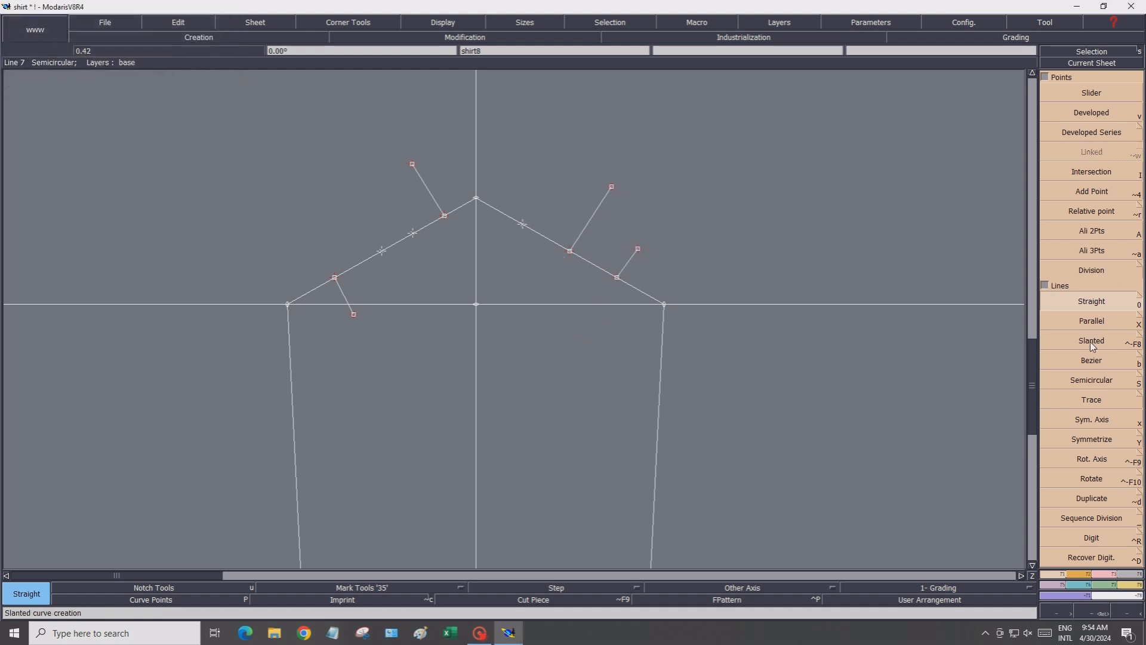
Start a Bezier sleeve-cap curve at the left corner, placing points below the lower left slope and above the upper slope up to the apex
left_click(1093, 360)
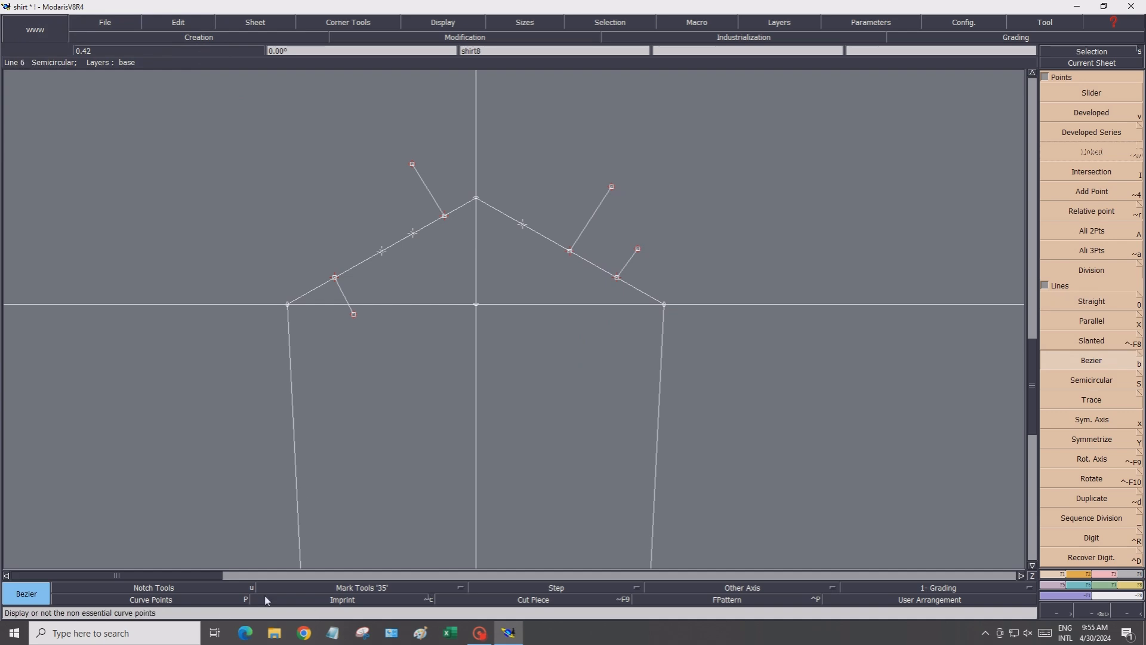
scroll(350, 270, "up", 4)
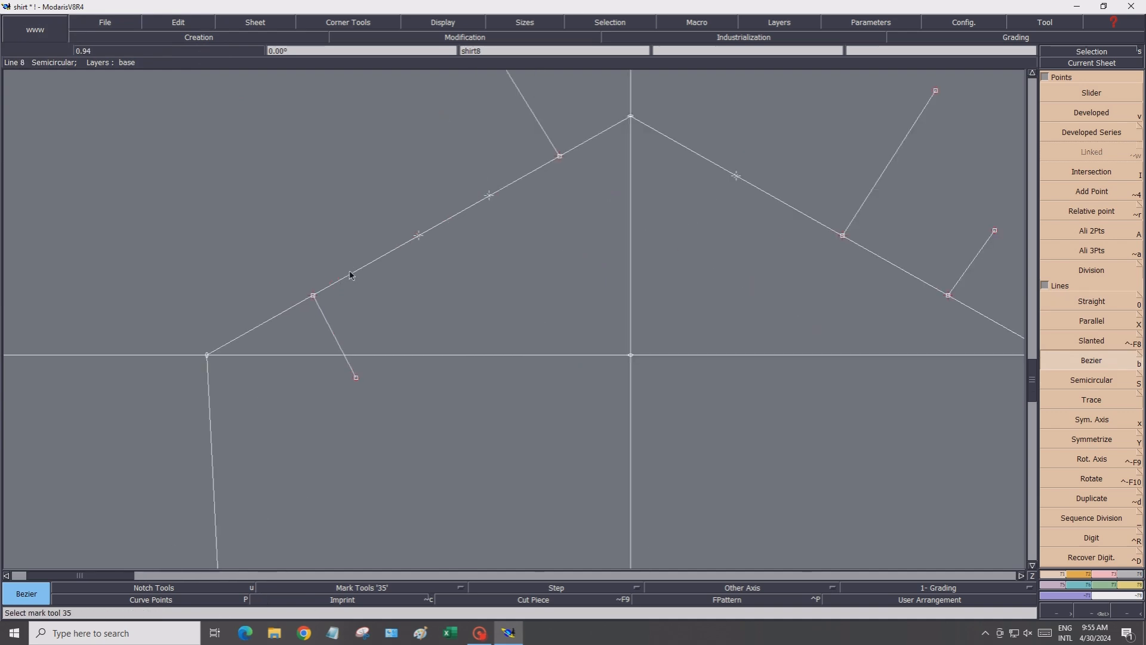
left_click(207, 356)
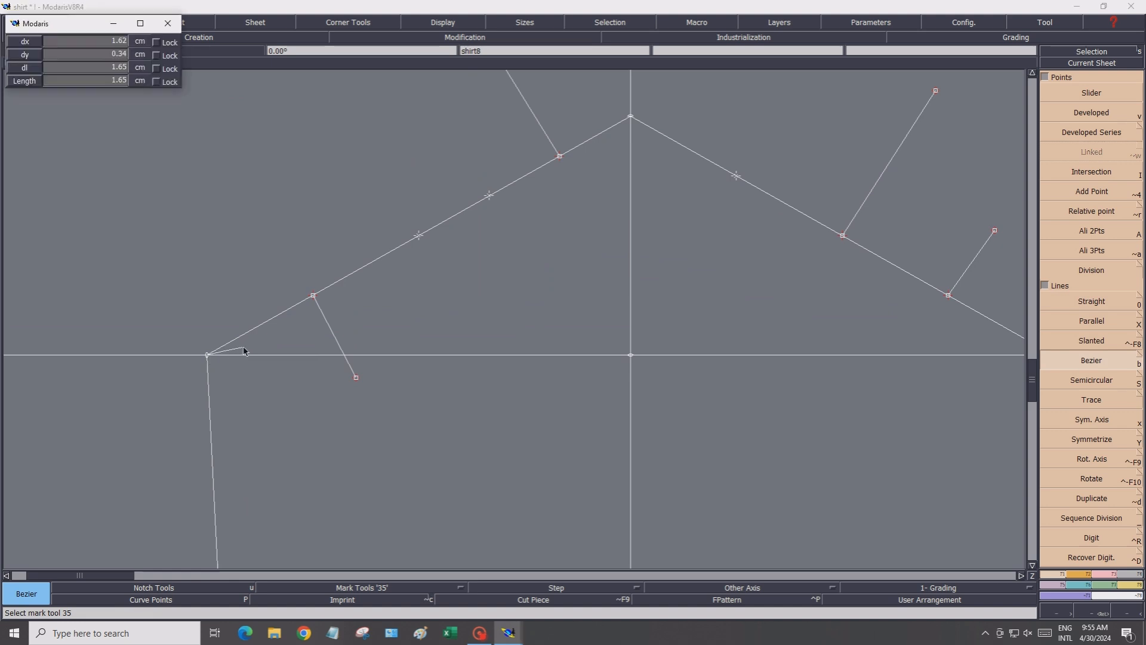
left_click(285, 334)
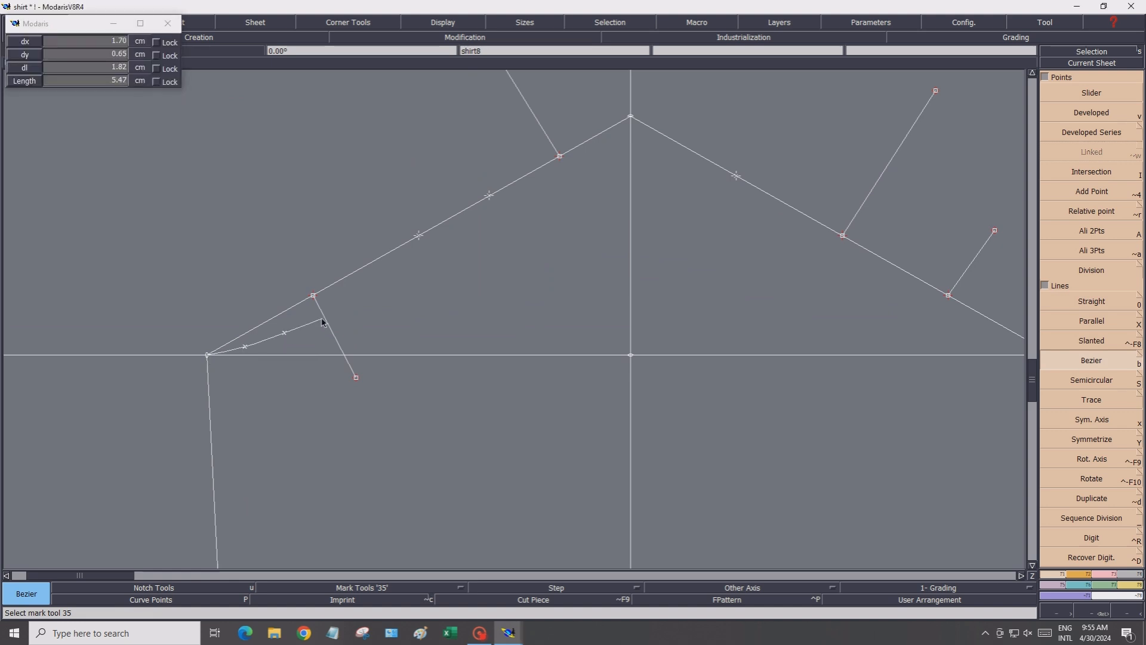
left_click(316, 320)
left_click(349, 307)
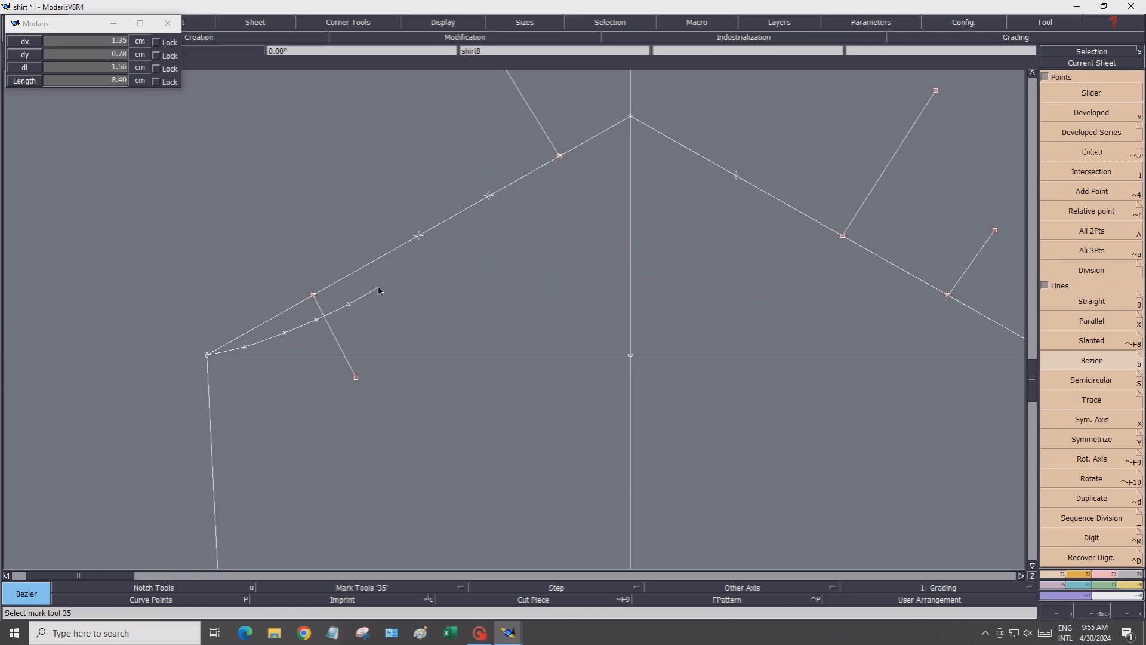
scroll(379, 287, "down", 3)
left_click(386, 283)
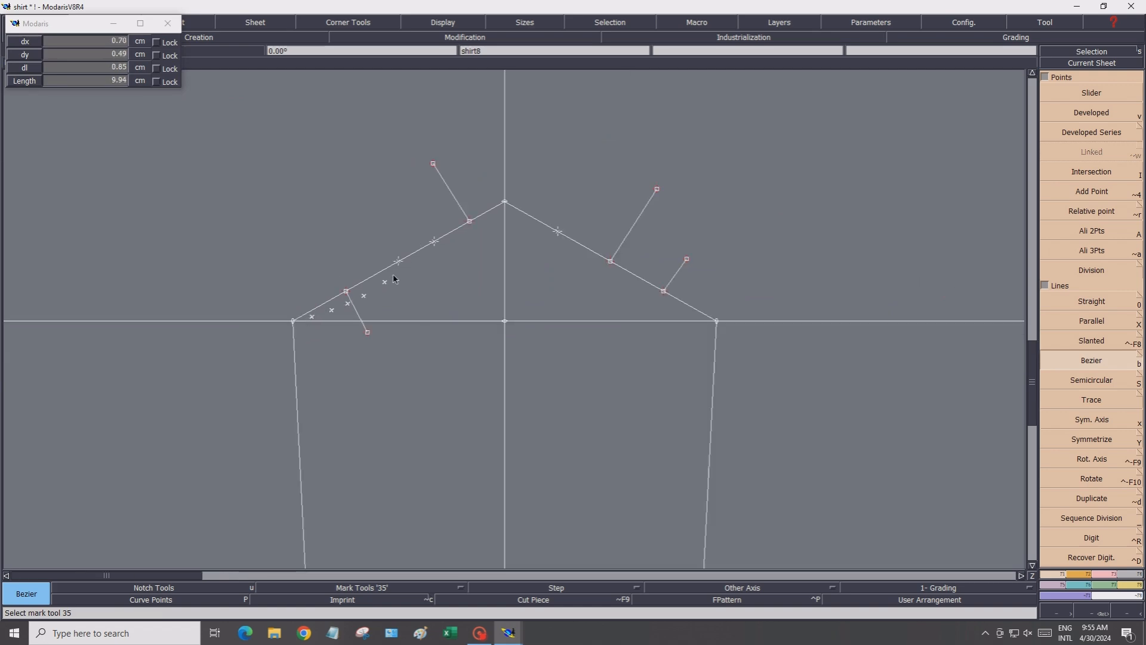
left_click(399, 263)
scroll(424, 238, "down", 3)
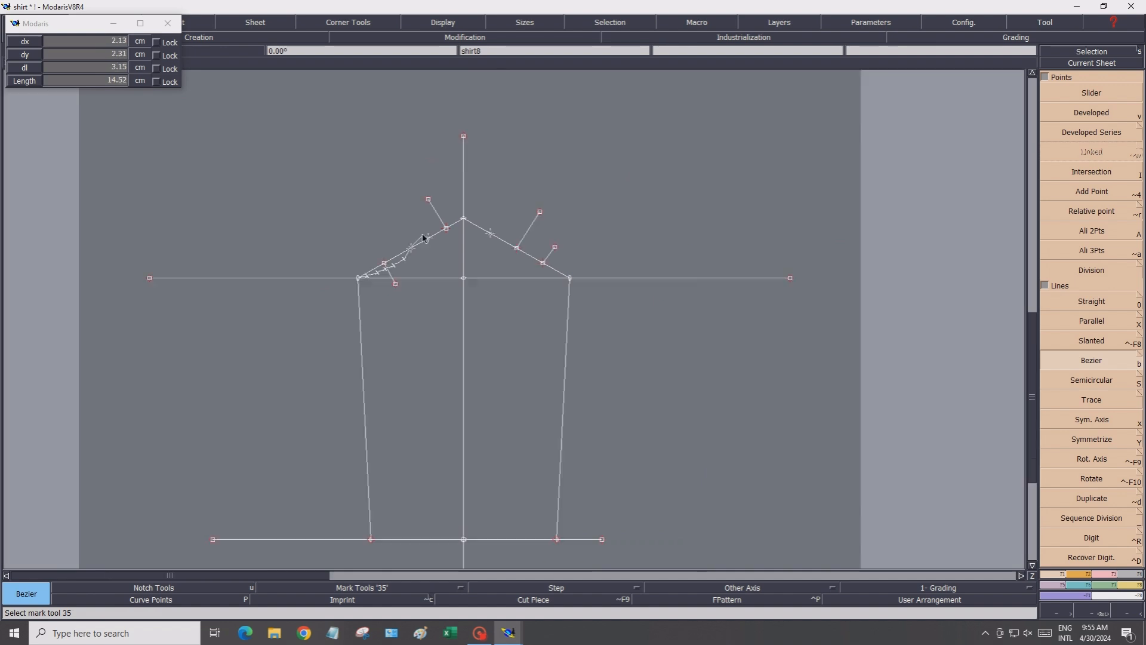
scroll(418, 240, "up", 4)
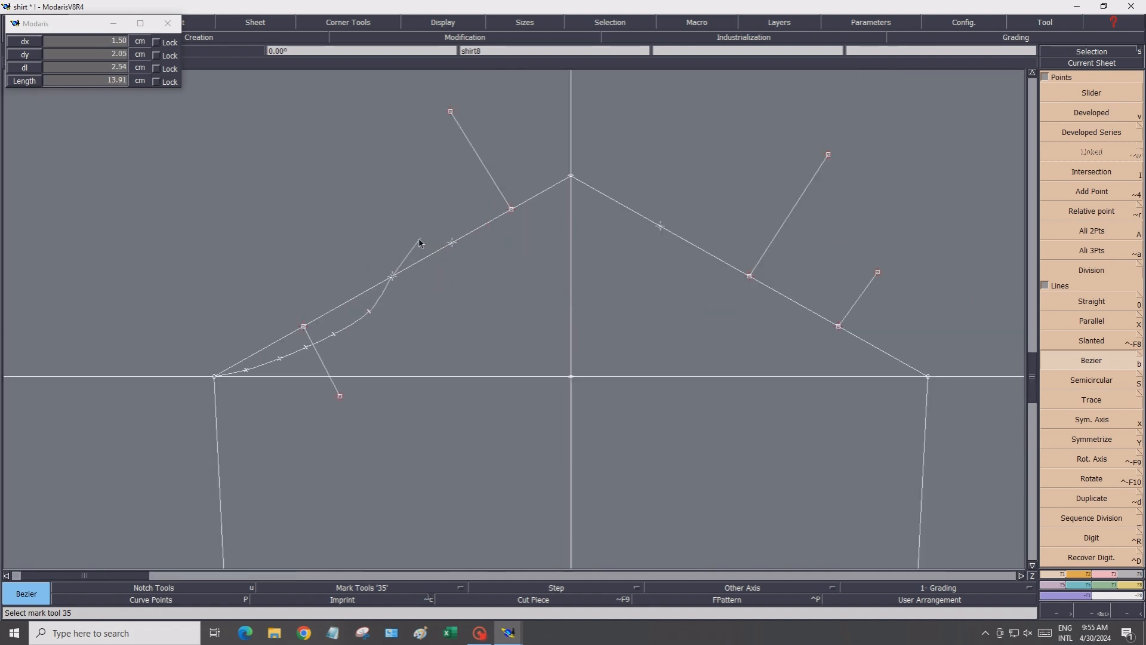
left_click(439, 222)
left_click(462, 209)
left_click(483, 196)
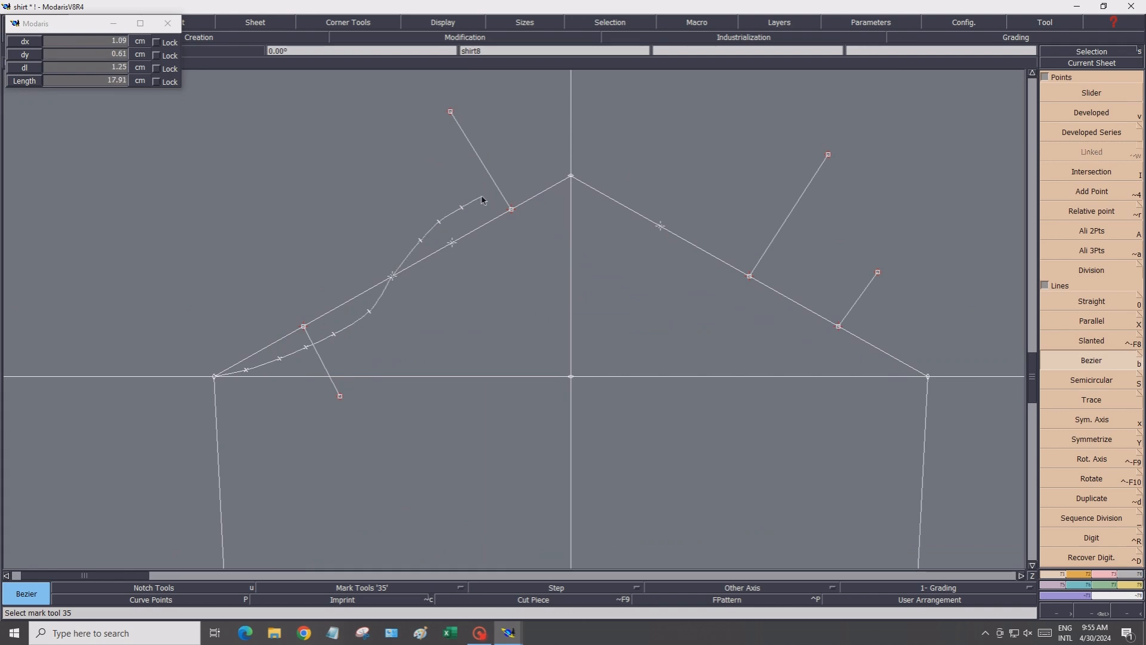
left_click(518, 185)
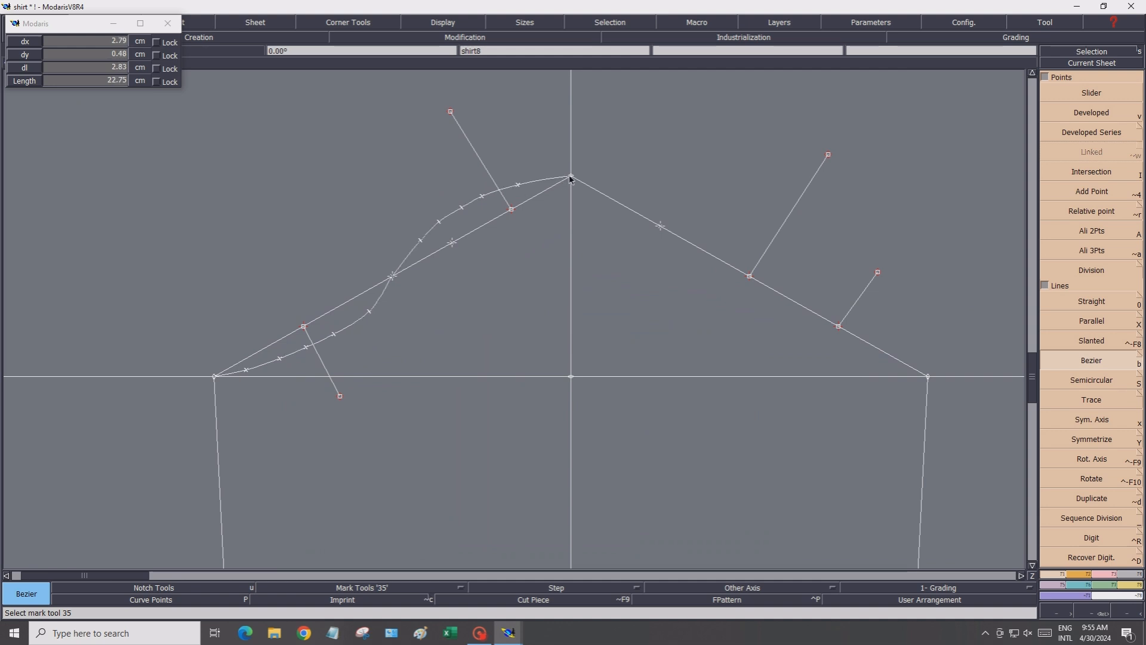
left_click(572, 176)
Continue the Bezier curve above the right slope and end it at the right corner
scroll(607, 180, "up", 2)
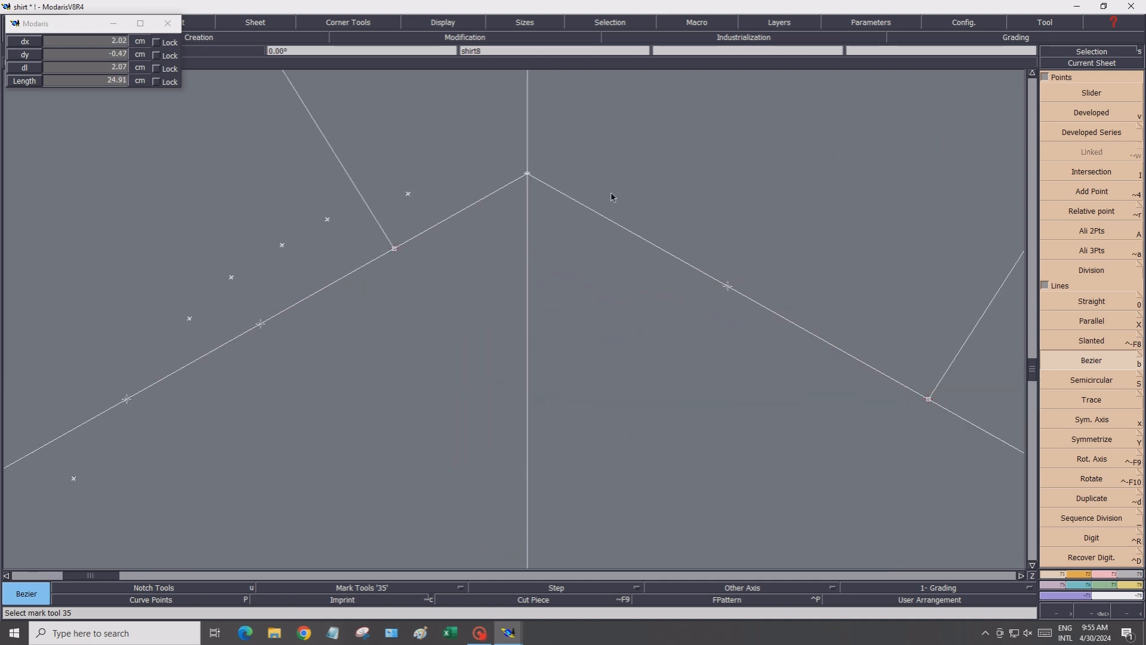
left_click(636, 195)
scroll(649, 199, "down", 2)
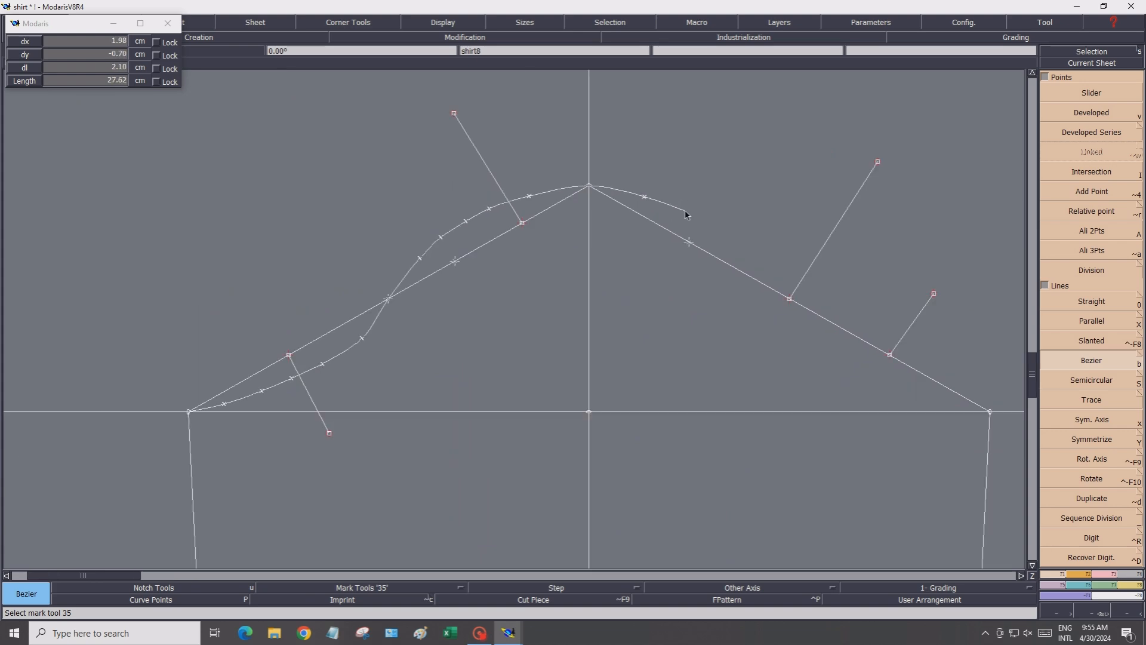
left_click(686, 213)
left_click(765, 248)
left_click(831, 291)
left_click(888, 333)
left_click(926, 362)
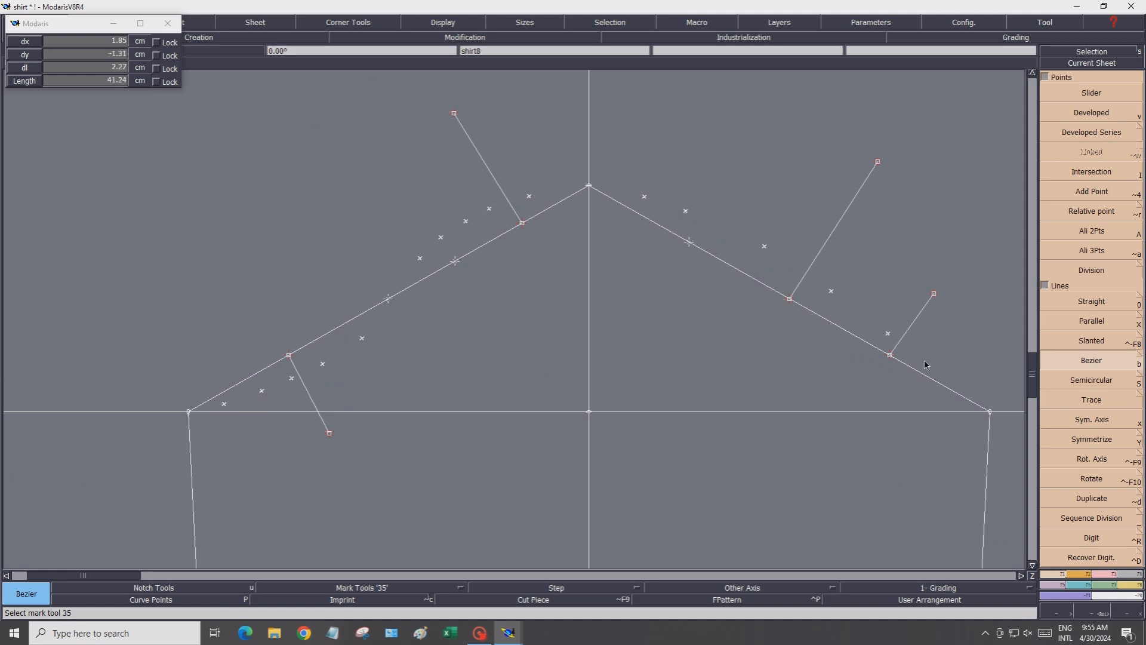
left_click(952, 382)
left_click(990, 412)
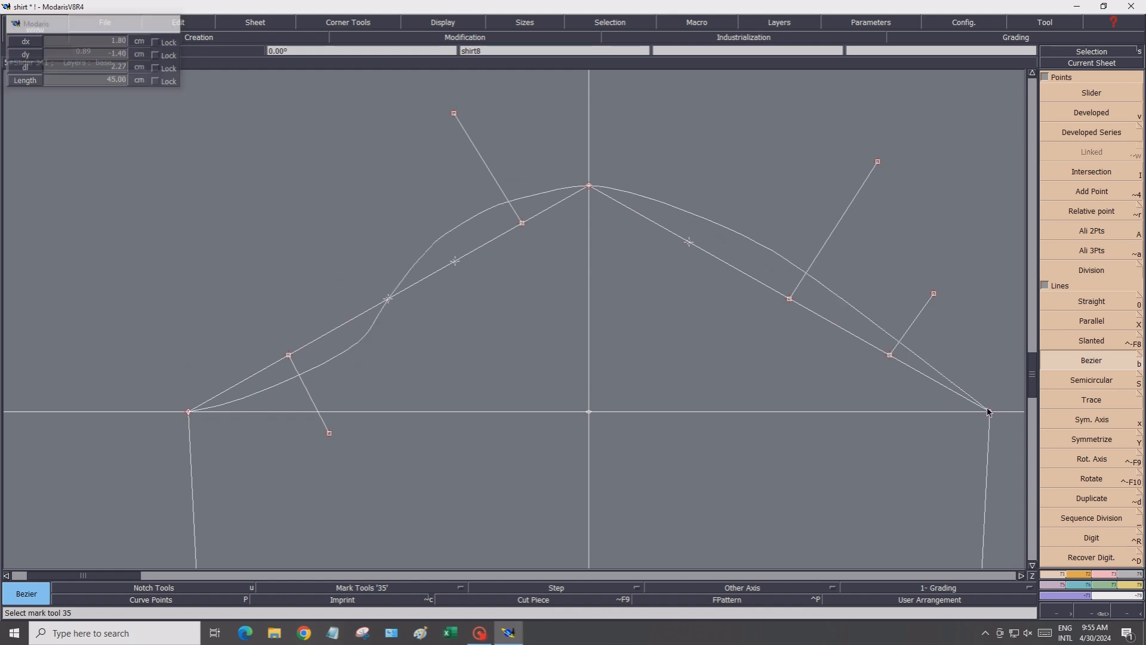
Show the curve points and reshape the lower left section of the cap curve by moving its points
left_click(230, 599)
left_click(1105, 576)
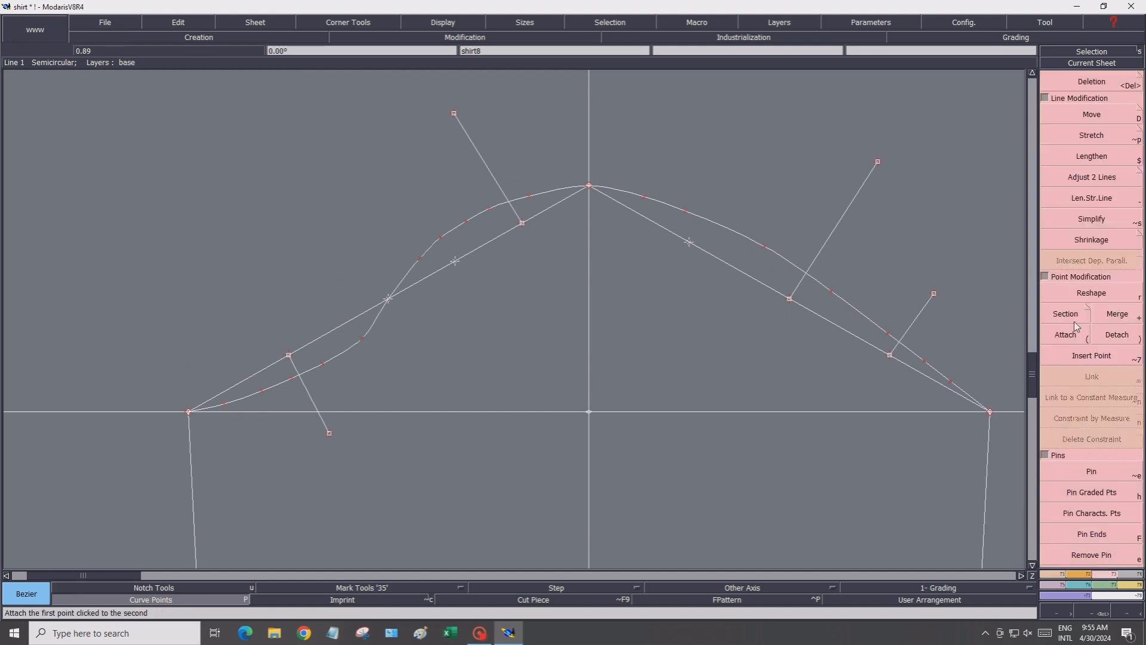
left_click(1073, 296)
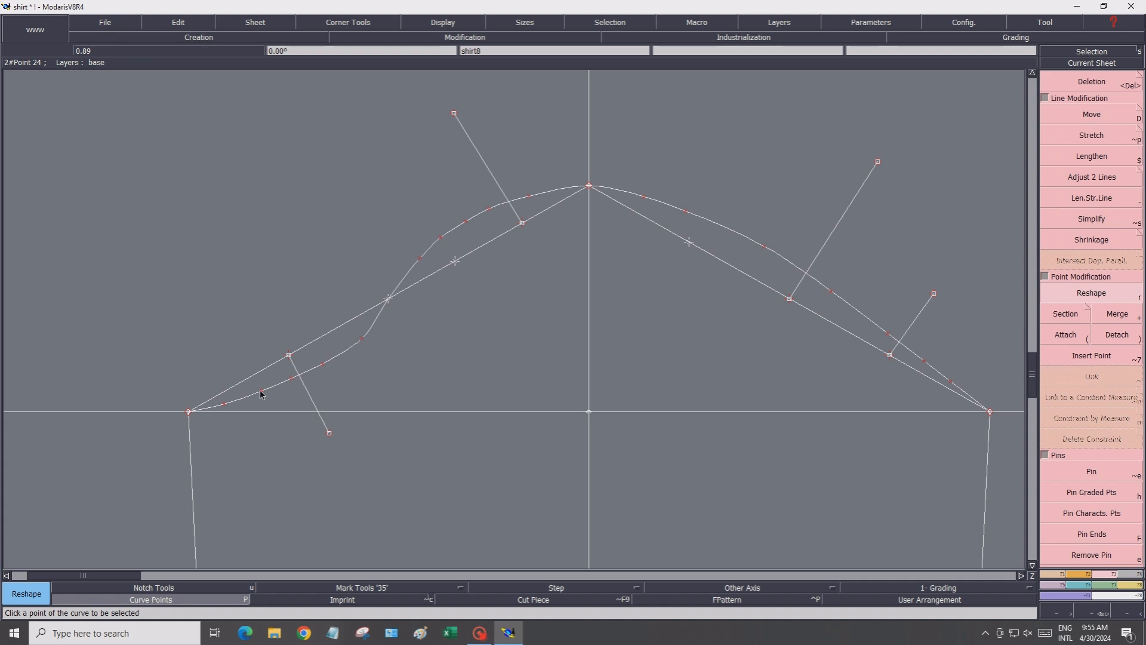
left_click(224, 405)
left_click(220, 403)
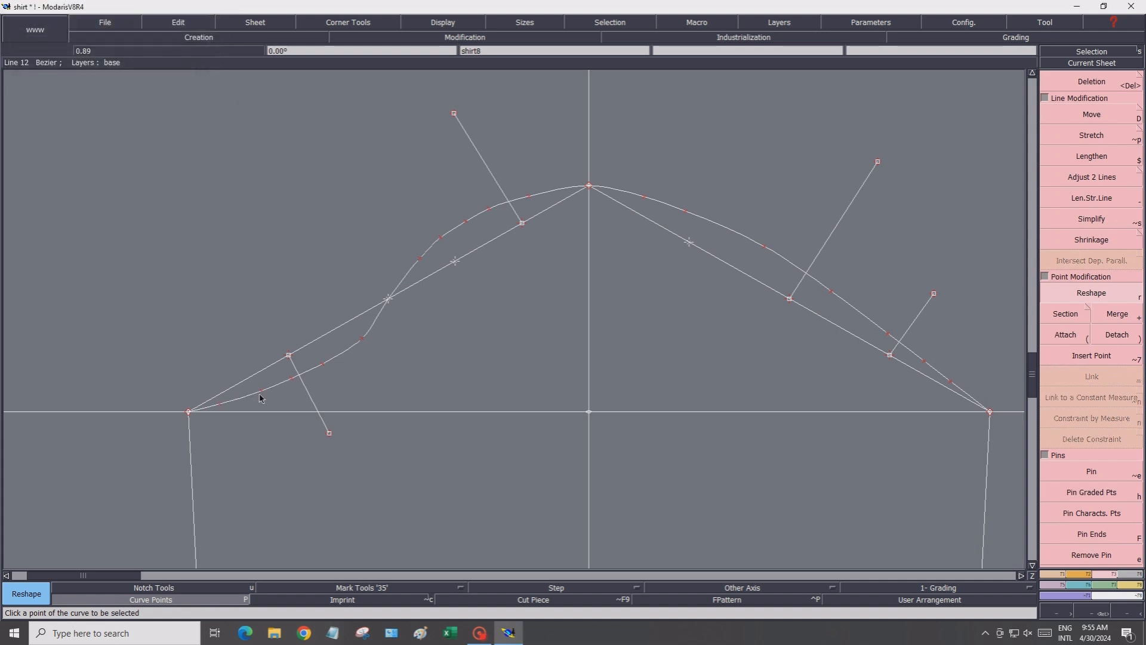
left_click(261, 392)
left_click(255, 389)
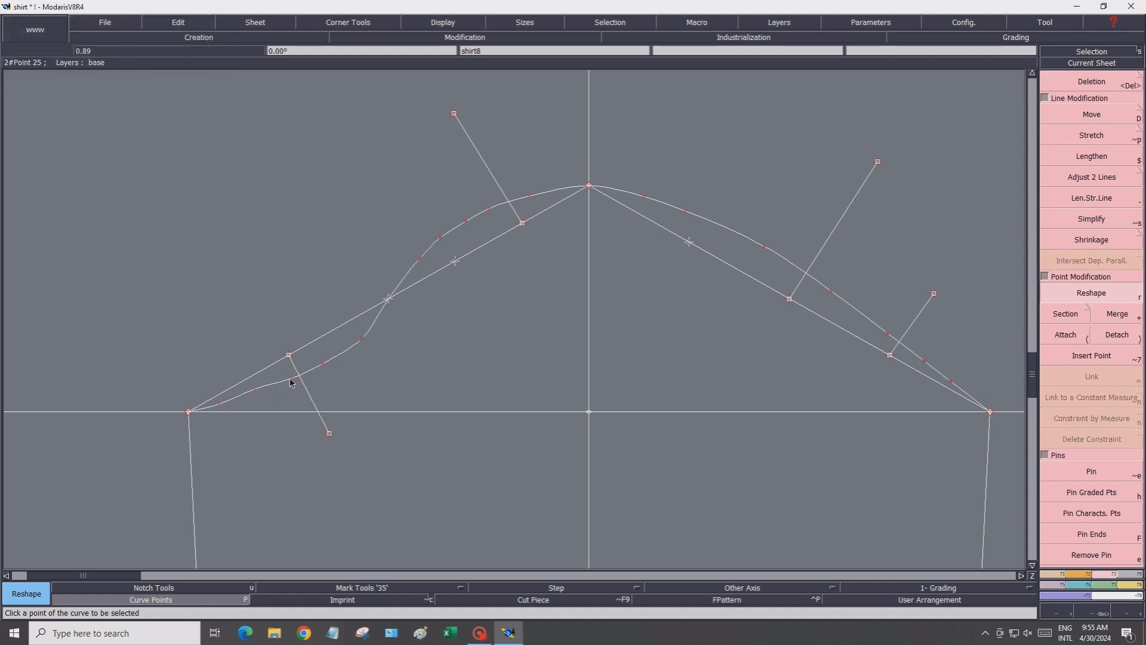
left_click(292, 383)
left_click(325, 371)
left_click(325, 362)
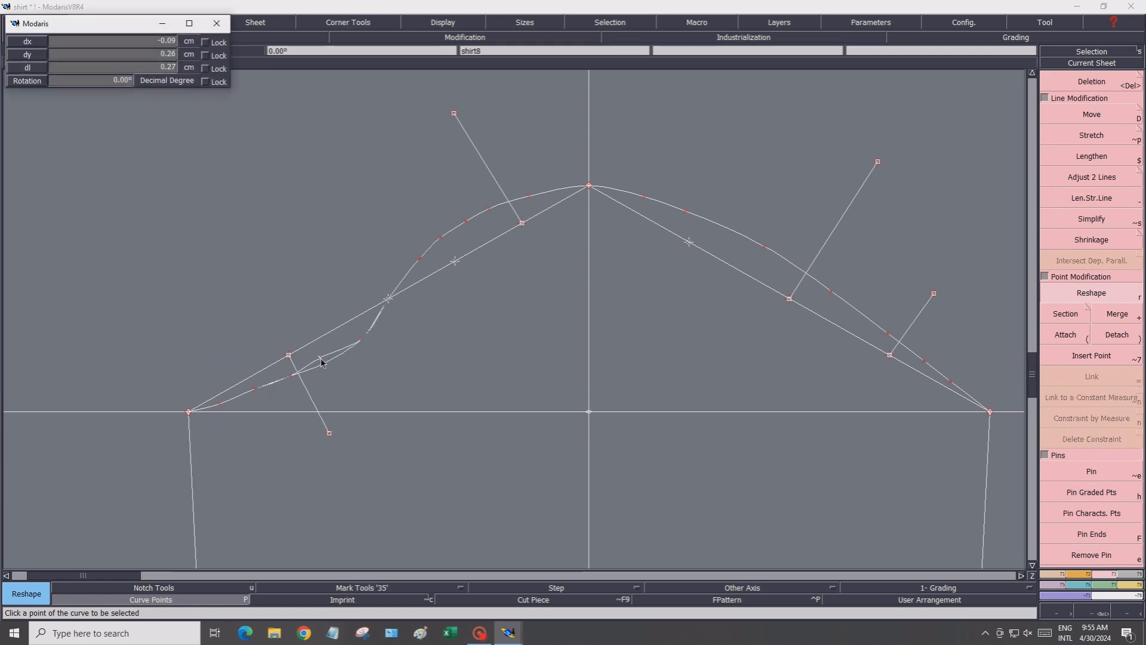
left_click(321, 362)
left_click(358, 338)
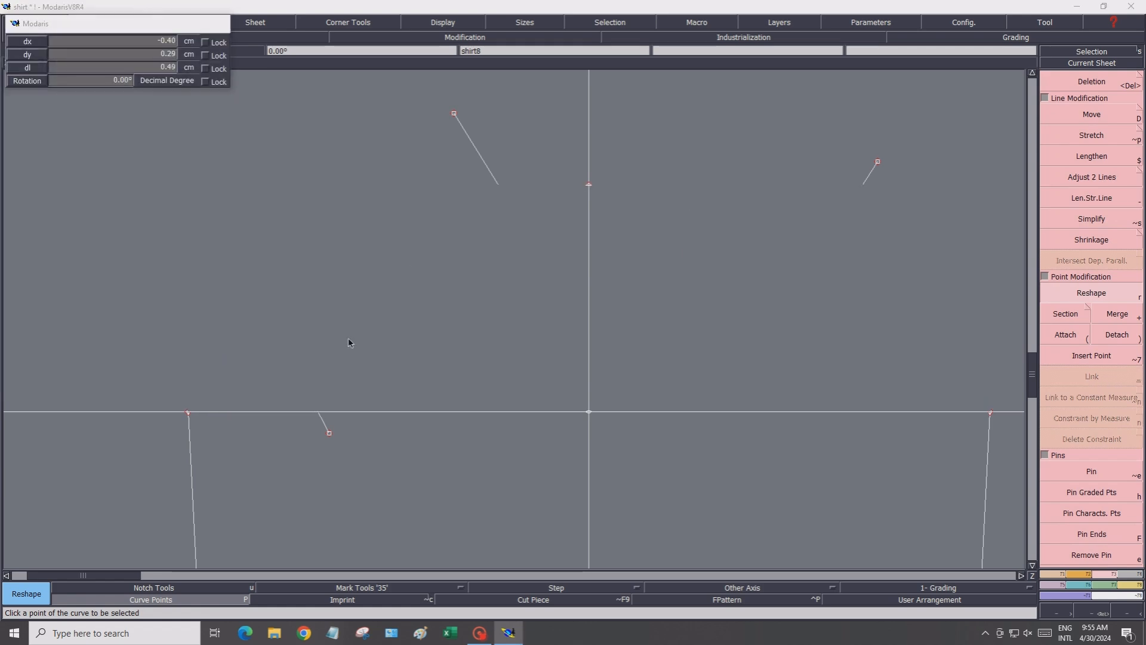
left_click(351, 337)
left_click(319, 358)
left_click(319, 359)
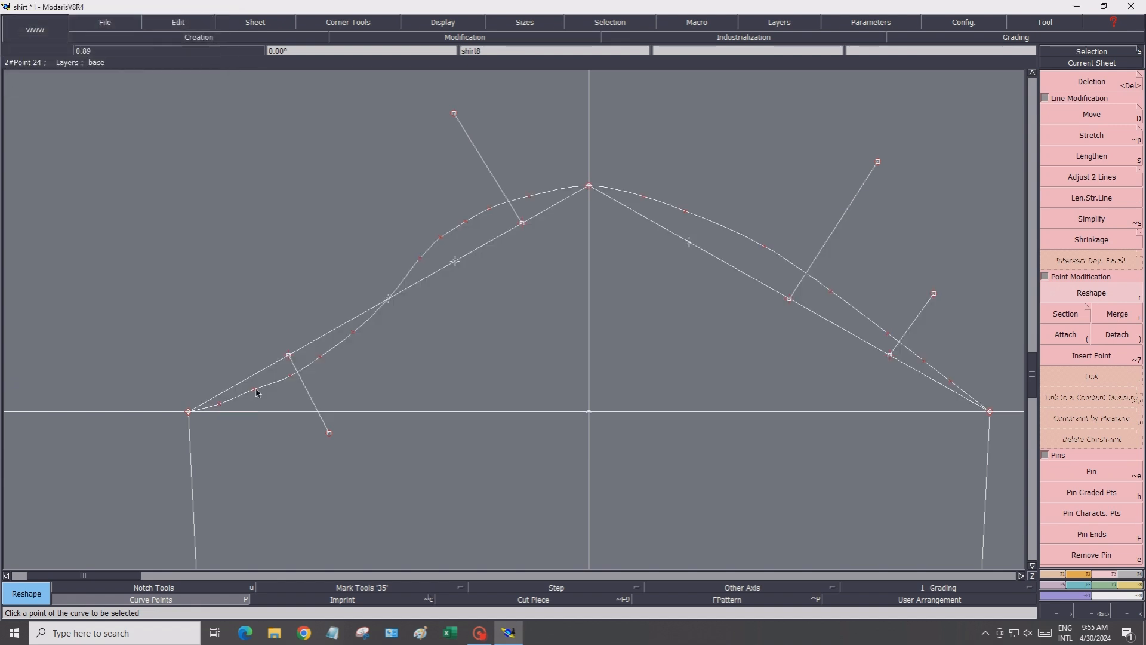
left_click(254, 392)
left_click(252, 395)
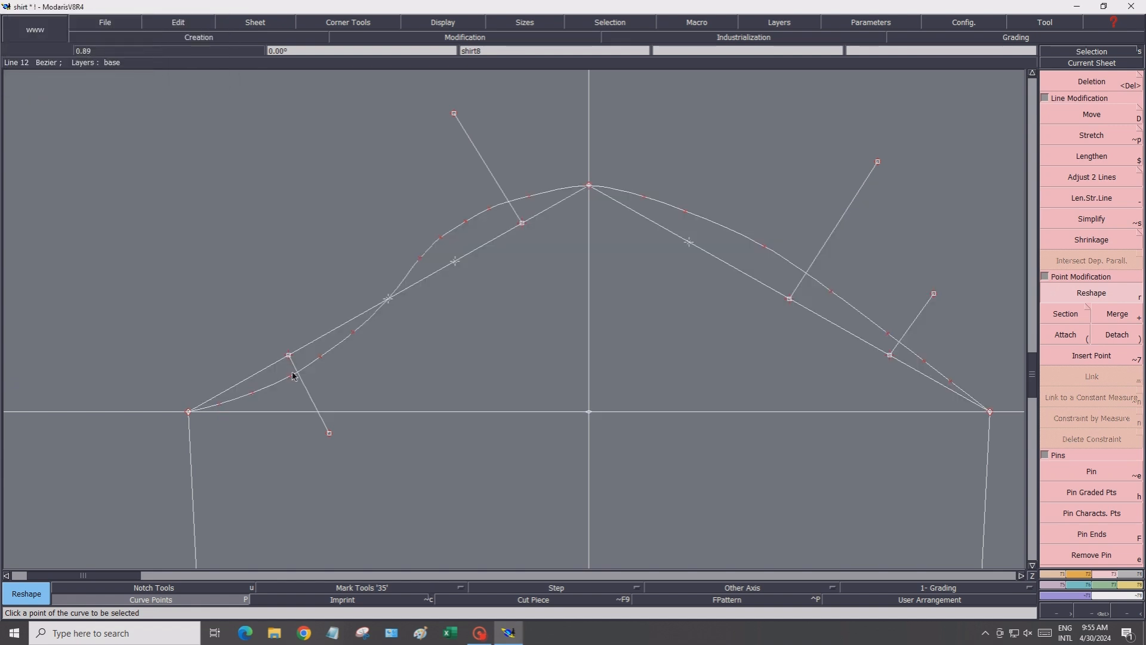
Reshape the upper left section of the cap curve, smoothing its points along the slope and guide line
scroll(504, 227, "up", 1)
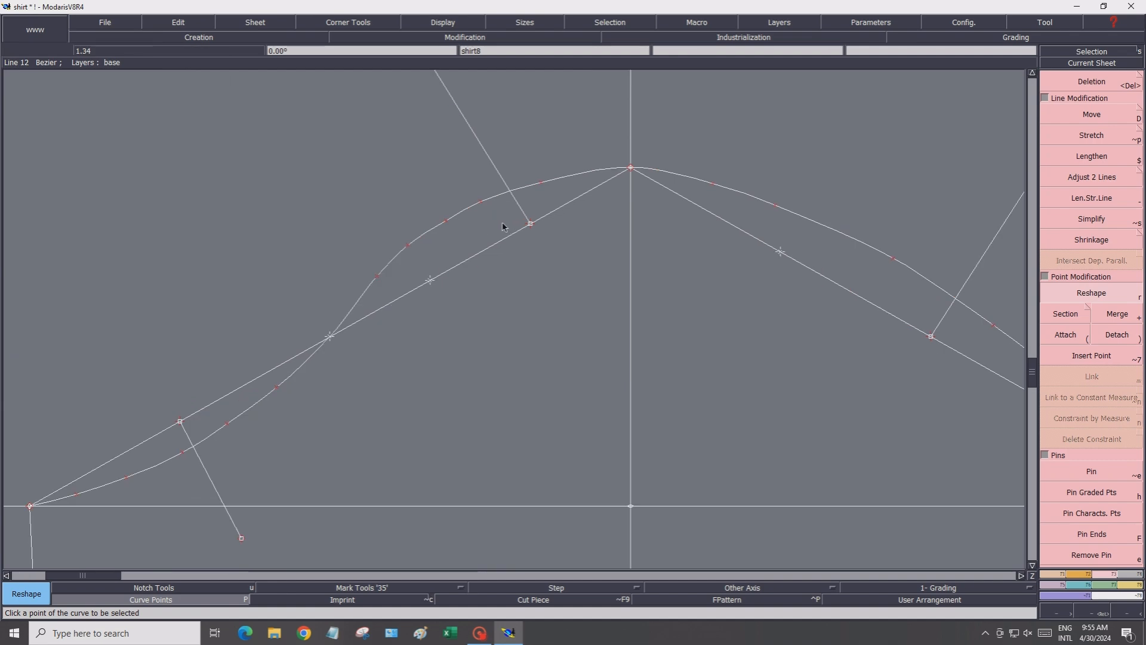
left_click(379, 277)
left_click(370, 291)
left_click(410, 249)
left_click(441, 228)
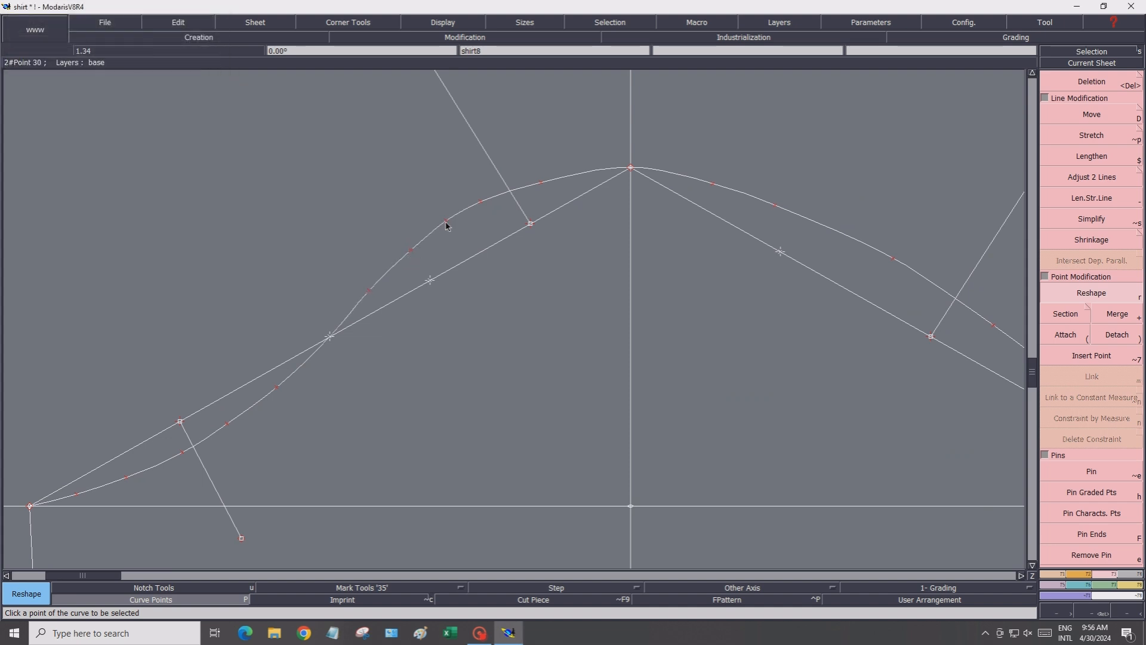
left_click(446, 226)
left_click(468, 215)
left_click(481, 203)
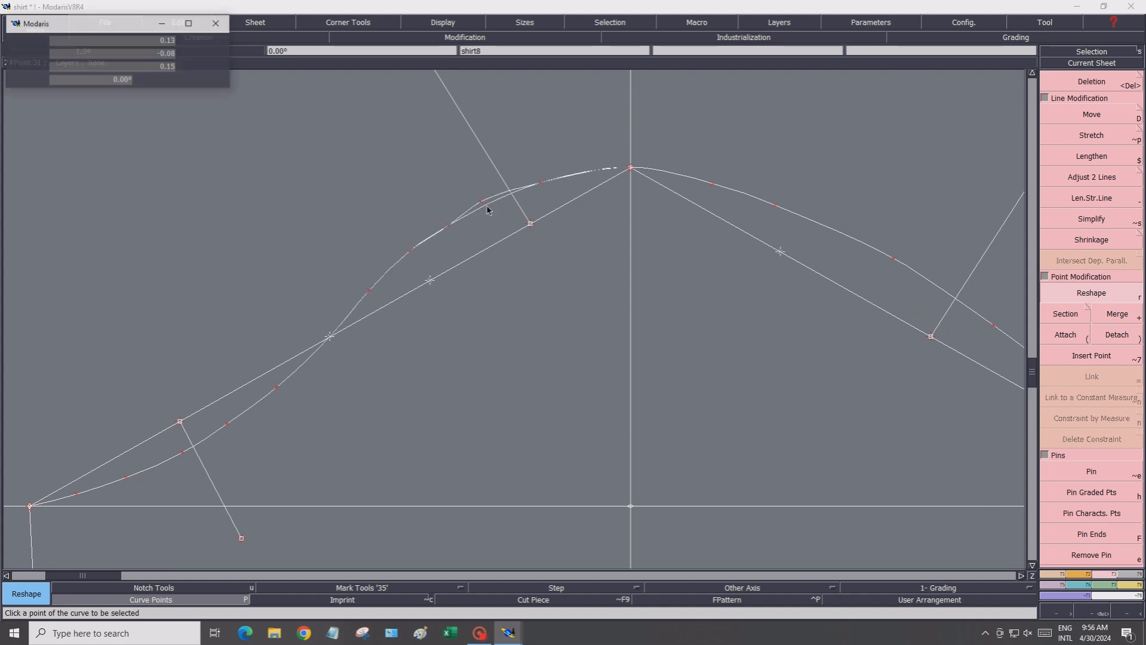
left_click(487, 206)
left_click(370, 298)
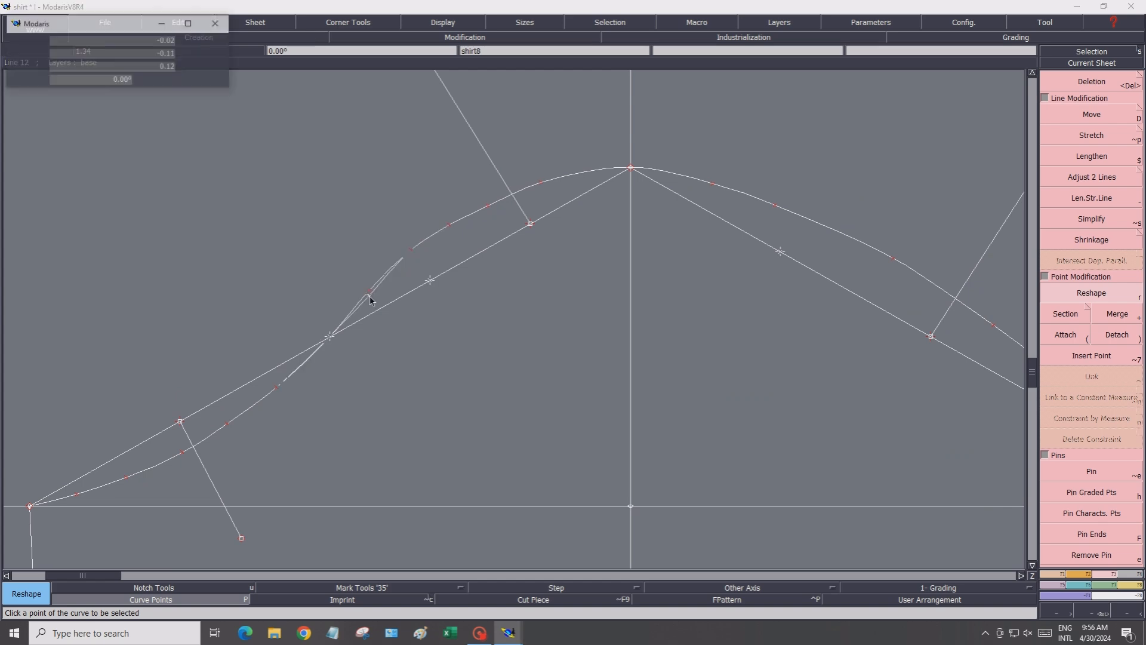
left_click(369, 300)
left_click(415, 250)
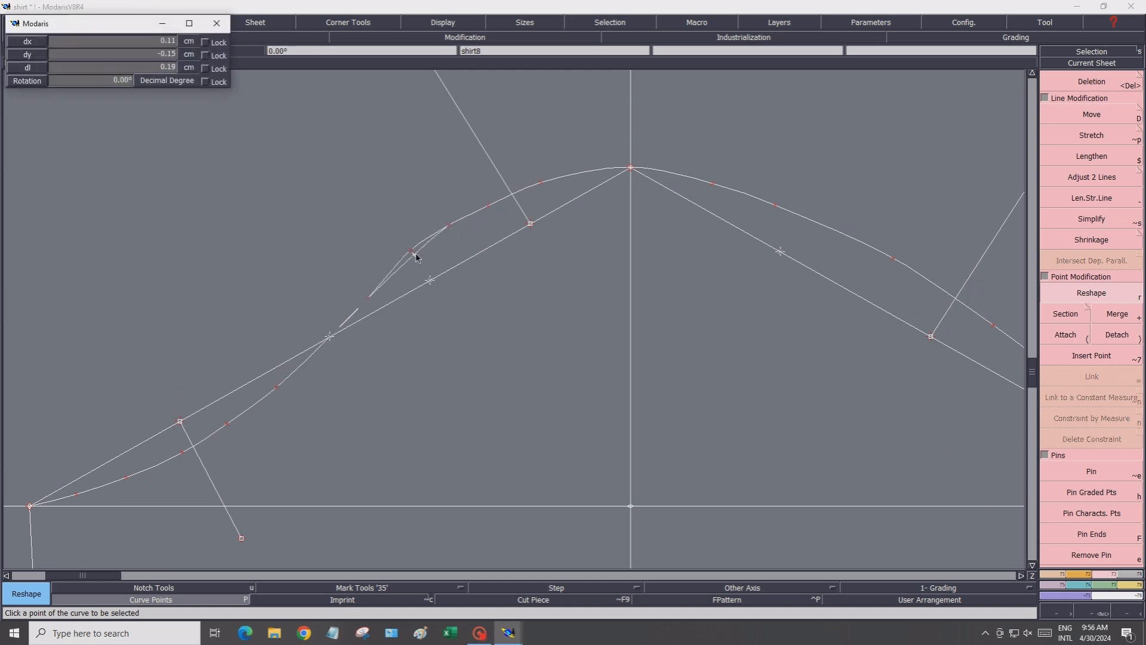
left_click(443, 236)
left_click(450, 229)
left_click(451, 231)
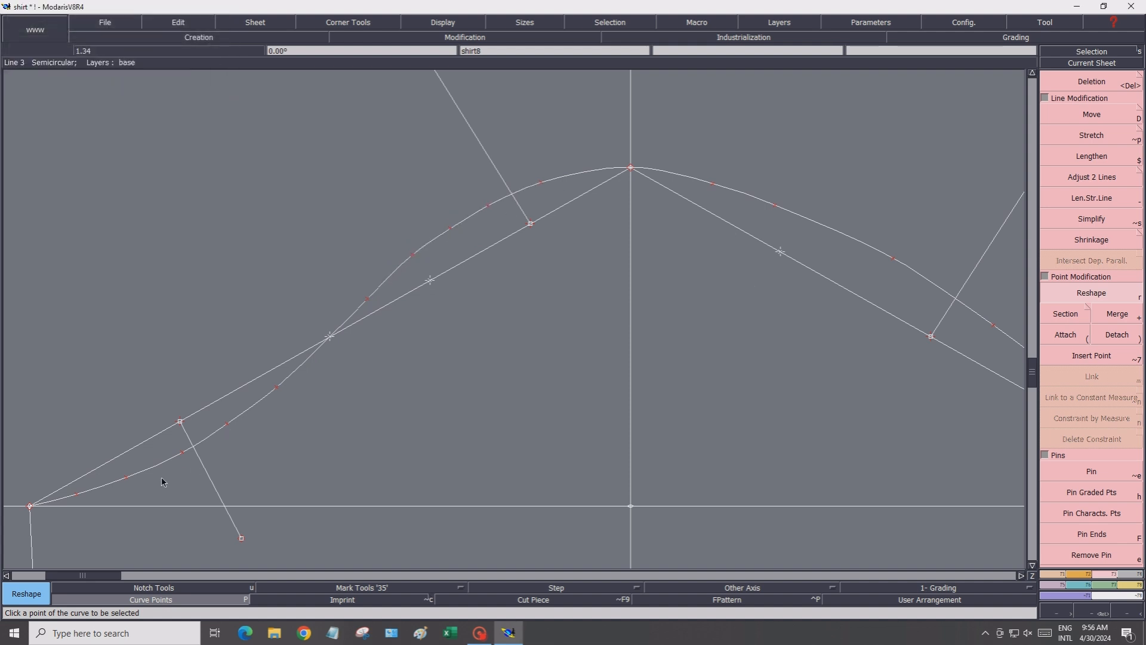
left_click(183, 459)
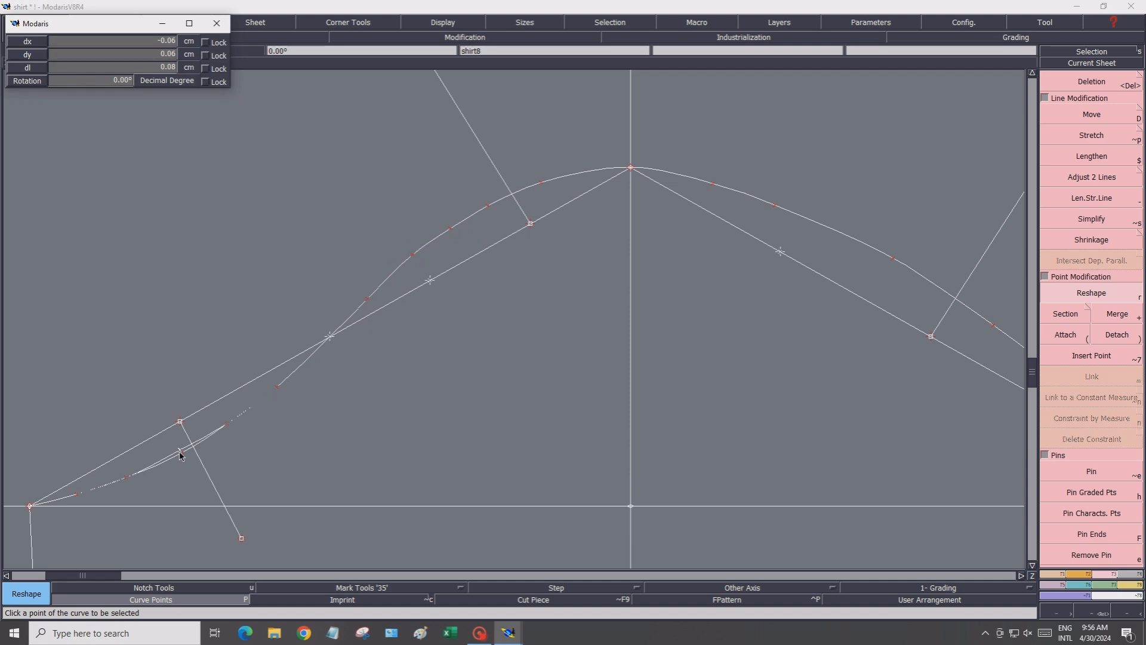
left_click(137, 471)
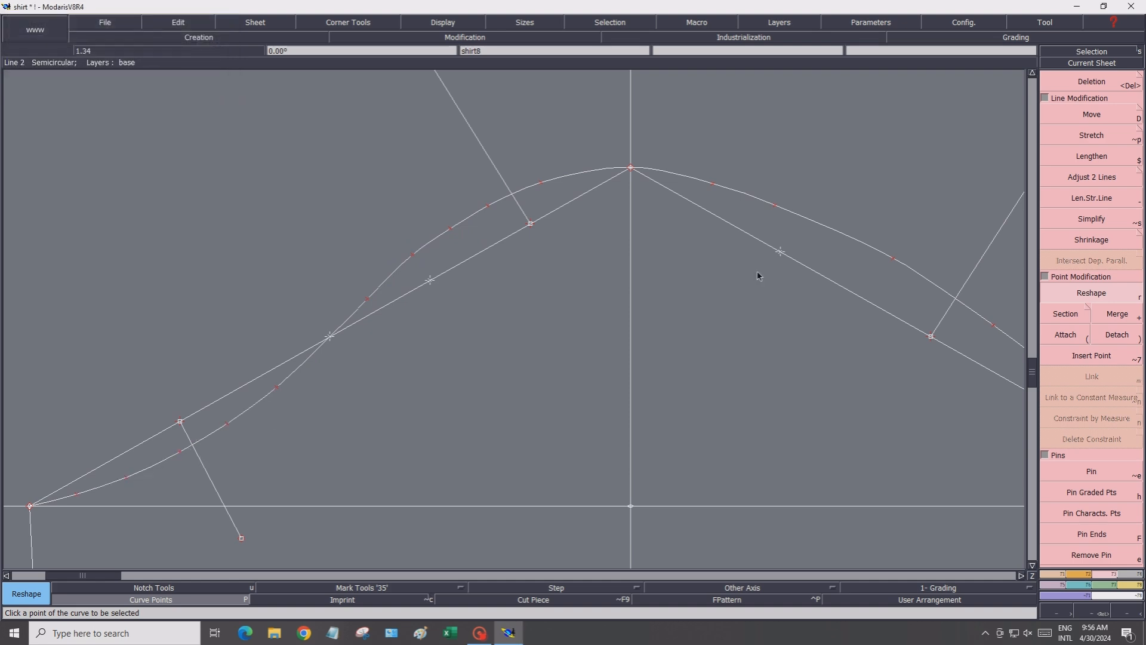
Reshape the right section of the cap curve, moving its points along the upper slope and guide lines down to the right corner
left_click(1022, 577)
left_click(1021, 576)
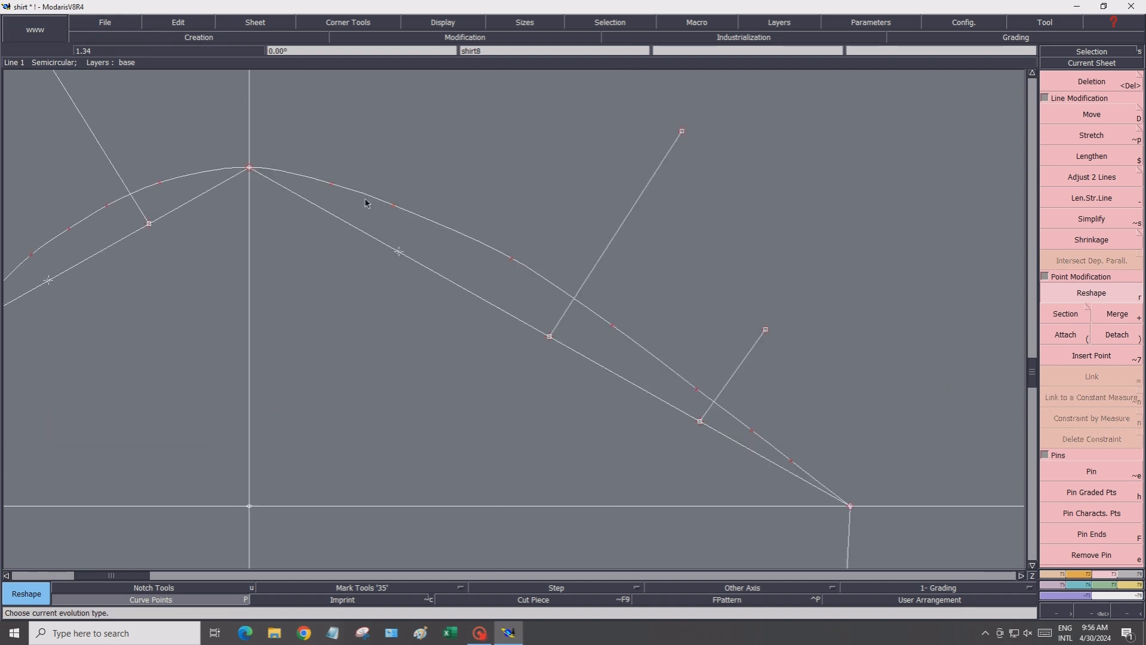
left_click(507, 259)
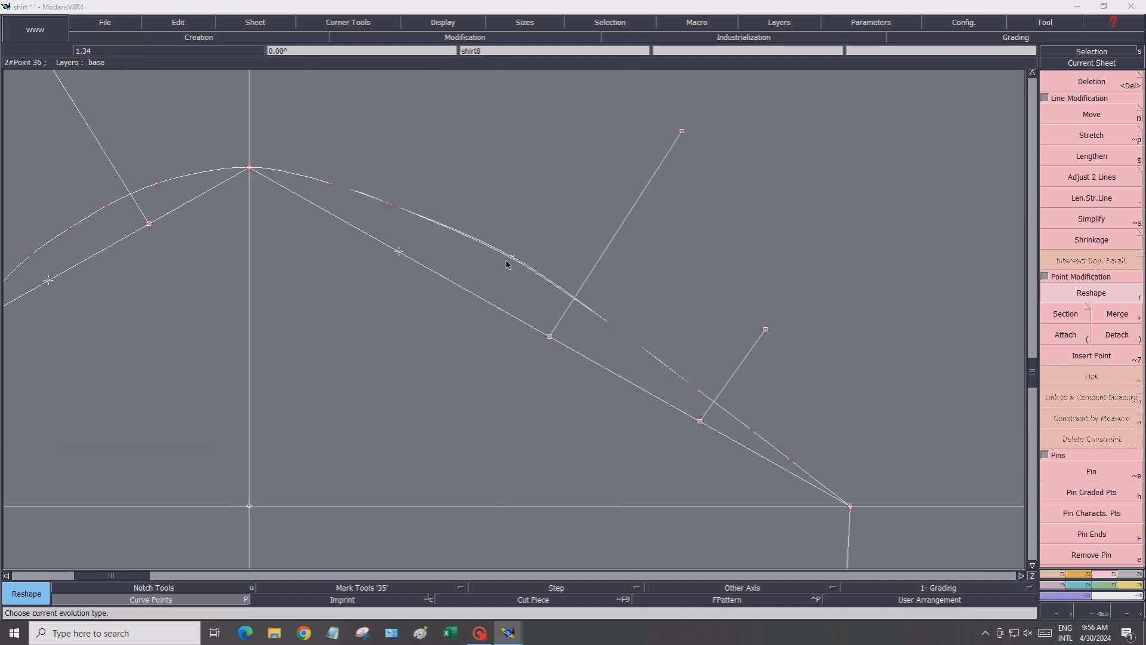
left_click(503, 265)
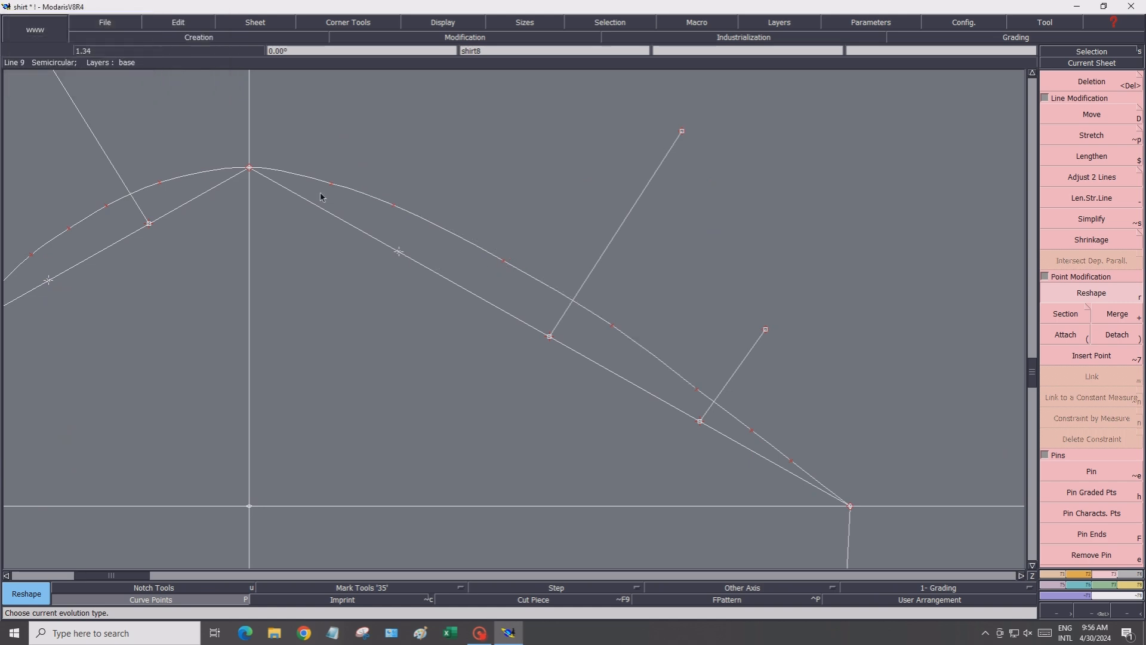
left_click(611, 326)
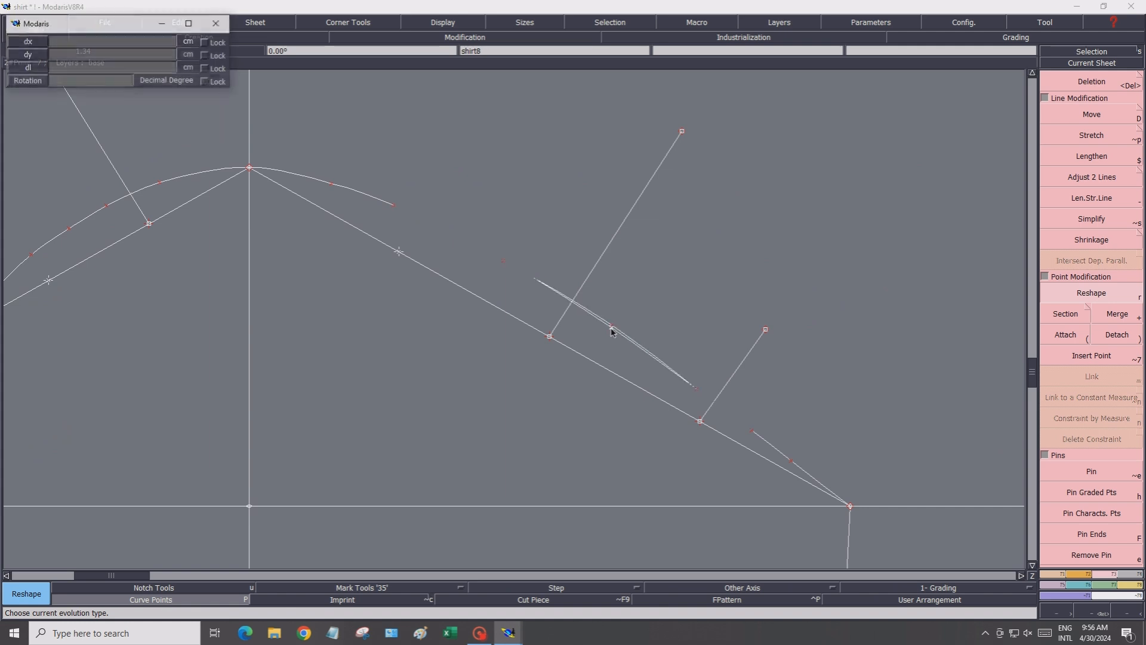
left_click(611, 327)
left_click(696, 389)
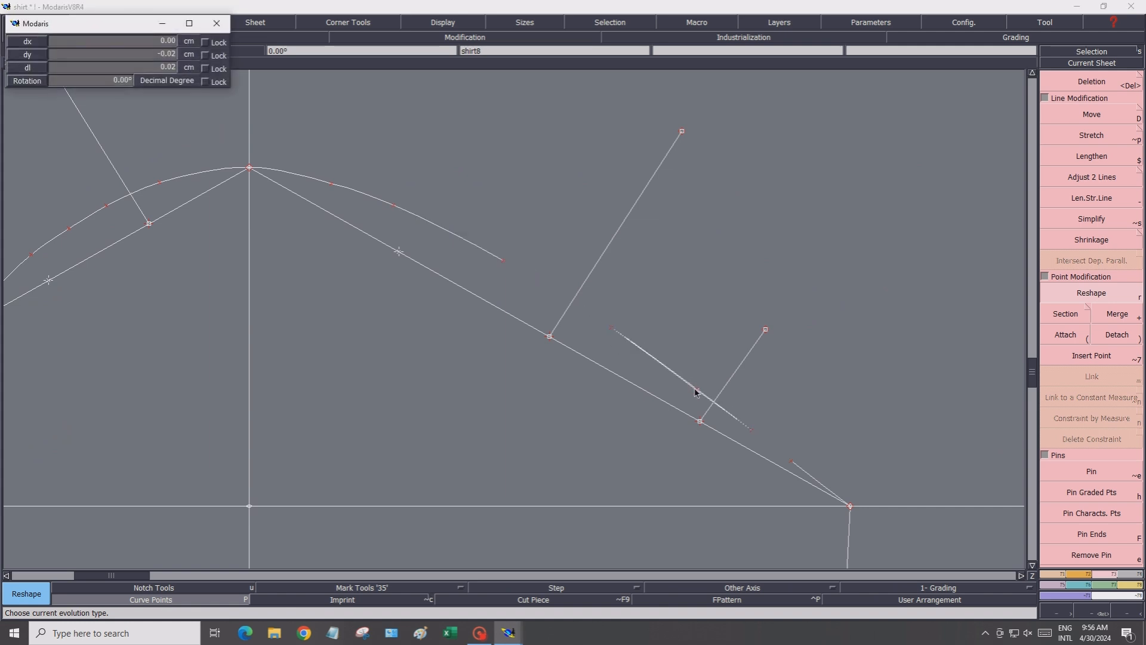
left_click(696, 390)
left_click(751, 435)
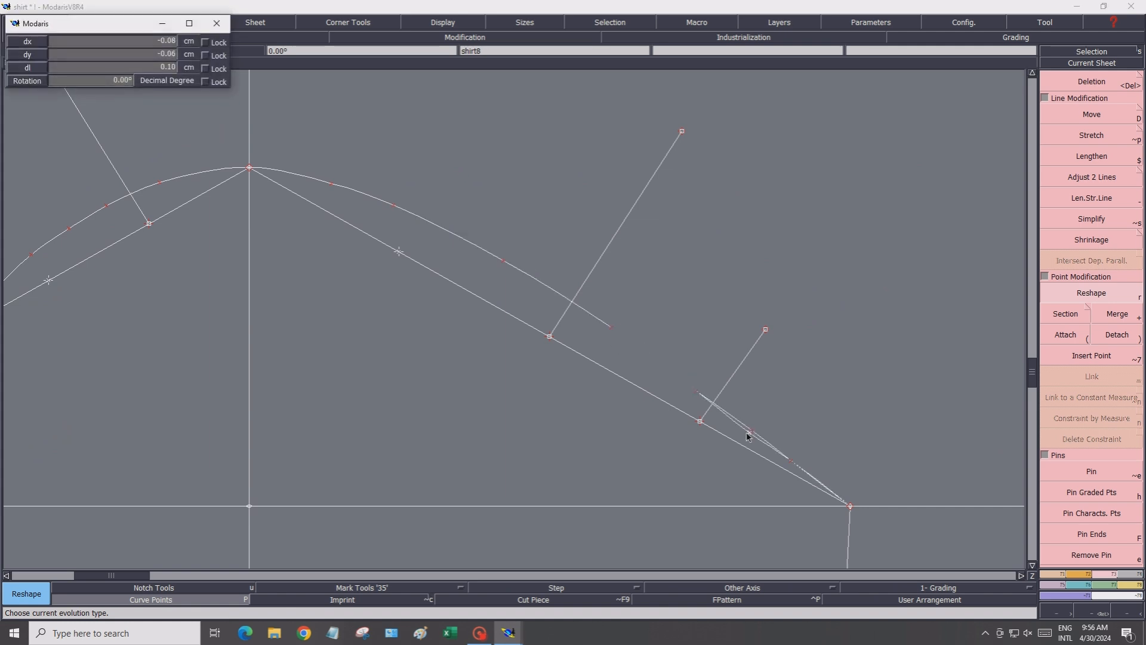
left_click(750, 433)
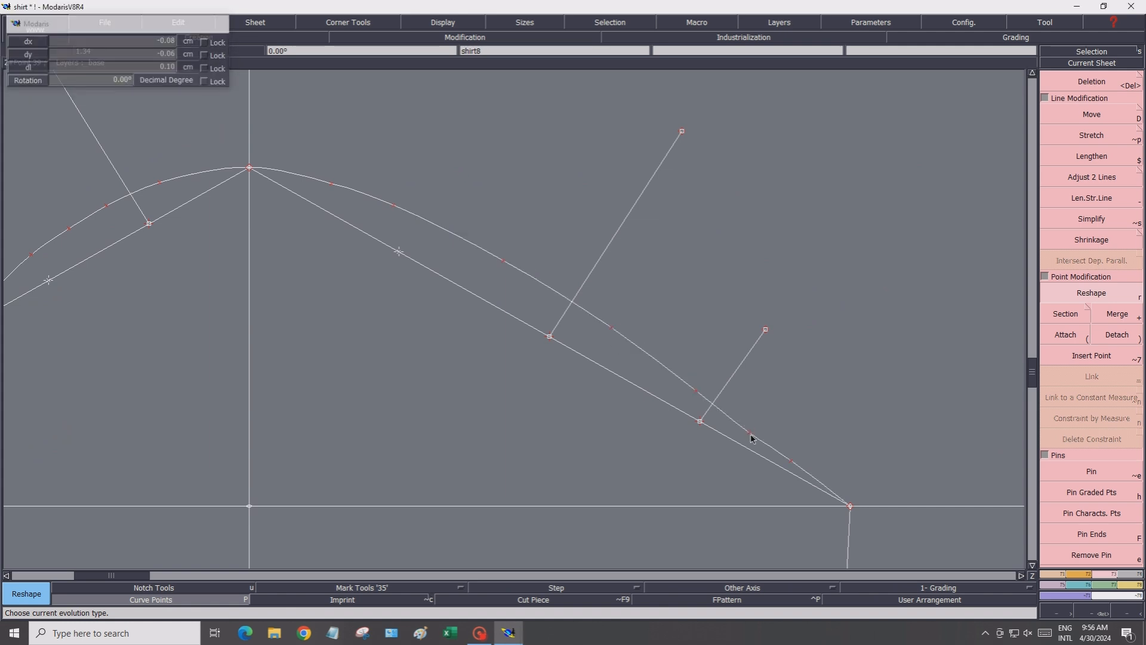
left_click(792, 461)
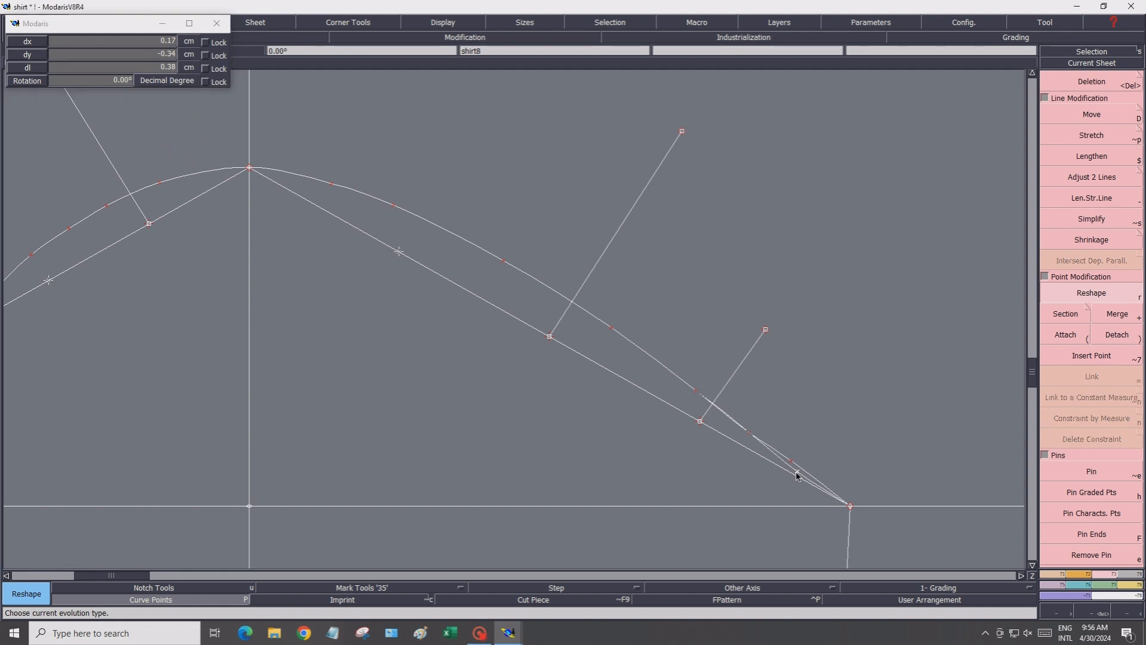
left_click(796, 473)
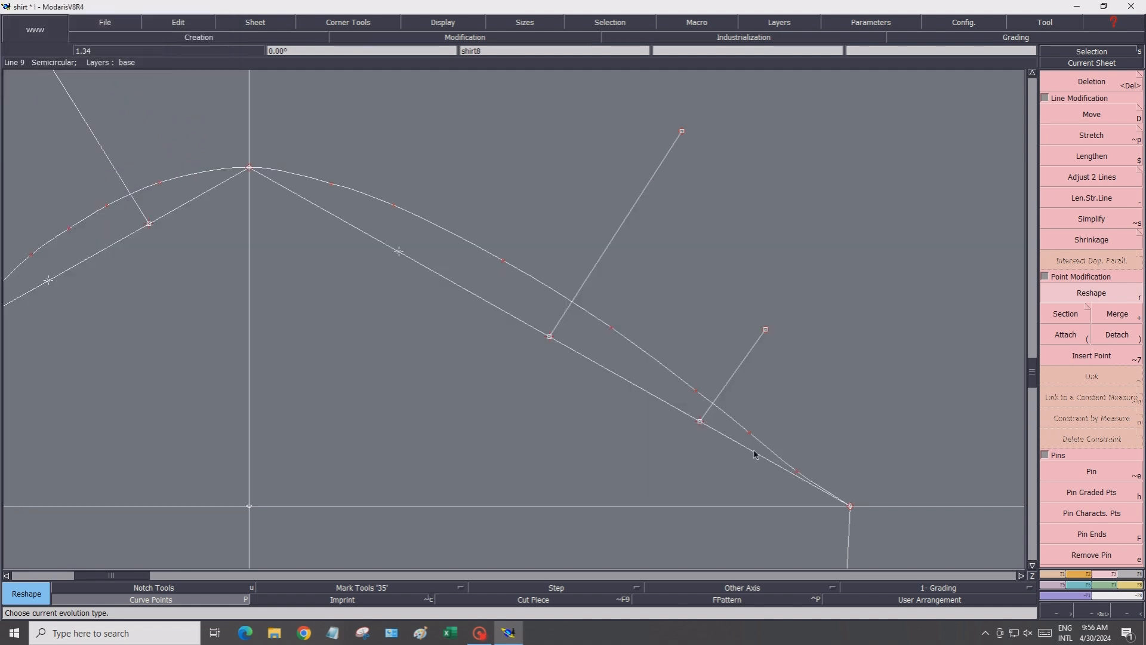
left_click(610, 330)
left_click(609, 331)
Refine the two cap-curve points on the upper left slope below the apex
scroll(327, 245, "down", 2)
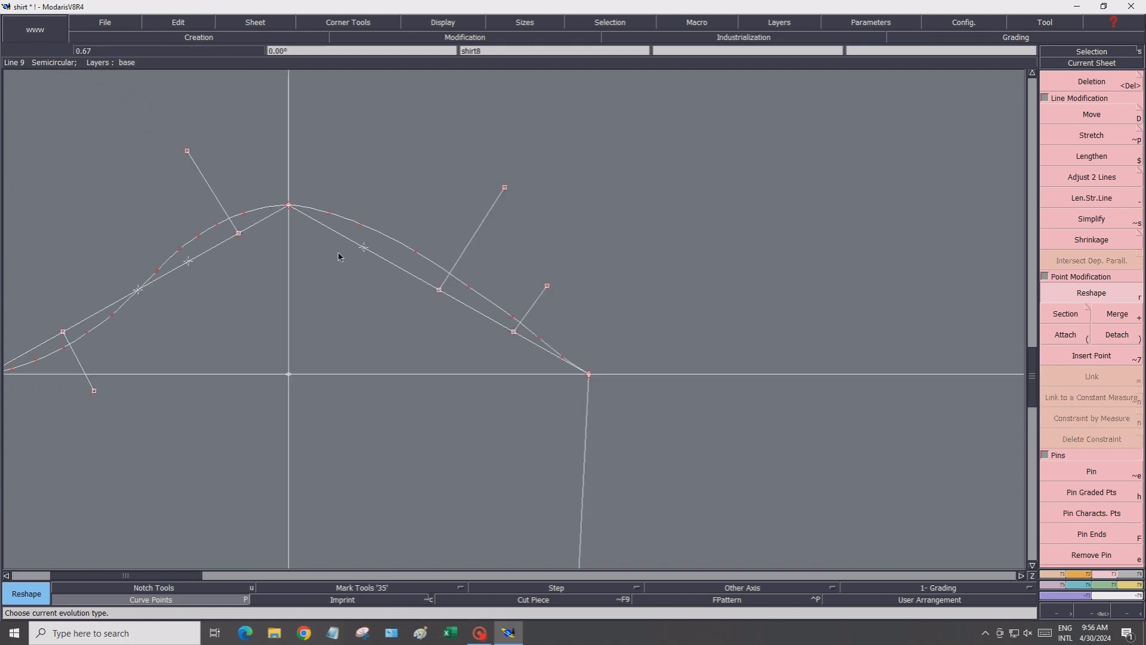
scroll(185, 266, "up", 1)
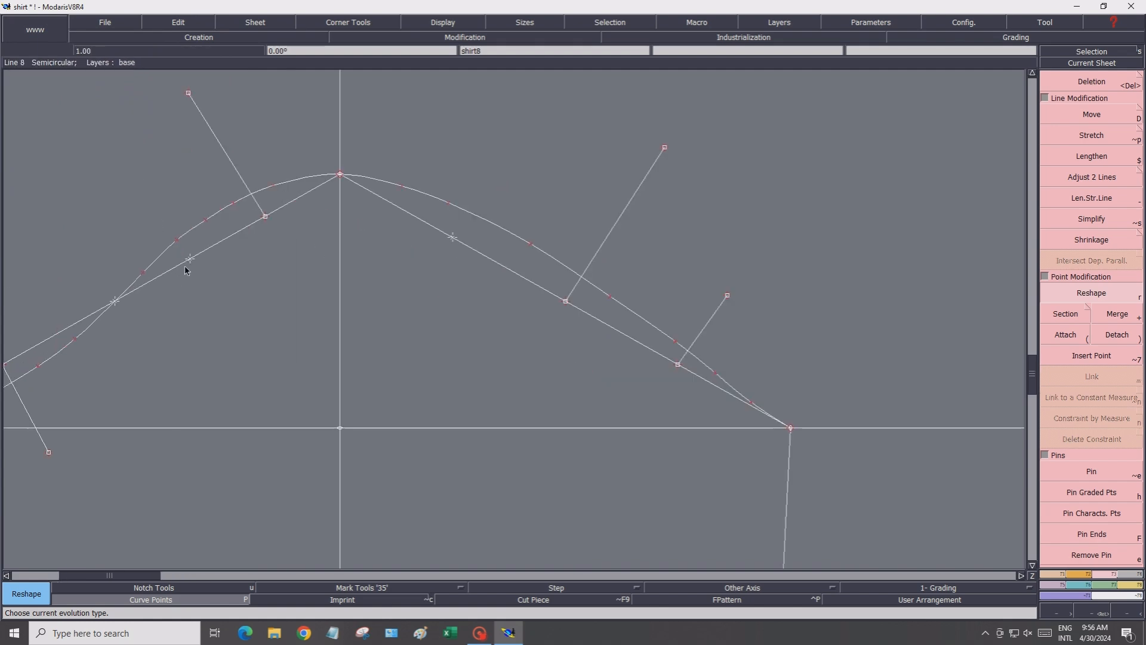
left_click(177, 239)
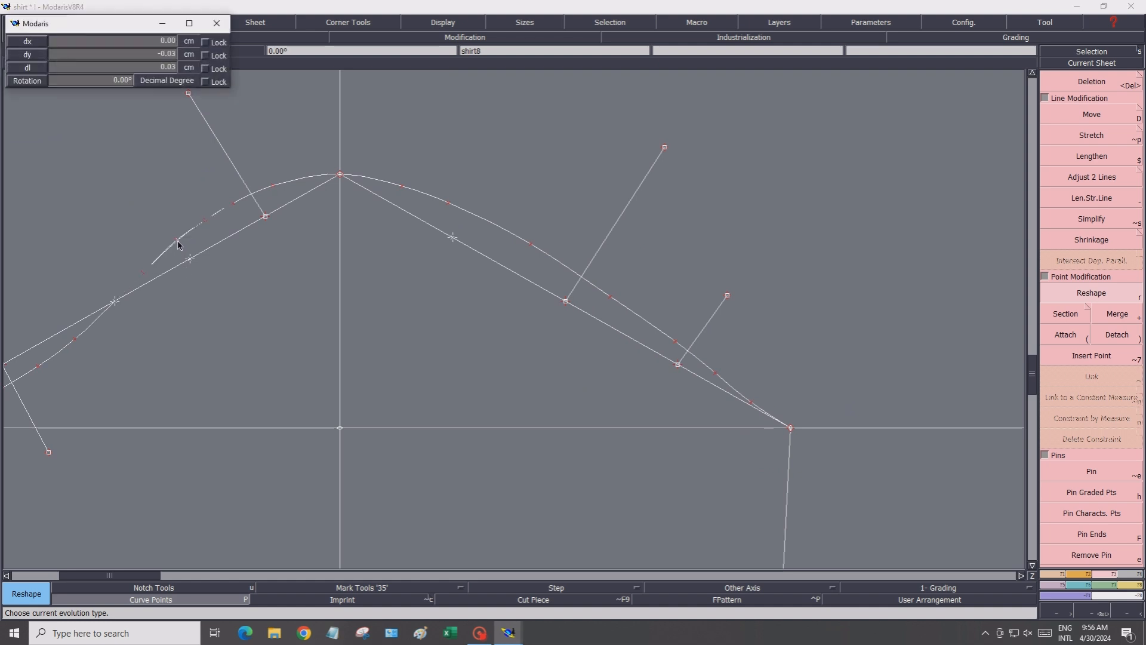
left_click(178, 243)
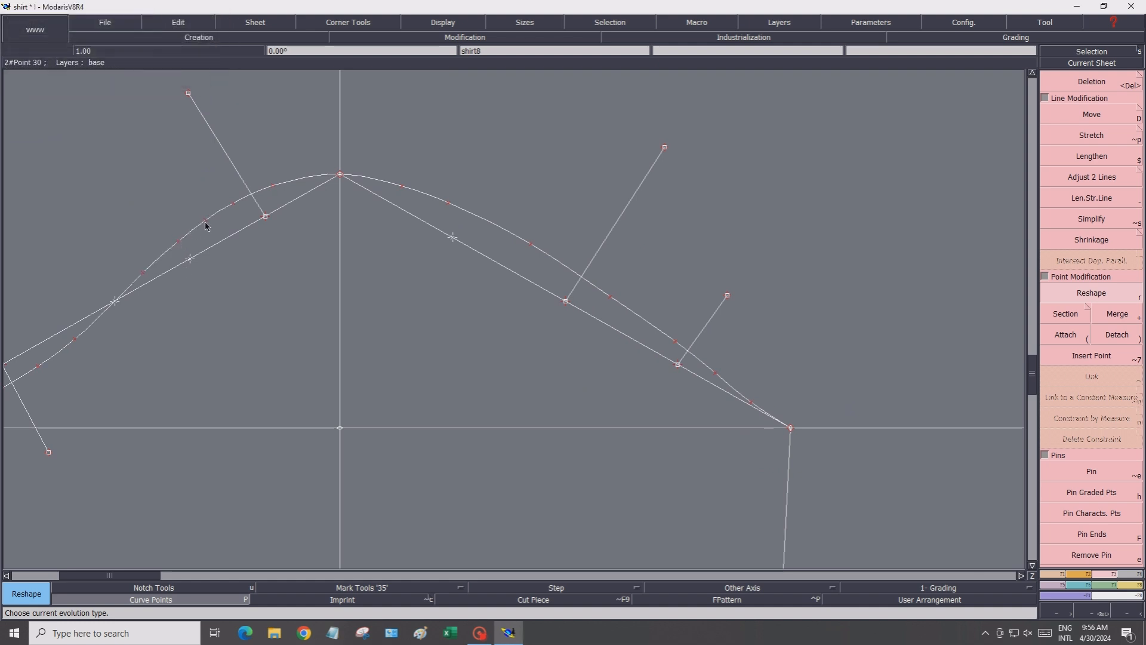
left_click(206, 224)
left_click(204, 224)
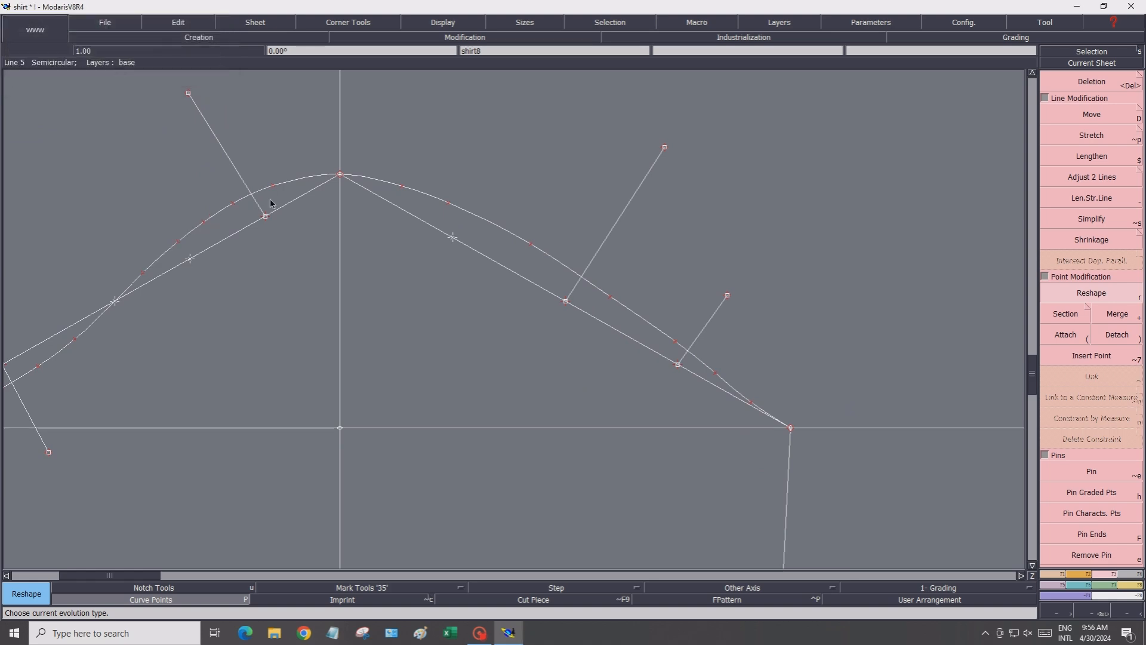
Adjust the cap-curve point just right of the apex to smooth the crown
scroll(251, 305, "down", 2)
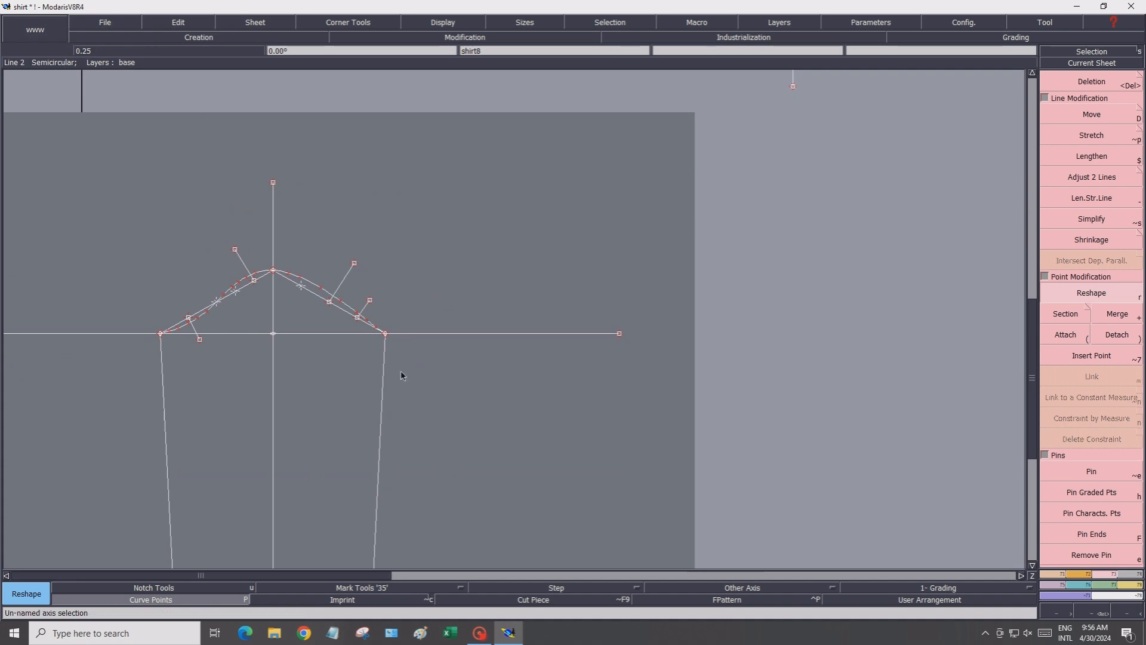
left_click(418, 25)
left_click(472, 340)
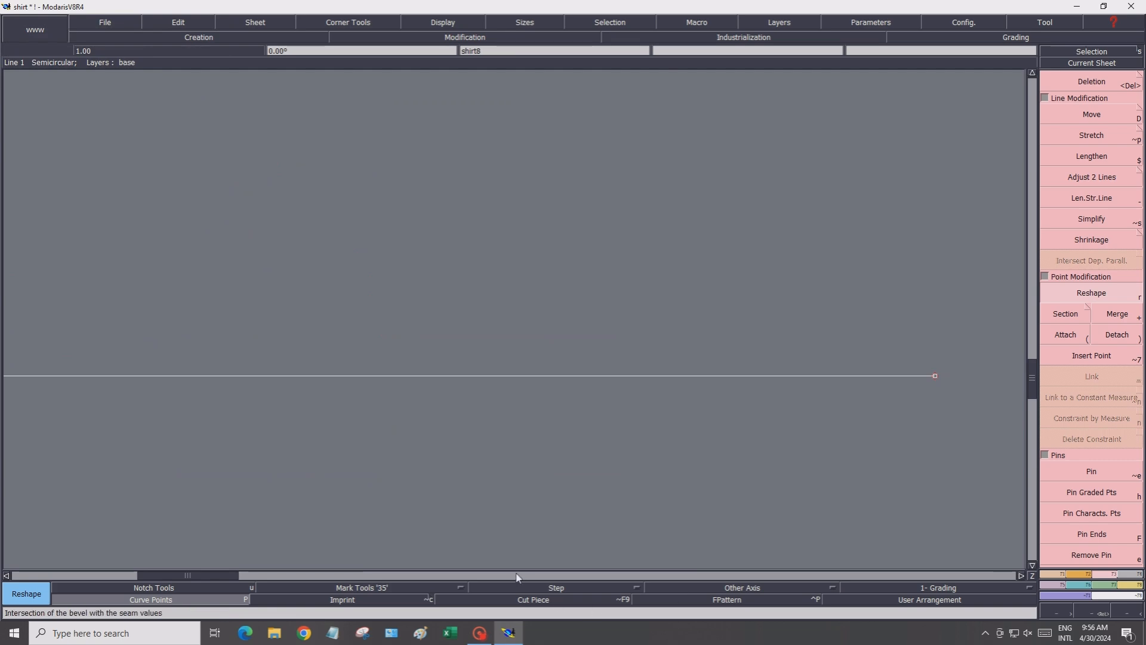
left_click_drag(217, 576, 122, 579)
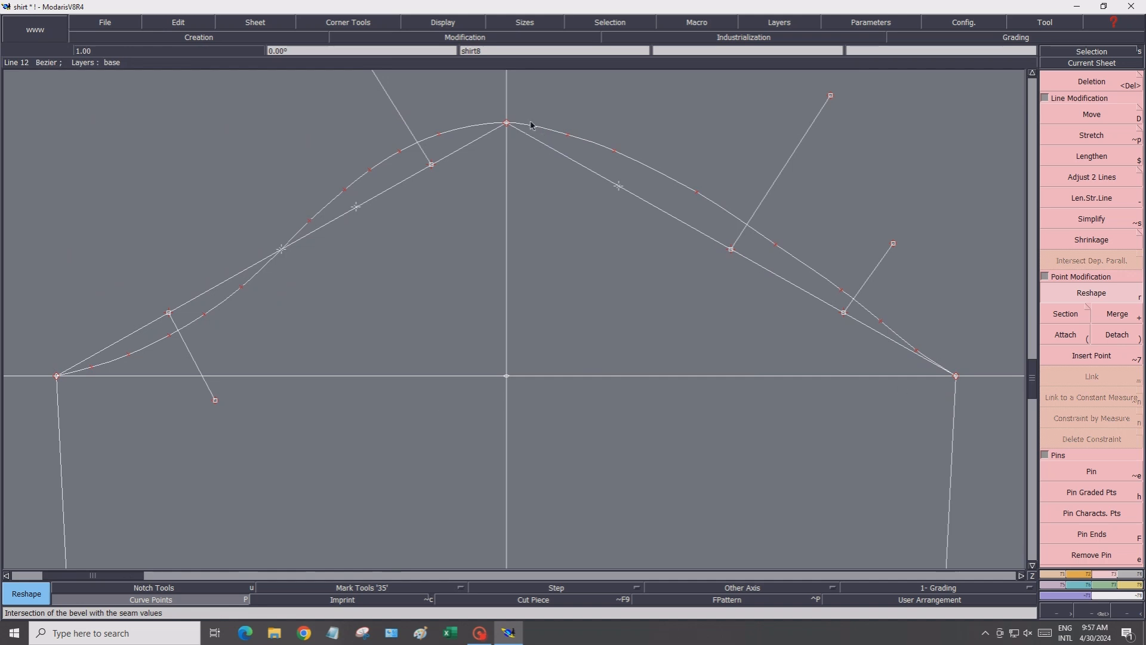
left_click(566, 134)
left_click(567, 132)
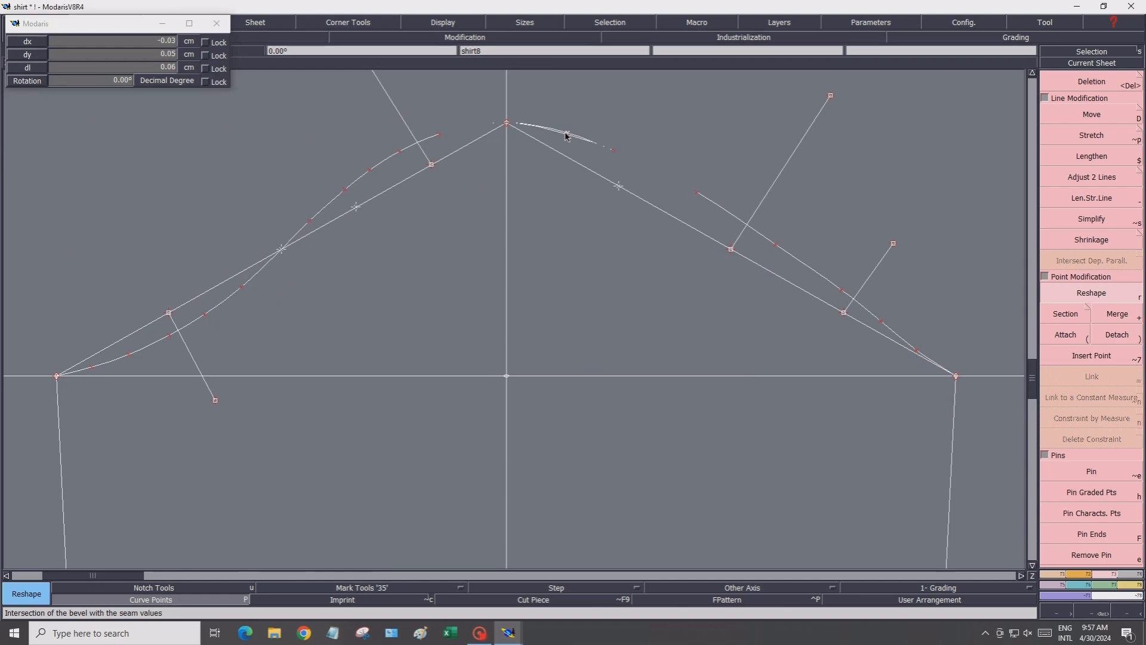
Lengthen both sleeve side seams below the wrist line with Len.Str.Line
scroll(399, 320, "down", 2)
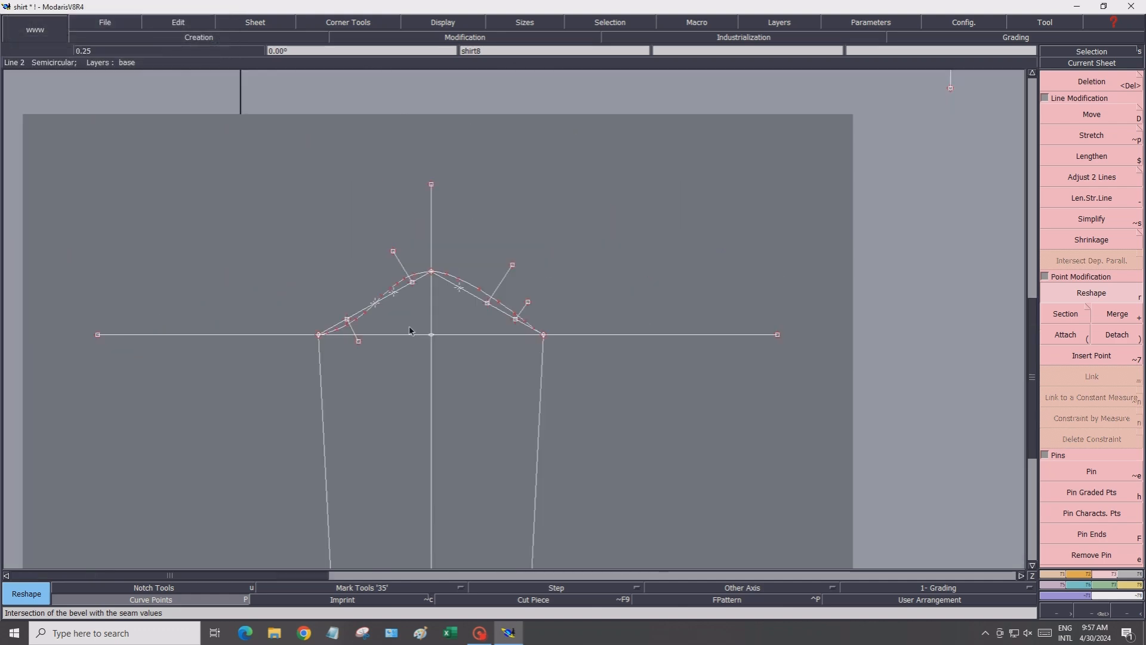
scroll(411, 342, "down", 1)
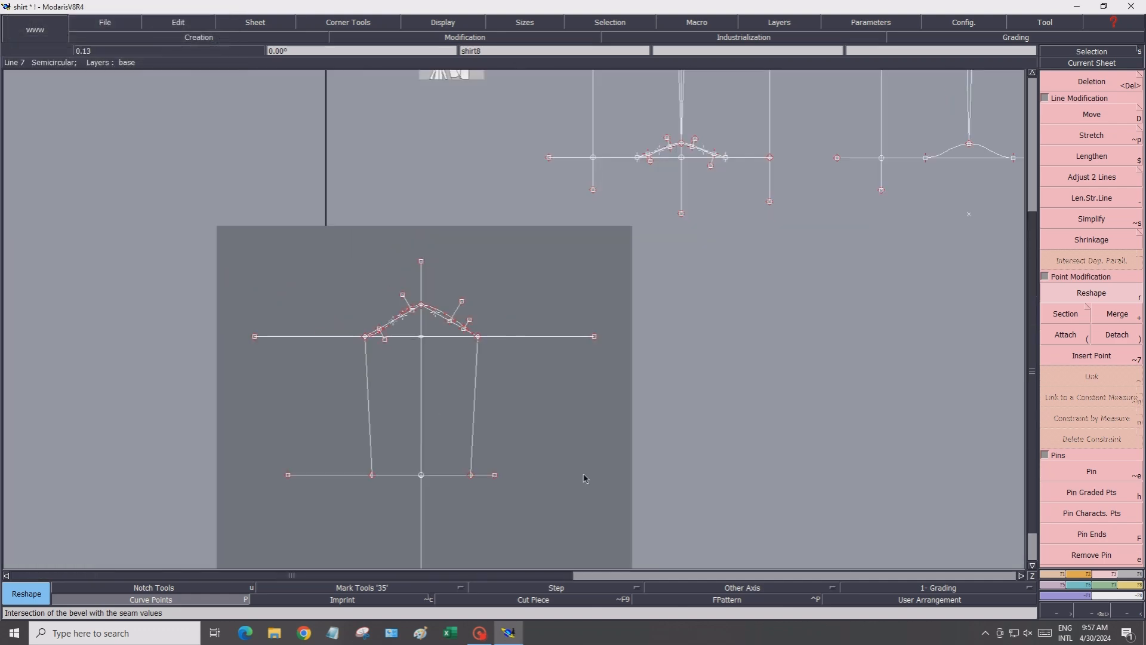
left_click(1033, 565)
scroll(374, 215, "up", 2)
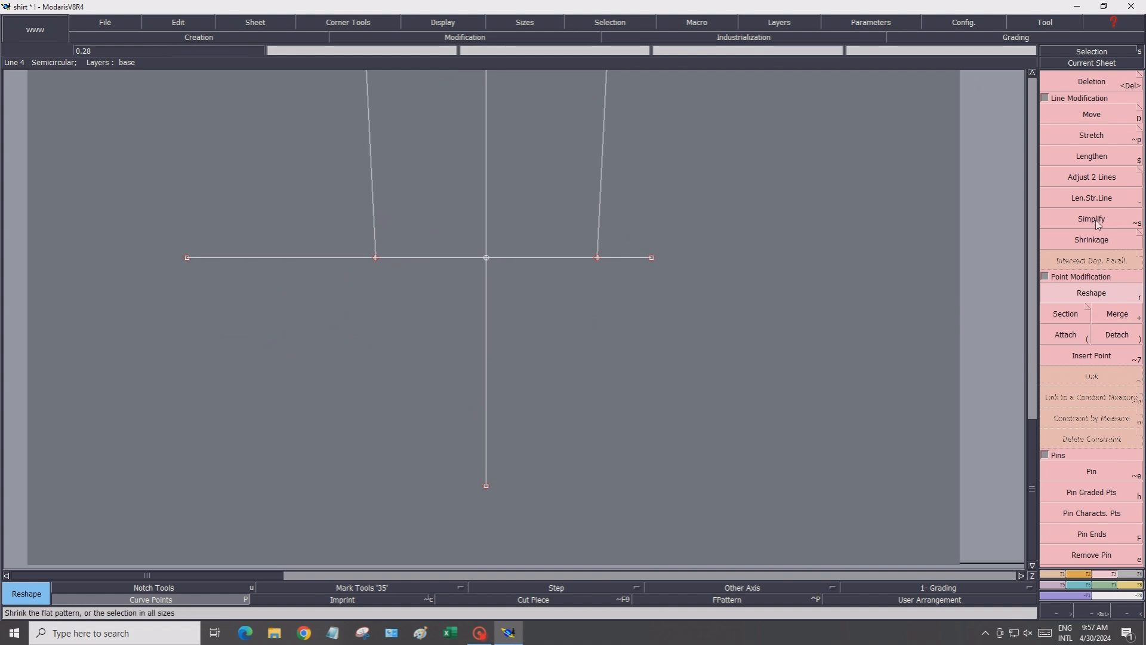
left_click(1090, 202)
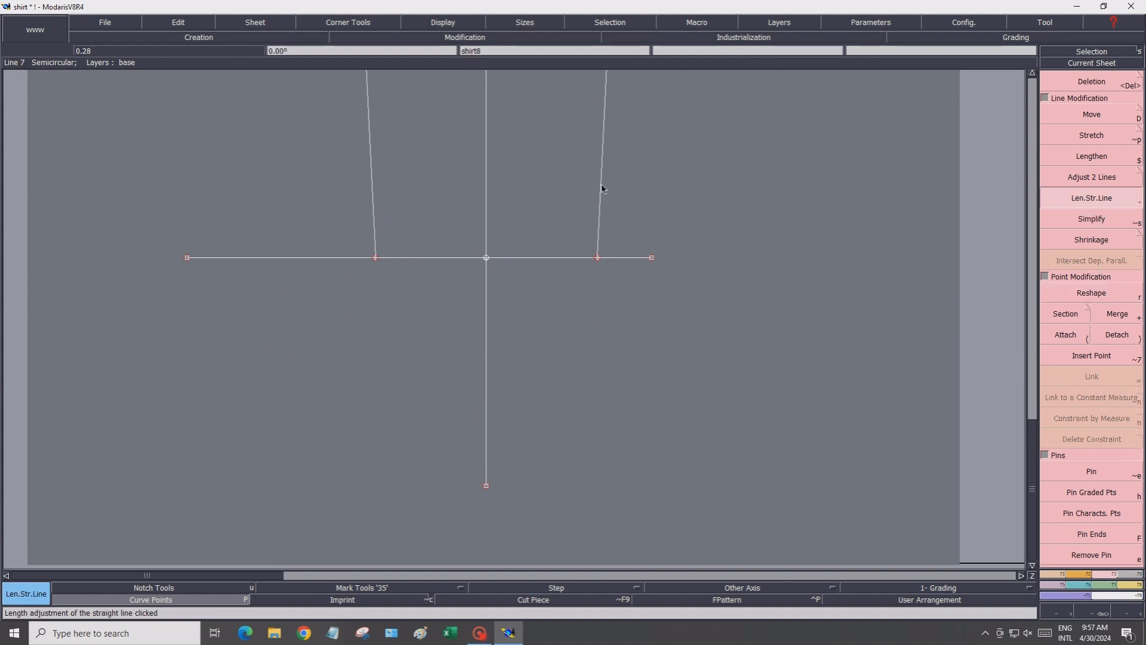
left_click(600, 213)
left_click(593, 328)
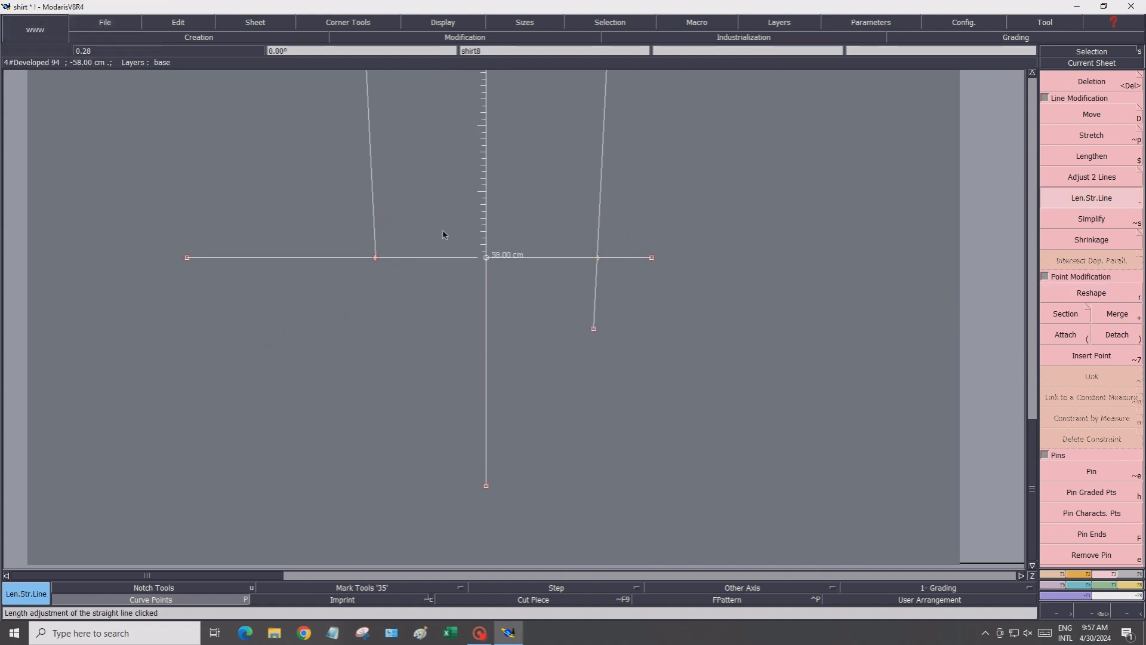
left_click(375, 216)
left_click(379, 315)
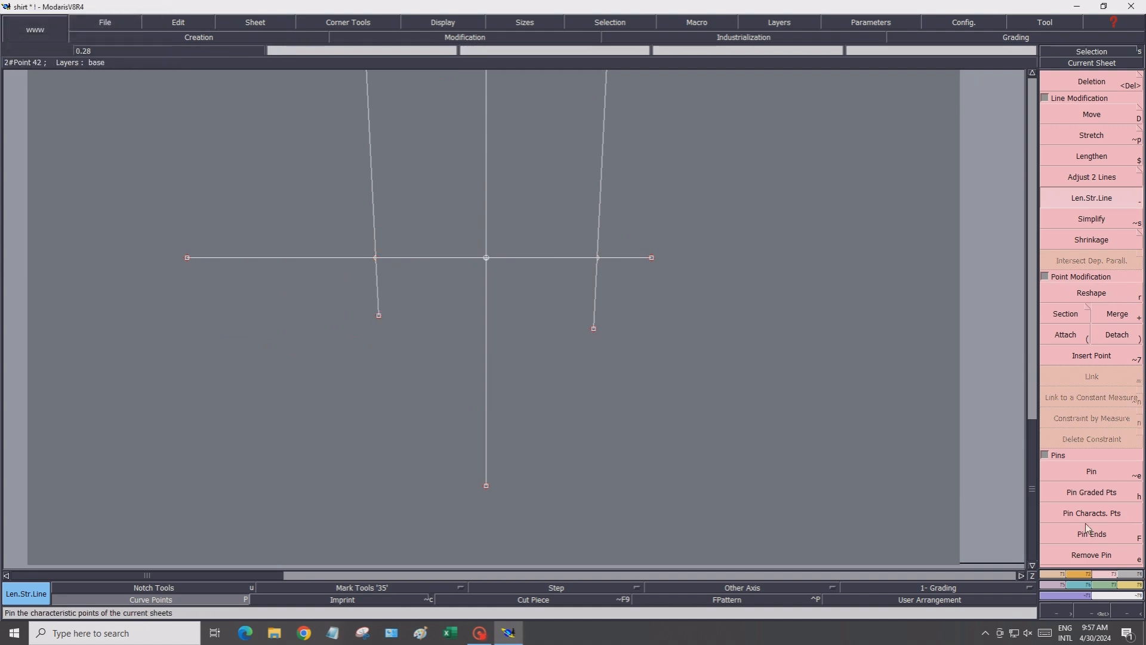
Create intersection points where both side seams cross the wrist line
left_click(1046, 574)
key("v")
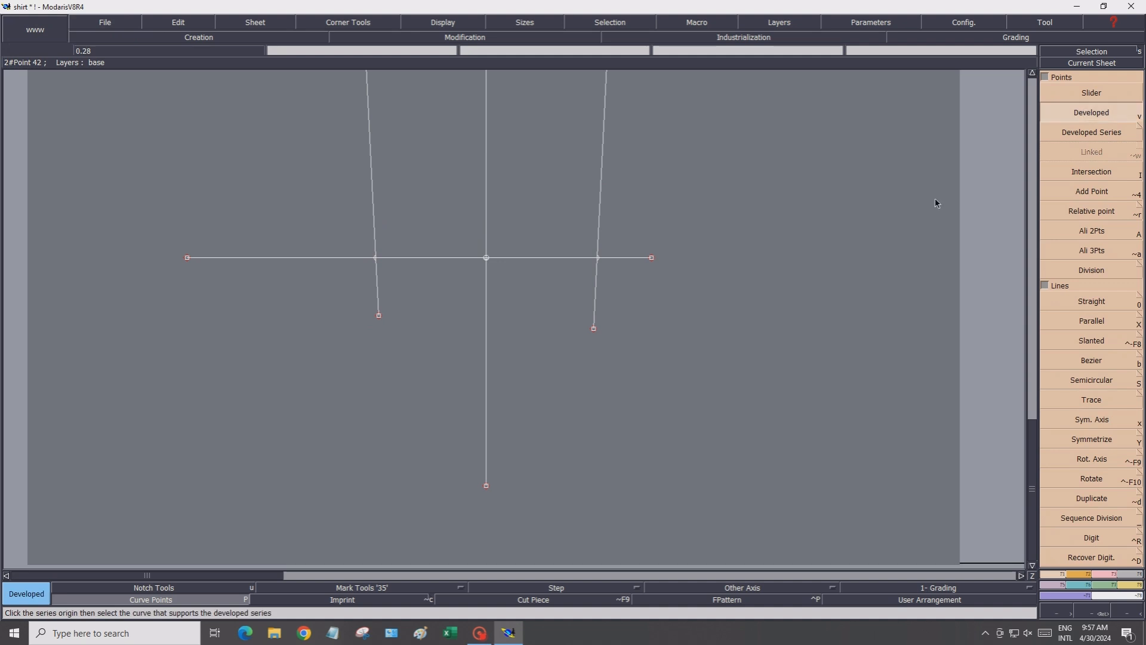
key("i")
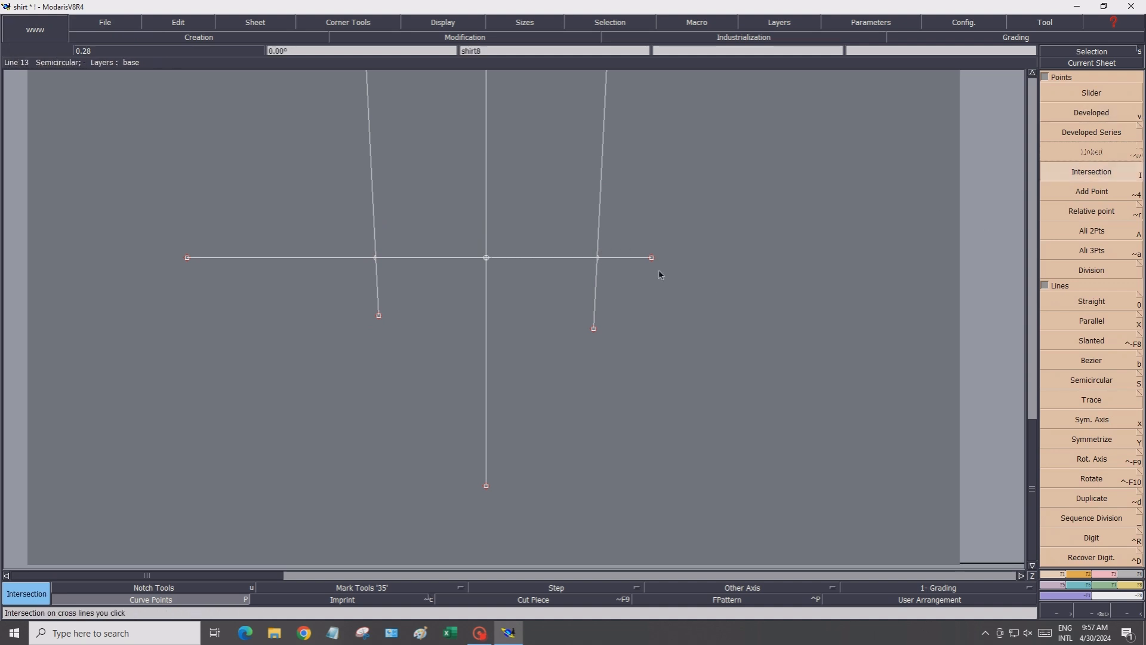
left_click(597, 257)
left_click(376, 258)
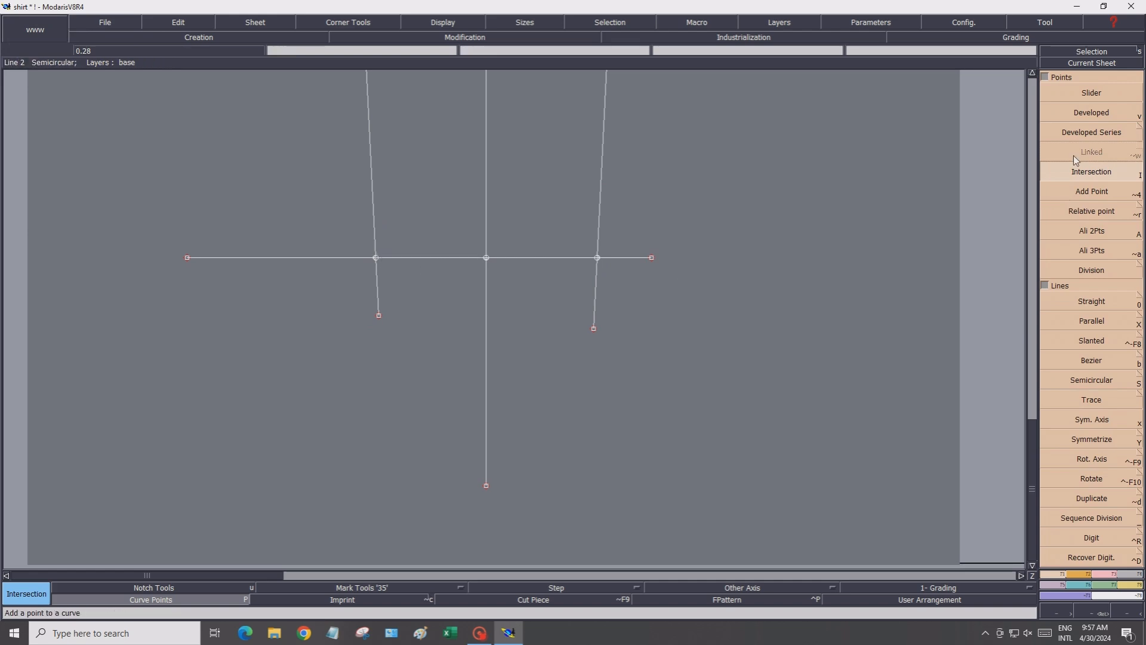
Place a developed point 0.75 cm down the right side seam from the wrist line
left_click(1067, 116)
left_click(598, 258)
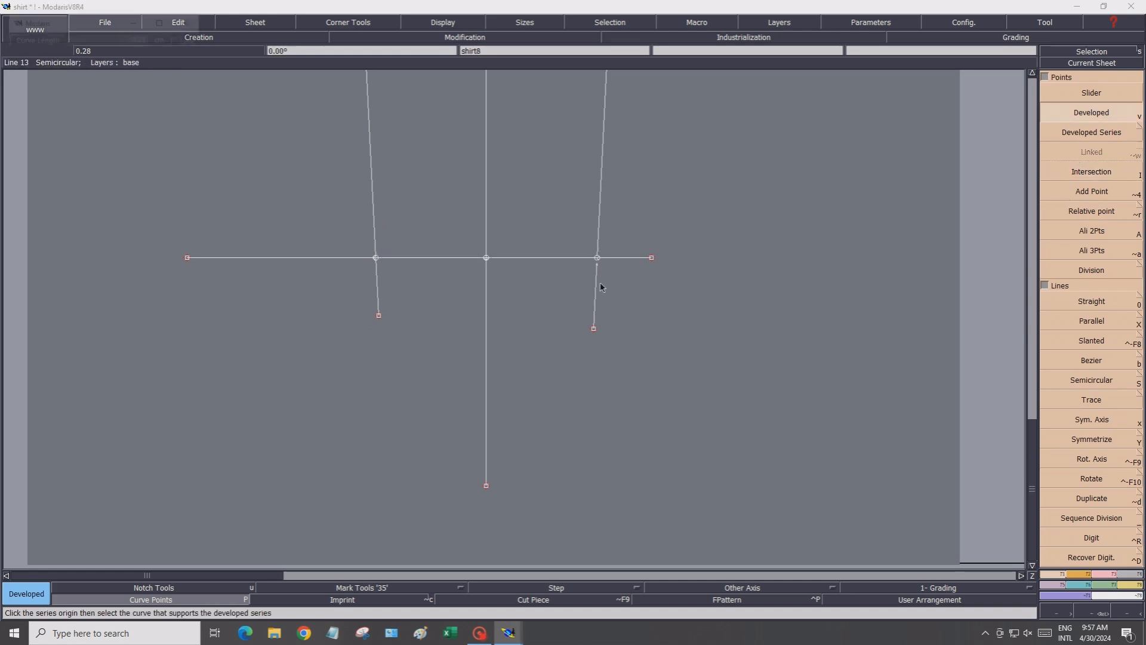
left_click(601, 286)
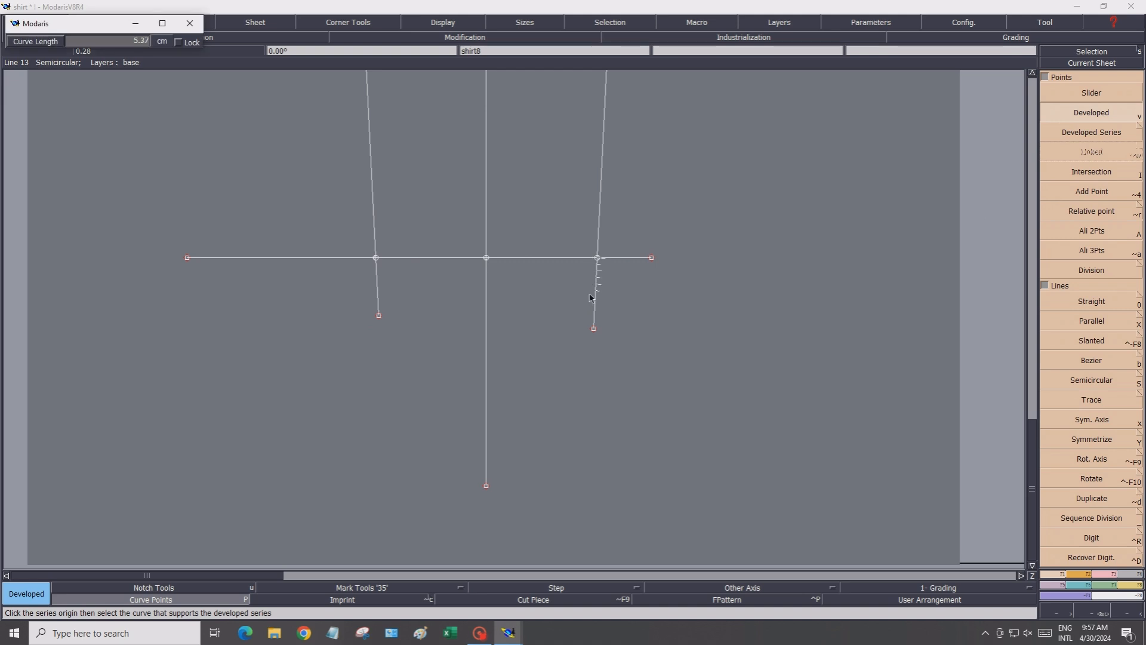
left_click(97, 41)
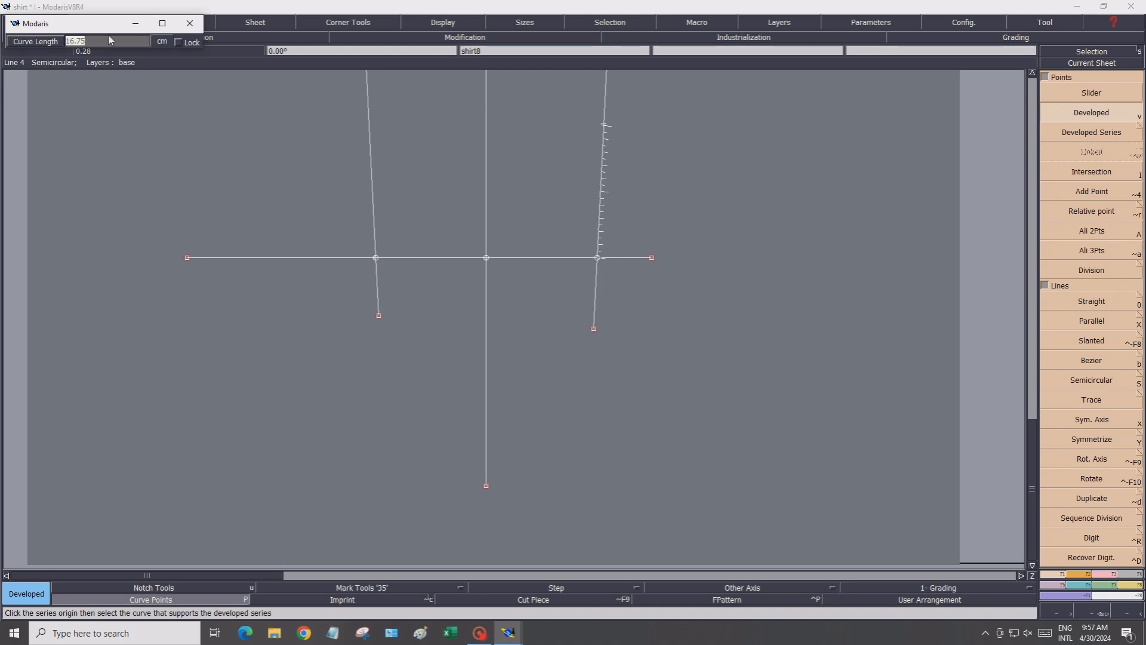
type("0.75")
Place a developed point 0.75 cm down the left side seam from the wrist line
left_click(376, 259)
left_click(109, 40)
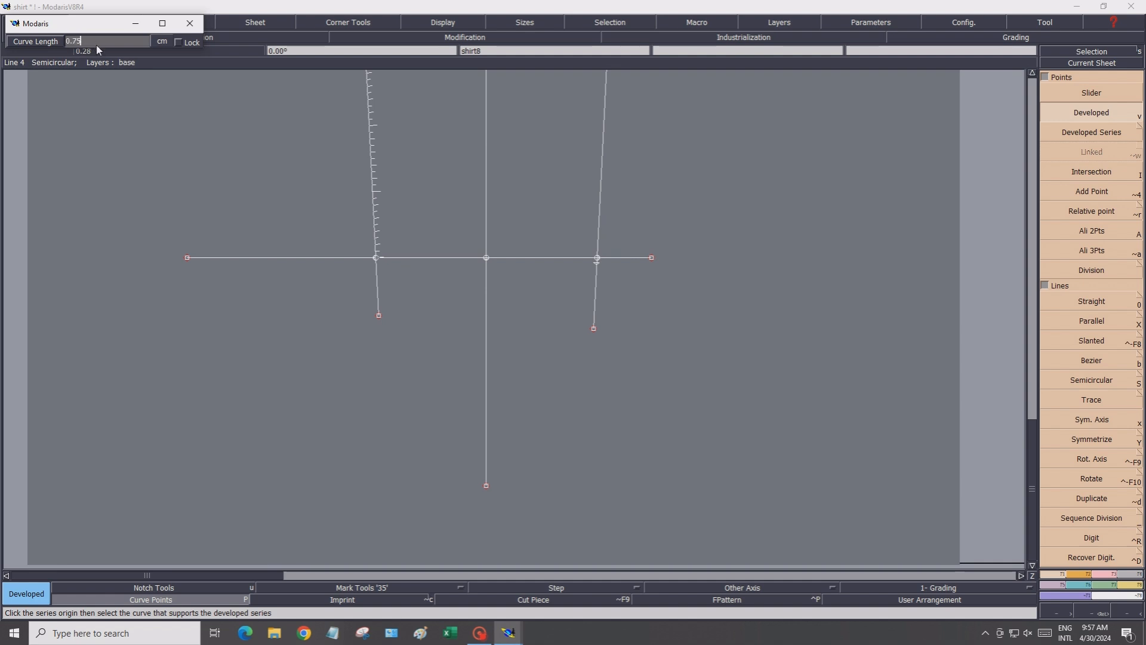
left_click(390, 273)
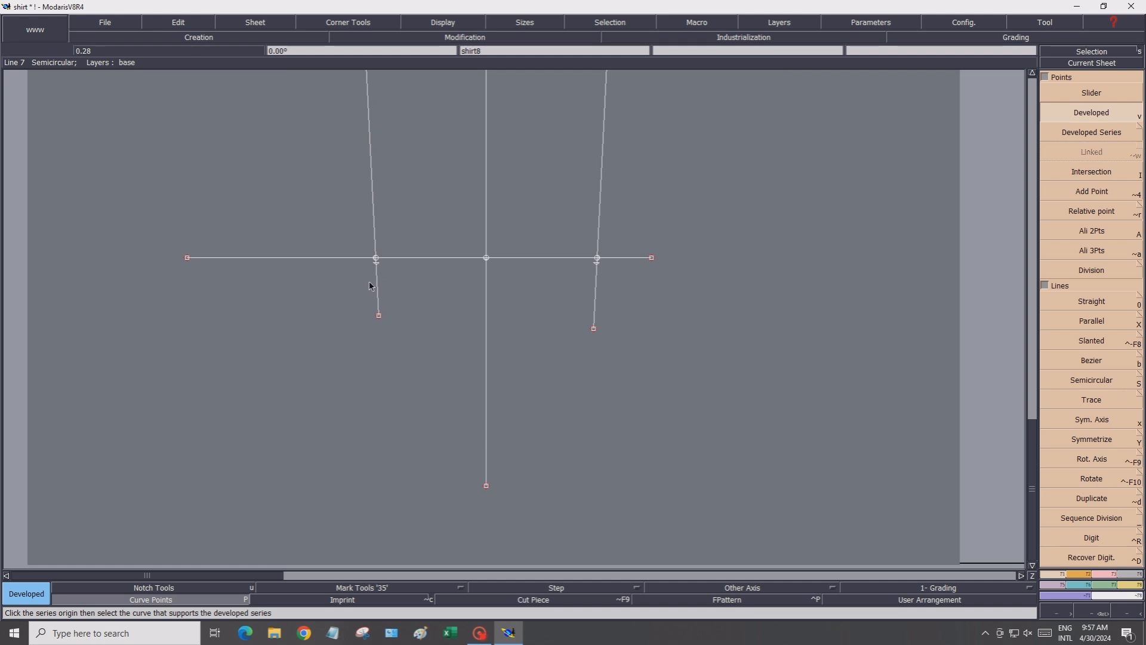
Place a developed point on the wrist line 6 cm in from the right side-seam intersection
left_click(597, 259)
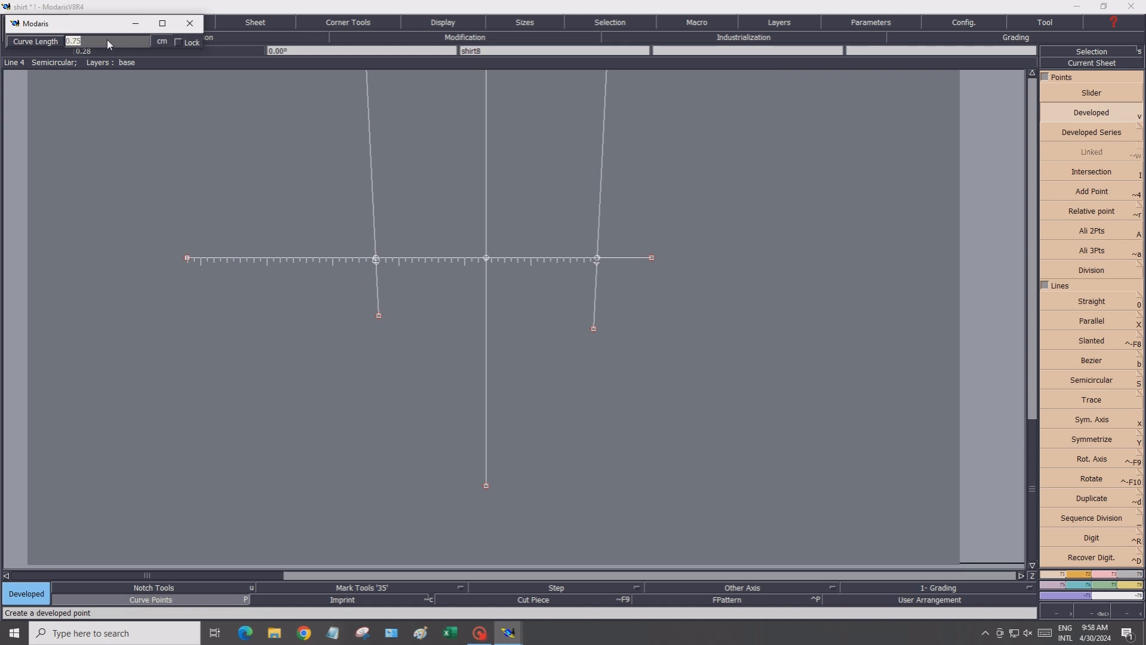
type("6.50")
key("Return")
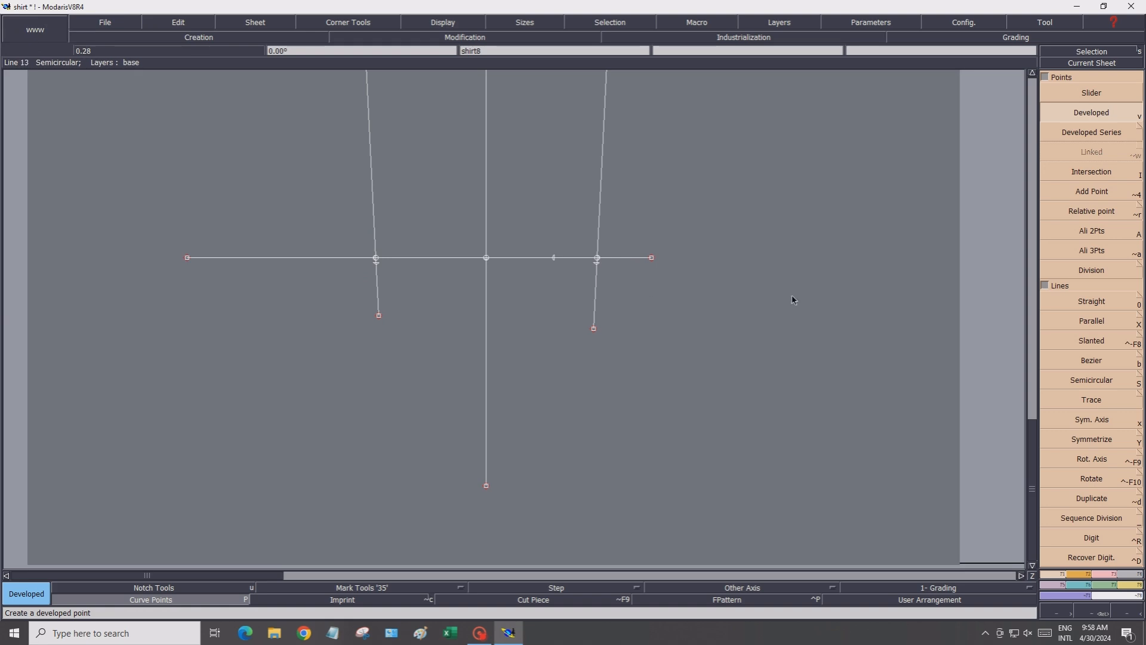
Draw a straight line from that point going straight up 9 cm, with dx 0 and dy 9
key("0")
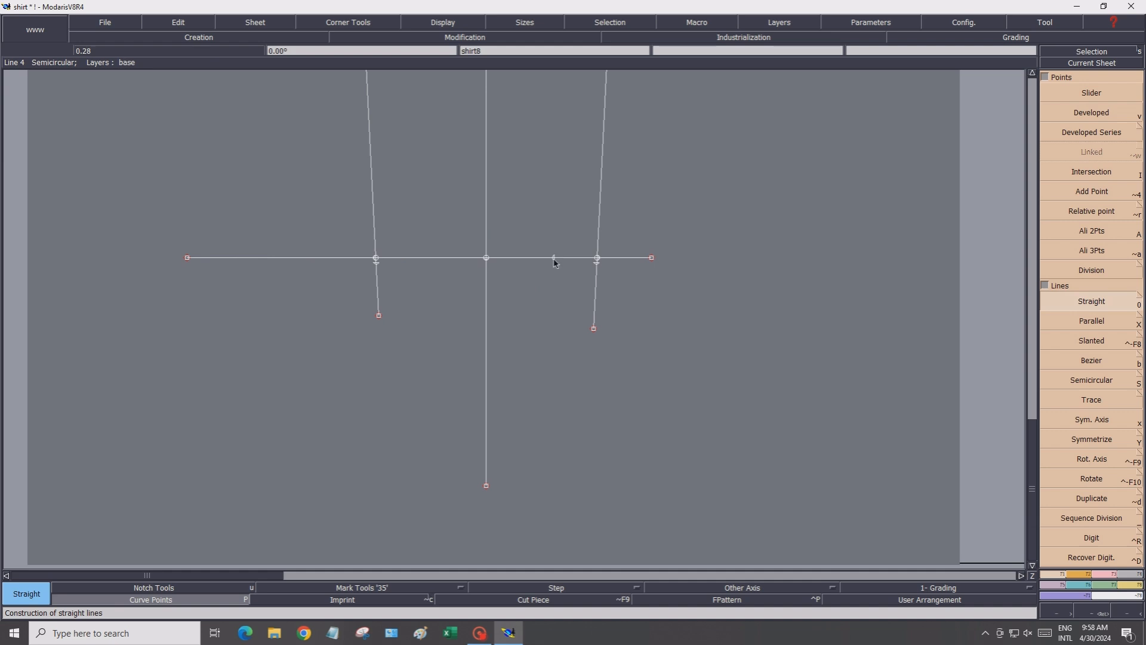
left_click(555, 258)
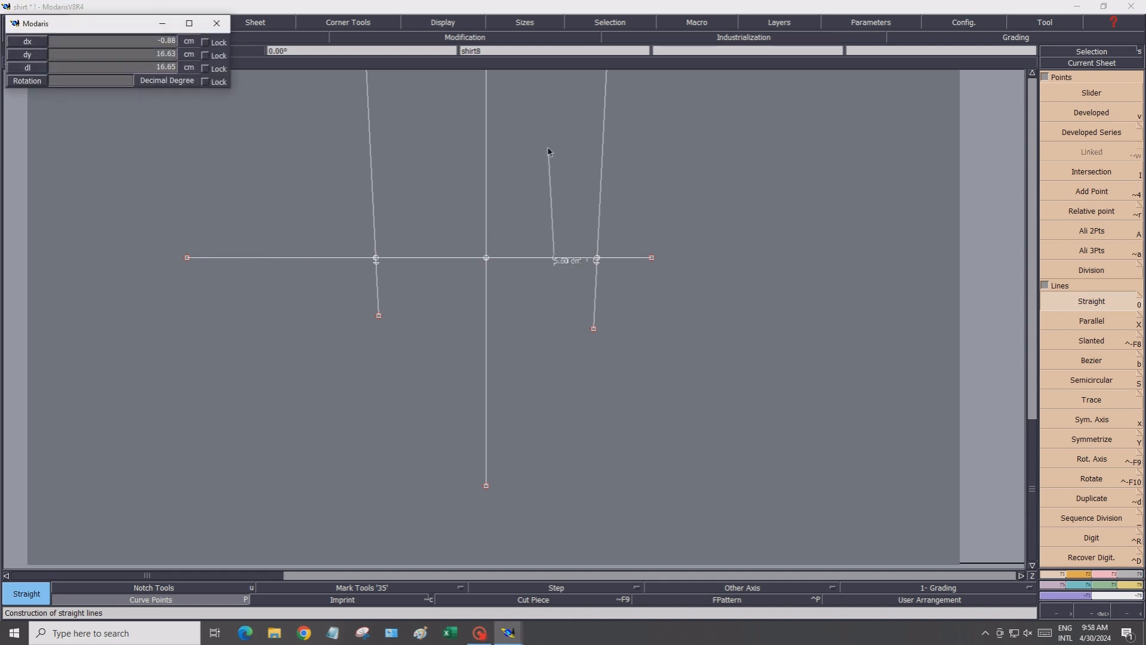
left_click(109, 38)
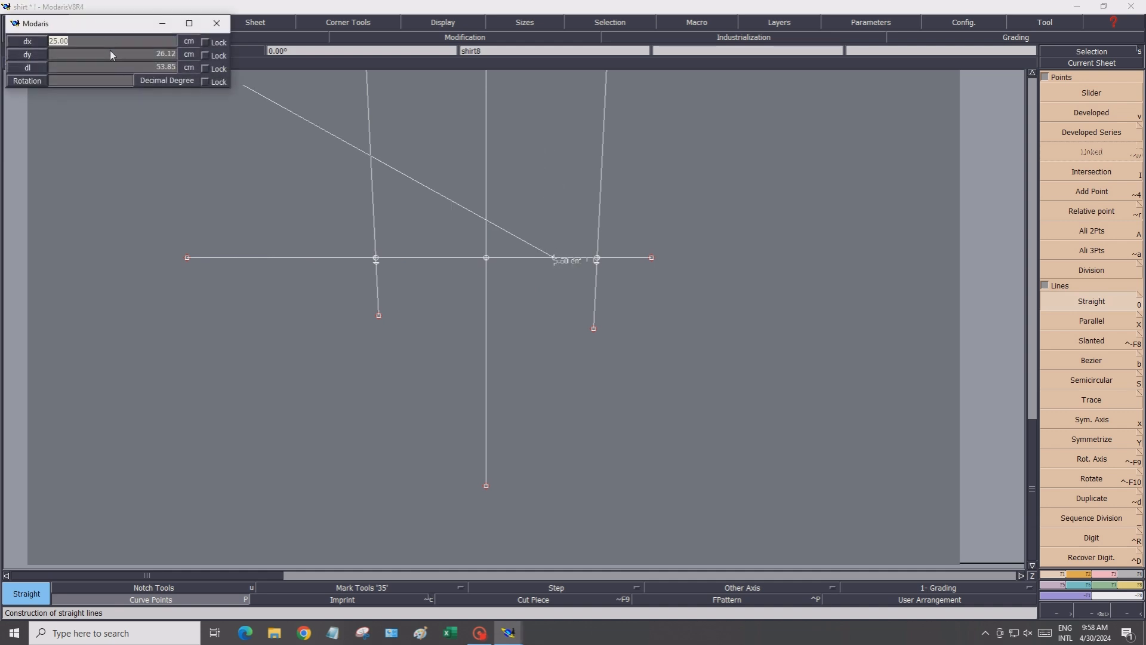
type("0")
left_click(112, 55)
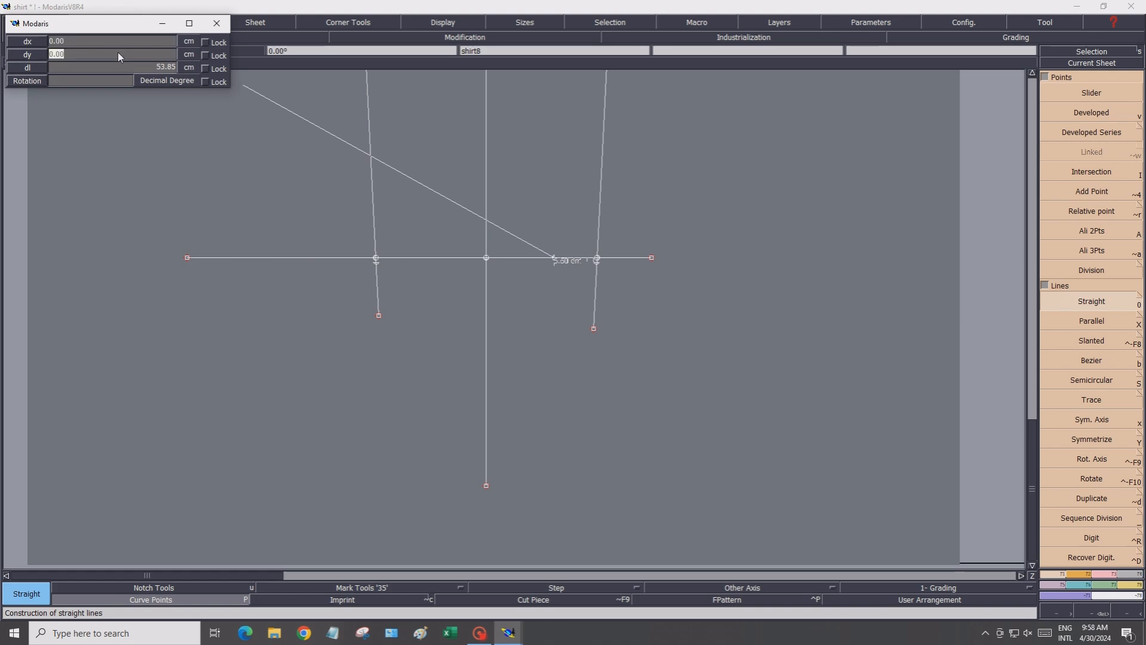
type("9")
key("Return")
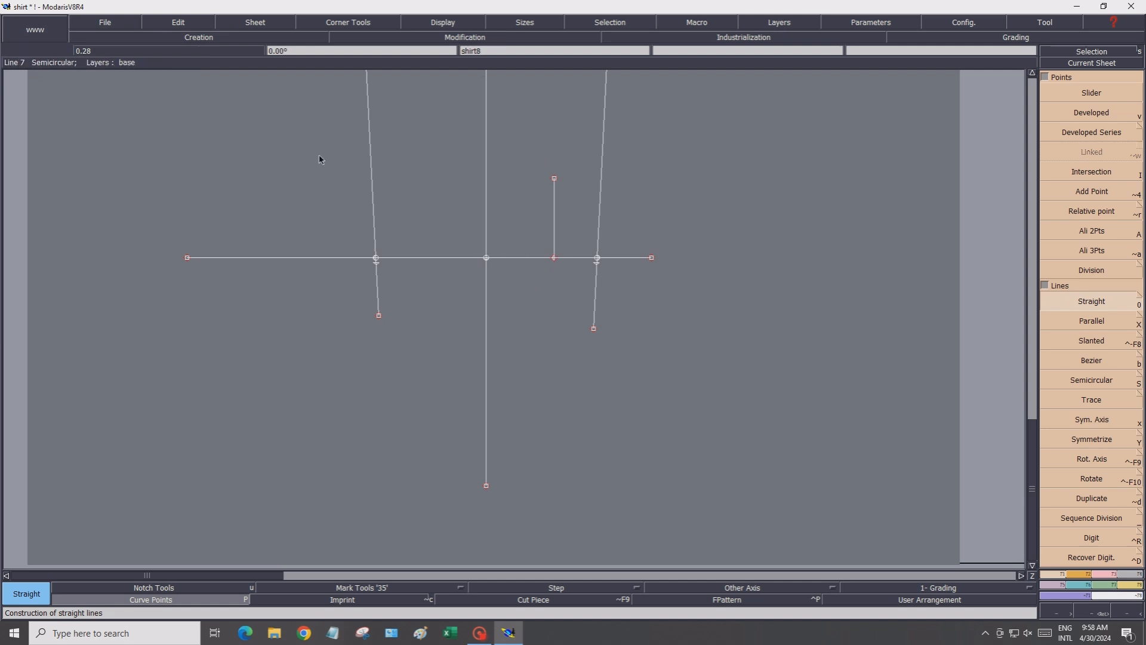
Create a developed series of points at 2 cm intervals along the wrist line from the center line toward the new vertical line
scroll(486, 247, "up", 4)
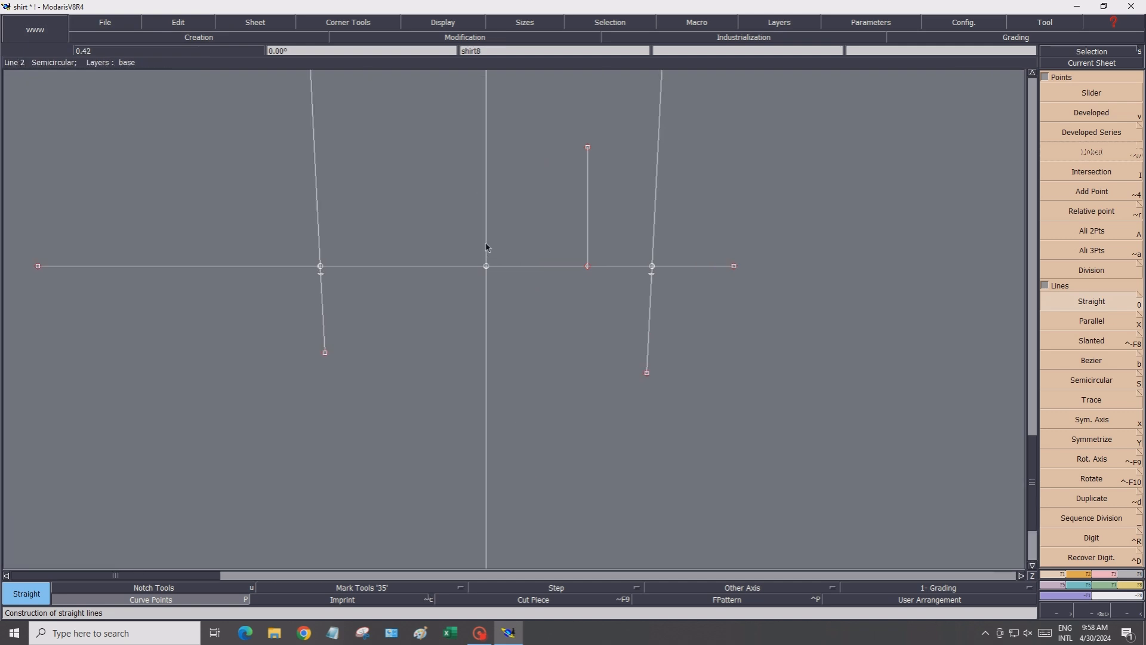
left_click(1054, 116)
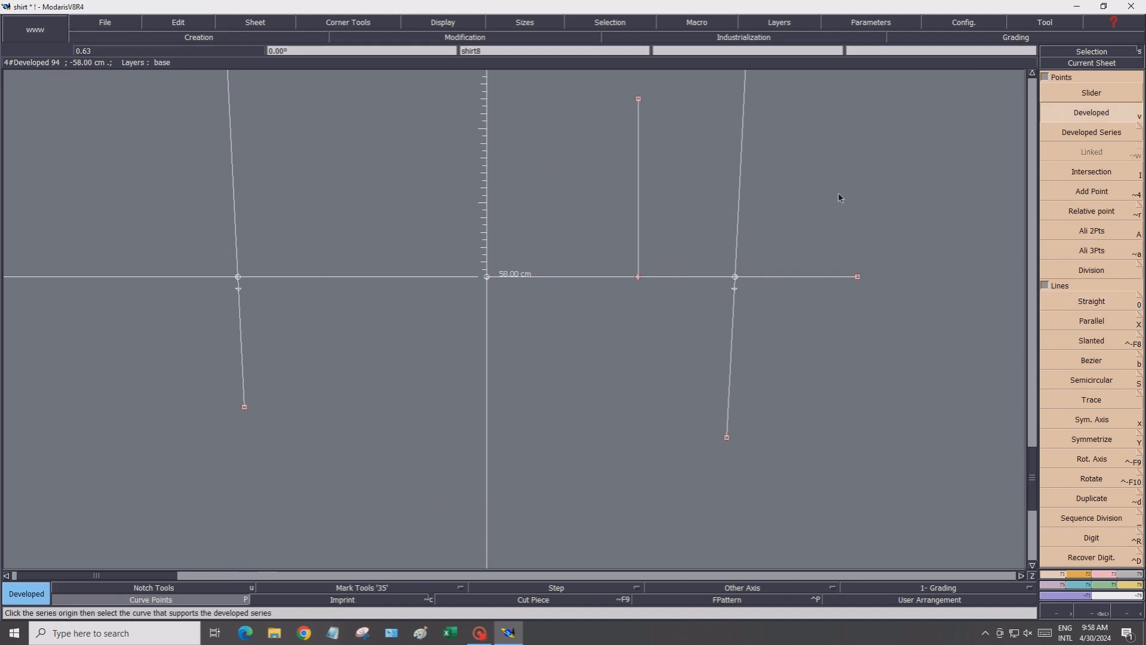
left_click(488, 277)
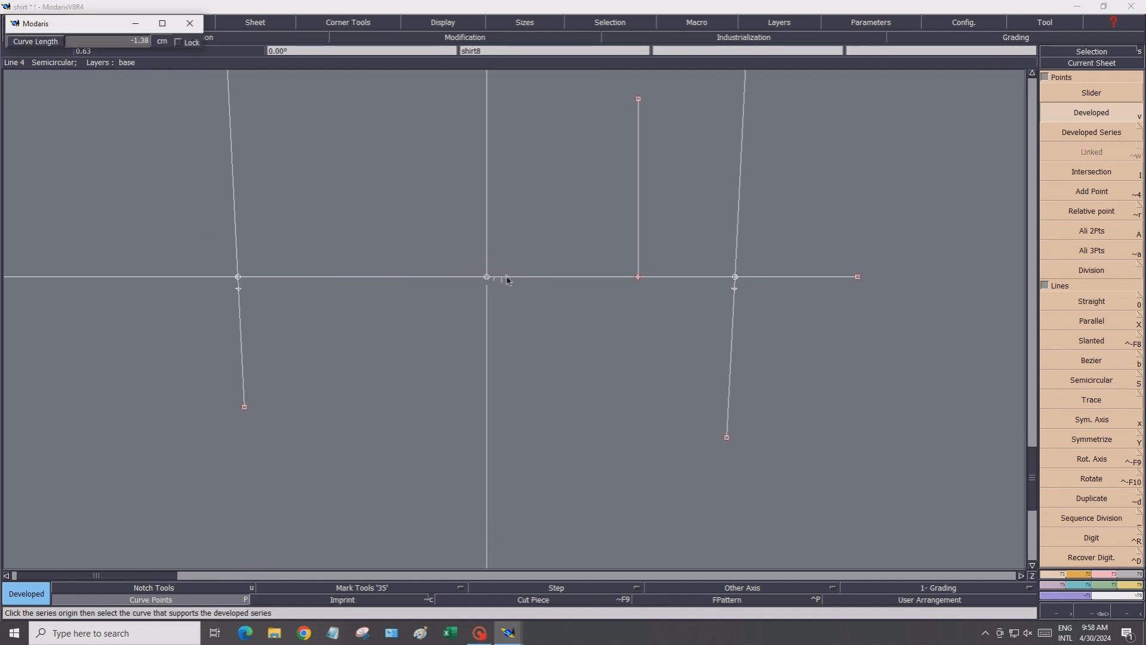
left_click(110, 39)
type("-2.00")
left_click(518, 280)
left_click(522, 277)
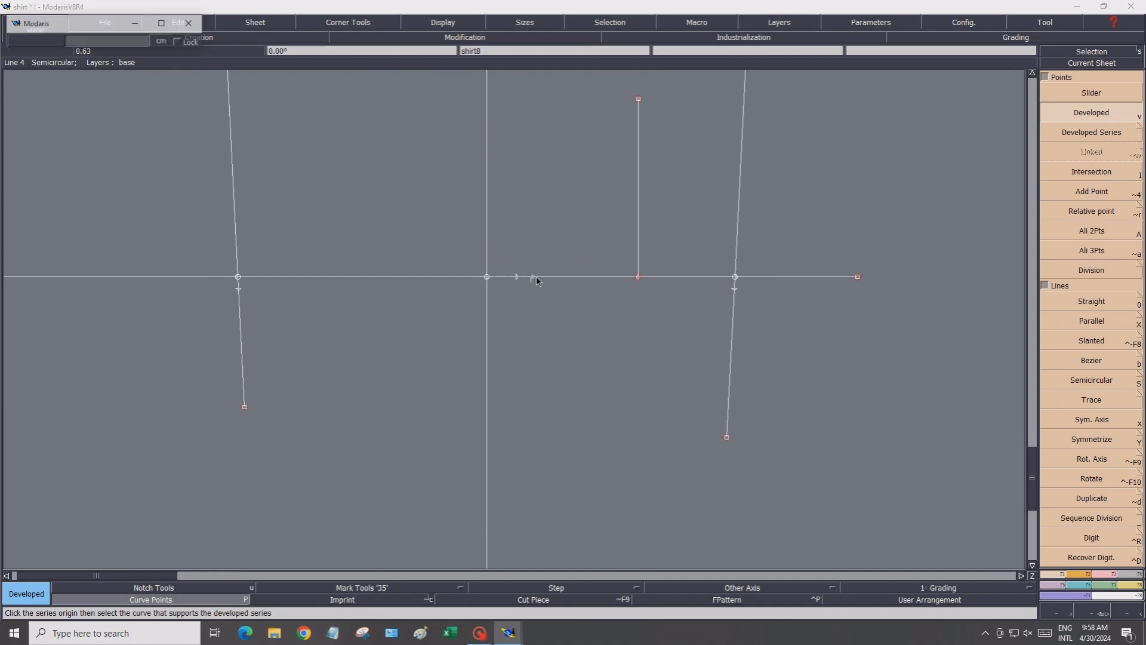
left_click(126, 41)
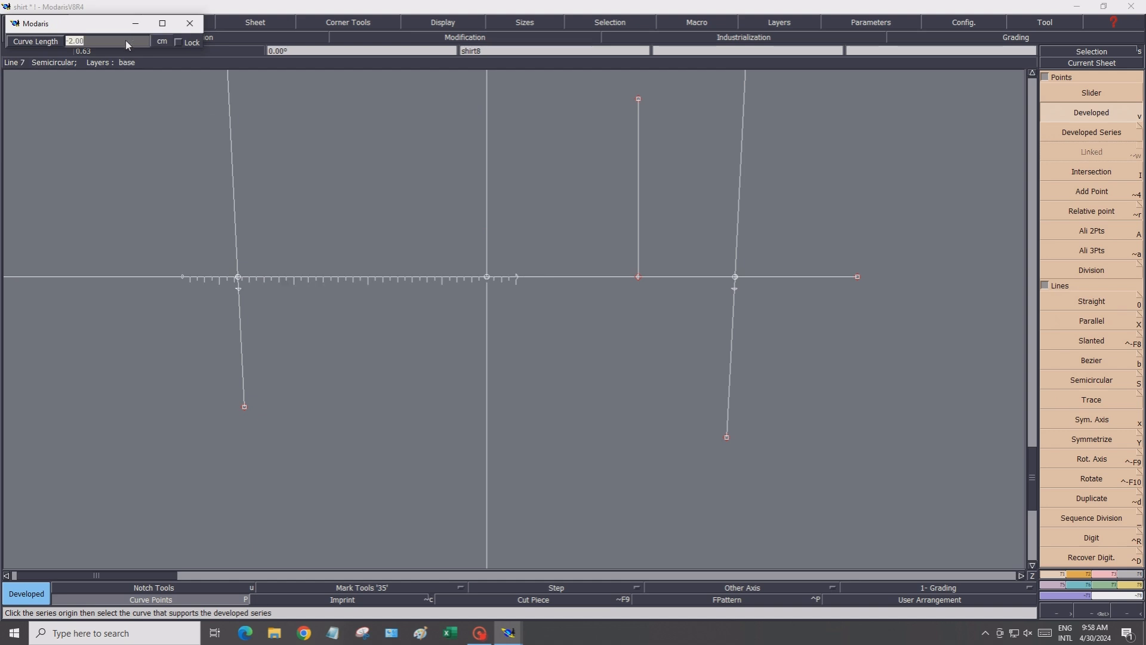
type("-2")
key("Return")
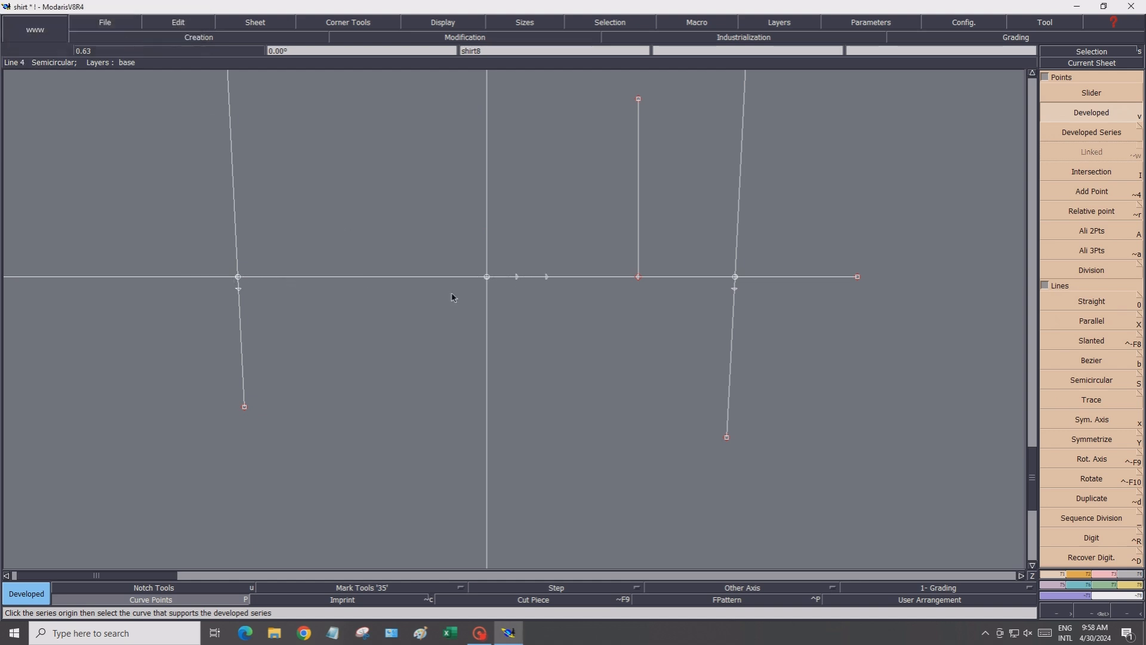
left_click(547, 278)
left_click(576, 276)
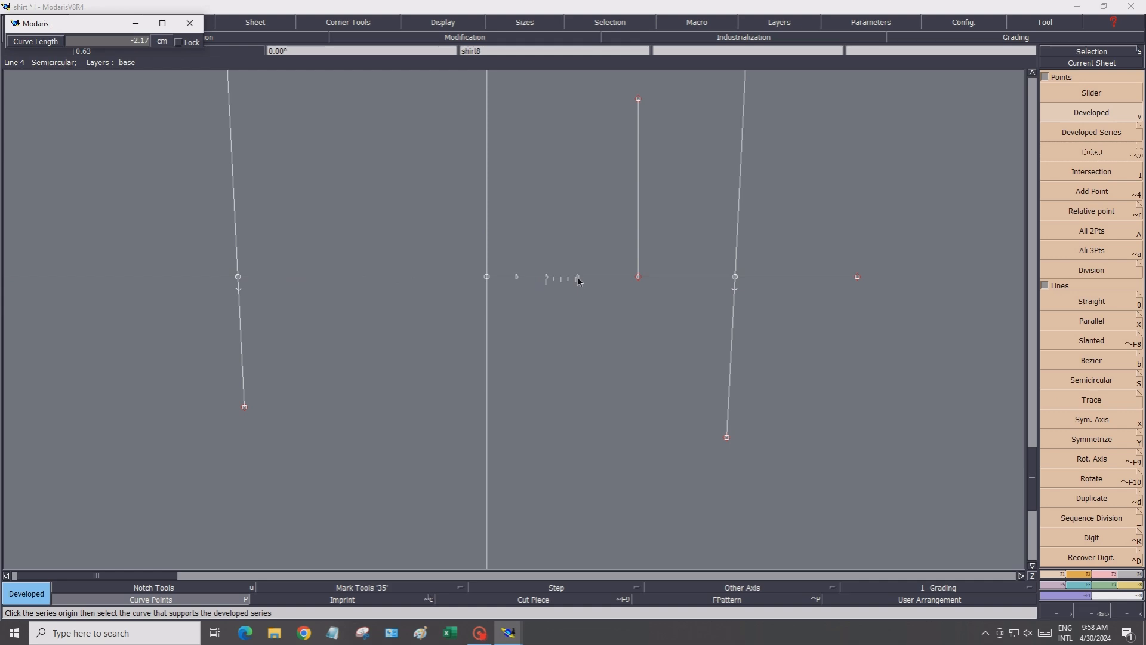
left_click(105, 39)
key("BackSpace")
type("-2")
key("Return")
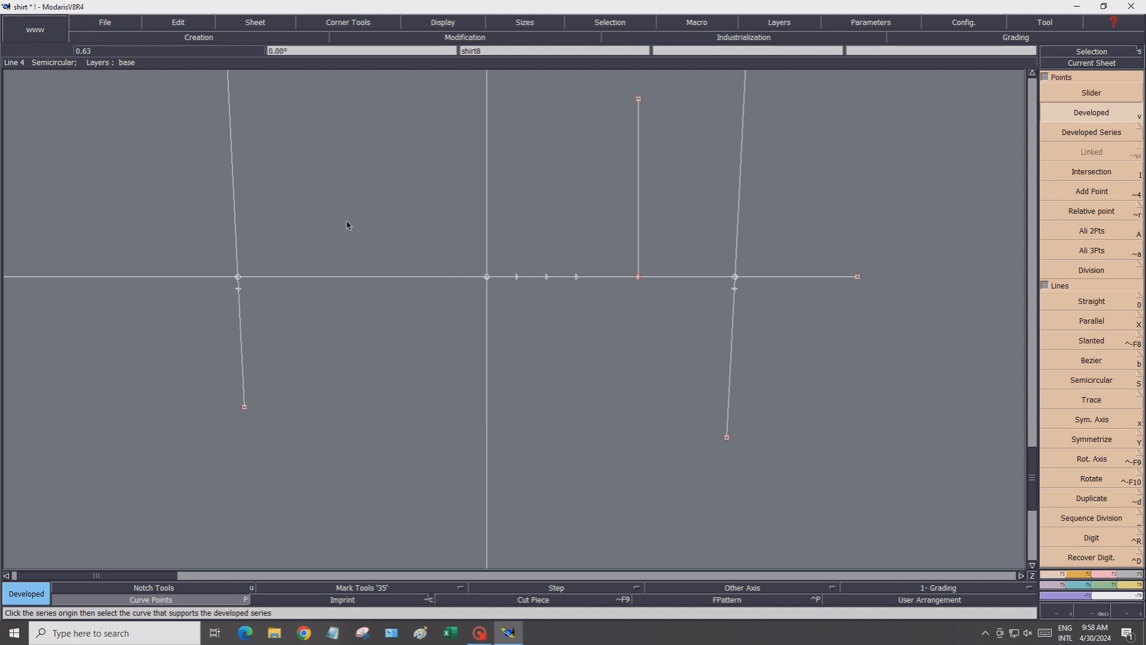
left_click(577, 278)
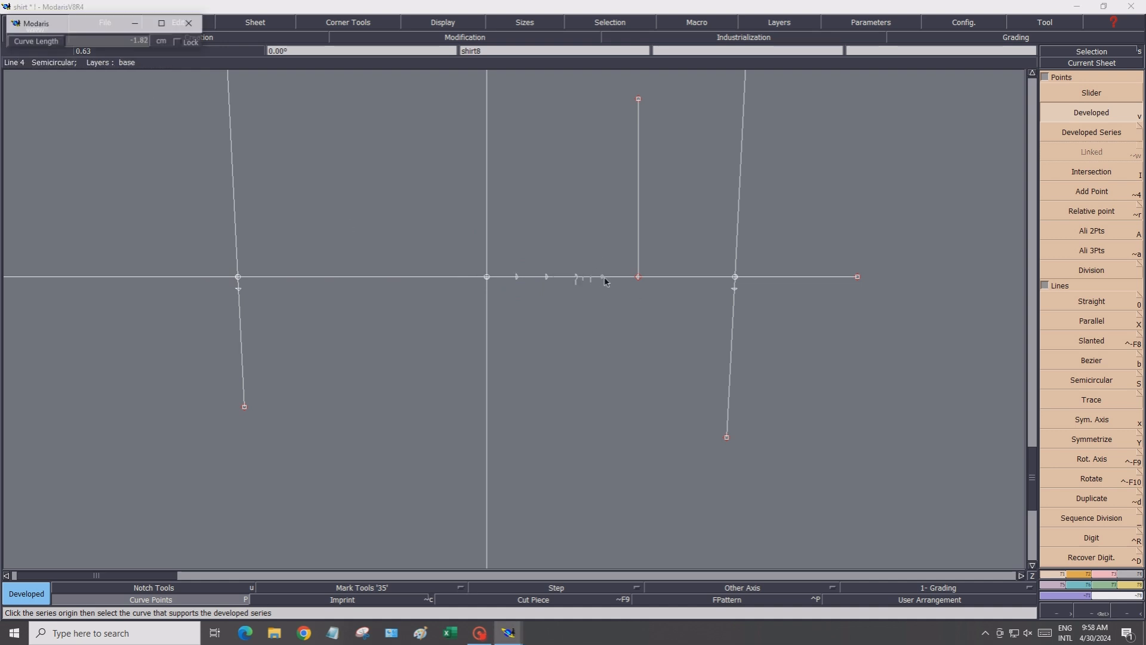
left_click(91, 40)
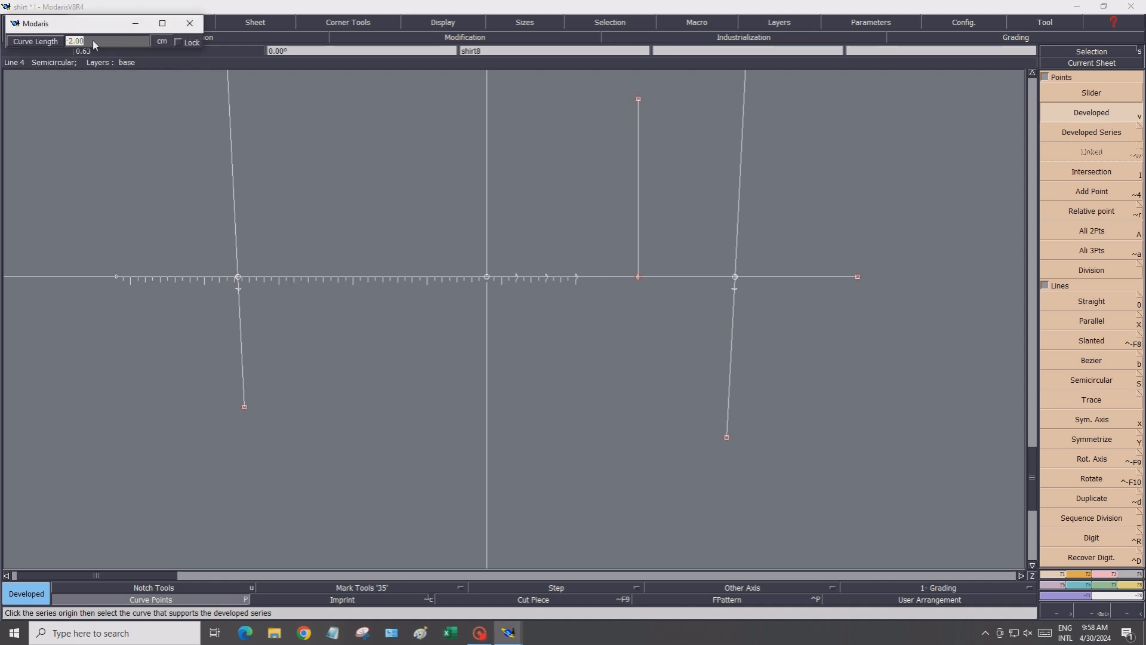
key("Return")
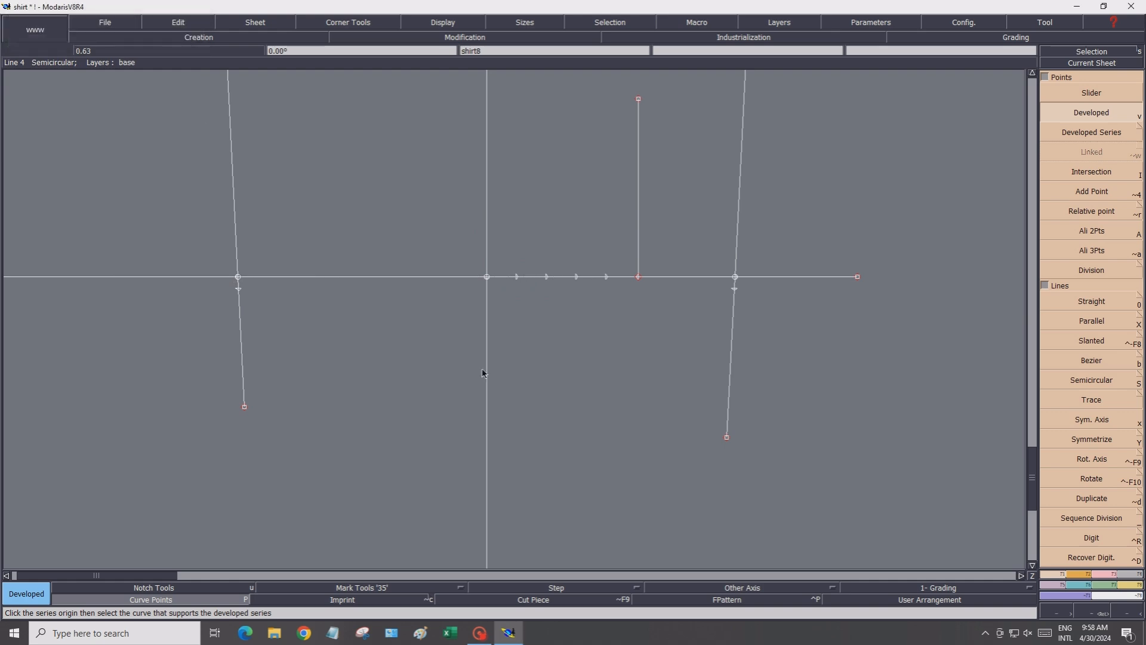
Draw a Bezier wrist curve from the left side seam's 0.75 cm point to the center line on the wrist line
scroll(499, 365, "down", 2)
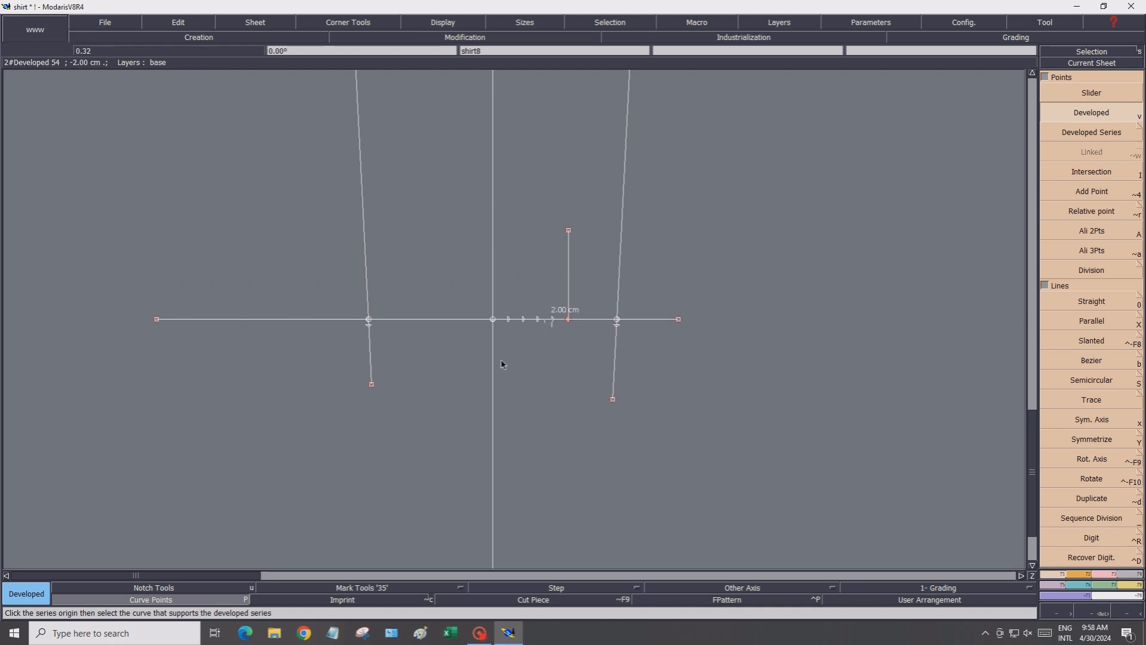
scroll(477, 350, "up", 1)
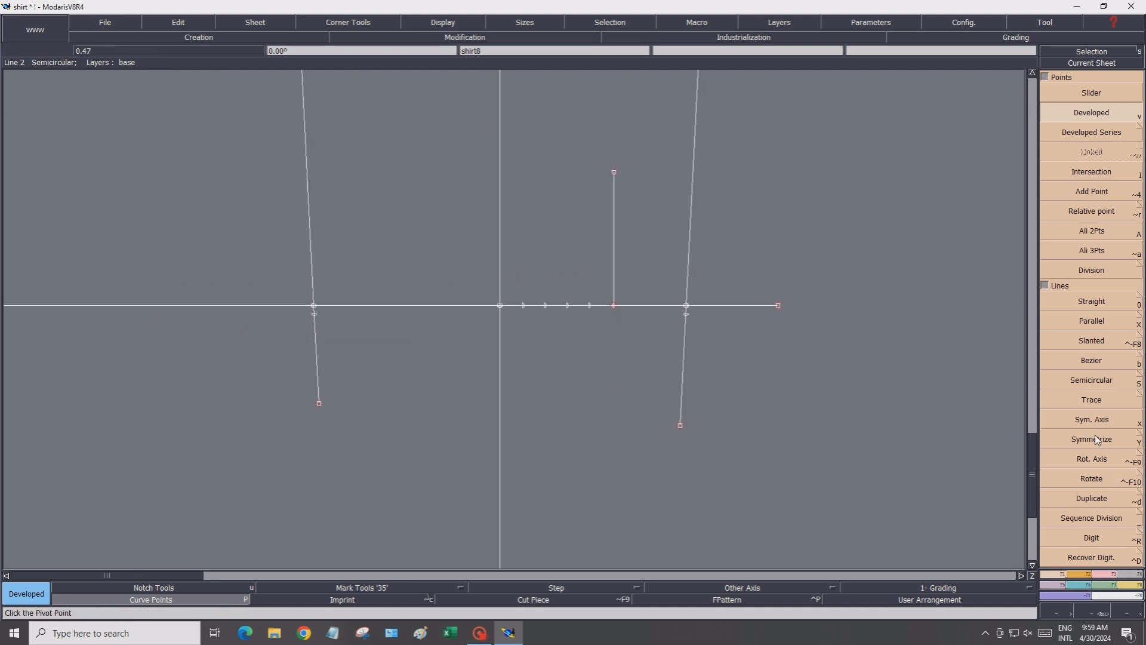
left_click(1089, 360)
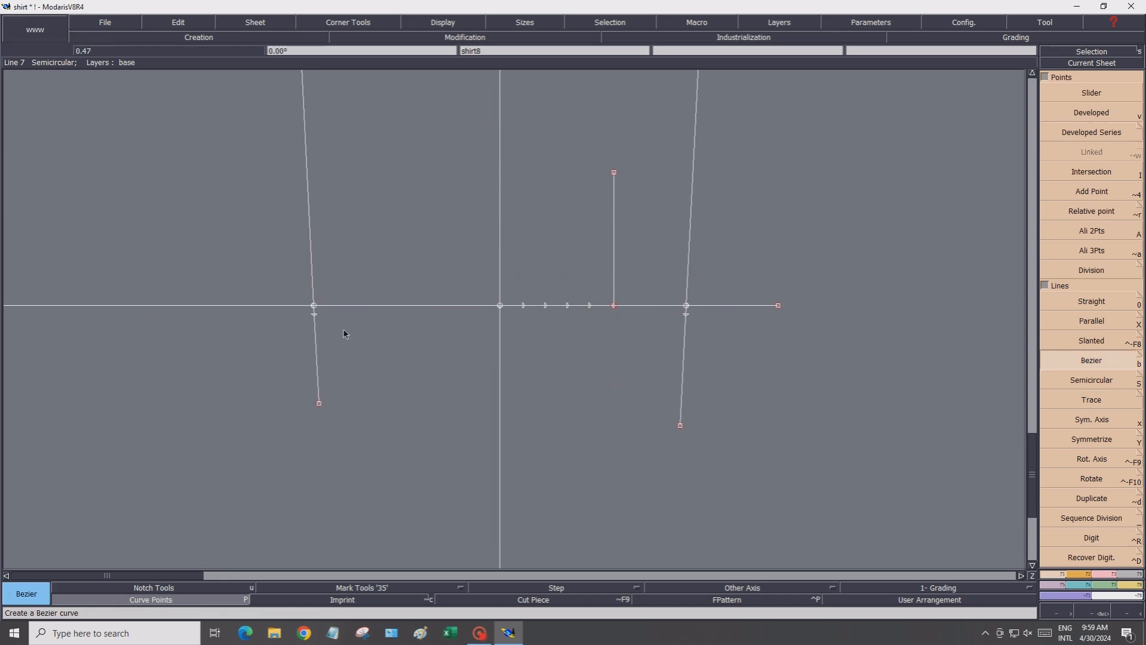
scroll(372, 297, "up", 2)
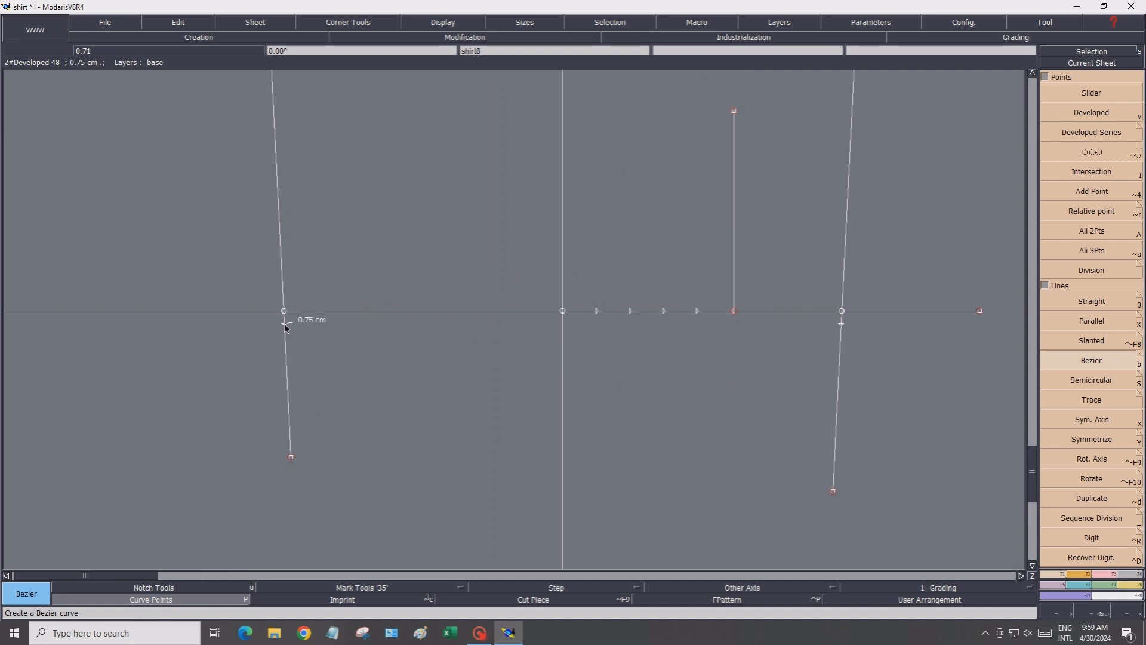
left_click(314, 314)
scroll(358, 355, "up", 2)
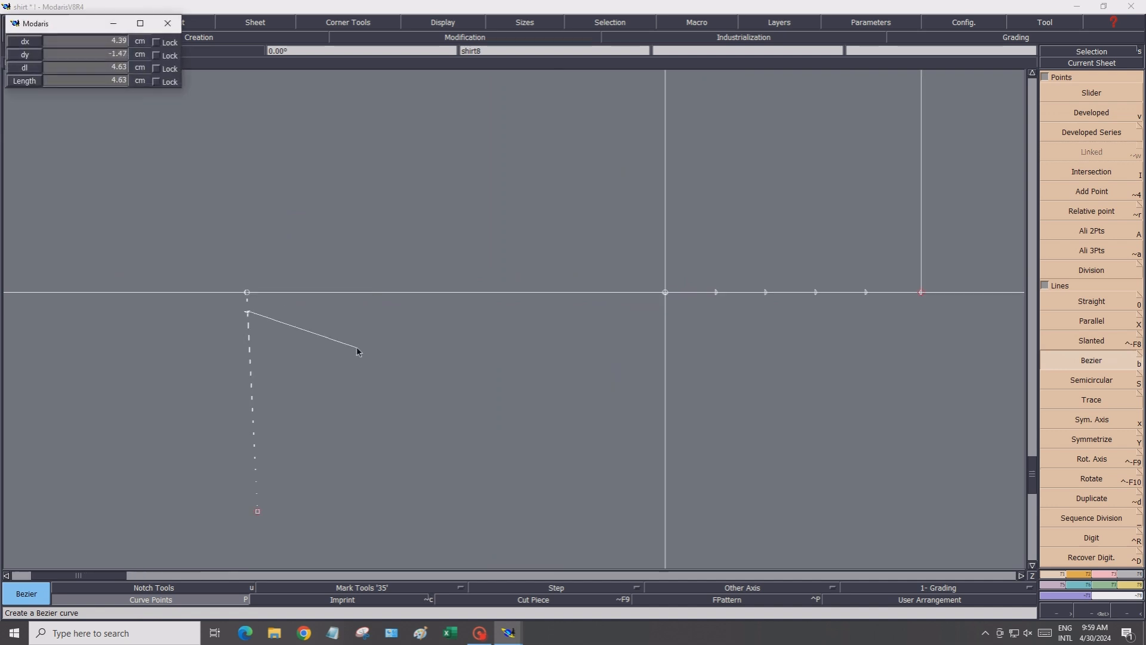
left_click(322, 308)
left_click(379, 304)
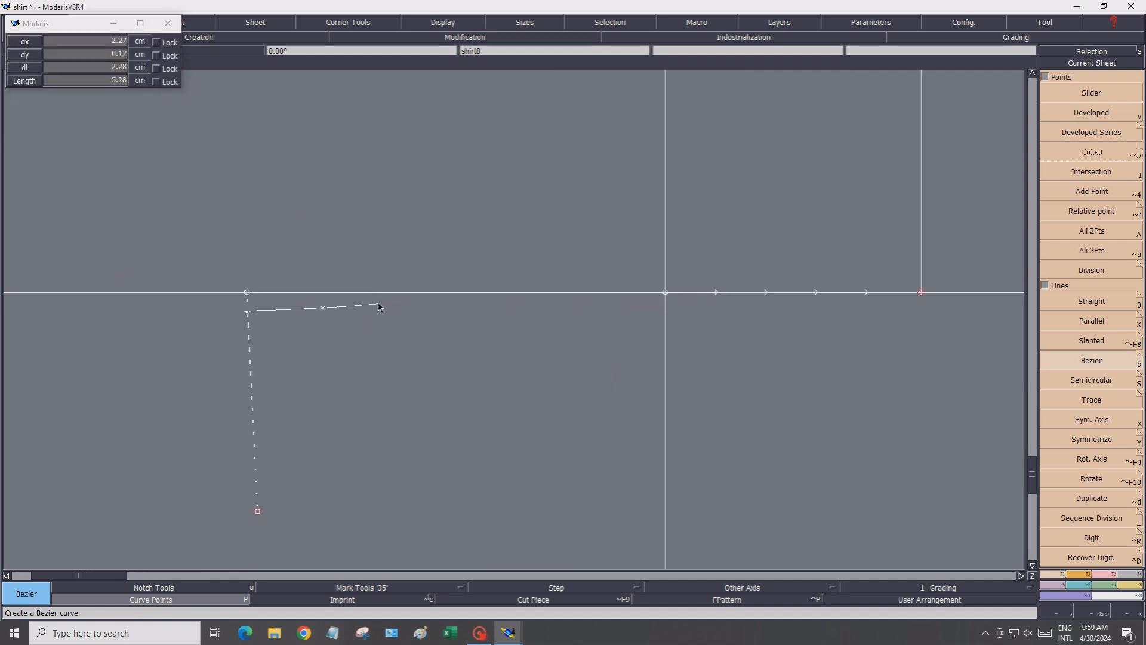
left_click(438, 299)
left_click(501, 299)
left_click(599, 299)
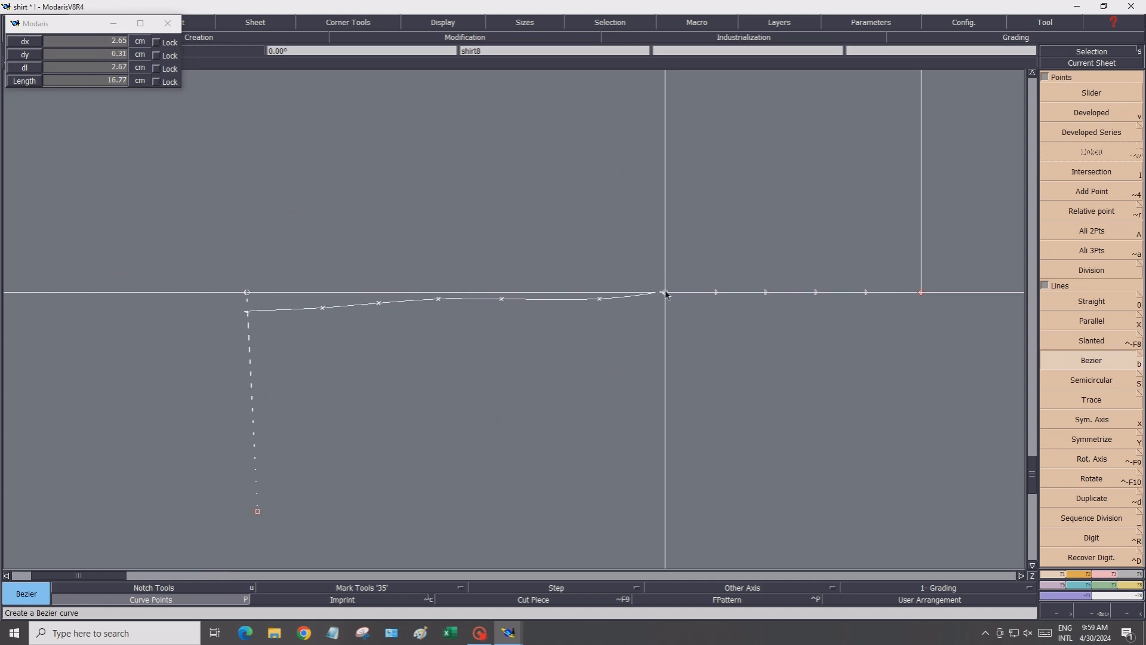
left_click(666, 293)
right_click(665, 293)
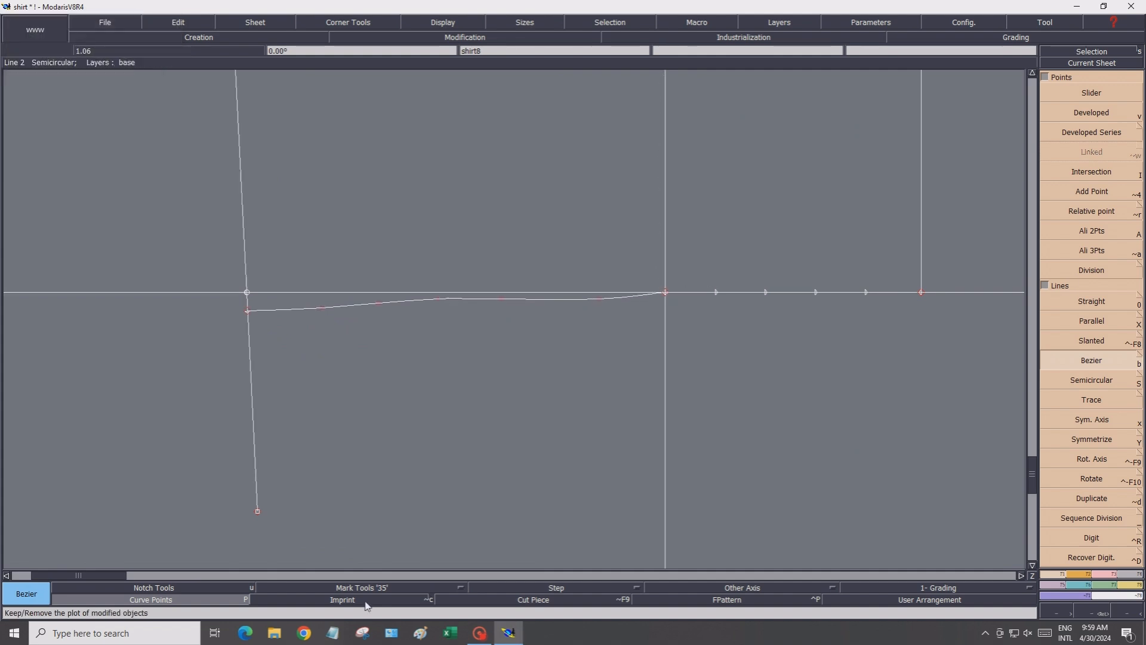
Reshape the left half of the wrist curve, adjusting its control points to smooth it between the side seam and center line
left_click(1098, 575)
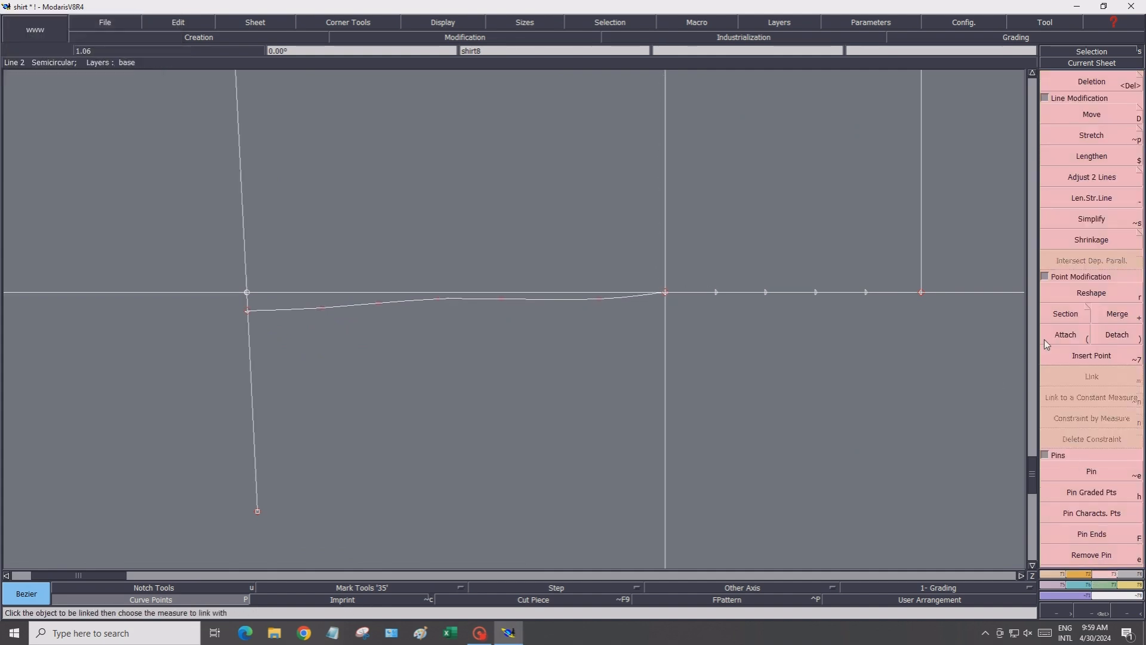
left_click(1049, 297)
left_click(323, 310)
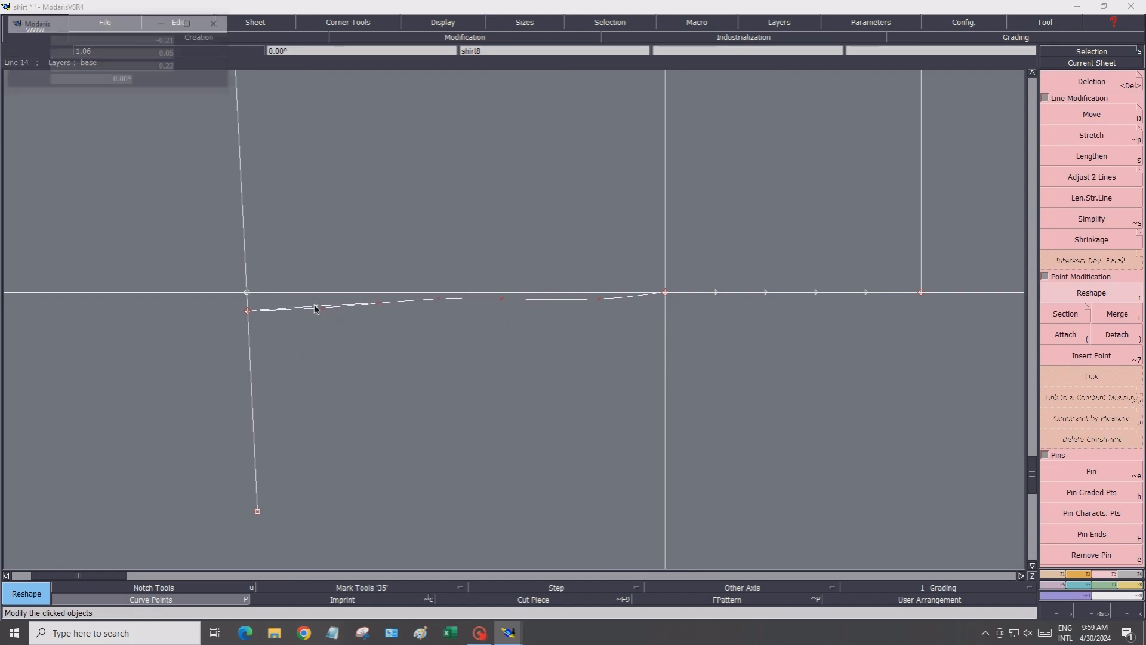
left_click(313, 306)
left_click(378, 304)
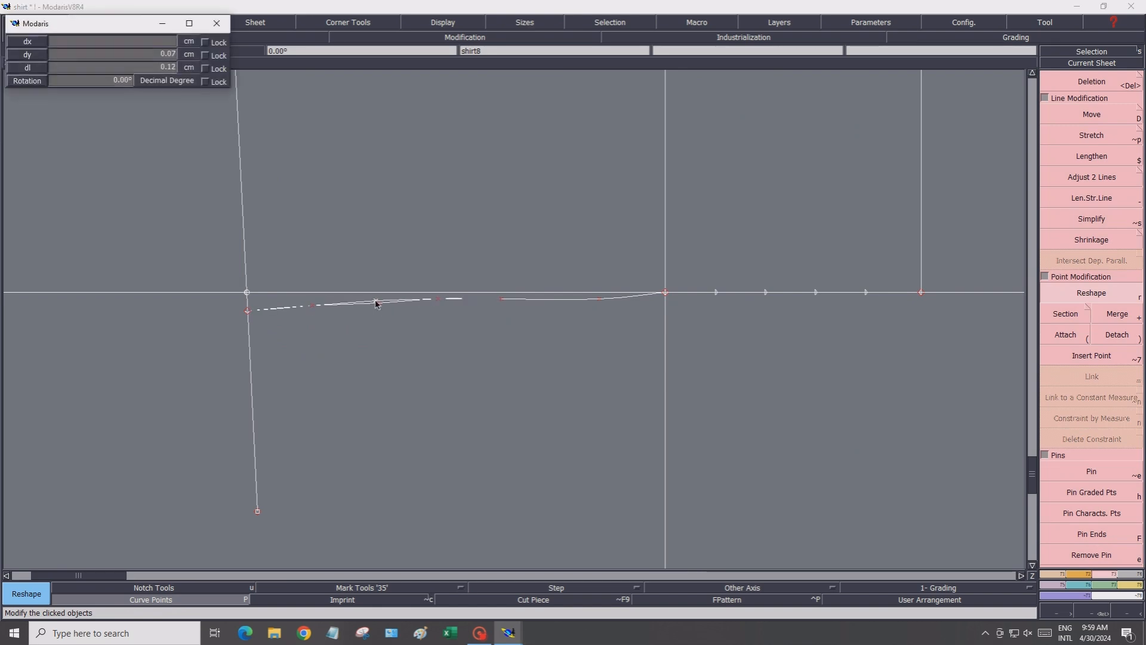
left_click(375, 301)
left_click(440, 304)
left_click(445, 304)
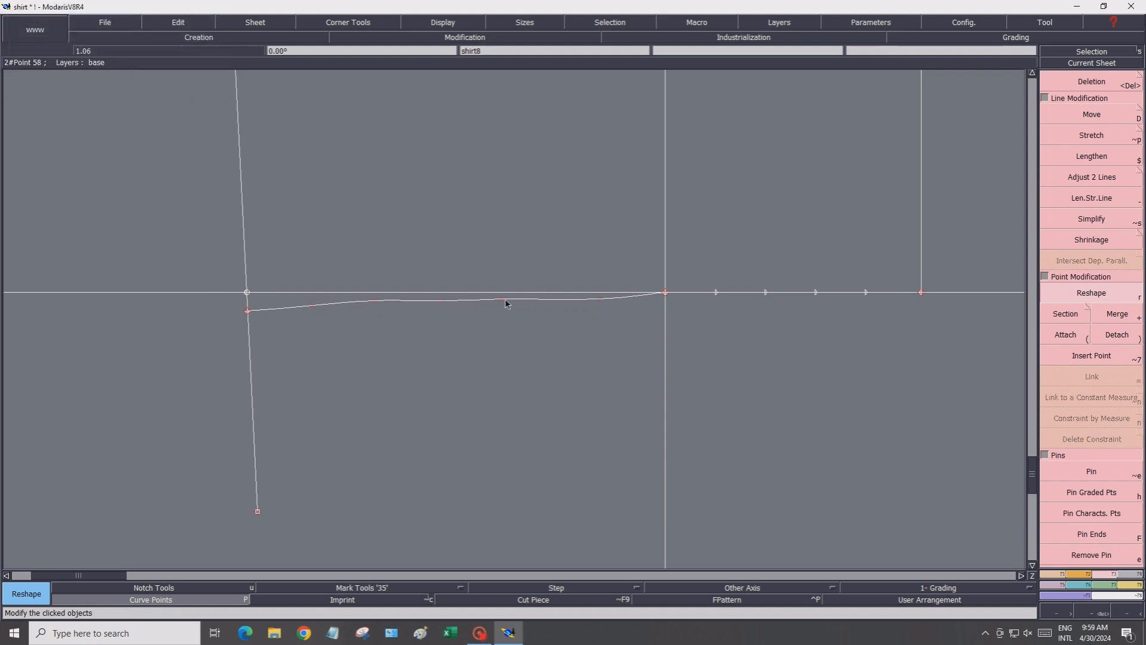
left_click(600, 300)
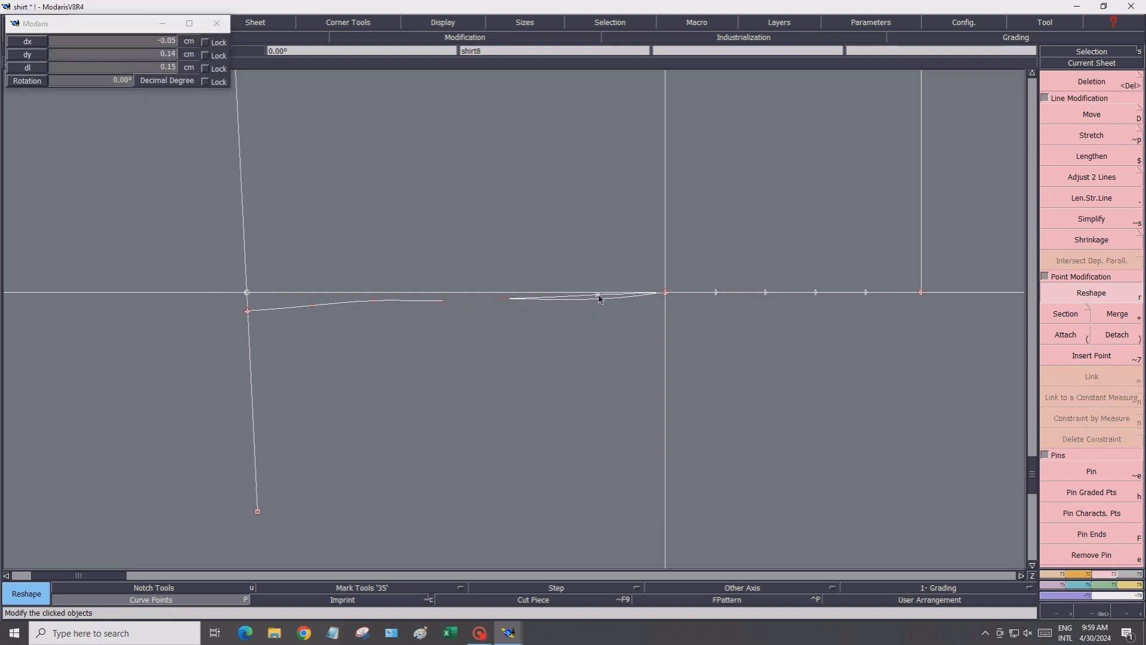
left_click(599, 295)
left_click(373, 302)
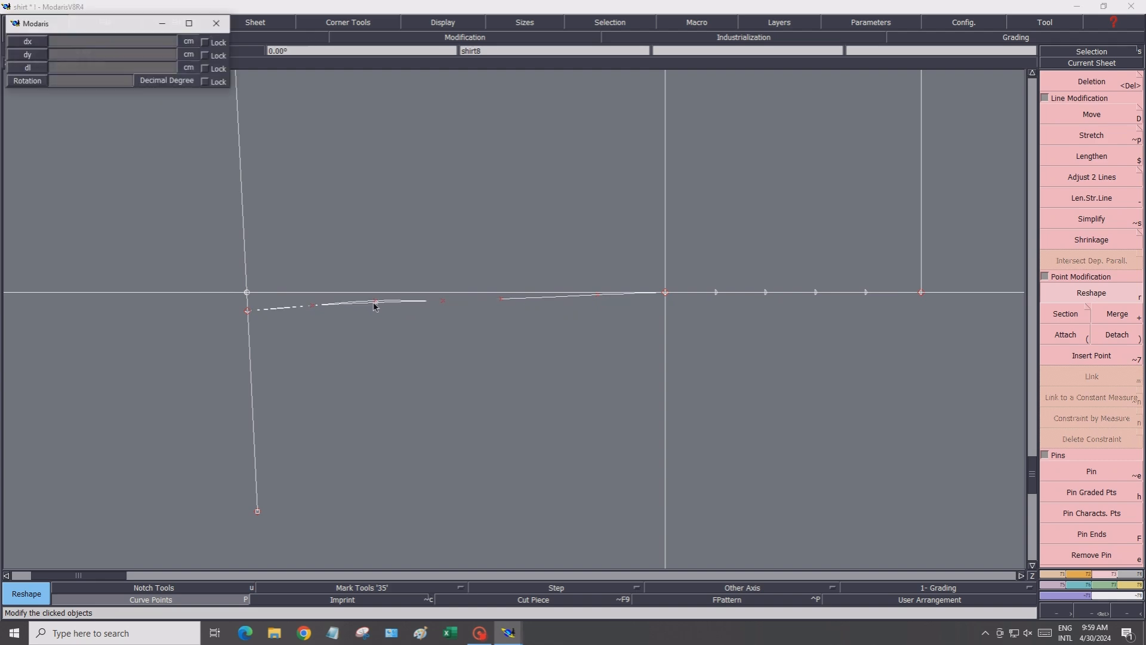
left_click(377, 307)
left_click(503, 303)
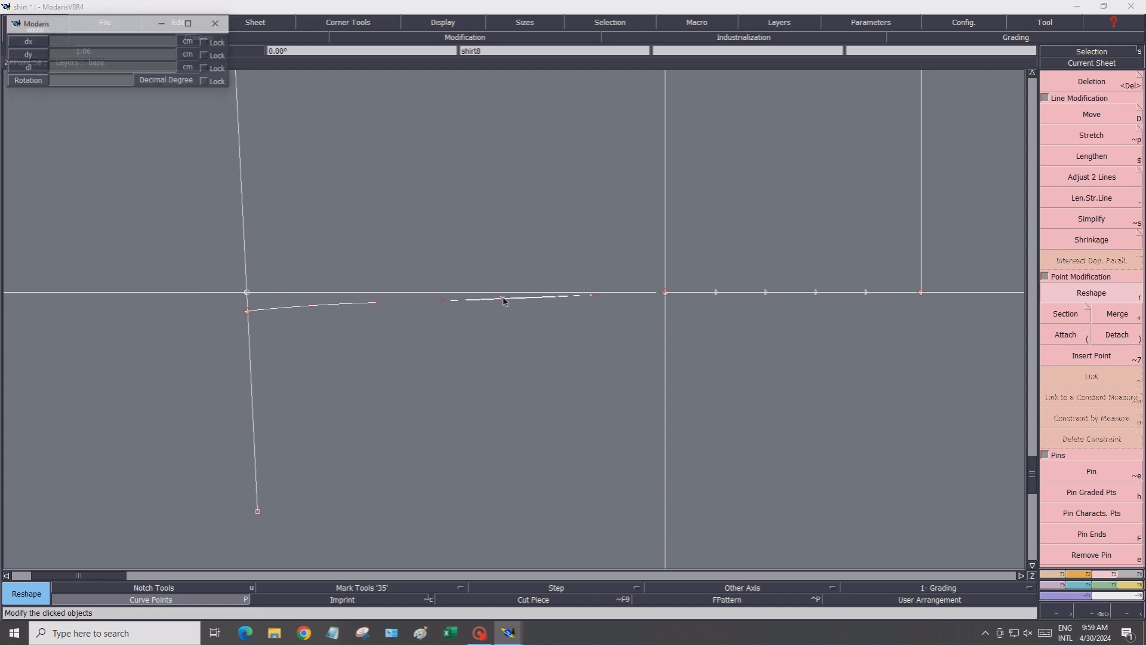
left_click(505, 301)
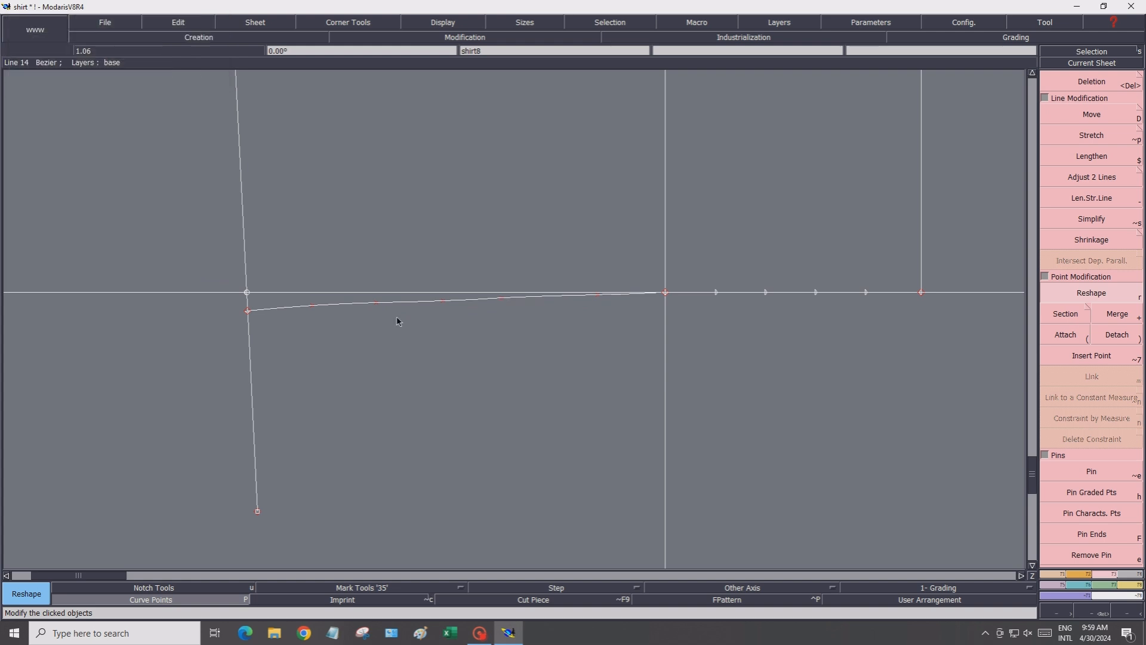
left_click(315, 309)
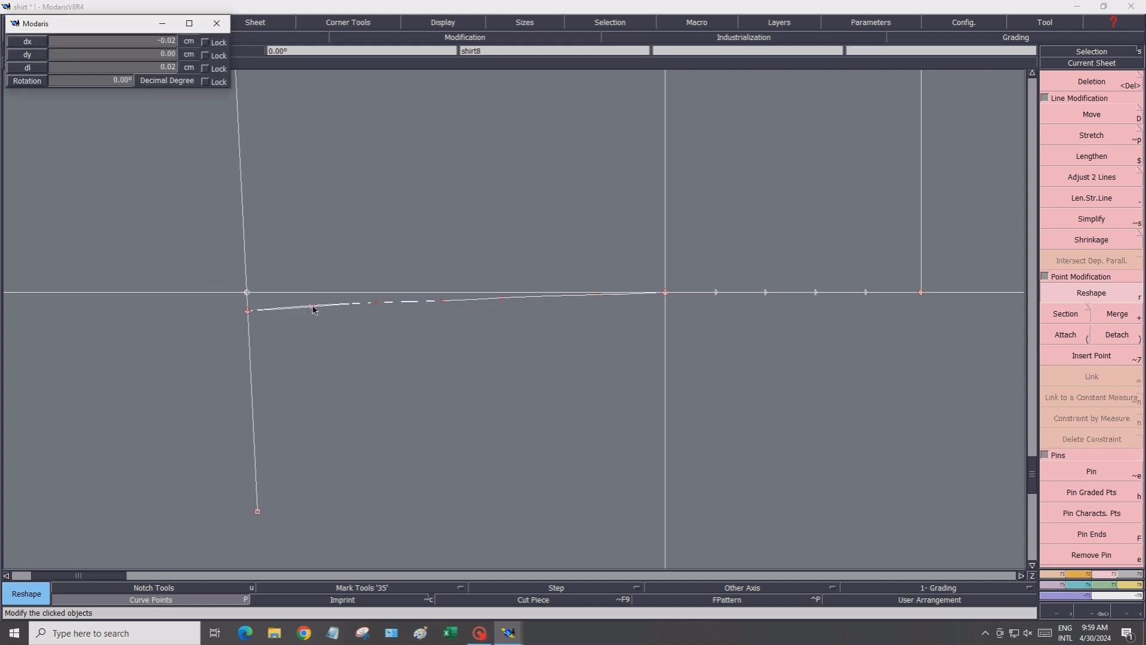
left_click(356, 309)
left_click(377, 307)
left_click(440, 304)
Draw a Bezier curve from the center line's wrist point, dipping slightly below the wrist line toward the 6 cm vertical line
scroll(499, 323, "down", 1)
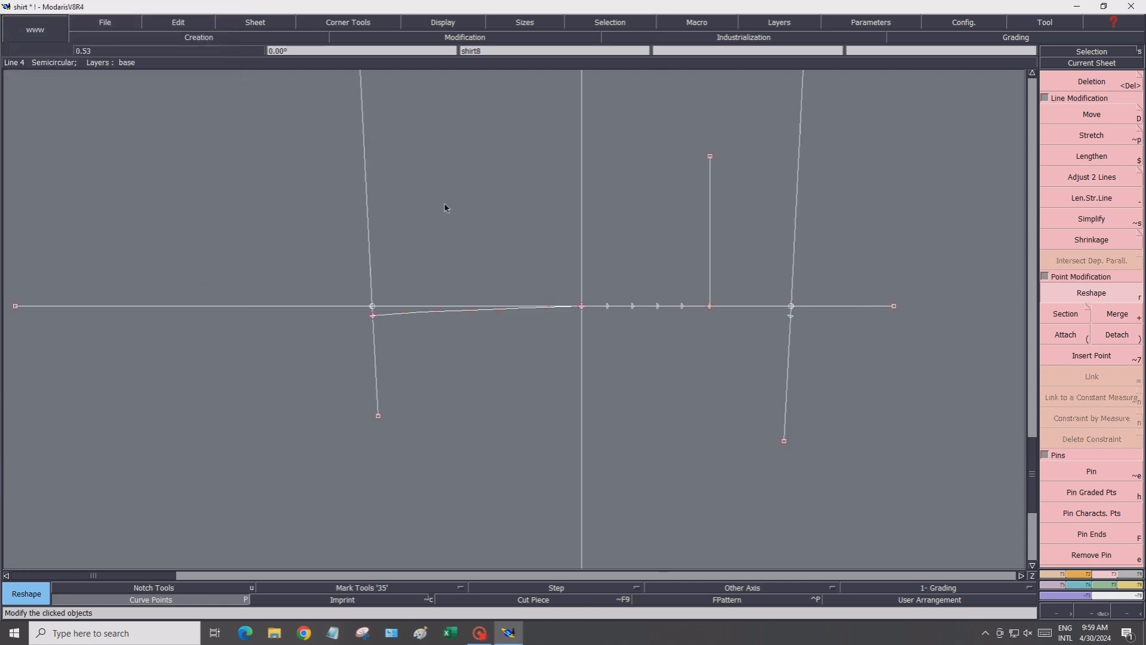
left_click(435, 23)
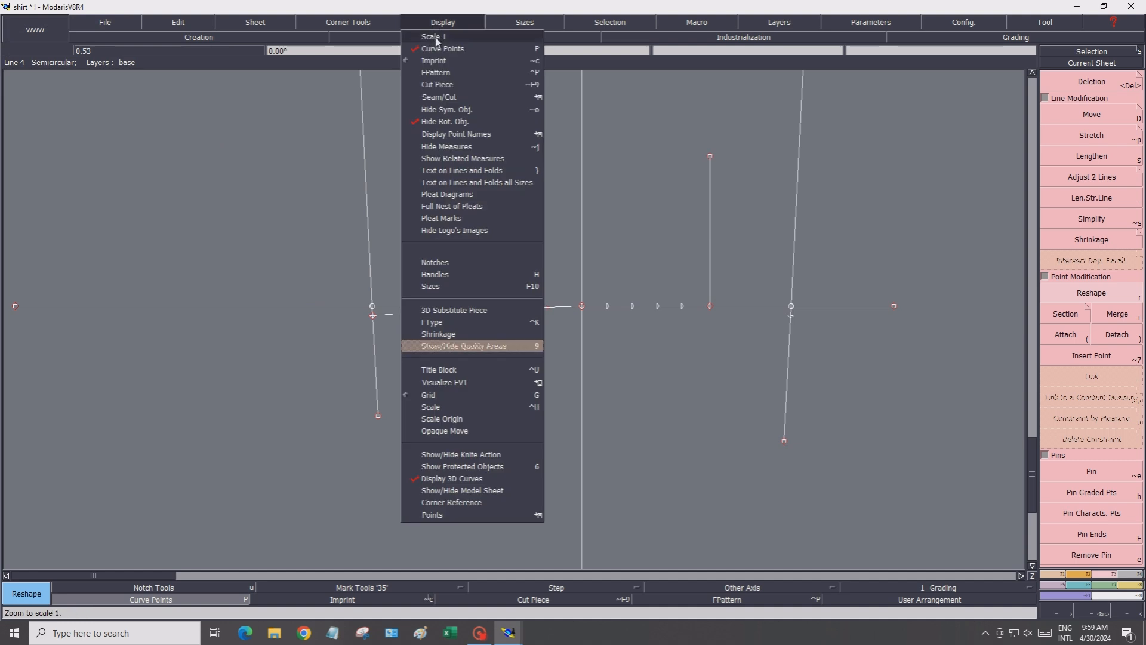
left_click(435, 37)
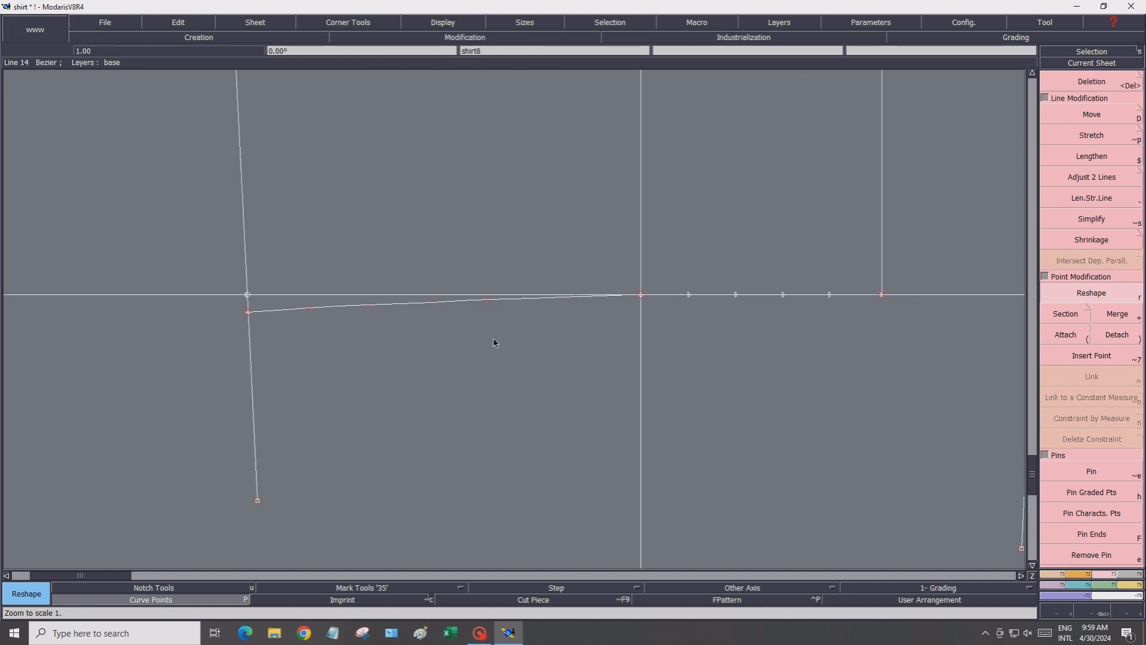
scroll(493, 342, "down", 1)
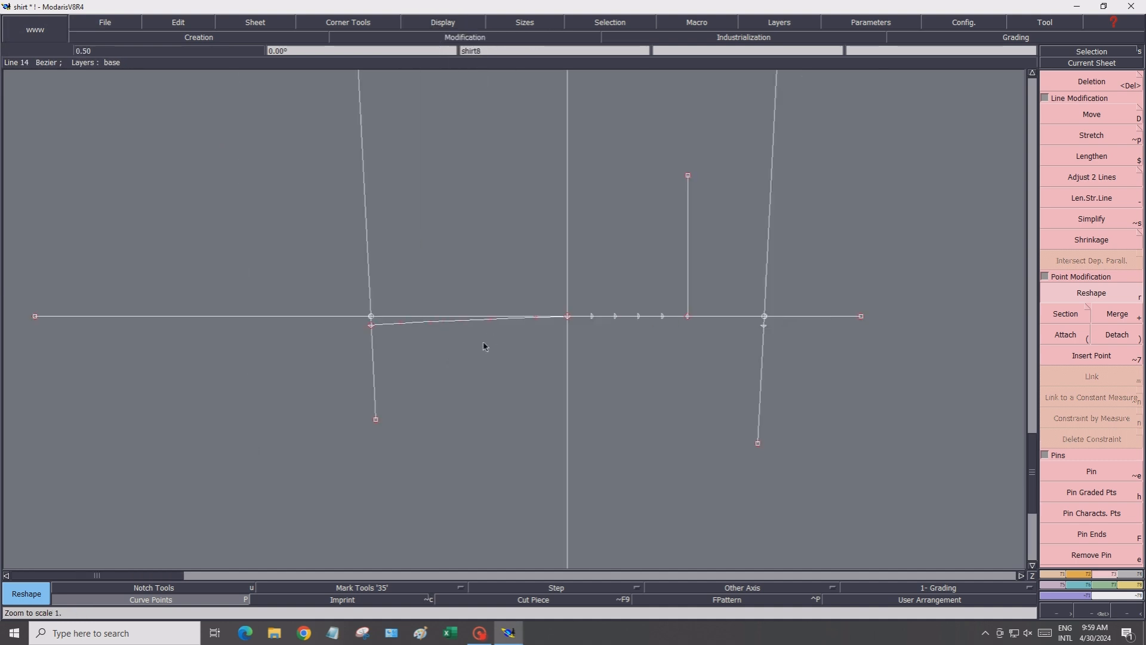
scroll(697, 376, "down", 1)
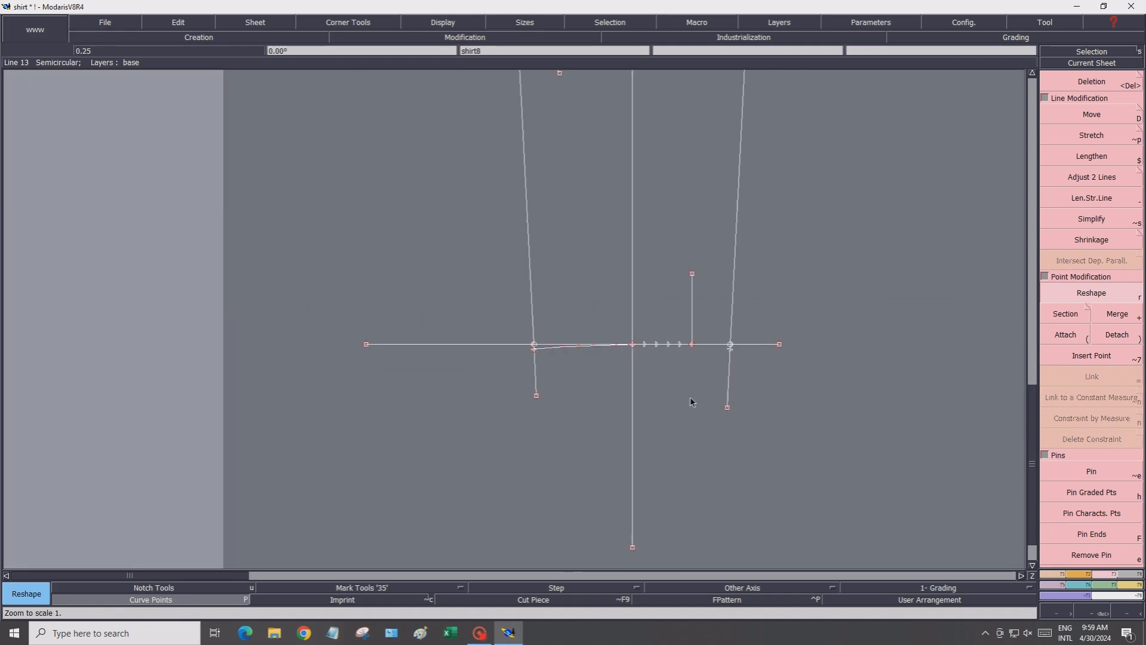
scroll(698, 363, "up", 1)
scroll(754, 357, "up", 1)
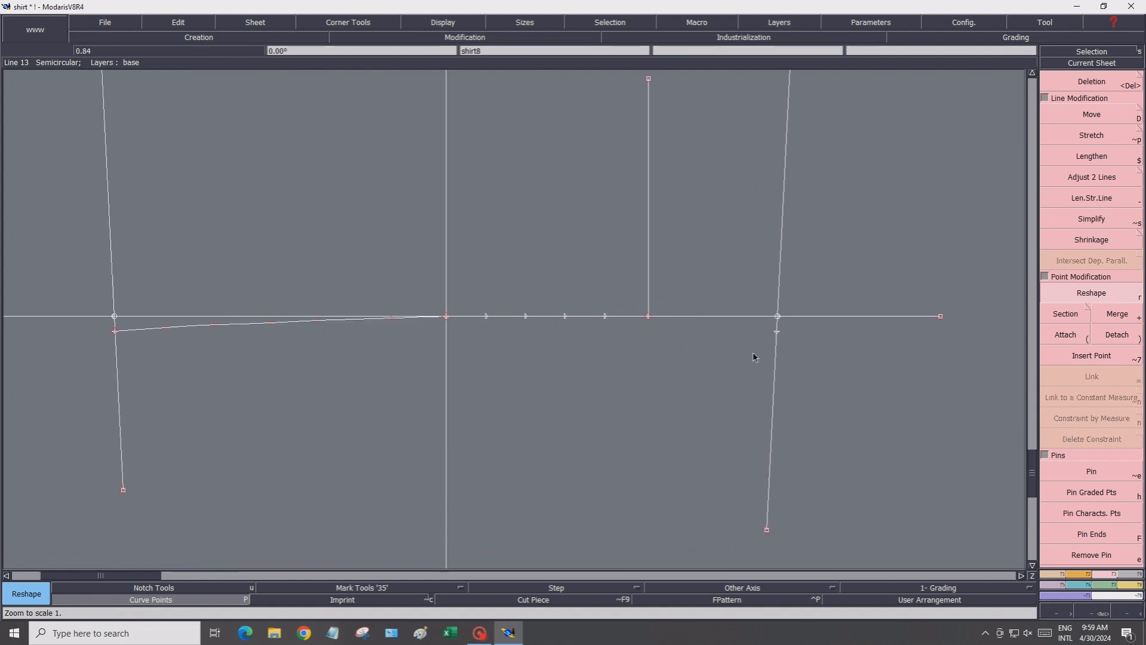
left_click(1044, 575)
left_click(1067, 357)
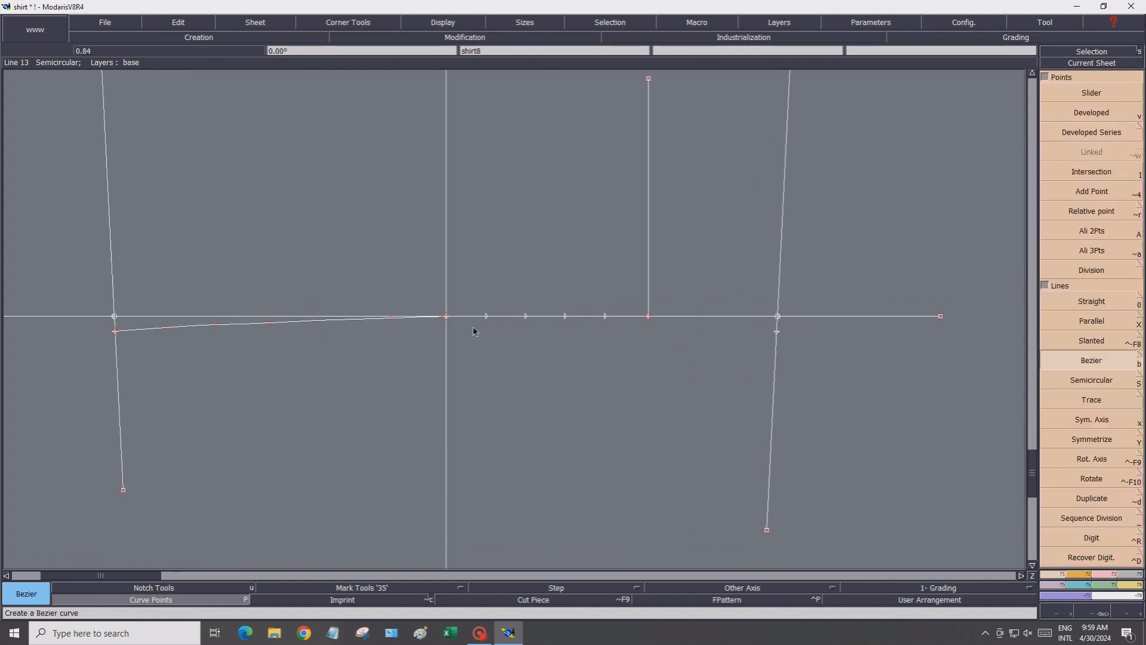
scroll(507, 337, "up", 2)
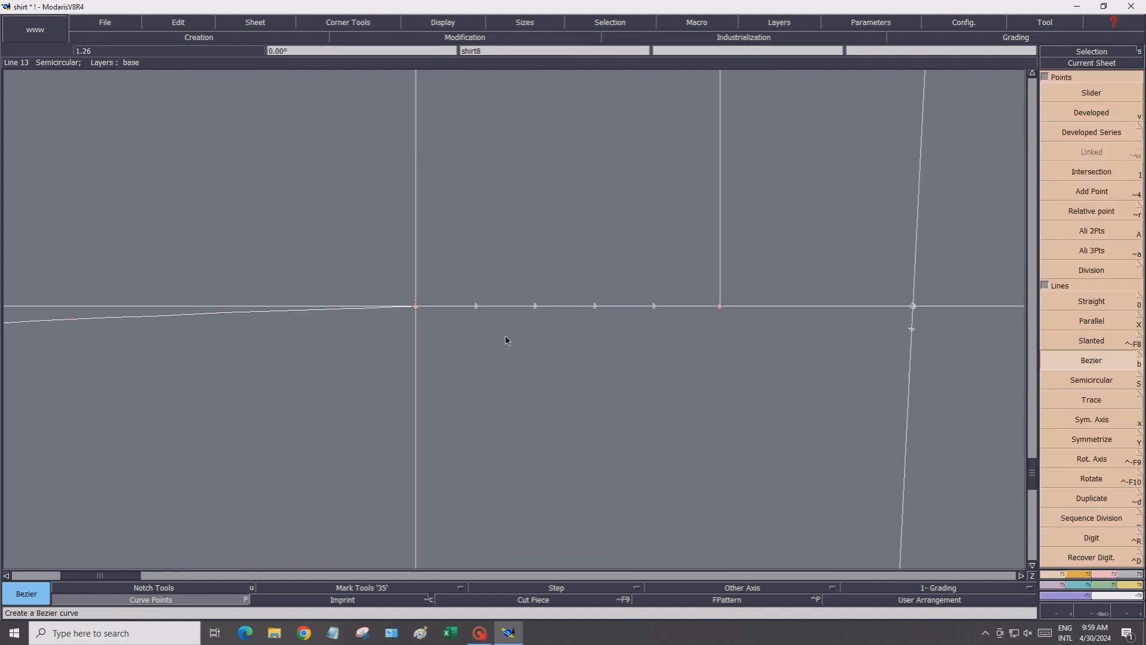
left_click(371, 292)
left_click(457, 298)
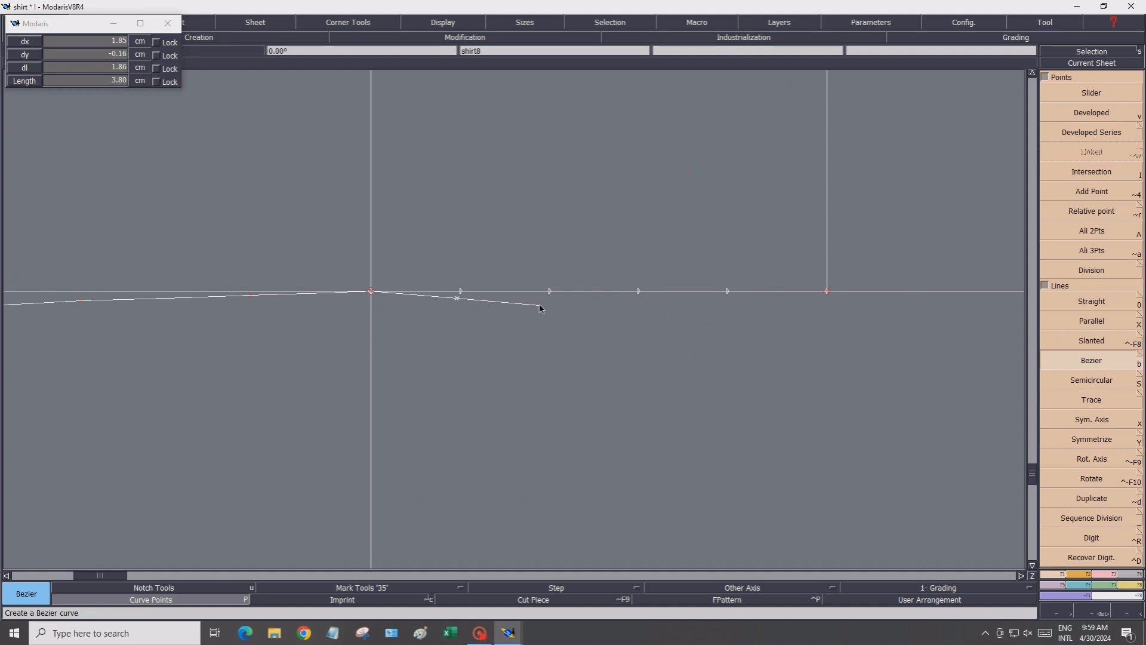
left_click(540, 307)
left_click(627, 307)
scroll(713, 312, "down", 2)
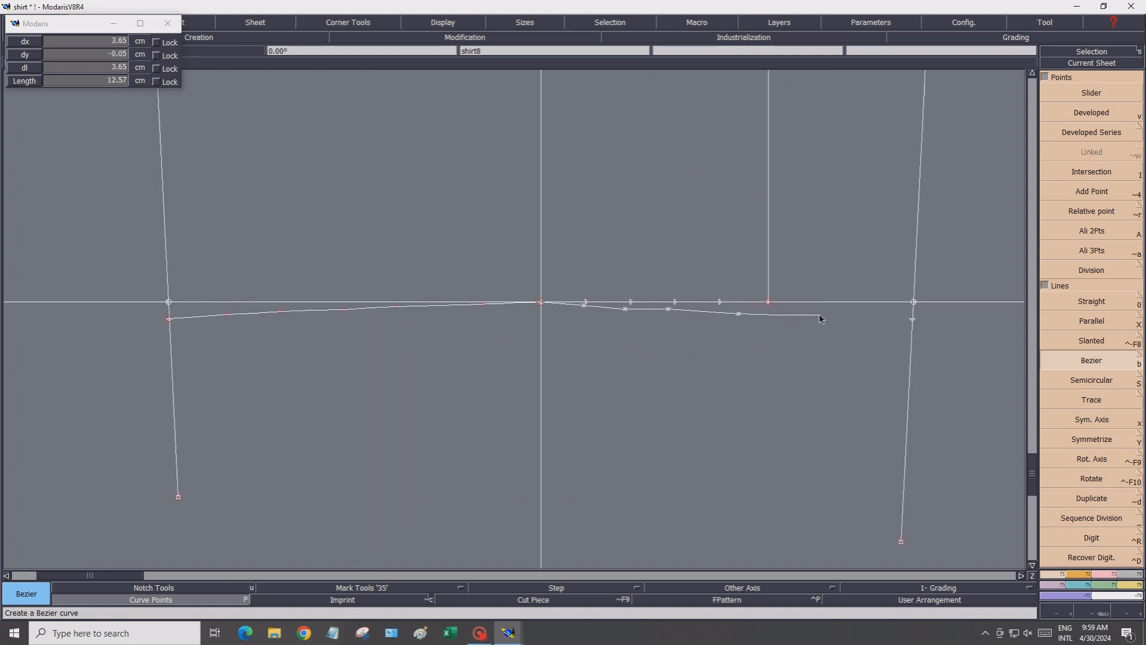
Finish the Bezier hem curve at the right side seam point
left_click(913, 322)
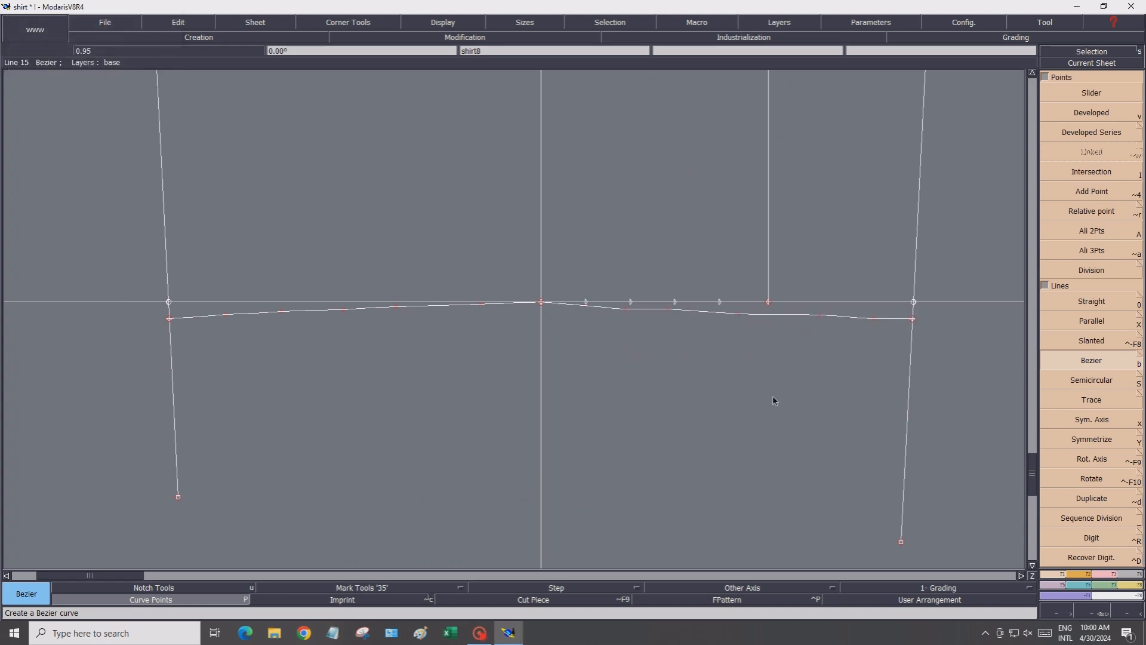
Reshape the hem curve by moving its points to smooth the dip to the right of the centre front
left_click(1105, 572)
left_click(1084, 295)
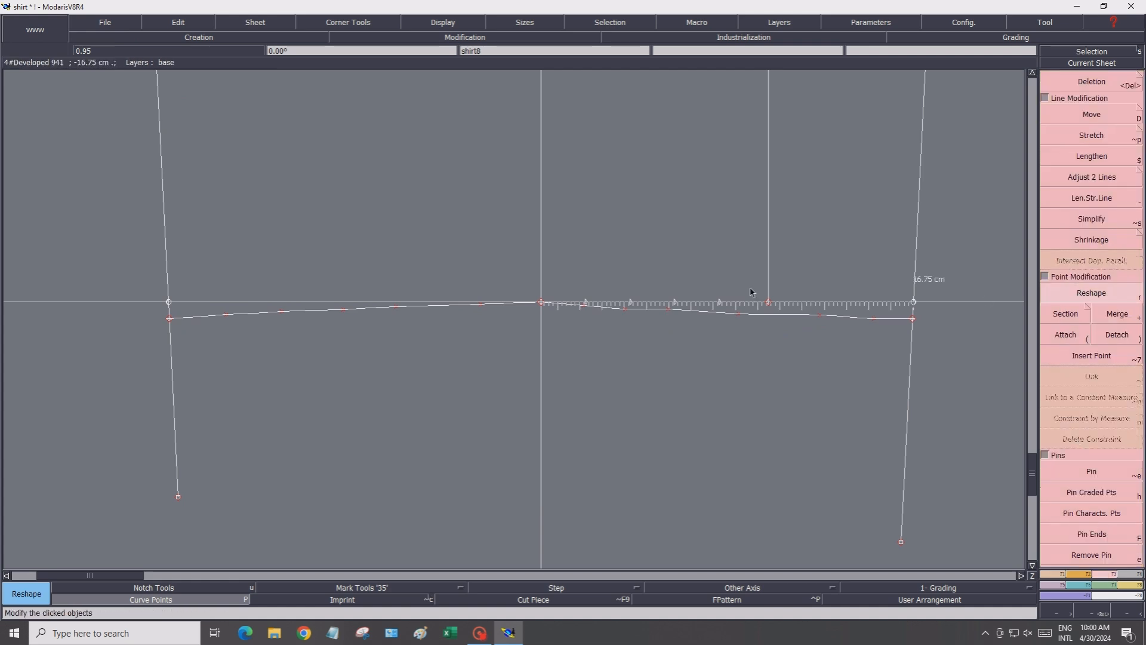
scroll(758, 299, "up", 1)
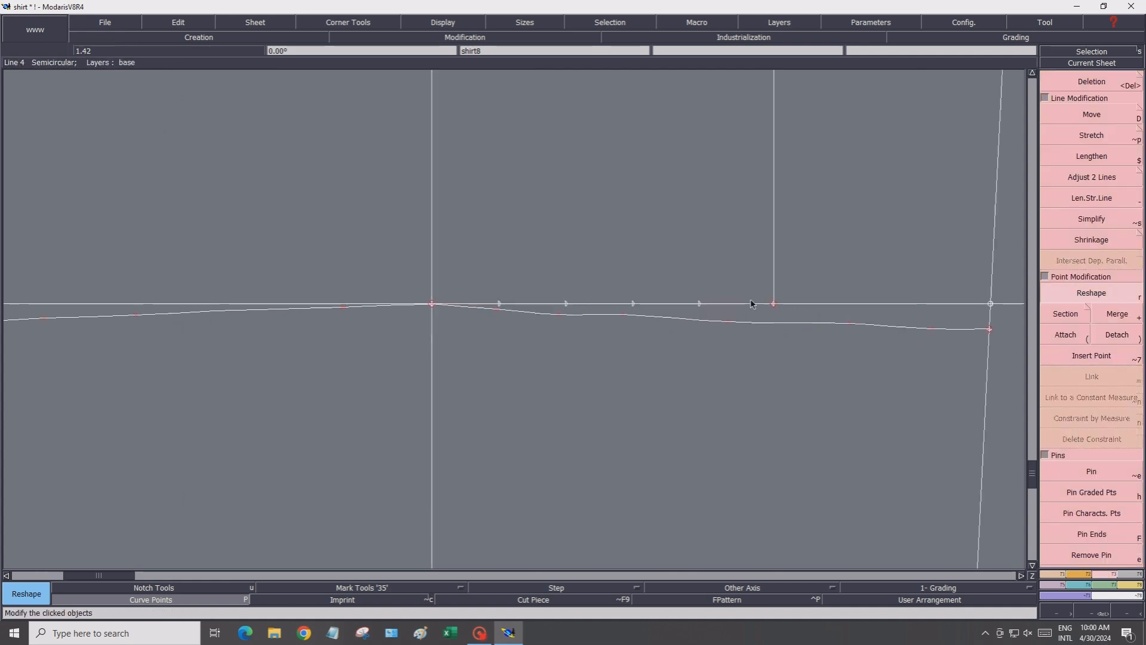
left_click(558, 315)
left_click(559, 309)
left_click(496, 309)
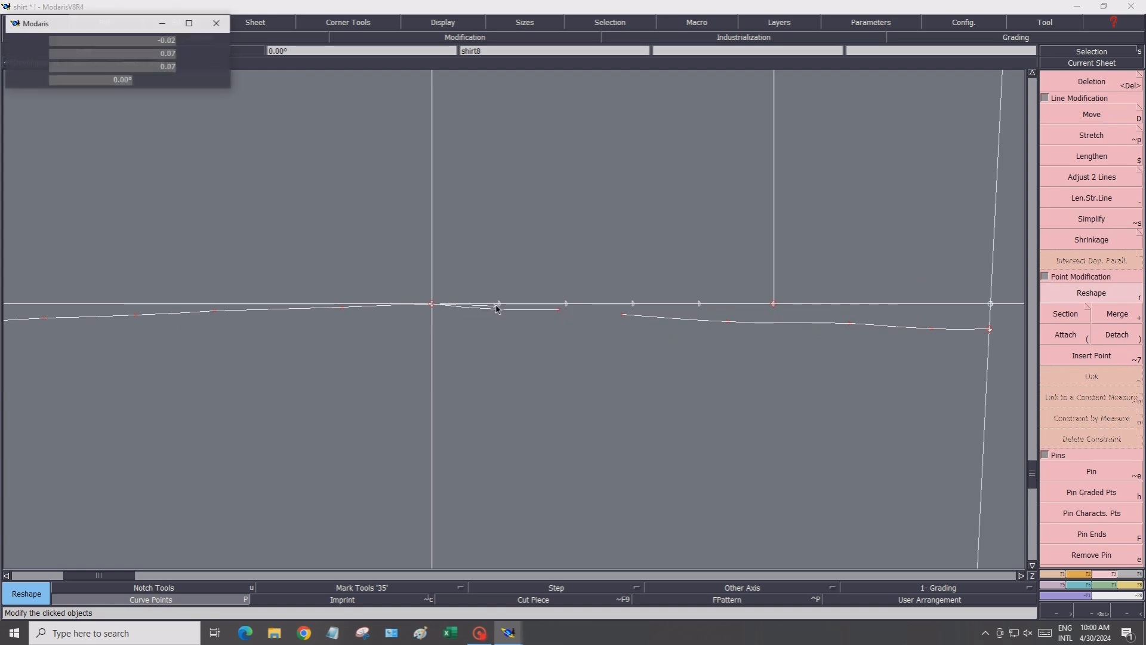
left_click(497, 306)
left_click(623, 316)
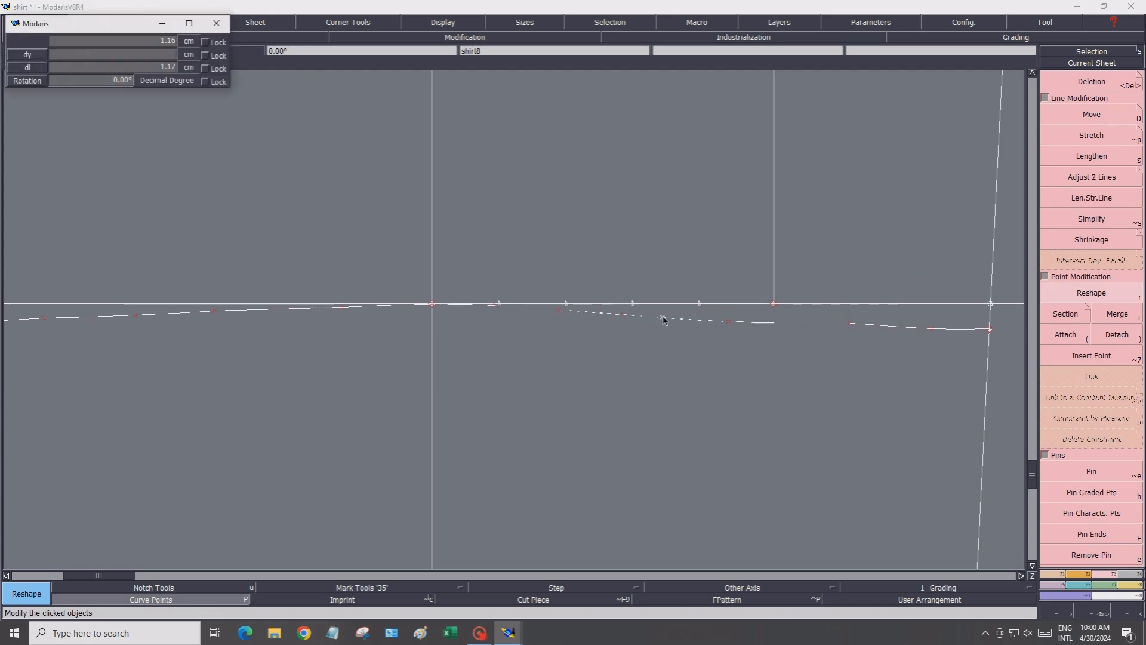
left_click(662, 317)
left_click(742, 321)
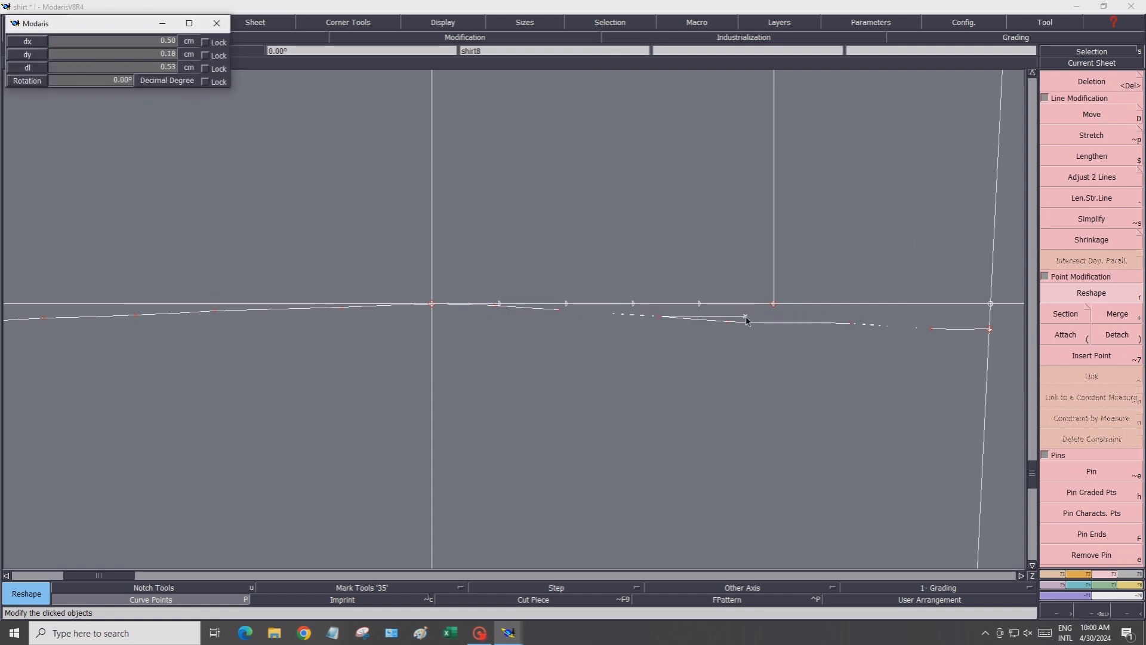
left_click(747, 321)
left_click(852, 324)
left_click(918, 333)
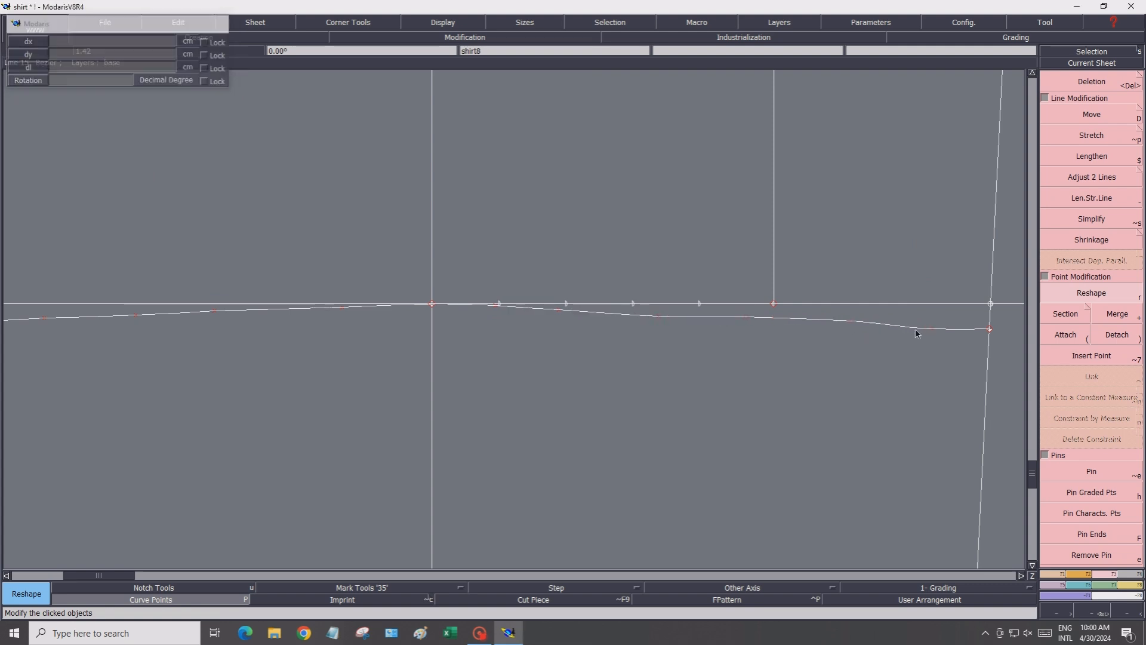
left_click(931, 330)
left_click(937, 325)
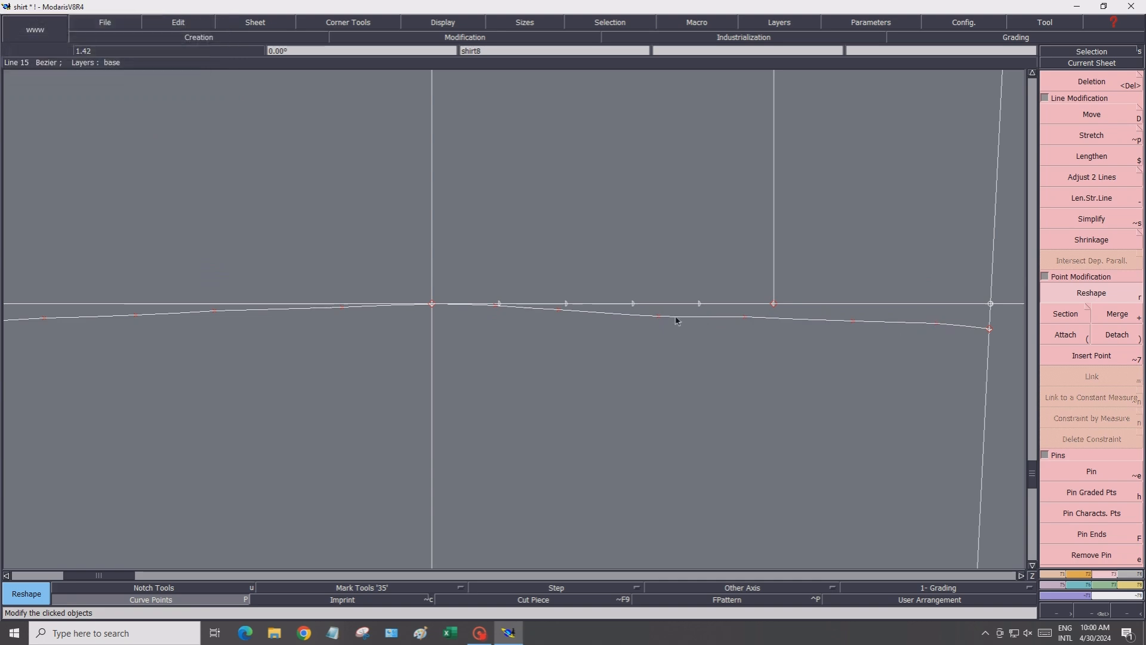
Refine the hem curve's points near the centre and toward the right side seam for an even curve
left_click(659, 320)
left_click(734, 324)
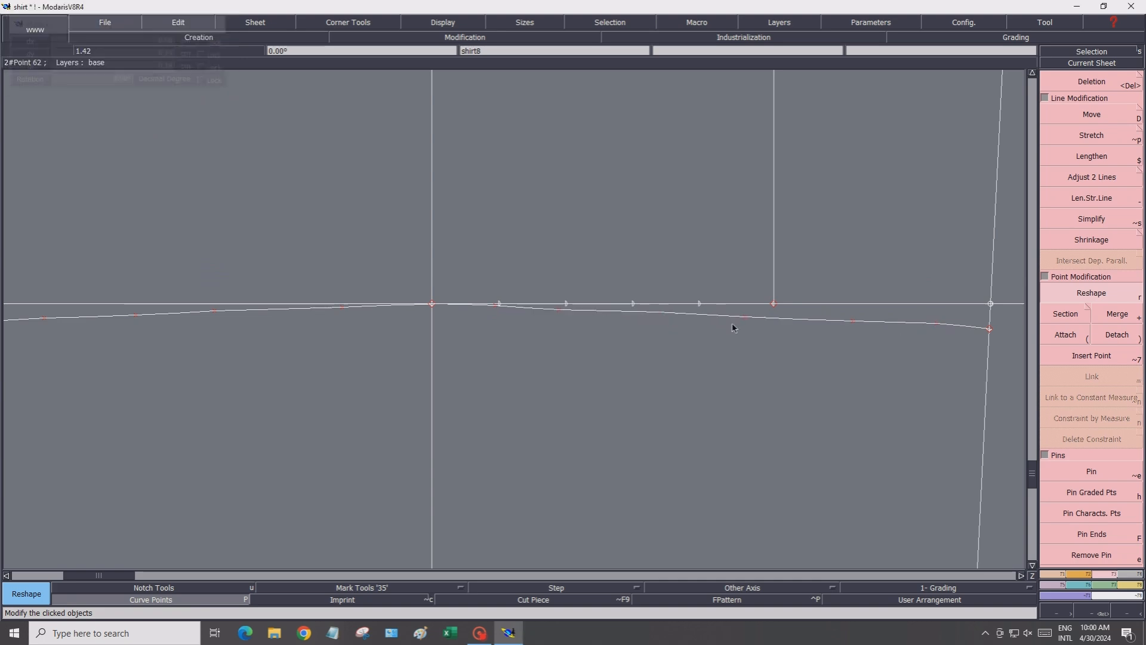
left_click(747, 321)
left_click(601, 324)
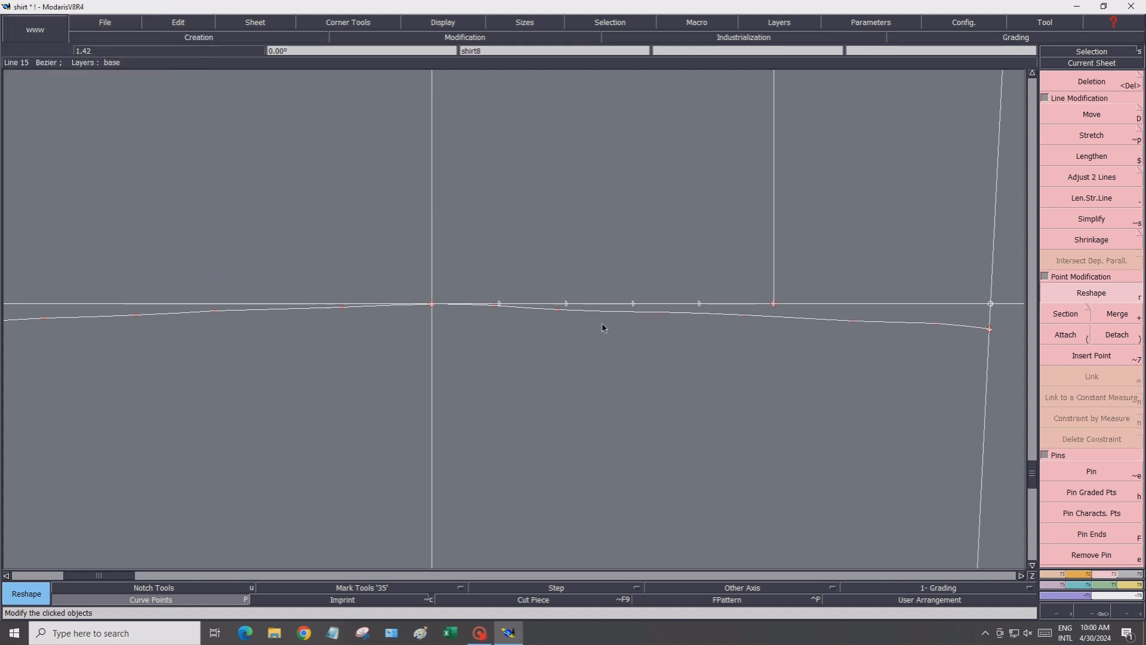
left_click(564, 312)
left_click(571, 309)
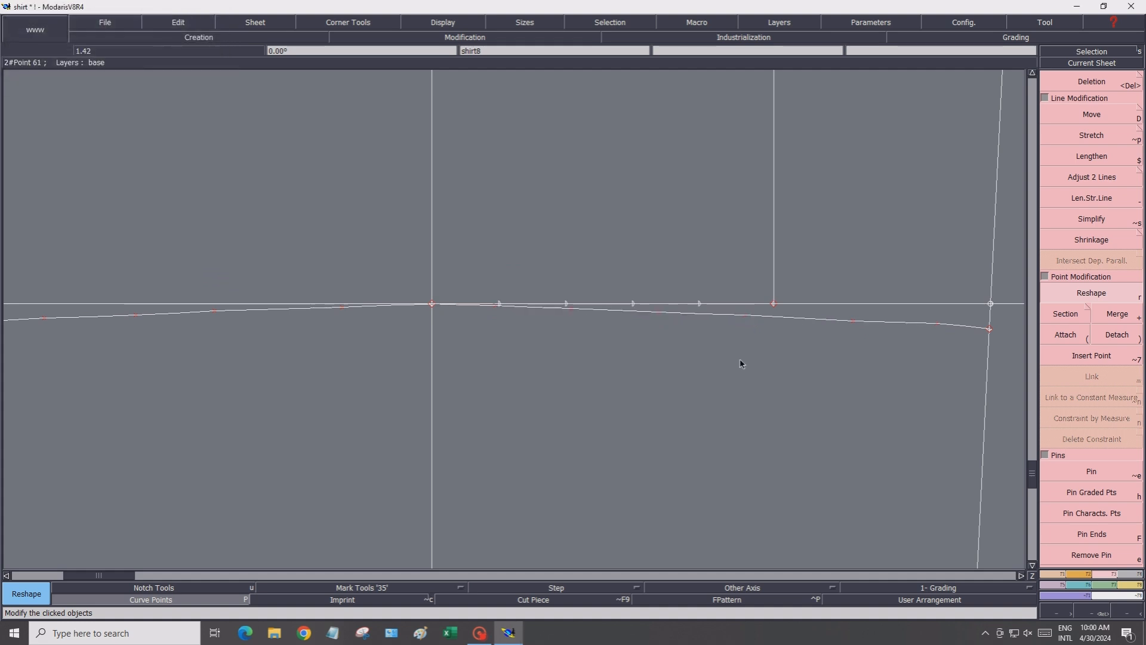
scroll(740, 359, "down", 1)
left_click(797, 341)
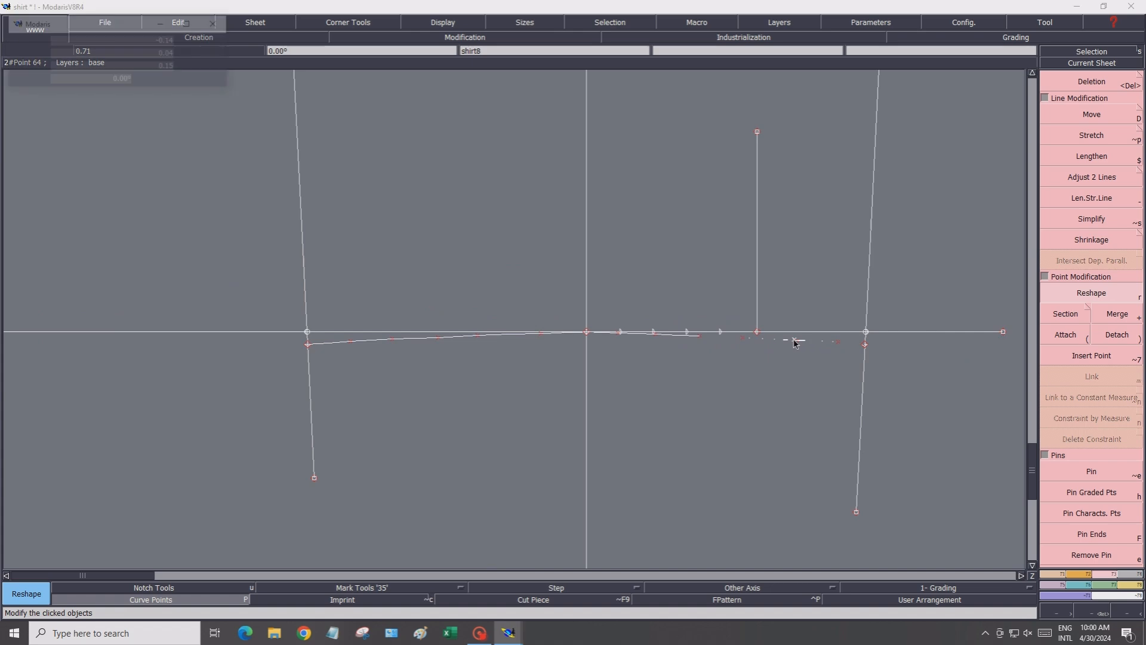
left_click(827, 347)
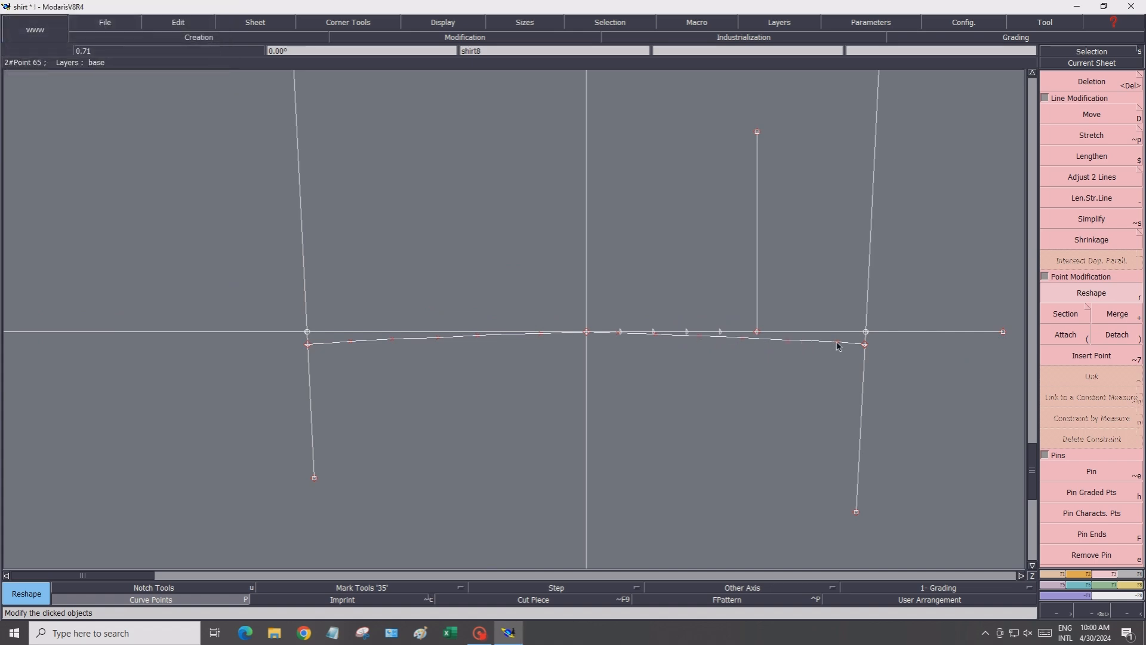
left_click(834, 344)
left_click(834, 345)
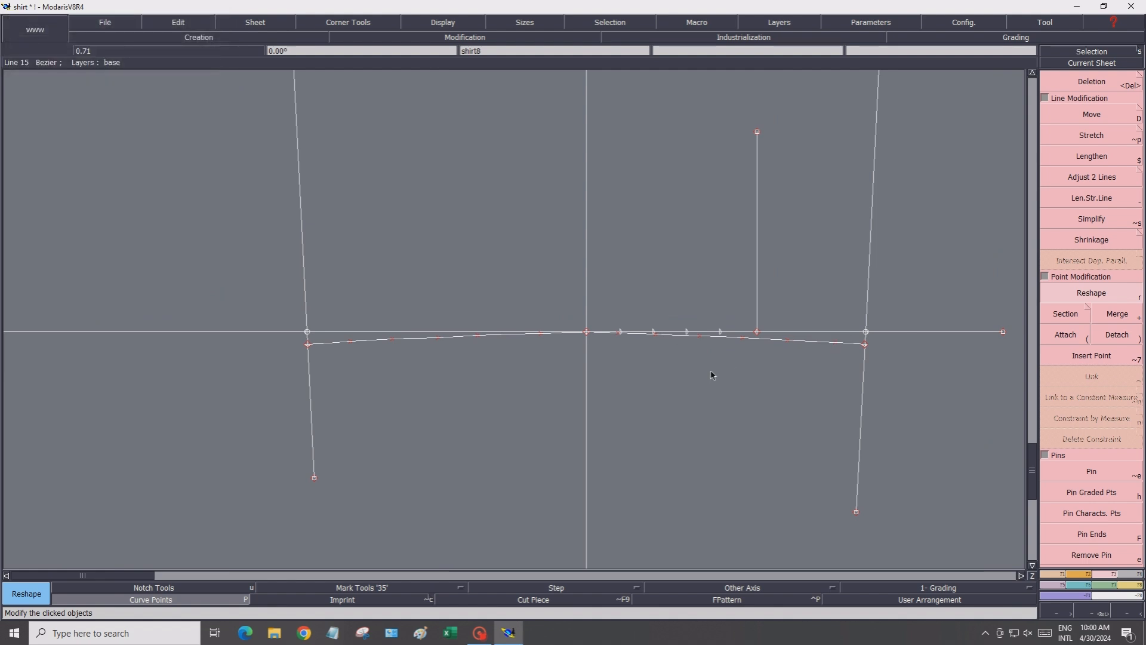
Copy the pattern sheet onto a new sheet
left_click(428, 21)
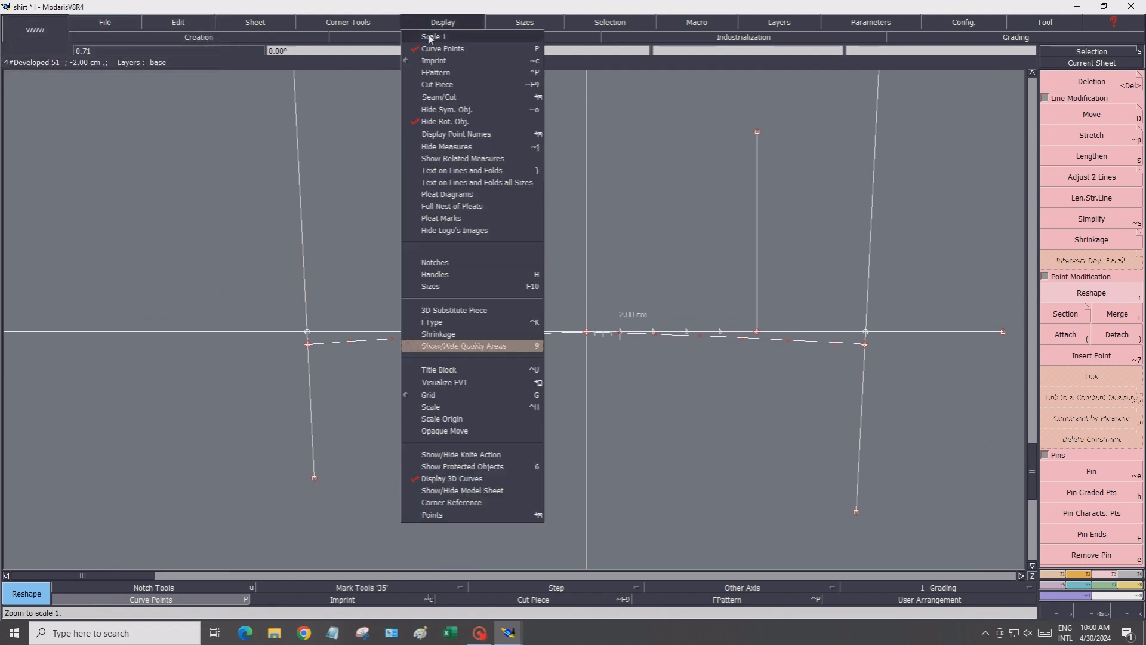
left_click(430, 40)
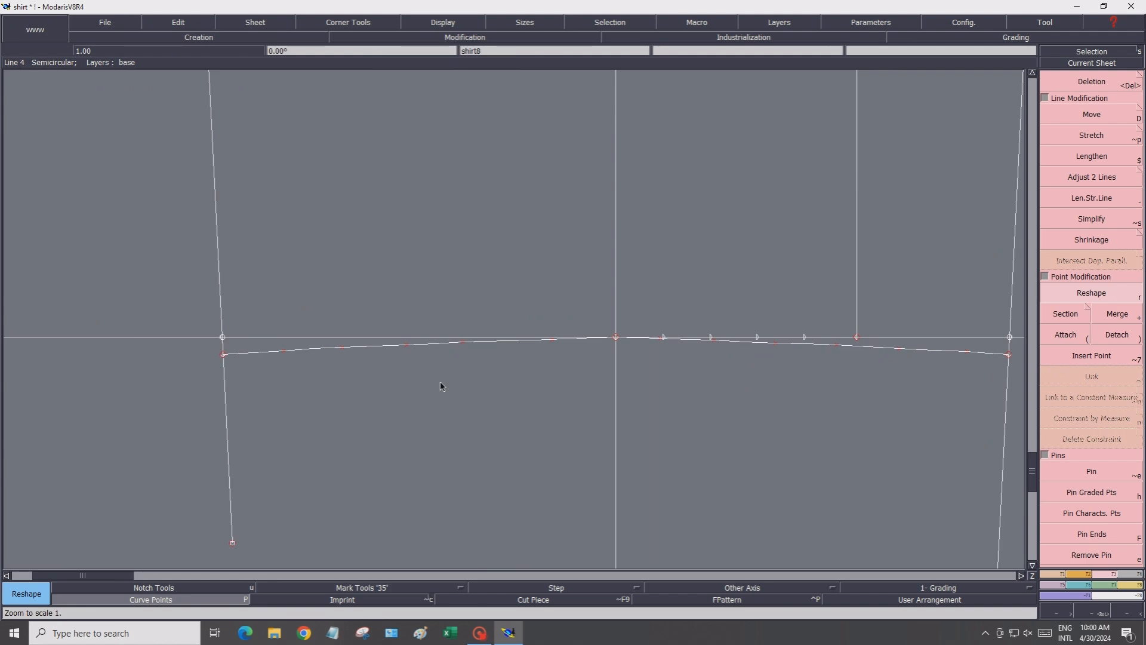
scroll(435, 417, "down", 2)
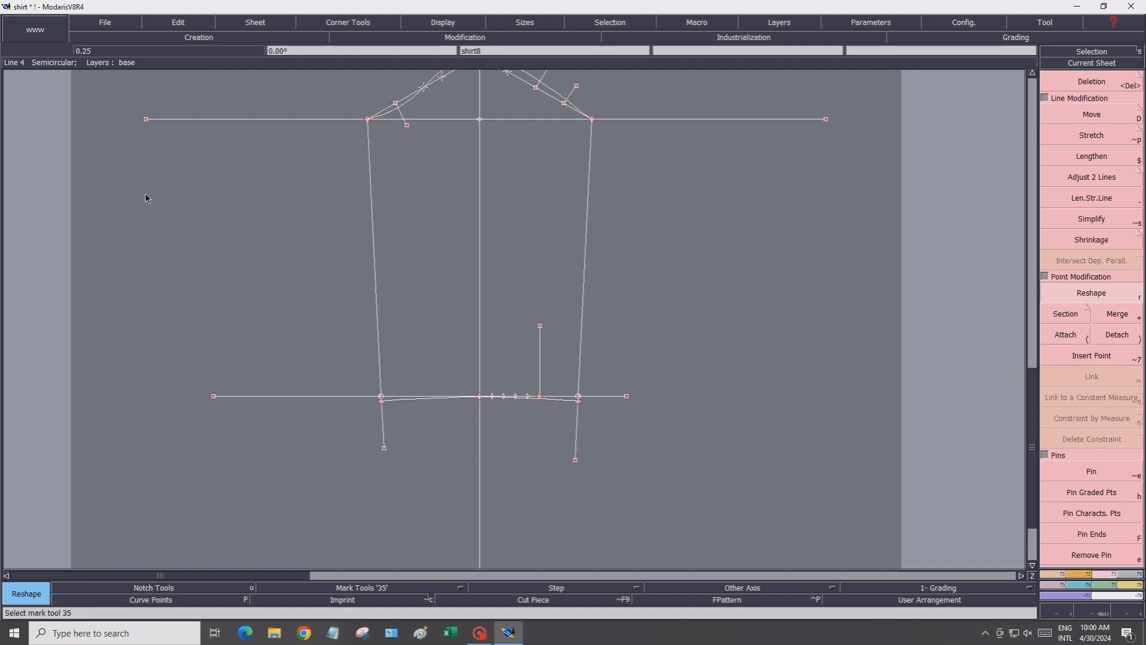
left_click(235, 25)
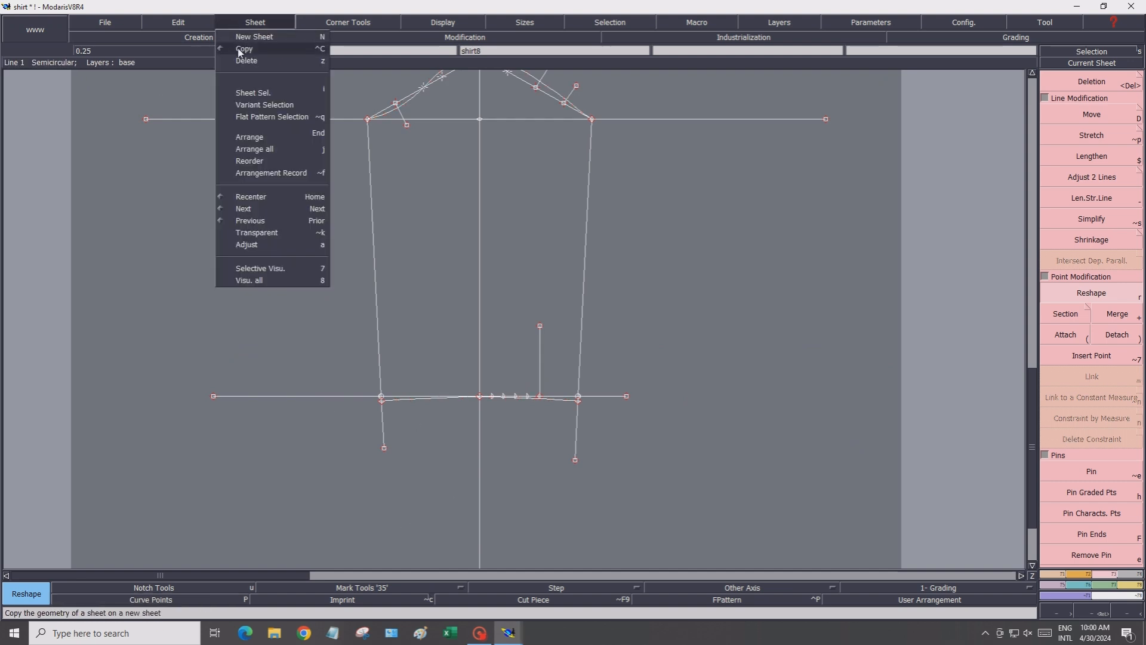
left_click(240, 50)
left_click(392, 230)
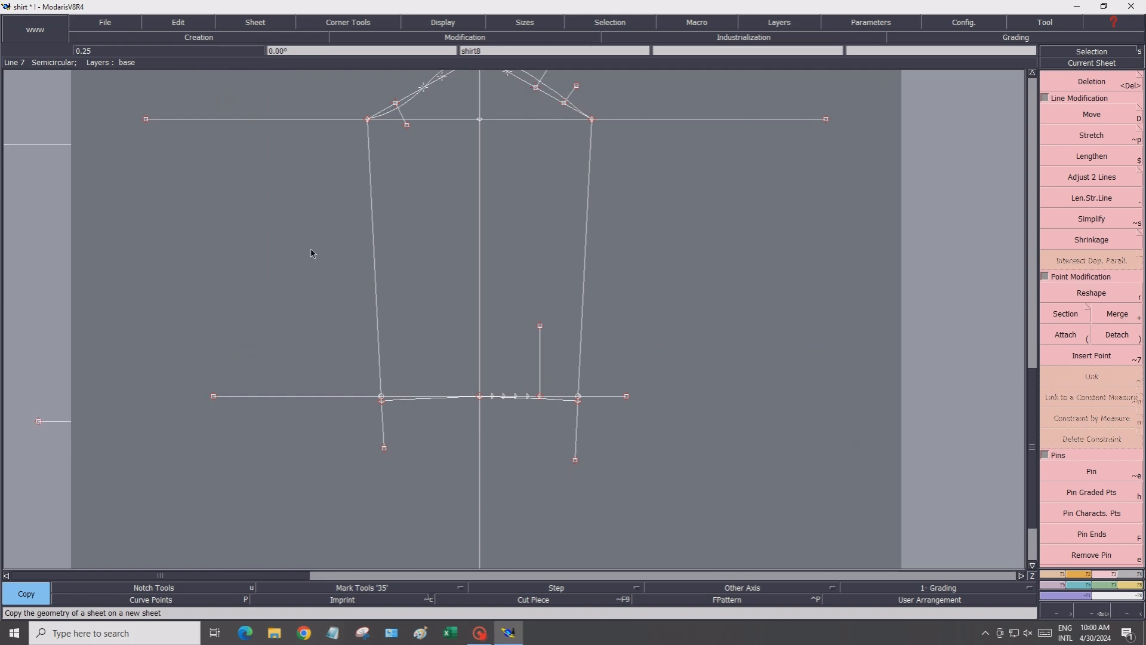
left_click(311, 253)
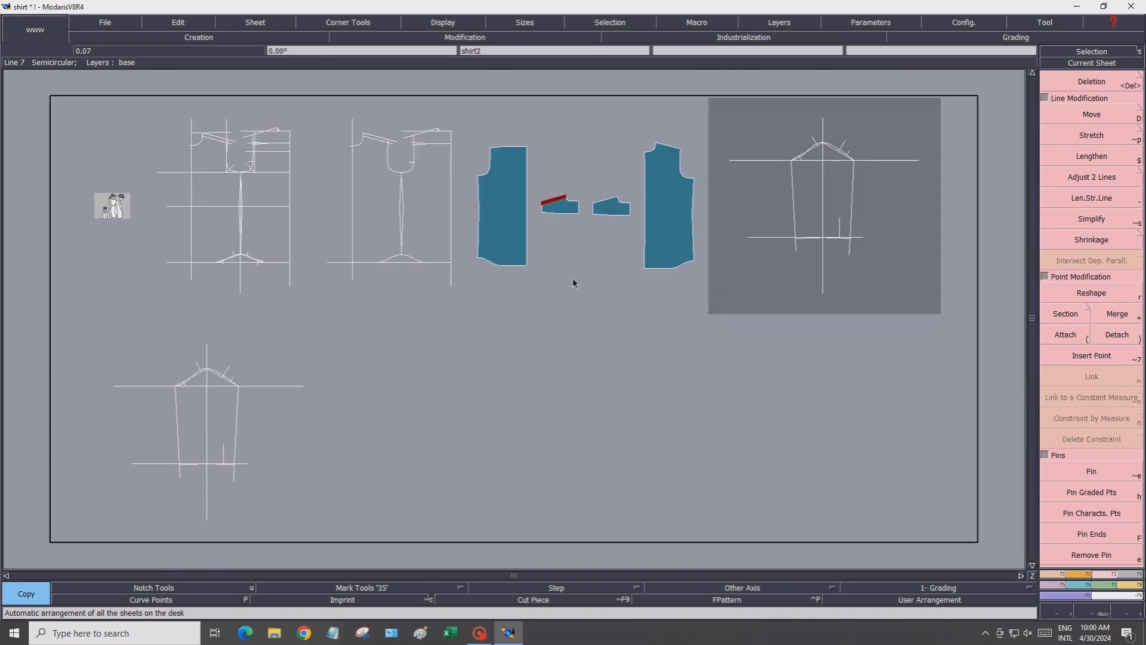
On the copied sheet, delete the right half of the hem curve
left_click(1056, 67)
left_click(239, 426)
scroll(512, 388, "up", 2)
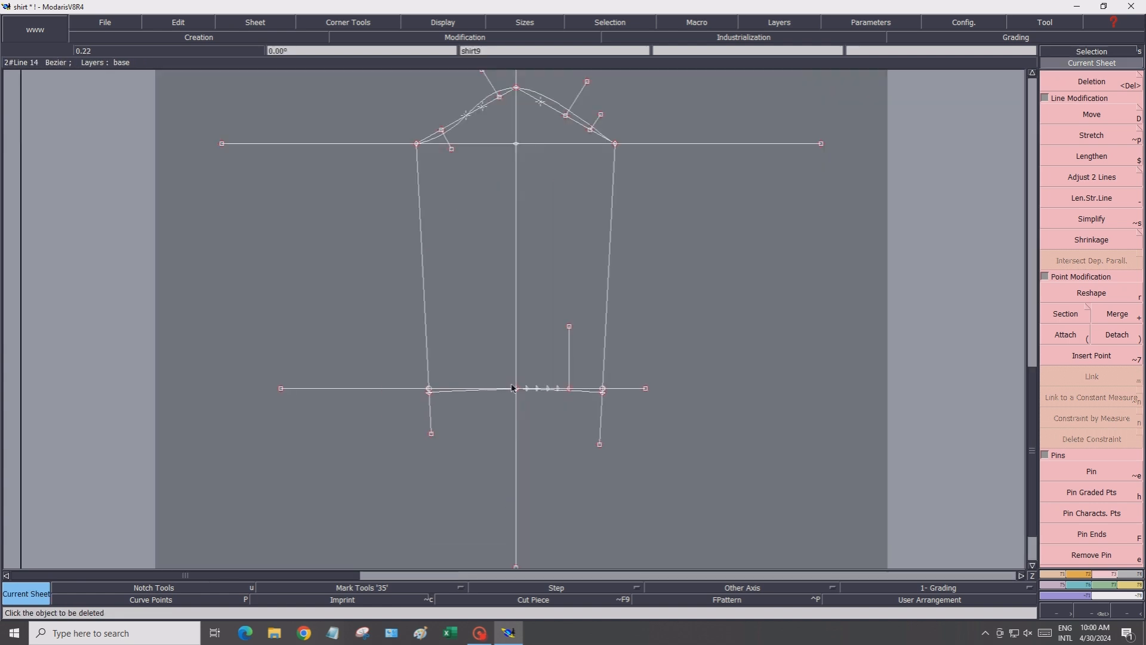
scroll(552, 412, "up", 3)
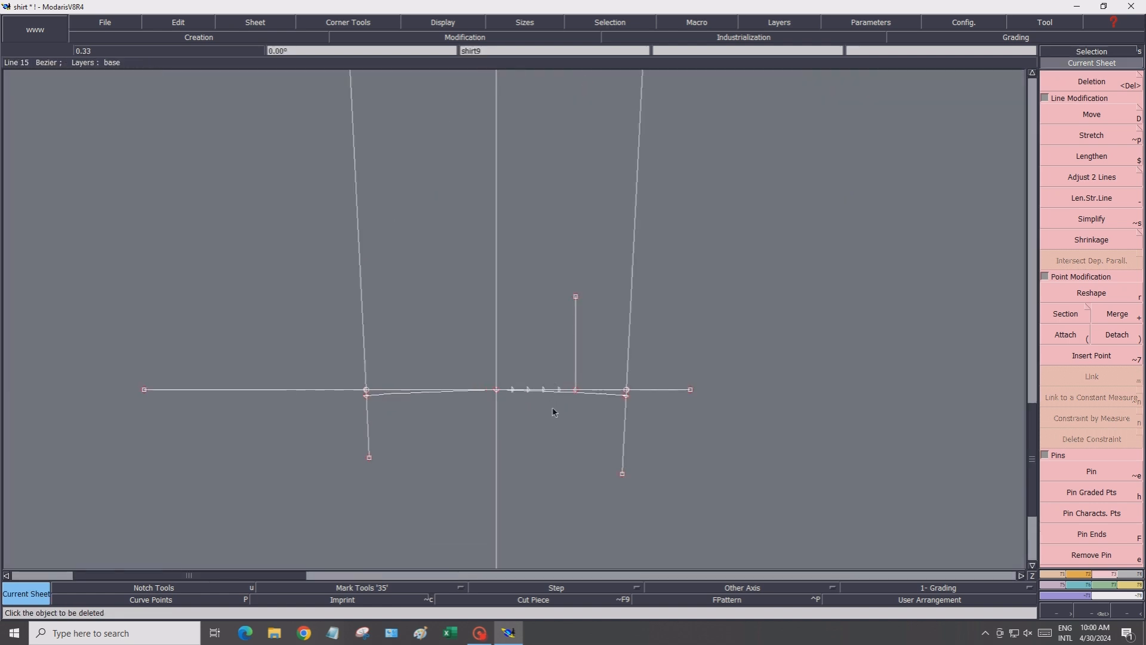
left_click(1064, 82)
left_click(668, 375)
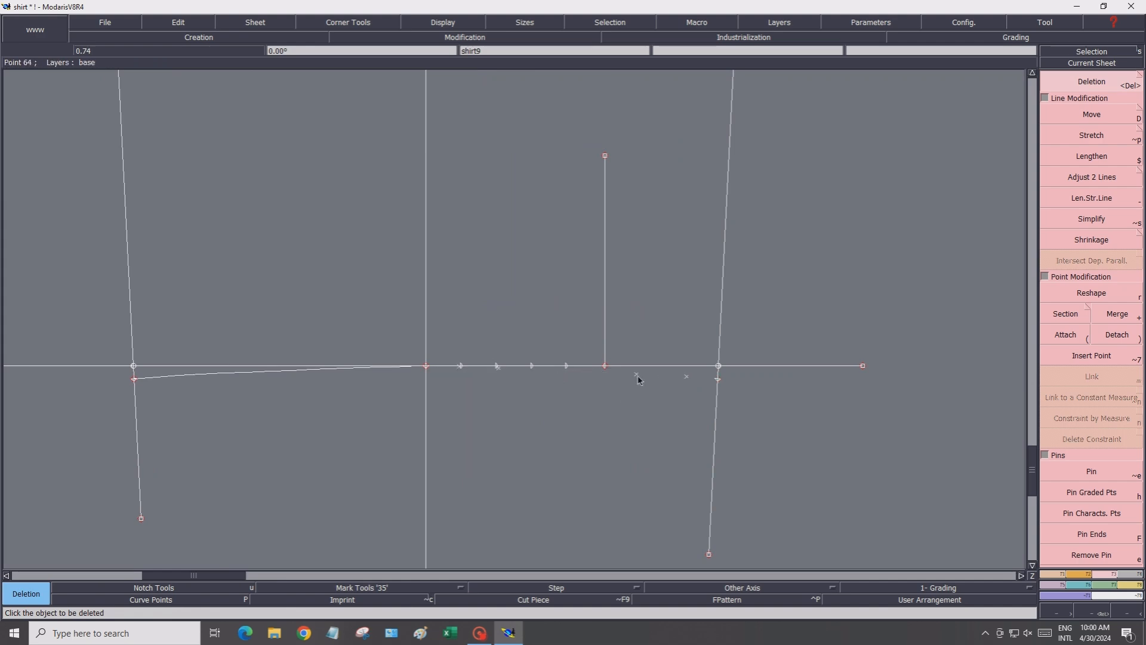
Create a symmetry axis along the centre front line, from the hem line point up to the chest line
scroll(543, 395, "up", 4)
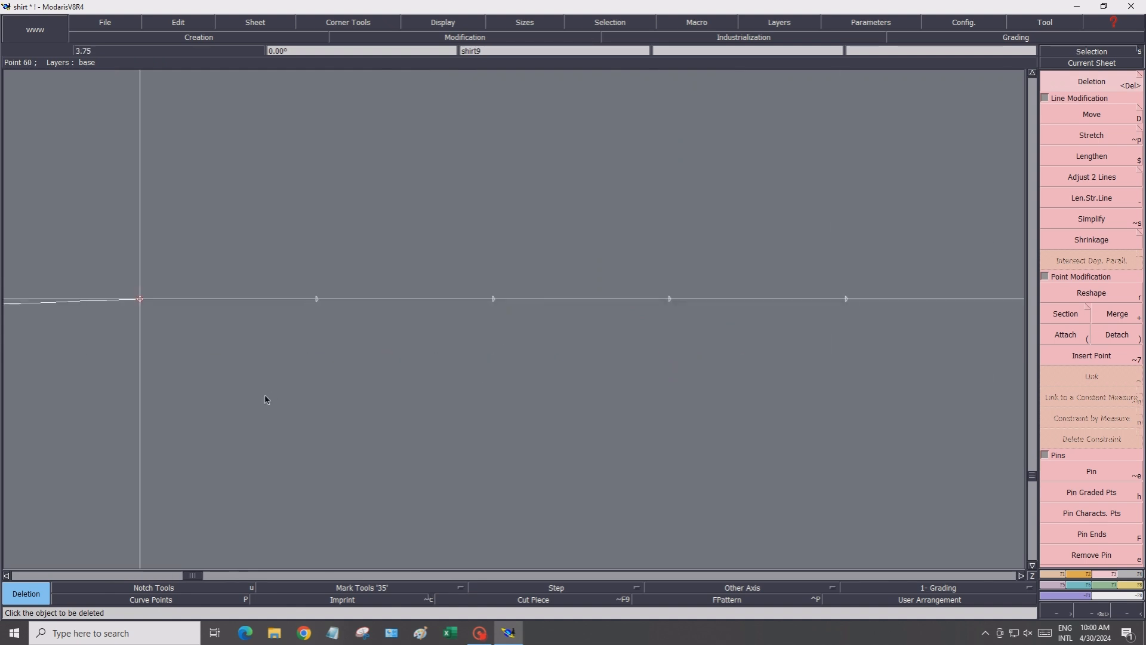
scroll(266, 400, "down", 7)
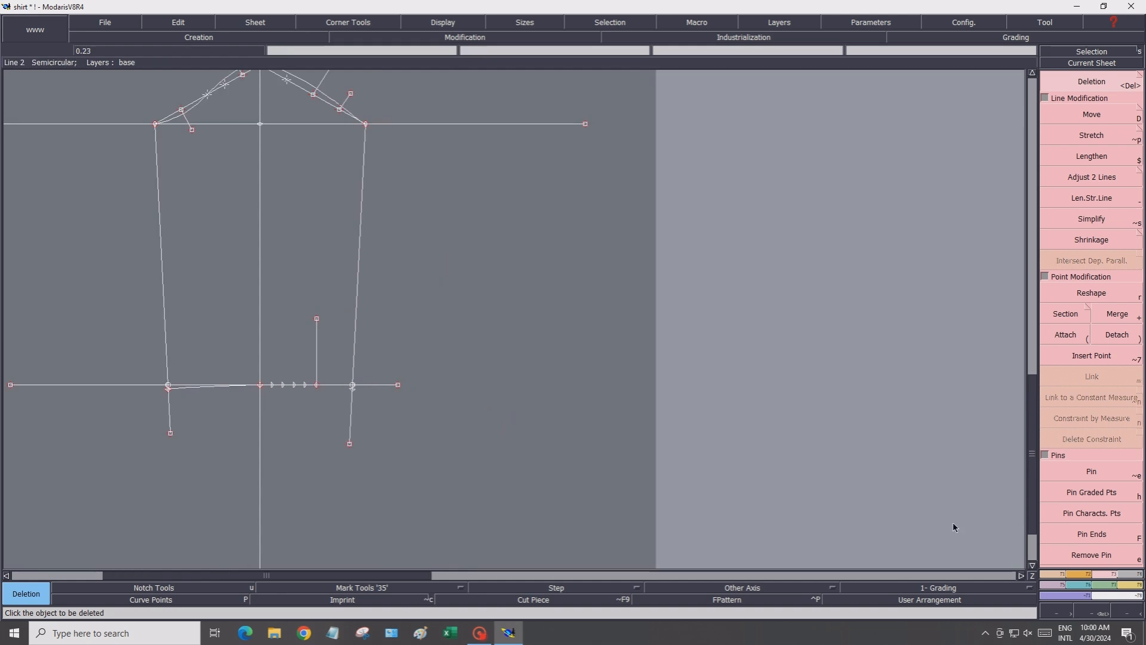
left_click(1056, 572)
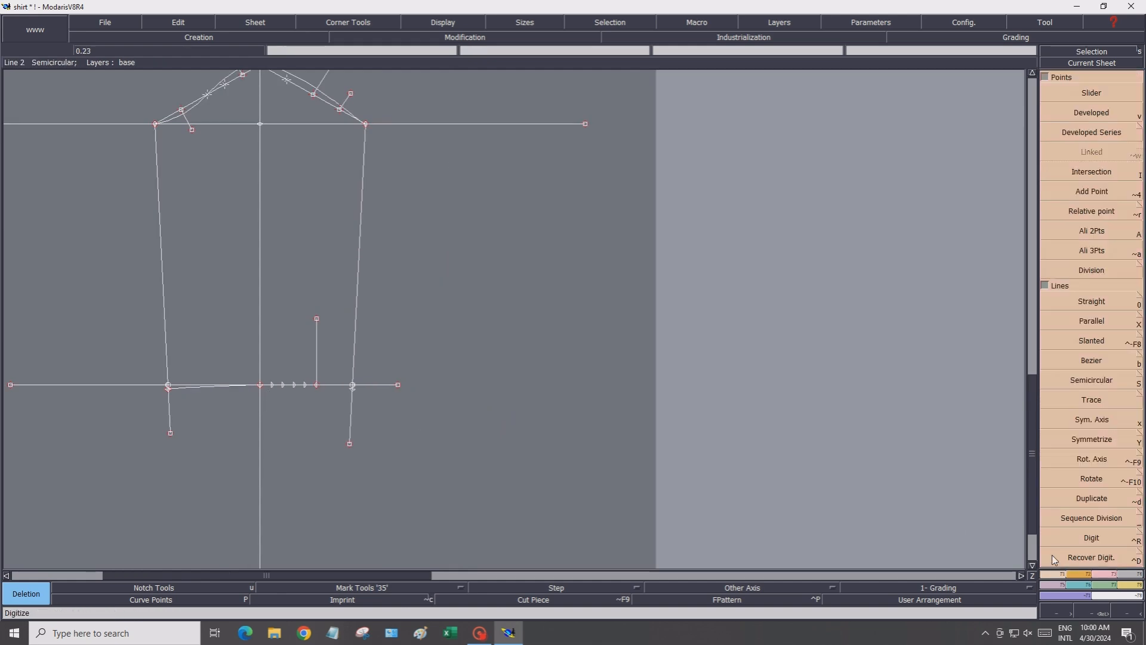
left_click(1081, 421)
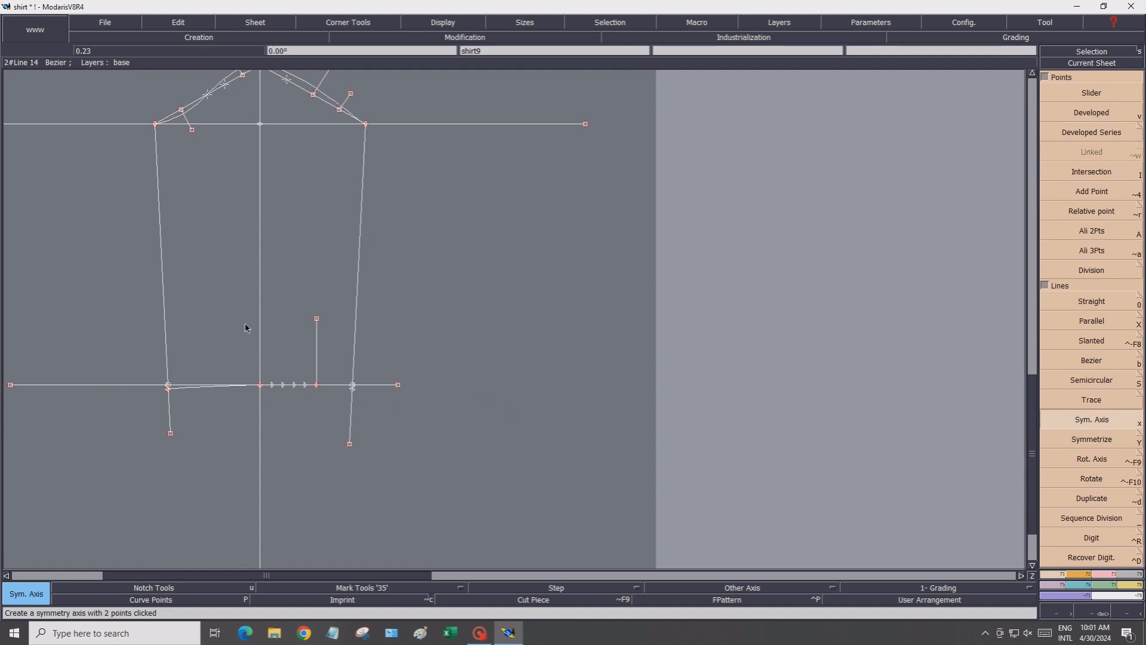
left_click(260, 385)
left_click(260, 125)
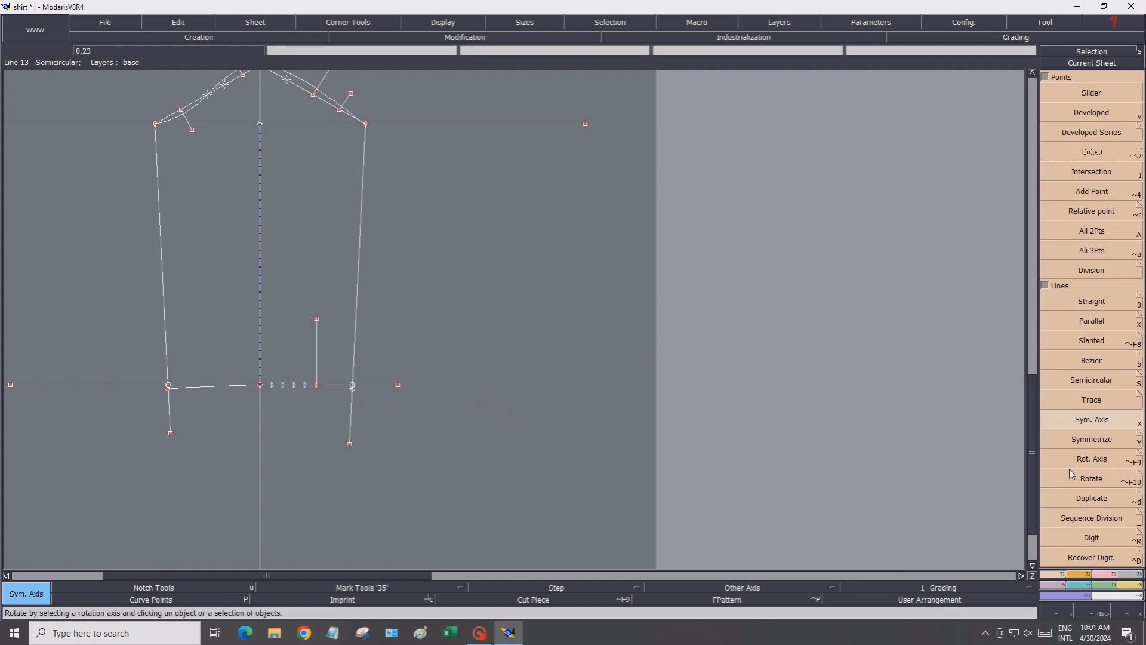
Mirror the left hem curve across the centre front symmetry axis
left_click(1065, 441)
left_click(187, 391)
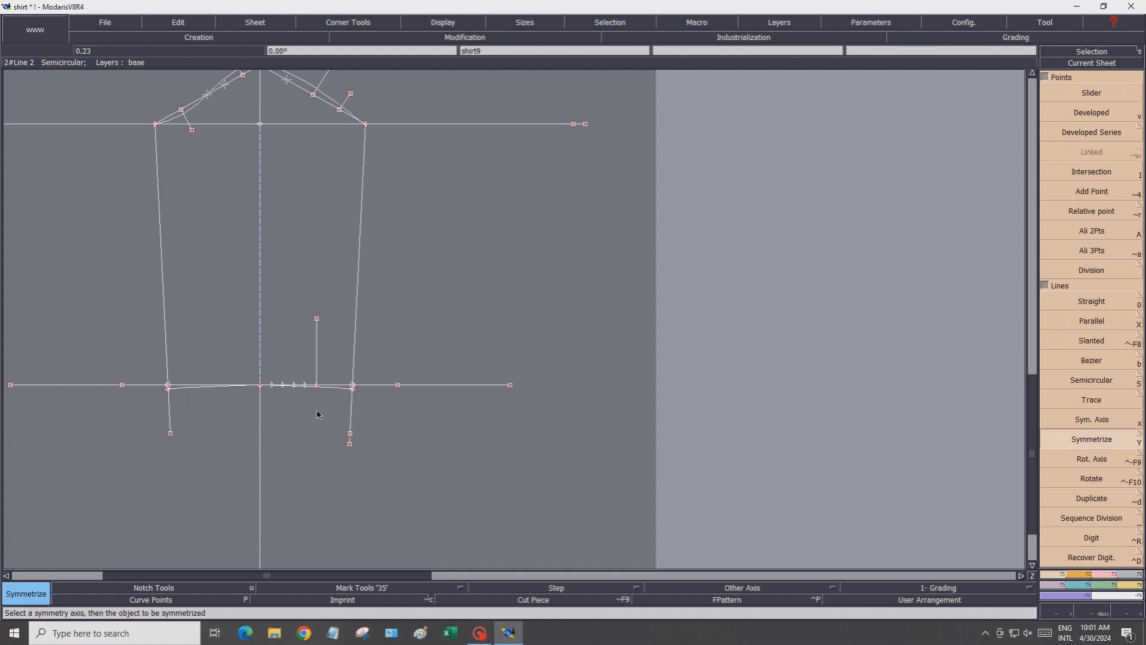
scroll(307, 410, "down", 3)
scroll(346, 414, "up", 3)
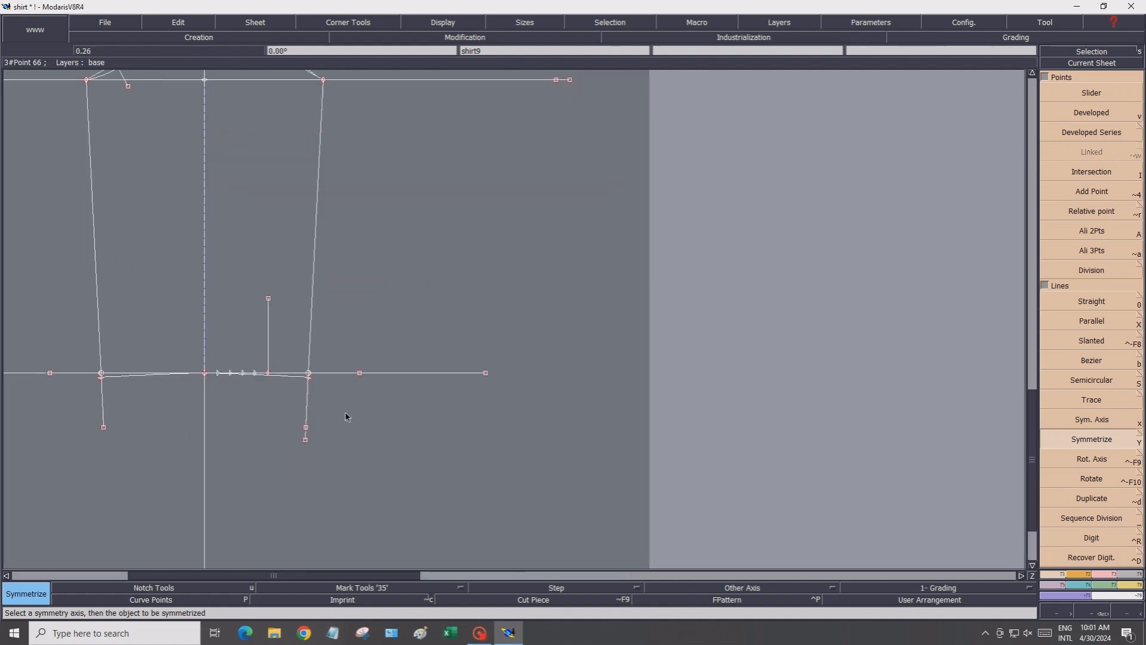
Zoom out to the sheet overview and activate the original pattern sheet
left_click(1101, 573)
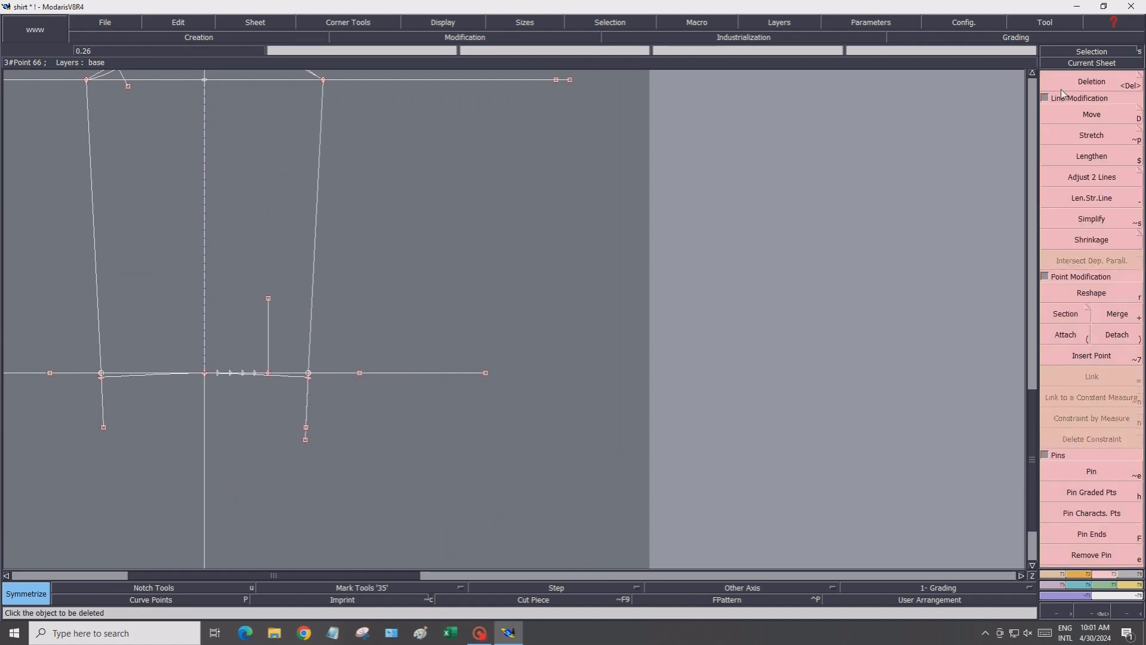
left_click(1062, 86)
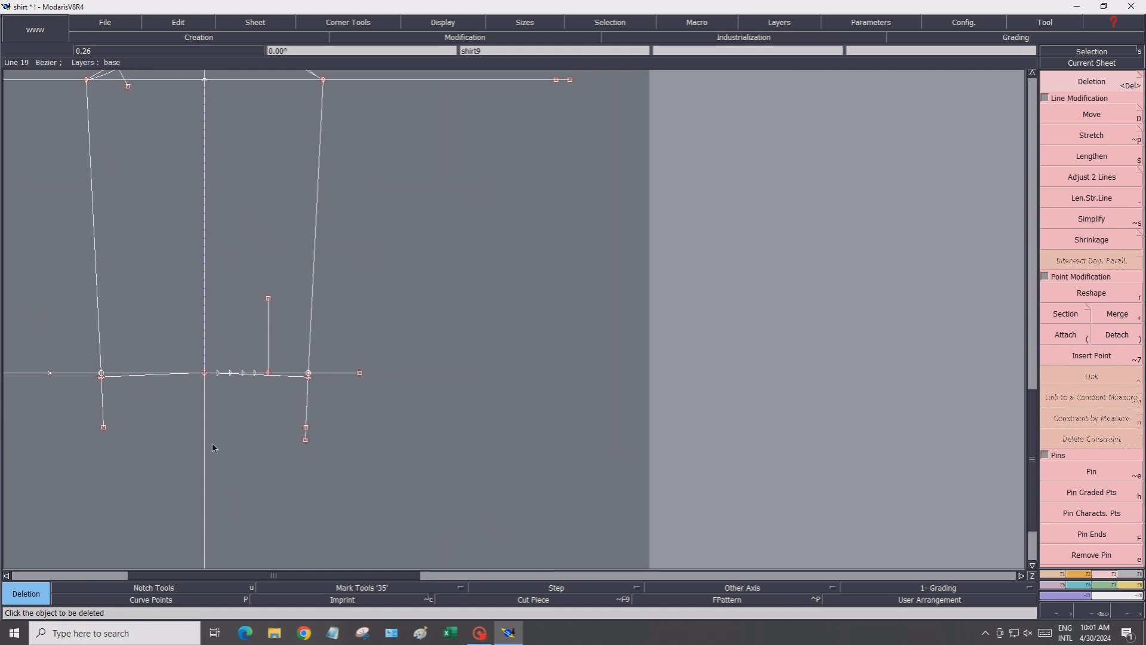
scroll(213, 447, "down", 1)
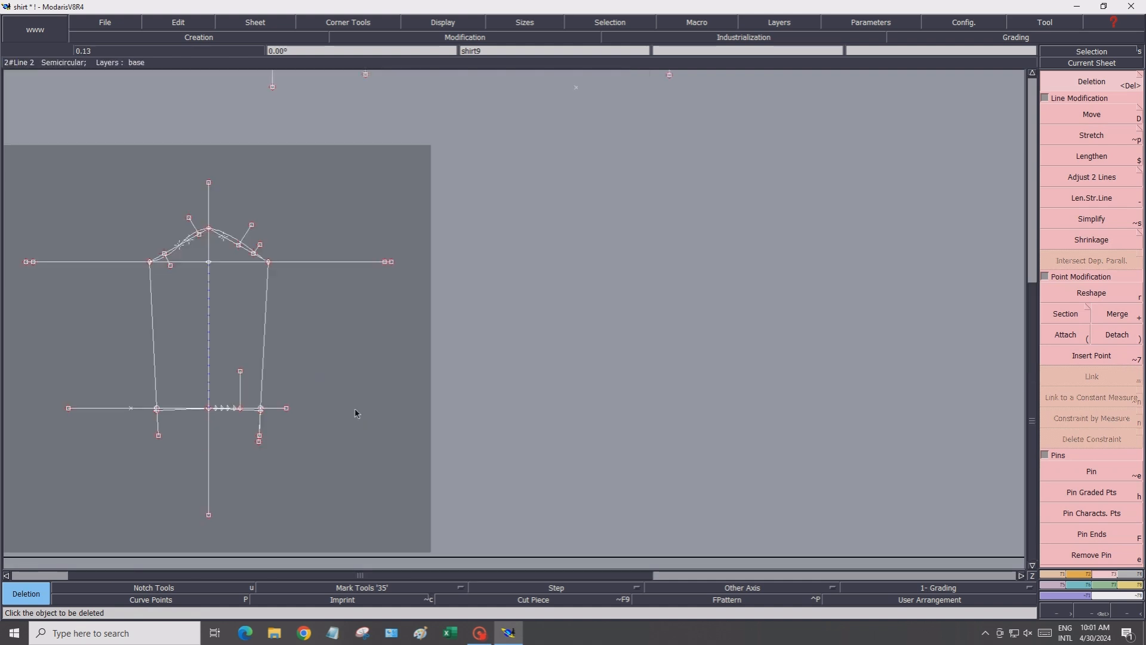
scroll(388, 301, "up", 2)
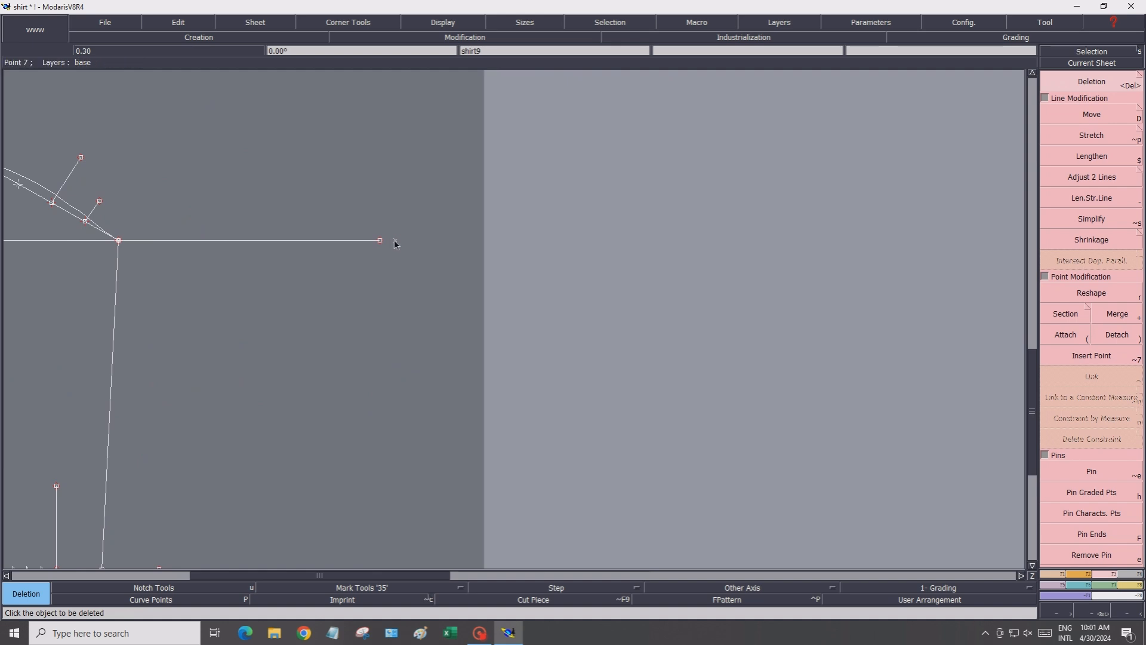
scroll(325, 368, "down", 2)
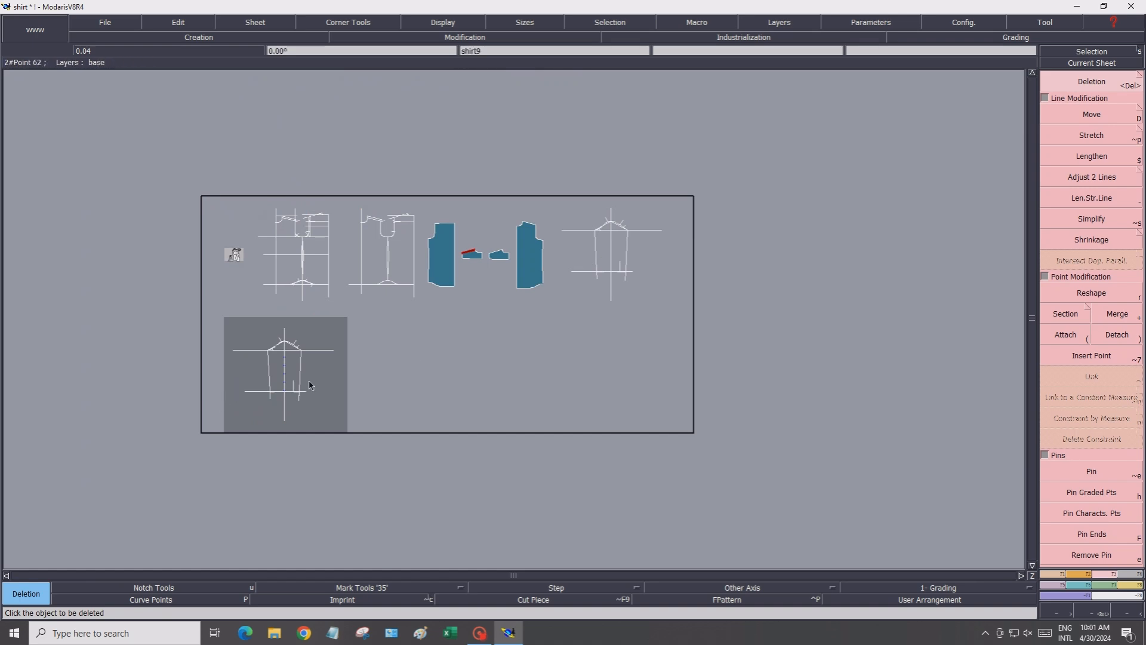
left_click(605, 250)
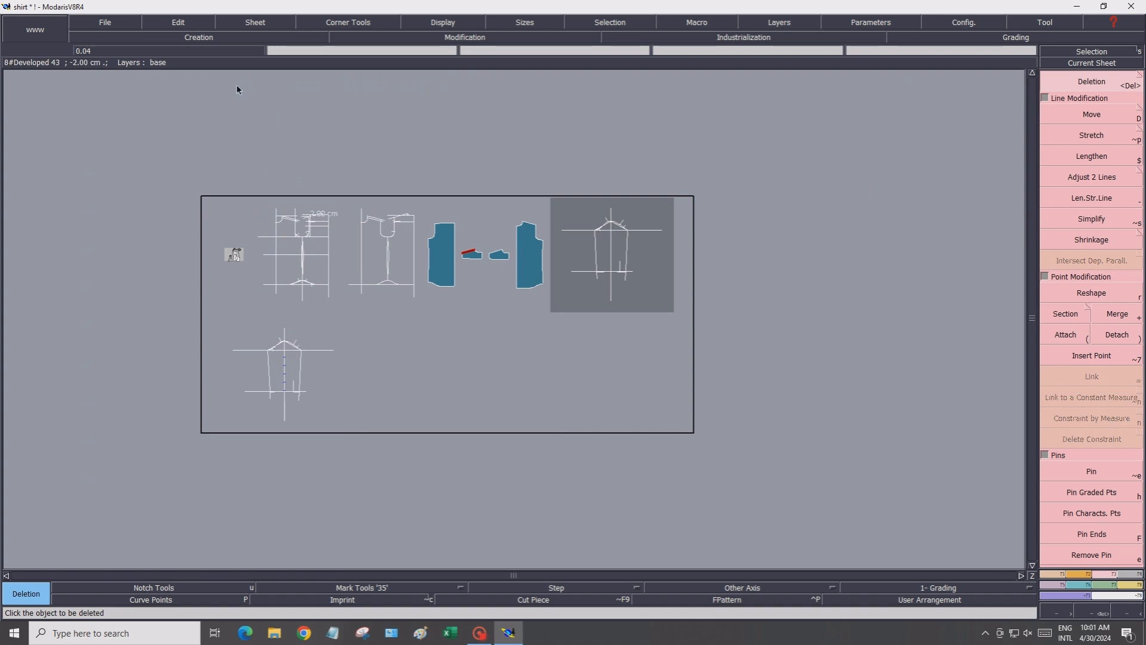
Copy the shirt front sheet's geometry onto a new sheet placed below it
left_click(256, 22)
left_click(256, 51)
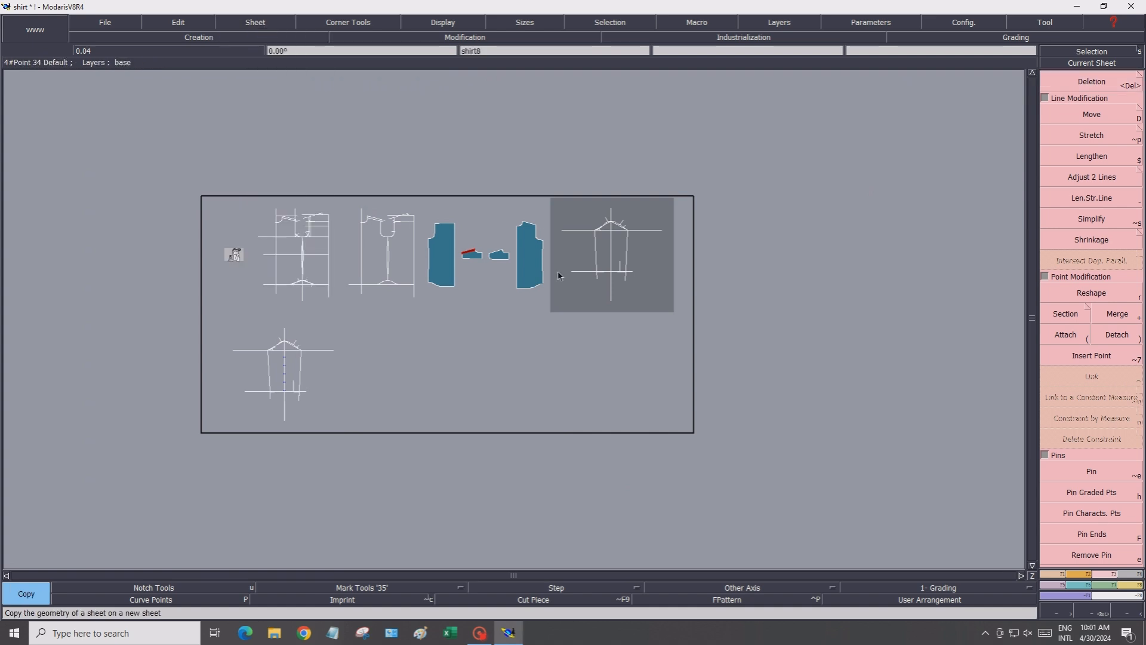
left_click(608, 257)
left_click(453, 366)
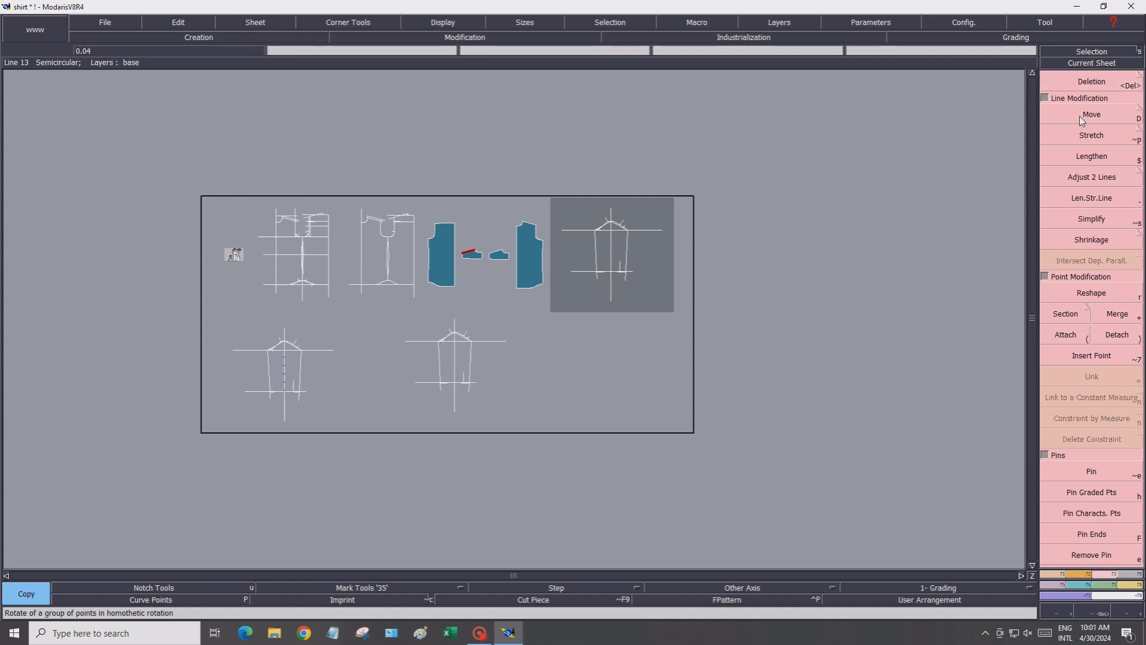
Make the copied sheet current and save the model, continuing past the validation warning
left_click(1080, 62)
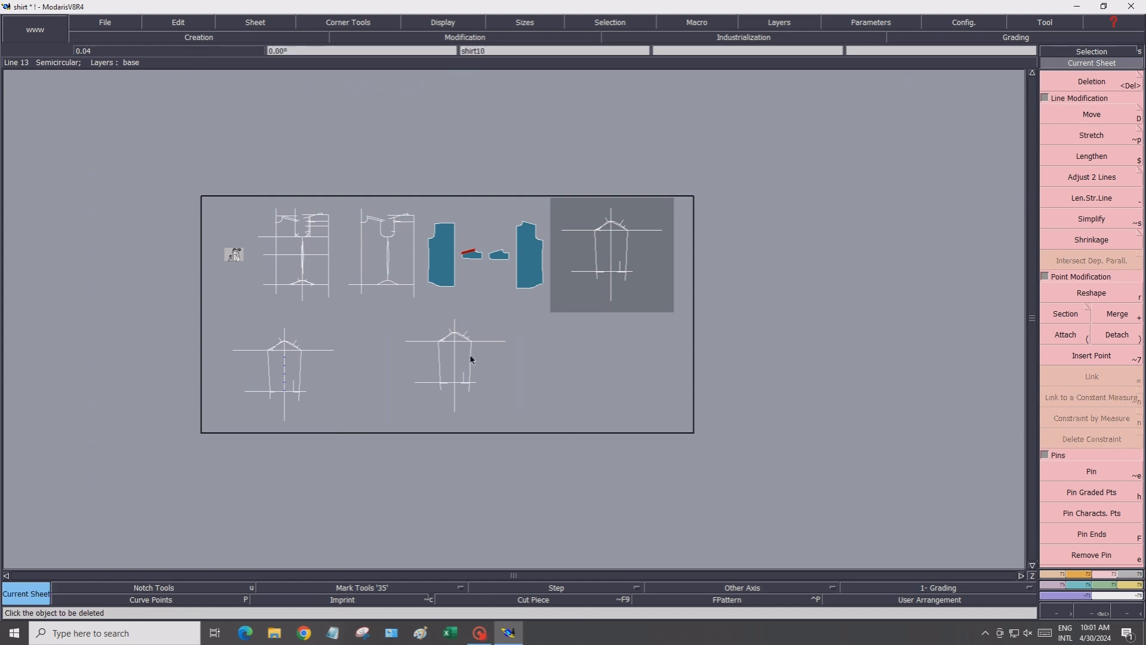
left_click(471, 358)
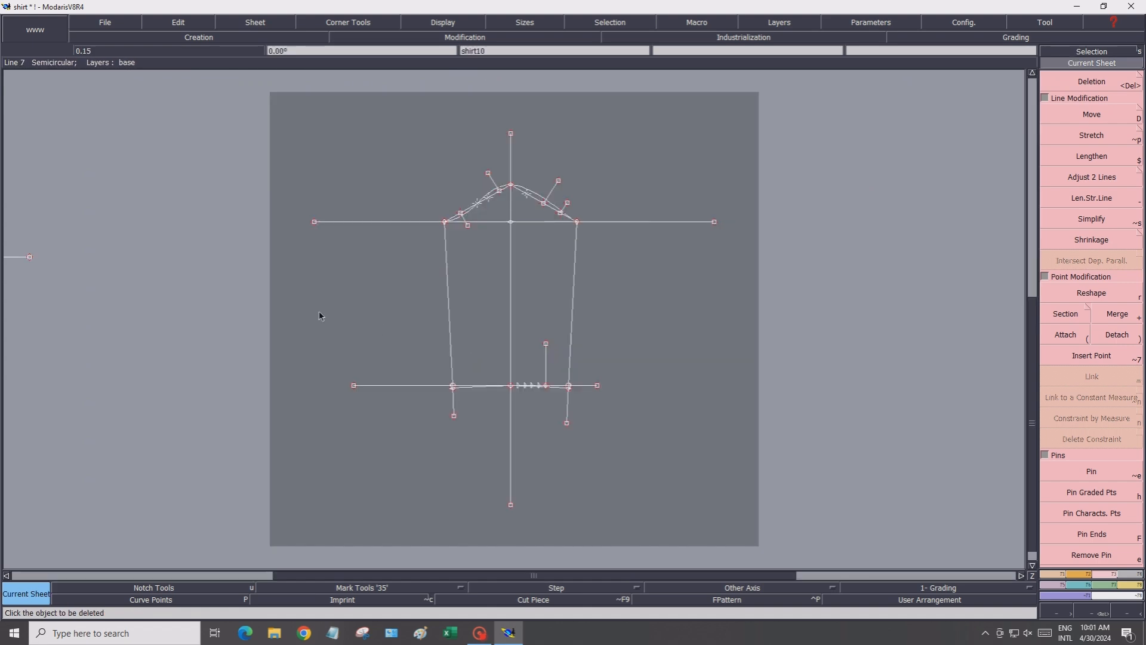
left_click(120, 23)
left_click(120, 76)
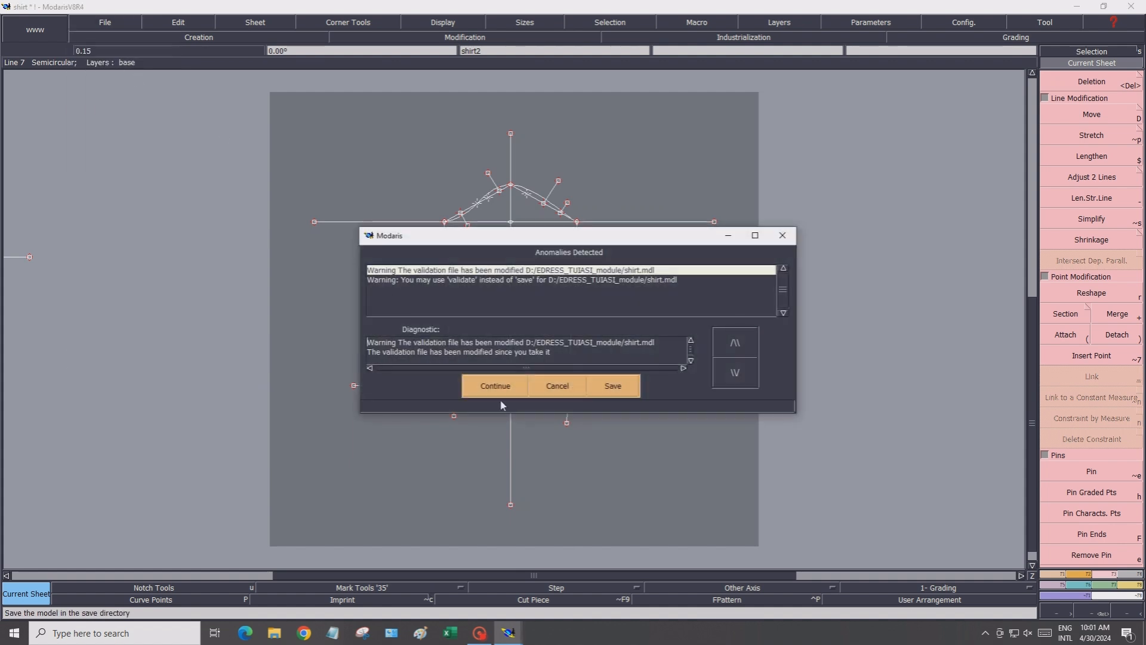
left_click(507, 387)
Delete the tangent handles and construction marks on the left half of the top curve
scroll(557, 379, "up", 2)
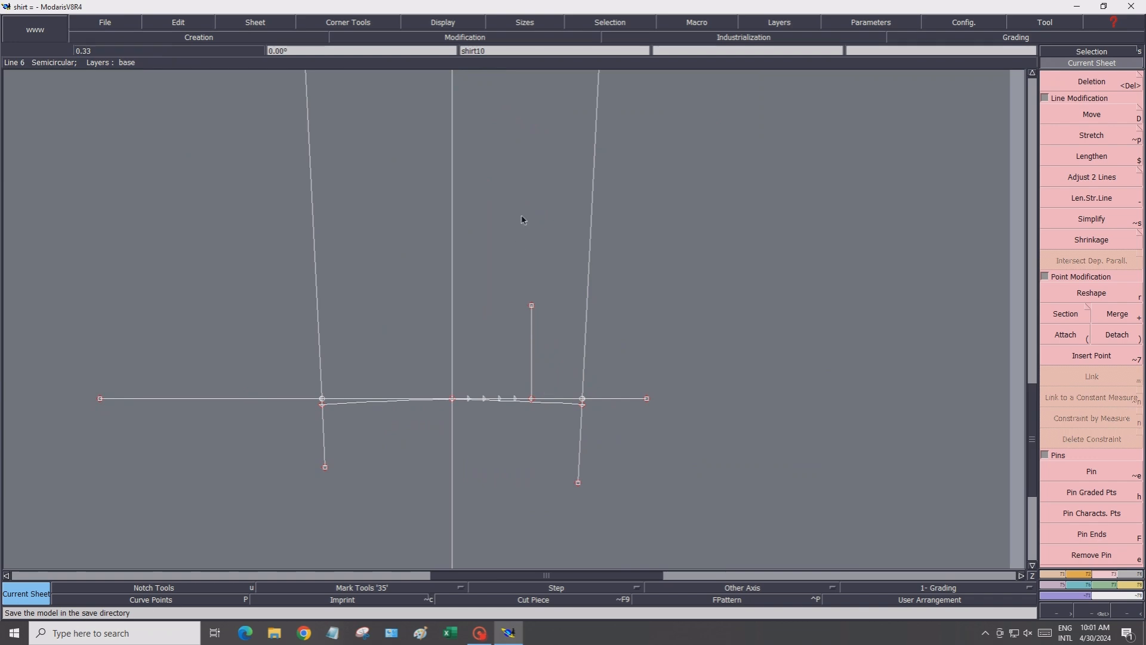
scroll(527, 205, "down", 1)
left_click(1033, 72)
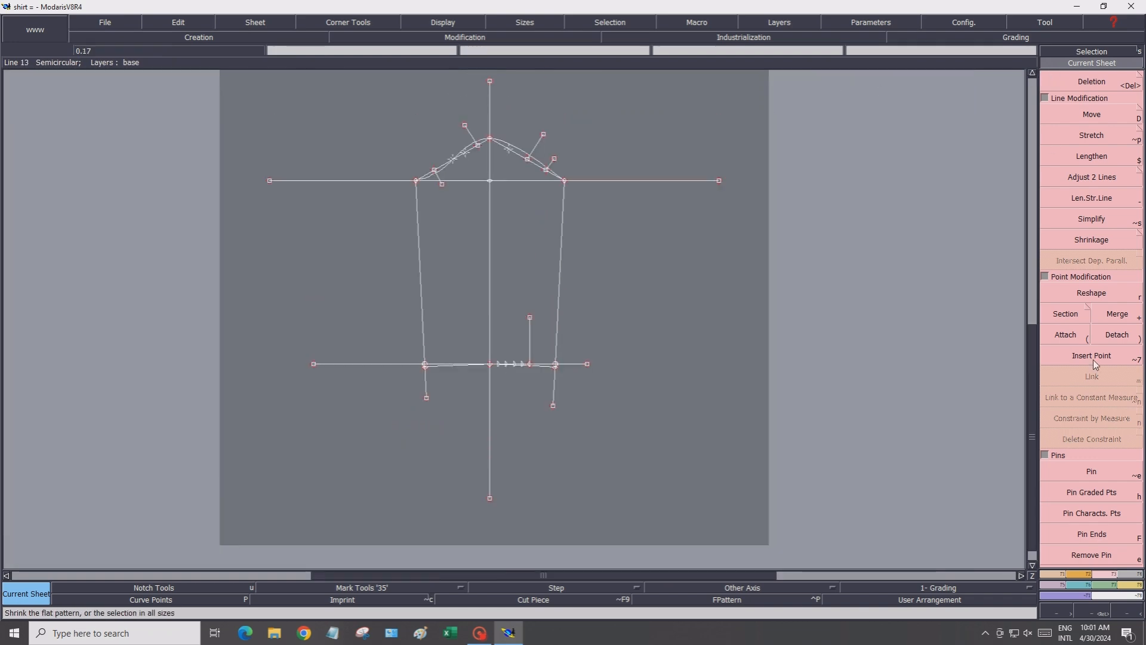
left_click(1078, 85)
scroll(495, 117, "up", 1)
left_click(488, 184)
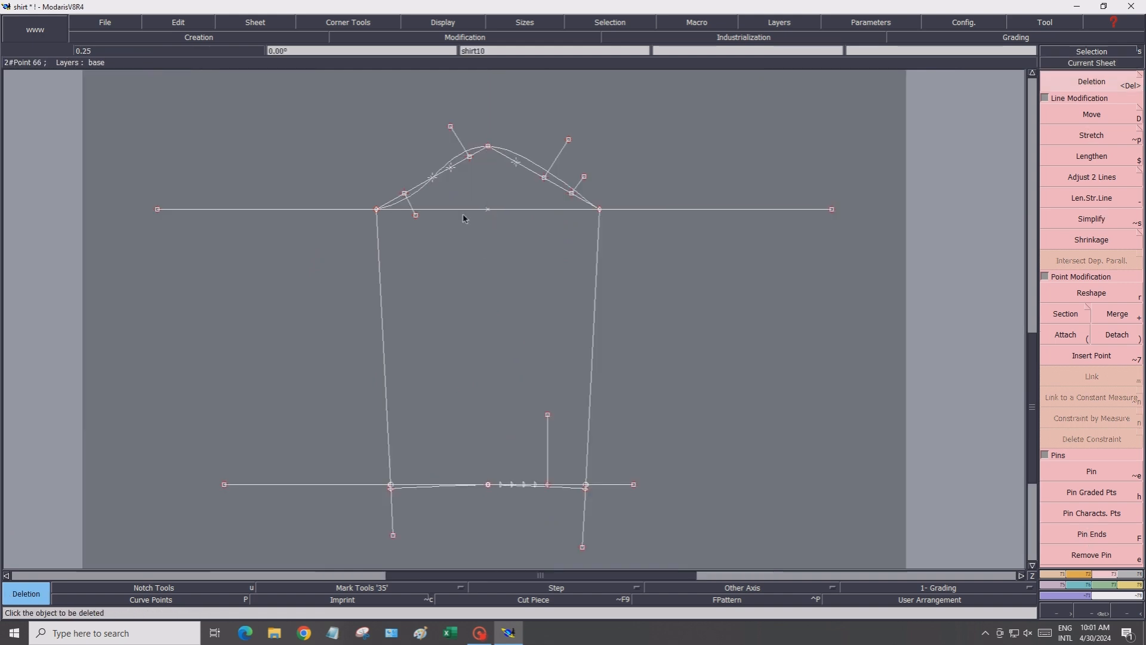
left_click(460, 209)
scroll(400, 196, "up", 1)
scroll(399, 195, "up", 1)
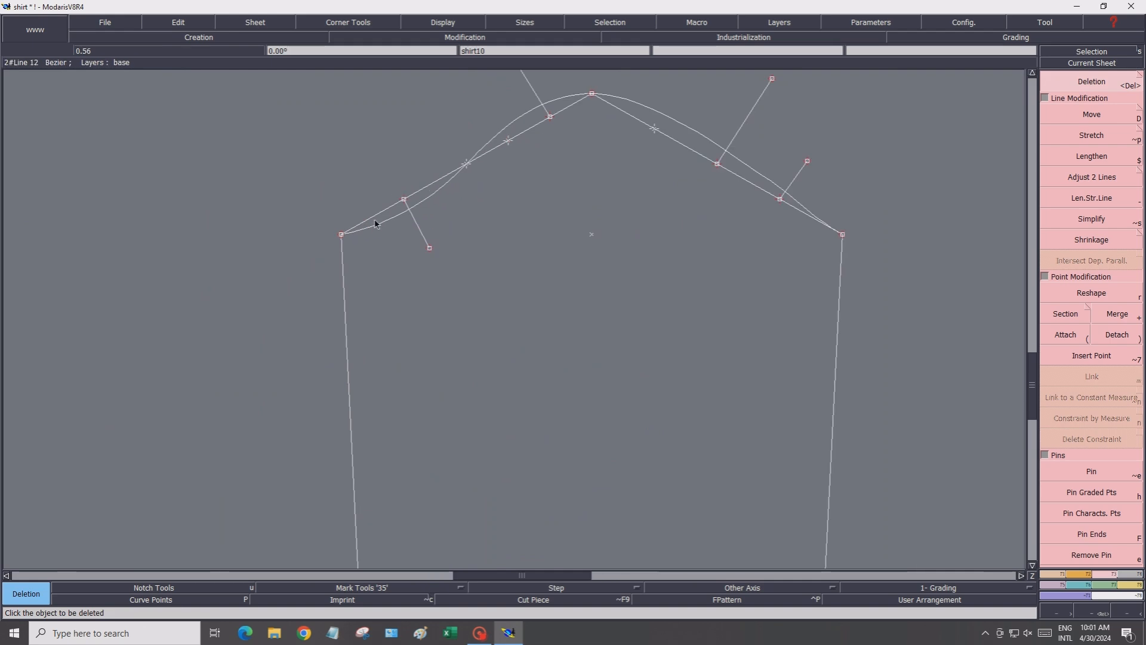
left_click(376, 217)
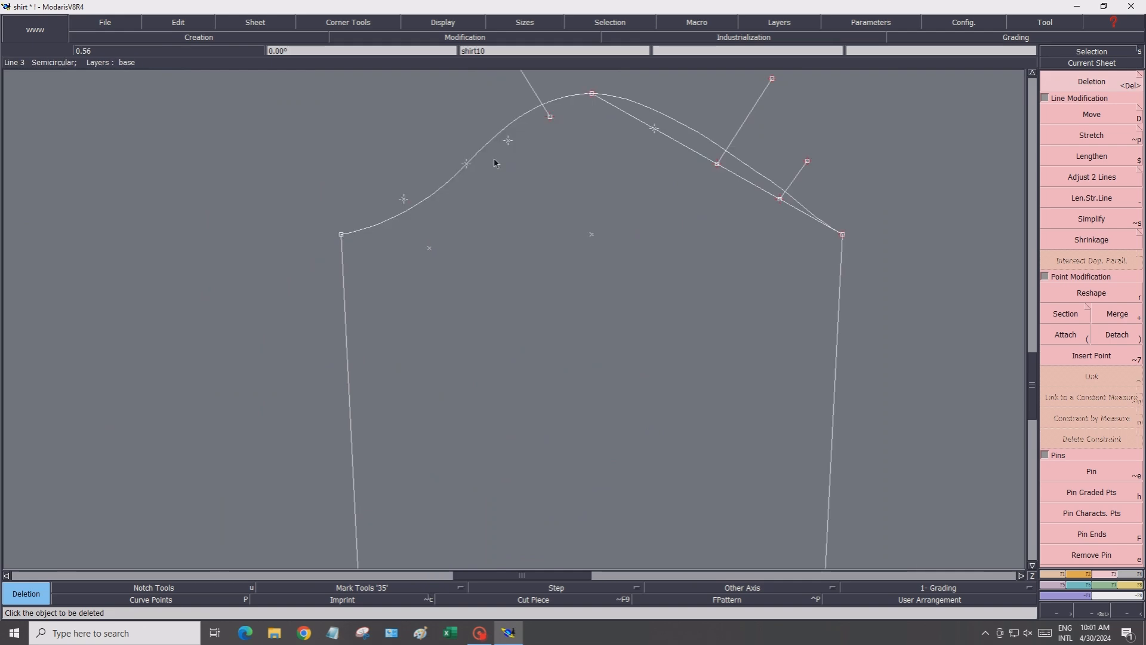
left_click(507, 141)
left_click(402, 198)
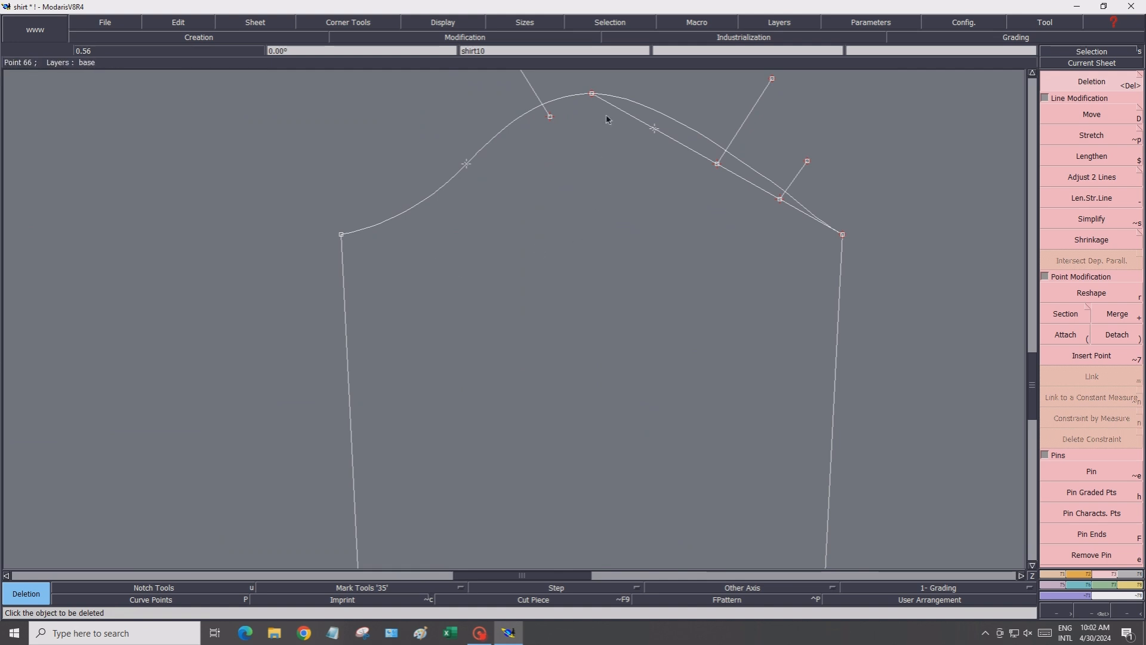
Display the curve points on the sheet's curves
scroll(606, 118, "up", 1)
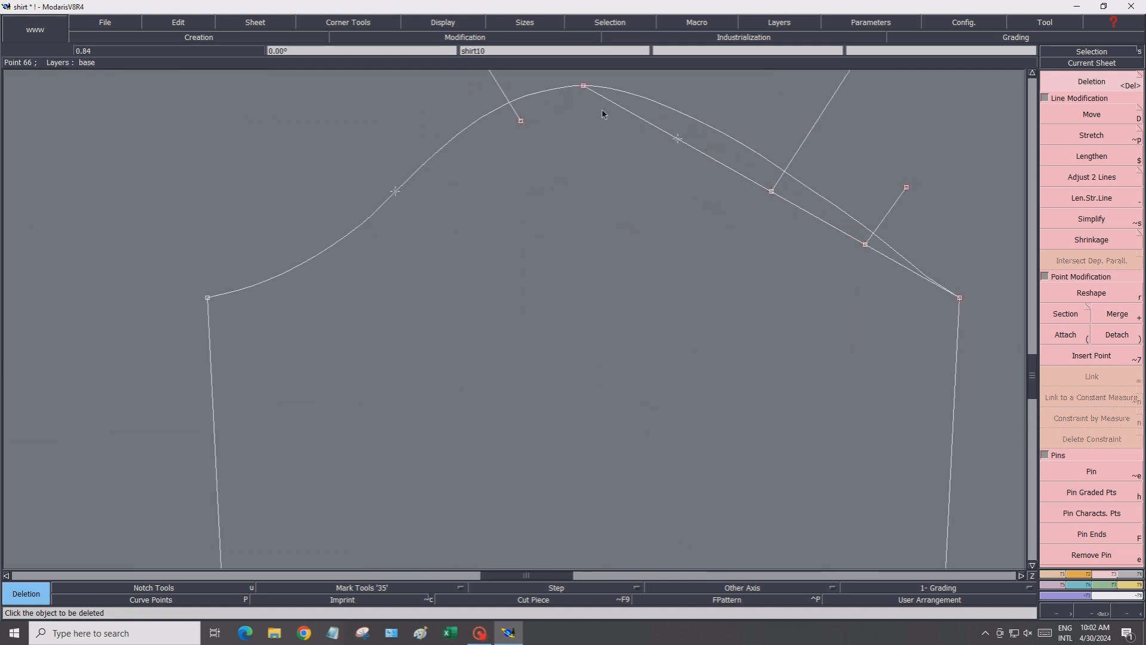
left_click(1032, 73)
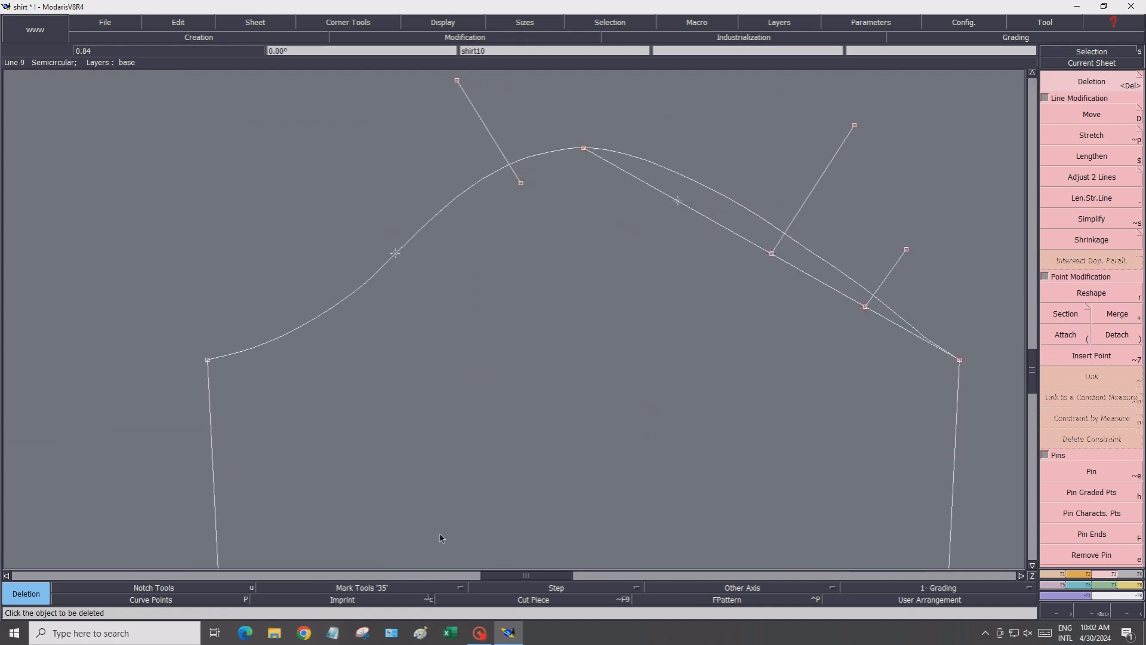
left_click(177, 600)
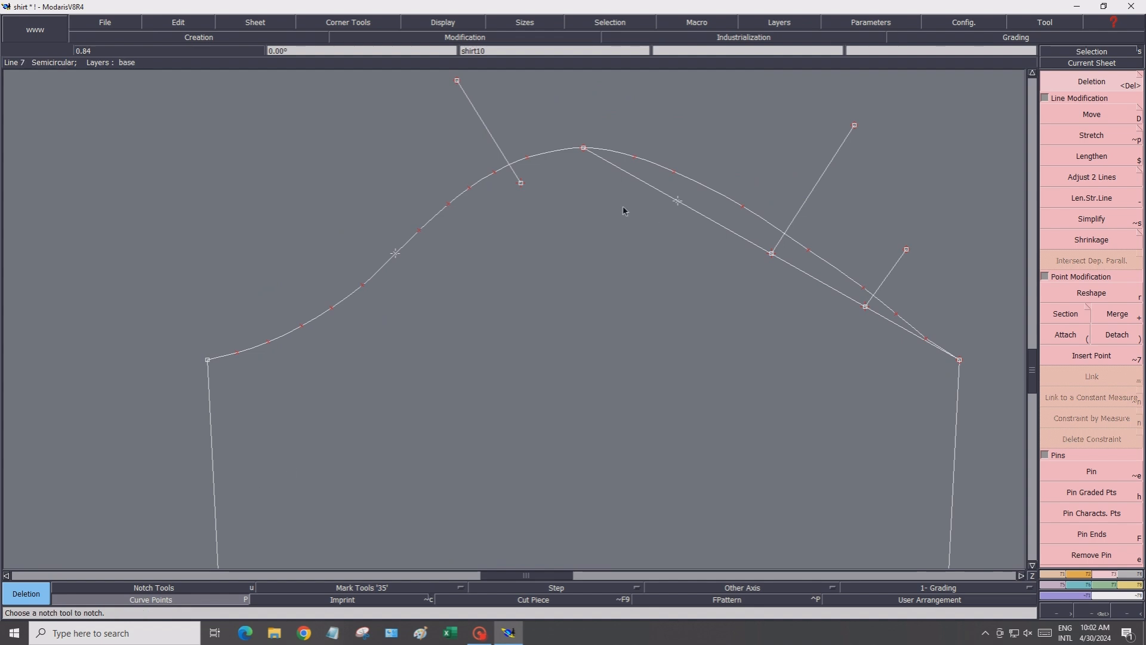
Lengthen the straight line from the right corner past the top curve's apex
left_click(1068, 203)
left_click(583, 149)
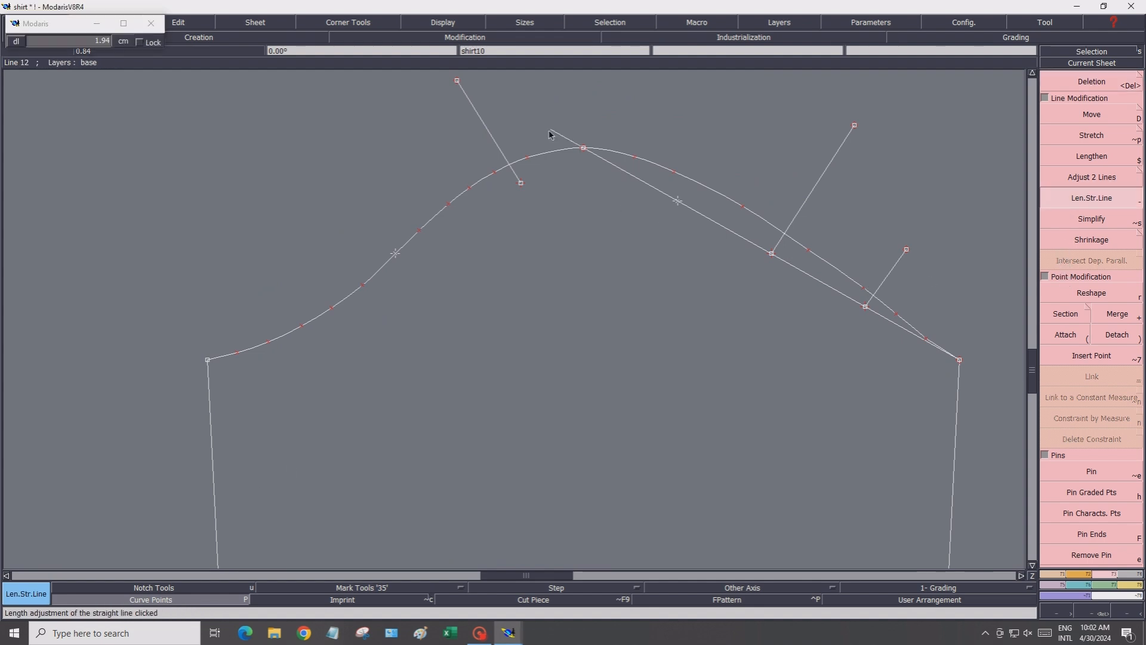
left_click(550, 130)
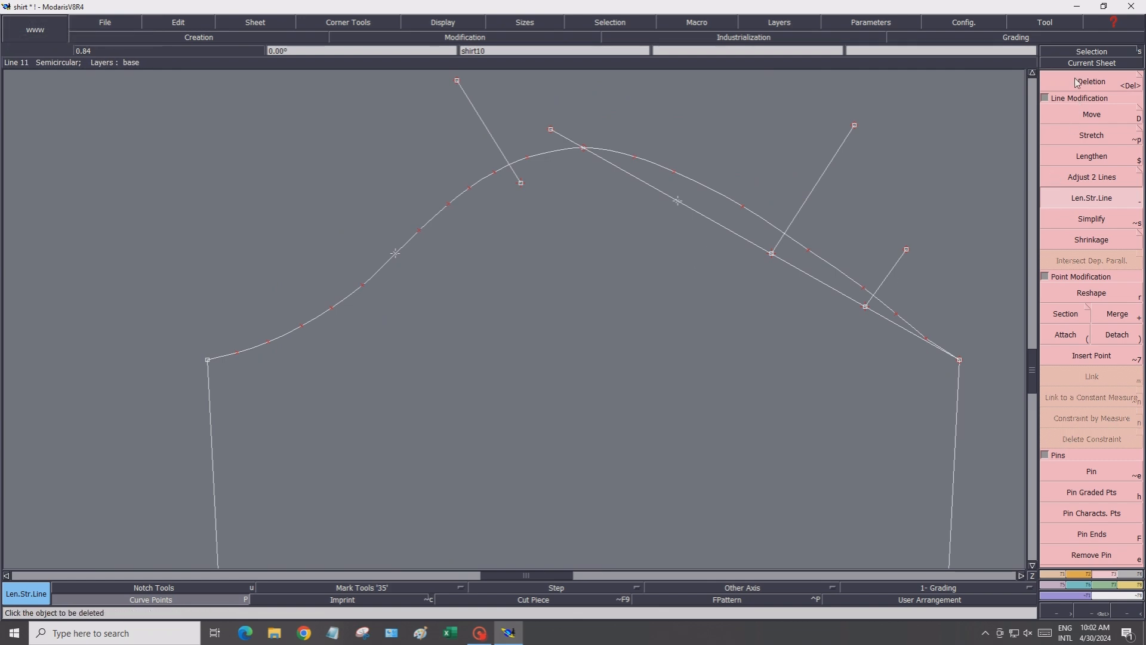
Delete the straight line running from the apex to the right corner
key("Delete")
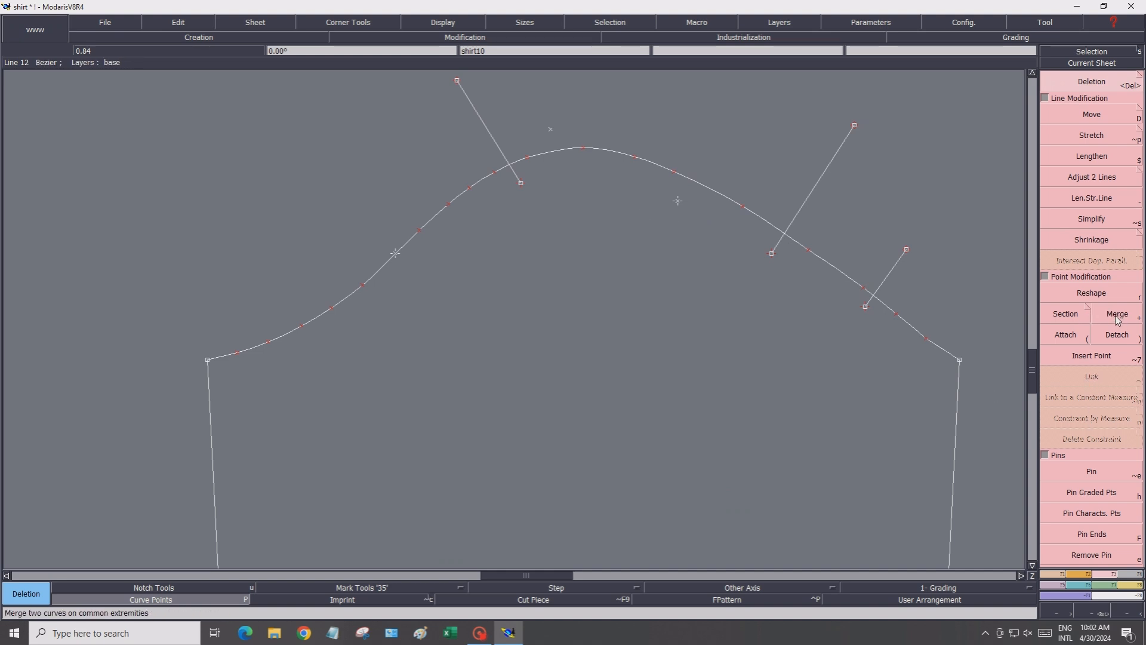
left_click(1073, 315)
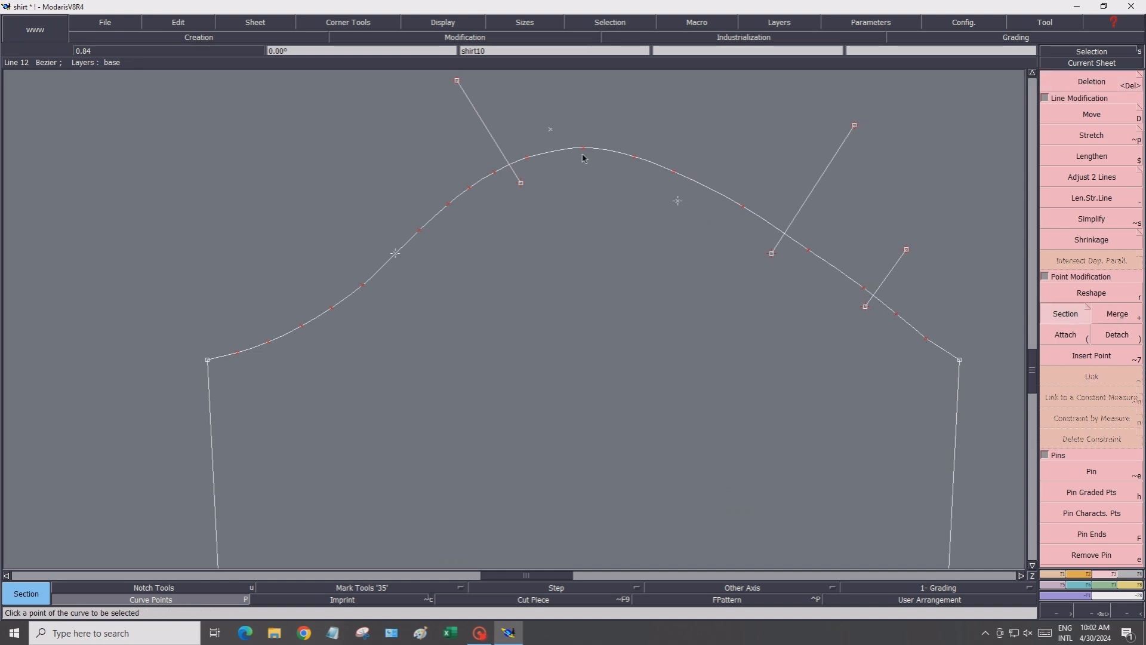
key("Delete")
left_click(550, 128)
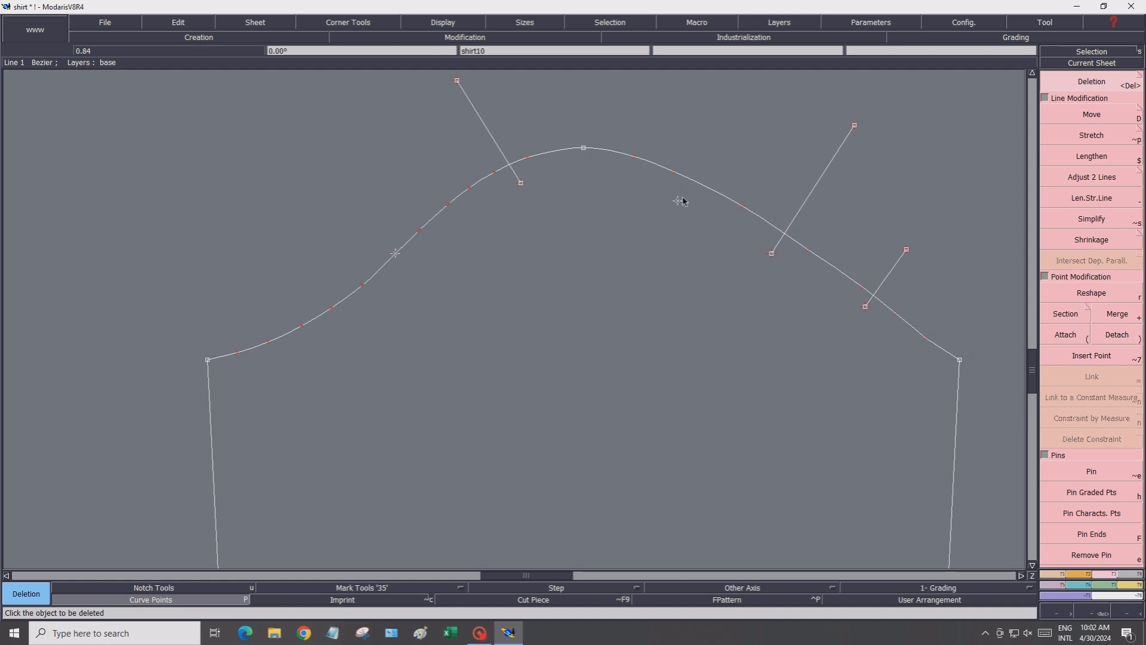
Delete the remaining tangent handles and construction marks along the top curve
left_click(678, 200)
left_click(520, 183)
left_click(397, 250)
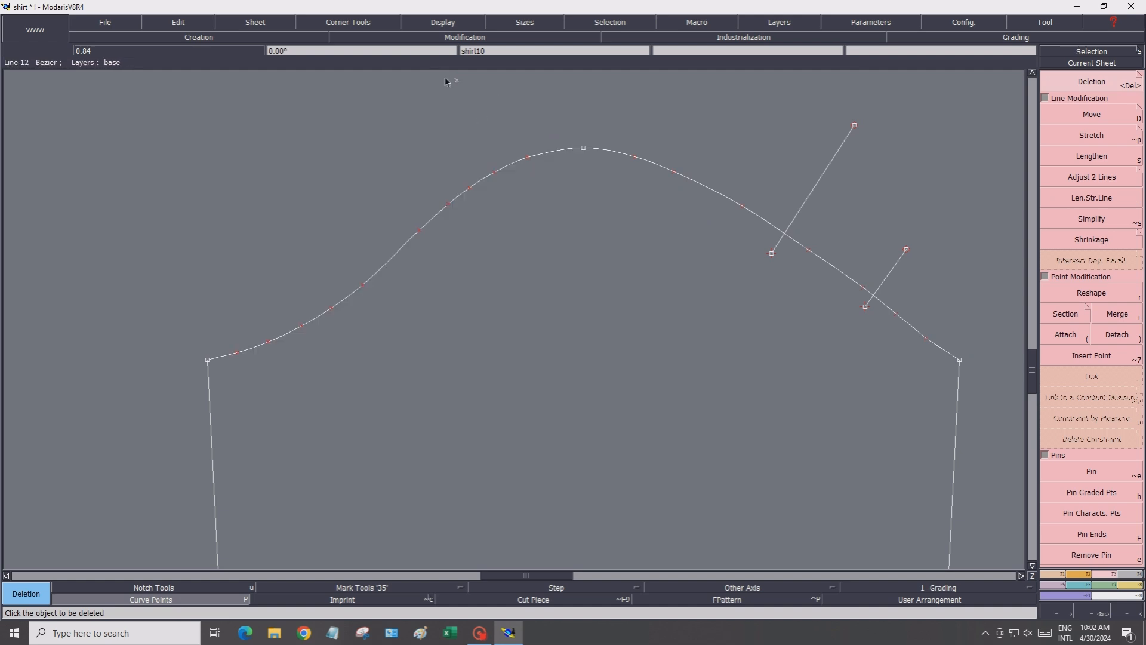
left_click(456, 80)
left_click(825, 176)
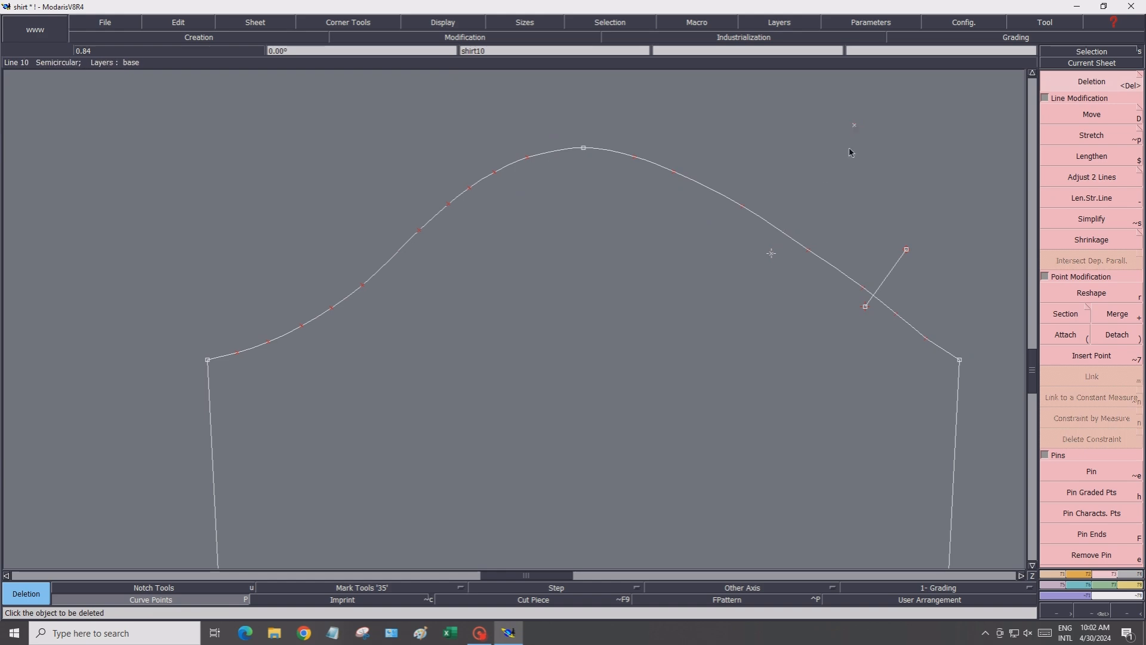
left_click(855, 126)
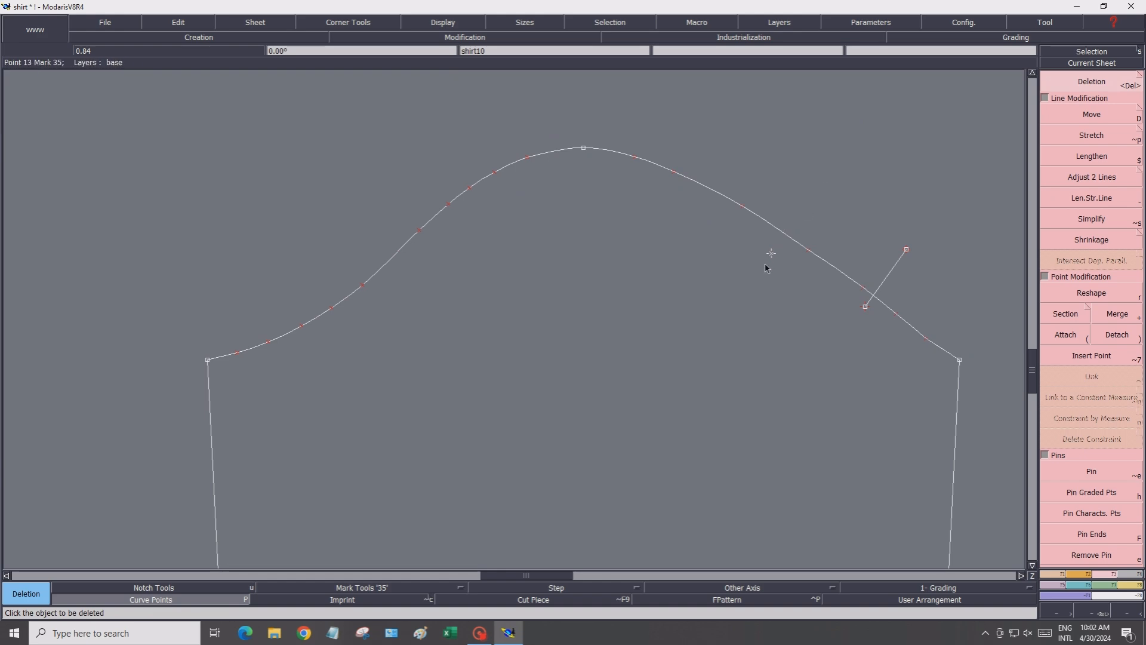
left_click(865, 301)
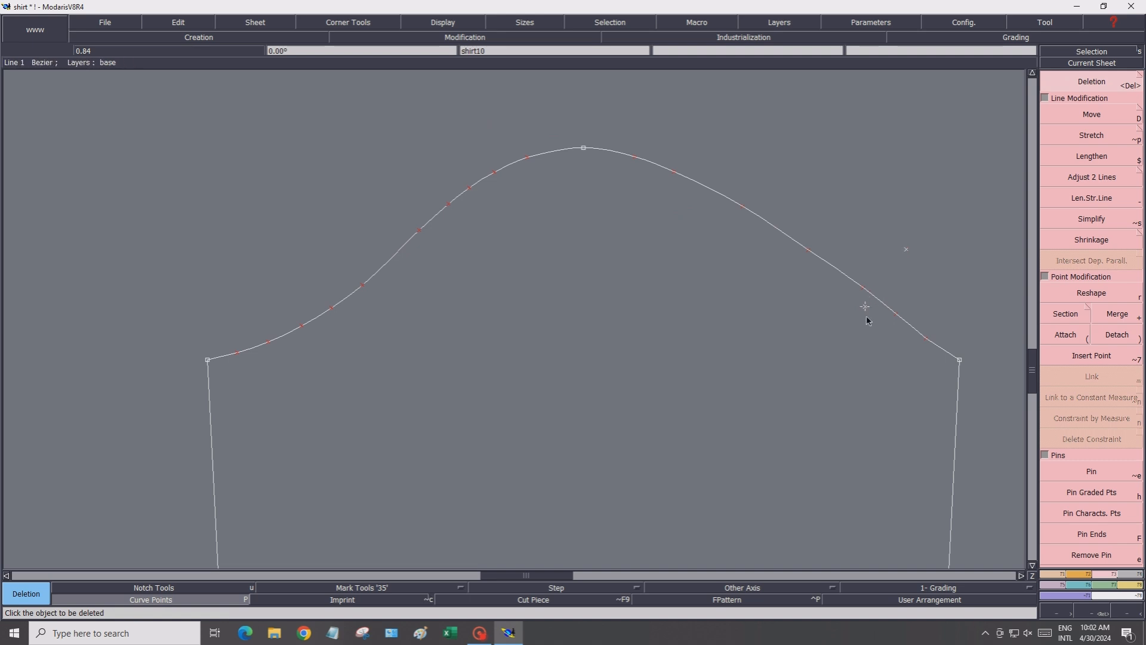
left_click(906, 250)
key("r")
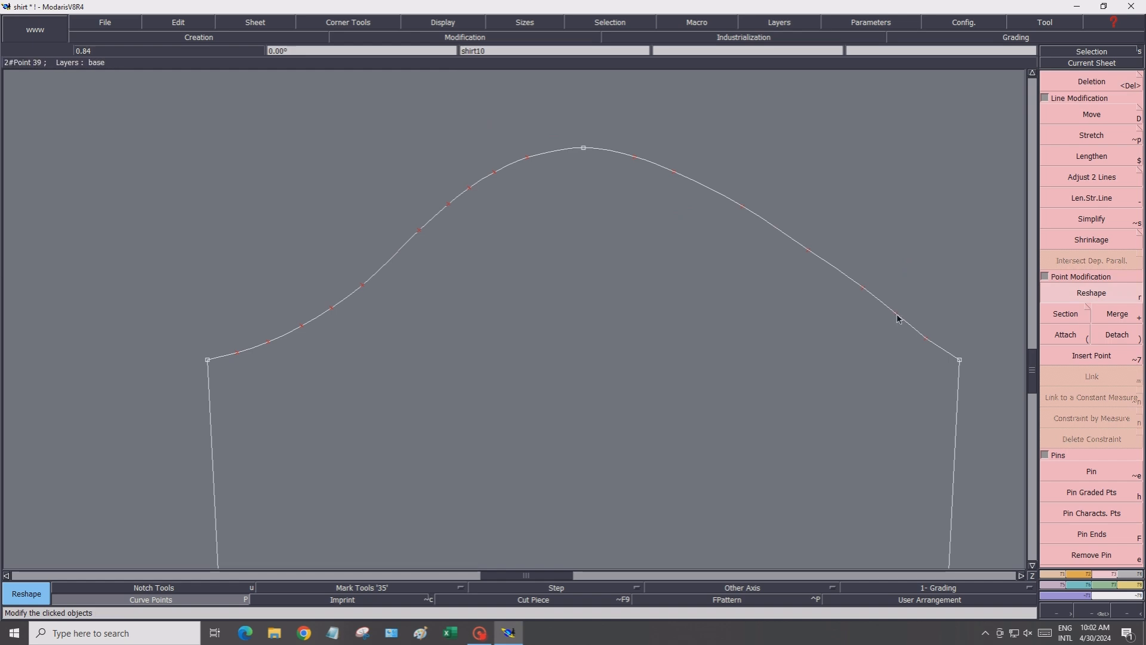
left_click_drag(899, 319, 898, 318)
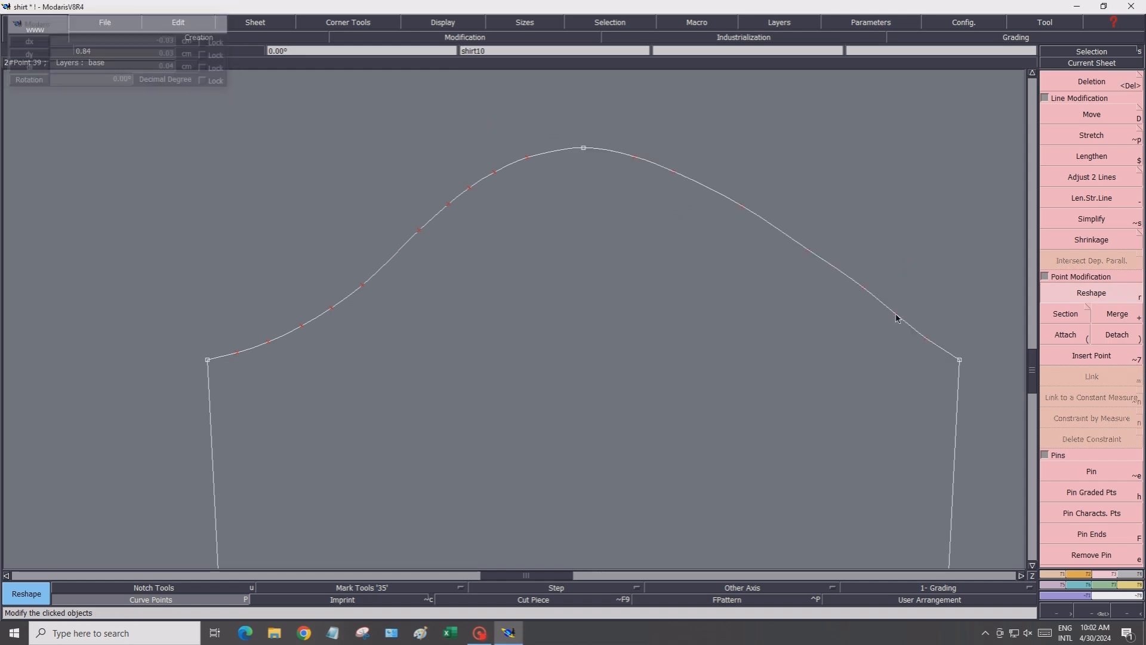
scroll(712, 402, "down", 5)
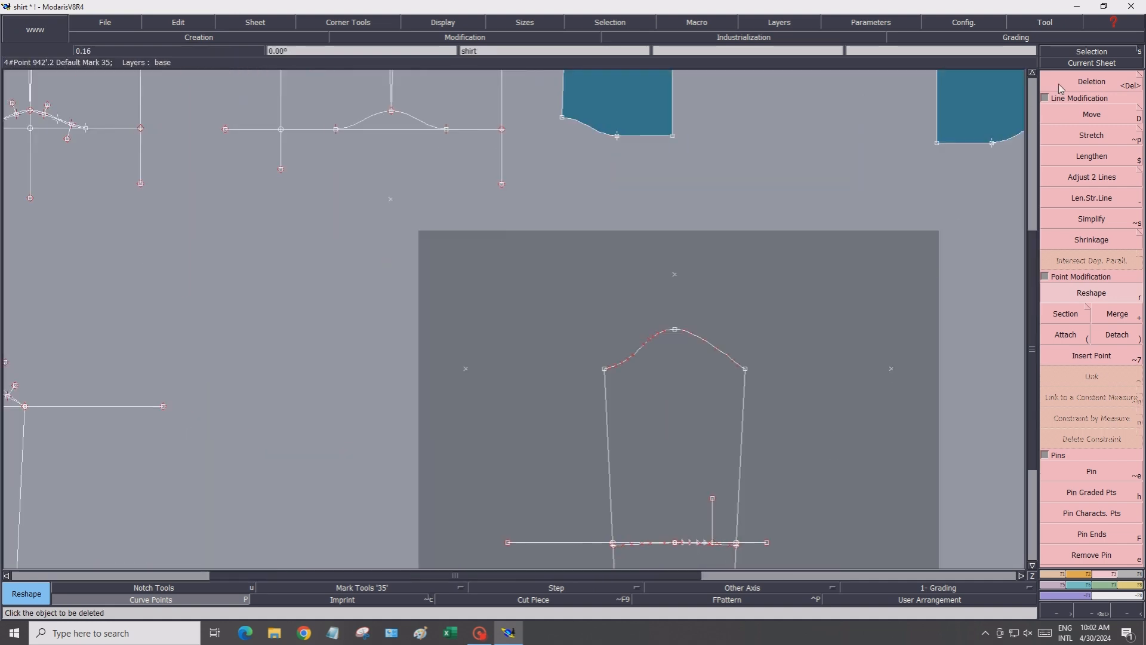
left_click(1081, 82)
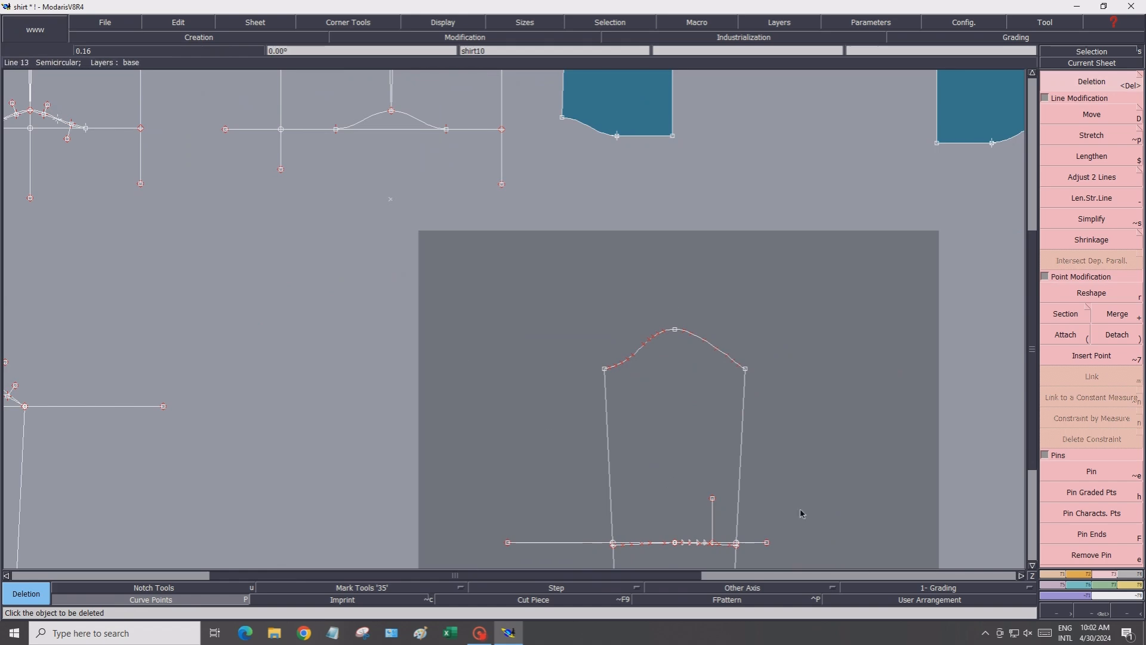
Draw four short vertical straight lines downward from the 2 cm-spaced points along the hem's horizontal guideline
left_click(1033, 565)
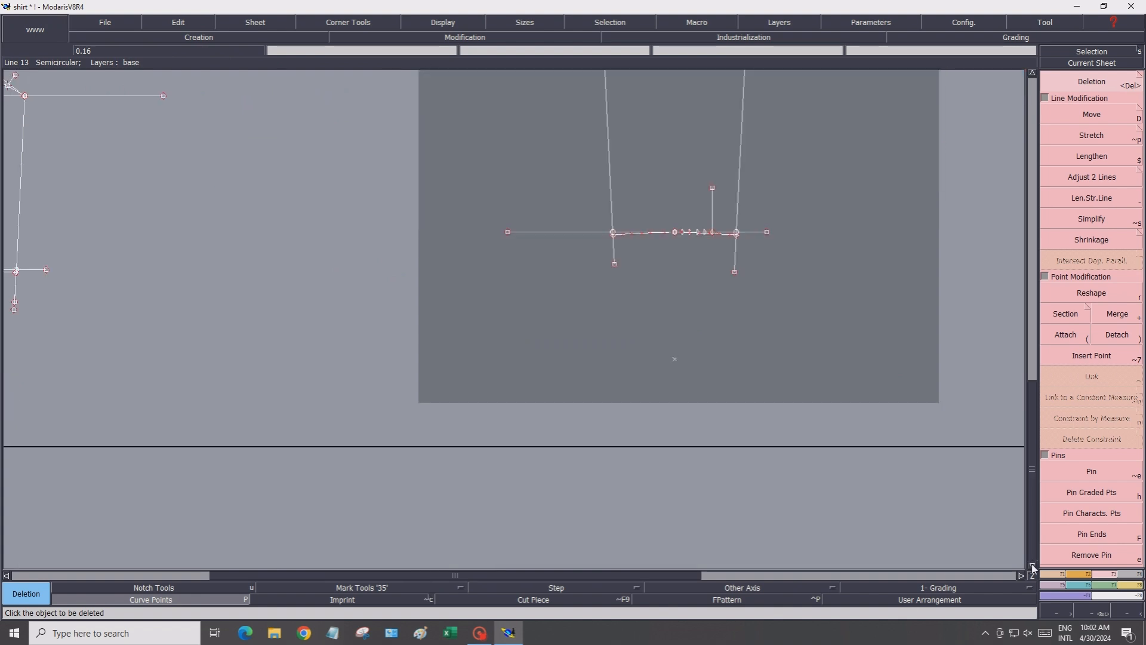
scroll(645, 203, "up", 6)
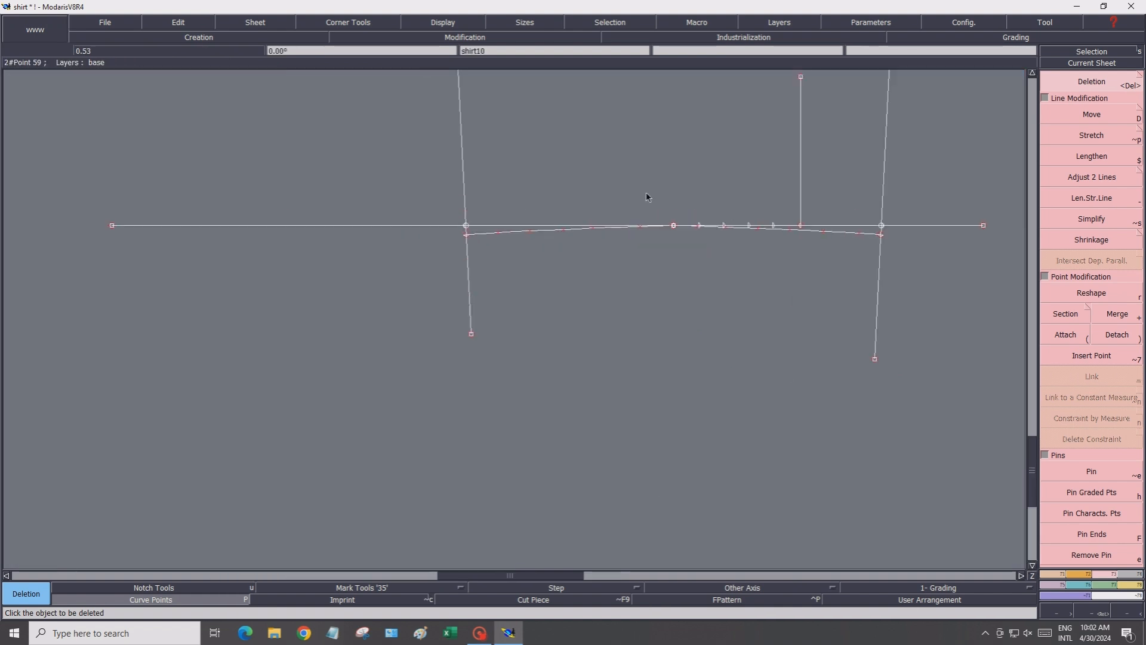
scroll(645, 215, "up", 1)
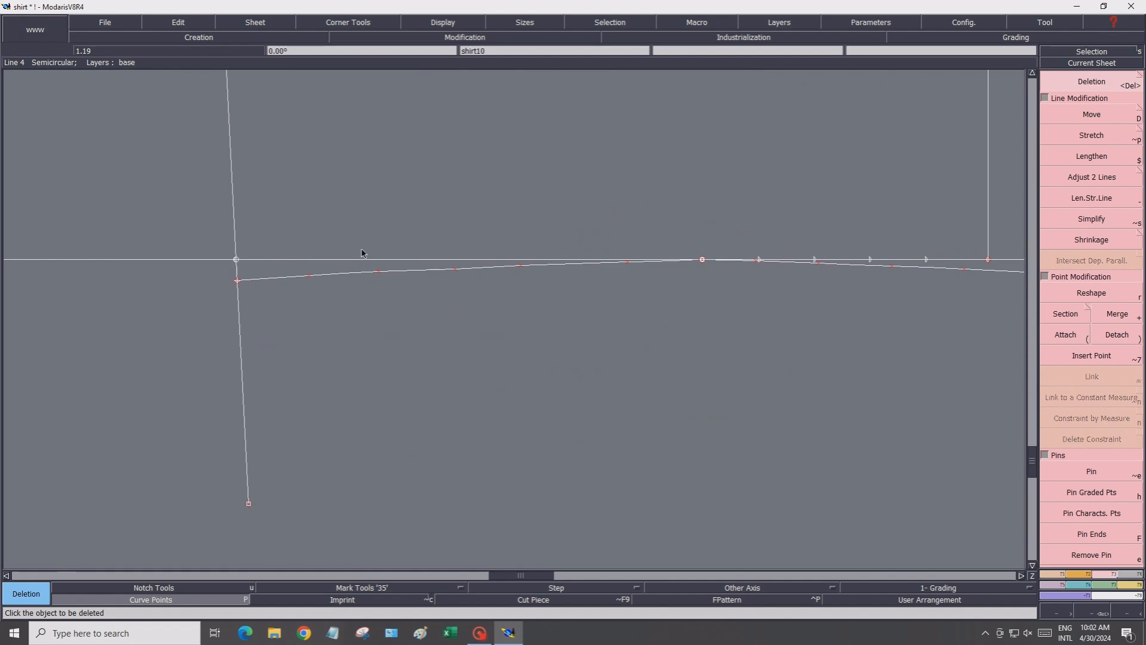
scroll(409, 254, "down", 2)
scroll(664, 274, "up", 3)
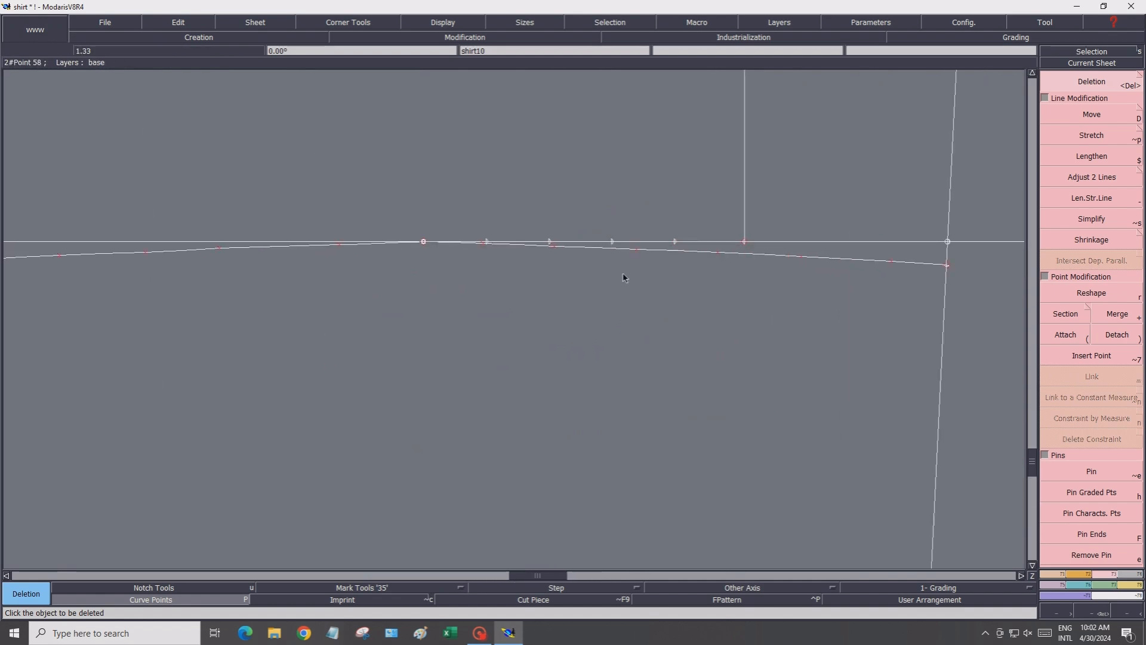
scroll(624, 277, "up", 2)
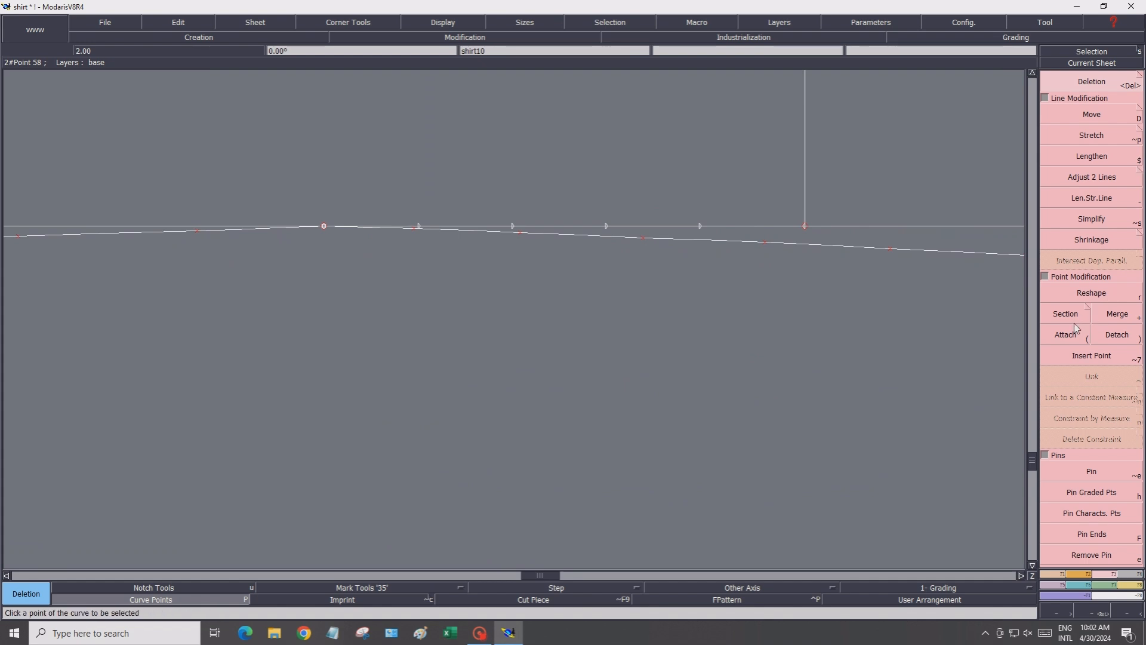
left_click(1055, 575)
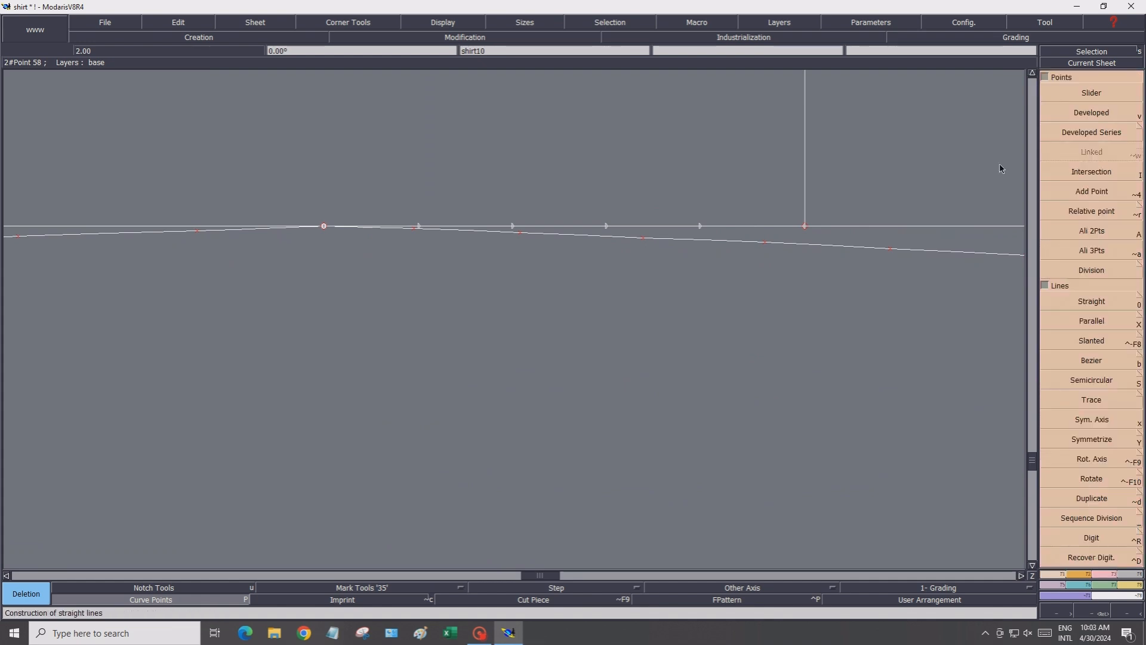
left_click(1067, 300)
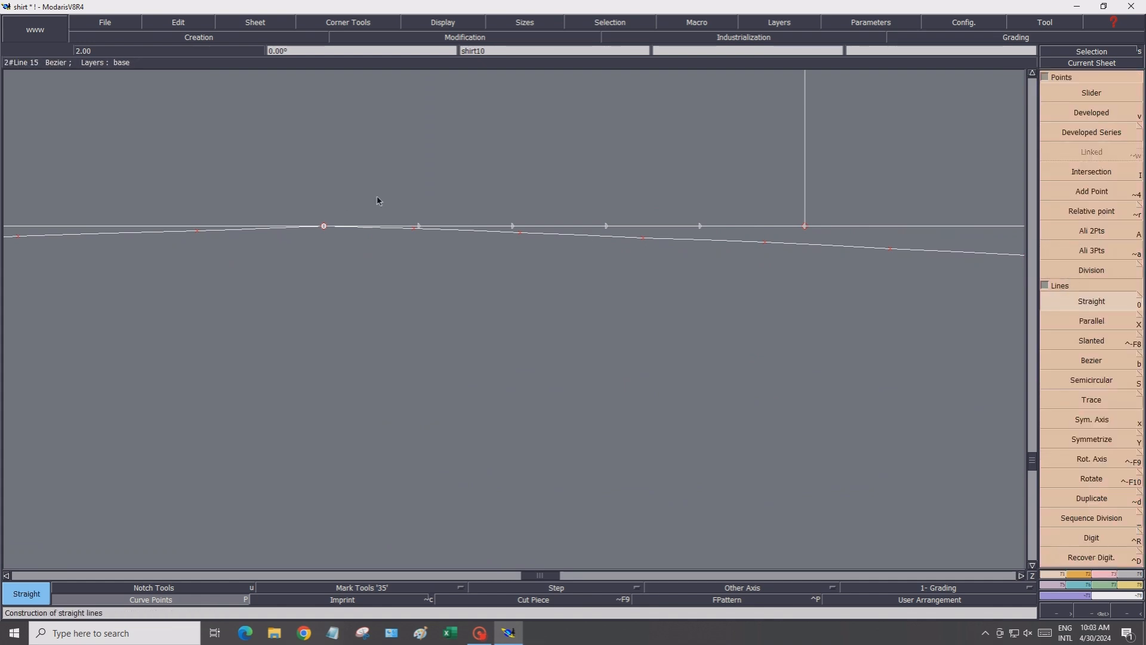
scroll(396, 209, "up", 2)
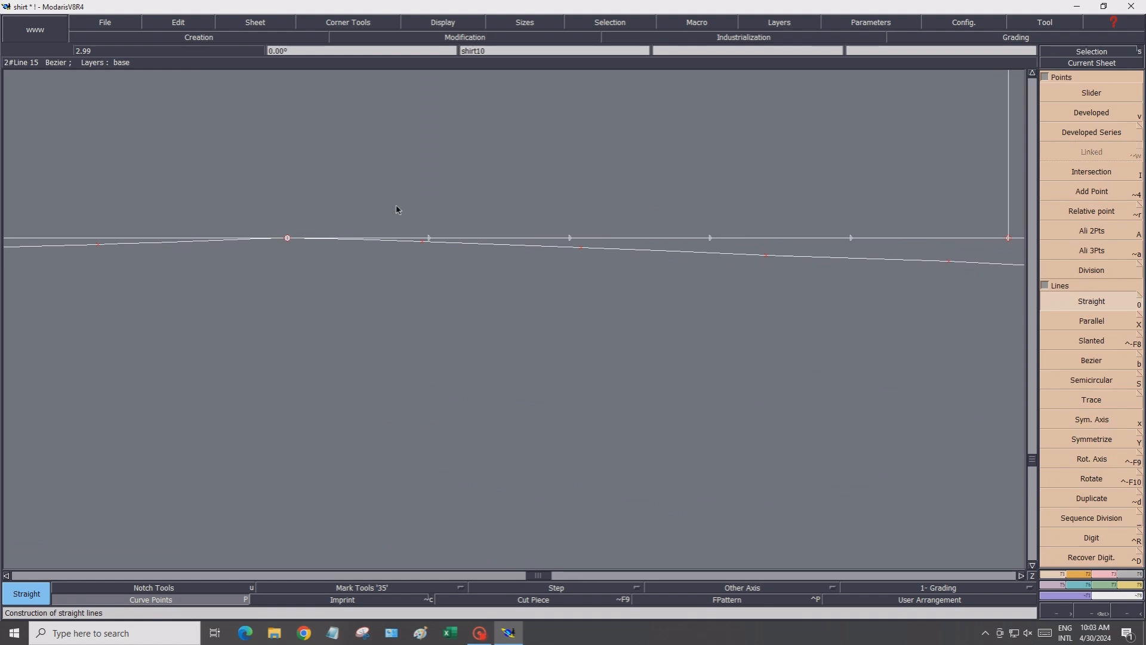
left_click(428, 241)
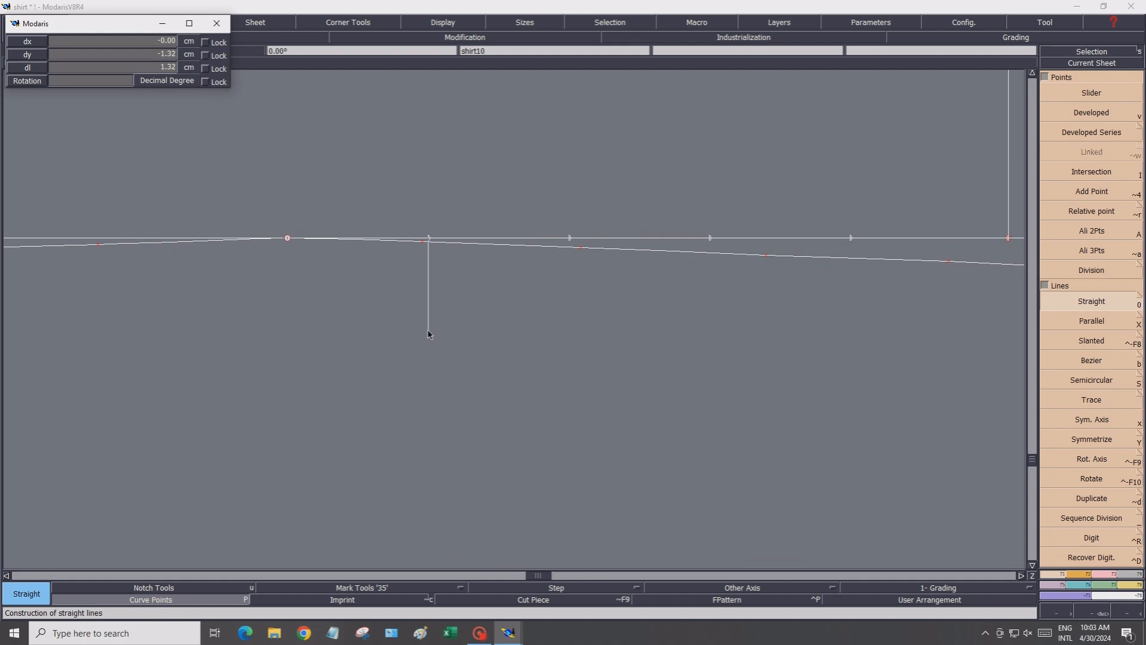
left_click(428, 333)
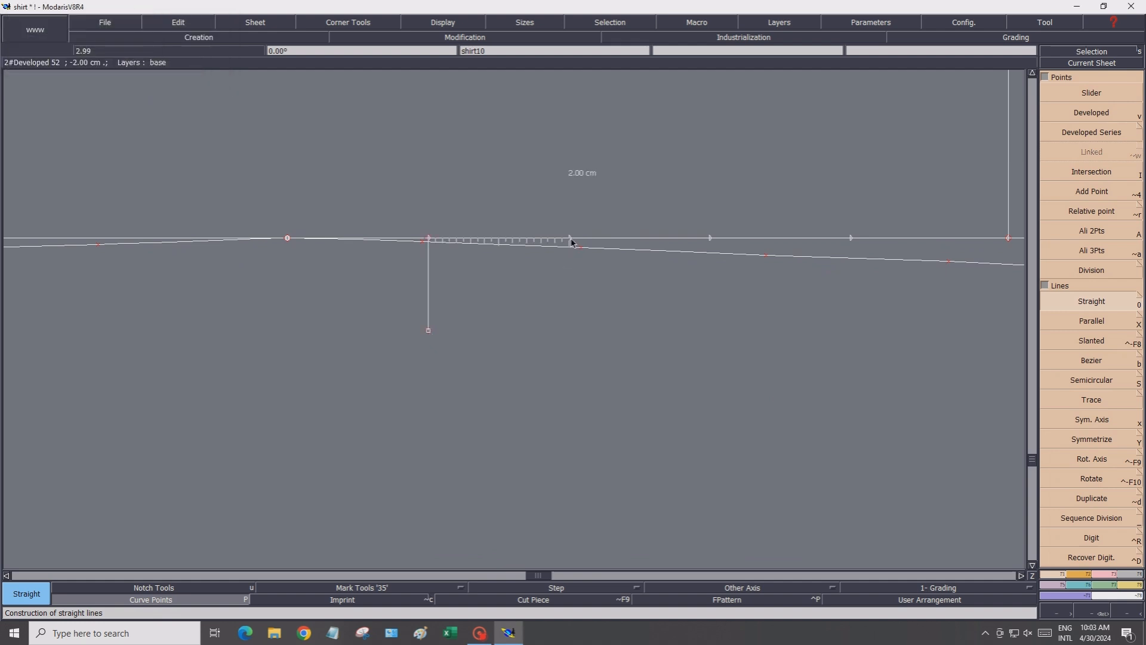
left_click(570, 239)
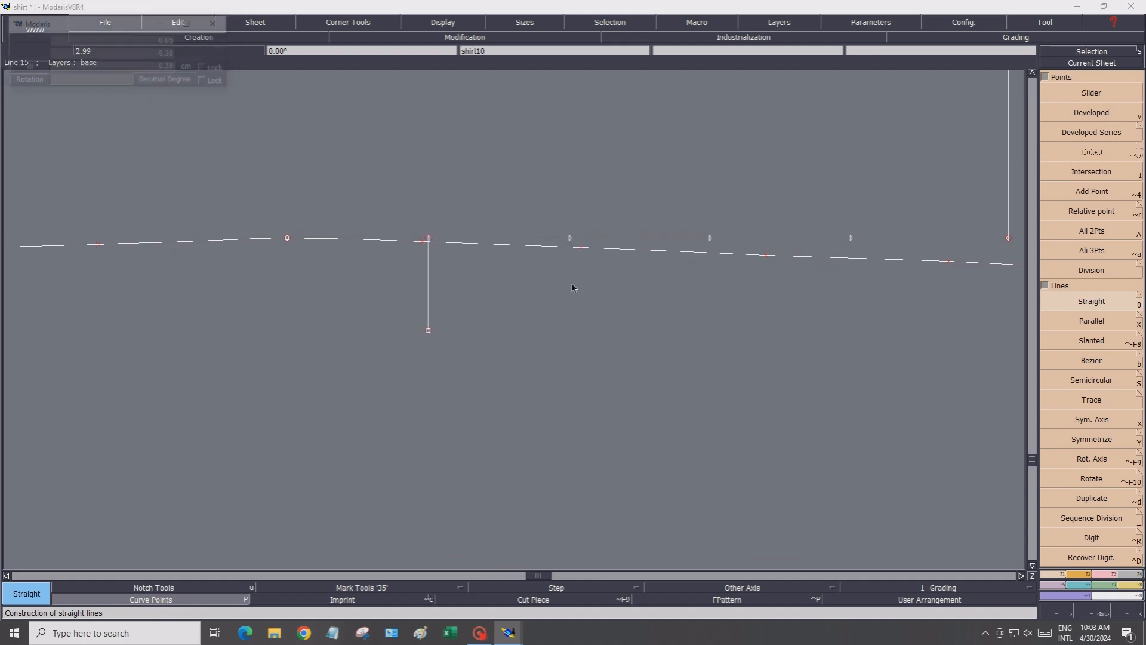
left_click(569, 315)
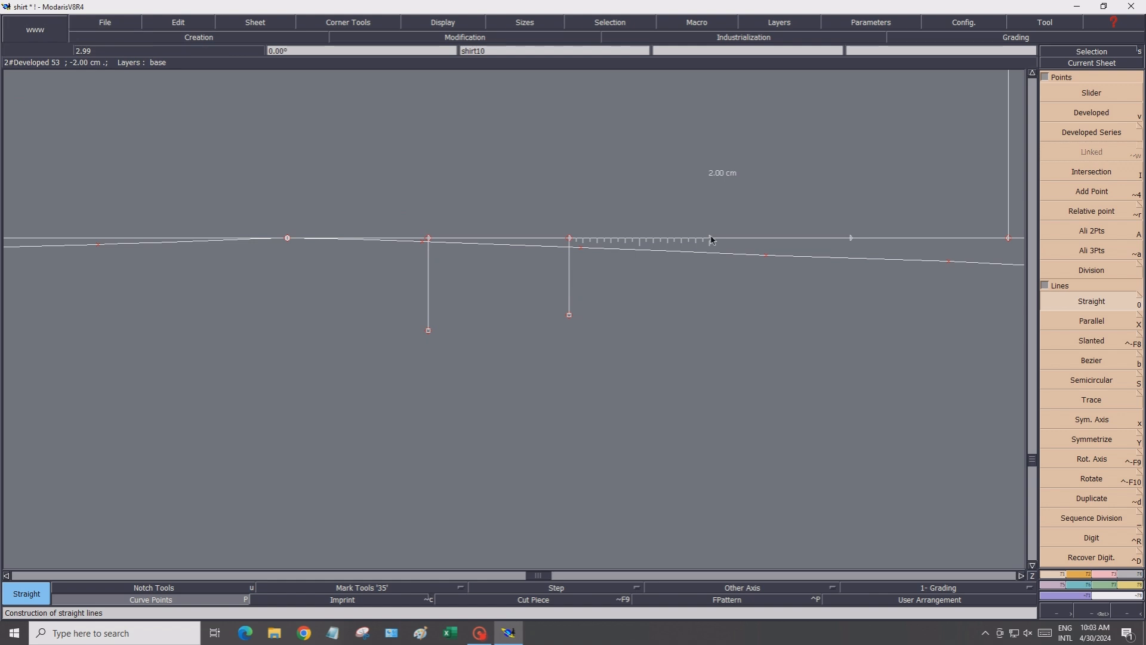
left_click(710, 239)
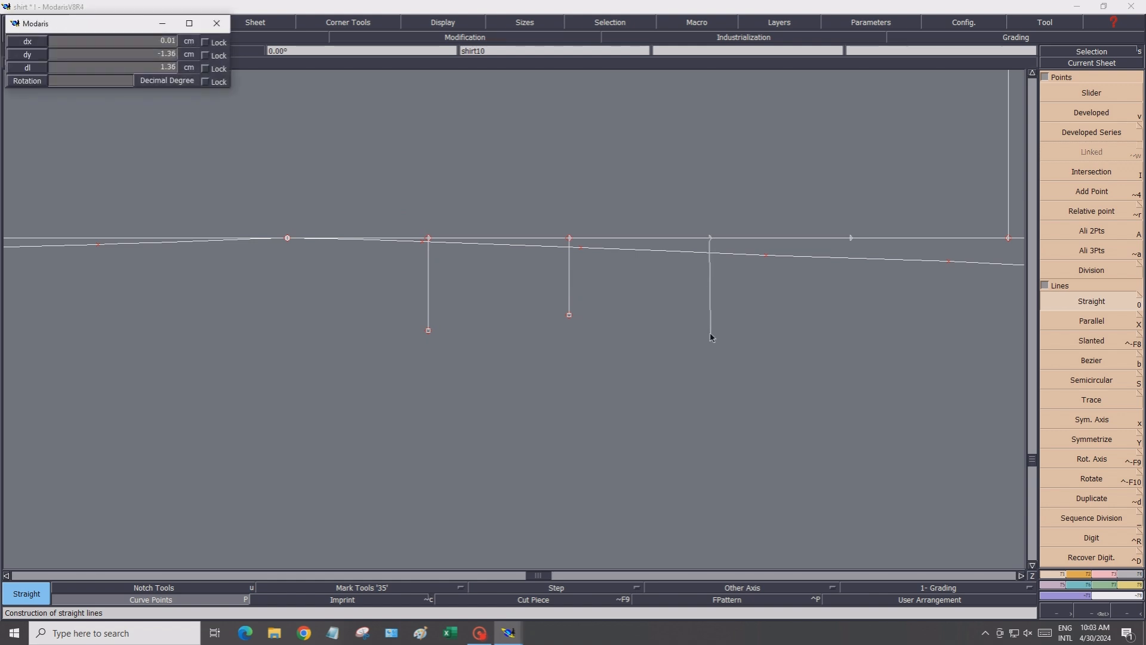
left_click(710, 335)
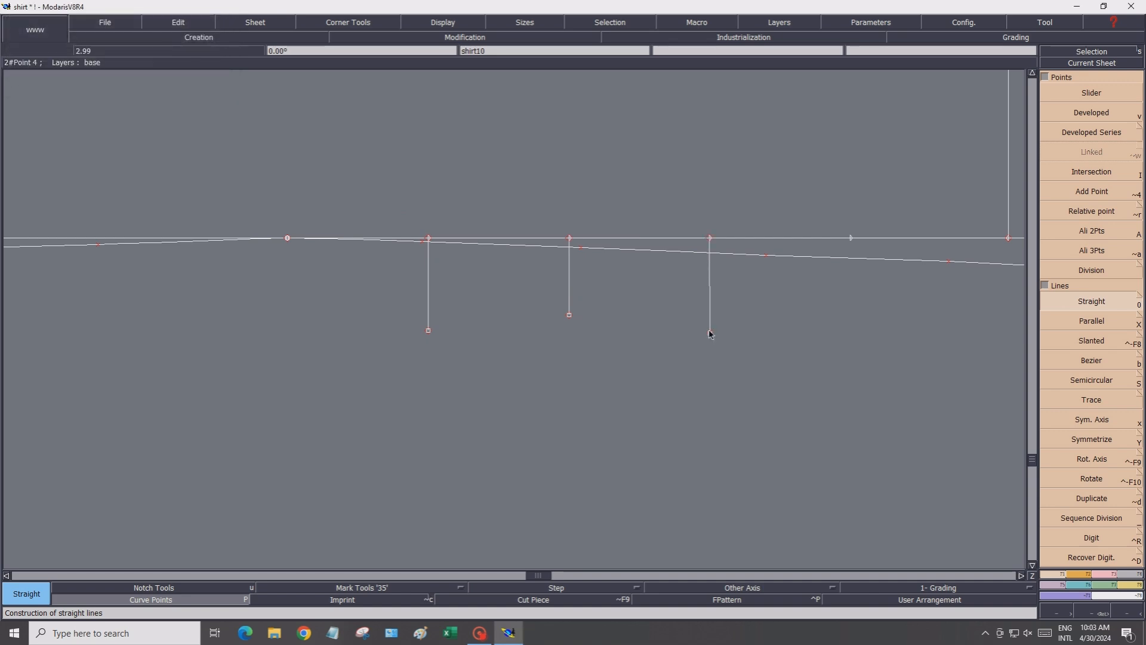
left_click(851, 237)
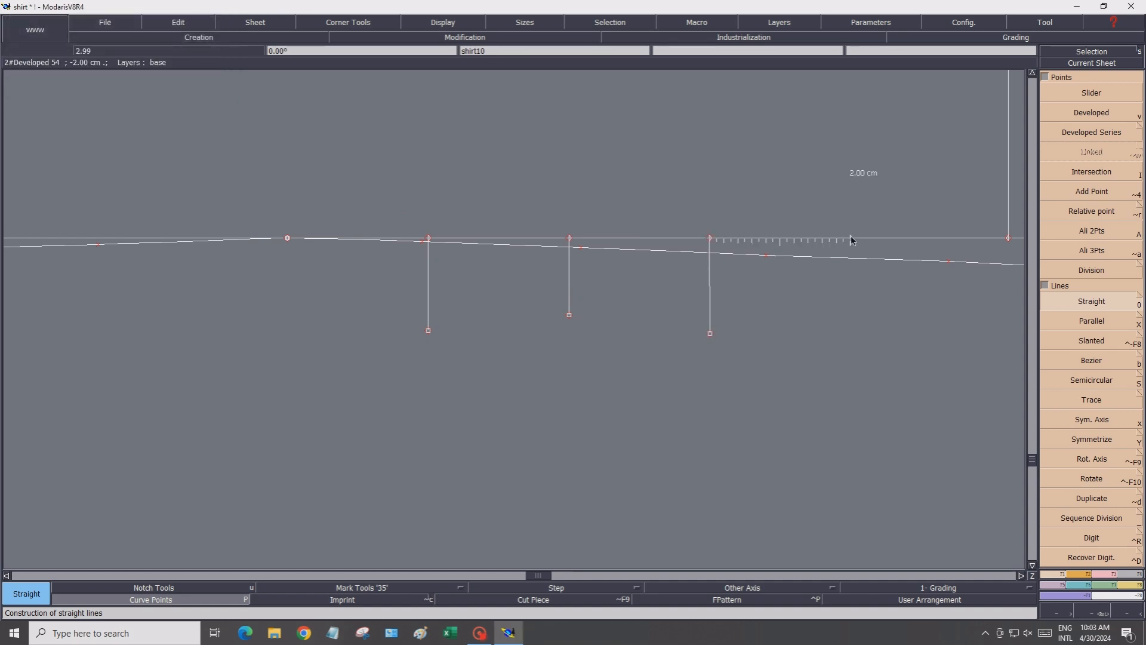
left_click(852, 355)
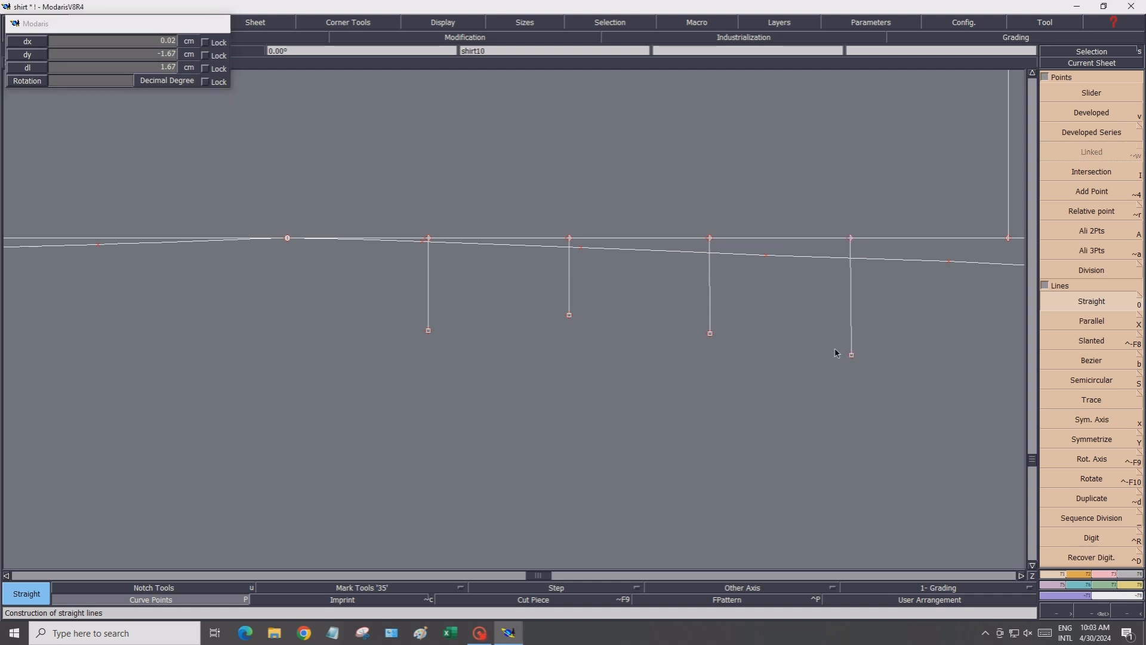
Align the bottom ends of the third and fourth vertical lines straight below their top points using Ali 2Pts
left_click(1112, 575)
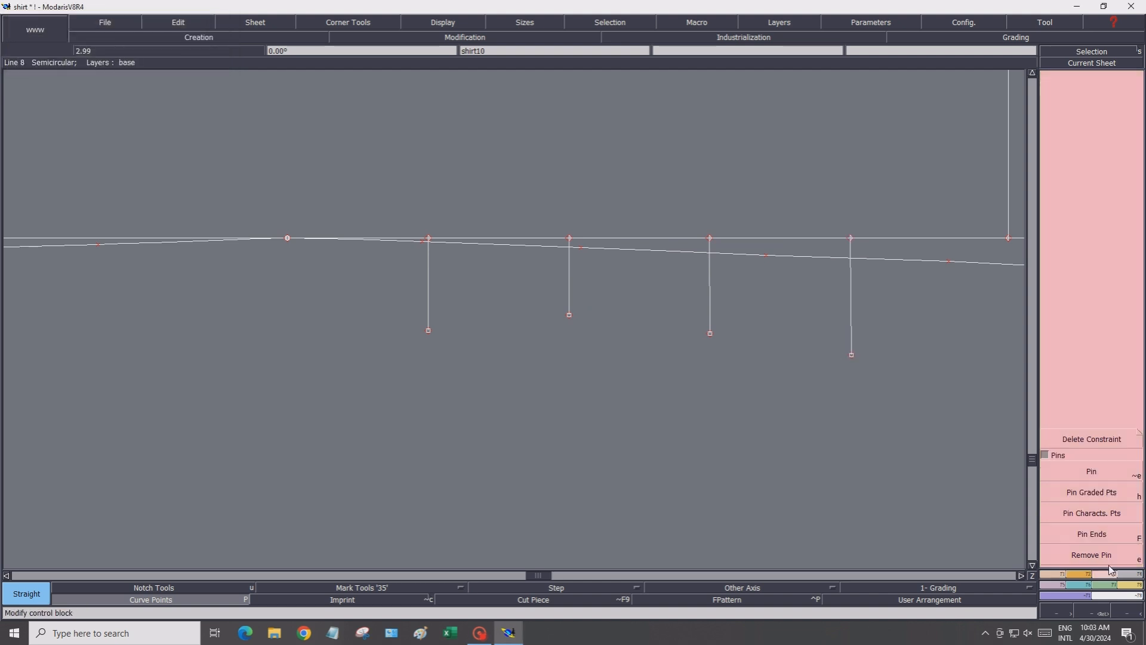
left_click(1071, 573)
left_click(1078, 233)
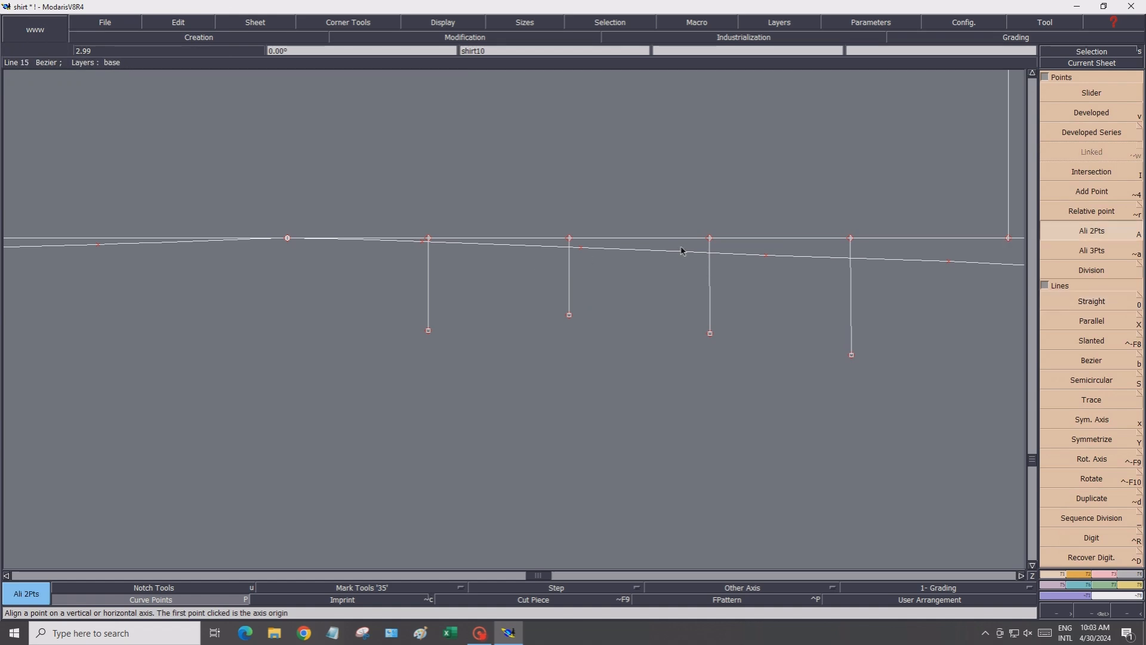
left_click(710, 239)
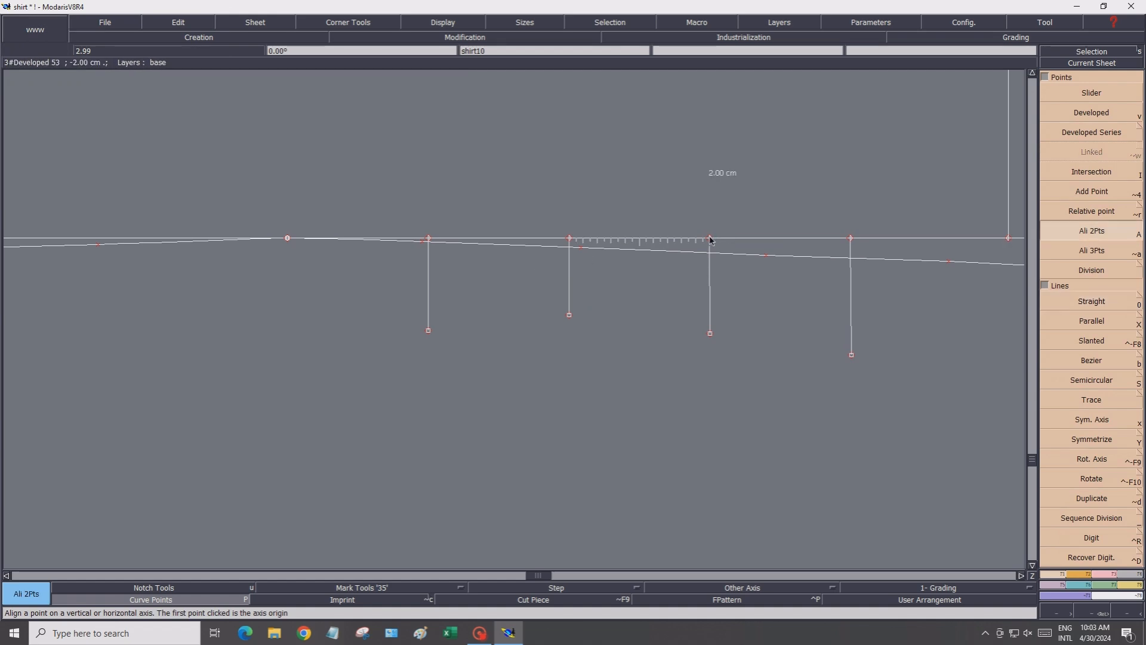
left_click(709, 334)
left_click(851, 238)
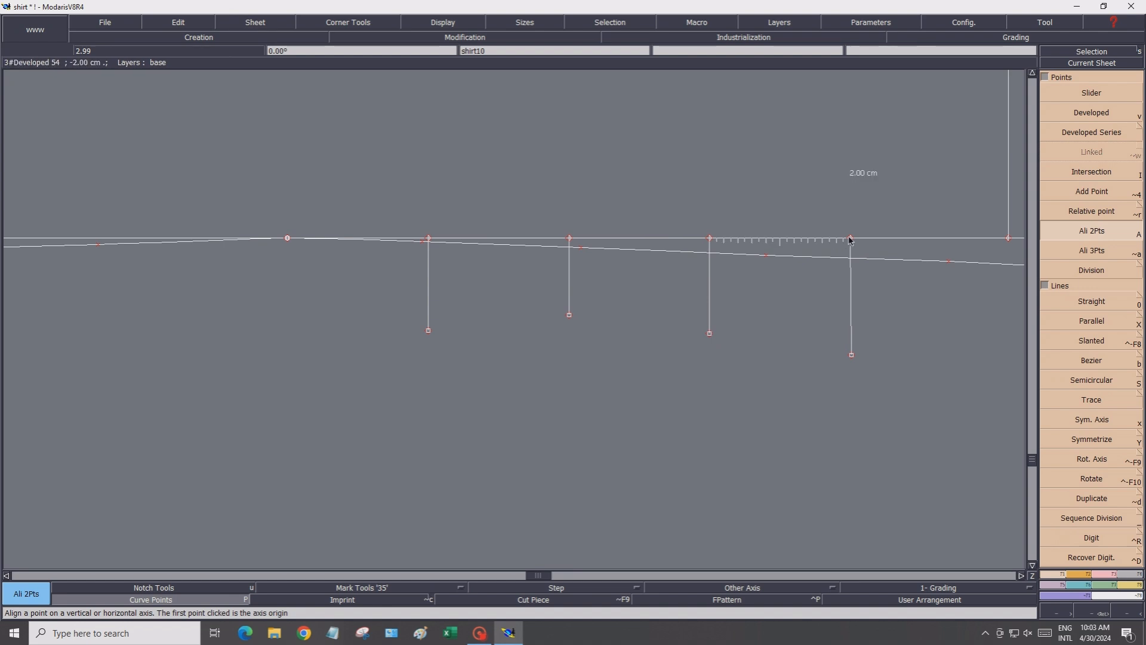
left_click(851, 356)
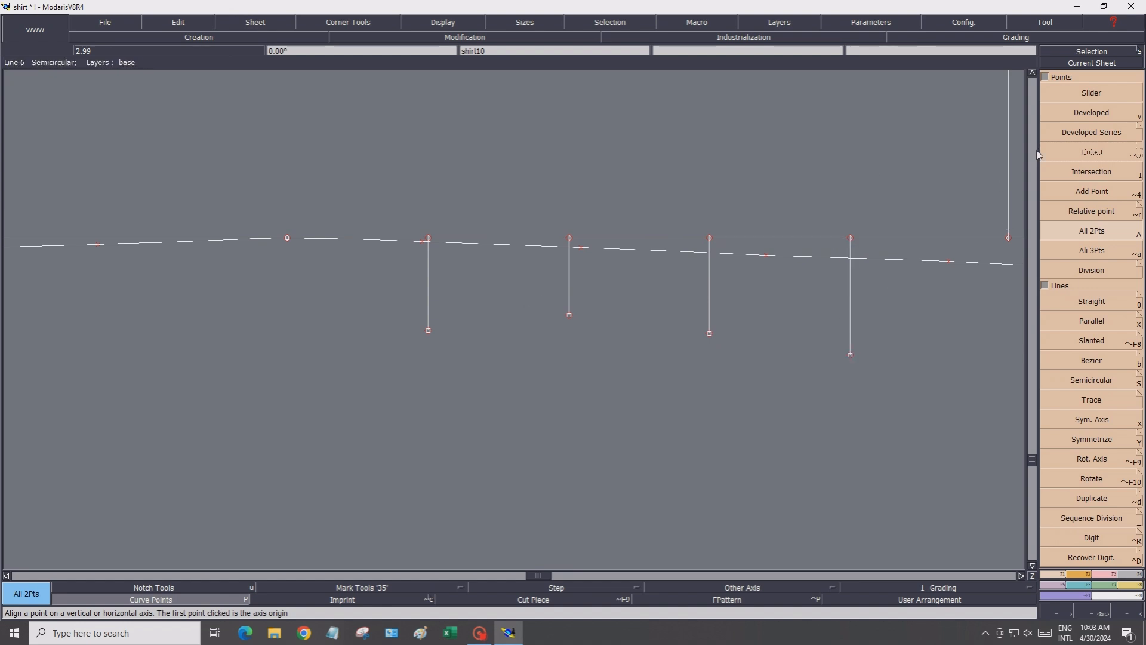
Create intersection points where the short vertical lines cross the hem curve
key("i")
scroll(431, 243, "up", 5)
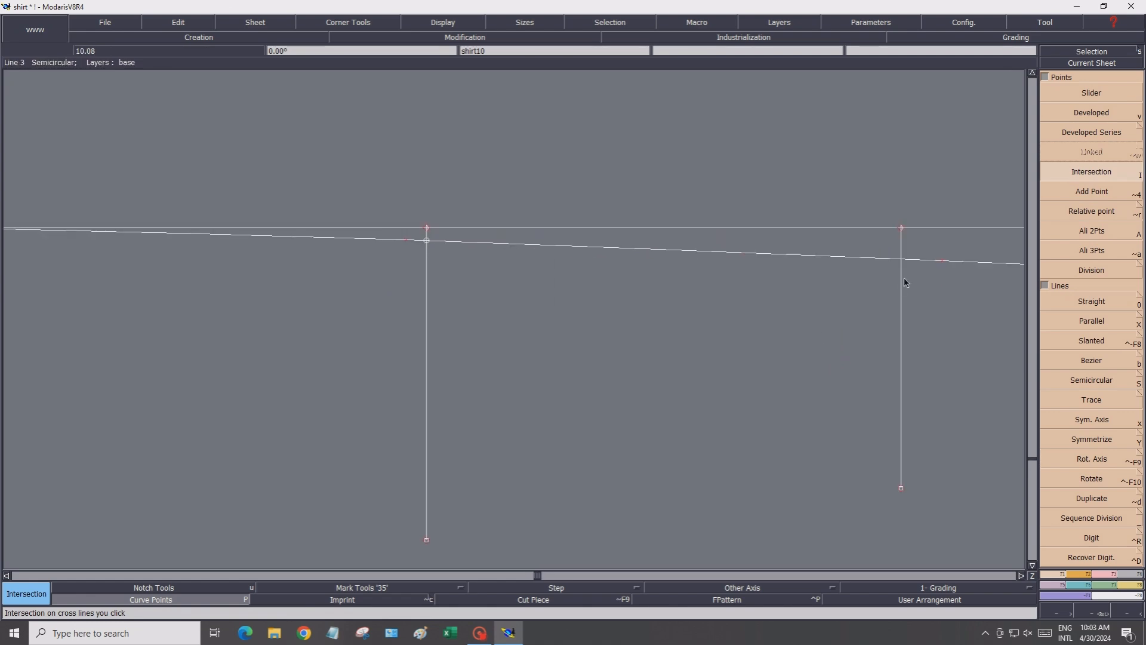
scroll(904, 277, "down", 3)
left_click(900, 259)
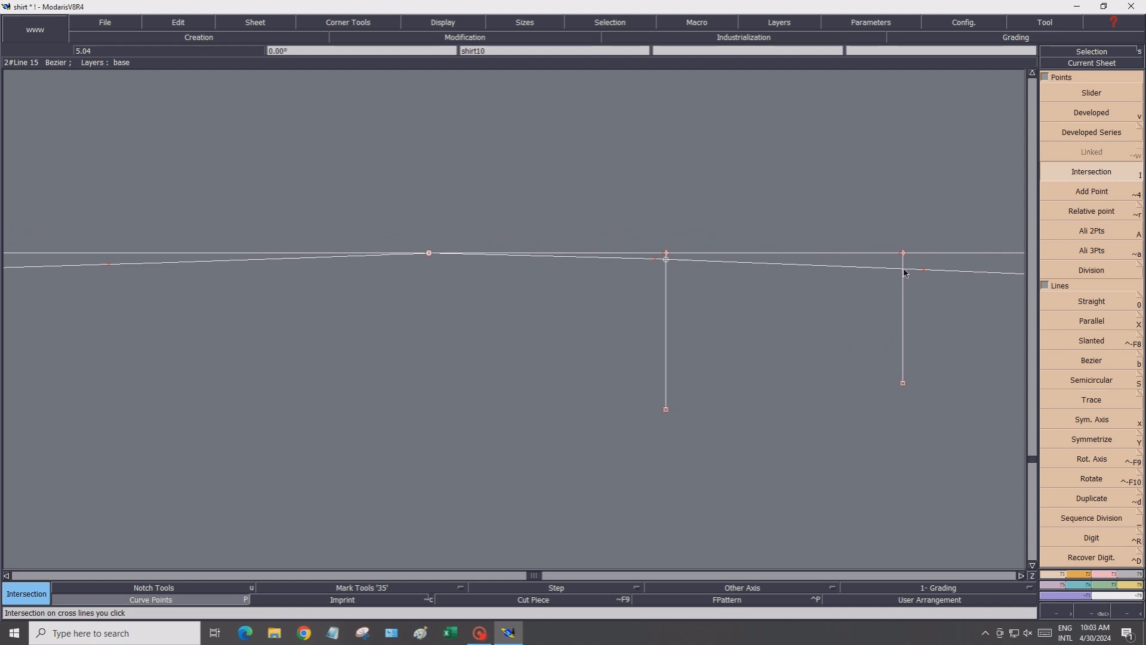
left_click(1021, 576)
left_click(1021, 577)
left_click(1022, 576)
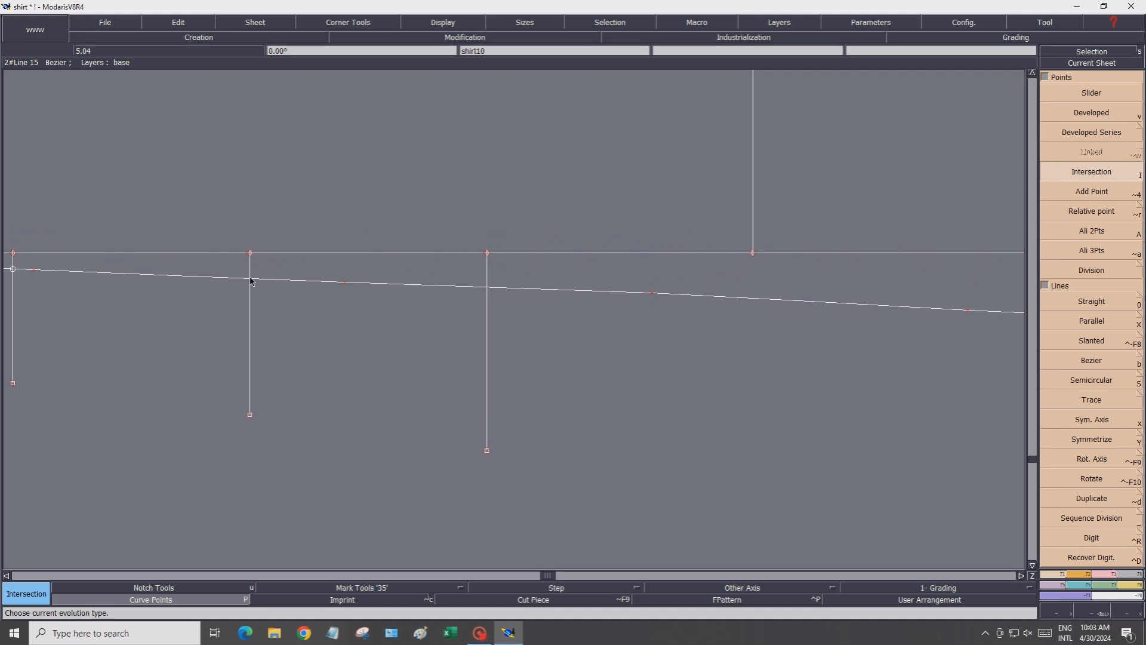
left_click(486, 287)
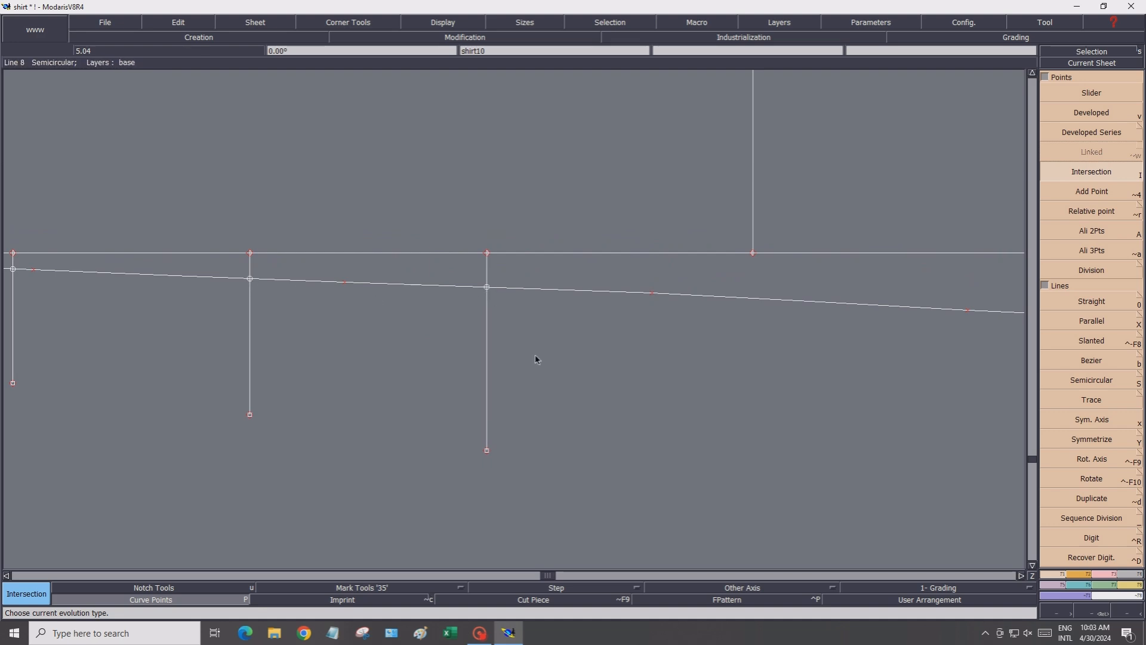
scroll(491, 374, "down", 1)
scroll(491, 375, "down", 2)
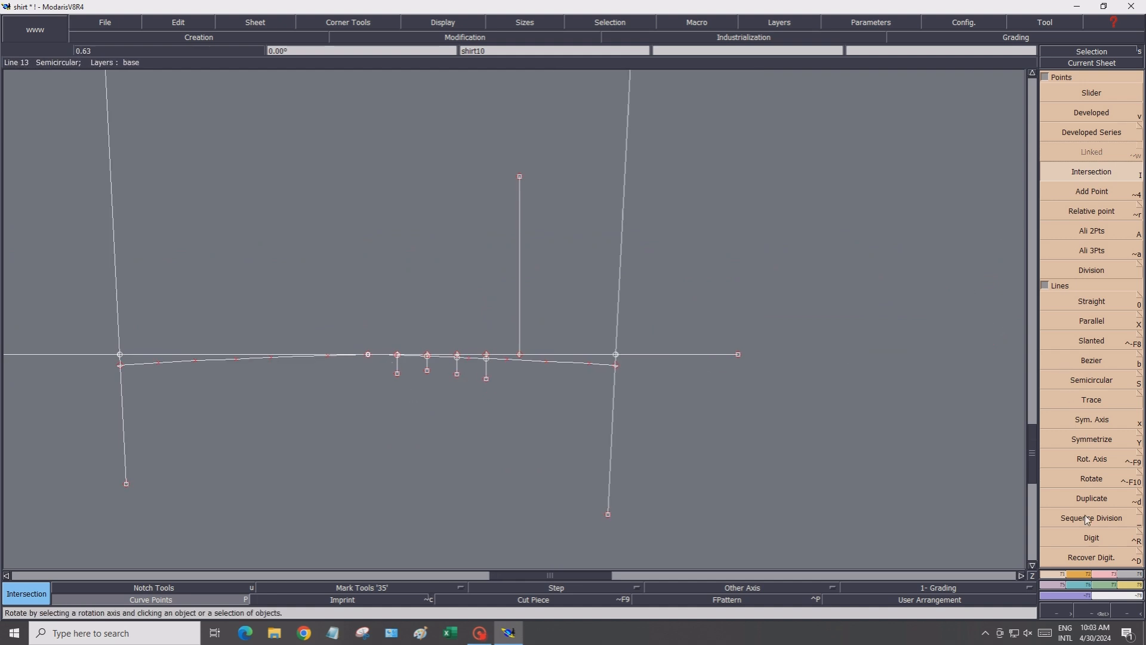
Lengthen the vertical centre line at the apex downward past the hem curve by about 3.6 cm
left_click(1100, 574)
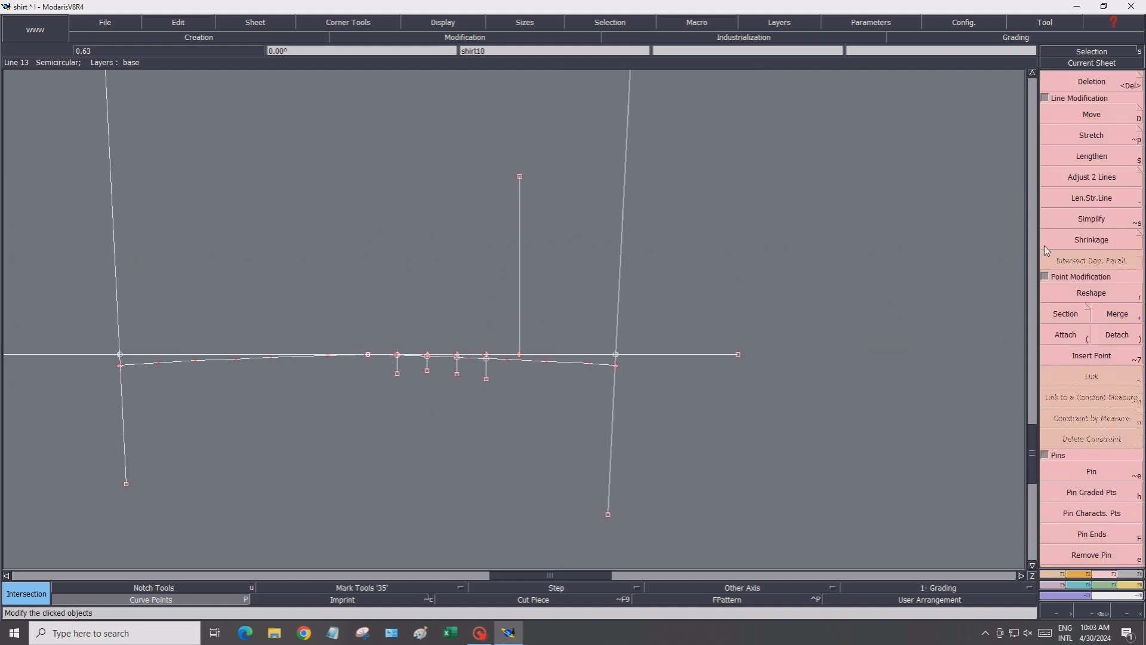
left_click(1062, 196)
left_click(519, 293)
left_click(525, 405)
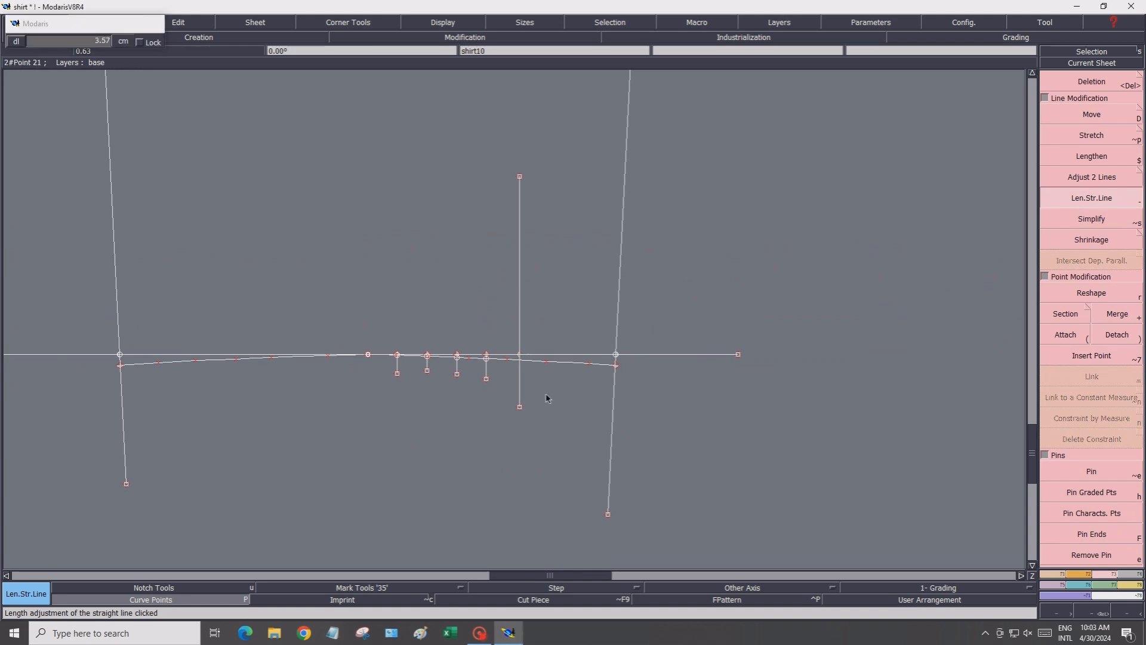
left_click(1052, 574)
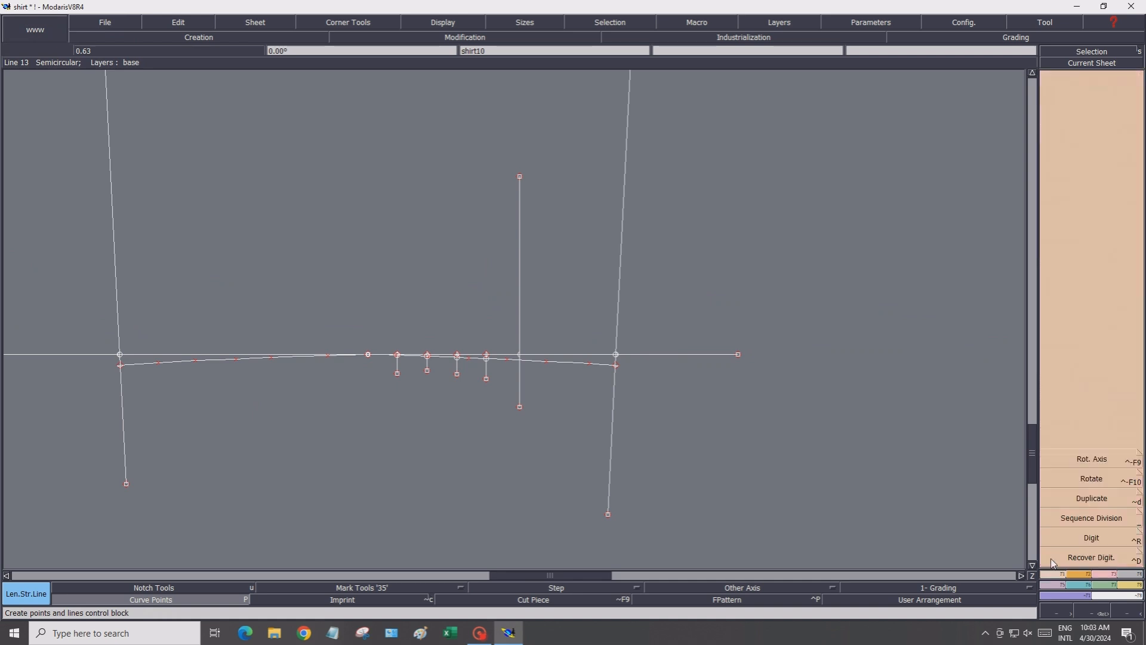
Create an intersection point where the lengthened centre line crosses the hem curve
left_click(1091, 172)
scroll(526, 370, "up", 2)
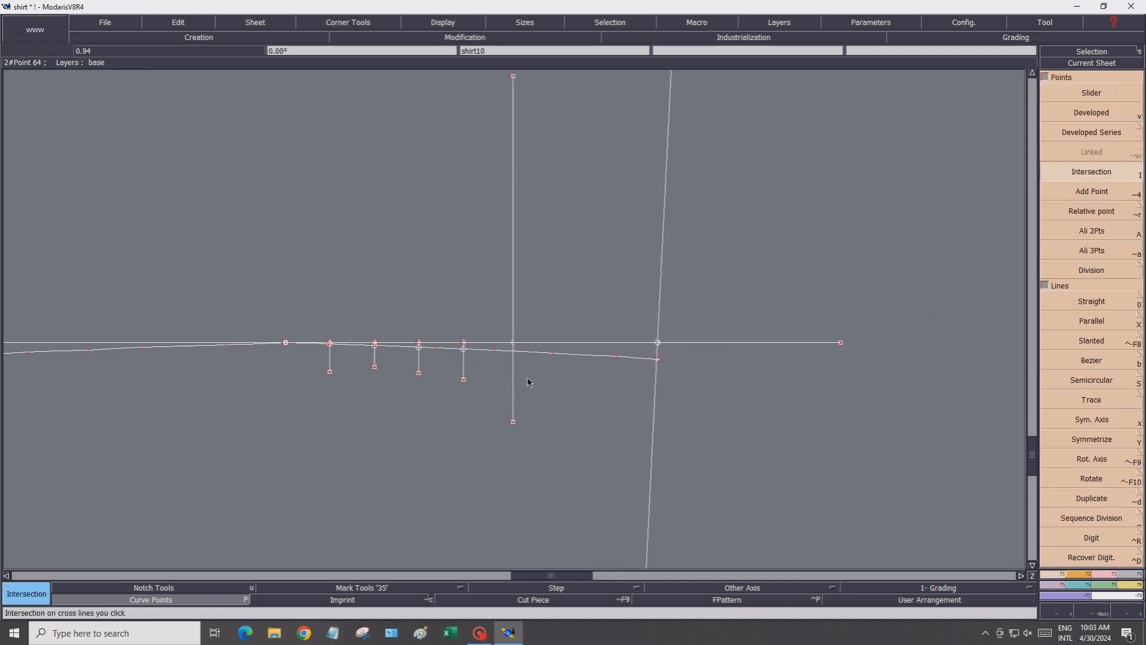
left_click(506, 346)
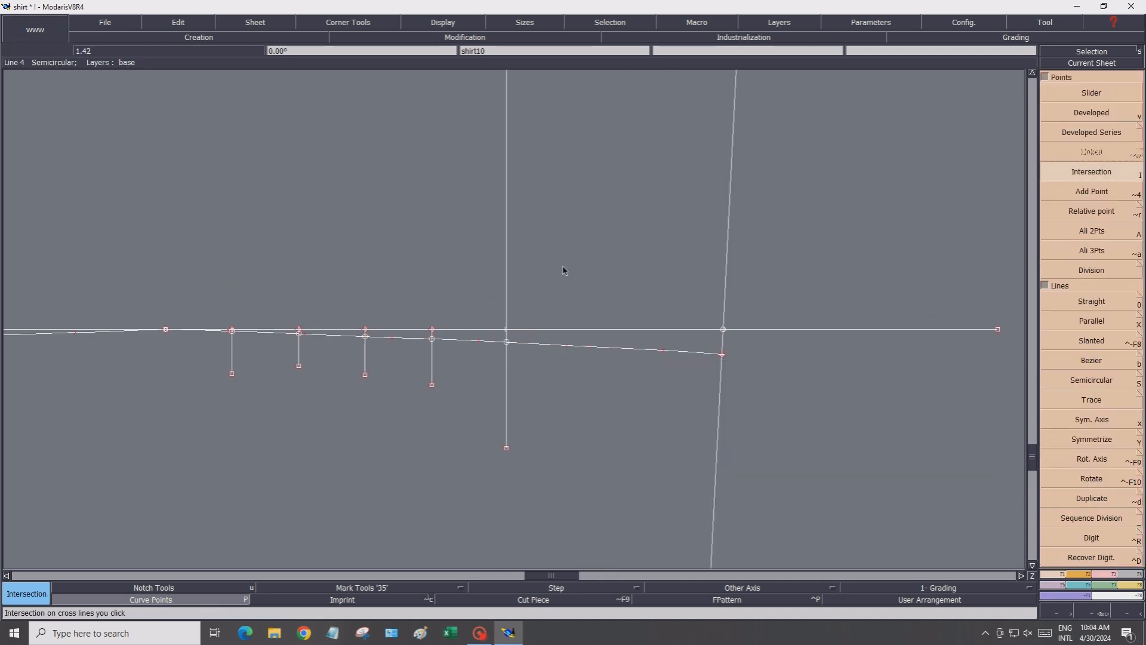
scroll(562, 251, "up", 1)
scroll(616, 254, "down", 2)
scroll(617, 255, "down", 2)
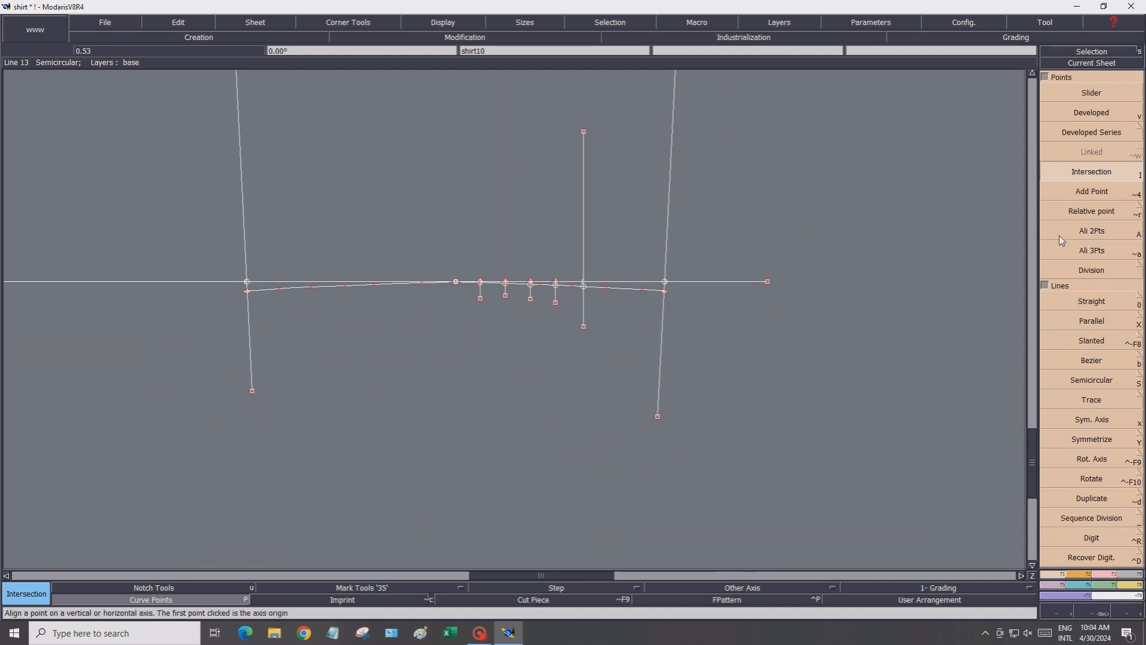
Add a relative point about 12.35 cm straight above the centre line's hem intersection, at the line's top end
left_click(1086, 211)
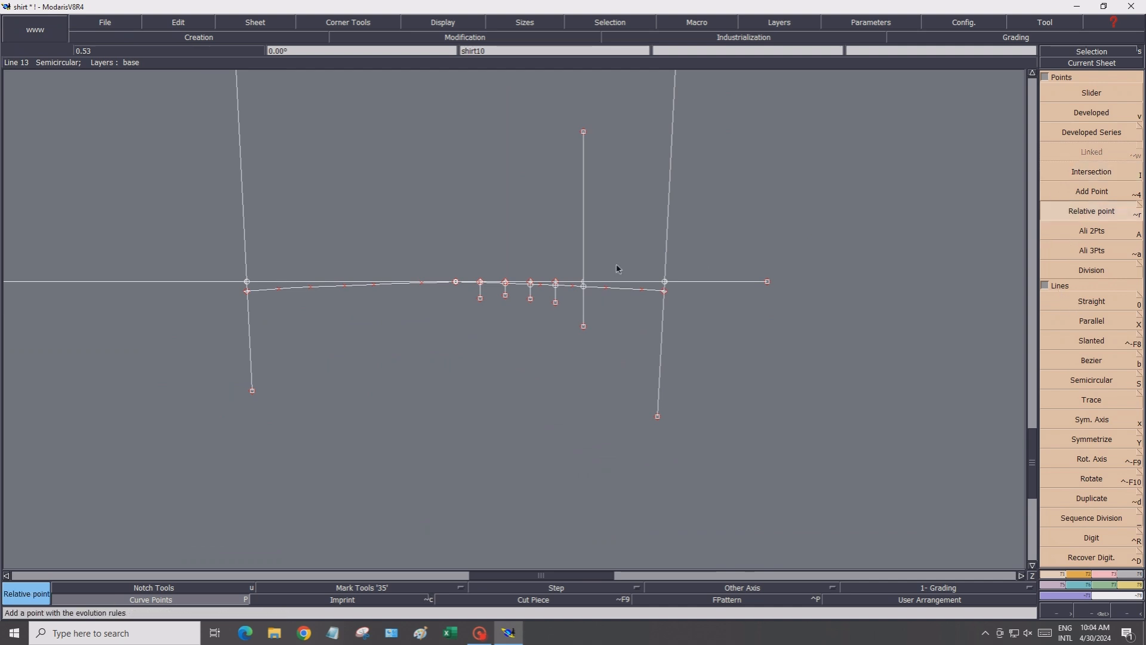
left_click(584, 286)
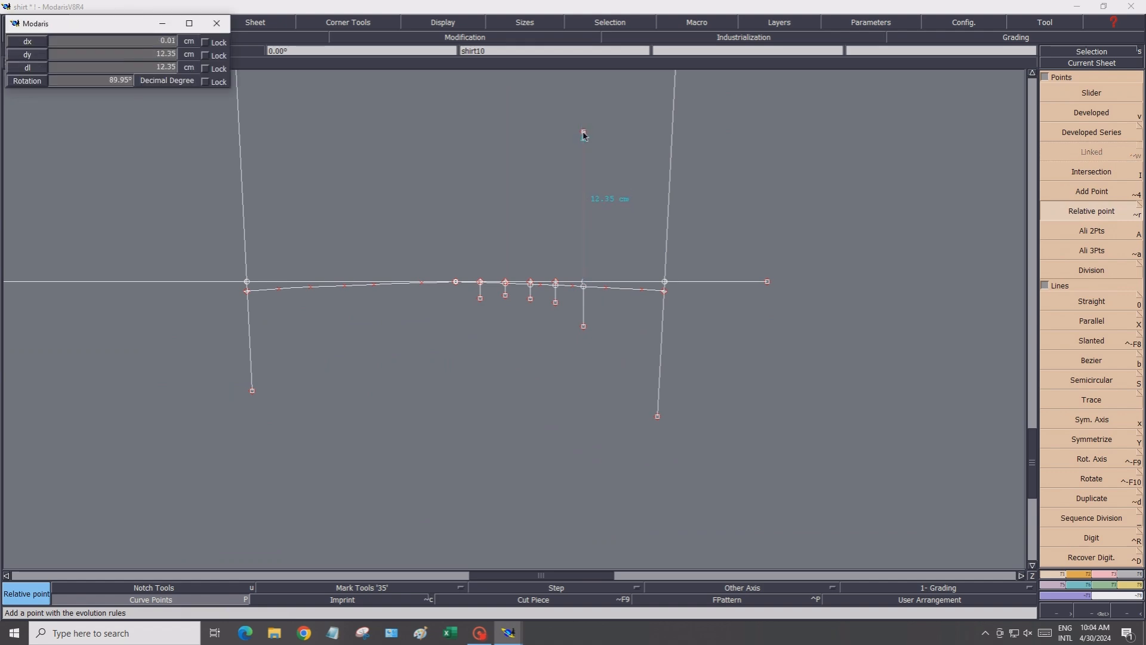
left_click(584, 133)
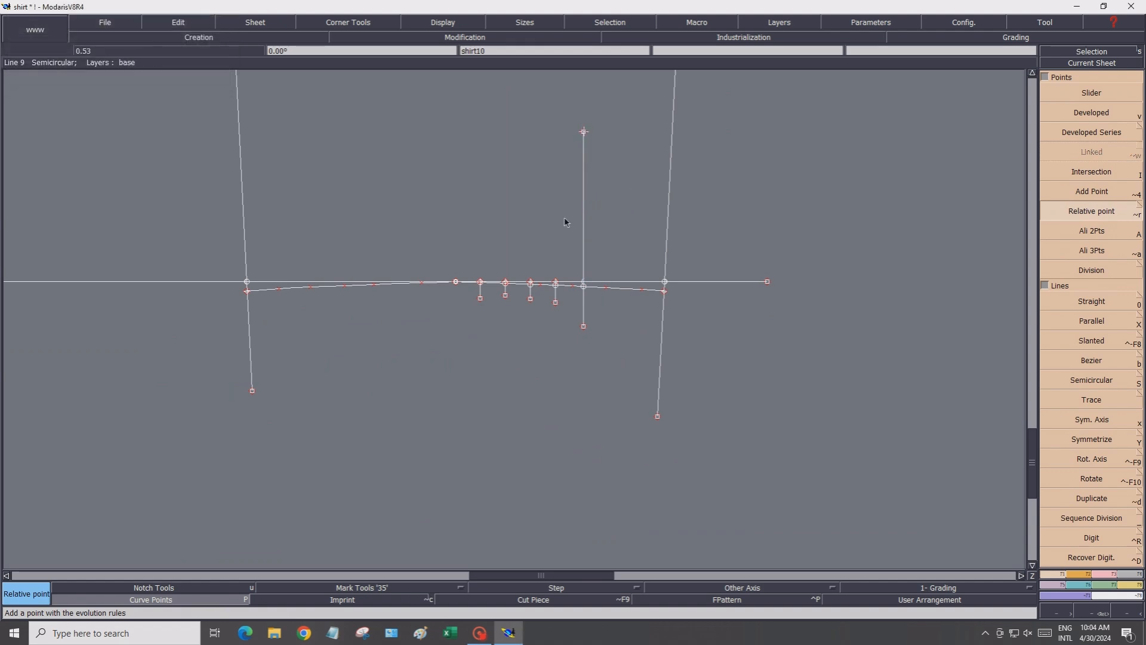
Delete the long horizontal construction line running through the hem
scroll(565, 220, "down", 1)
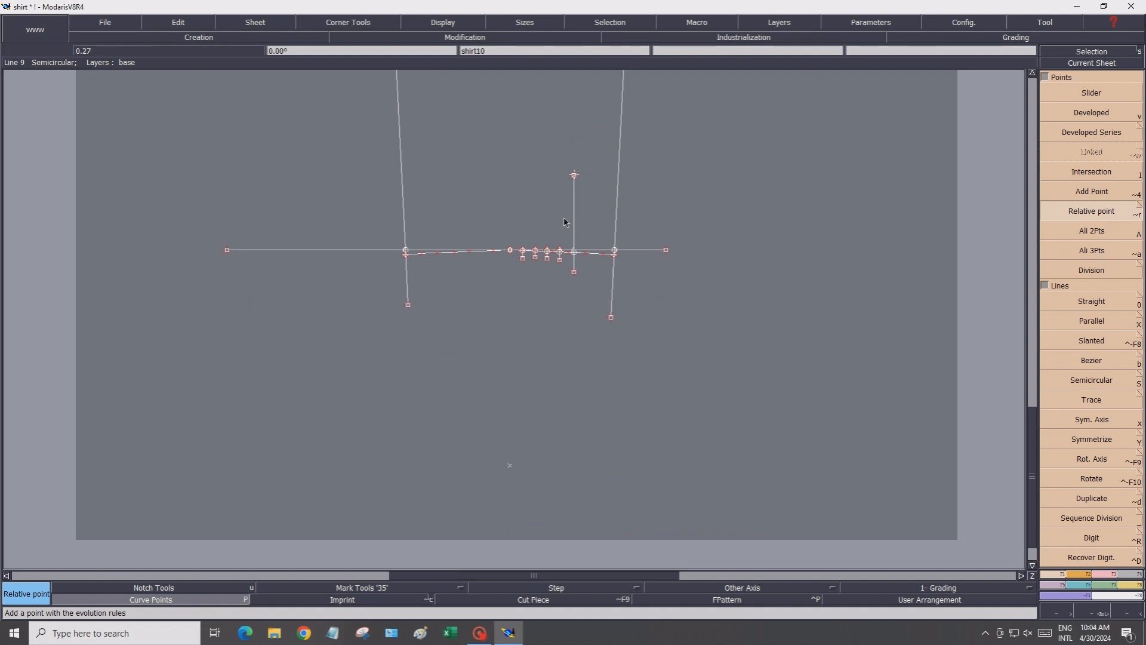
left_click(1031, 74)
left_click(1110, 574)
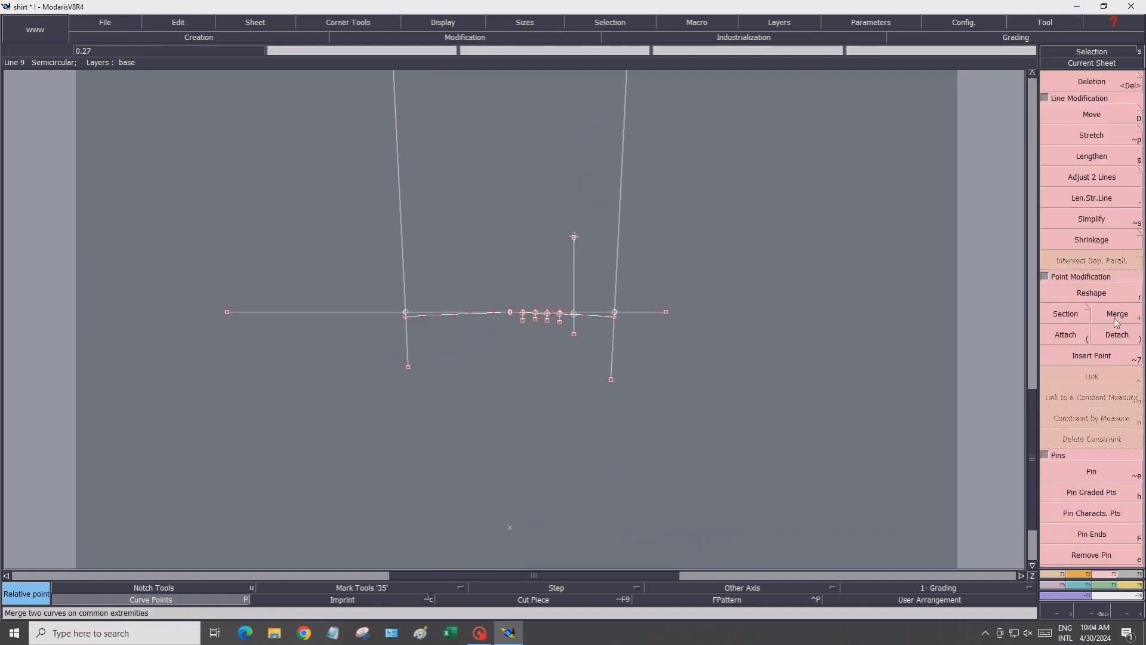
left_click(1091, 82)
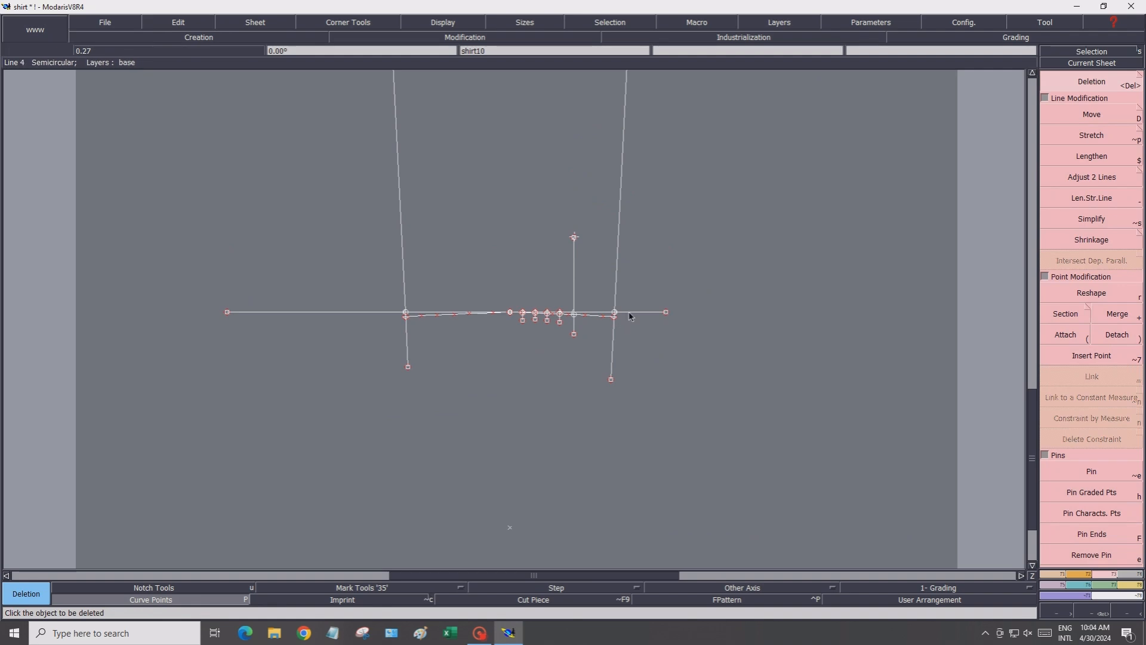
left_click(630, 315)
scroll(434, 291, "up", 3)
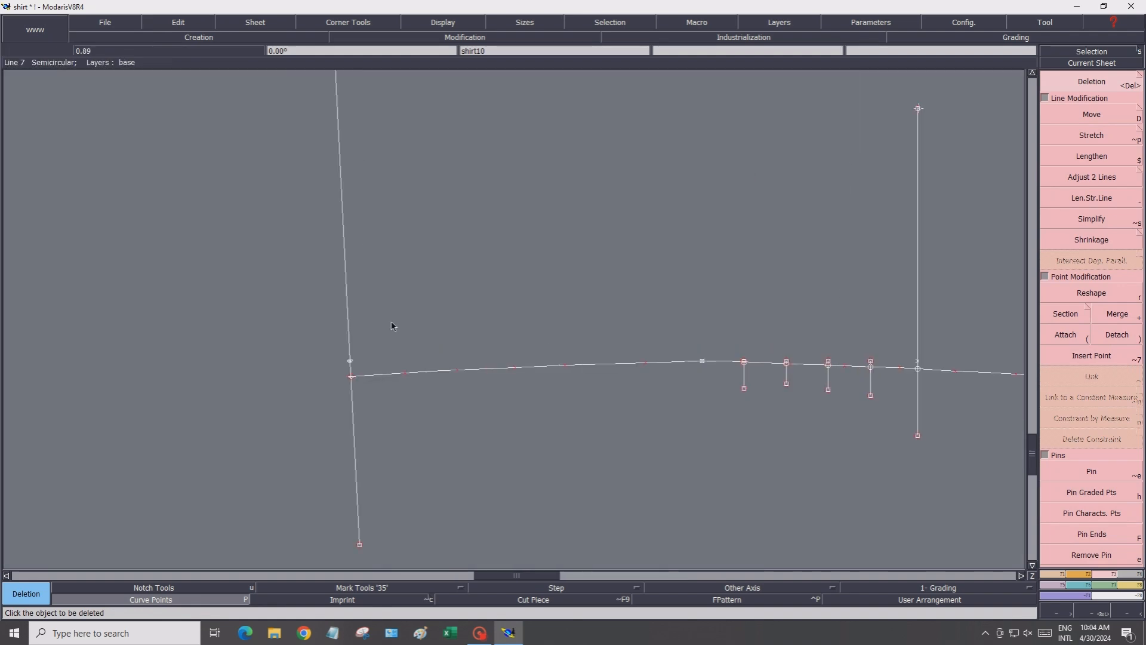
Merge the two sleeve cap curves at the cap's top point on the sleeve piece
left_click(1066, 335)
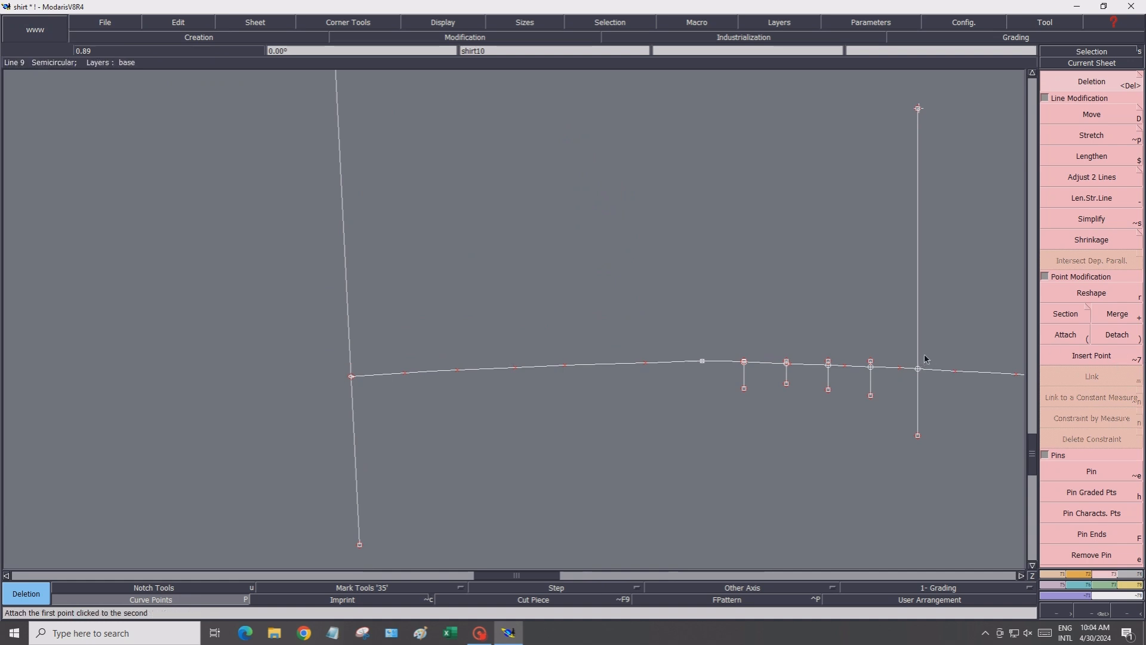
scroll(923, 358, "down", 3)
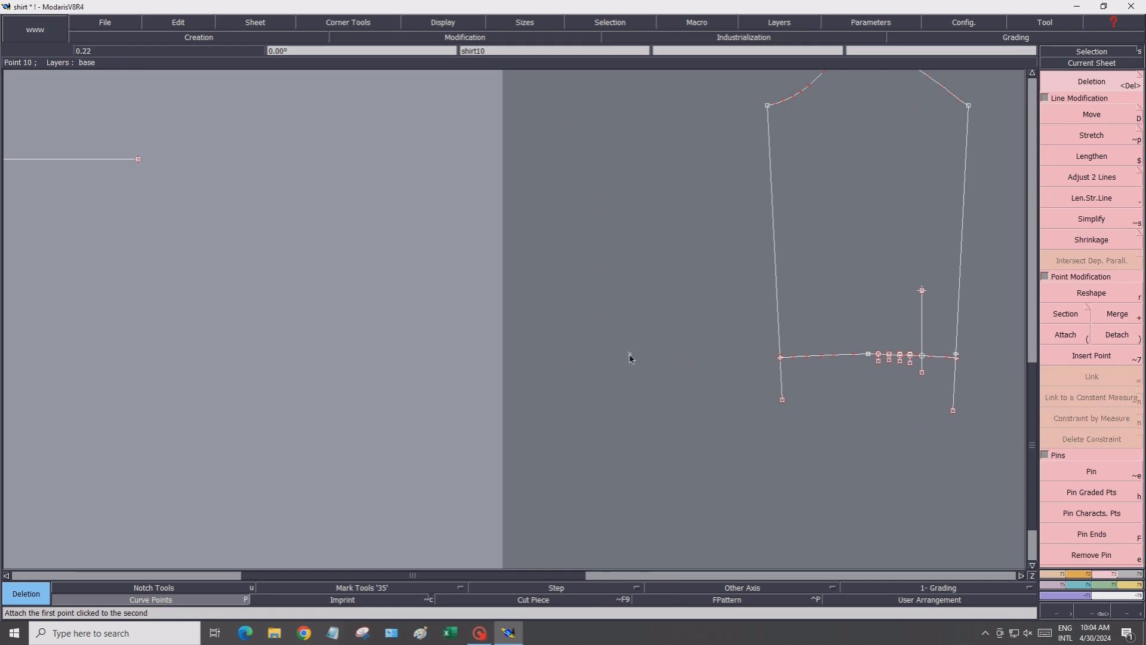
left_click(1021, 575)
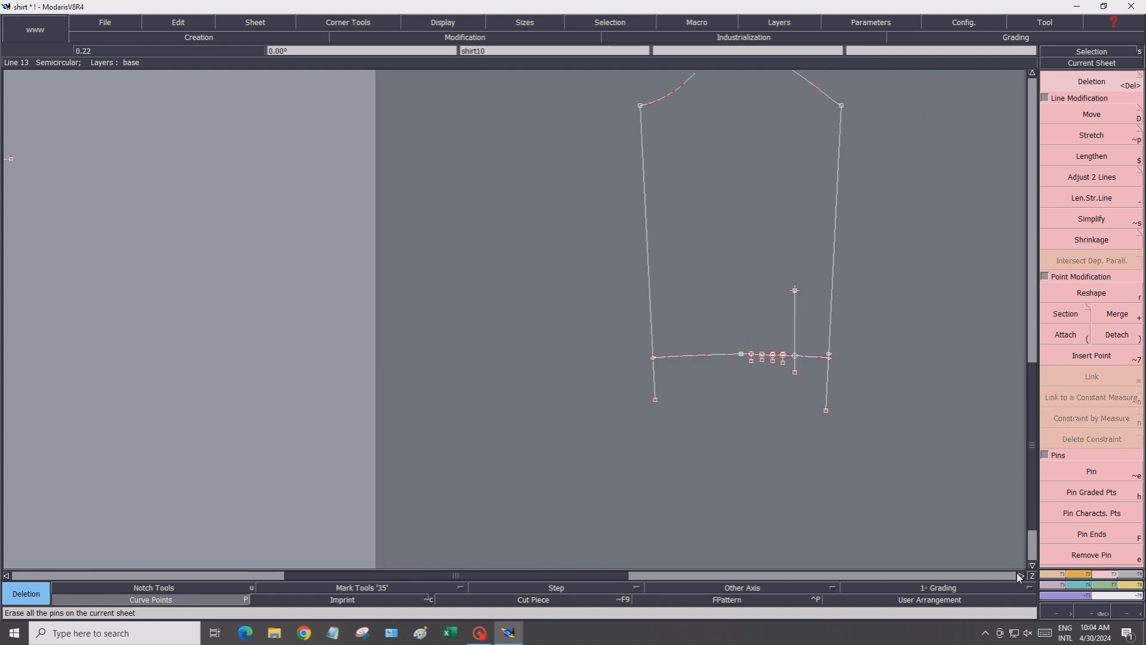
left_click(1033, 72)
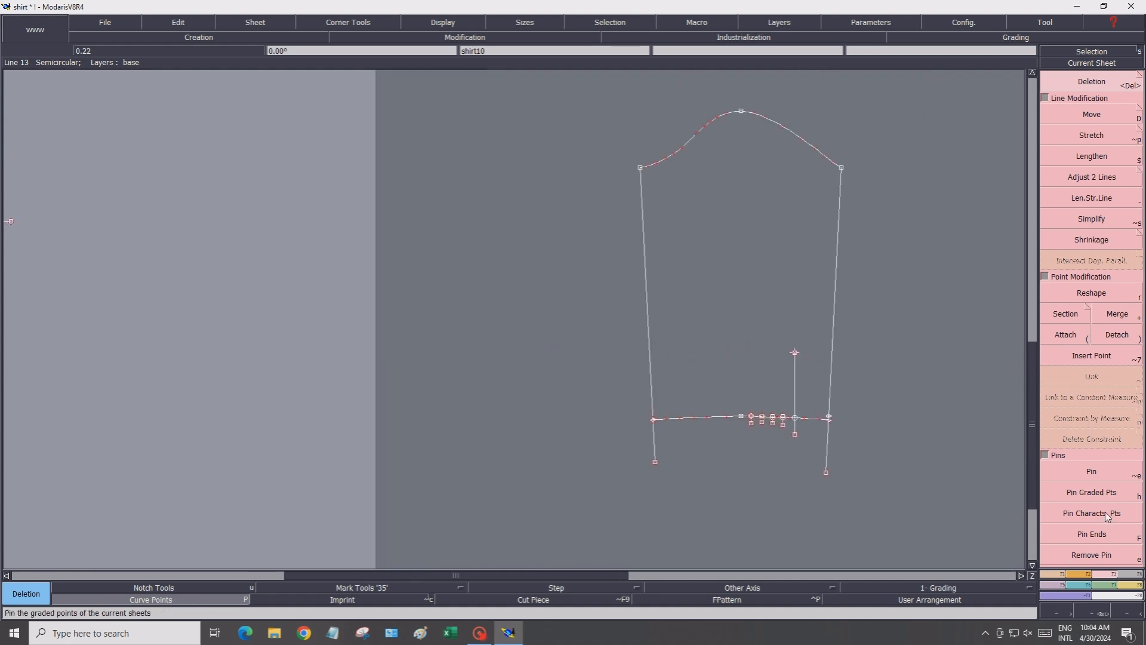
left_click(1135, 579)
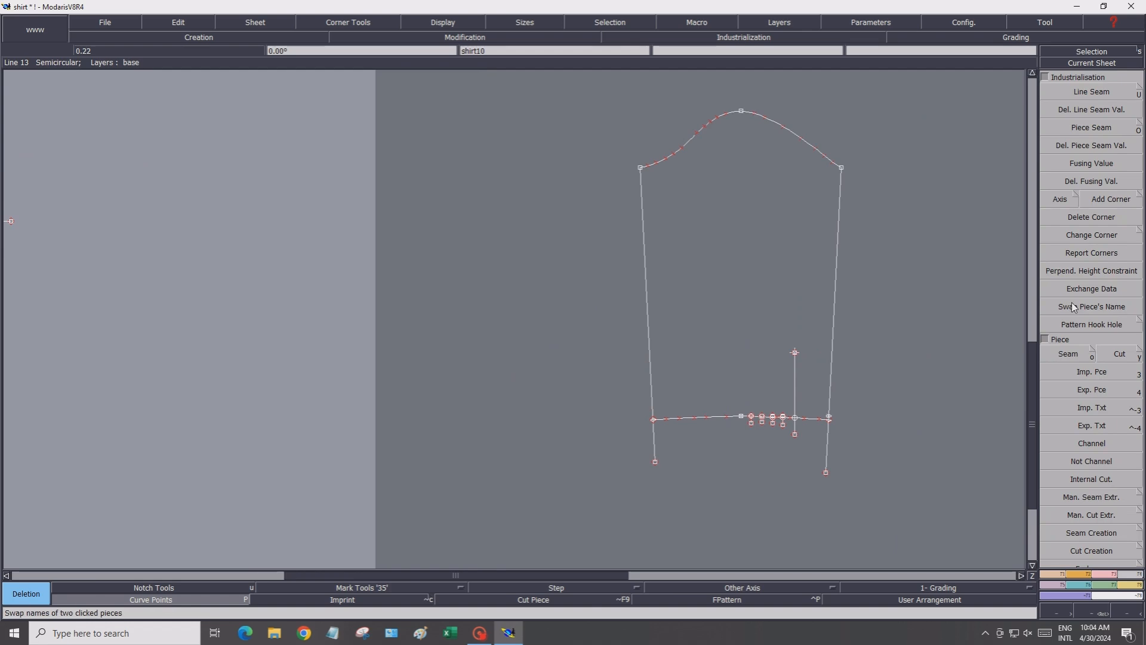
left_click(717, 257)
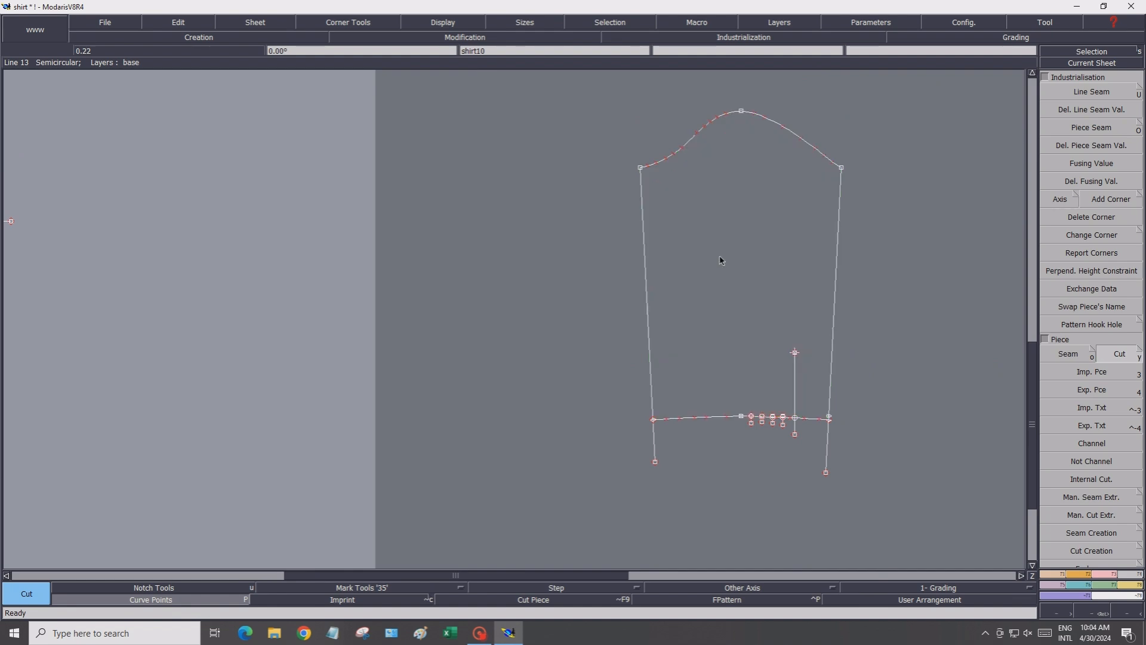
key("8")
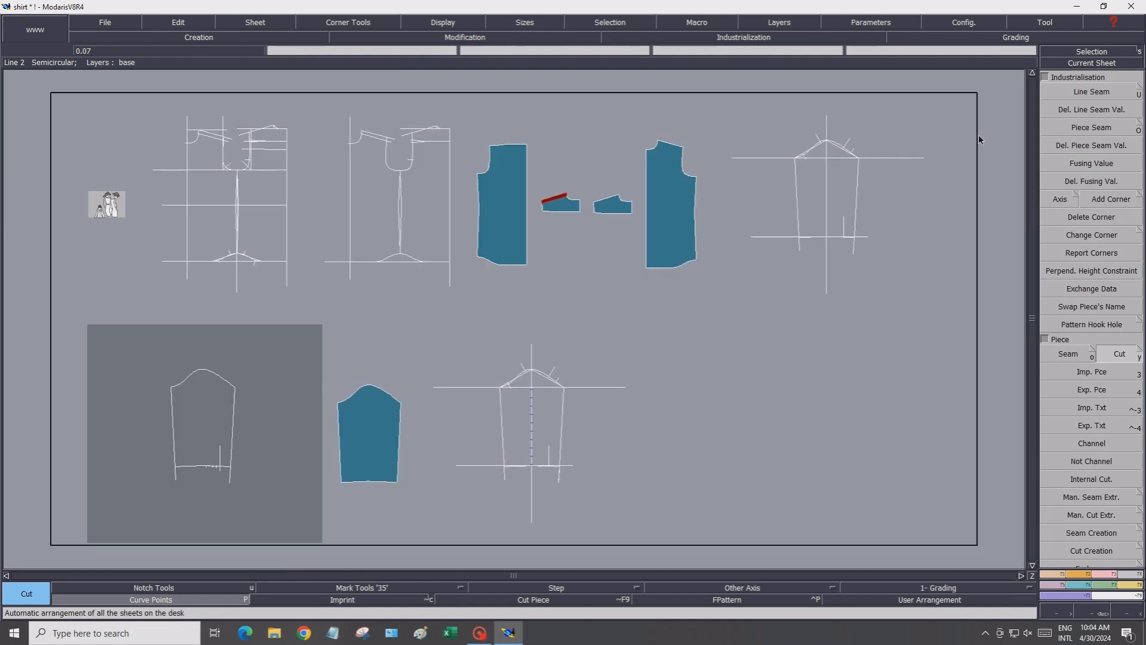
left_click(1040, 68)
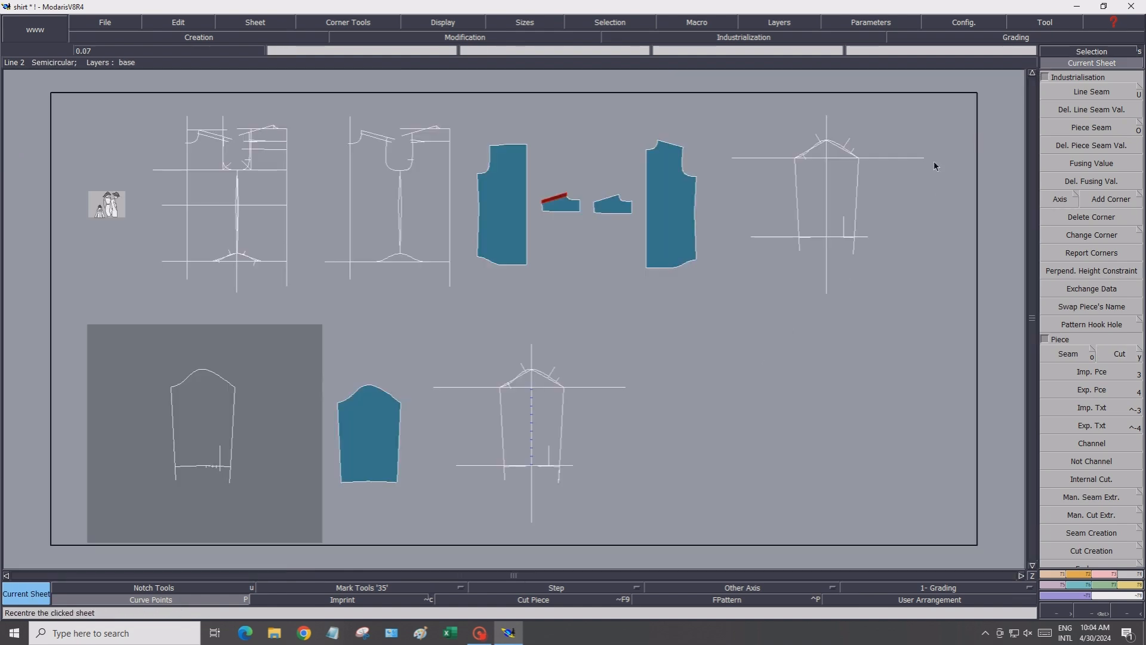
left_click(395, 431)
scroll(471, 487, "up", 3)
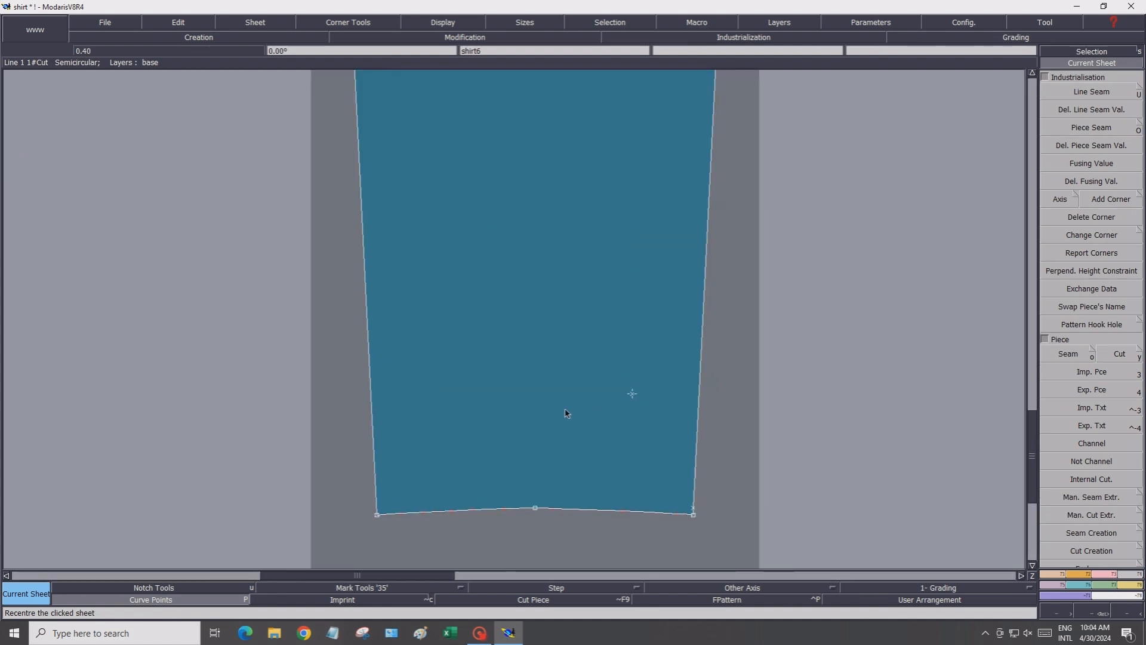
scroll(585, 424, "down", 4)
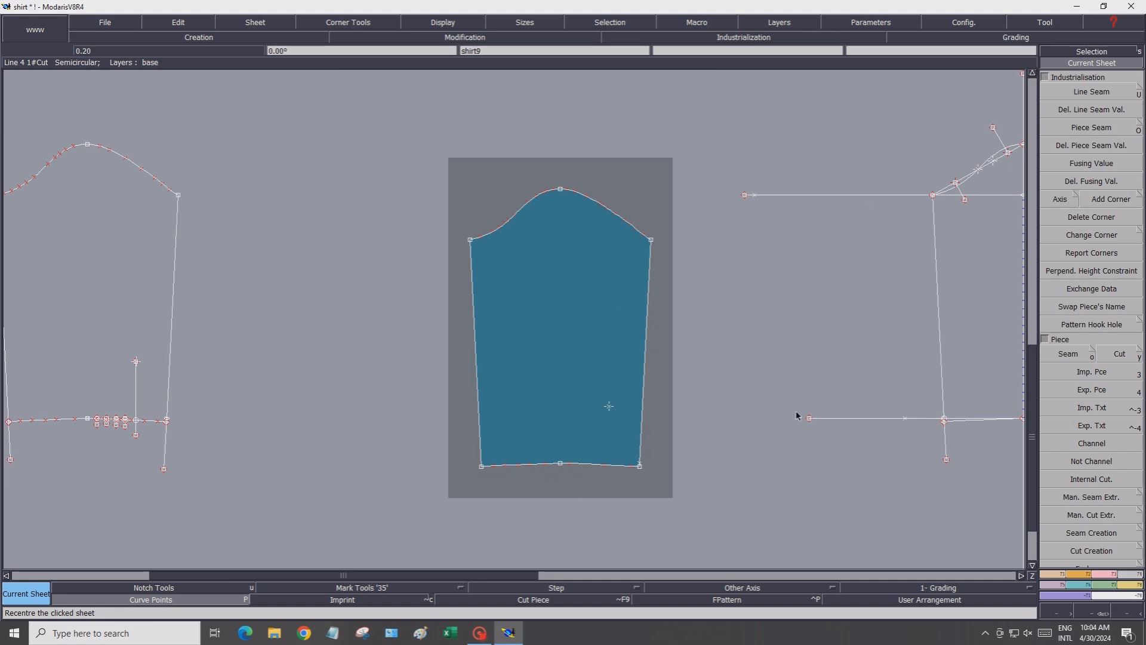
left_click(1102, 575)
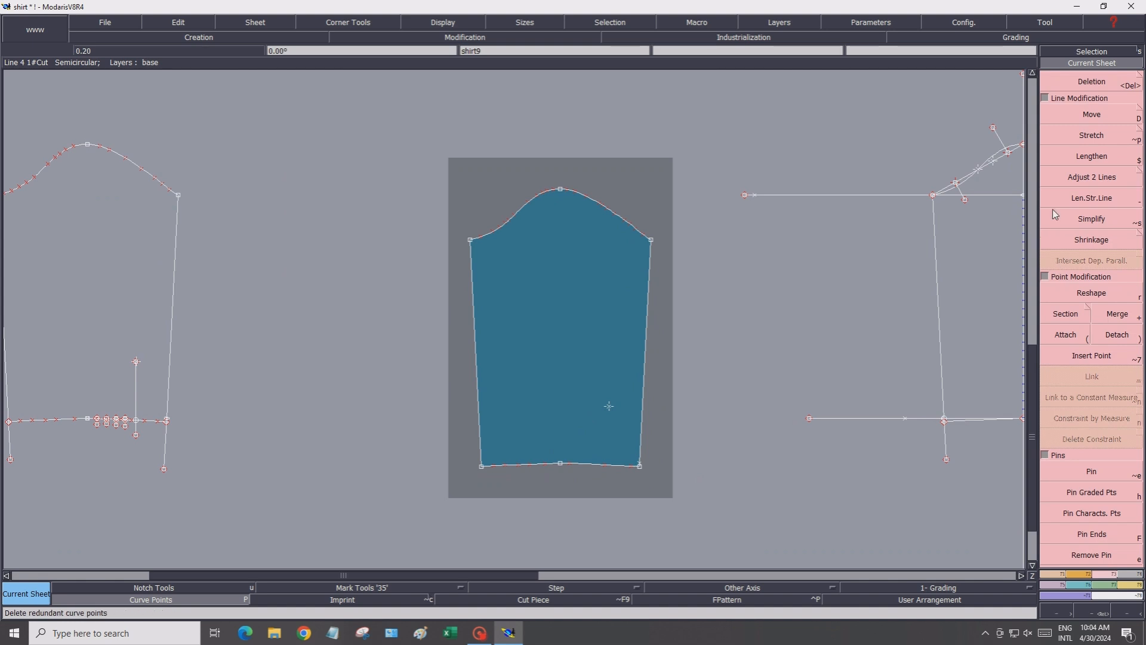
left_click(1117, 314)
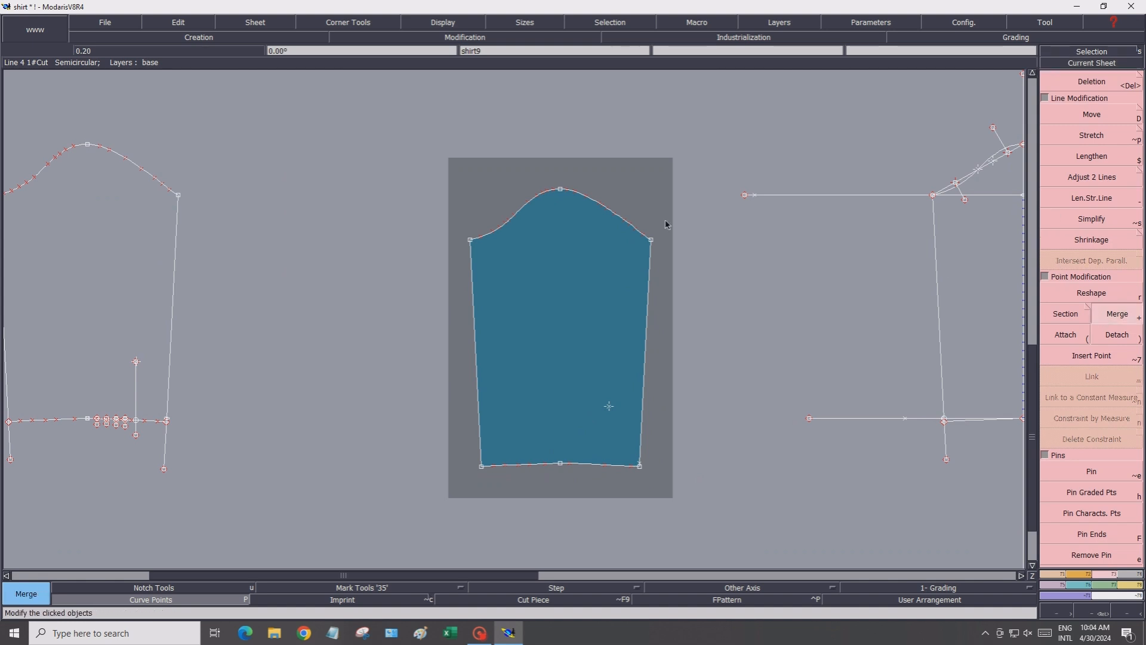
left_click(561, 189)
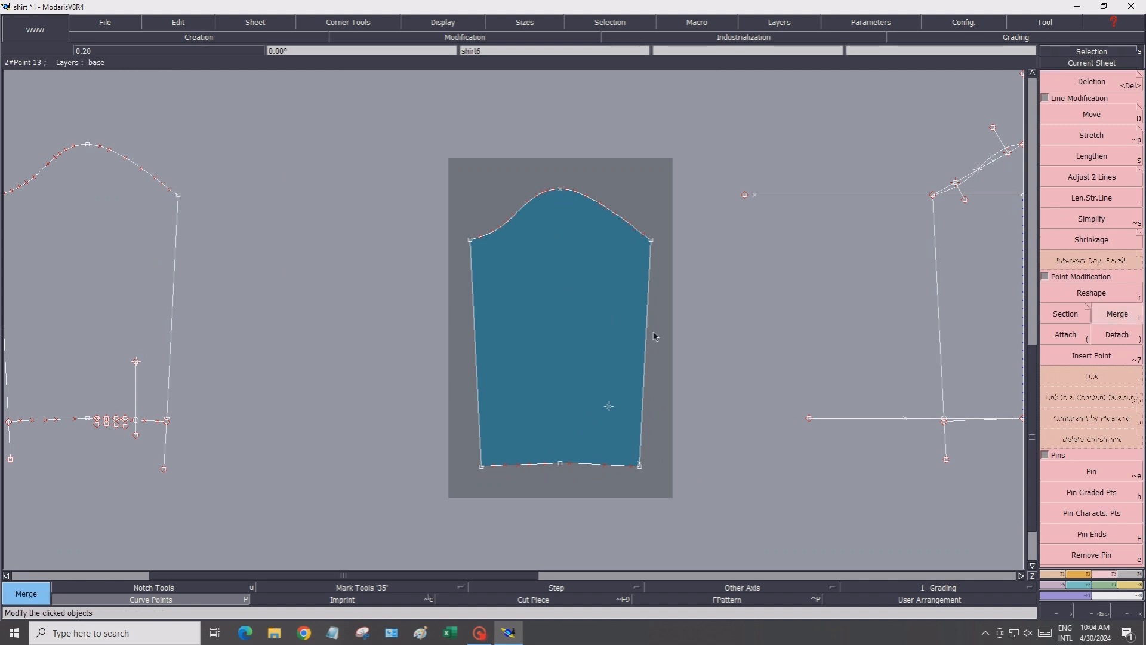
Create a dynamic length measurement along the sleeve cap from one underarm corner to the other
left_click(1126, 587)
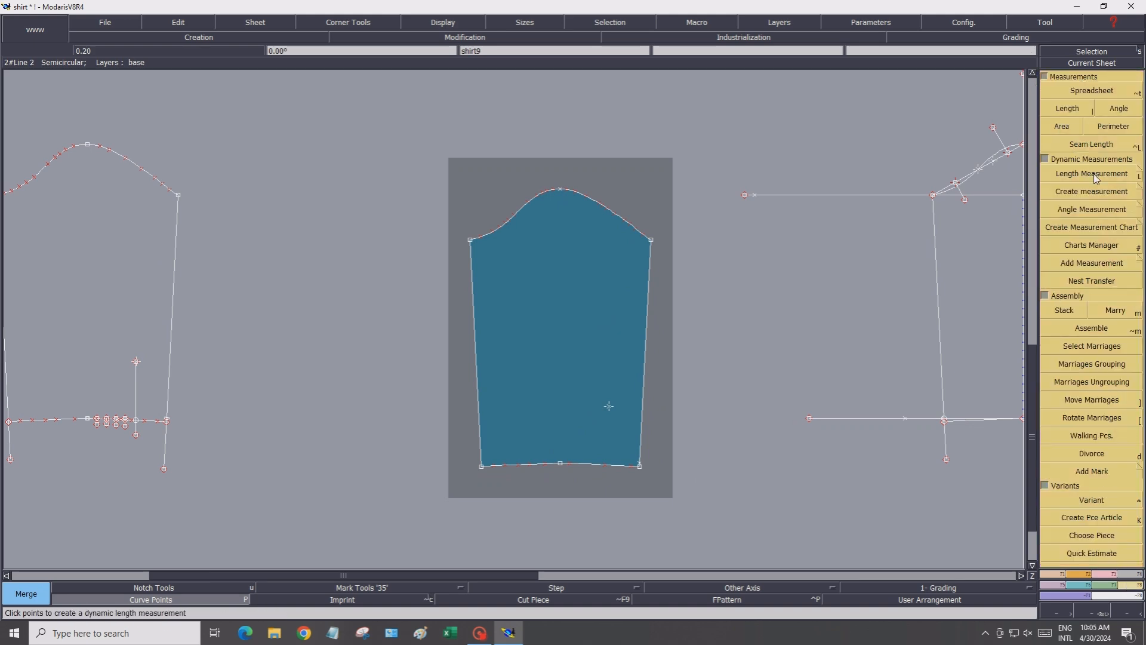
left_click(1095, 173)
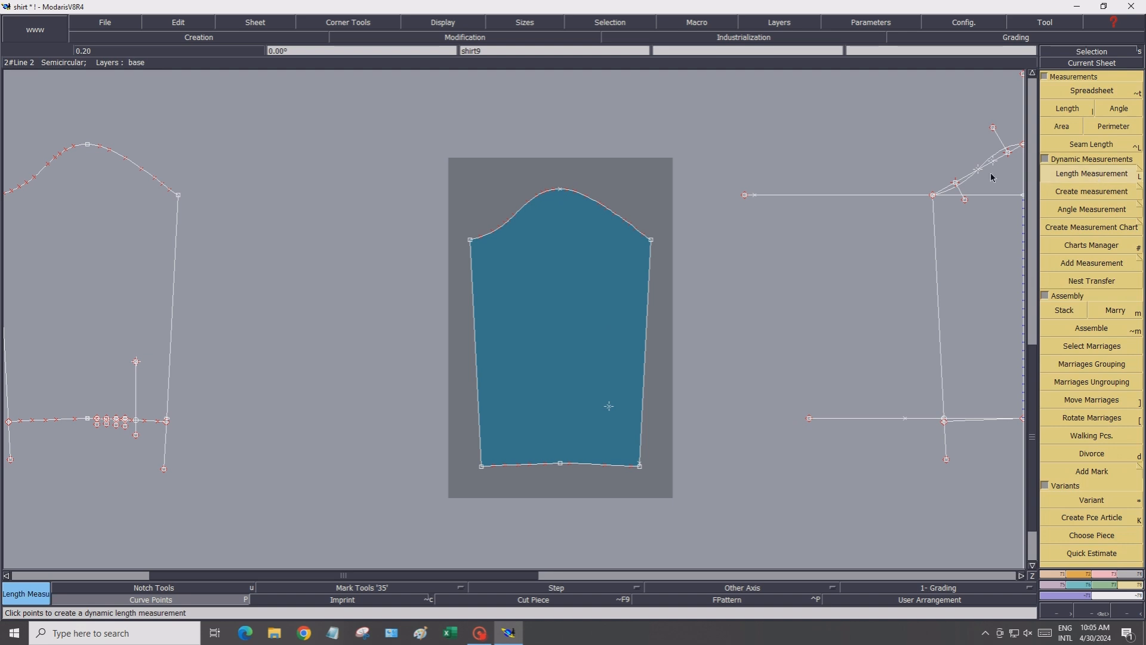
left_click(471, 242)
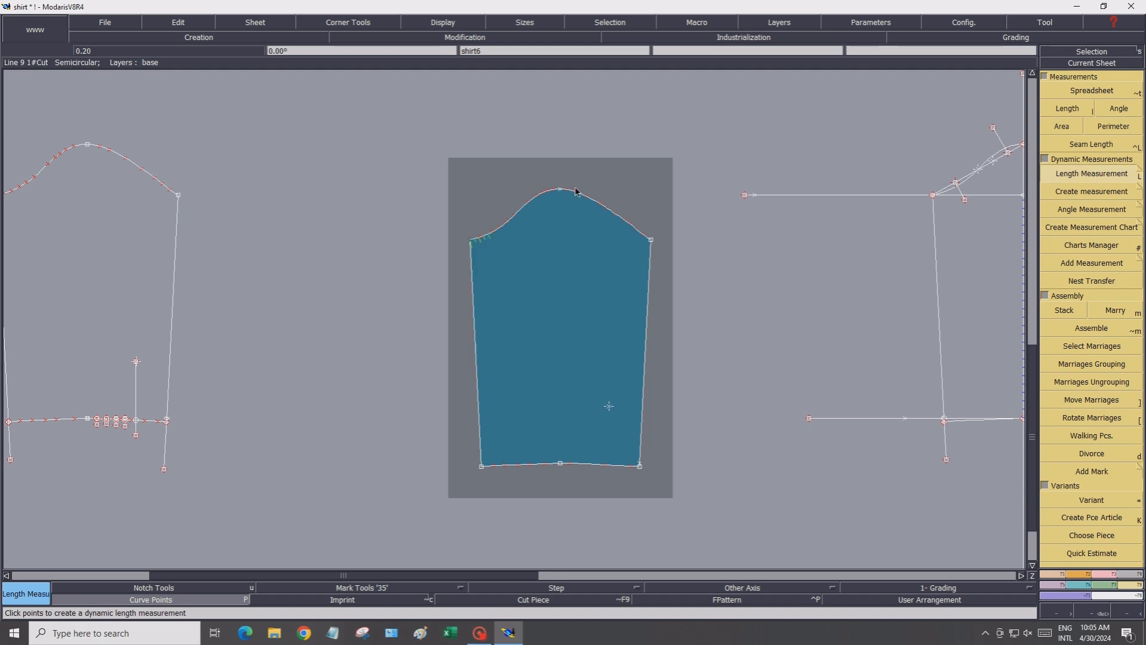
left_click(650, 240)
left_click(650, 241)
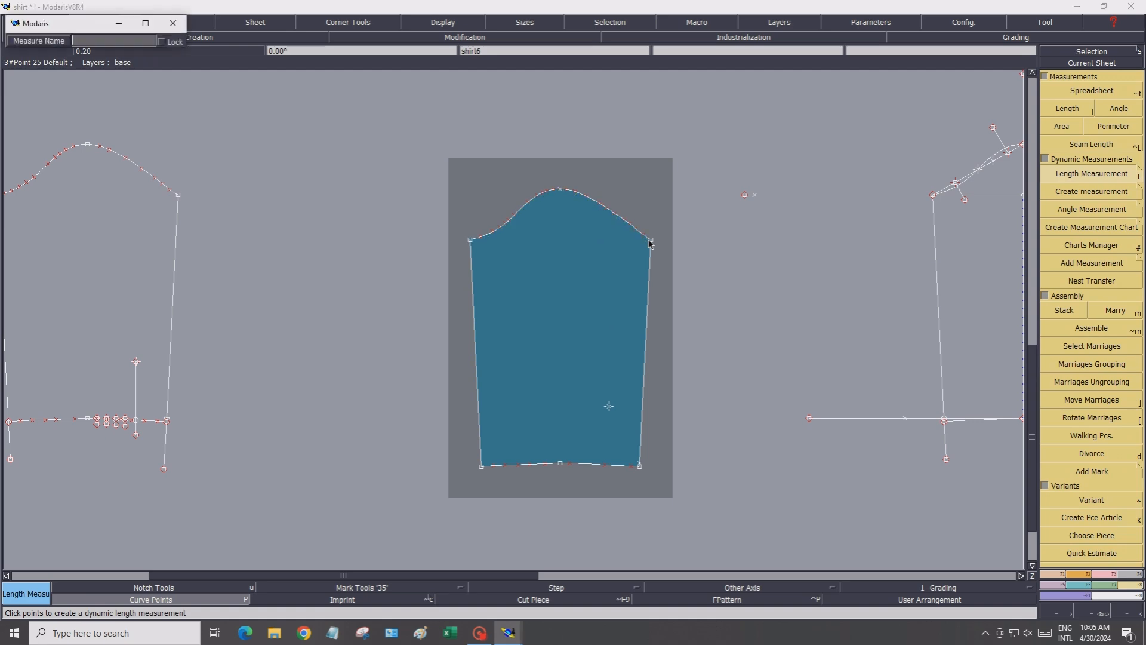
key("Return")
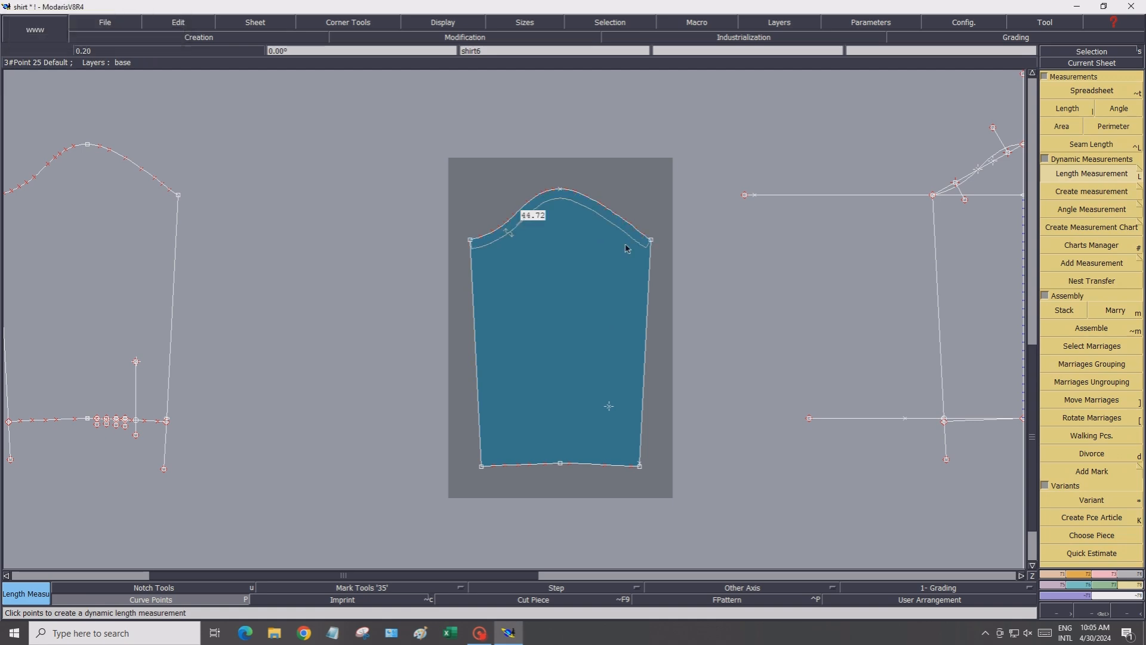
Rename the accumulated measurement to Armhole length in the measurement spreadsheet
left_click(1088, 93)
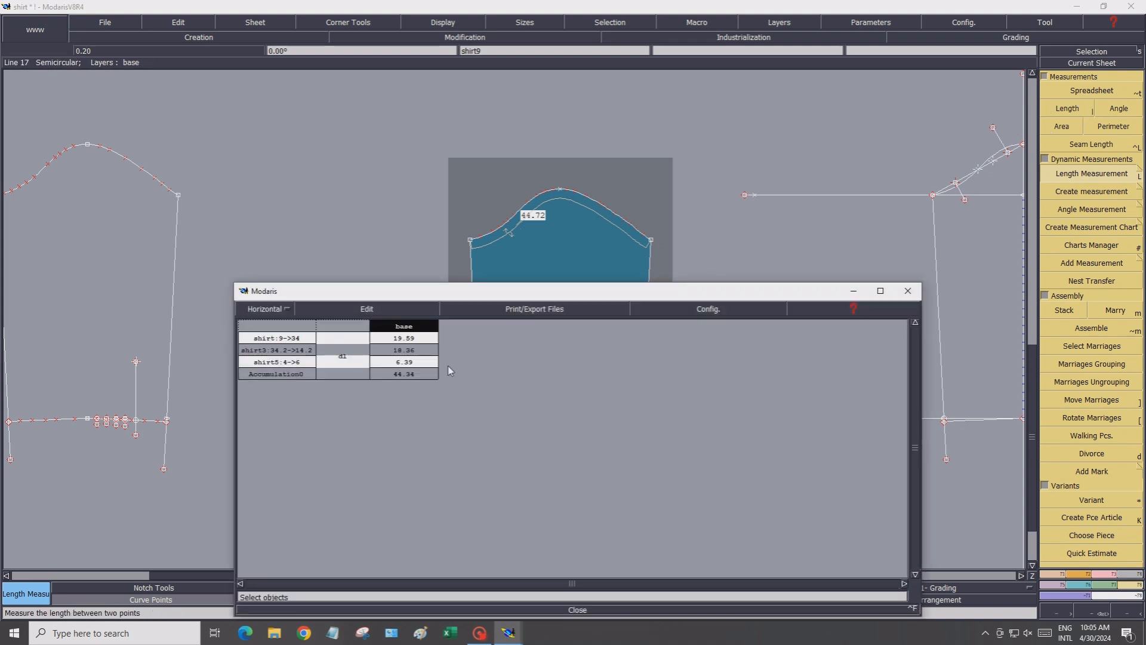
left_click(305, 313)
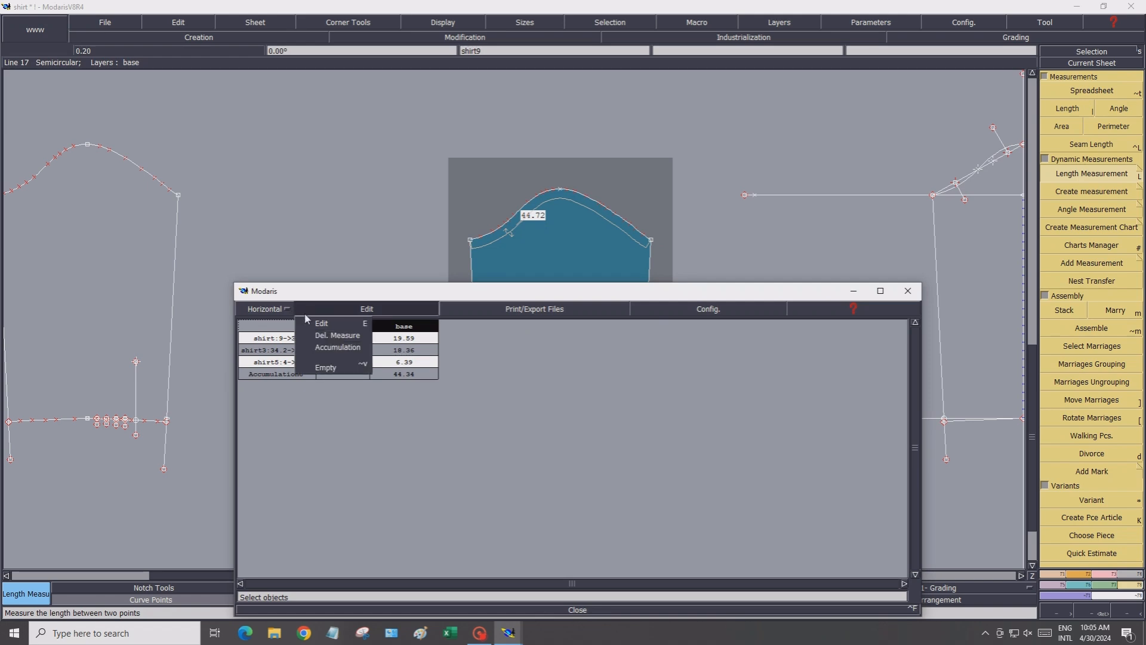
left_click(310, 324)
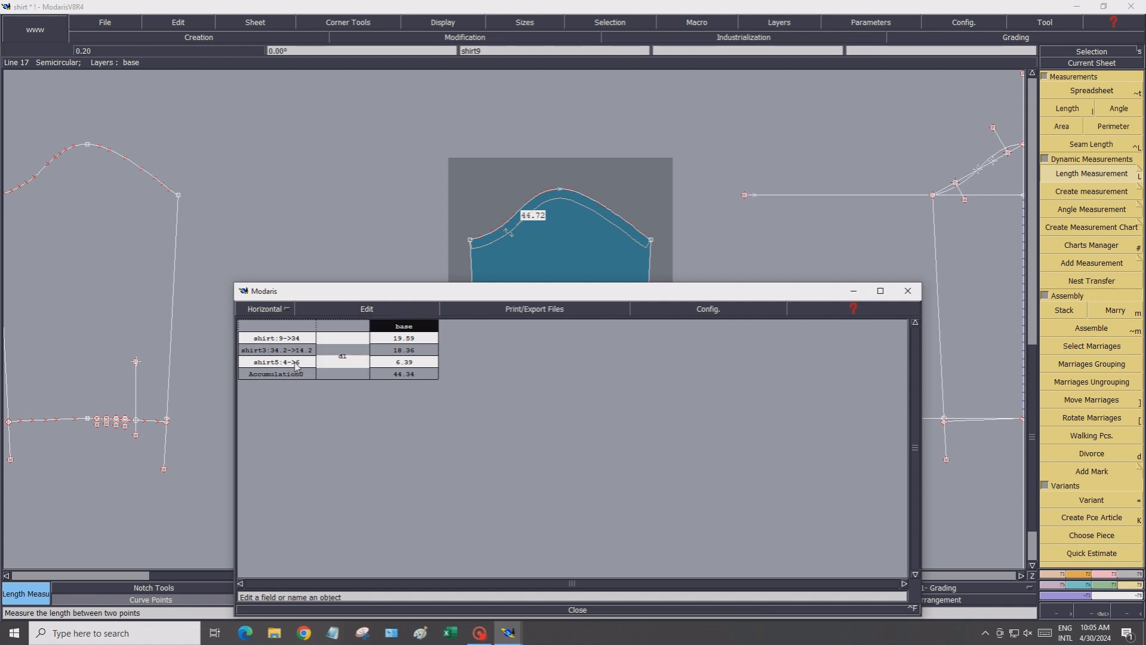
left_click(295, 375)
type("Armhole length")
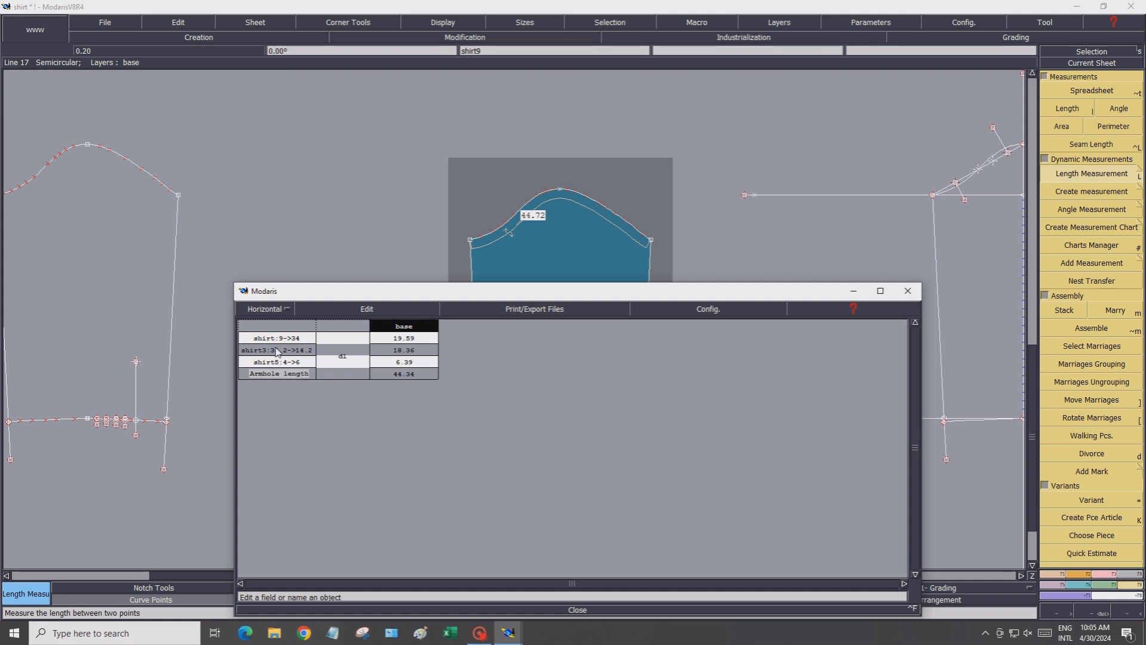
key("Return")
left_click(569, 610)
Save the model, continuing past the validation warning
left_click(100, 24)
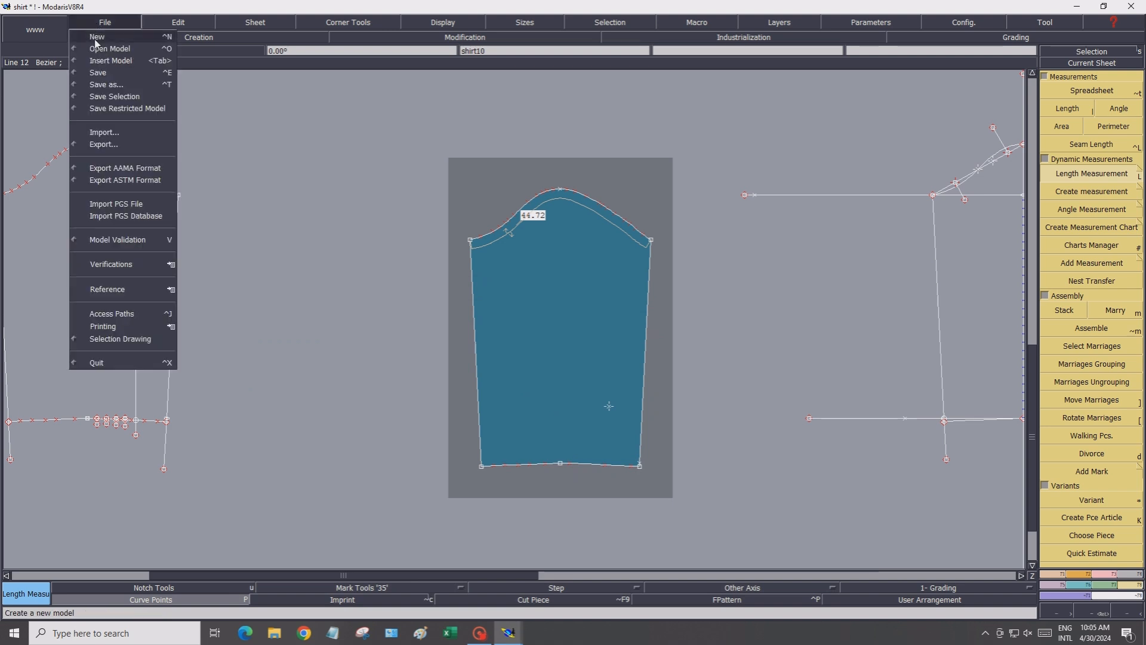
left_click(98, 73)
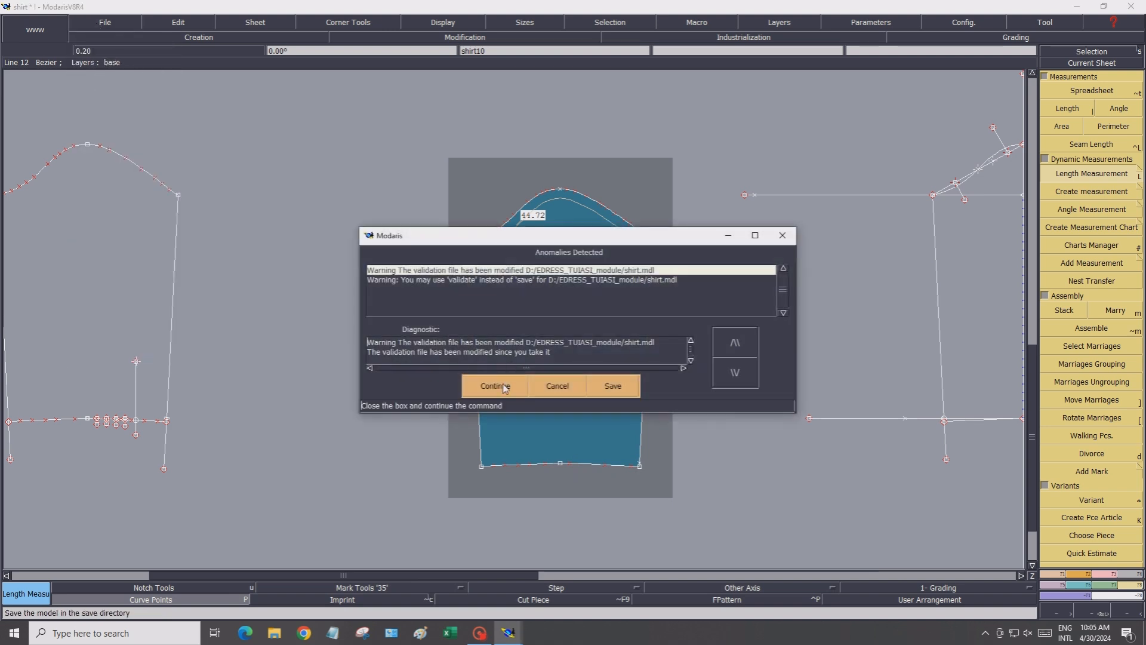
left_click(503, 387)
Add a relative point 12.2 cm straight below the marker point inside the sleeve, on the hem
scroll(598, 493, "up", 4)
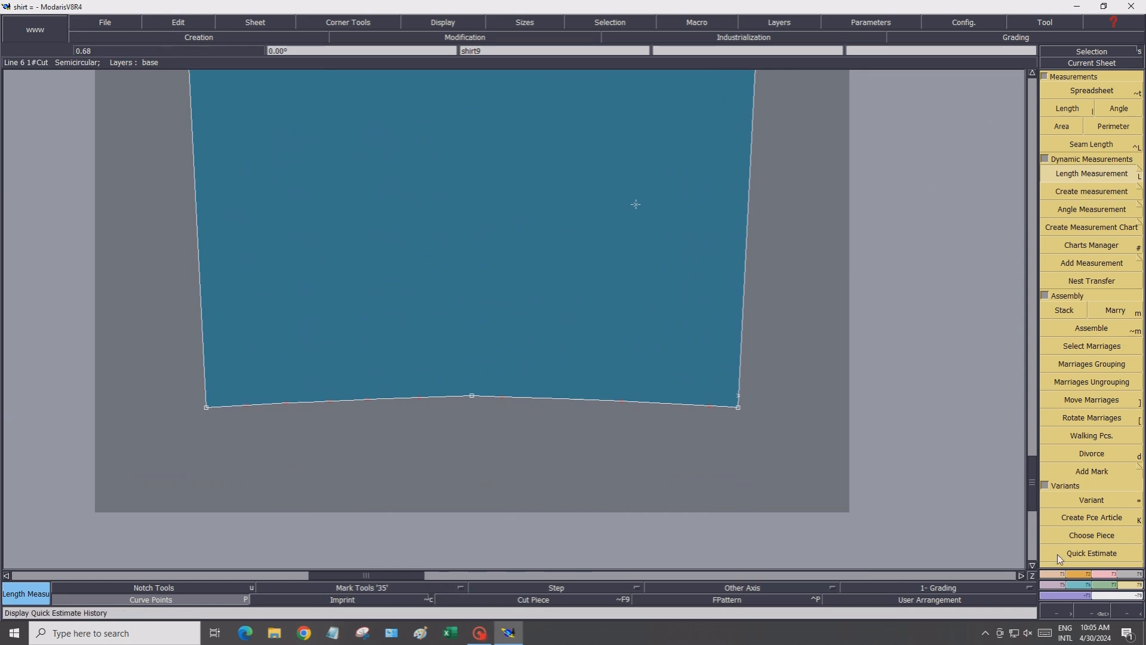
left_click(1051, 574)
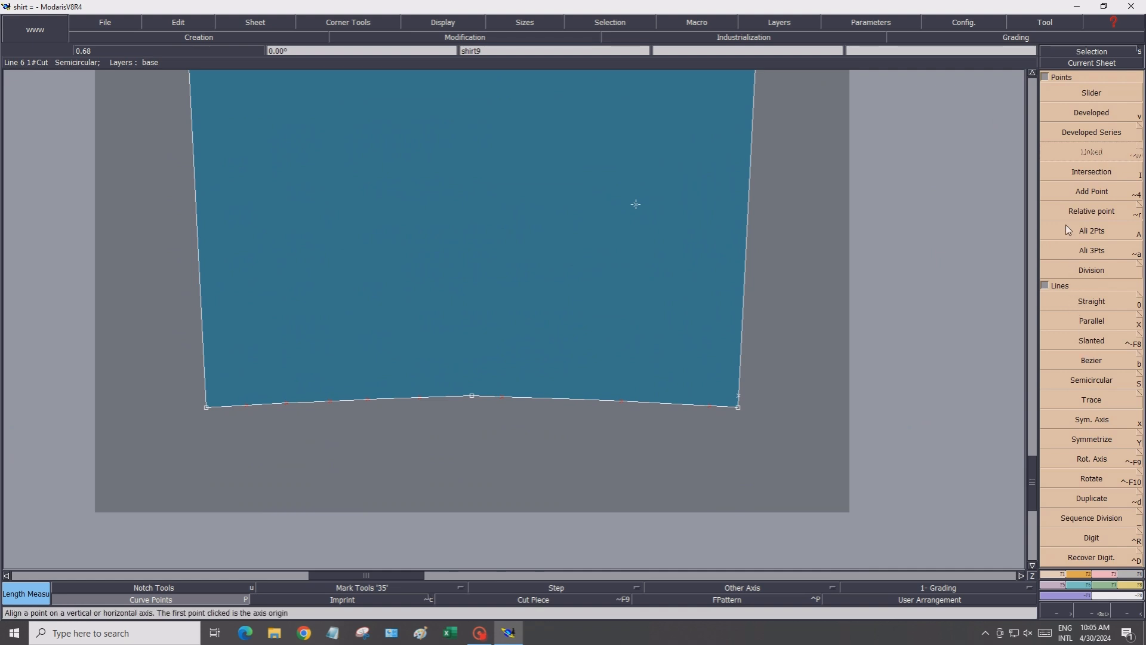
left_click(1055, 214)
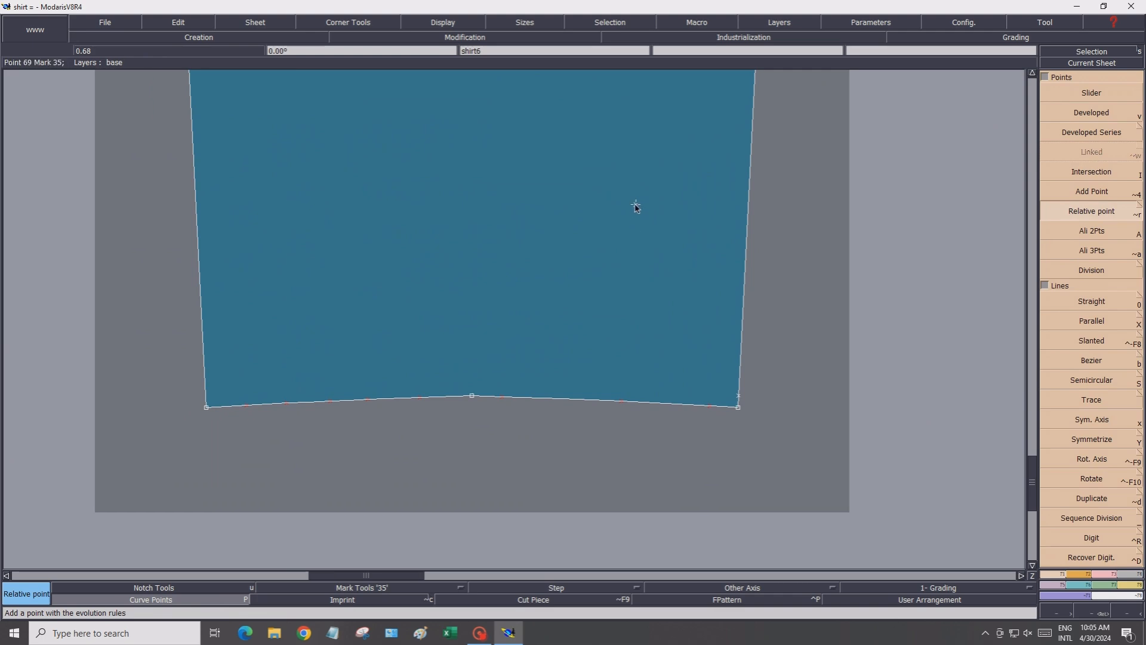
left_click(636, 204)
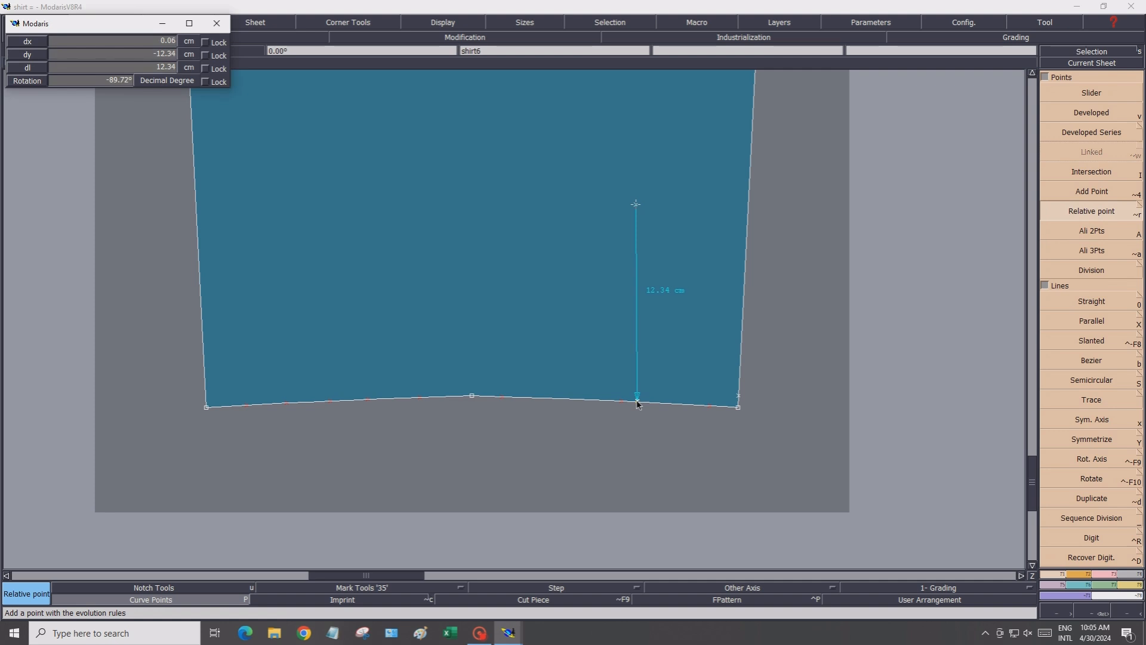
left_click(117, 40)
type("0")
left_click(118, 56)
type("-1")
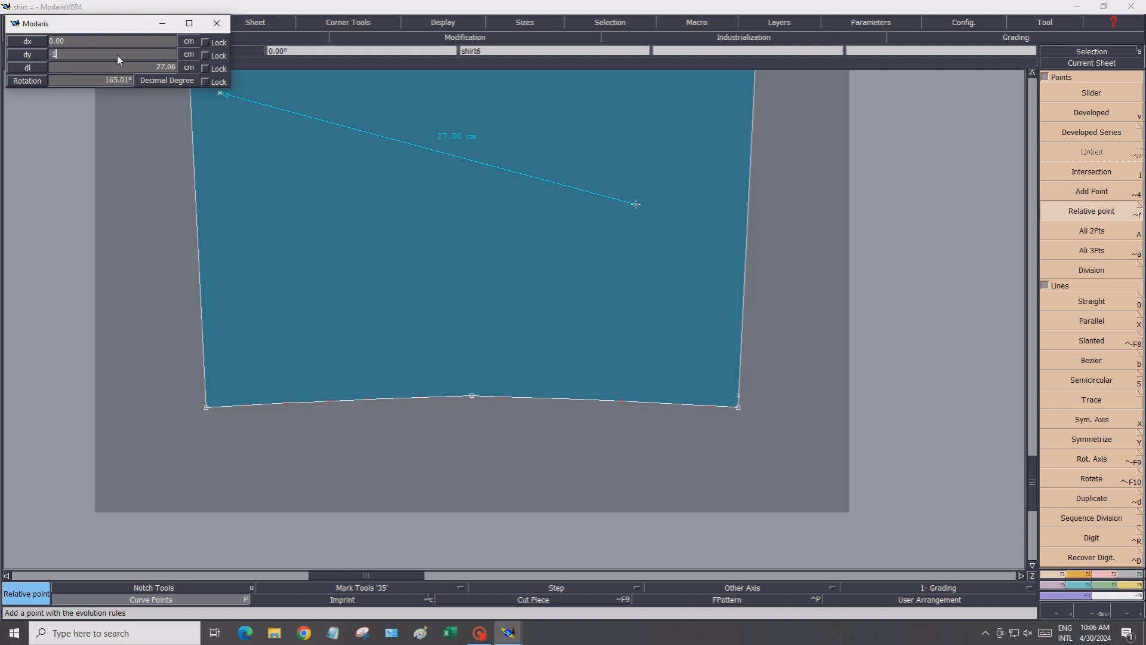
type("2.2")
key("Return")
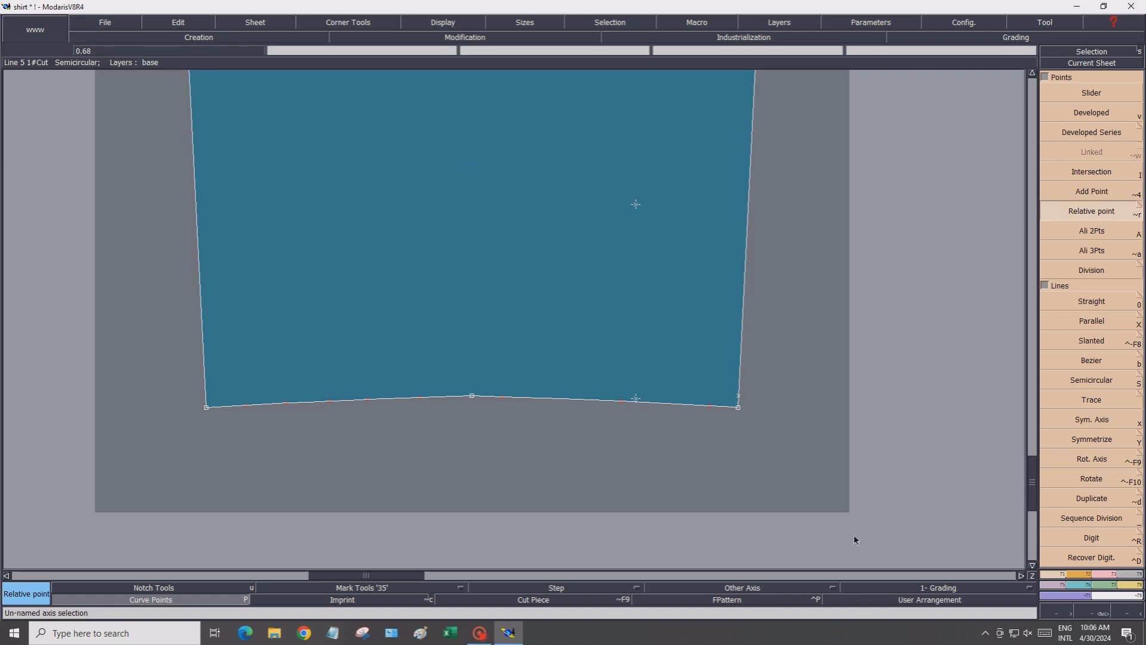
Reshape the relative point below the marker so it sits on the sleeve hem curve
left_click(1080, 573)
left_click(1112, 574)
left_click(1090, 290)
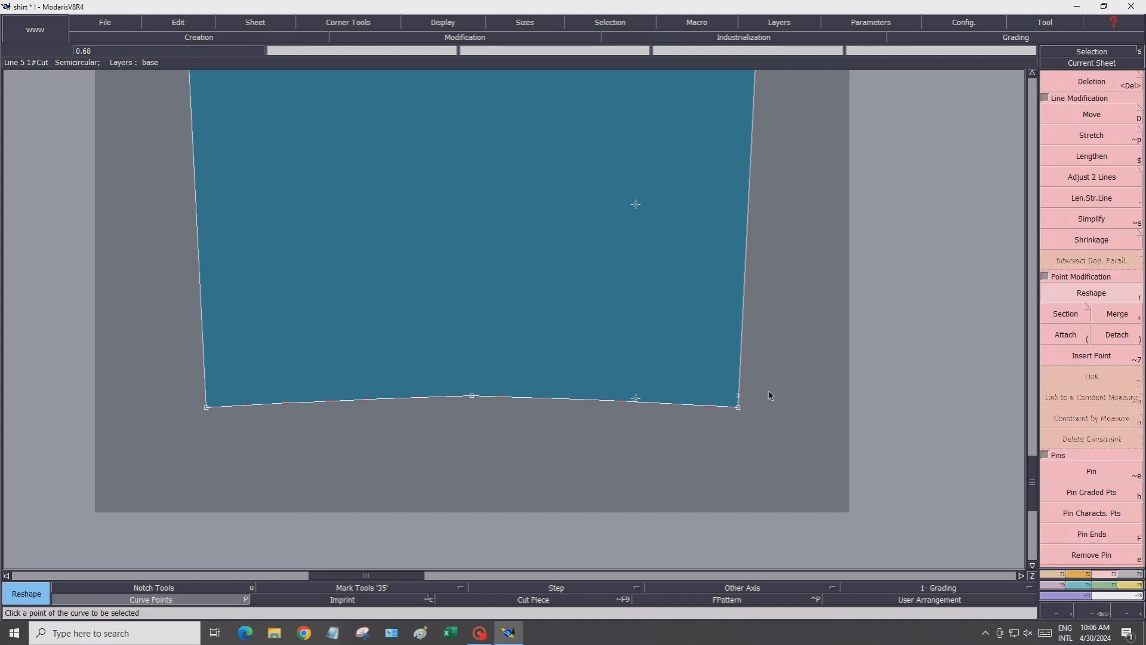
left_click(636, 399)
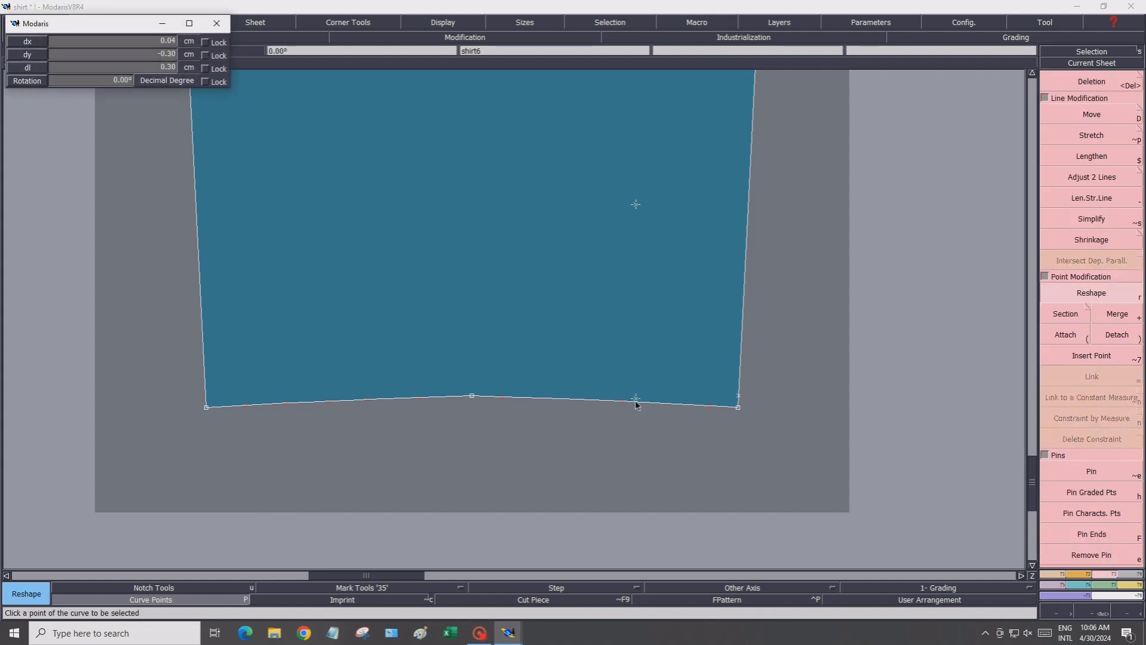
left_click(635, 401)
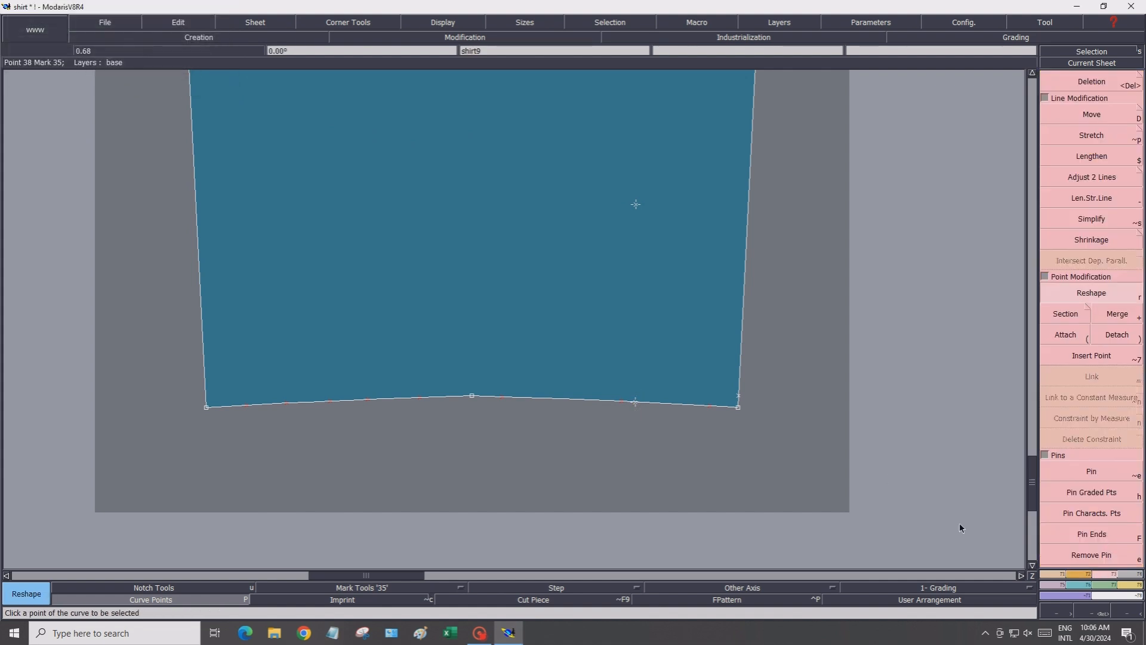
Add a notch at that point on the sleeve hem
left_click(1047, 574)
left_click(1071, 575)
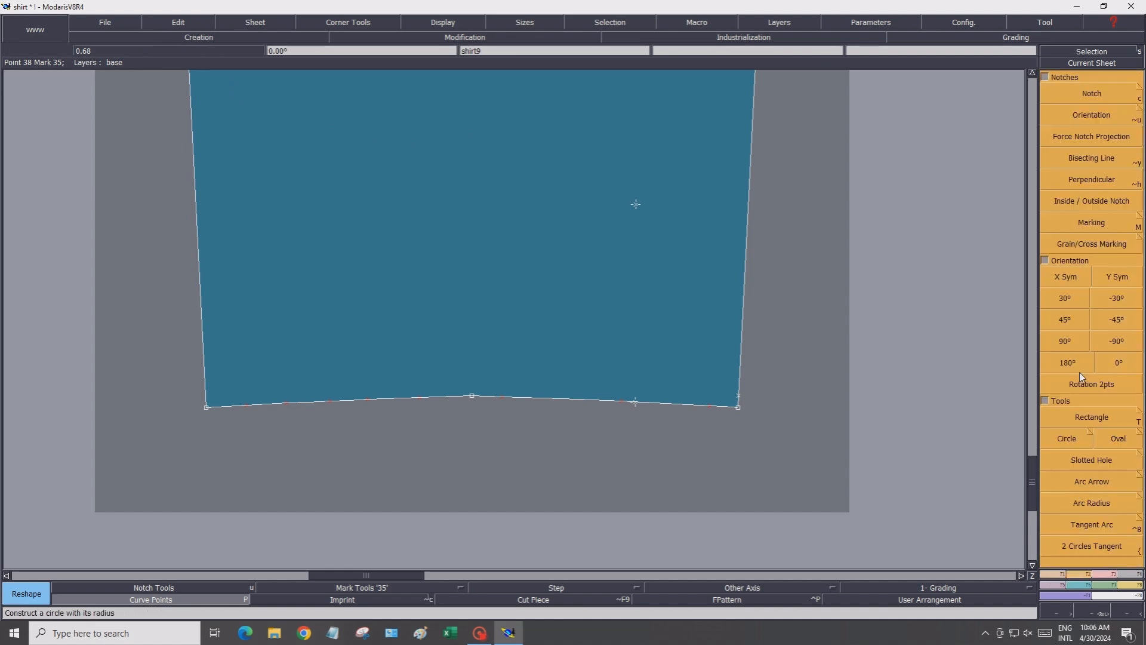
left_click(1091, 93)
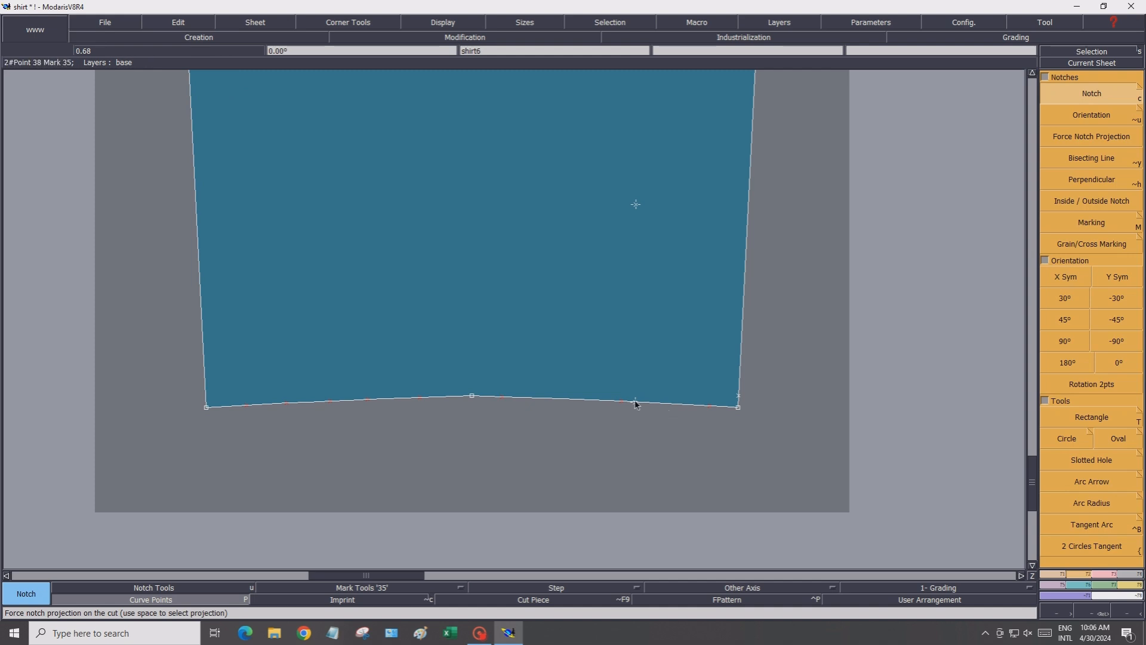
left_click(637, 402)
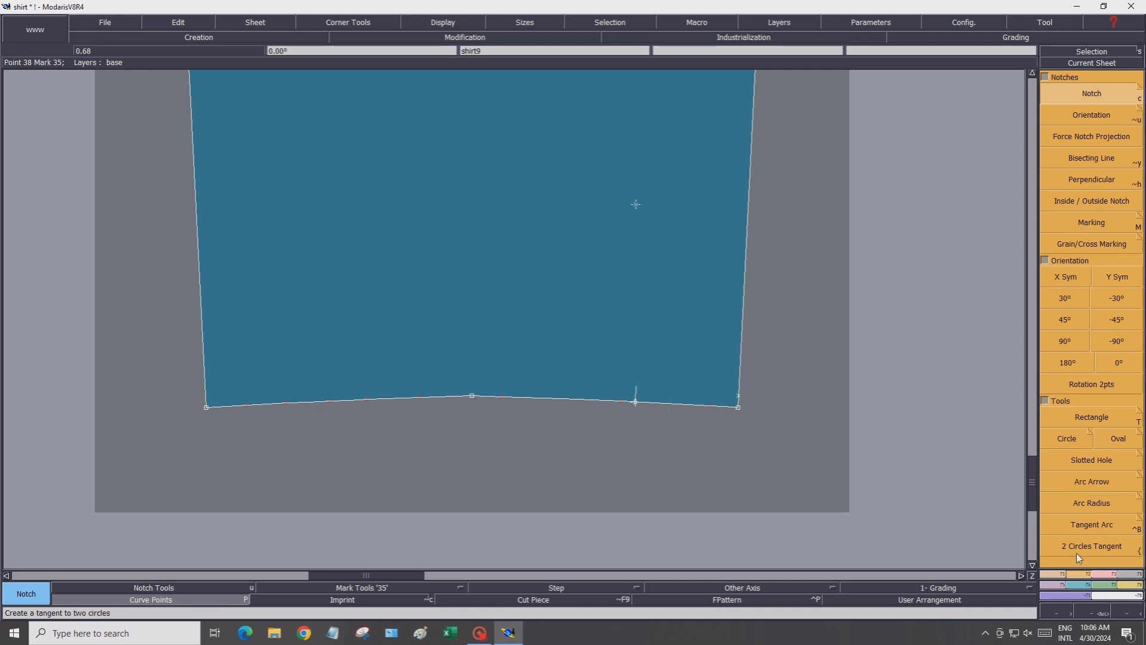
Create a developed point on the hem 2 cm from the hem's middle point
left_click(1052, 575)
left_click(1079, 112)
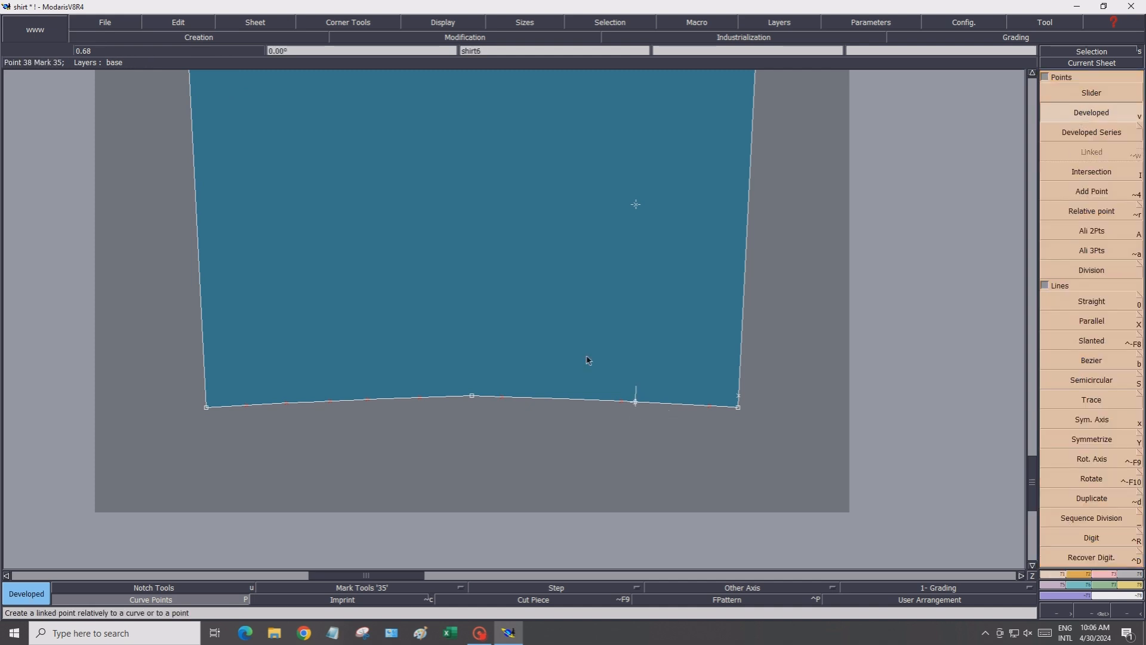
left_click(494, 402)
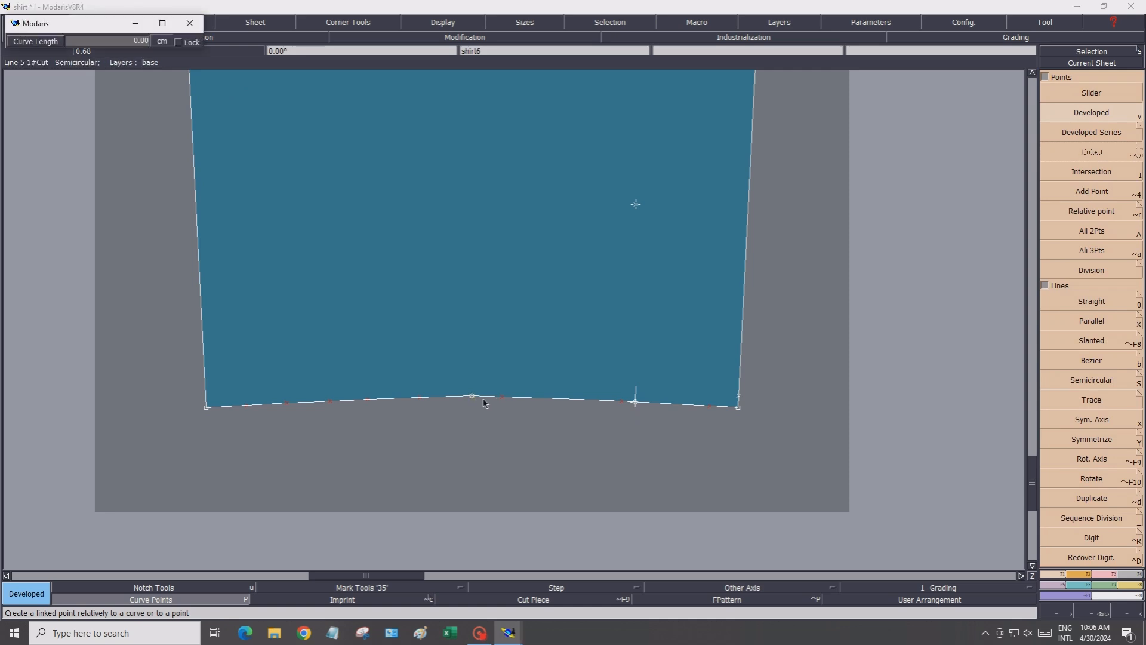
left_click(102, 41)
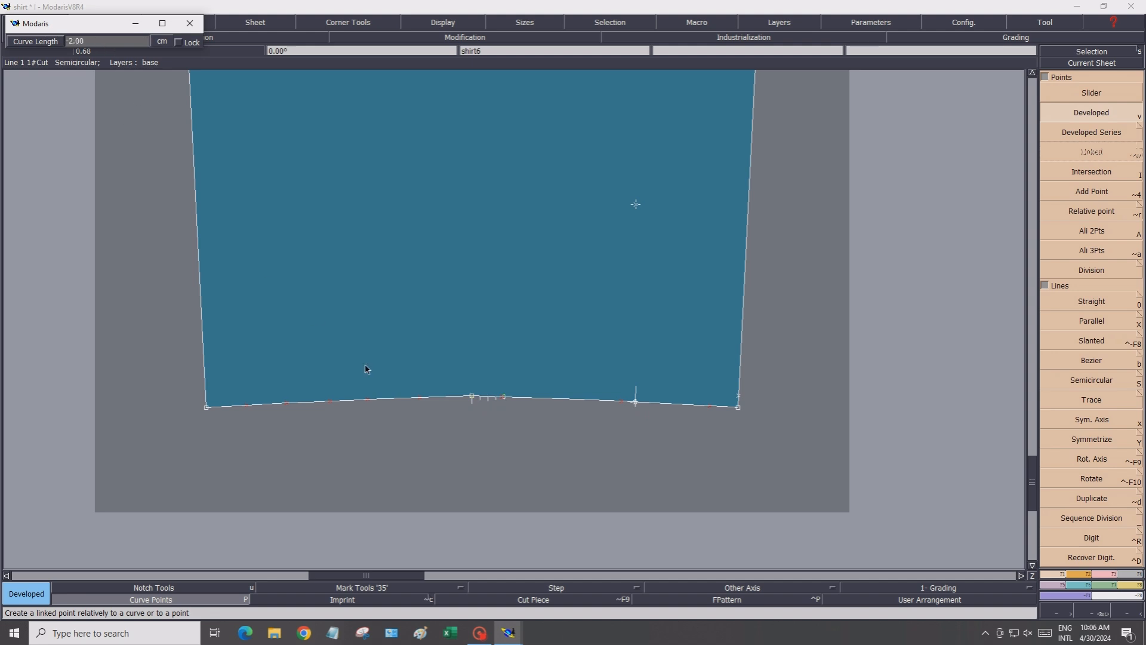
left_click(506, 399)
left_click(506, 400)
key("Return")
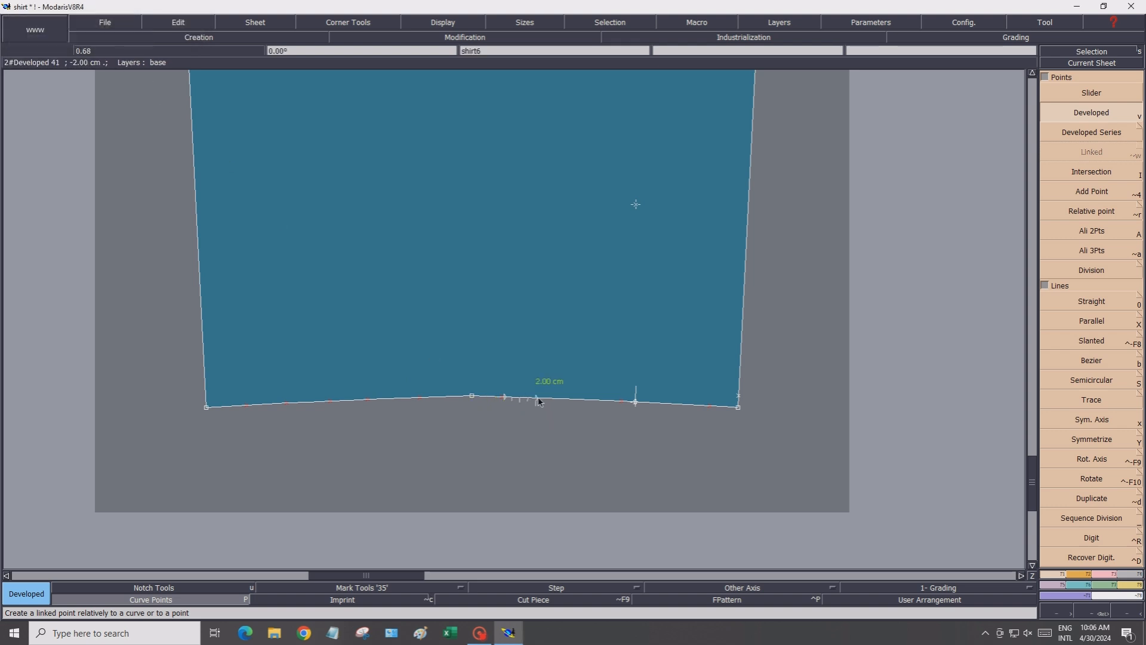
Create further developed points along the hem, each 2 cm beyond the previous one
left_click(568, 405)
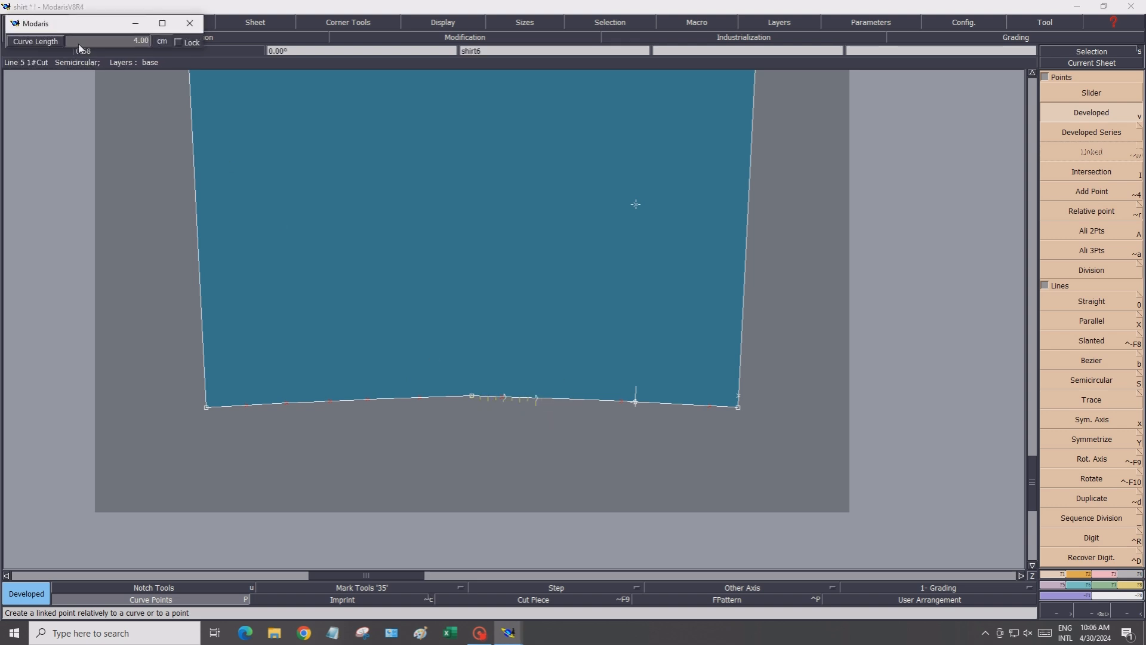
left_click(78, 43)
type("-2")
key("Return")
left_click(568, 401)
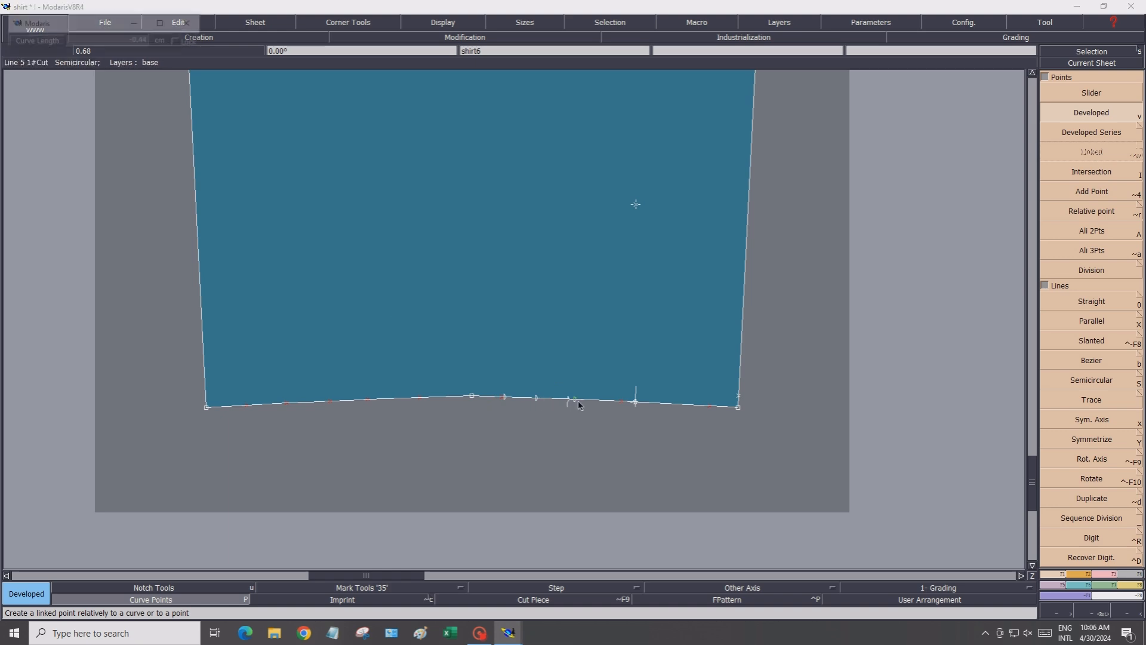
left_click(91, 45)
type("-2")
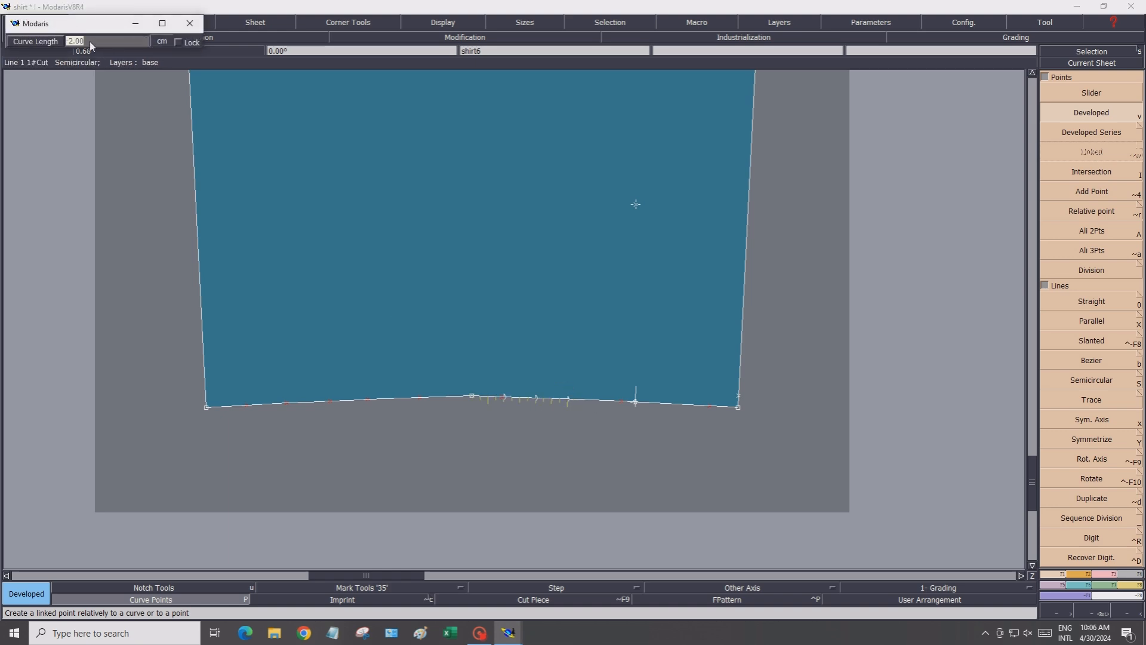
key("Return")
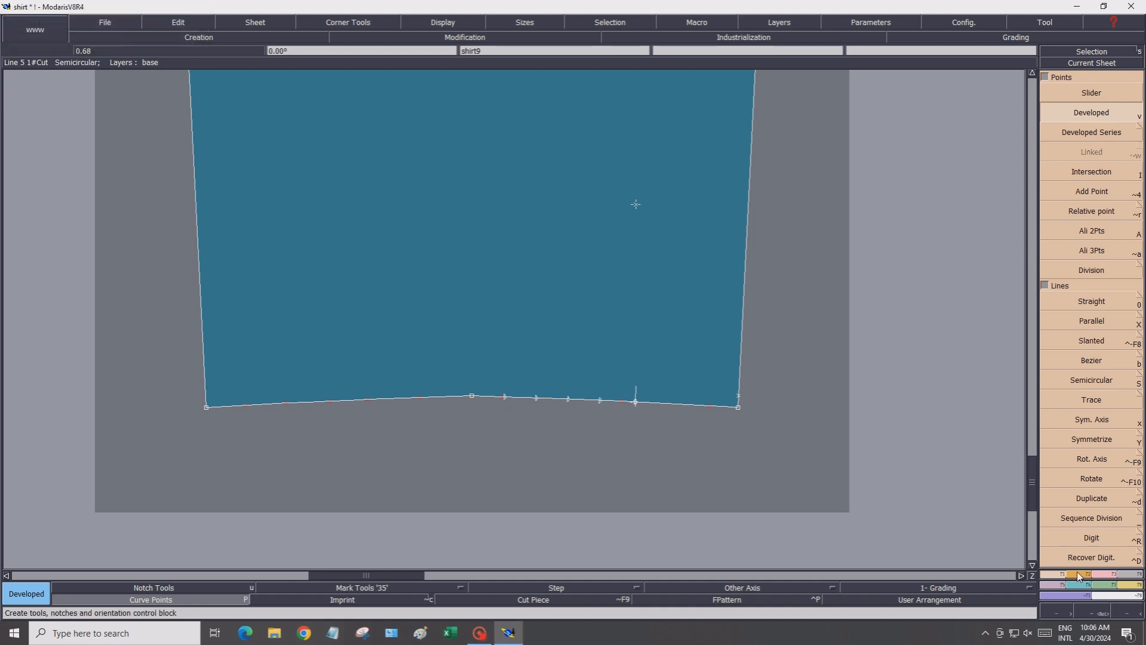
Place notches on the four developed points along the sleeve hem
key("u")
left_click(1078, 95)
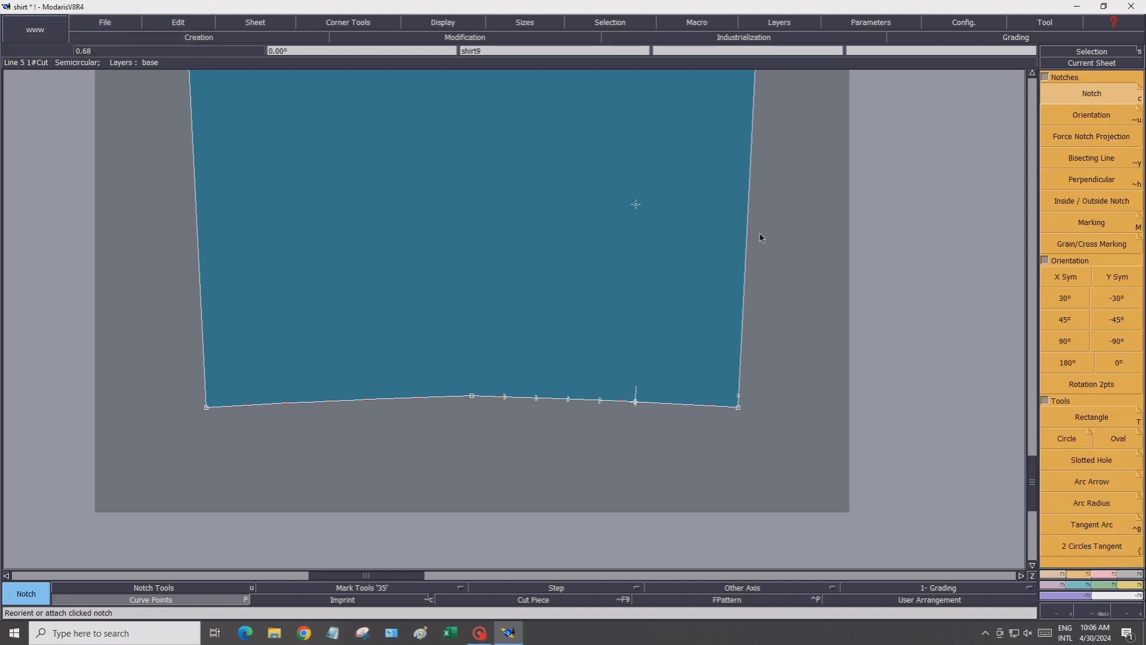
left_click(505, 398)
left_click(538, 400)
left_click(567, 400)
left_click(600, 400)
Delete the notch at the first developed point next to the hem's middle point
scroll(537, 402, "up", 4)
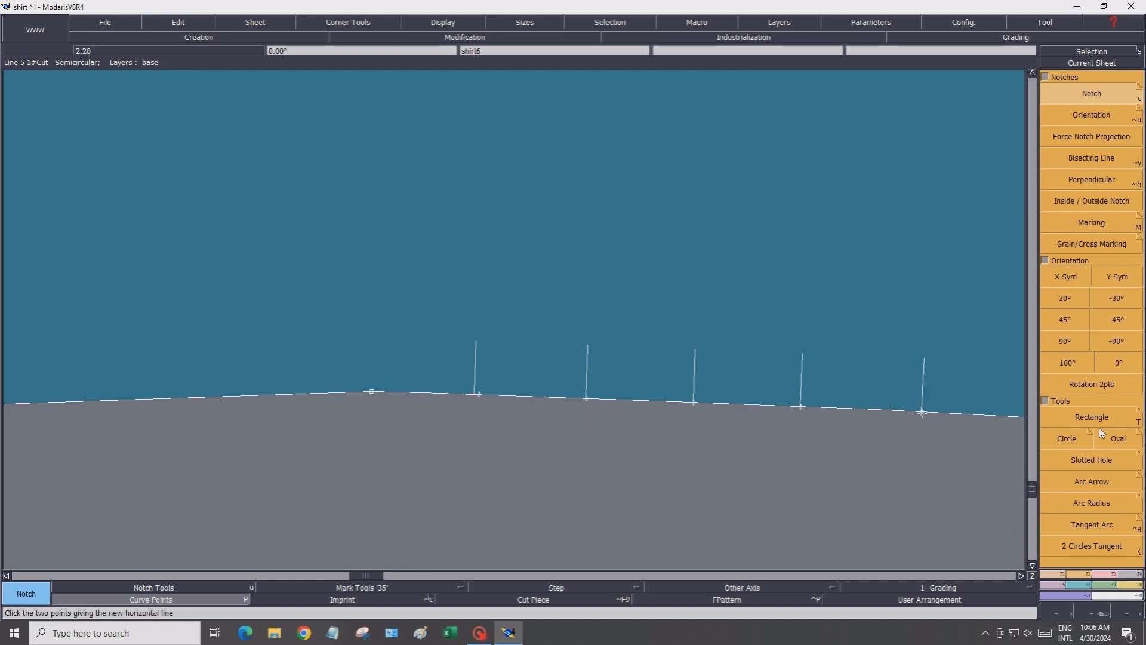
left_click(1103, 574)
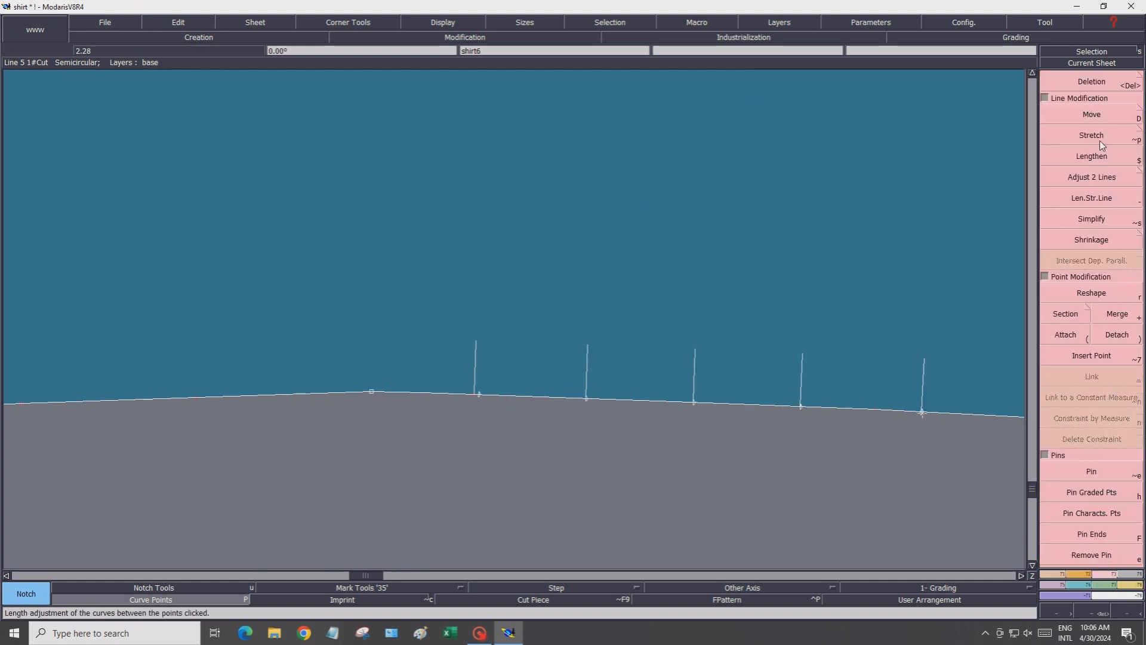
left_click(1064, 83)
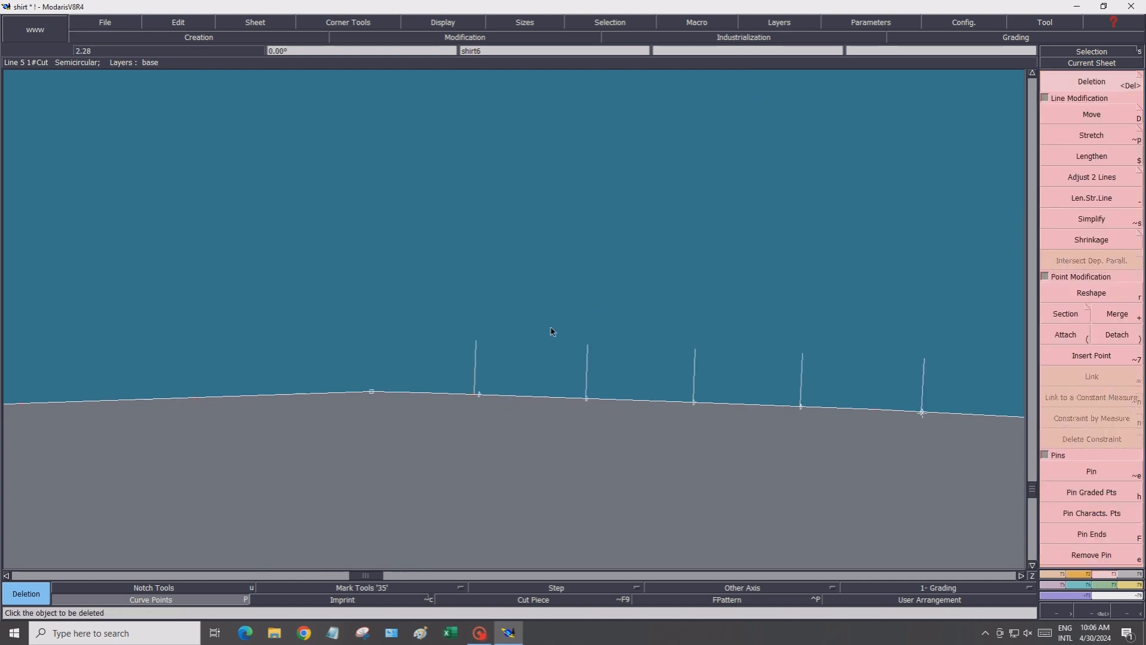
left_click(475, 367)
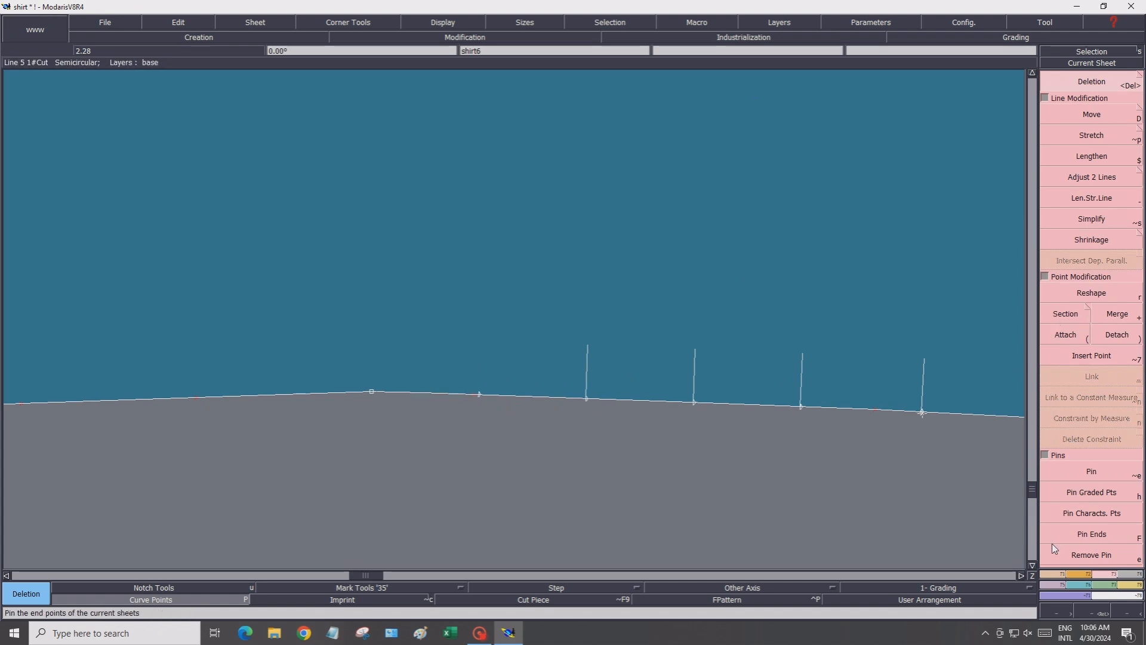
Add a notch again at the first developed point on the hem
left_click(1087, 574)
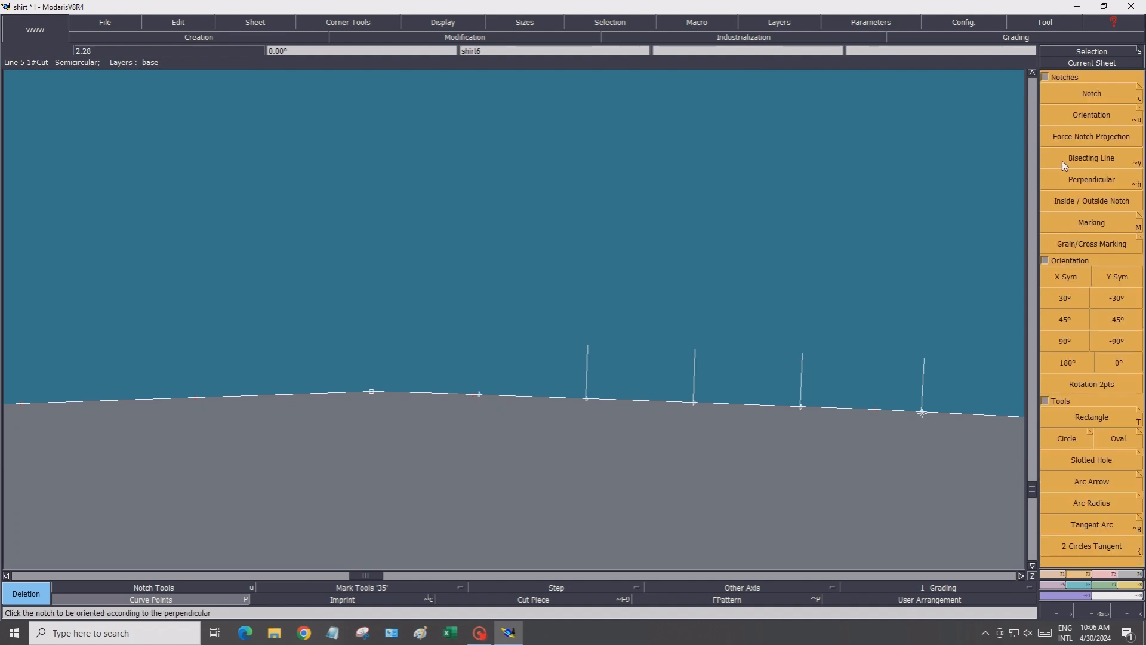
left_click(1054, 96)
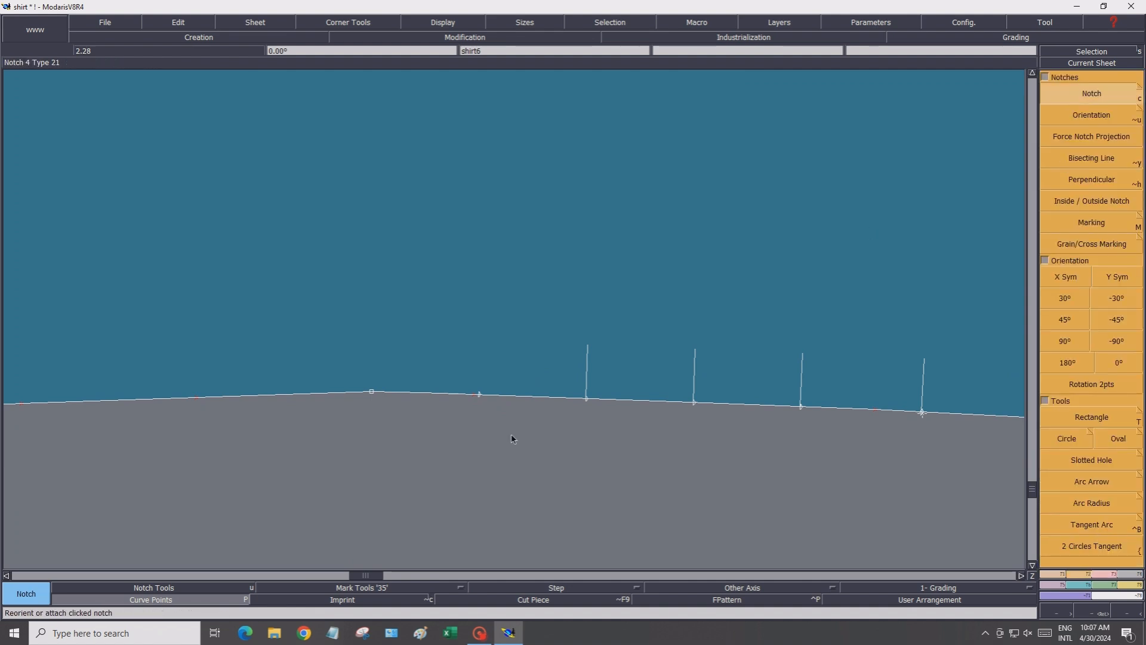
left_click(481, 397)
Save the model, continuing past the validation warning
scroll(585, 455, "down", 5)
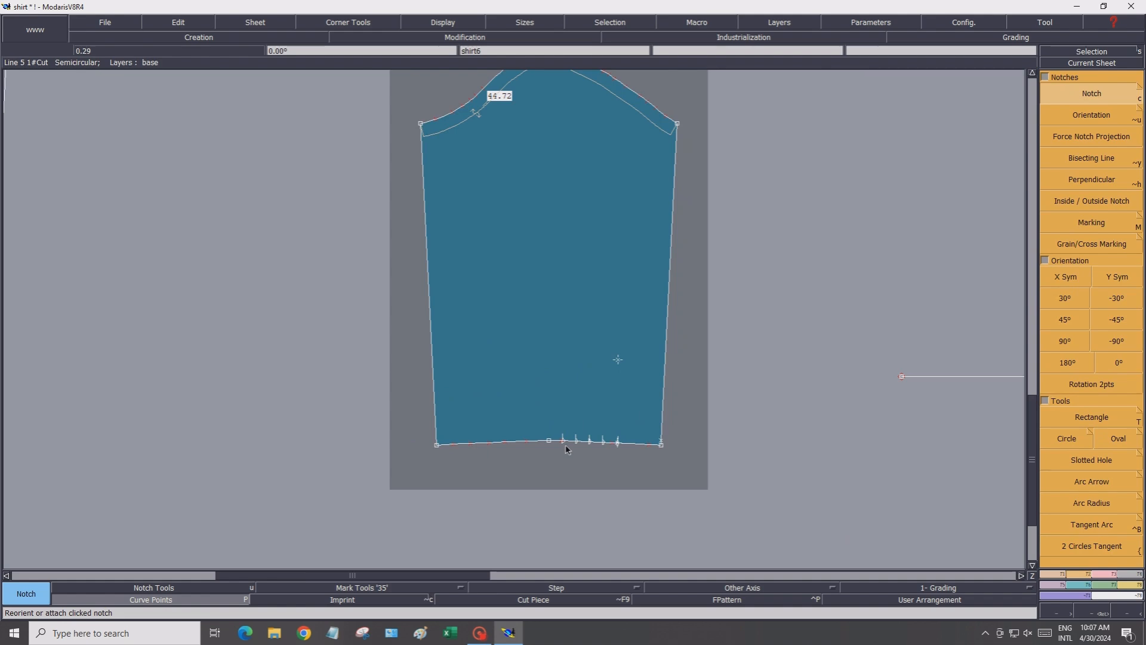
scroll(568, 449, "down", 2)
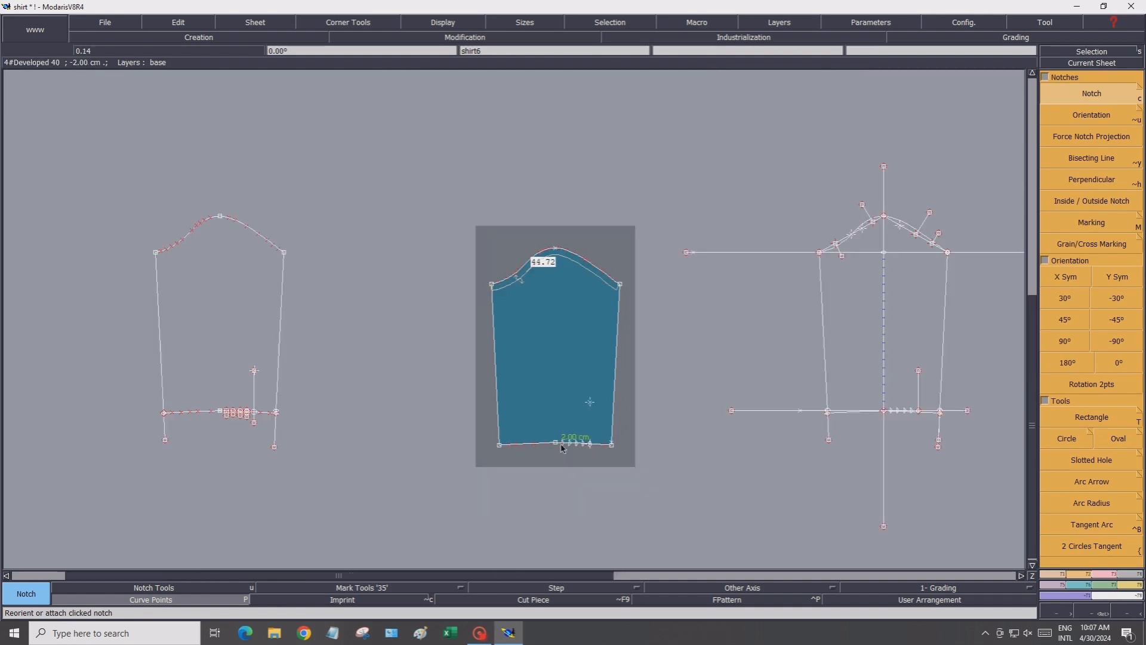
left_click(116, 25)
left_click(113, 70)
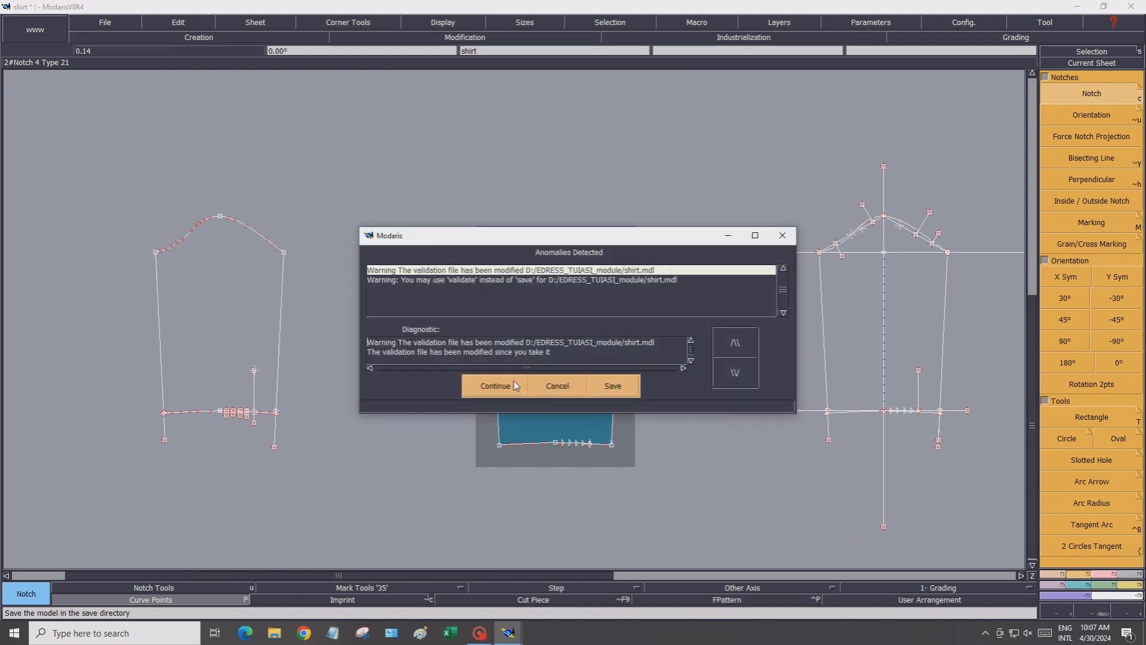
left_click(509, 387)
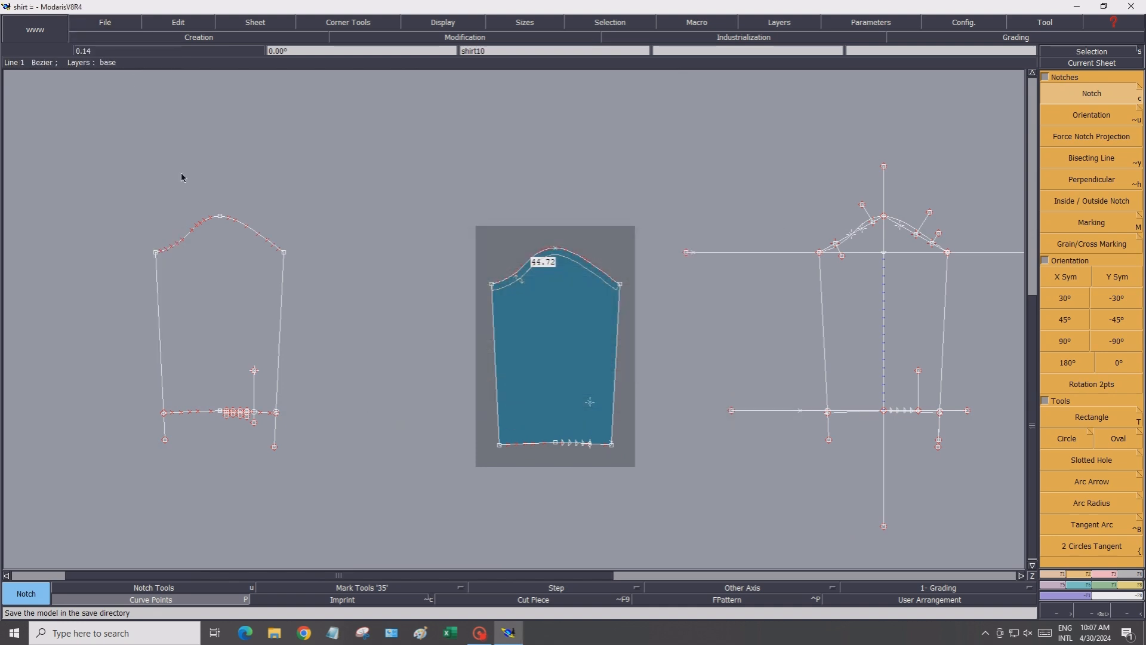
Save the model under the new name shirt_final in the EDRESS_TUIASI_module folder
left_click(97, 23)
left_click(107, 84)
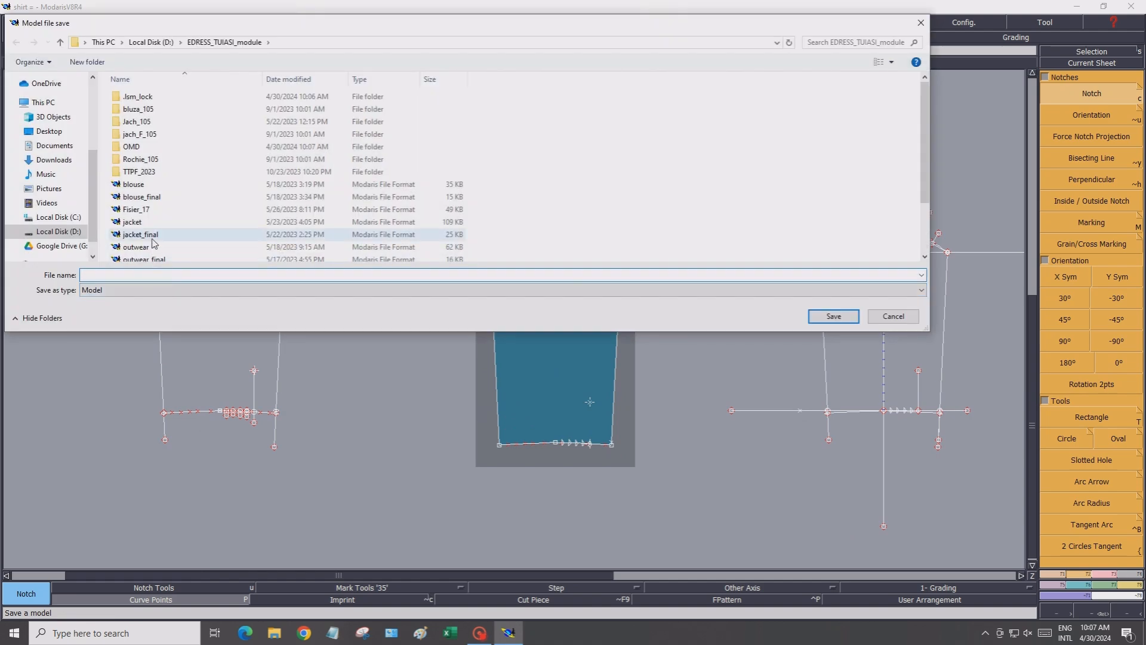
scroll(152, 254, "down", 1)
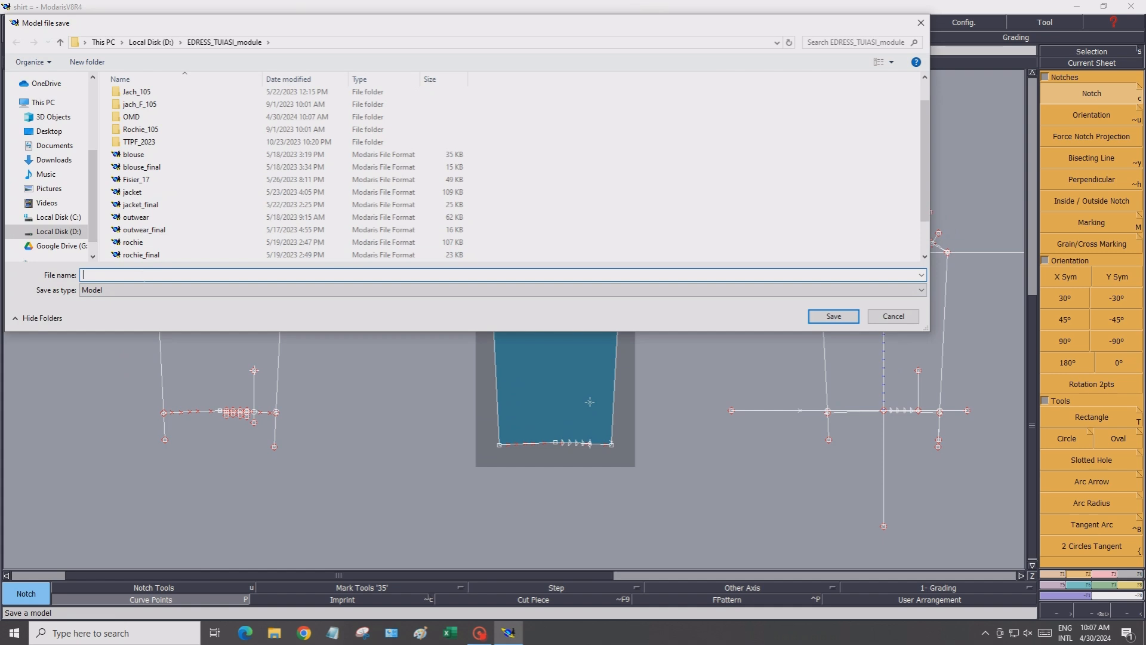
type("shir")
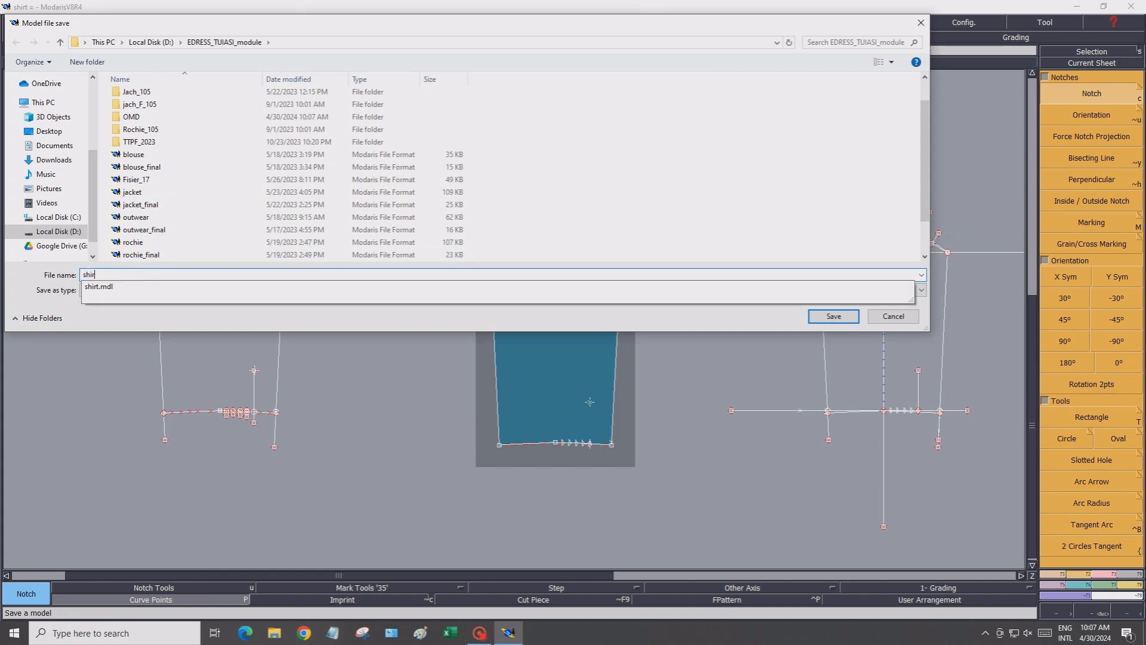
type("t_final")
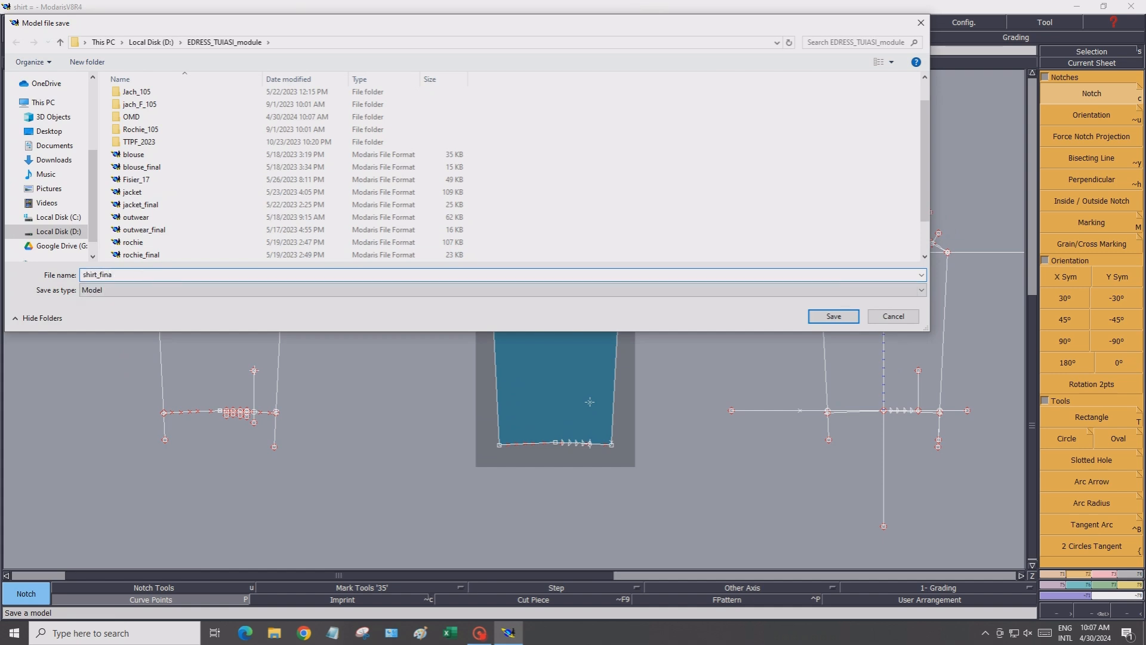
left_click(833, 317)
Delete the three construction sheets of the body and sleeve drafts from the desk
scroll(498, 334, "down", 1)
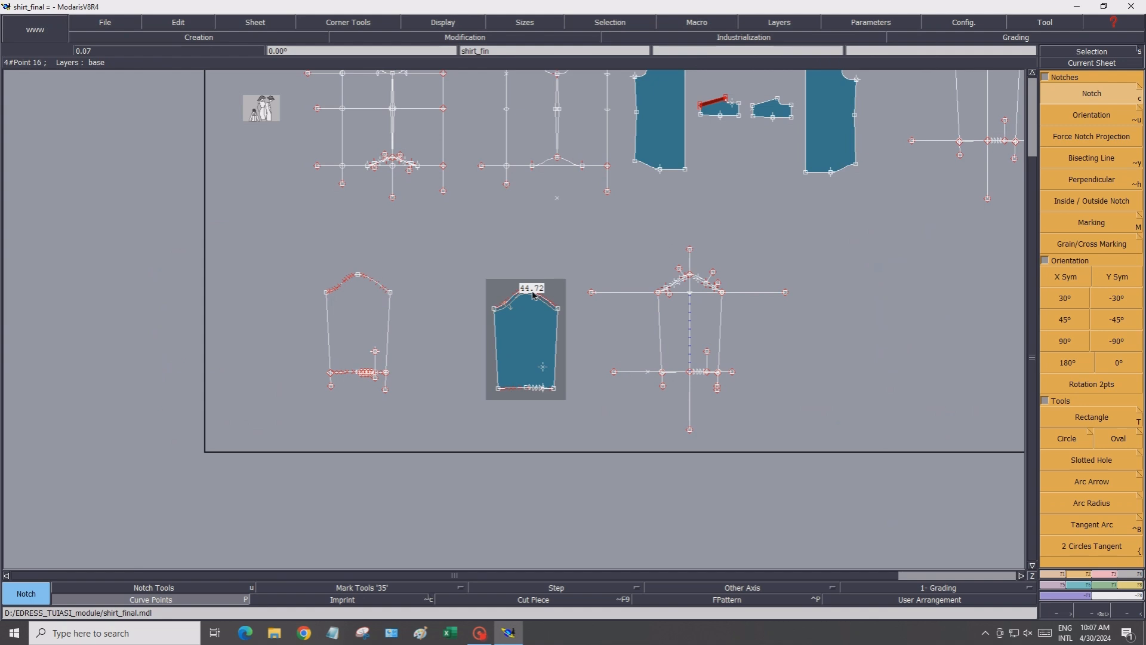
scroll(535, 292, "down", 1)
left_click(265, 20)
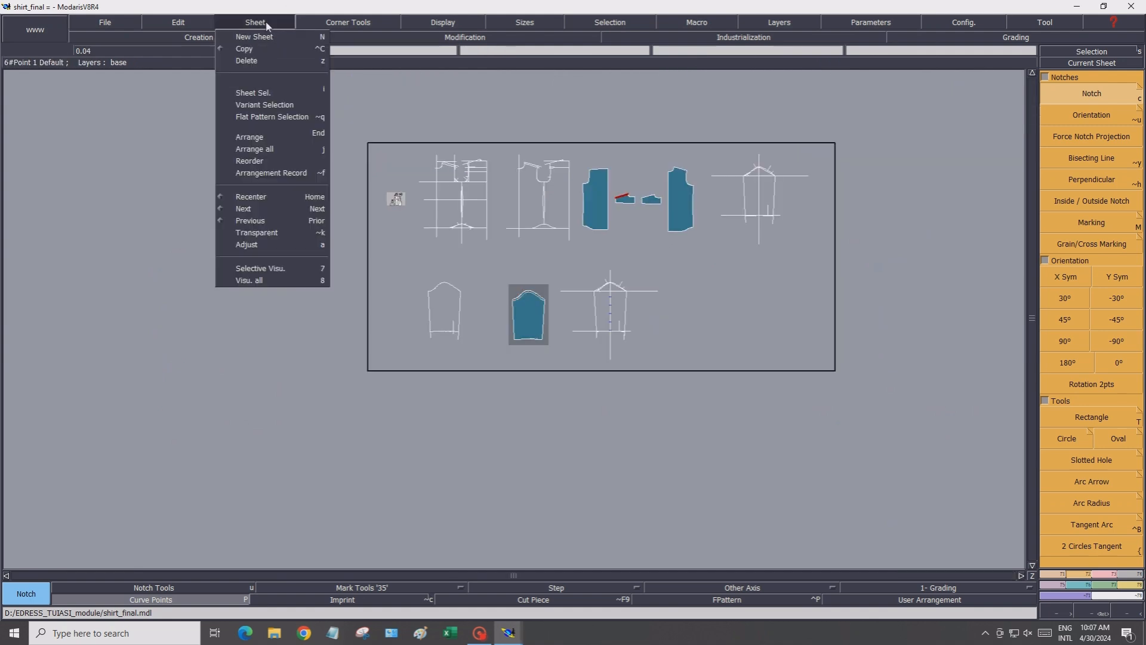
left_click(256, 61)
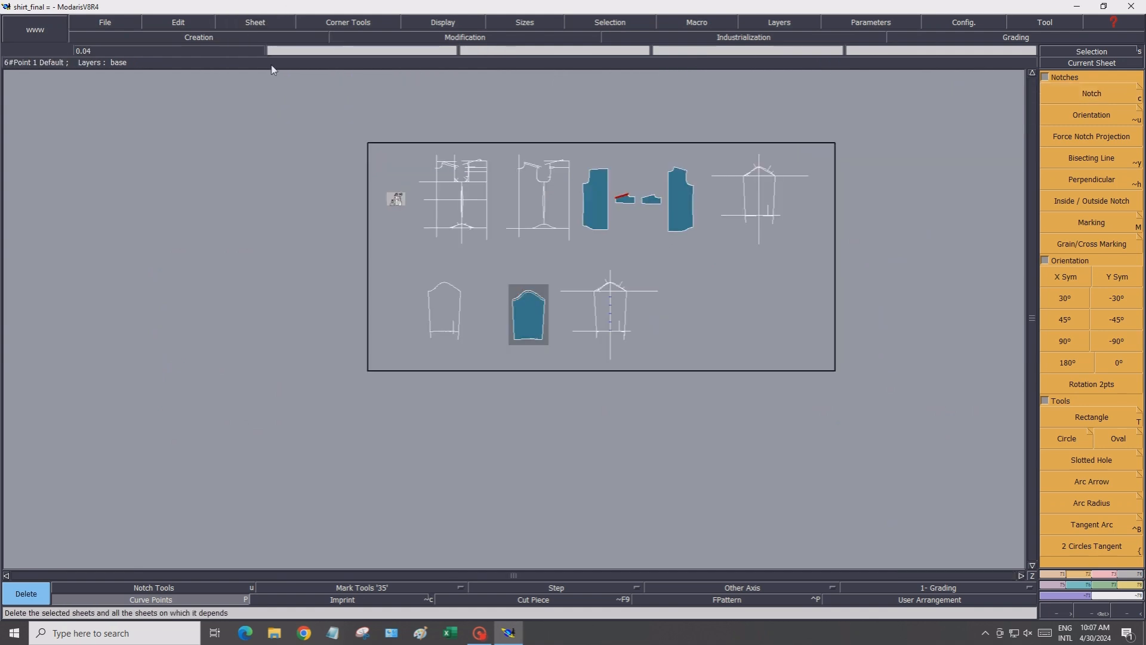
left_click(469, 187)
left_click(525, 175)
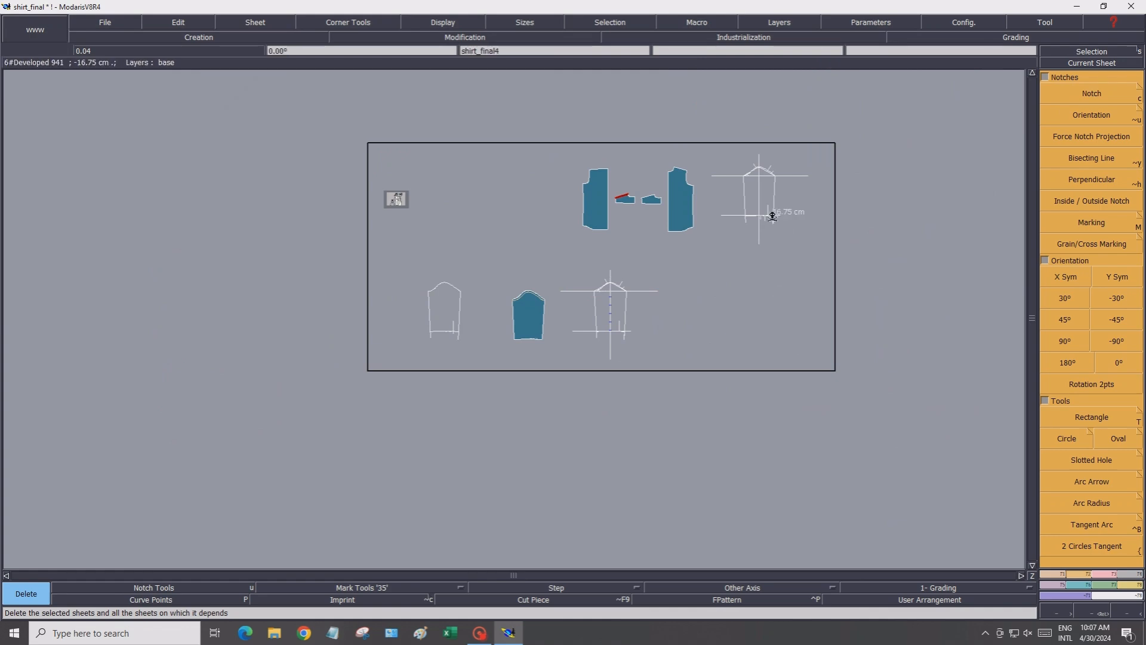
left_click(768, 215)
Arrange all remaining sheets automatically on the desk
key("j")
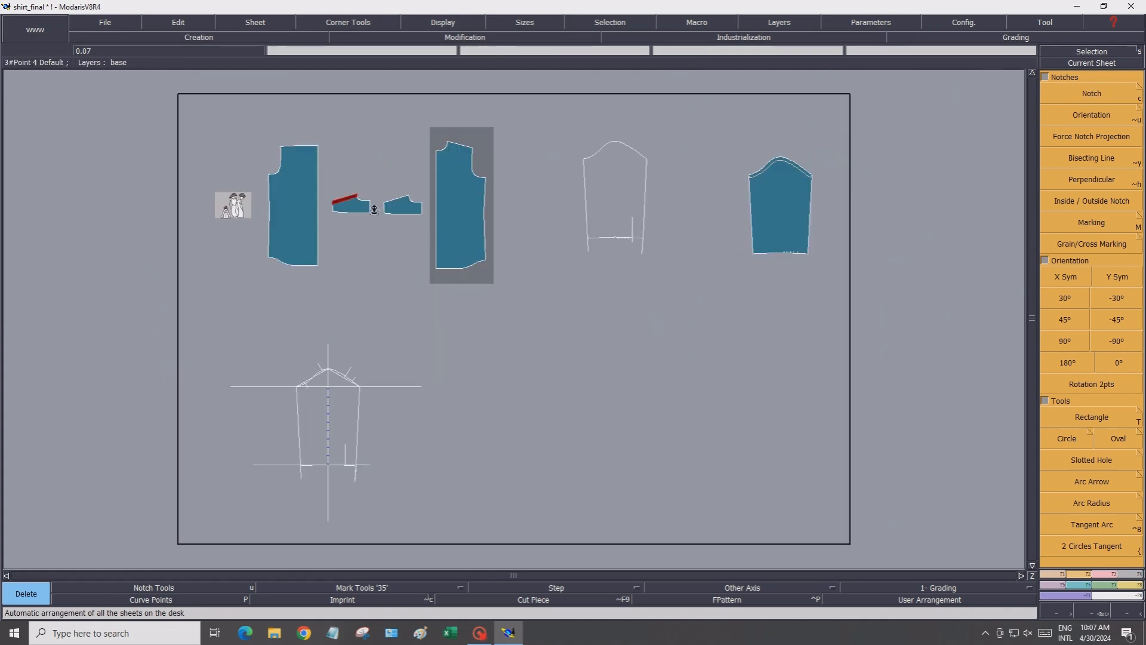
left_click(354, 203)
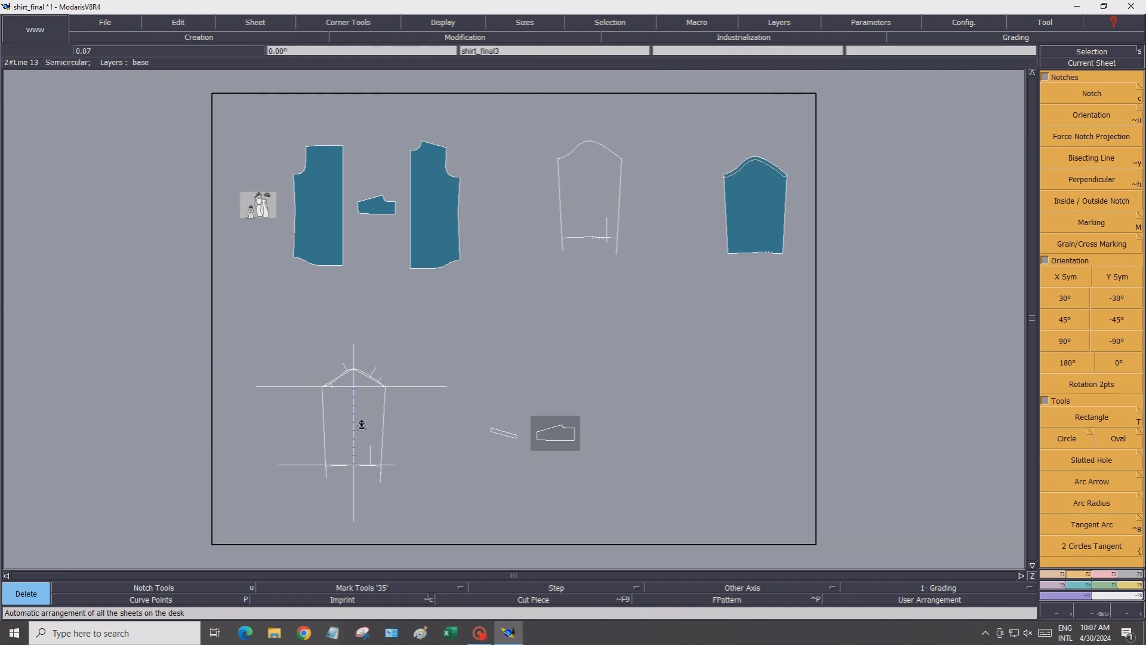
Delete the remaining sleeve draft, sleeve outline and two small construction sheets from the desk
left_click(362, 425)
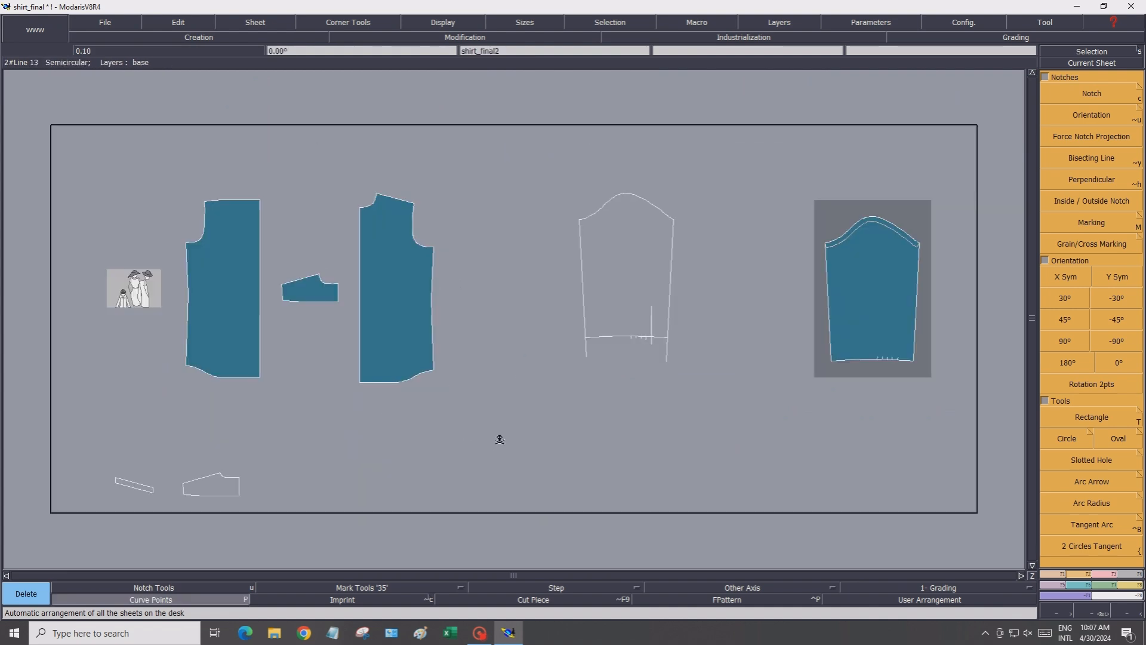
left_click(602, 281)
left_click(149, 490)
left_click(187, 489)
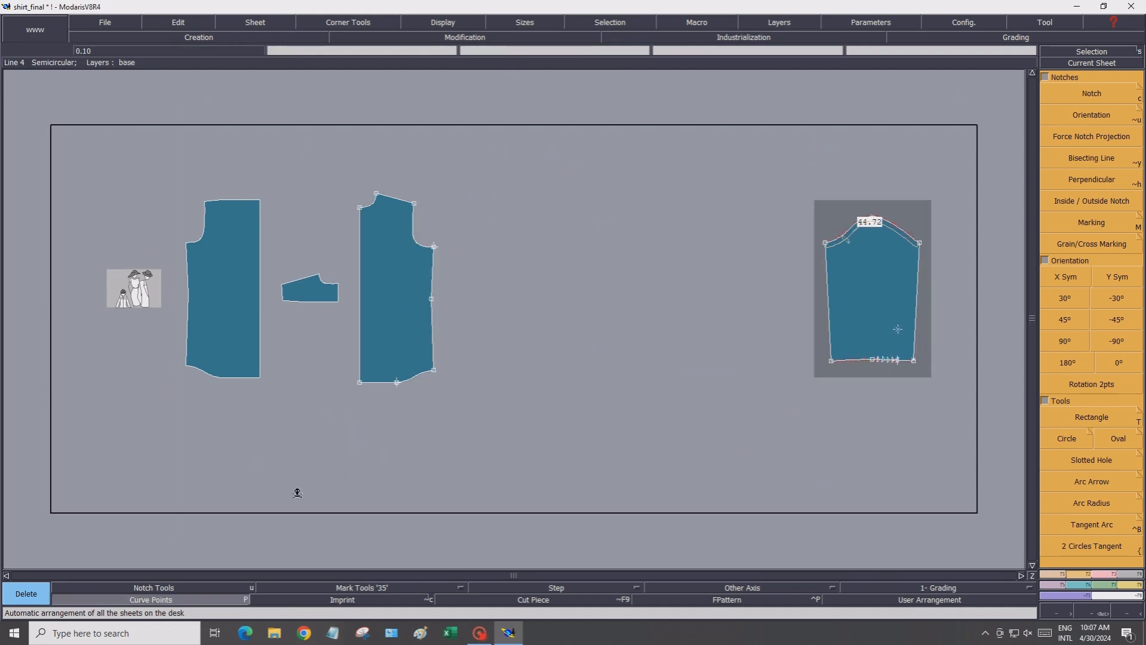
key("j")
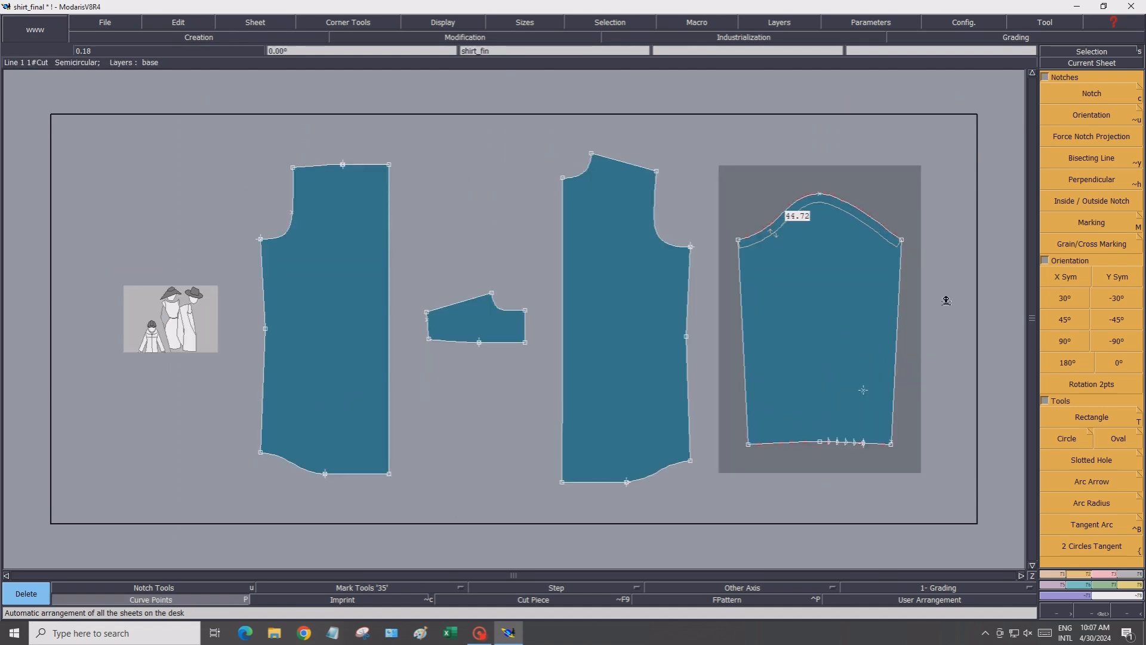
Section the sleeve cap curve at its highest point to add a point there
left_click(1101, 574)
left_click(1082, 82)
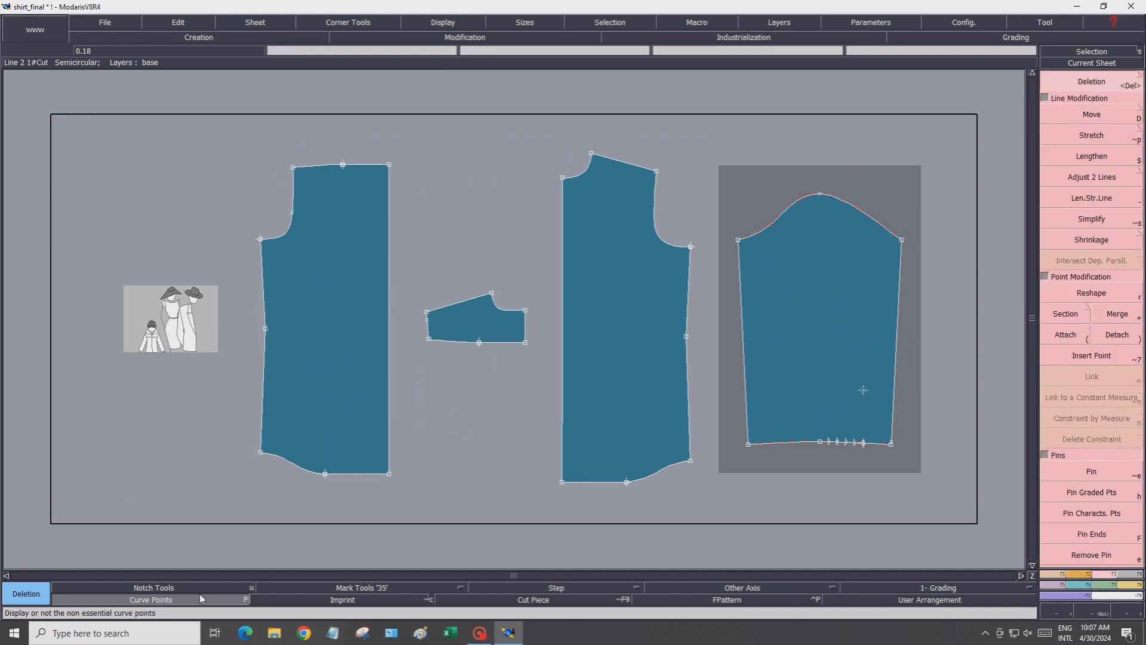
scroll(837, 213, "up", 3)
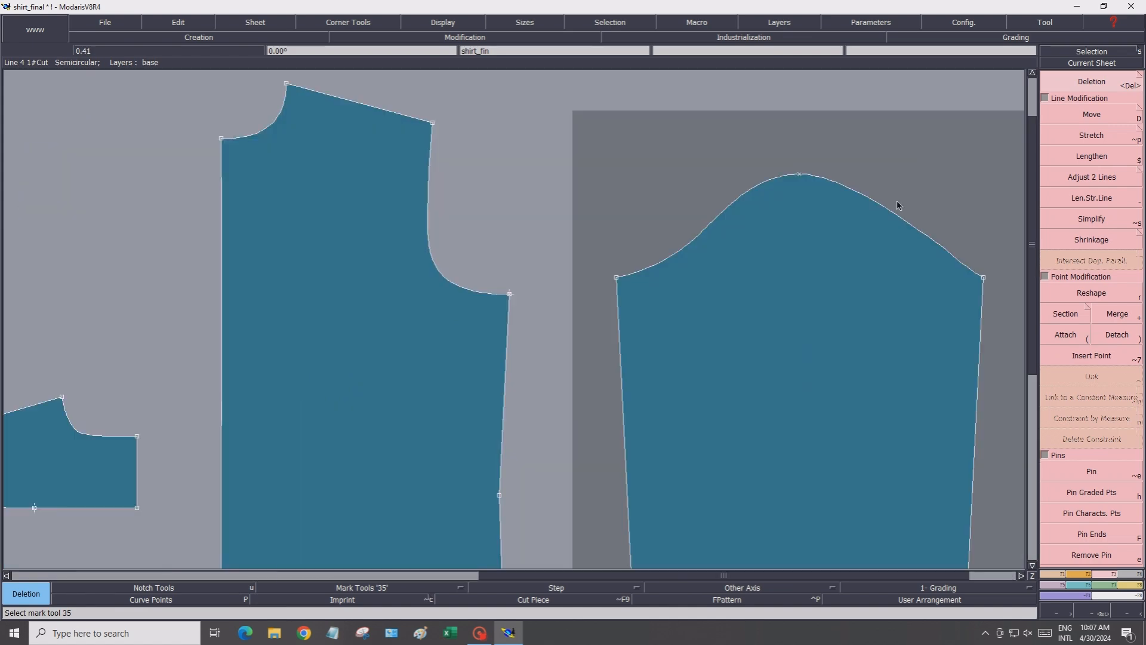
left_click(1056, 317)
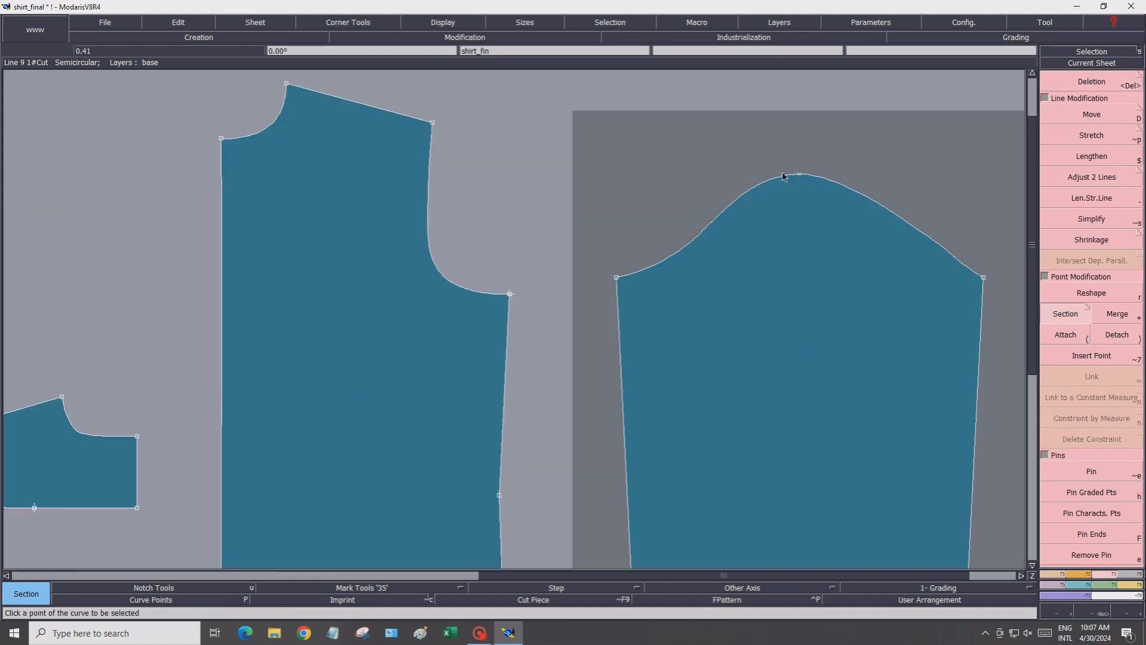
left_click(800, 175)
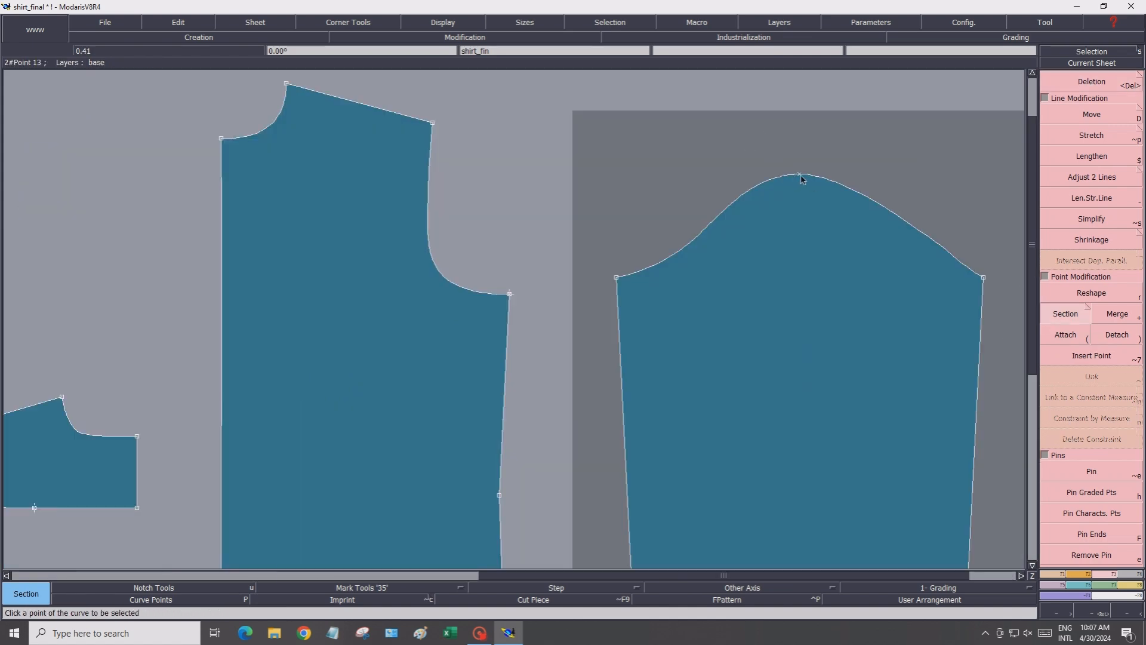
Add a notch at the new point at the top of the sleeve cap
left_click(1070, 581)
left_click(1092, 93)
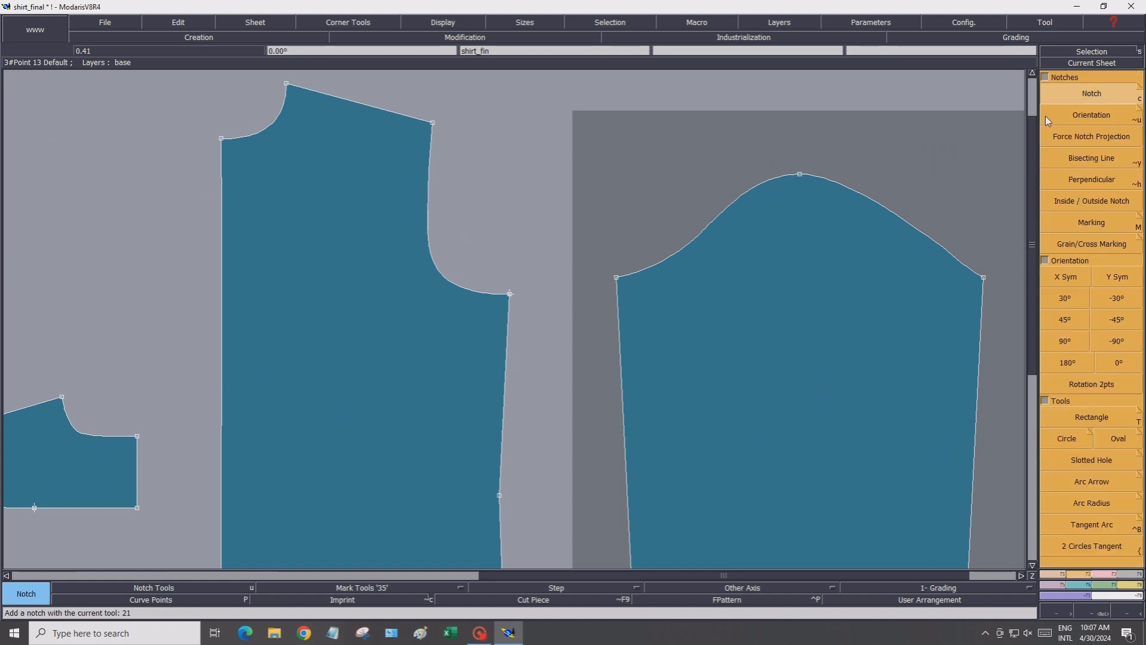
left_click(799, 176)
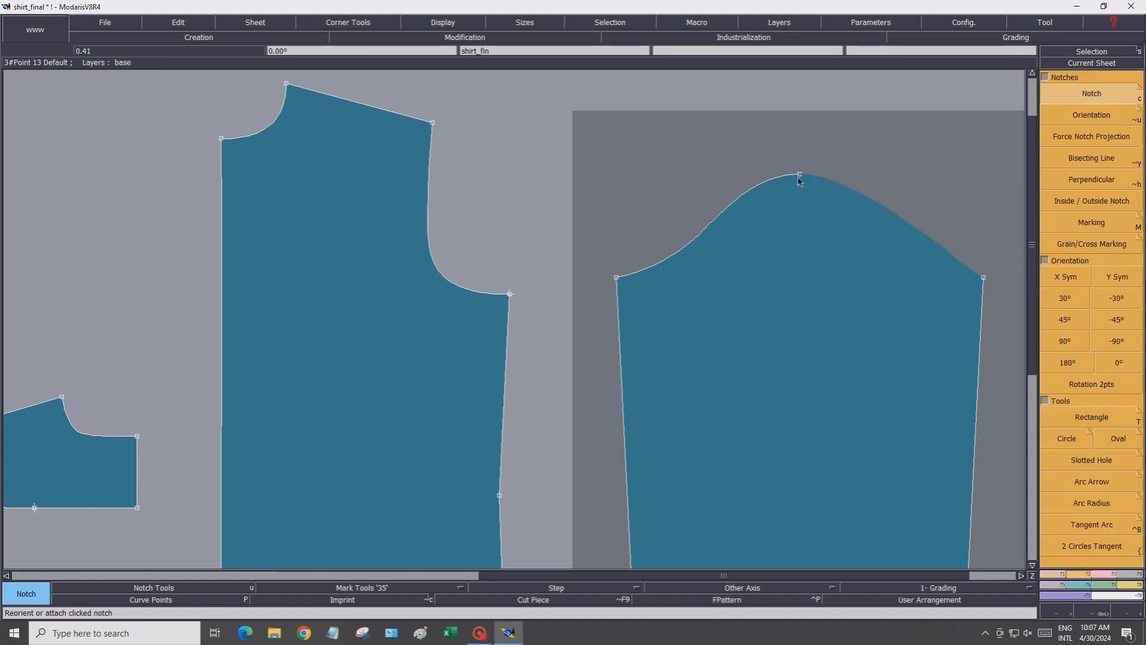
Save the model over the existing shirt_final file, continuing past the validation warning
left_click(87, 23)
left_click(106, 83)
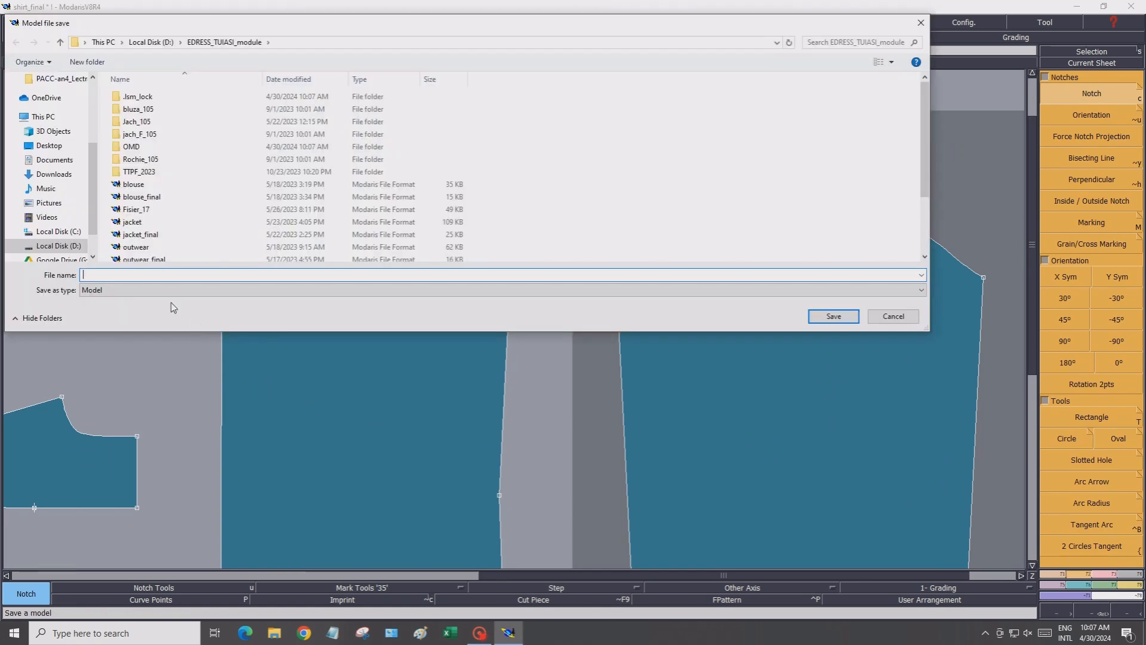
scroll(173, 242, "down", 2)
left_click(172, 244)
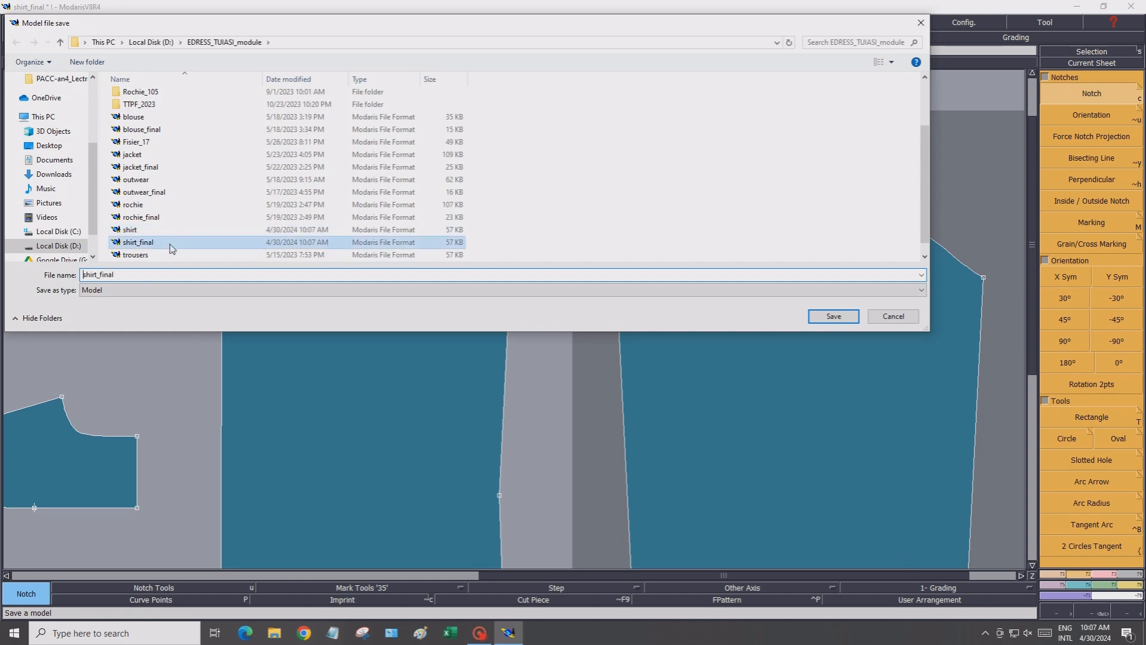
left_click(834, 317)
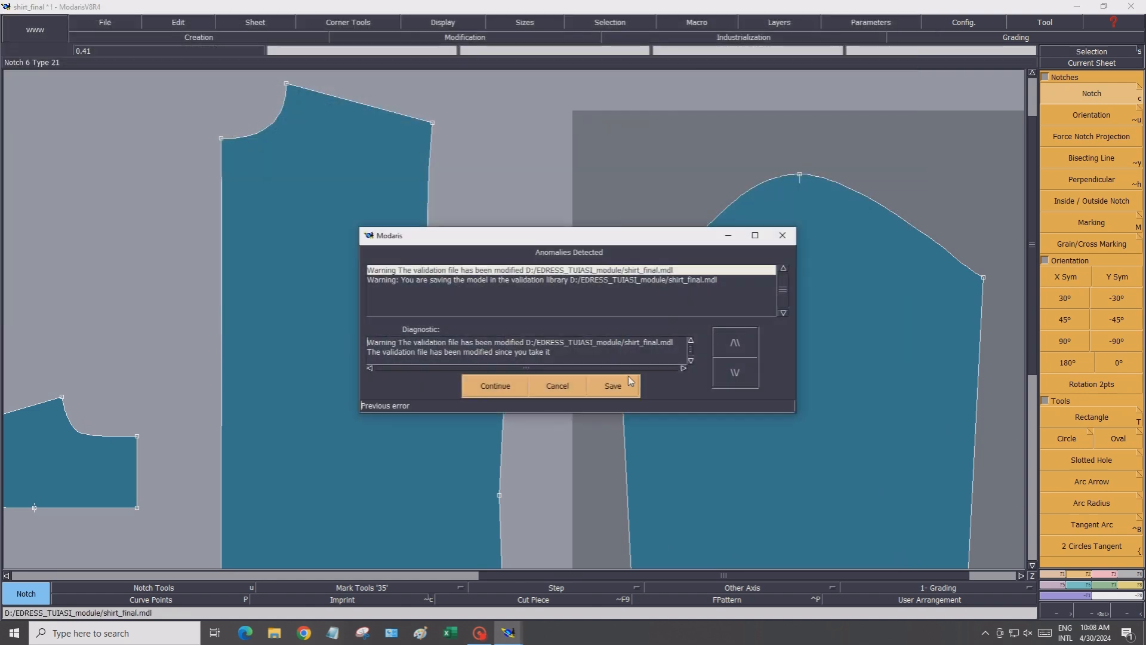
left_click(501, 391)
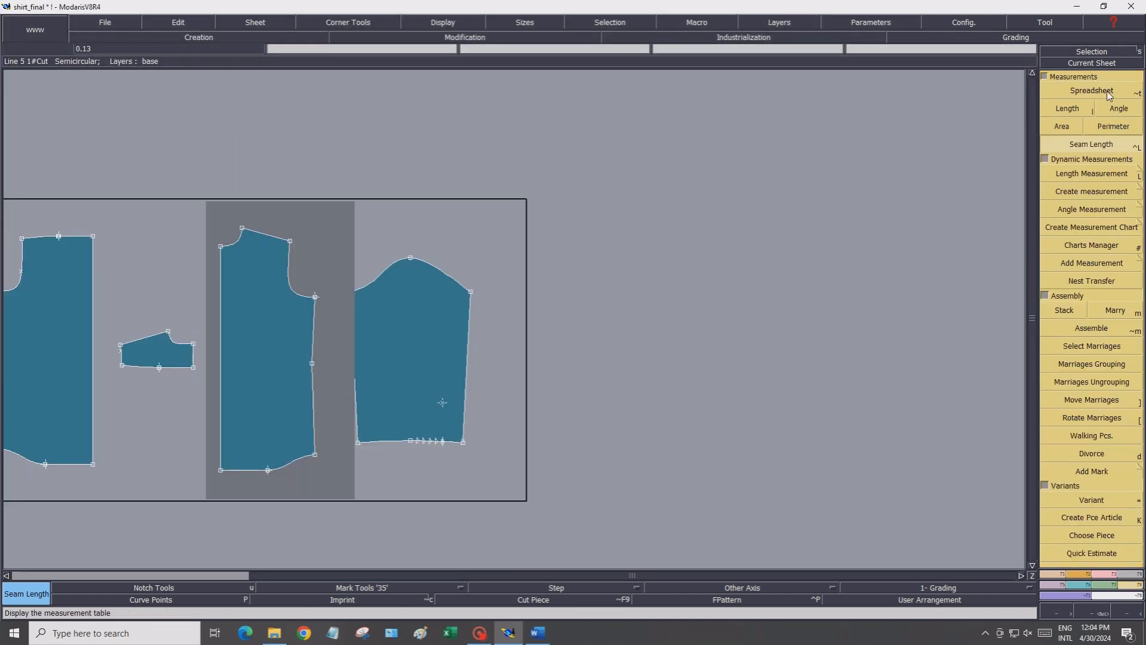
Open the measurement spreadsheet, review its display options and close it
left_click(1092, 90)
left_click(675, 311)
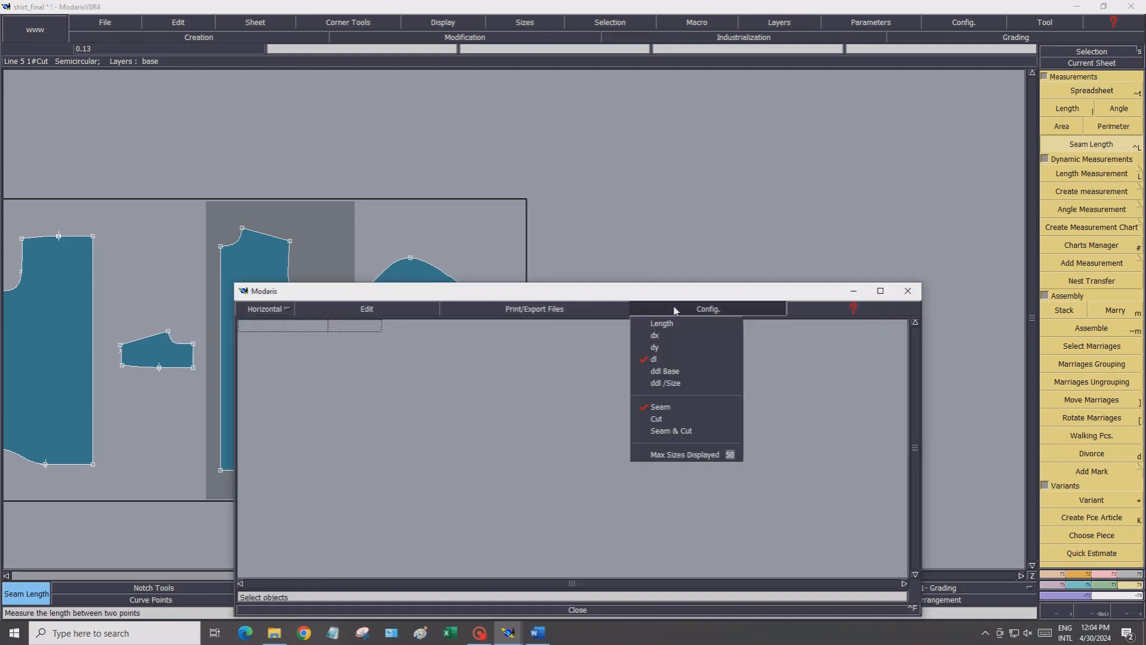
left_click(531, 609)
left_click(576, 611)
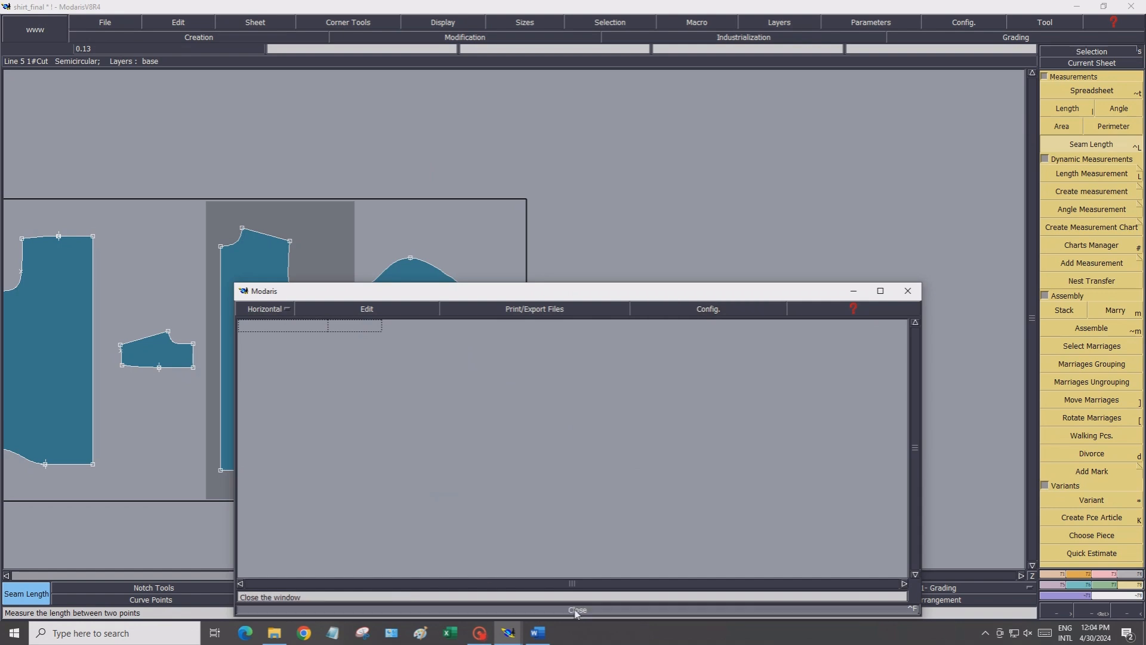
Create a dynamic seam length measurement along the side seam of the left body piece, from armhole to hem
scroll(343, 525, "down", 3)
scroll(203, 492, "up", 2)
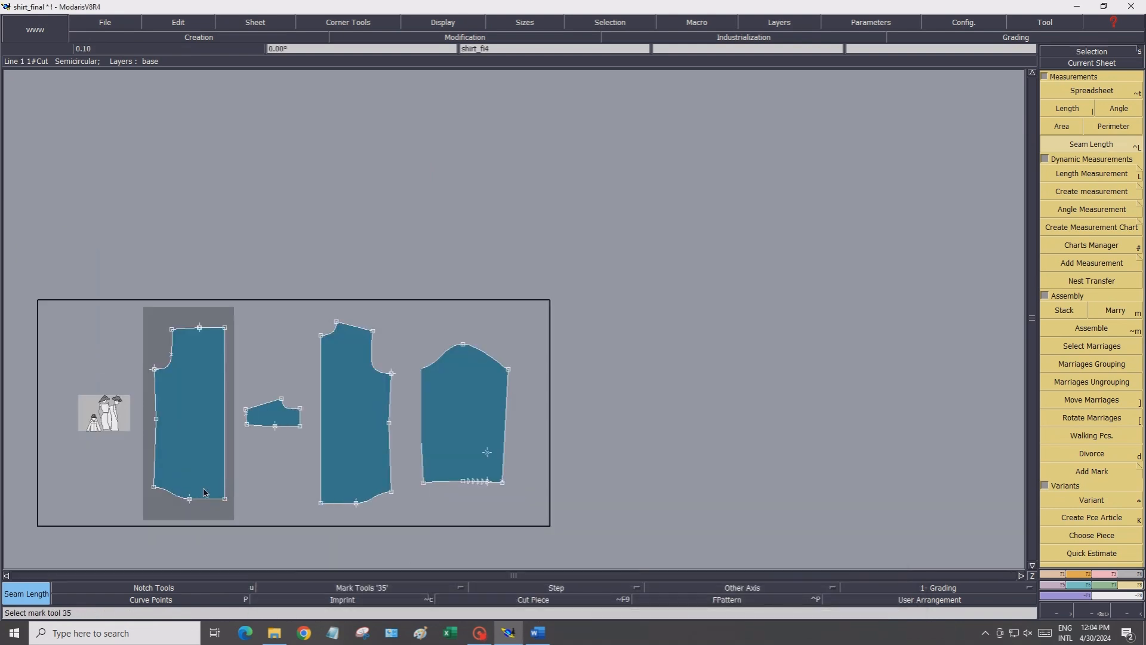
scroll(204, 492, "up", 1)
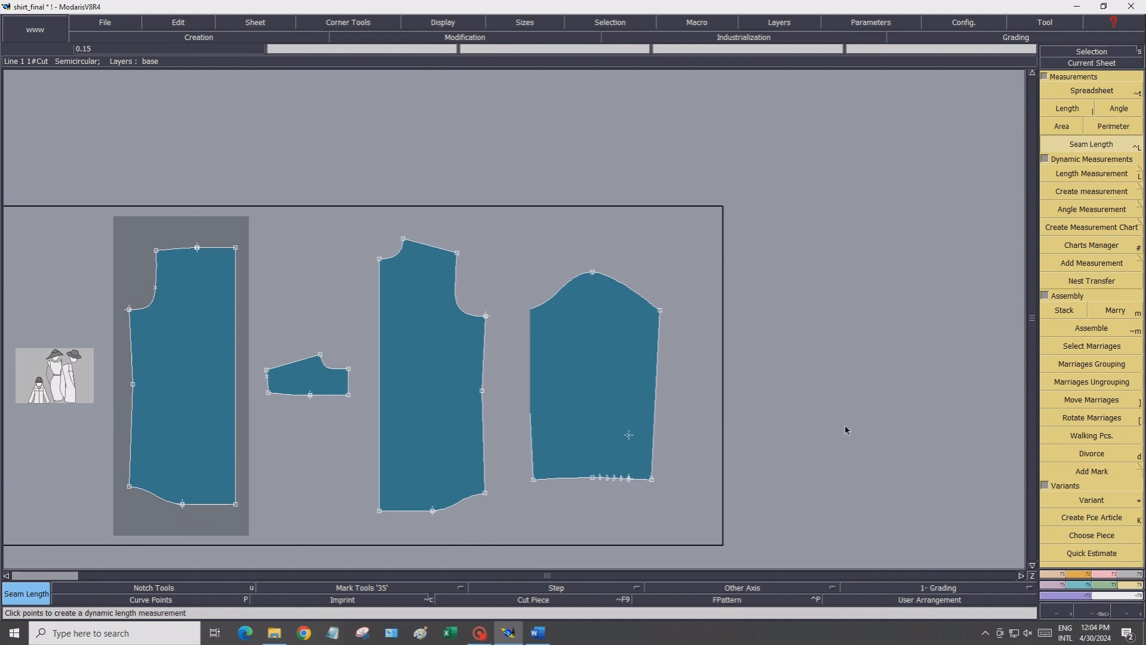
left_click(129, 310)
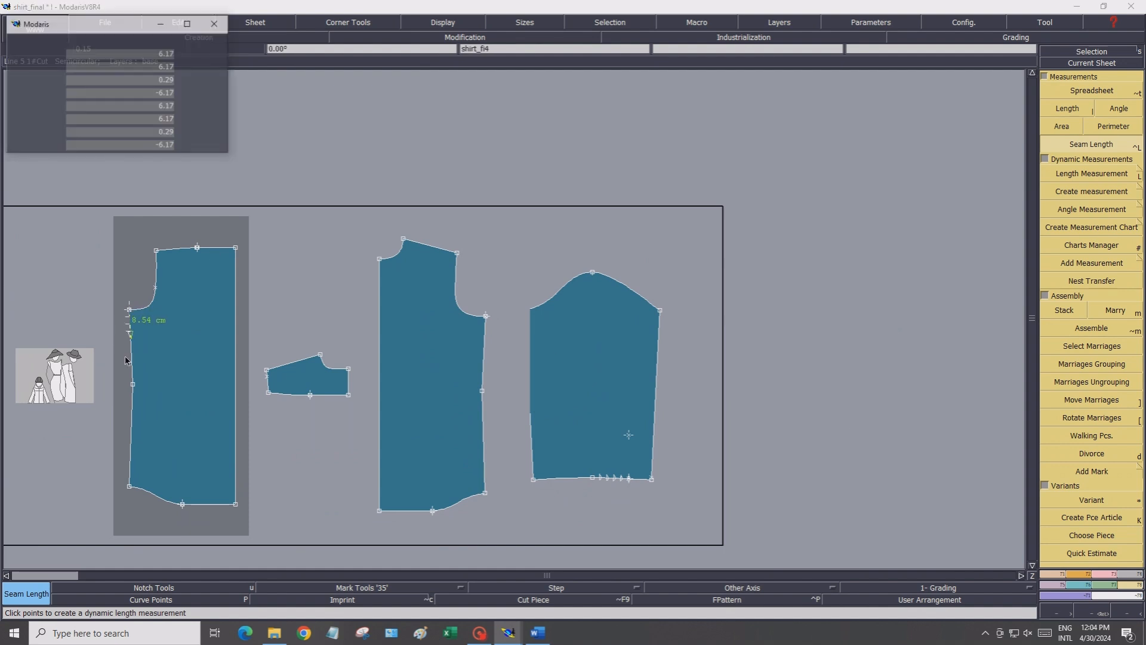
left_click(131, 490)
key("Escape")
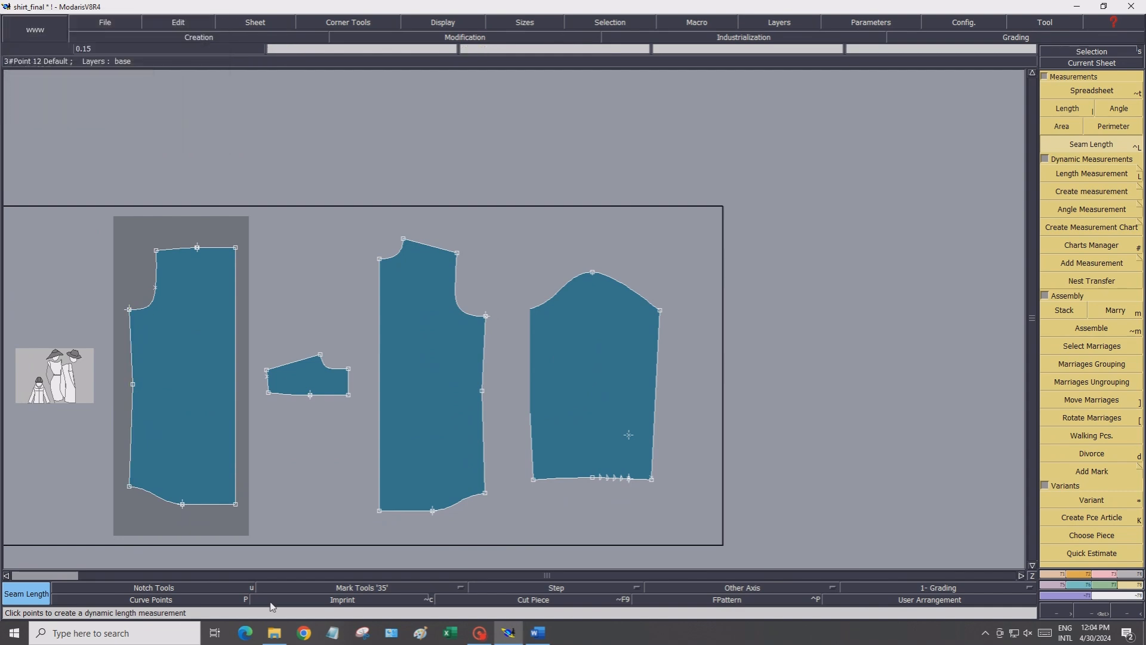
Create a dynamic seam length measurement along the side seam of the right body piece, from armhole to hem
left_click(486, 317)
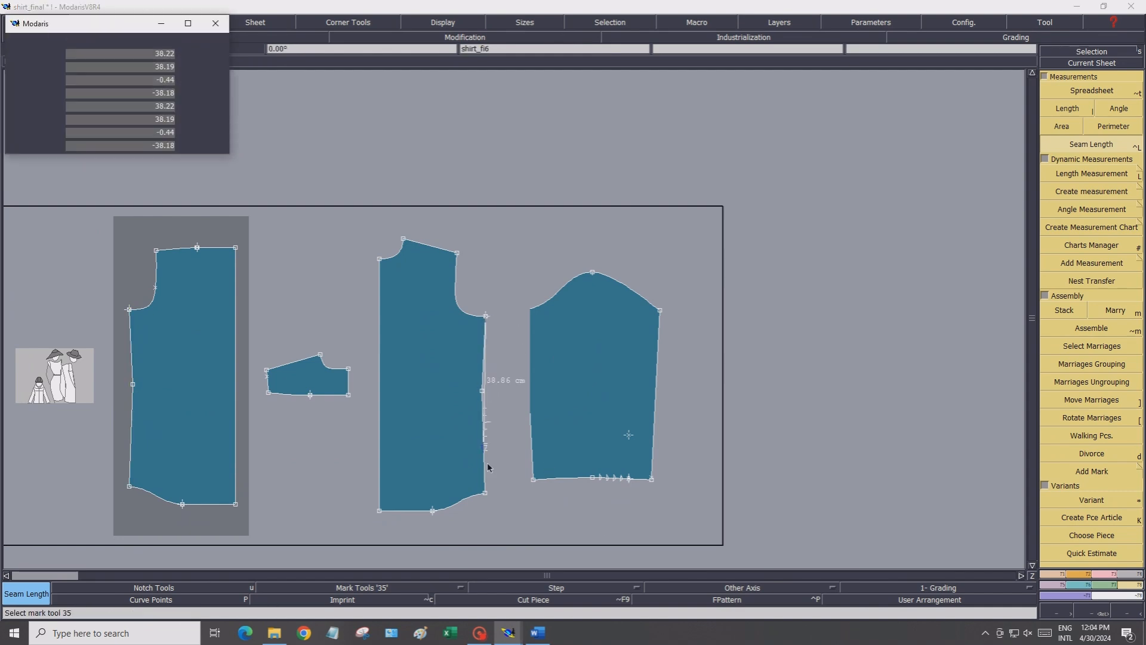
left_click(485, 495)
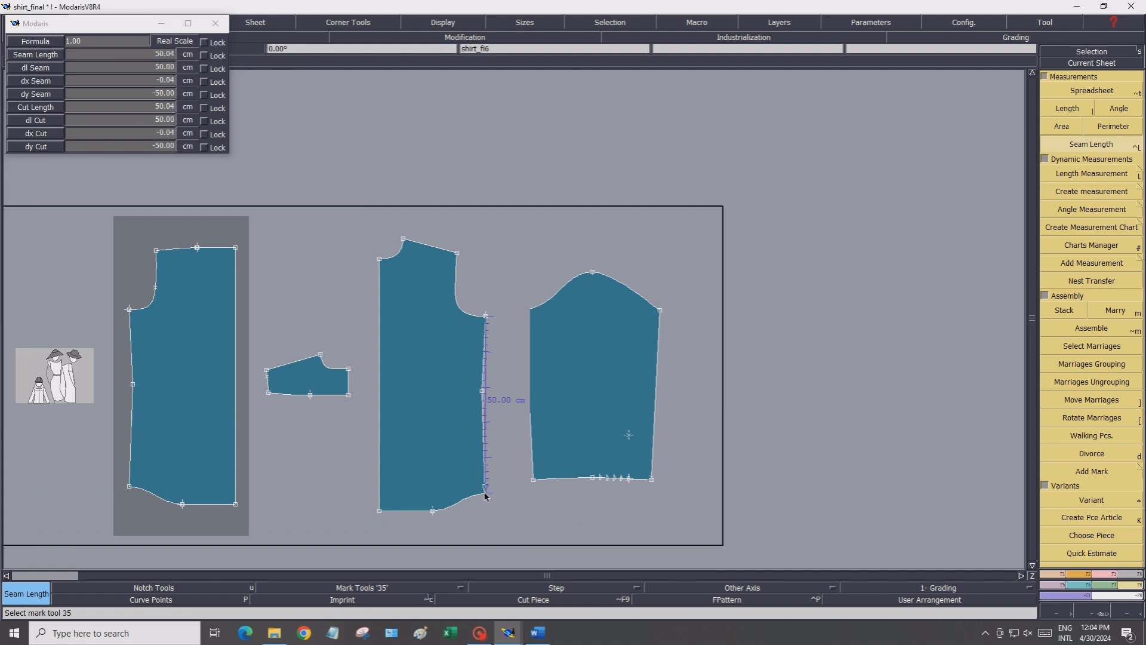
key("Escape")
Open the measurement spreadsheet and rename the first measurement Back side length
left_click(1091, 90)
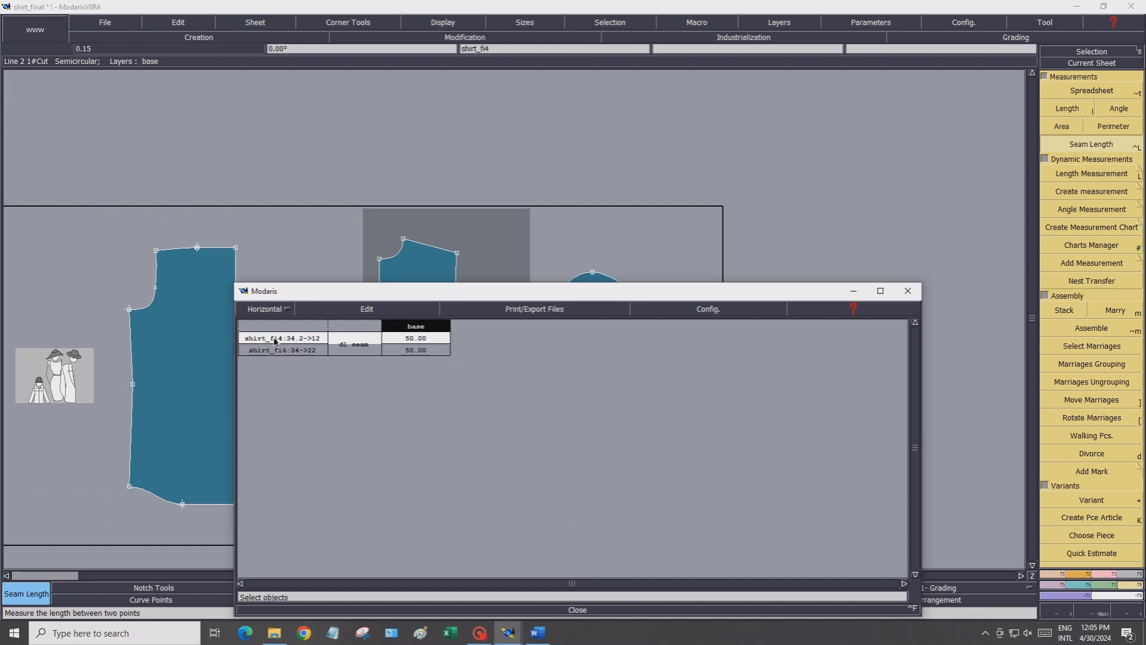
left_click(349, 310)
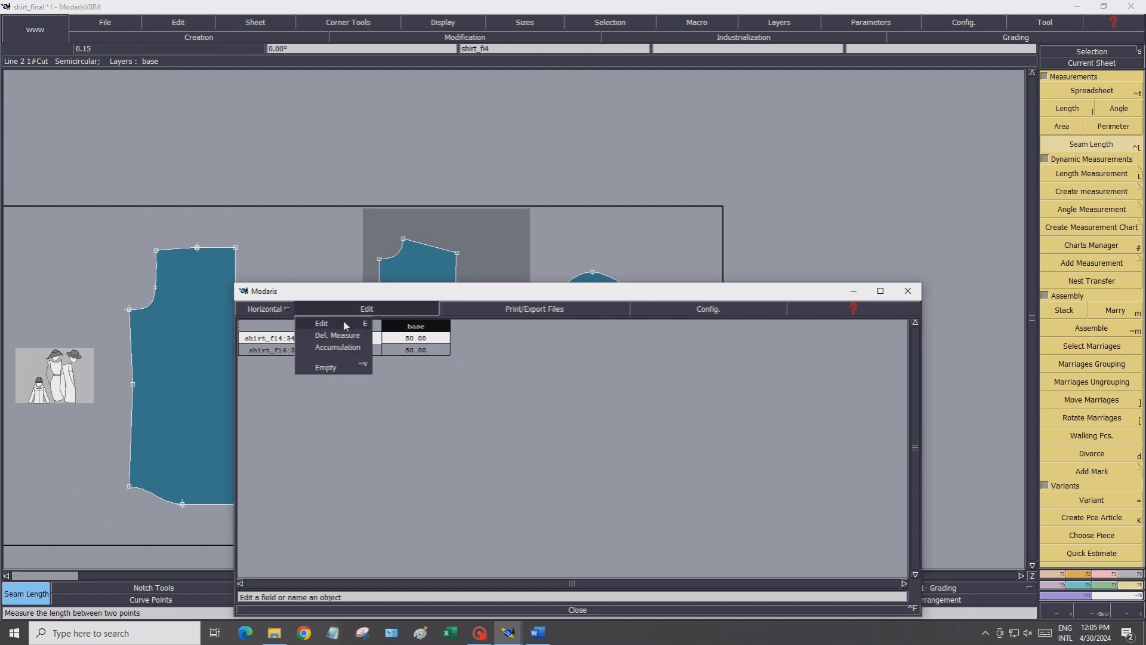
left_click(343, 320)
left_click(283, 338)
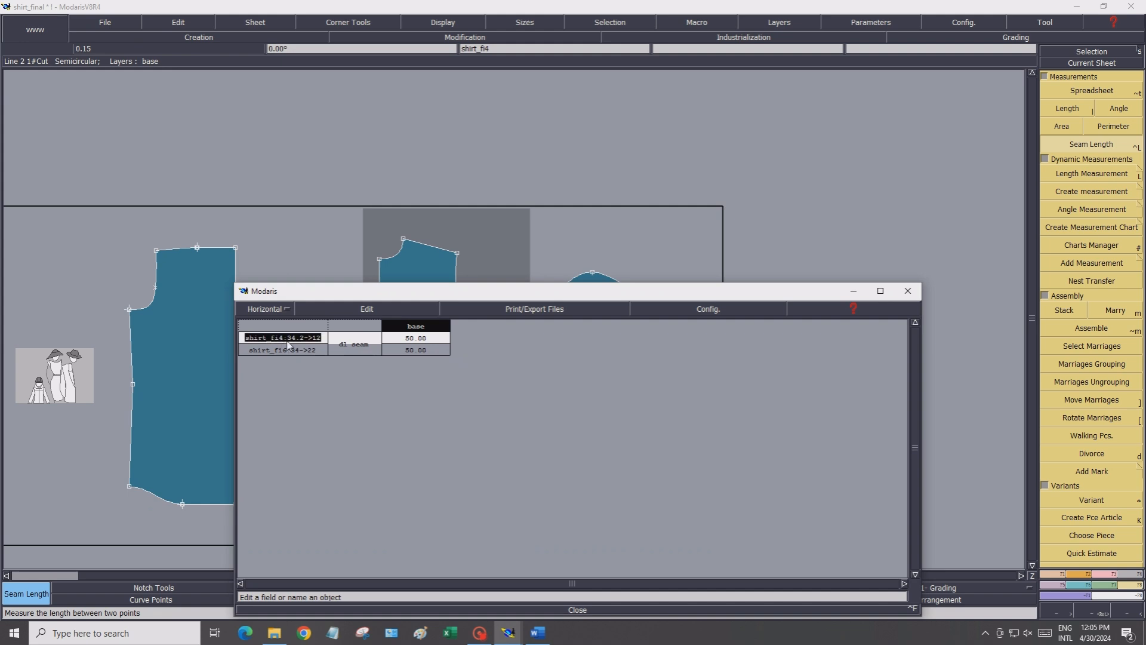
type("Back side length")
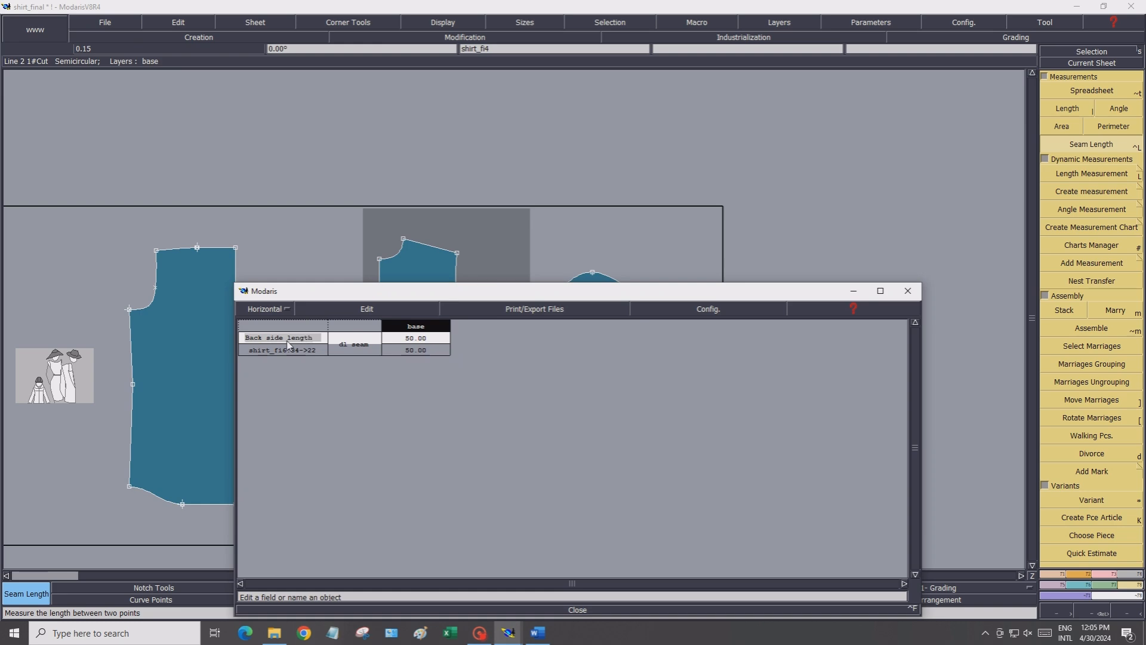
key("Return")
Rename the second measurement Front side and close the measurement spreadsheet
double_click(292, 351)
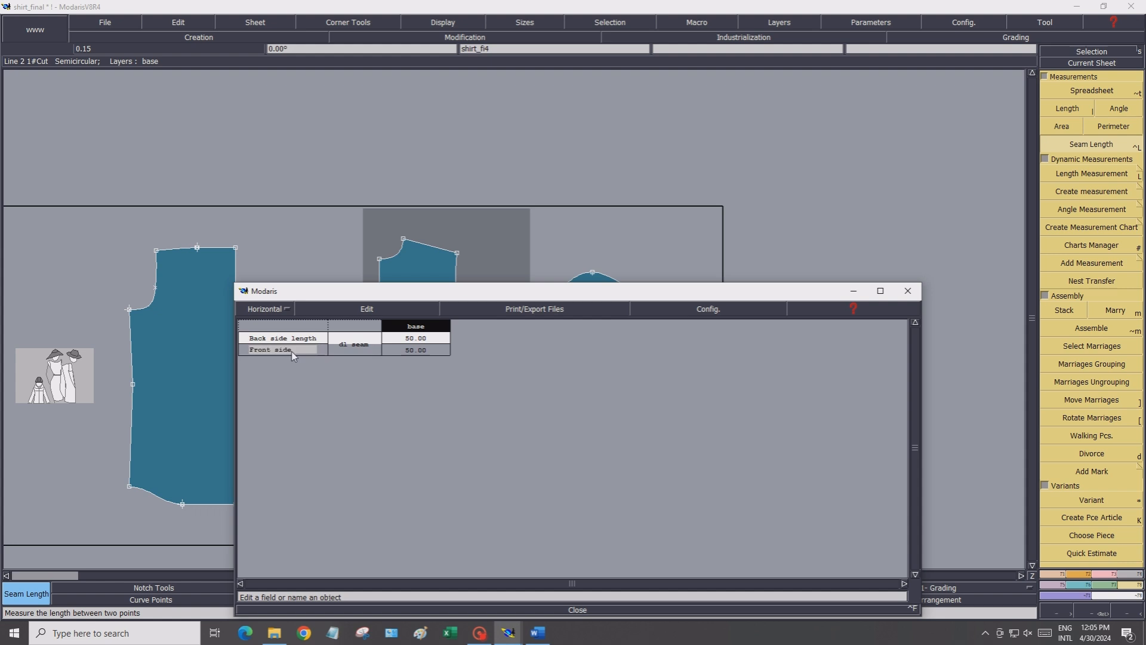
key("Return")
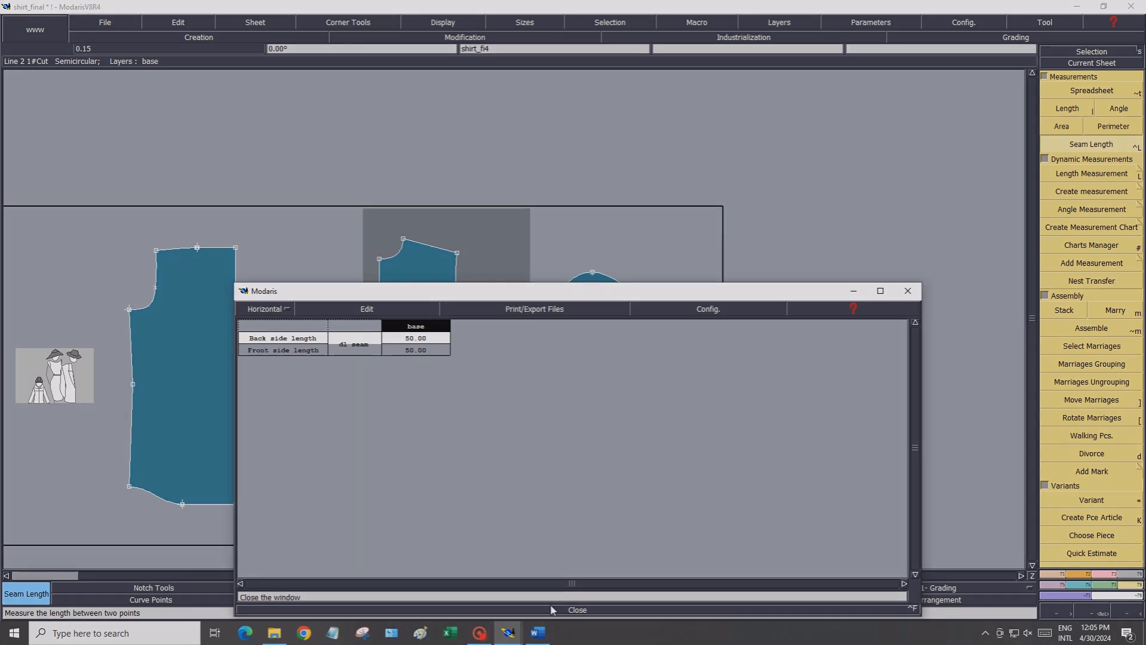
left_click(552, 610)
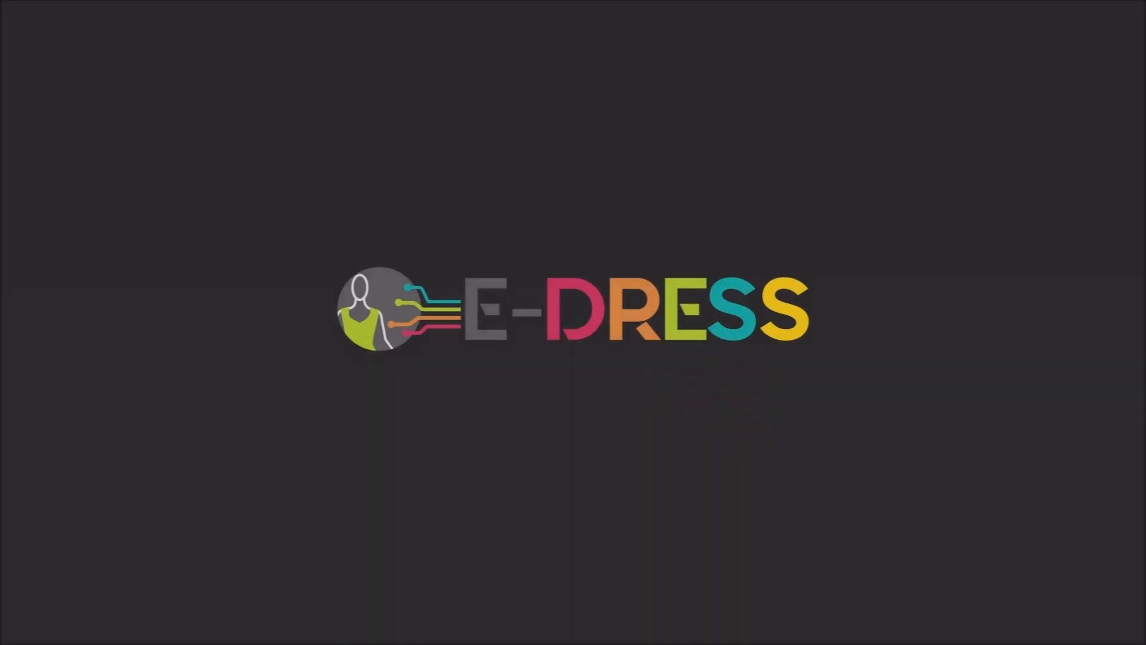